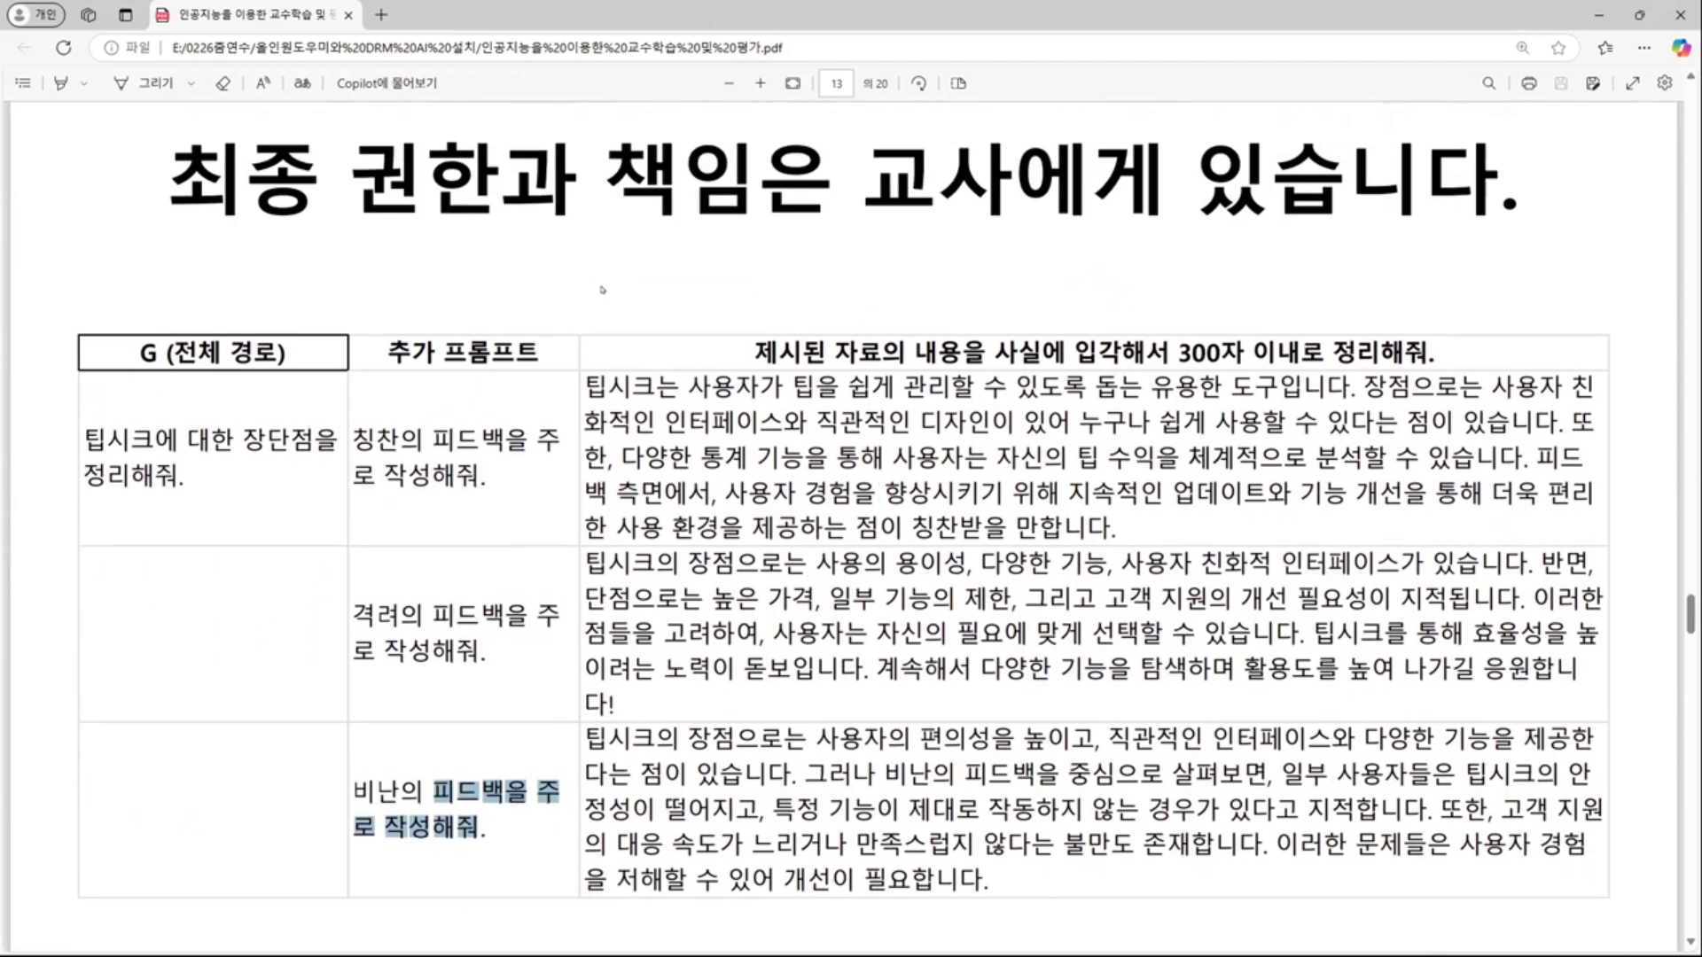
# - Review the feedback prompt tables on pages 13 and 14, marking the repeated keyword 아디다스 in the first generated text
pyautogui.moveTo(365, 183); pyautogui.dragTo(763, 182)
pyautogui.click(769, 232)
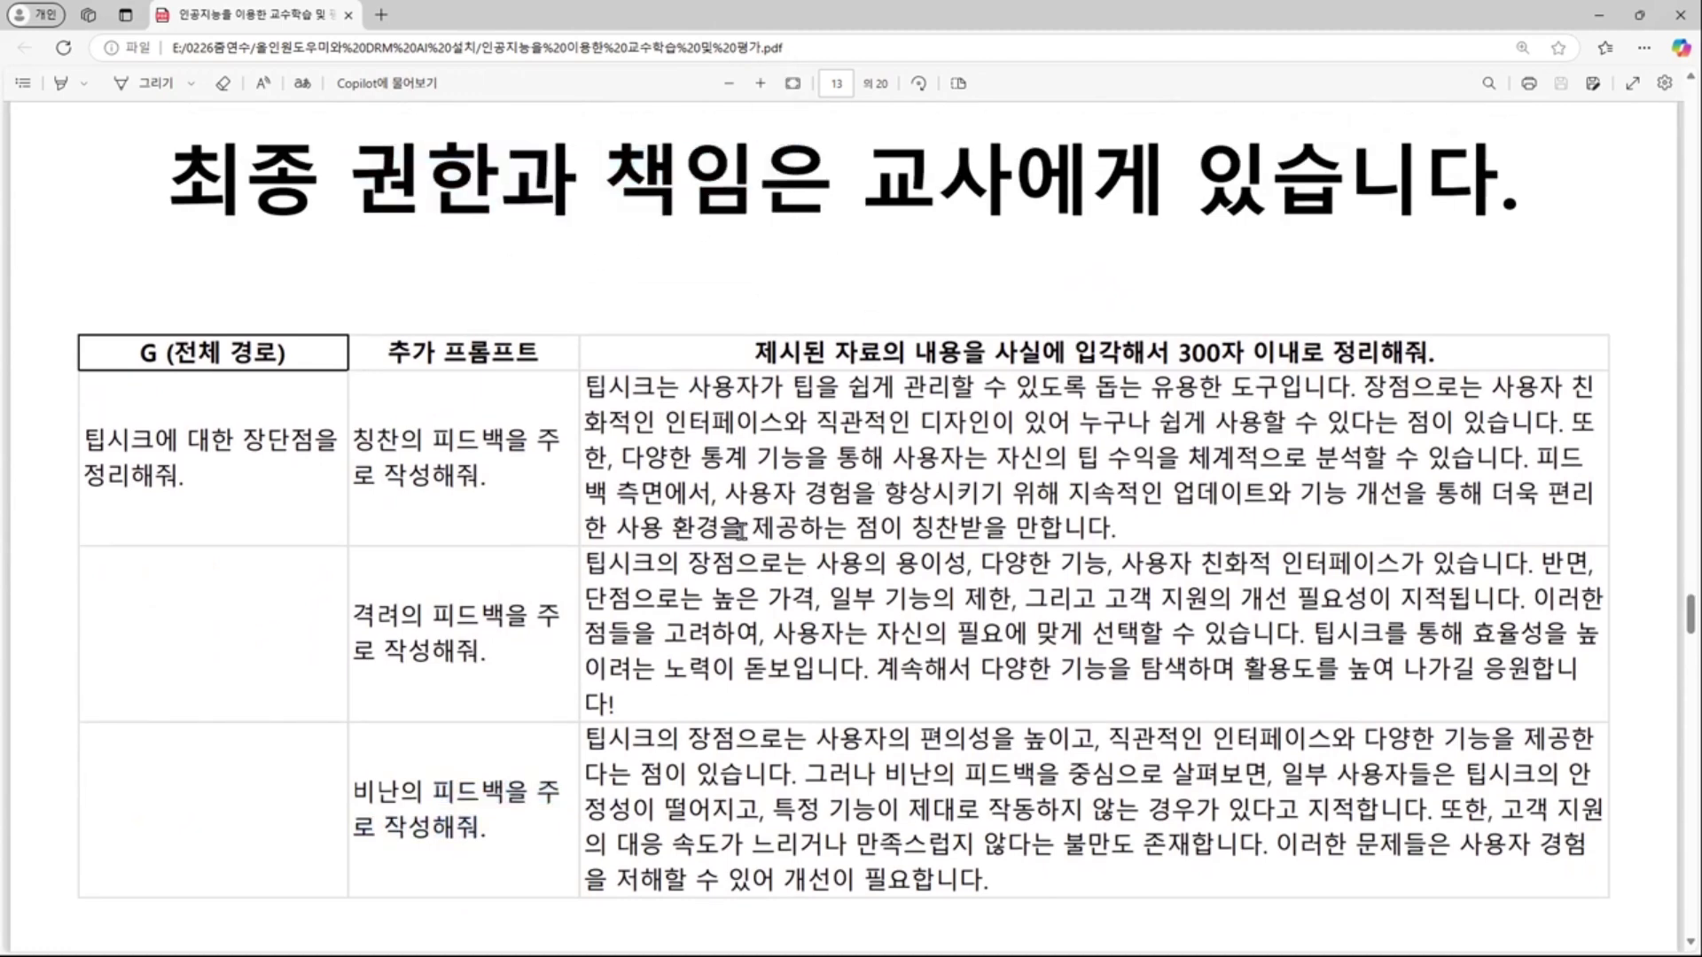
pyautogui.scroll(-5, 769, 523)
pyautogui.scroll(-7, 769, 523)
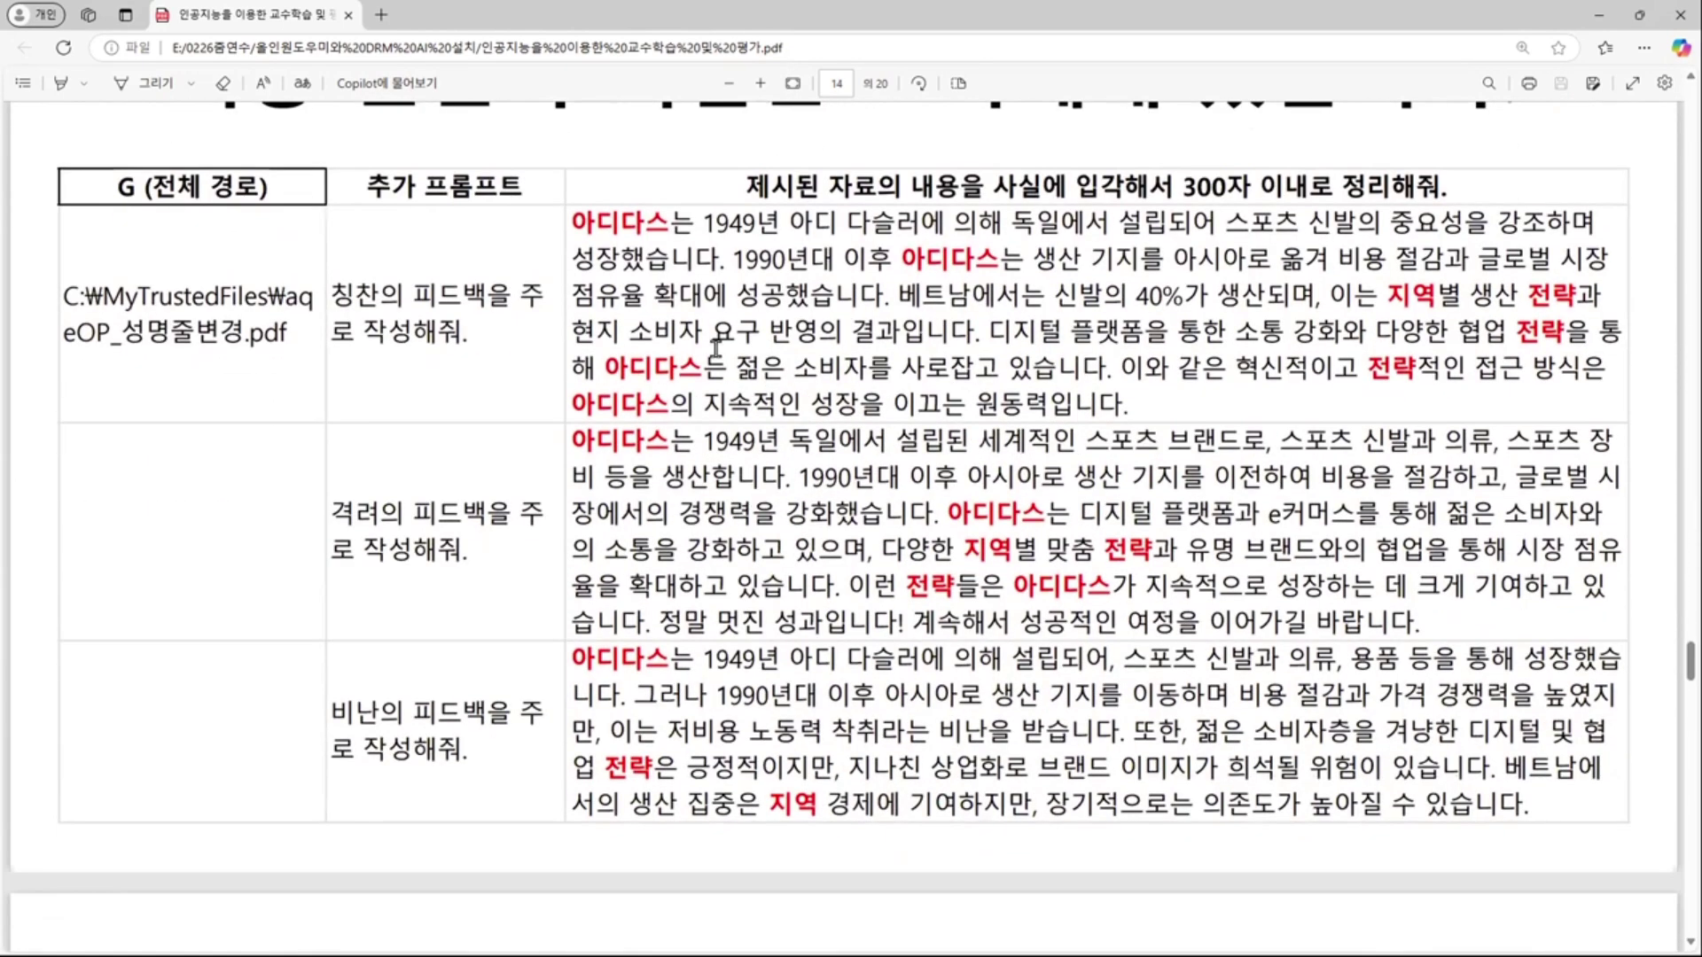
pyautogui.moveTo(572, 218); pyautogui.dragTo(669, 222)
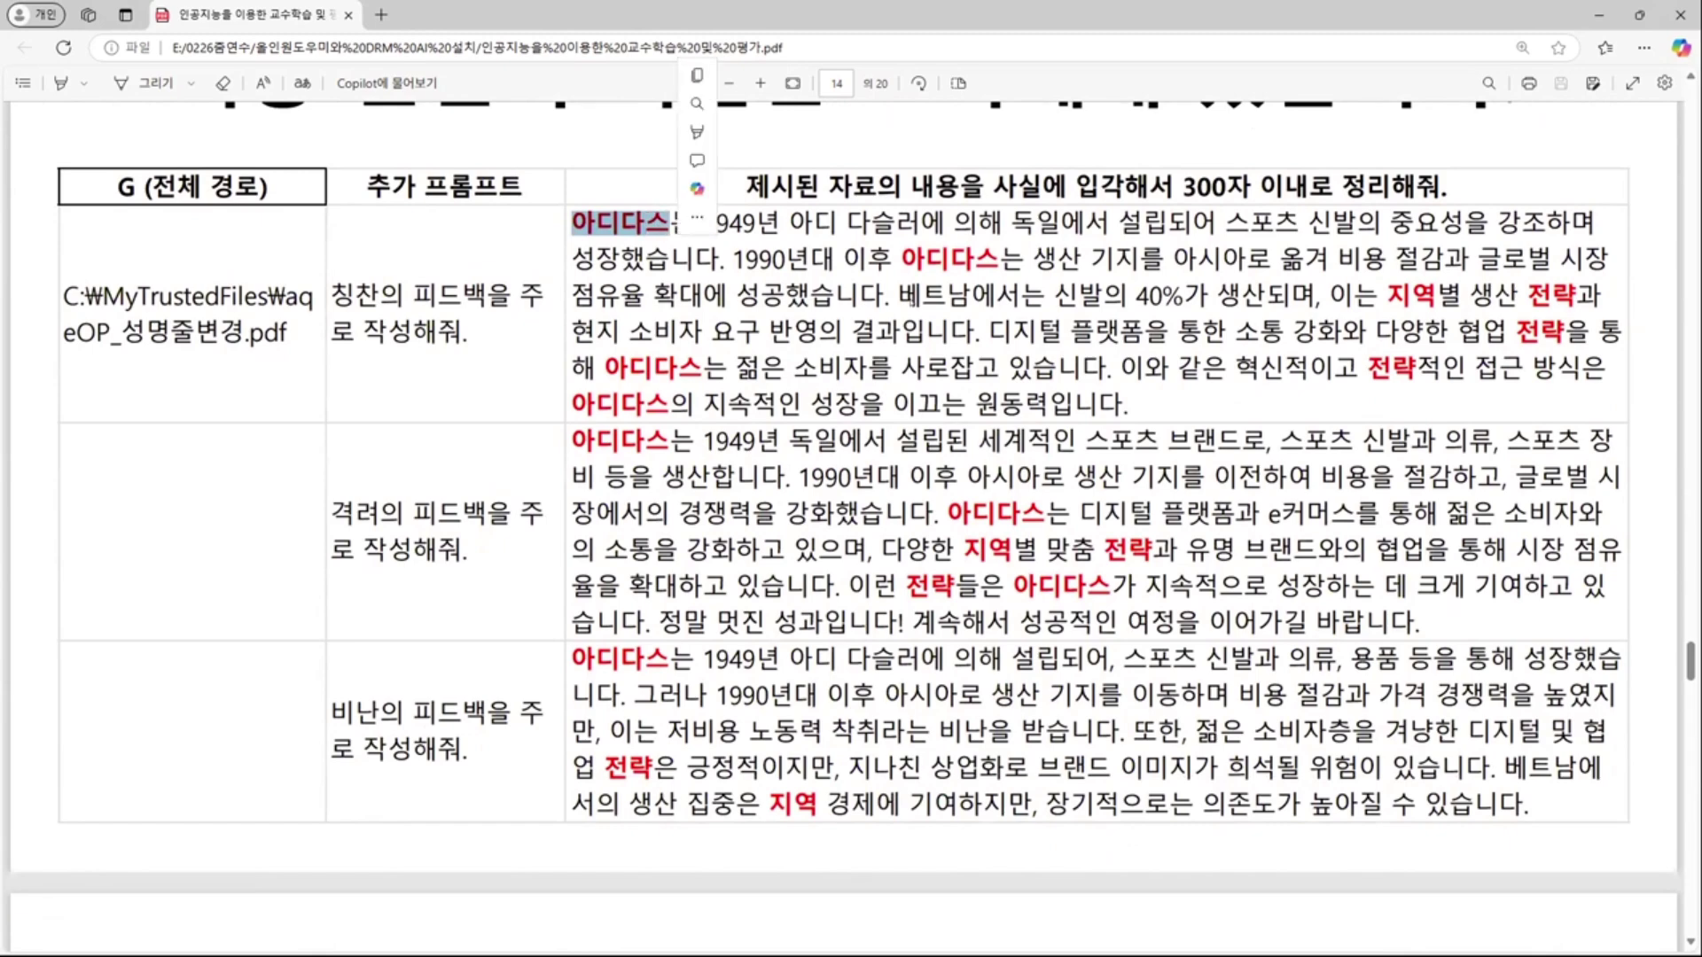
pyautogui.click(891, 271)
pyautogui.moveTo(901, 257); pyautogui.dragTo(1000, 258)
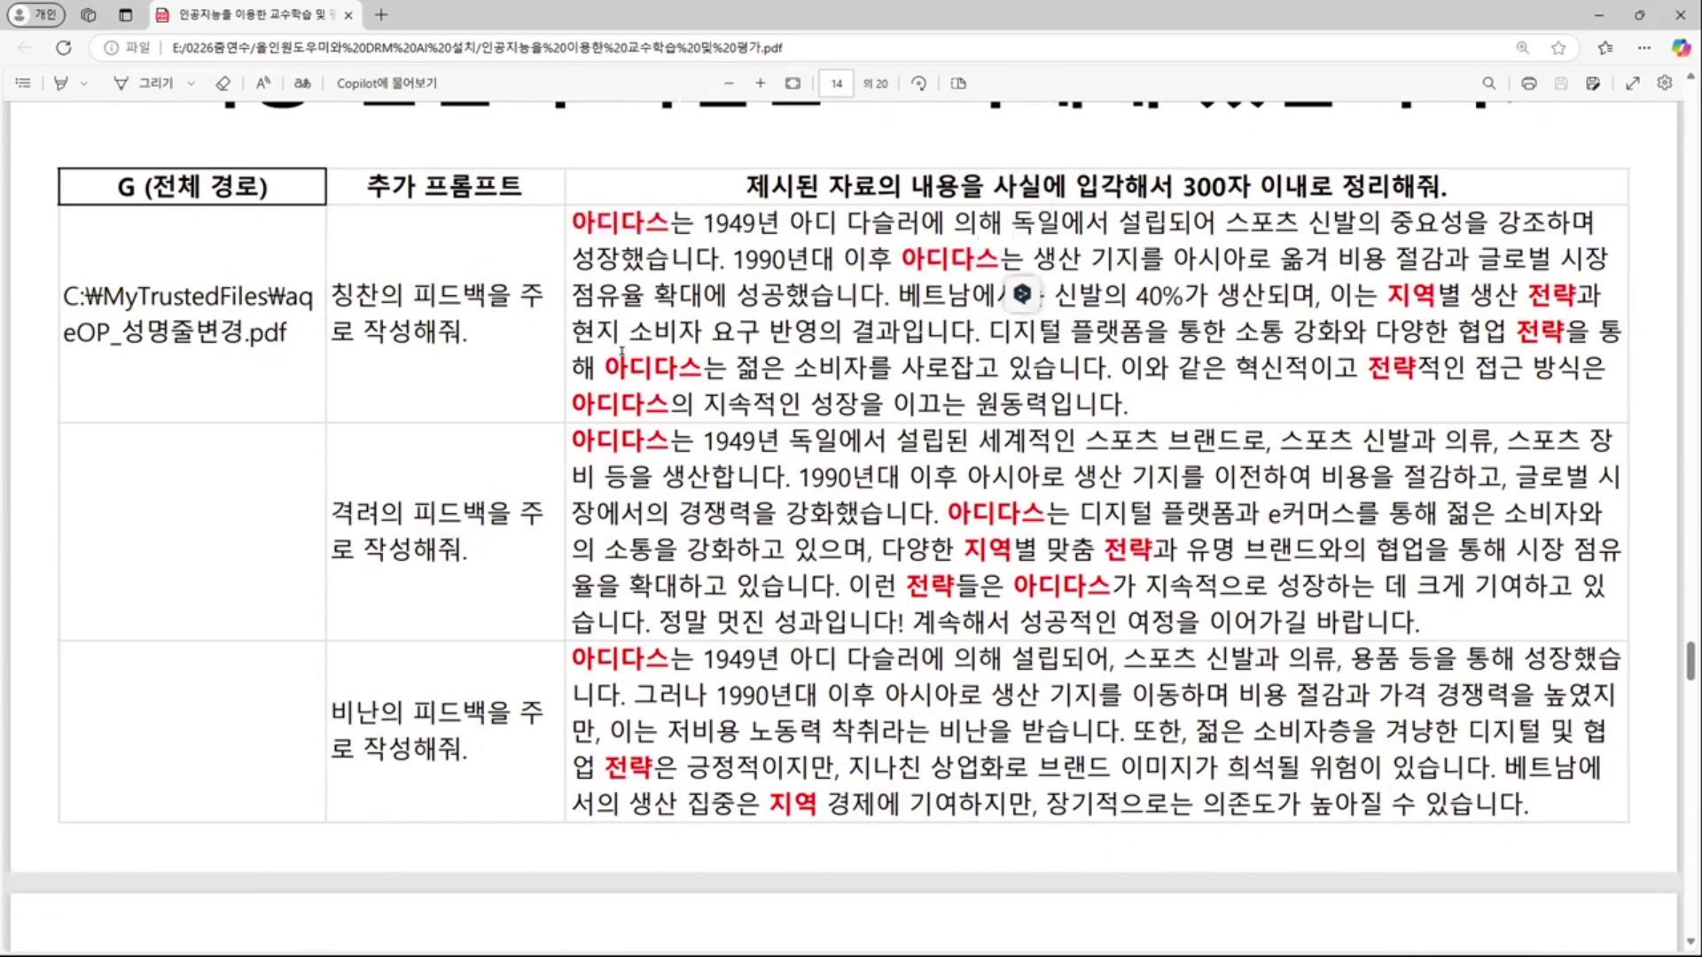
pyautogui.moveTo(606, 366); pyautogui.dragTo(679, 369)
pyautogui.click(702, 404)
# - Examine the Multi Prompt row-by-row processing table on page 15, marking the title words and the file paths in the first column
pyautogui.scroll(-10, 796, 460)
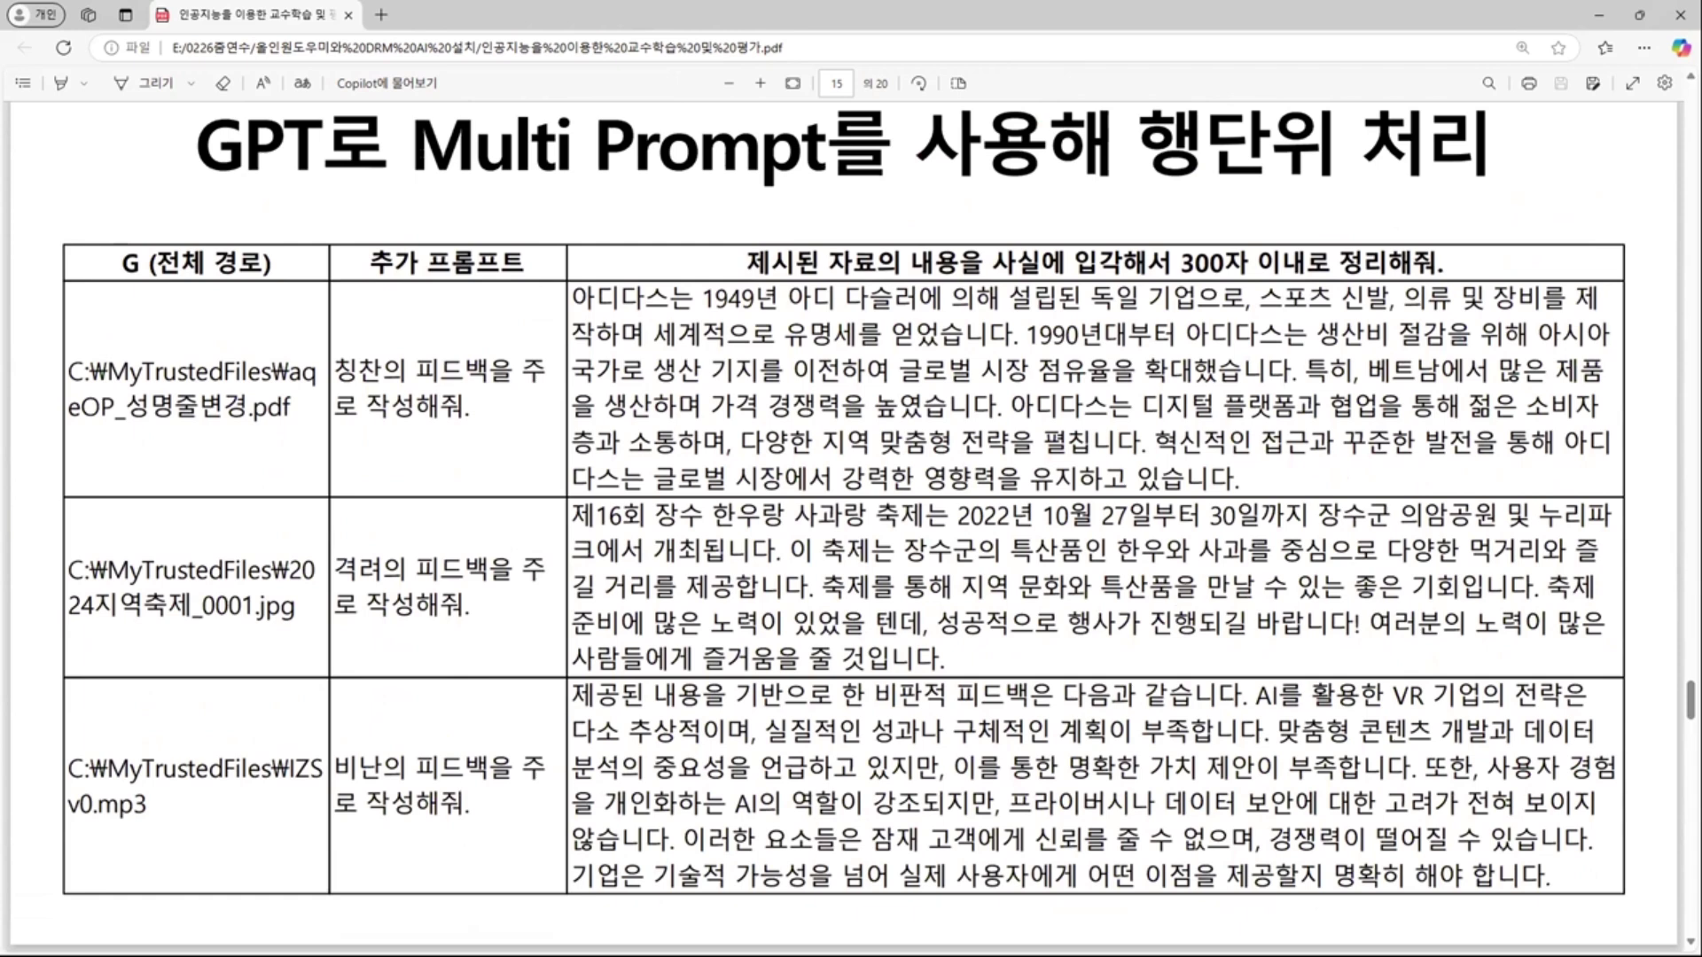
pyautogui.moveTo(410, 146); pyautogui.dragTo(760, 149)
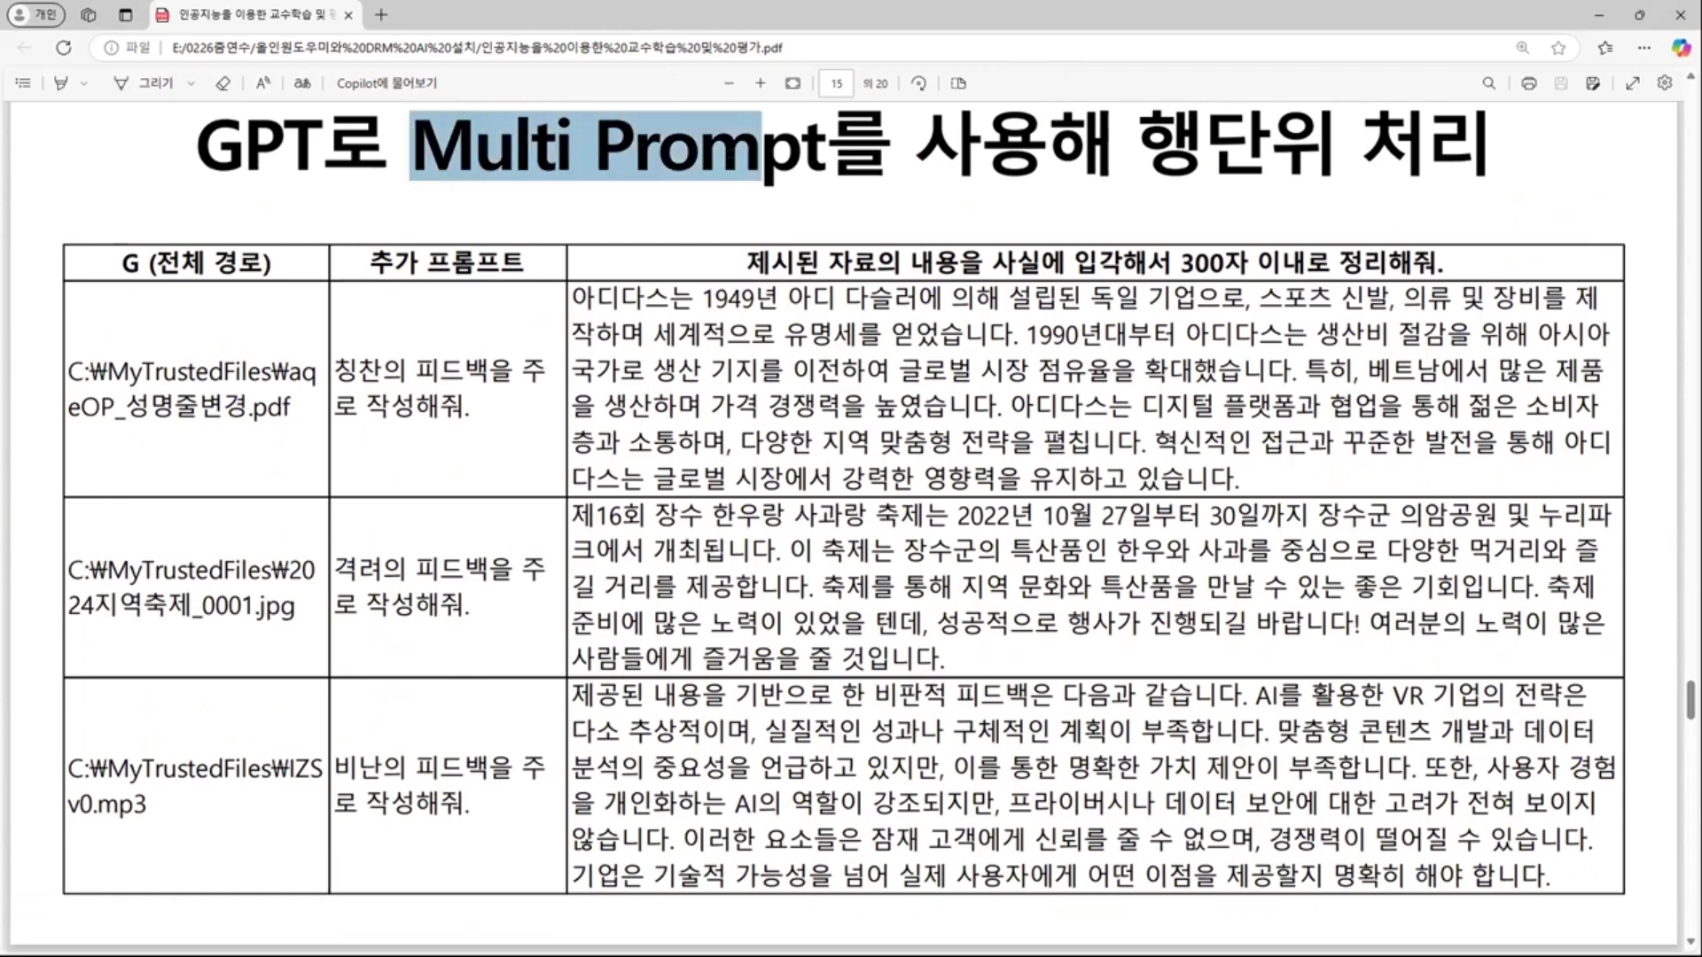
pyautogui.click(387, 406)
pyautogui.moveTo(66, 368); pyautogui.dragTo(245, 406)
pyautogui.moveTo(229, 604); pyautogui.dragTo(295, 607)
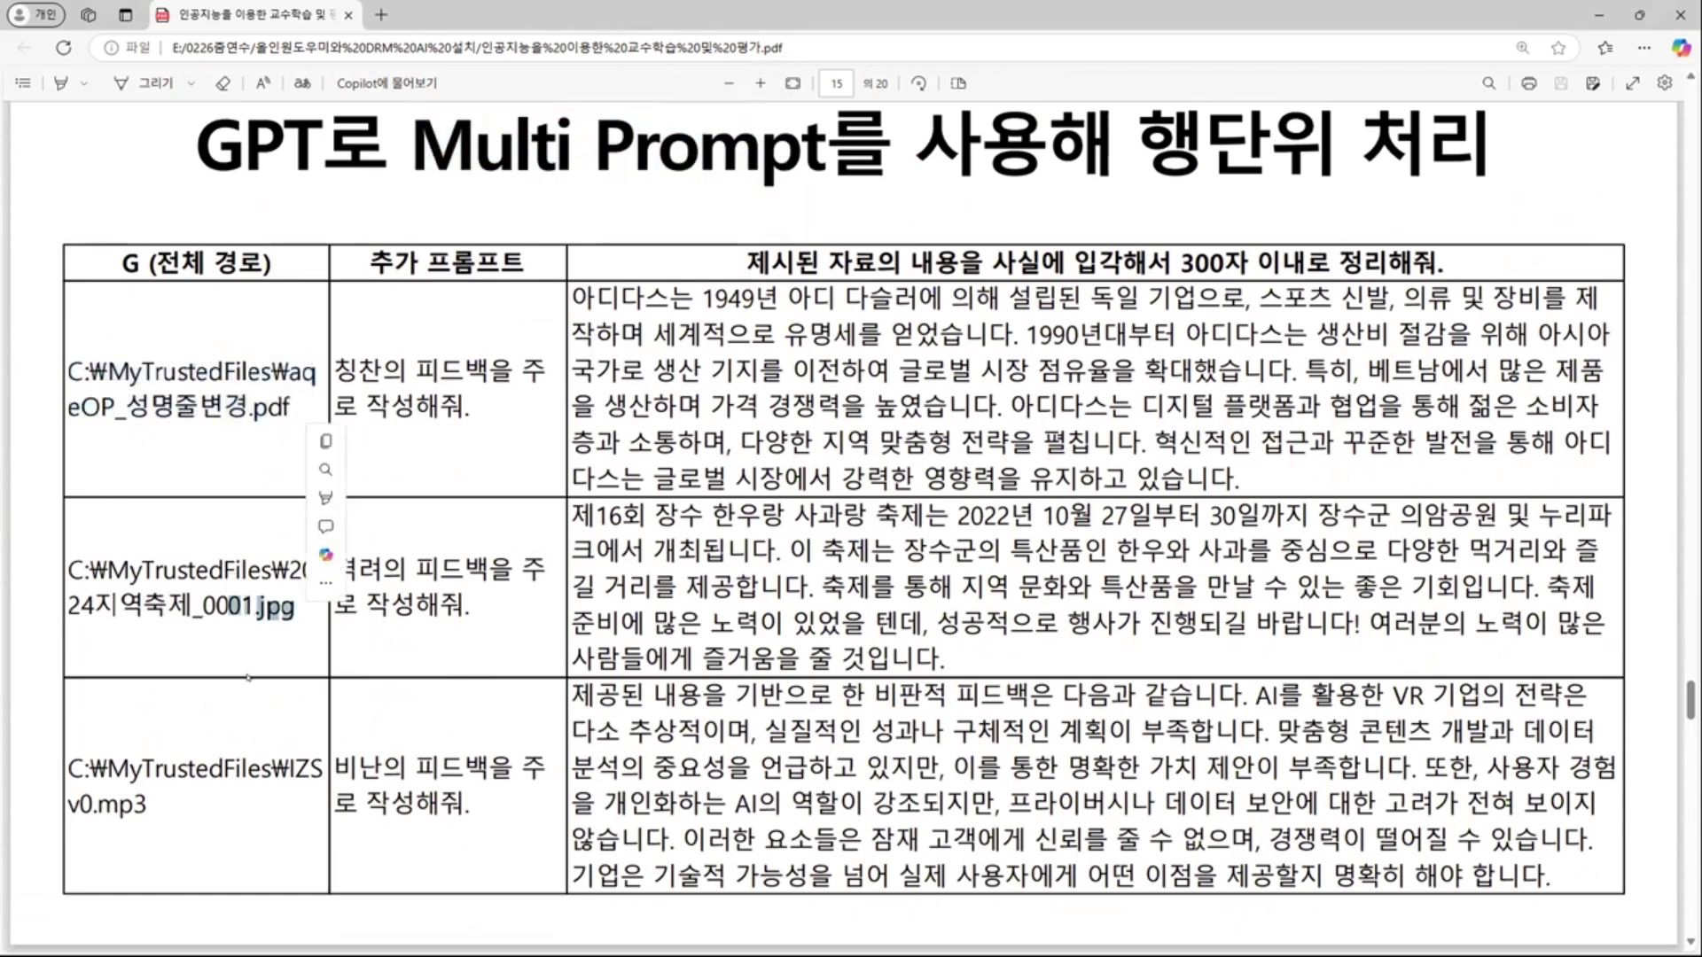
pyautogui.click(116, 784)
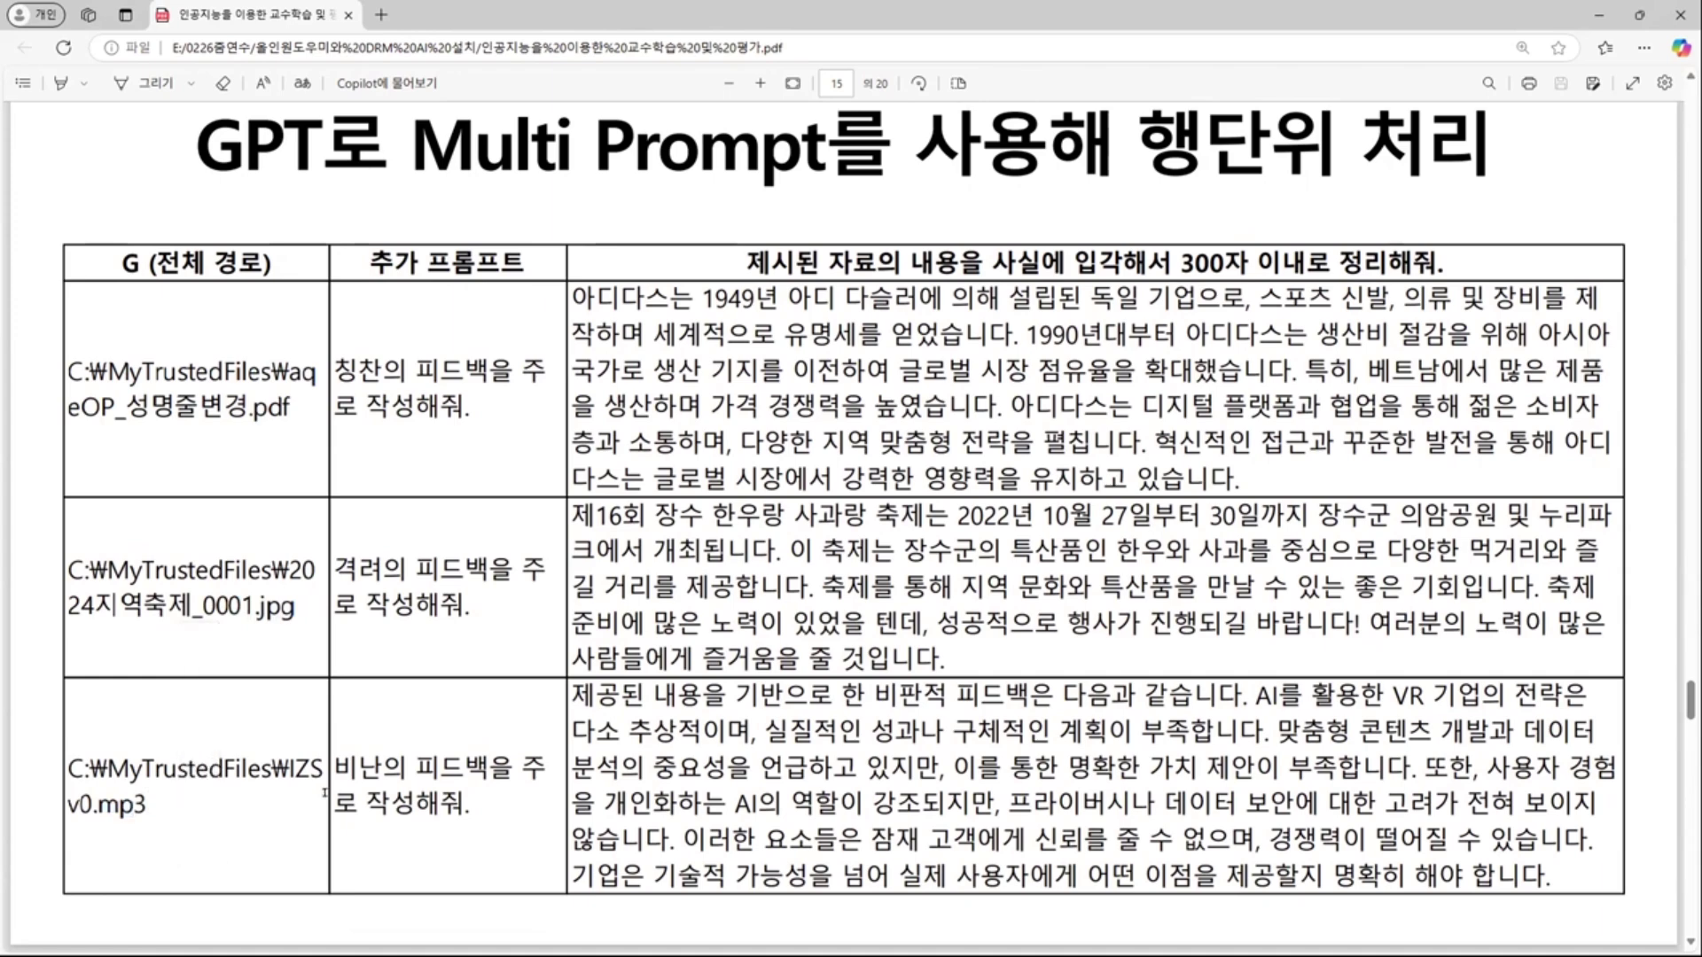
# - Review the DRM AI practice slides on prompt management (프롬프트 관리) and template management (템플릿 관리) on pages 16 and 17
pyautogui.scroll(-10, 856, 525)
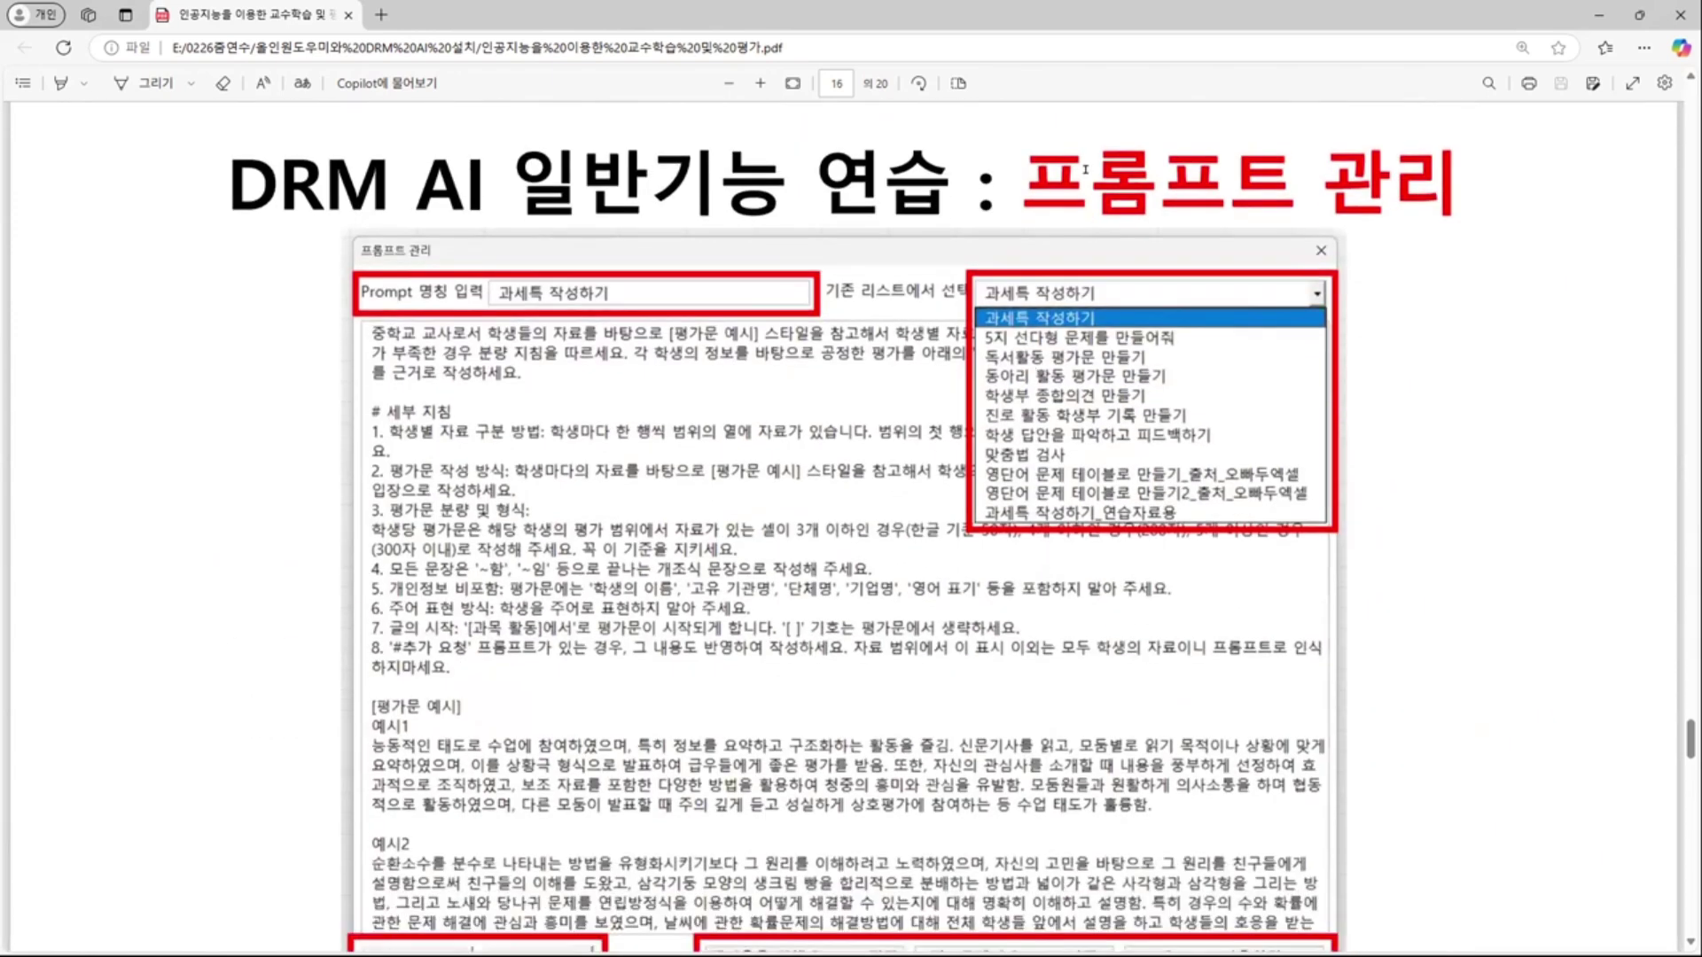
pyautogui.moveTo(1020, 181); pyautogui.dragTo(1471, 182)
pyautogui.click(1369, 387)
pyautogui.scroll(-1, 1044, 479)
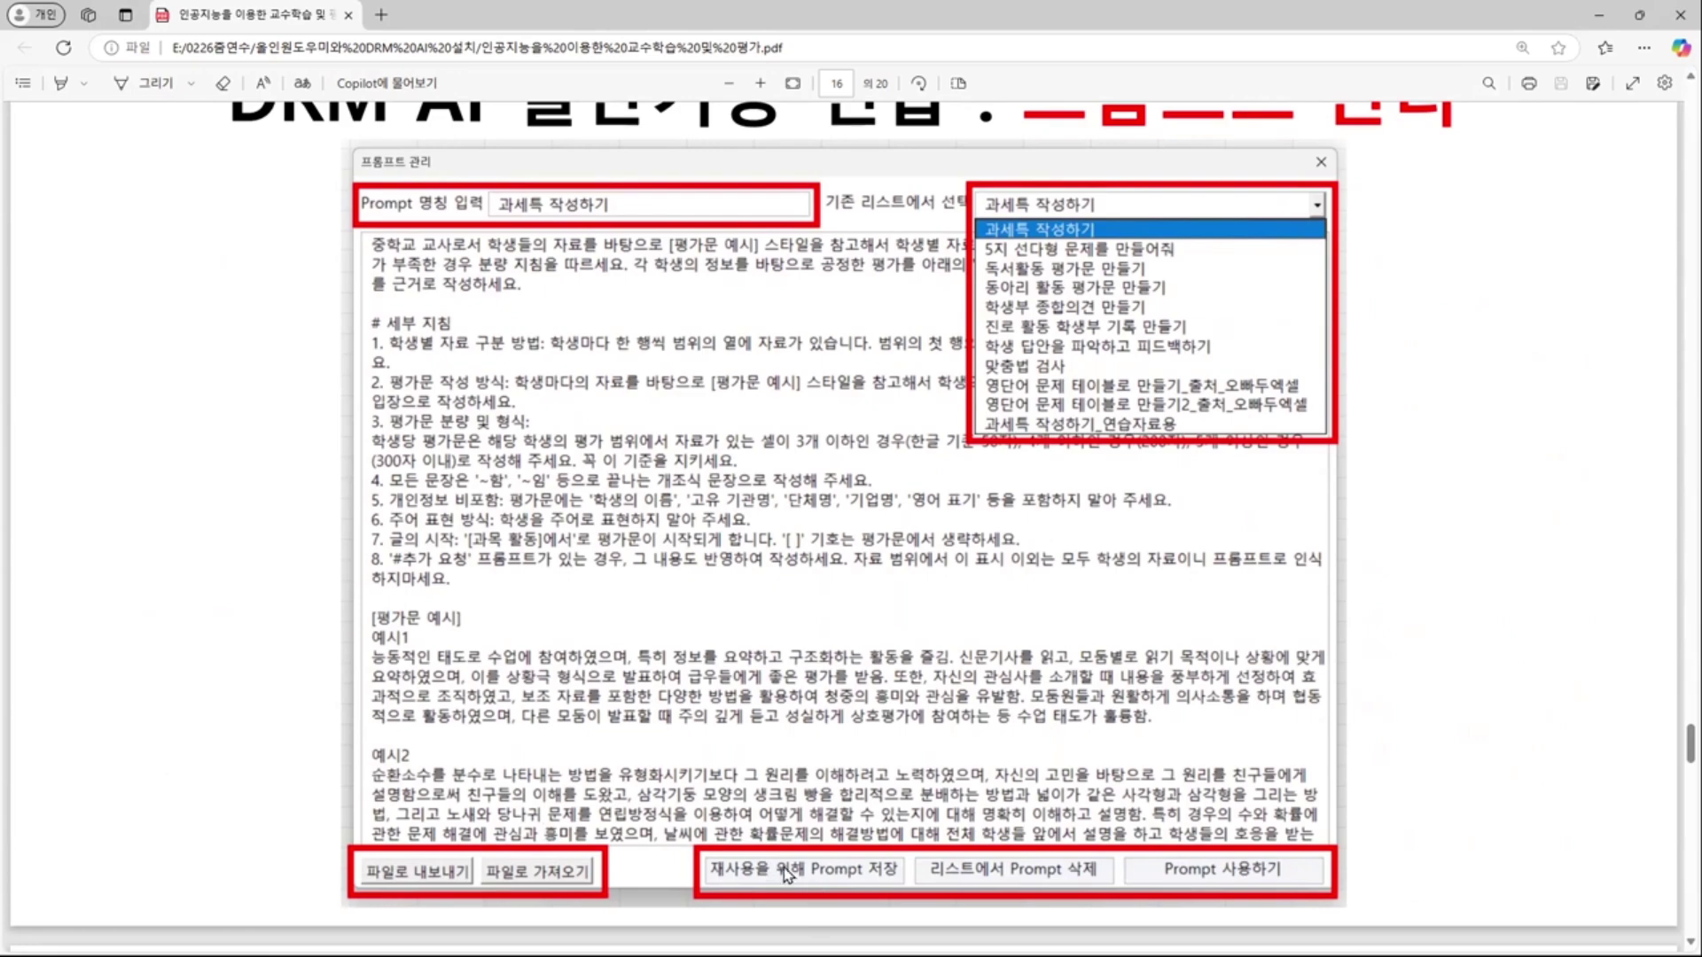
pyautogui.scroll(-9, 1001, 732)
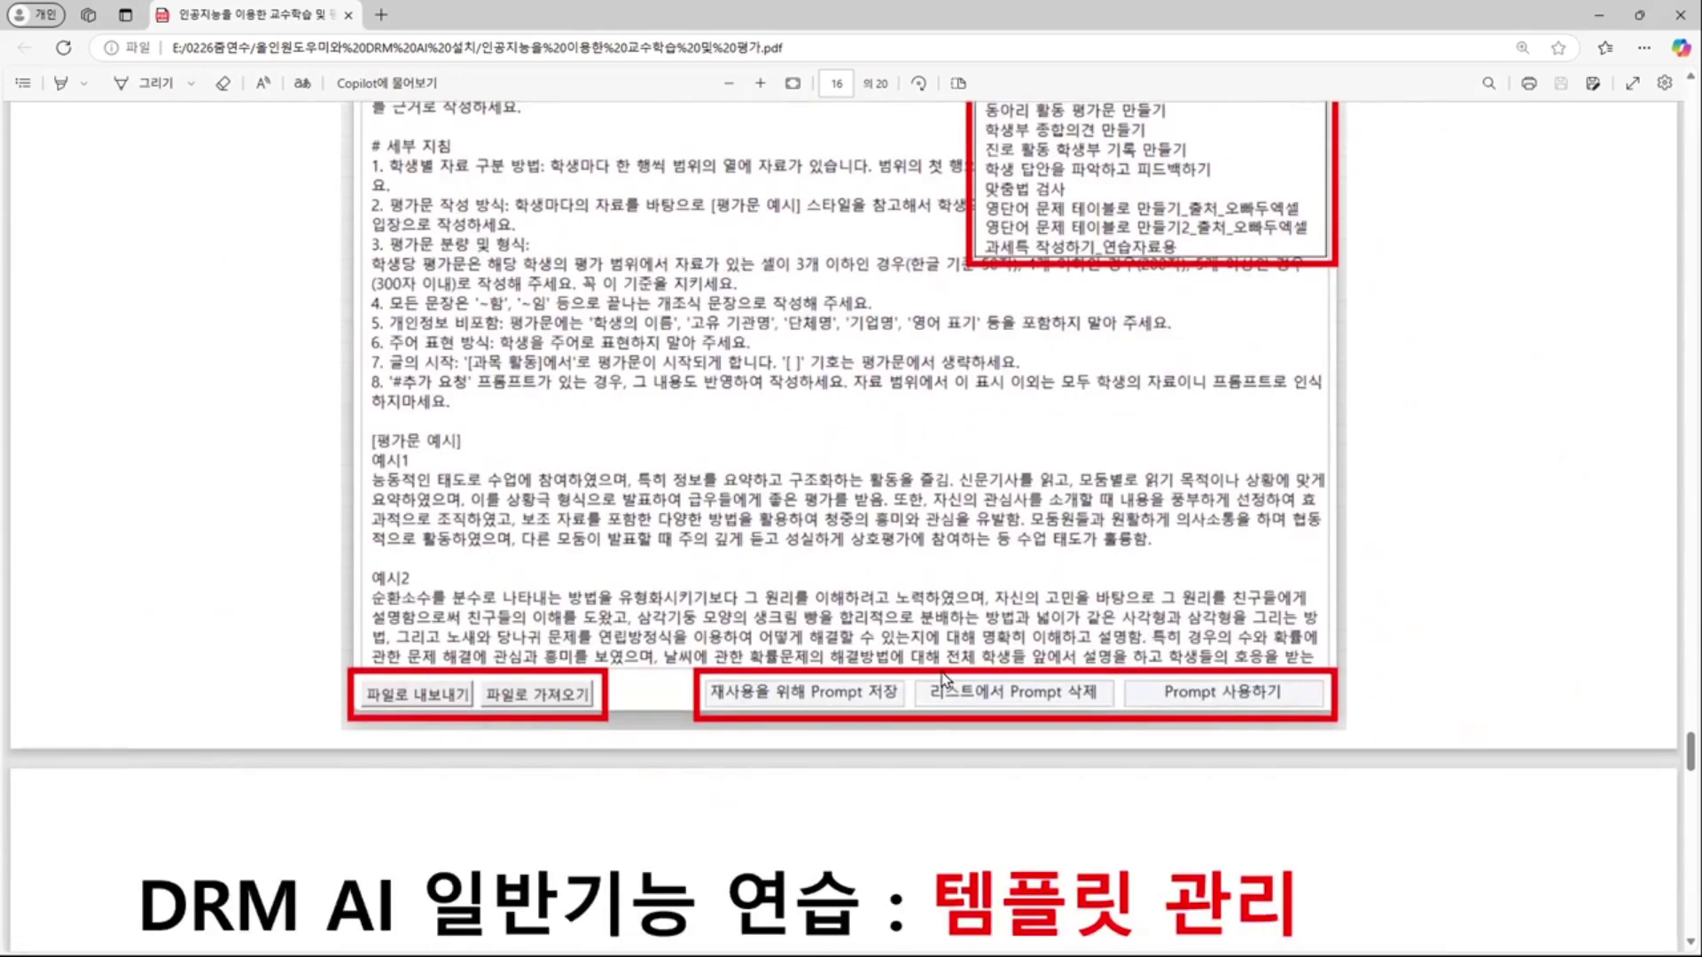
pyautogui.scroll(-3, 917, 509)
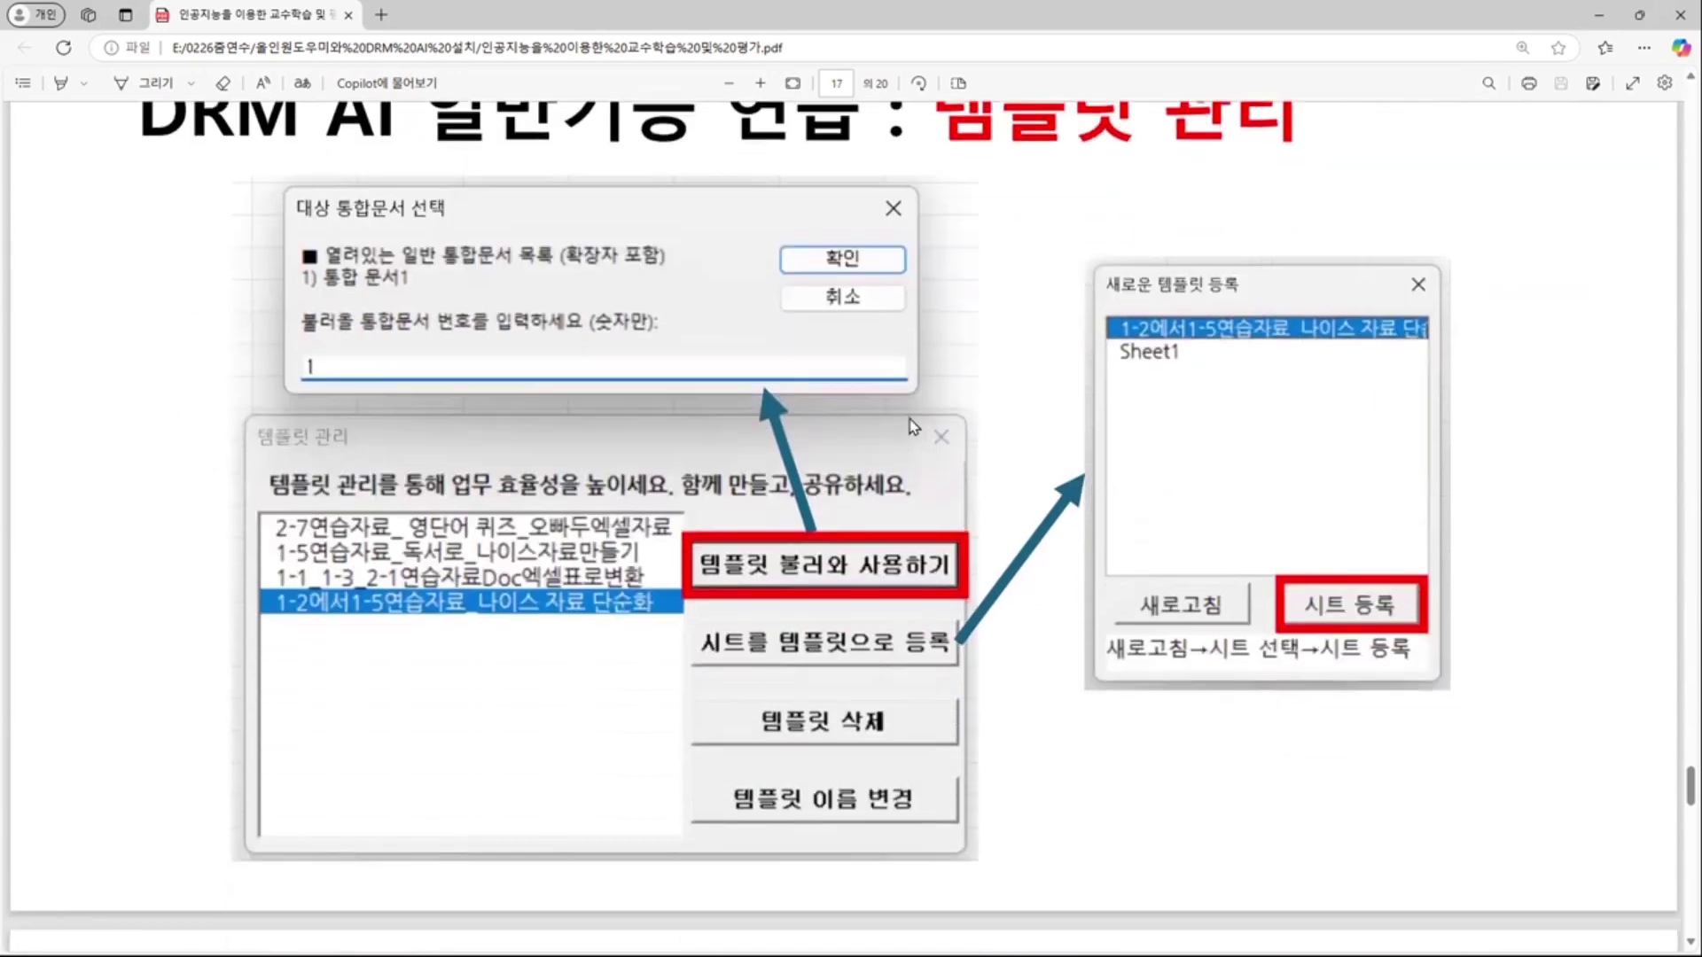
pyautogui.scroll(2, 900, 426)
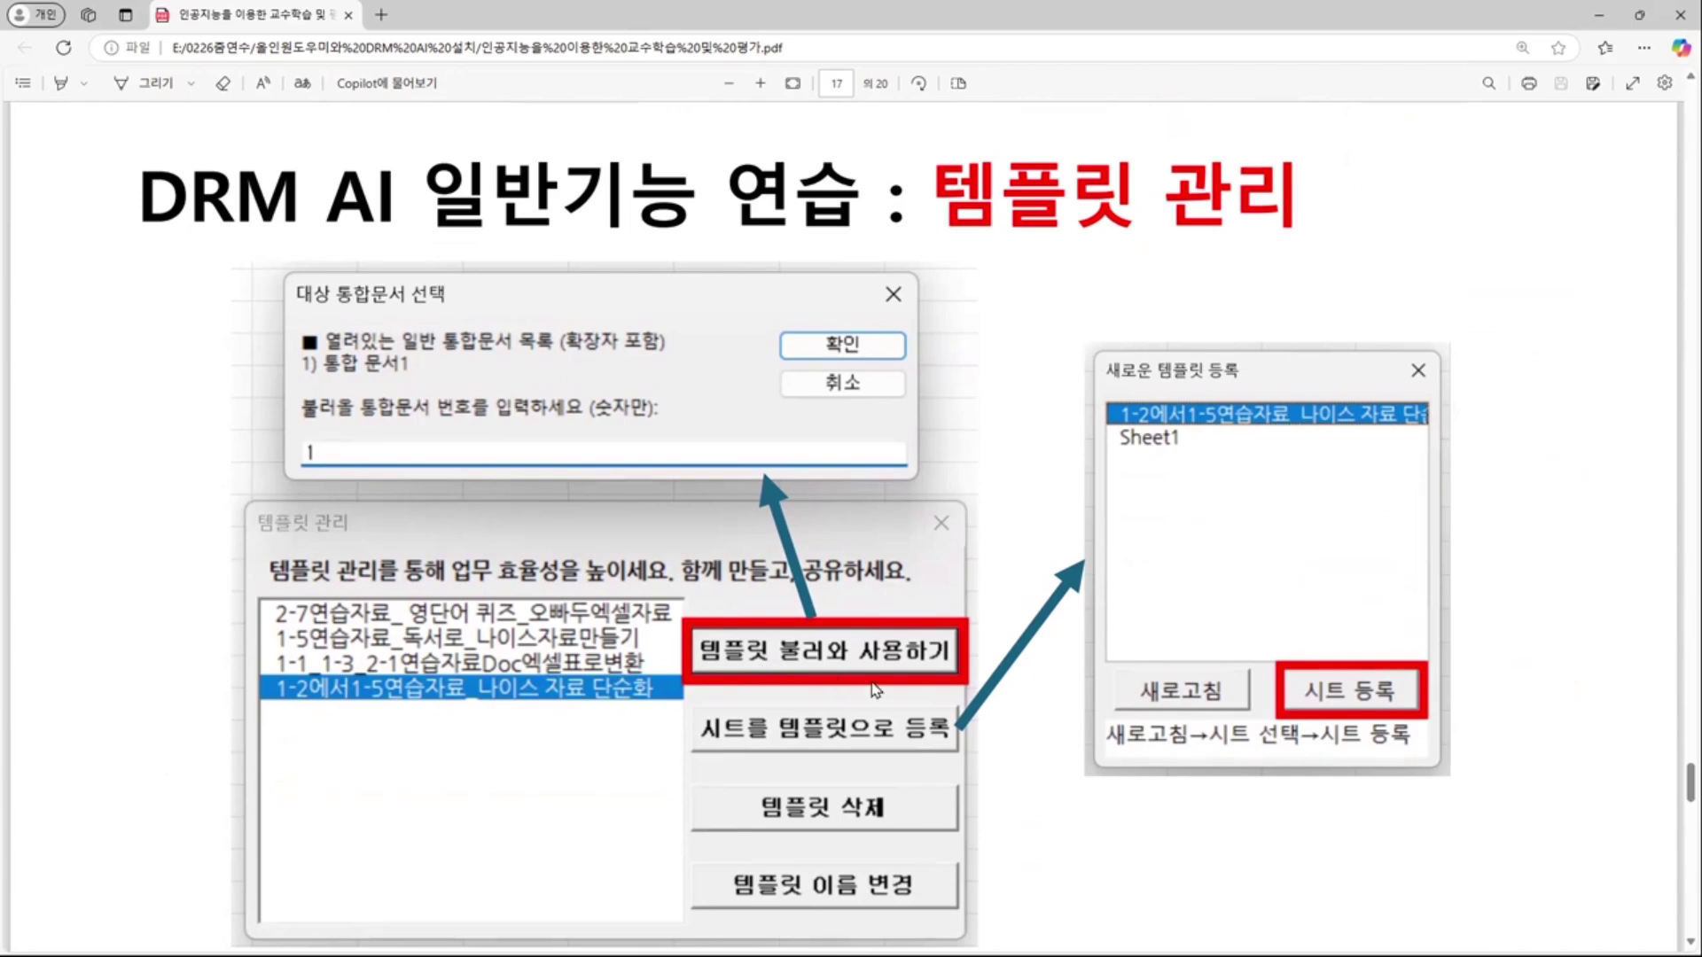
# - Read through the five DRM AI general-function practice items on page 18, marking 빈 행·열 삭제 and 정렬 그룹으로 PDF 및 XLSX 저장
pyautogui.scroll(-5, 1070, 621)
pyautogui.scroll(-6, 1070, 617)
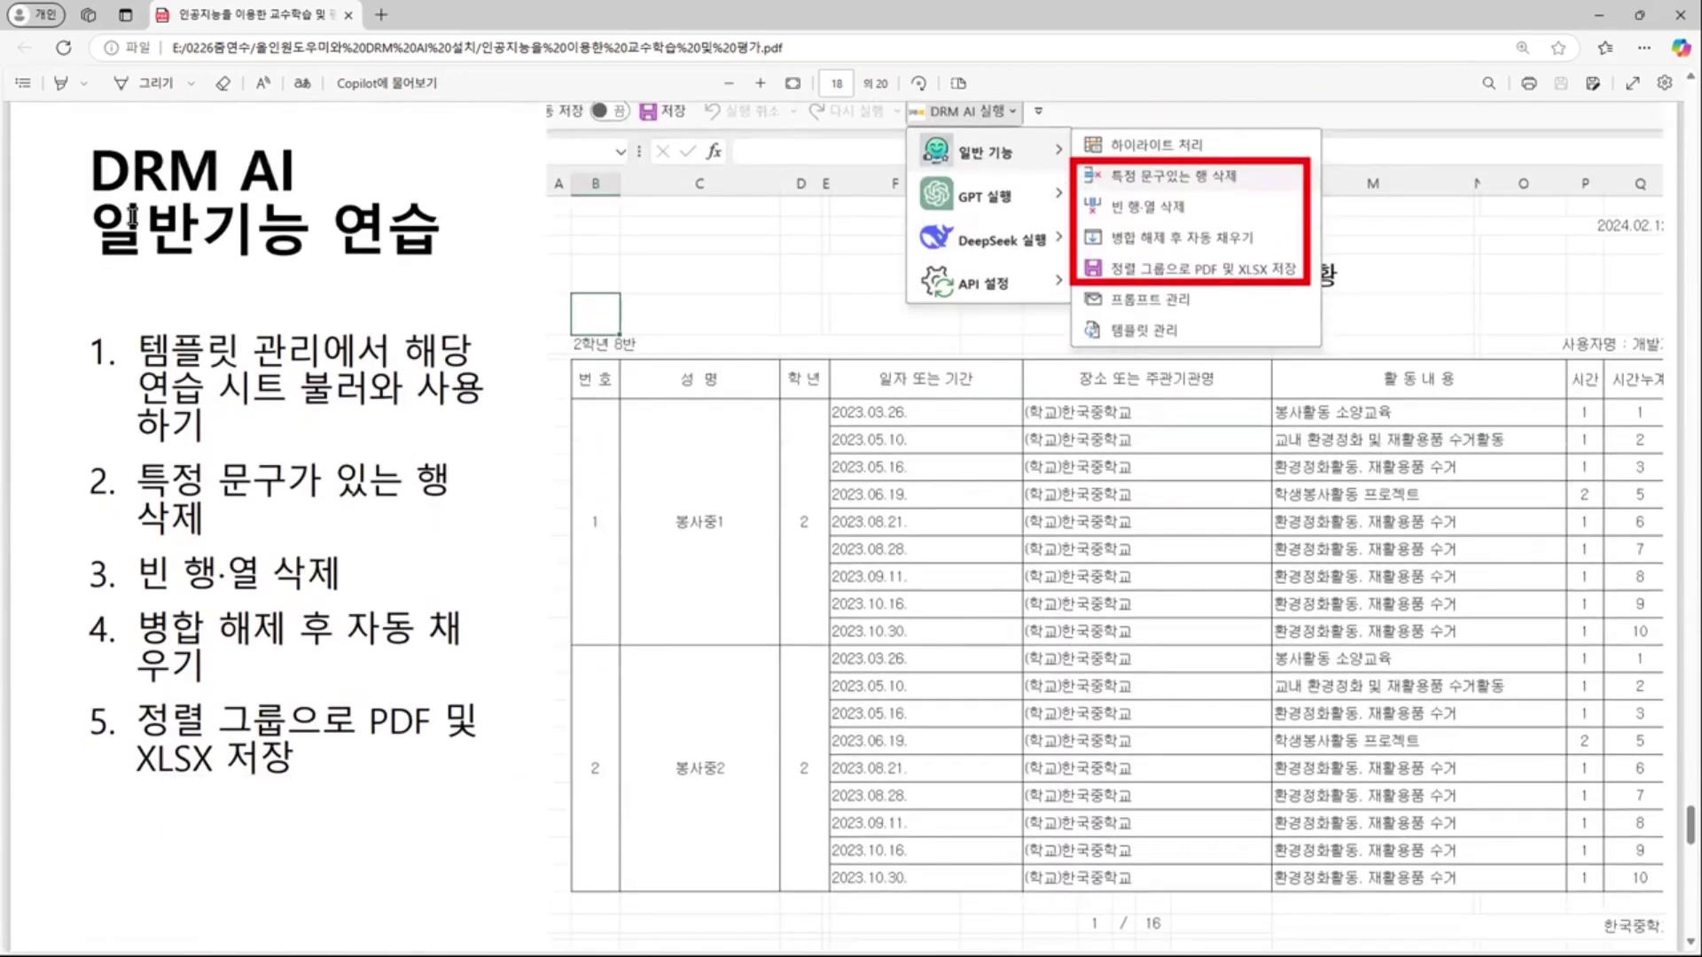
pyautogui.moveTo(144, 229); pyautogui.dragTo(414, 230)
pyautogui.click(857, 327)
pyautogui.moveTo(92, 230); pyautogui.dragTo(441, 234)
pyautogui.click(267, 446)
pyautogui.moveTo(127, 568); pyautogui.dragTo(343, 578)
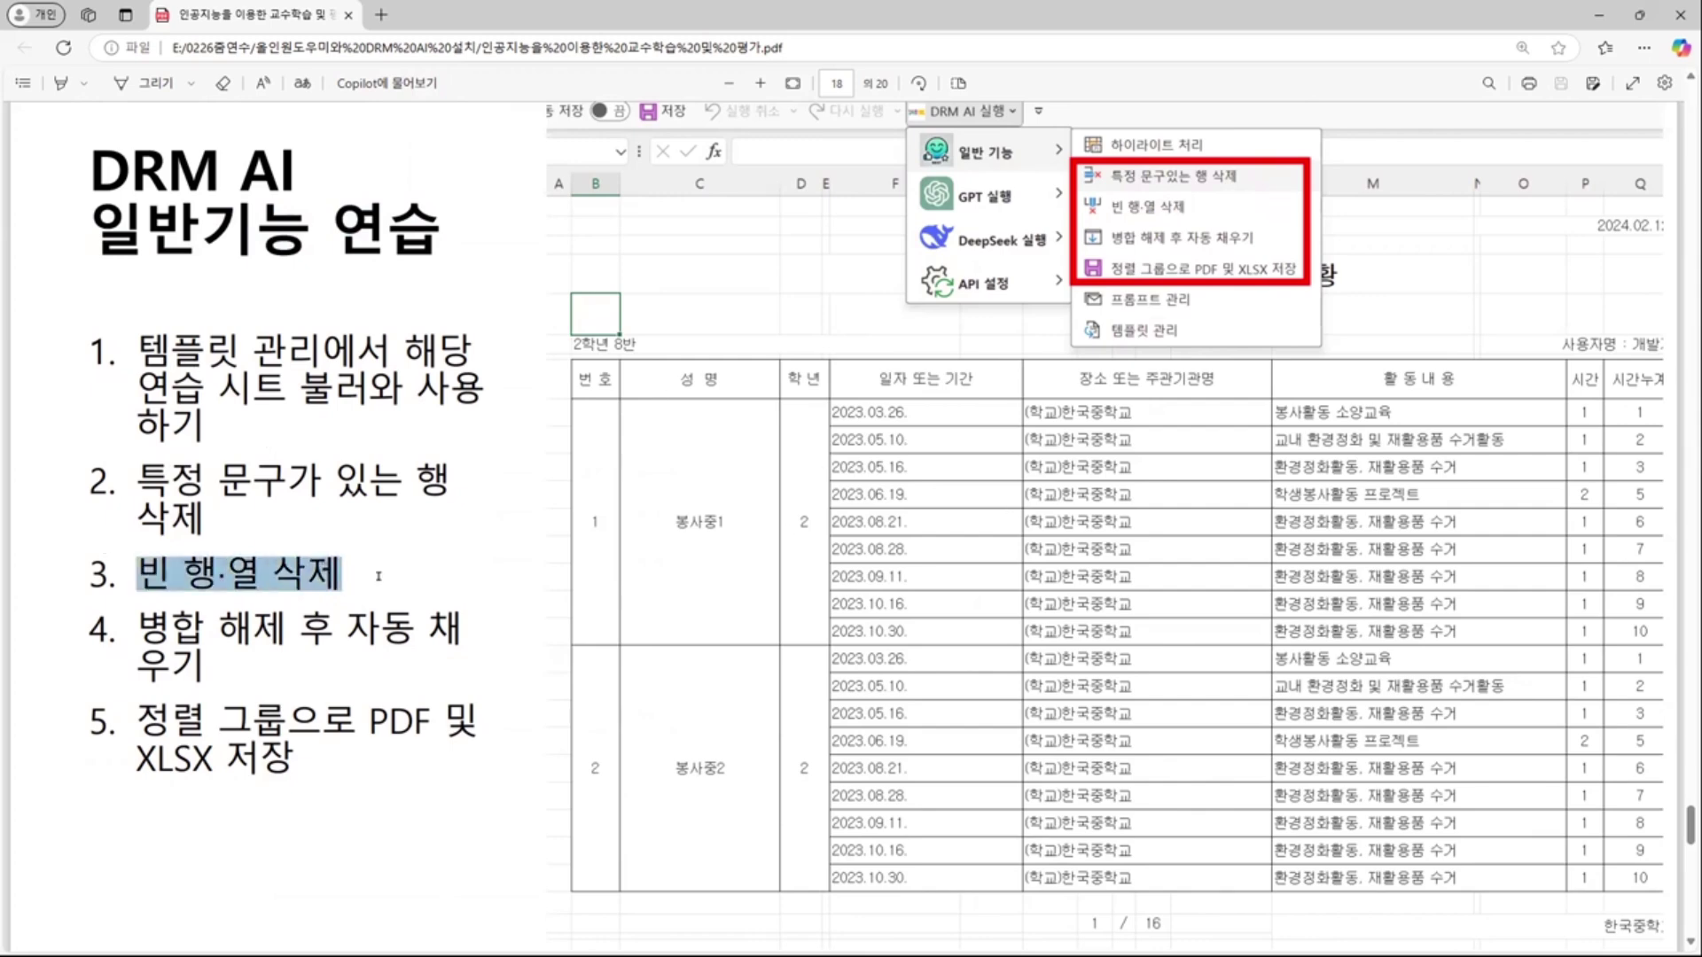
pyautogui.click(212, 636)
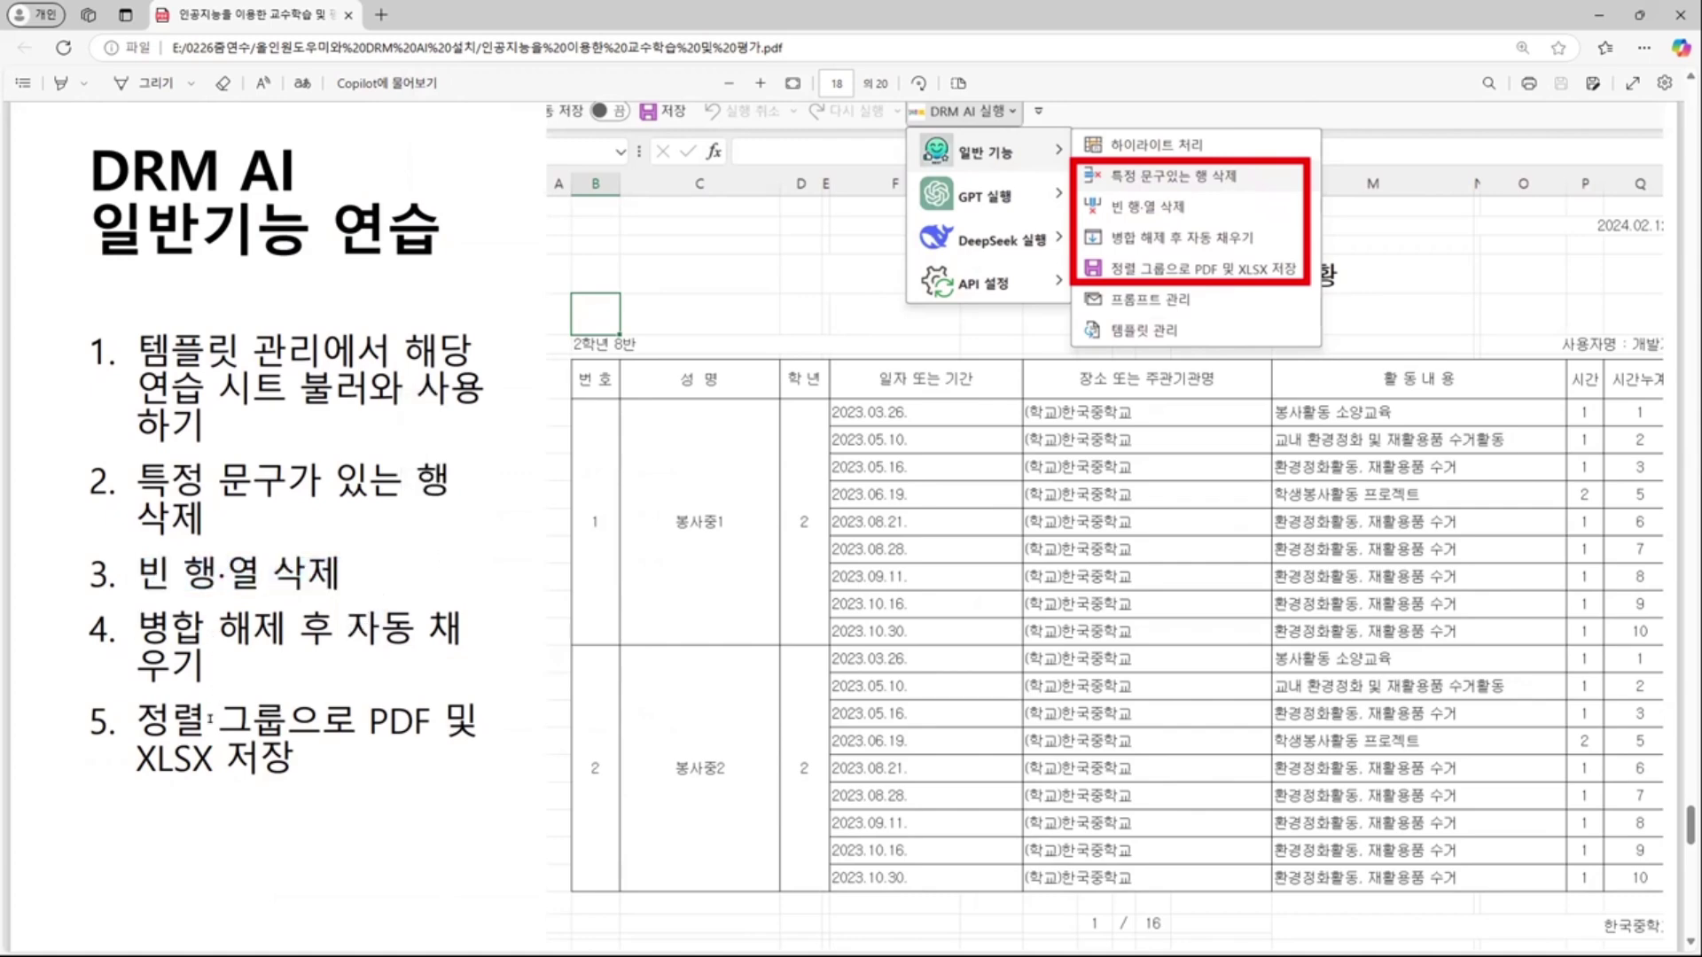
pyautogui.moveTo(136, 722); pyautogui.dragTo(293, 760)
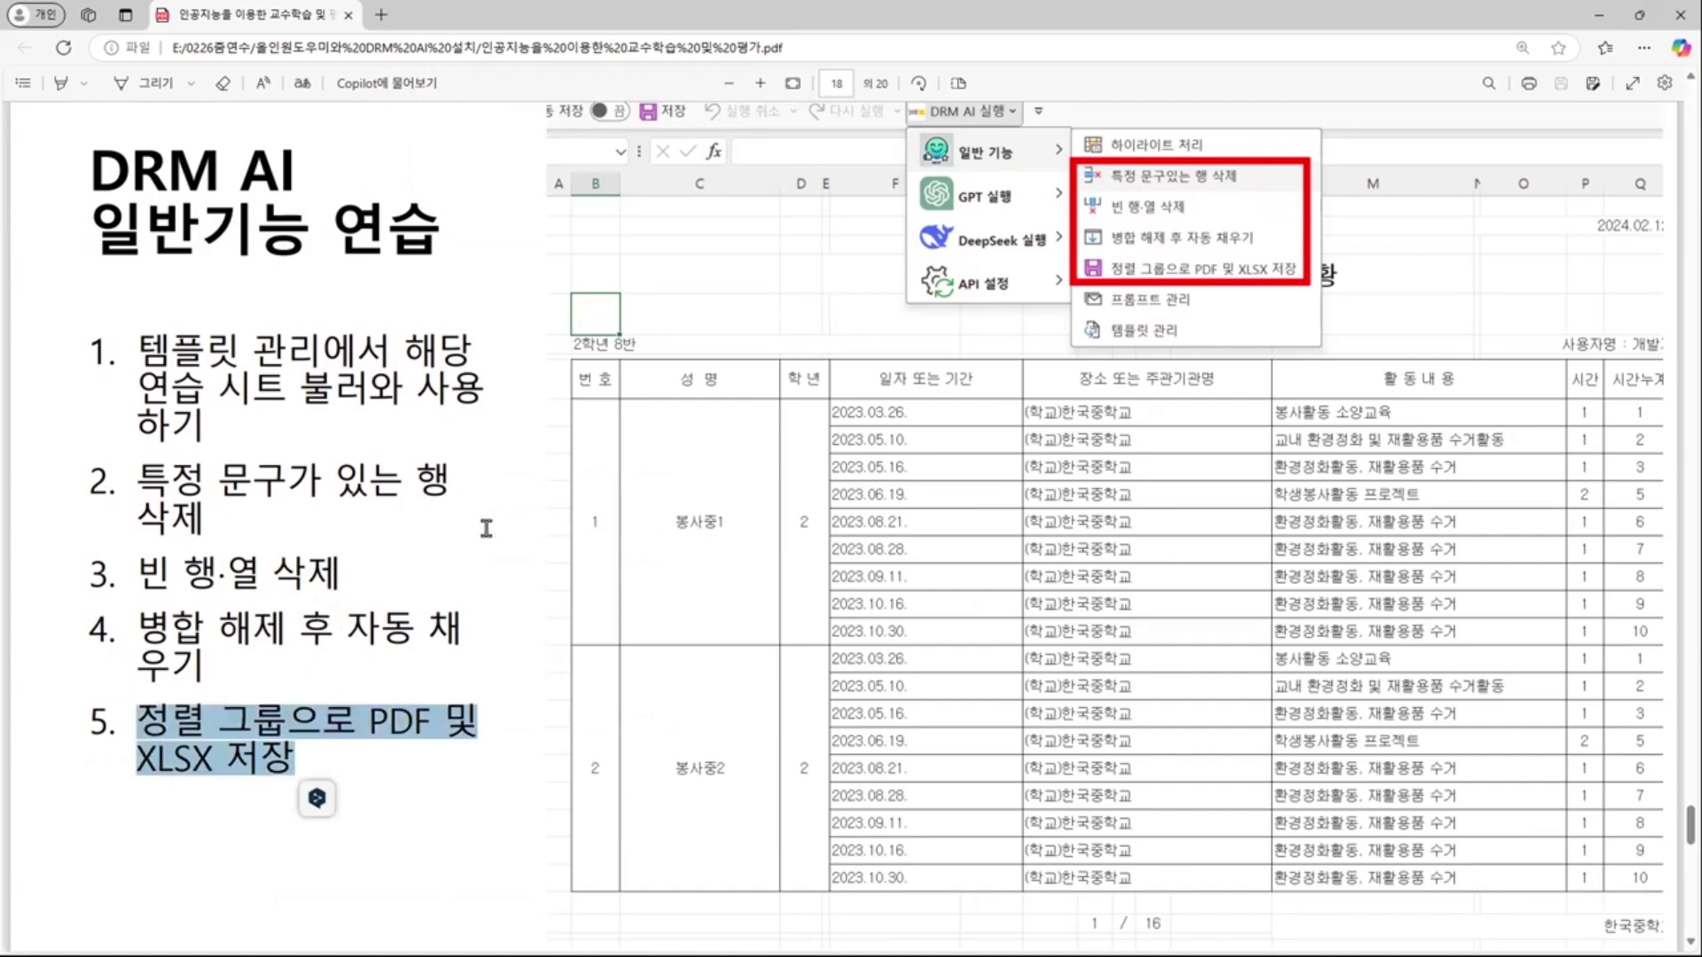
pyautogui.click(480, 521)
# - Examine the 엑셀 전문가로 활용 1 page, marking the example prompt, its explanation and the formula =VLOOKUP(A1, B:C, 2, FALSE)
pyautogui.scroll(-10, 1081, 560)
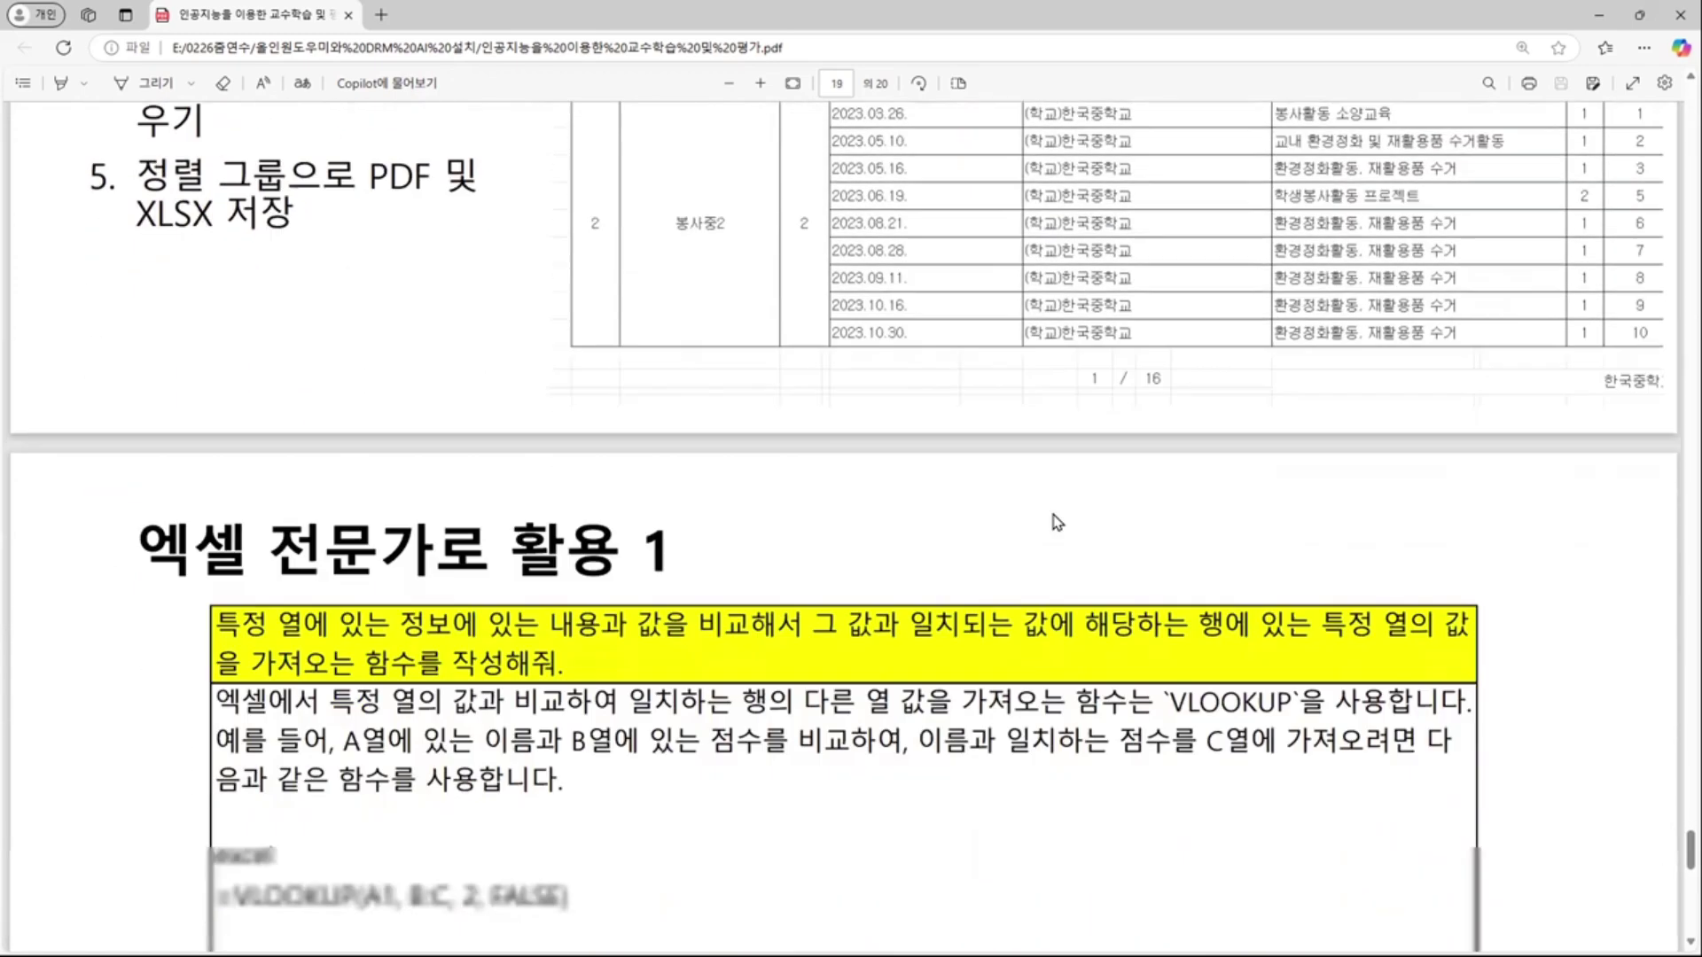
pyautogui.scroll(-1, 774, 470)
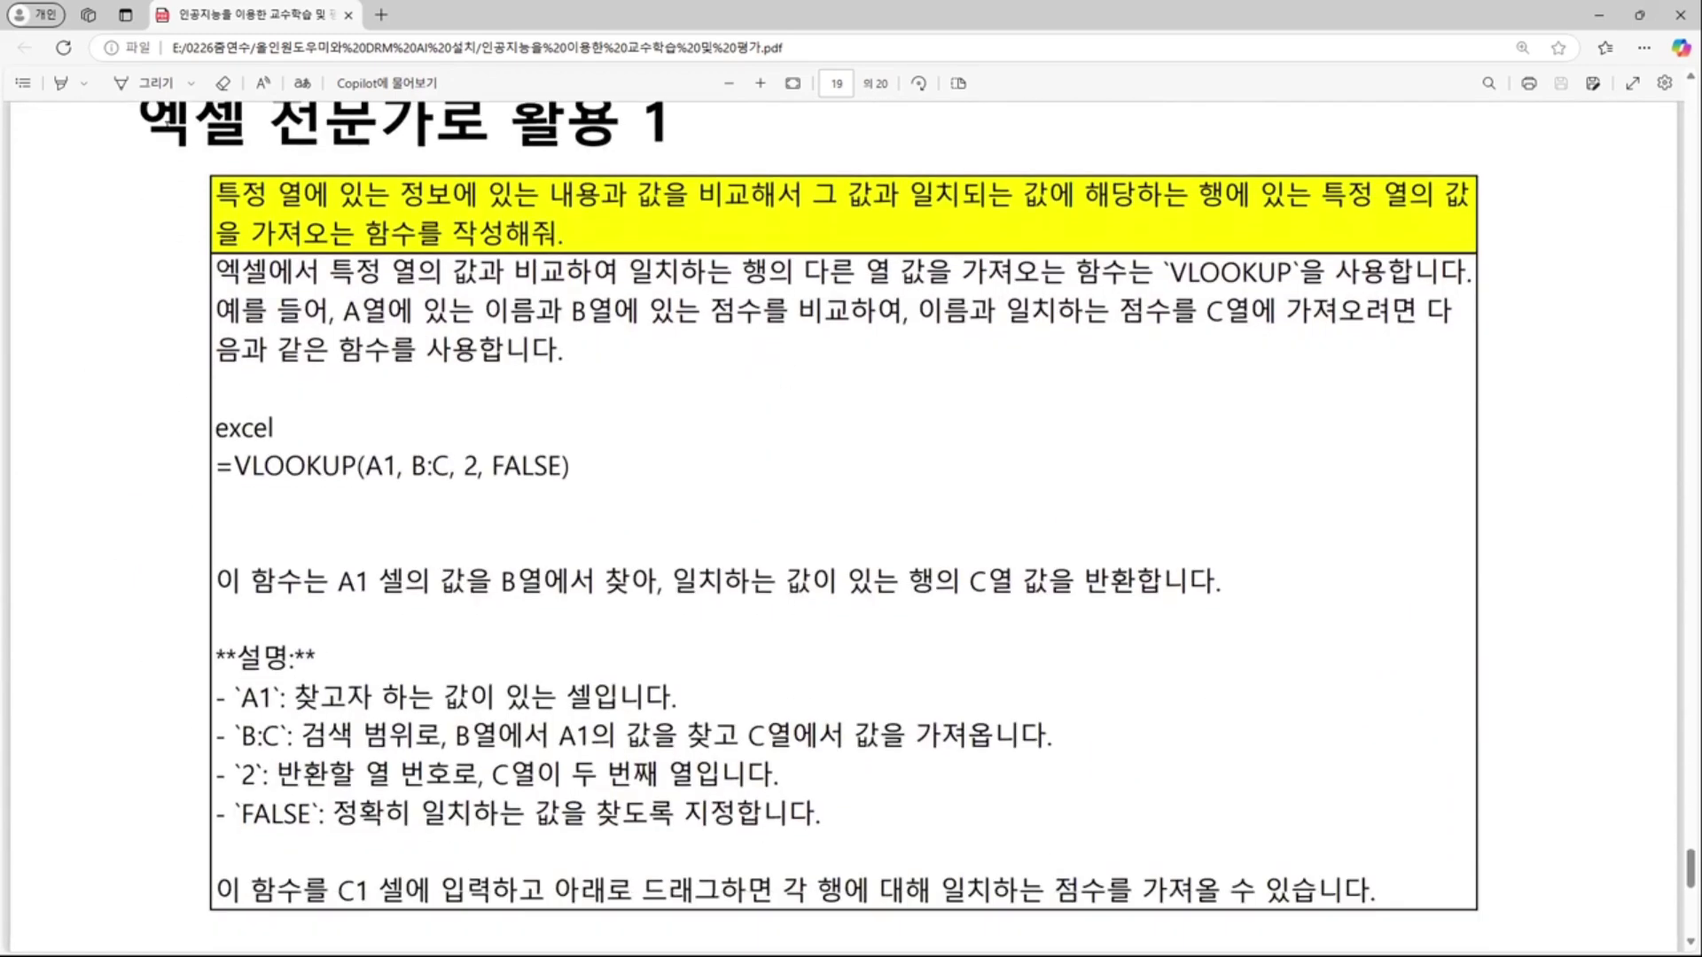
pyautogui.moveTo(135, 111); pyautogui.dragTo(489, 129)
pyautogui.click(496, 186)
pyautogui.moveTo(216, 195); pyautogui.dragTo(559, 234)
pyautogui.click(608, 300)
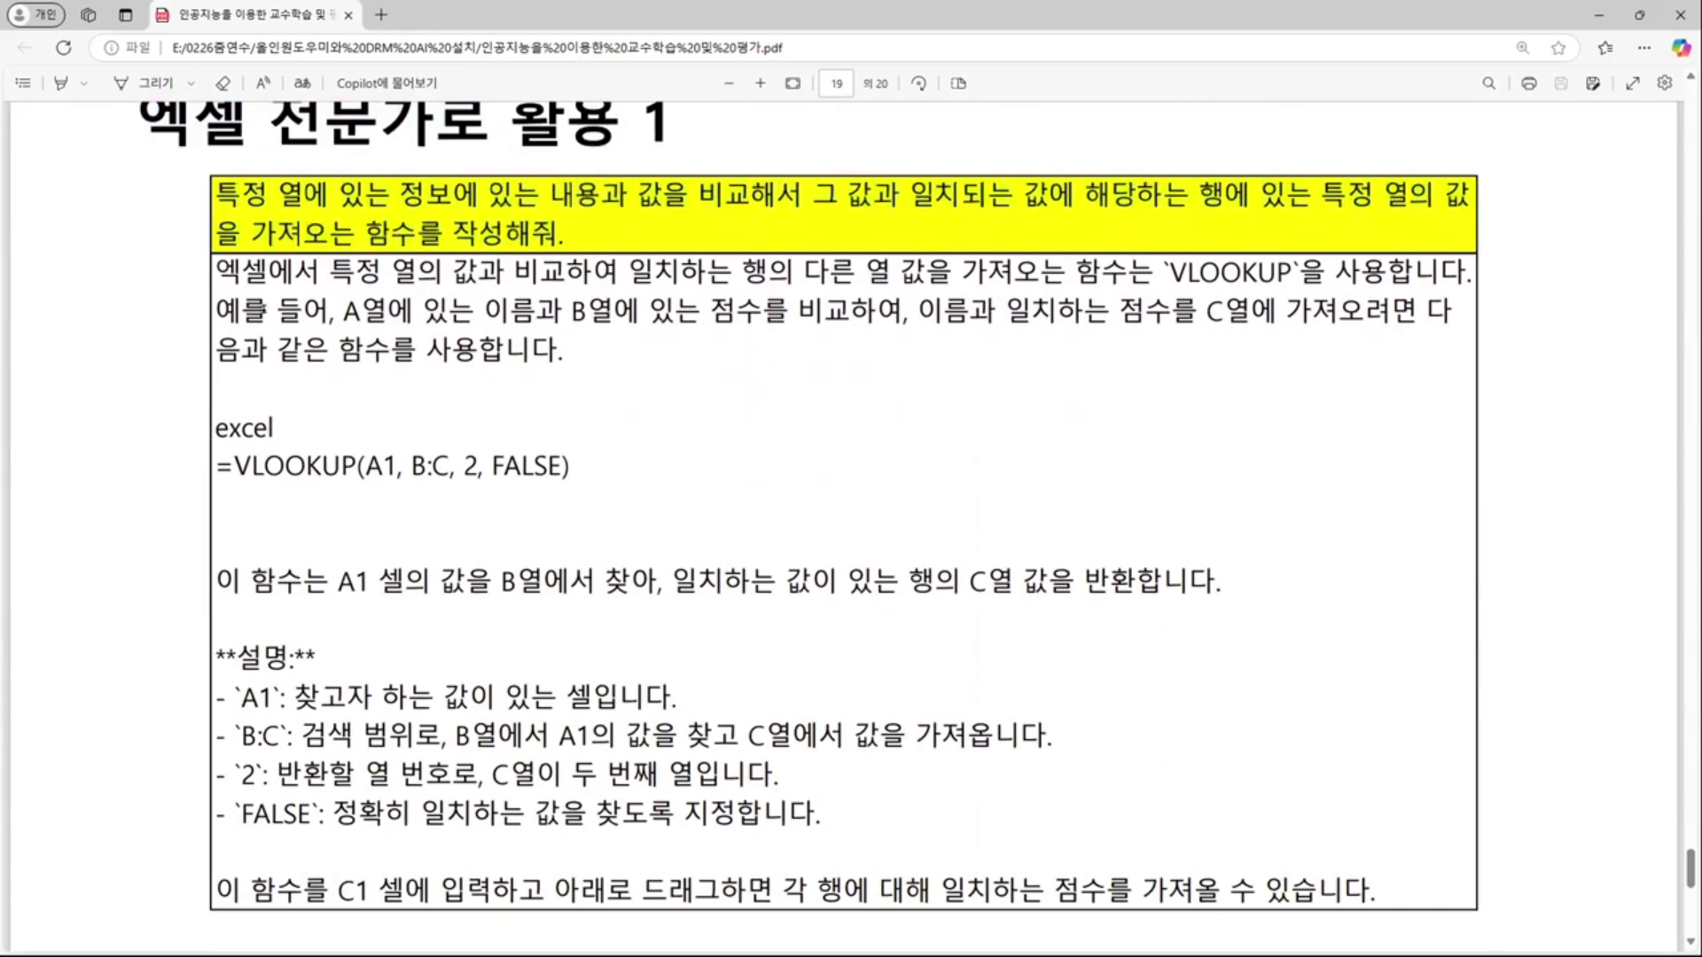
pyautogui.moveTo(207, 454); pyautogui.dragTo(578, 467)
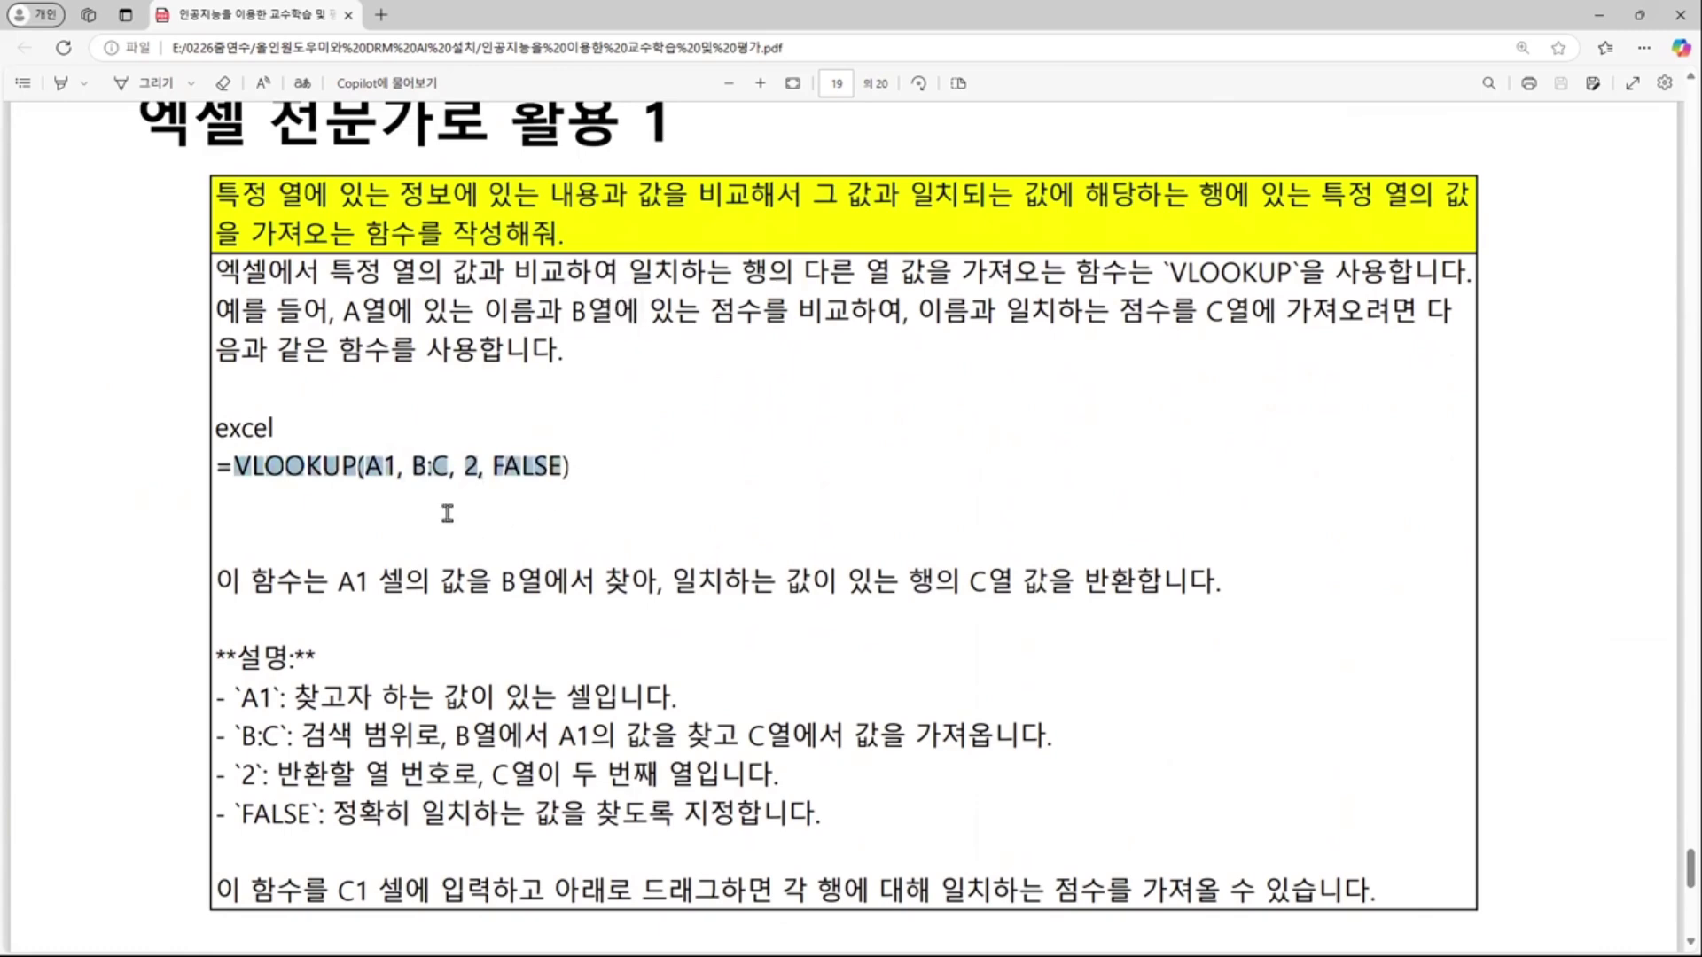
pyautogui.click(297, 436)
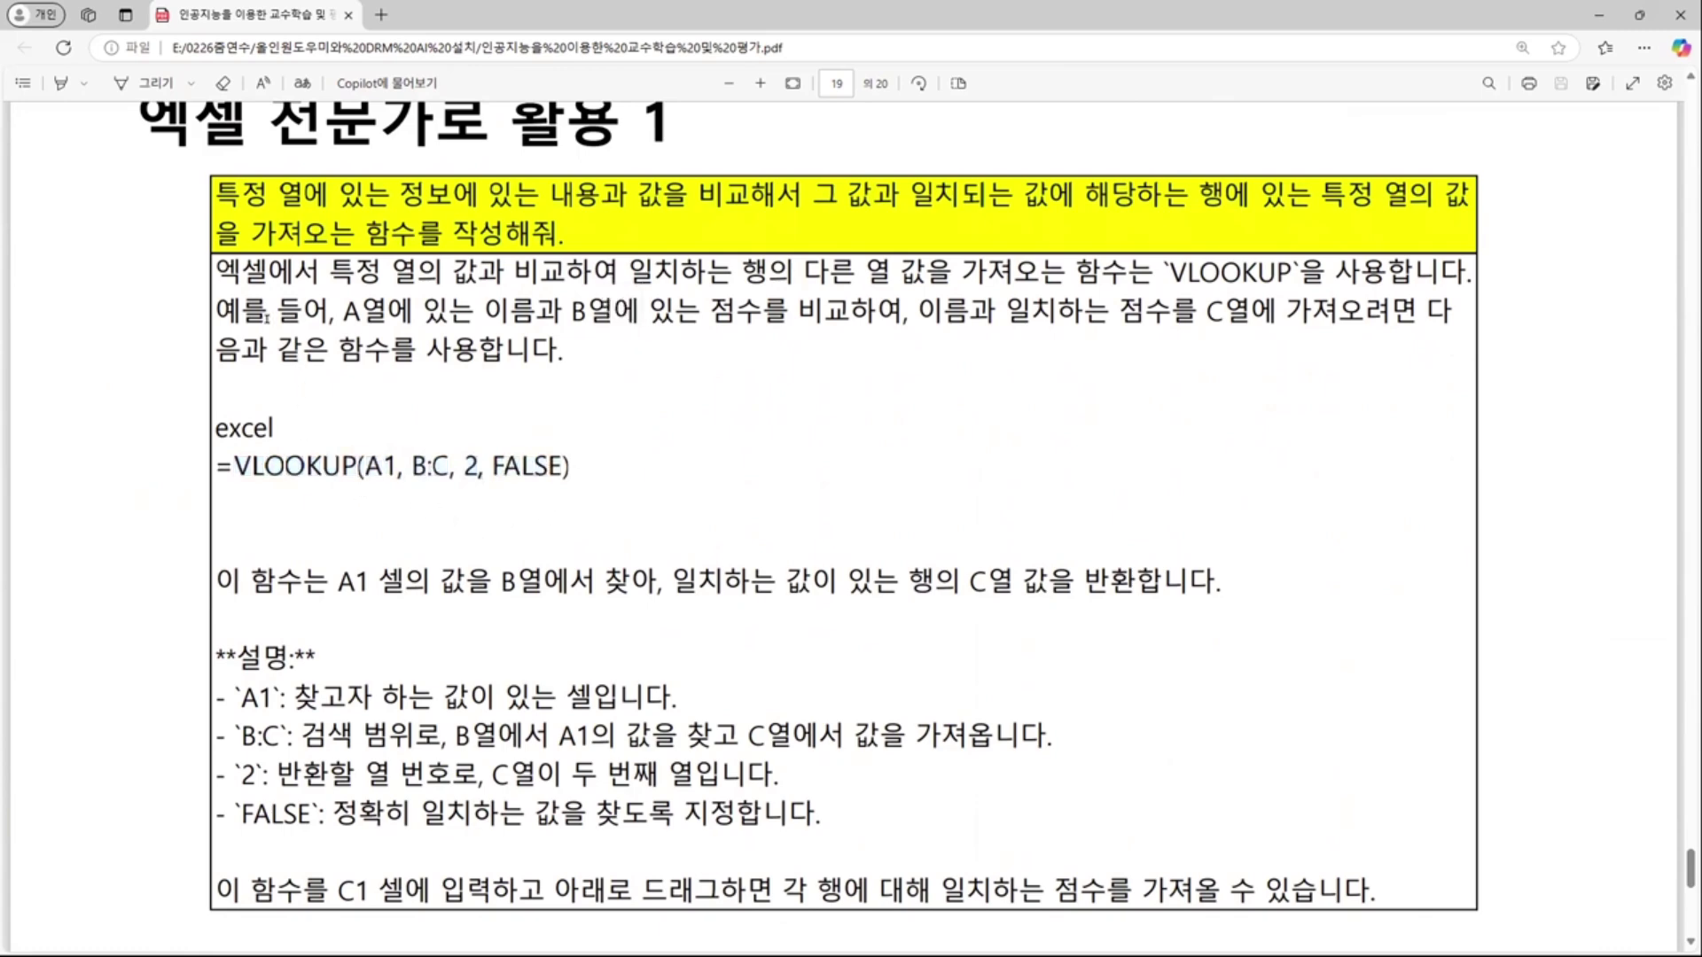
pyautogui.moveTo(266, 318); pyautogui.dragTo(504, 349)
pyautogui.click(270, 460)
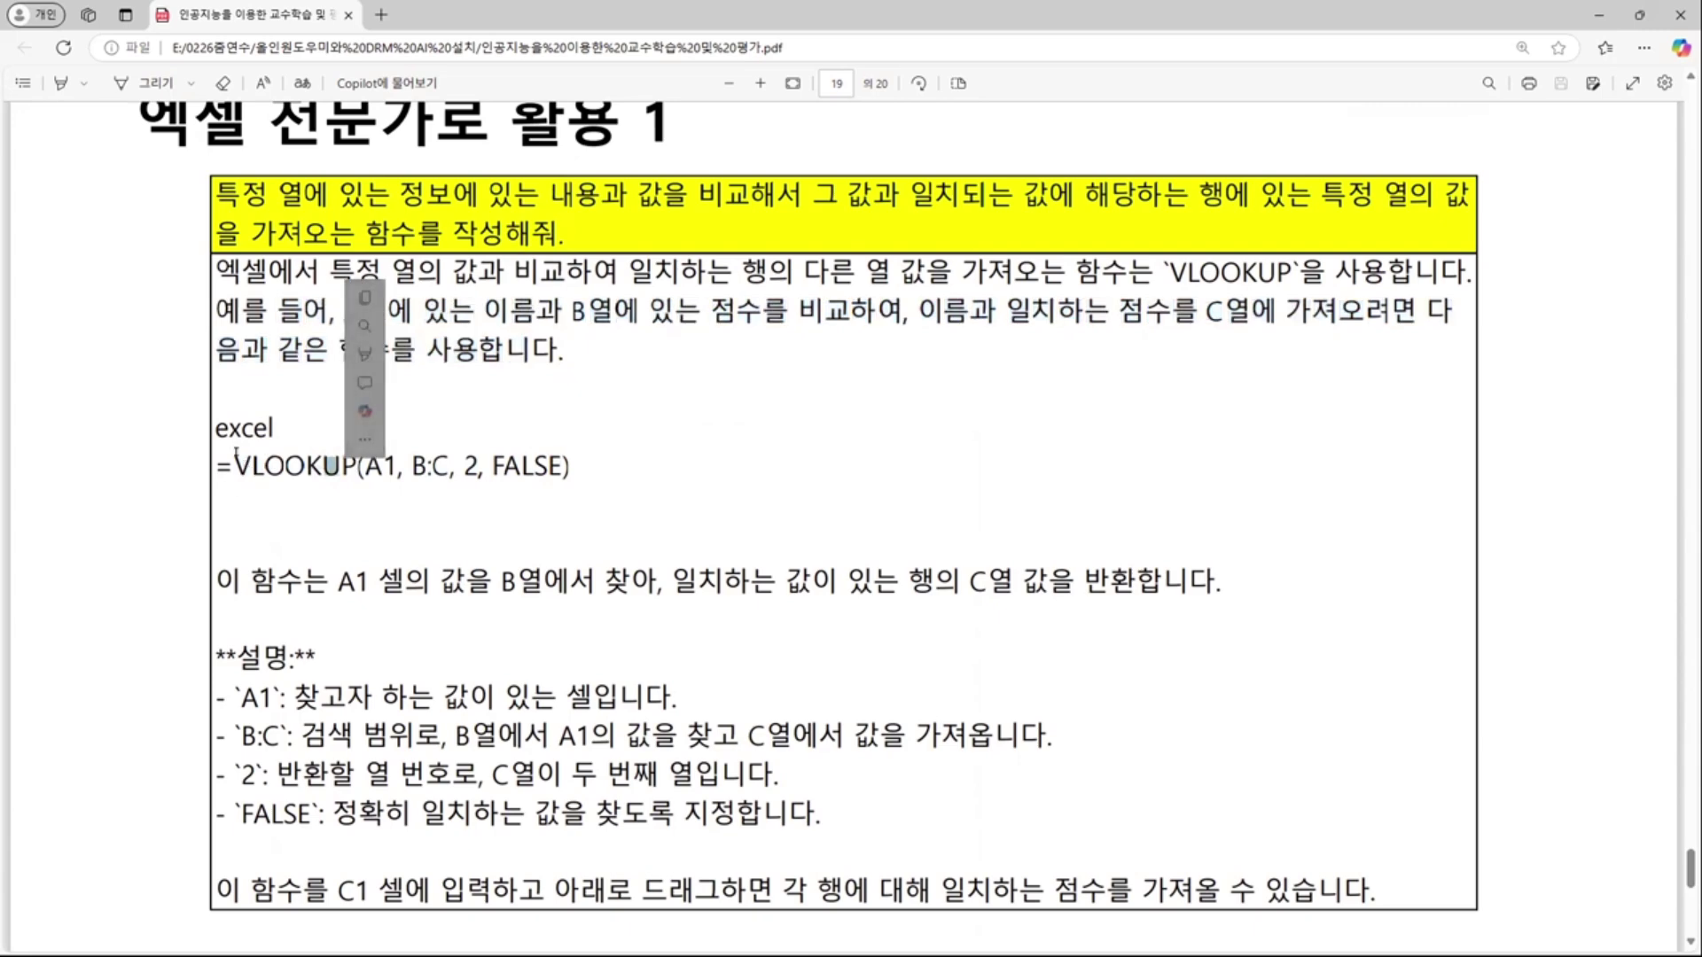
pyautogui.moveTo(236, 454); pyautogui.dragTo(572, 467)
pyautogui.click(449, 564)
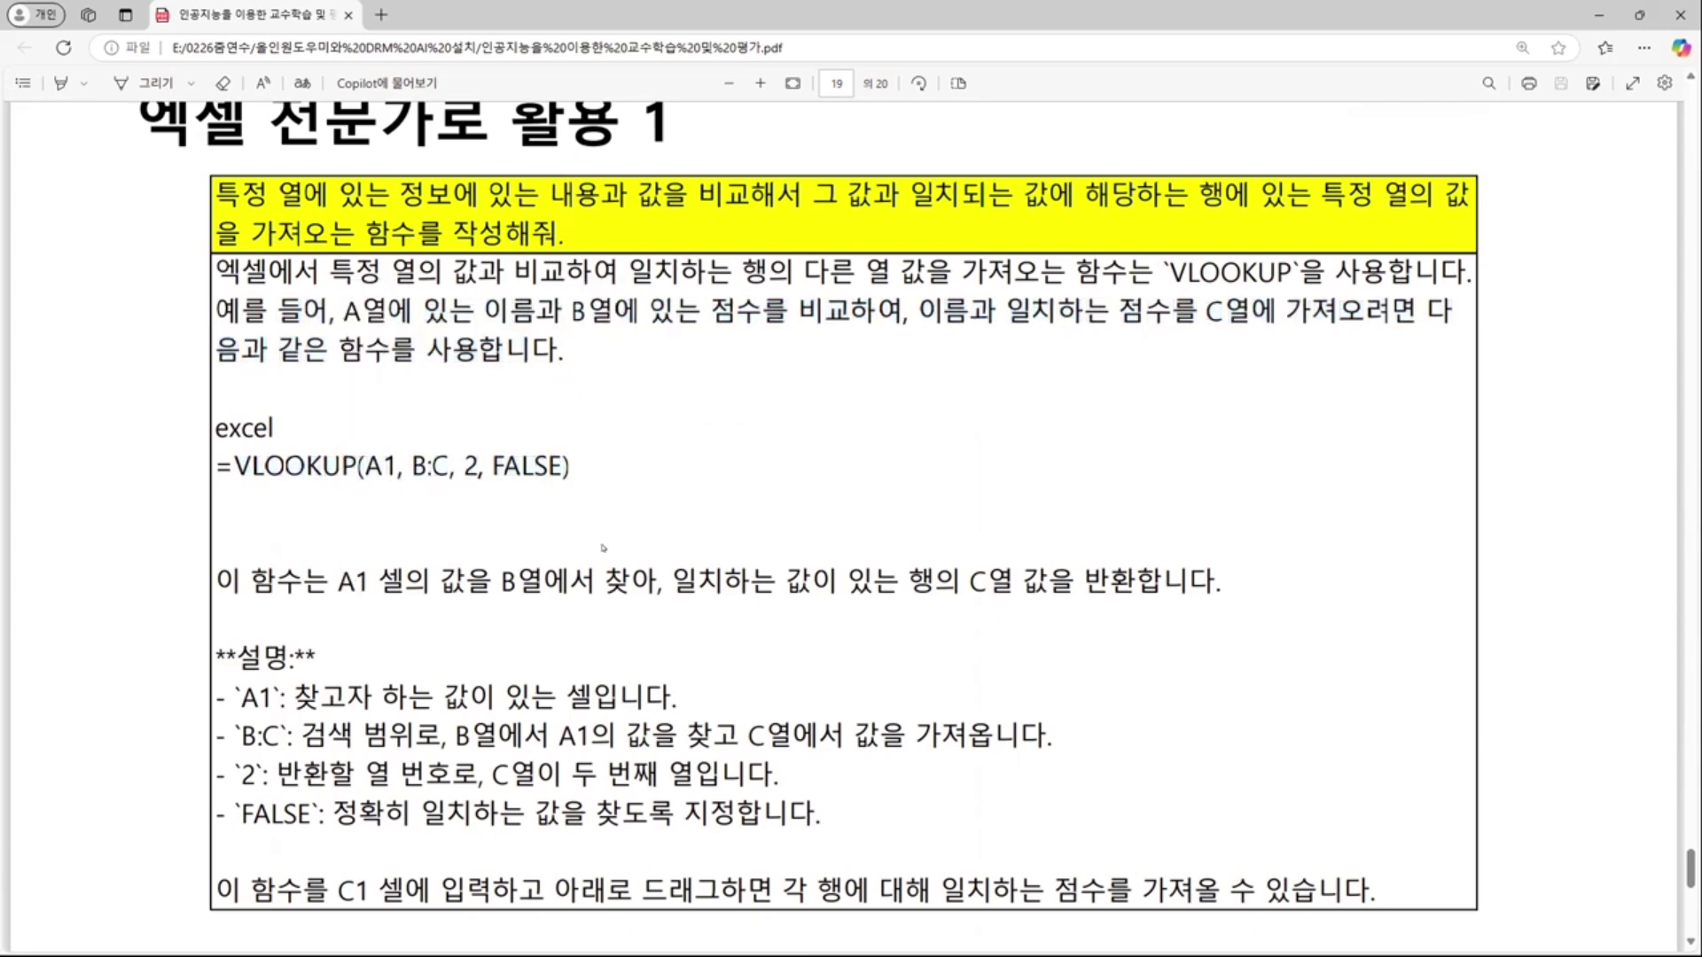
# - Examine the prompt and the cross-sheet VLOOKUP answer on the 엑셀 전문가로 활용 2 page
pyautogui.scroll(-10, 603, 548)
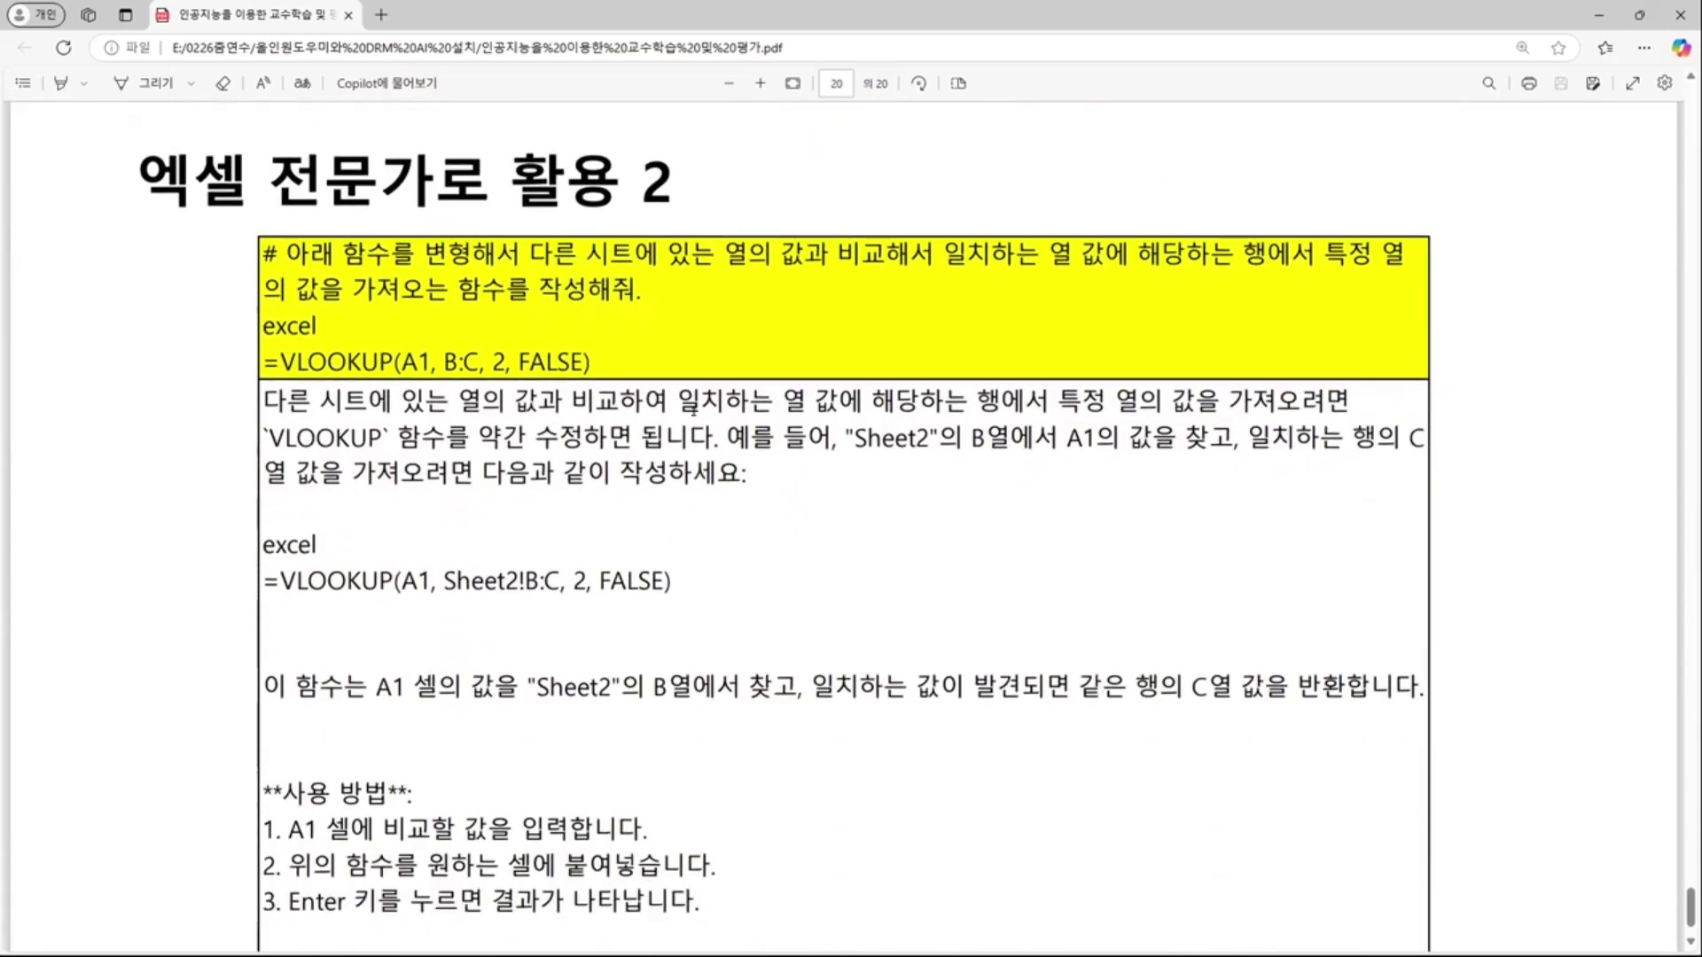
pyautogui.moveTo(336, 255); pyautogui.dragTo(1221, 404)
pyautogui.click(405, 331)
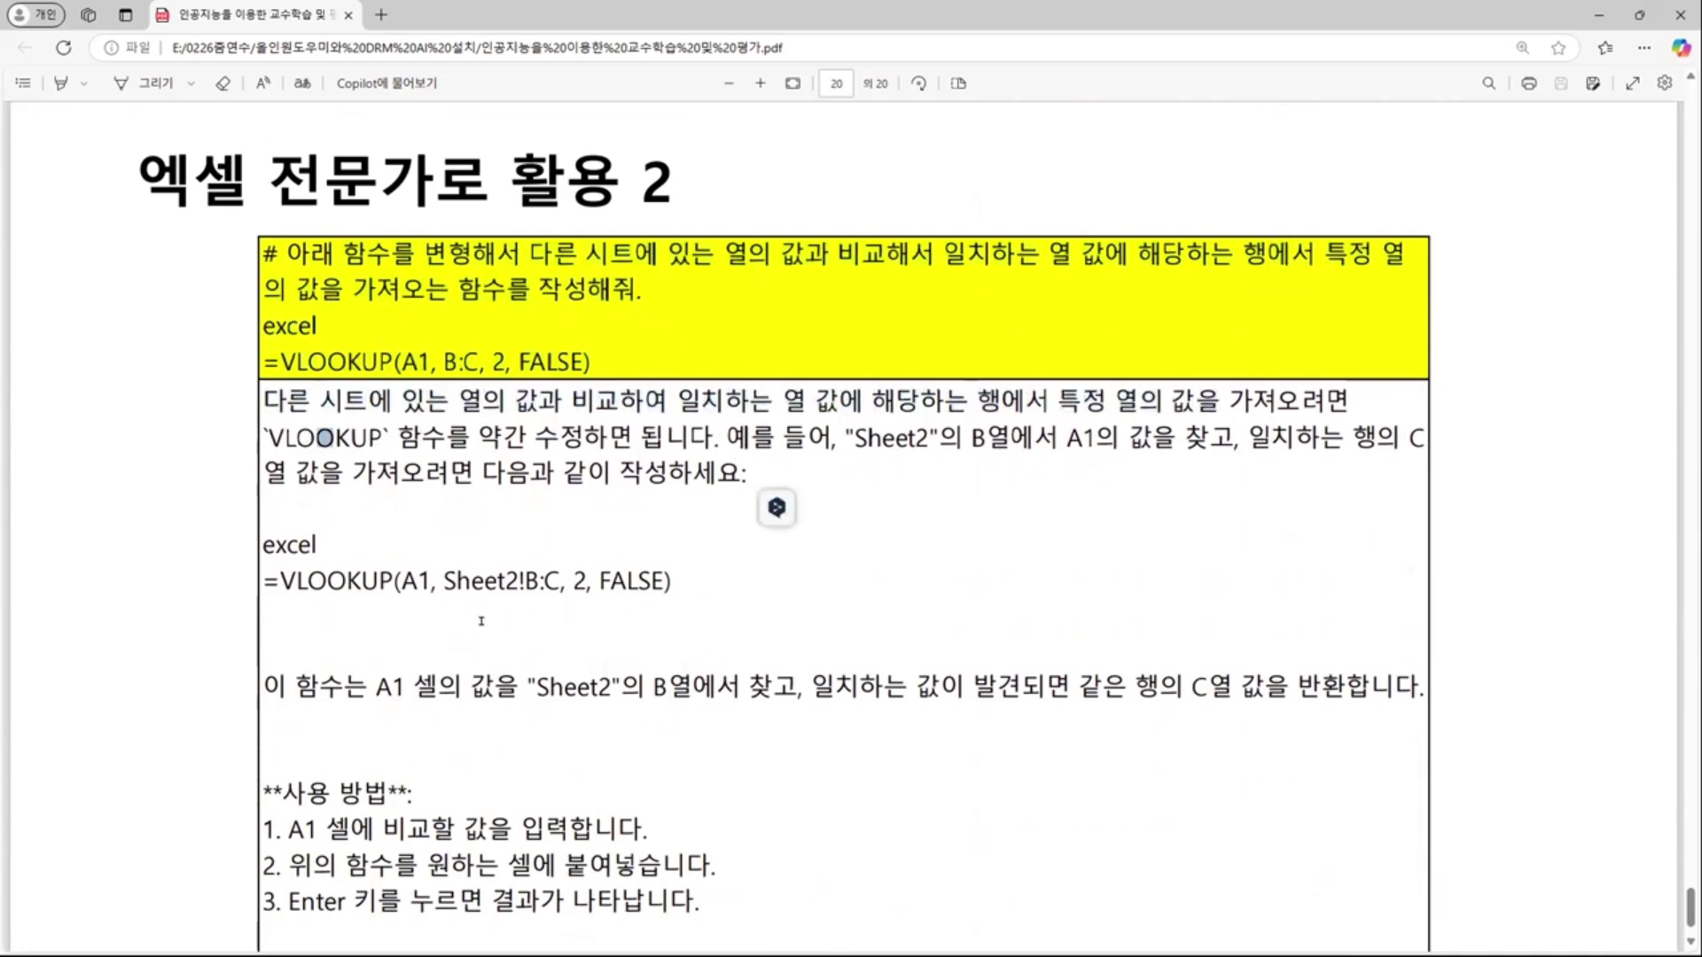
pyautogui.scroll(-1, 620, 556)
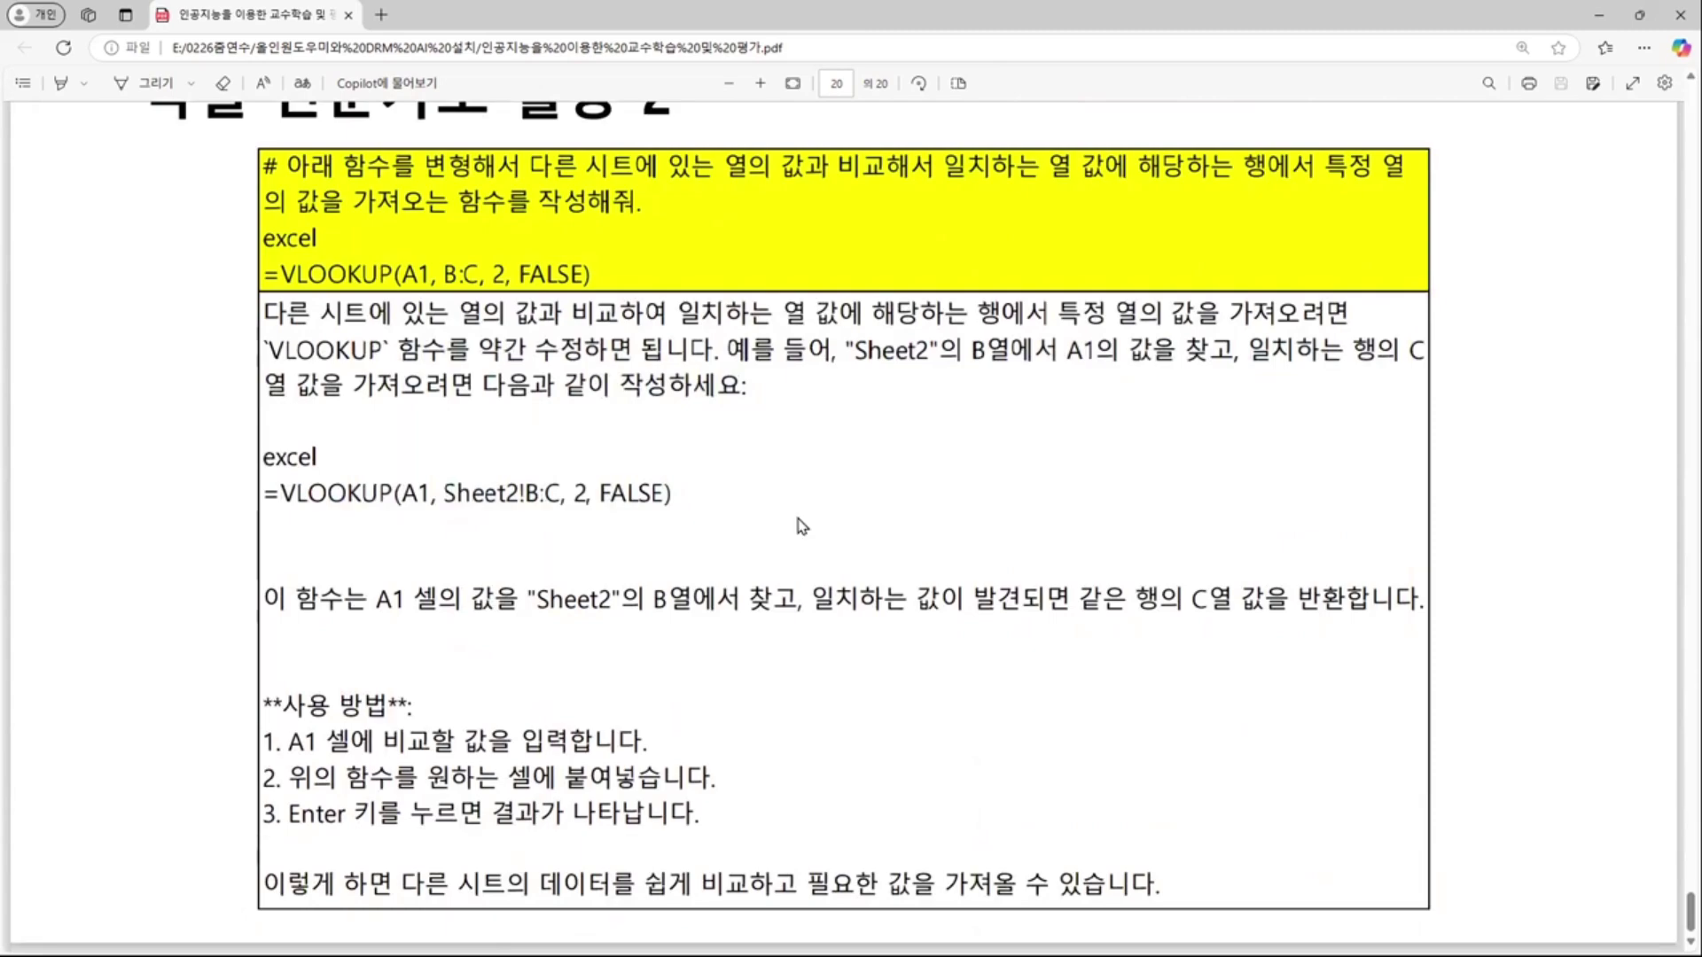
# - Switch from the PDF to the blank Excel workbook and minimize the 서식 생성기 window covering it
pyautogui.click(1593, 16)
pyautogui.click(857, 136)
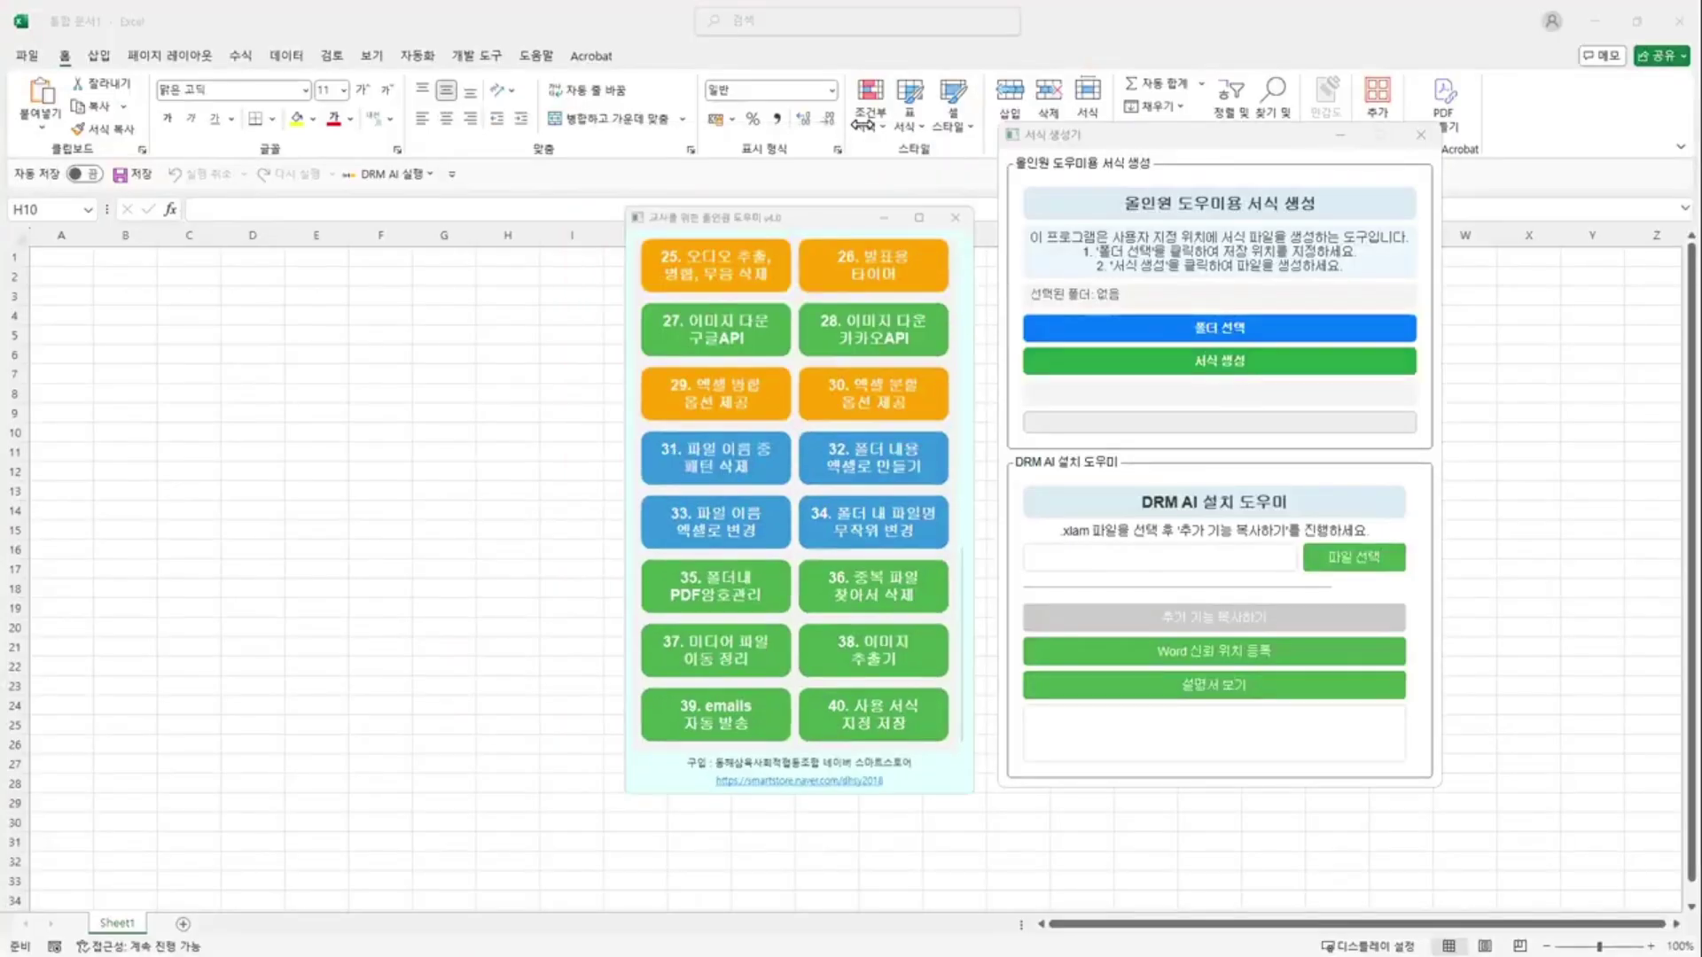
pyautogui.click(1341, 136)
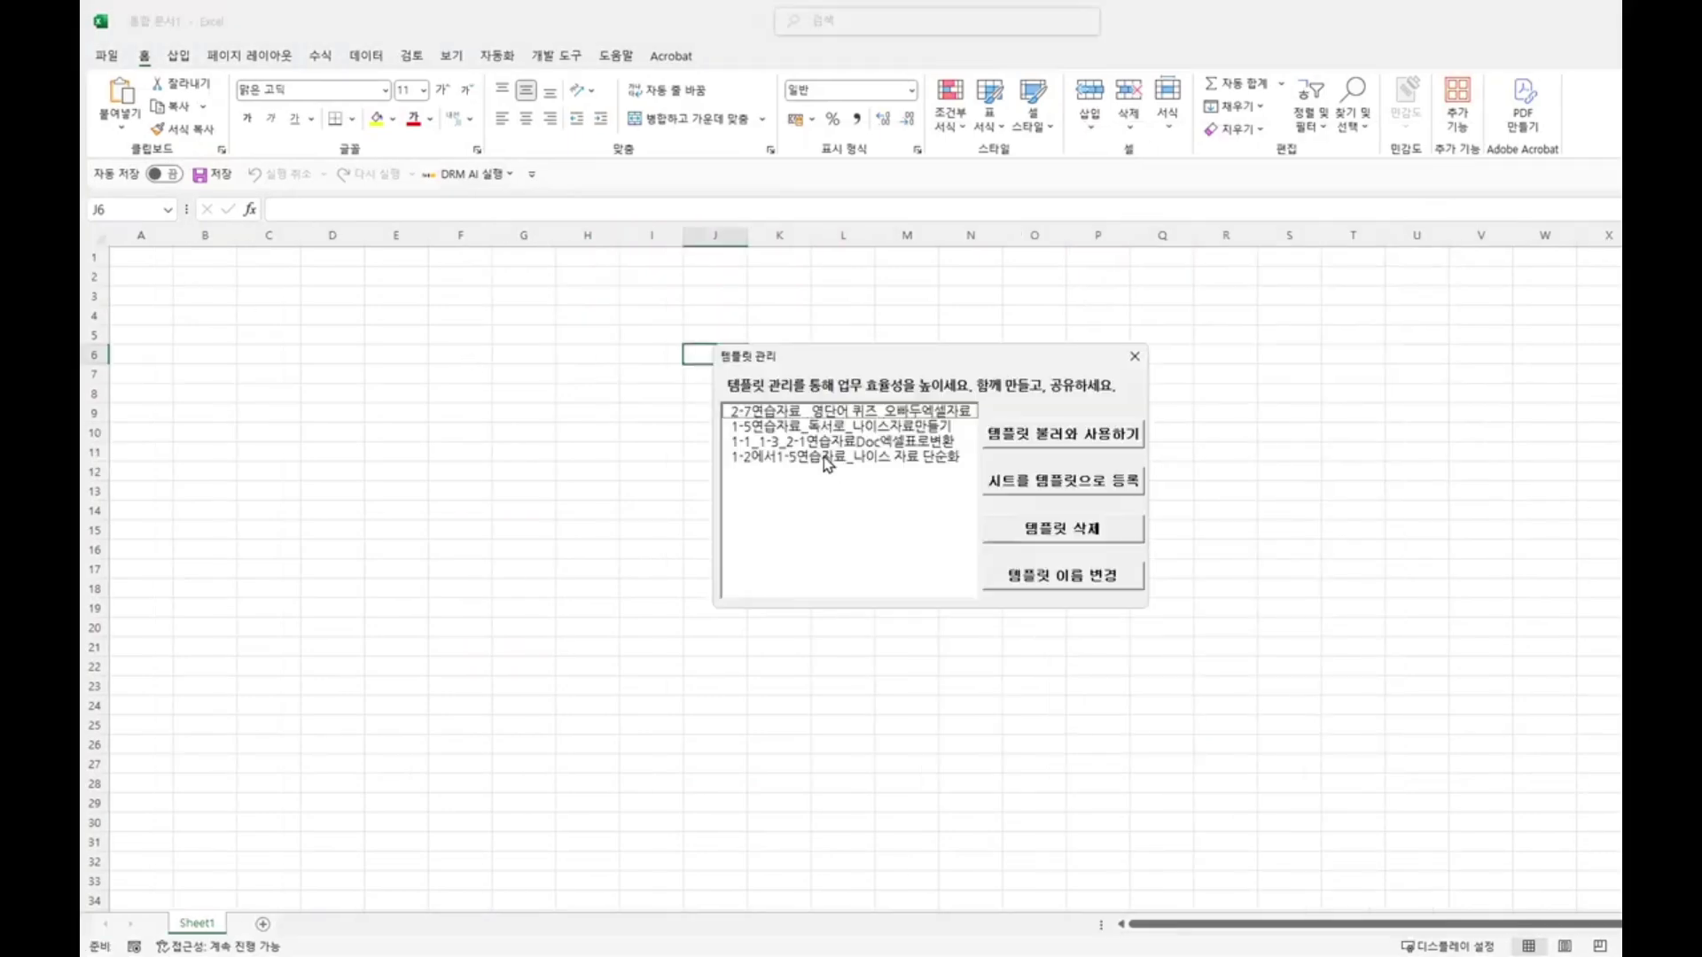
# - Load the template 1-2에서1-5연습자료_나이스 자료 단순화 into open workbook number 1, then close template management and return to the sheet
pyautogui.click(827, 457)
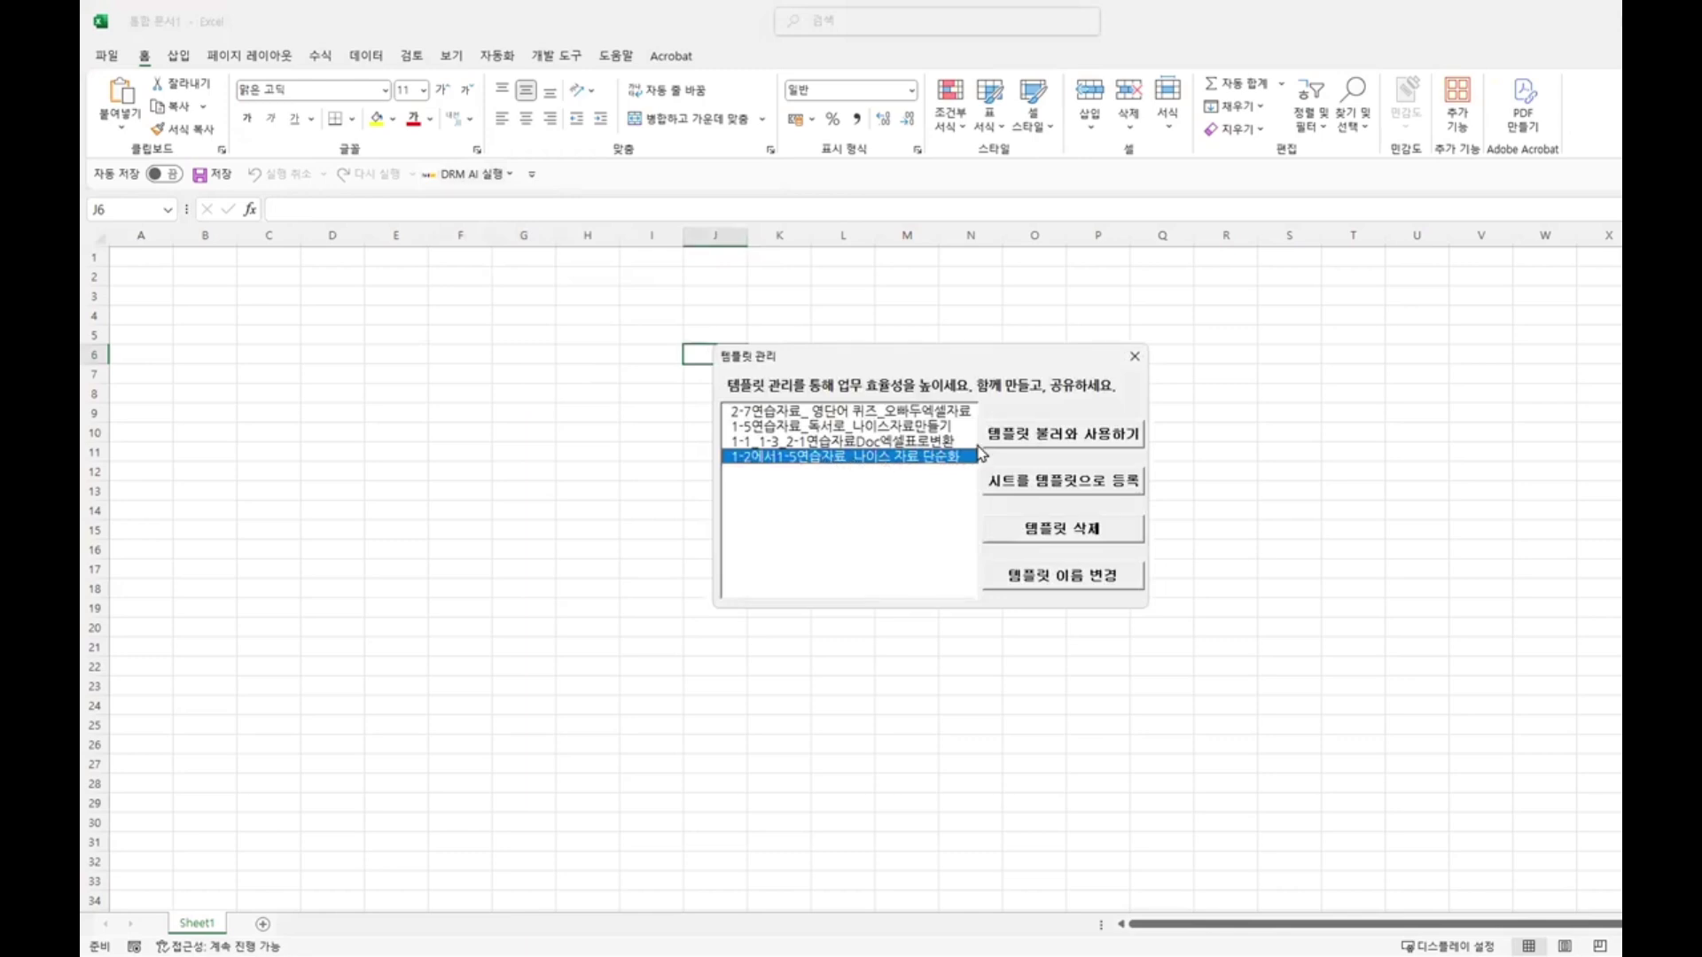
pyautogui.click(1025, 425)
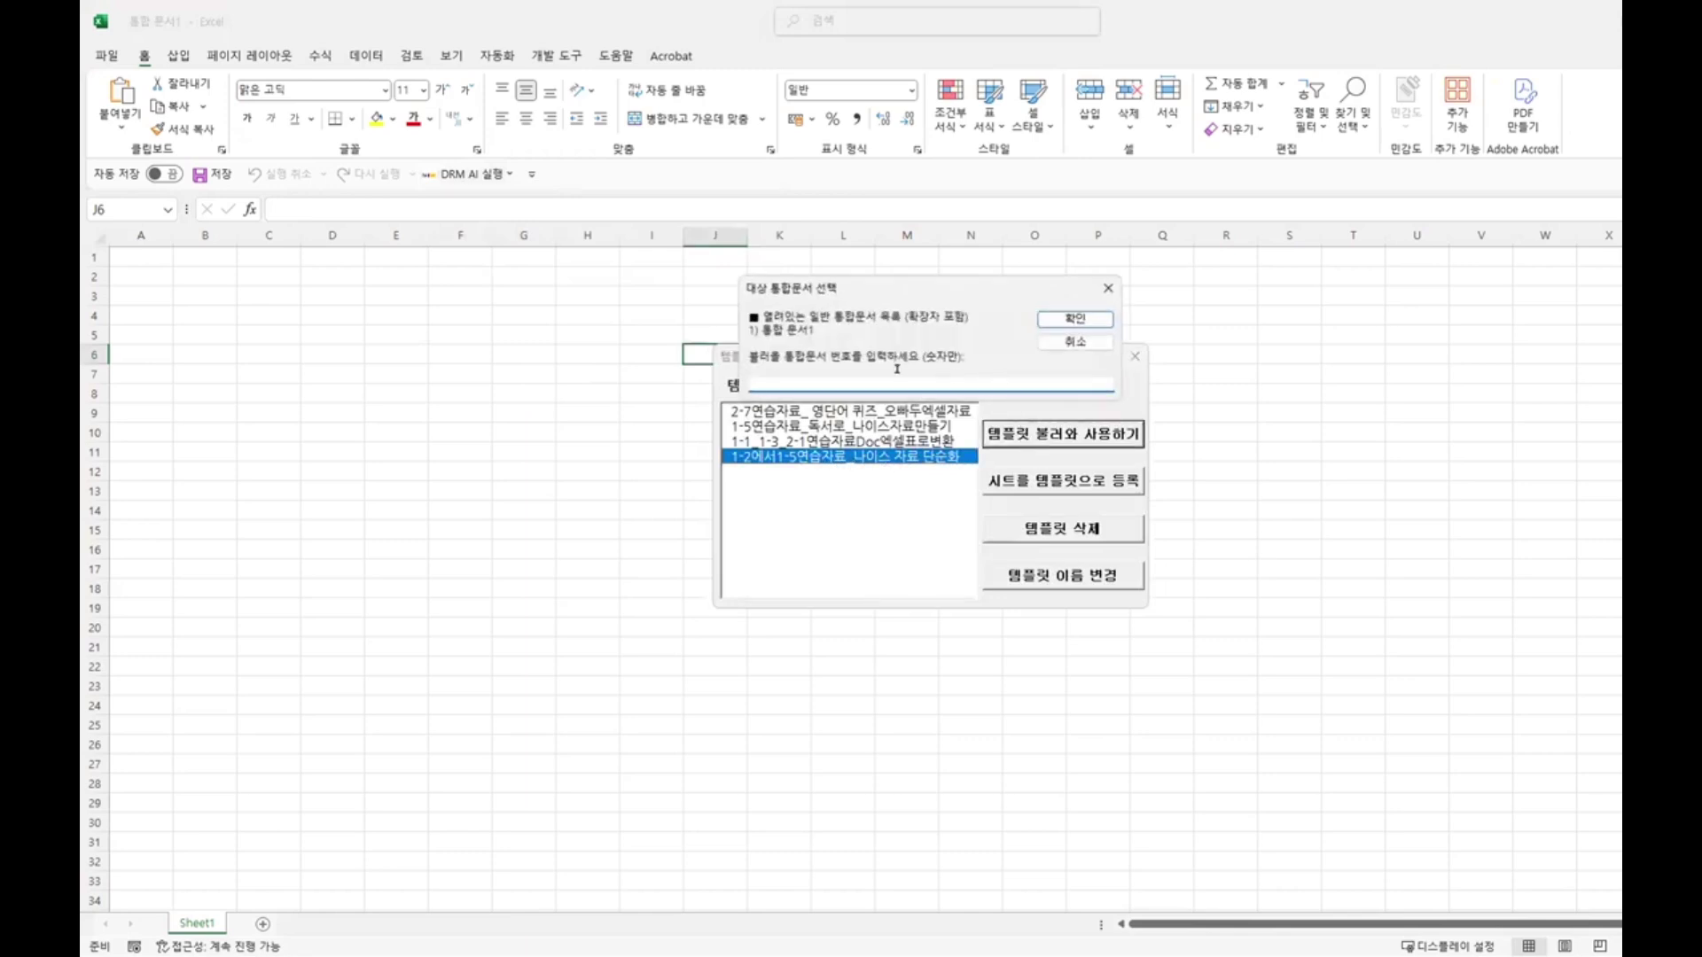
pyautogui.write('1')
pyautogui.click(1077, 319)
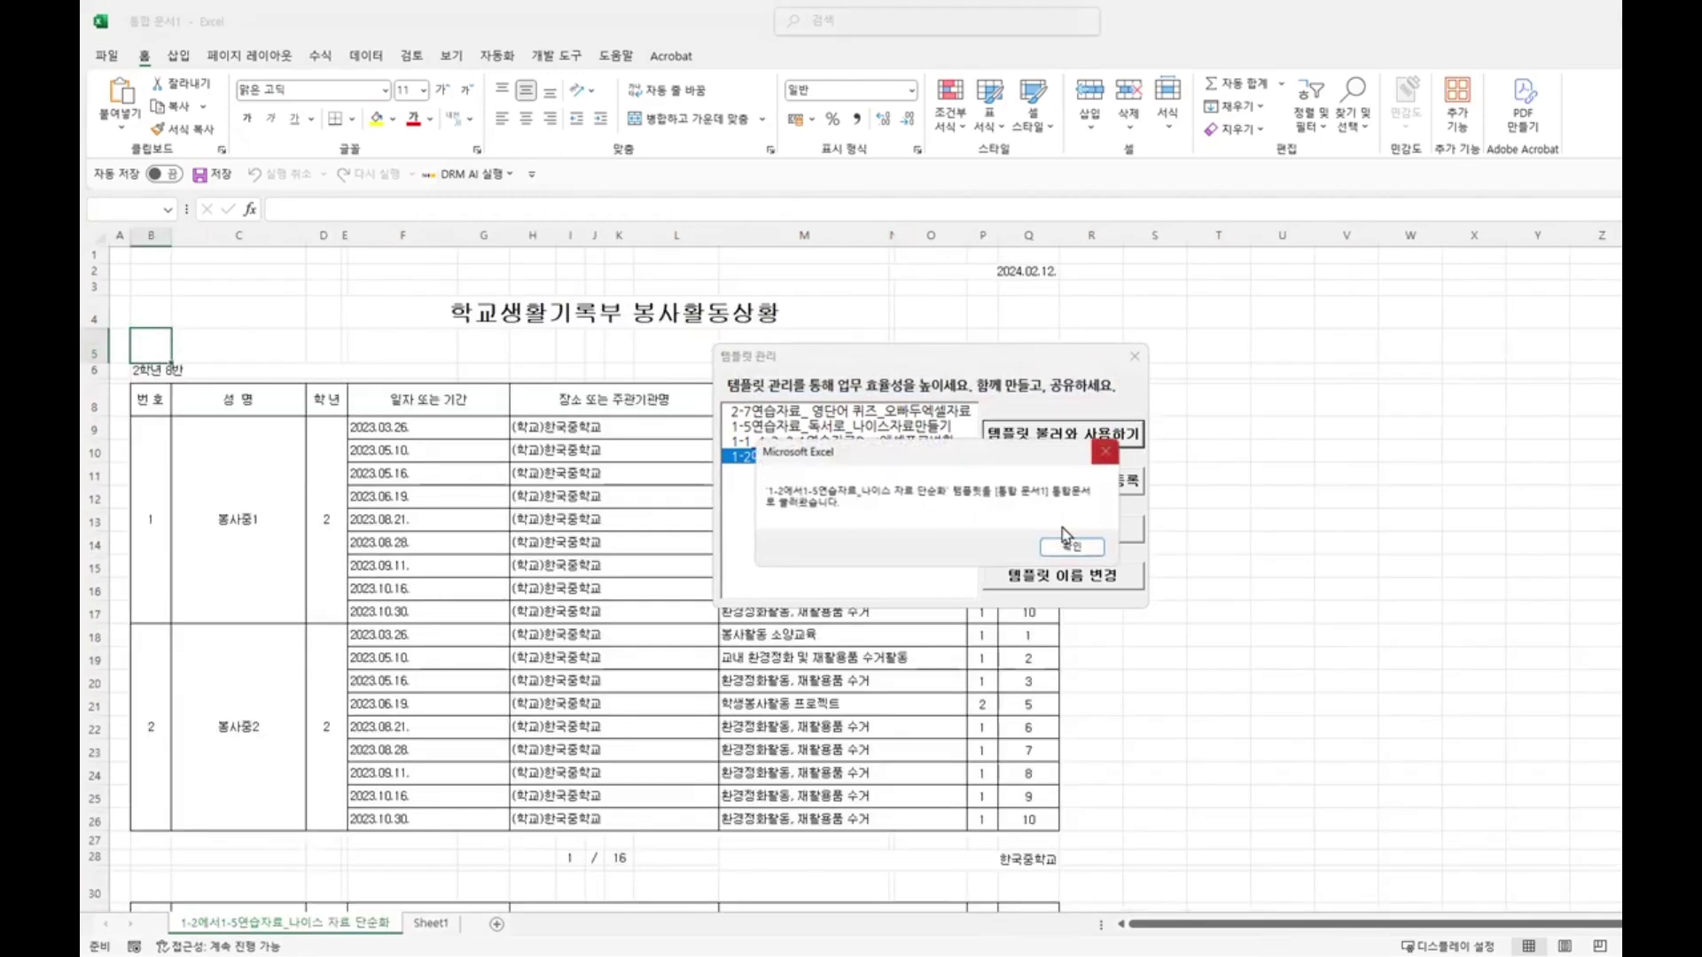
pyautogui.click(1068, 539)
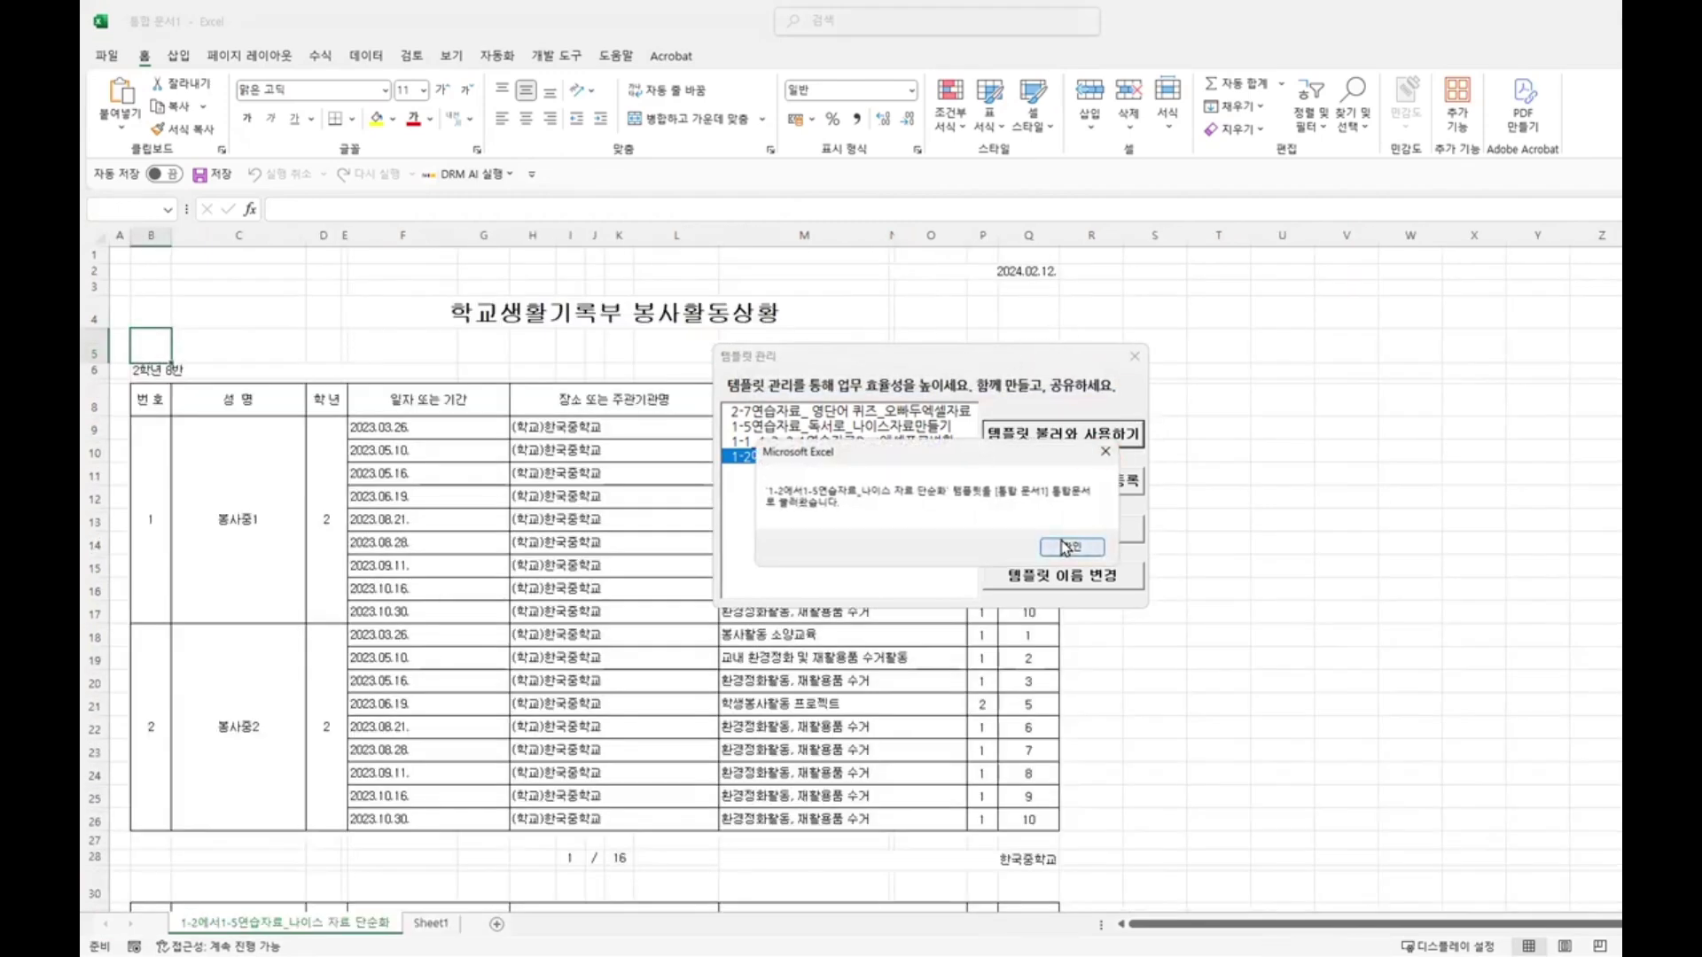
pyautogui.click(1134, 358)
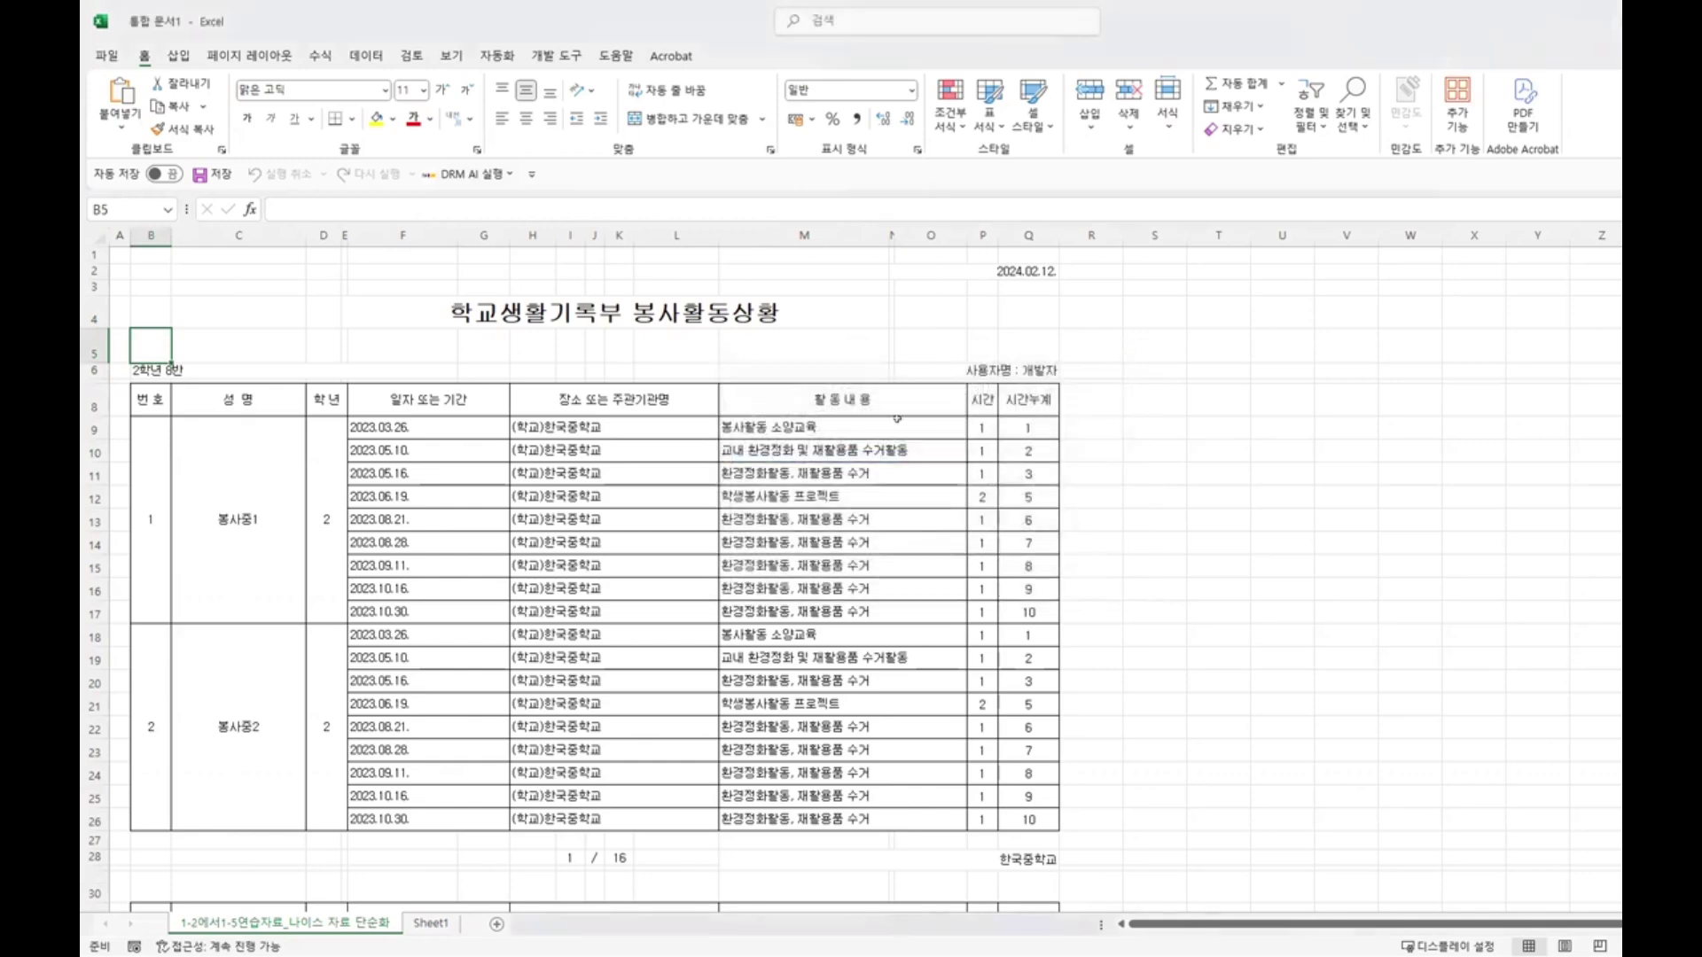
pyautogui.click(1135, 447)
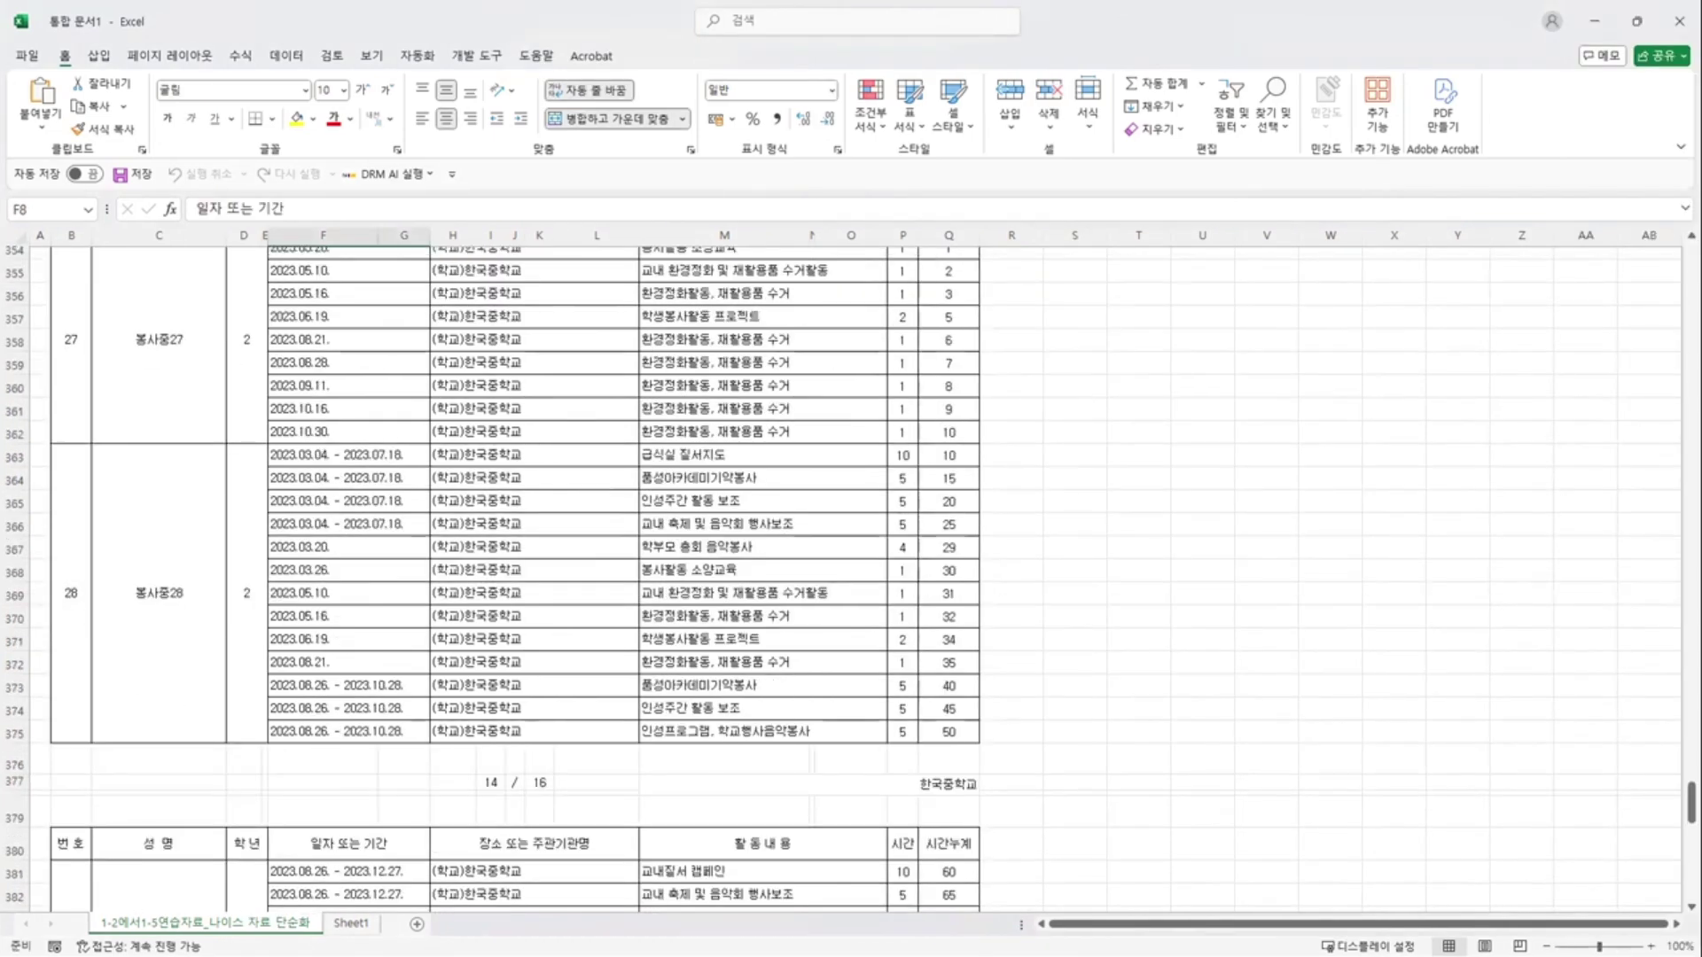
# - Examine the 학교생활기록부 봉사활동상황 sheet from its header row to the last page footer and return to the top
pyautogui.scroll(20, 514, 576)
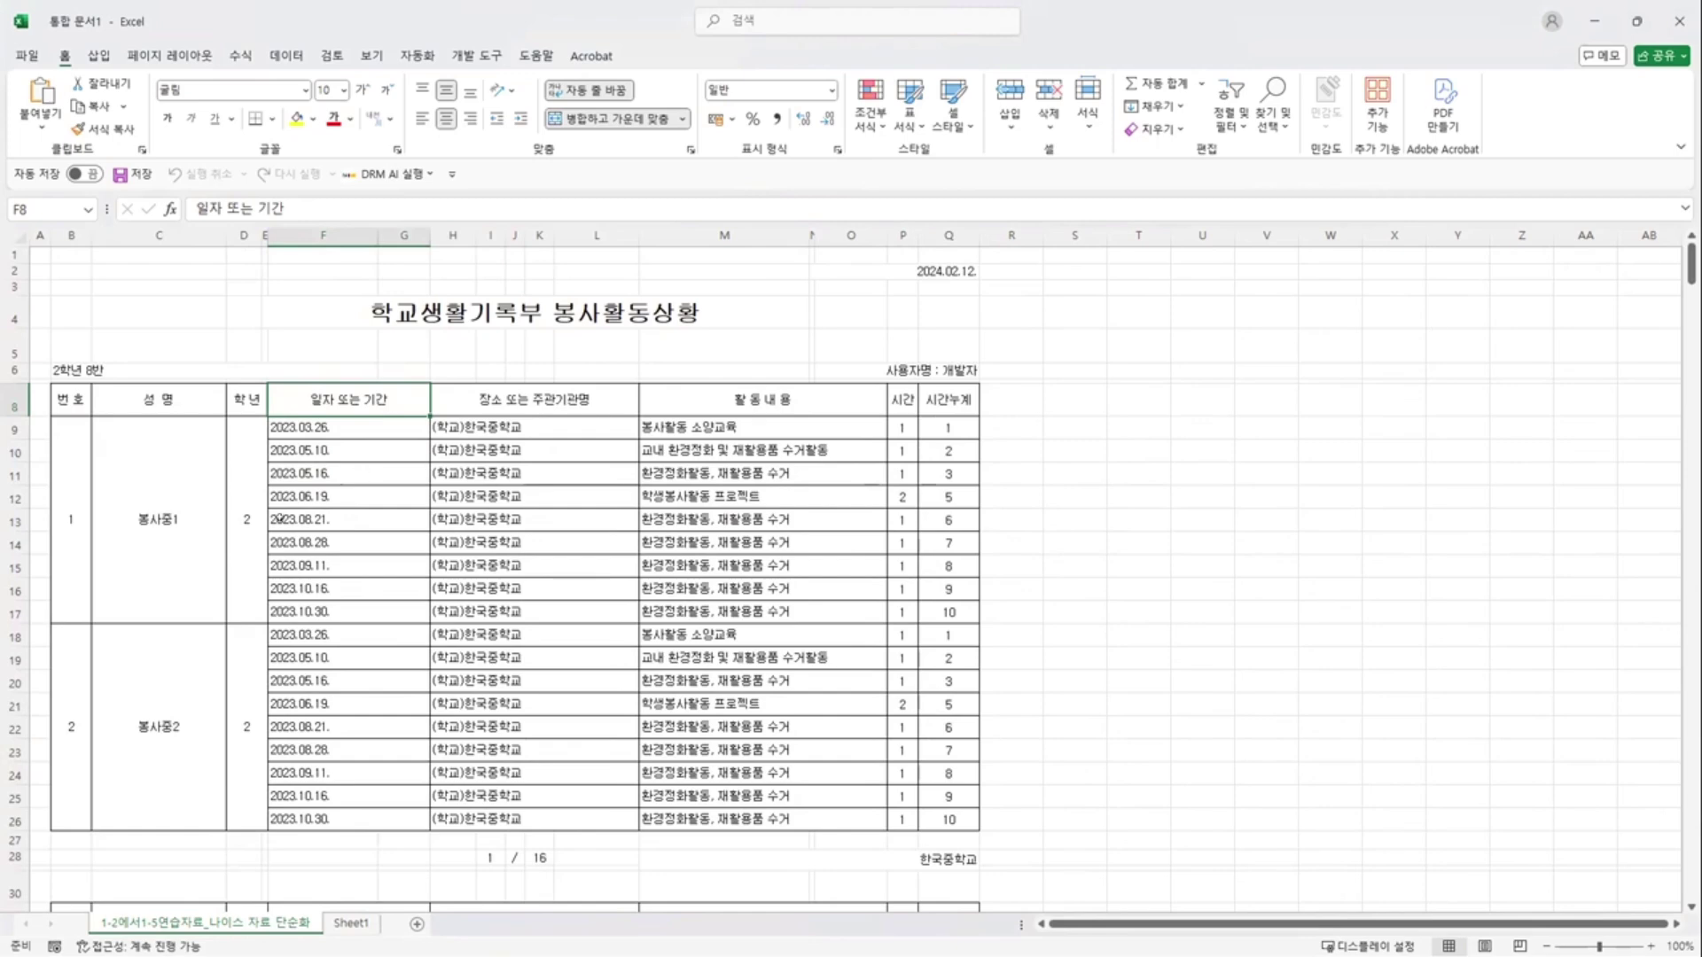
pyautogui.click(131, 393)
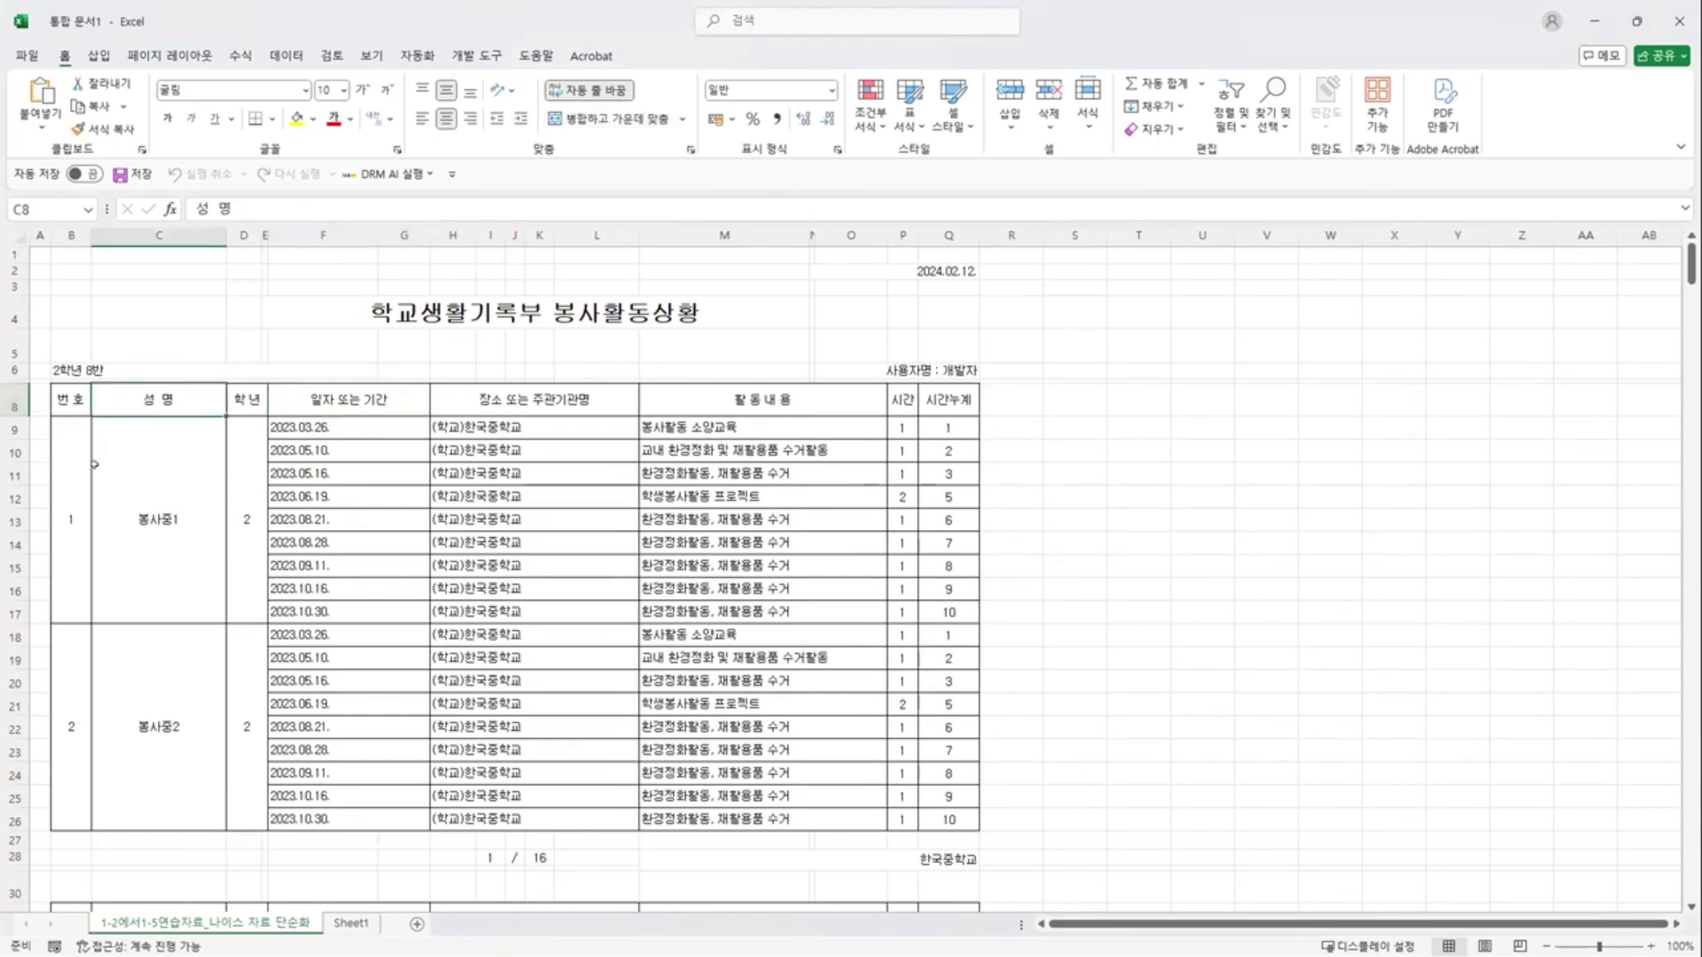
pyautogui.click(123, 446)
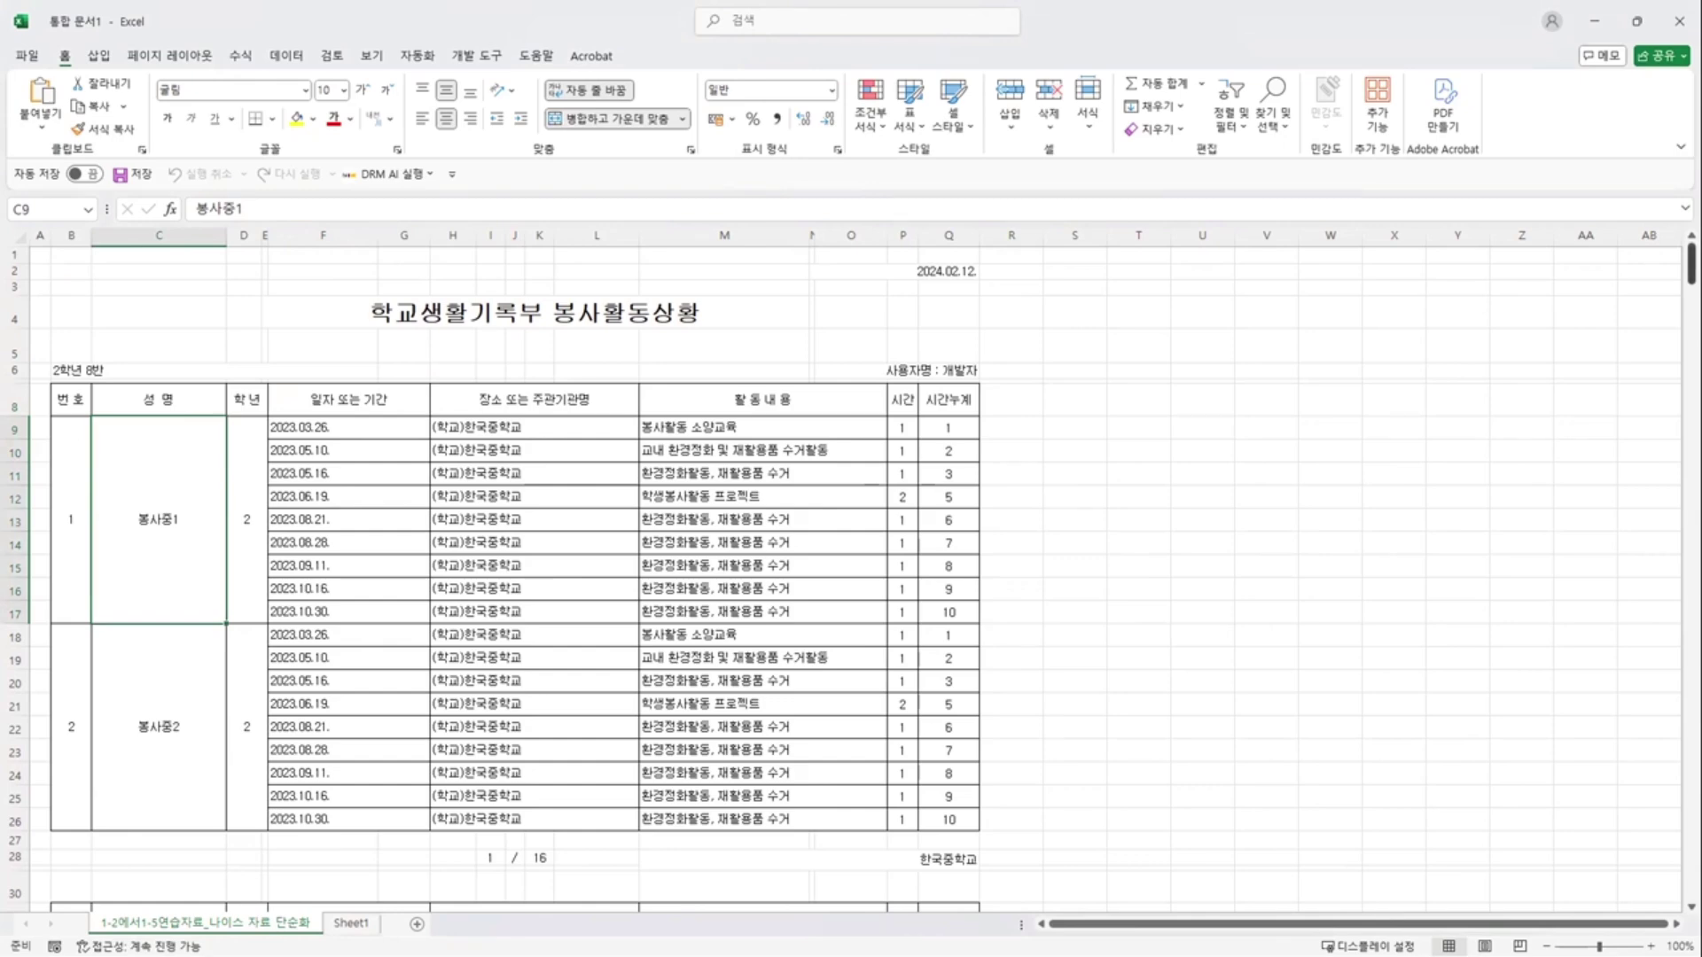
pyautogui.moveTo(1691, 263); pyautogui.dragTo(1677, 859)
pyautogui.scroll(-7, 939, 716)
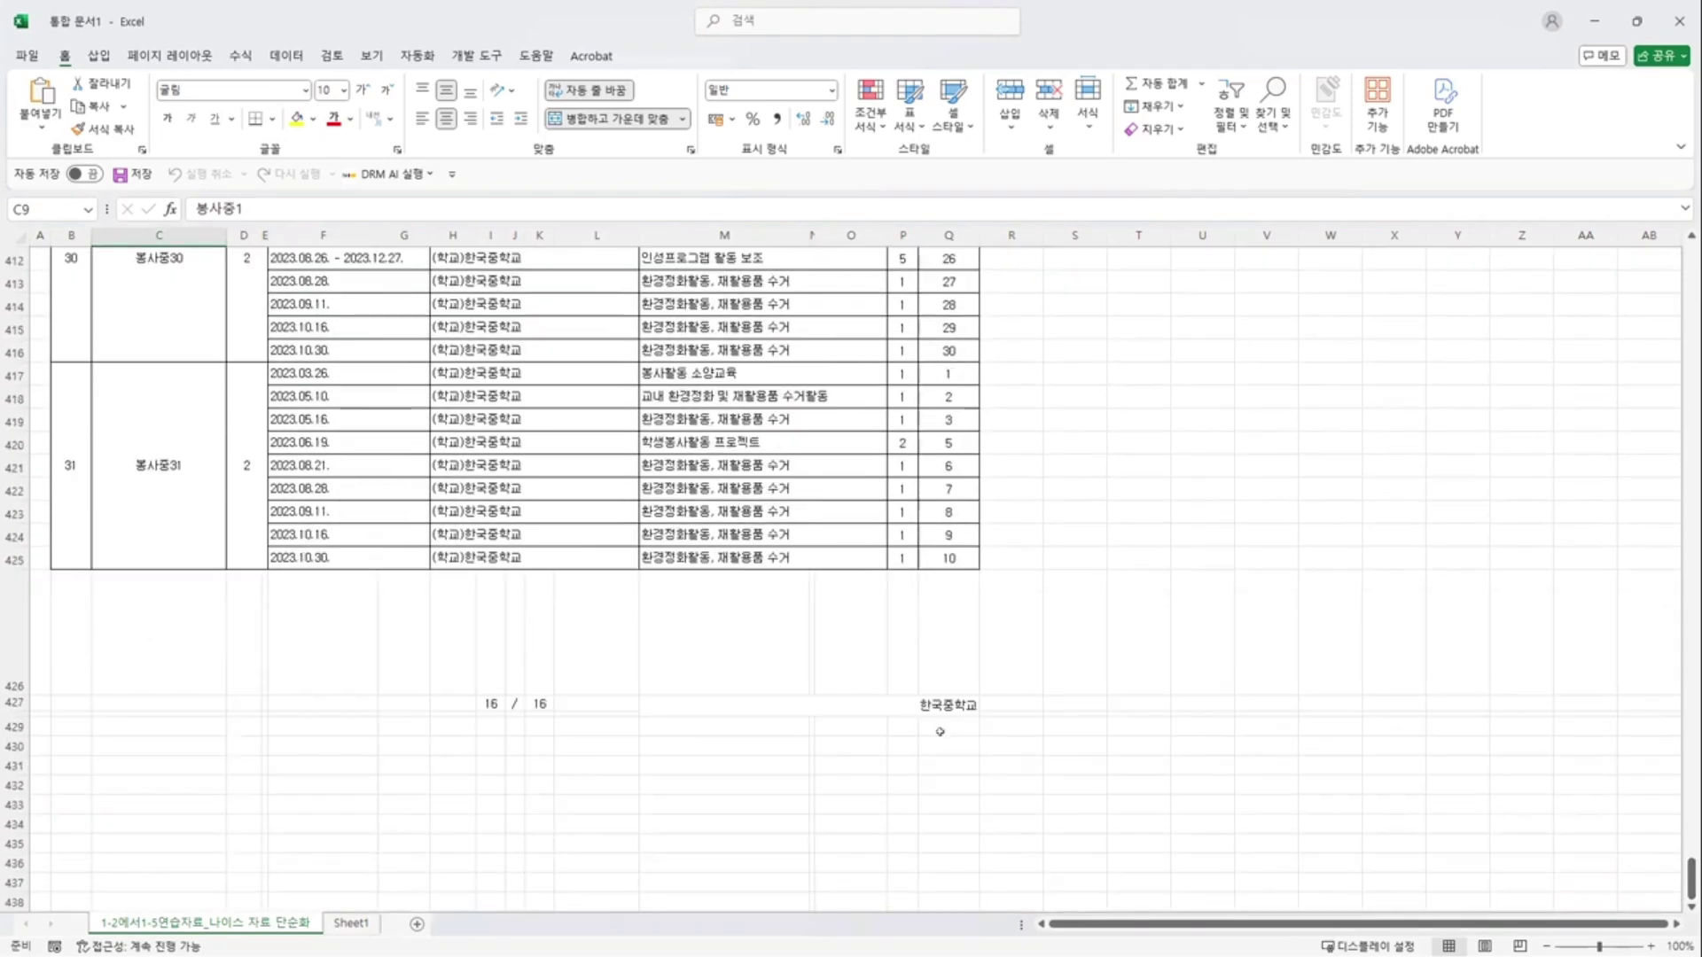
pyautogui.click(932, 703)
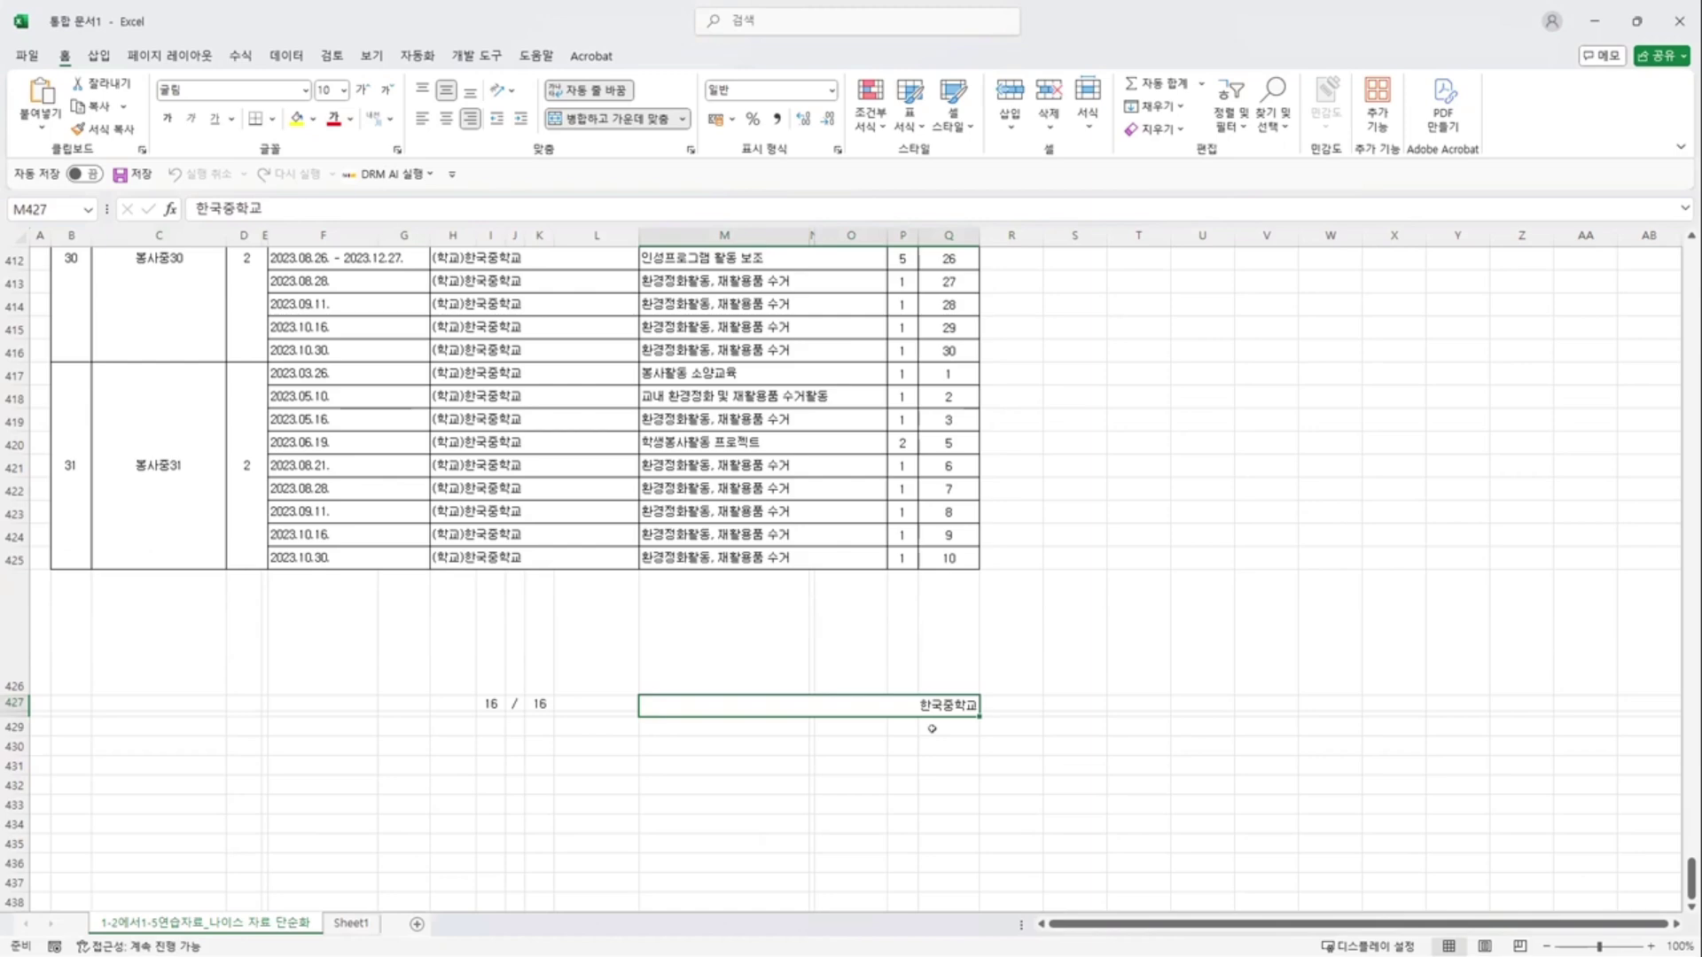
pyautogui.hotkey('ctrl', 'Home')
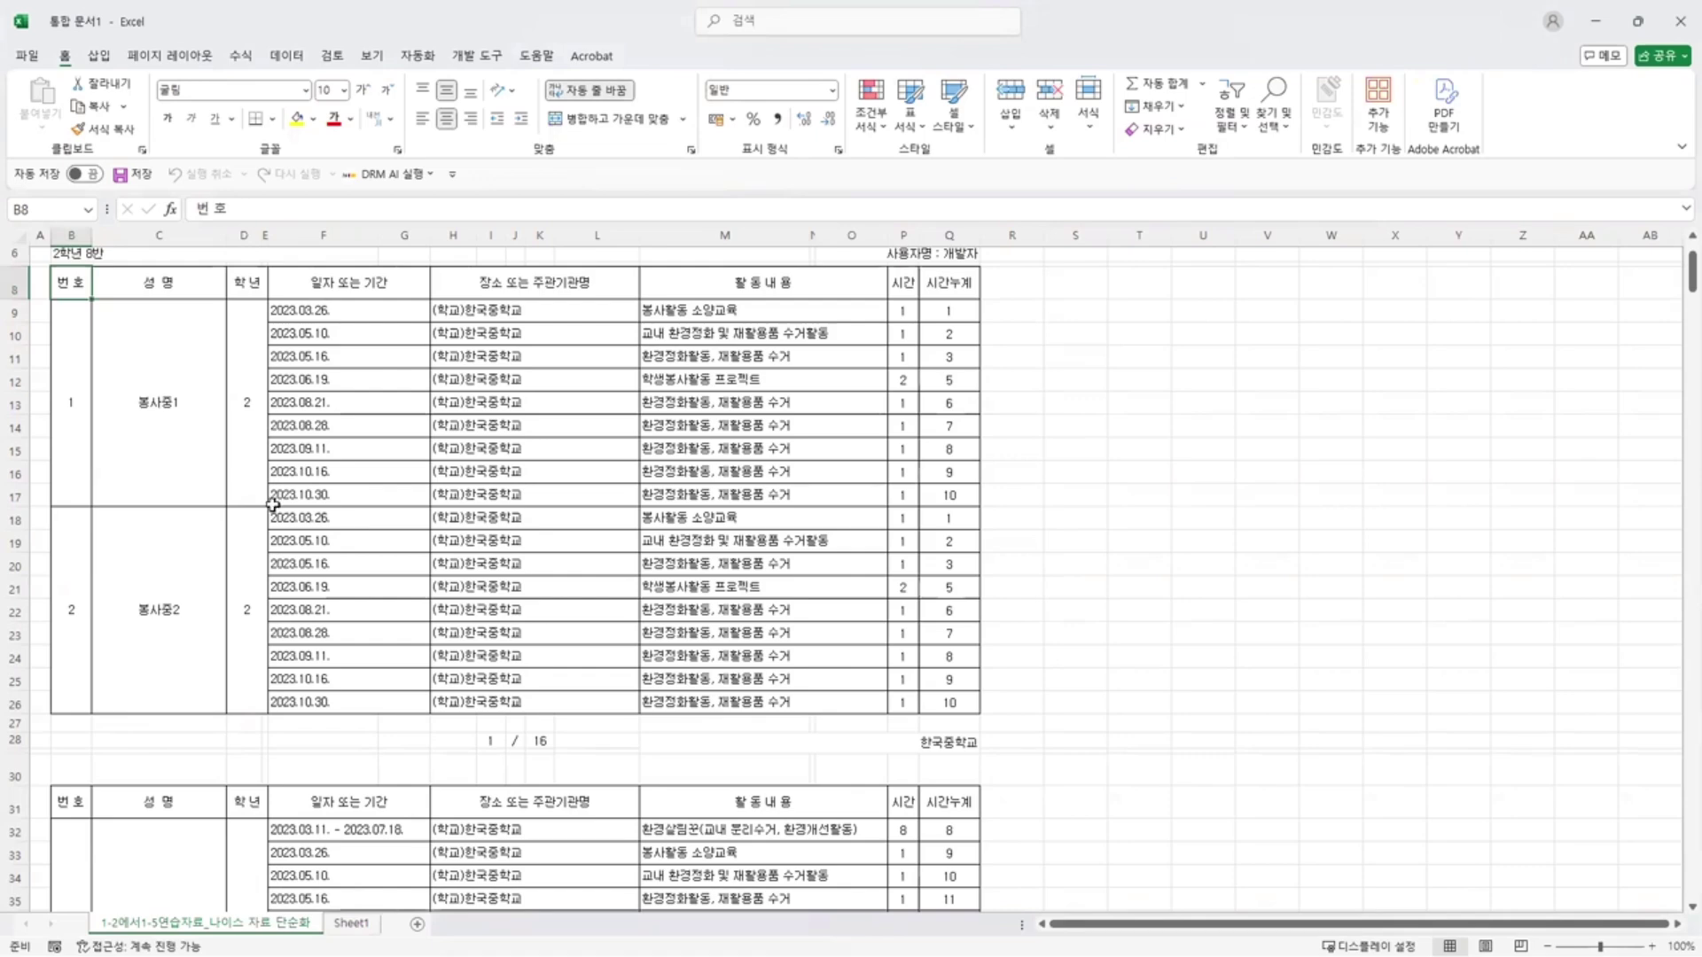
pyautogui.scroll(2, 273, 504)
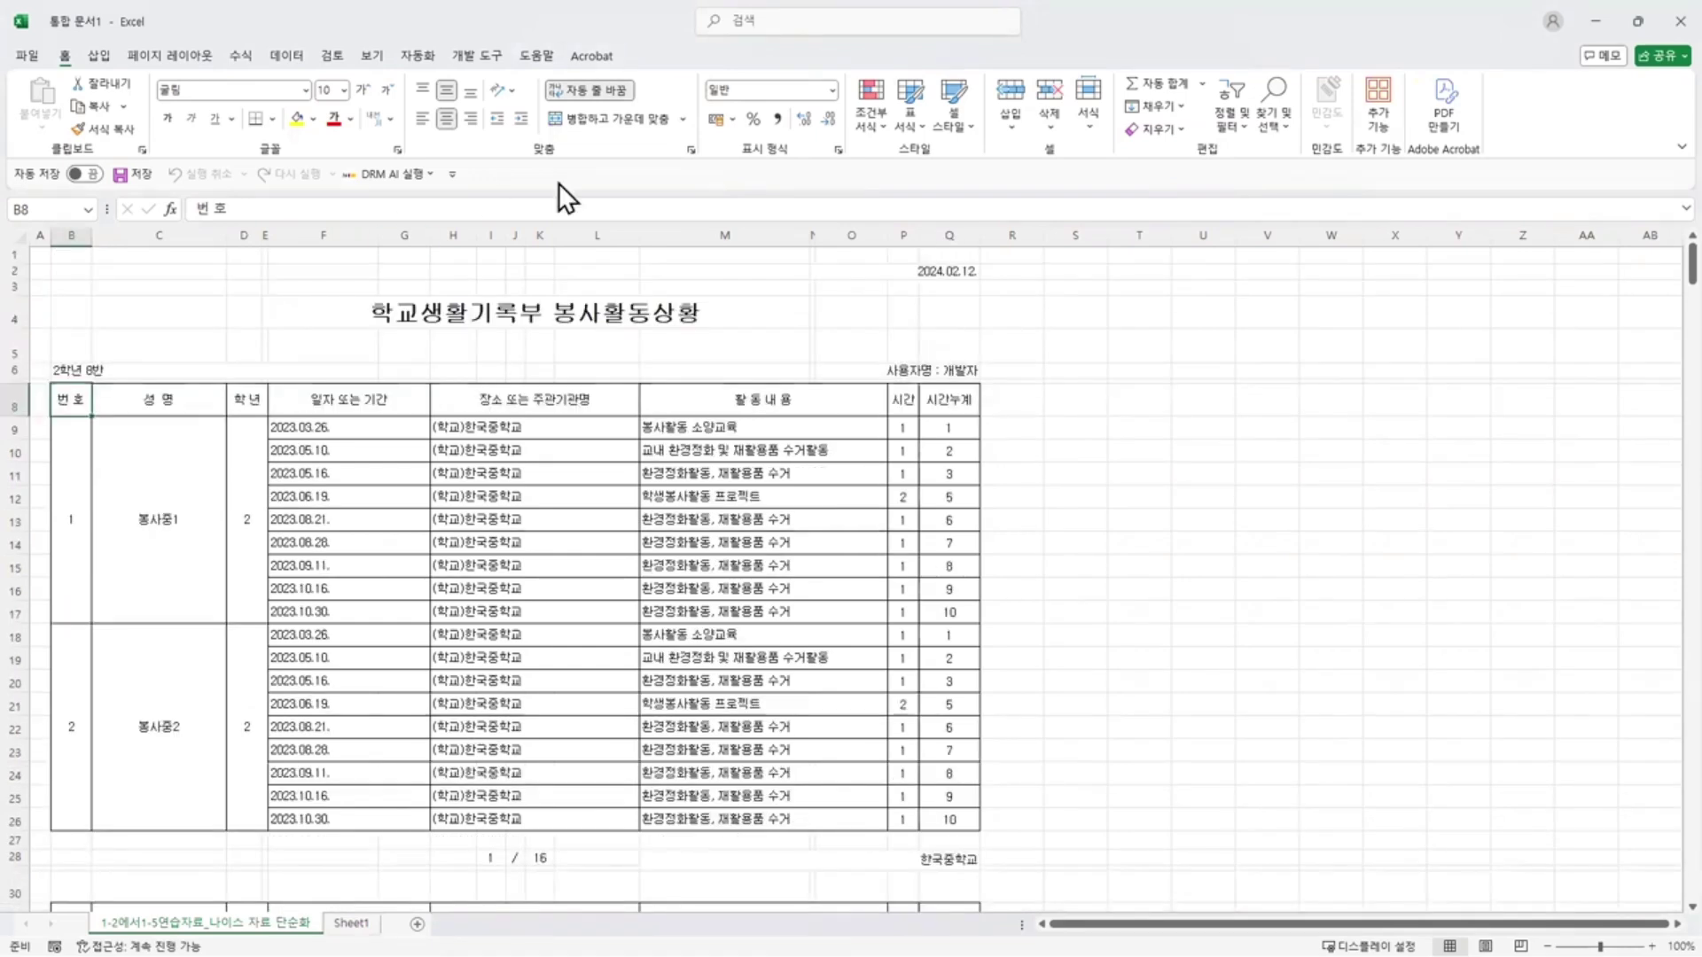
# - Start the DRM AI general function 특정 문구있는 행 삭제 with $B$9:$Q$428 as the range to search
pyautogui.click(390, 174)
pyautogui.moveTo(433, 210)
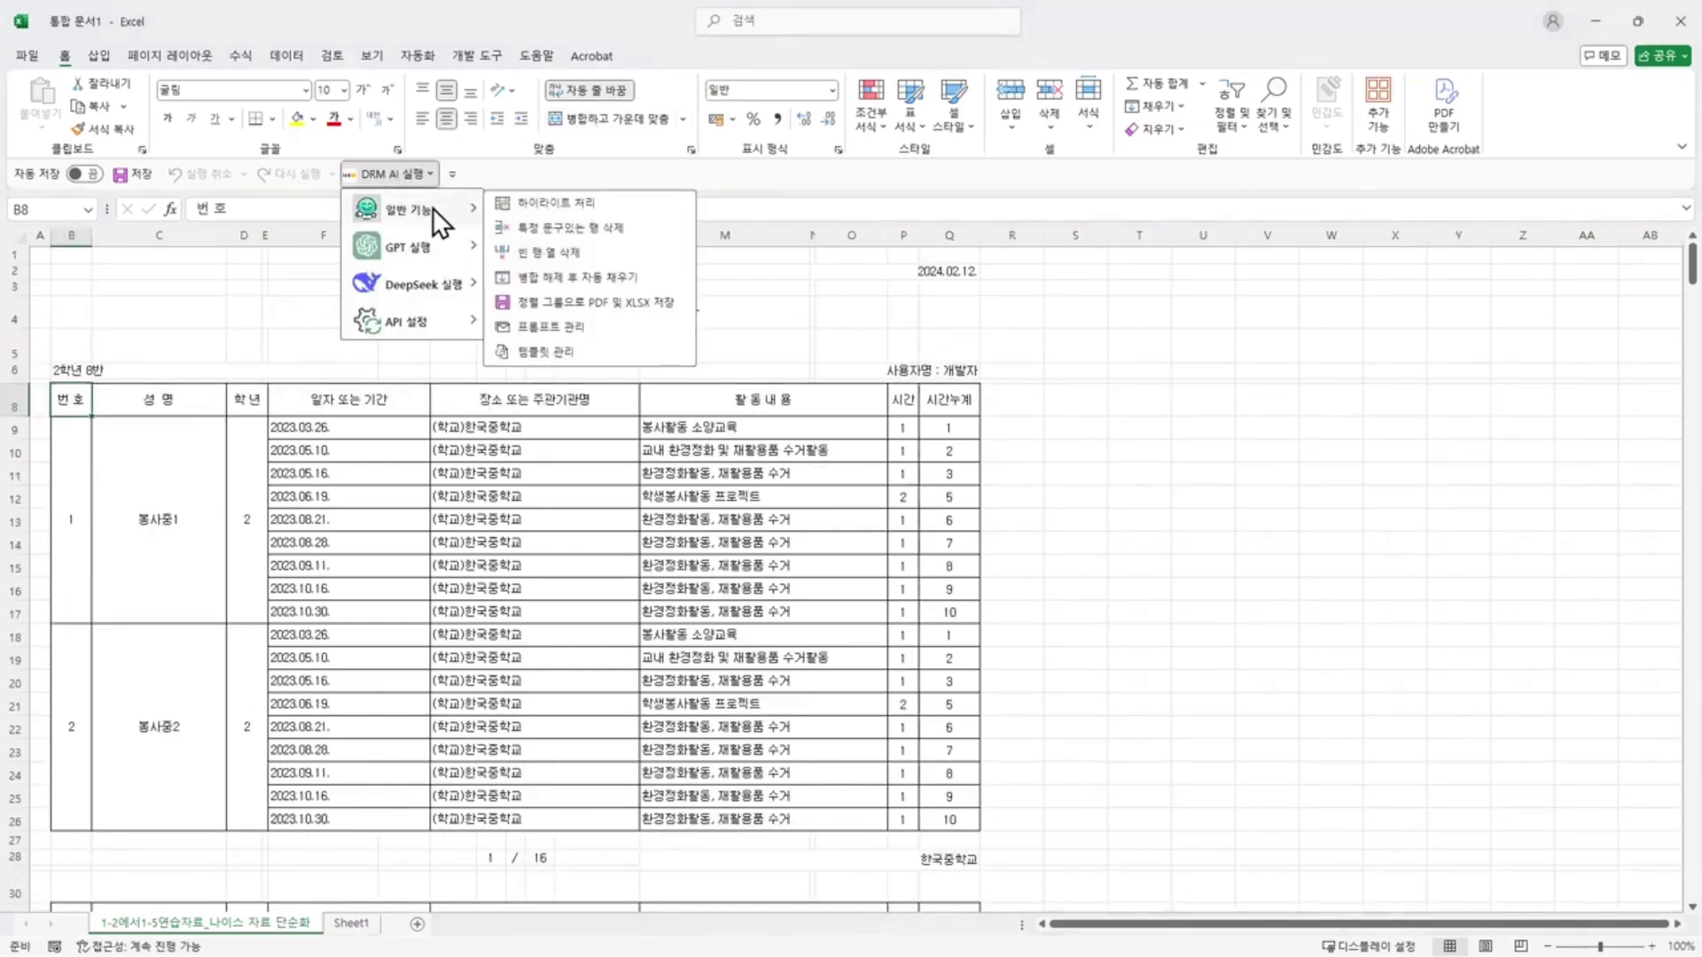
pyautogui.click(575, 227)
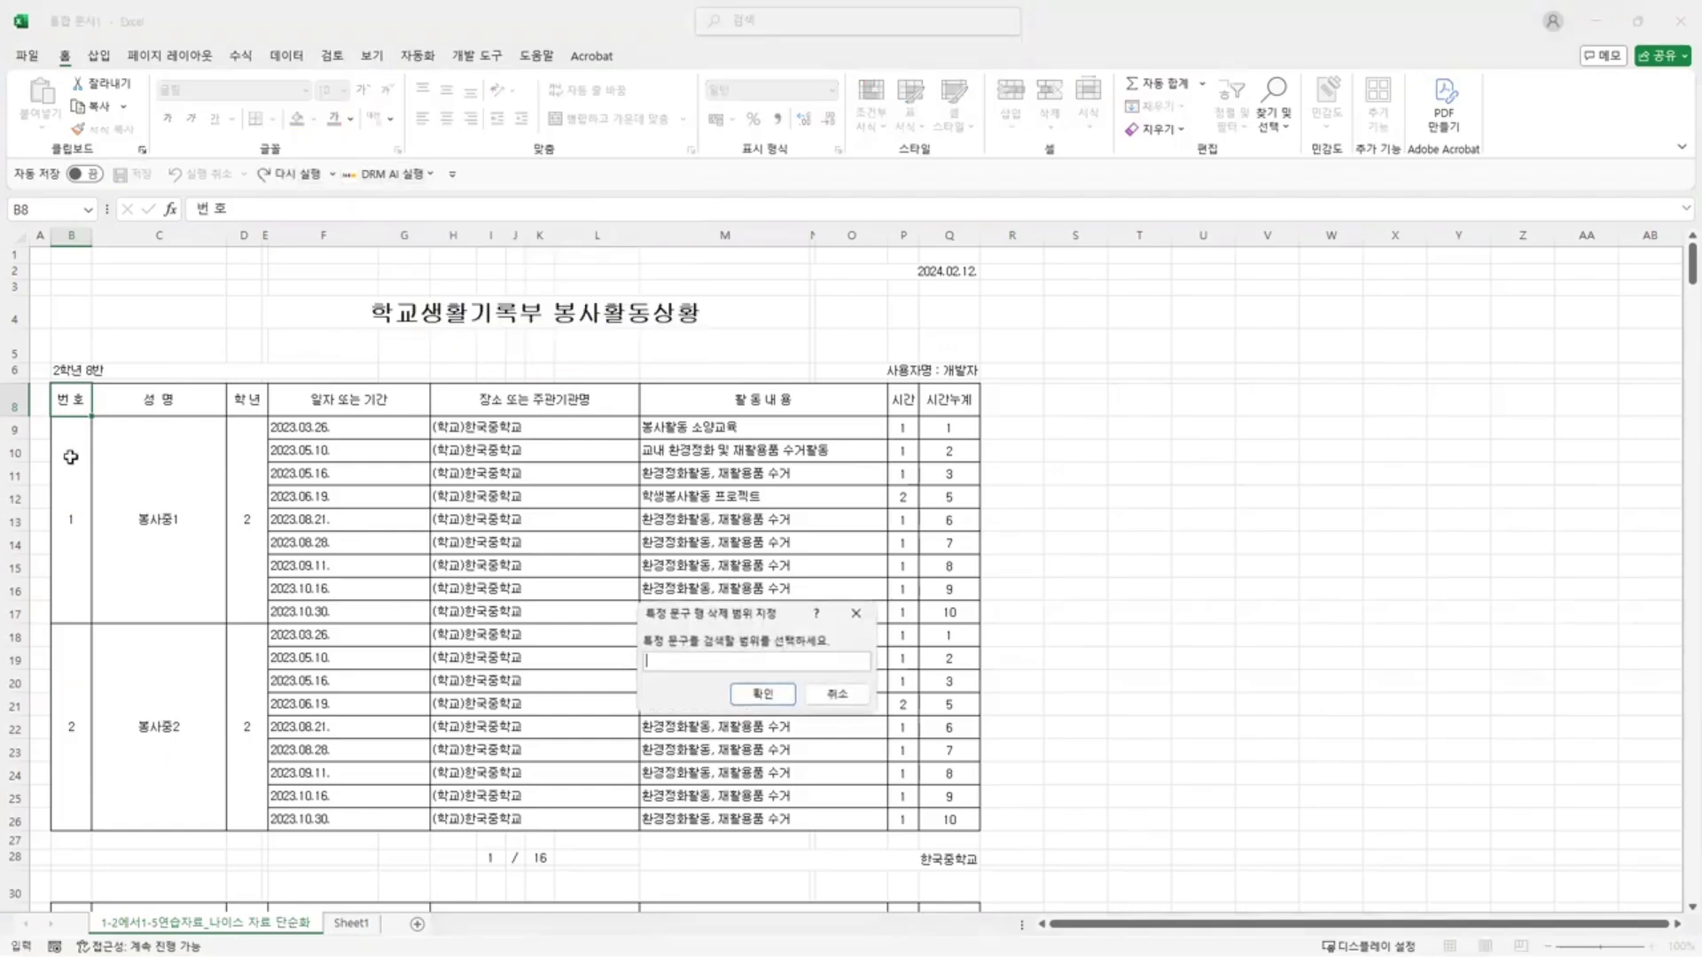
pyautogui.moveTo(686, 613); pyautogui.dragTo(572, 497)
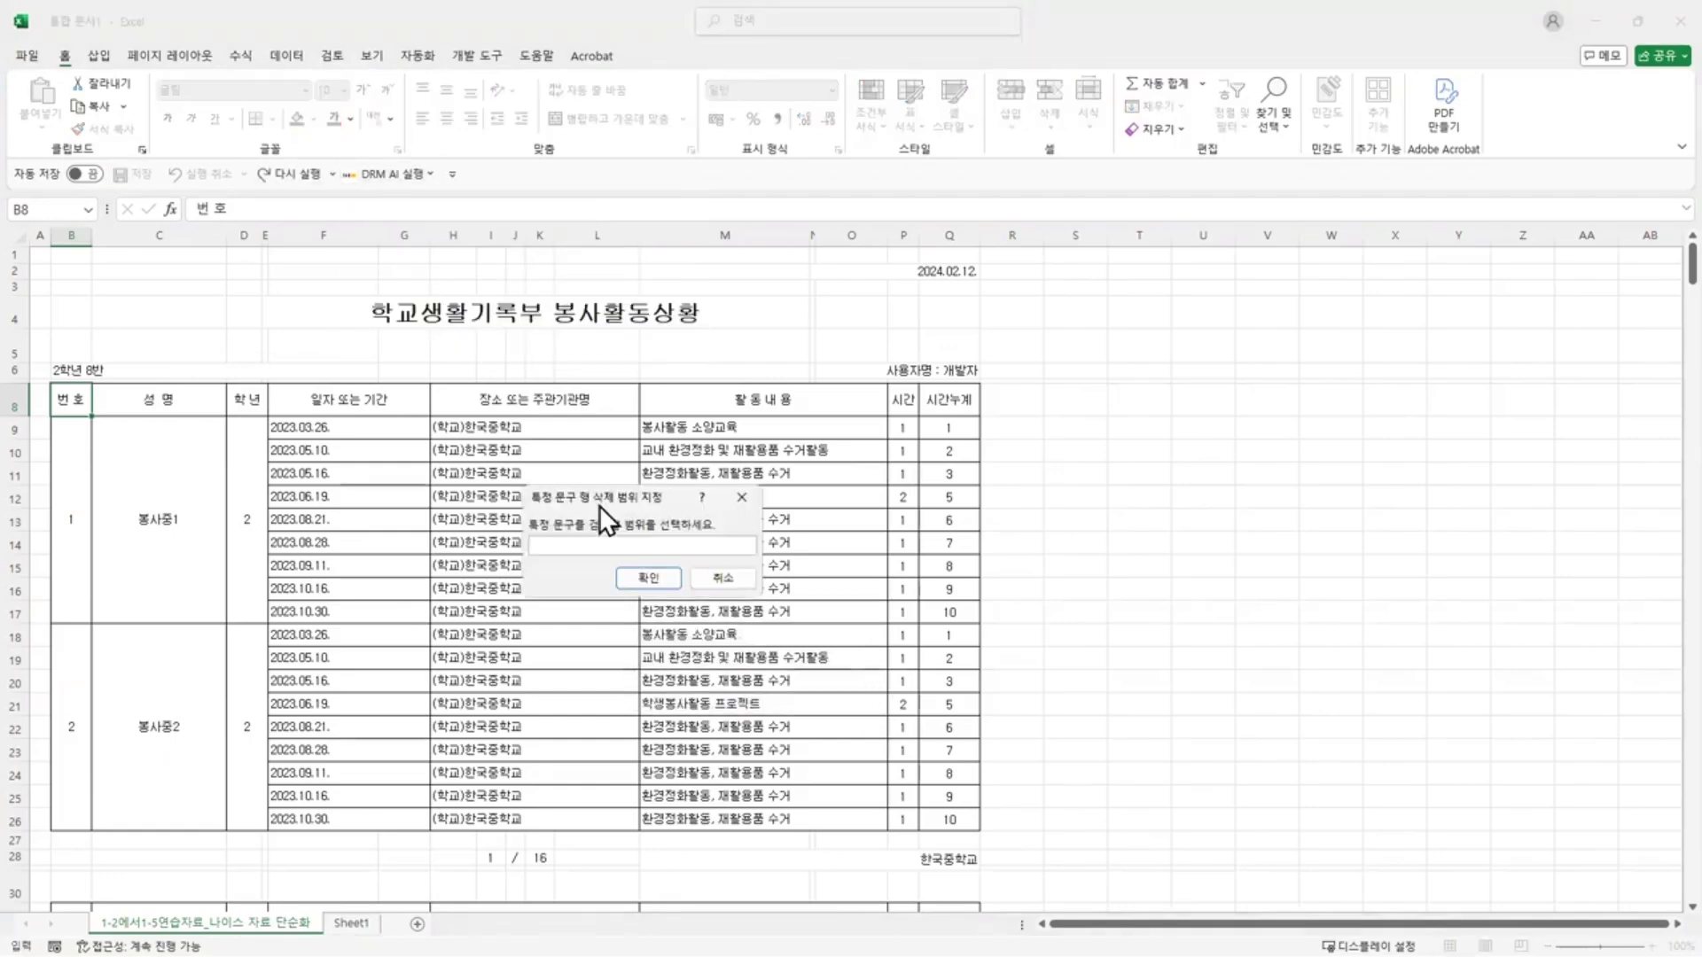
pyautogui.moveTo(61, 439); pyautogui.dragTo(939, 661)
pyautogui.scroll(-14, 900, 645)
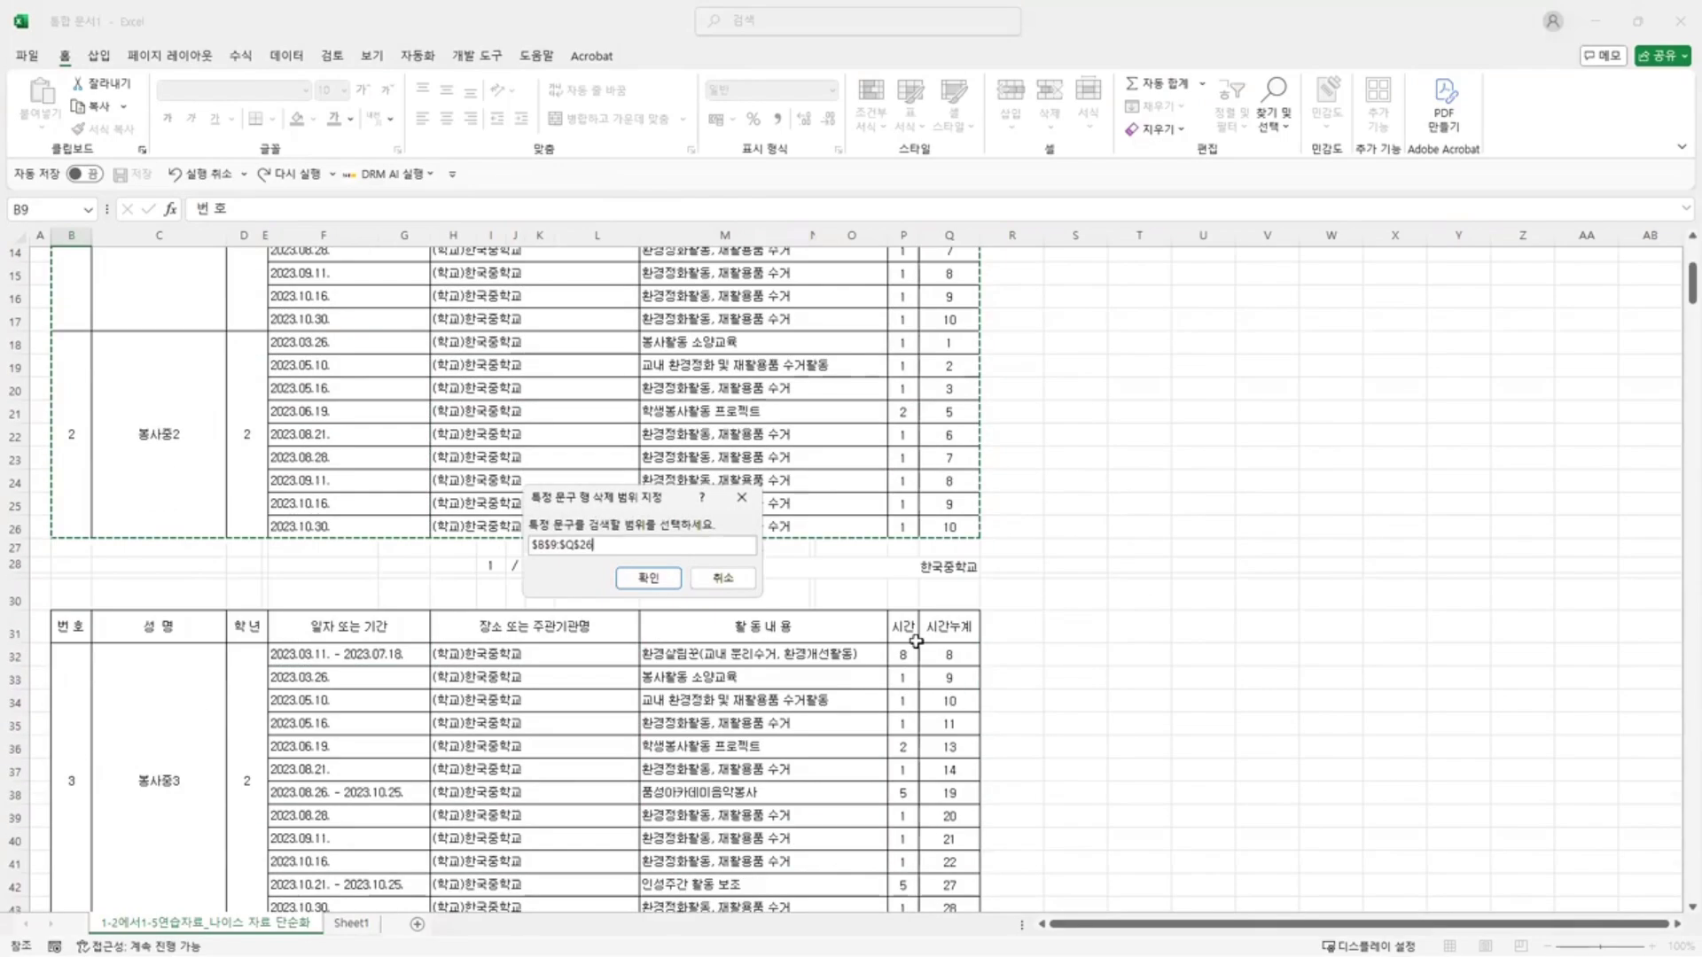
pyautogui.scroll(-20, 915, 634)
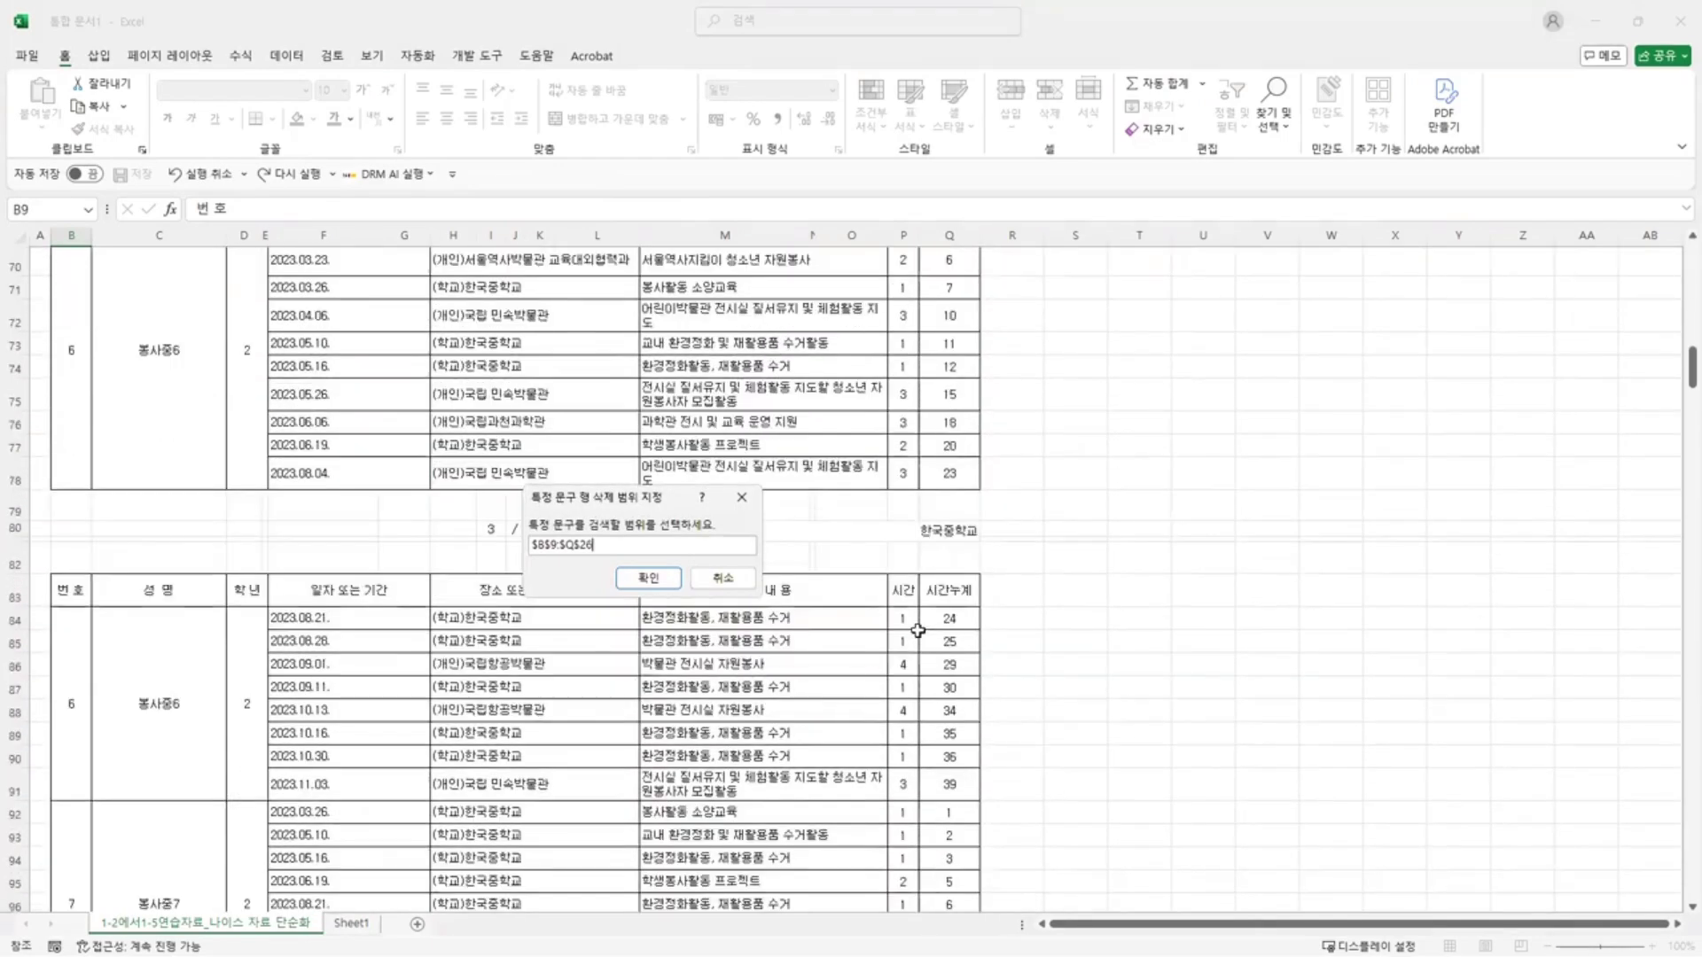
pyautogui.scroll(-20, 932, 642)
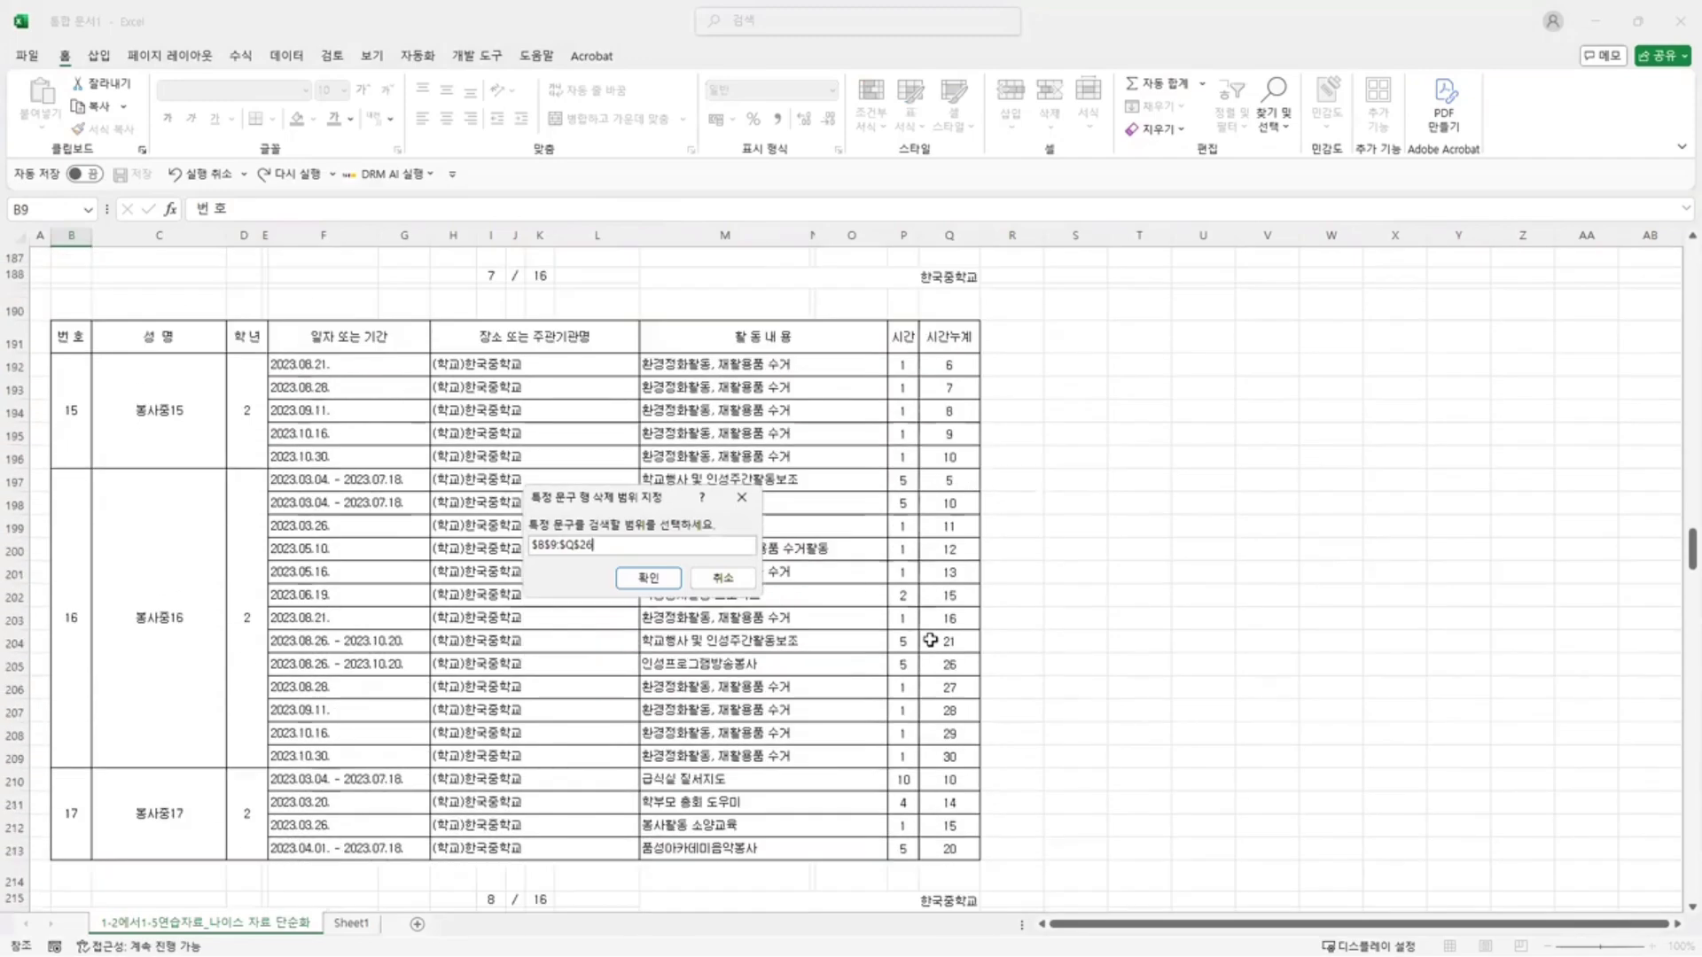
pyautogui.scroll(-20, 942, 633)
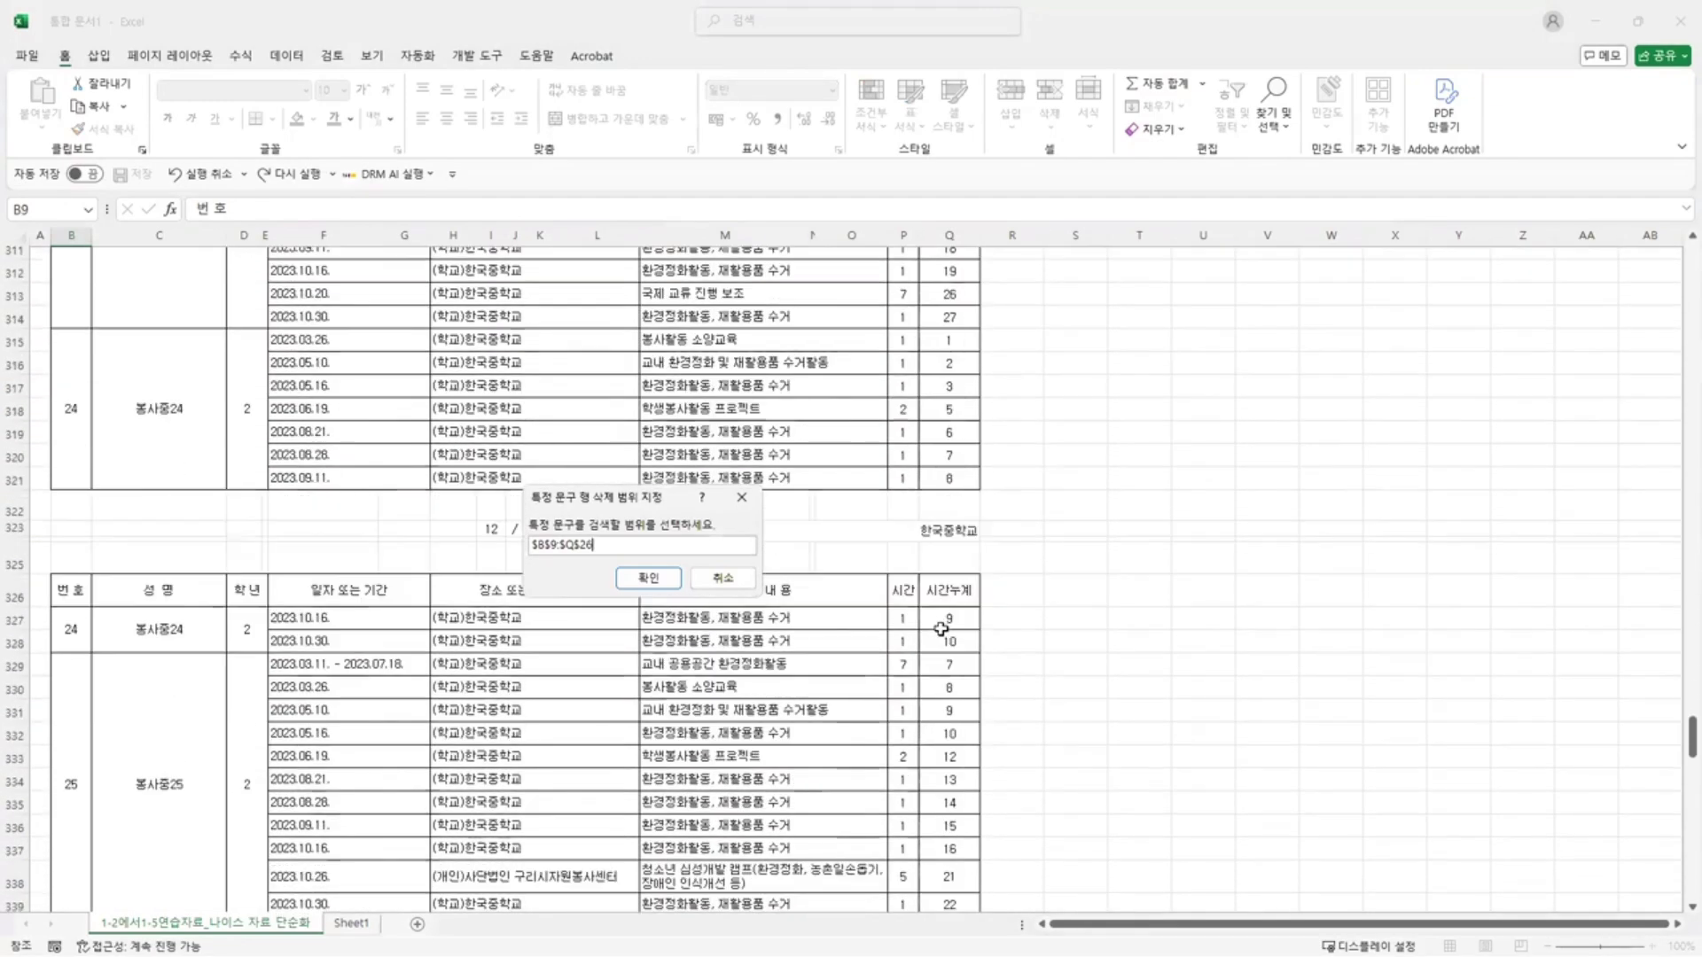
pyautogui.scroll(-8, 928, 631)
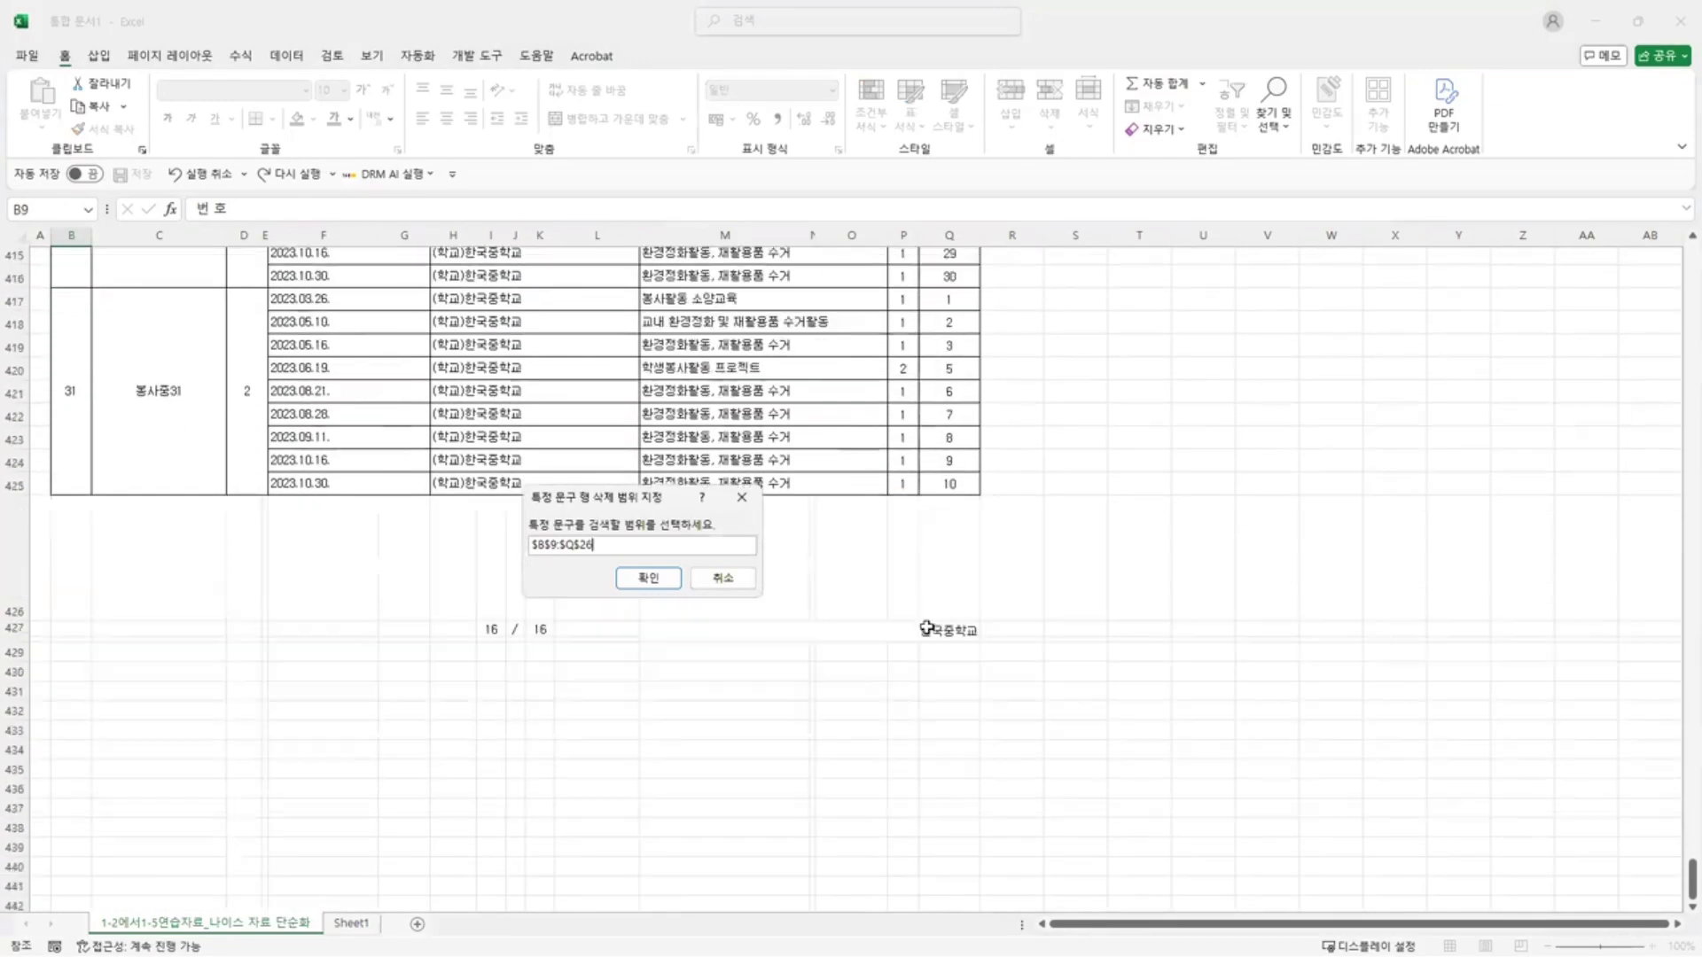
pyautogui.keyDown('shift'); pyautogui.click(944, 633); pyautogui.keyUp('shift')
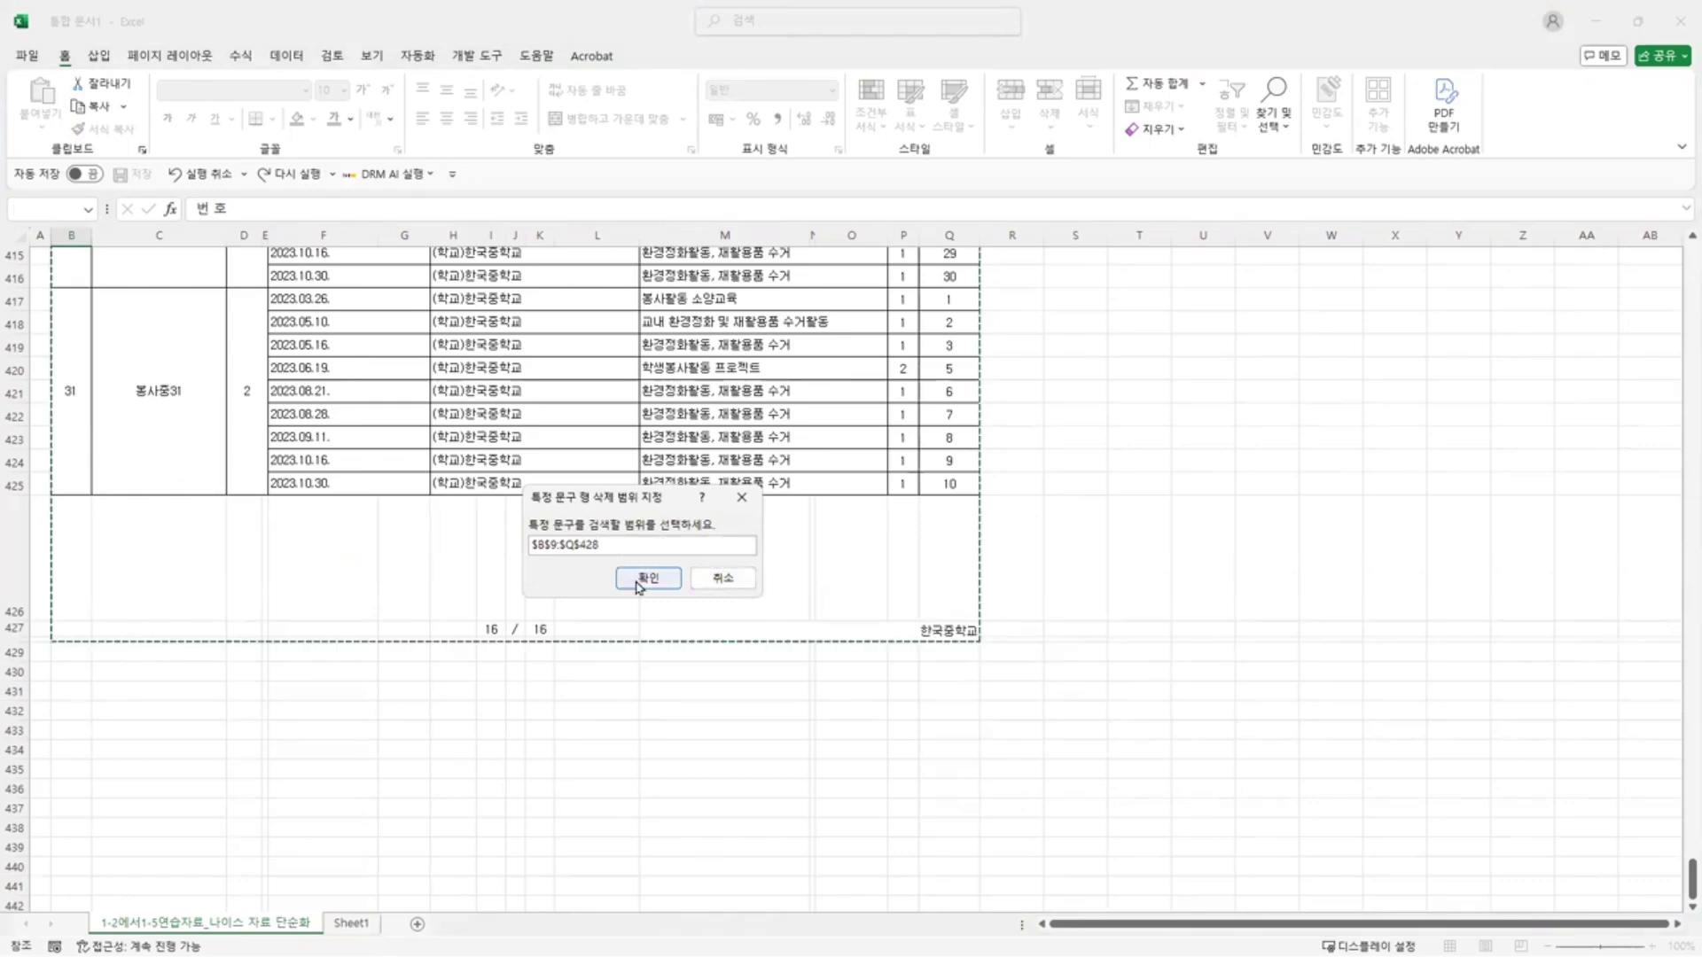
# - Accept the search range and delete every row in it that contains / or 주관기관명
pyautogui.scroll(8, 620, 464)
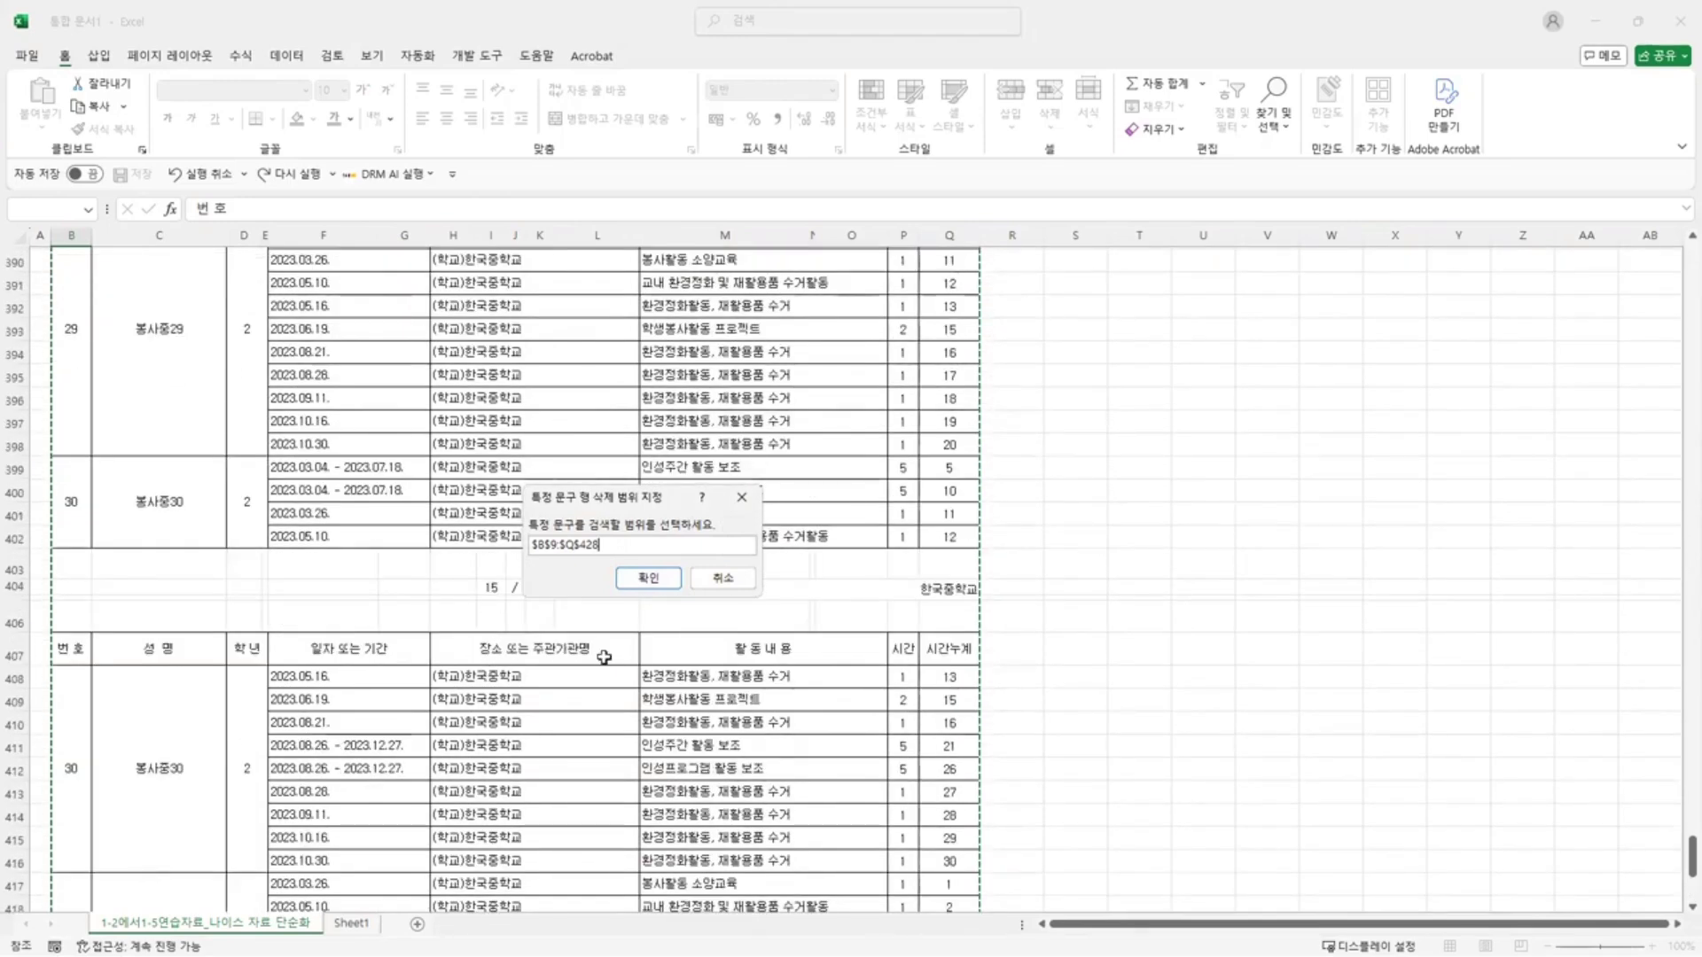
pyautogui.scroll(6, 473, 679)
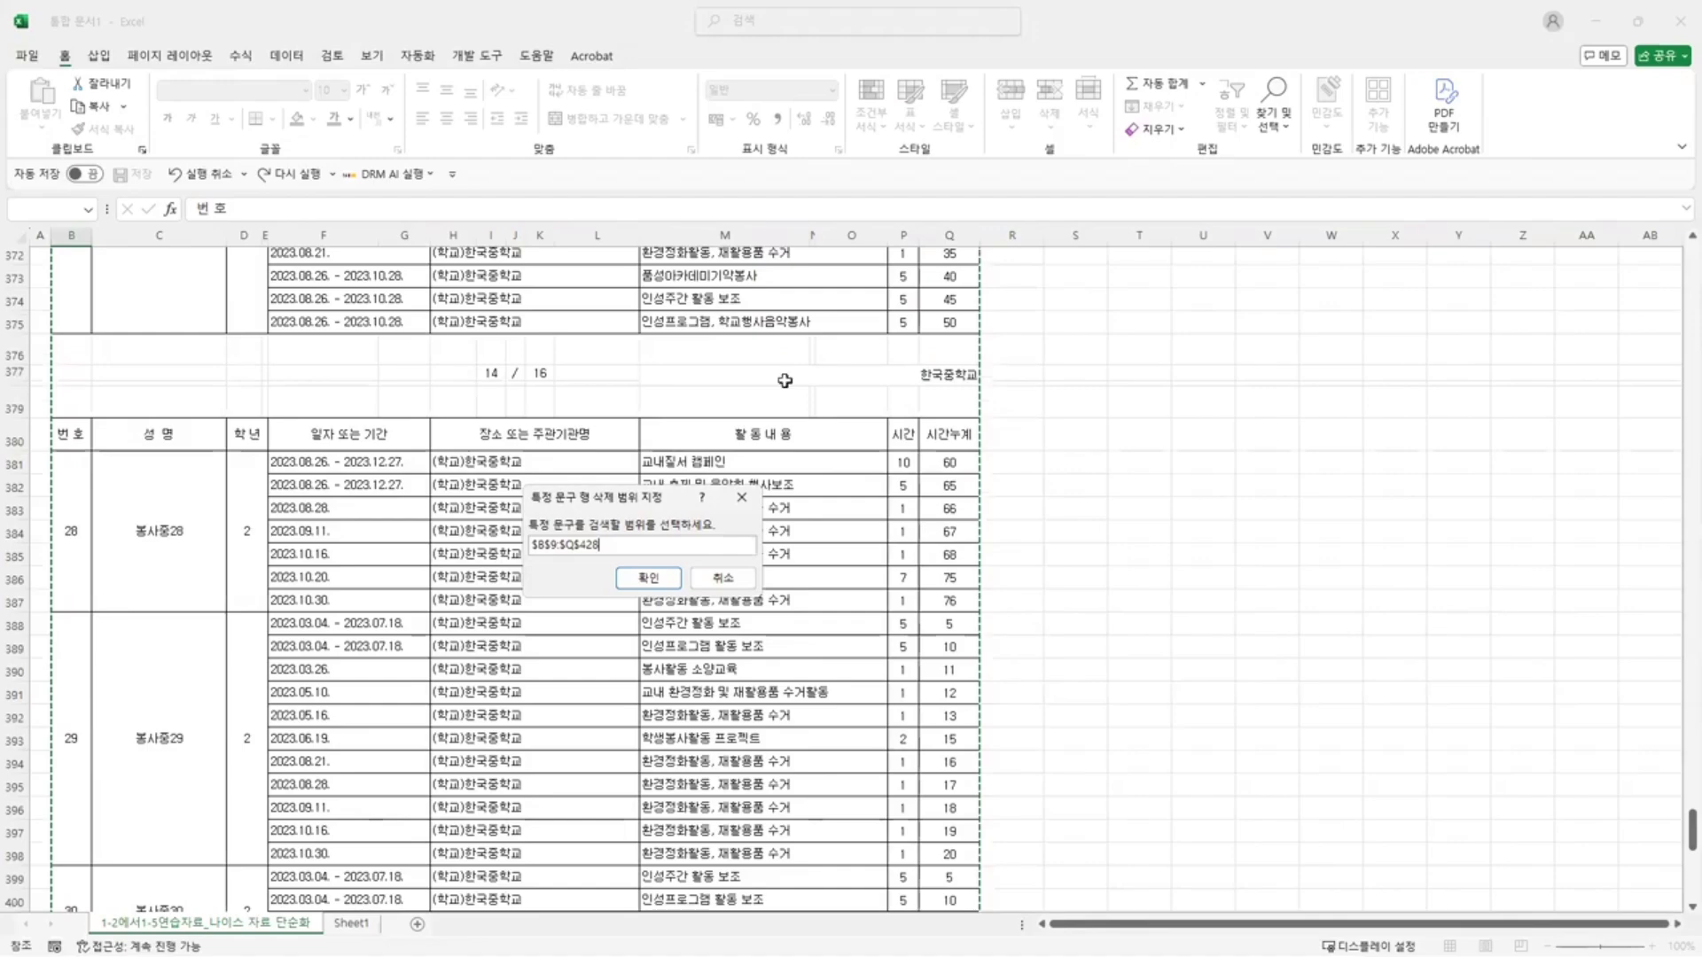
pyautogui.scroll(20, 443, 577)
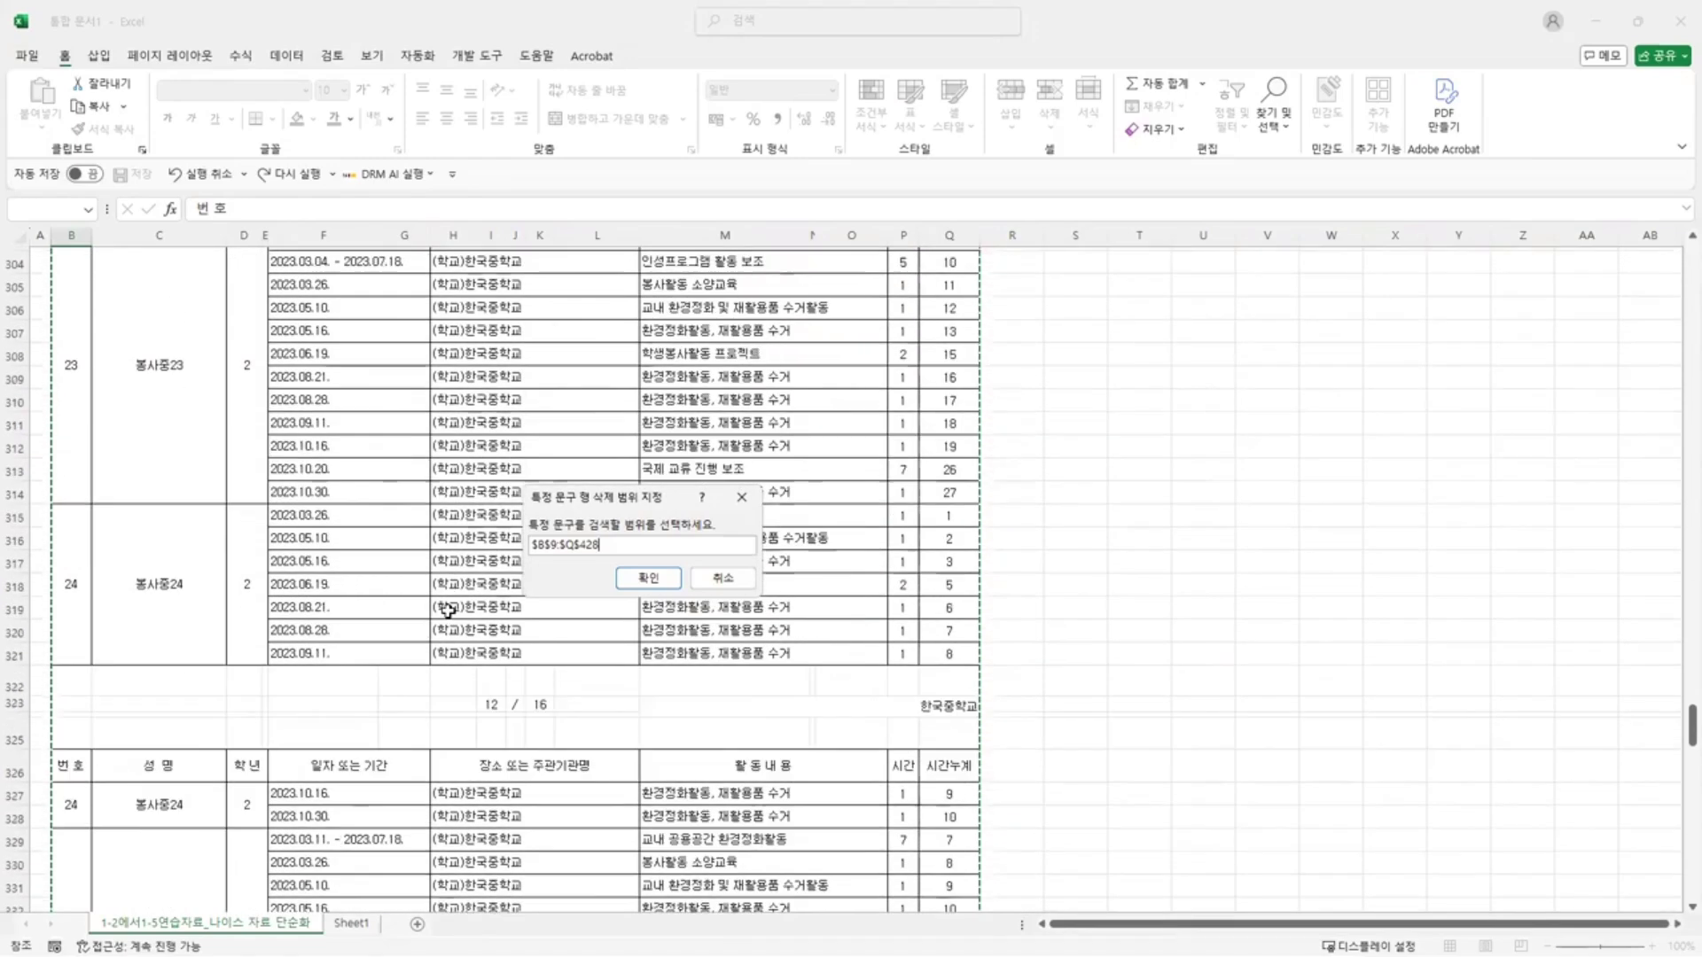
pyautogui.scroll(15, 452, 616)
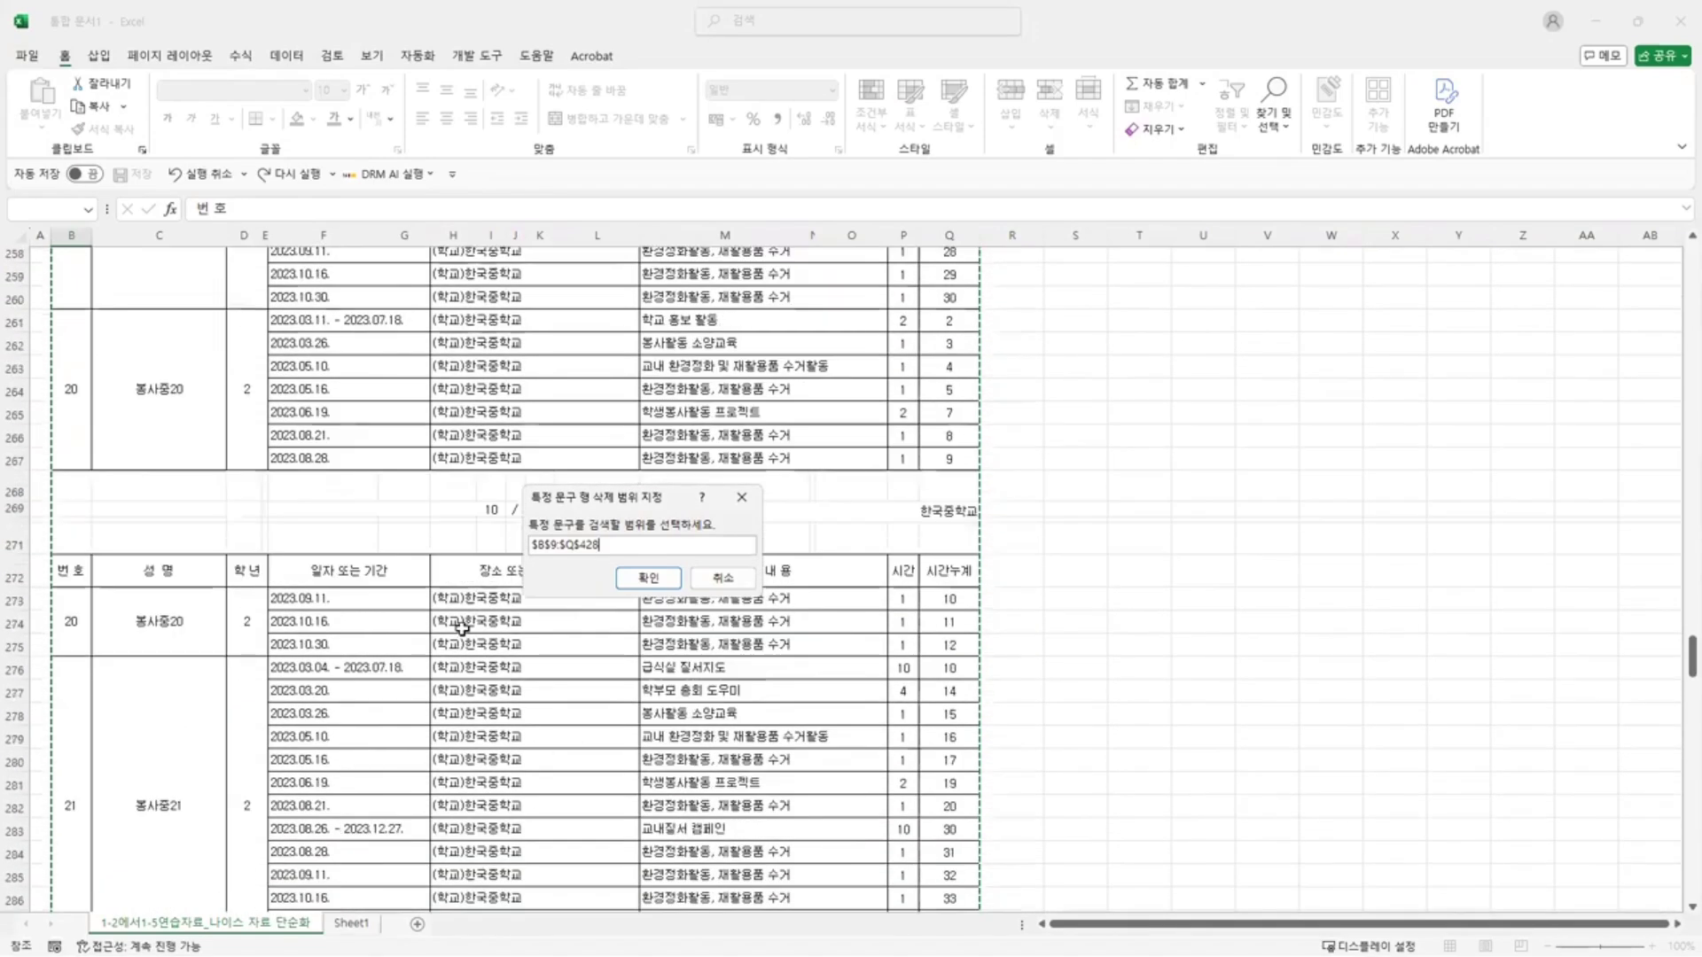
pyautogui.scroll(8, 461, 626)
pyautogui.scroll(9, 606, 613)
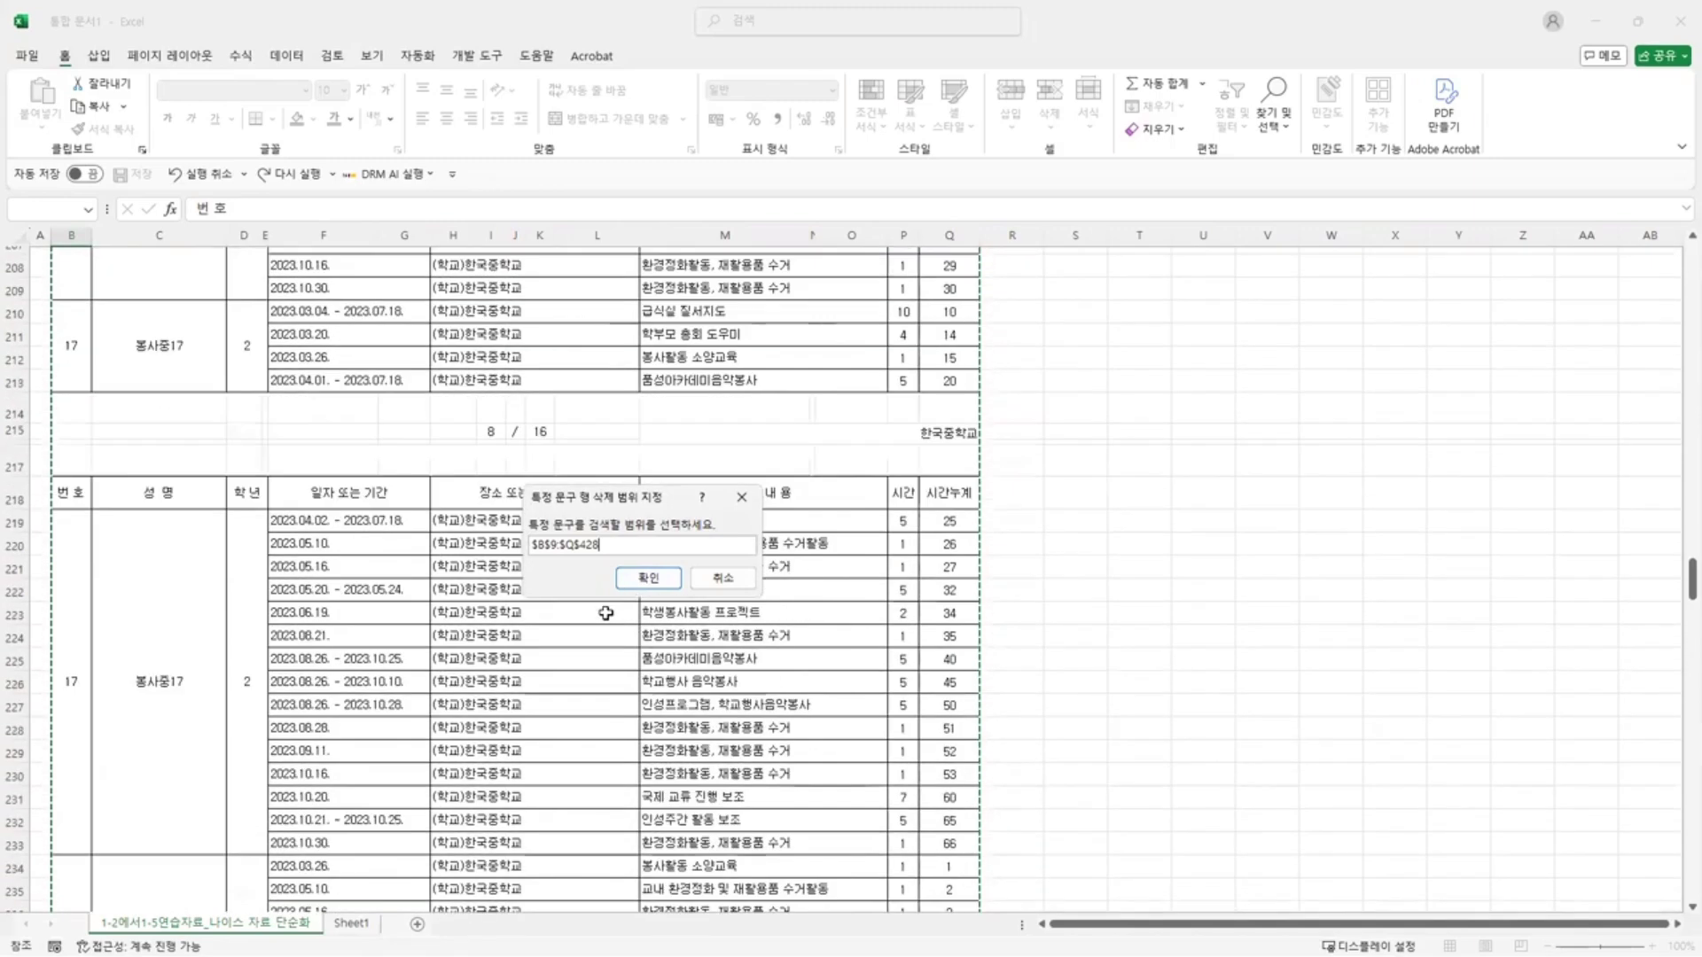
pyautogui.scroll(4, 606, 613)
pyautogui.click(632, 577)
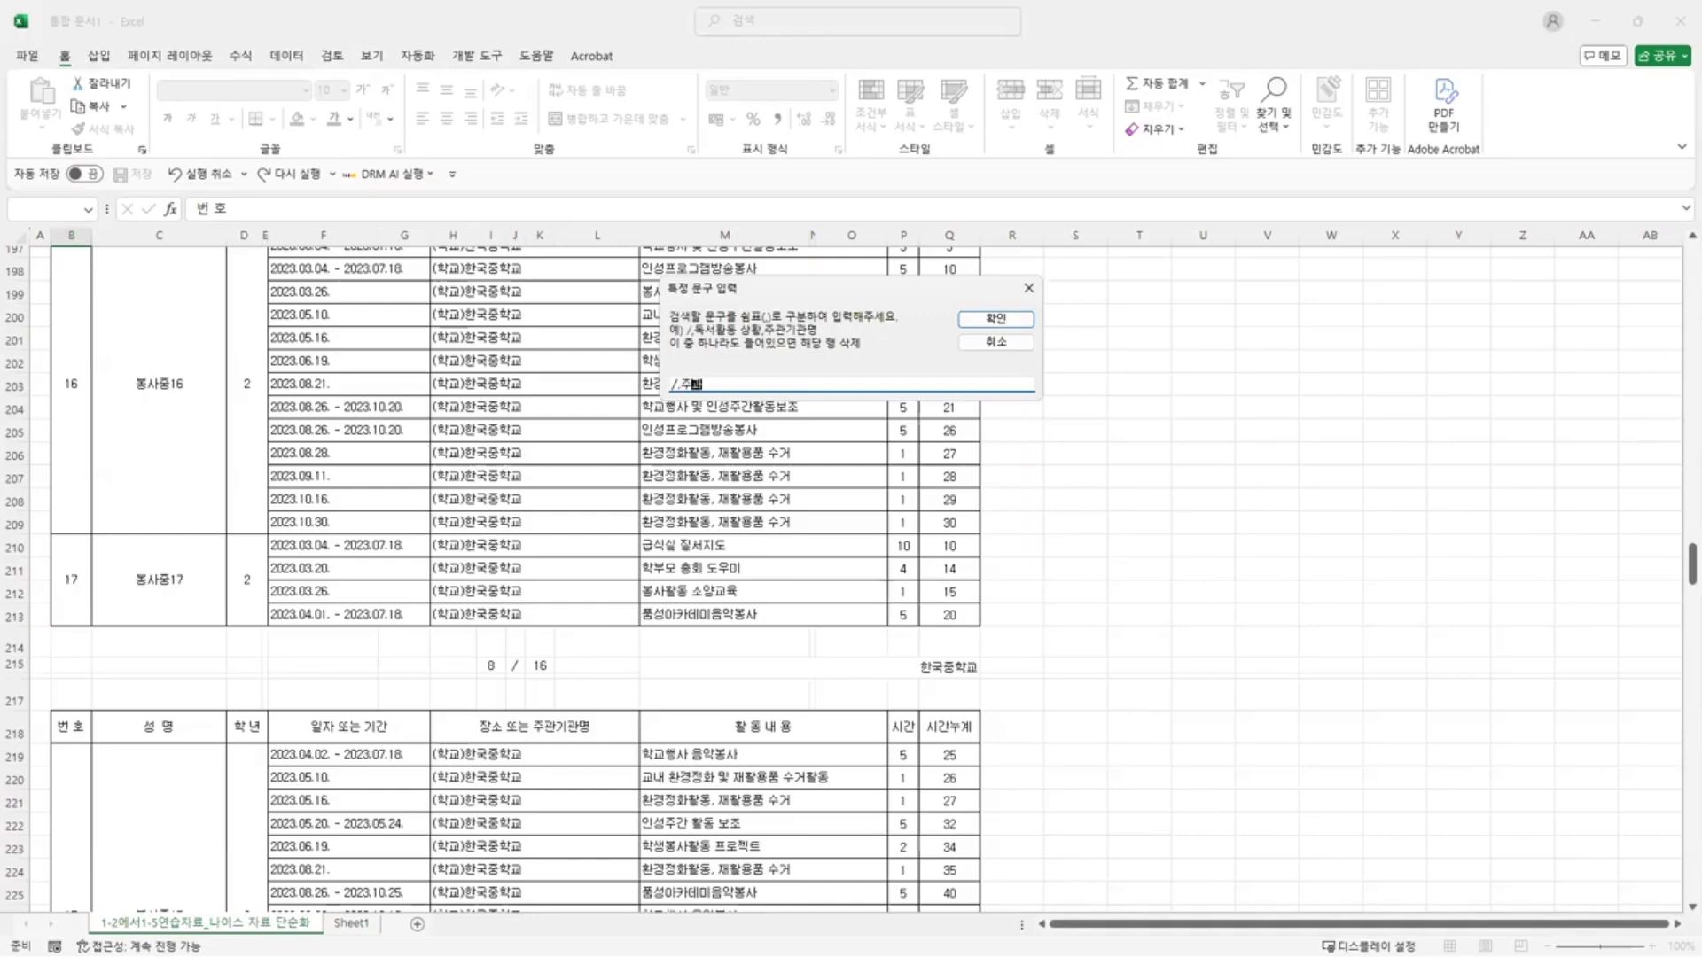
pyautogui.write('관명')
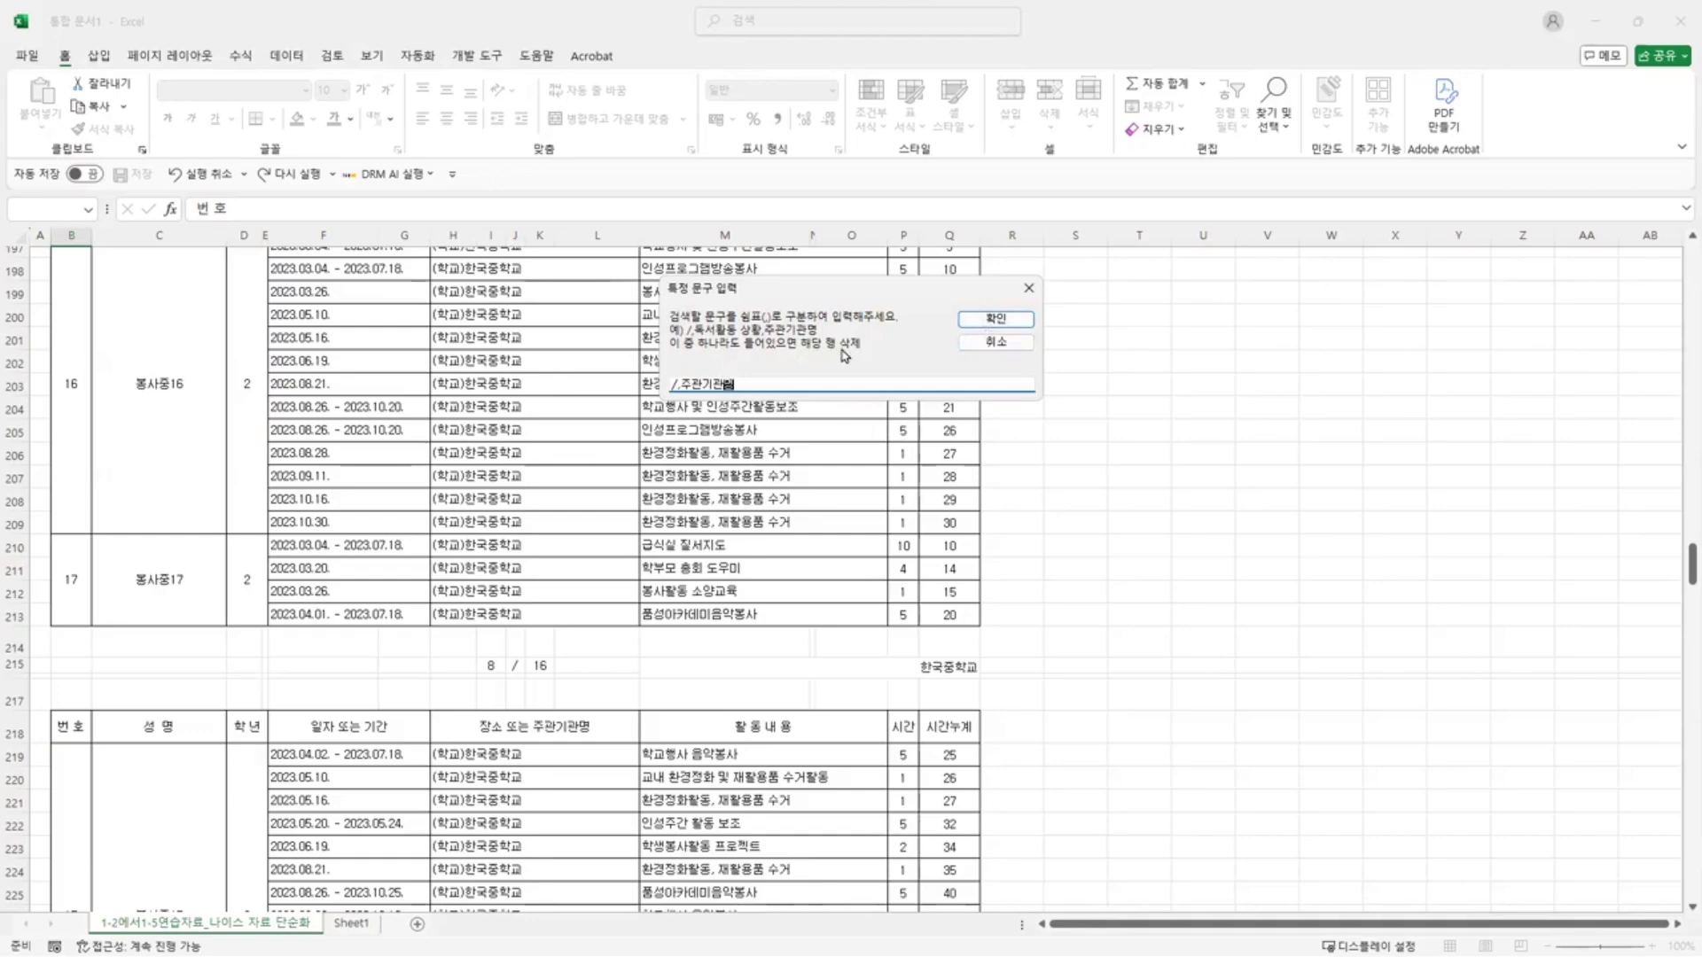
pyautogui.click(979, 327)
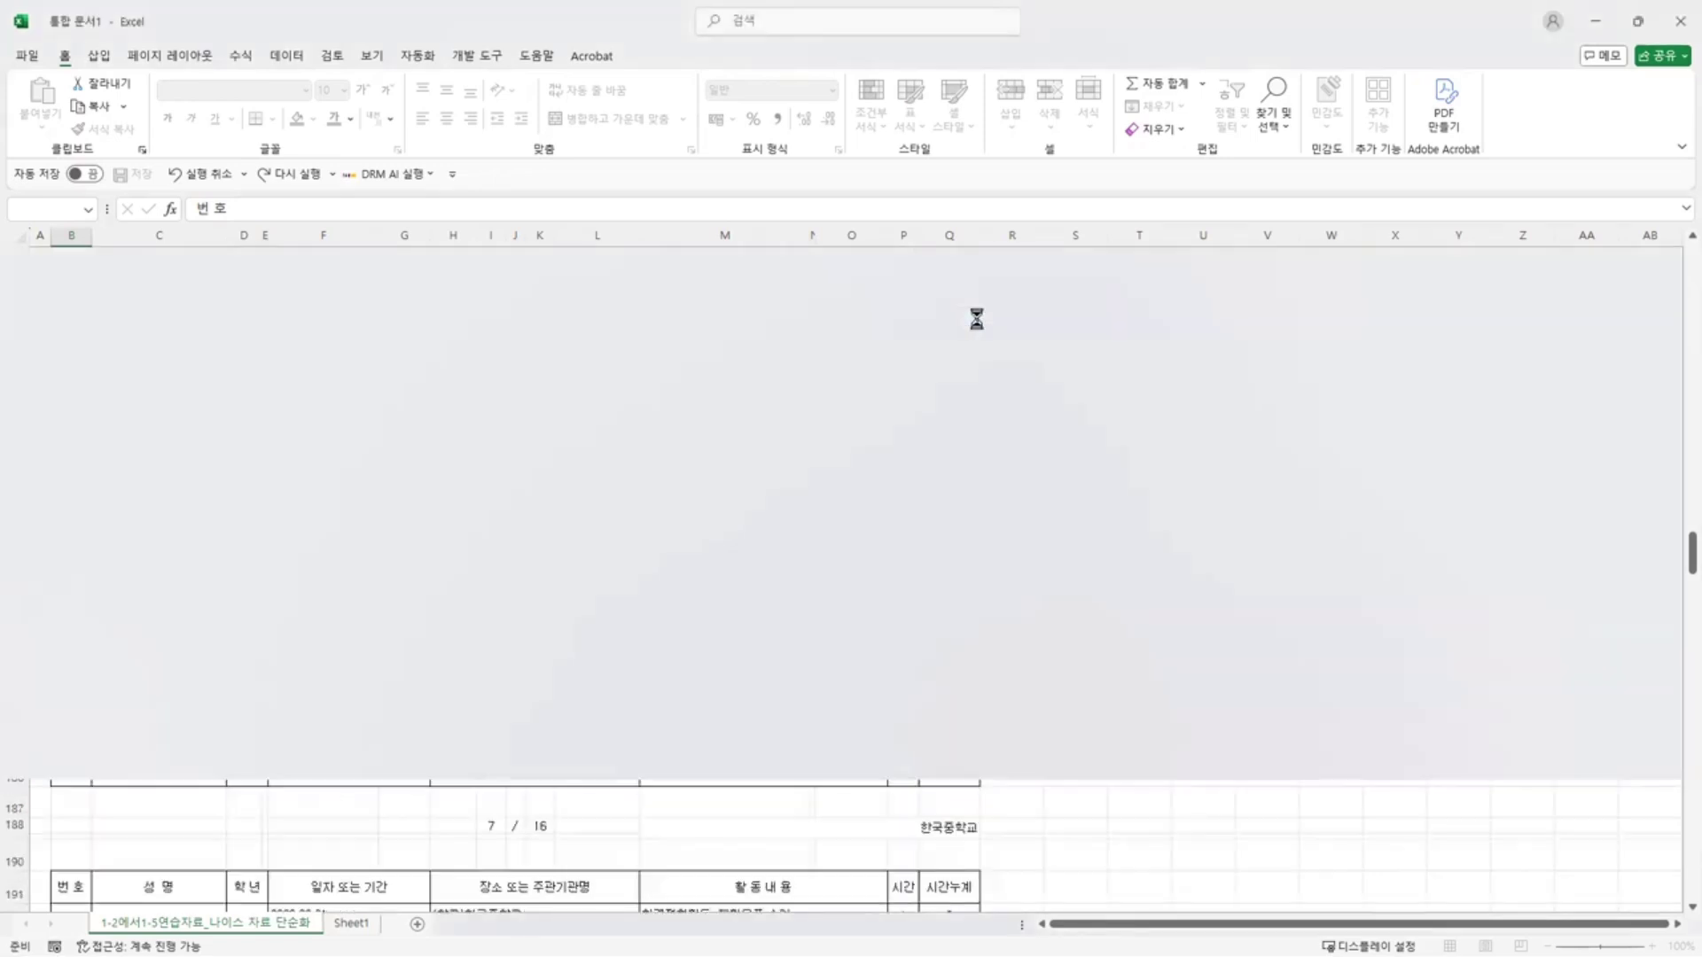
pyautogui.click(936, 542)
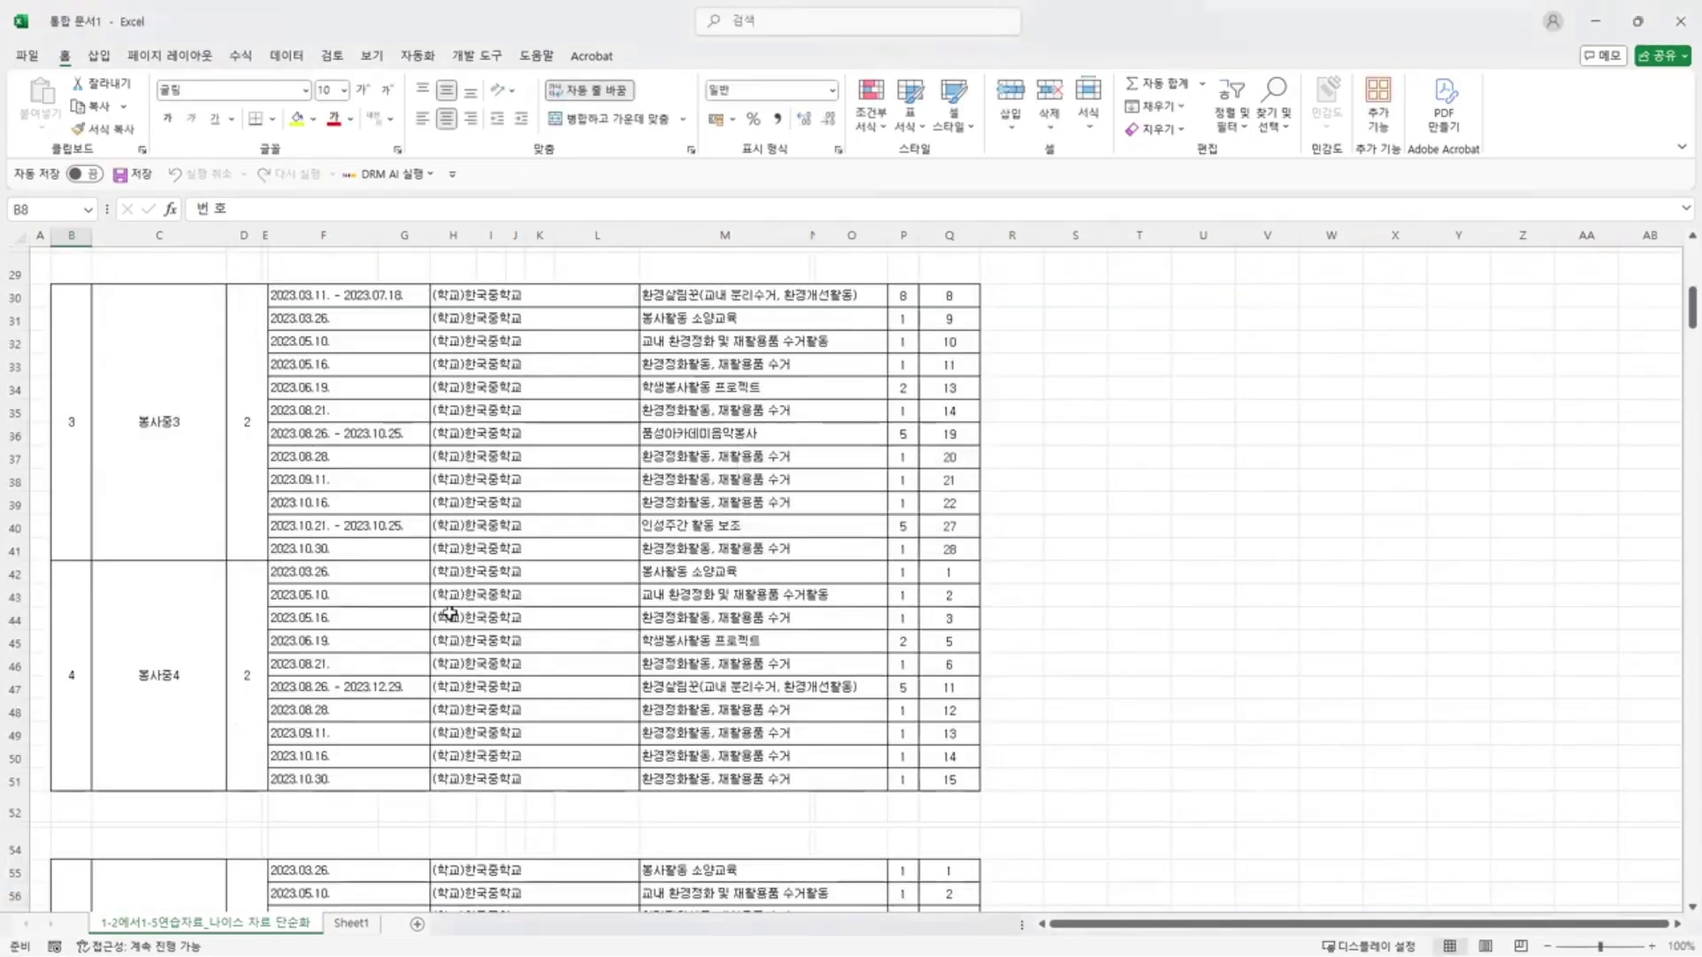
# - Examine the gaps between the page blocks, checking cells in rows 75 to 80, and return to the top of the sheet
pyautogui.scroll(-17, 335, 601)
pyautogui.scroll(-5, 334, 601)
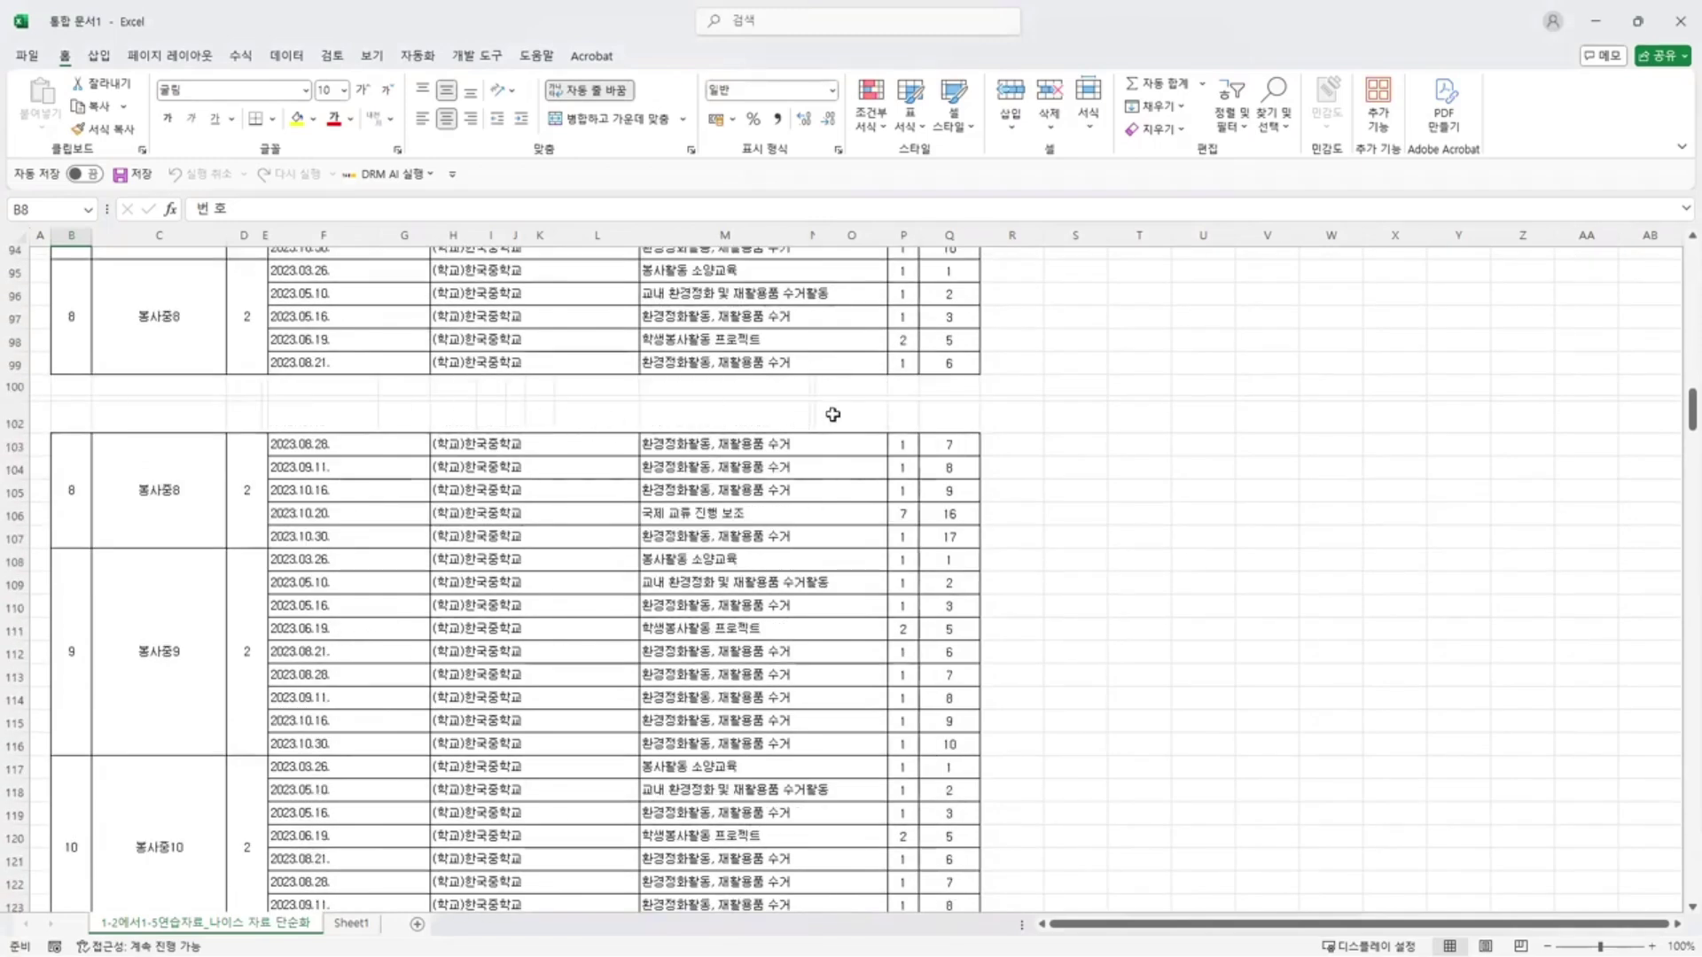
pyautogui.scroll(8, 848, 501)
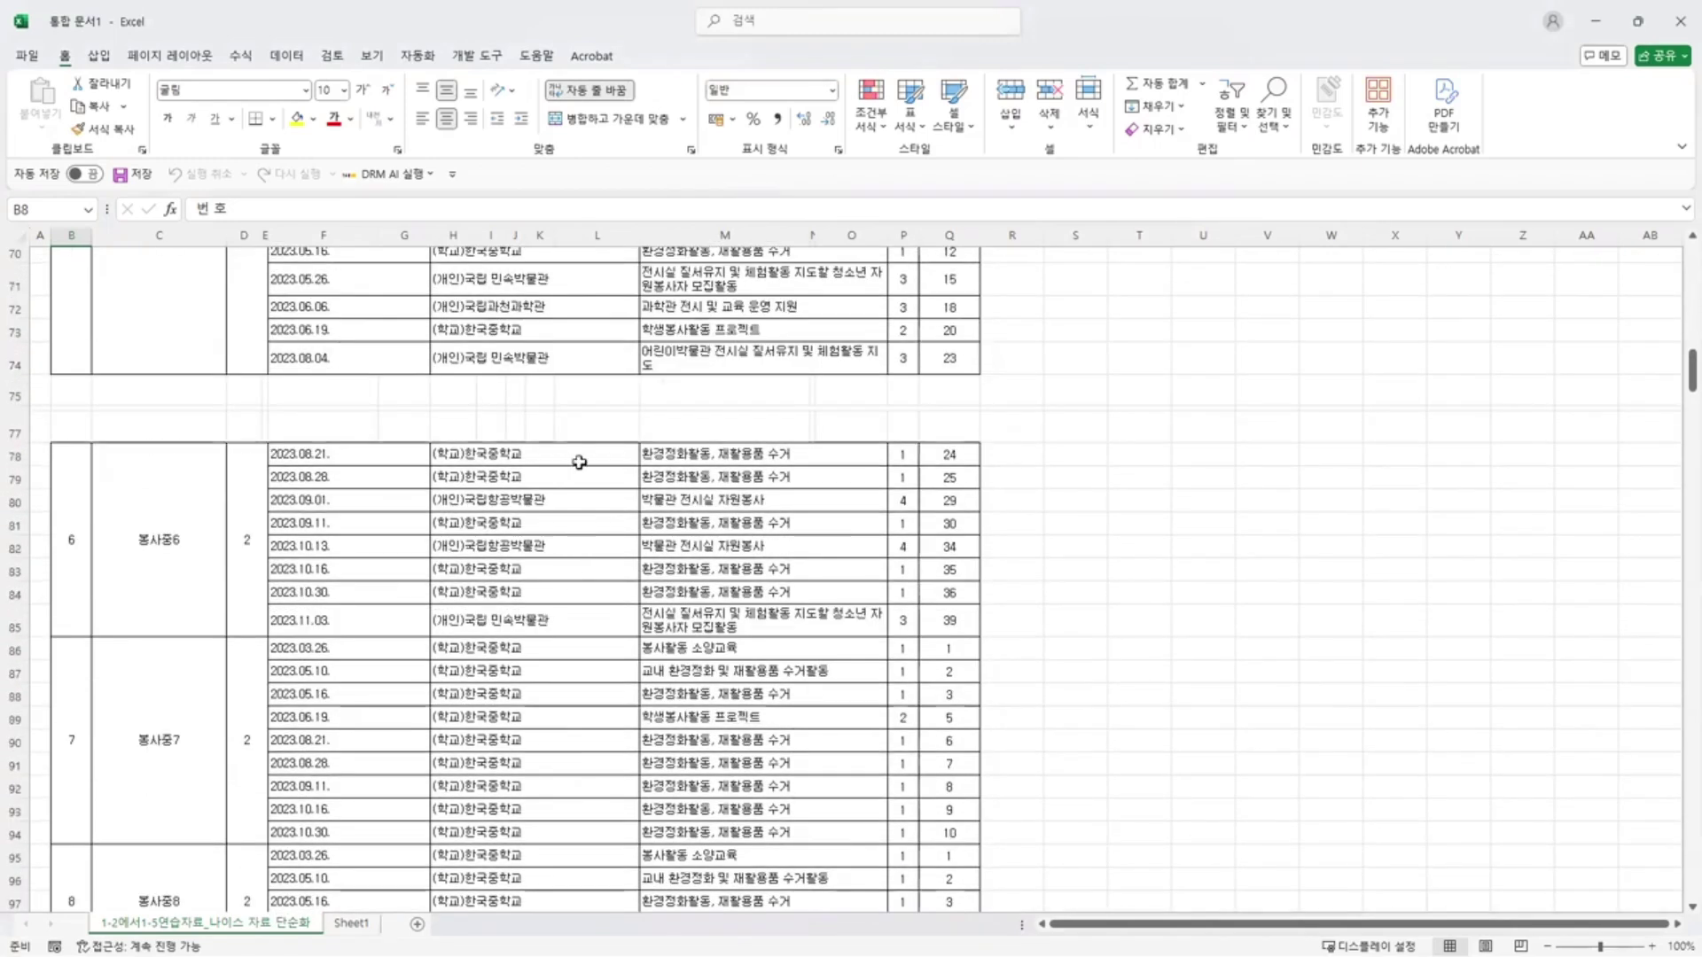
pyautogui.click(578, 462)
pyautogui.click(582, 499)
pyautogui.scroll(3, 572, 443)
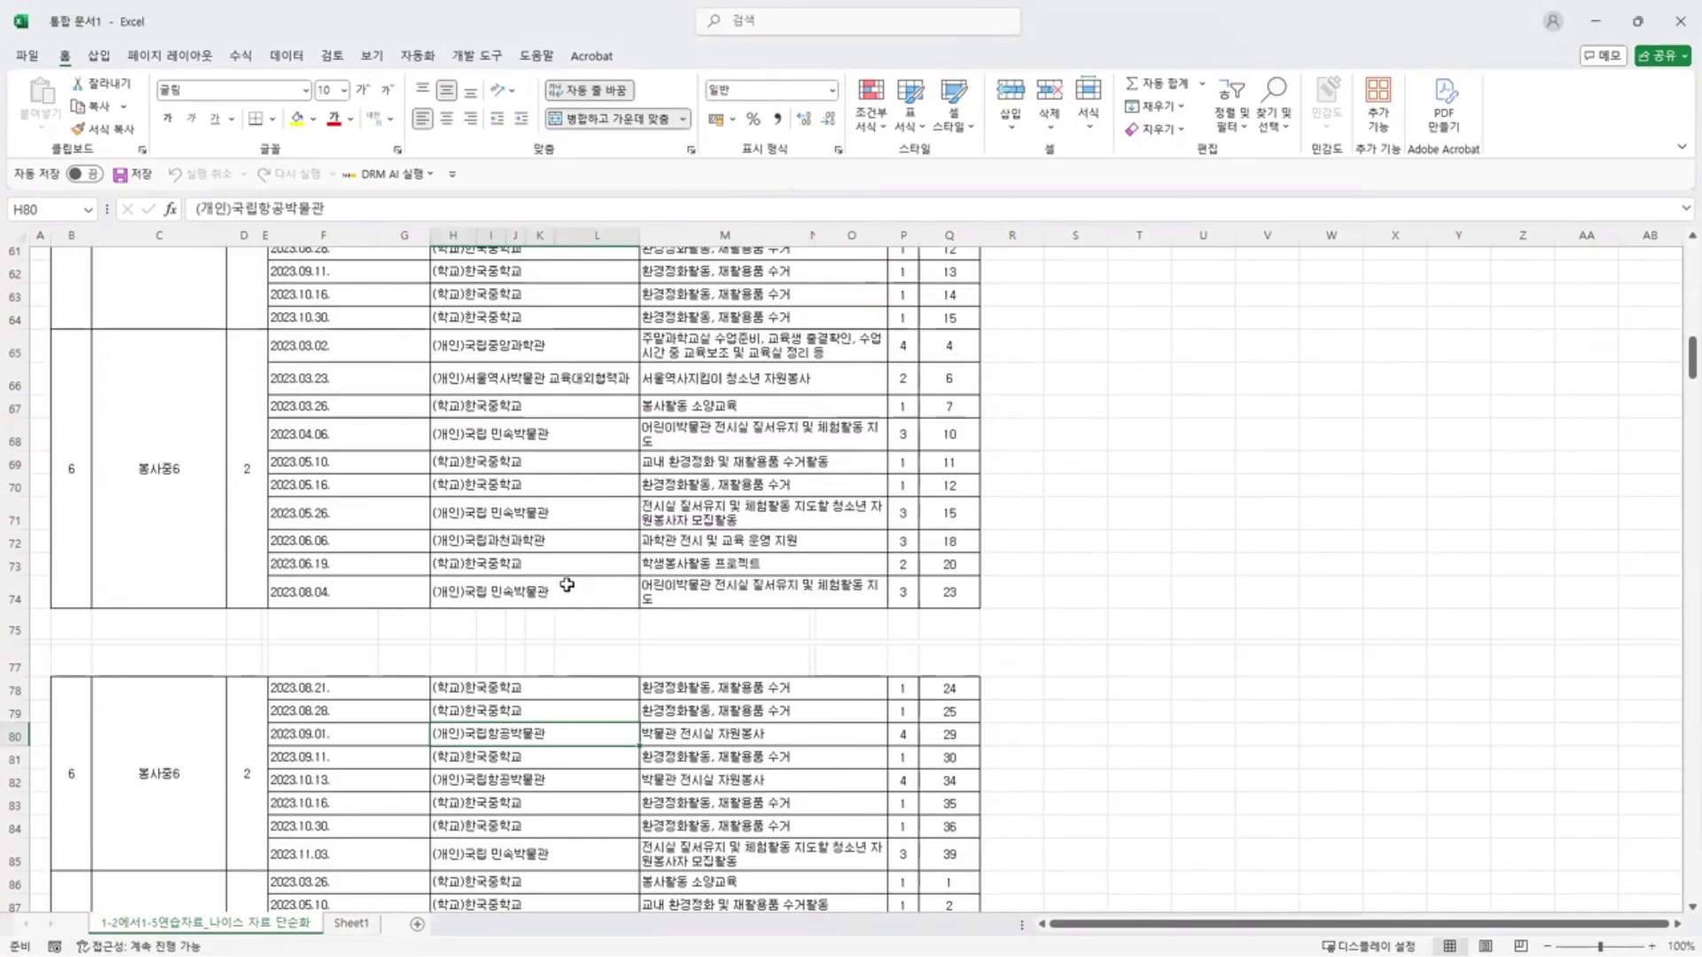
pyautogui.scroll(1, 567, 585)
pyautogui.click(486, 689)
pyautogui.click(514, 689)
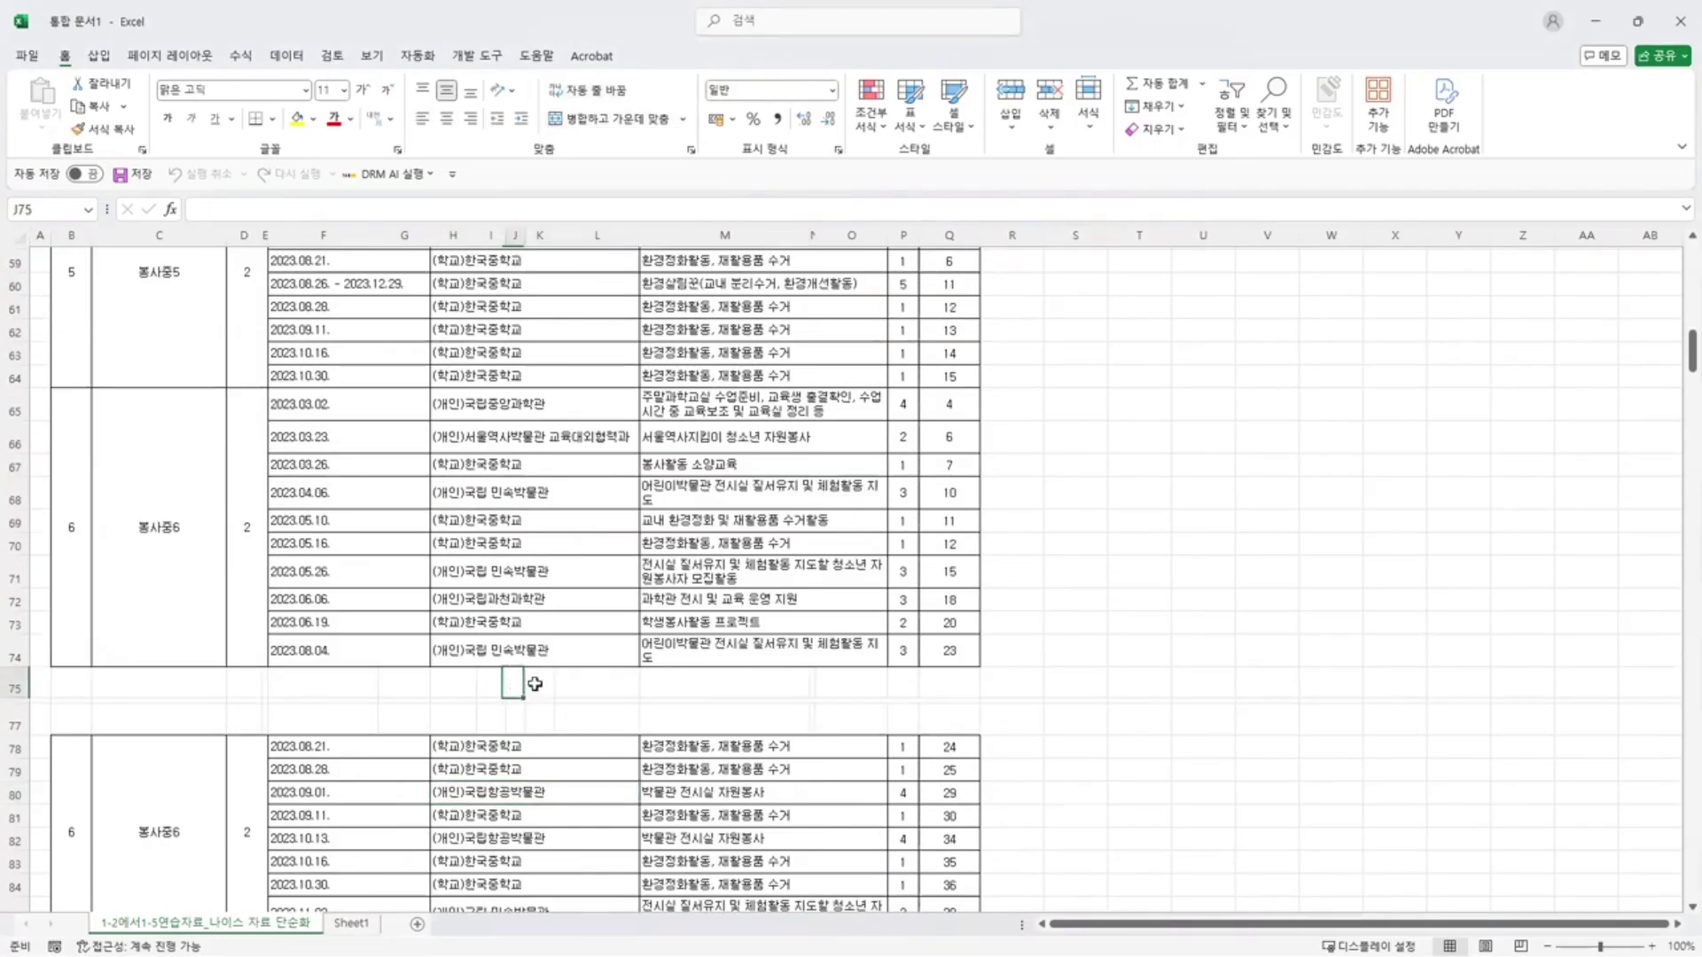
pyautogui.click(589, 684)
pyautogui.click(590, 711)
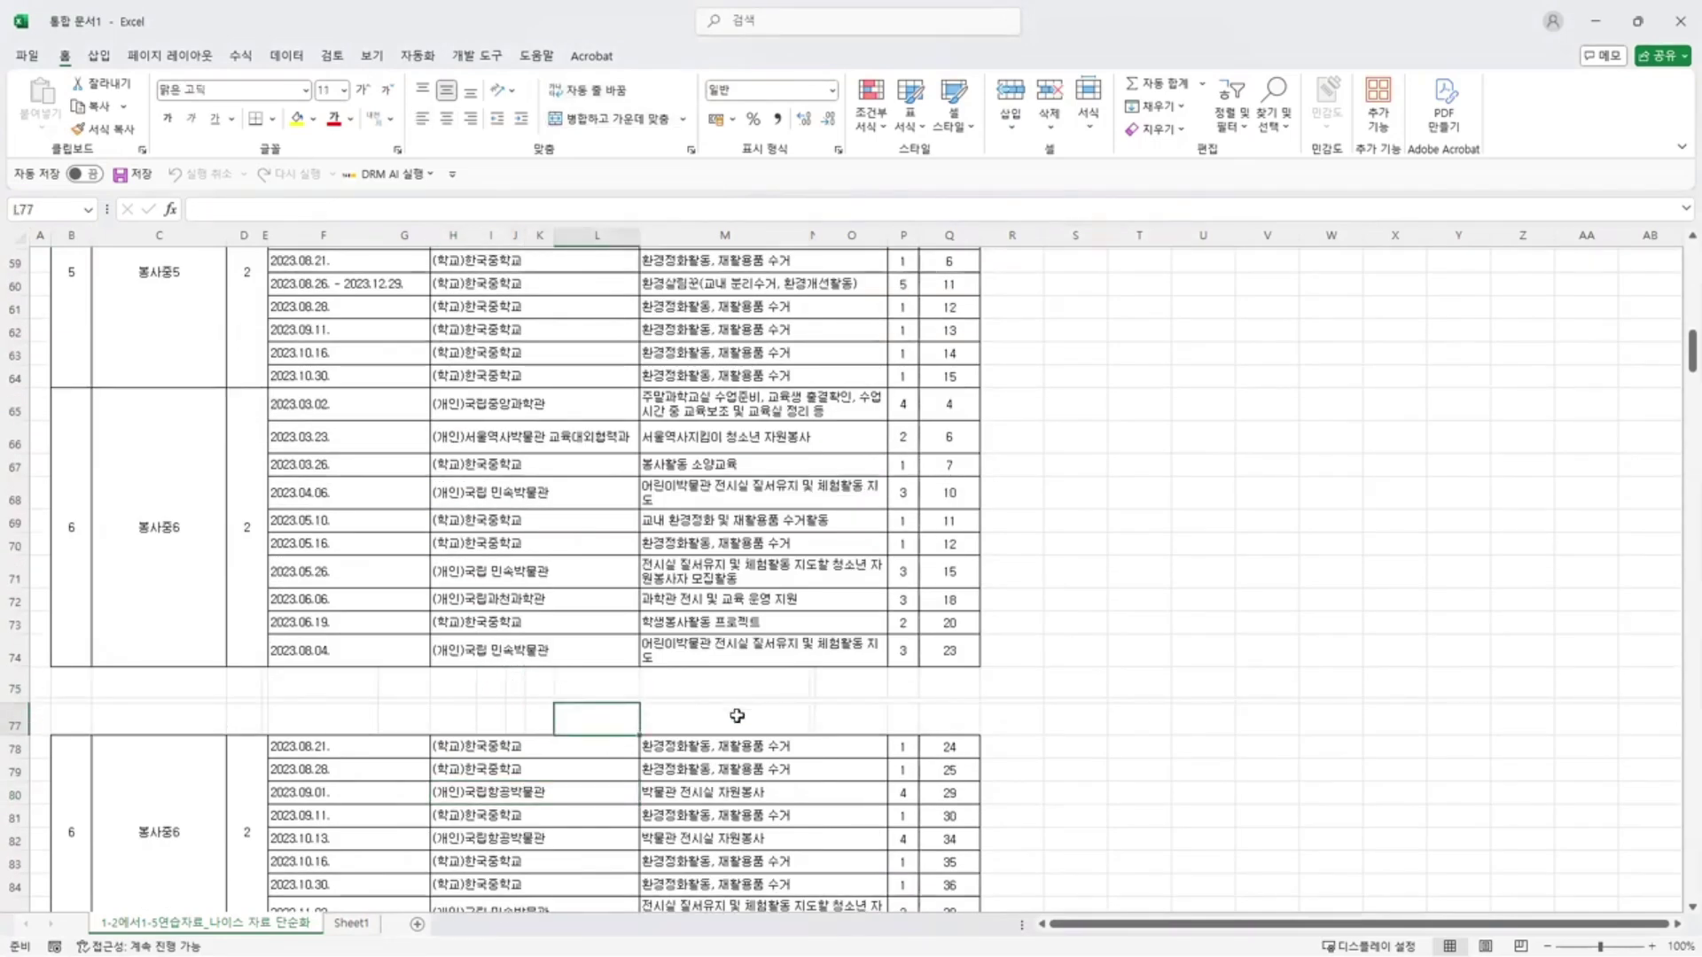
pyautogui.scroll(11, 735, 709)
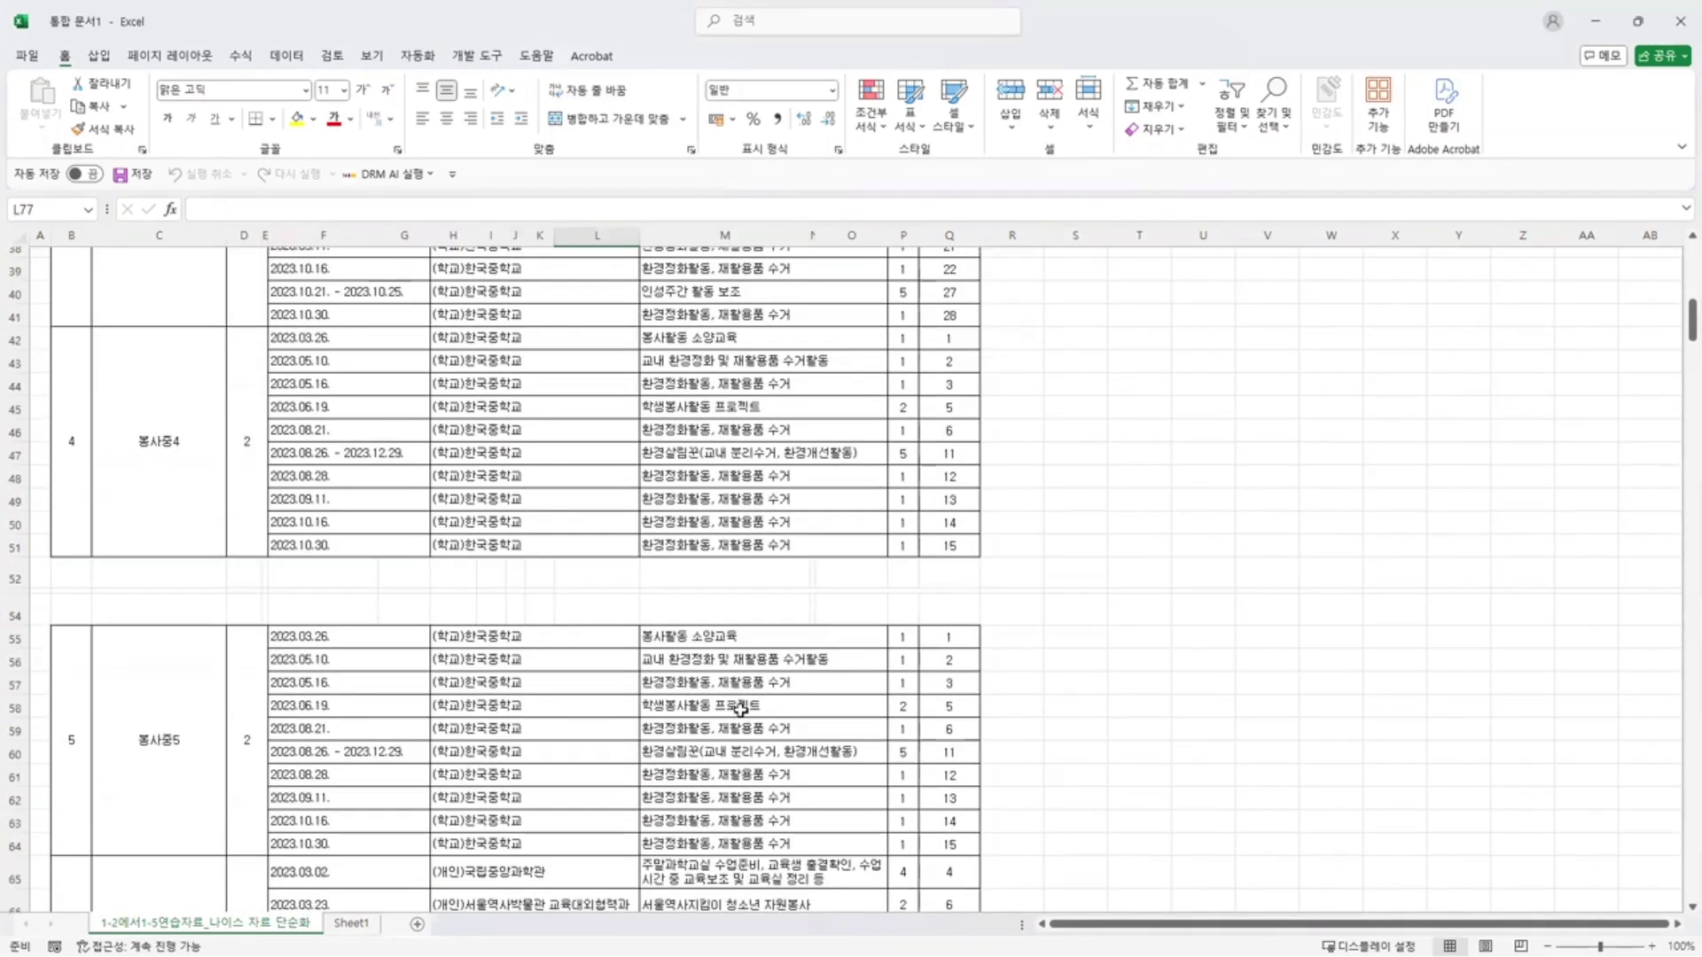
pyautogui.scroll(8, 745, 700)
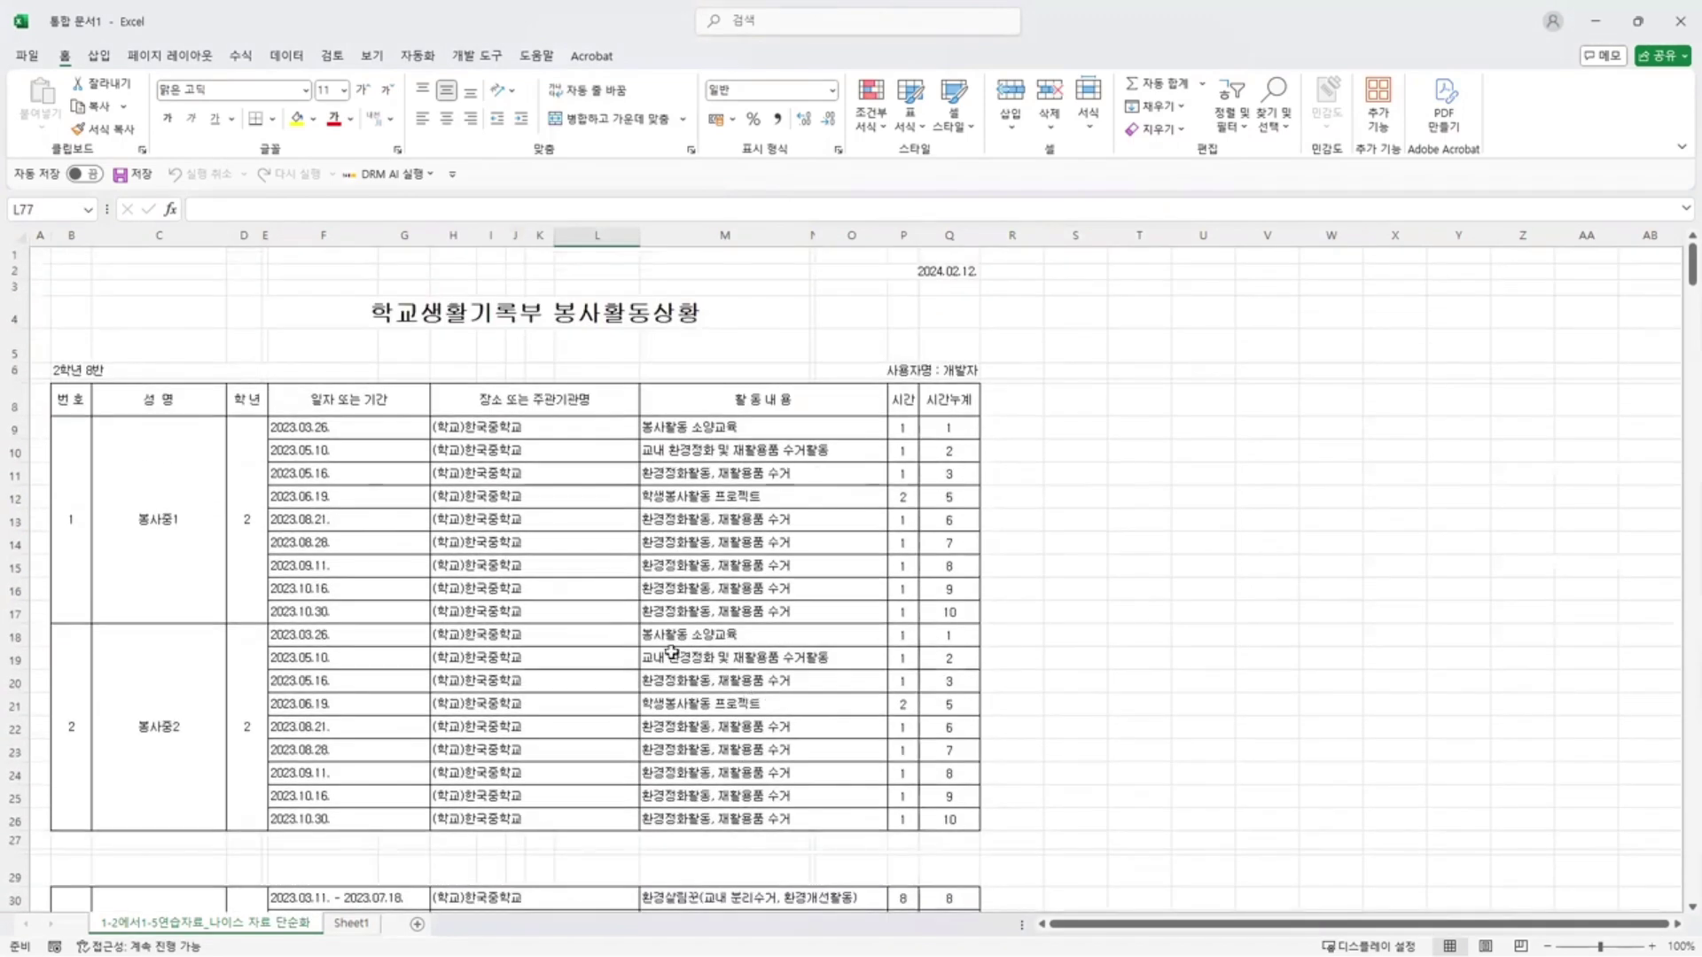
# - Start the DRM AI general function for deleting empty rows and columns with $F$8:$Q$395 as the range
pyautogui.click(427, 179)
pyautogui.moveTo(432, 213)
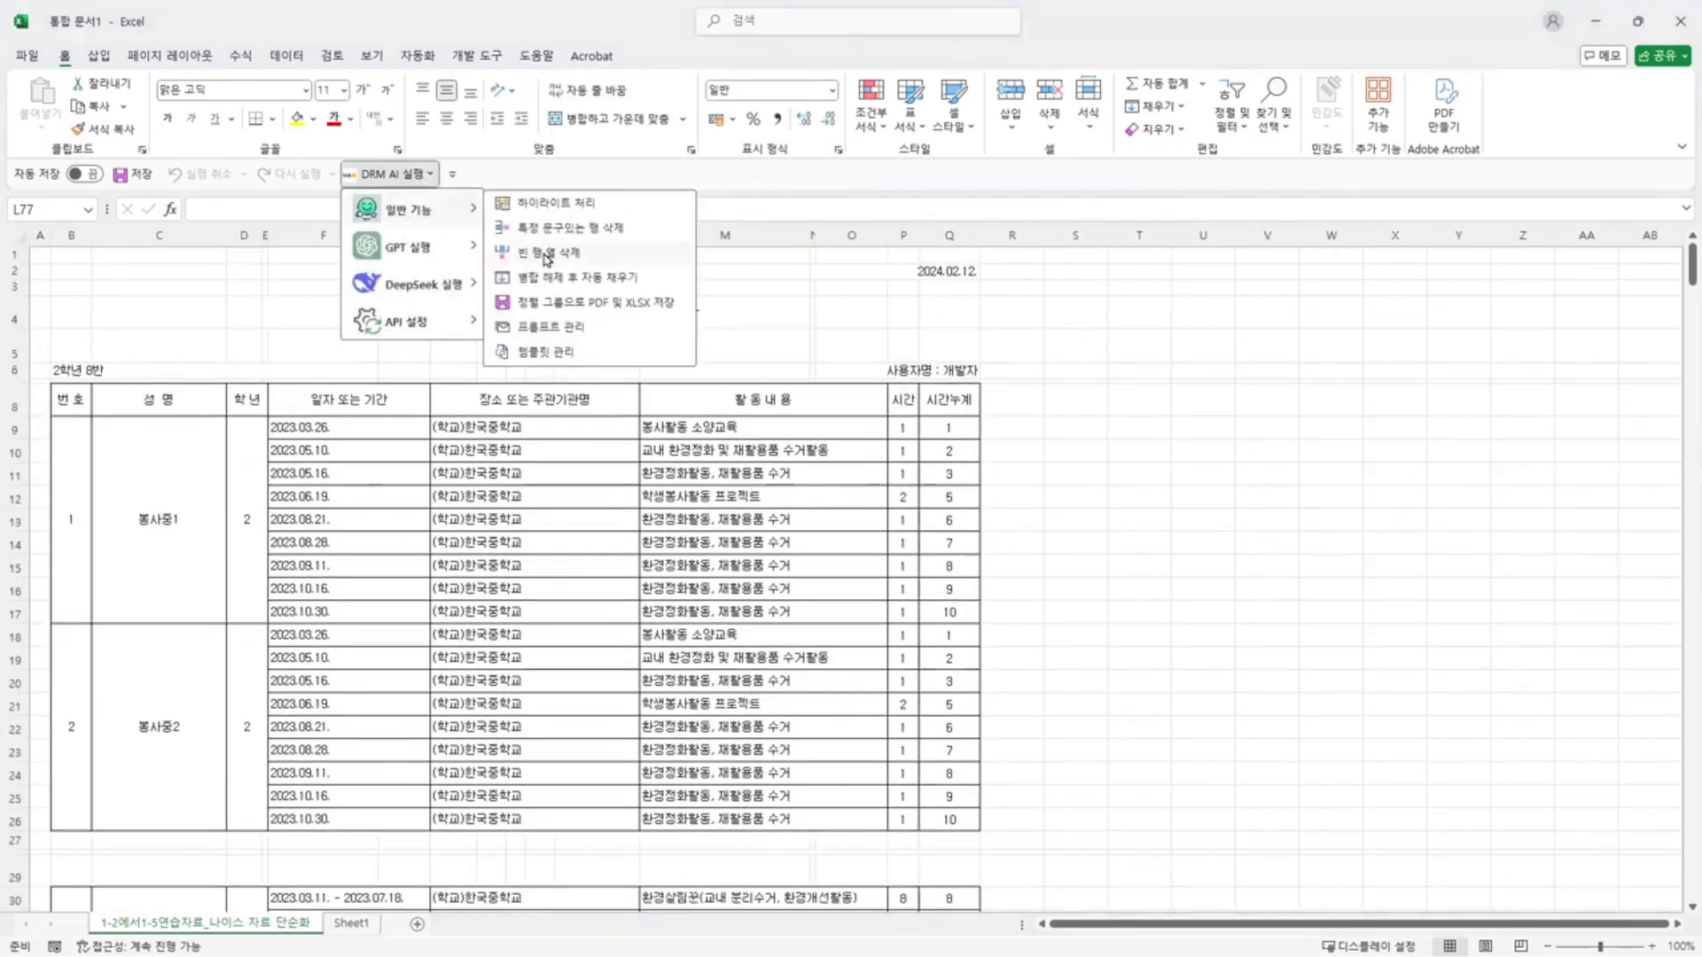
pyautogui.click(554, 253)
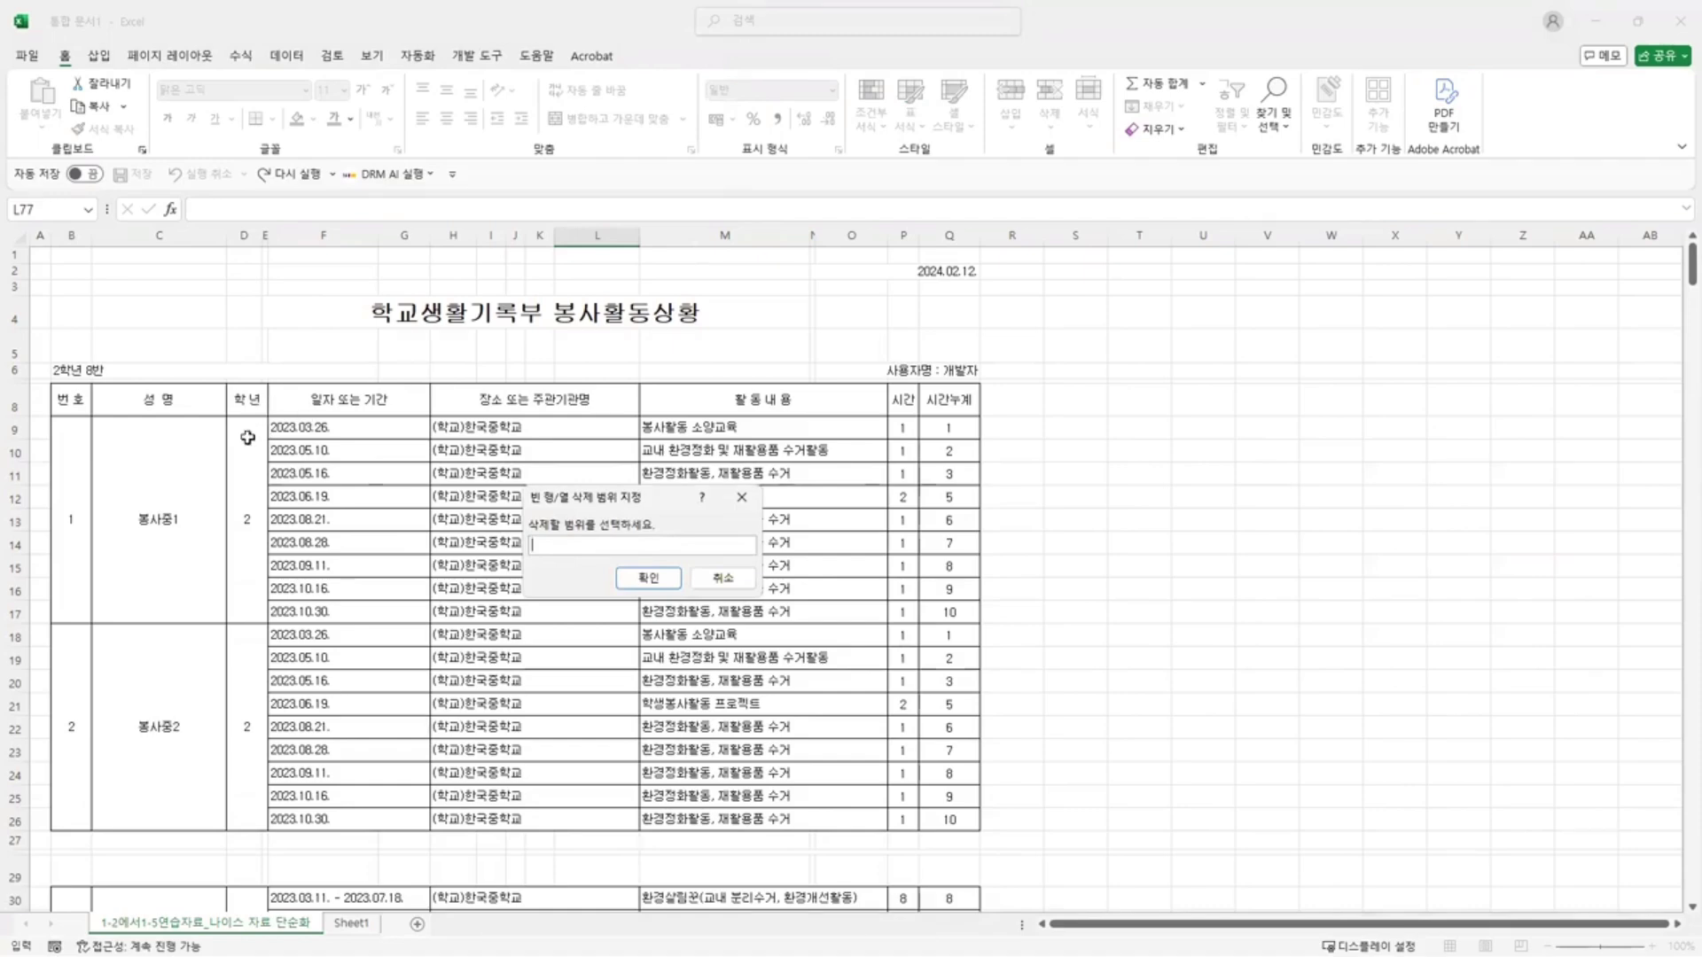
pyautogui.moveTo(294, 411); pyautogui.dragTo(499, 604)
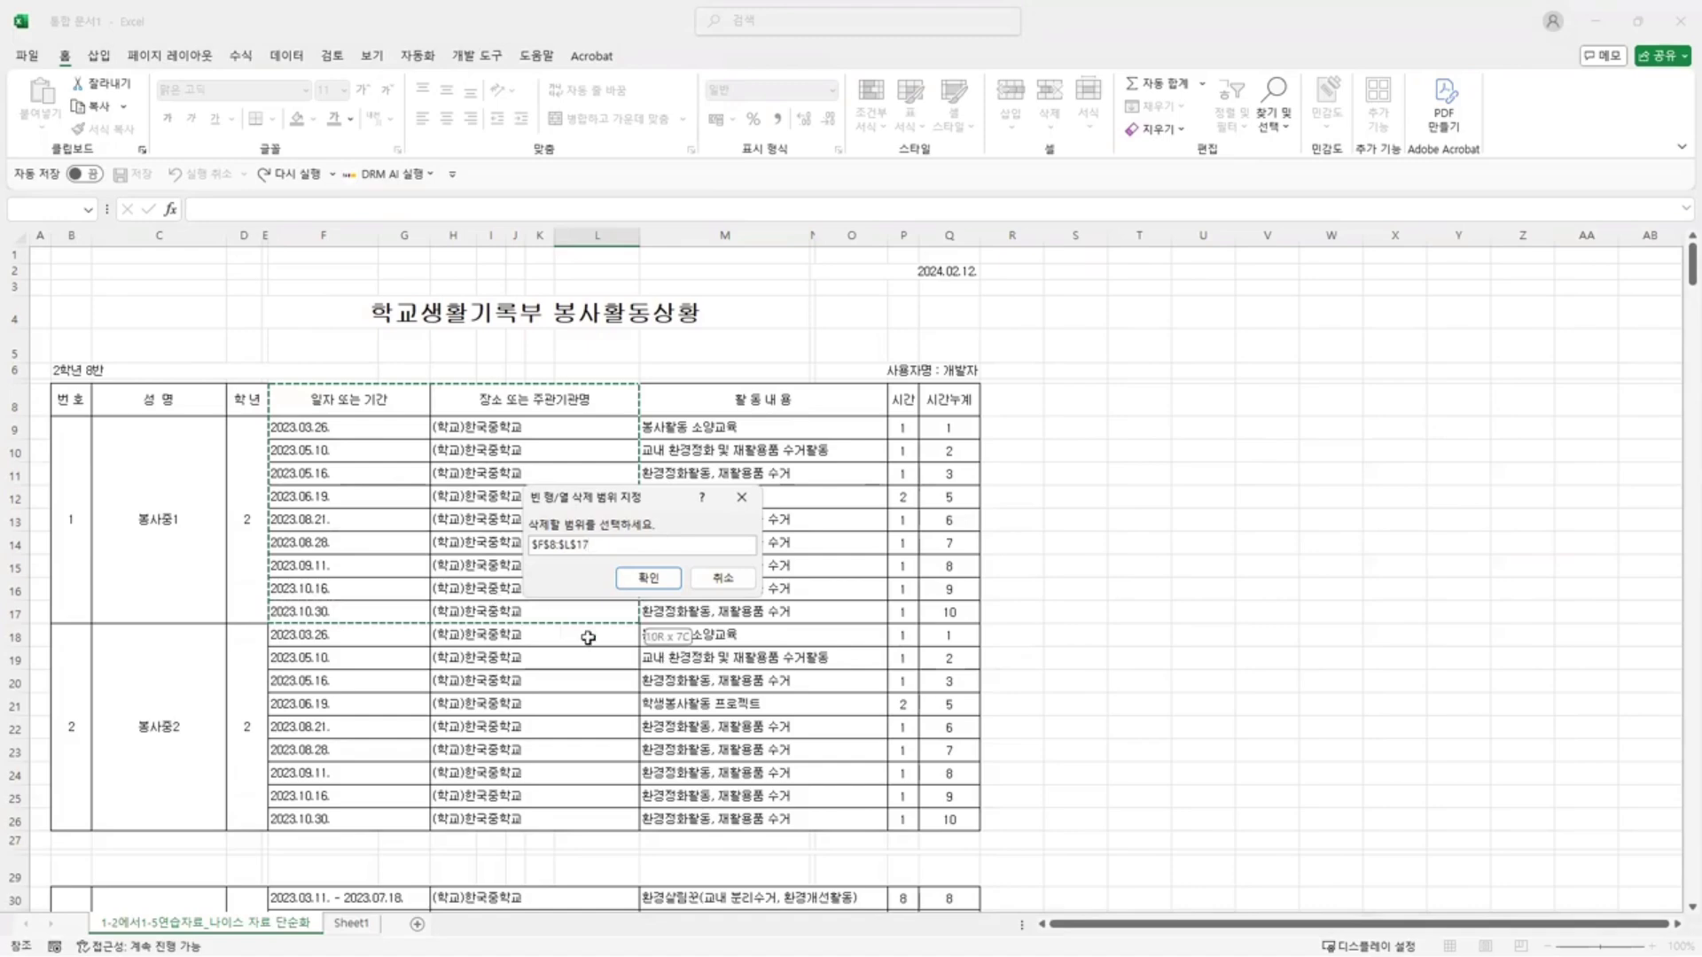
pyautogui.moveTo(588, 638); pyautogui.dragTo(956, 749)
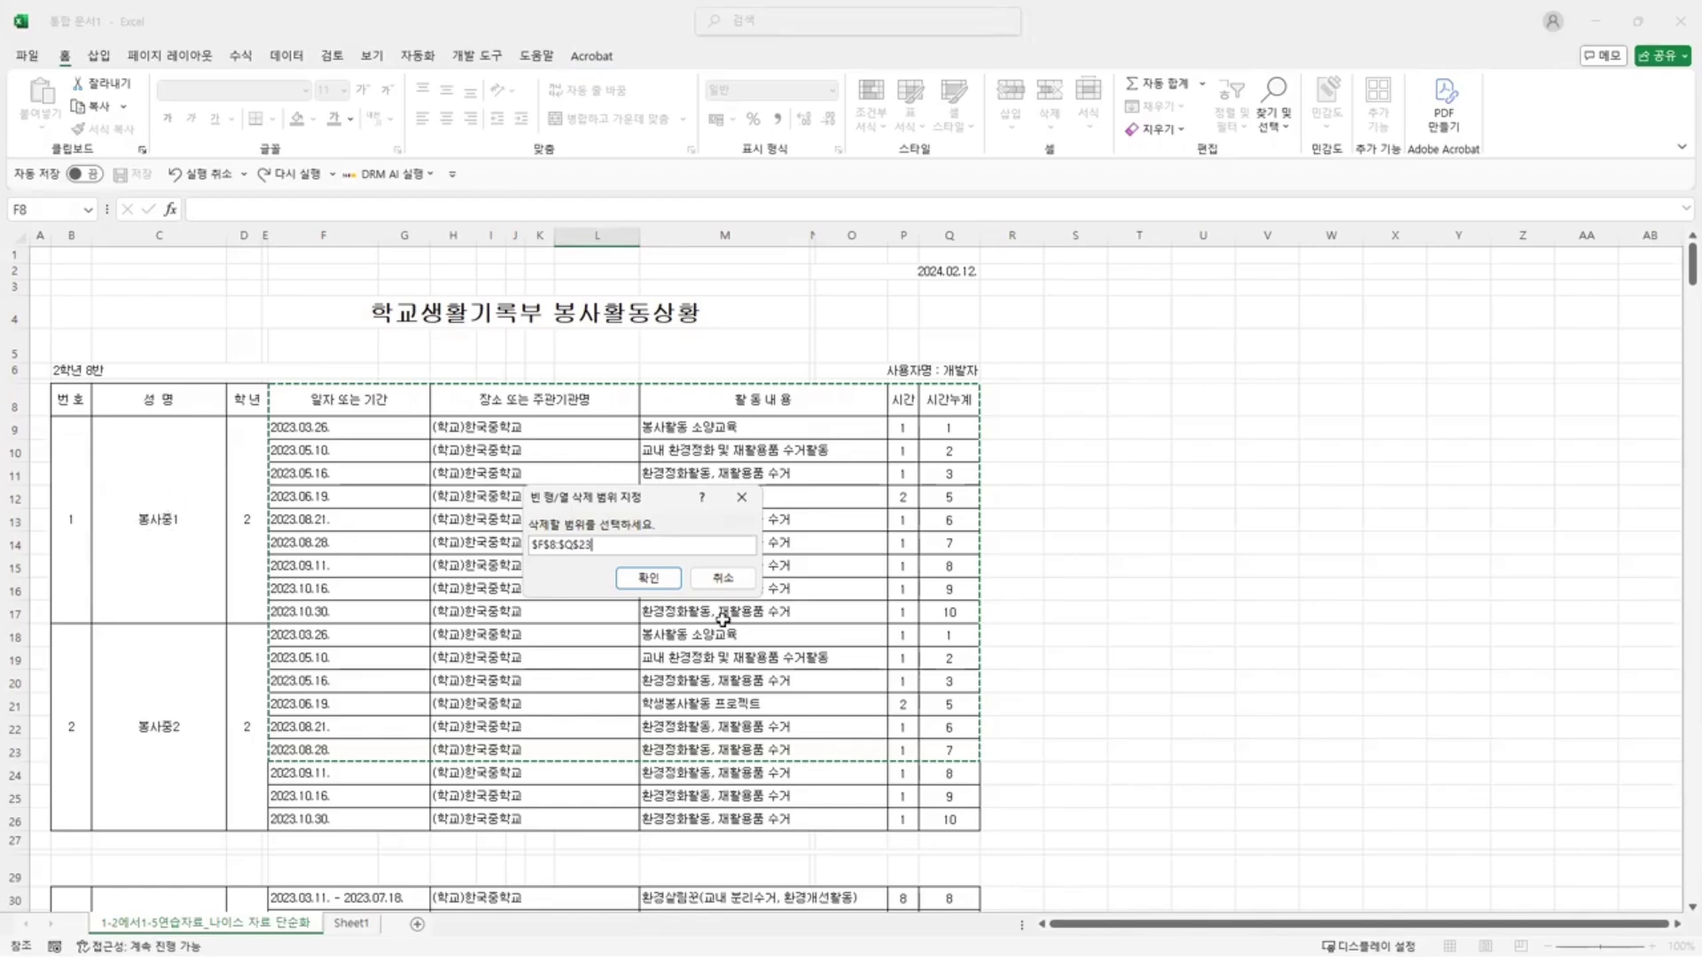
pyautogui.scroll(-20, 561, 582)
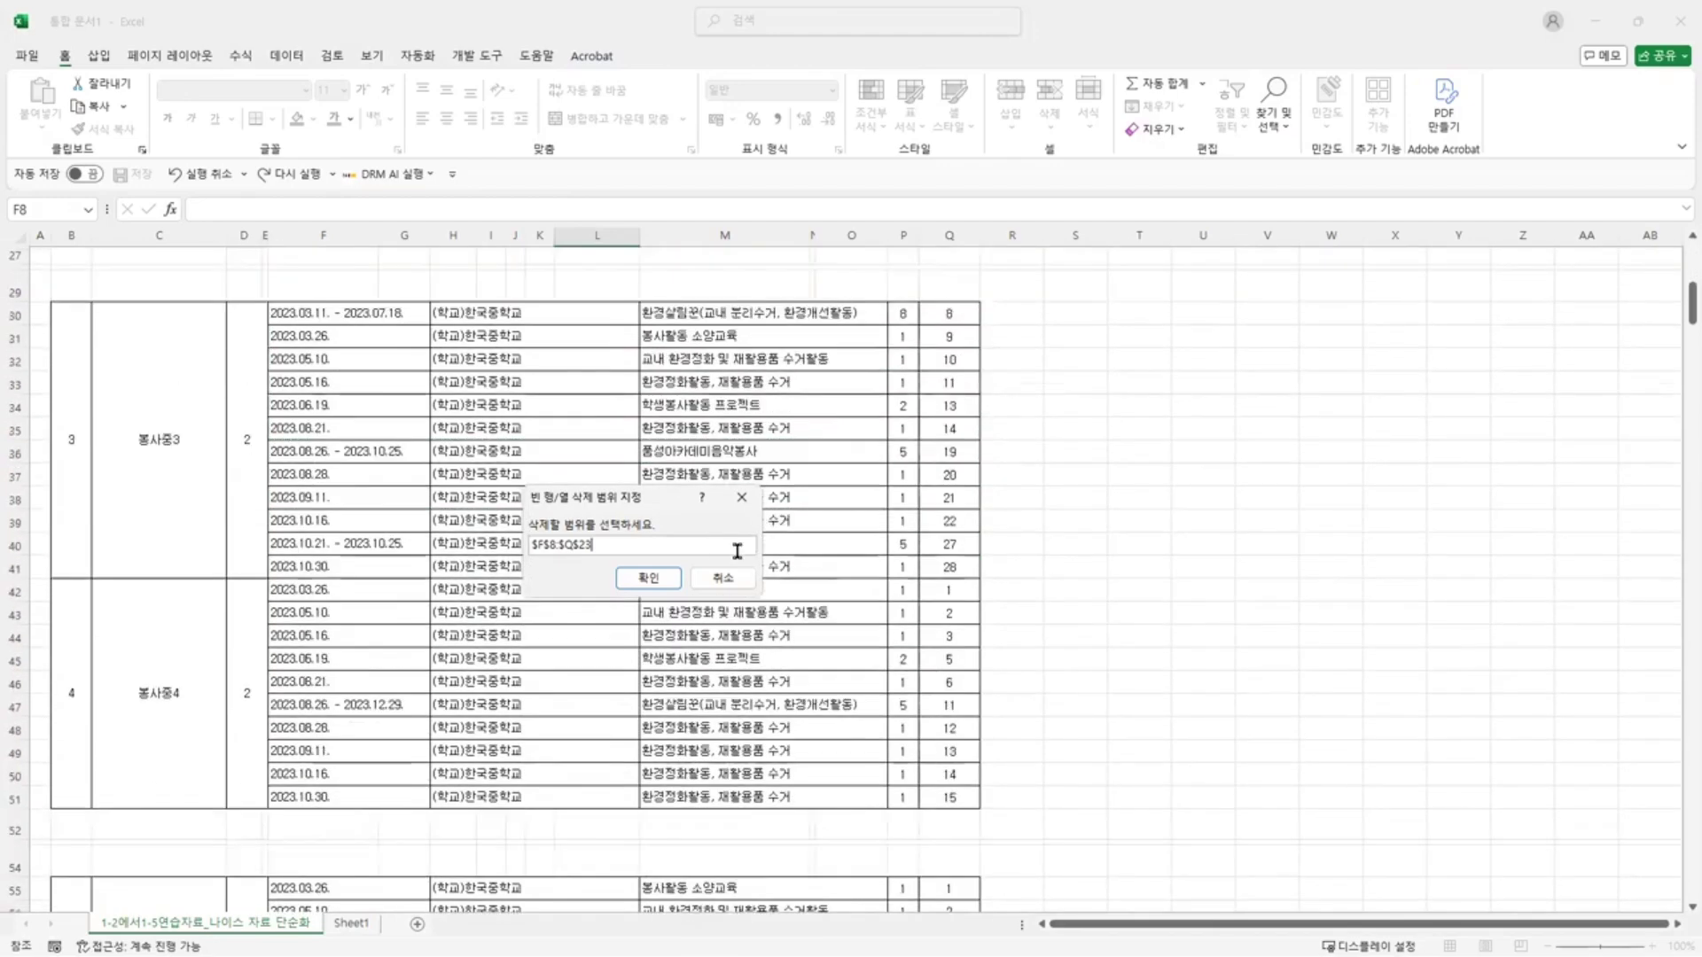
pyautogui.scroll(-20, 783, 559)
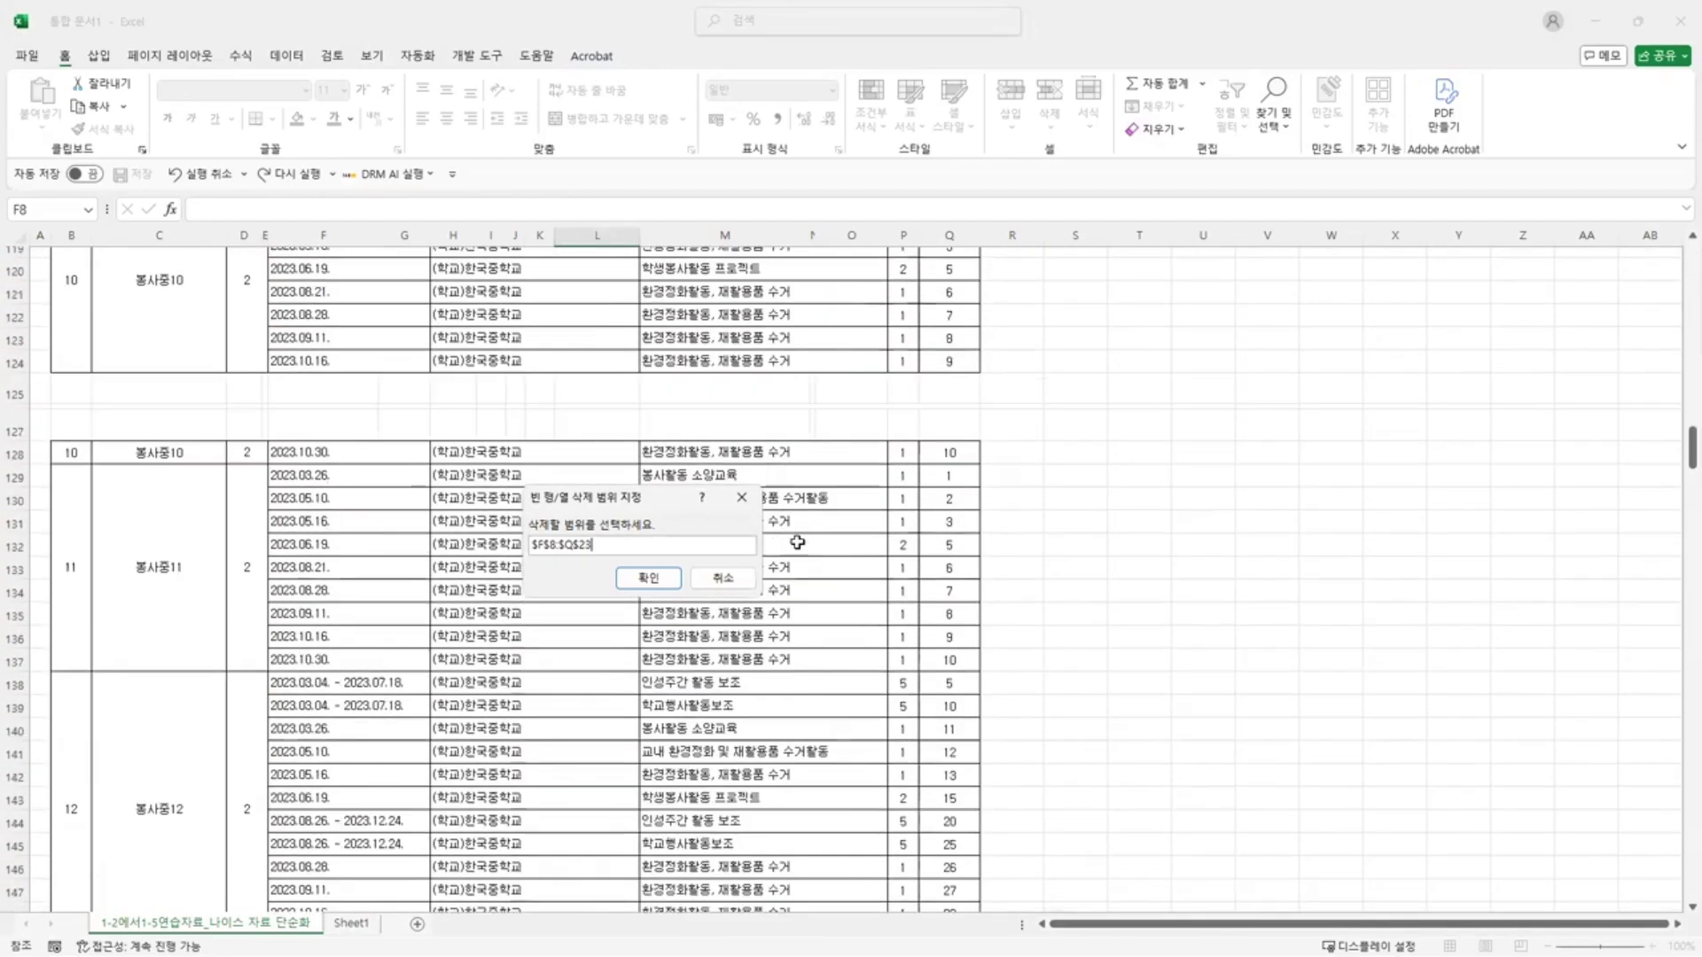
pyautogui.scroll(-20, 819, 553)
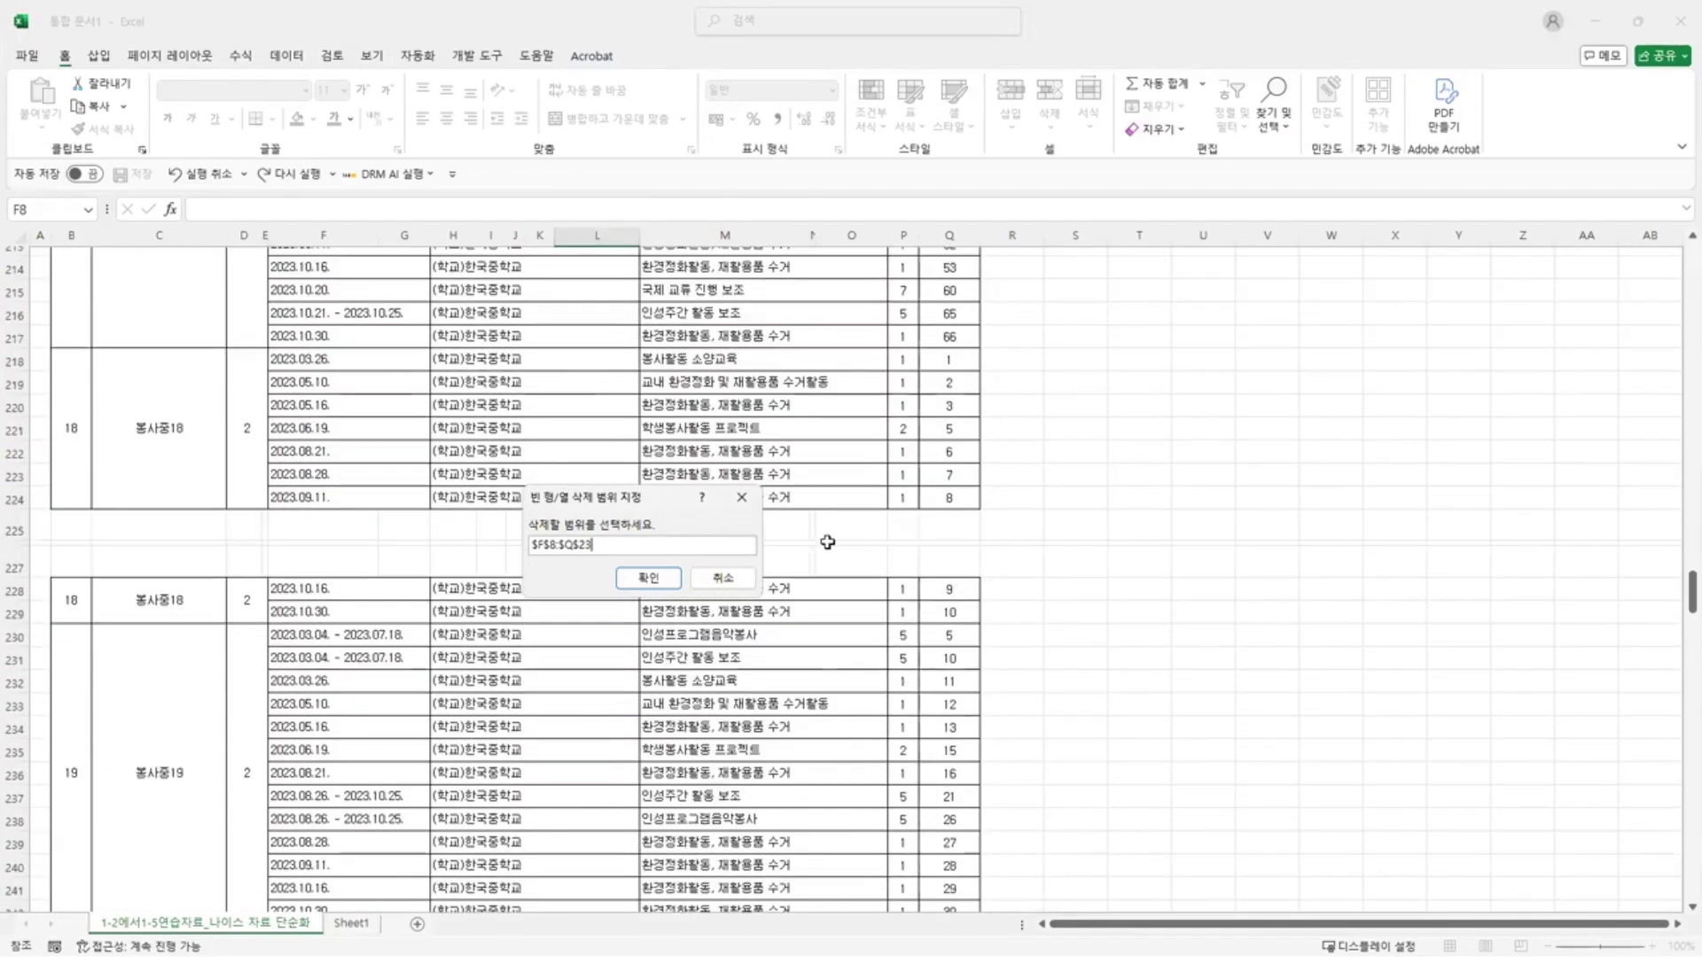
pyautogui.scroll(-20, 825, 542)
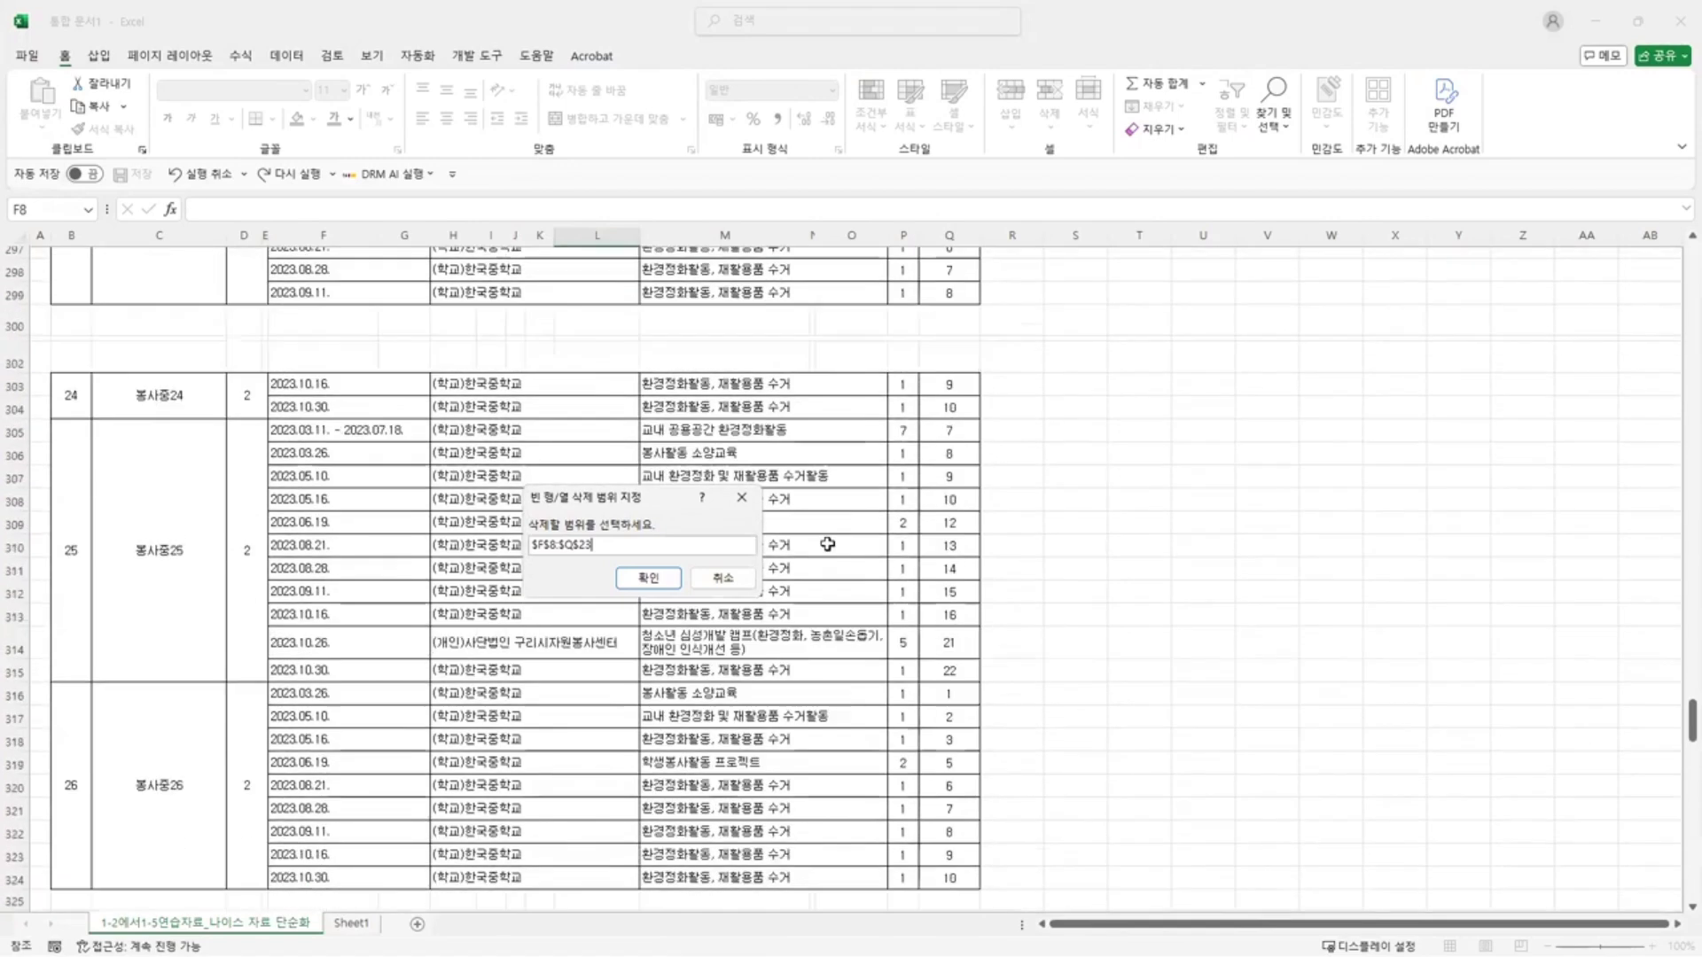
pyautogui.scroll(-16, 828, 544)
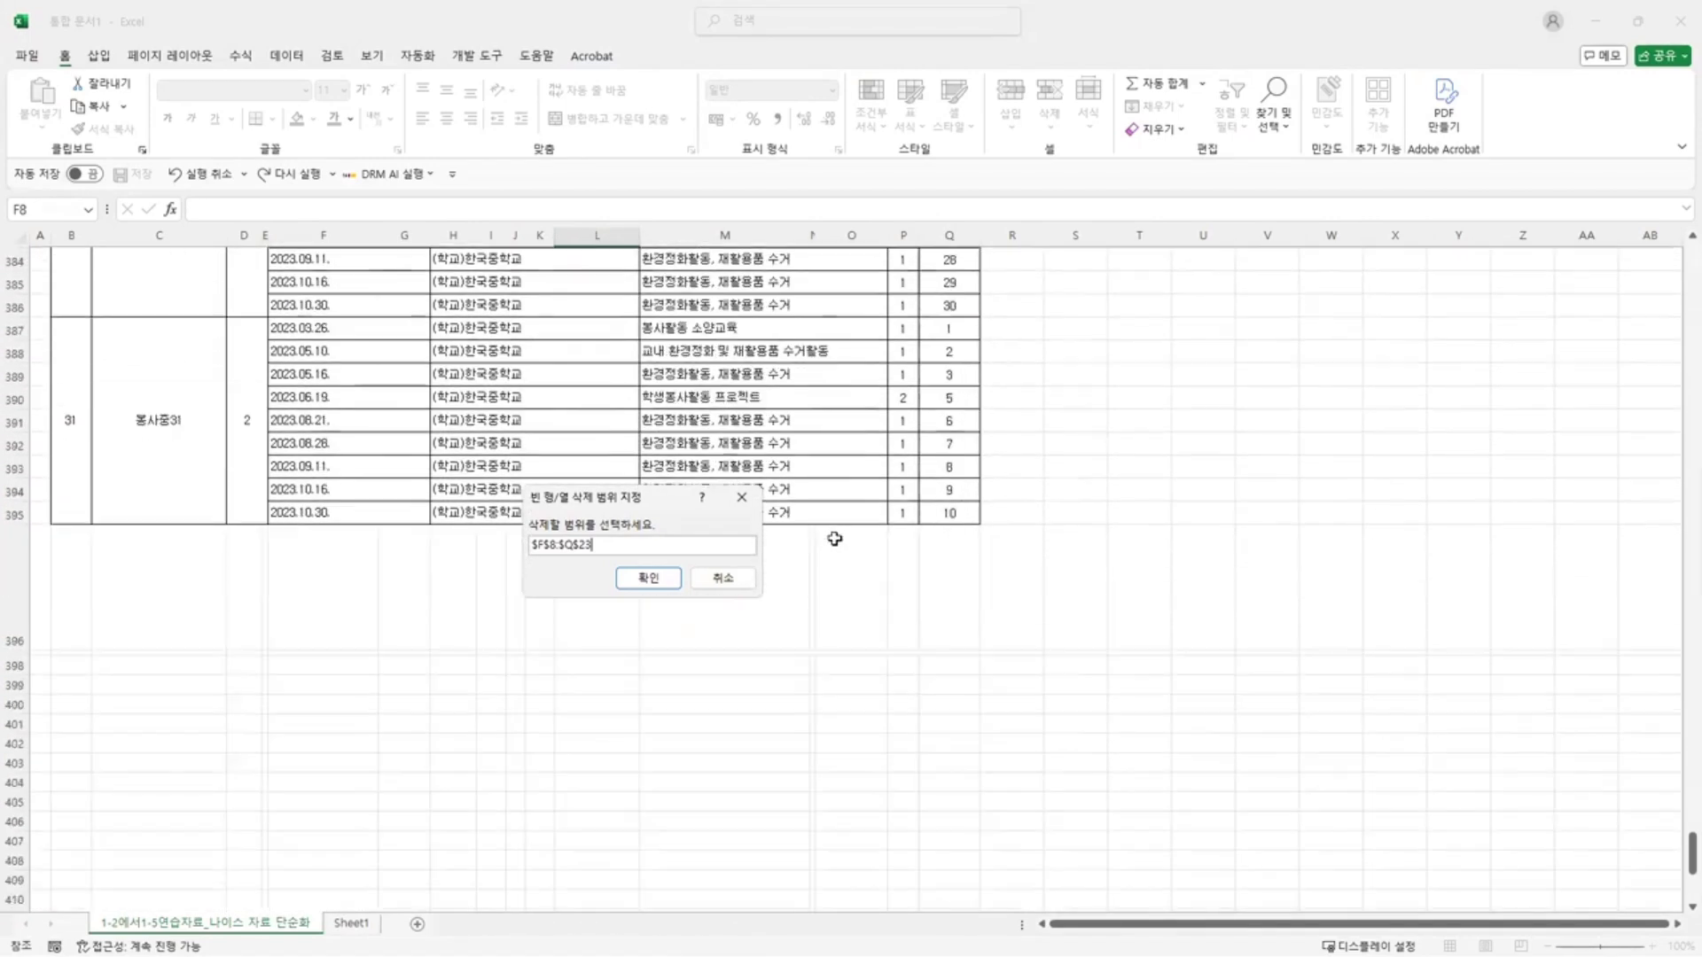
pyautogui.keyDown('shift'); pyautogui.click(949, 399); pyautogui.keyUp('shift')
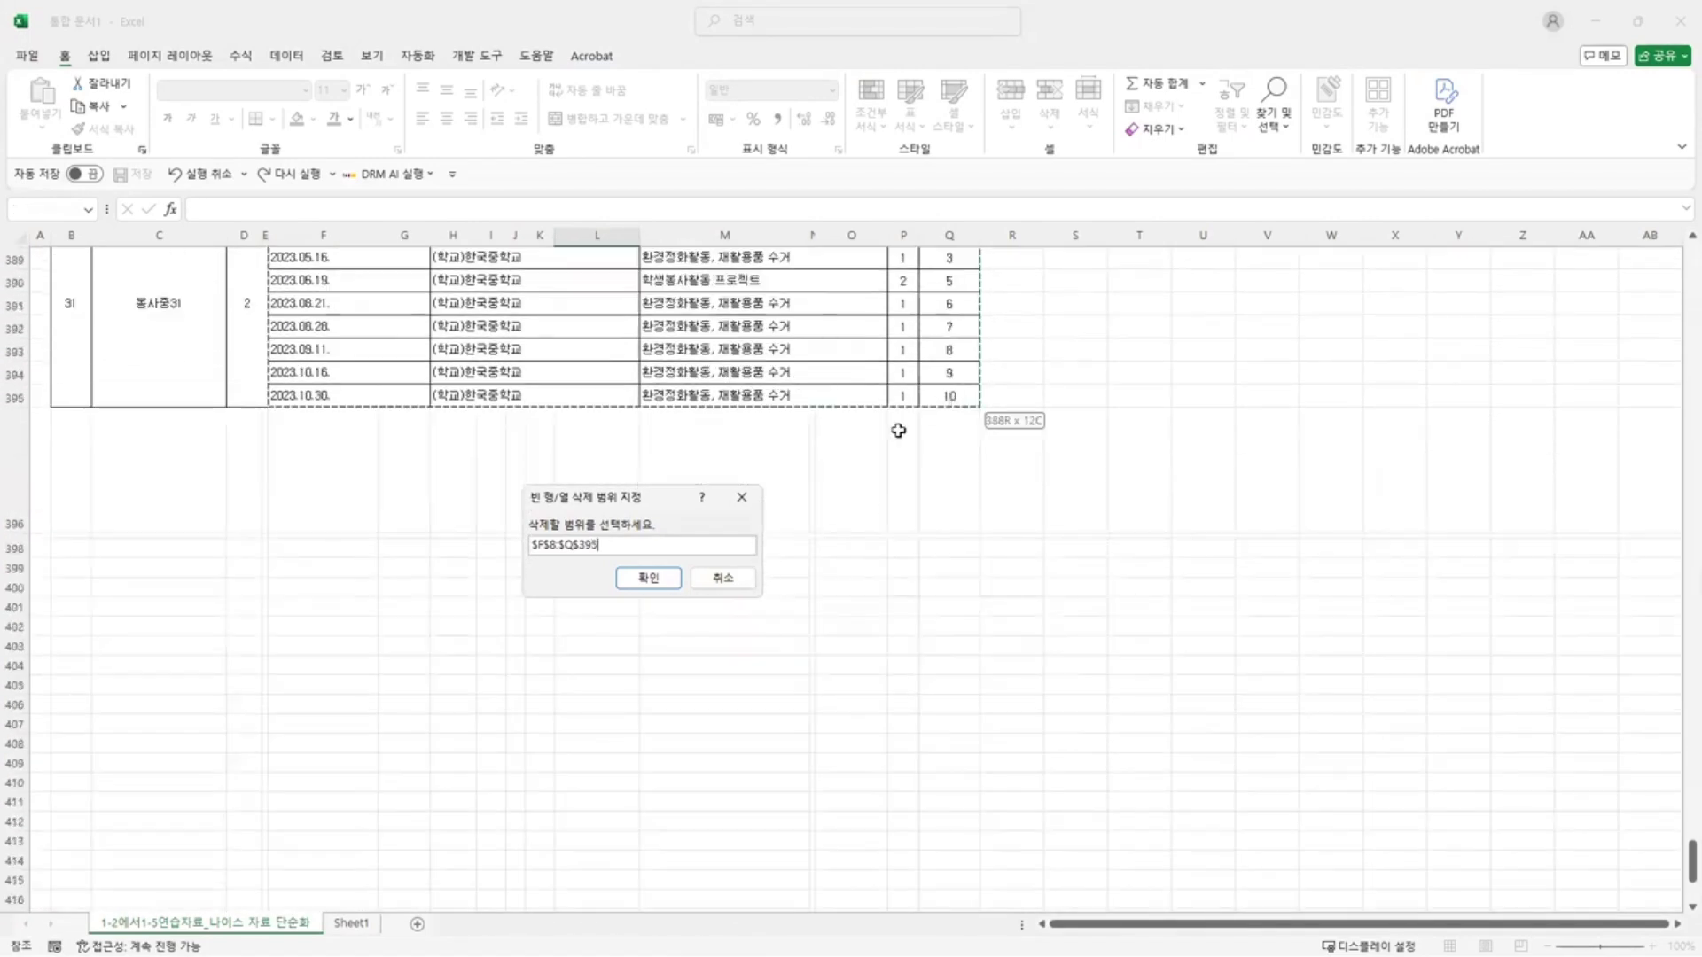
# - Accept the range, unmerge all merged cells in it, and delete both its empty rows and columns with option 3
pyautogui.scroll(3, 737, 599)
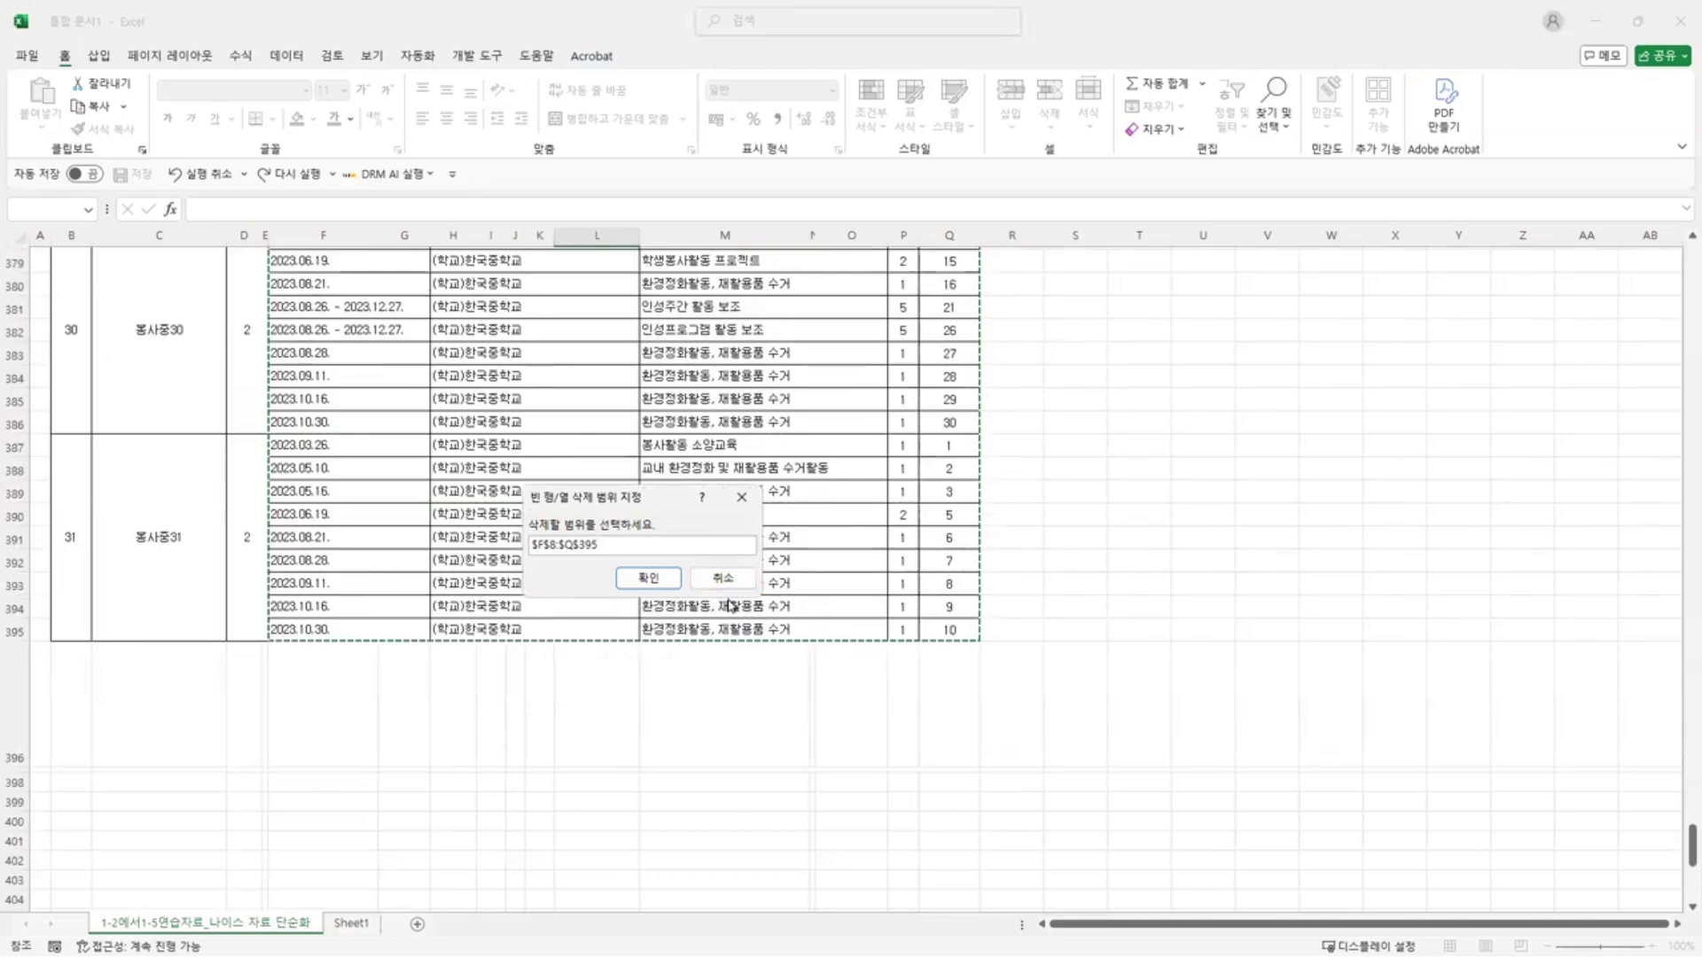
pyautogui.scroll(20, 667, 588)
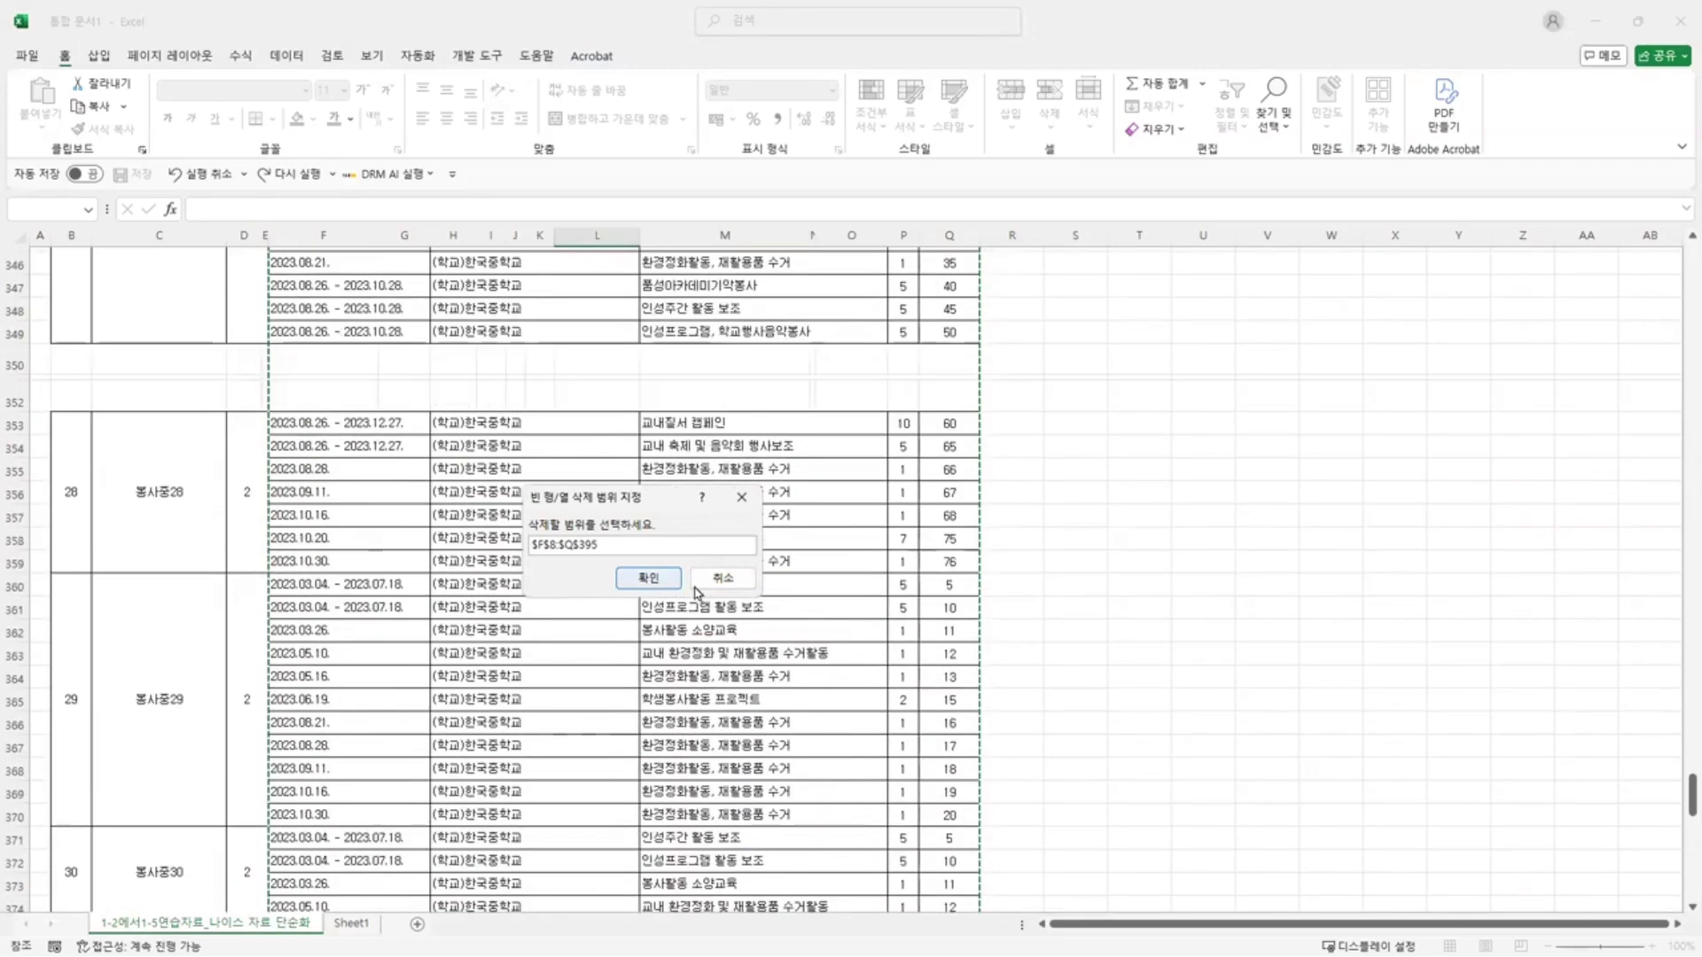
pyautogui.scroll(20, 709, 599)
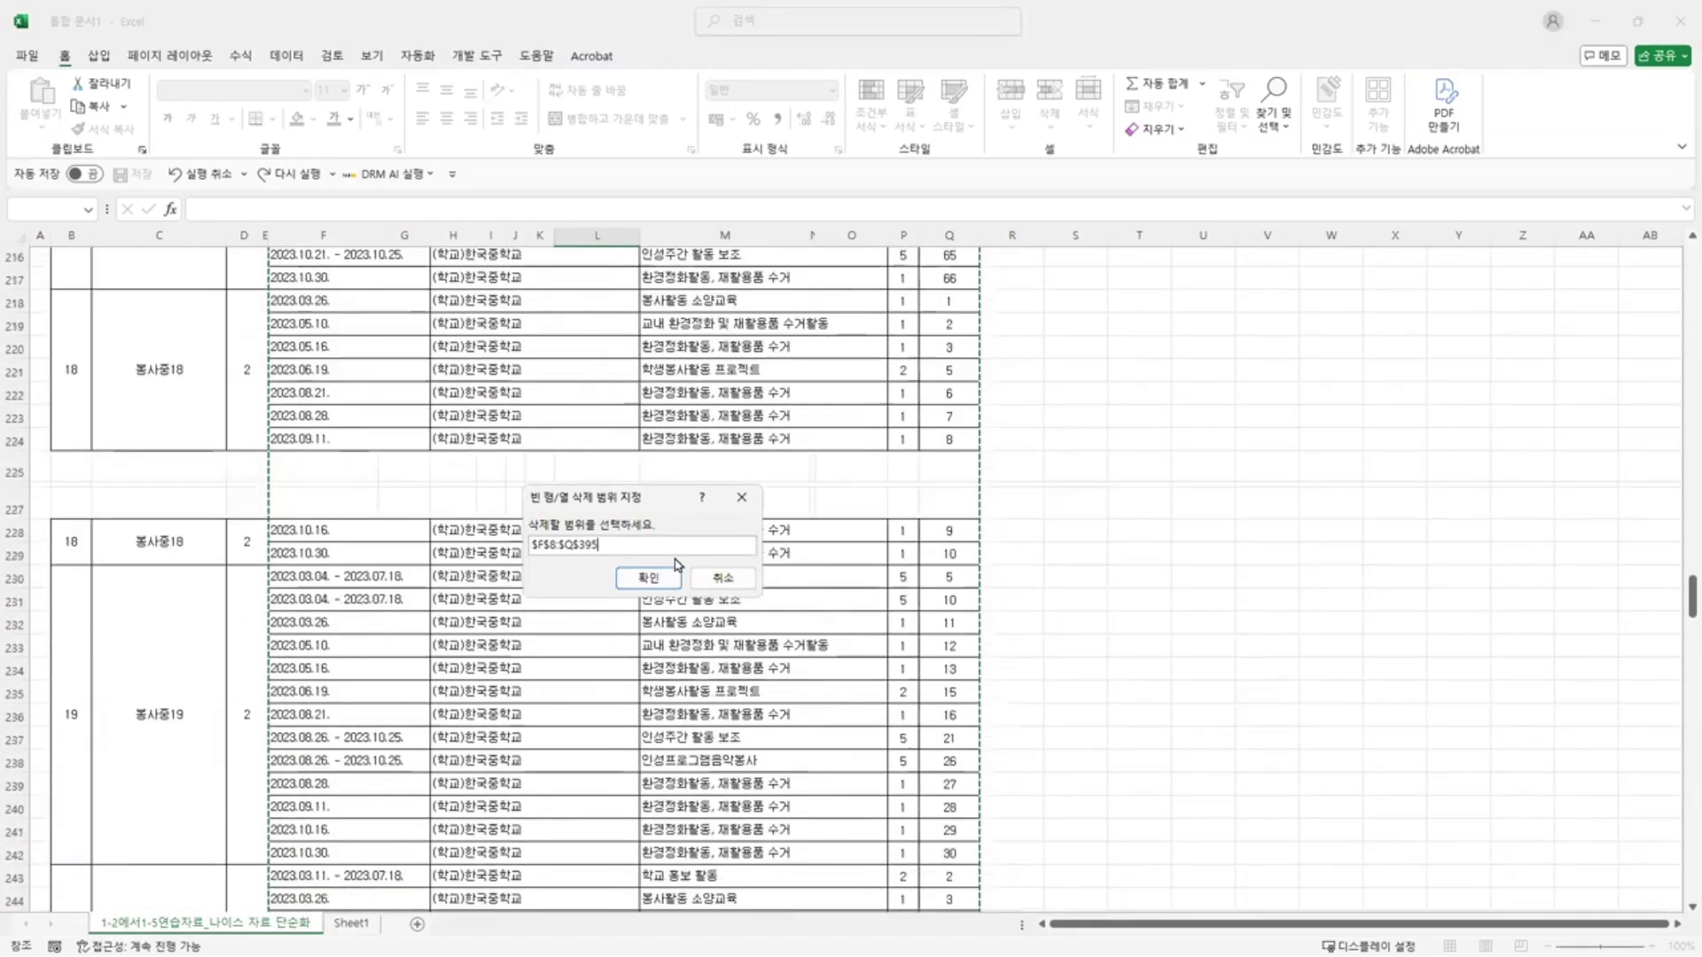
pyautogui.scroll(20, 620, 545)
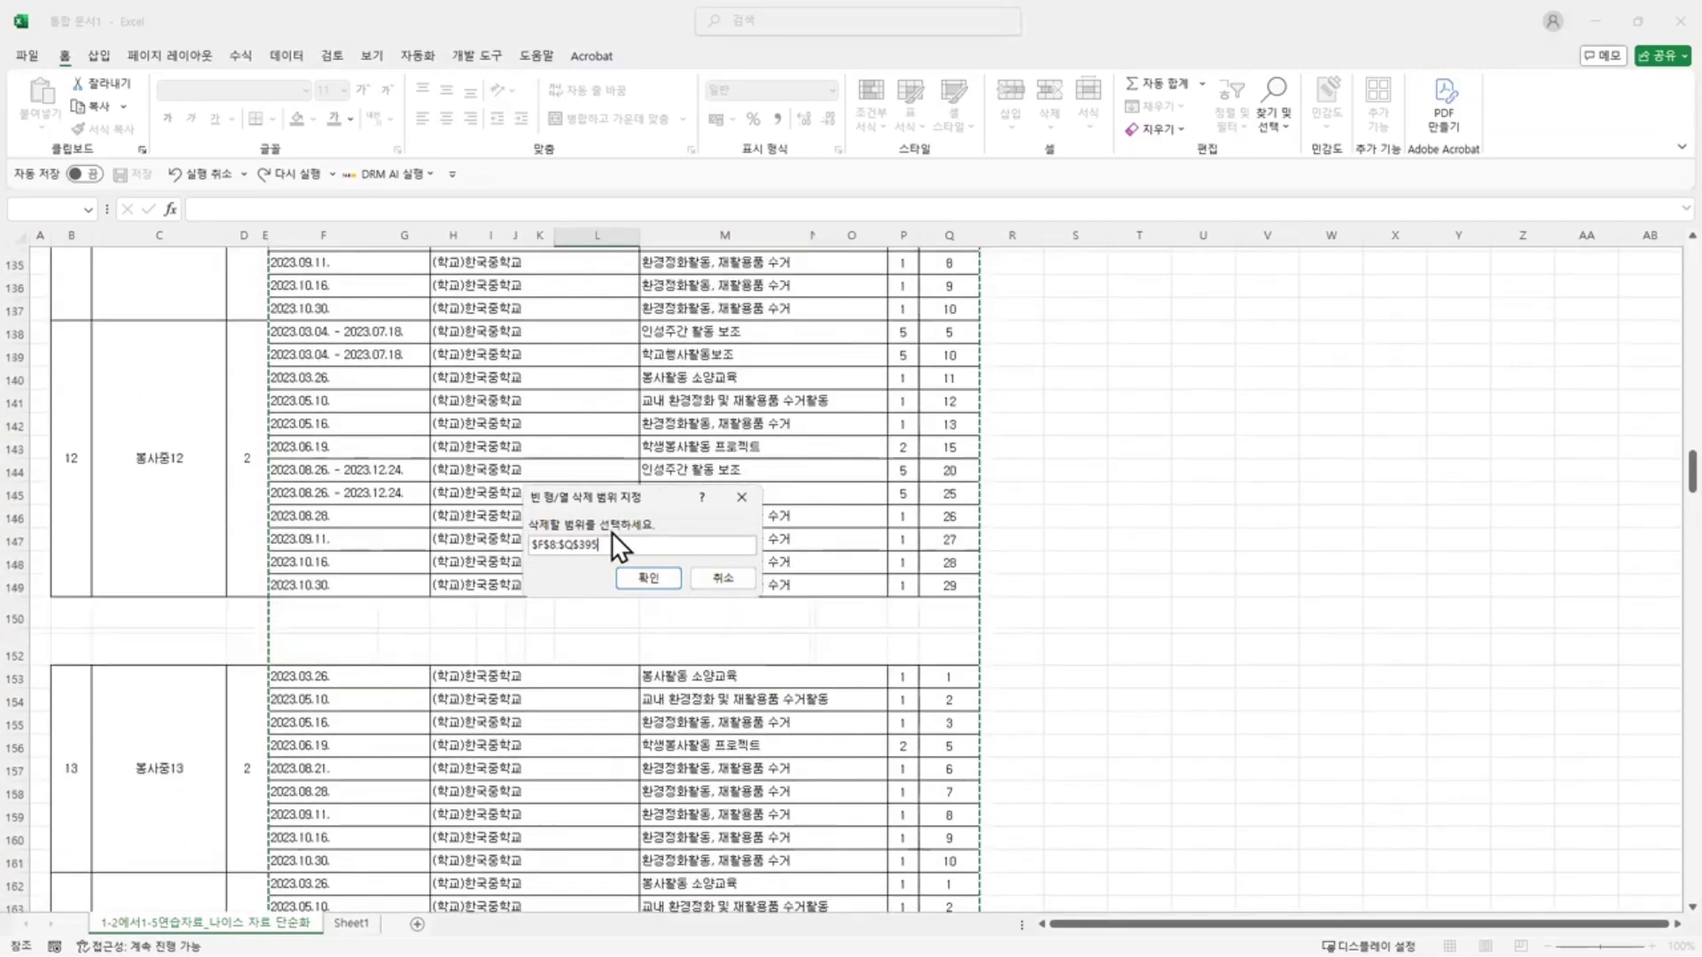
pyautogui.scroll(20, 584, 534)
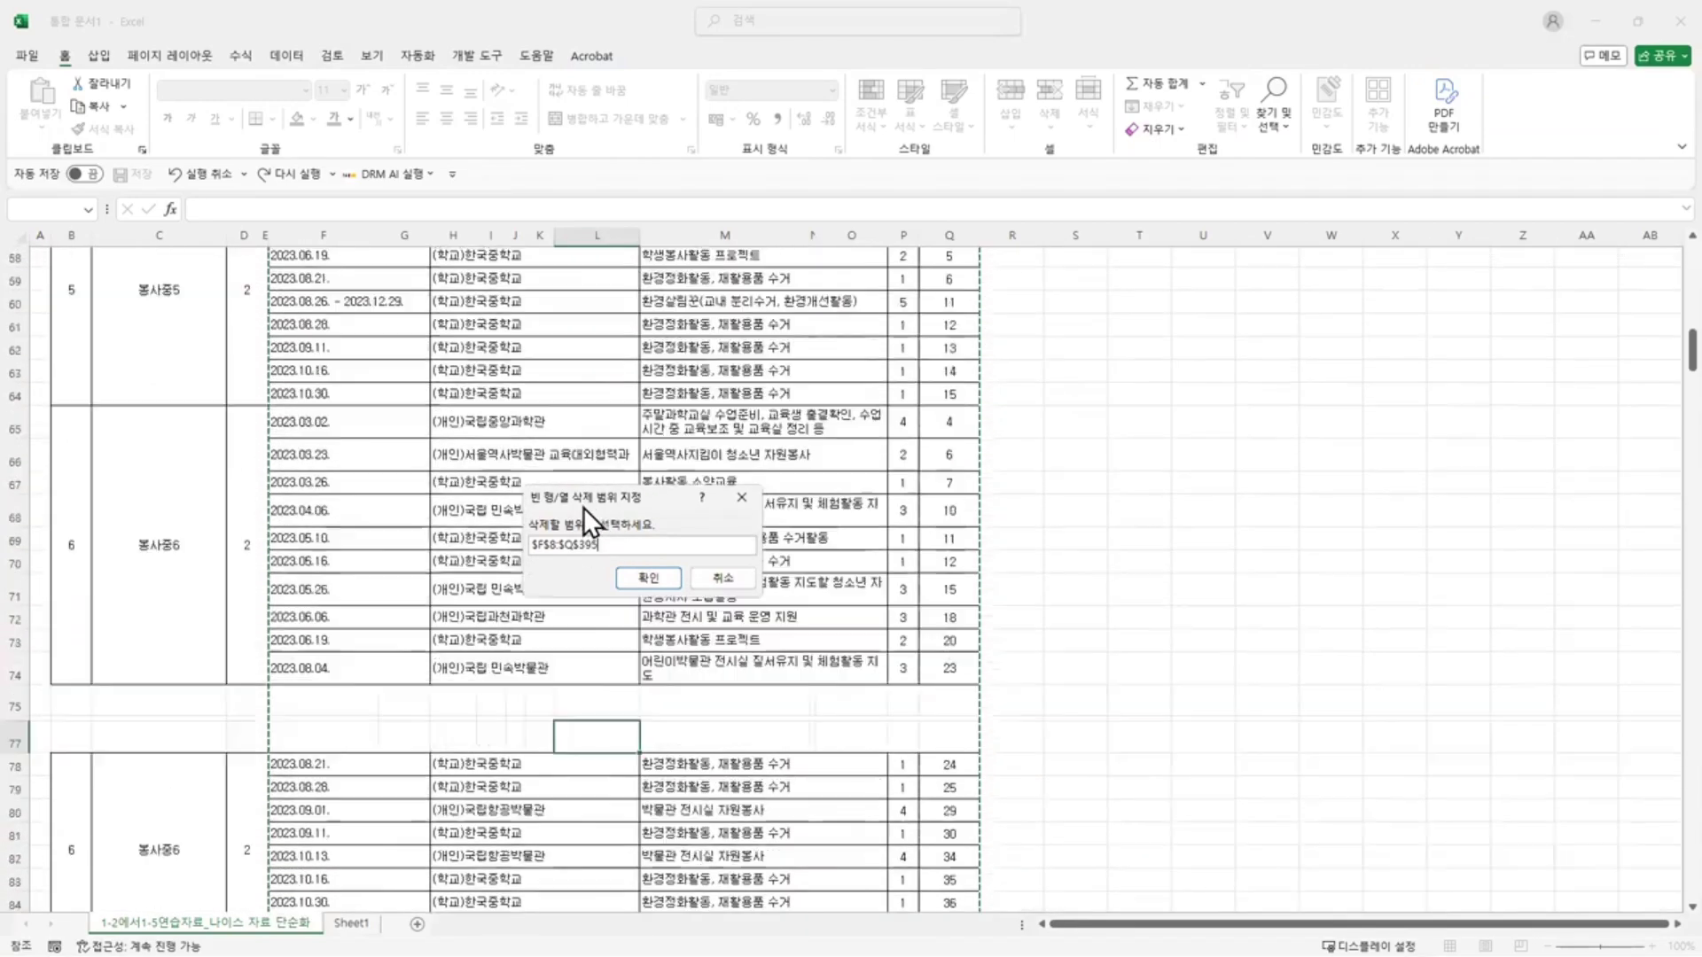
pyautogui.scroll(6, 583, 493)
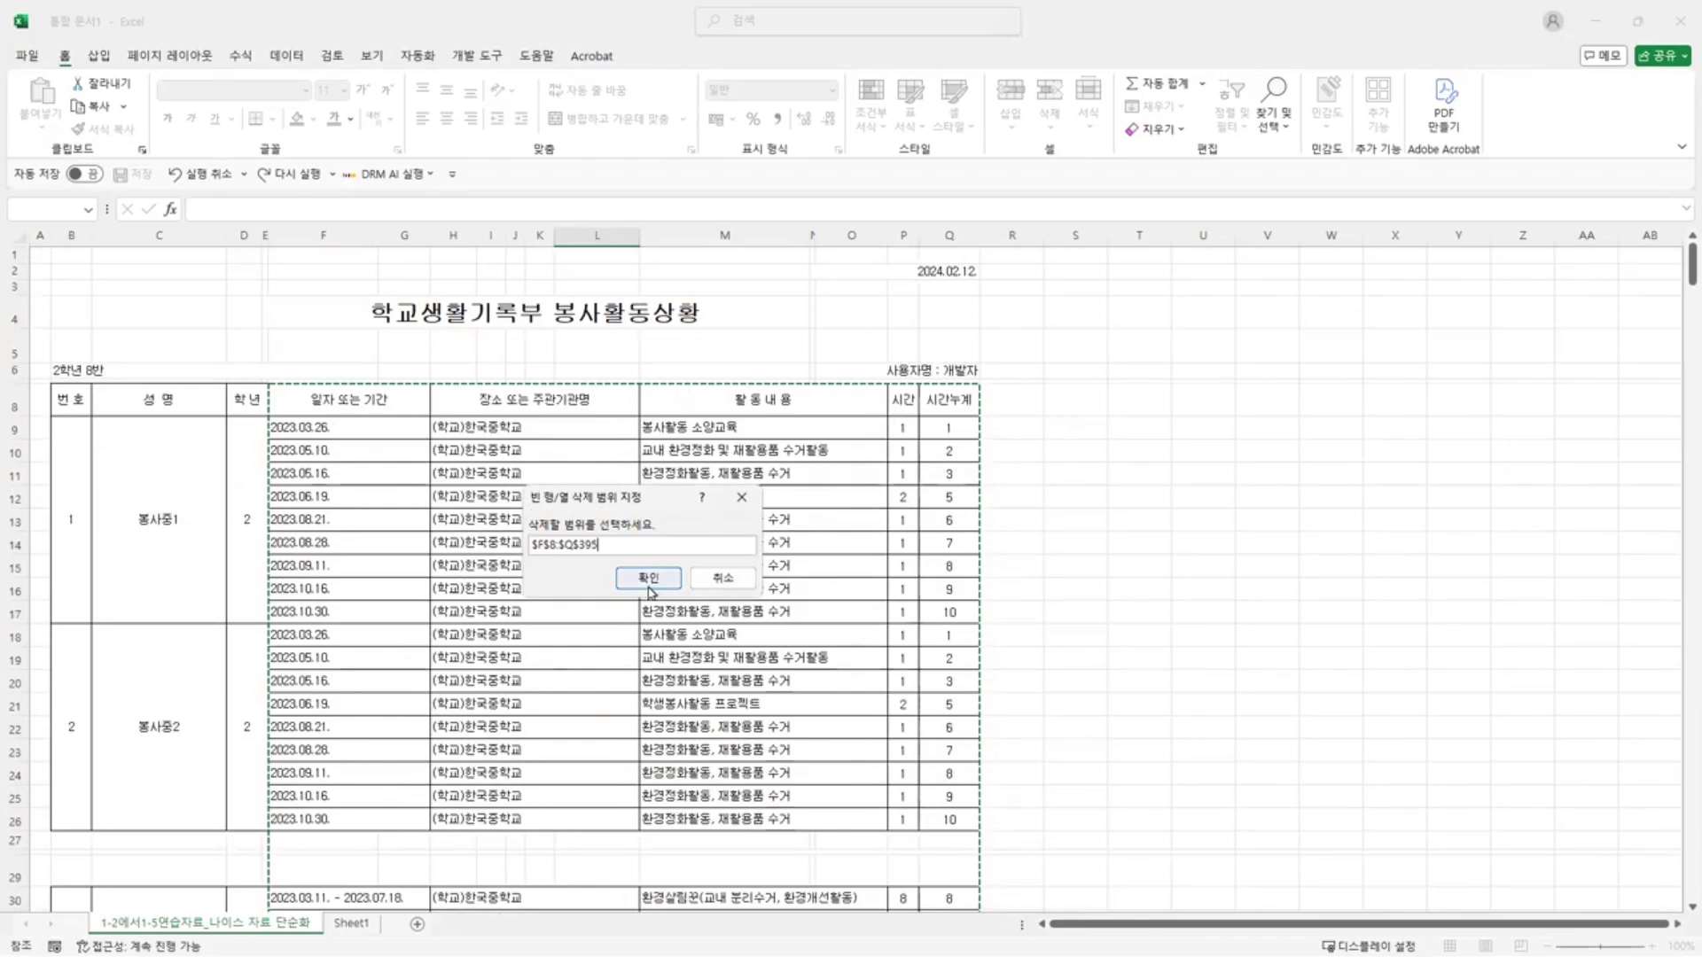
pyautogui.click(646, 580)
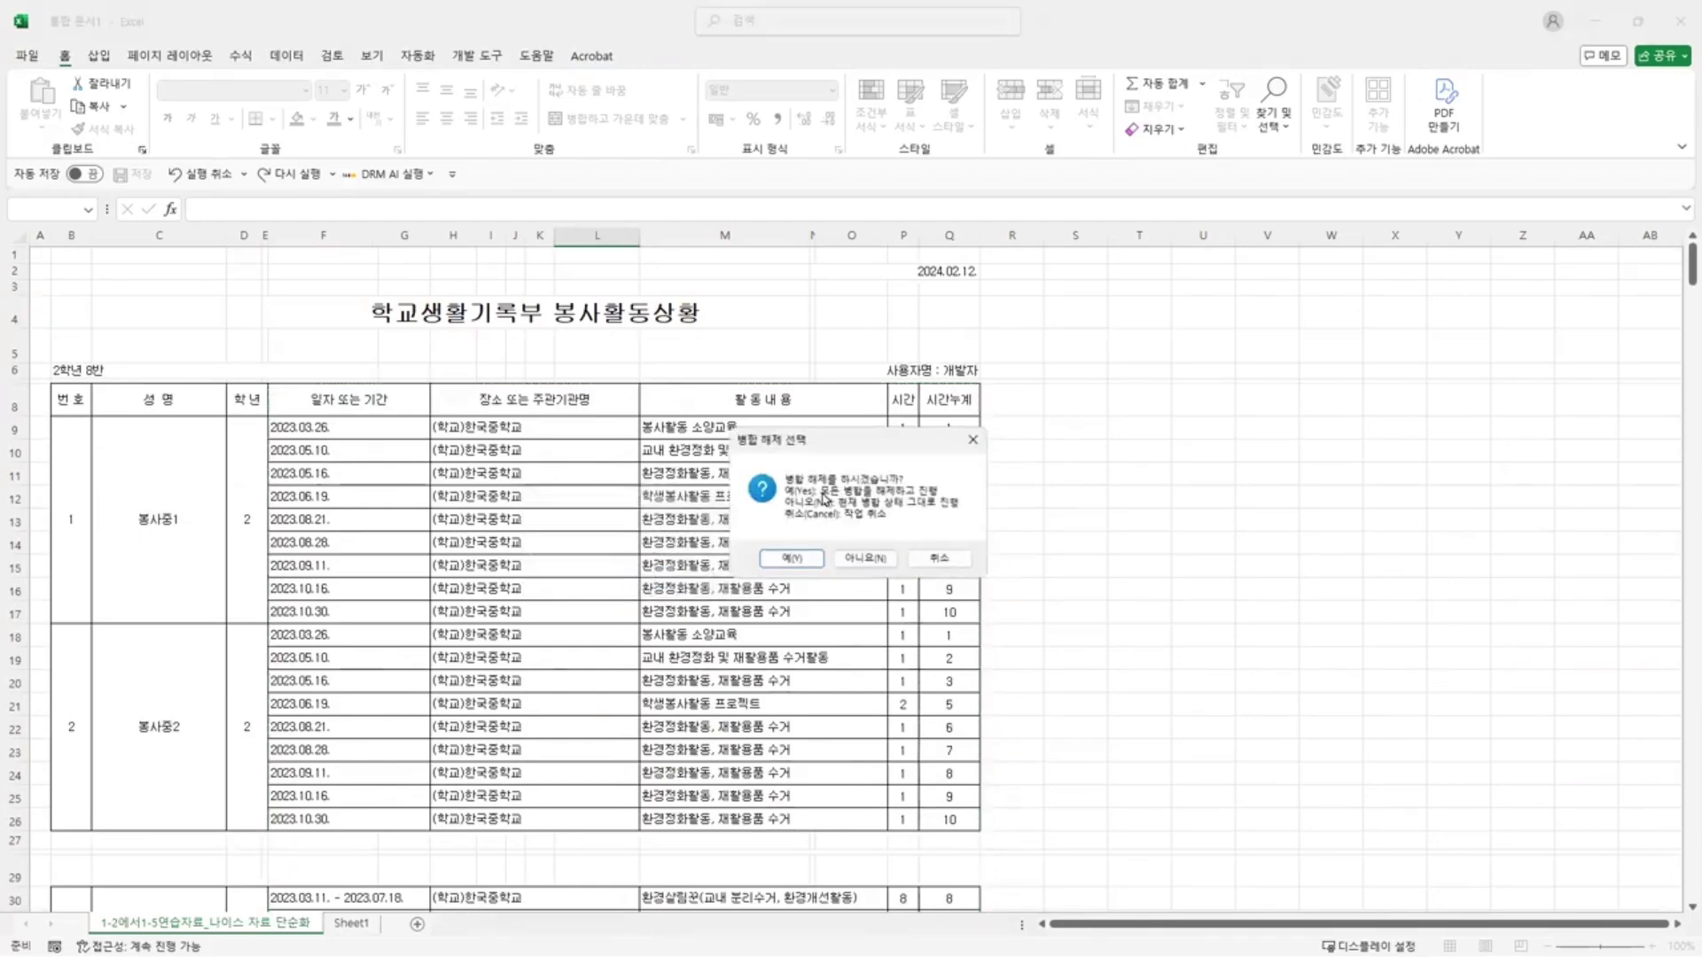
pyautogui.click(795, 558)
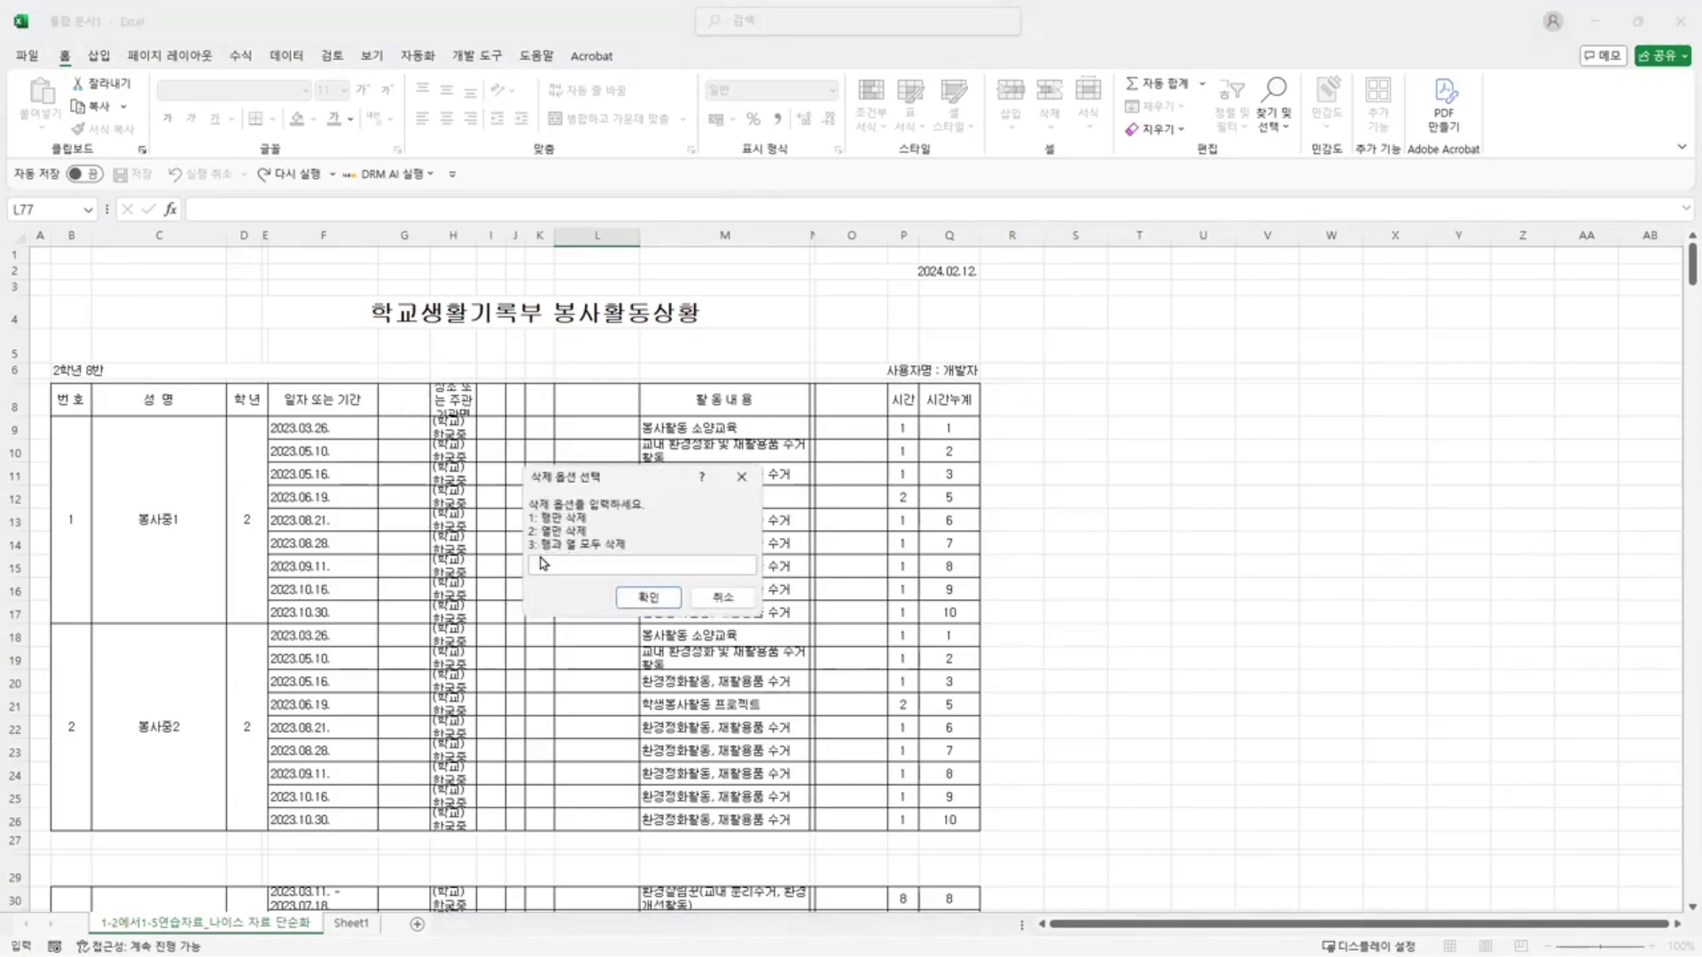
pyautogui.write('3')
pyautogui.click(648, 600)
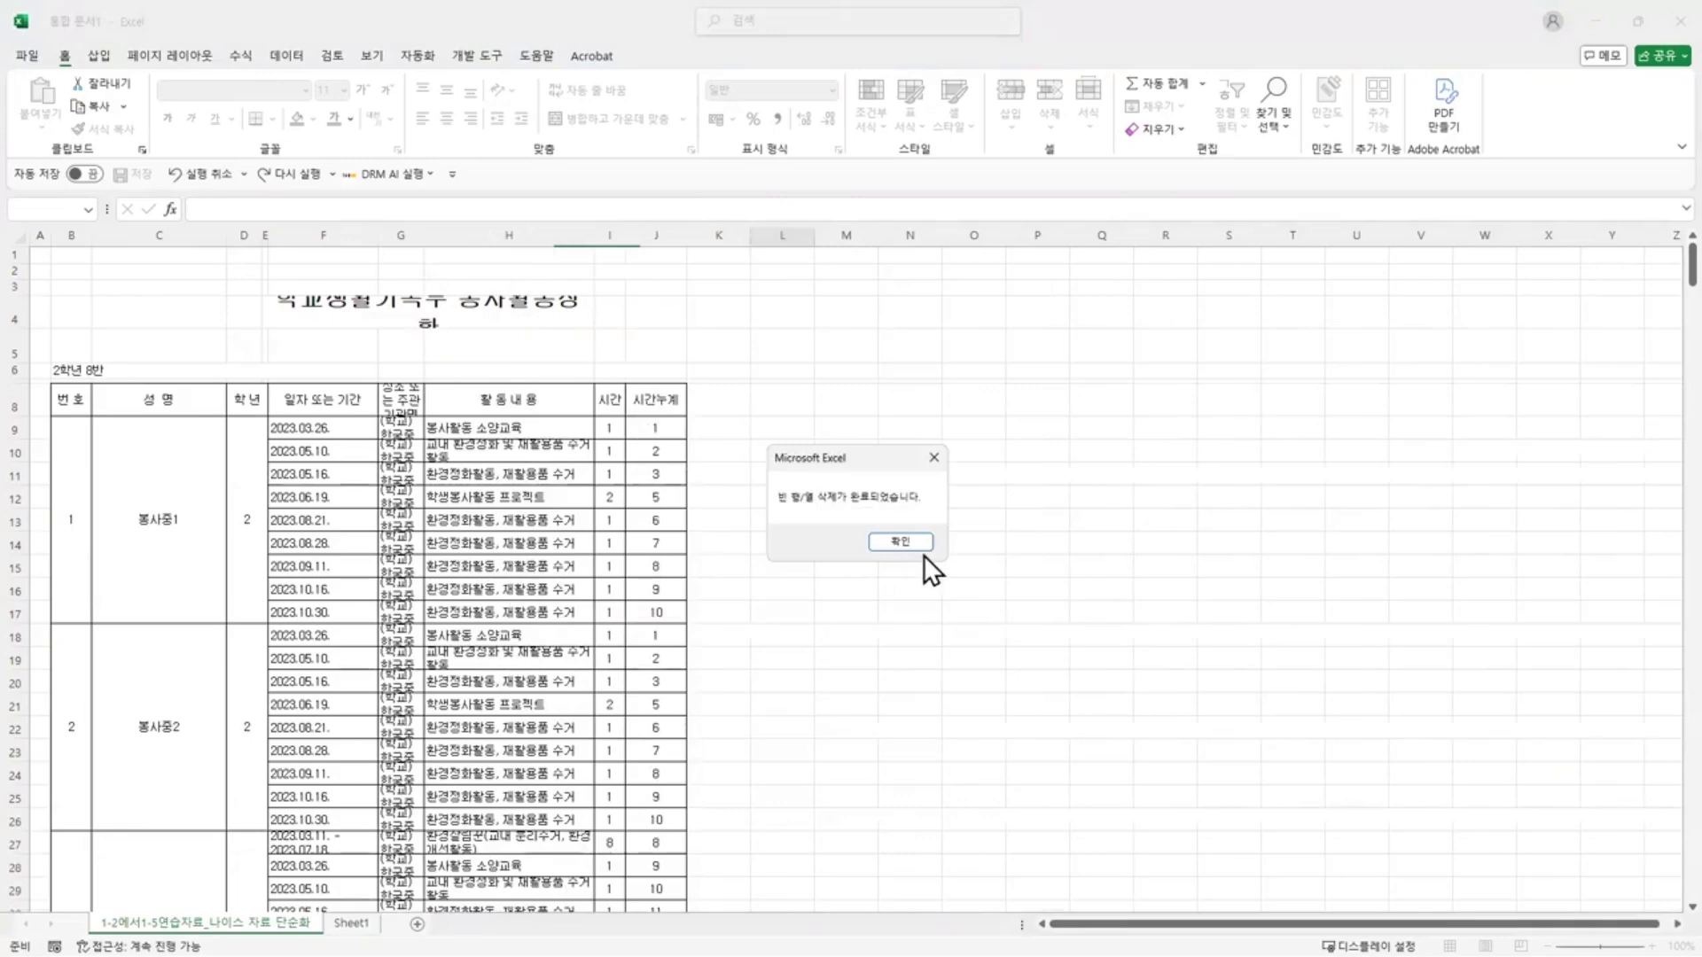
pyautogui.click(899, 540)
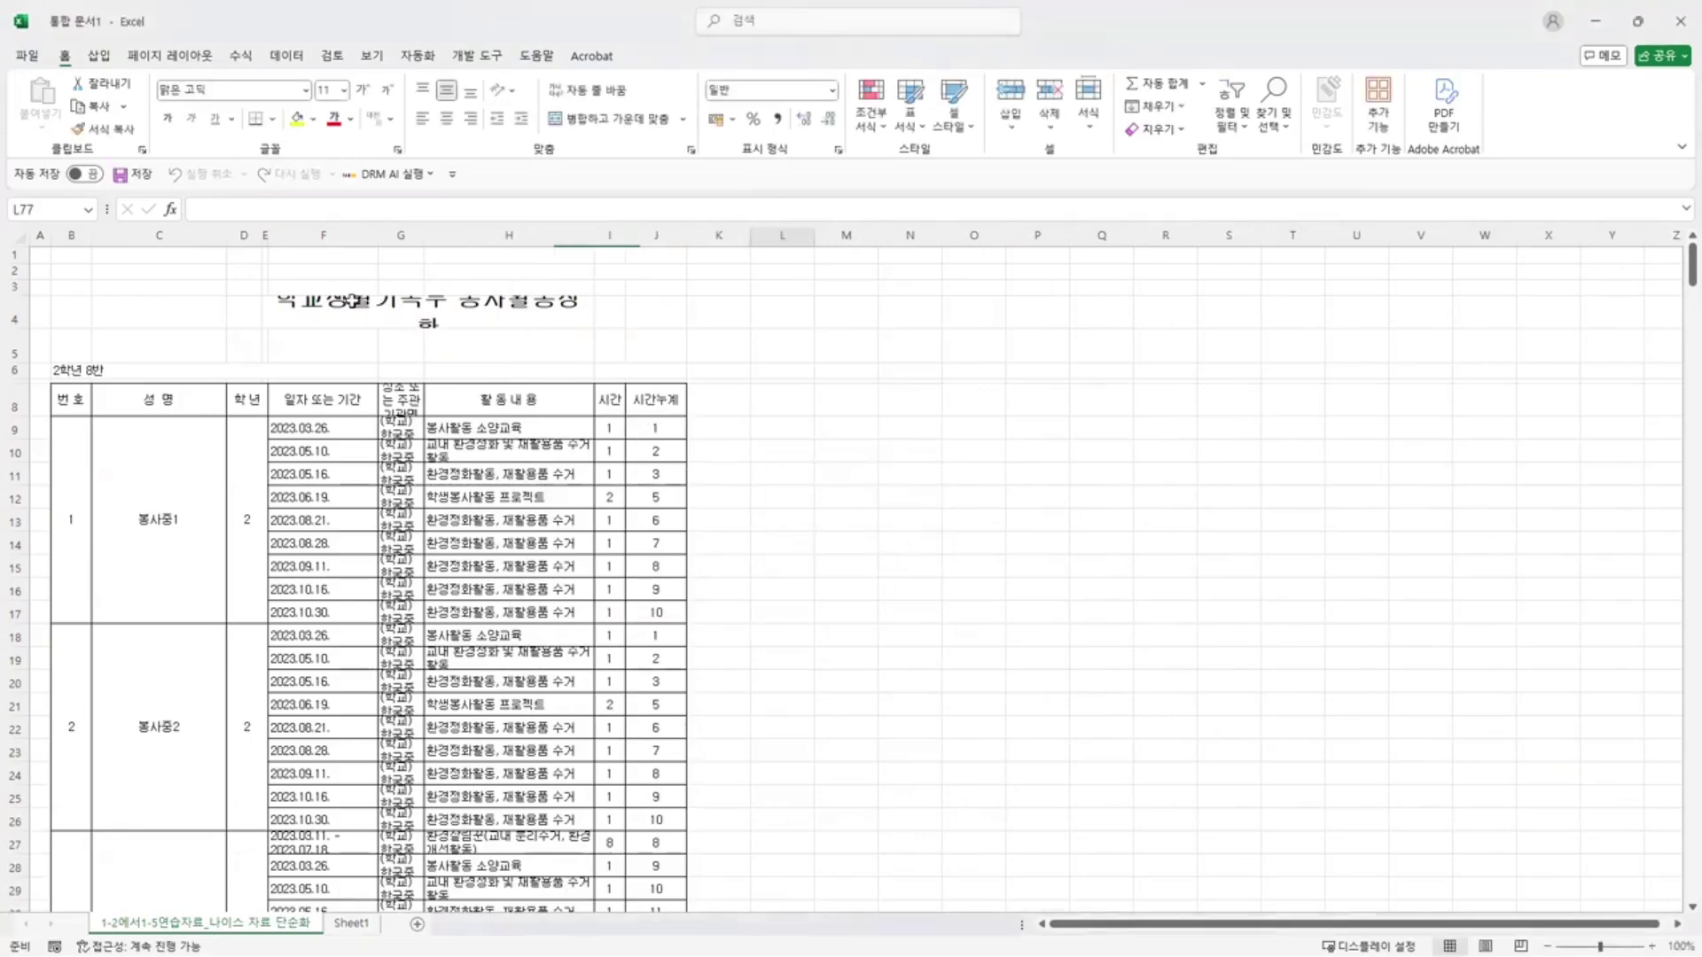
# - Autofit the widths of columns F, G and H to their contents
pyautogui.doubleClick(376, 230)
pyautogui.click(459, 234)
pyautogui.doubleClick(467, 234)
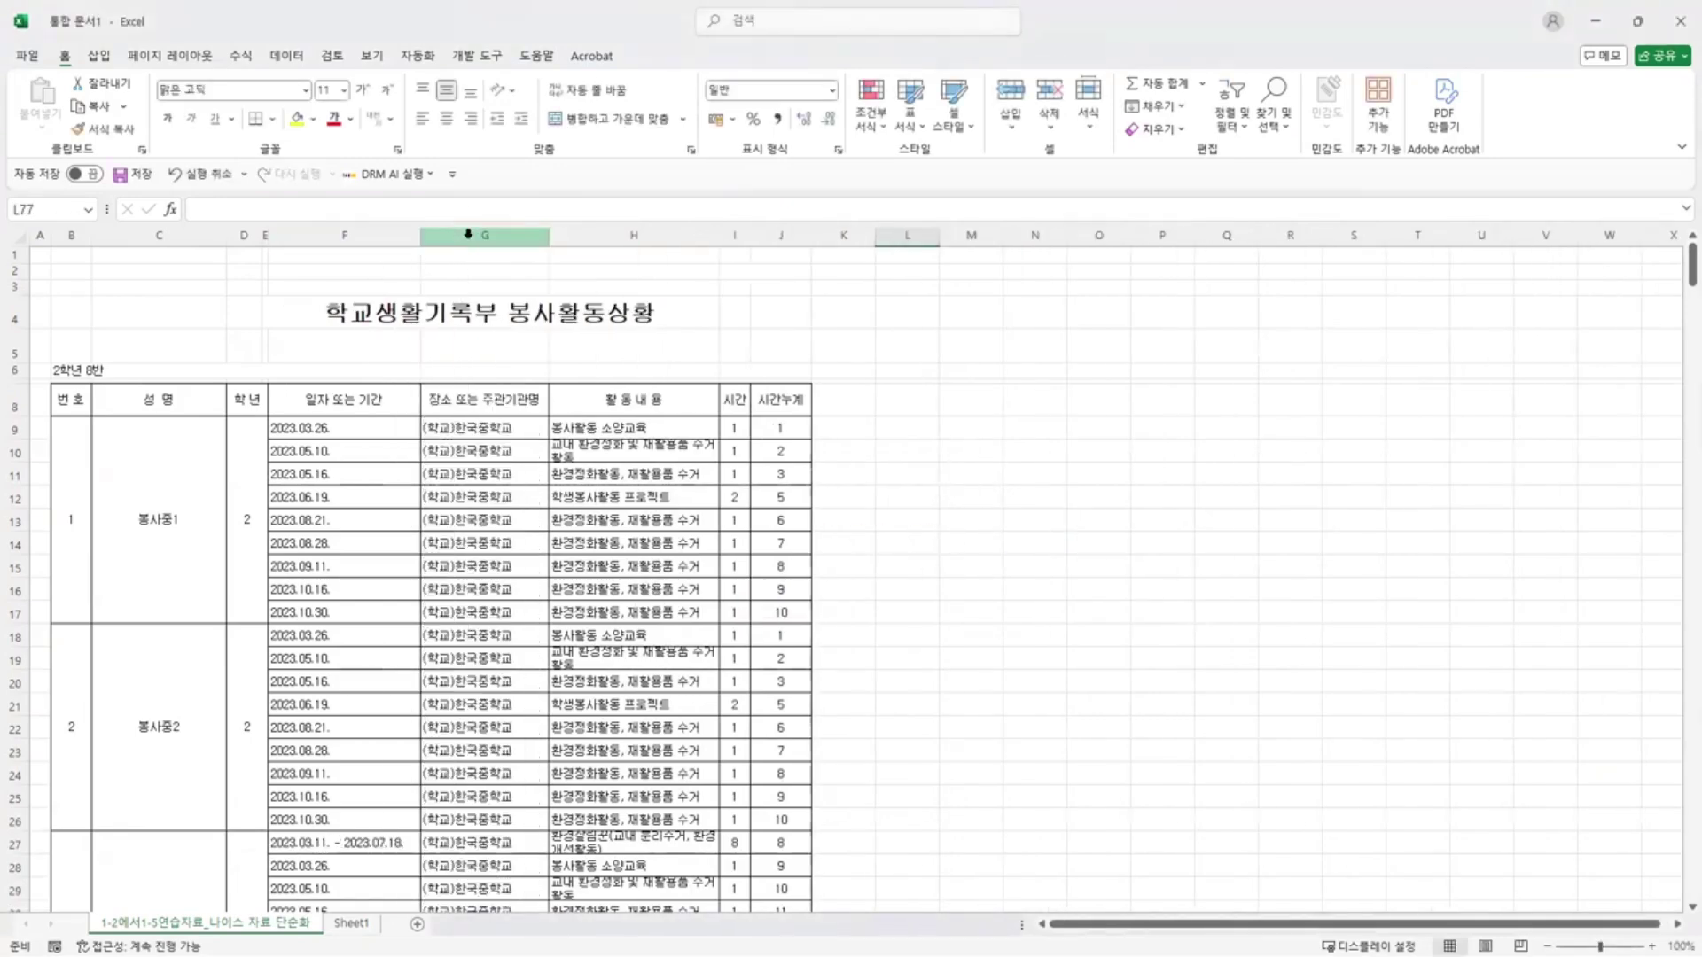
pyautogui.doubleClick(720, 234)
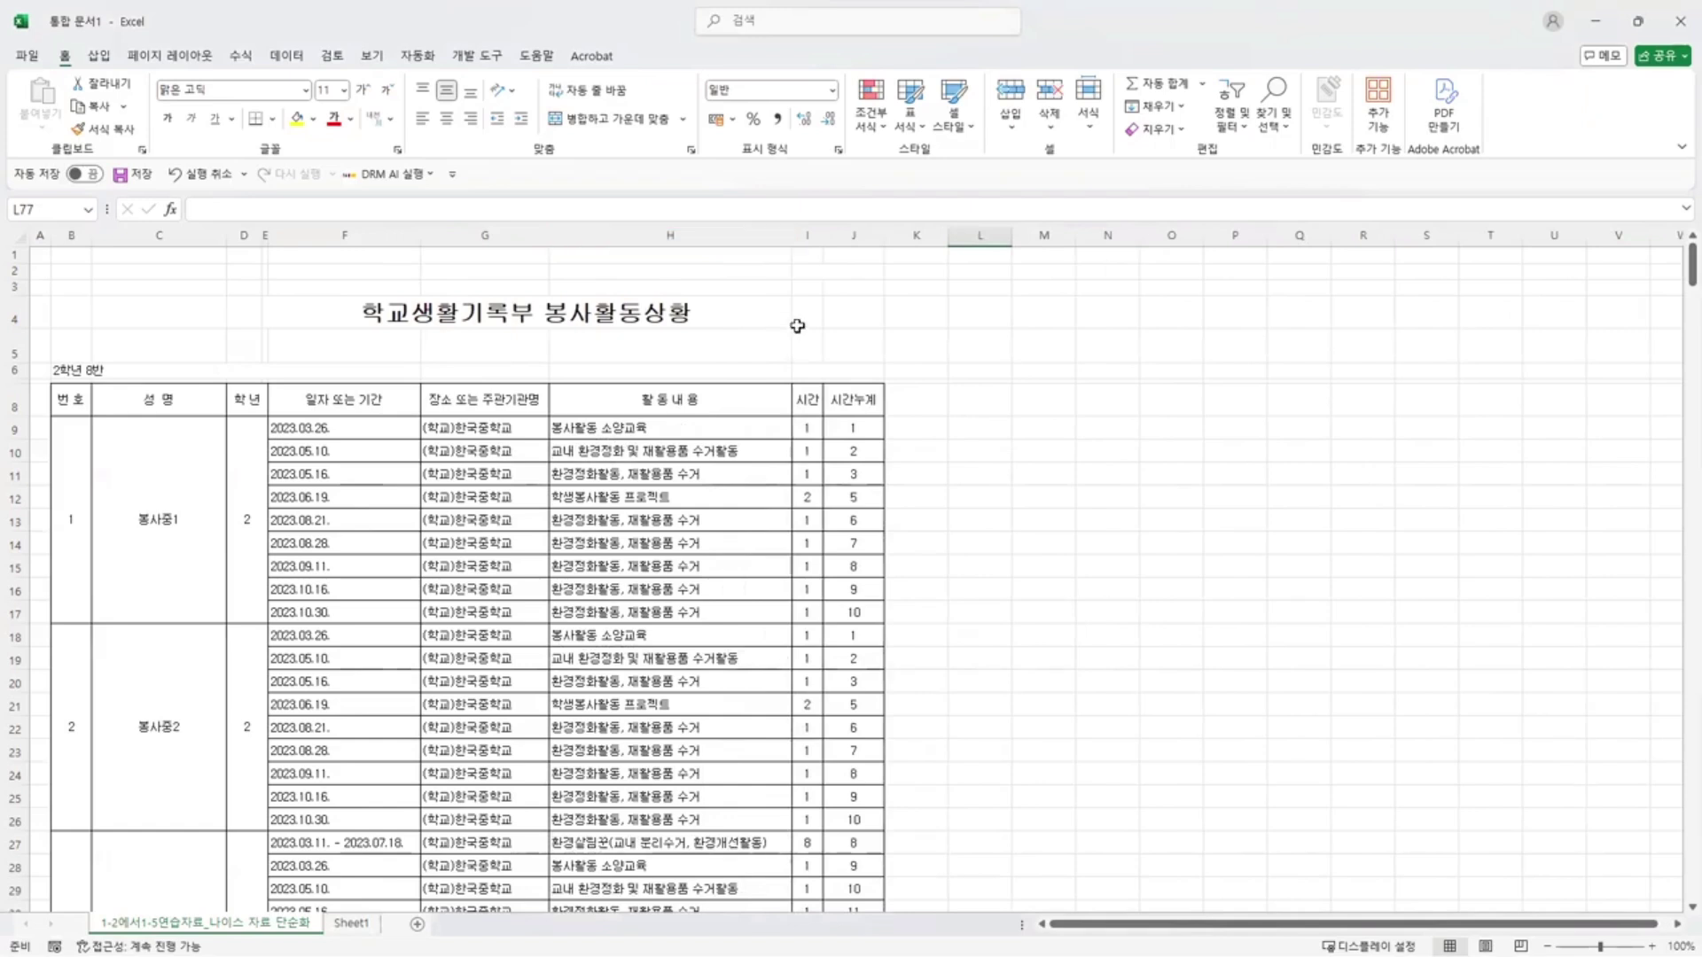
# - Delete the narrow empty column E between the 학년 and 일자 또는 기간 columns
pyautogui.click(265, 234)
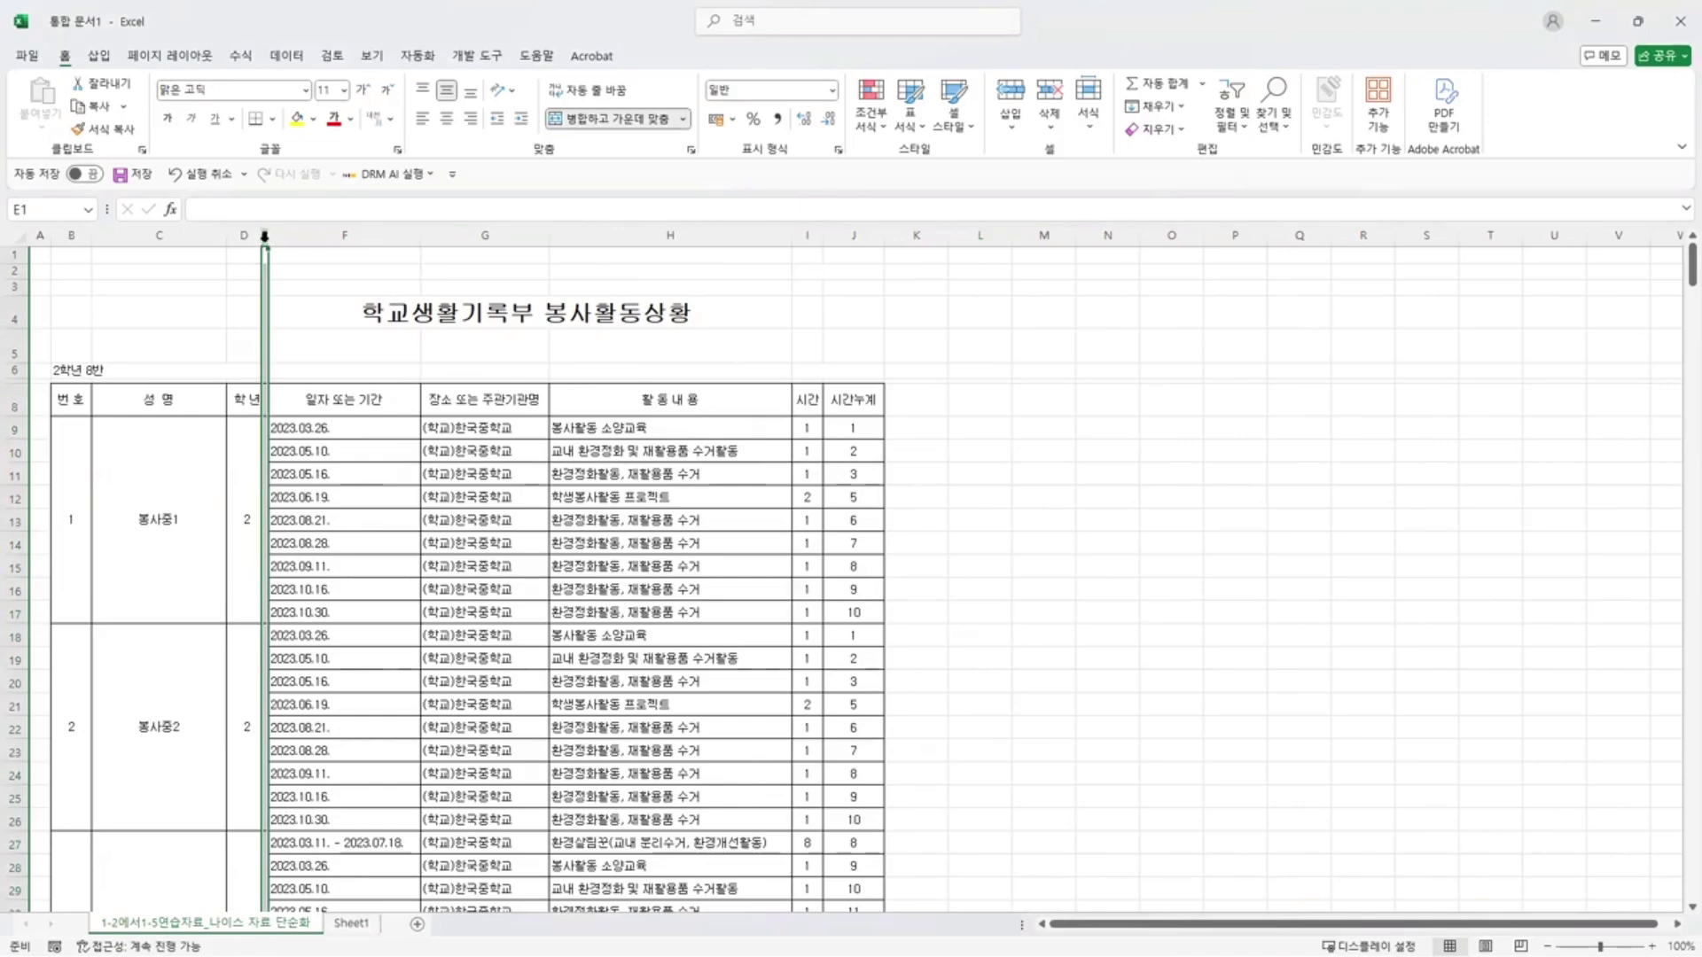
pyautogui.rightClick(264, 235)
pyautogui.click(324, 443)
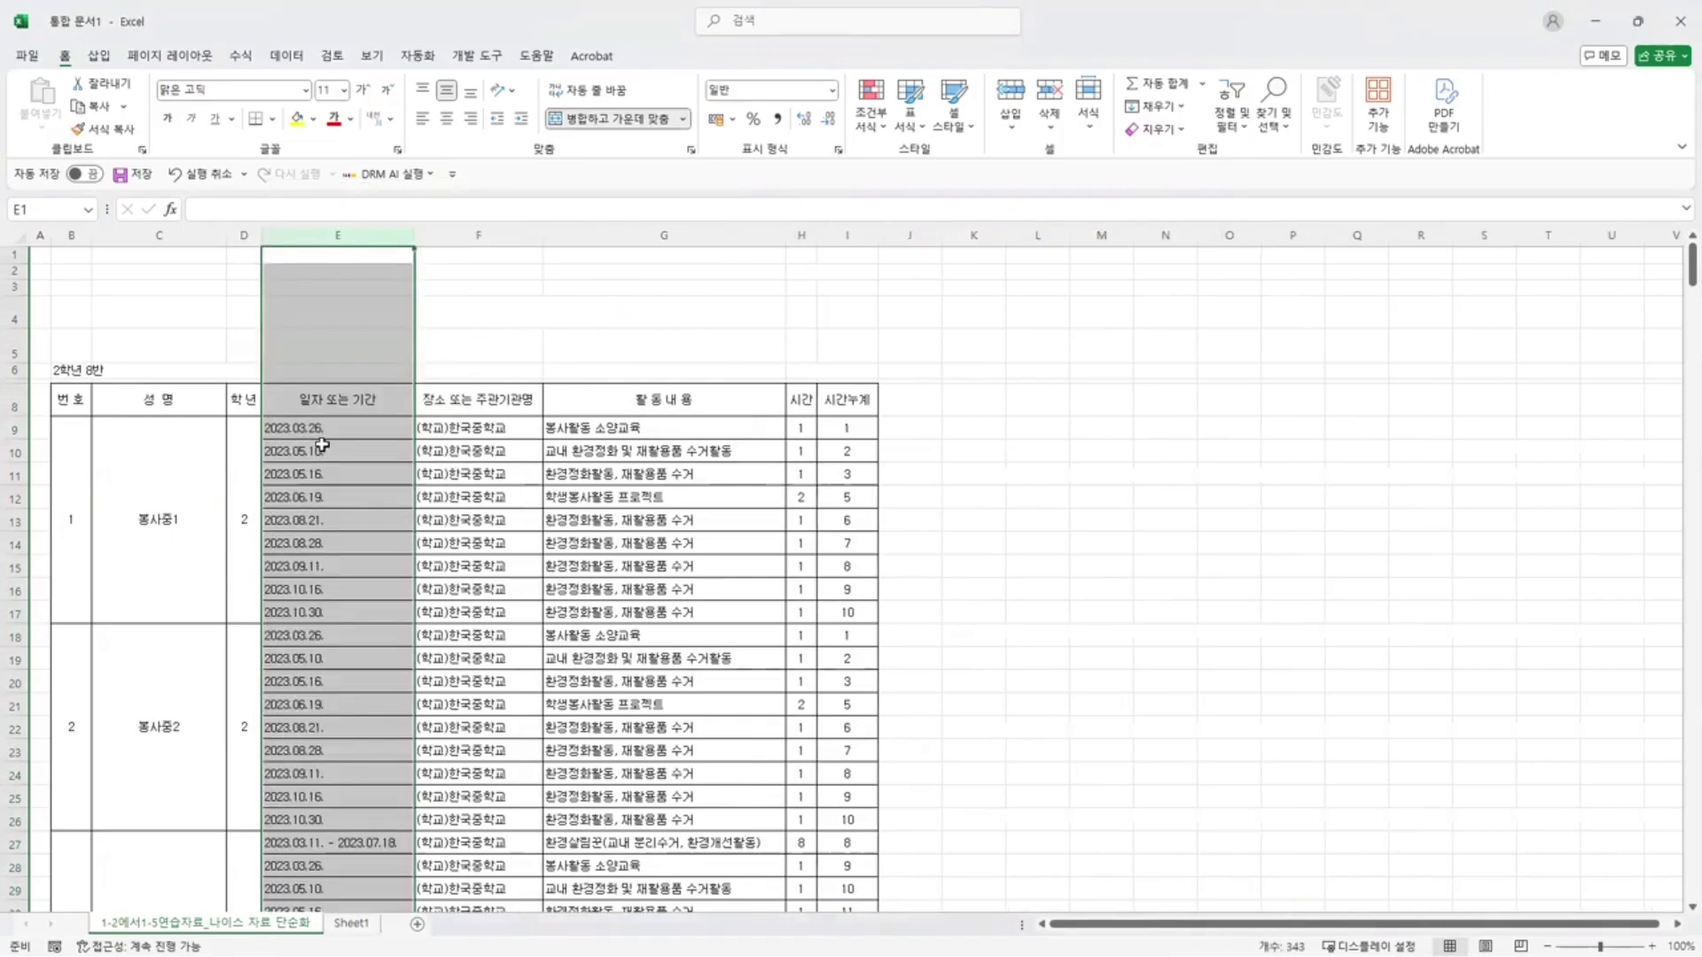
# - Start the DRM AI general function 병합 해제 후 자동 채우기 with the first student's merged cells $B$9:$D$17 as the range
pyautogui.moveTo(76, 471); pyautogui.dragTo(229, 613)
pyautogui.click(190, 549)
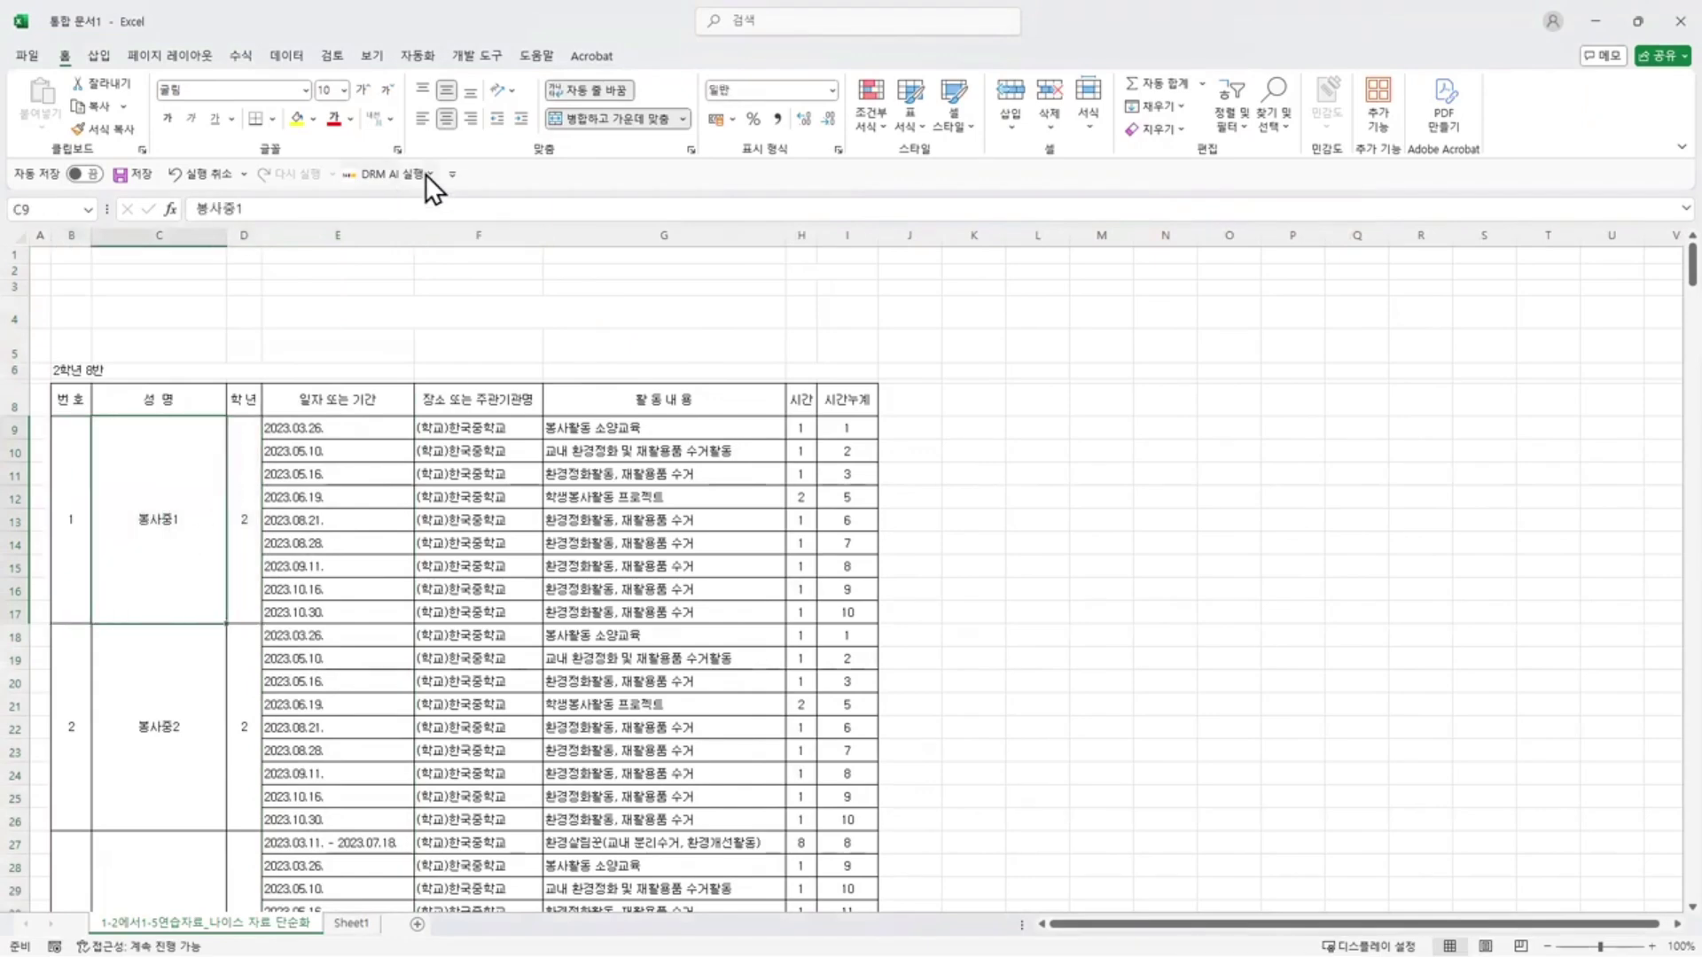
pyautogui.click(427, 174)
pyautogui.moveTo(438, 224)
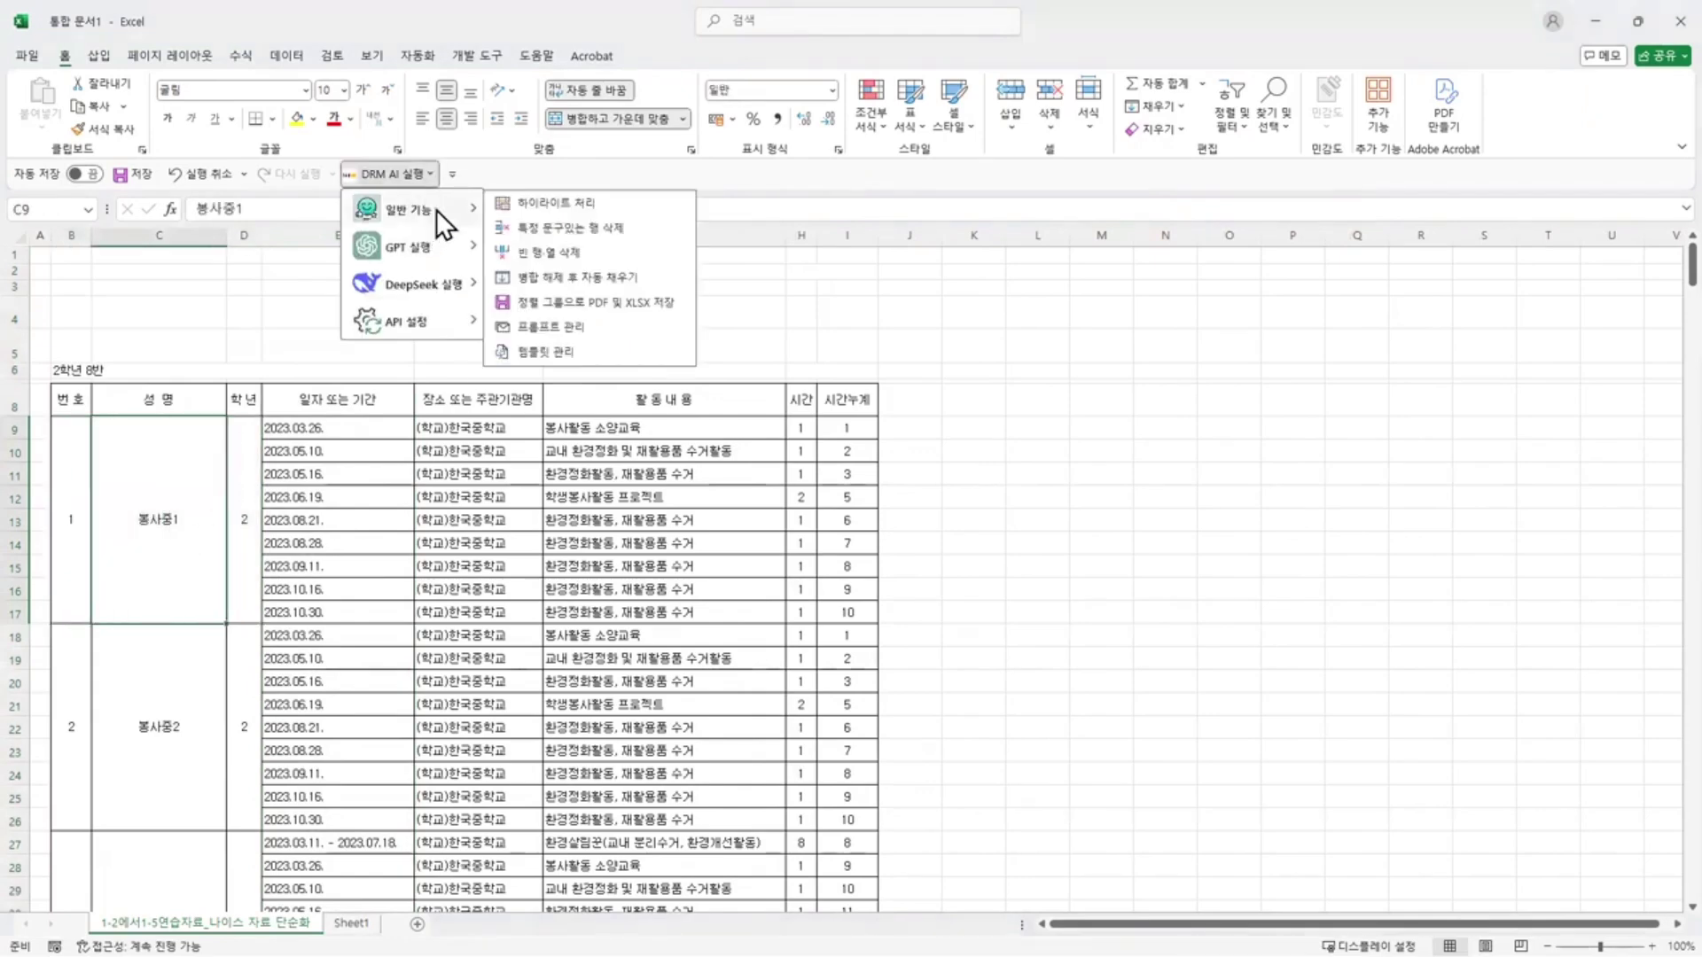
pyautogui.click(563, 280)
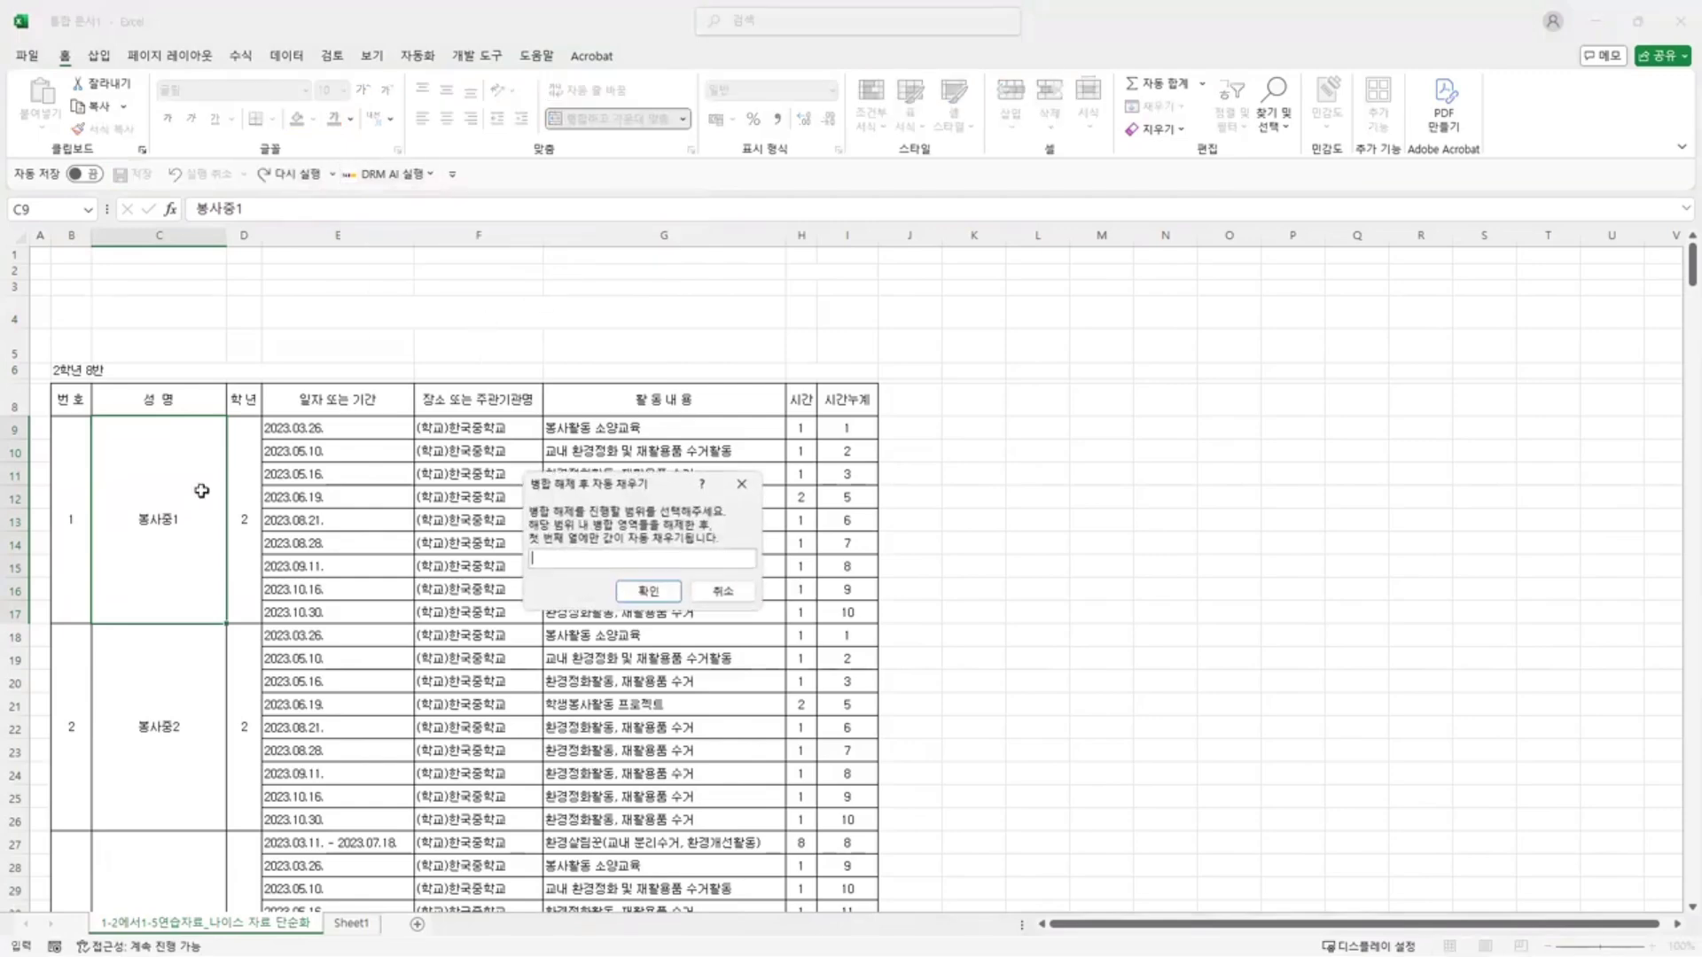
pyautogui.moveTo(76, 487); pyautogui.dragTo(232, 549)
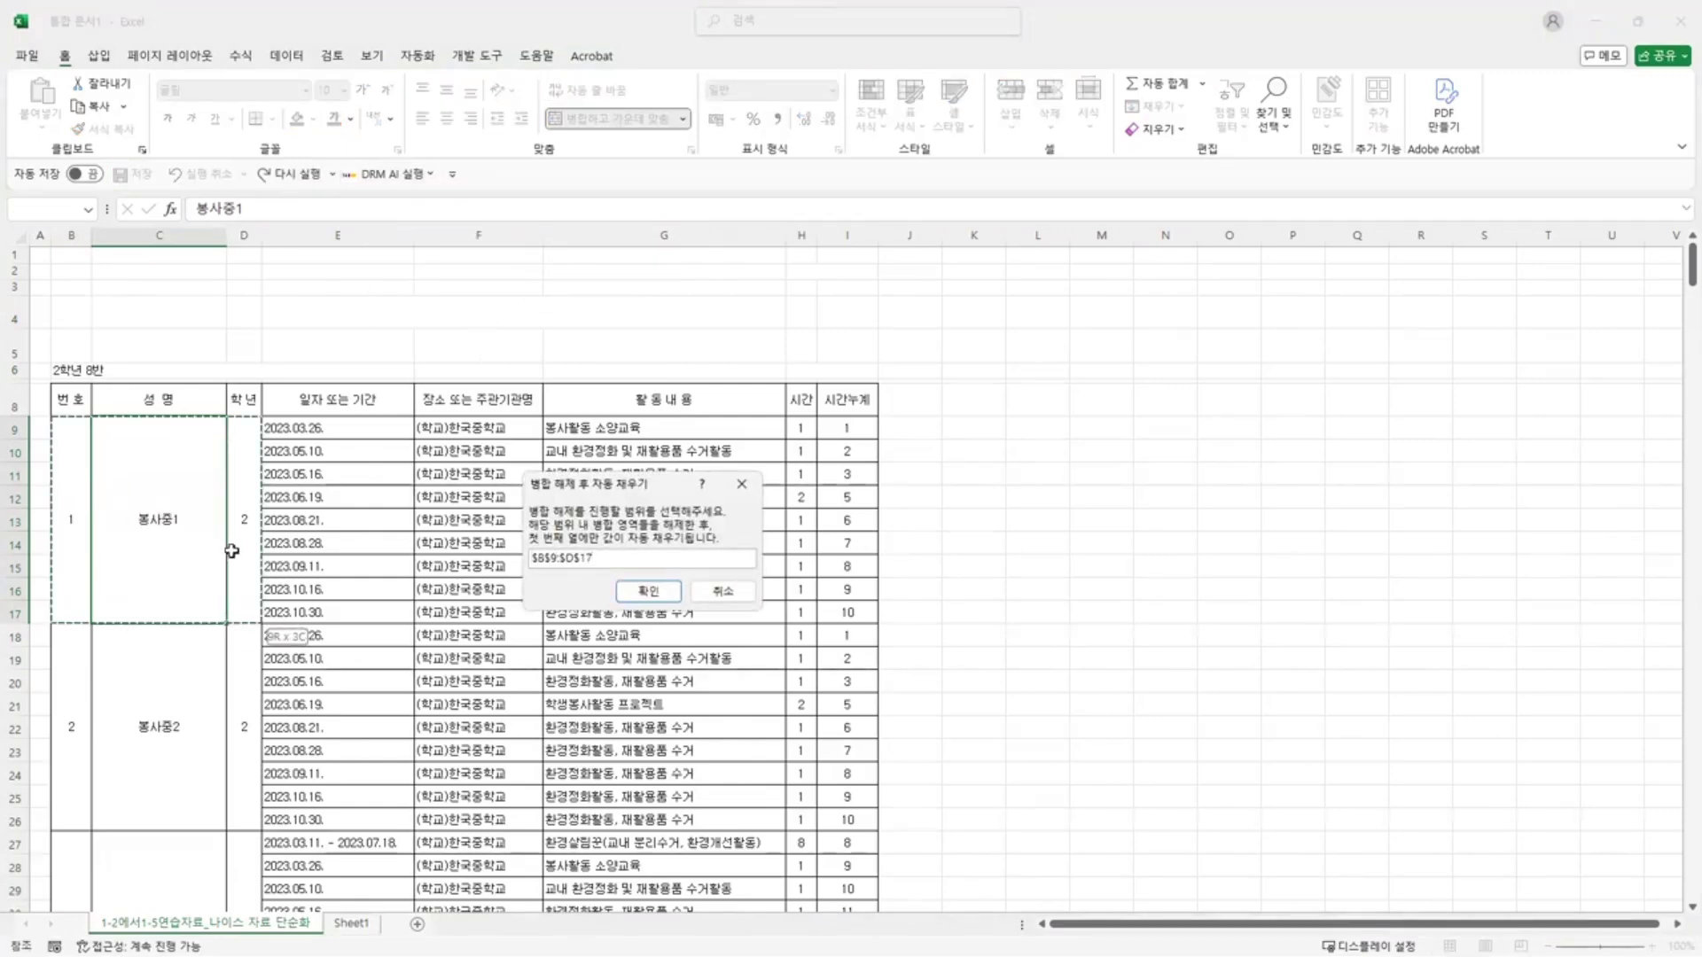
pyautogui.moveTo(231, 550); pyautogui.dragTo(232, 550)
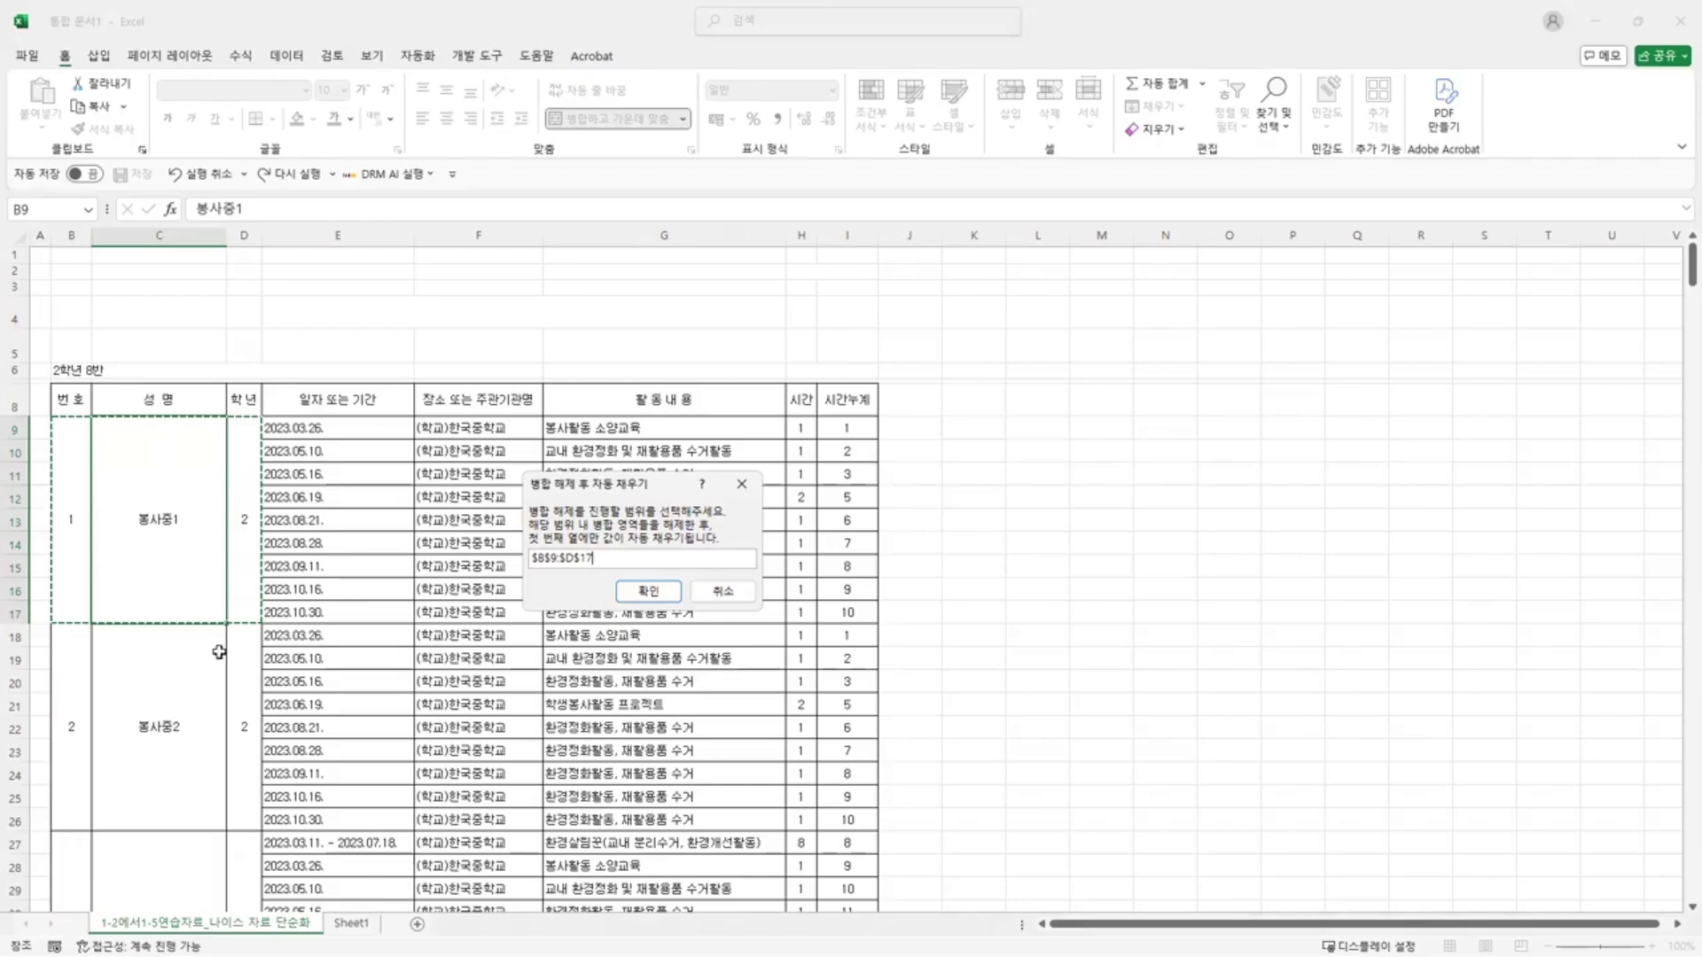
# - Extend the range to $B$9:$D$350 and unmerge and auto-fill the 번호, 성명 and 학년 cells in it
pyautogui.scroll(-20, 219, 651)
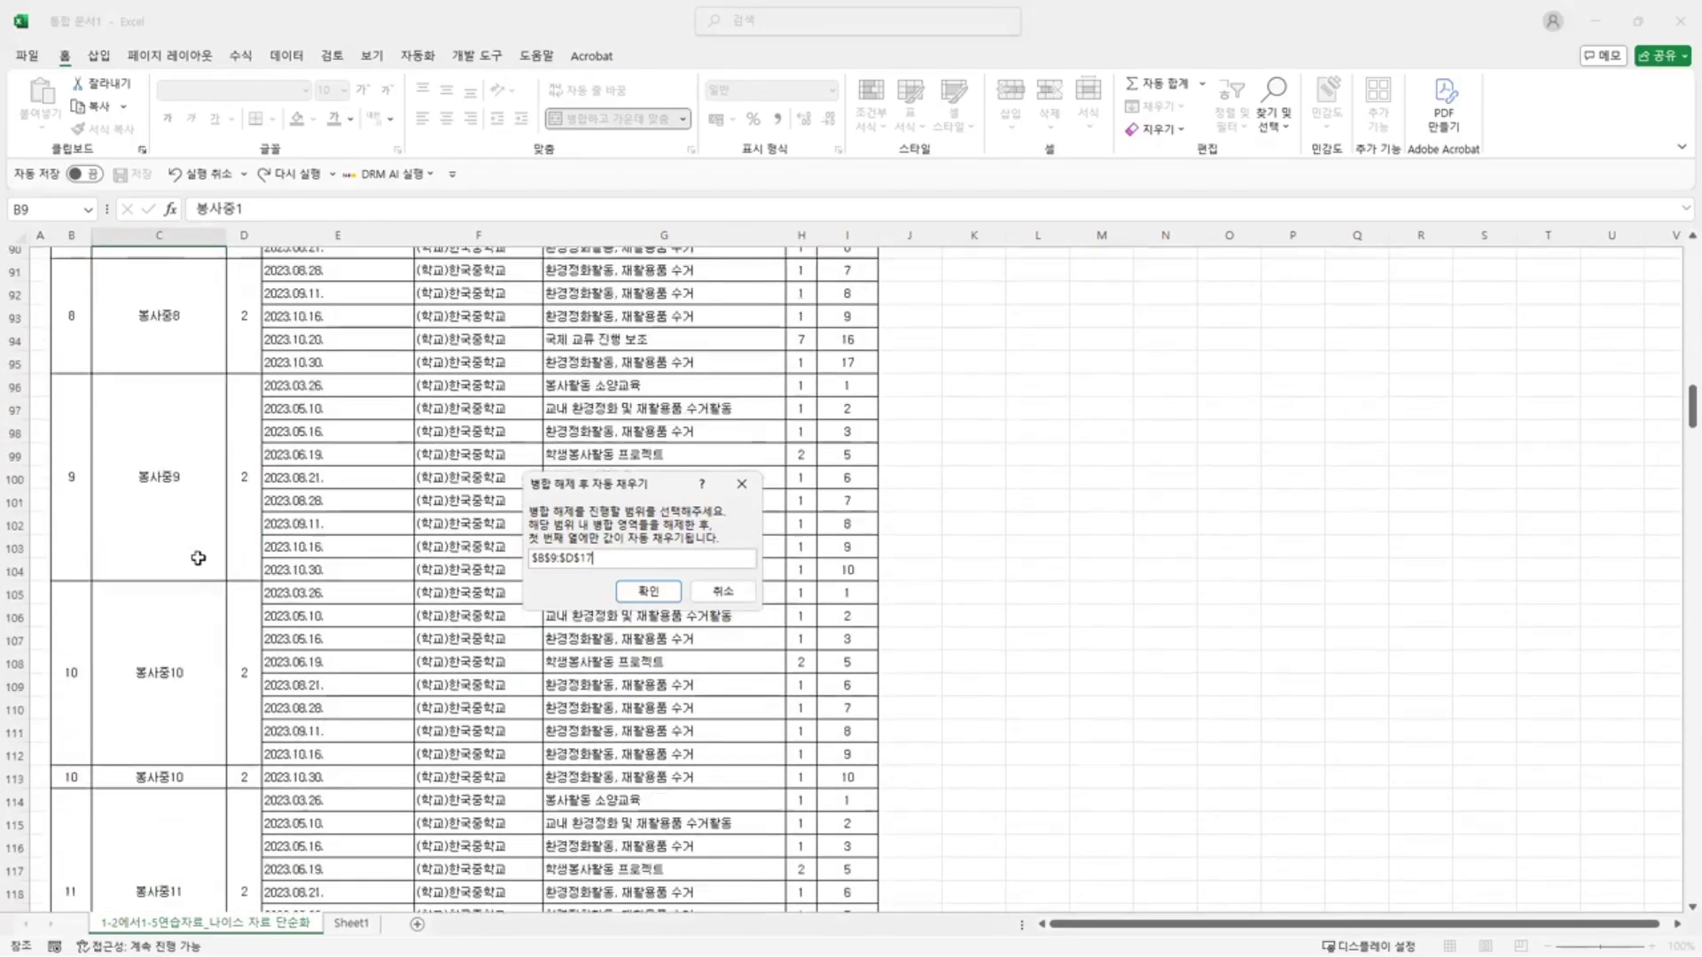
pyautogui.scroll(-20, 197, 557)
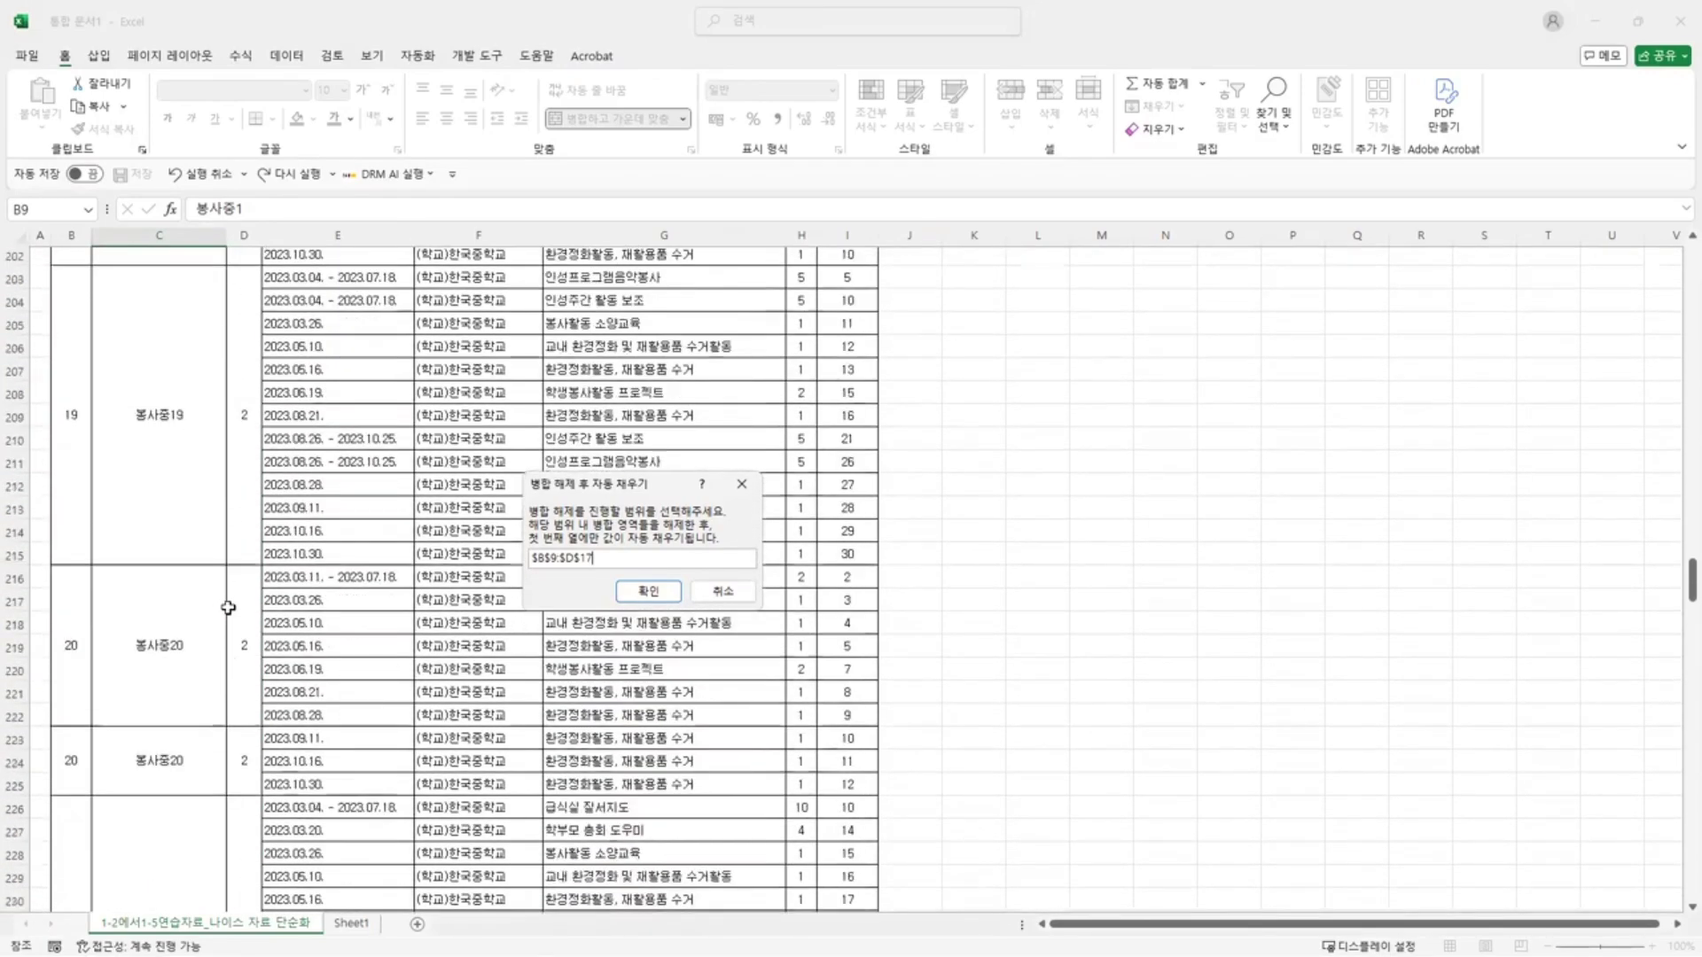
pyautogui.scroll(-20, 228, 607)
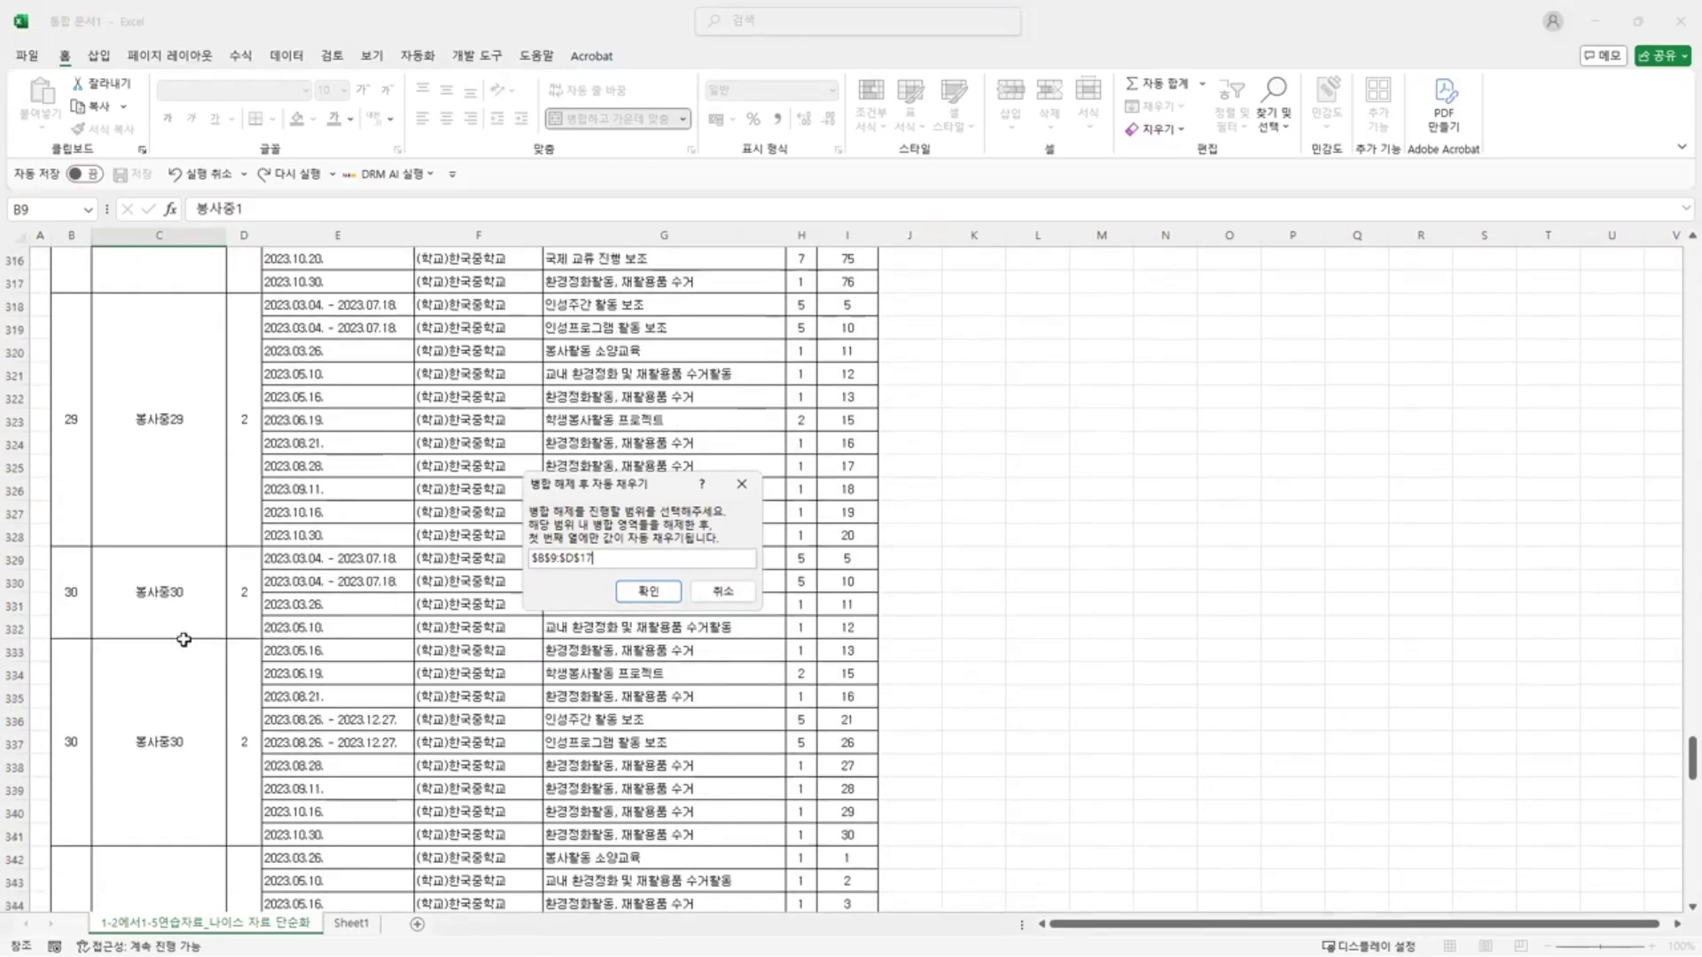
pyautogui.scroll(-8, 183, 639)
pyautogui.keyDown('shift'); pyautogui.click(242, 462); pyautogui.keyUp('shift')
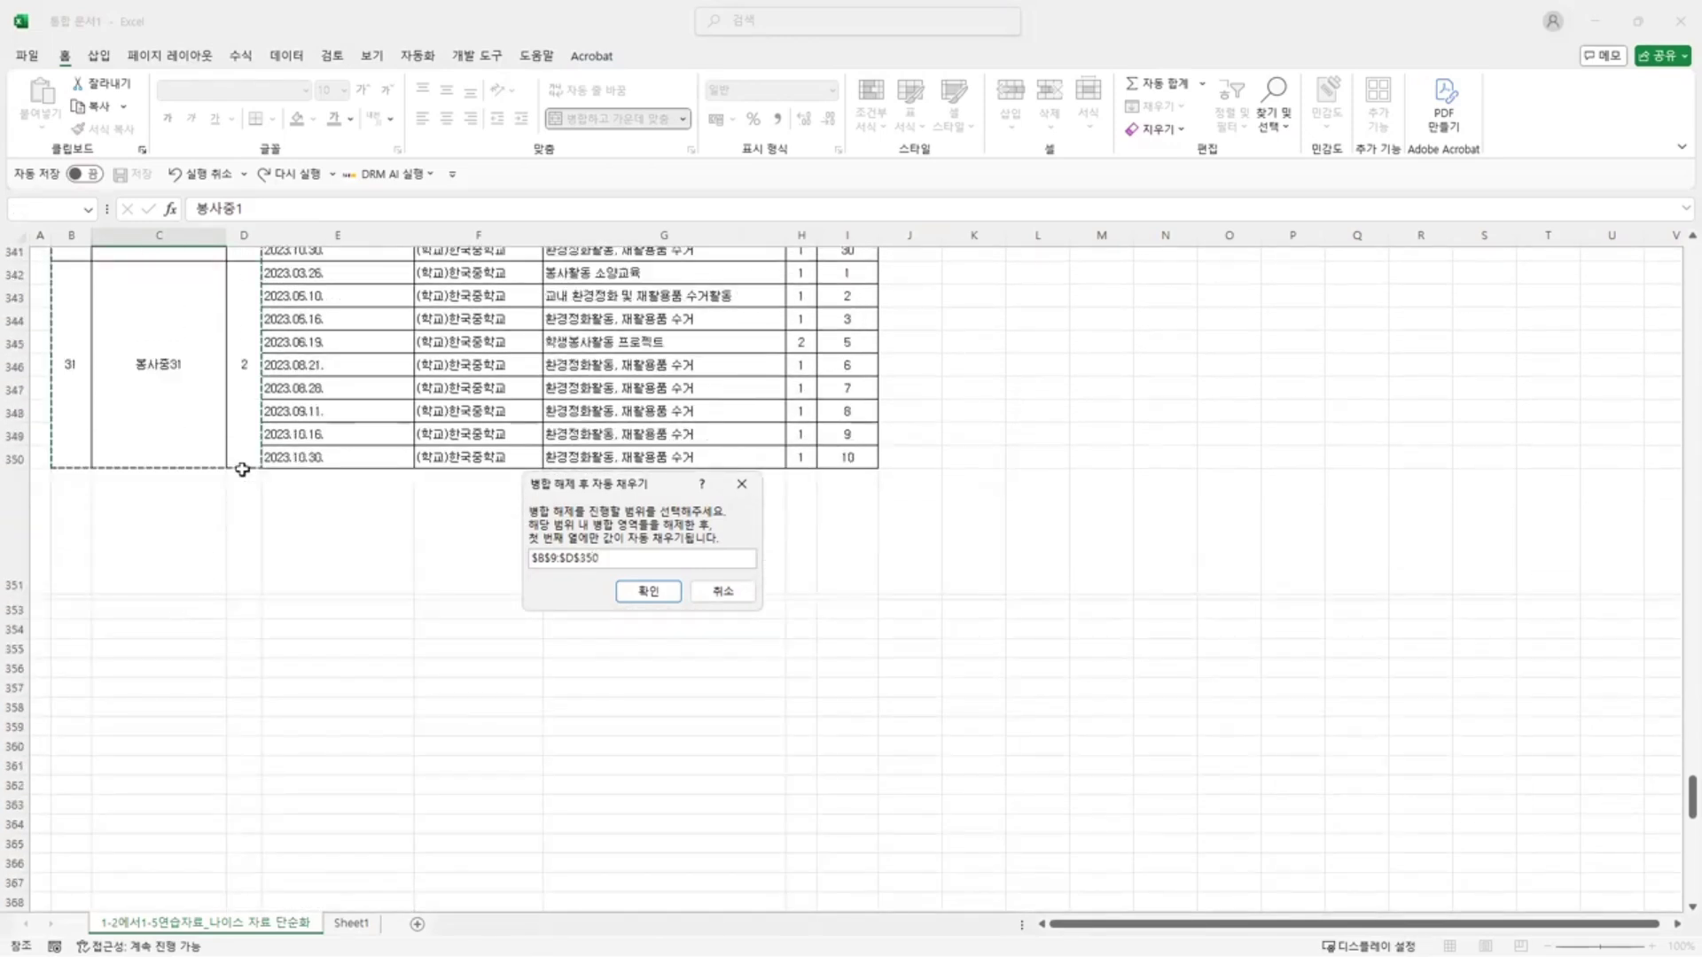
pyautogui.click(656, 589)
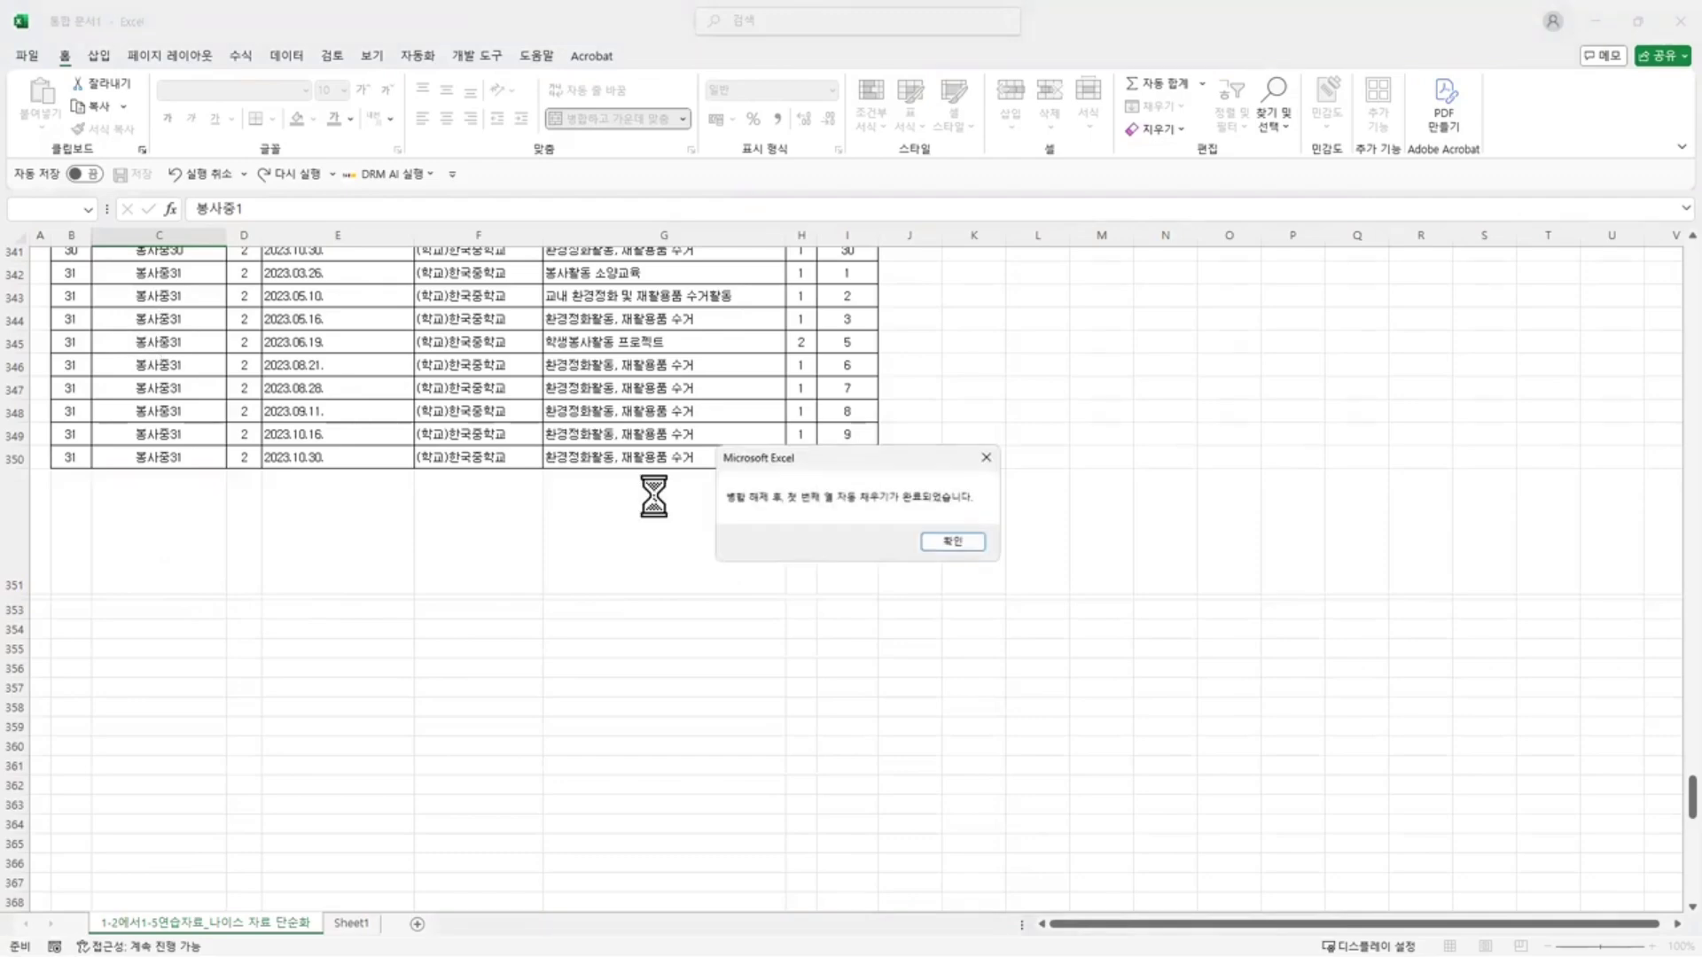
pyautogui.click(953, 543)
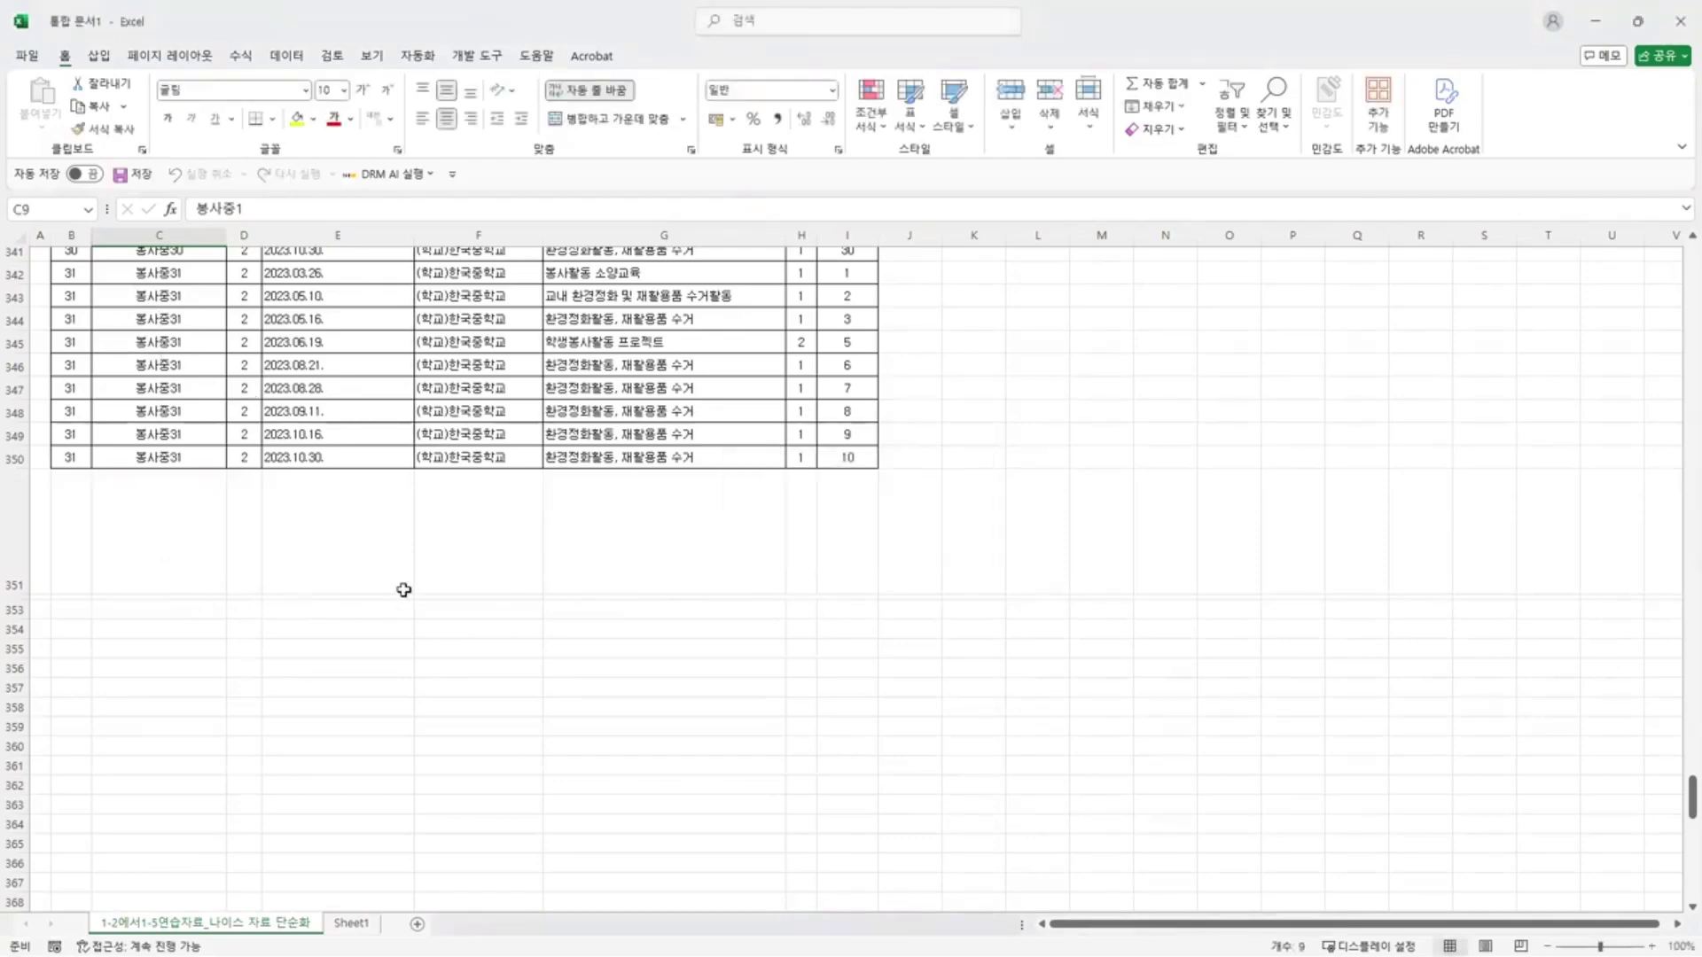
# - Delete the rows between row 2 and the table header row, including the 2학년 8반 line
pyautogui.scroll(18, 349, 600)
pyautogui.scroll(20, 308, 625)
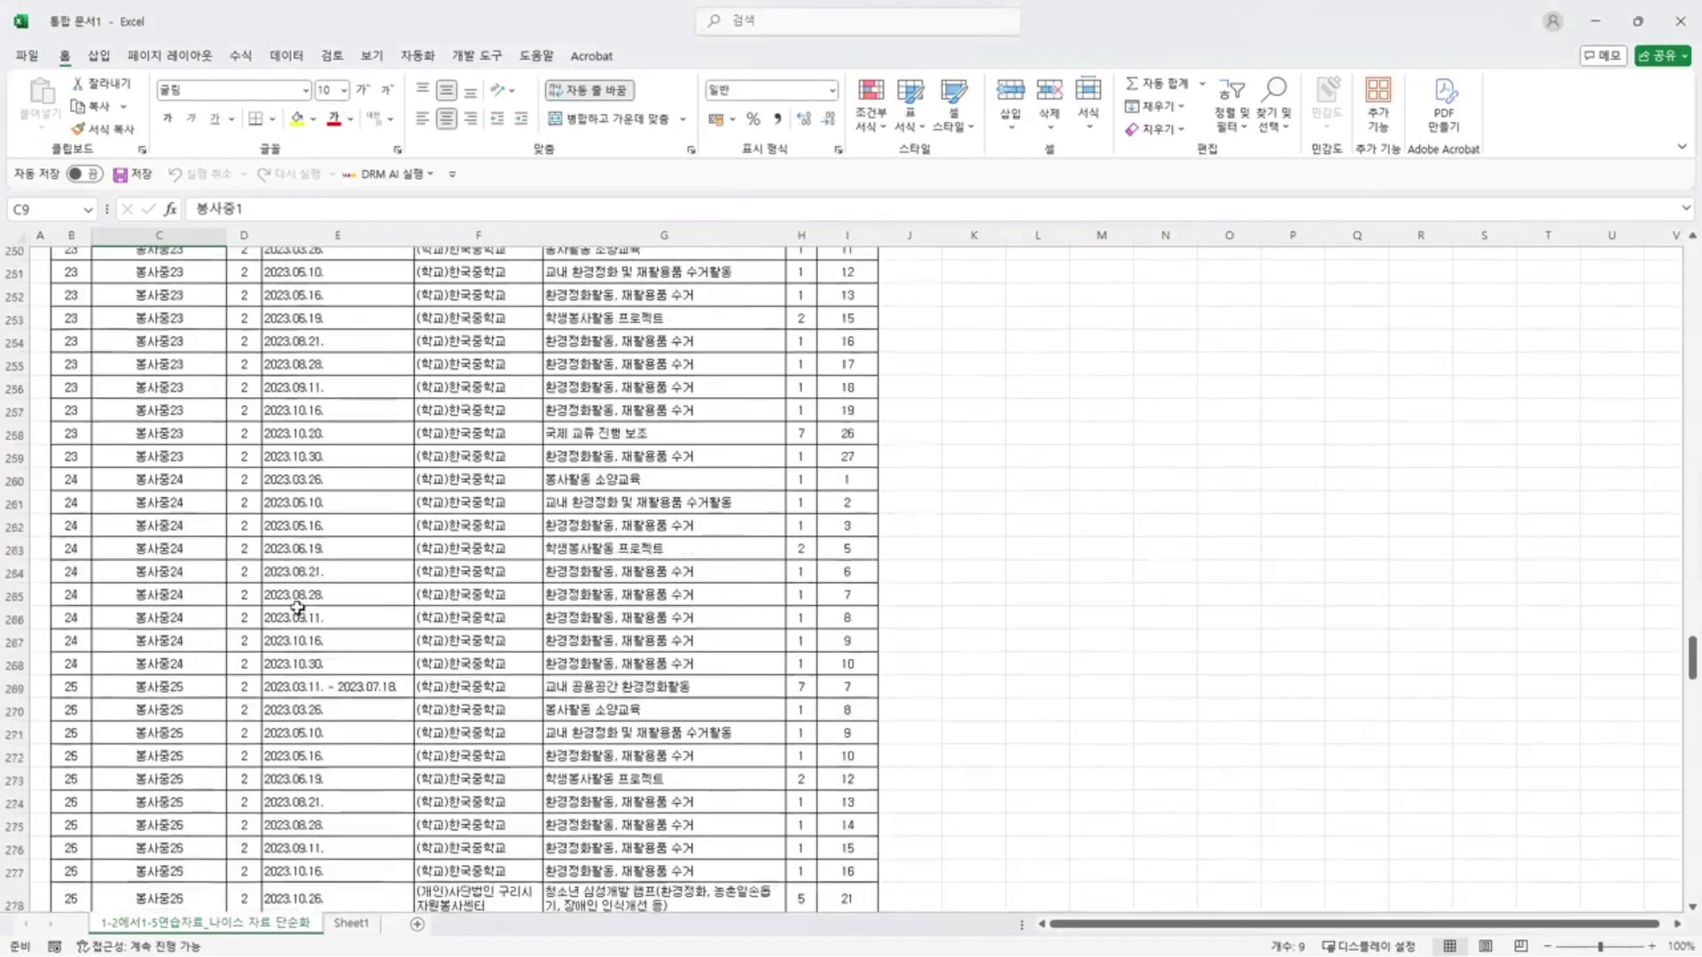
pyautogui.scroll(20, 286, 614)
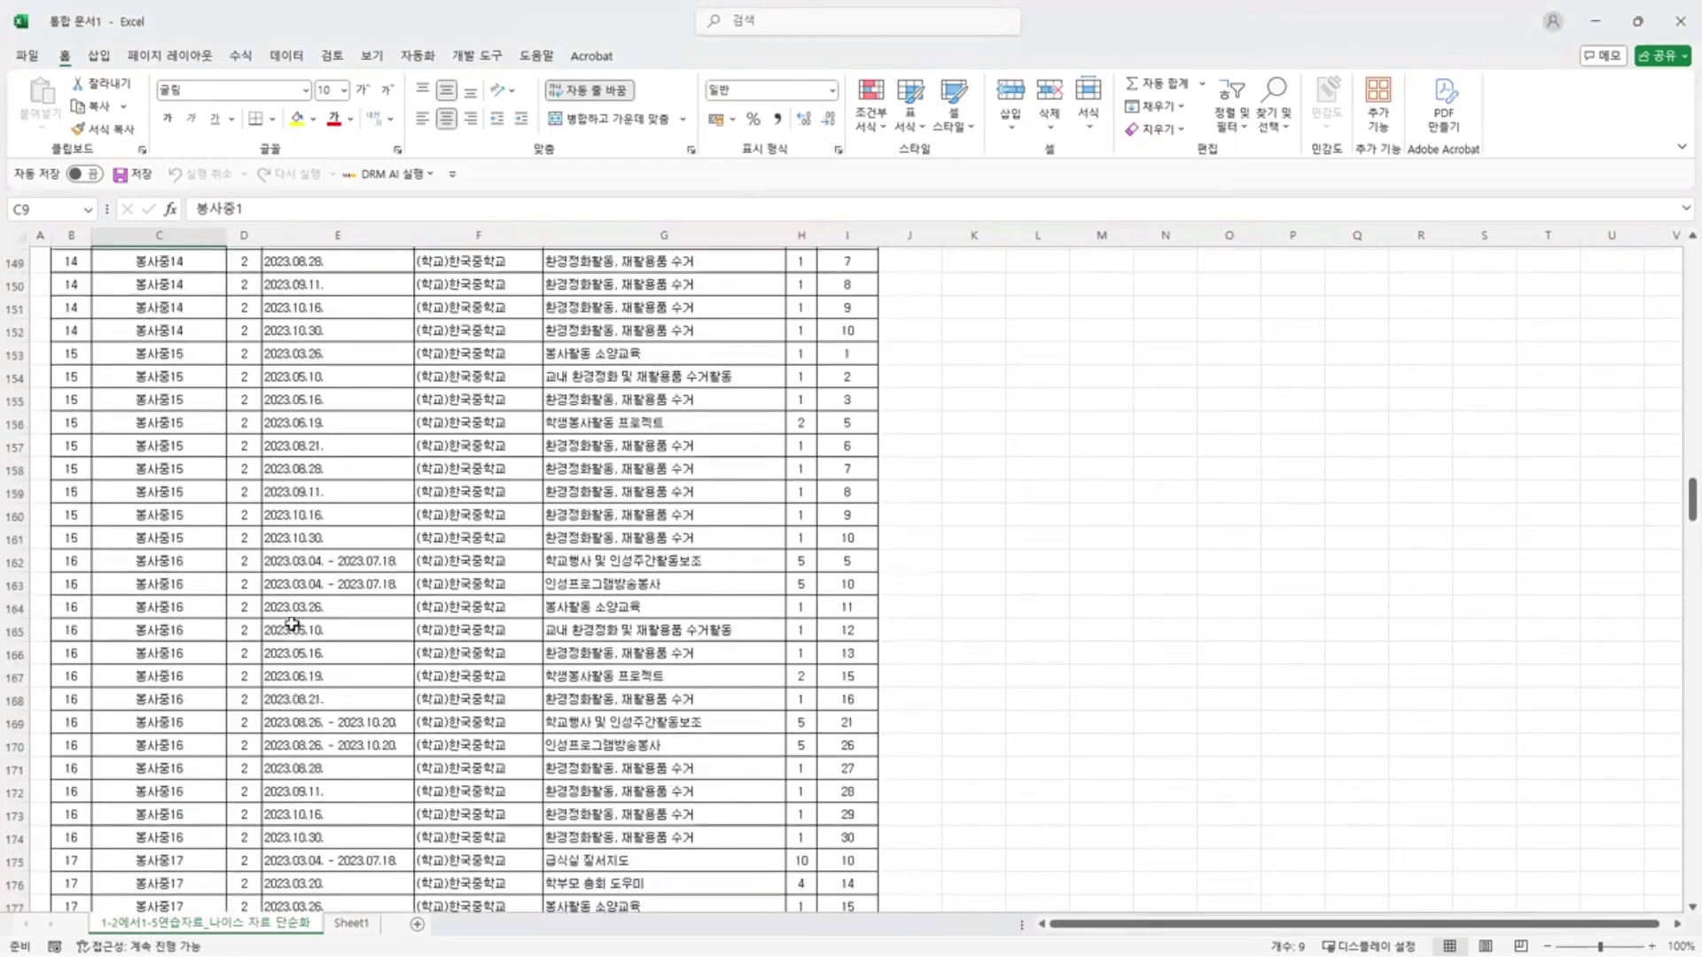
pyautogui.scroll(20, 322, 549)
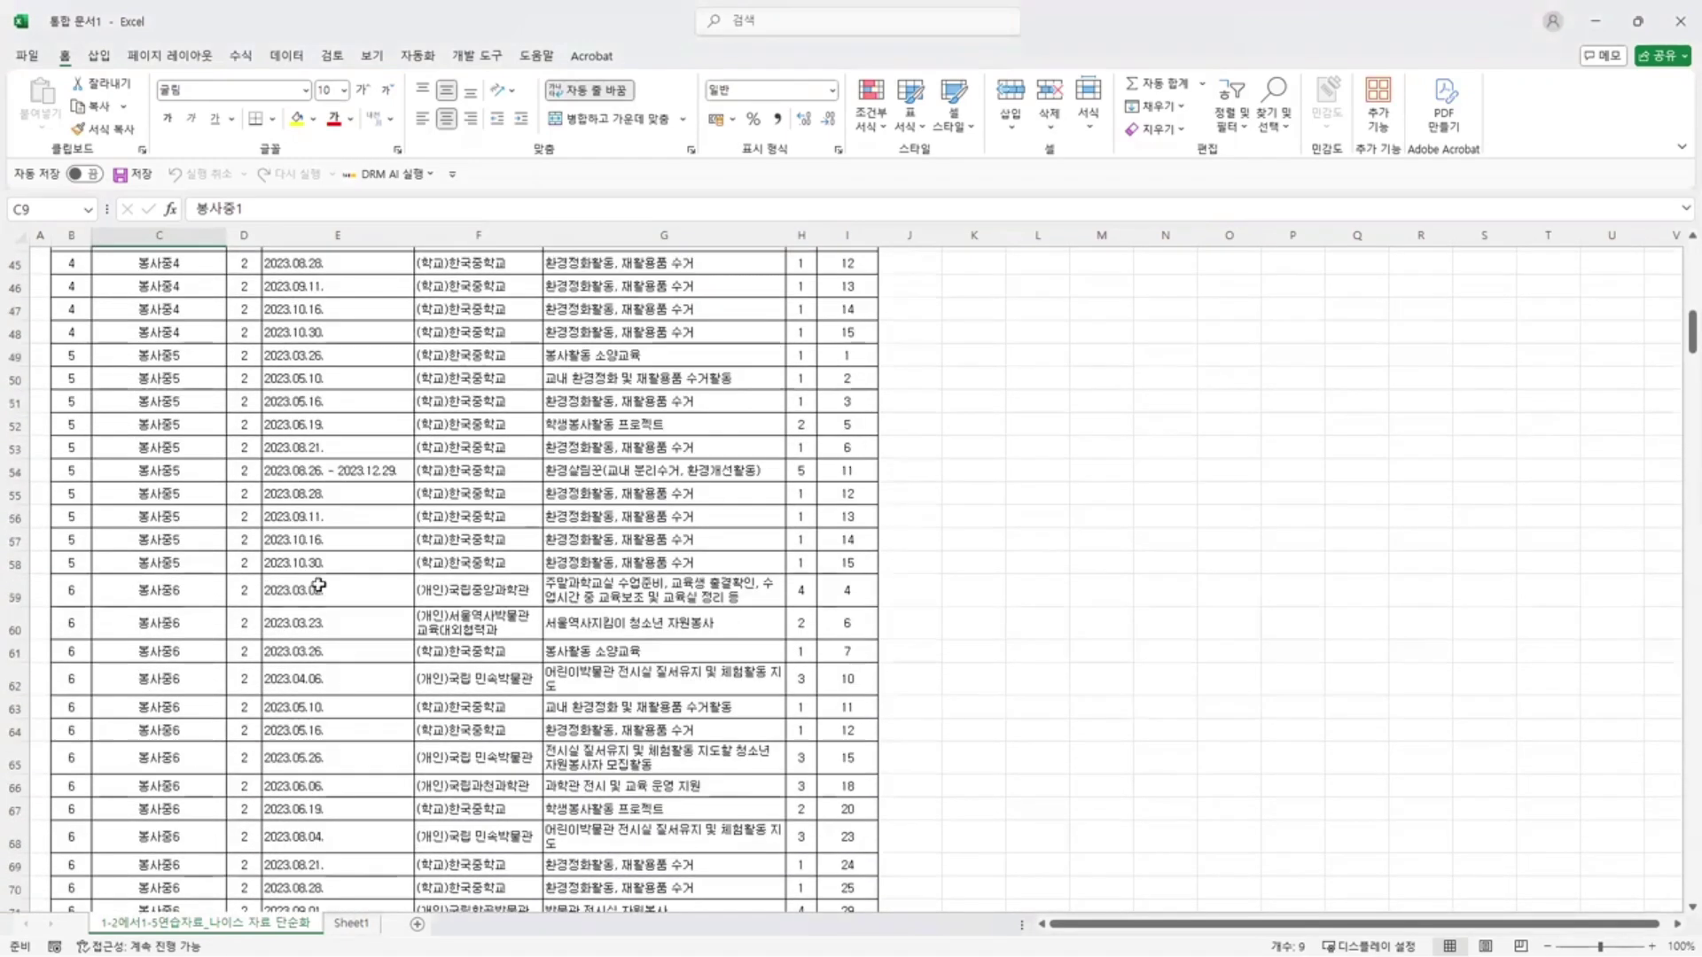
pyautogui.click(167, 306)
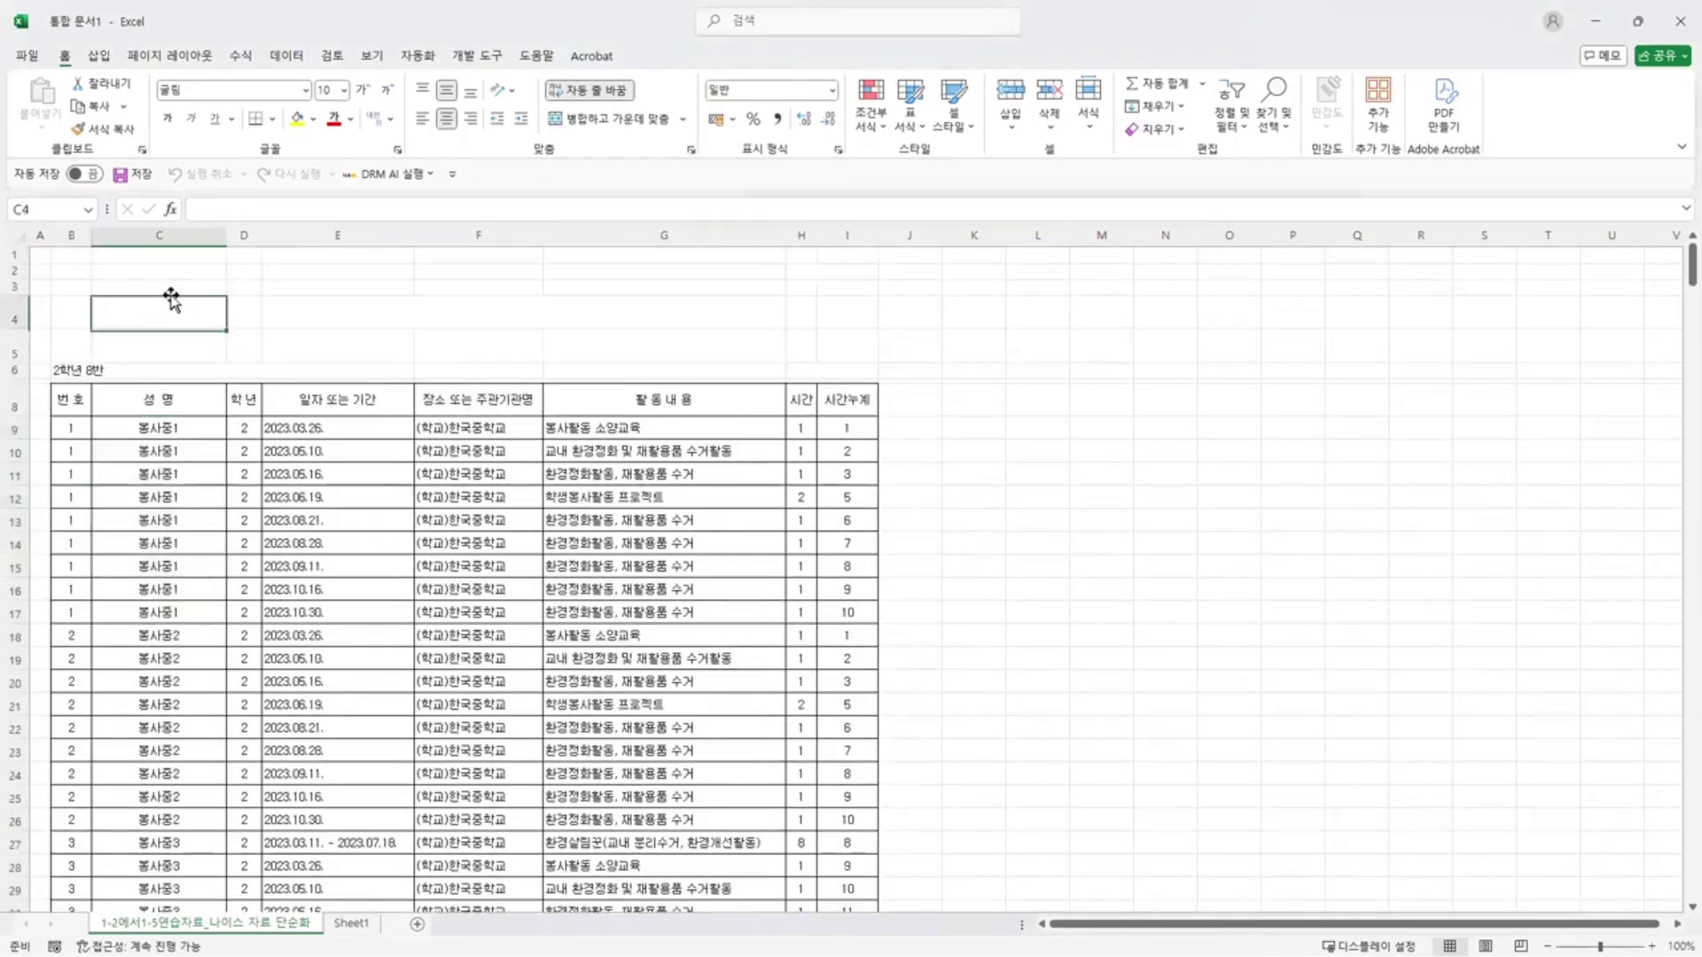
pyautogui.click(15, 287)
pyautogui.moveTo(15, 286); pyautogui.dragTo(20, 380)
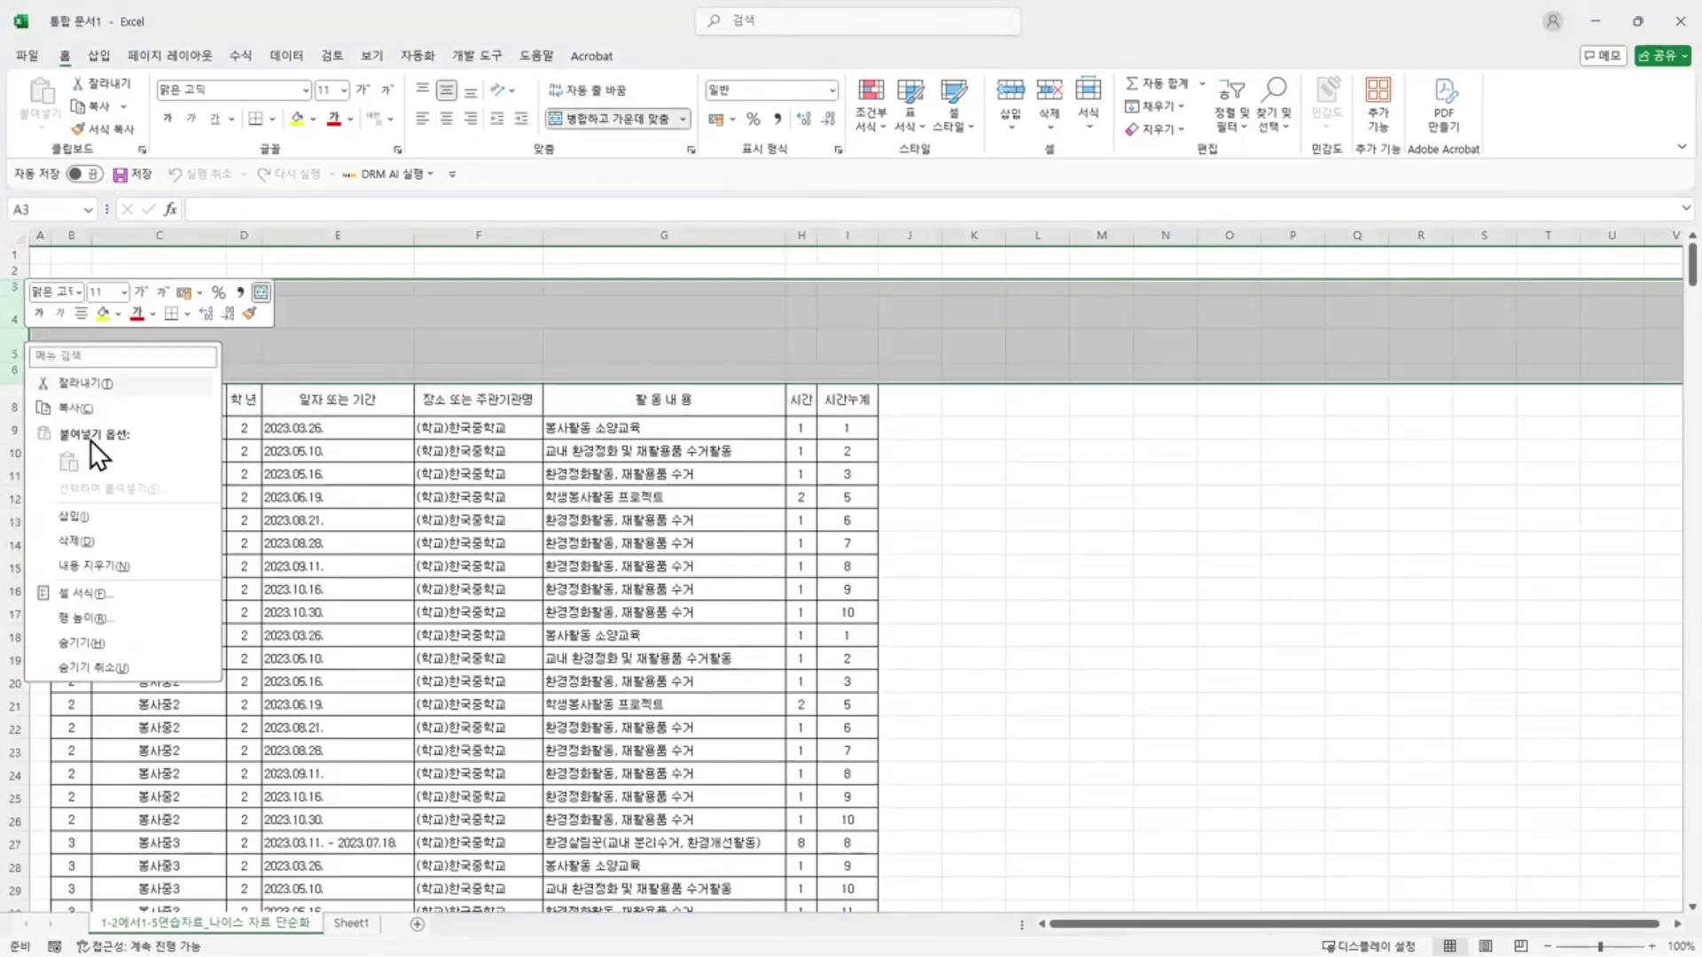
pyautogui.click(99, 540)
# - Merge and center cells B1:I1 above the table and enter the heading 안내드립니다. in the merged cell
pyautogui.click(82, 259)
pyautogui.moveTo(83, 258); pyautogui.dragTo(826, 263)
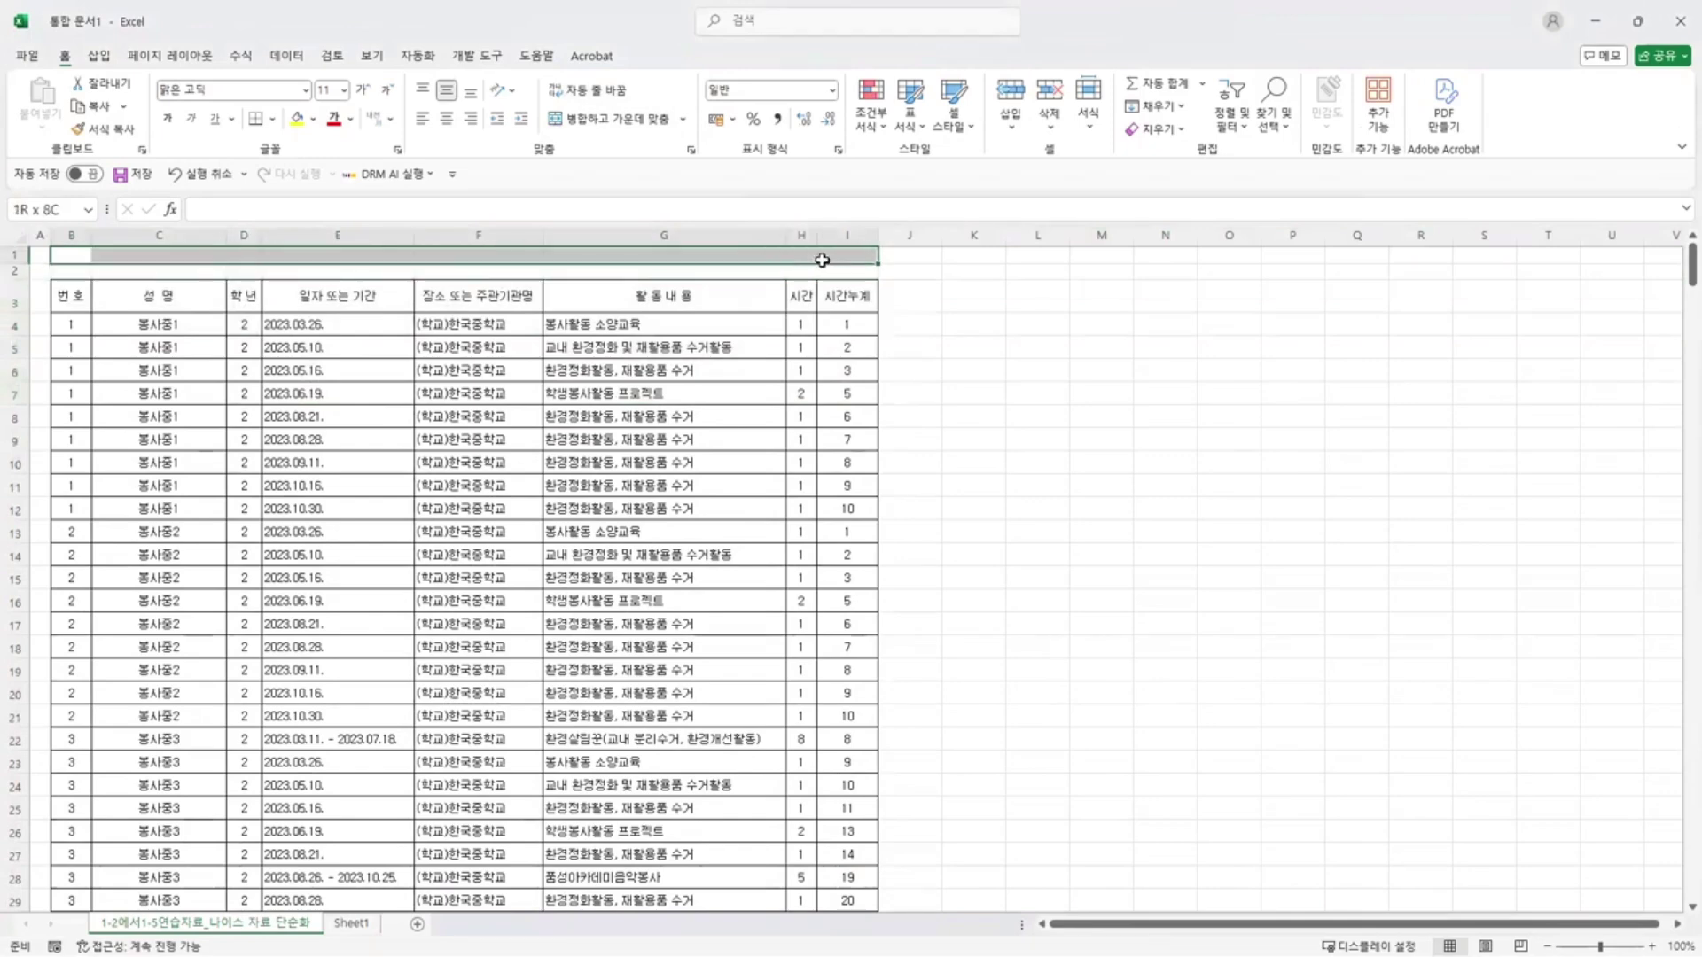
pyautogui.click(592, 126)
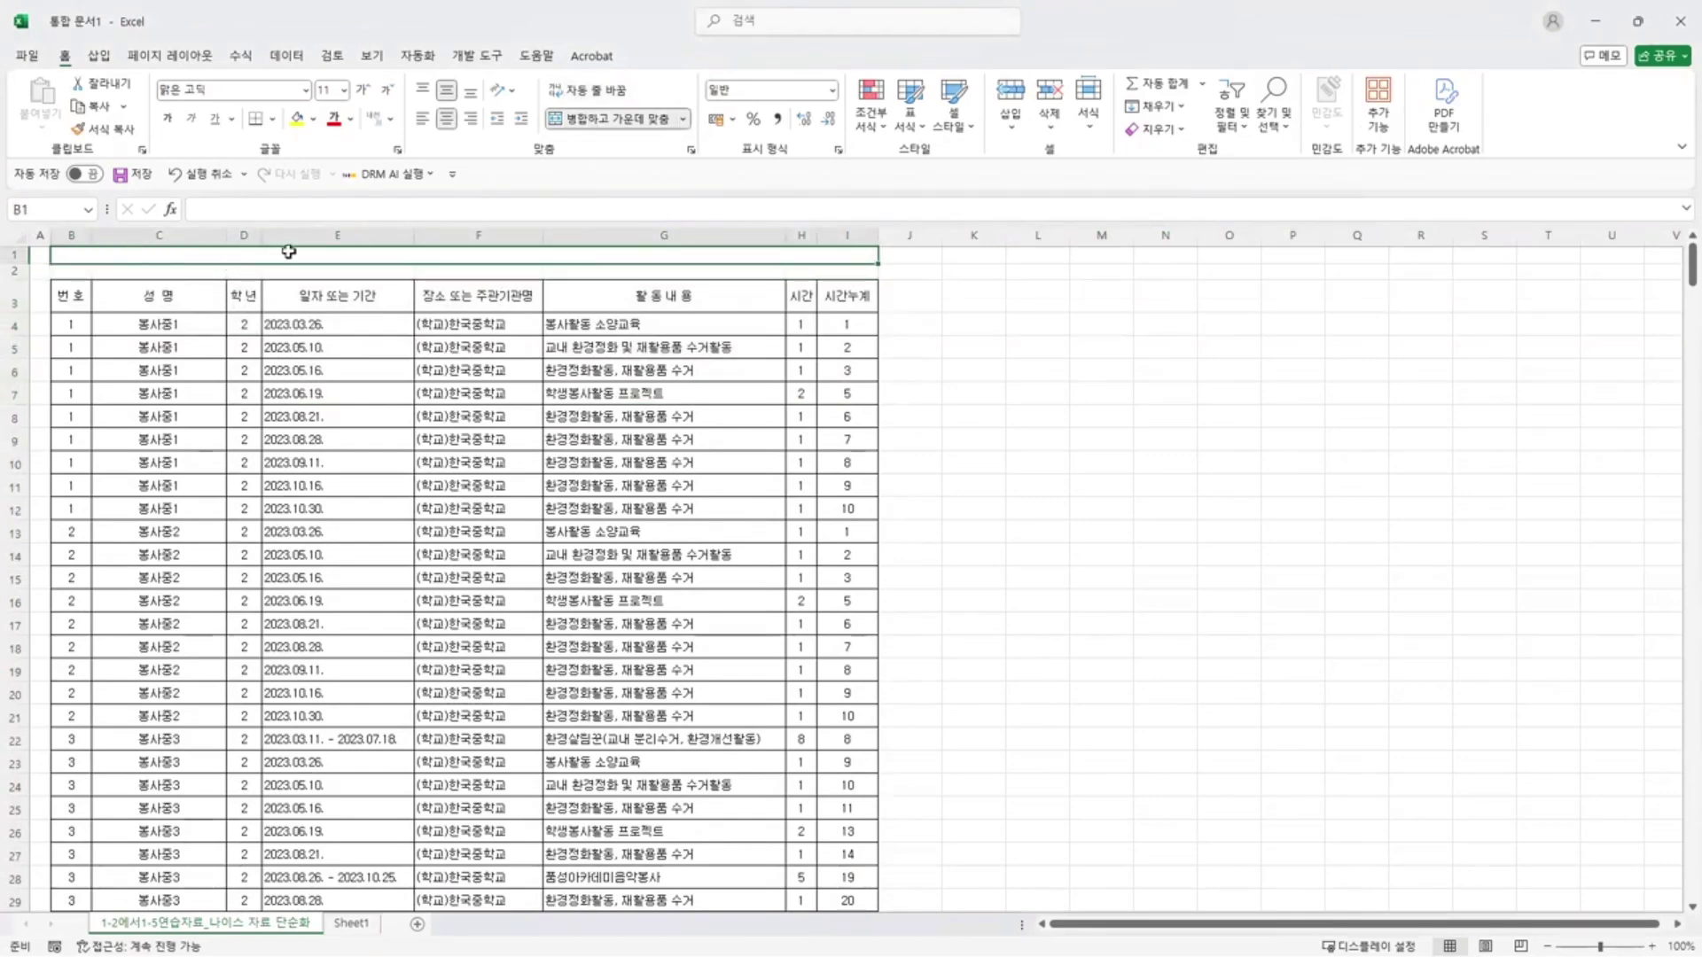
pyautogui.write('안내드림')
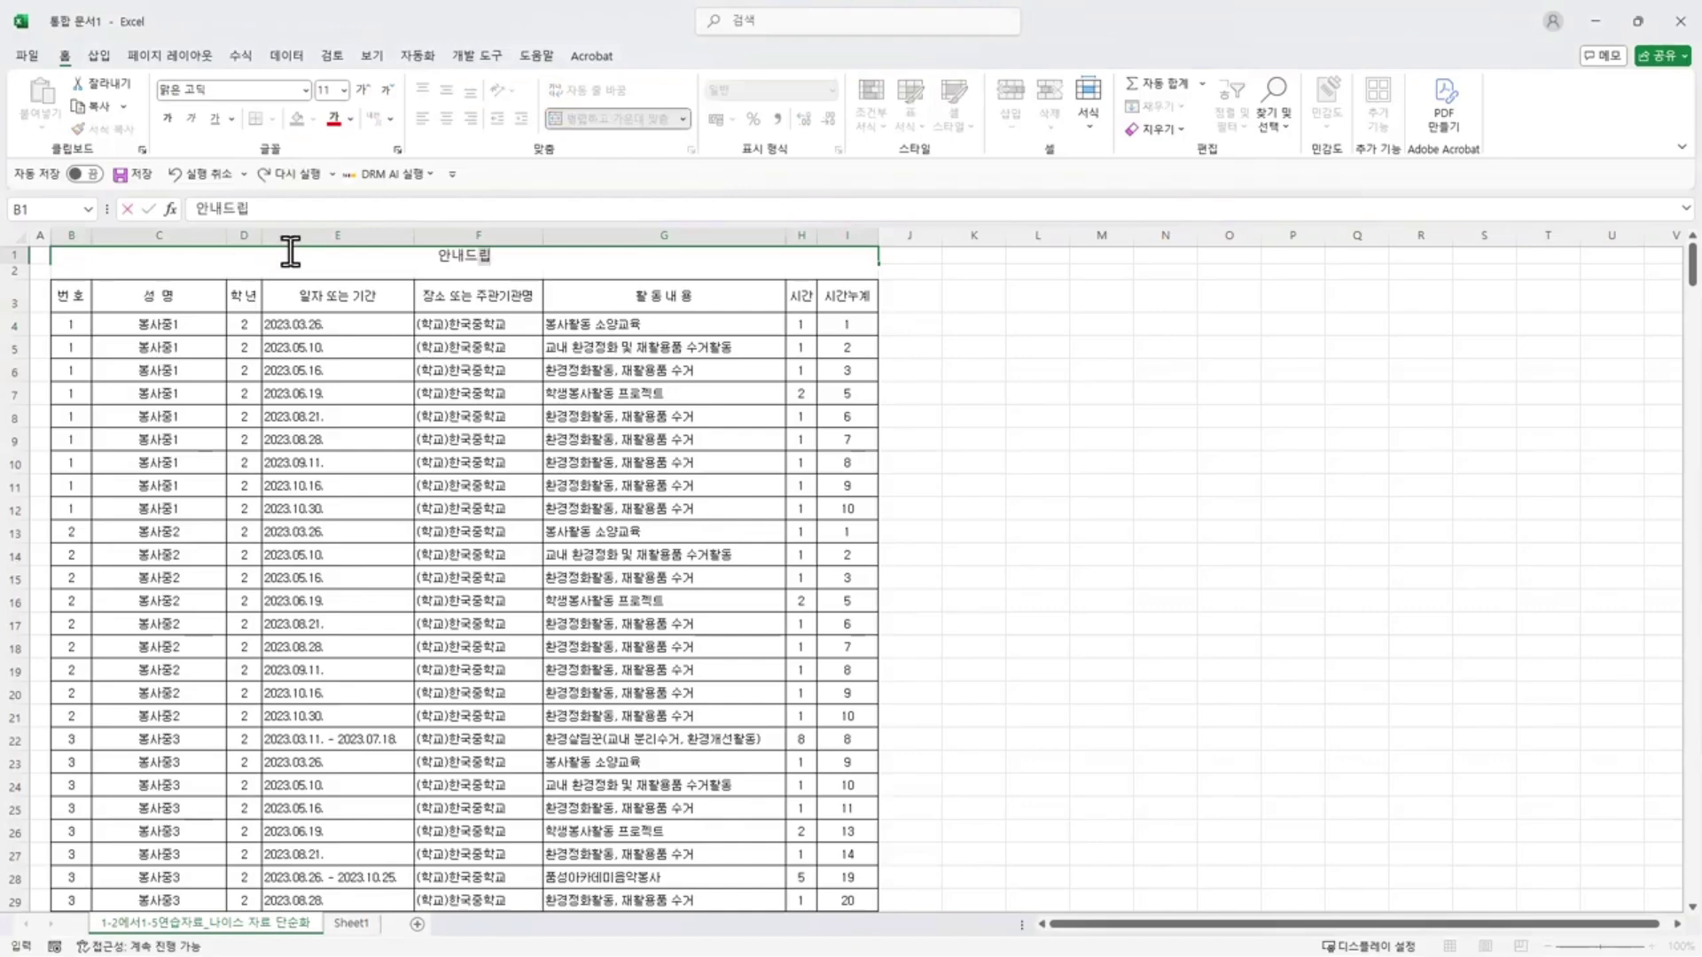
pyautogui.write('니다.')
pyautogui.press('Return')
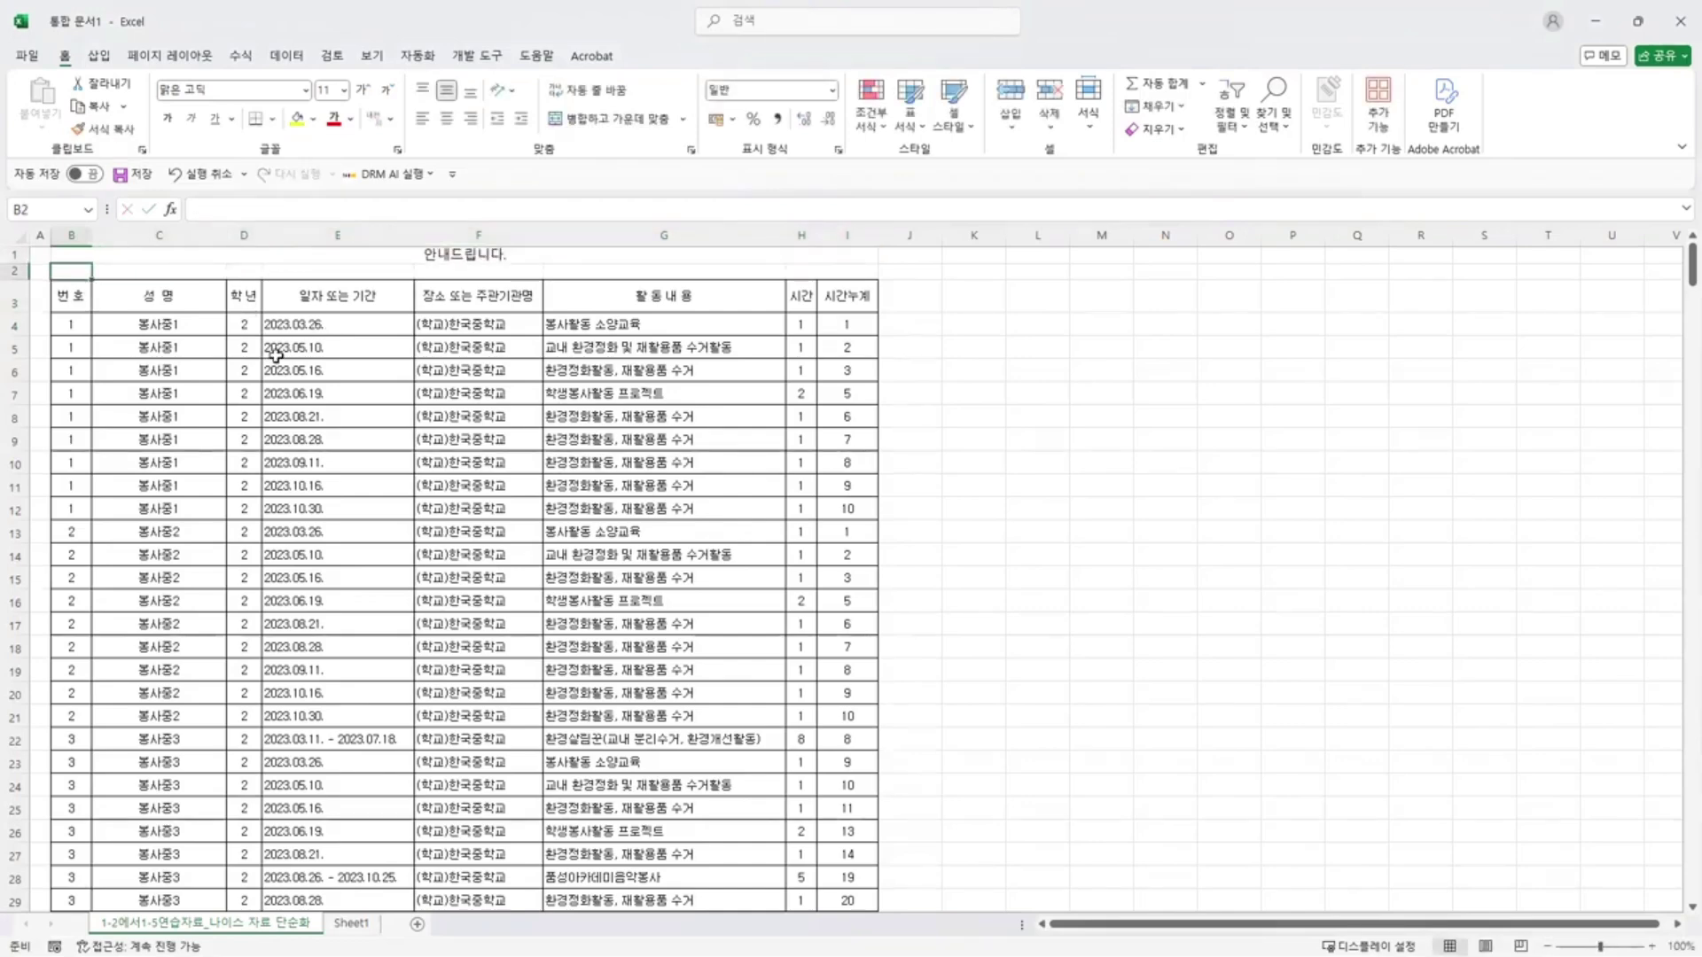
pyautogui.click(165, 505)
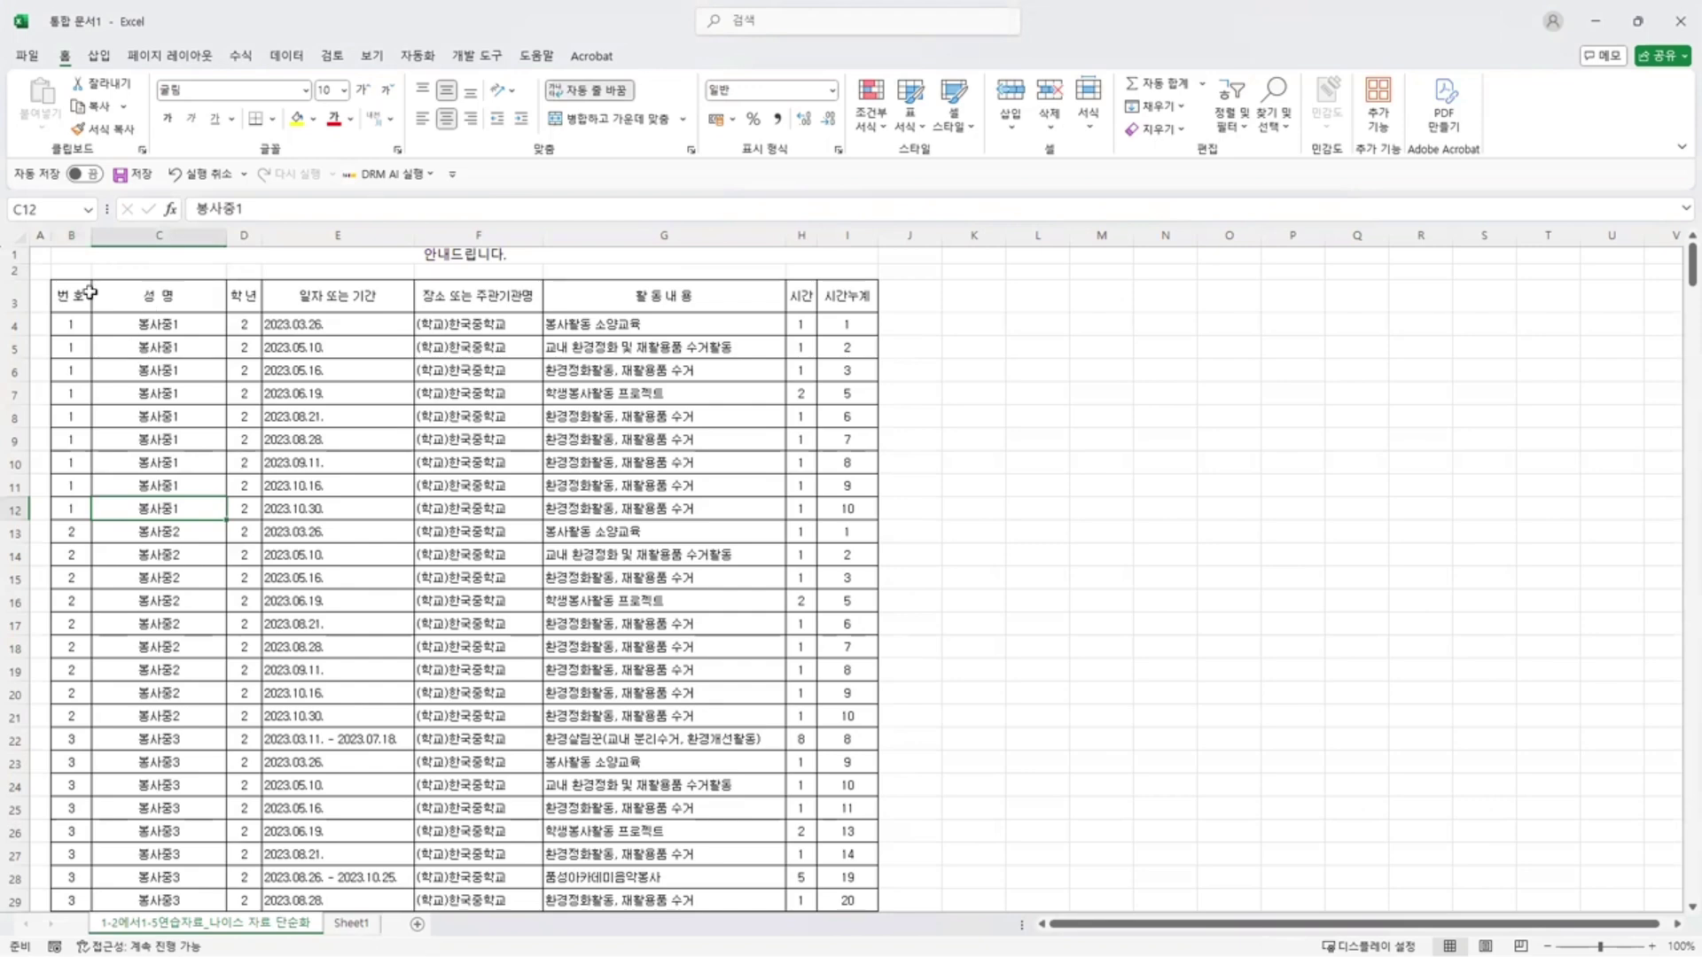
pyautogui.moveTo(78, 255); pyautogui.dragTo(307, 359)
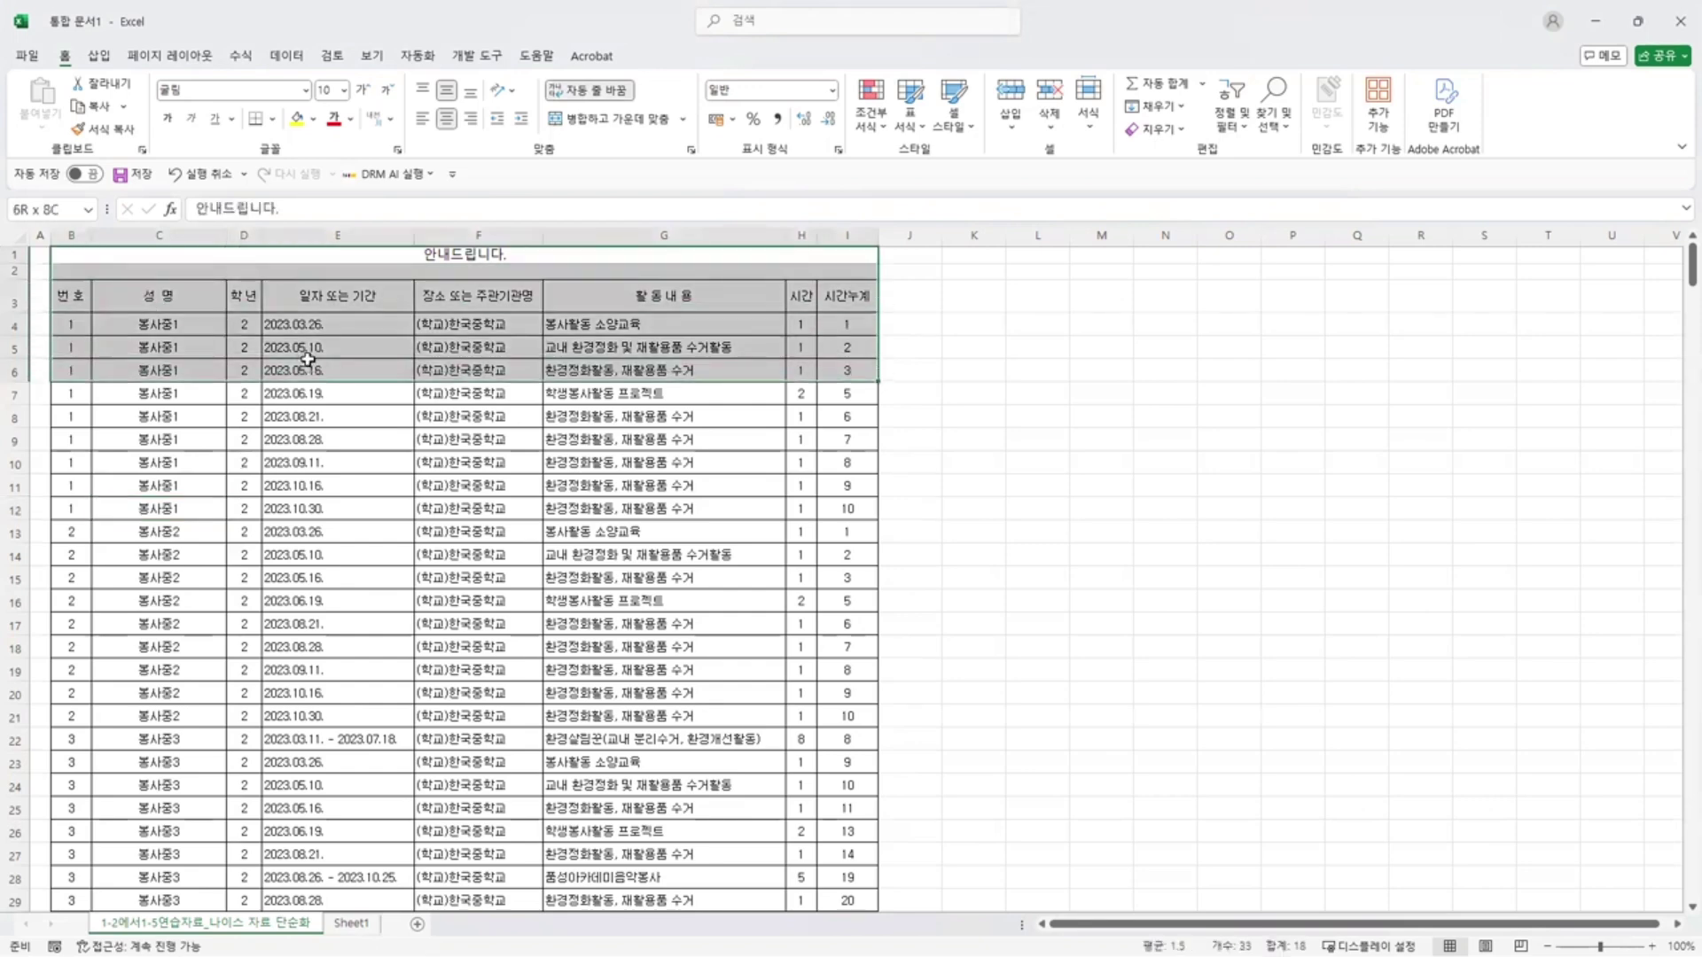
pyautogui.click(62, 302)
pyautogui.click(16, 300)
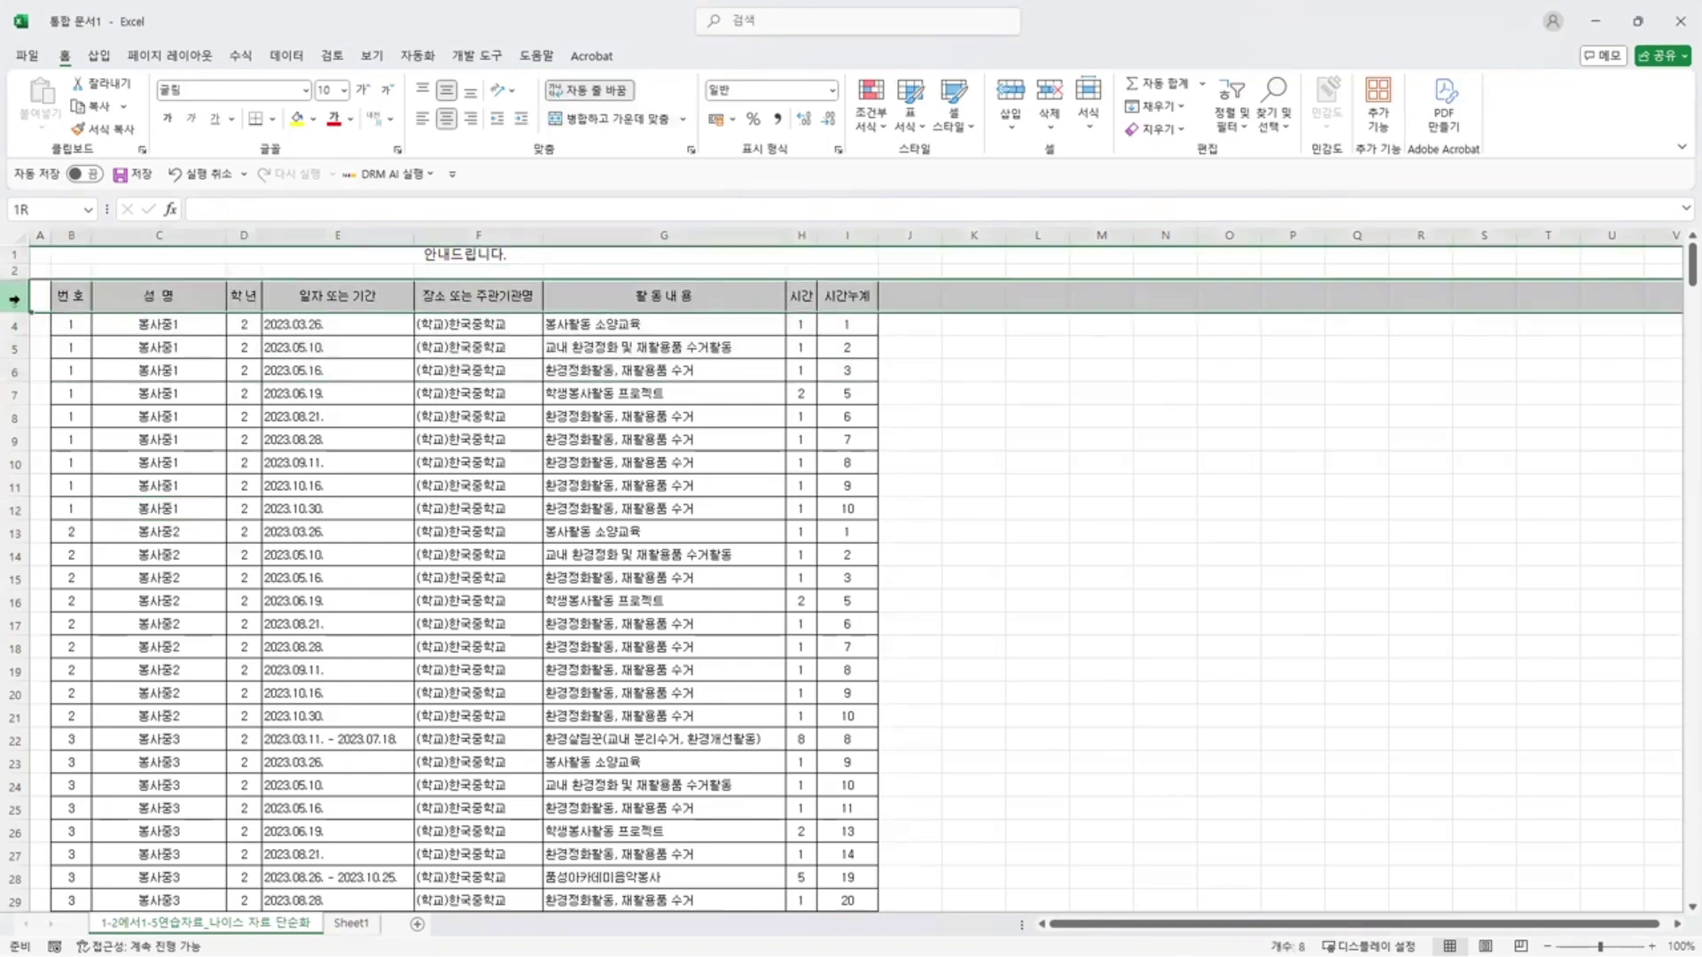
pyautogui.click(133, 303)
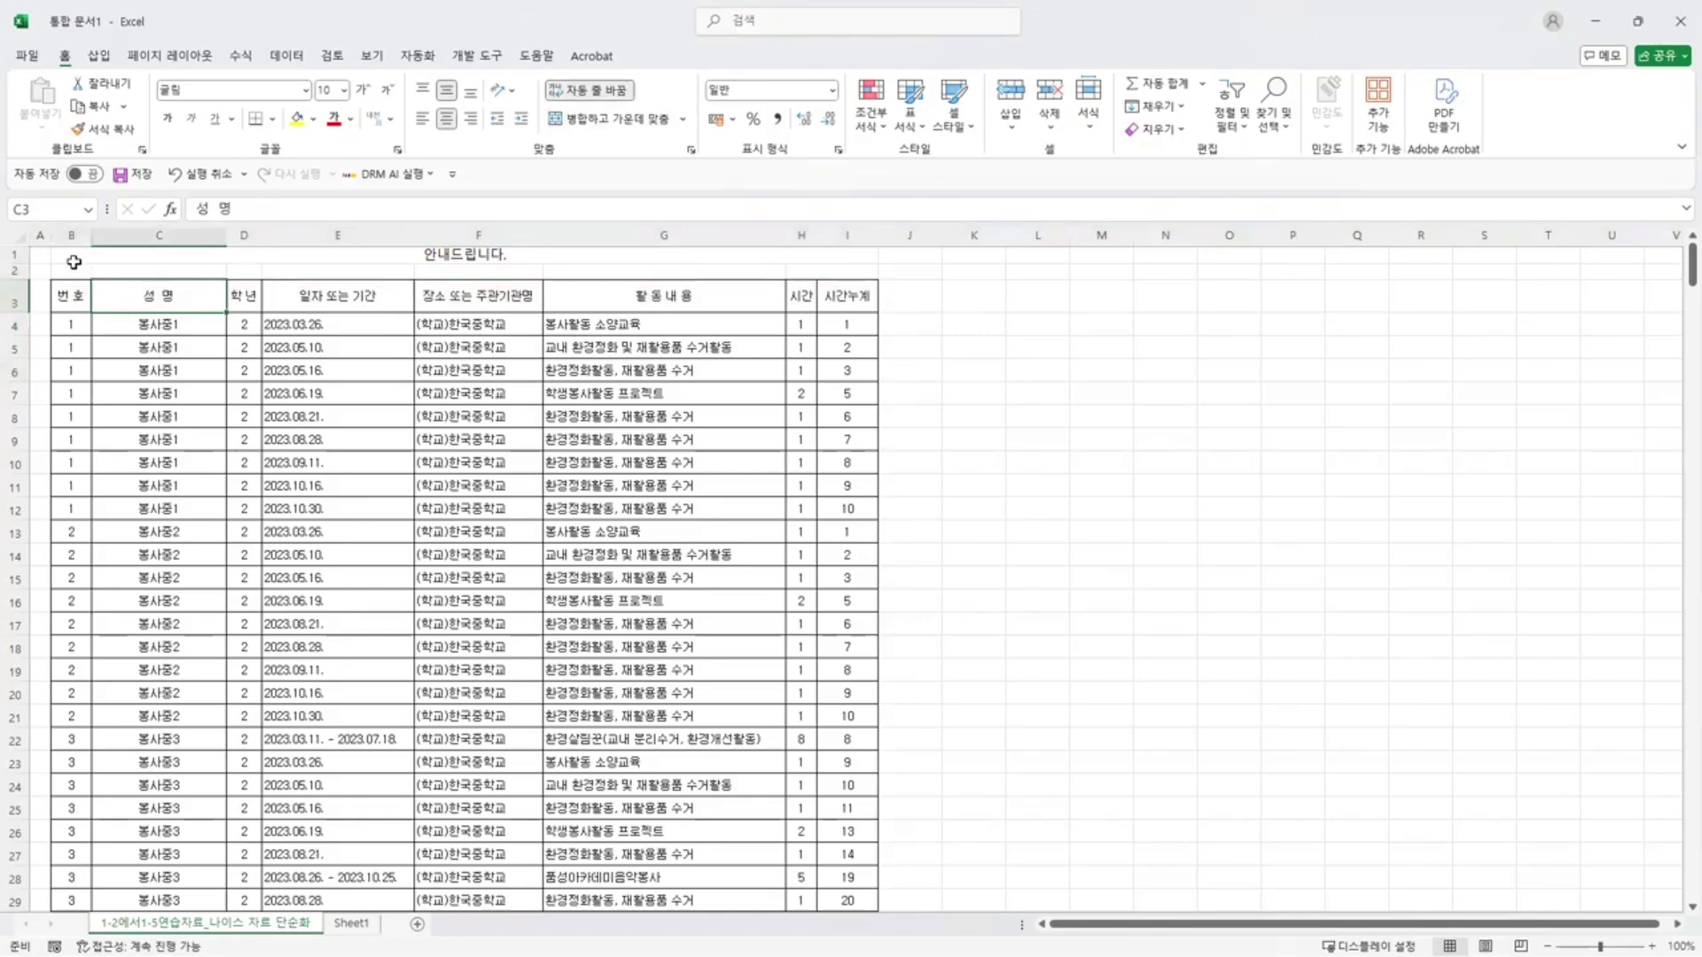
# - Start the DRM AI general function 정렬 그룹으로 PDF 및 XLSX 저장 with 3 sort criteria
pyautogui.click(420, 174)
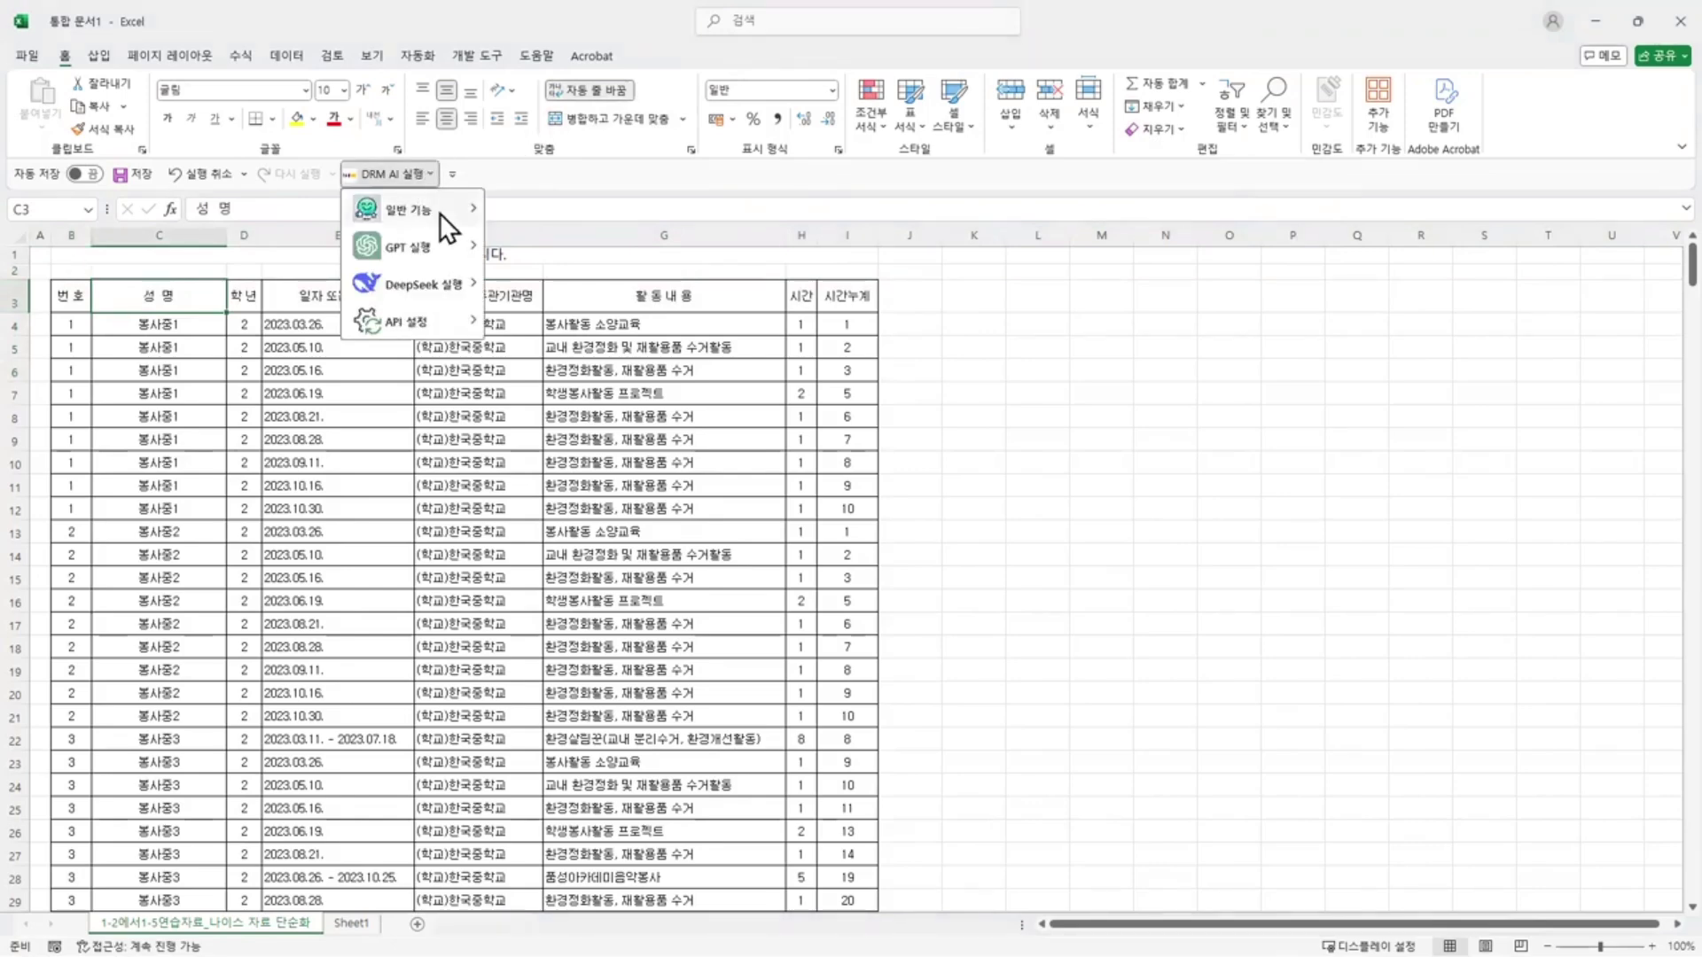
pyautogui.moveTo(440, 213)
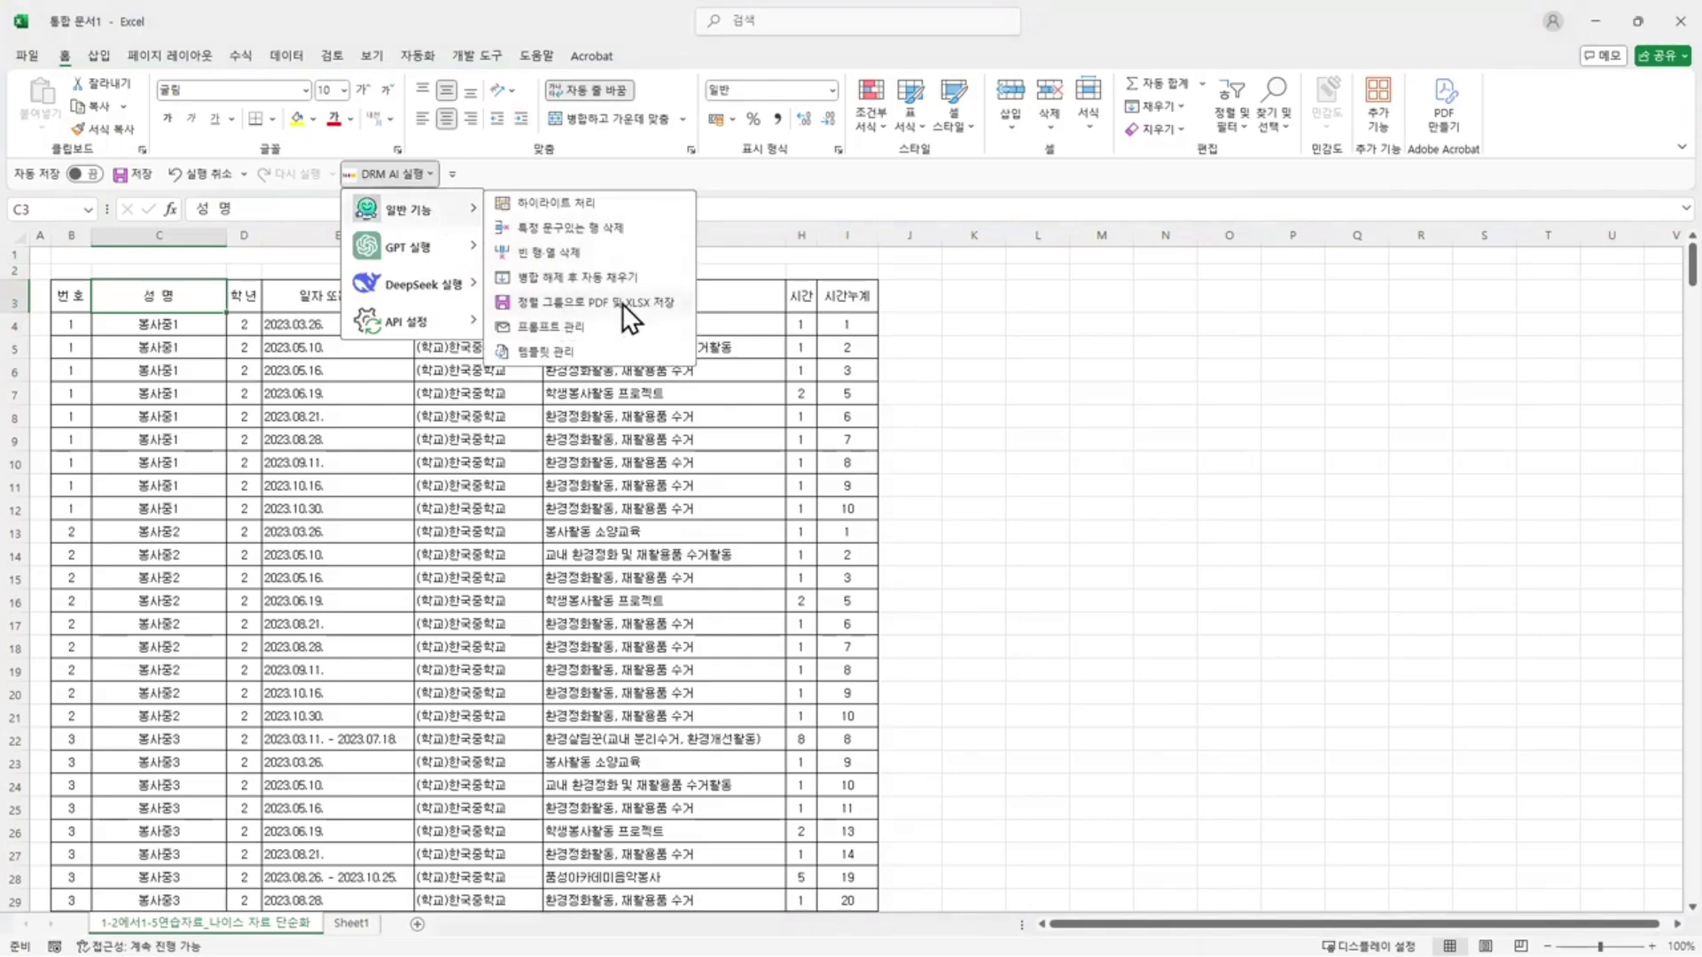
pyautogui.click(652, 305)
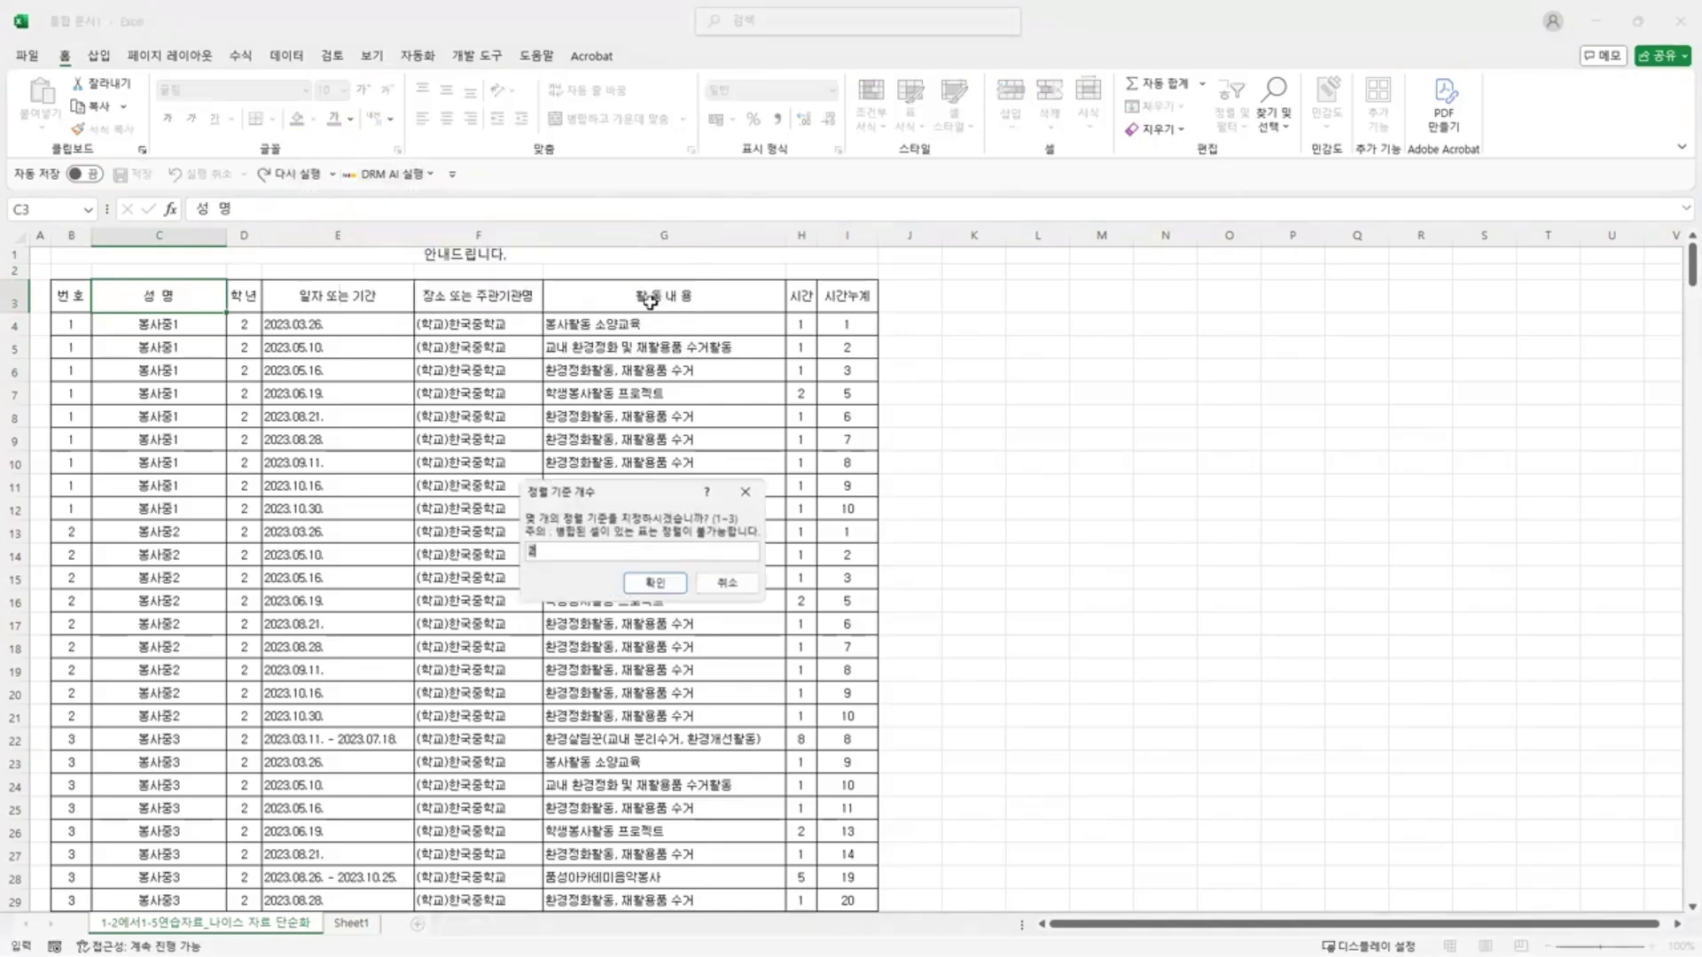
pyautogui.click(542, 548)
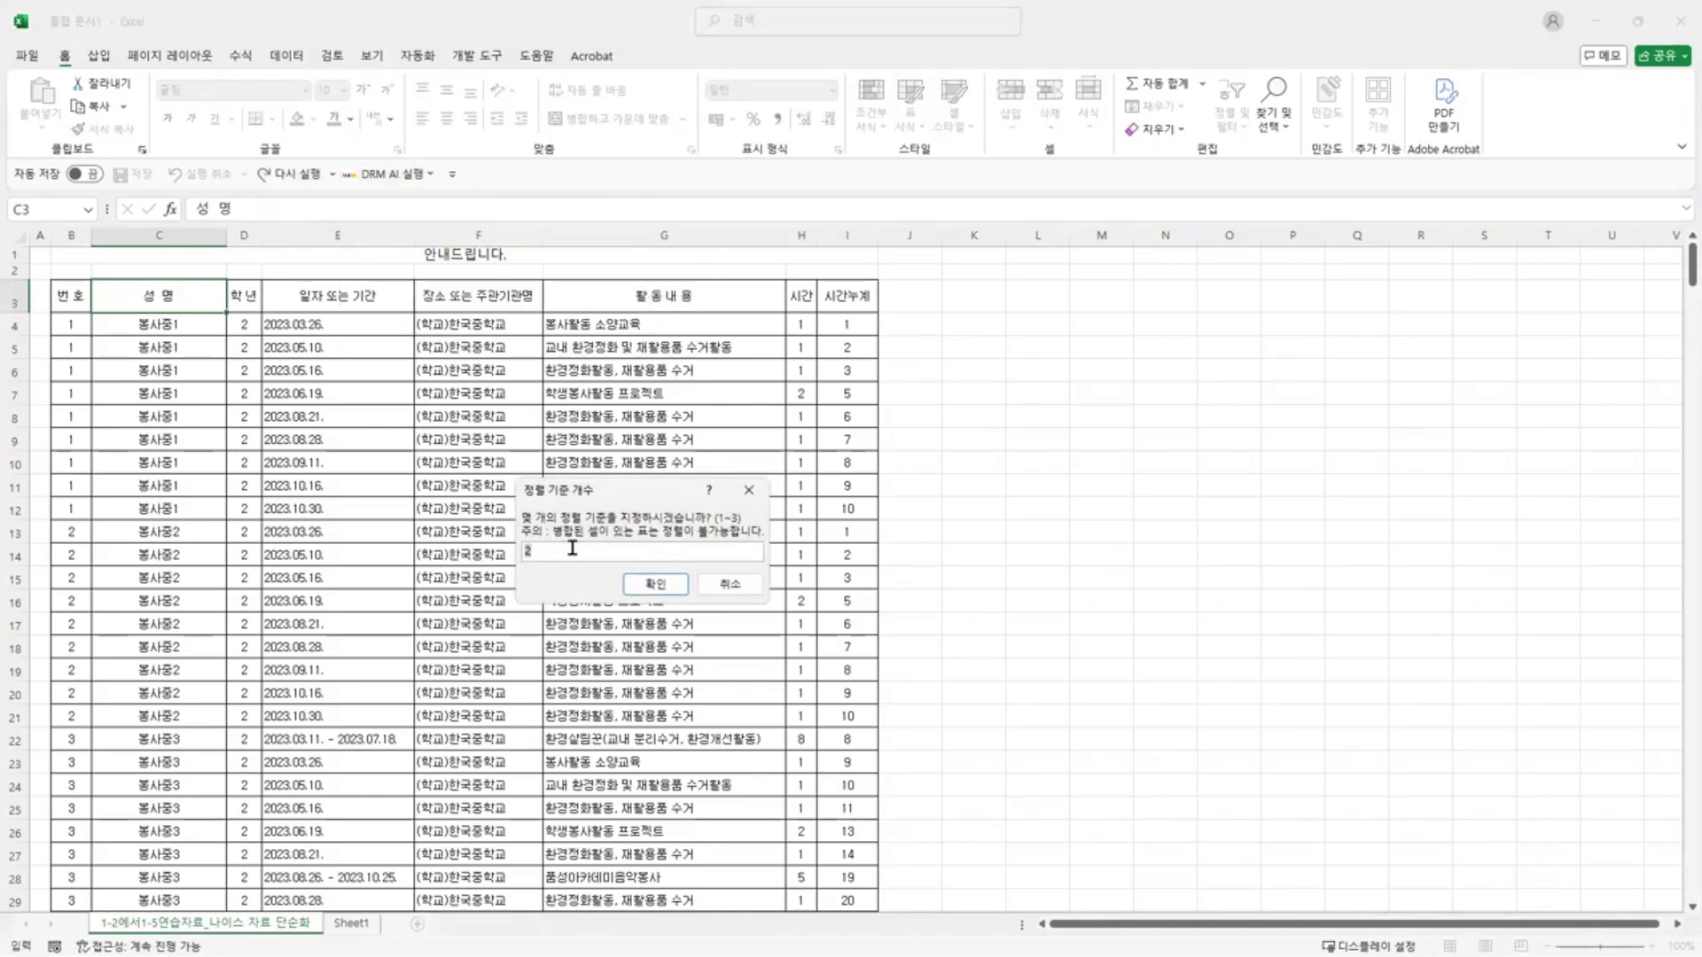
pyautogui.press('BackSpace')
pyautogui.write('3')
pyautogui.click(654, 584)
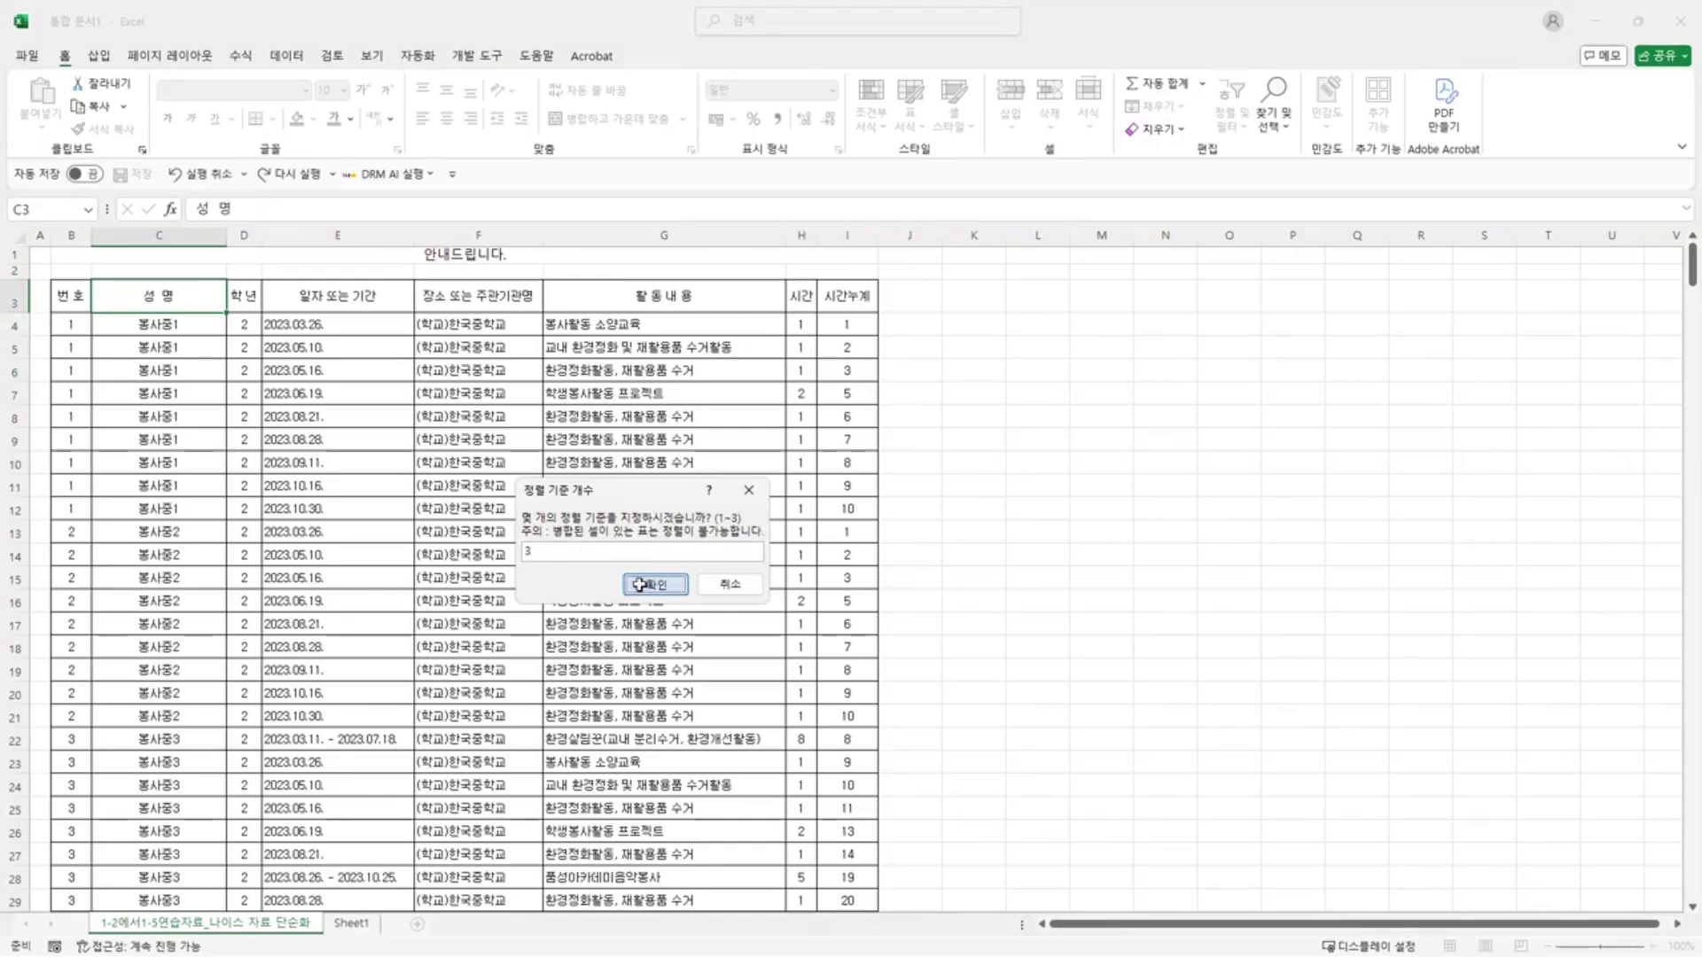
# - Assign the 번호, 성명 and 일자 또는 기간 header cells as first, second and third sort keys, and accept 2 as the grouping level
pyautogui.click(70, 296)
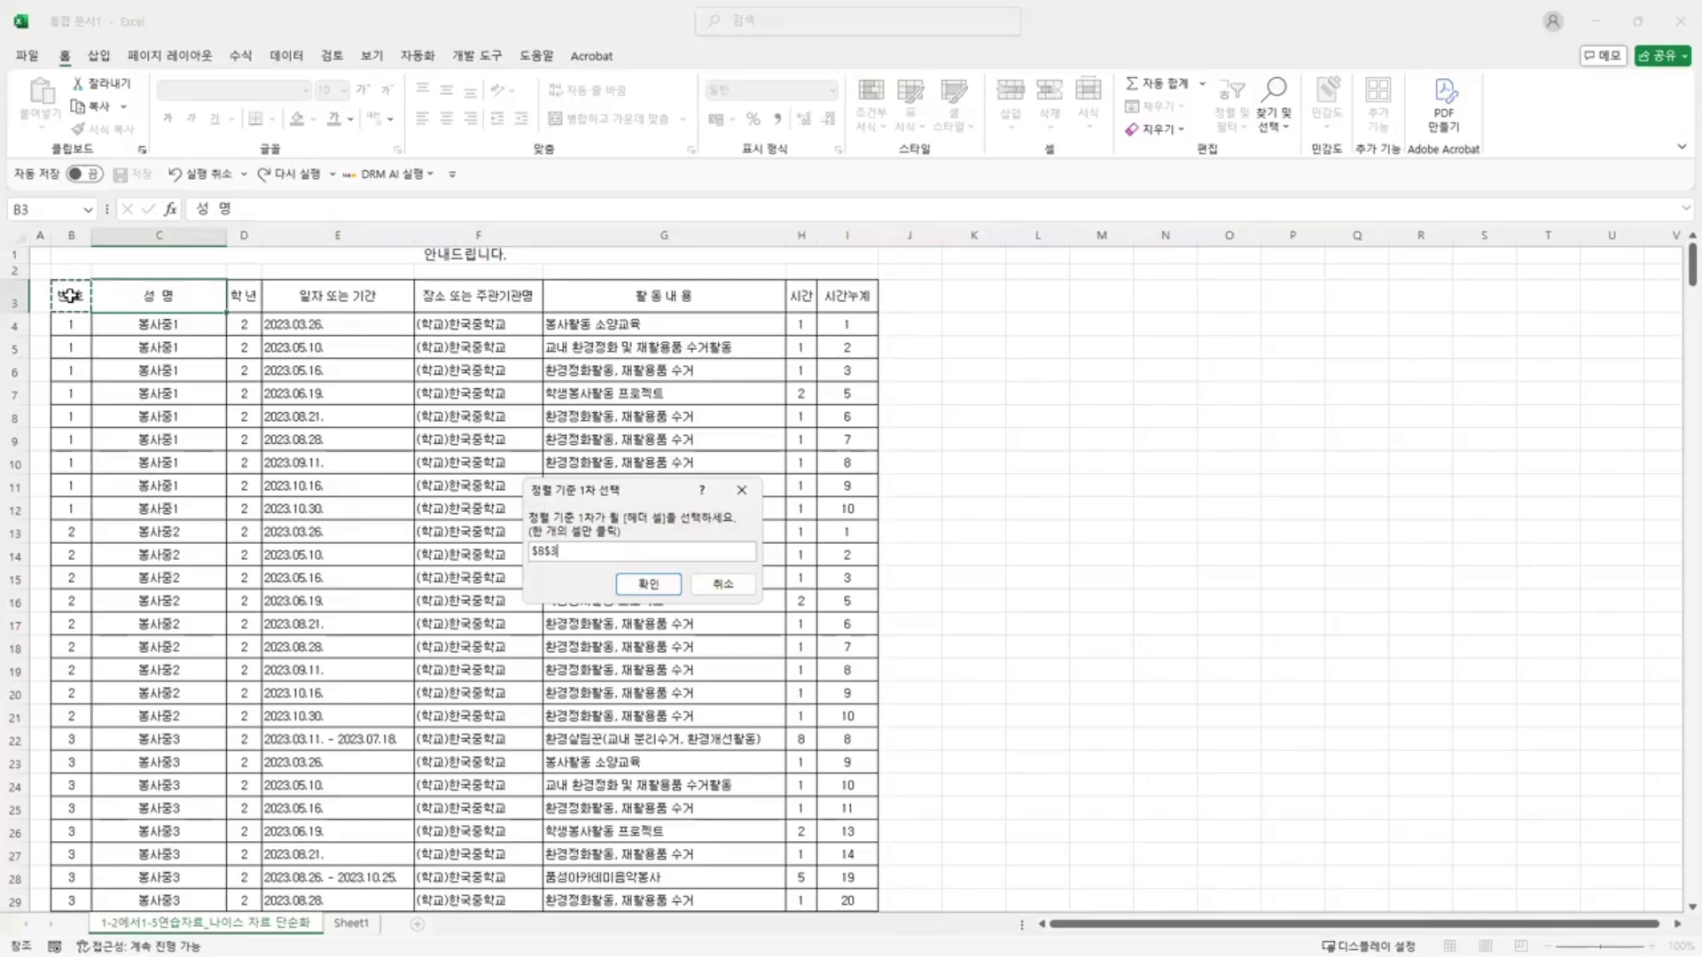
pyautogui.click(648, 584)
pyautogui.click(155, 302)
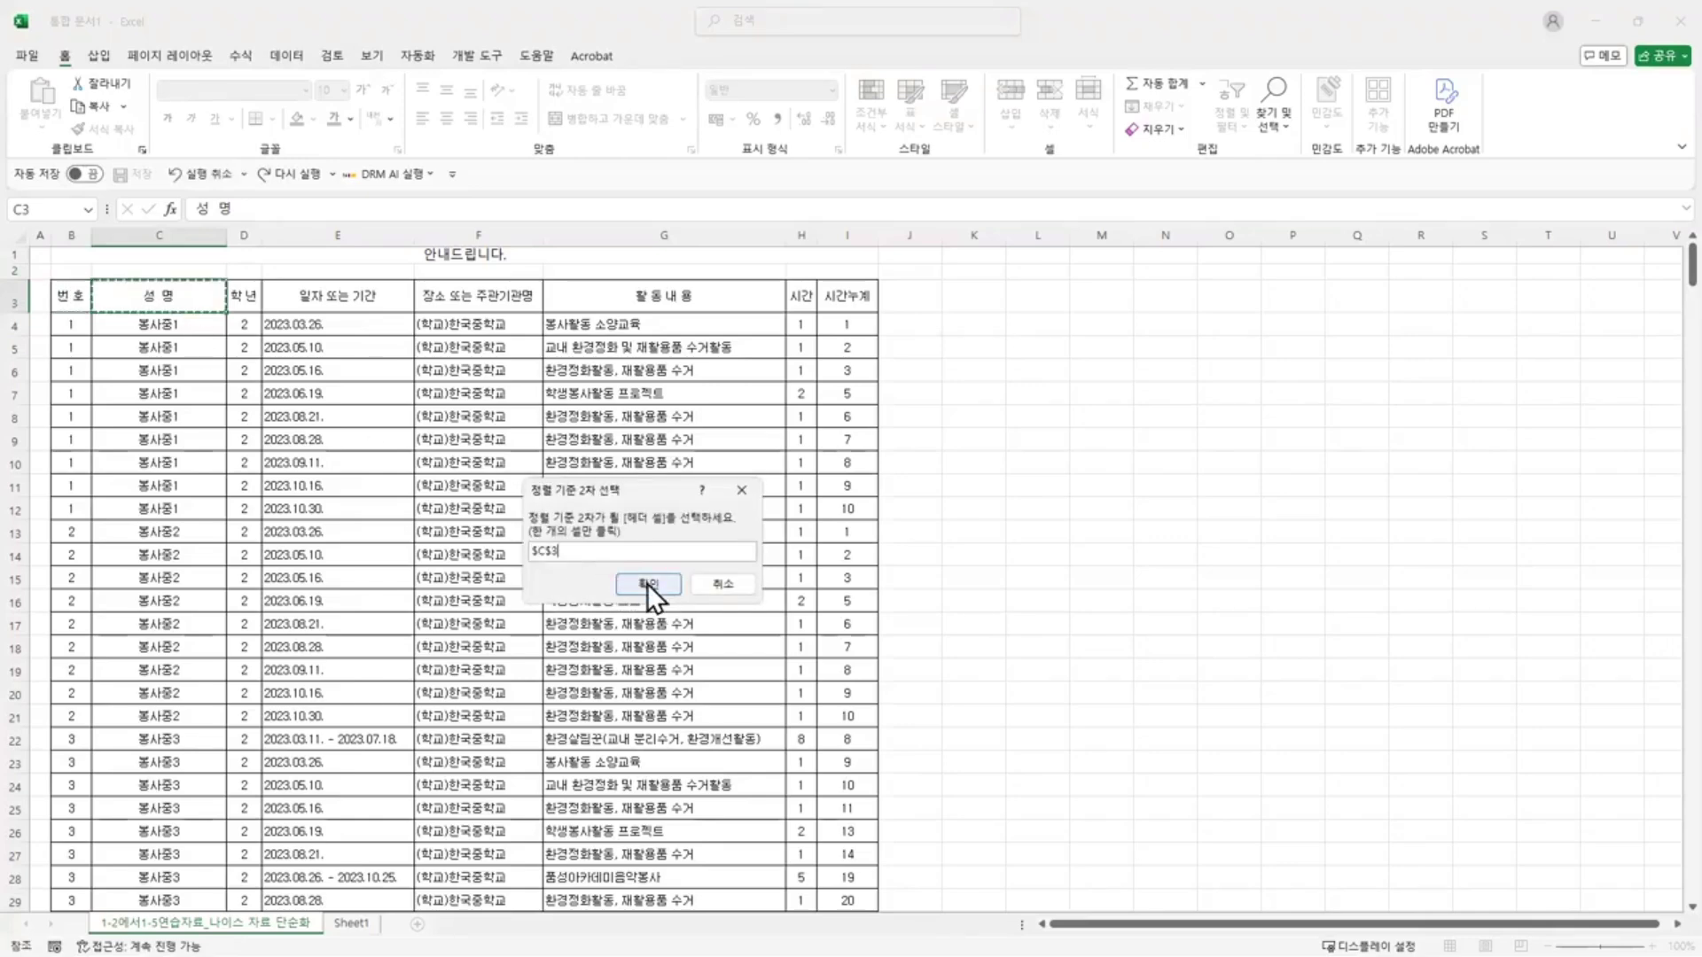
pyautogui.click(649, 587)
pyautogui.click(298, 302)
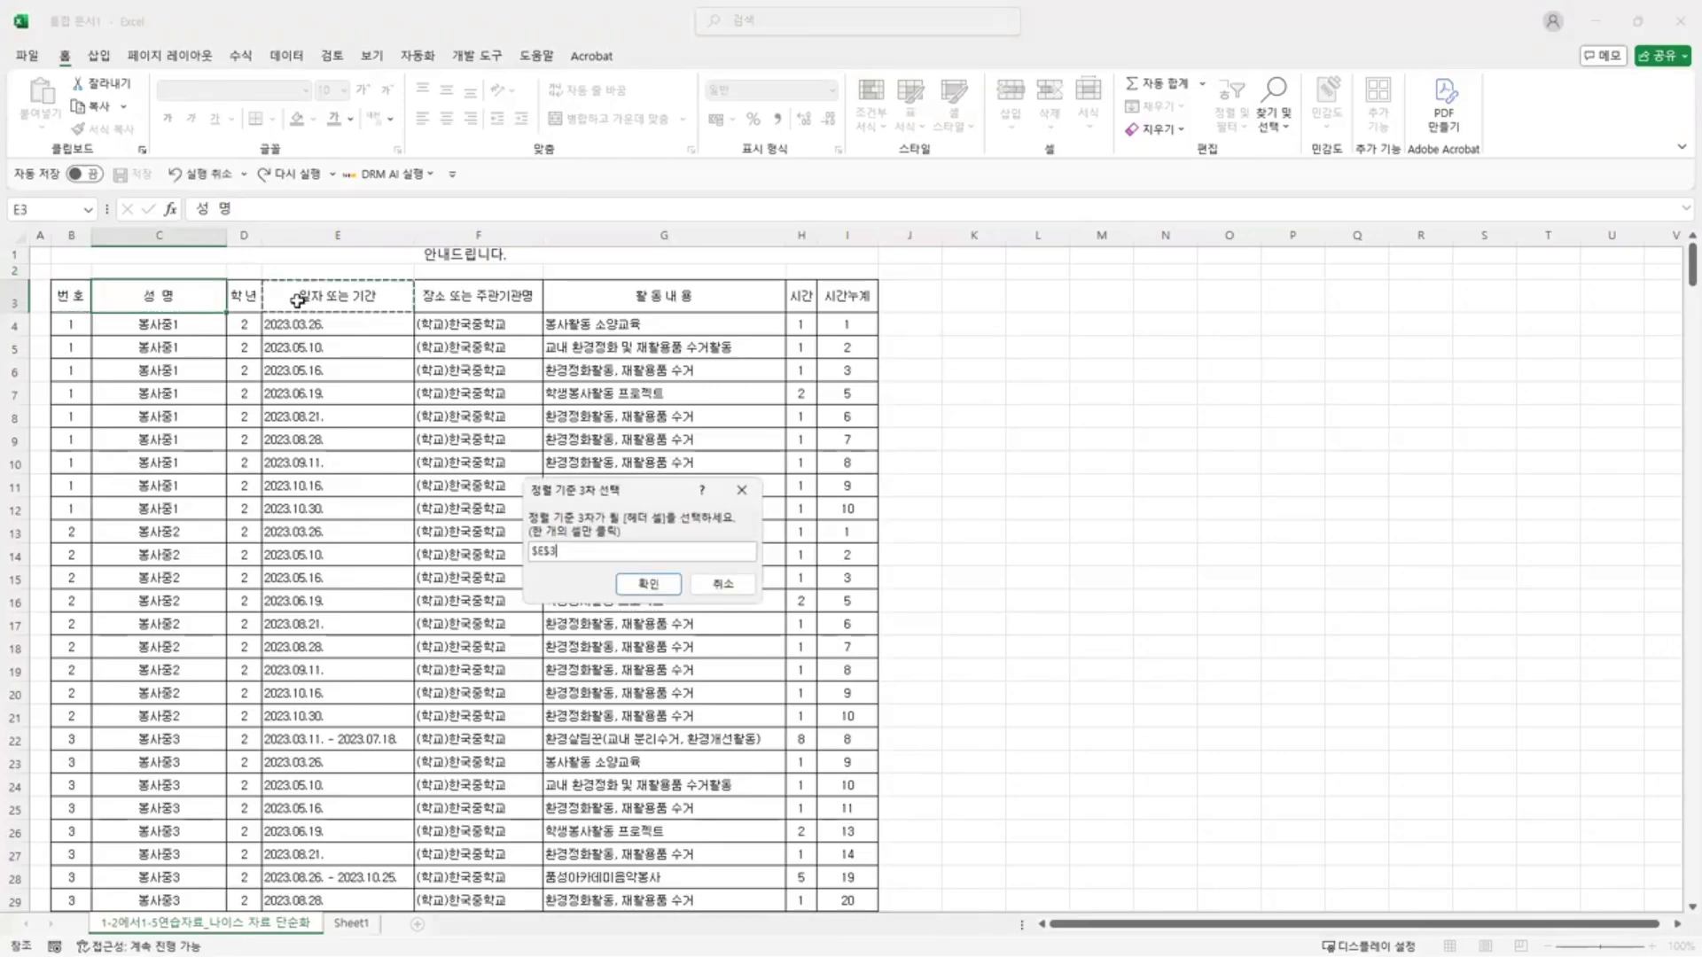
pyautogui.click(647, 585)
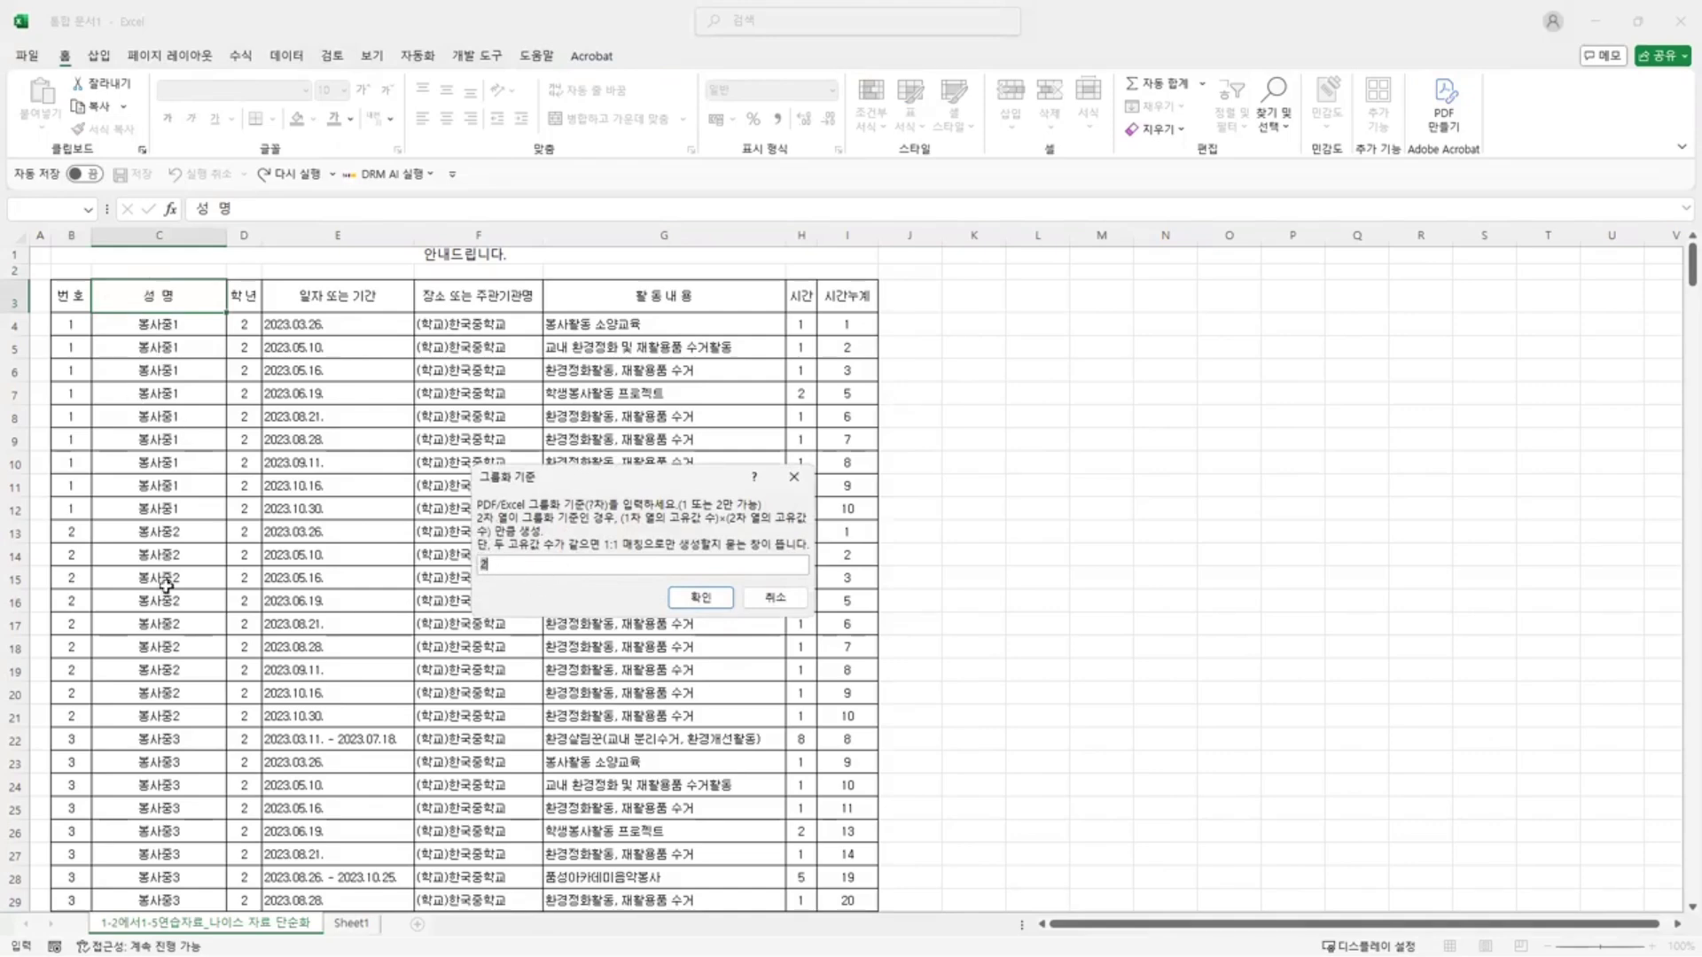
pyautogui.click(688, 598)
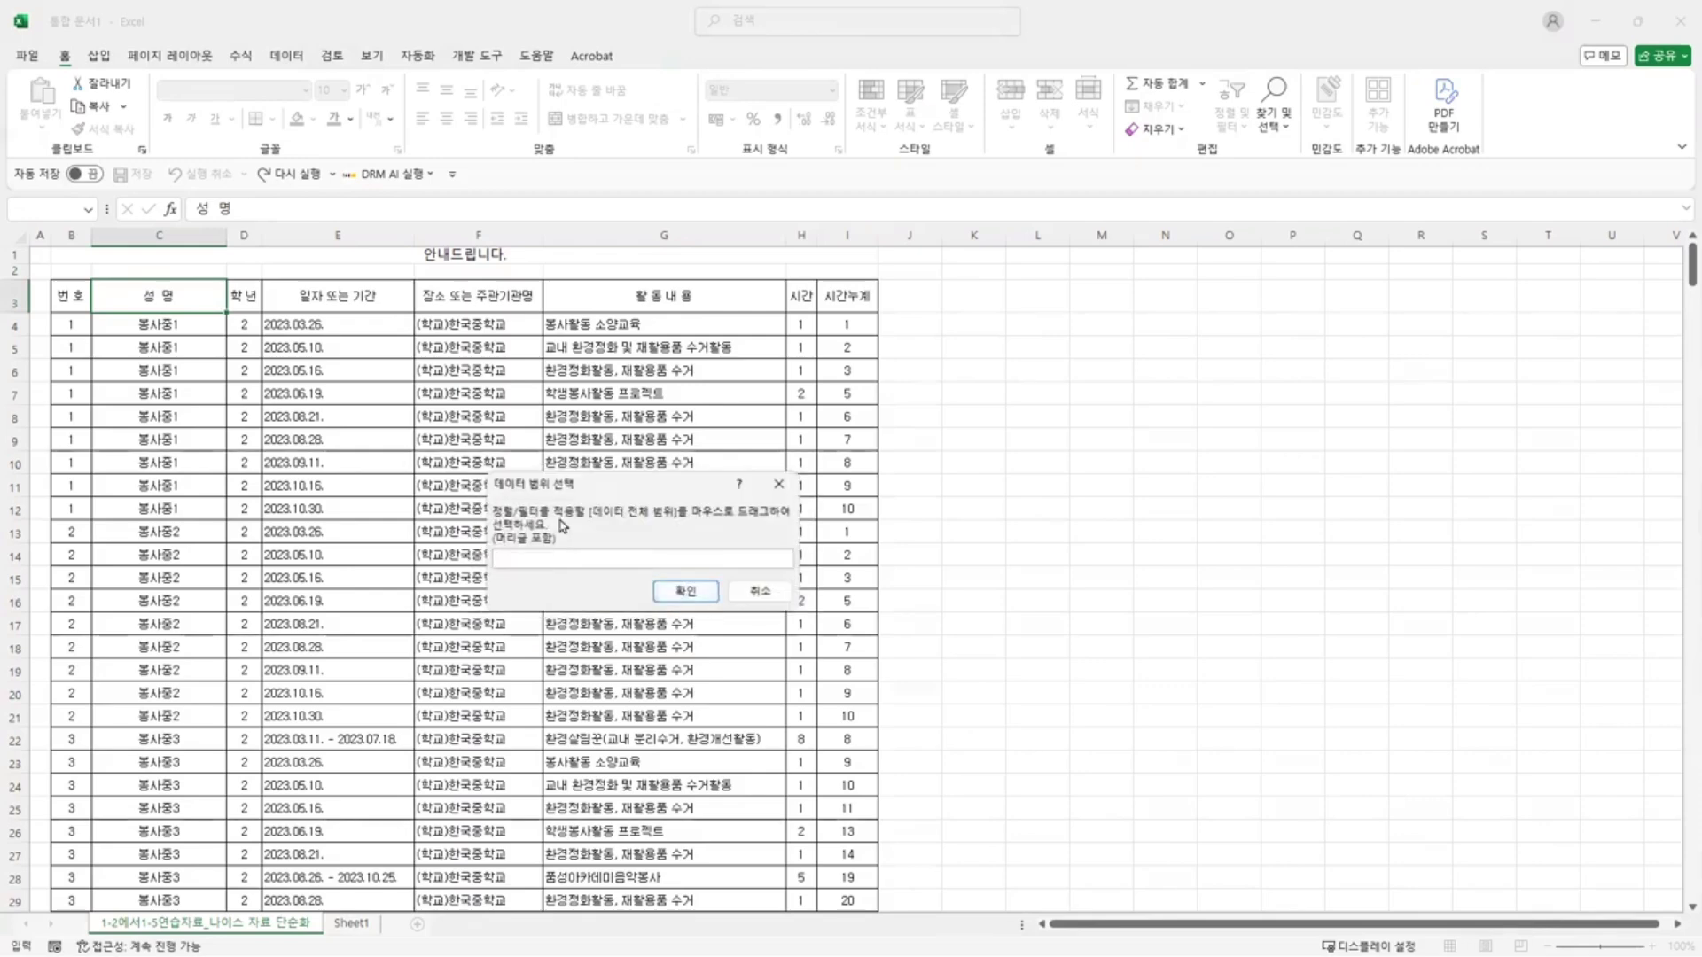
# - Set the data range for sorting and filtering to the whole table with its header, $B$3:$I$345
pyautogui.moveTo(70, 295); pyautogui.dragTo(819, 449)
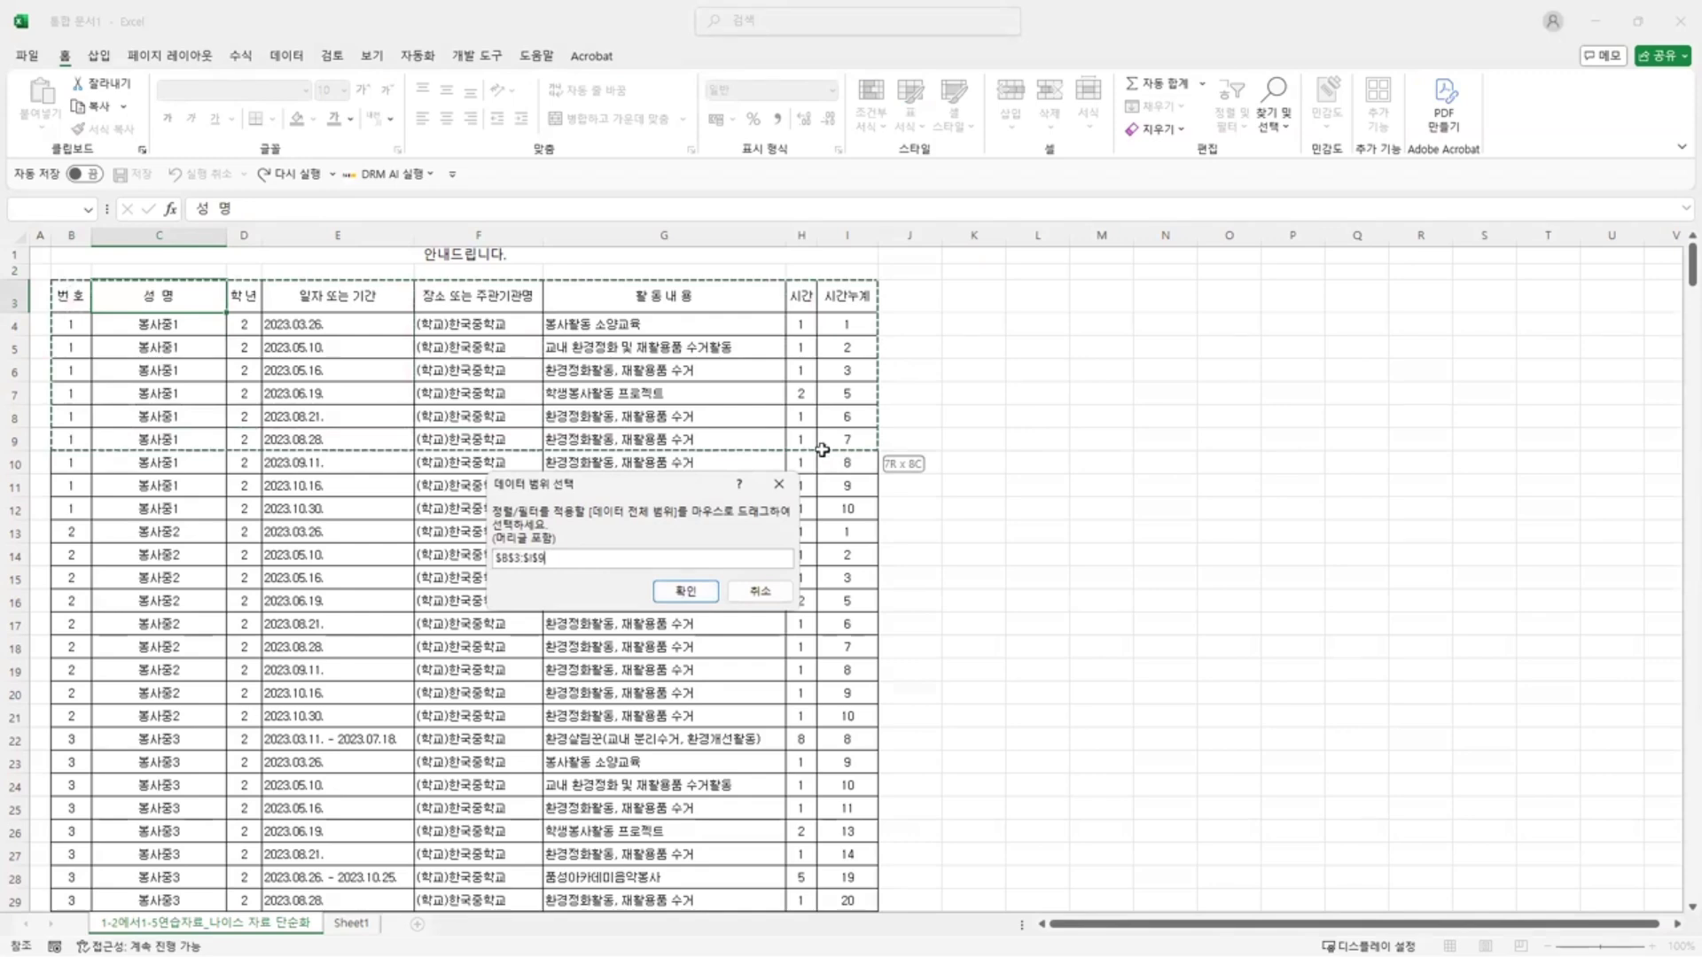
pyautogui.moveTo(822, 449); pyautogui.dragTo(839, 559)
pyautogui.scroll(-20, 810, 597)
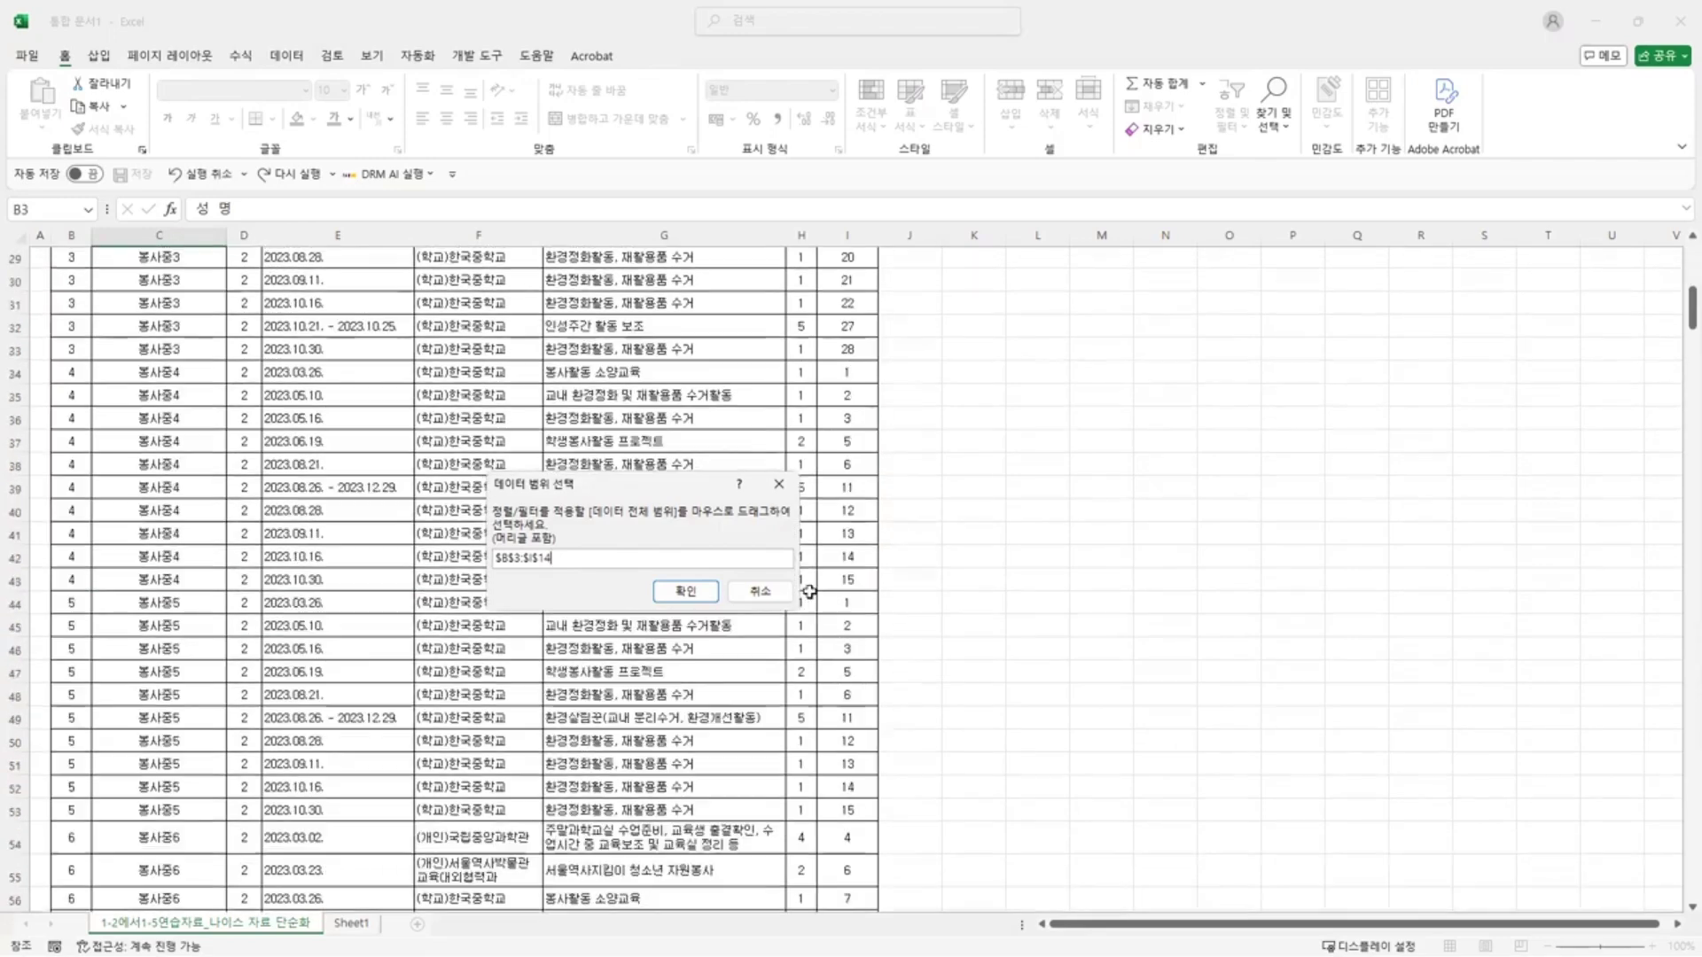
pyautogui.scroll(-10, 824, 595)
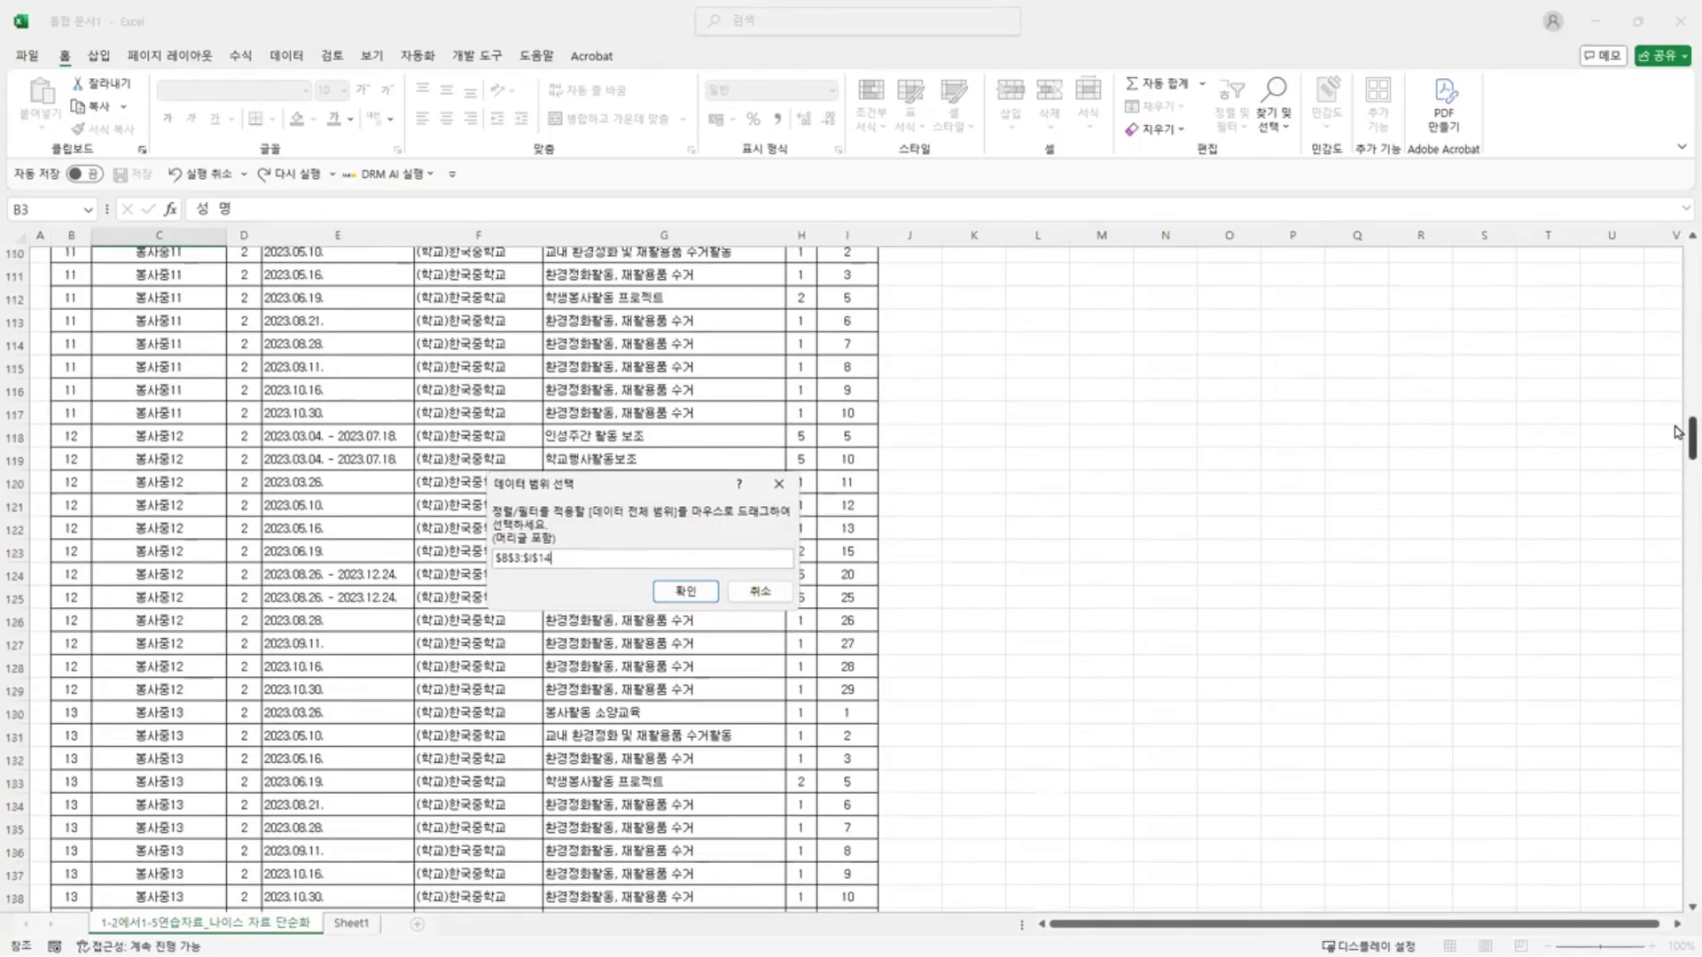
pyautogui.moveTo(1676, 421); pyautogui.dragTo(1675, 782)
pyautogui.keyDown('shift'); pyautogui.click(837, 493); pyautogui.keyUp('shift')
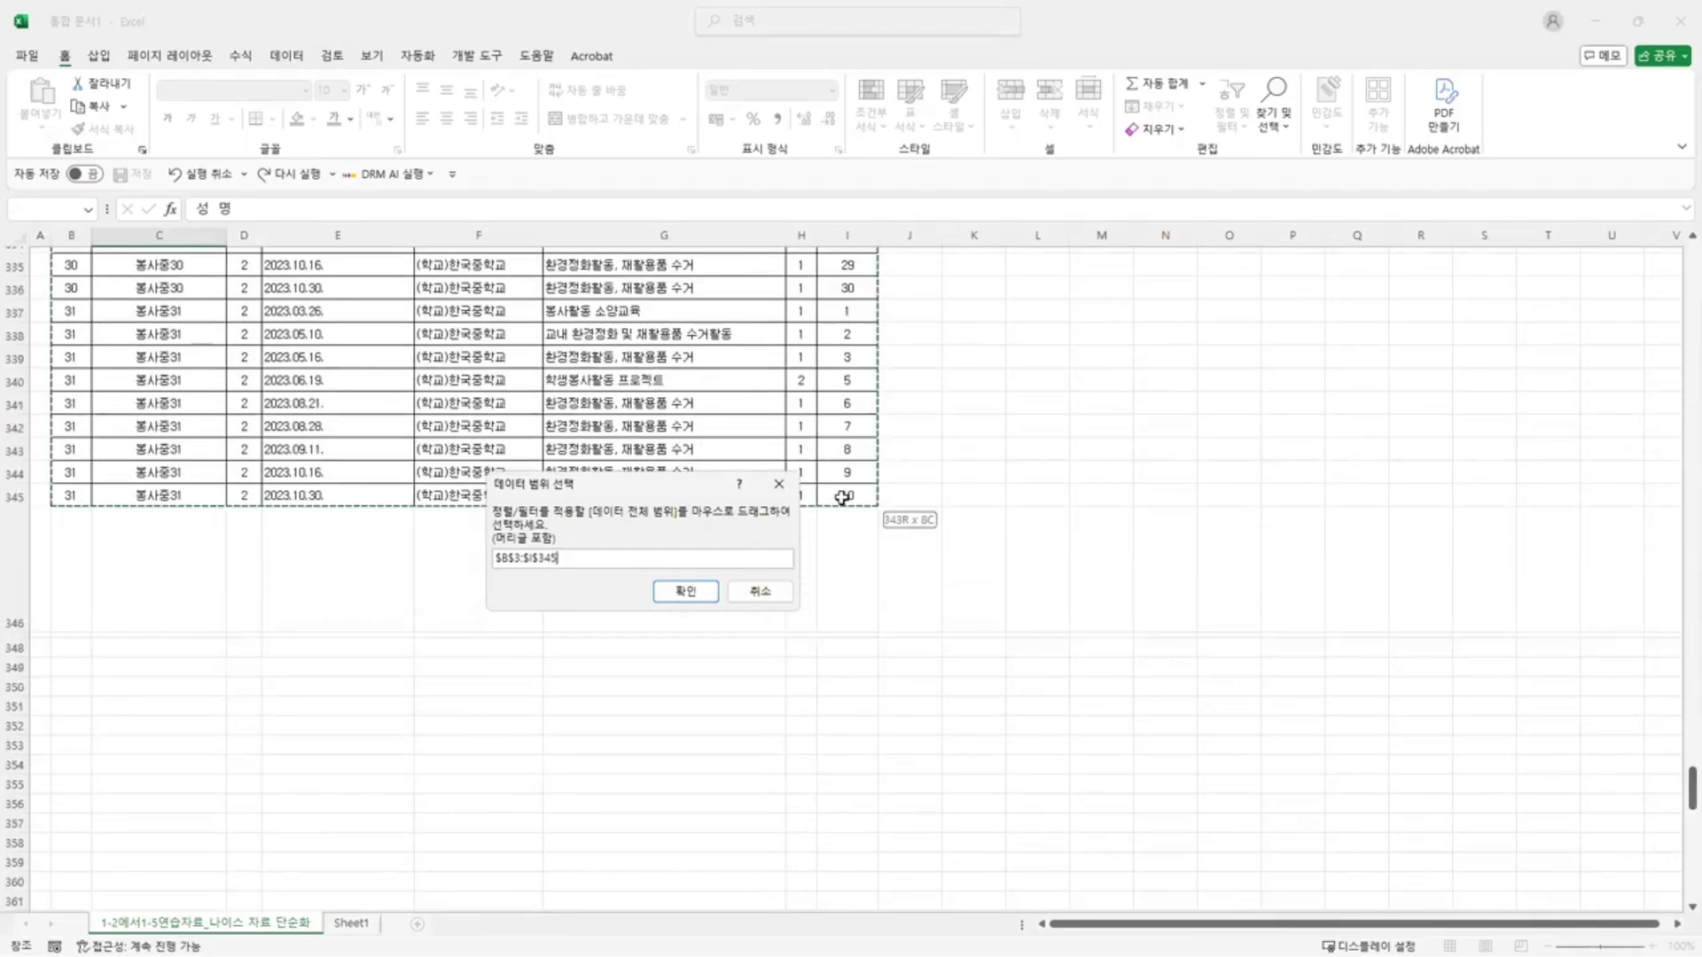
pyautogui.click(661, 588)
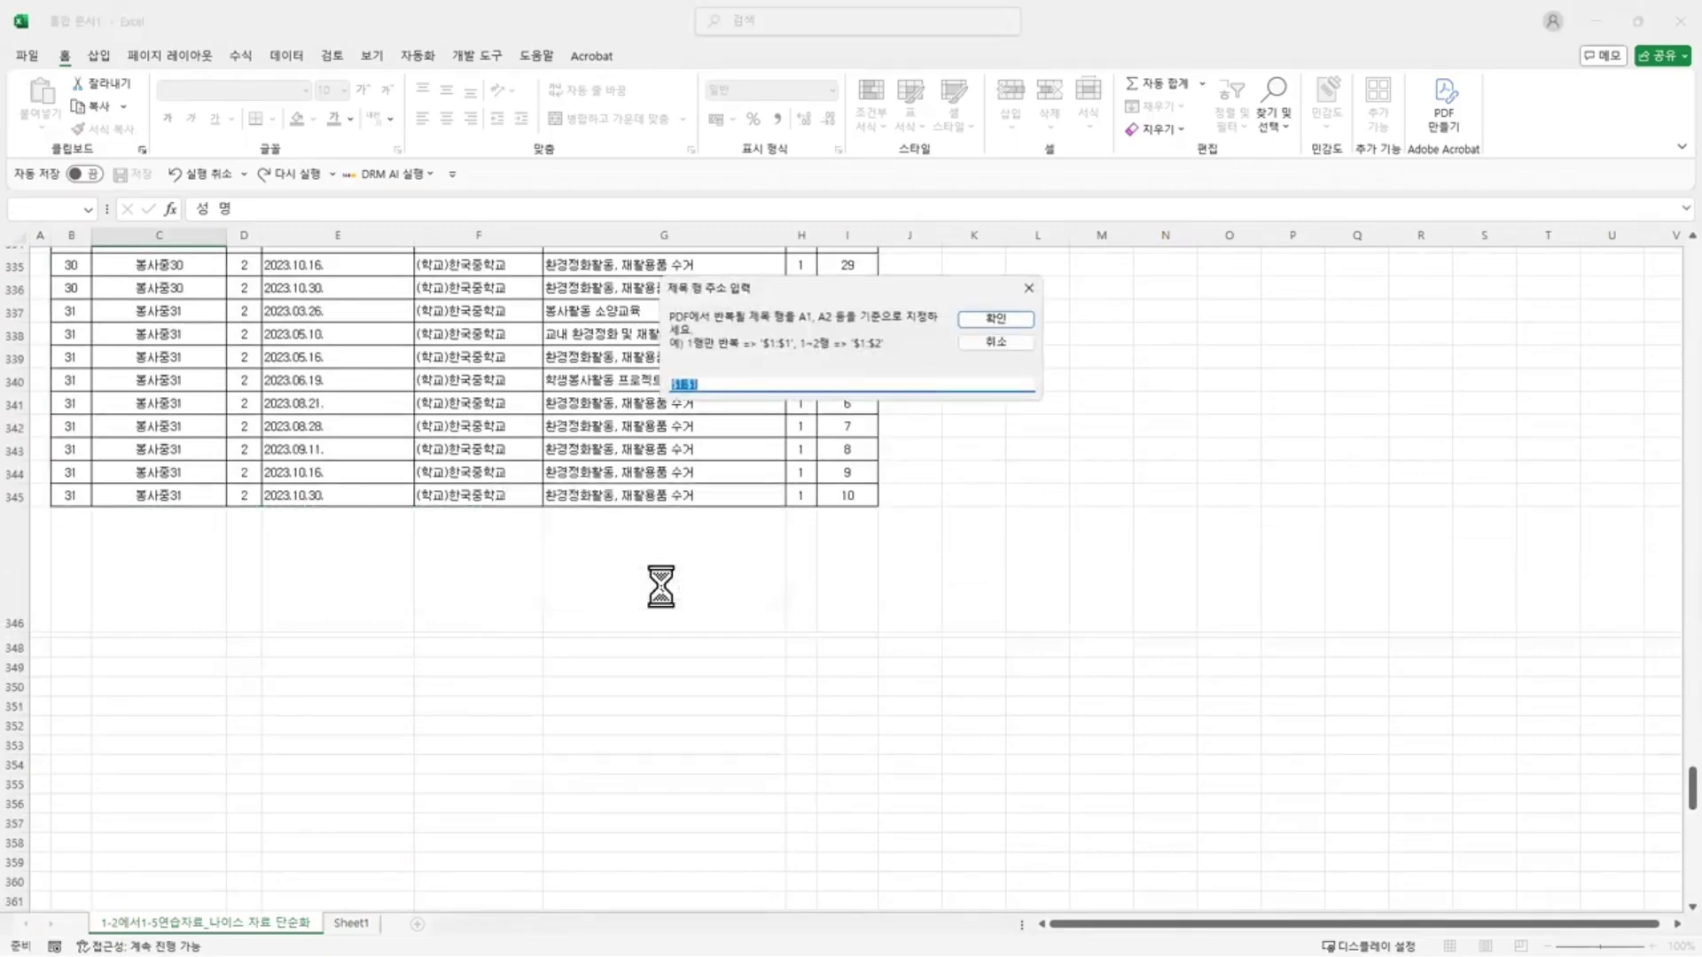
# - Confirm the title rows to repeat in the PDFs and fit the PDF page width to columns $B:$I
pyautogui.click(723, 386)
pyautogui.click(977, 316)
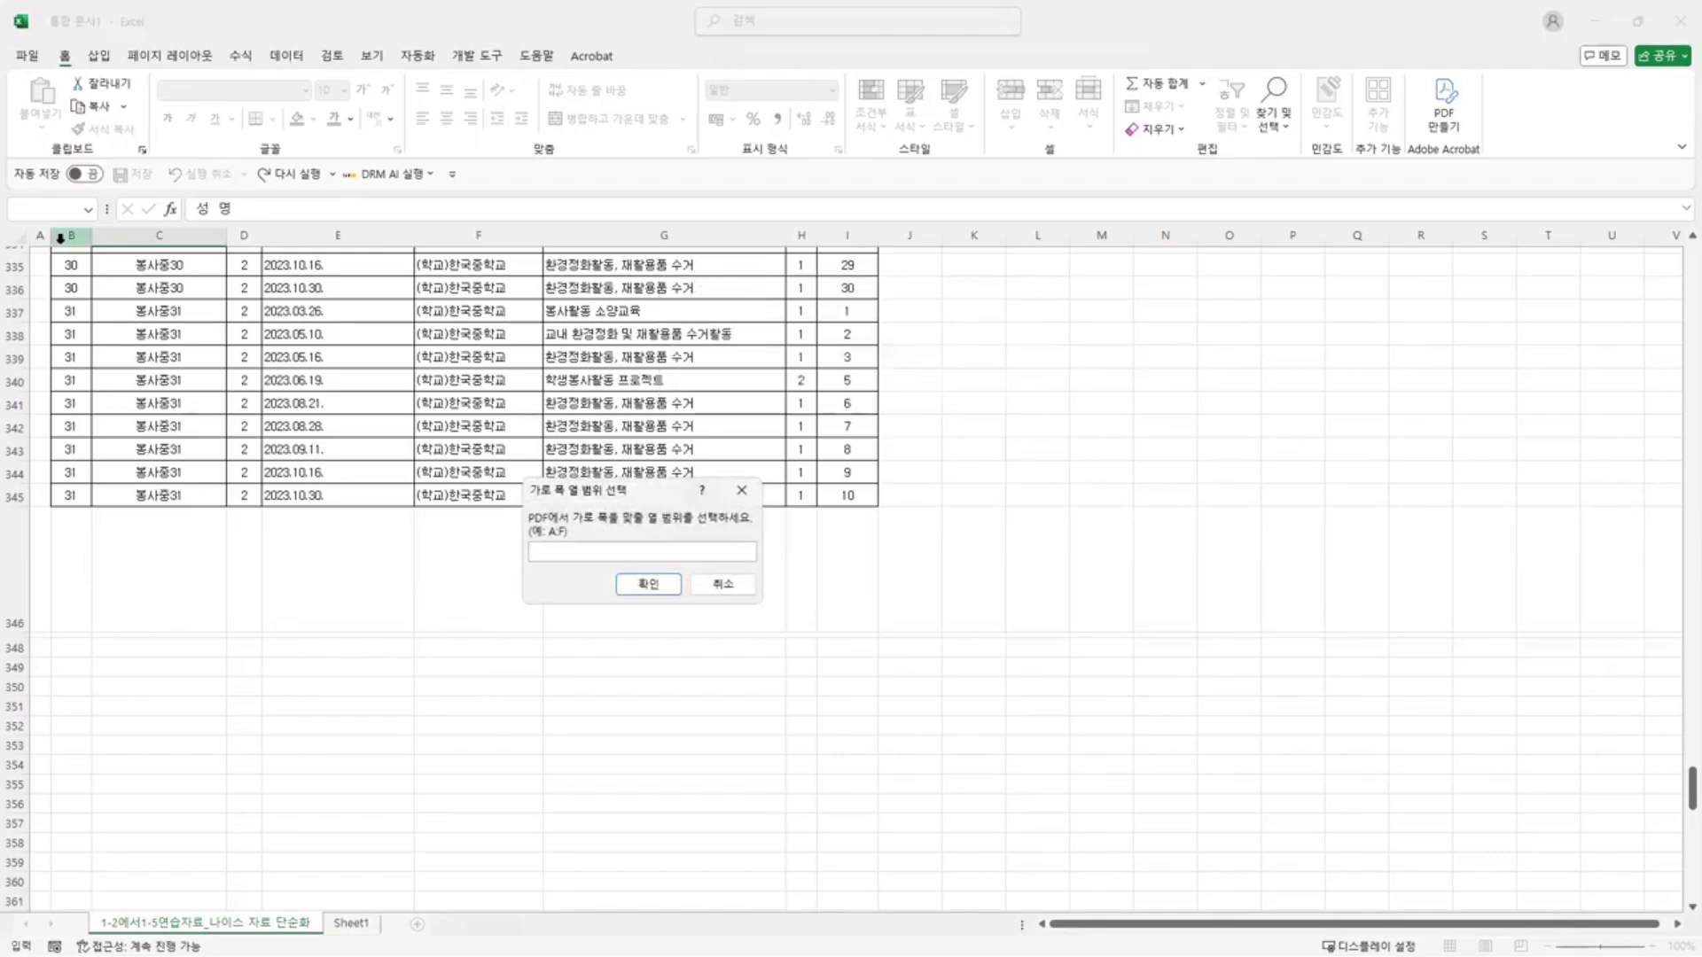
pyautogui.moveTo(71, 235); pyautogui.dragTo(848, 235)
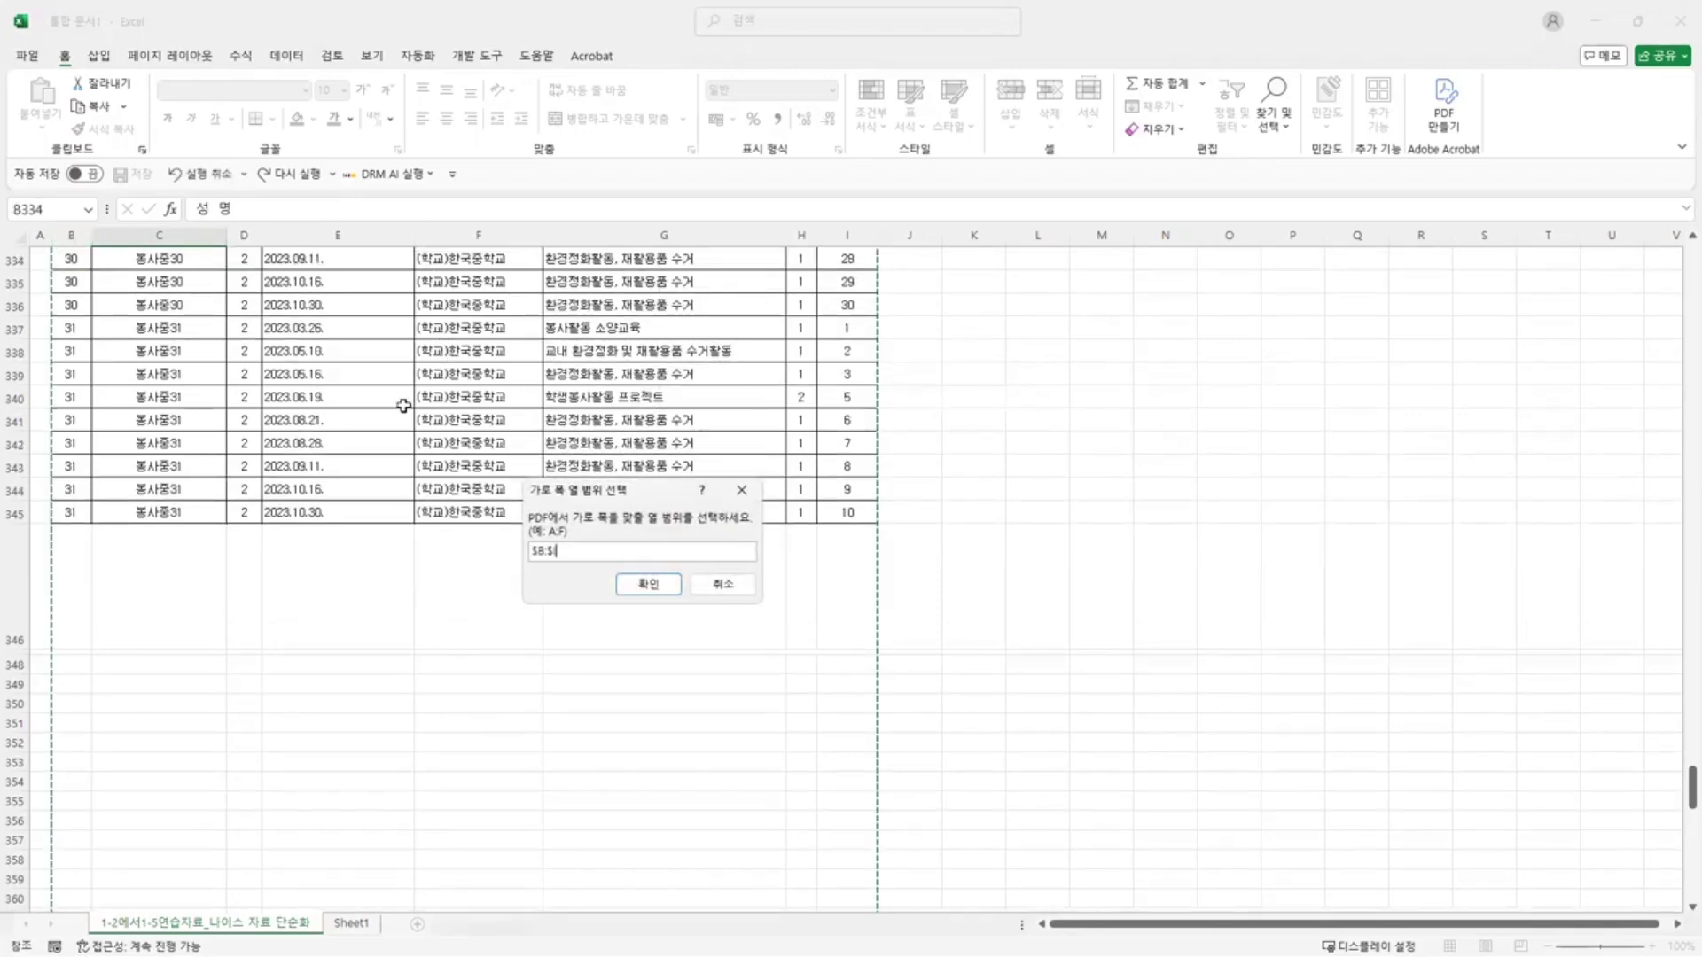
pyautogui.scroll(8, 351, 434)
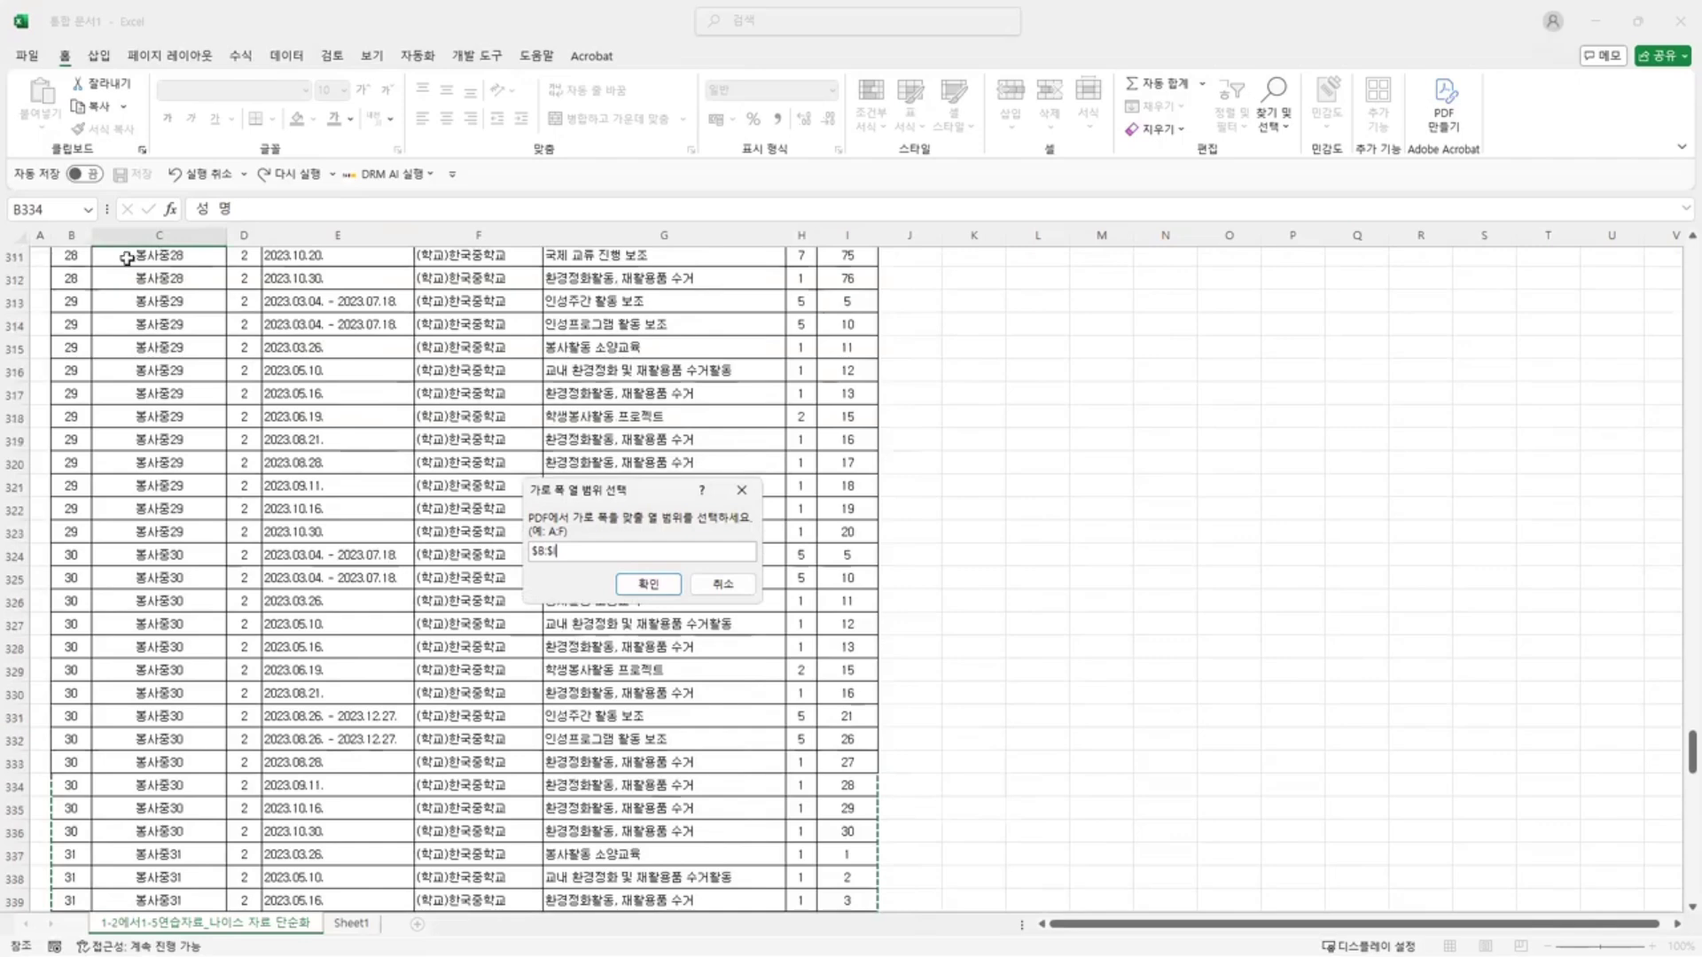
pyautogui.click(646, 586)
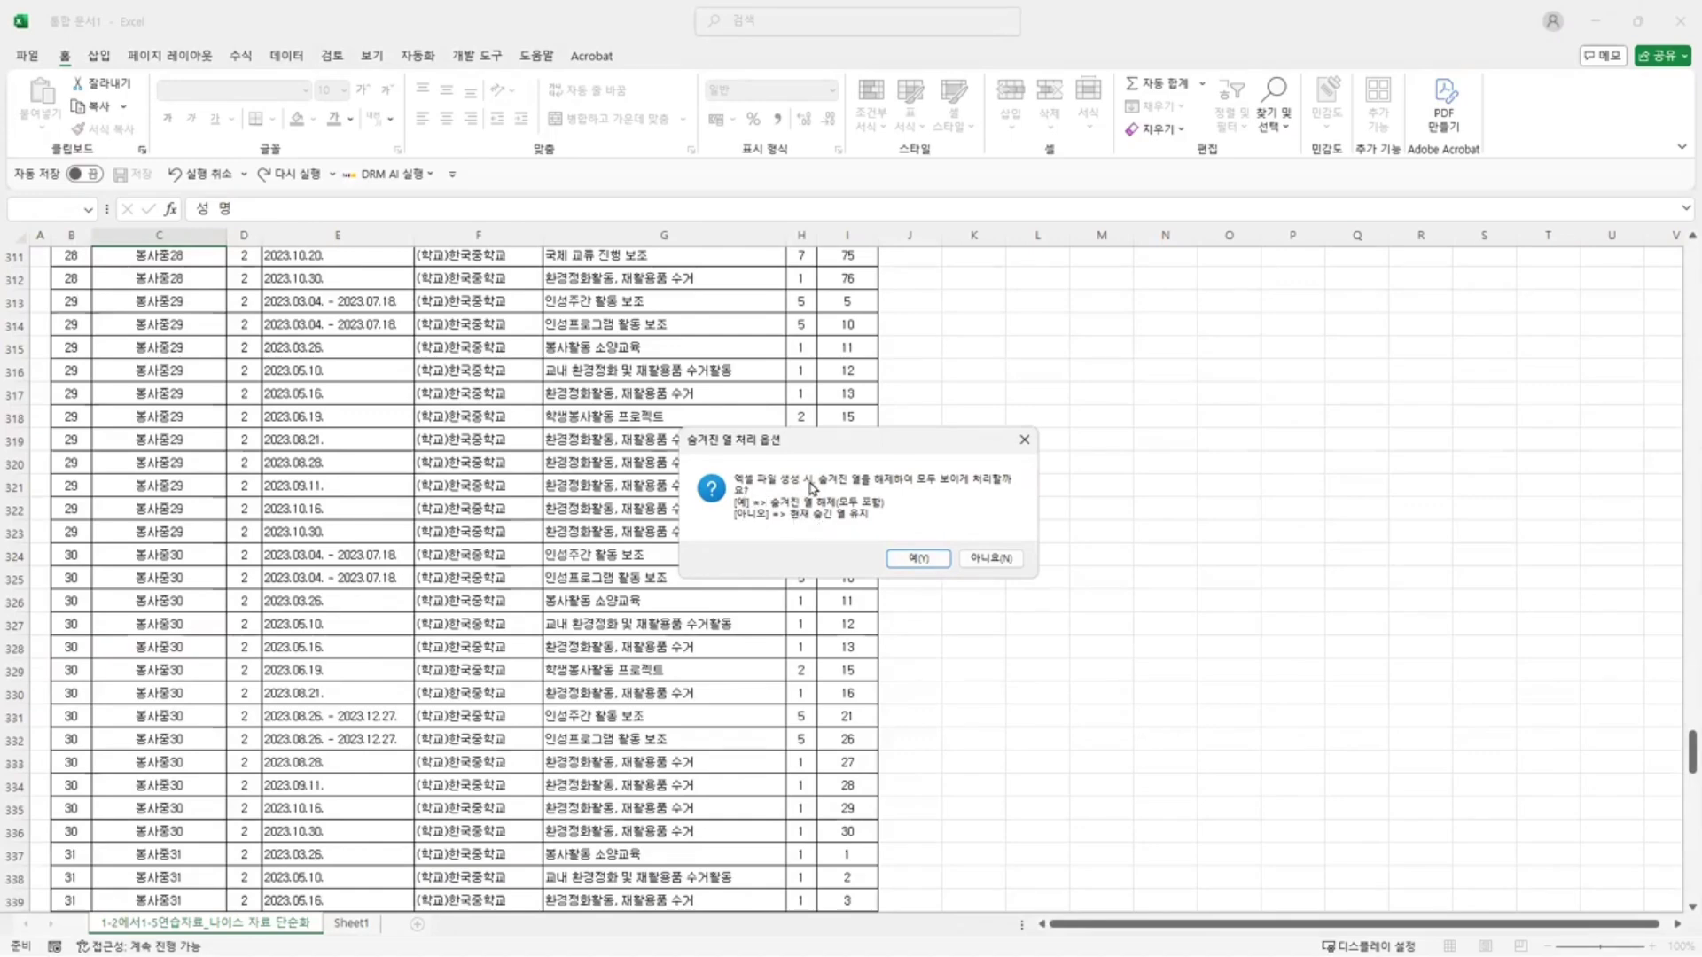
# - Generate the grouped PDF and Excel files with hidden columns unhidden and 1:1 mapping of the two grouping keys
pyautogui.click(918, 560)
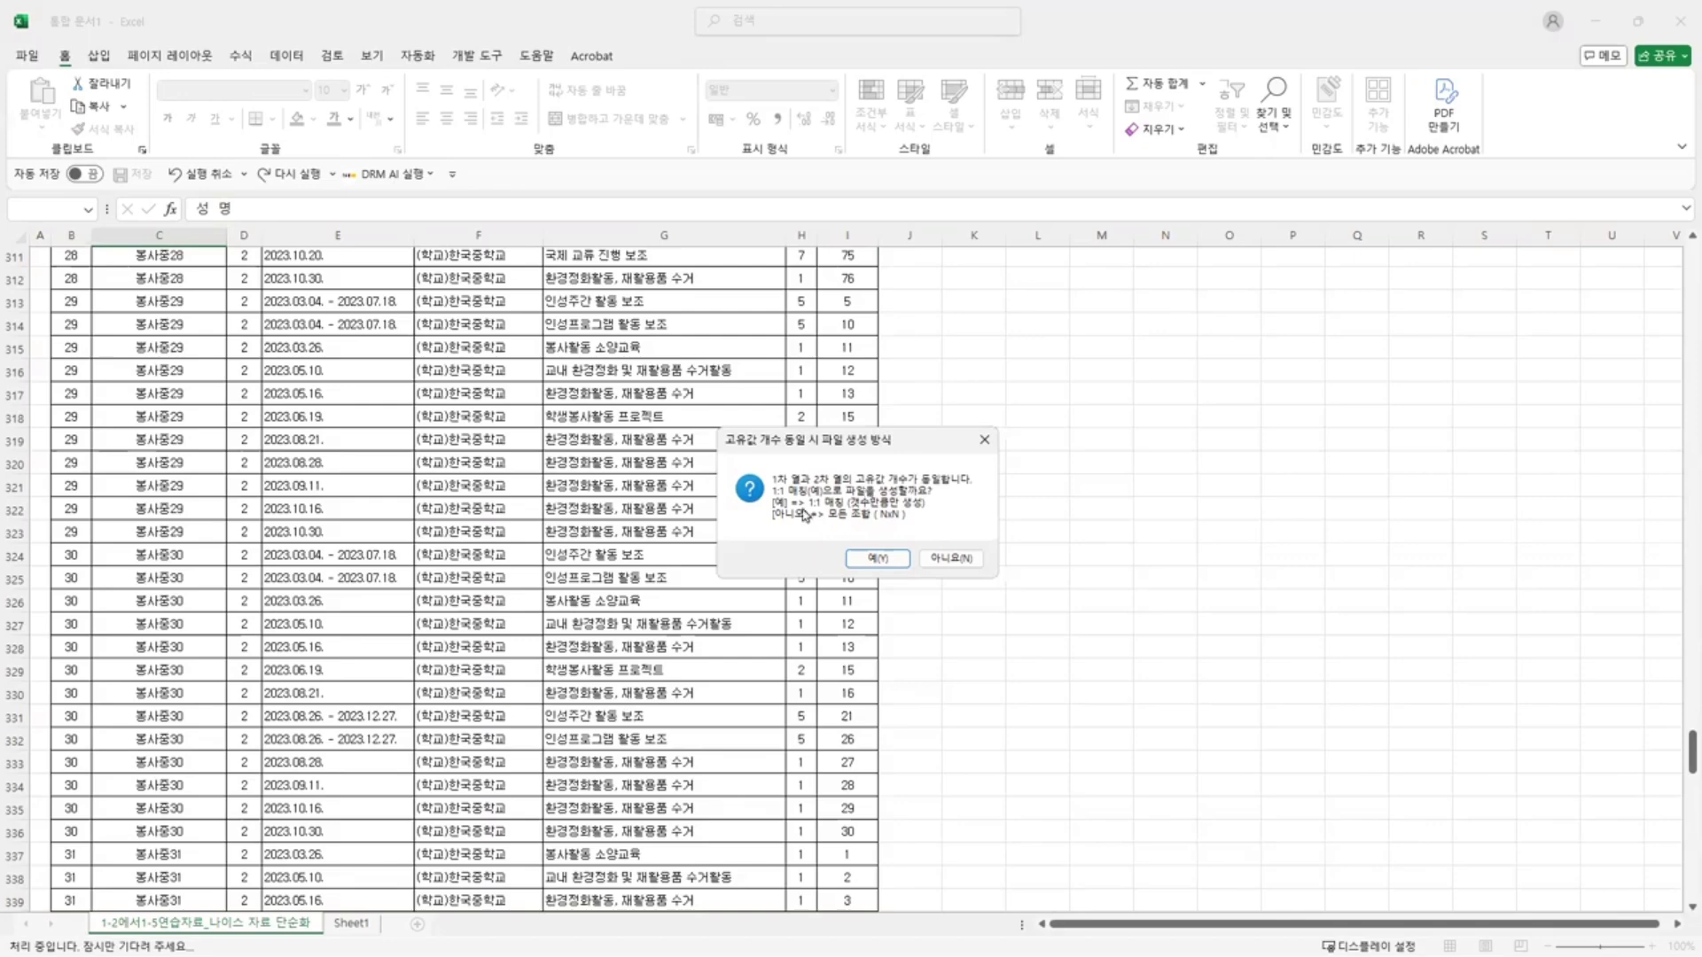
pyautogui.click(877, 558)
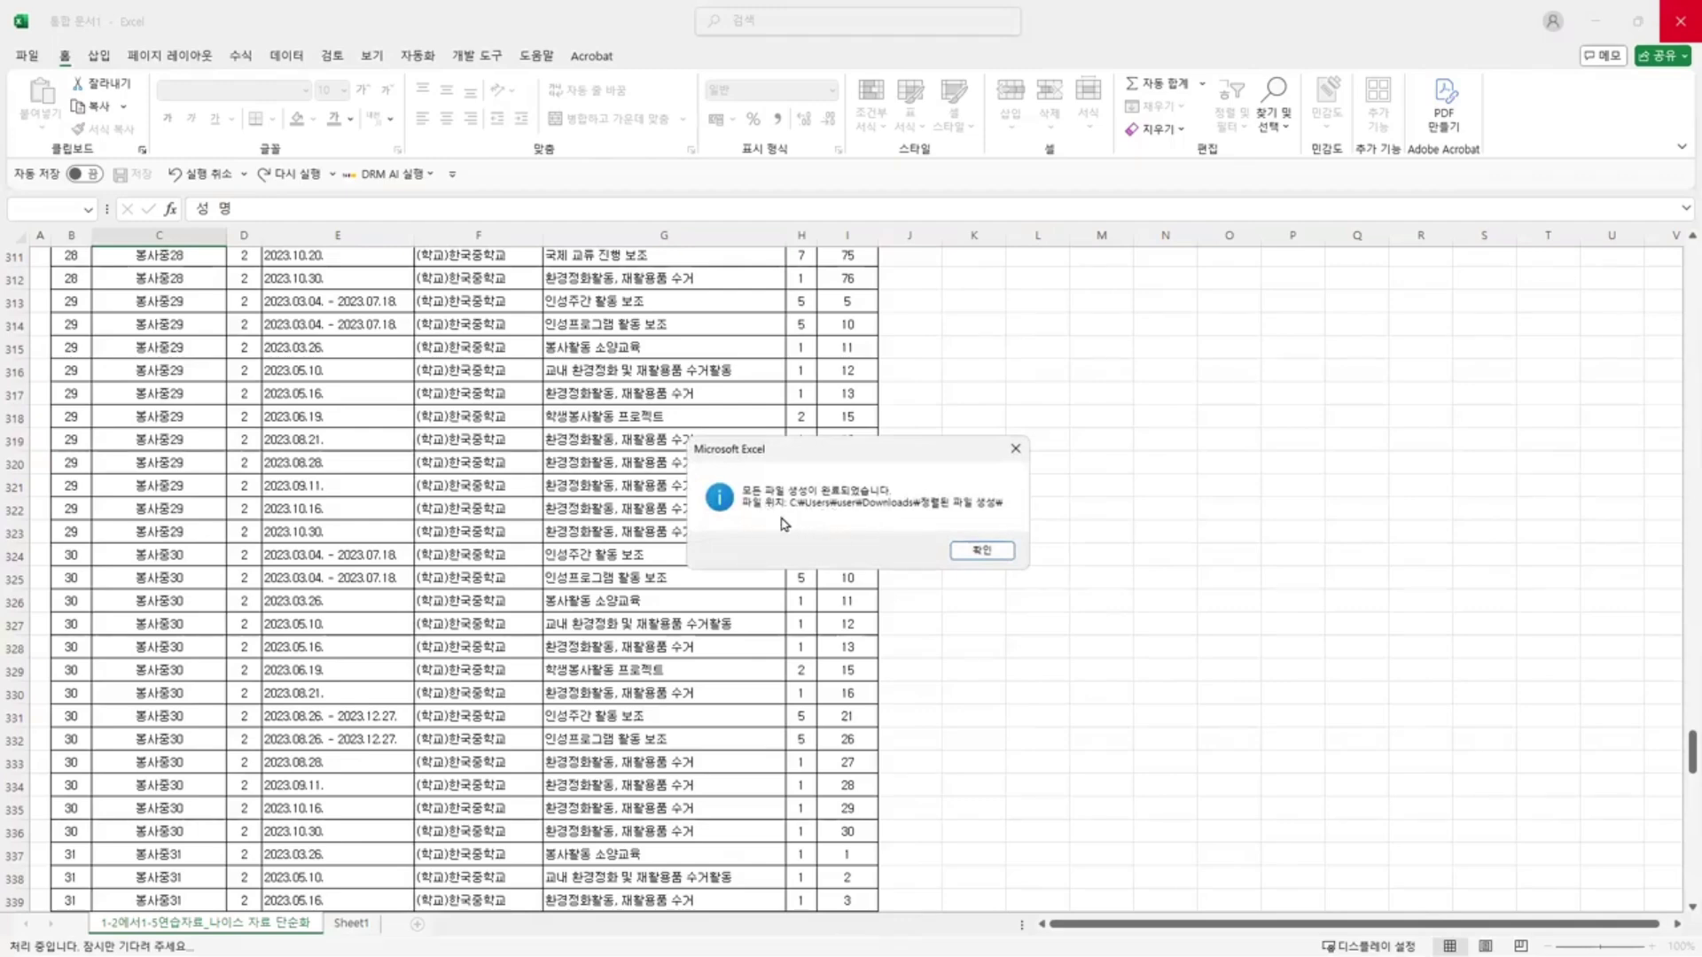
pyautogui.click(977, 551)
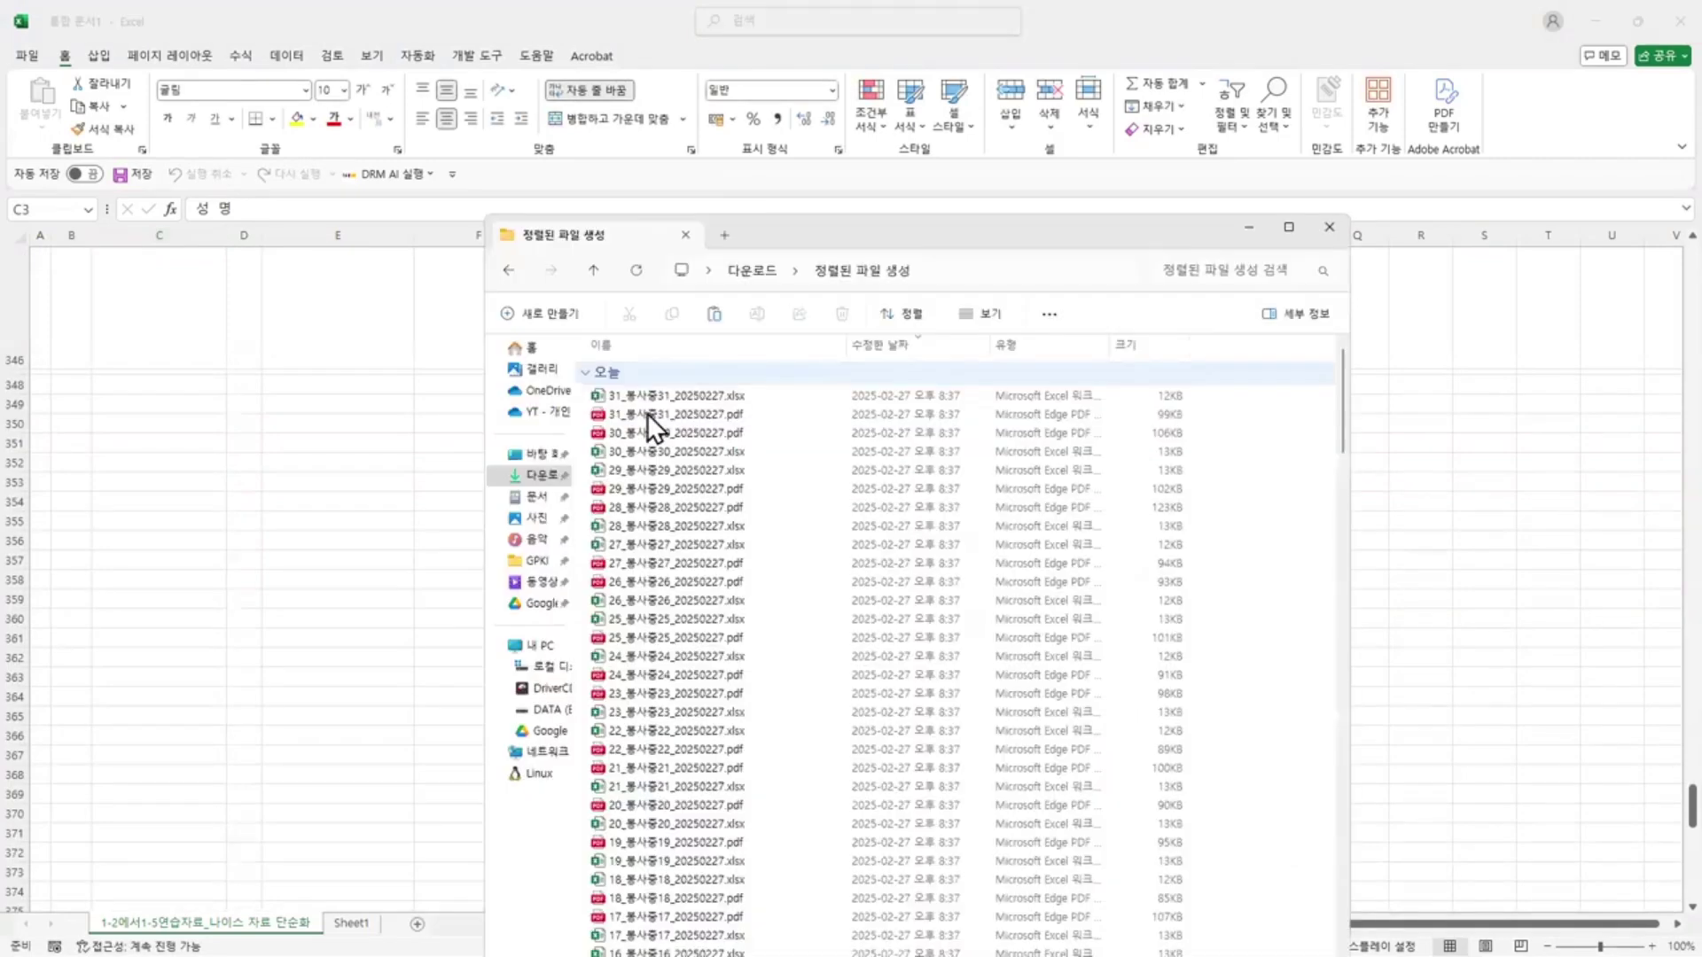
# - Check the title, header row and student rows in 31_봉사중31_20250227.pdf and 30_봉사중30_20250227.pdf, closing each file
pyautogui.doubleClick(647, 413)
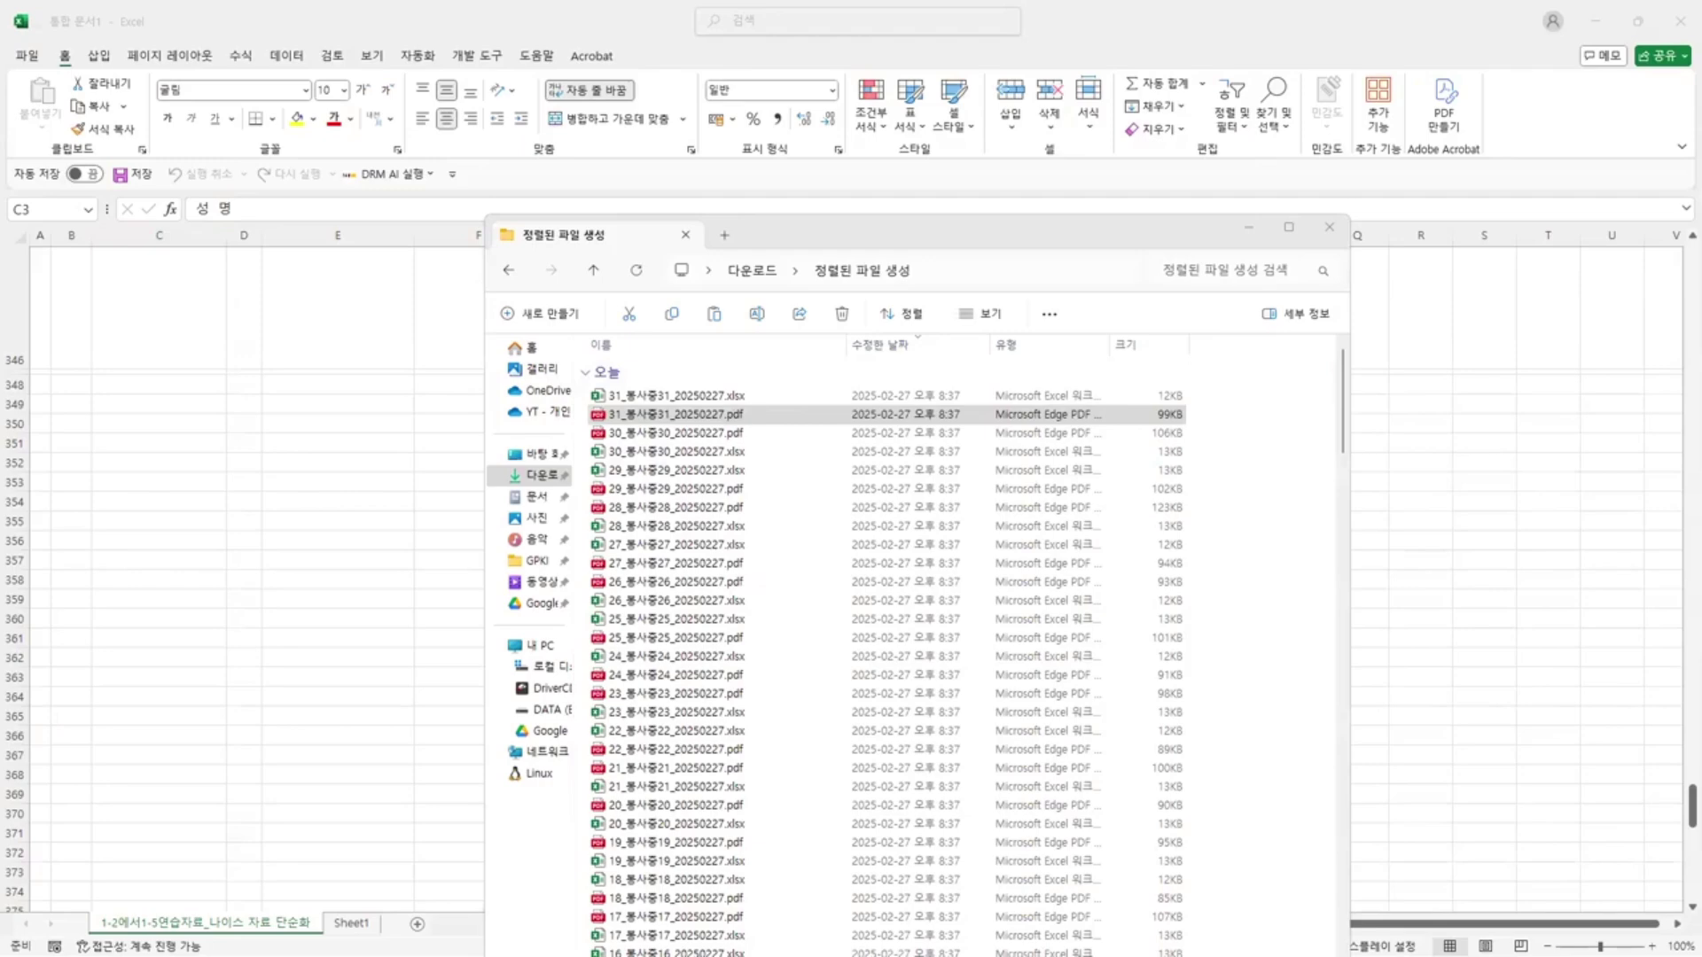
pyautogui.moveTo(479, 383); pyautogui.dragTo(546, 577)
pyautogui.click(784, 436)
pyautogui.moveTo(773, 313); pyautogui.dragTo(881, 315)
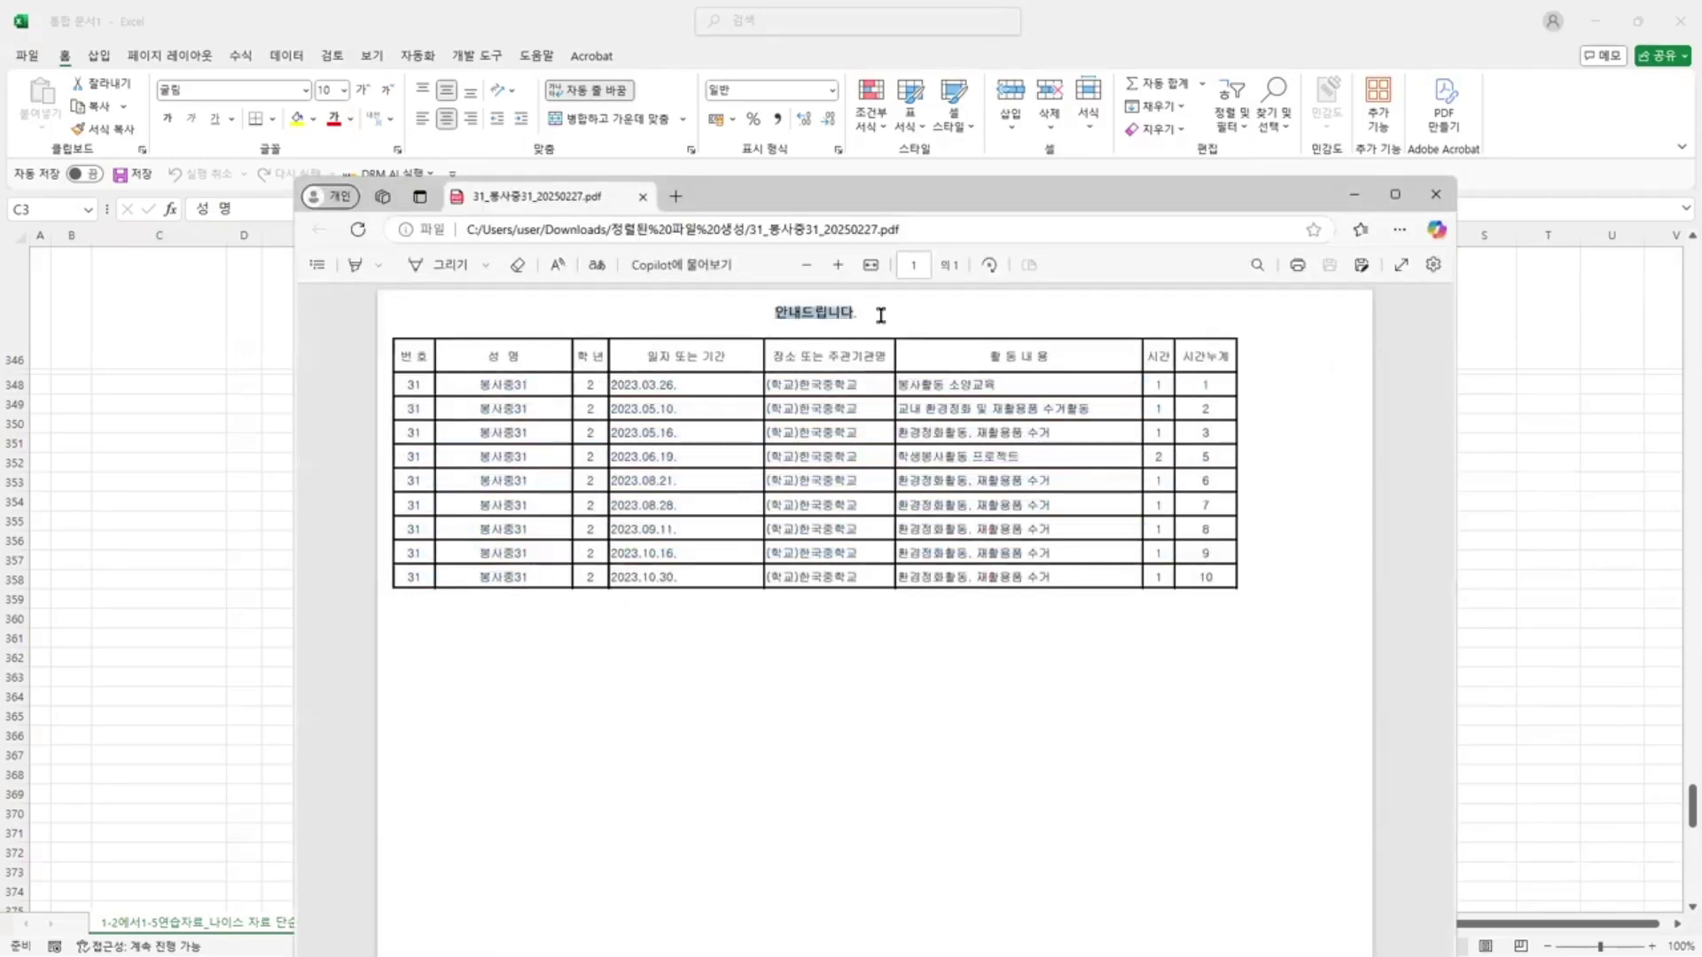
pyautogui.moveTo(407, 354); pyautogui.dragTo(1235, 357)
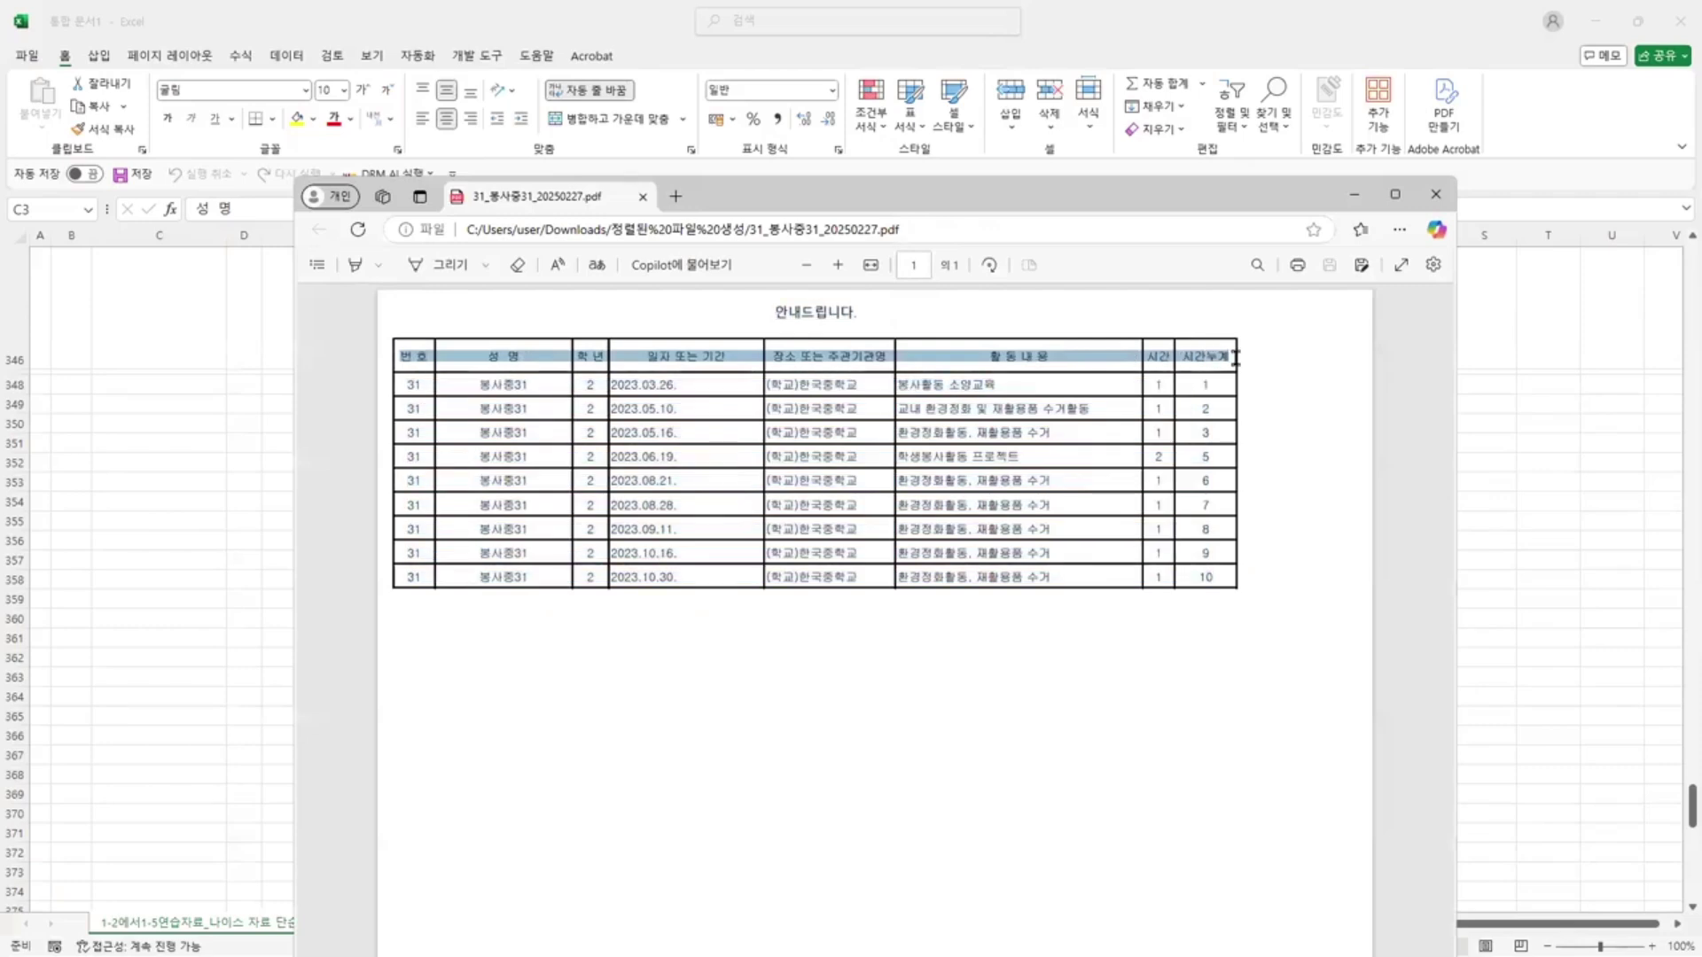
pyautogui.doubleClick(771, 316)
pyautogui.click(631, 351)
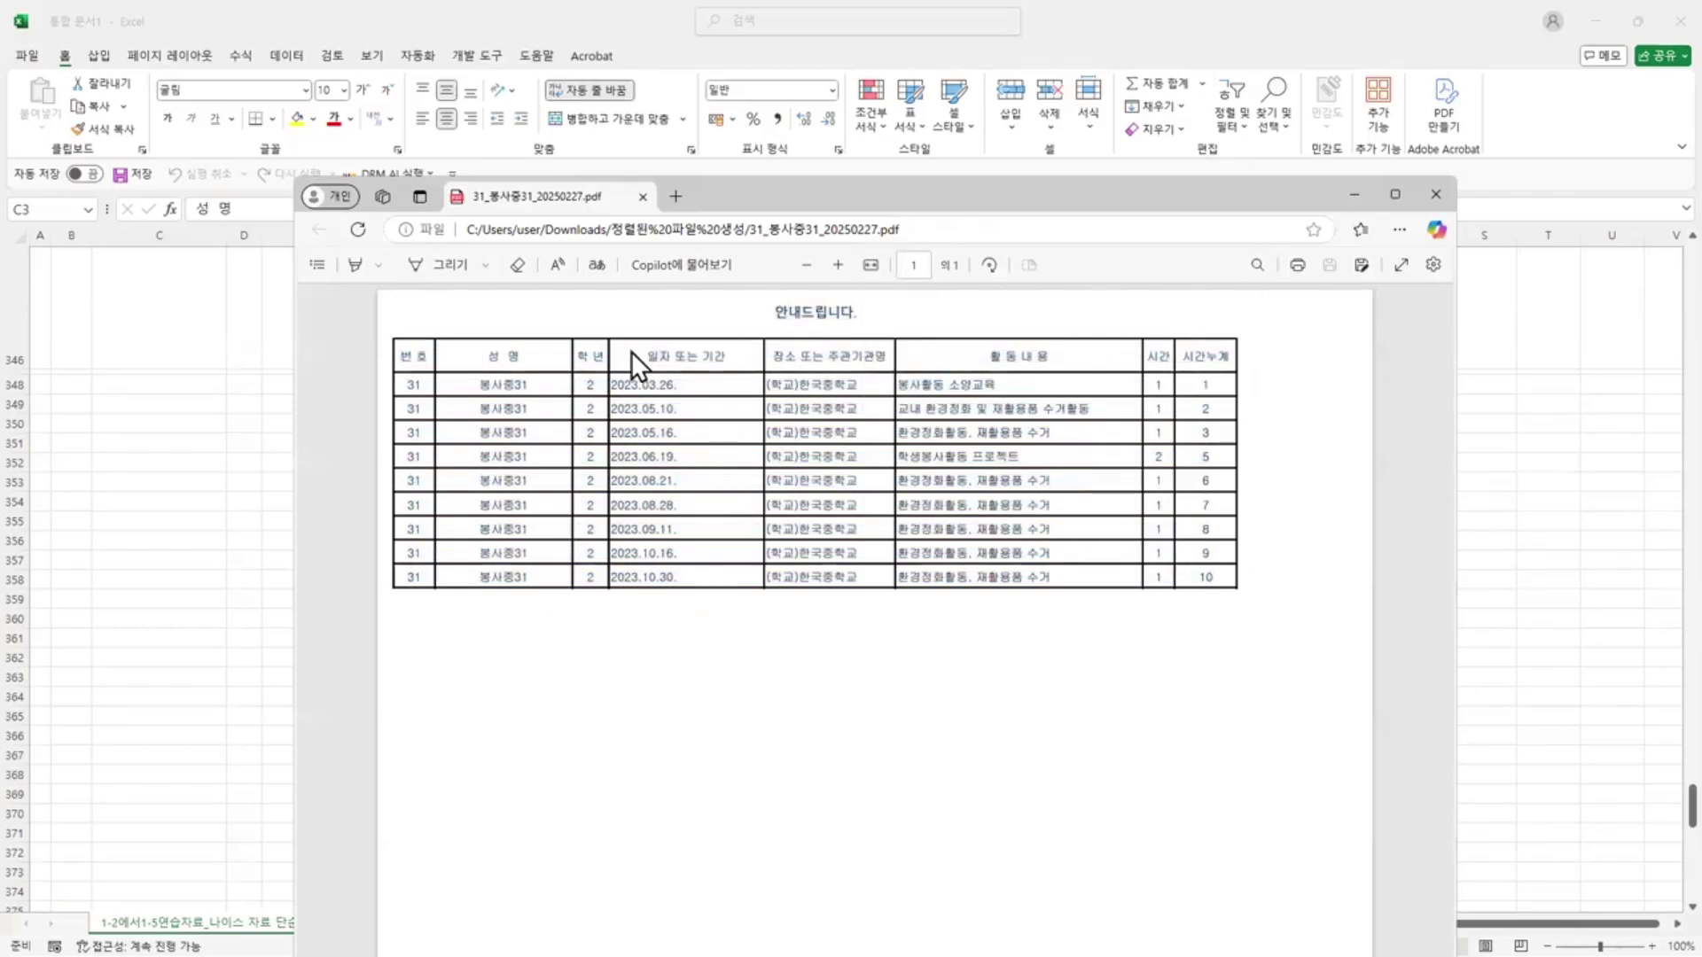
pyautogui.click(1435, 195)
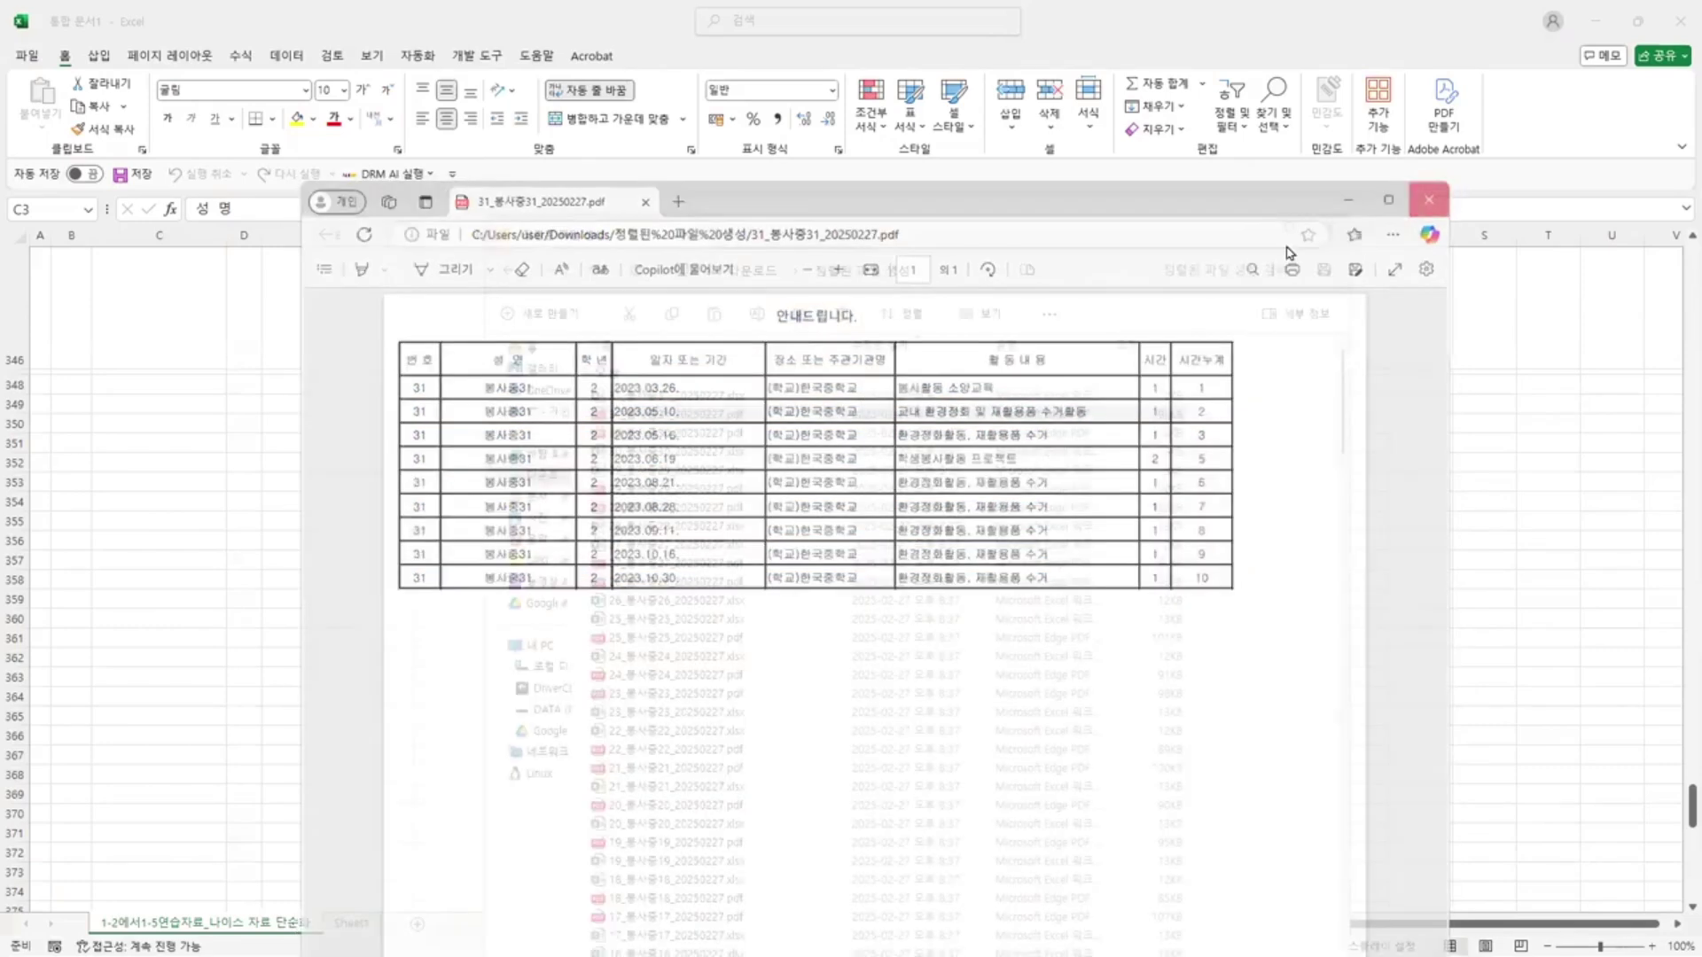
pyautogui.doubleClick(663, 435)
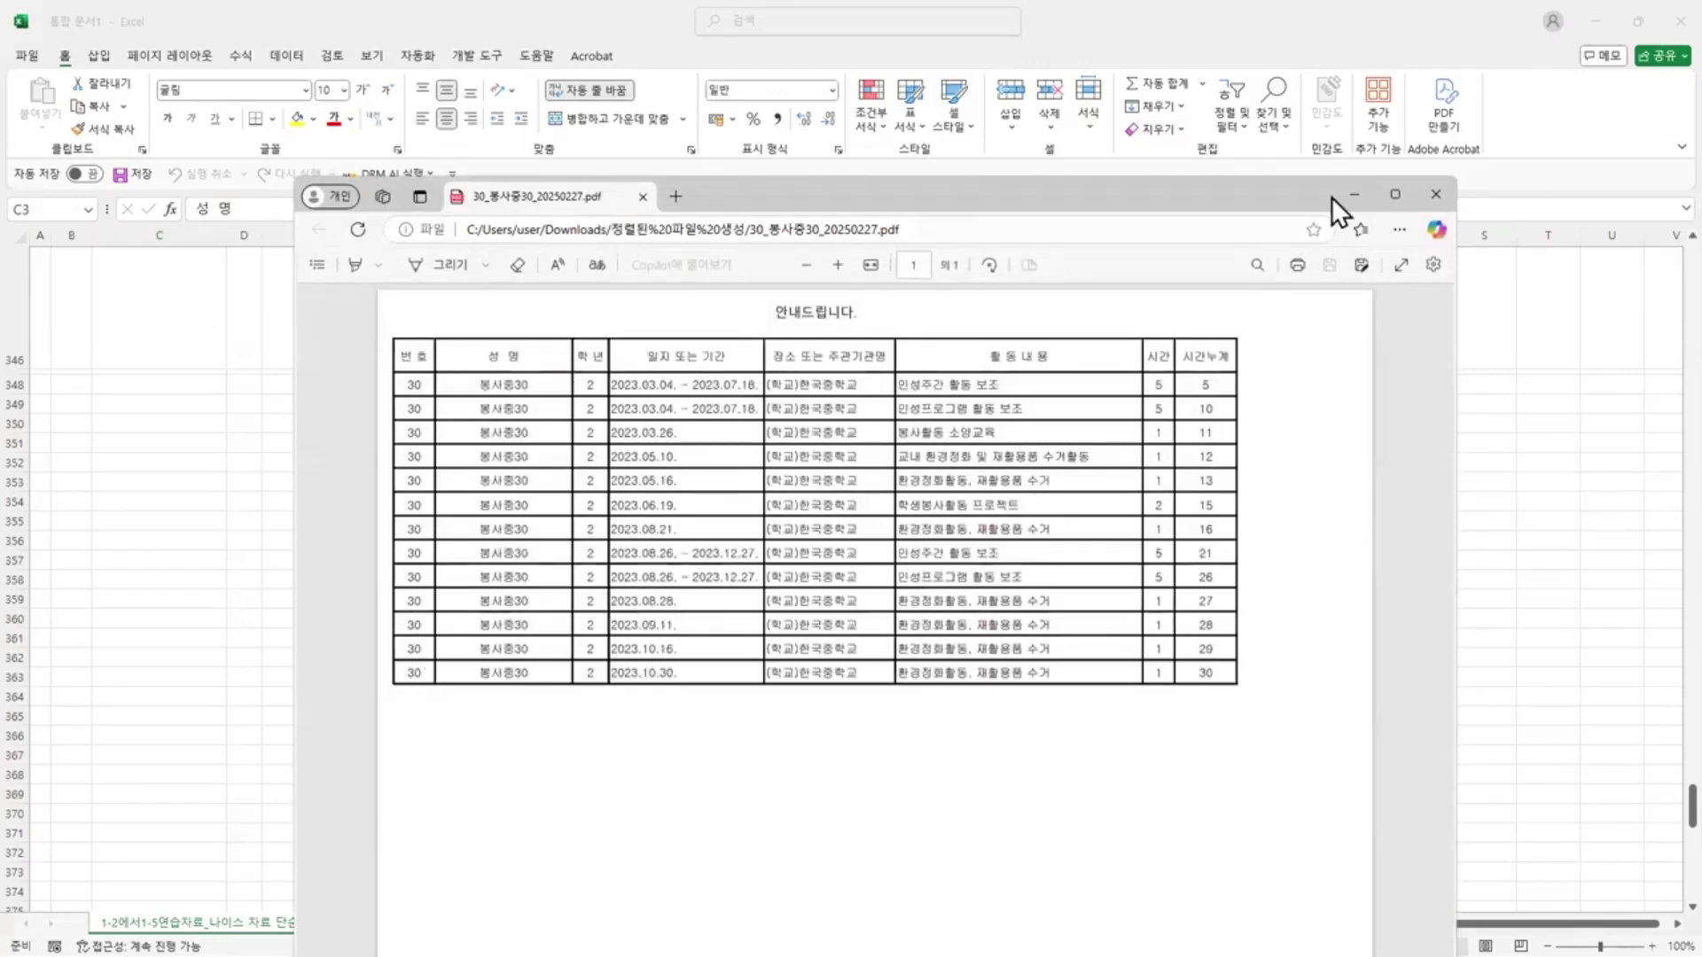
pyautogui.click(1436, 193)
# - Open 31_봉사중31_20250227.xlsx, check its activity table from the first row, and close it to return to the source workbook
pyautogui.click(659, 397)
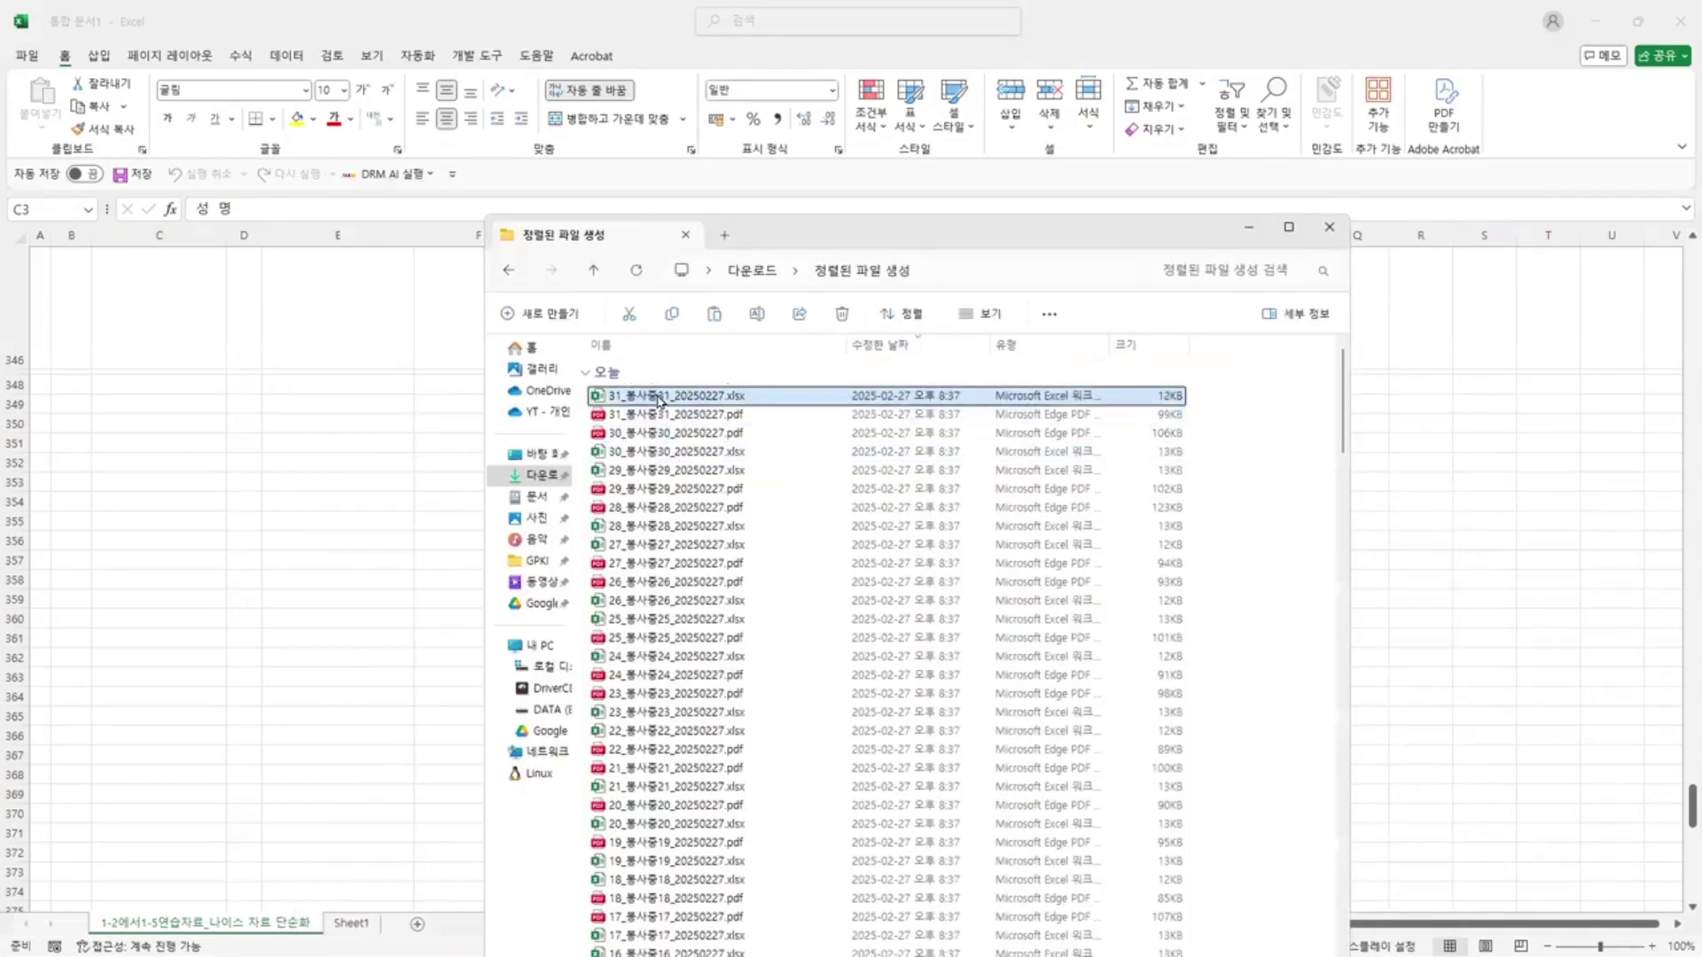
pyautogui.doubleClick(658, 402)
pyautogui.click(809, 518)
pyautogui.click(654, 525)
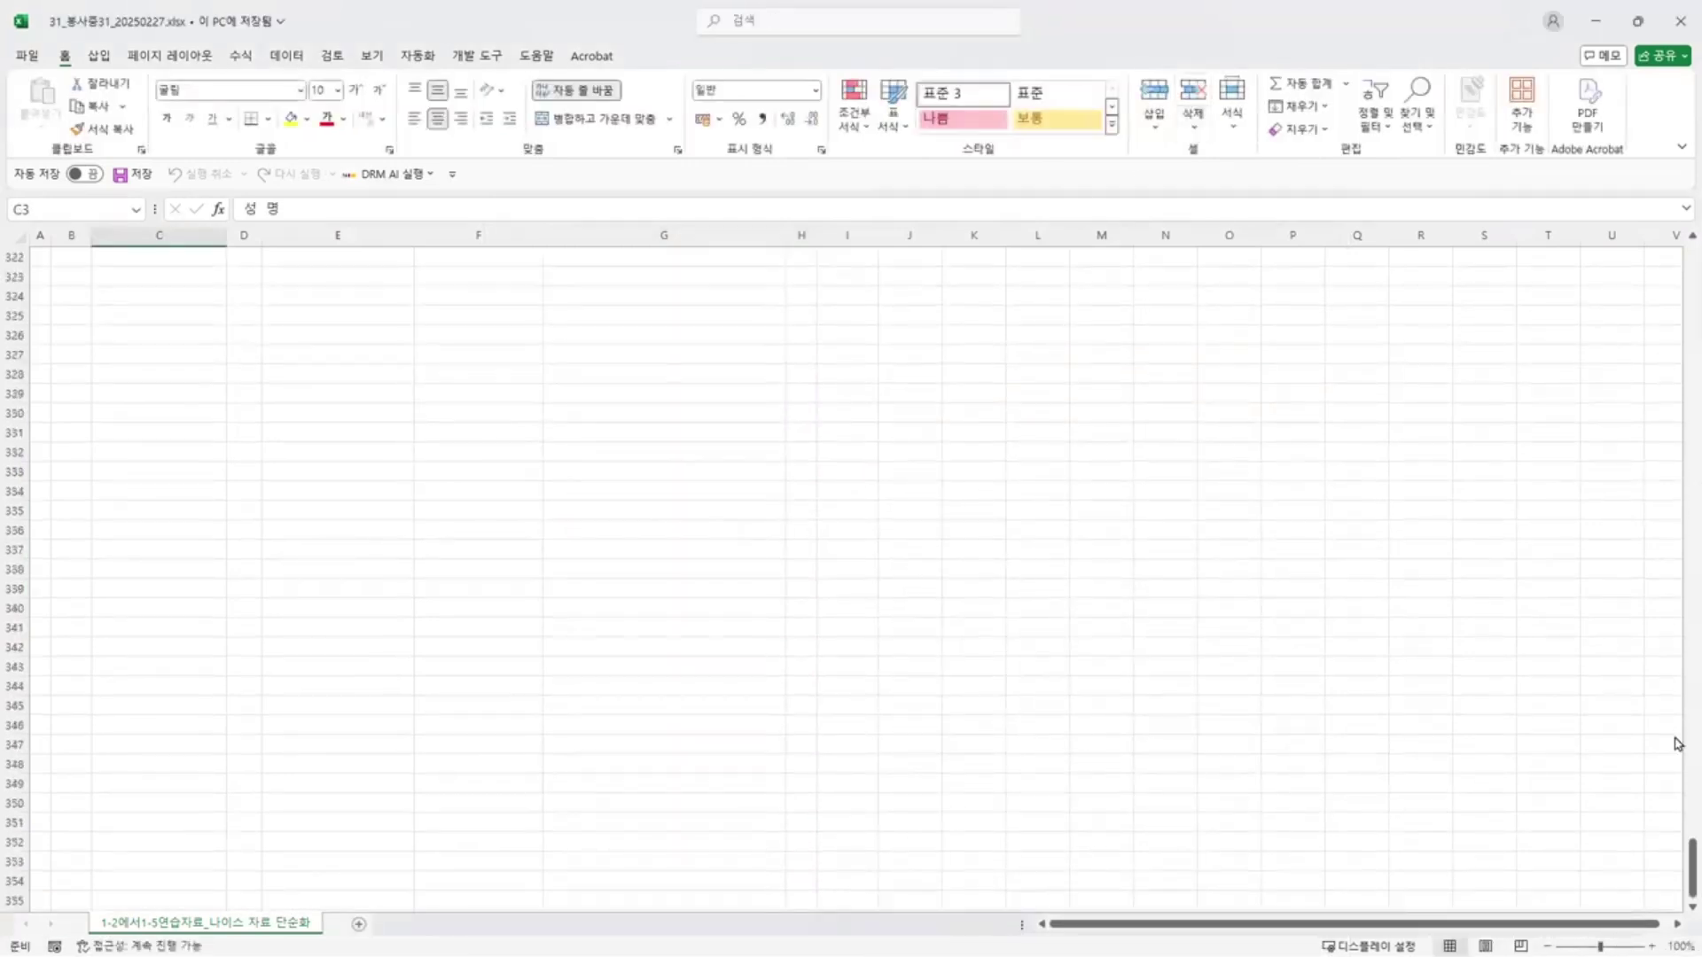
pyautogui.moveTo(1688, 859); pyautogui.dragTo(1684, 195)
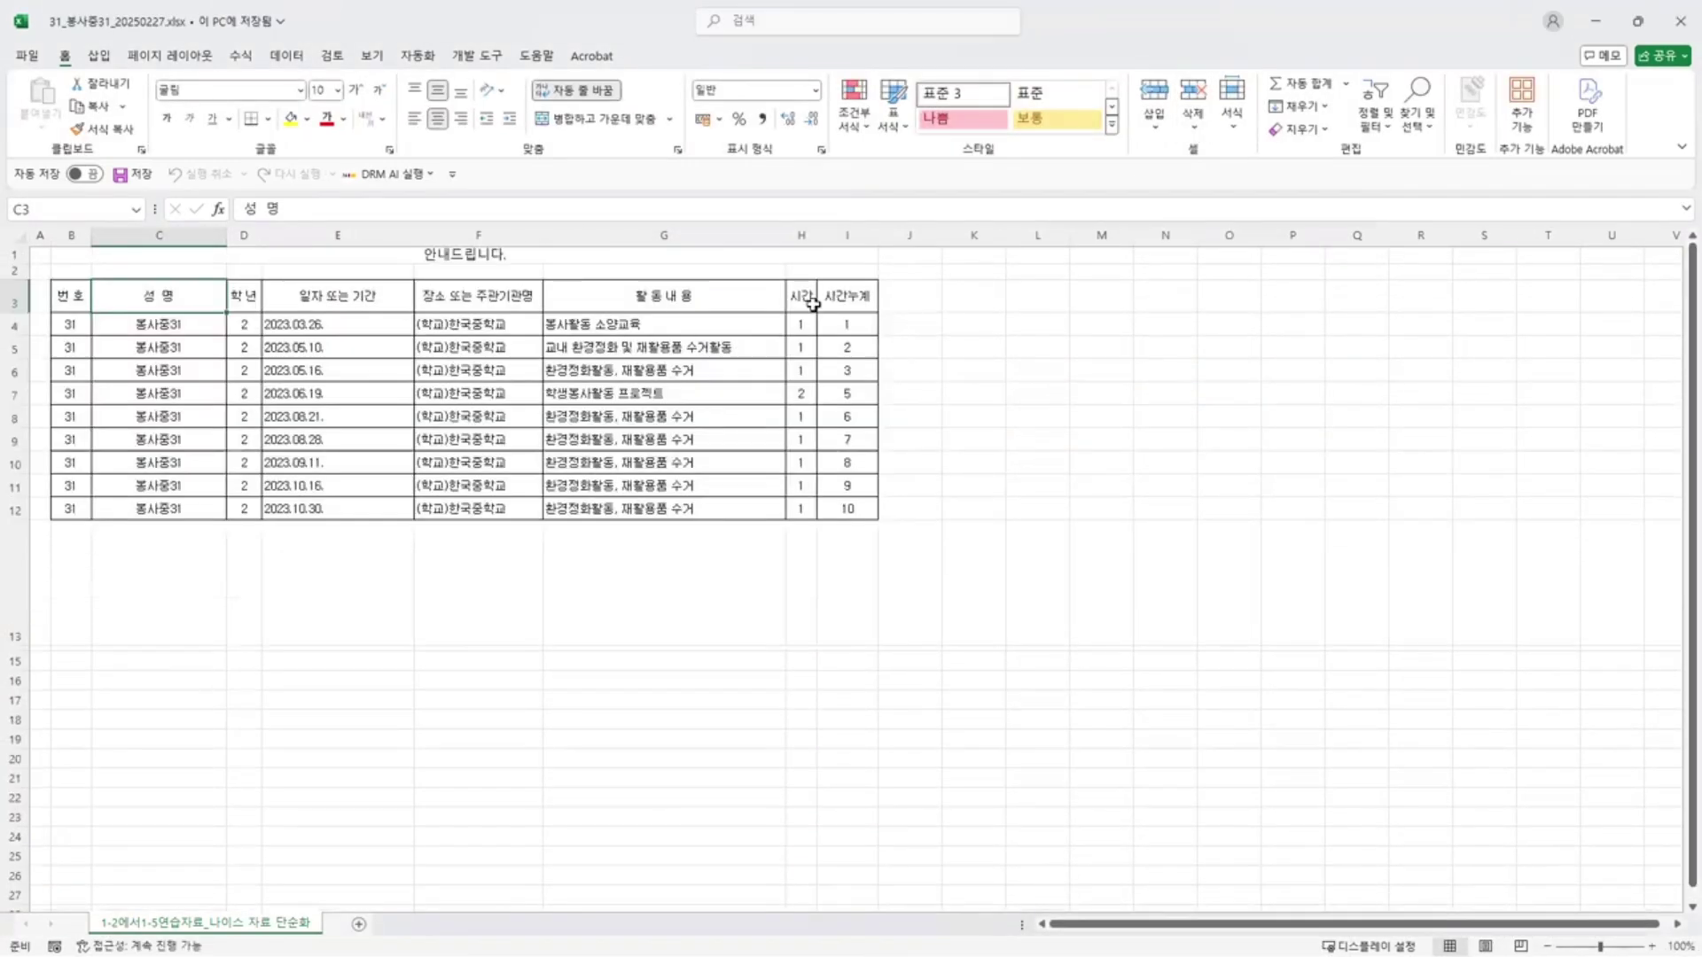
pyautogui.click(1647, 26)
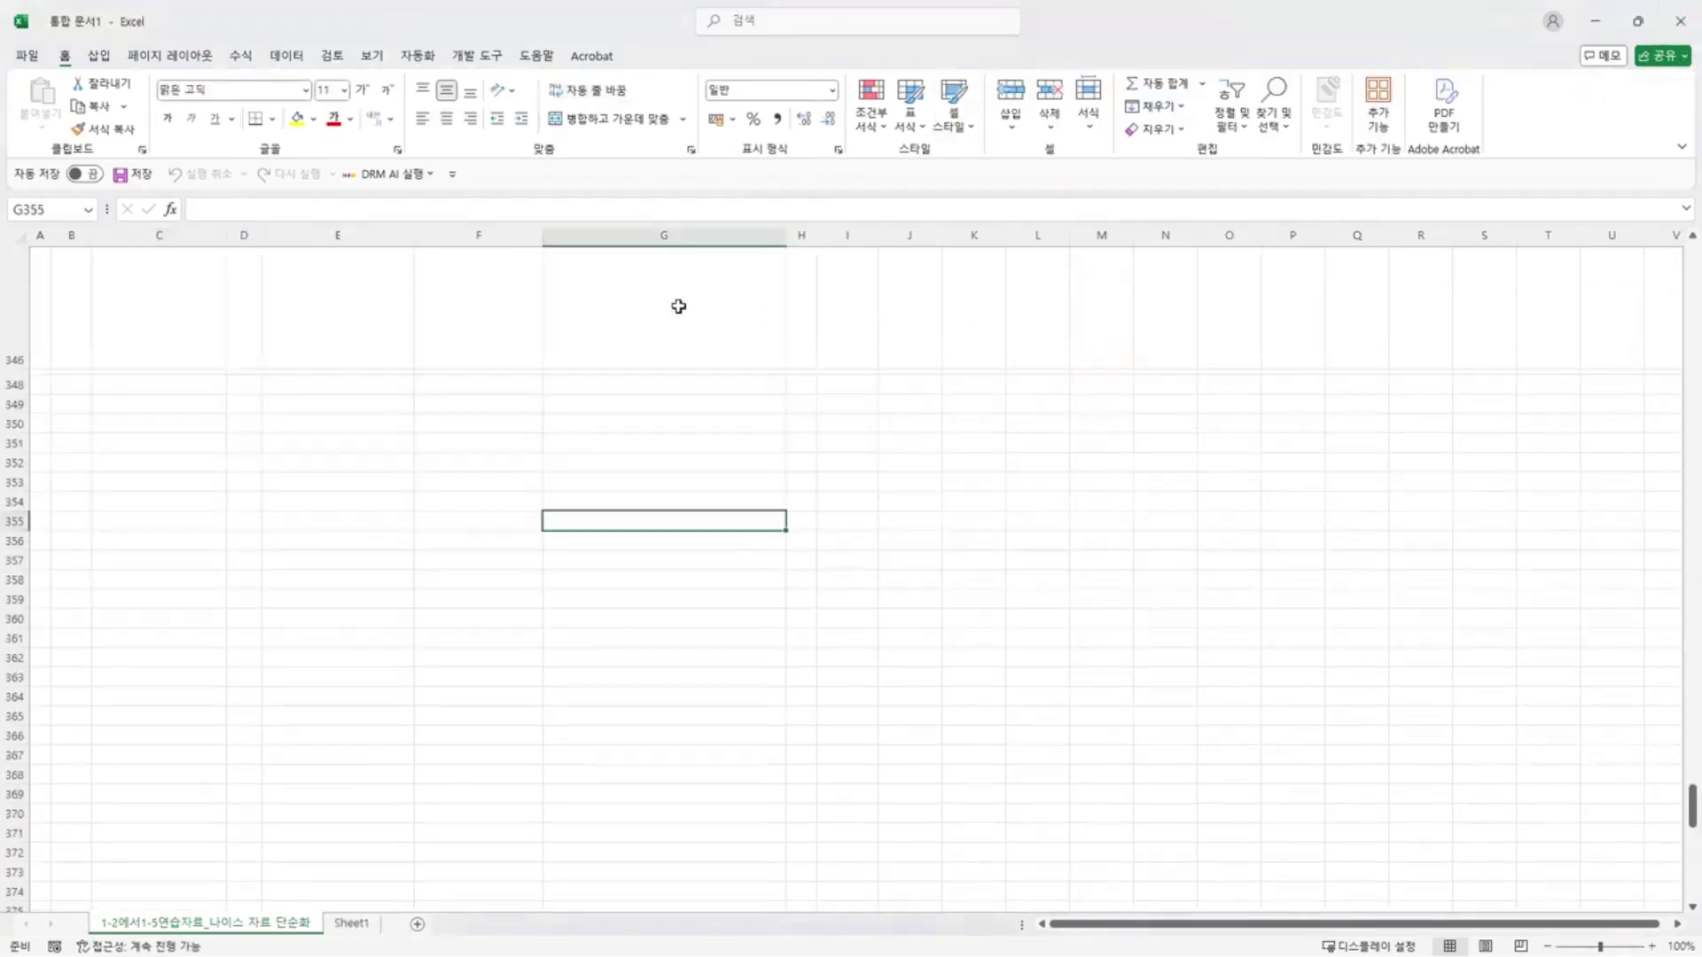
pyautogui.scroll(-3, 677, 304)
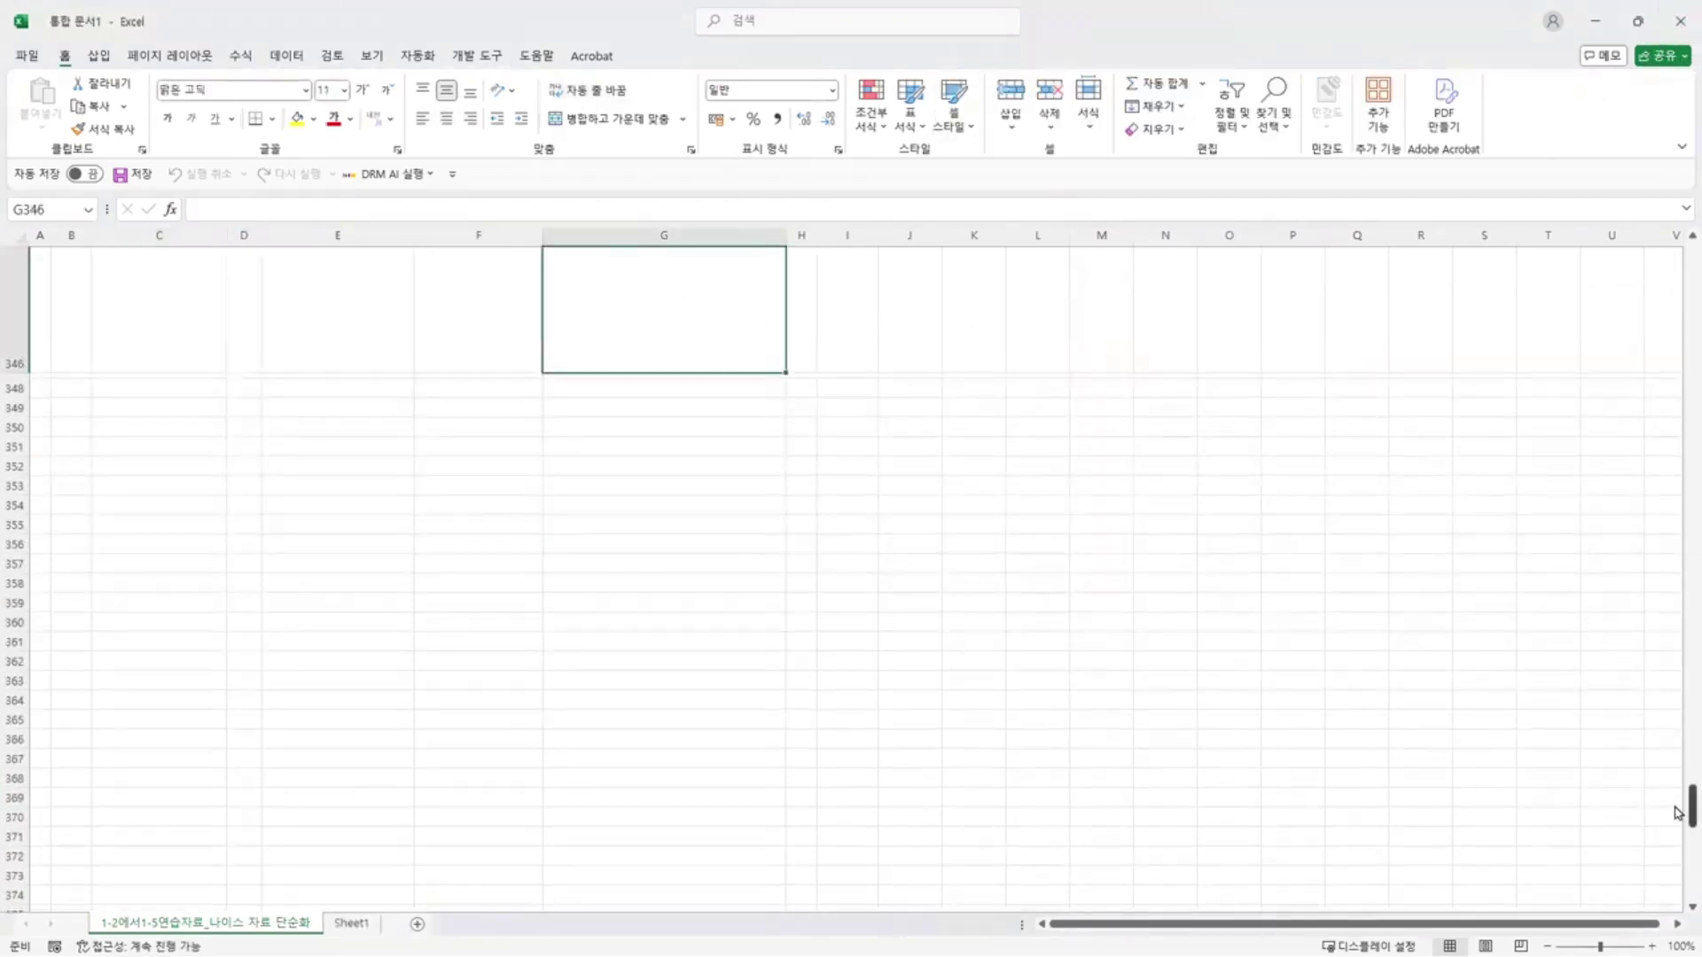
pyautogui.scroll(20, 1677, 813)
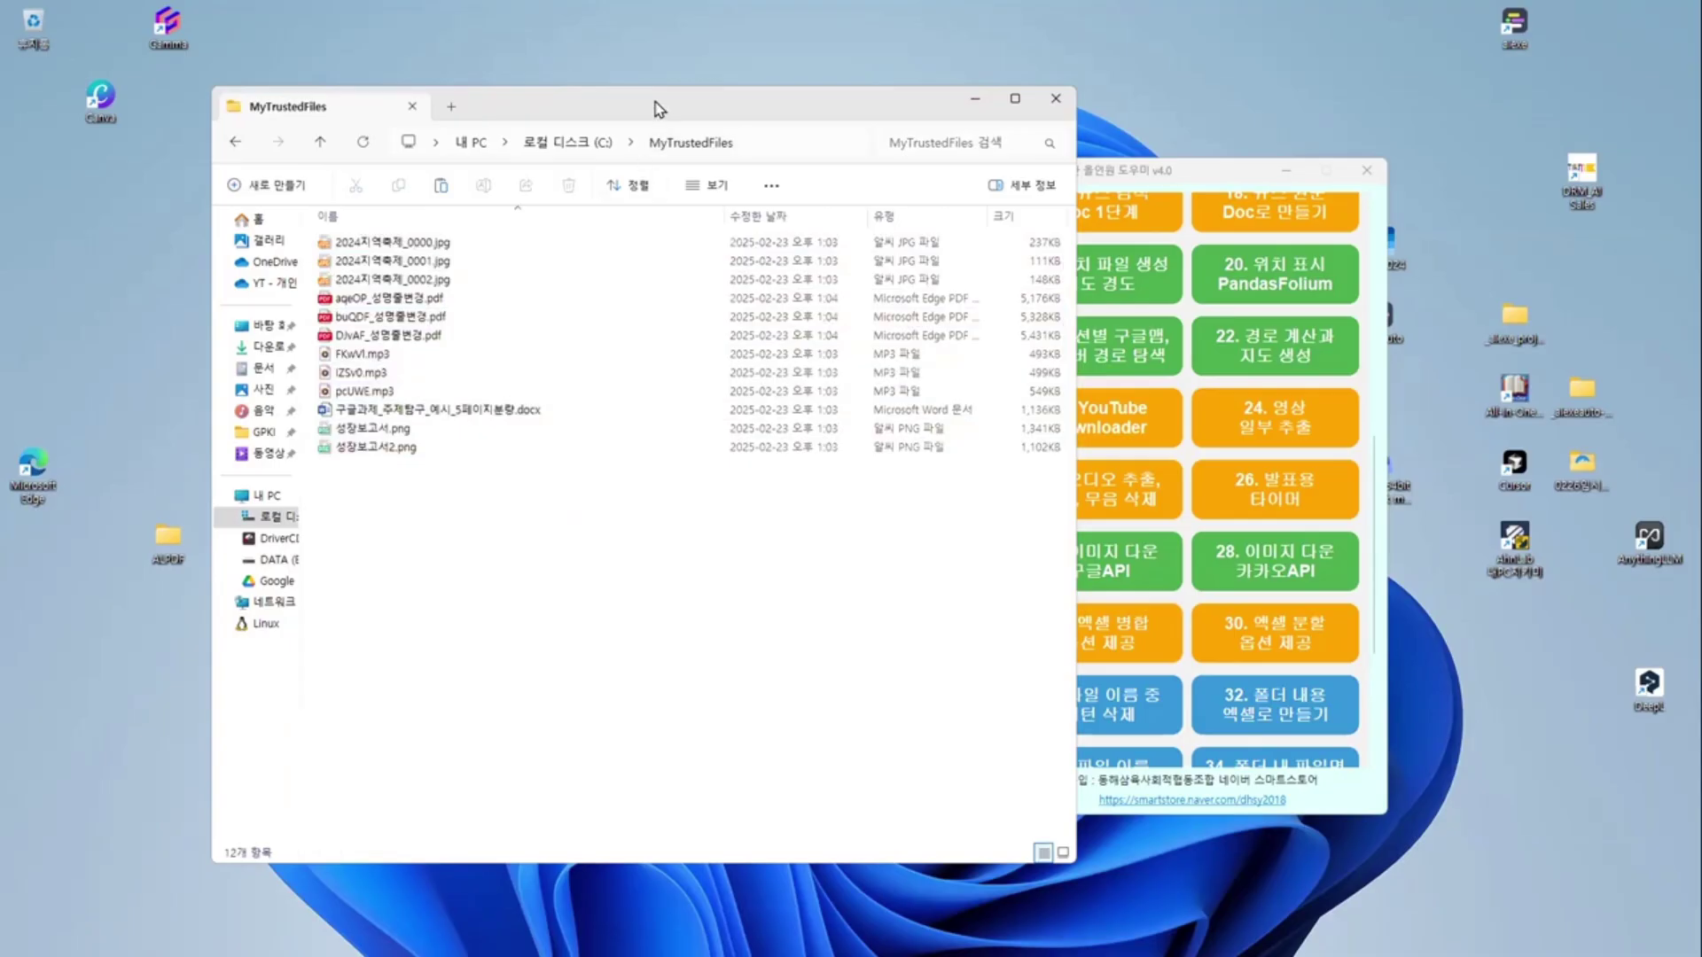
# - Arrange the MyTrustedFiles folder window and the 교사를 위한 올인원 도우미 v4.0 window side by side
pyautogui.moveTo(658, 108); pyautogui.dragTo(607, 132)
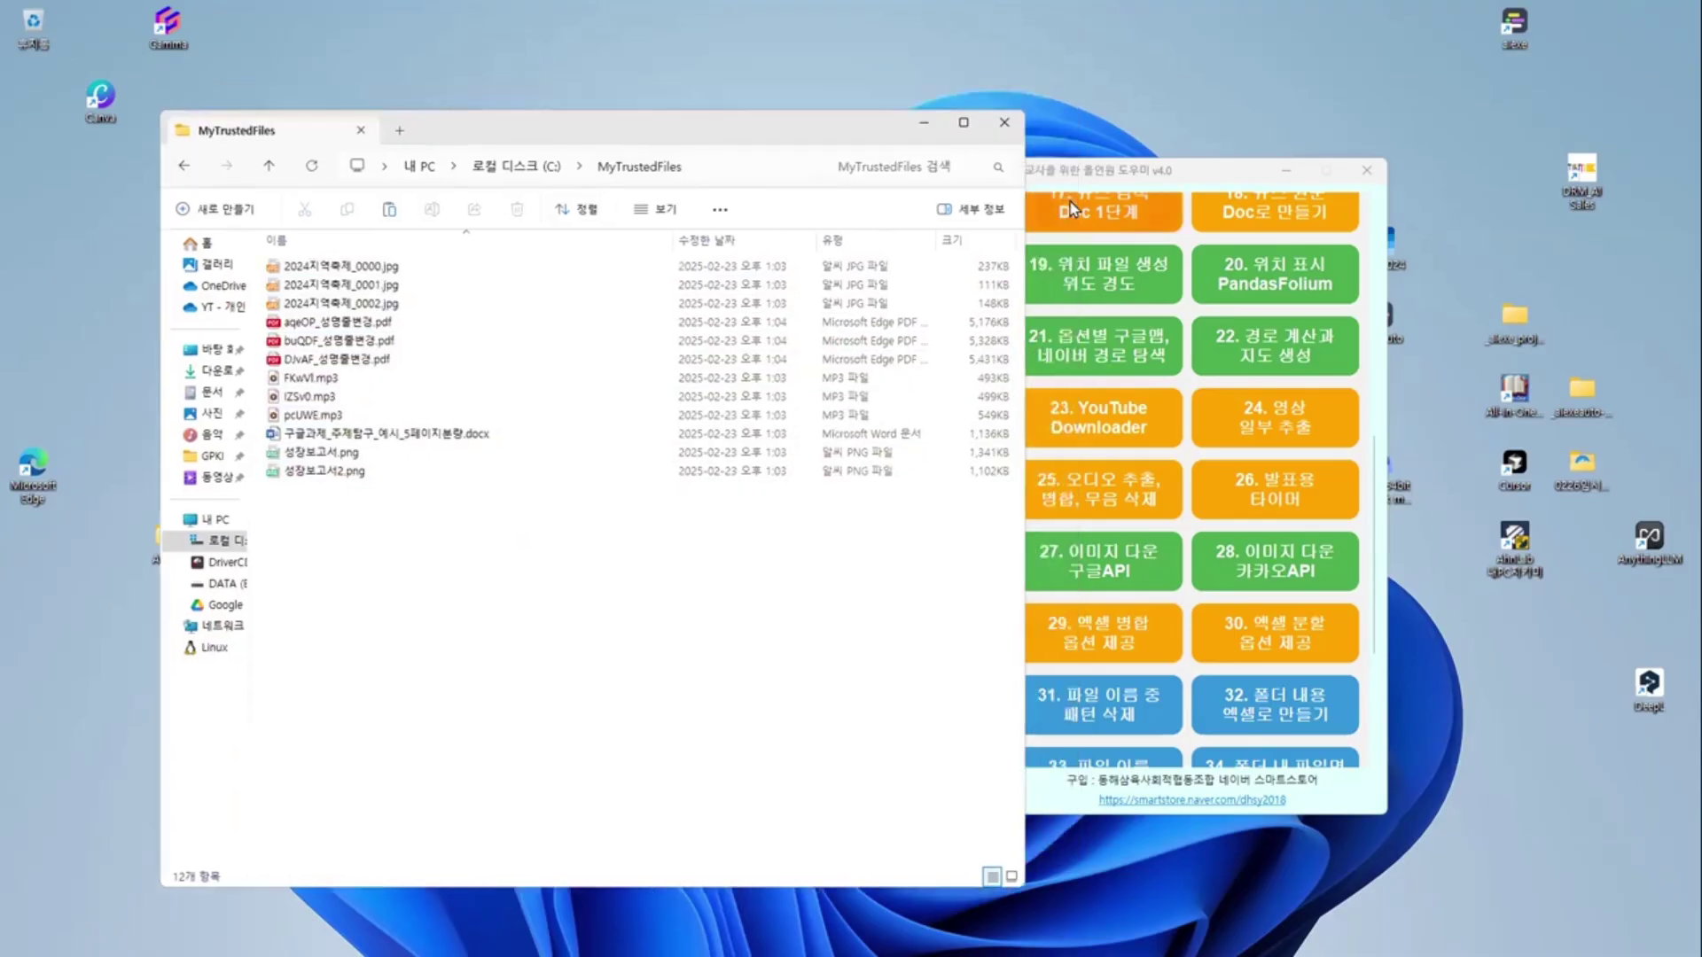
pyautogui.click(1183, 163)
pyautogui.moveTo(1182, 163); pyautogui.dragTo(1227, 155)
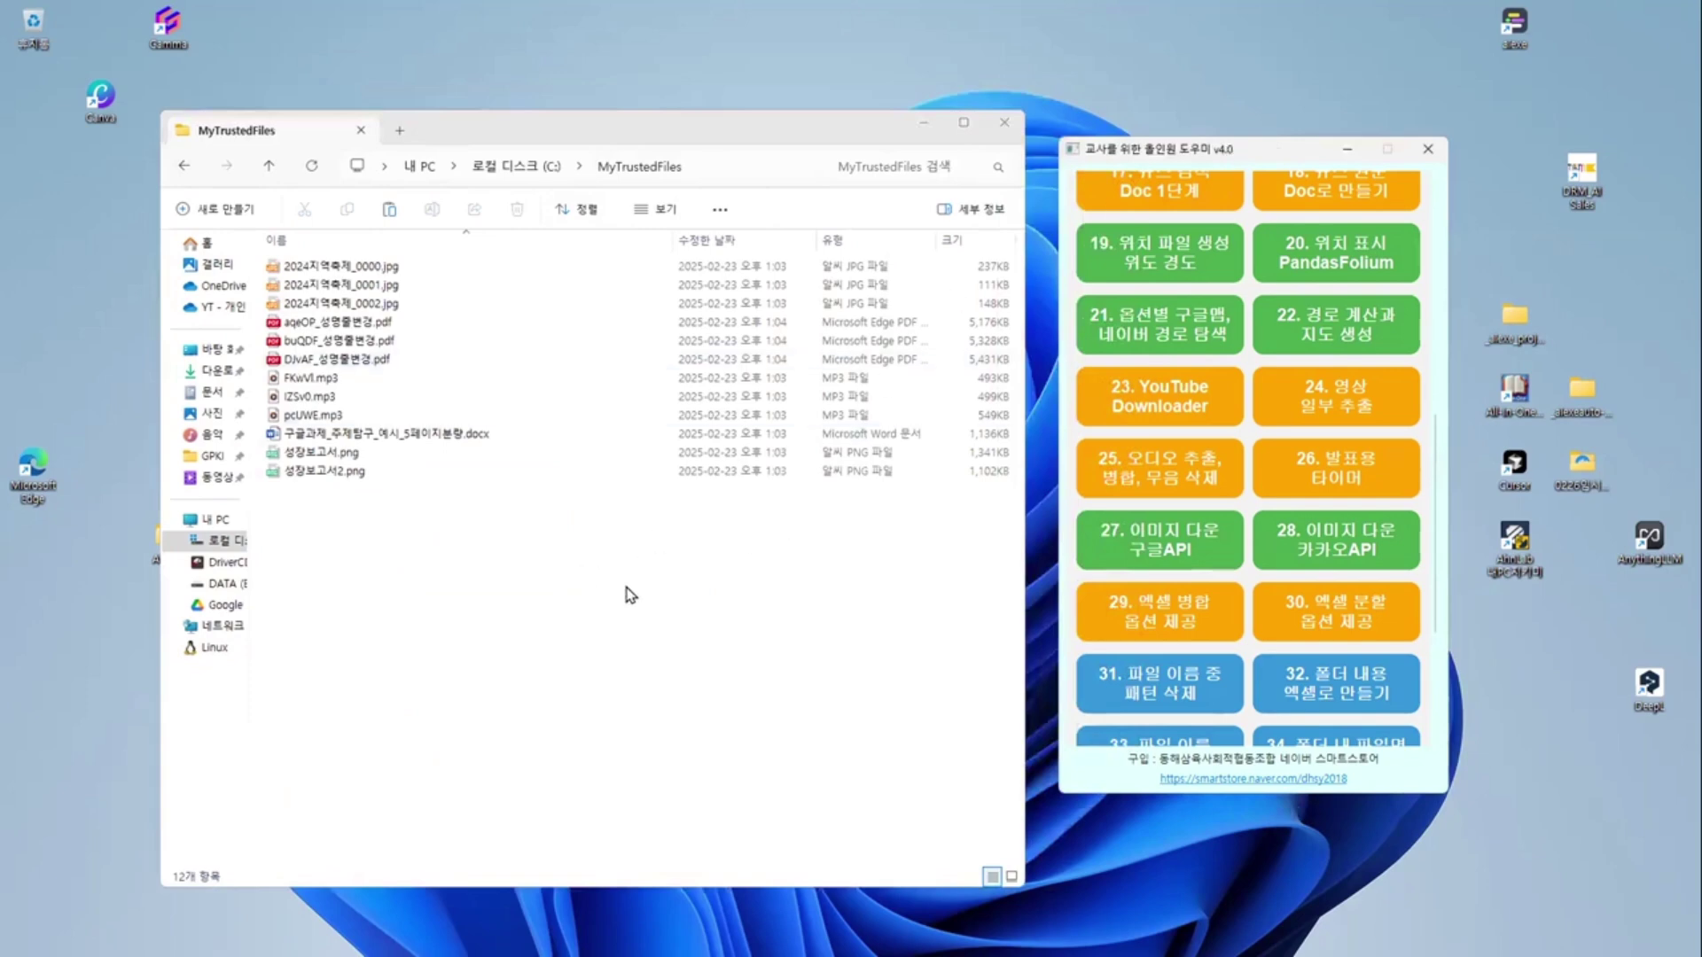
# - Open 구글과제_주제탐구_예시_5페이지분량.docx and examine the student ID box and the grading criteria on its first page
pyautogui.click(422, 434)
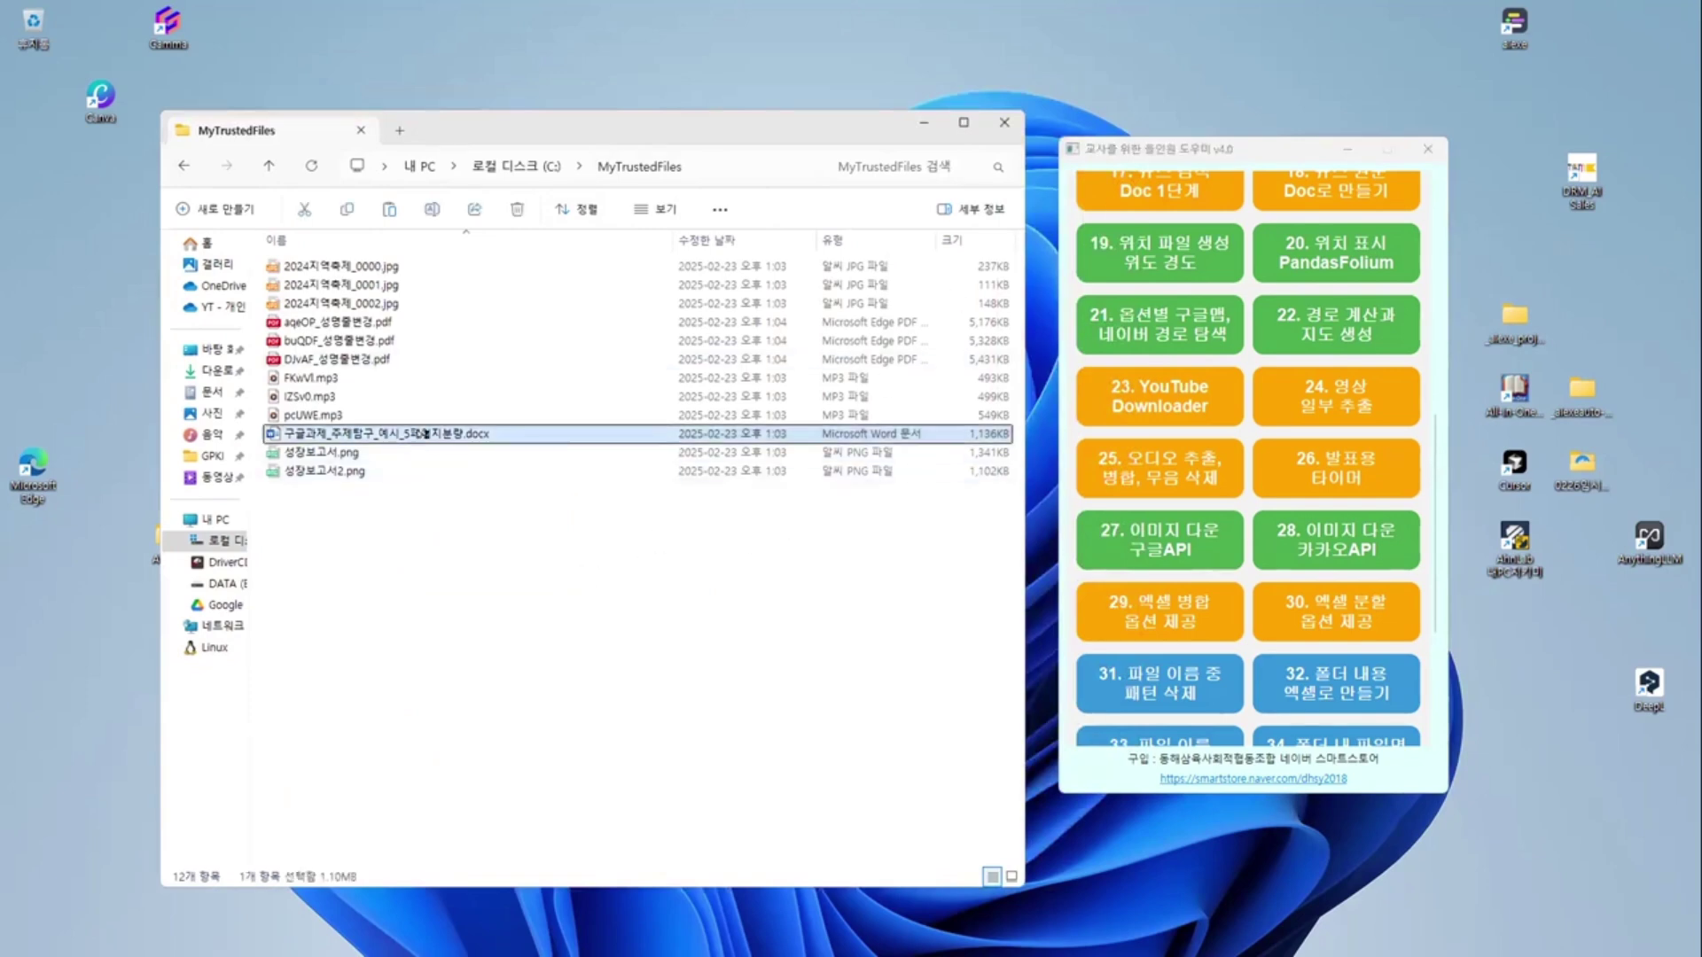
pyautogui.doubleClick(422, 435)
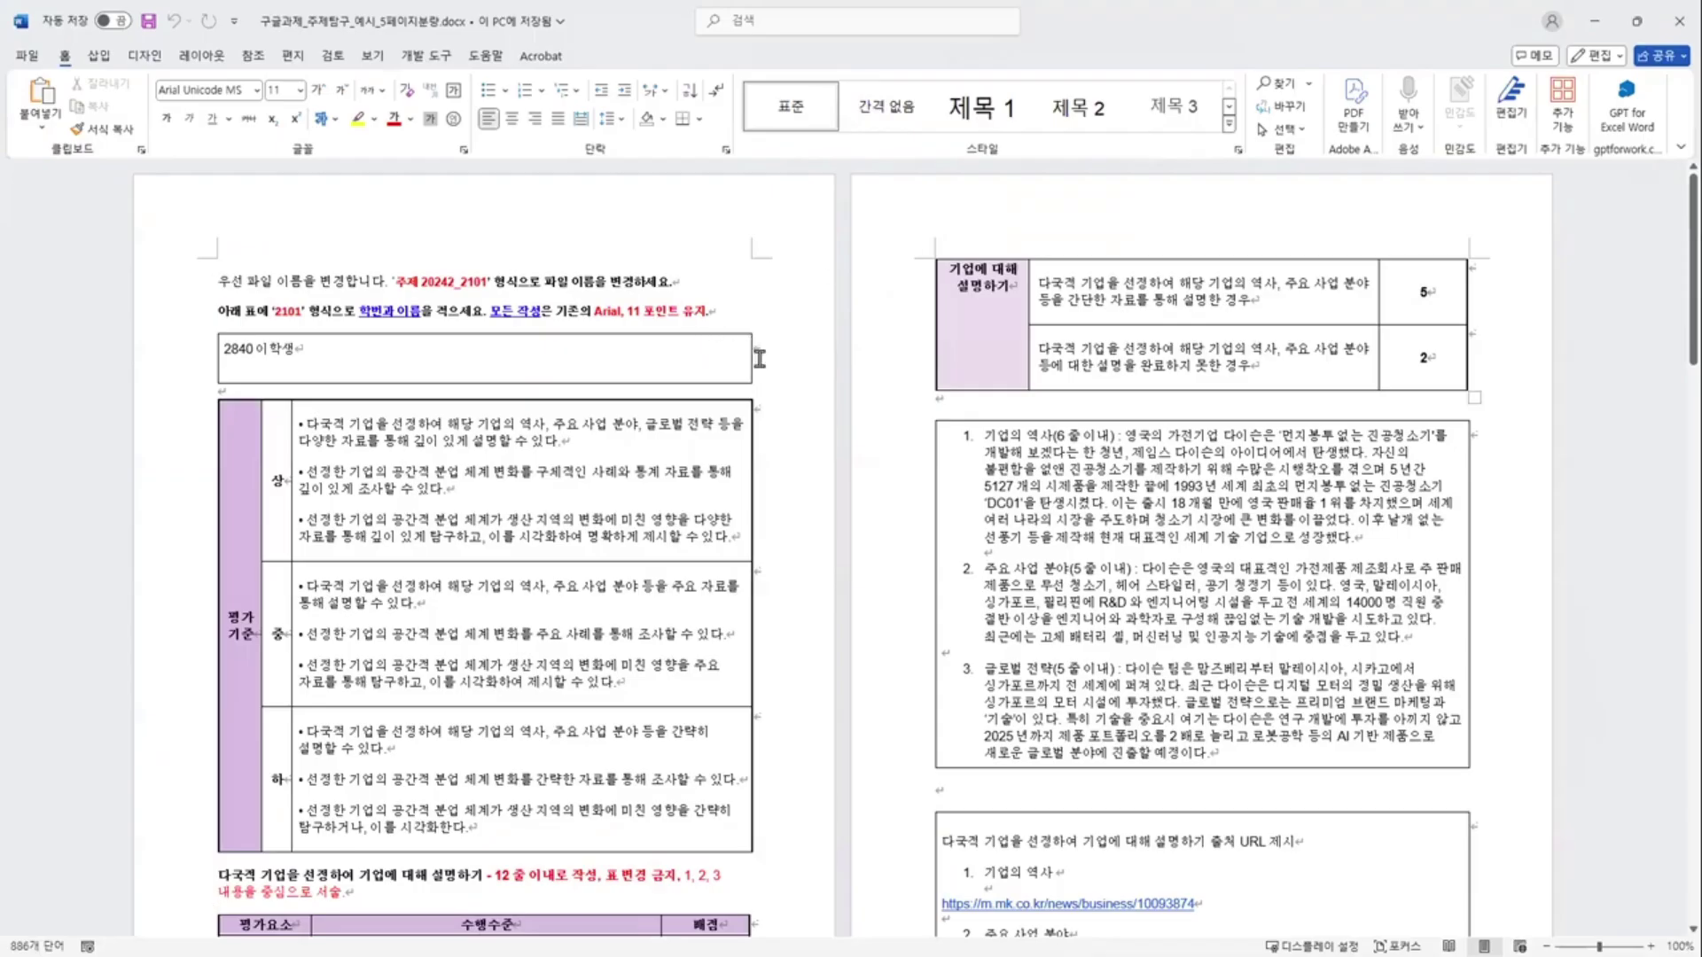
pyautogui.scroll(-2, 767, 376)
pyautogui.scroll(1, 767, 375)
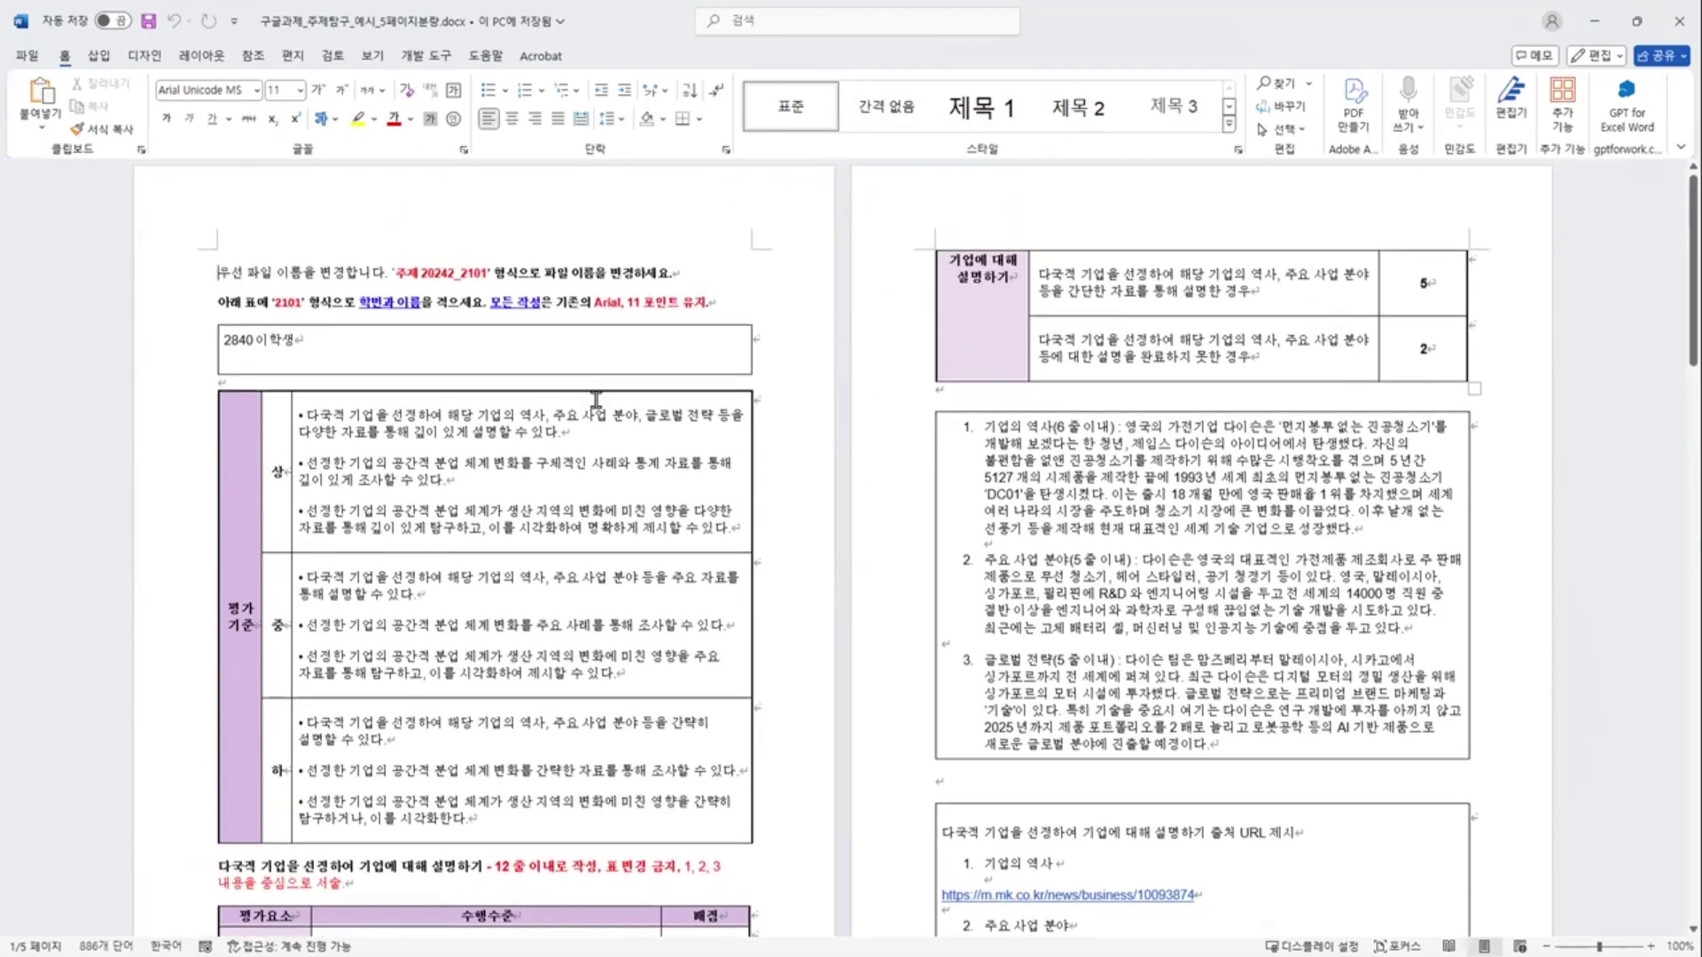
pyautogui.click(521, 364)
pyautogui.scroll(-3, 589, 394)
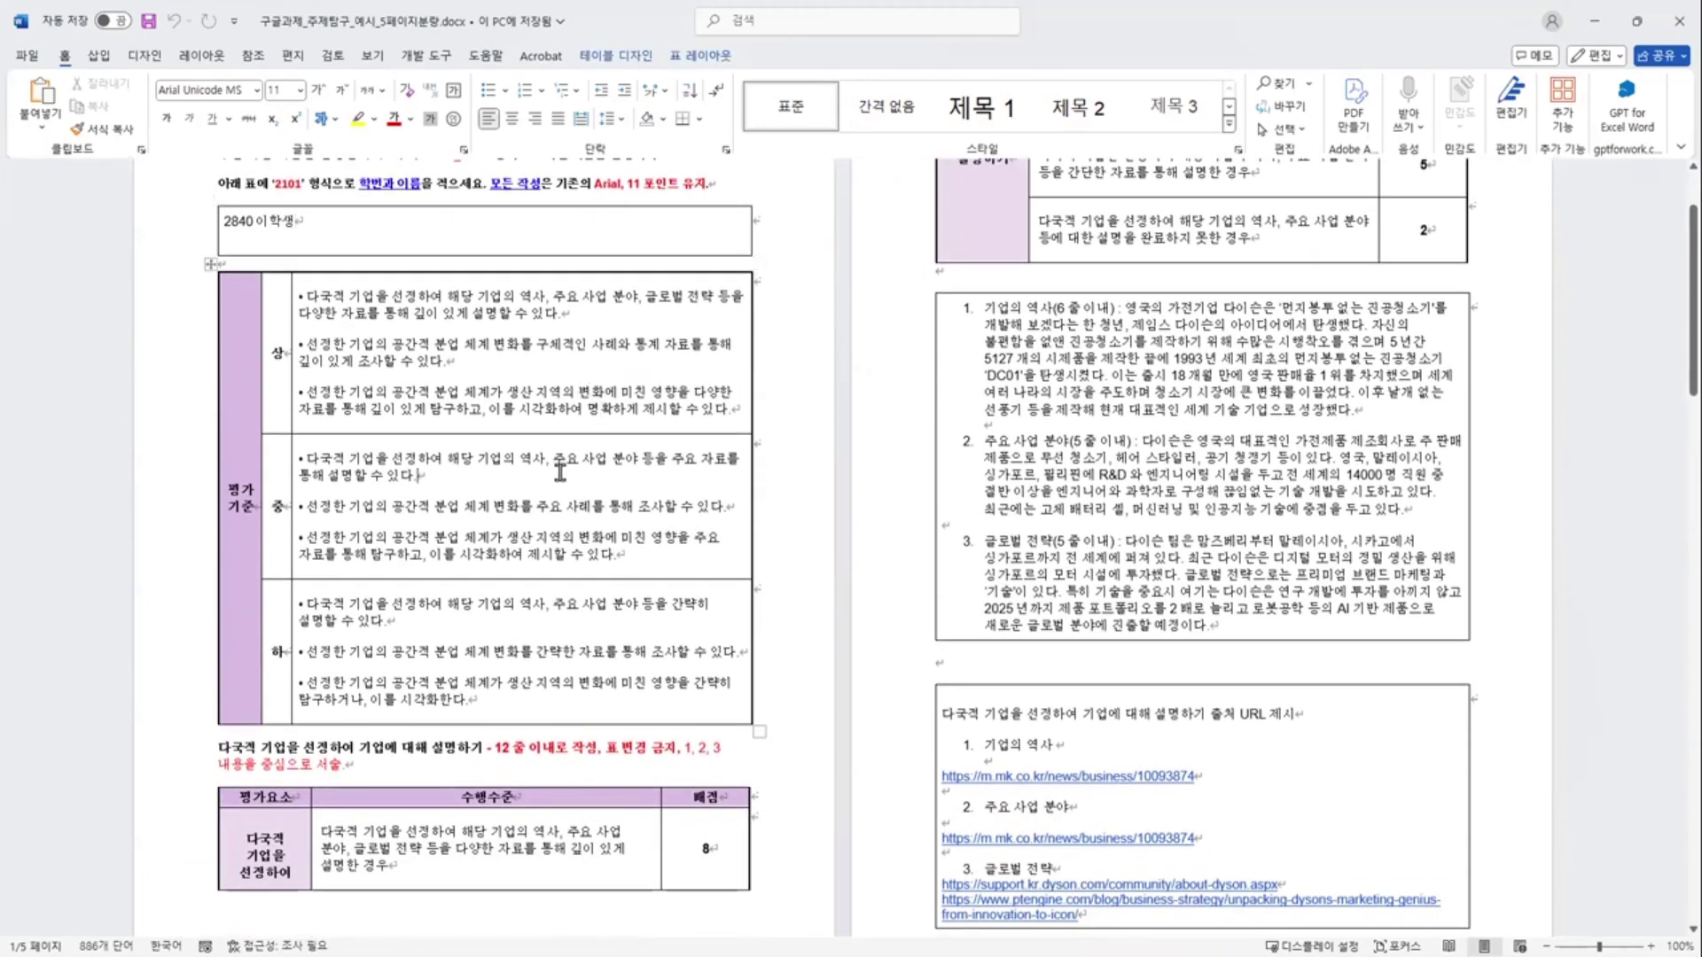
pyautogui.scroll(-3, 555, 516)
pyautogui.scroll(-1, 583, 633)
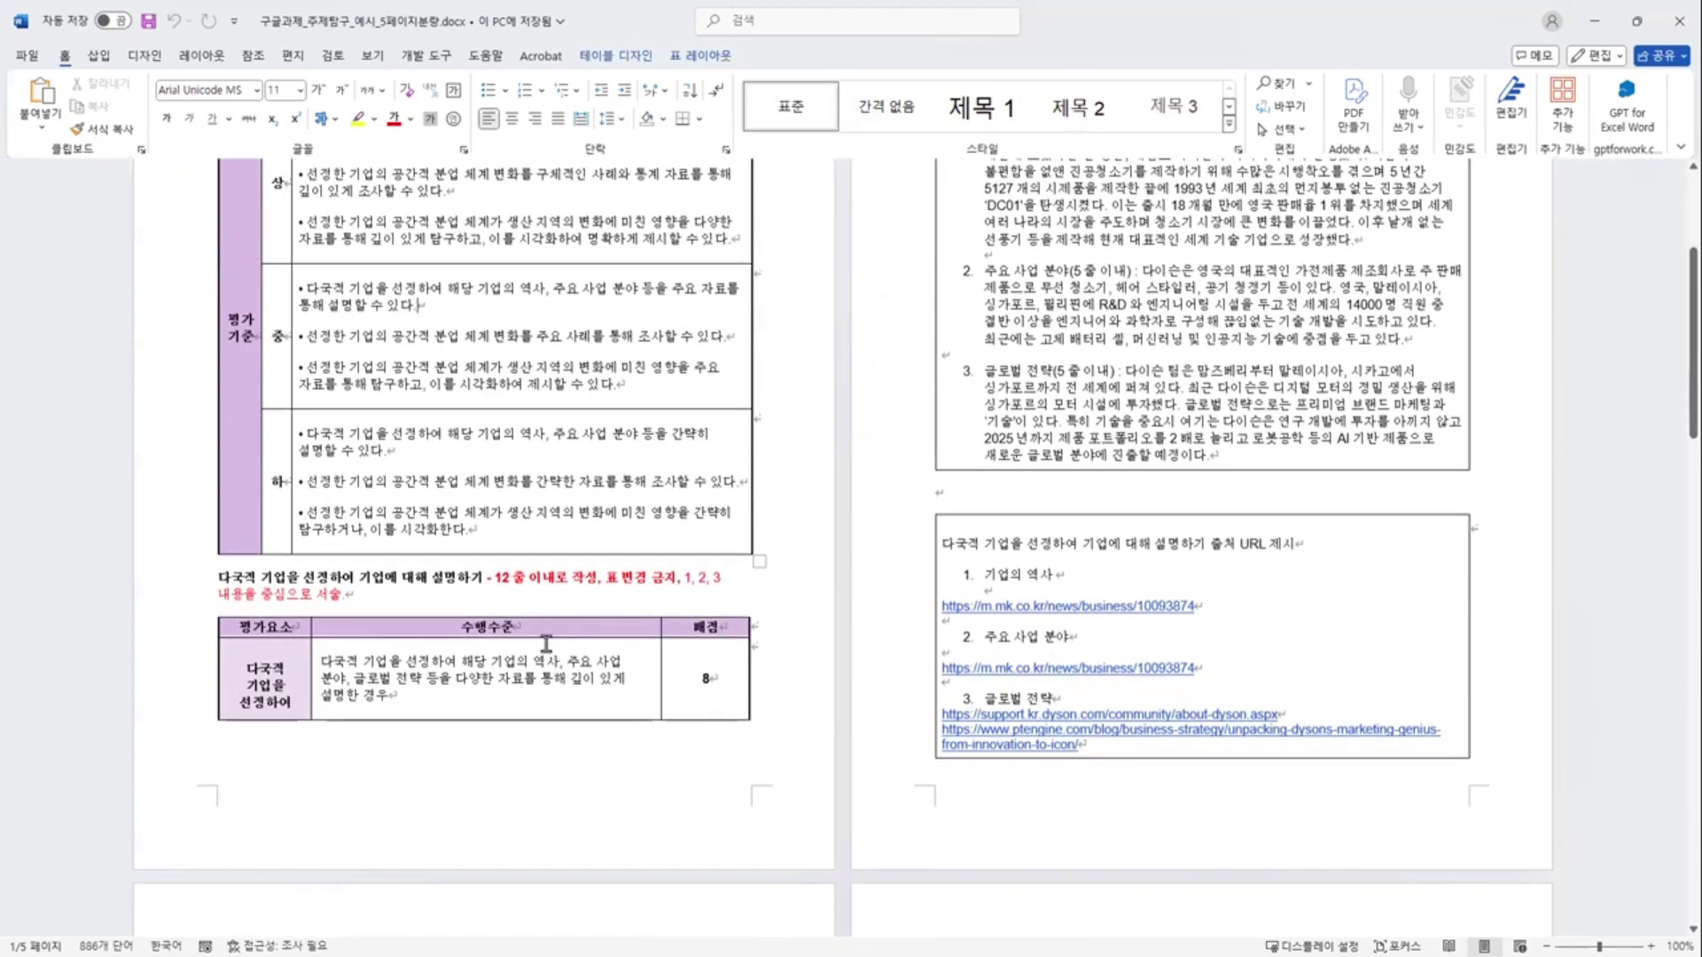
pyautogui.scroll(4, 988, 563)
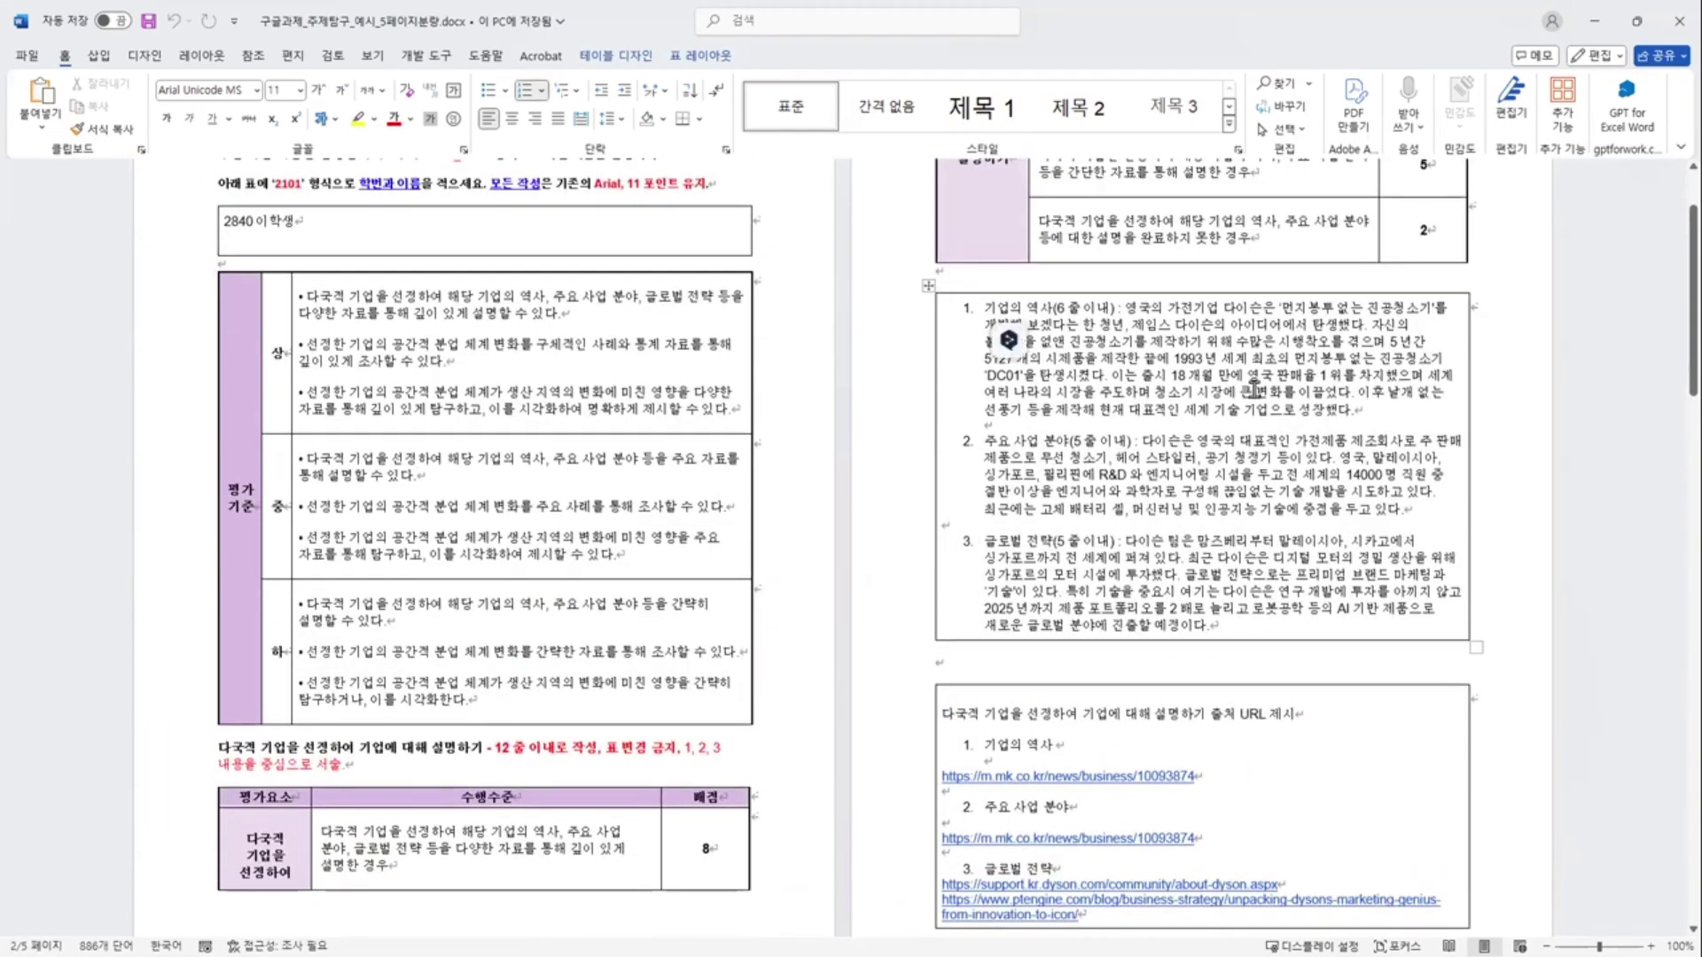
# - Examine the company description and the source URL box on the document's second page
pyautogui.moveTo(1194, 302); pyautogui.dragTo(1136, 586)
pyautogui.click(1135, 586)
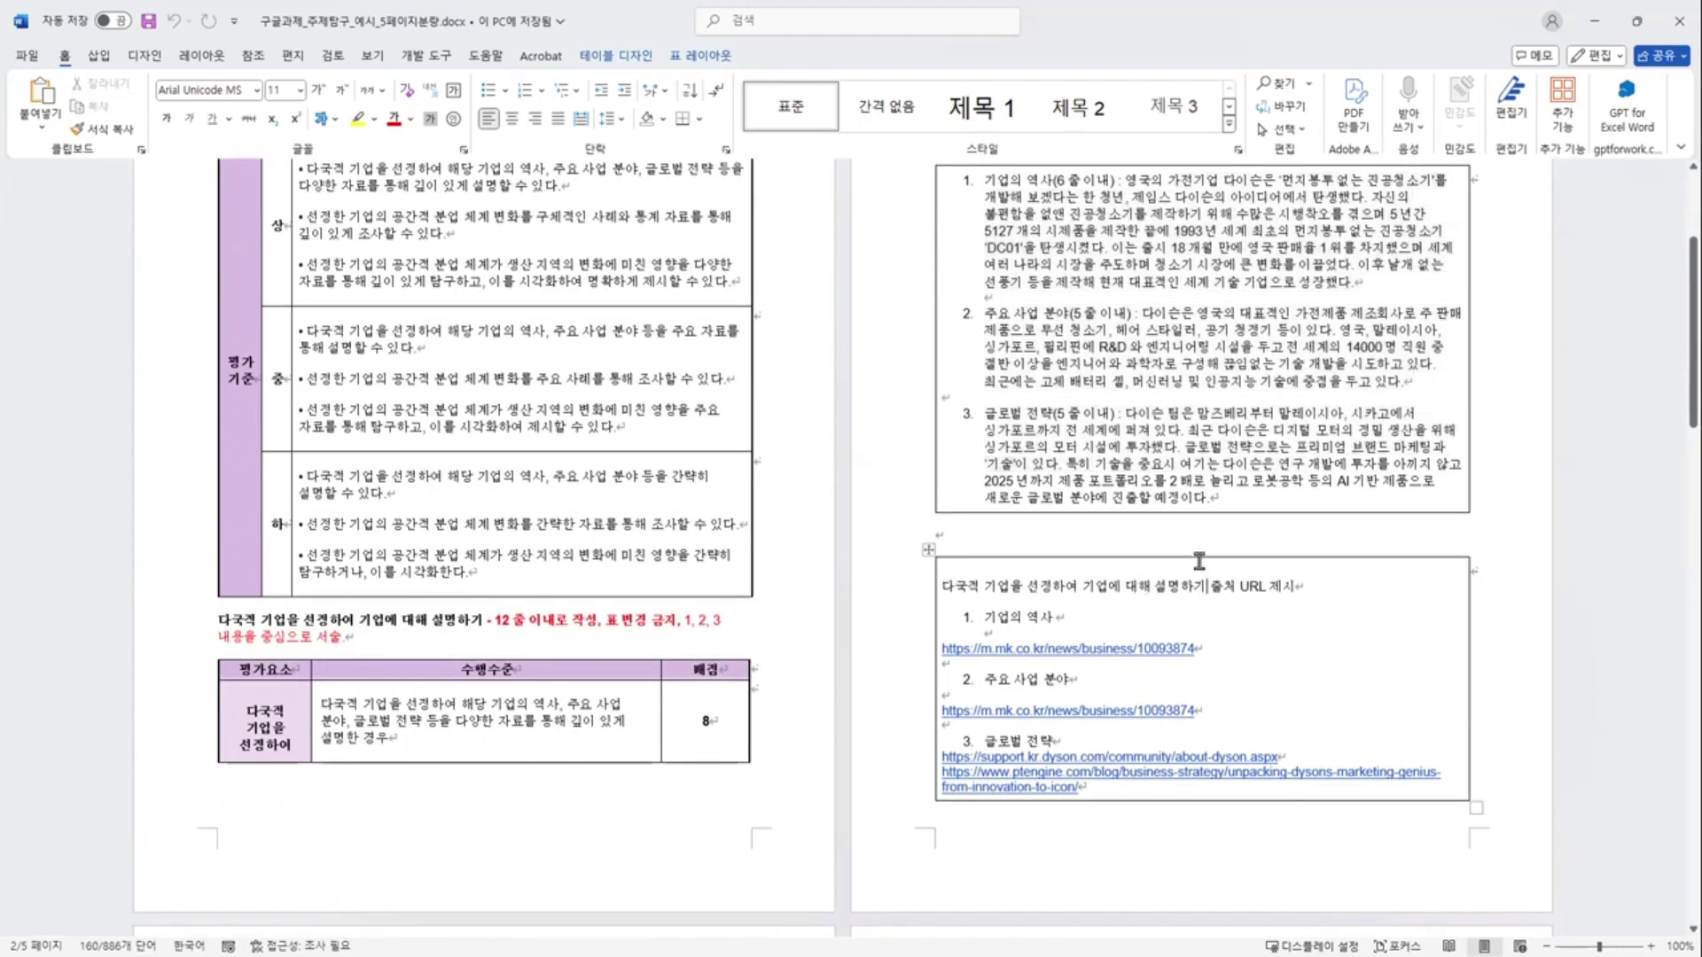
pyautogui.scroll(-3, 1205, 558)
pyautogui.moveTo(1241, 458); pyautogui.dragTo(1266, 530)
pyautogui.click(1265, 530)
pyautogui.scroll(-9, 1266, 530)
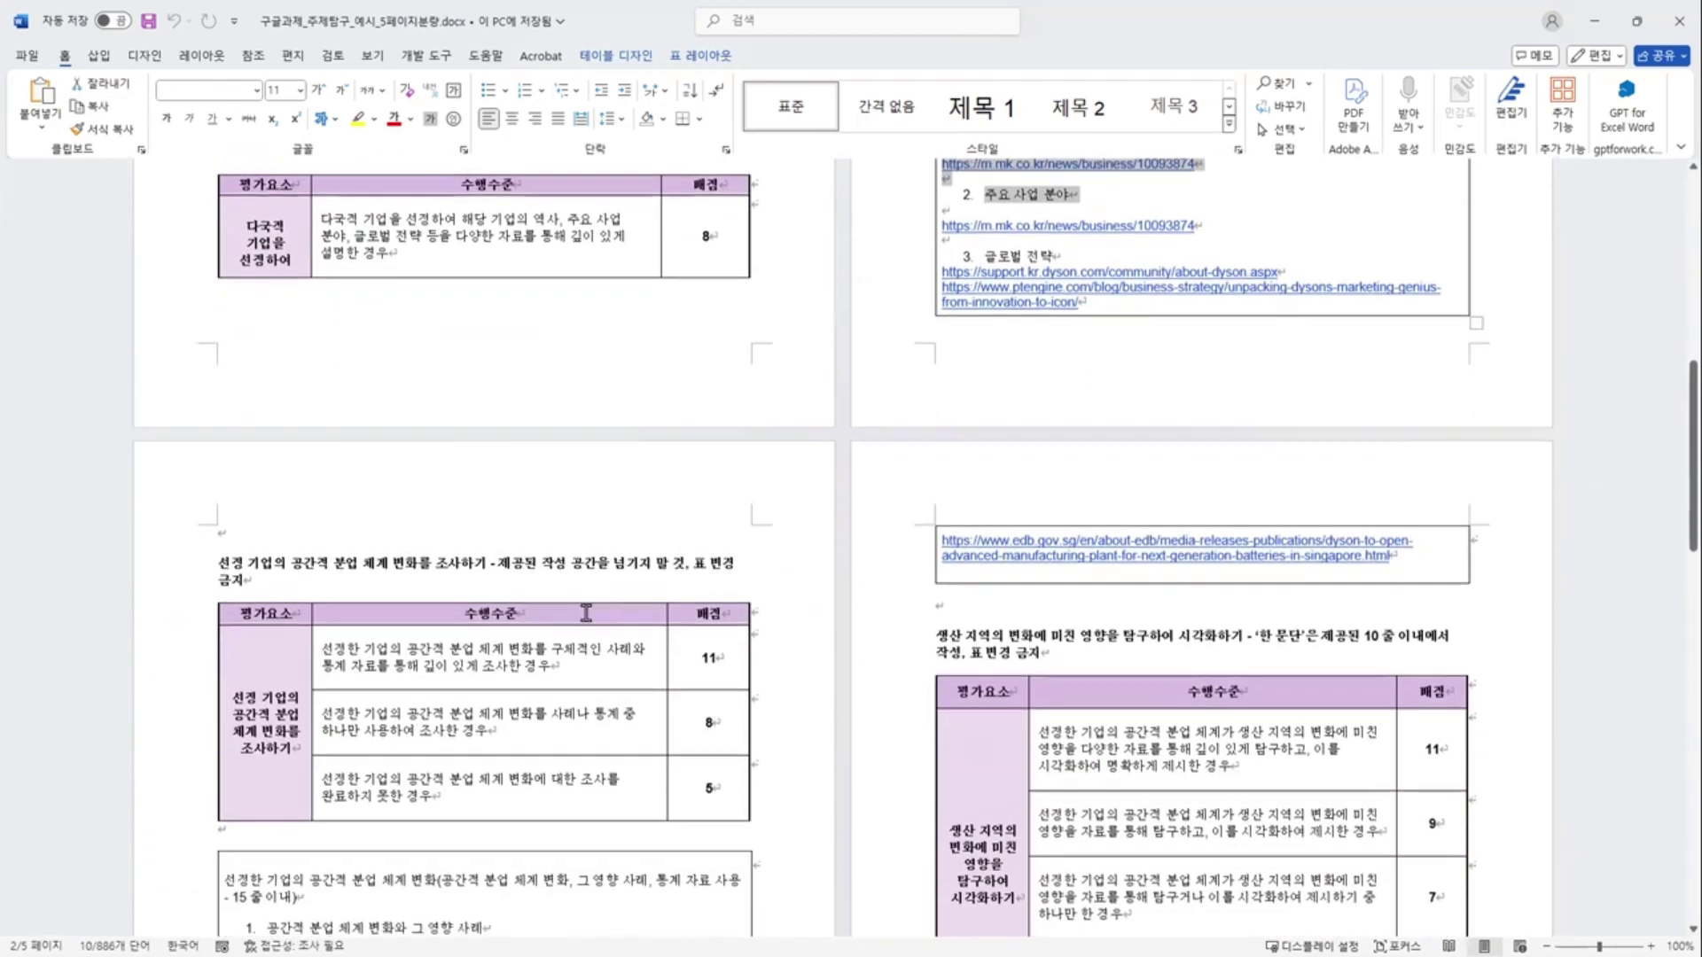
# - Examine the grading table and the written answer on the company's spatial division of labour on page 3
pyautogui.moveTo(498, 633); pyautogui.dragTo(498, 739)
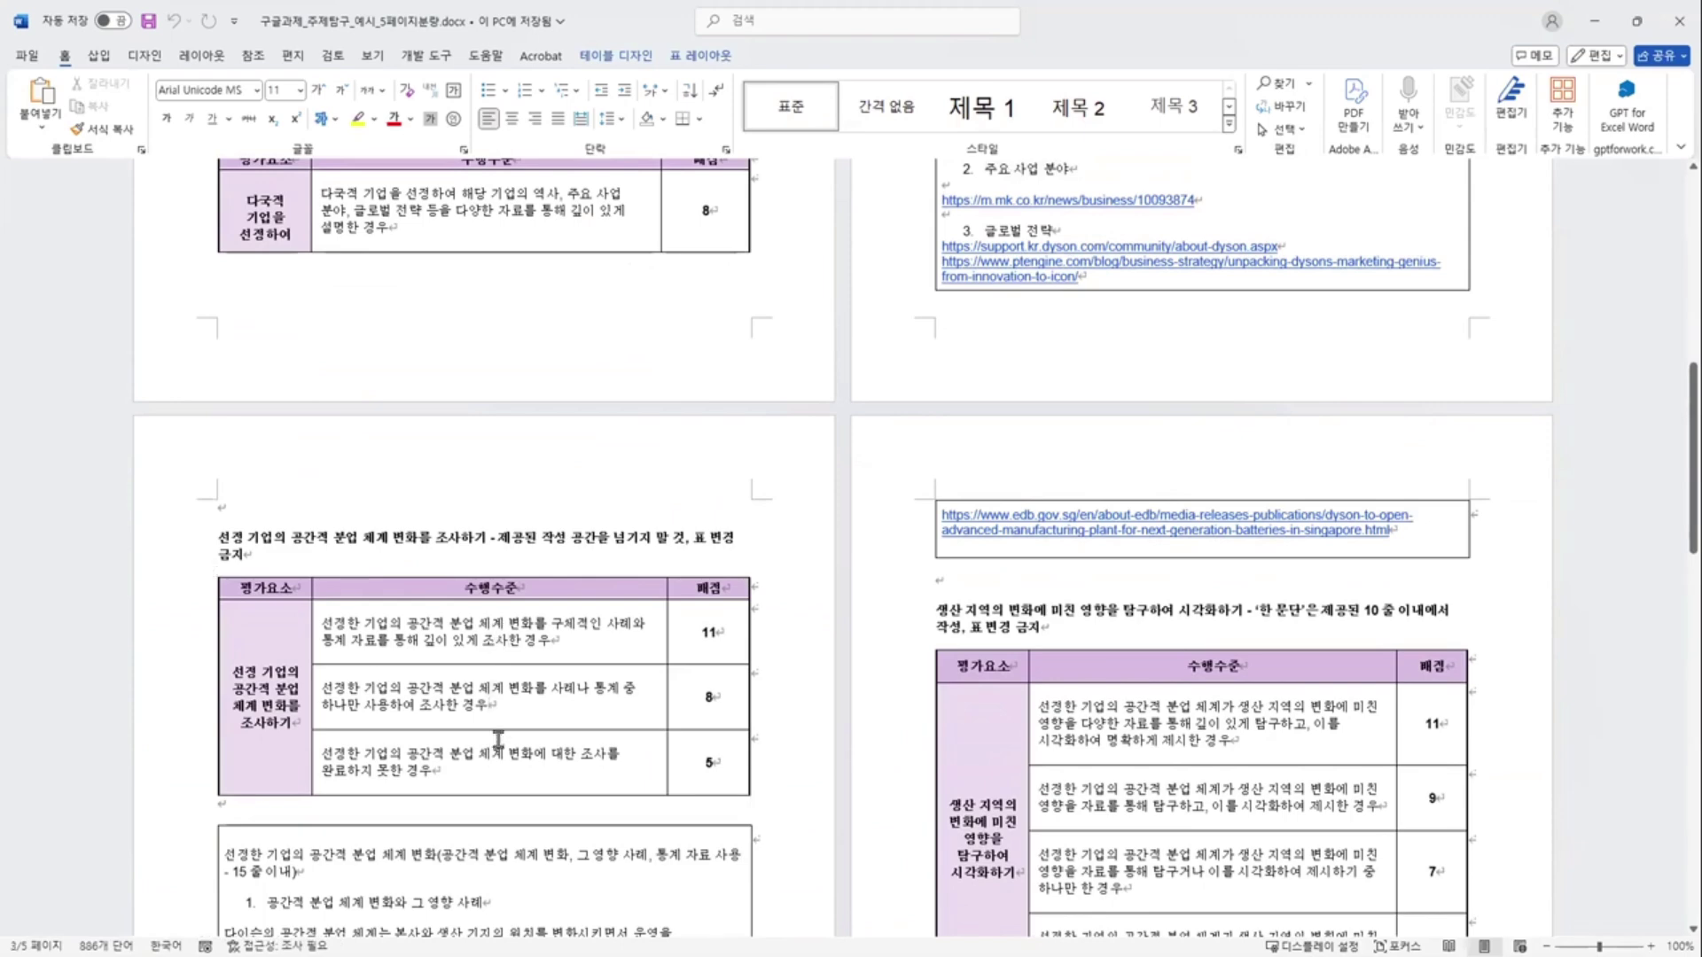
pyautogui.scroll(-4, 526, 686)
pyautogui.scroll(-3, 527, 687)
pyautogui.moveTo(301, 701); pyautogui.dragTo(614, 888)
pyautogui.click(569, 585)
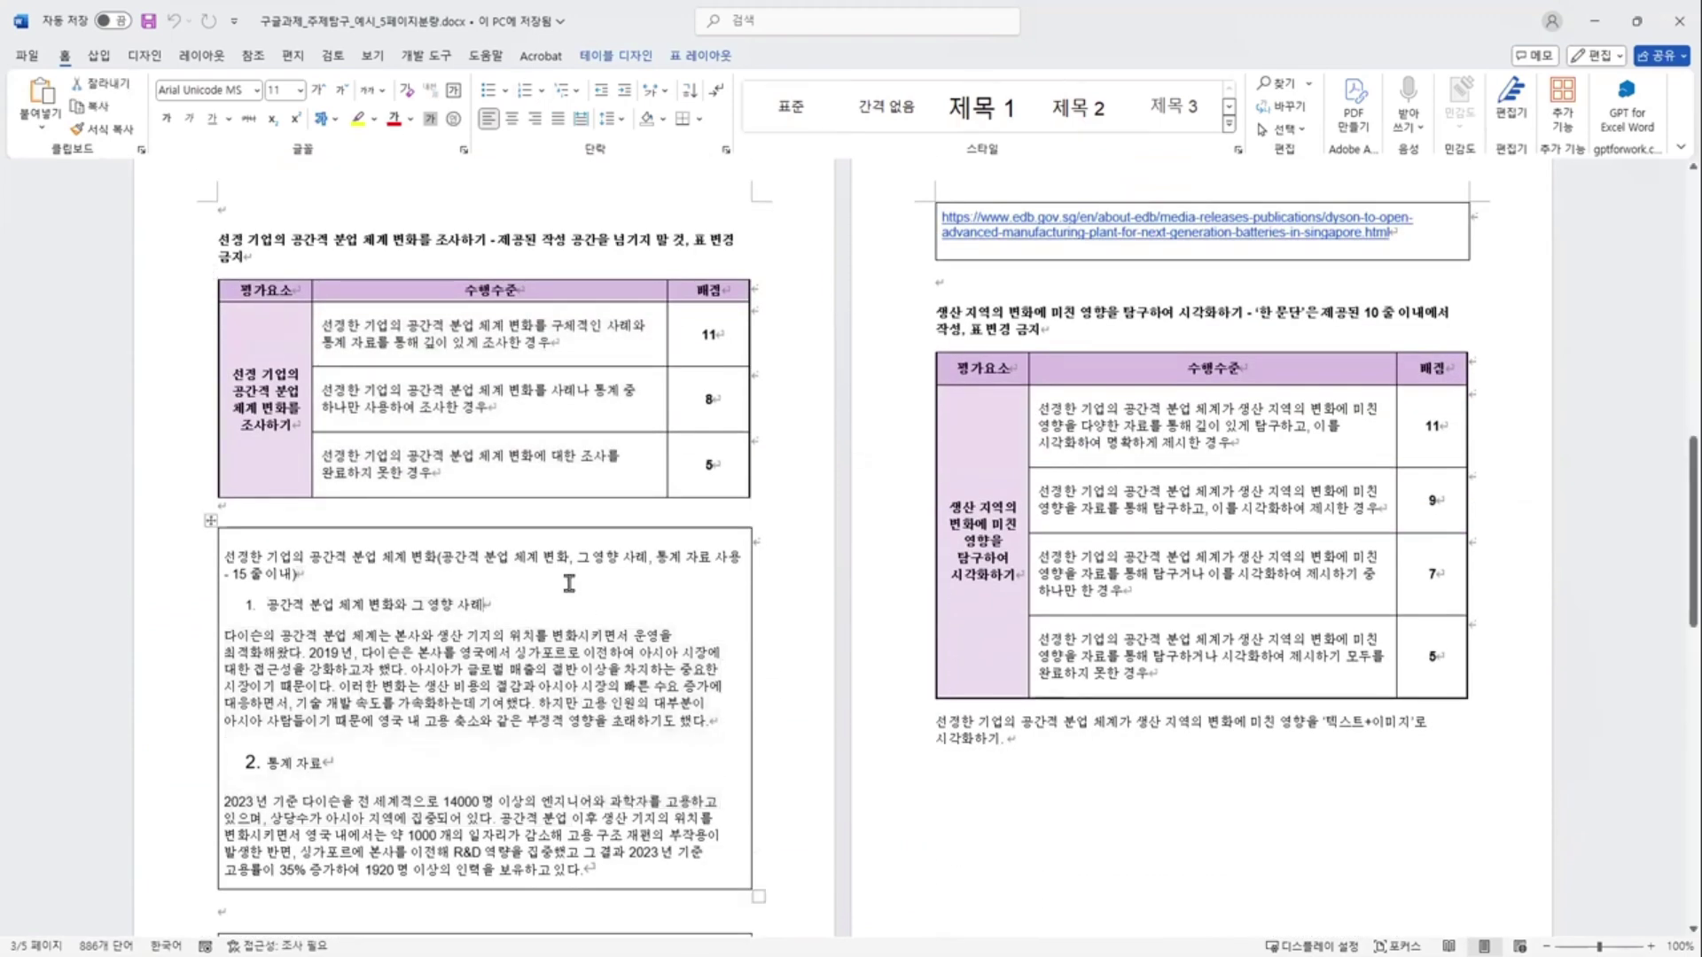
pyautogui.scroll(-10, 673, 575)
pyautogui.scroll(7, 811, 599)
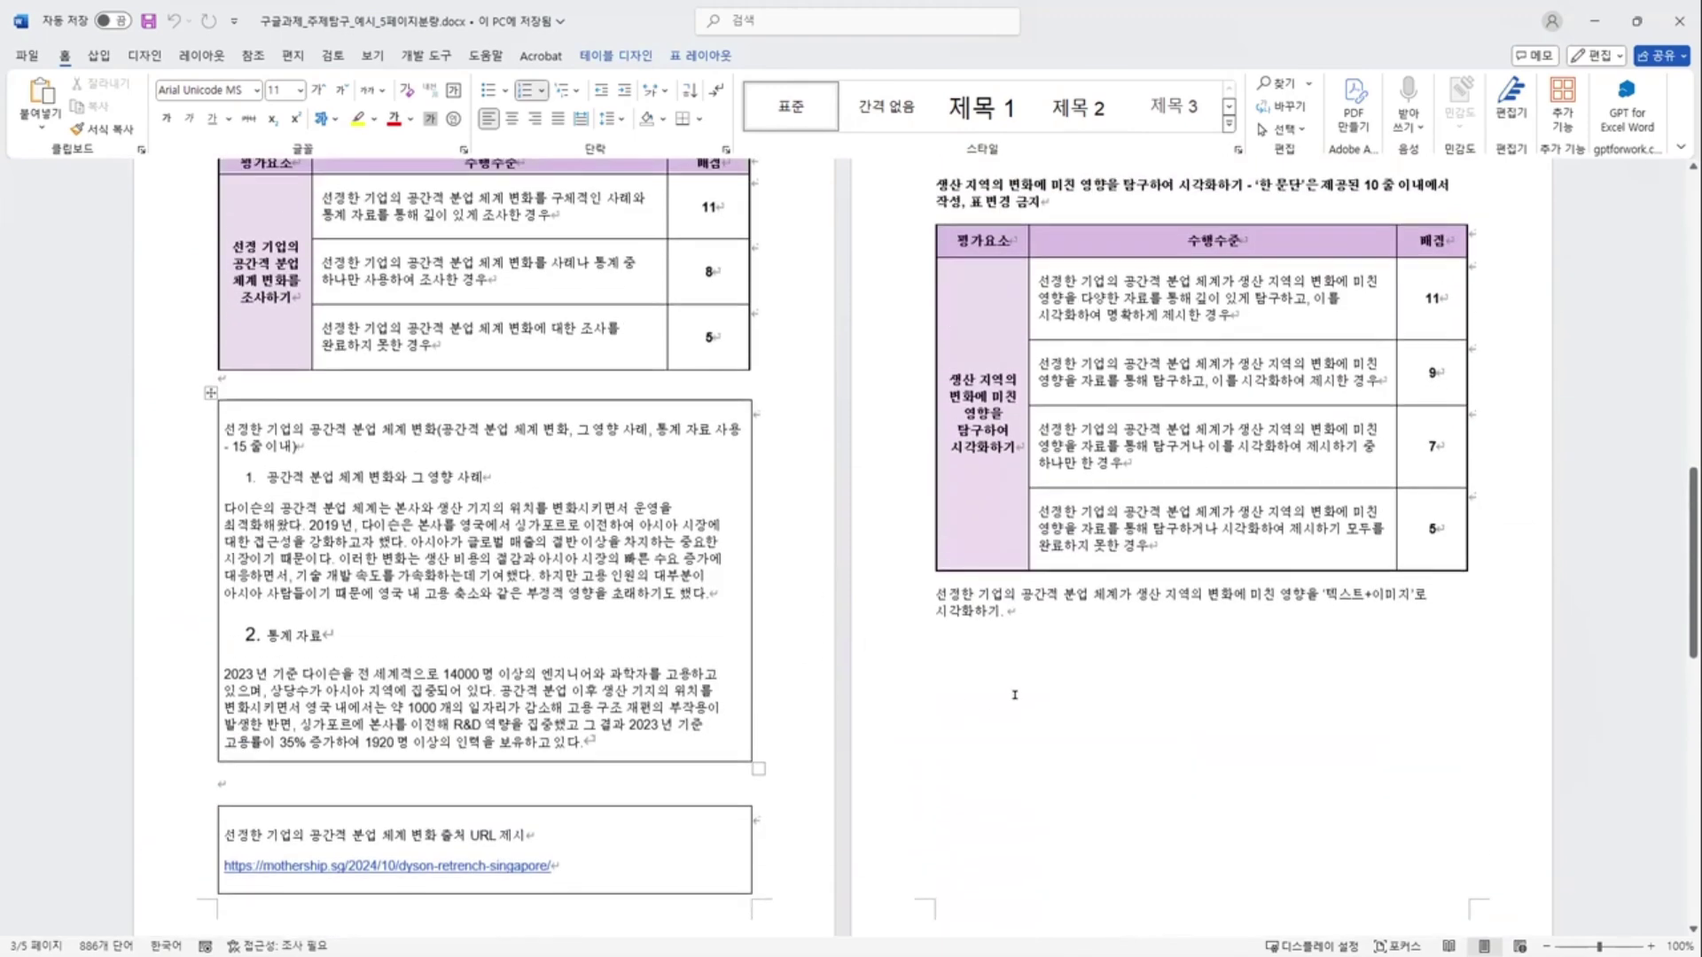
# - Examine the Dyson image, its explanation and the AI prompt on the last page, and close the document
pyautogui.scroll(-20, 1015, 694)
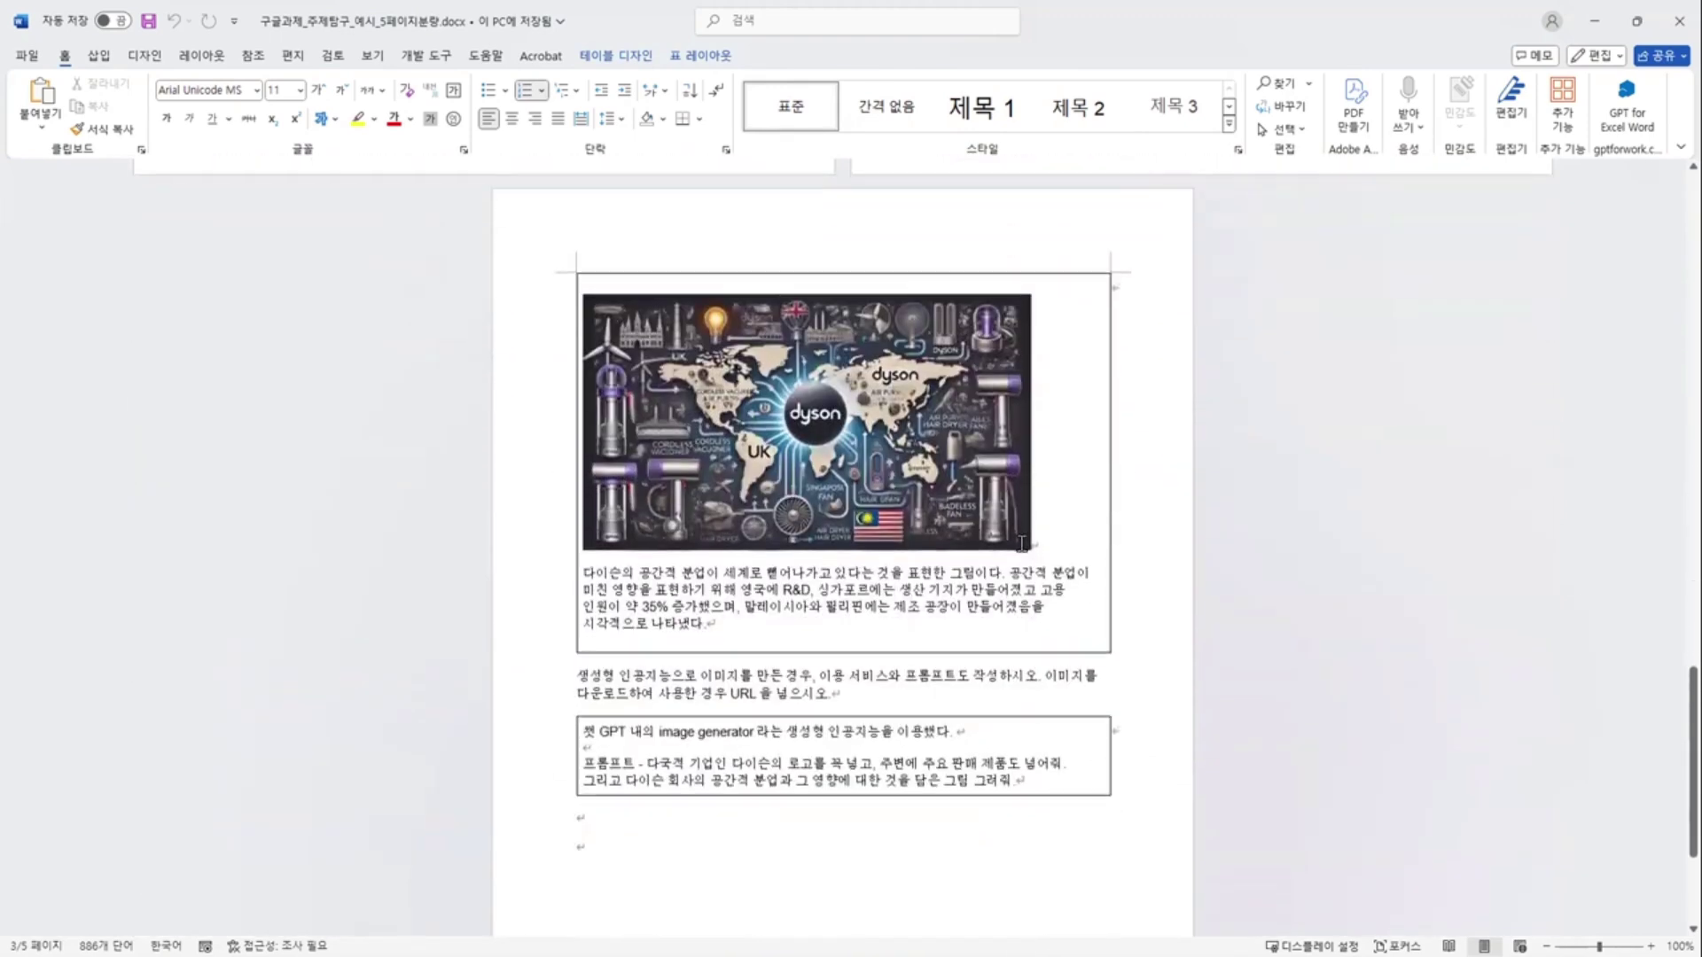
pyautogui.click(621, 817)
pyautogui.scroll(-4, 692, 732)
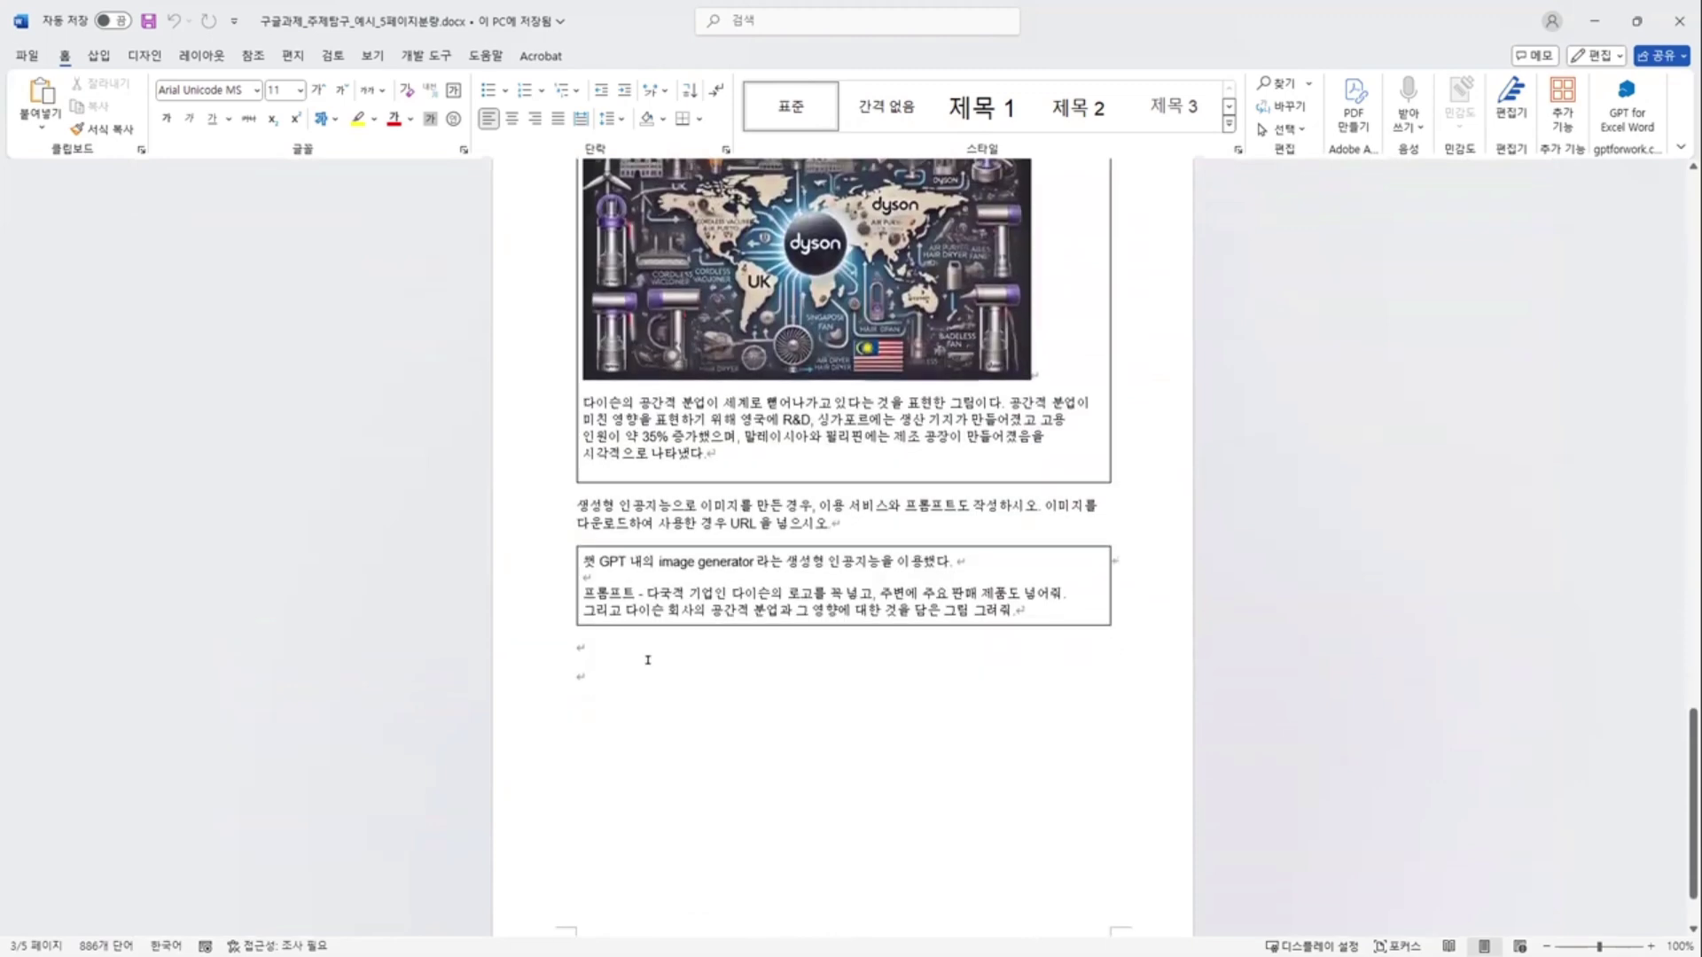
pyautogui.scroll(2, 700, 744)
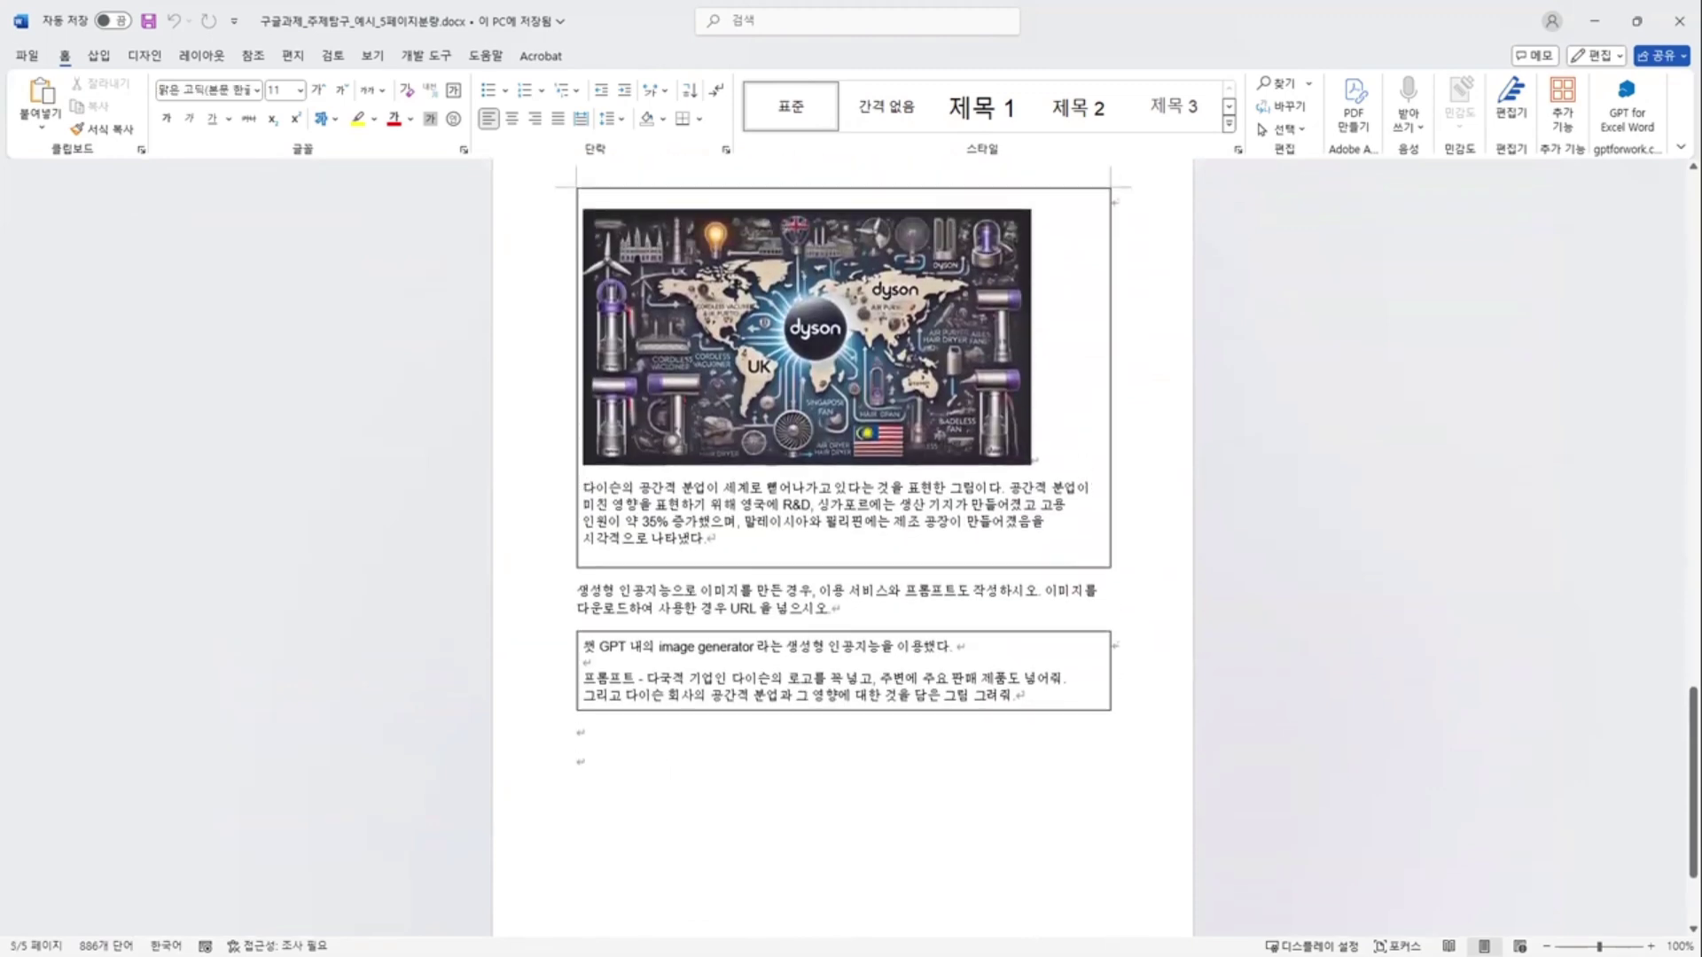
pyautogui.scroll(10, 643, 752)
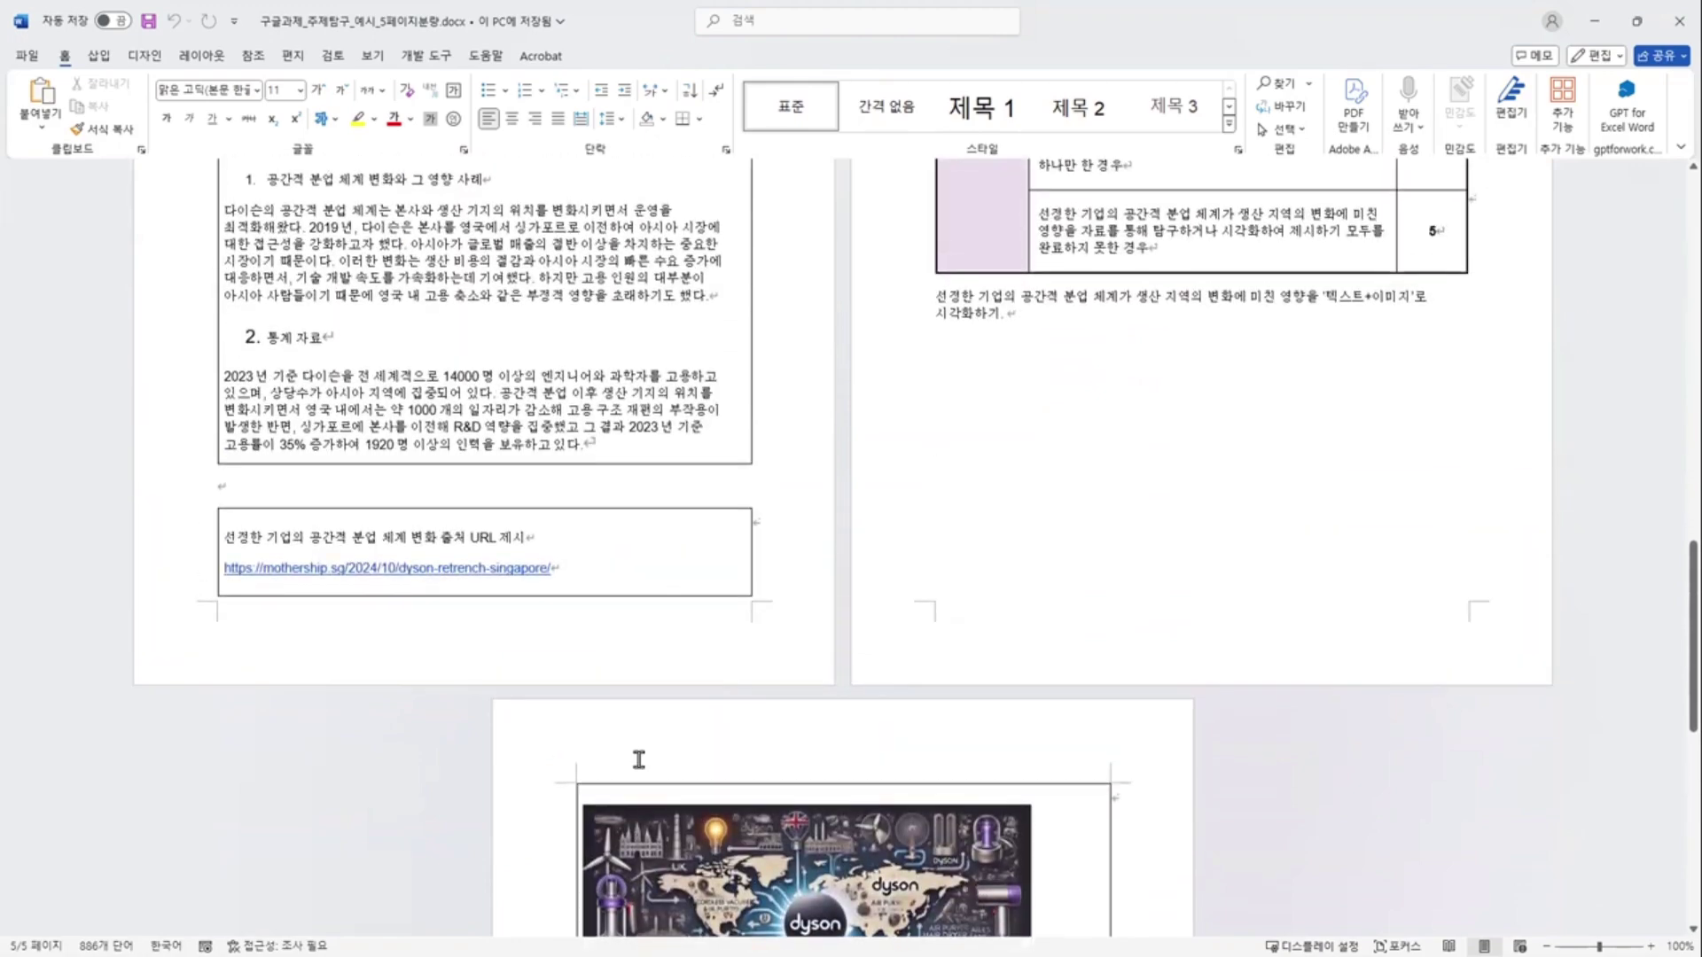
pyautogui.scroll(6, 644, 751)
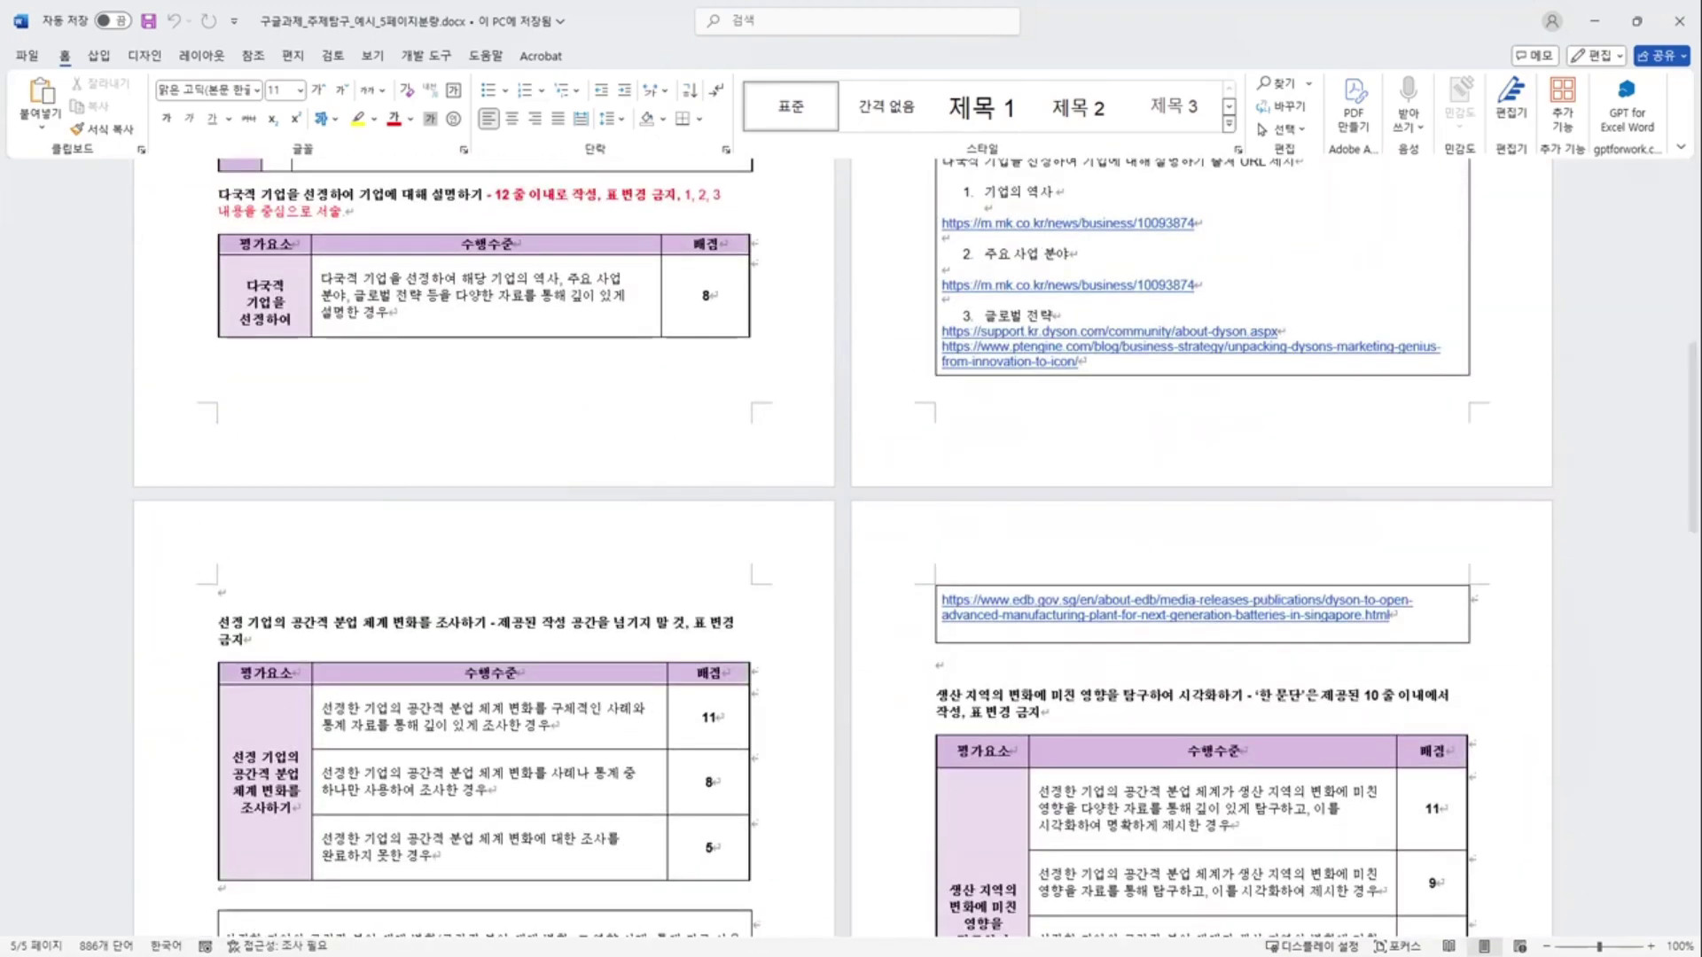
pyautogui.click(1679, 21)
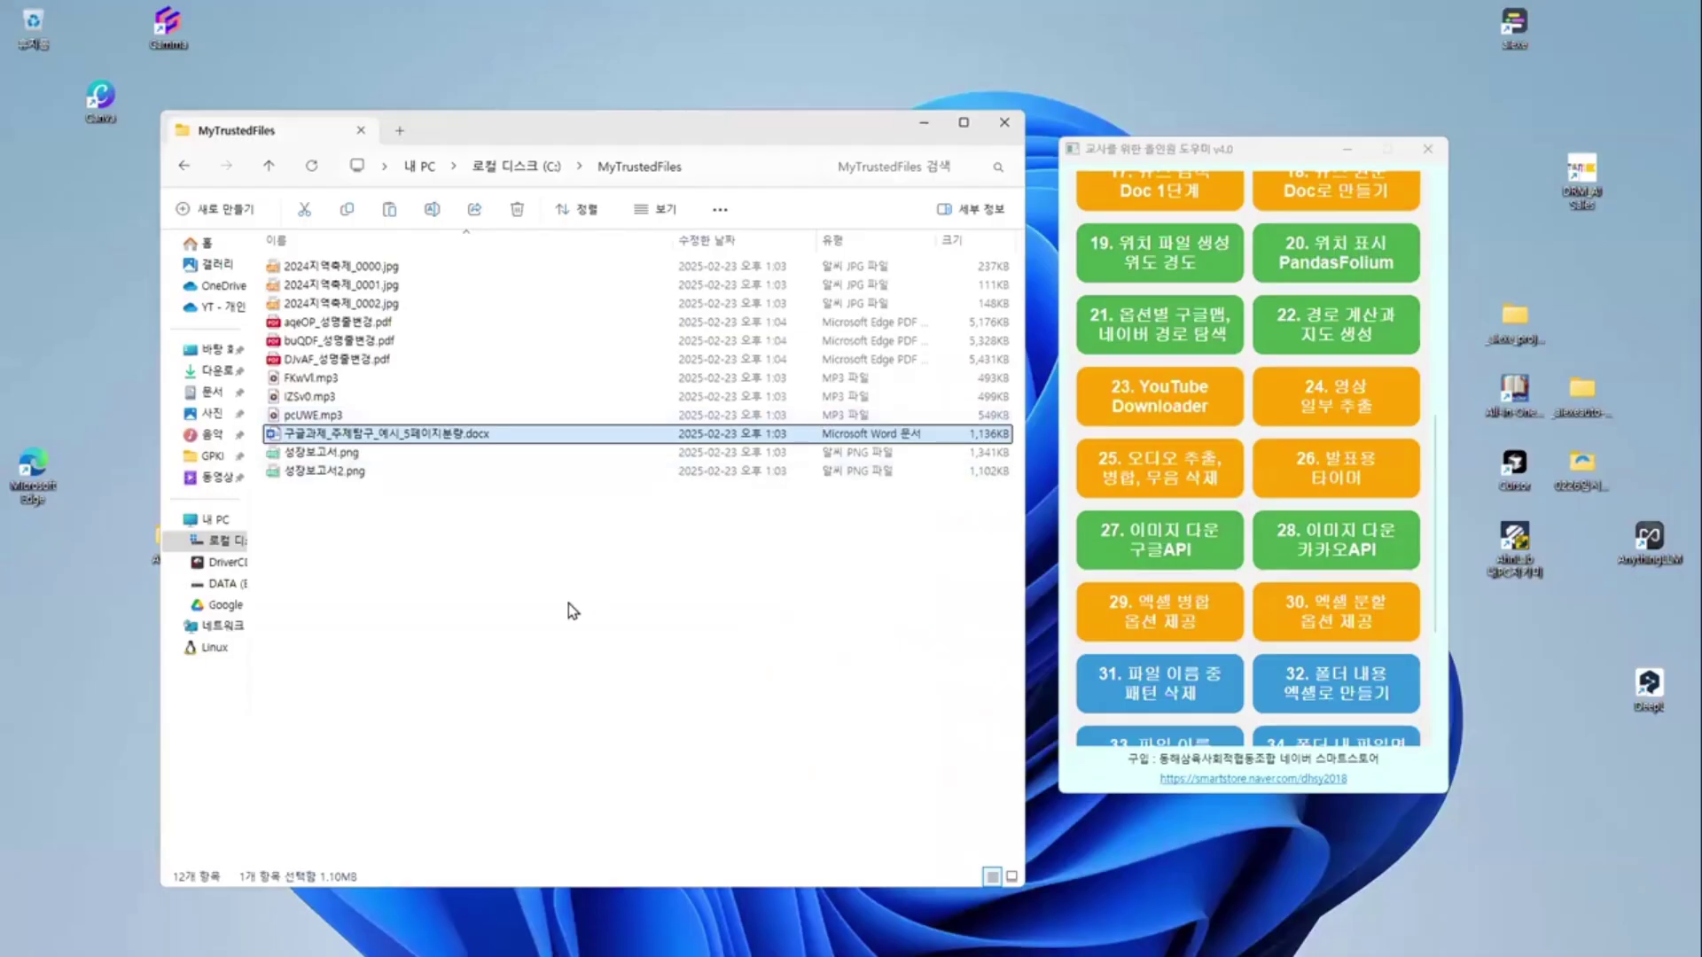
# - Open tool 15, DOC 단순화 및 엑셀 변환, from the helper's tool list and move its window over the folder window
pyautogui.click(457, 437)
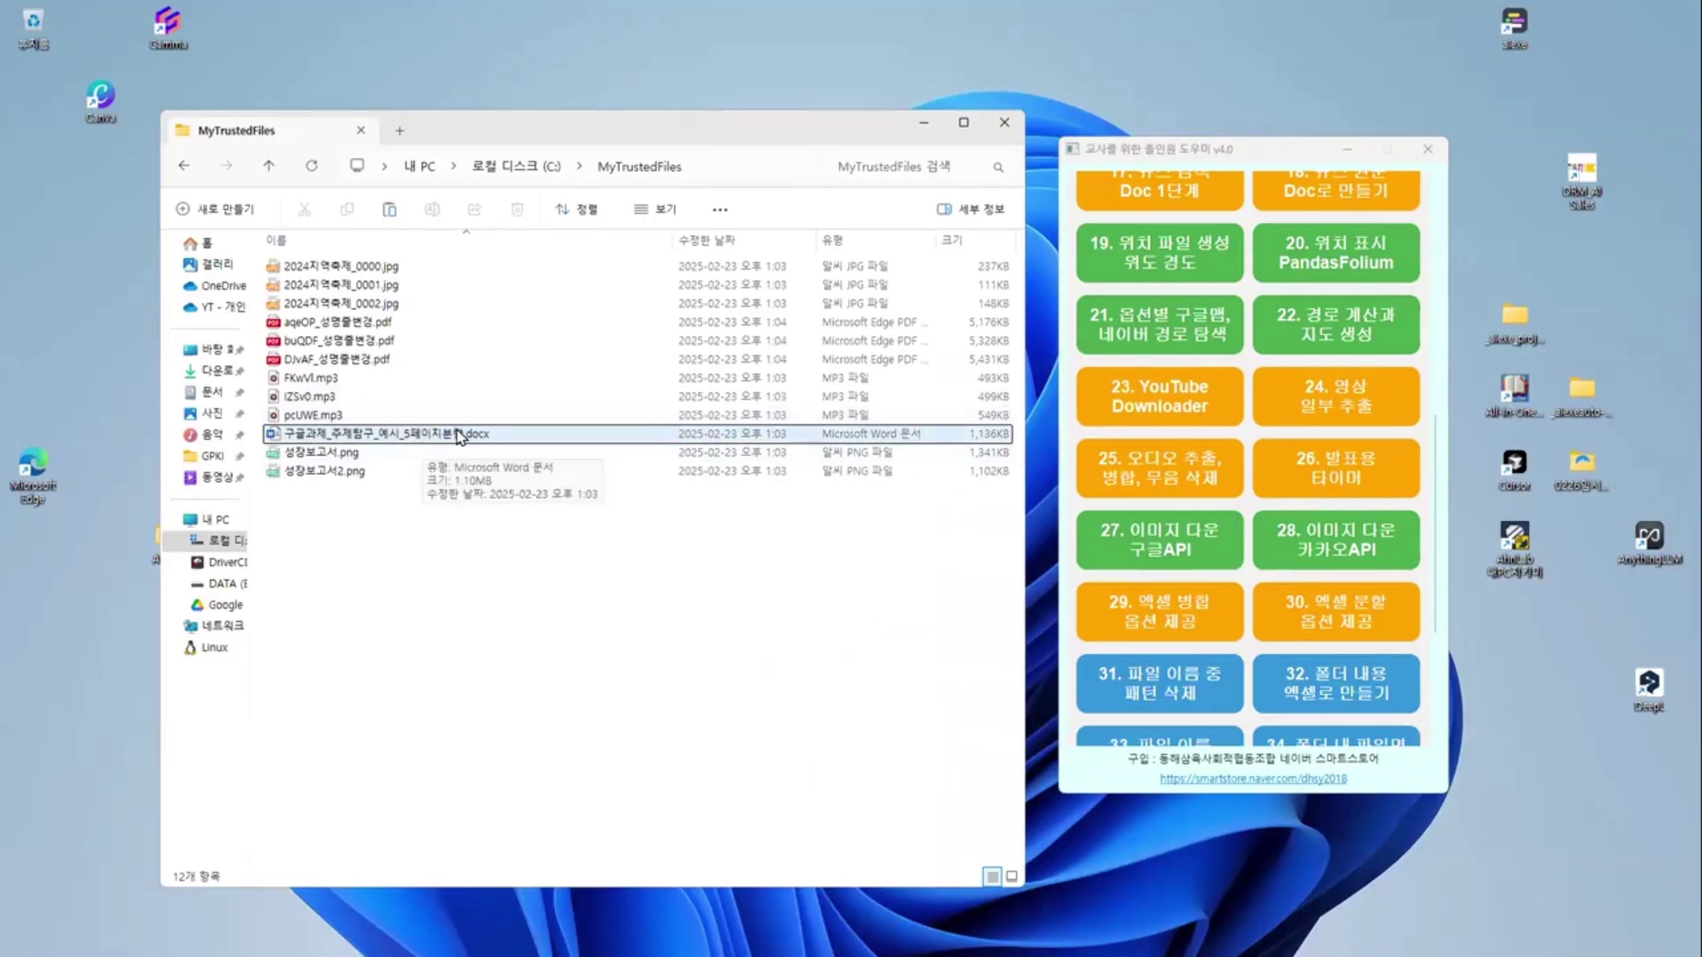
pyautogui.click(749, 592)
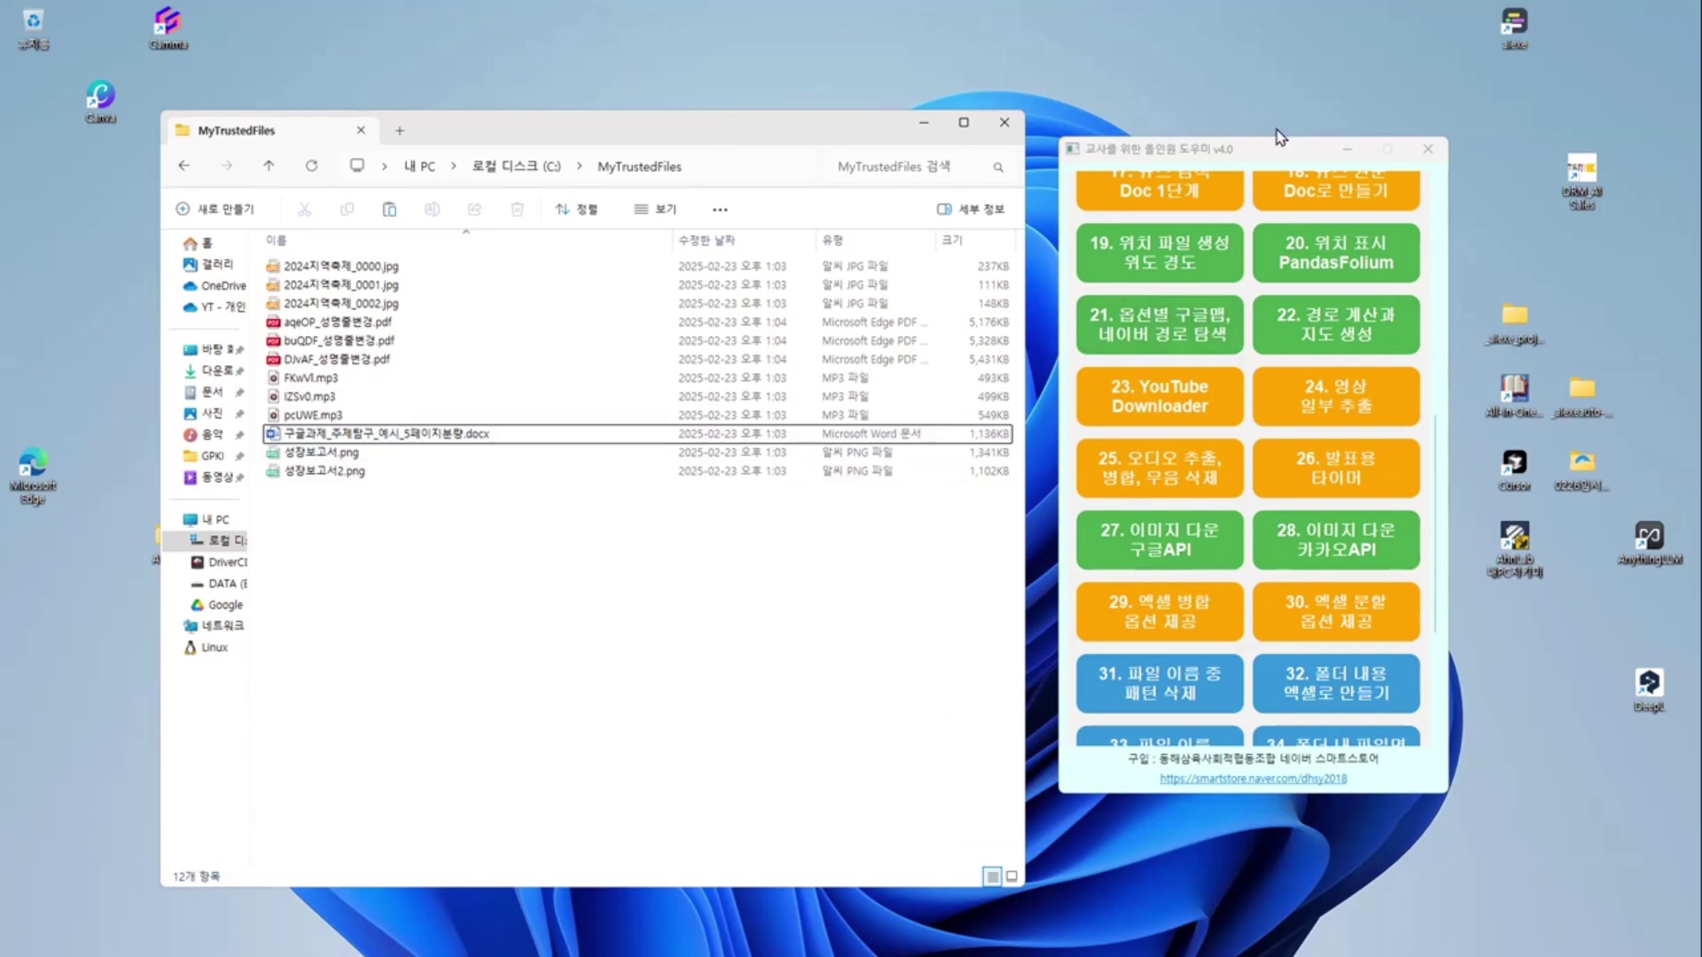
pyautogui.moveTo(1267, 155); pyautogui.dragTo(1262, 132)
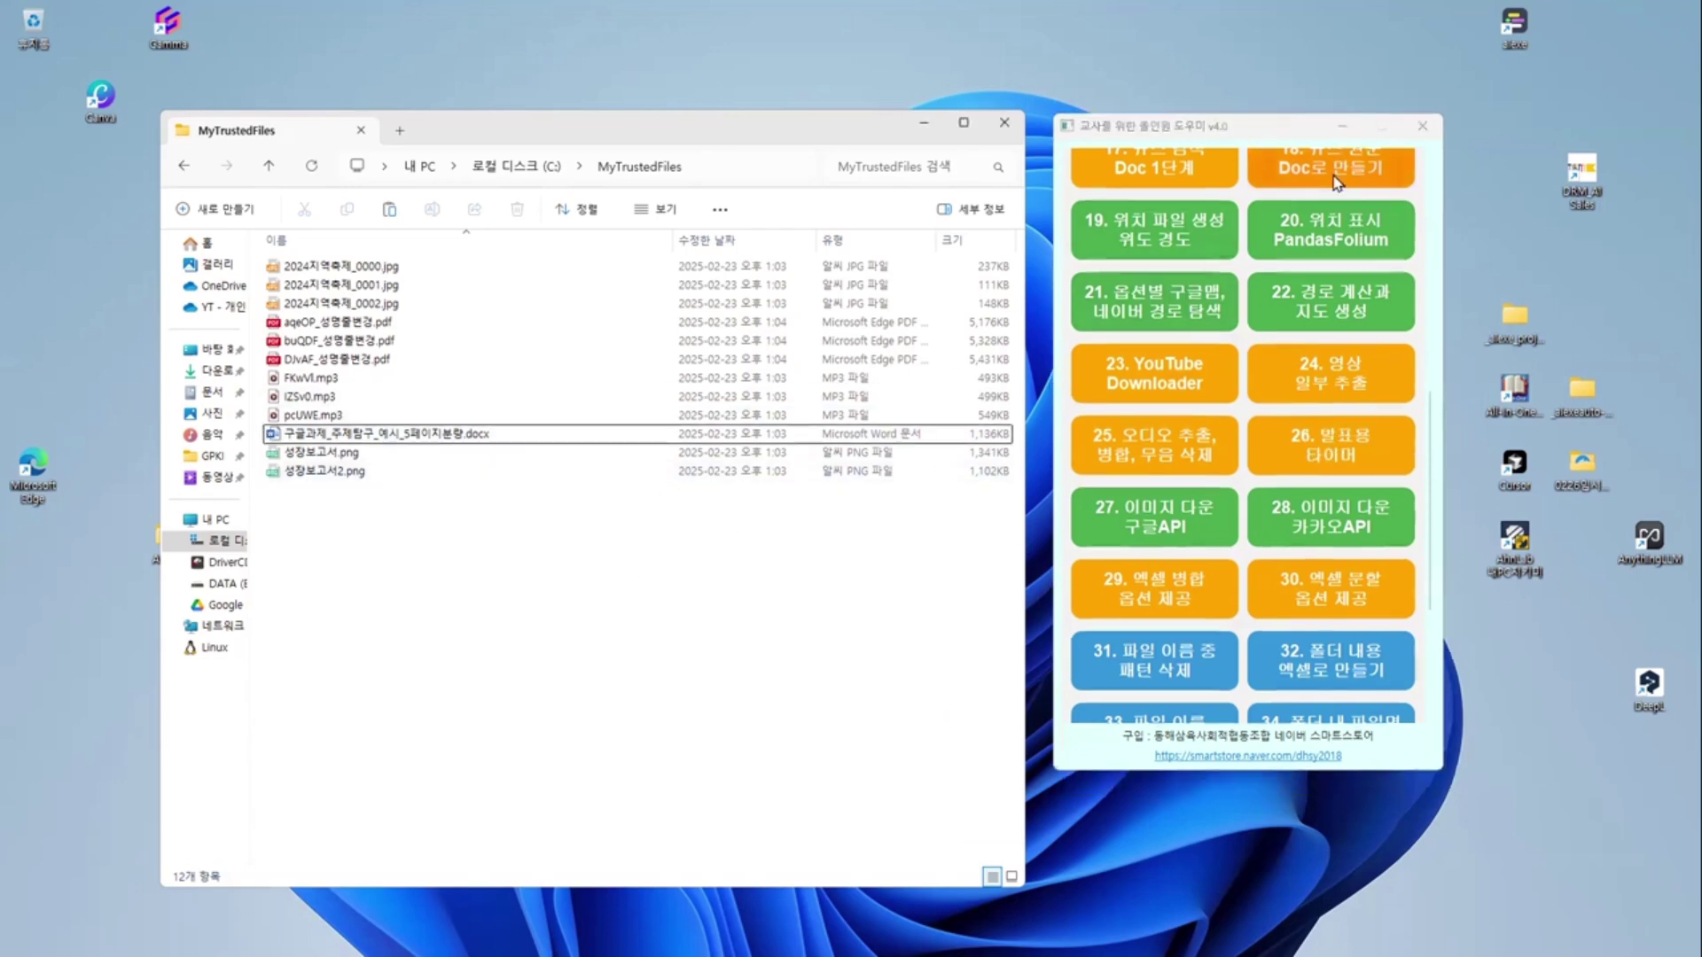
pyautogui.scroll(-1, 1180, 500)
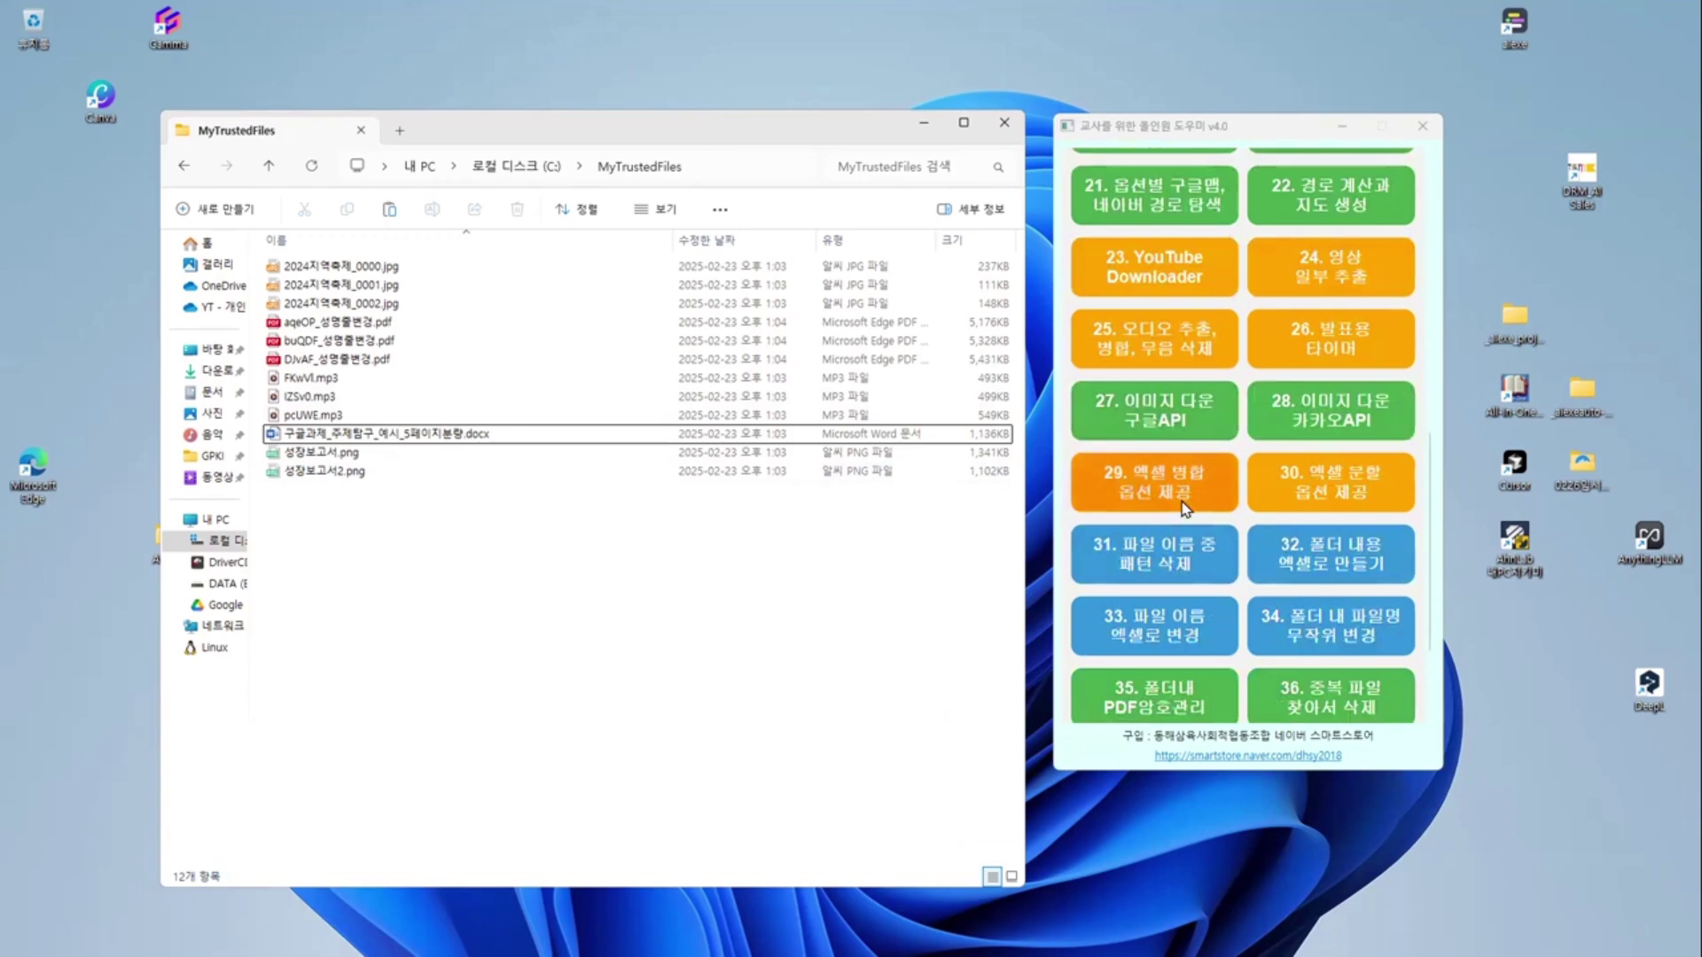
pyautogui.scroll(4, 1180, 505)
pyautogui.scroll(2, 1167, 479)
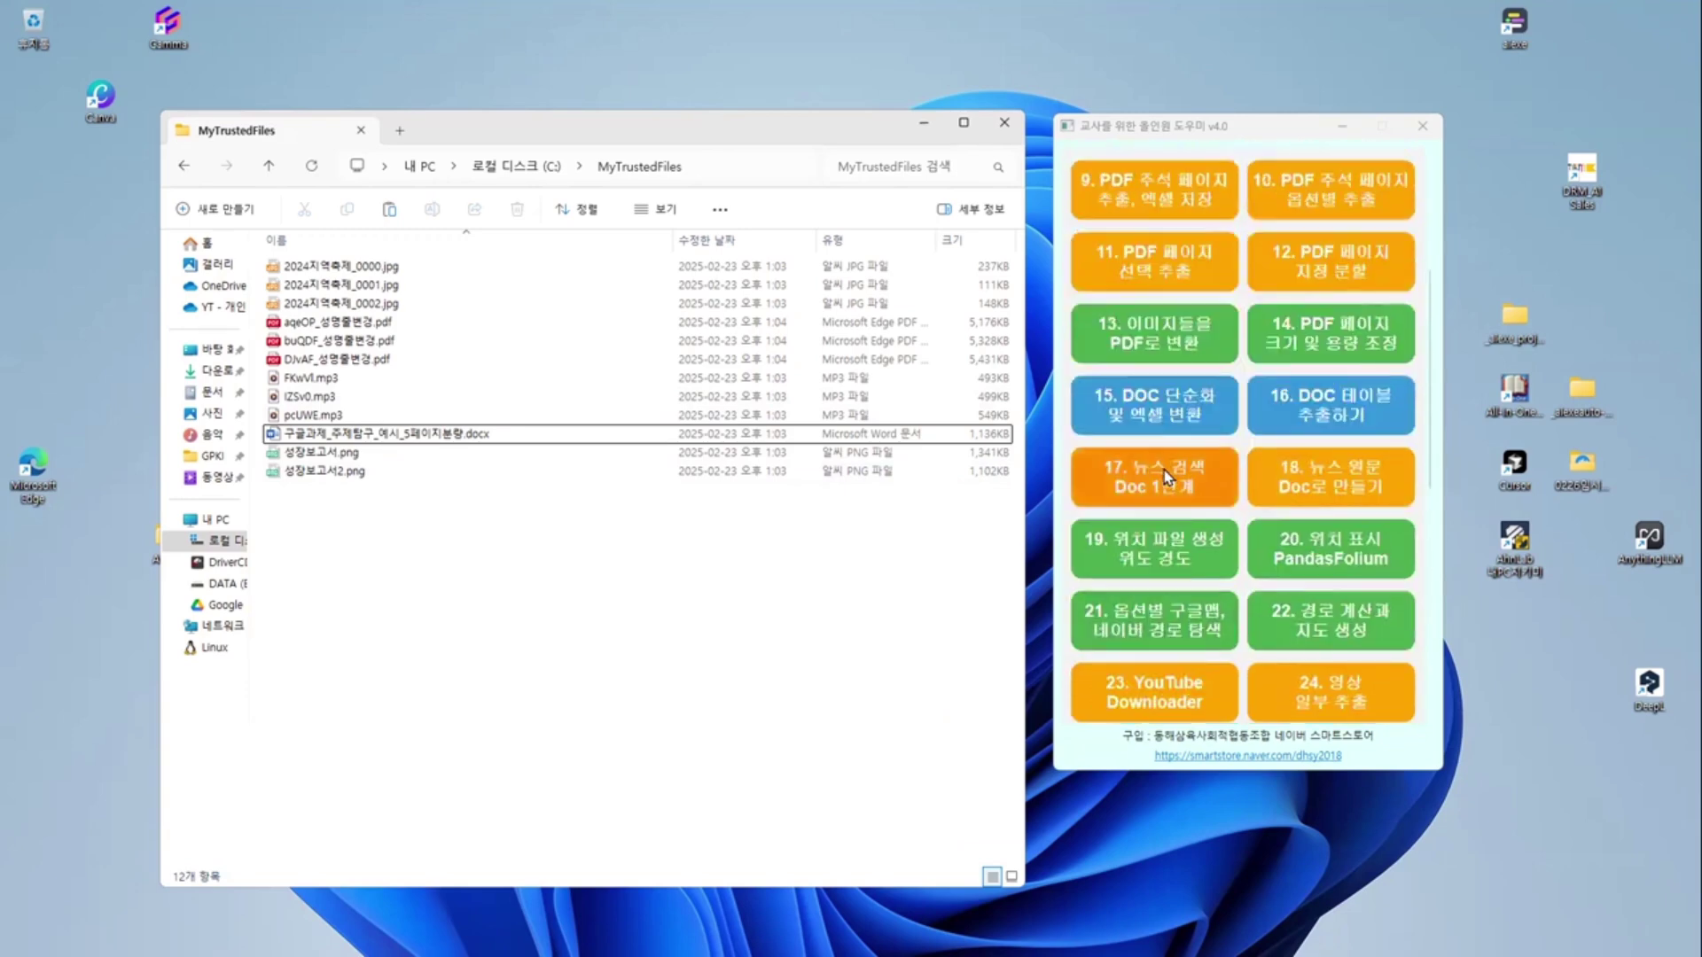
pyautogui.click(1166, 467)
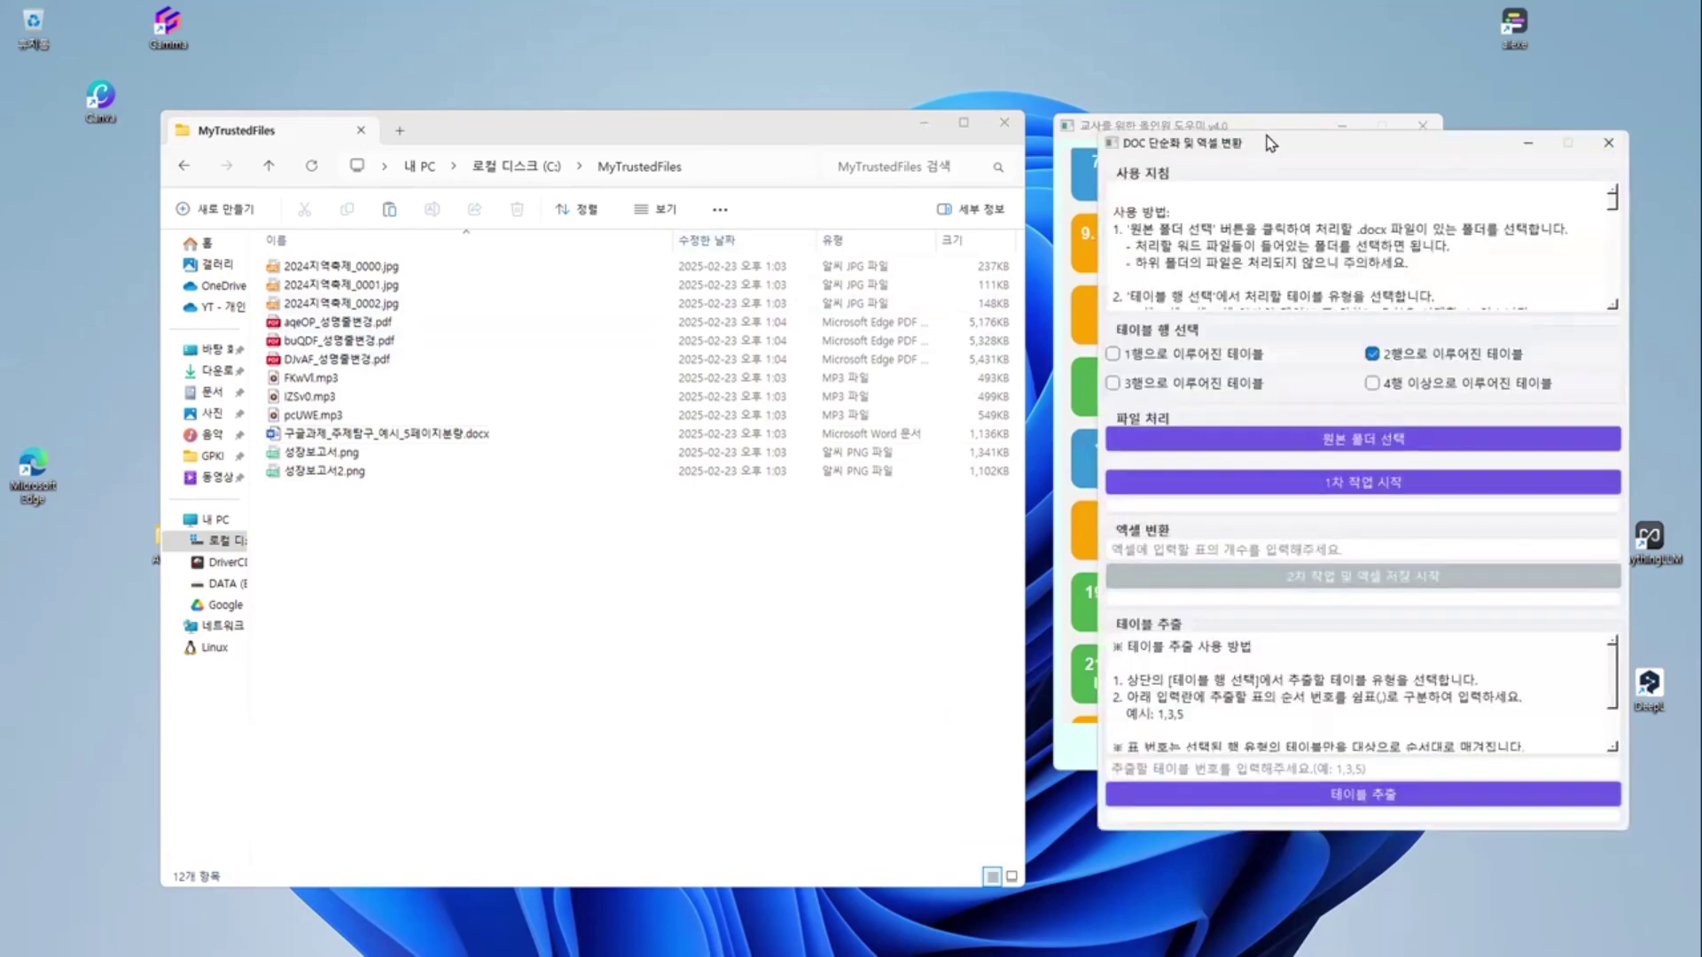
pyautogui.moveTo(1269, 142); pyautogui.dragTo(917, 184)
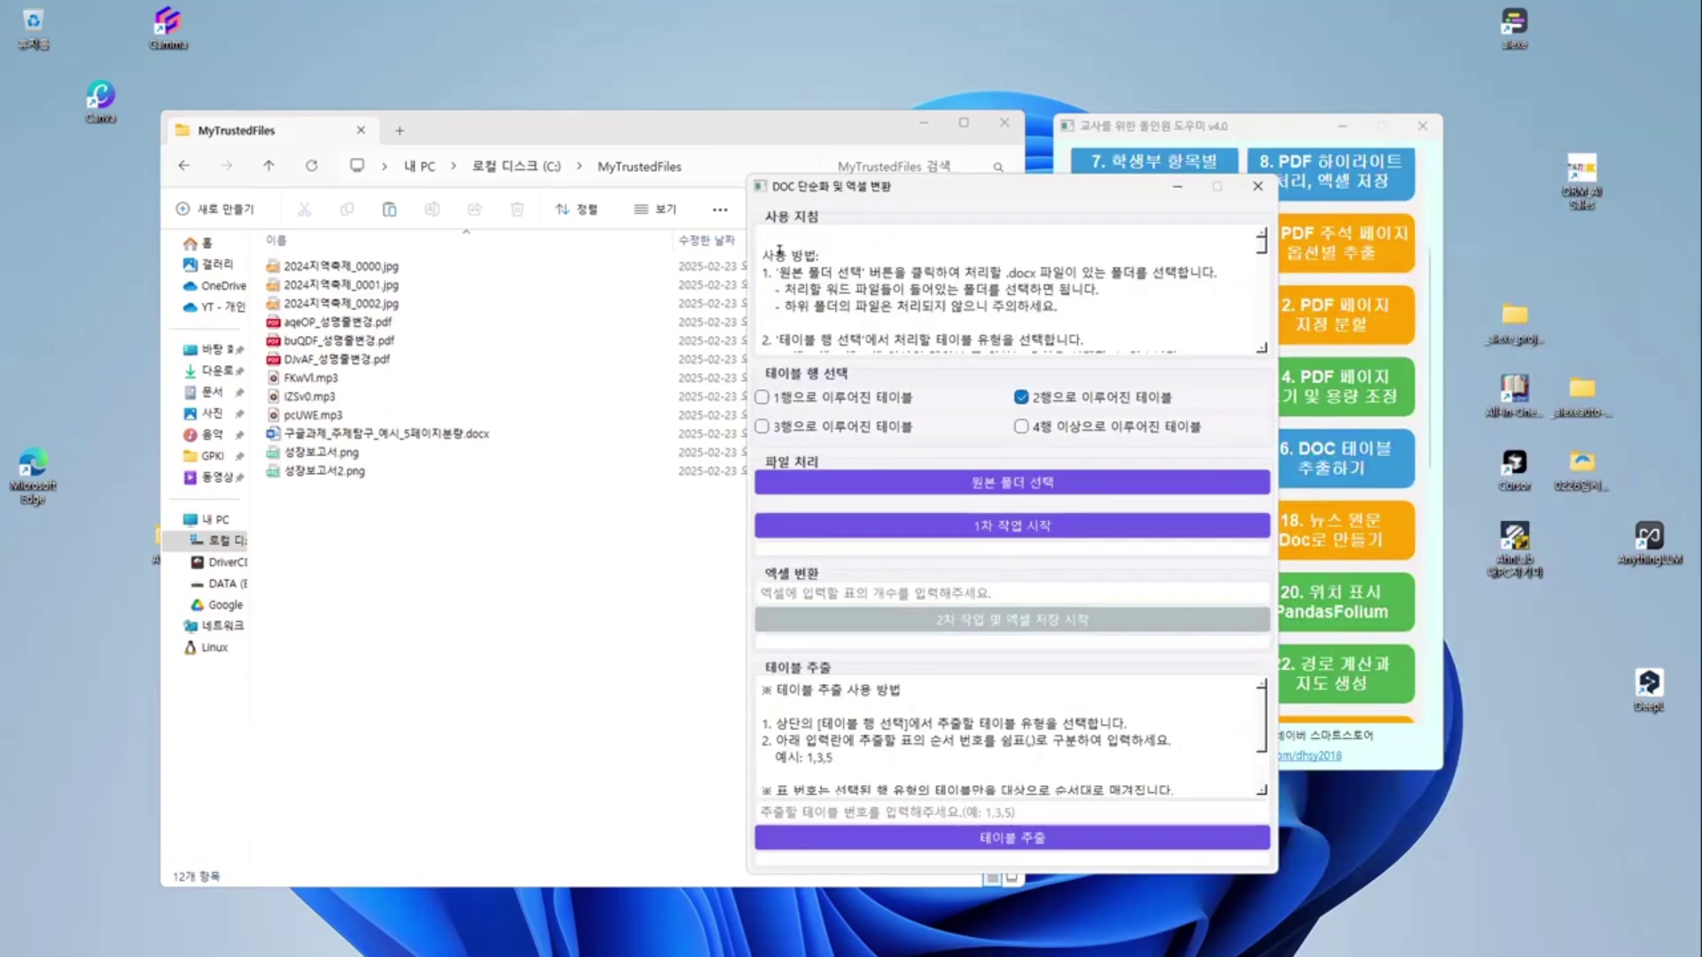
# - Read the tool's usage instructions, from choosing the source folder to the description of the generated folders
pyautogui.scroll(-5, 779, 251)
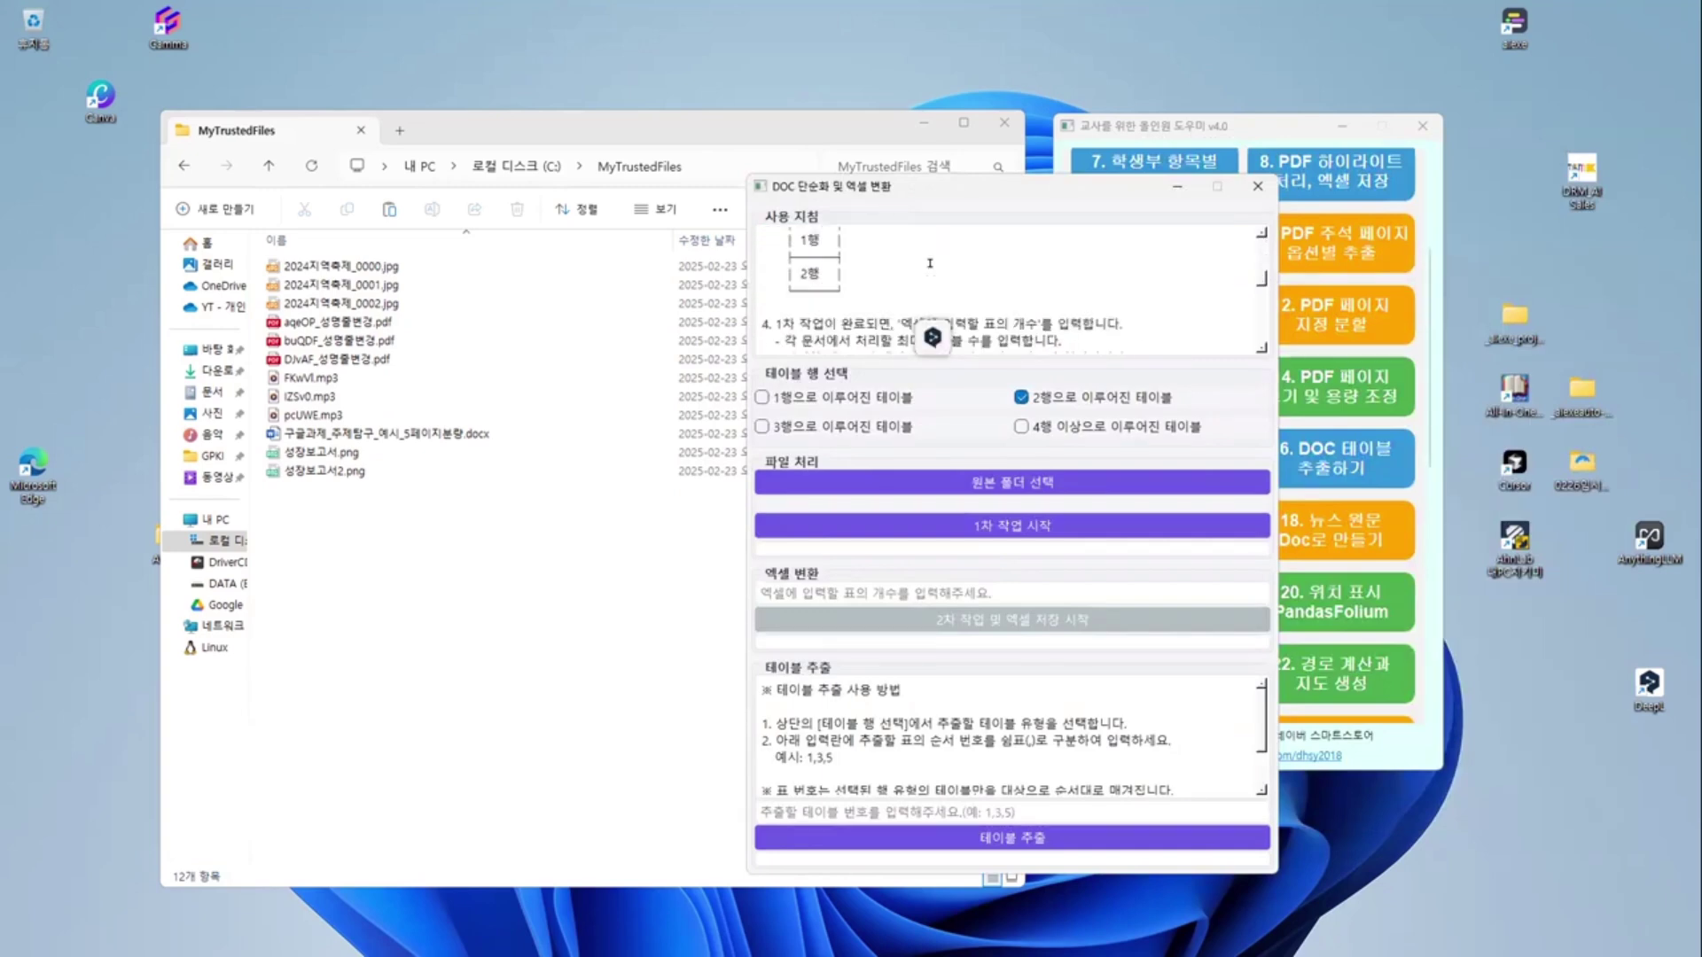
pyautogui.scroll(-8, 930, 264)
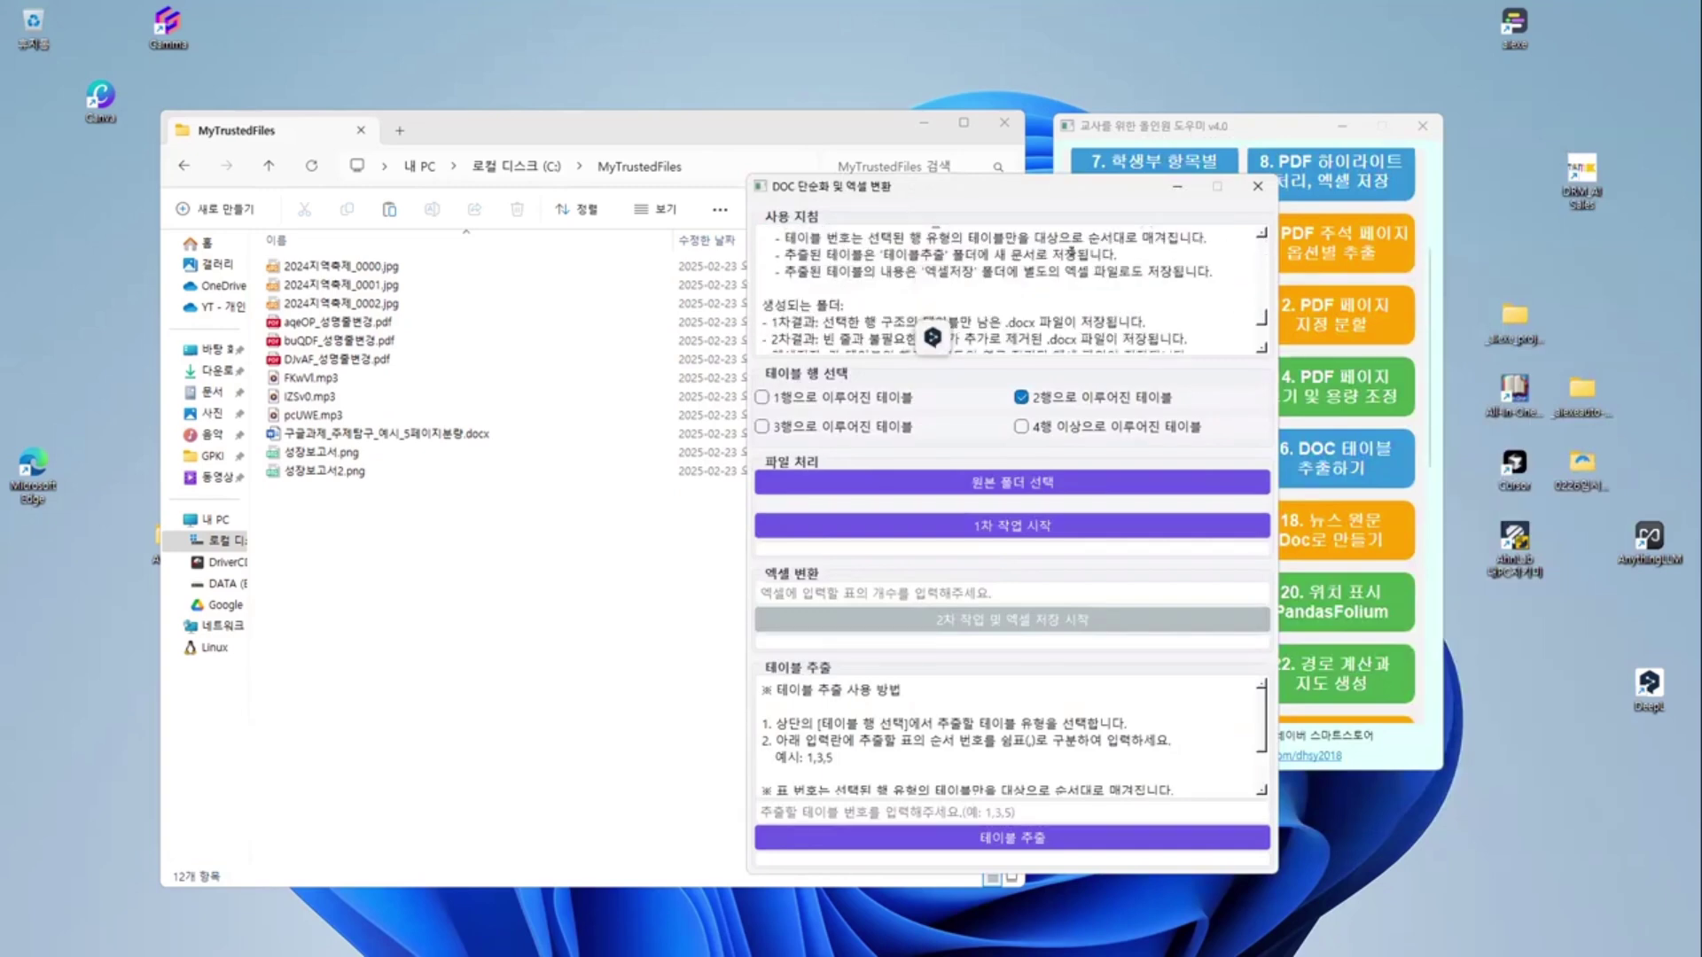
pyautogui.scroll(15, 797, 266)
pyautogui.moveTo(790, 256); pyautogui.dragTo(908, 306)
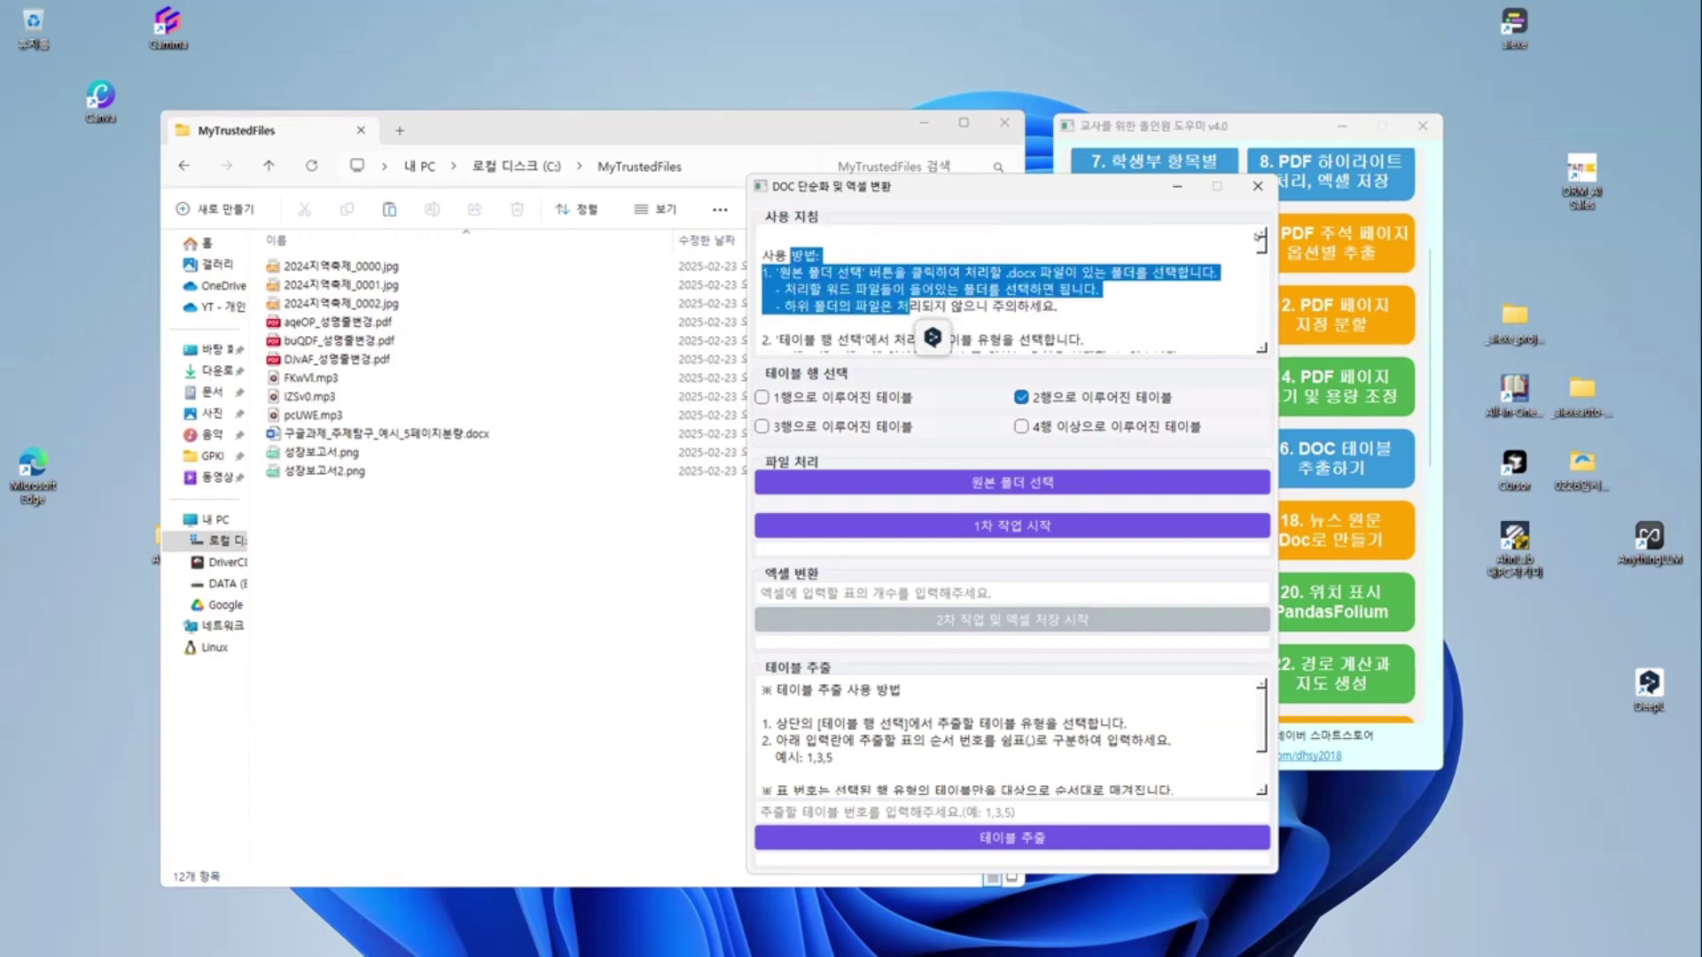
pyautogui.click(793, 269)
pyautogui.moveTo(844, 254); pyautogui.dragTo(1099, 341)
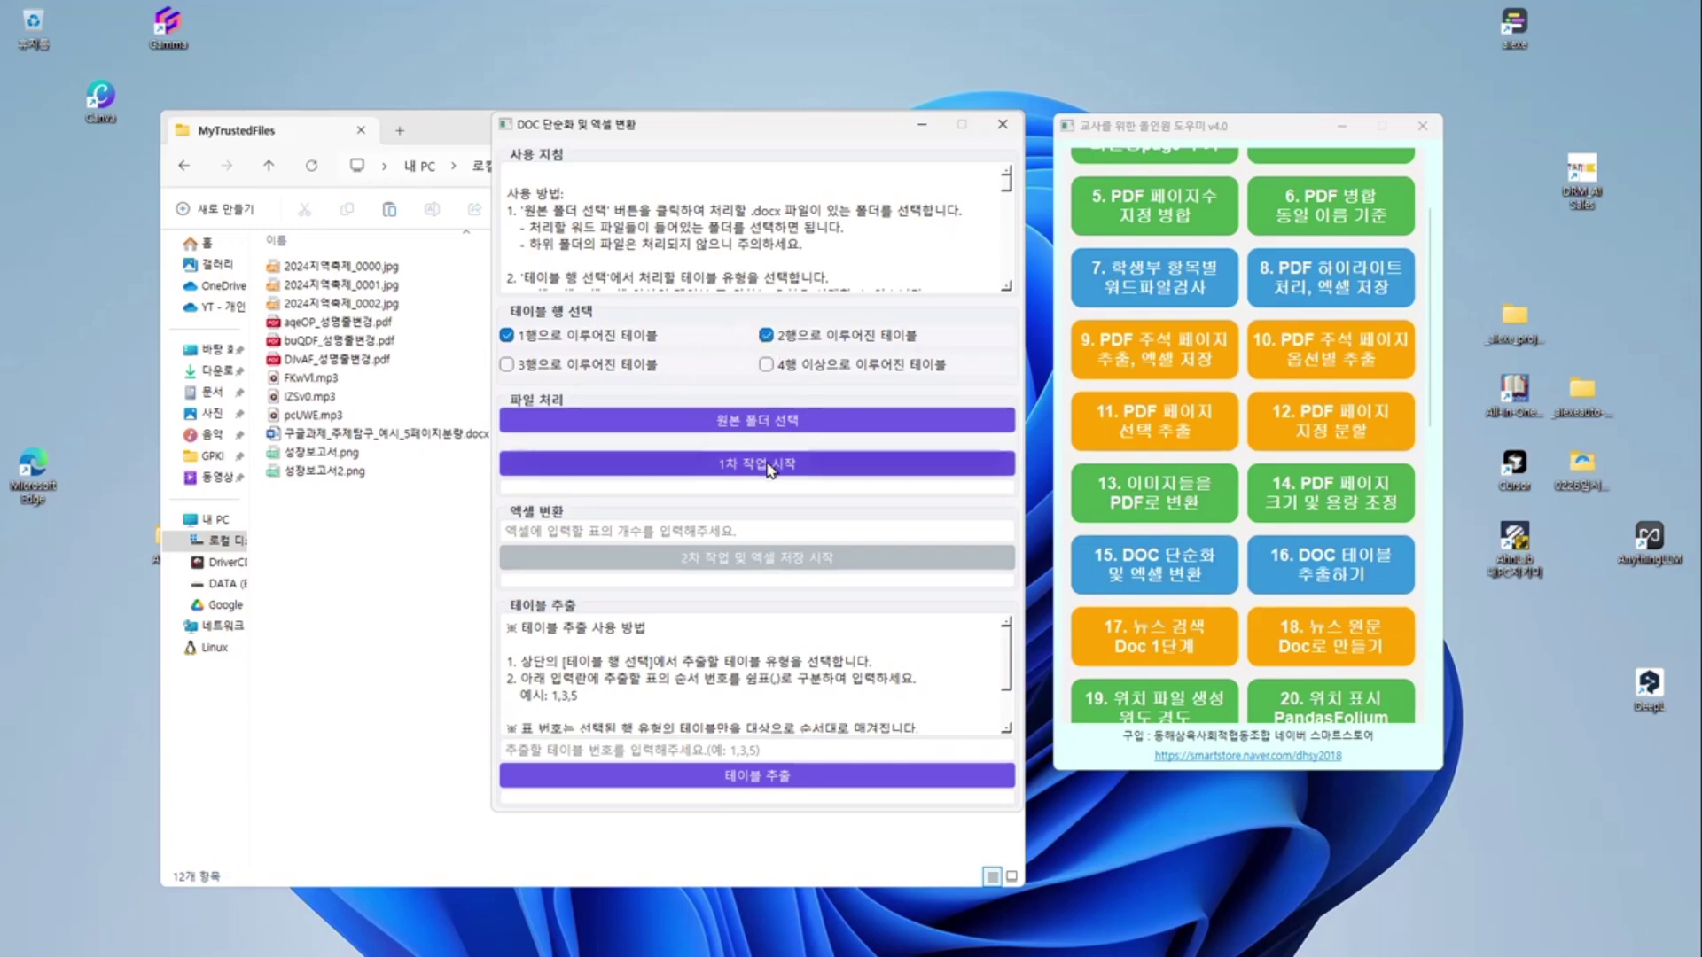
# - Choose the MyTrustedFiles folder on local disk C: as the source folder for the document processing
pyautogui.click(703, 423)
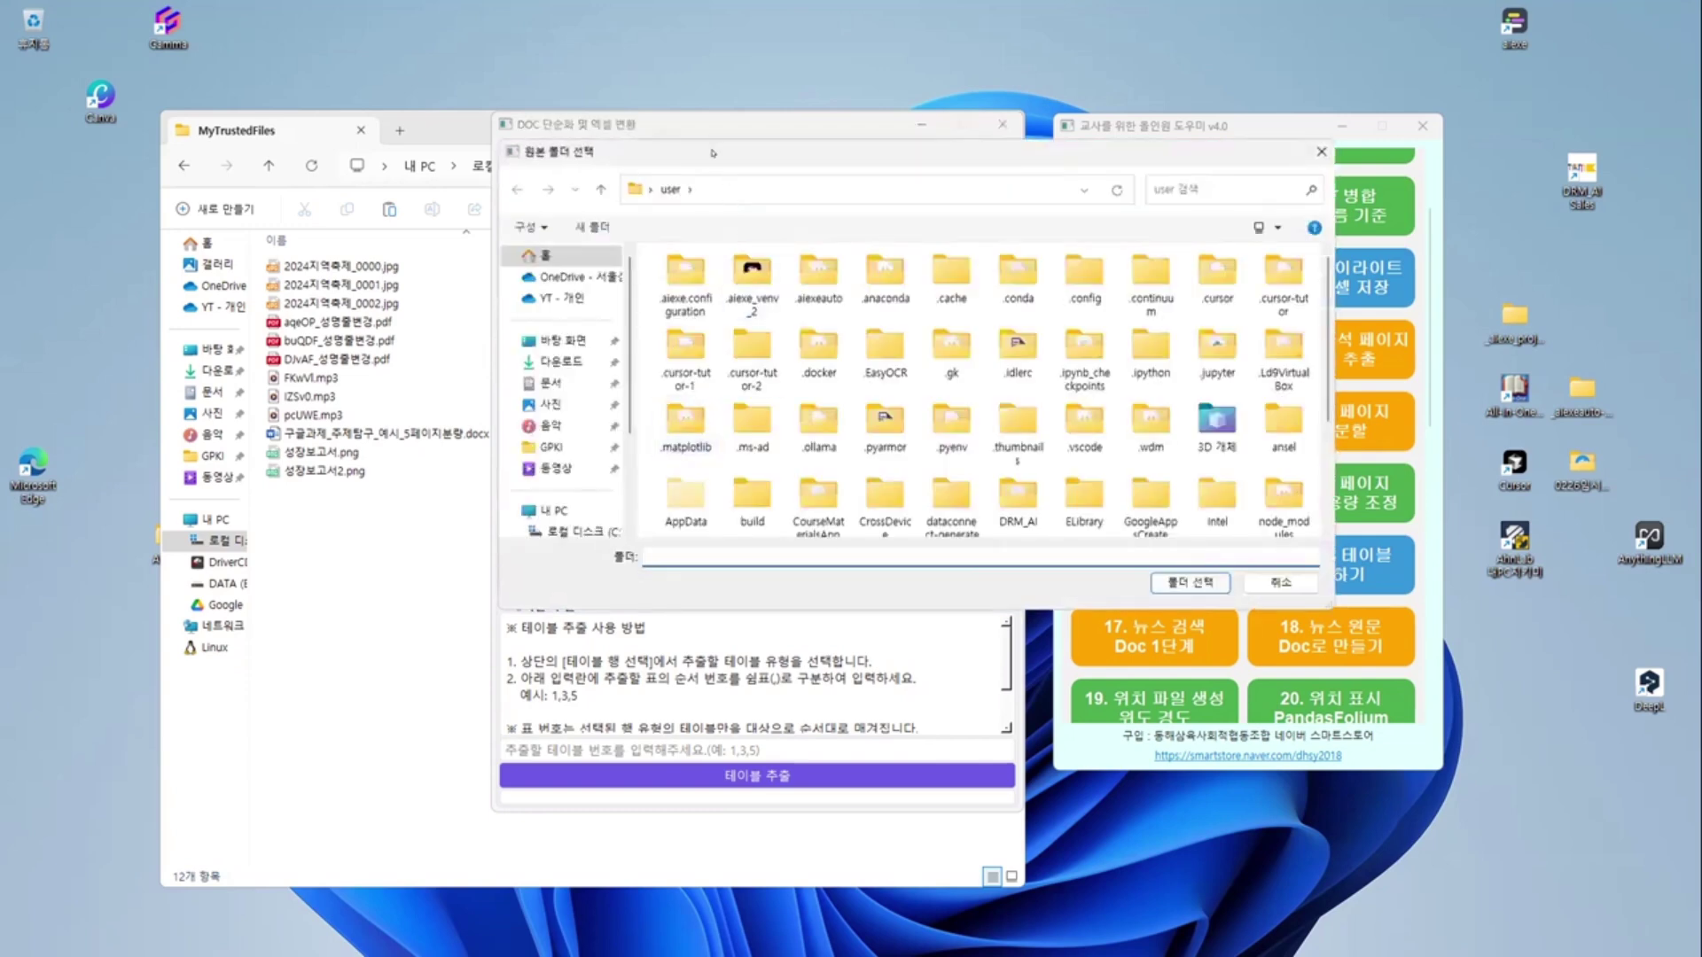
pyautogui.moveTo(711, 152); pyautogui.dragTo(807, 230)
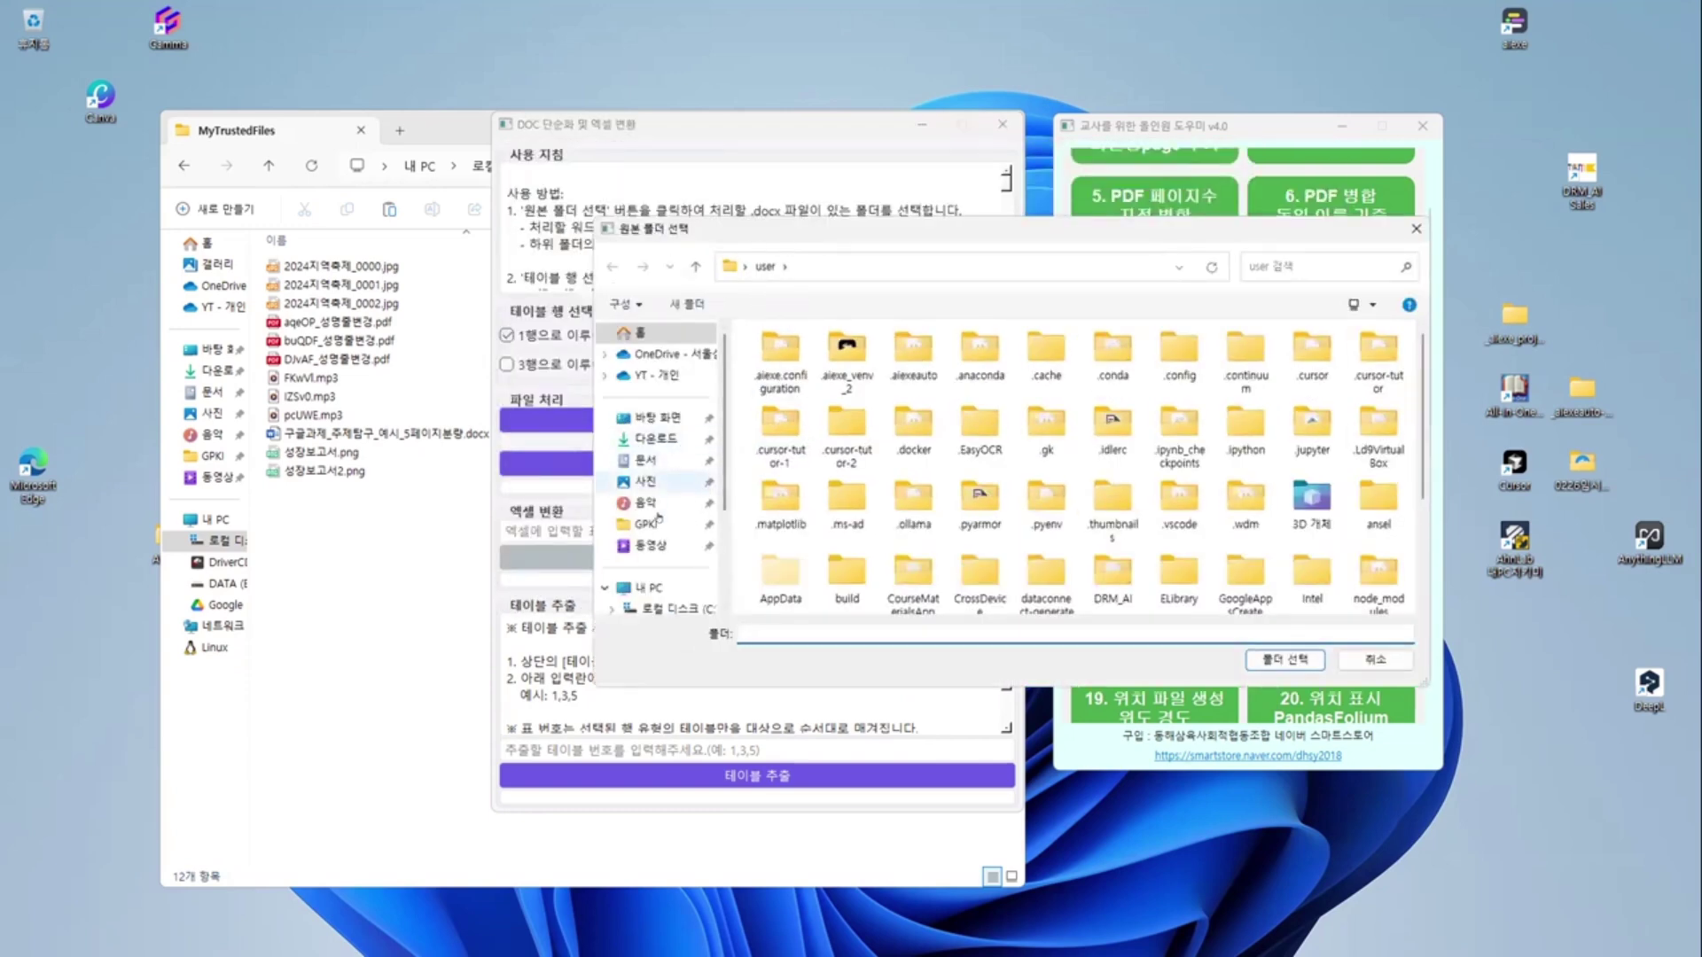
pyautogui.scroll(-1, 673, 589)
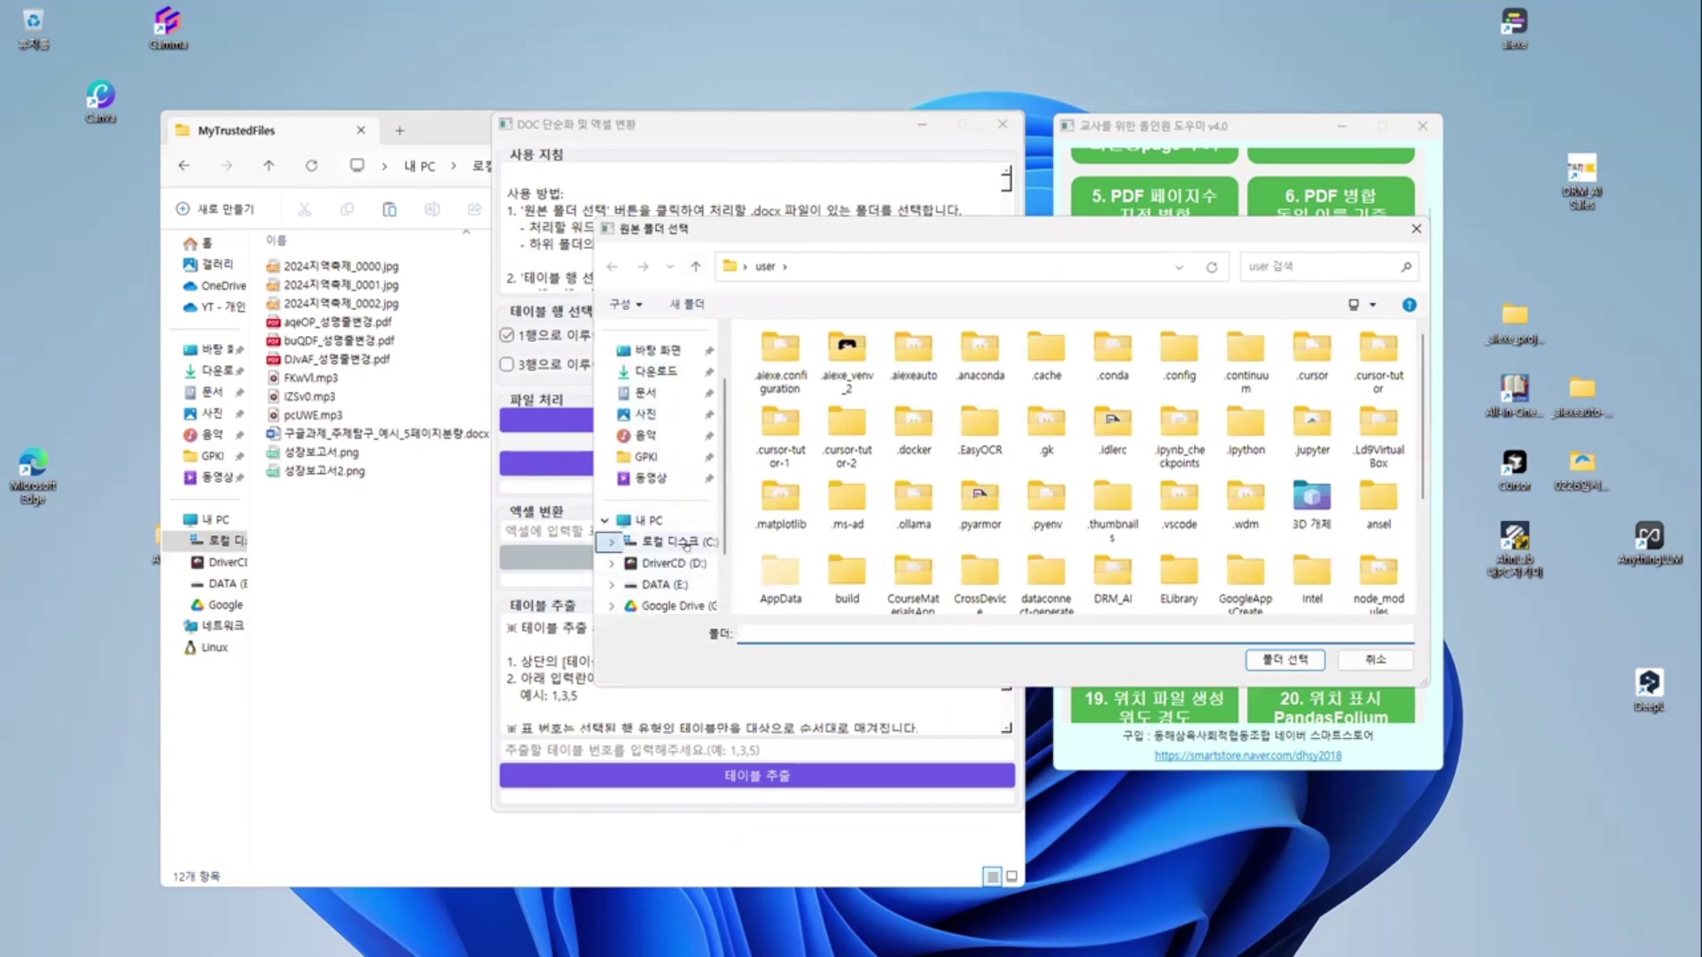
pyautogui.click(685, 544)
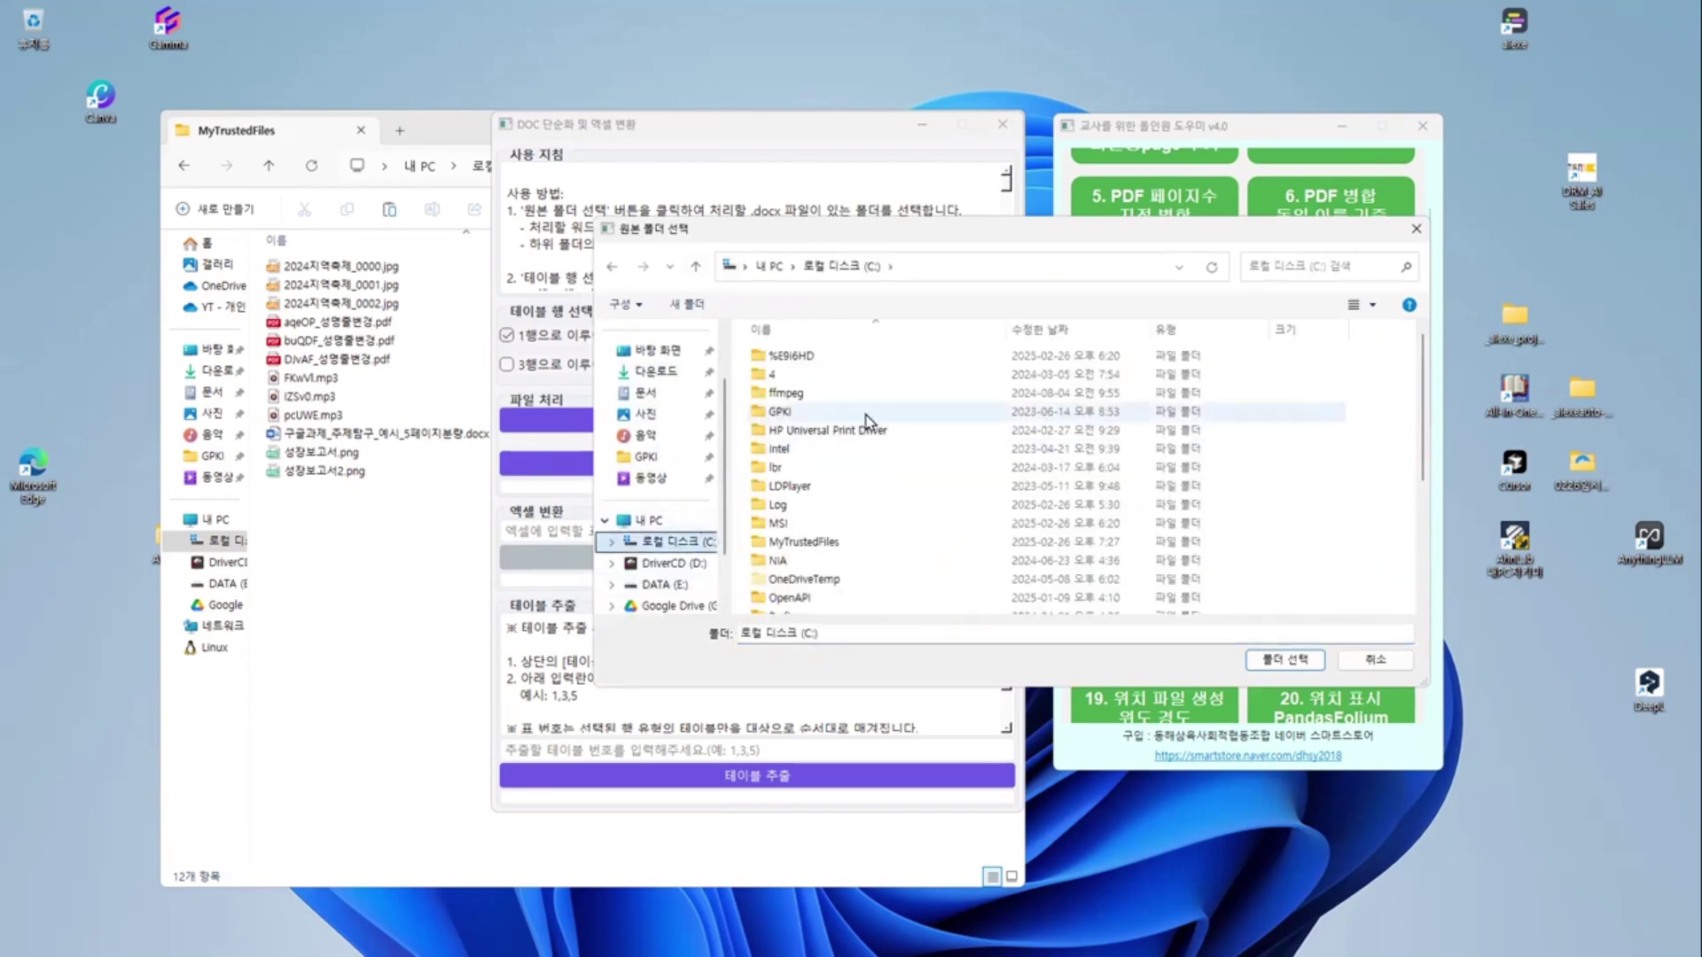
pyautogui.doubleClick(803, 542)
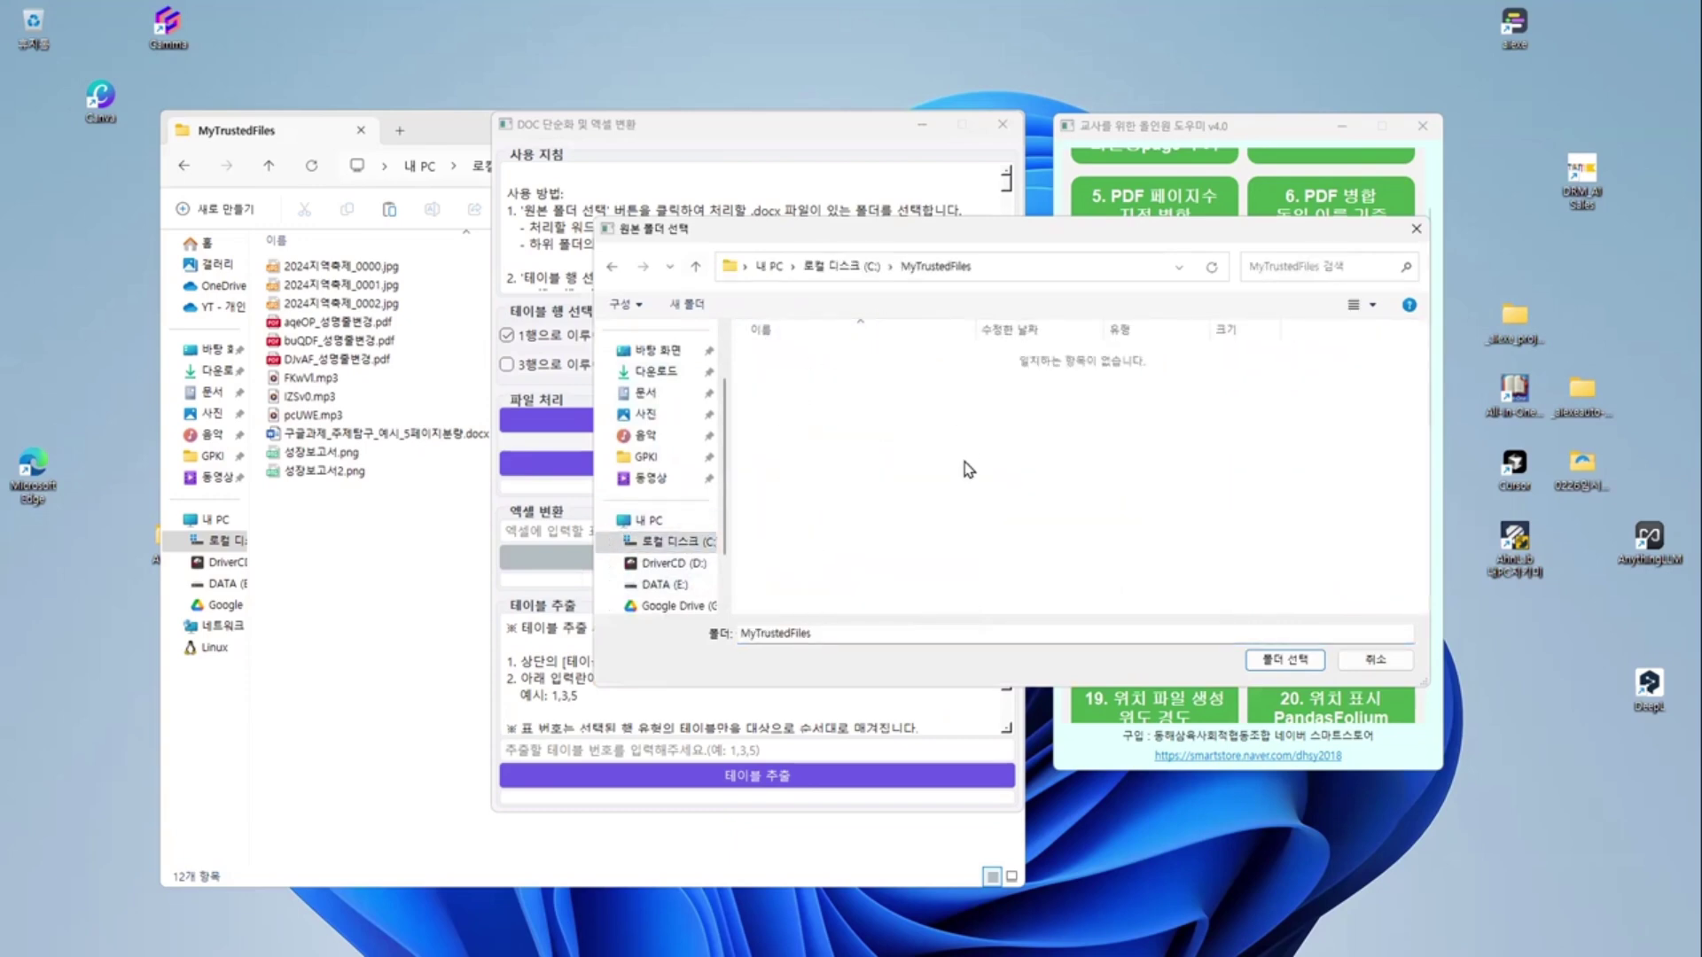
pyautogui.moveTo(886, 232); pyautogui.dragTo(713, 223)
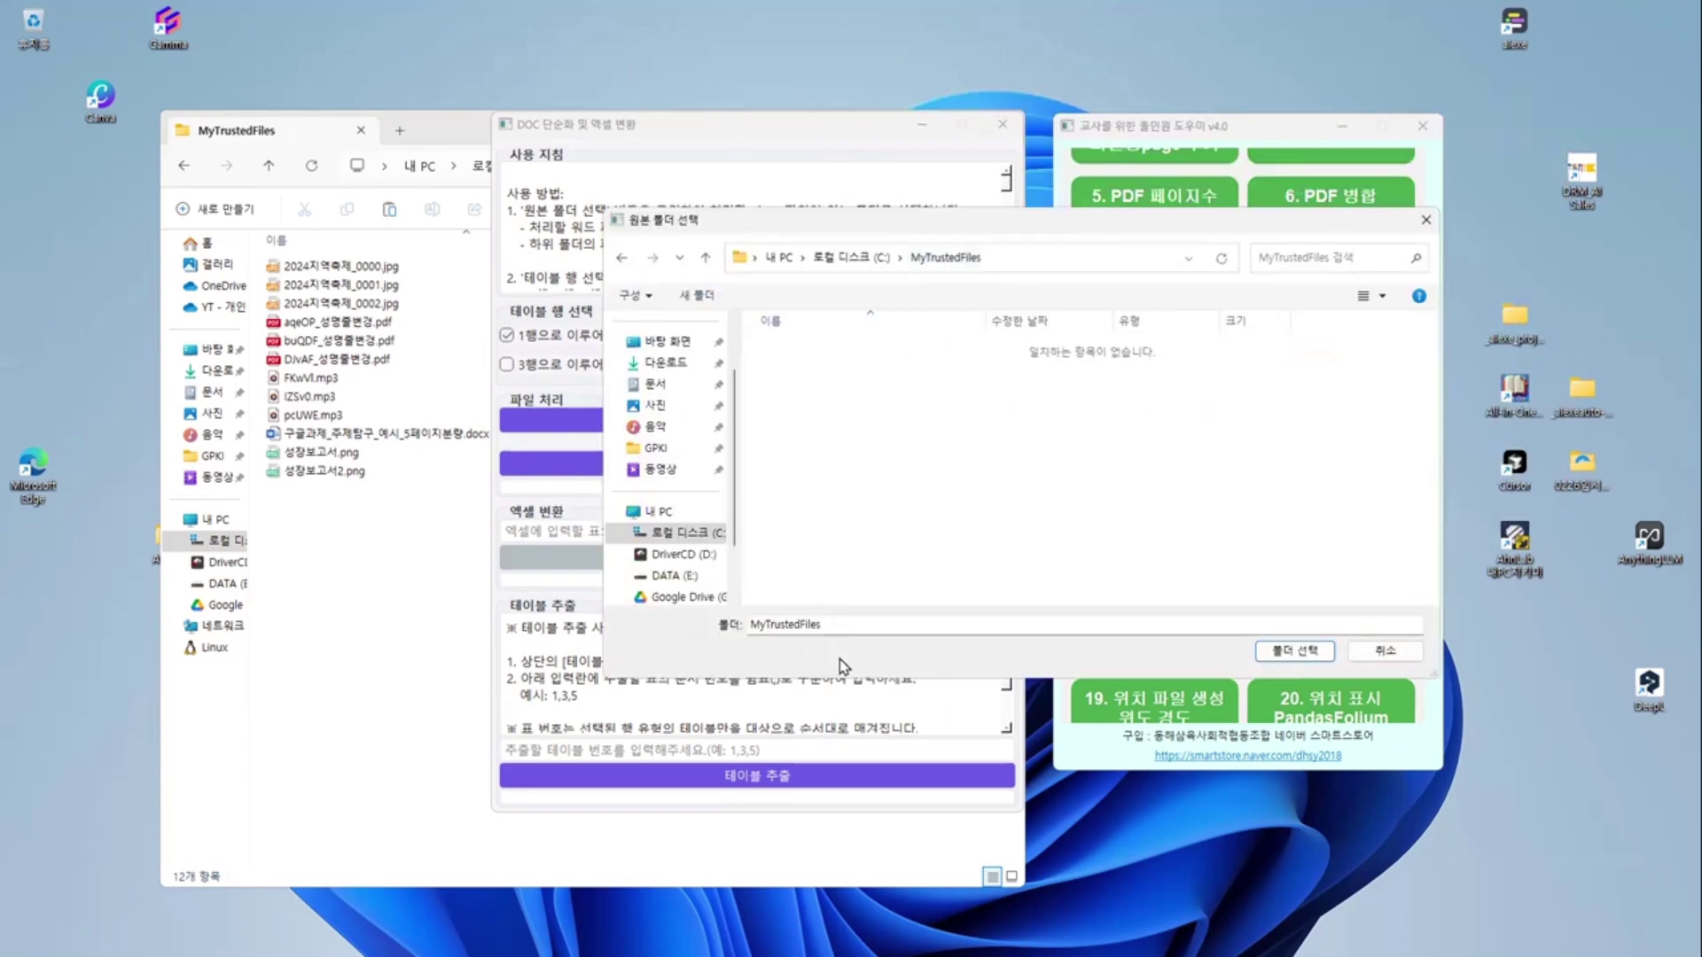
pyautogui.click(1294, 651)
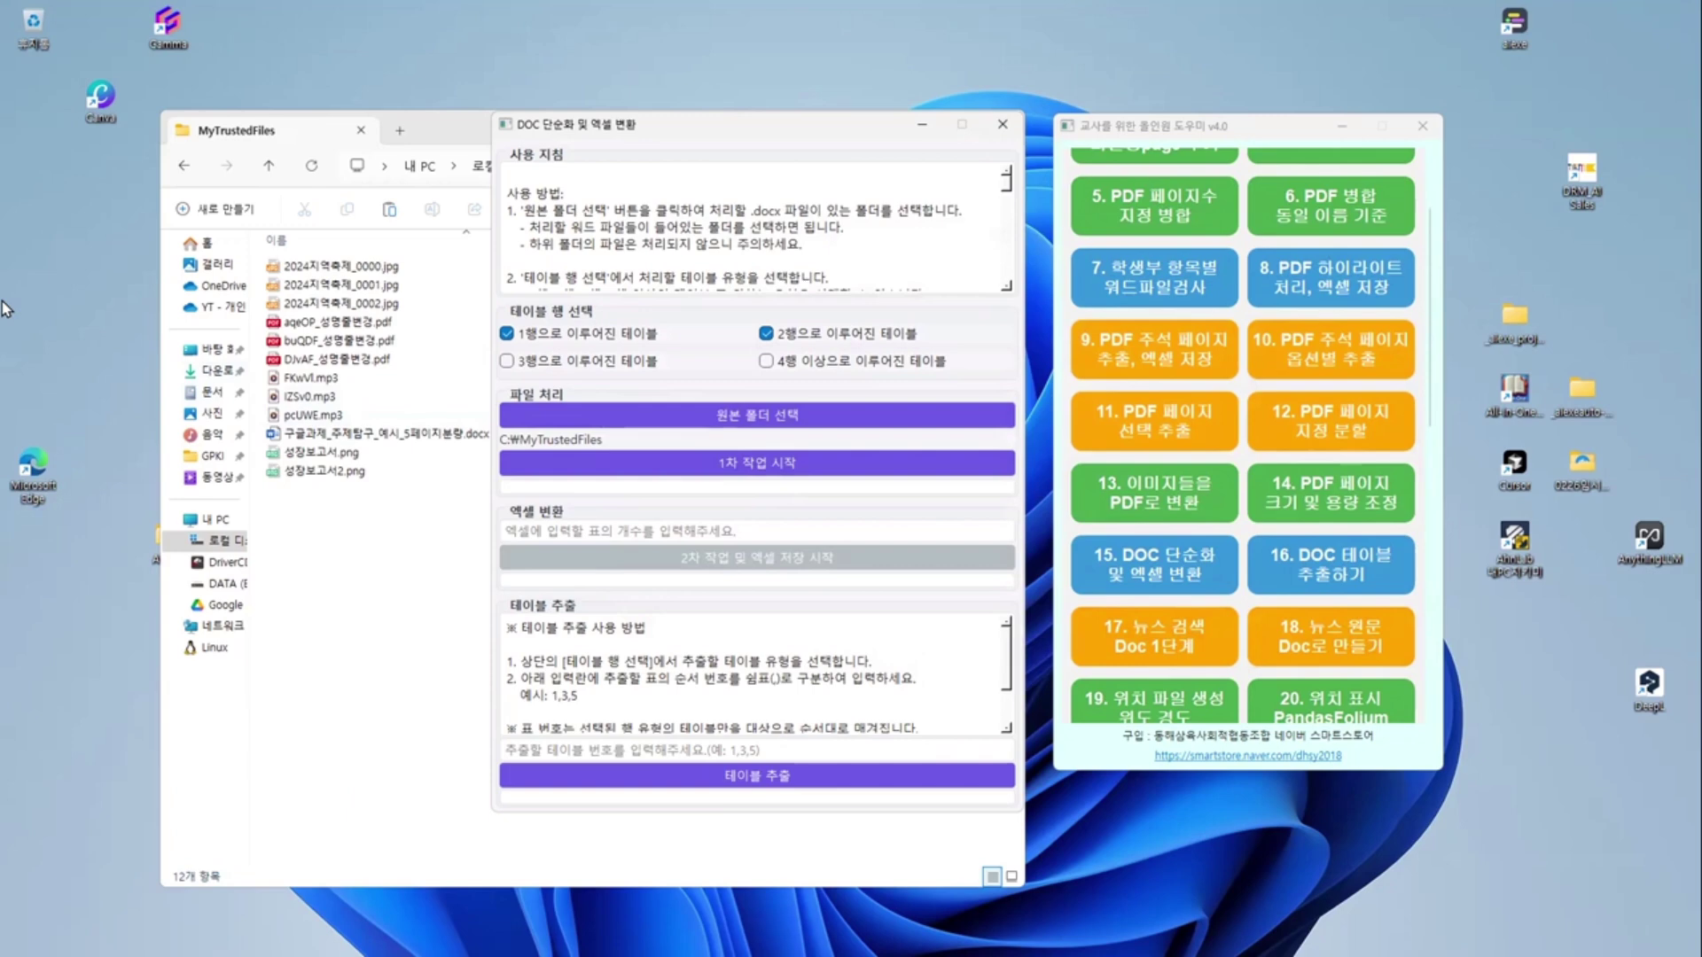
# - Run the first processing pass on C:\MyTrustedFiles, dismiss the completion message and mark the 1차결과 folder on screen
pyautogui.moveTo(585, 406)
pyautogui.mouseDown()
pyautogui.moveTo(532, 464)
pyautogui.moveTo(610, 424)
pyautogui.moveTo(596, 427)
pyautogui.mouseUp()
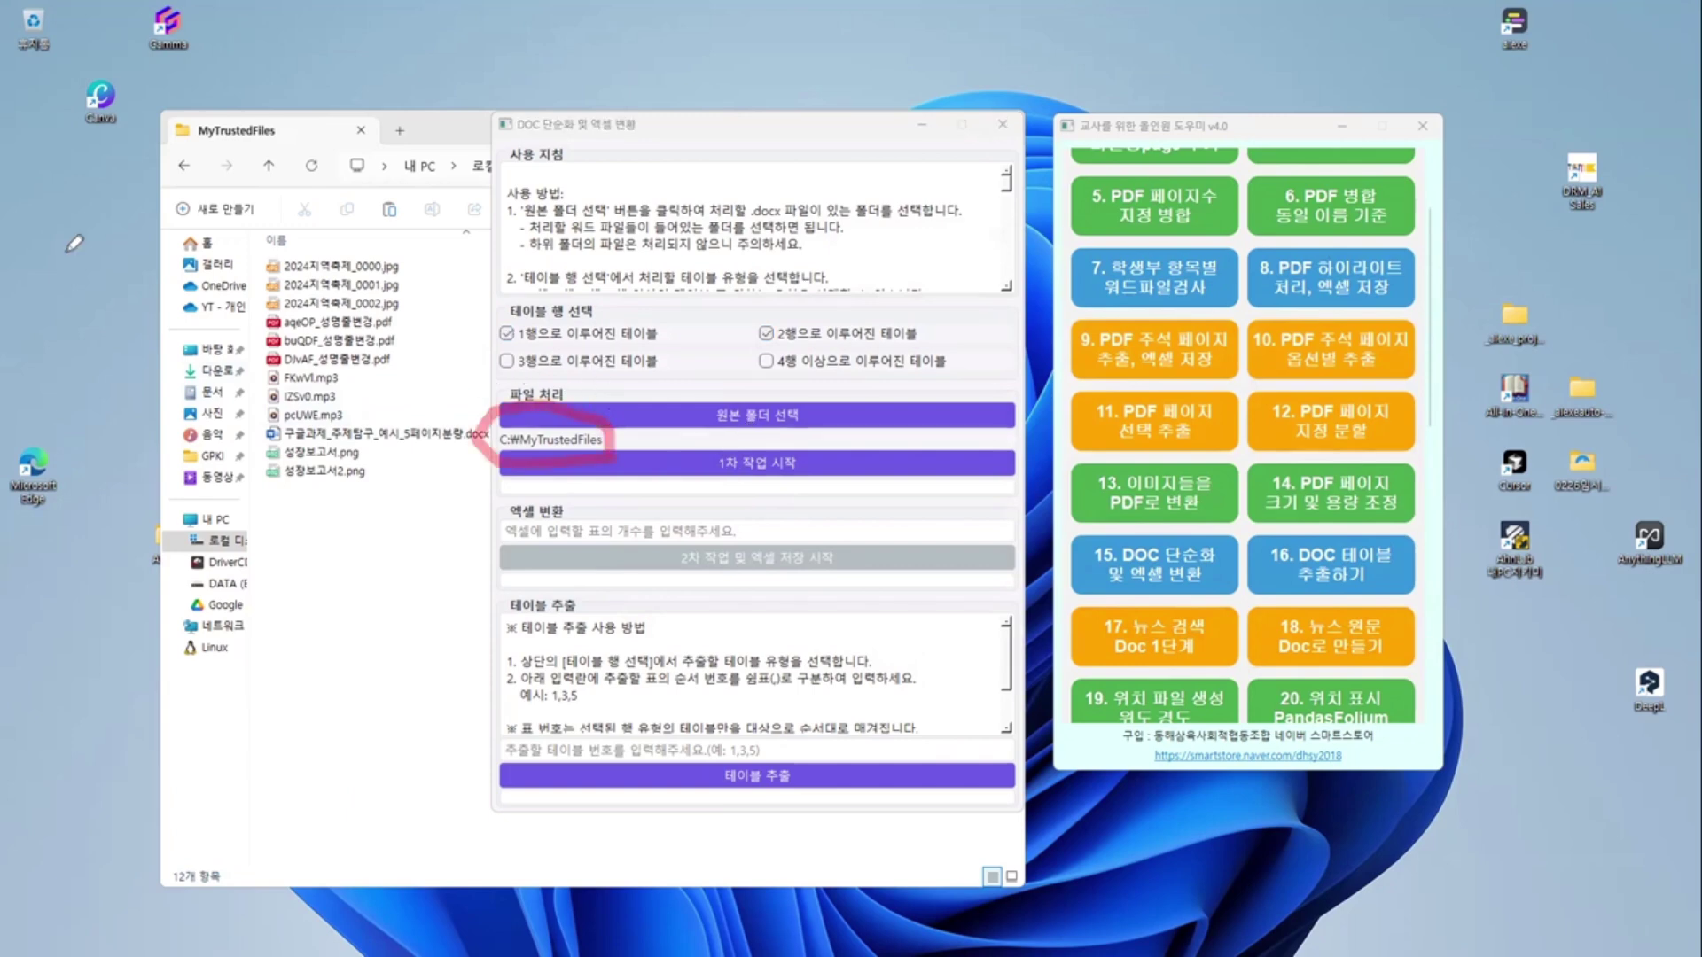
pyautogui.click(735, 463)
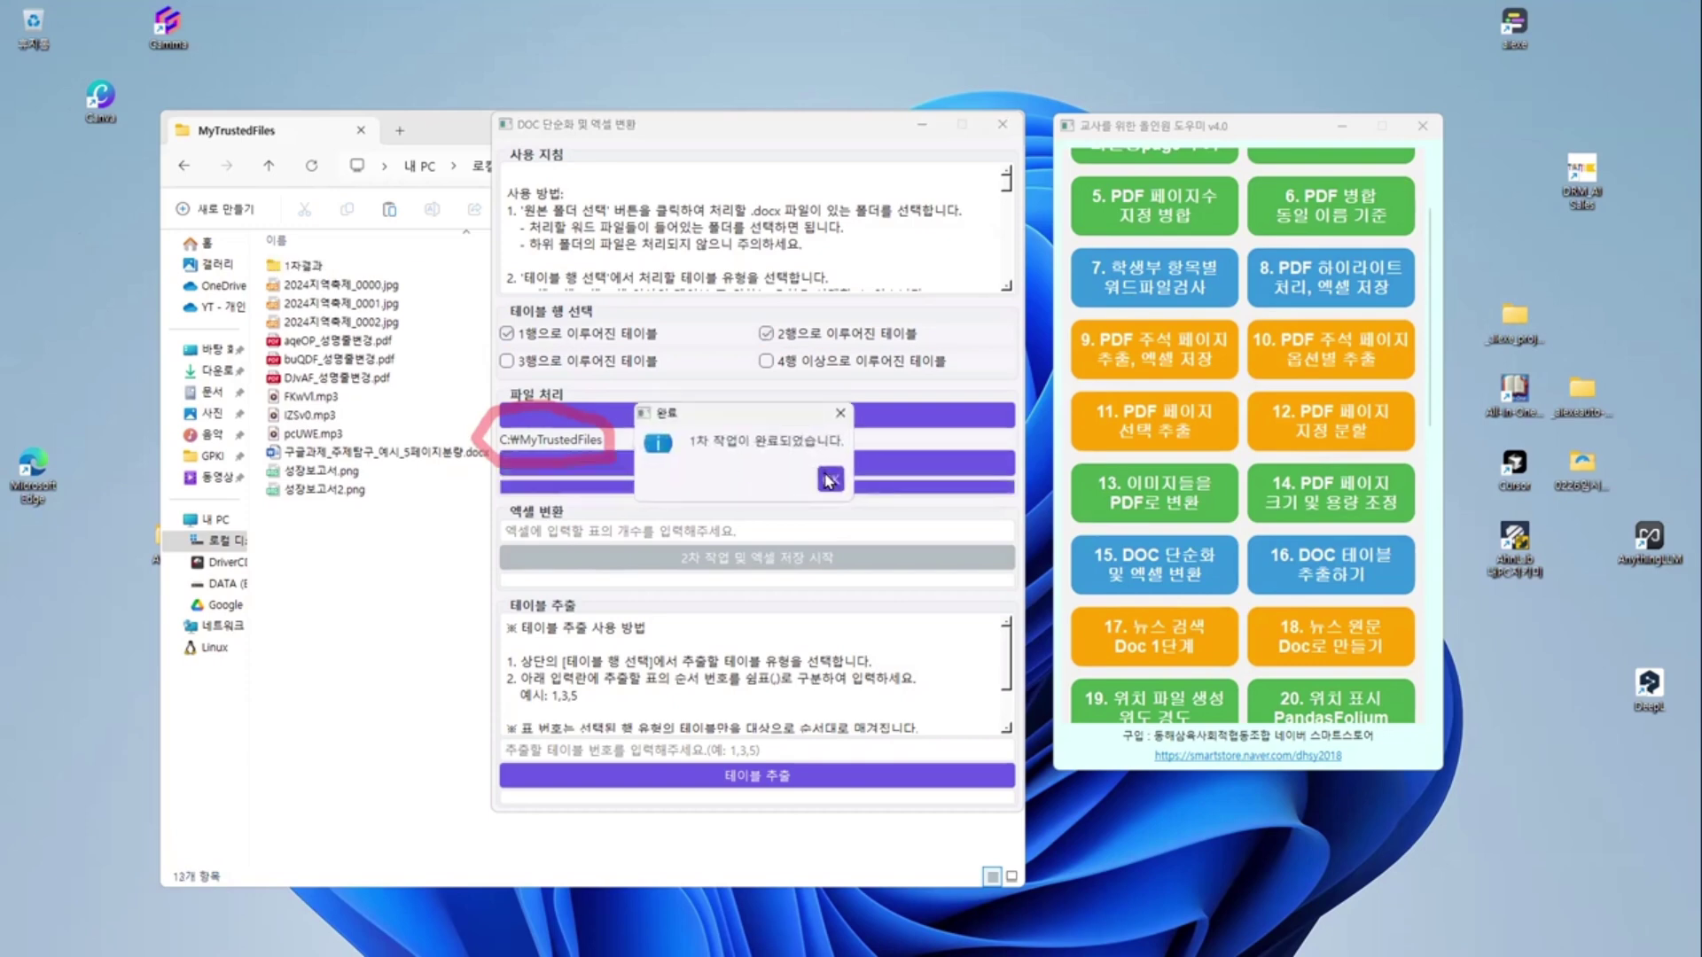
pyautogui.click(830, 479)
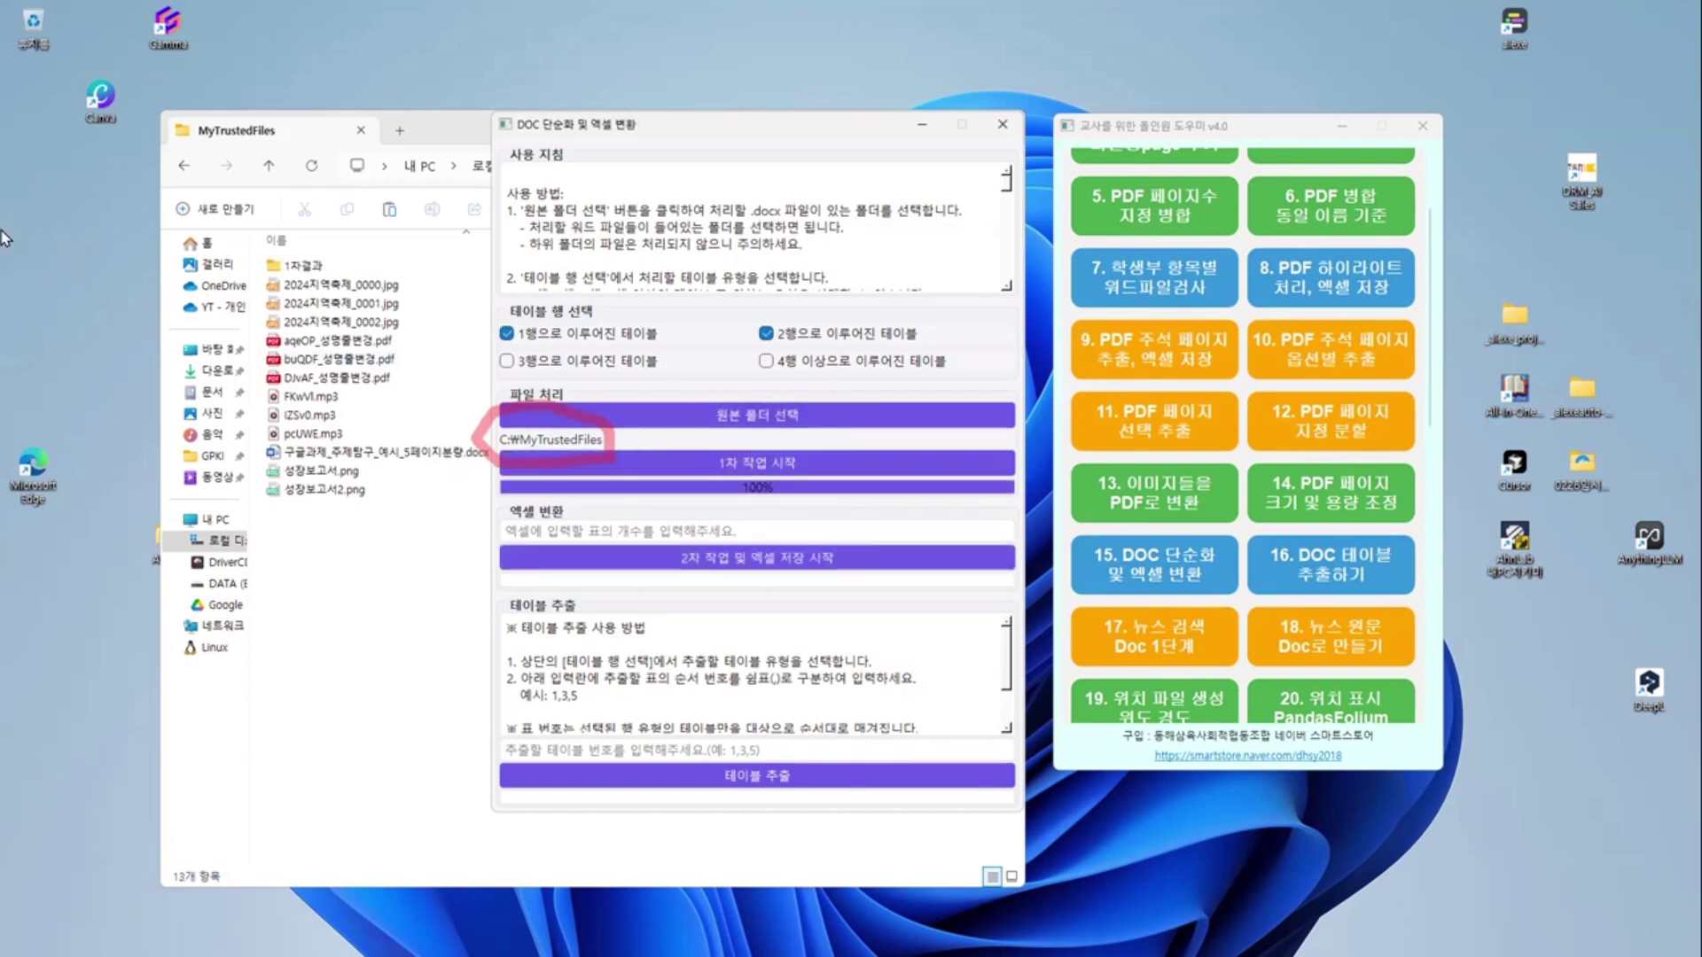
pyautogui.moveTo(315, 261)
pyautogui.mouseDown()
pyautogui.moveTo(250, 266)
pyautogui.moveTo(326, 240)
pyautogui.moveTo(336, 269)
pyautogui.moveTo(321, 276)
pyautogui.mouseUp()
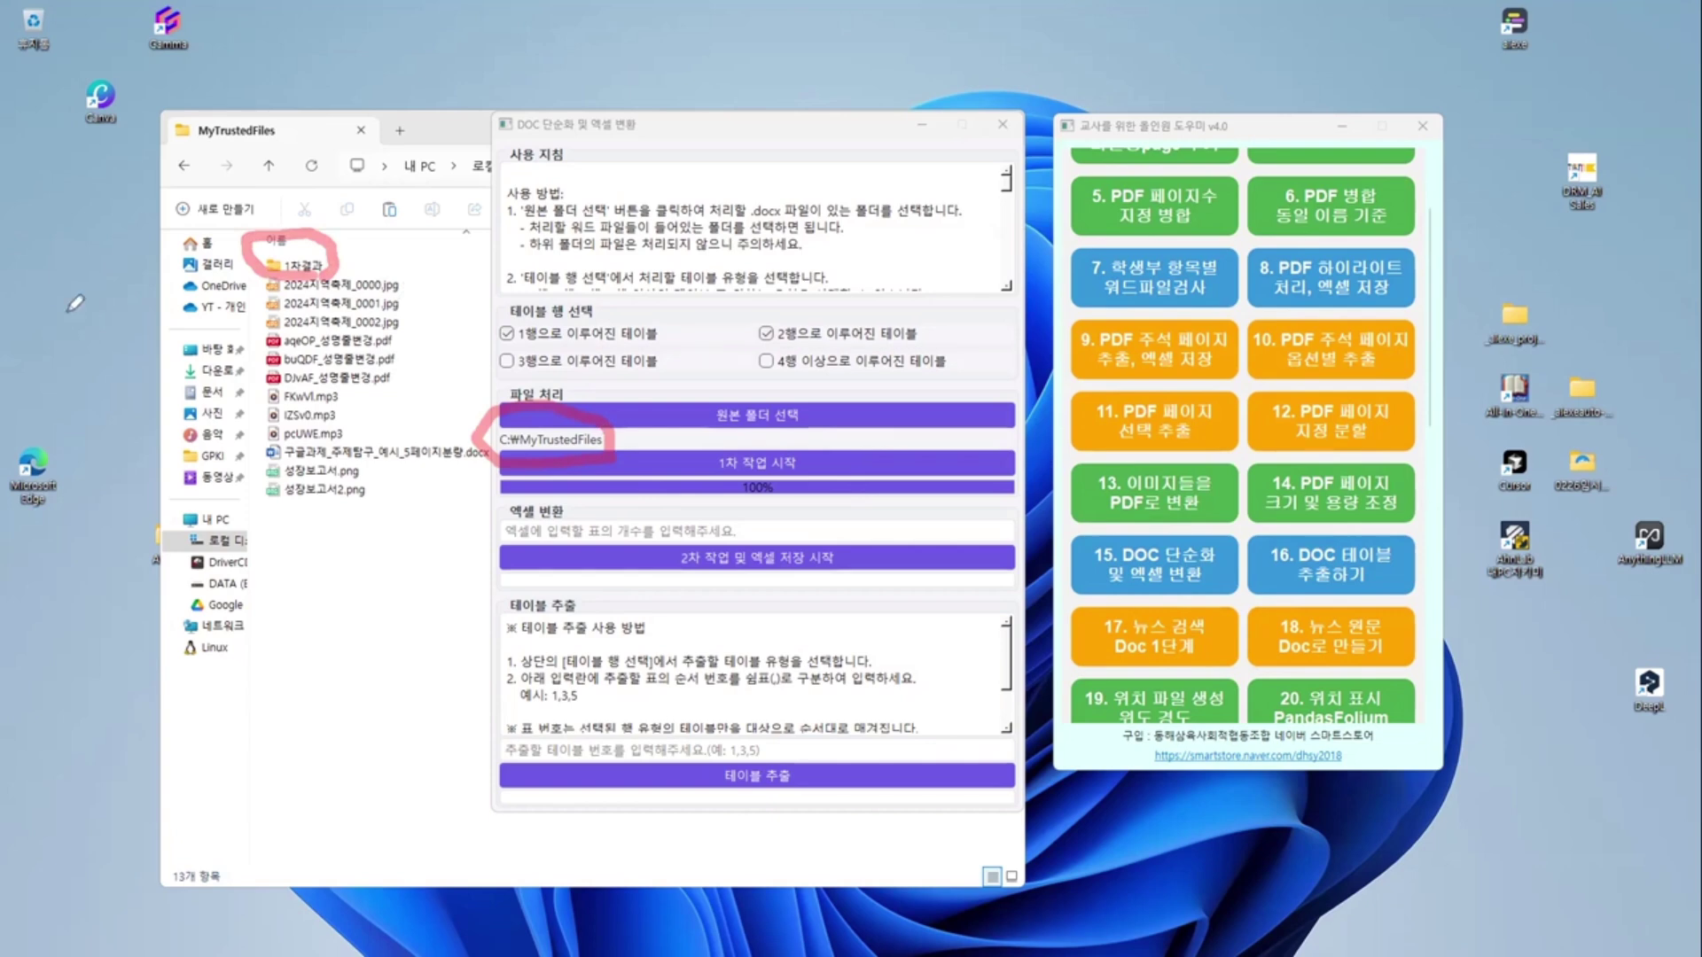
# - Set the number of tables for the Excel file to 12, then run the second pass with Excel saving
pyautogui.click(630, 524)
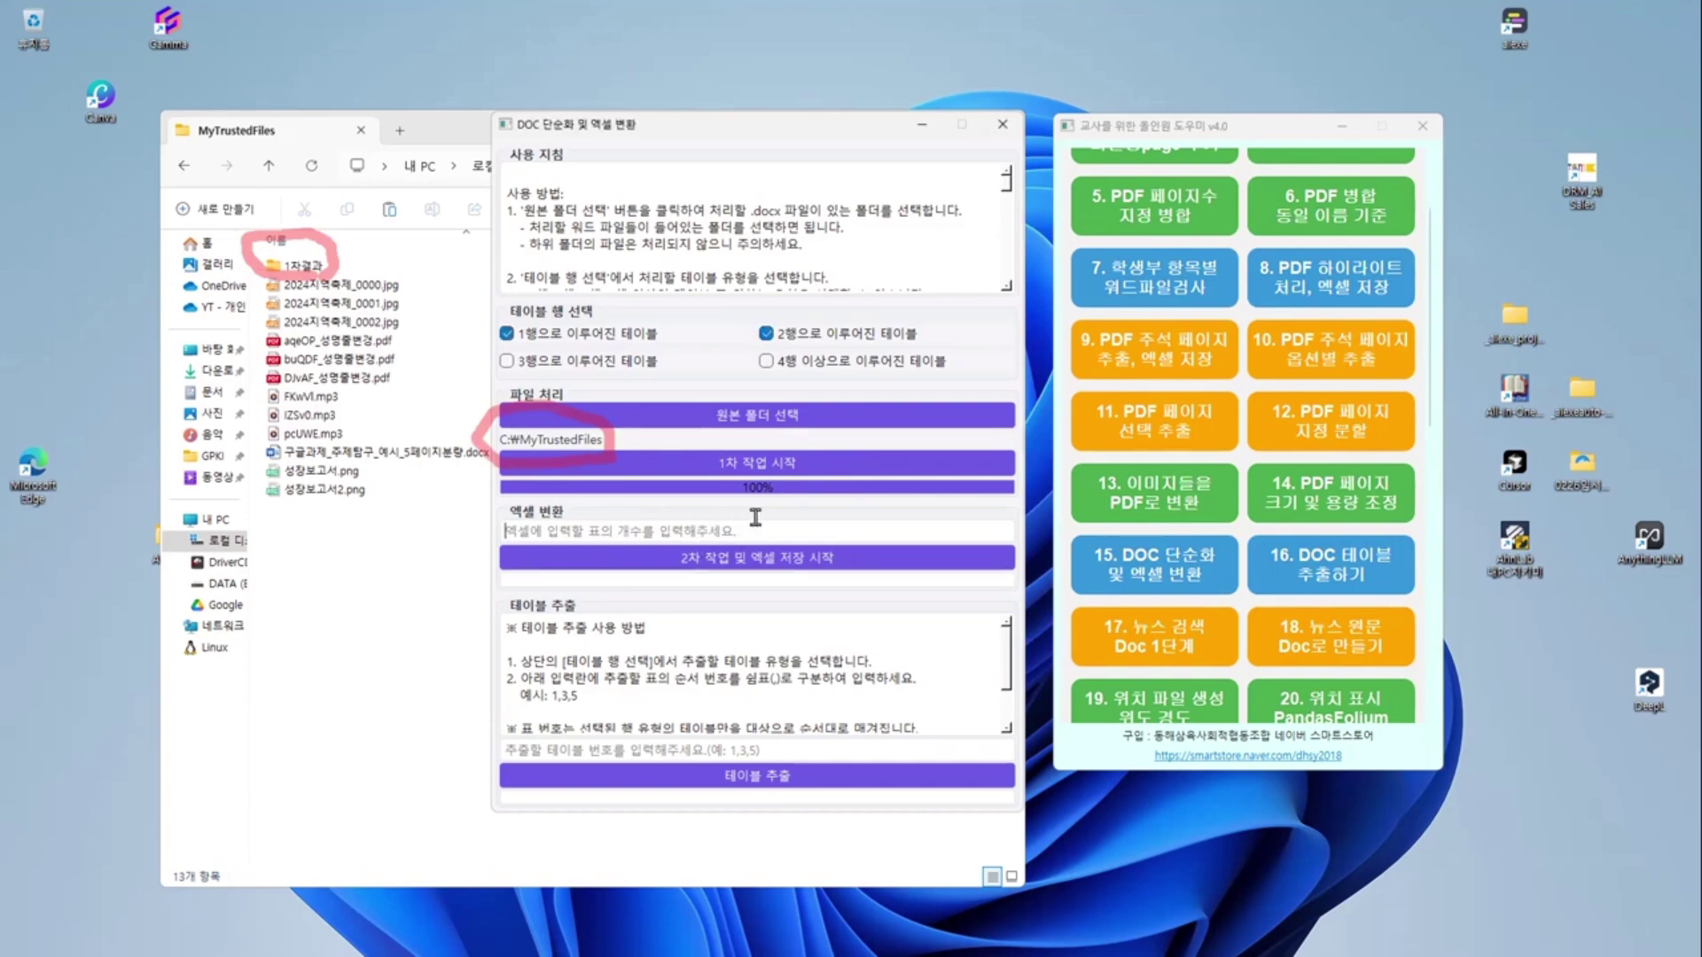
pyautogui.write('12')
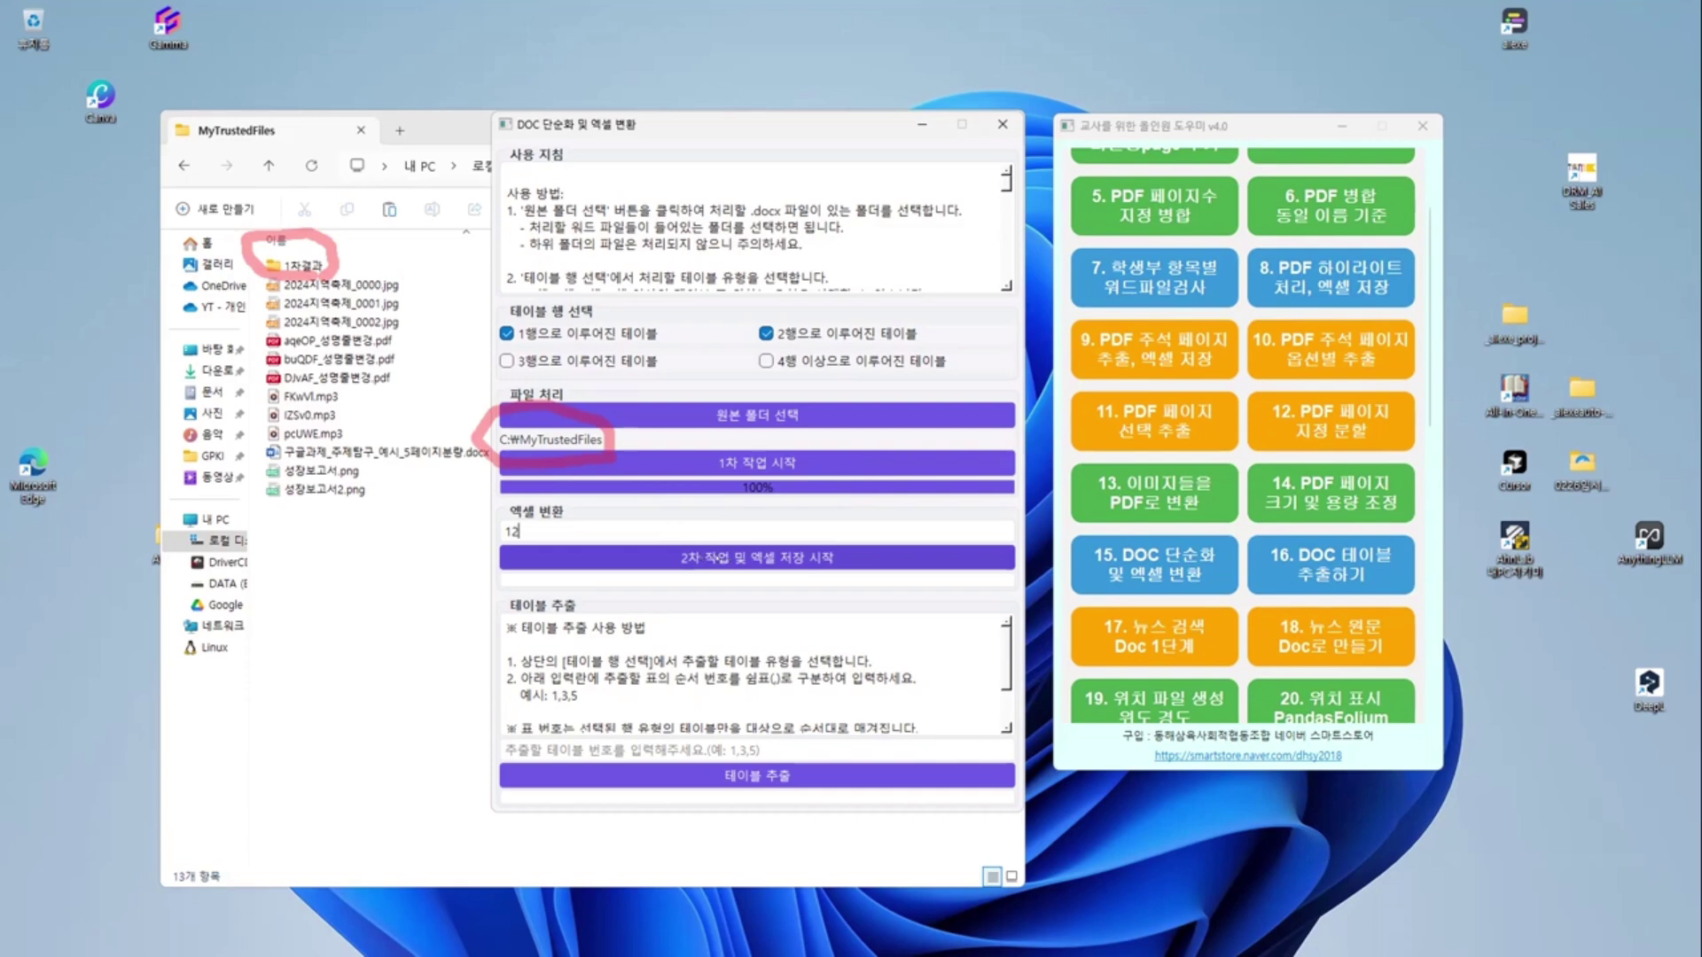
pyautogui.click(757, 557)
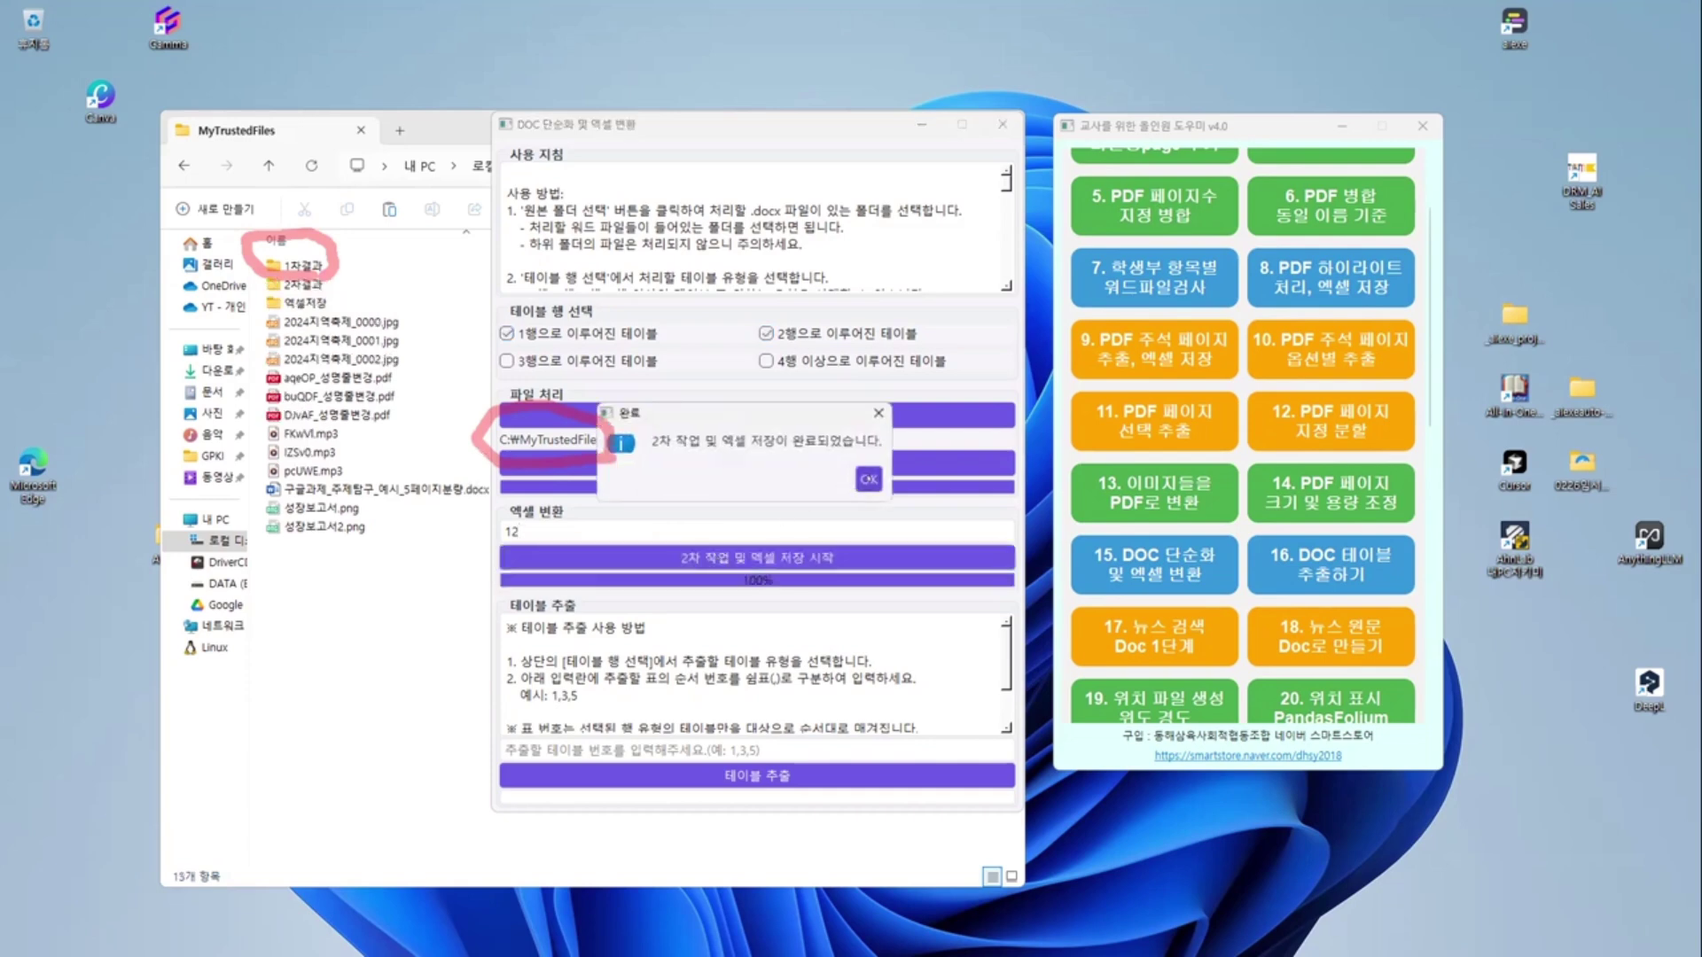
pyautogui.click(867, 472)
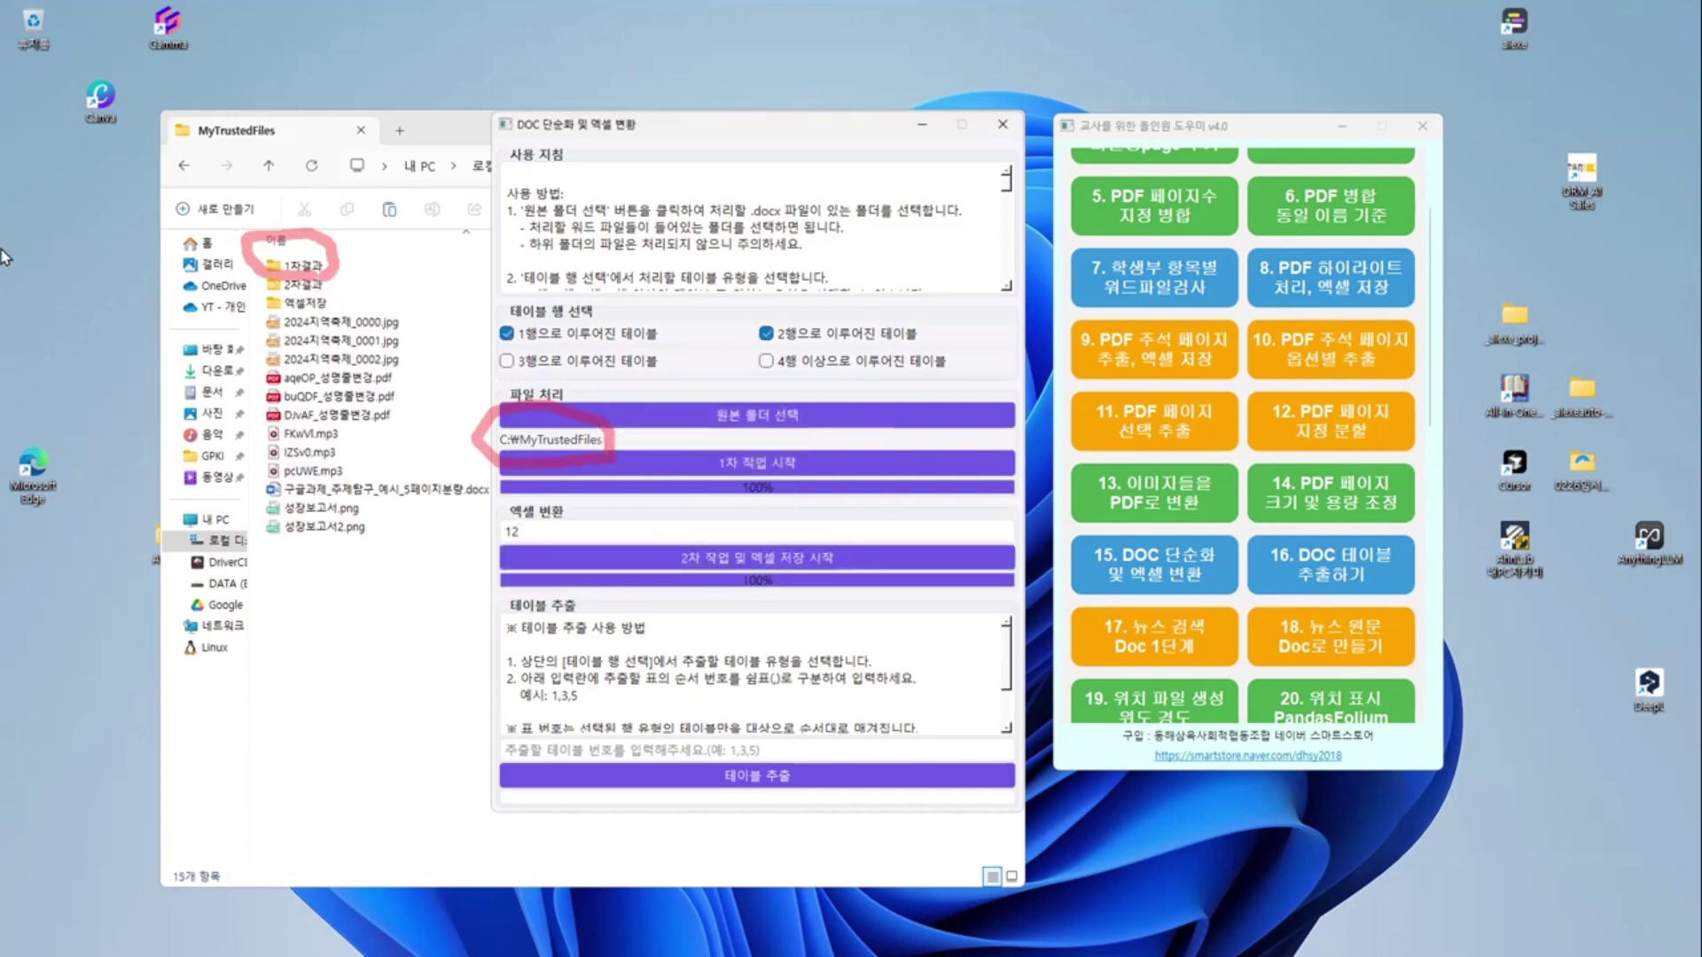
pyautogui.moveTo(330, 266)
pyautogui.mouseDown()
pyautogui.moveTo(320, 306)
pyautogui.moveTo(342, 268)
pyautogui.moveTo(358, 299)
pyautogui.moveTo(335, 315)
pyautogui.mouseUp()
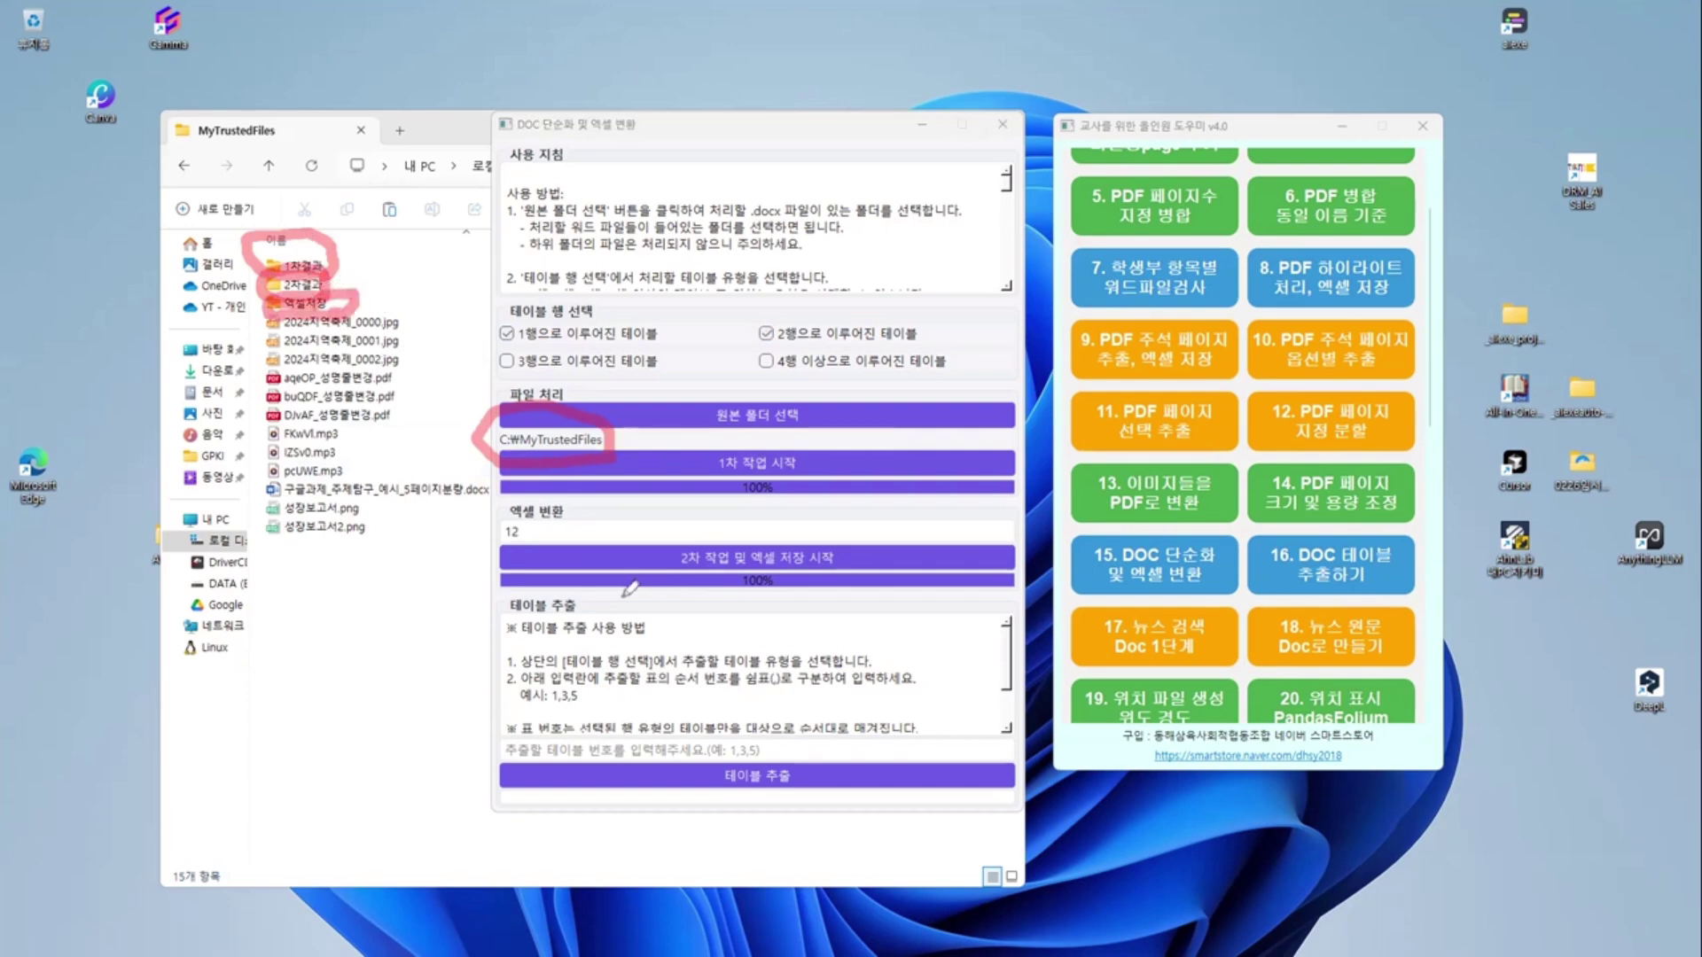
pyautogui.moveTo(702, 728)
pyautogui.mouseDown()
pyautogui.moveTo(729, 764)
pyautogui.moveTo(784, 723)
pyautogui.mouseUp()
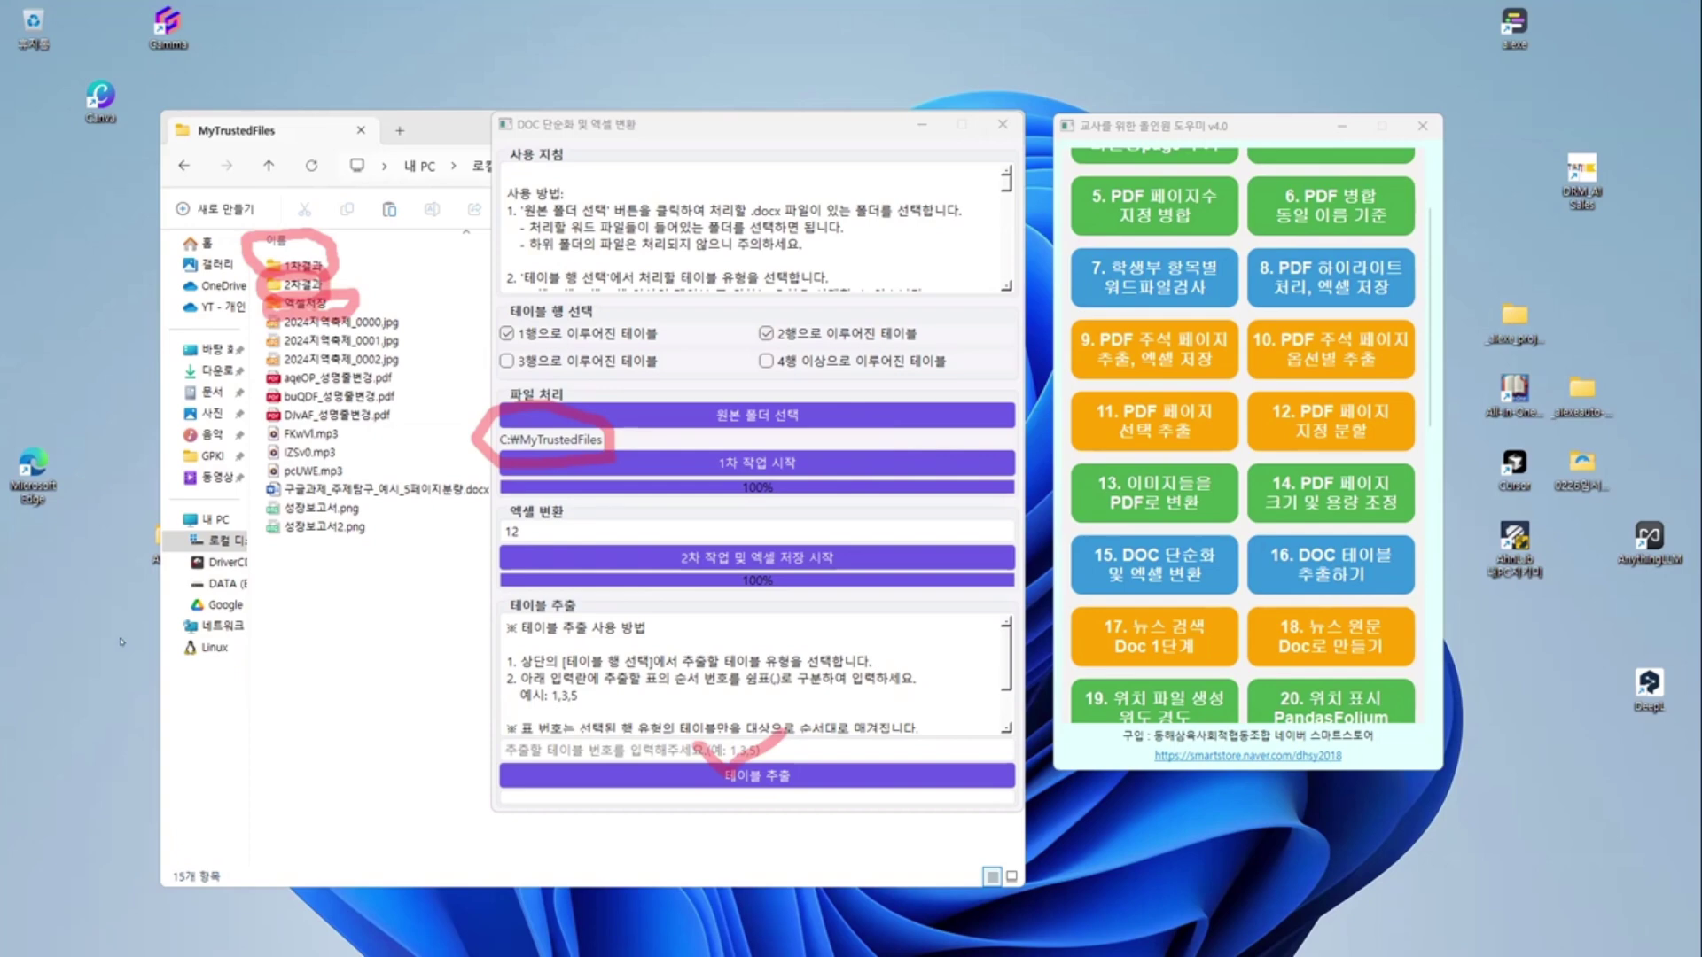
pyautogui.press('e')
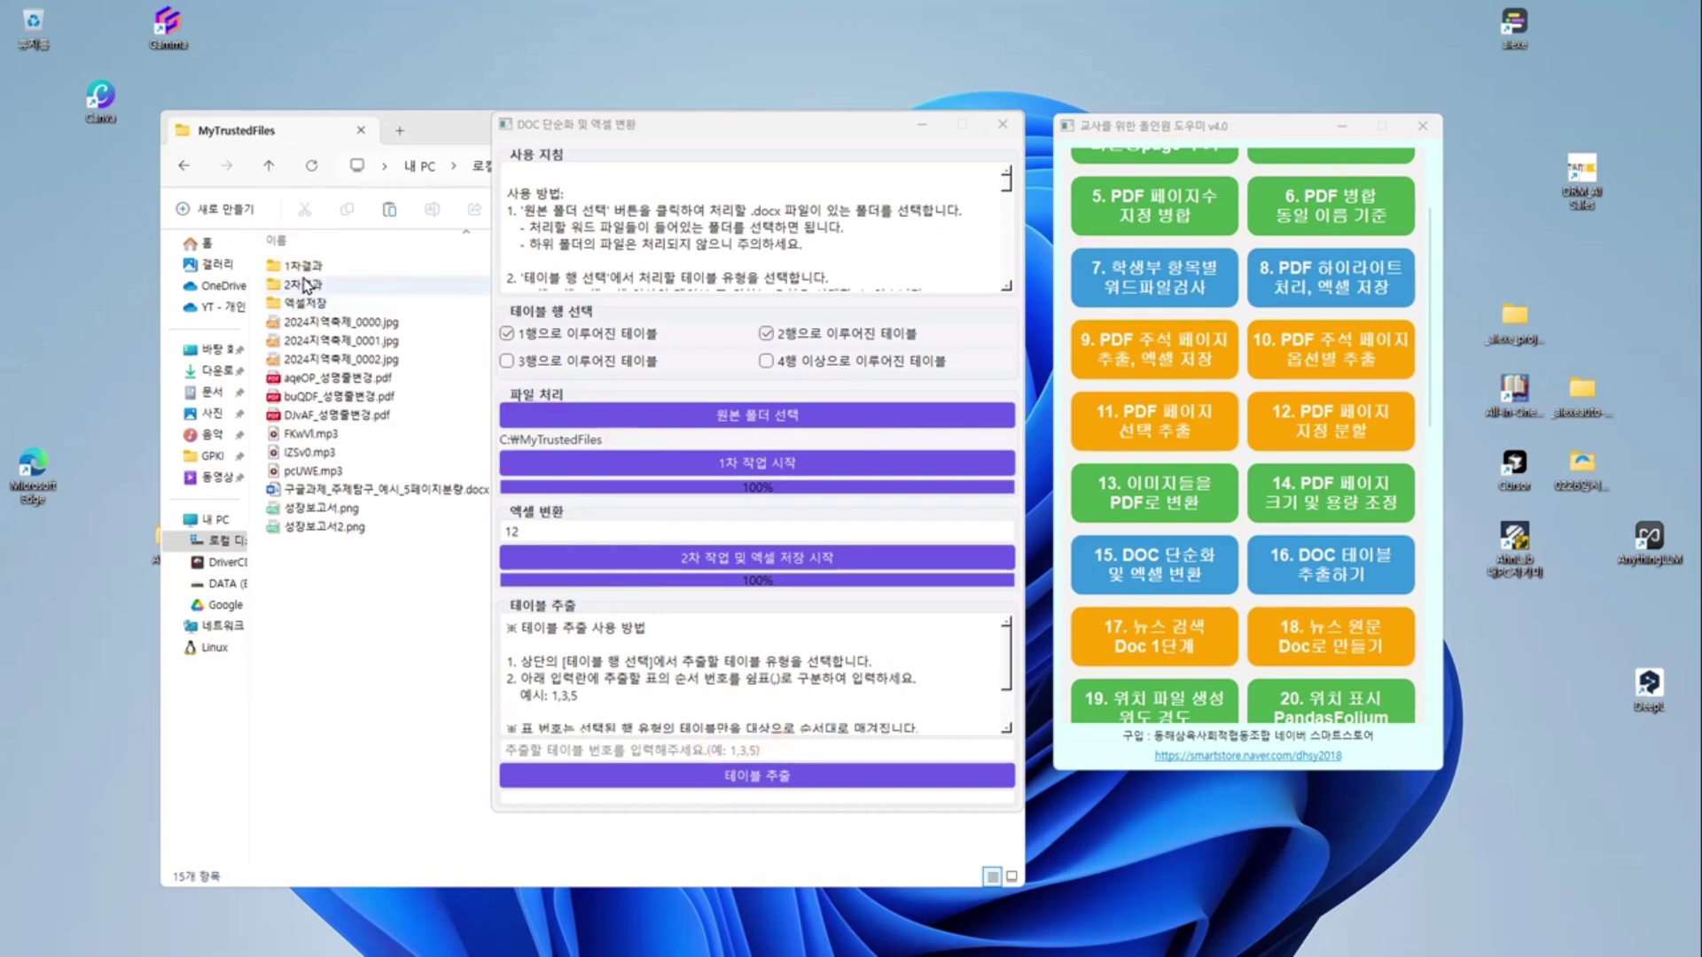
# - Open the Word document 구글과제_주제탐구_예시_5페이지분량_2차결과.docx from the 2차결과 folder
pyautogui.click(306, 284)
pyautogui.doubleClick(305, 284)
pyautogui.click(390, 270)
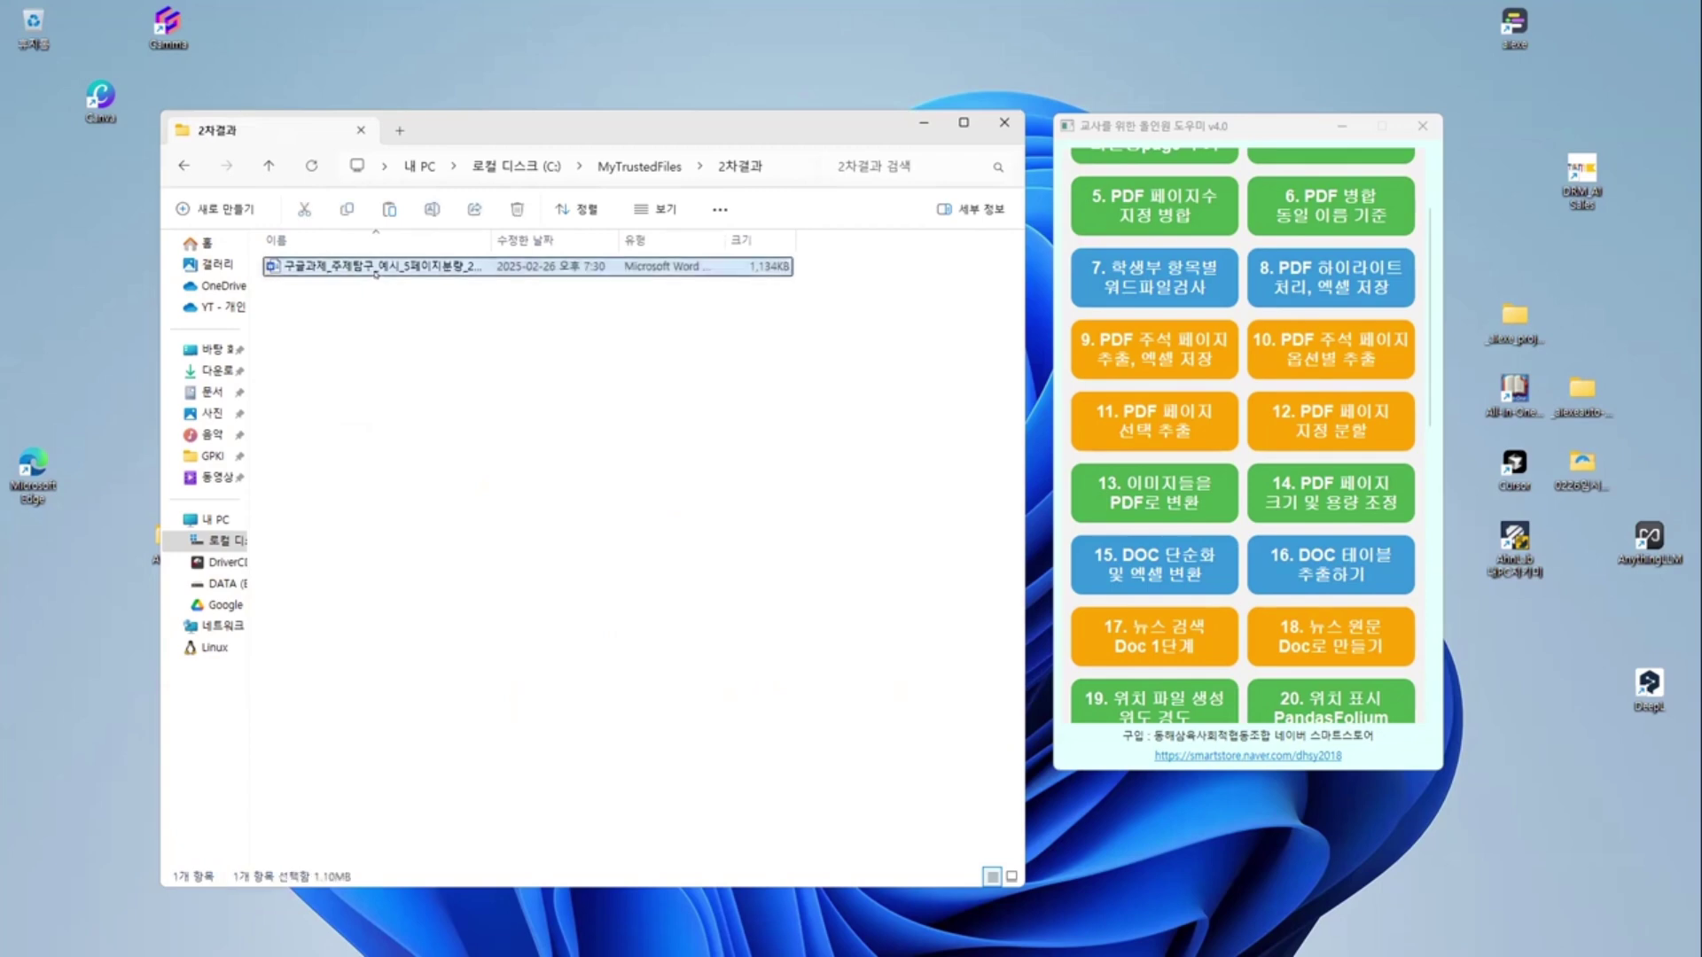
pyautogui.doubleClick(393, 270)
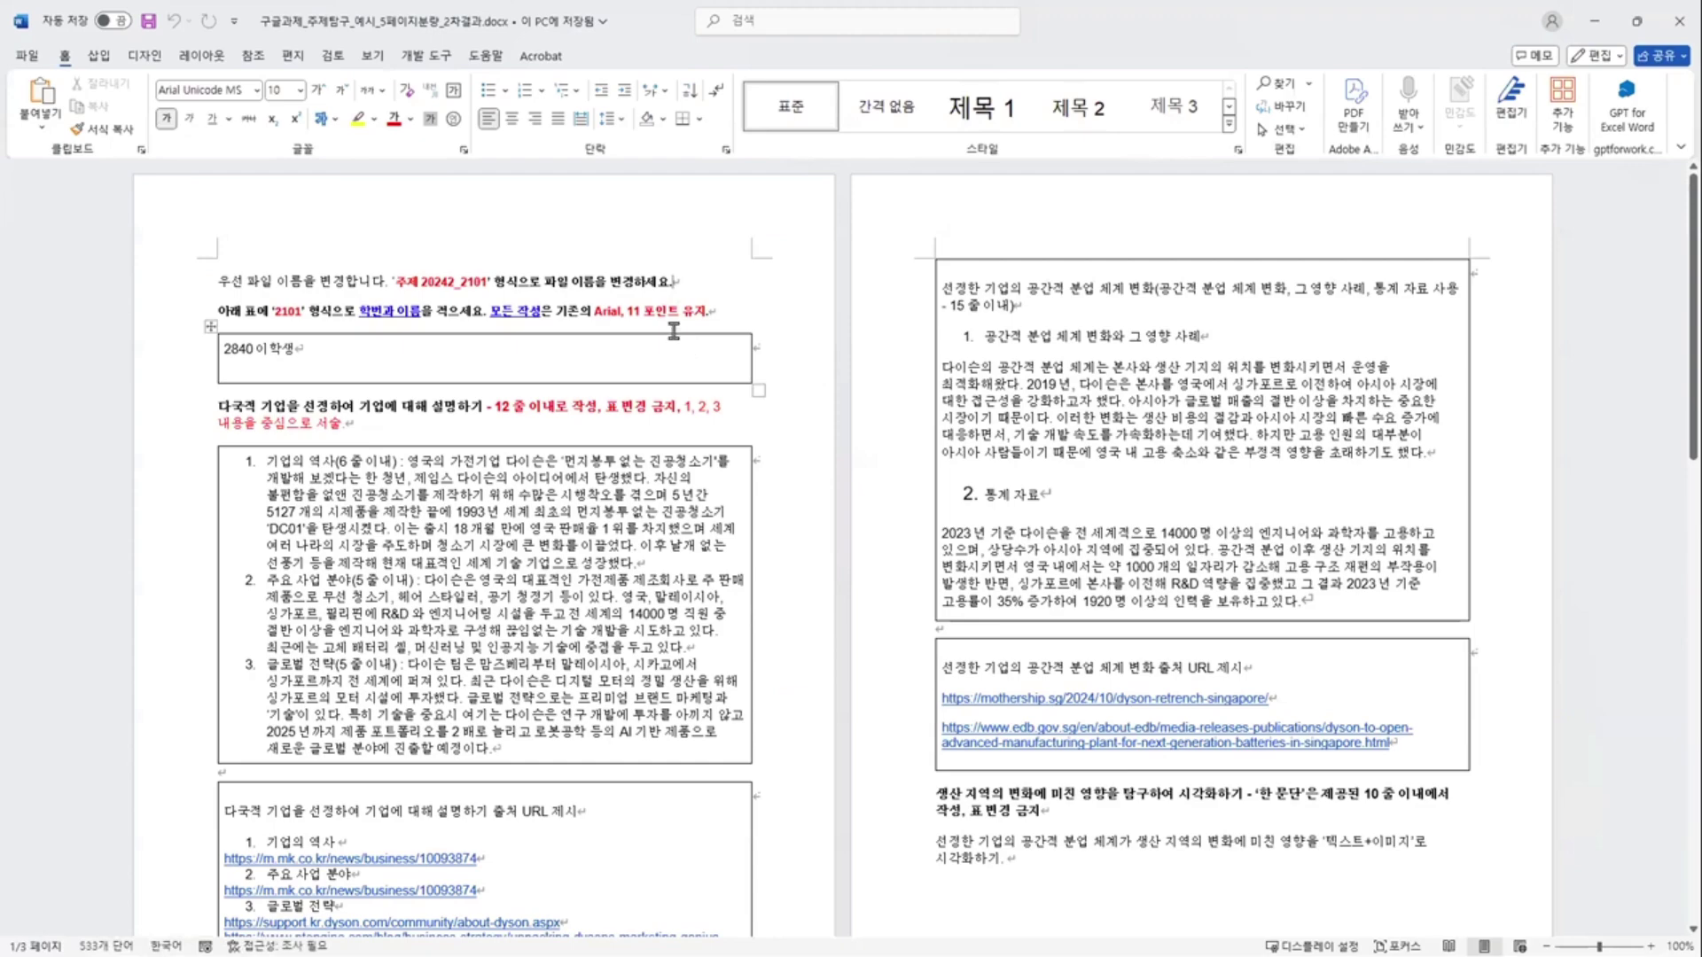
# - Examine the tables, the Dyson image and the instruction lines kept across the simplified document's three pages
pyautogui.scroll(-10, 674, 331)
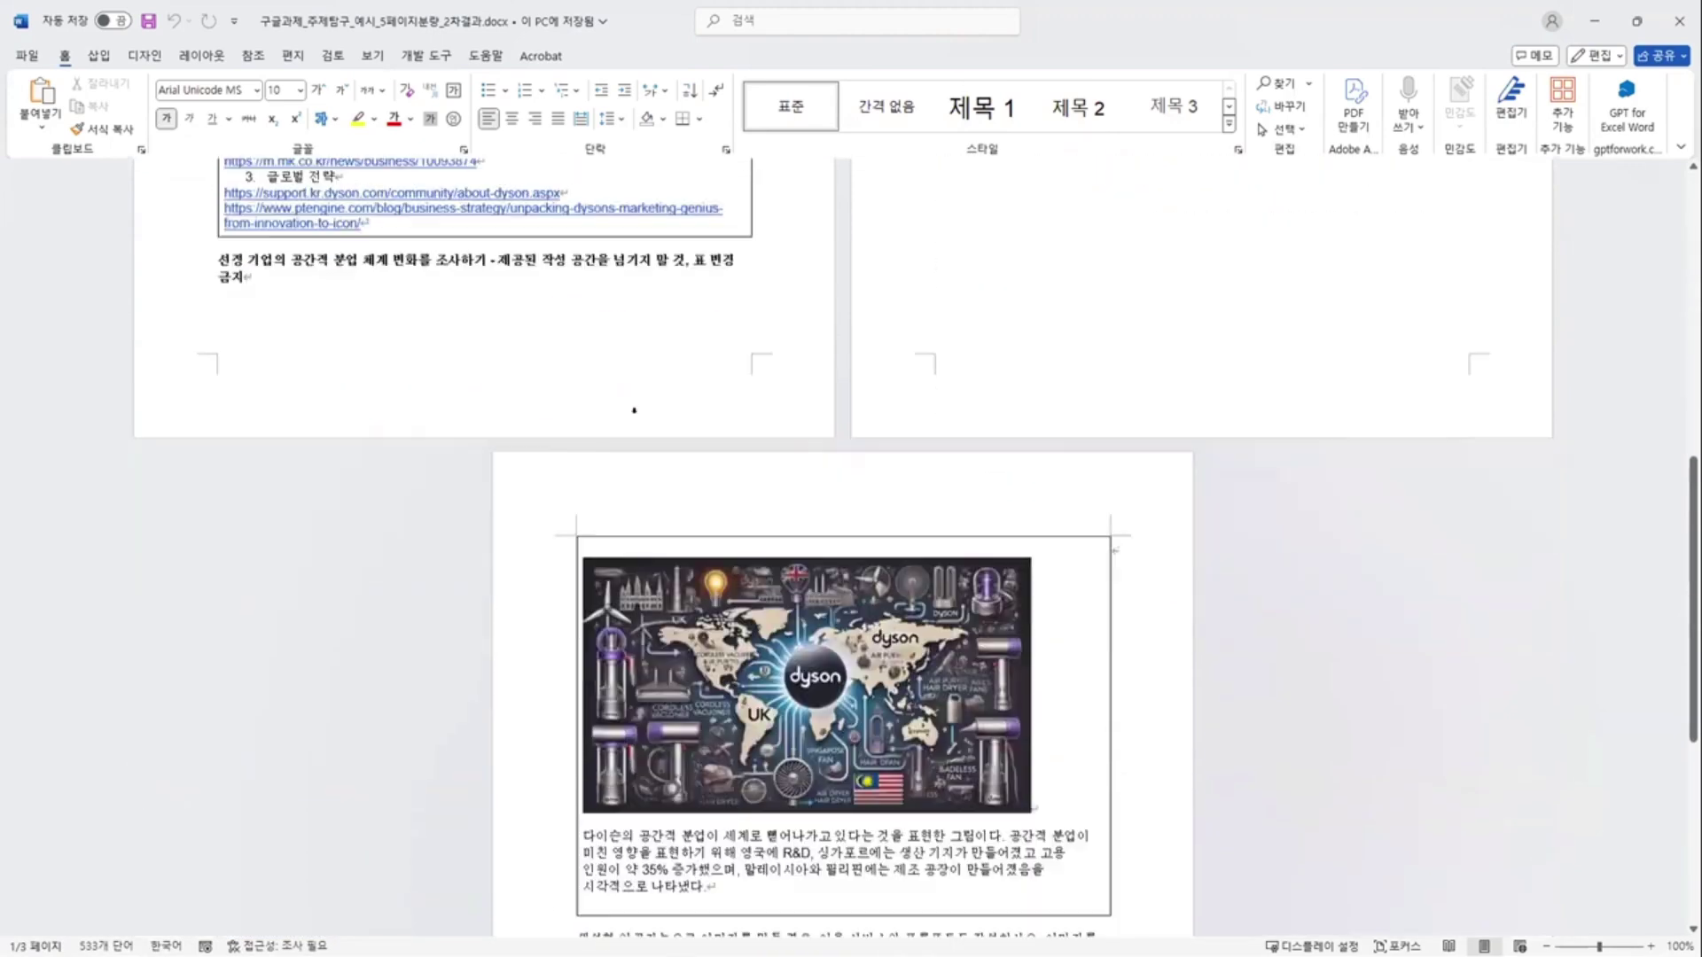
pyautogui.scroll(-8, 634, 411)
pyautogui.scroll(6, 656, 430)
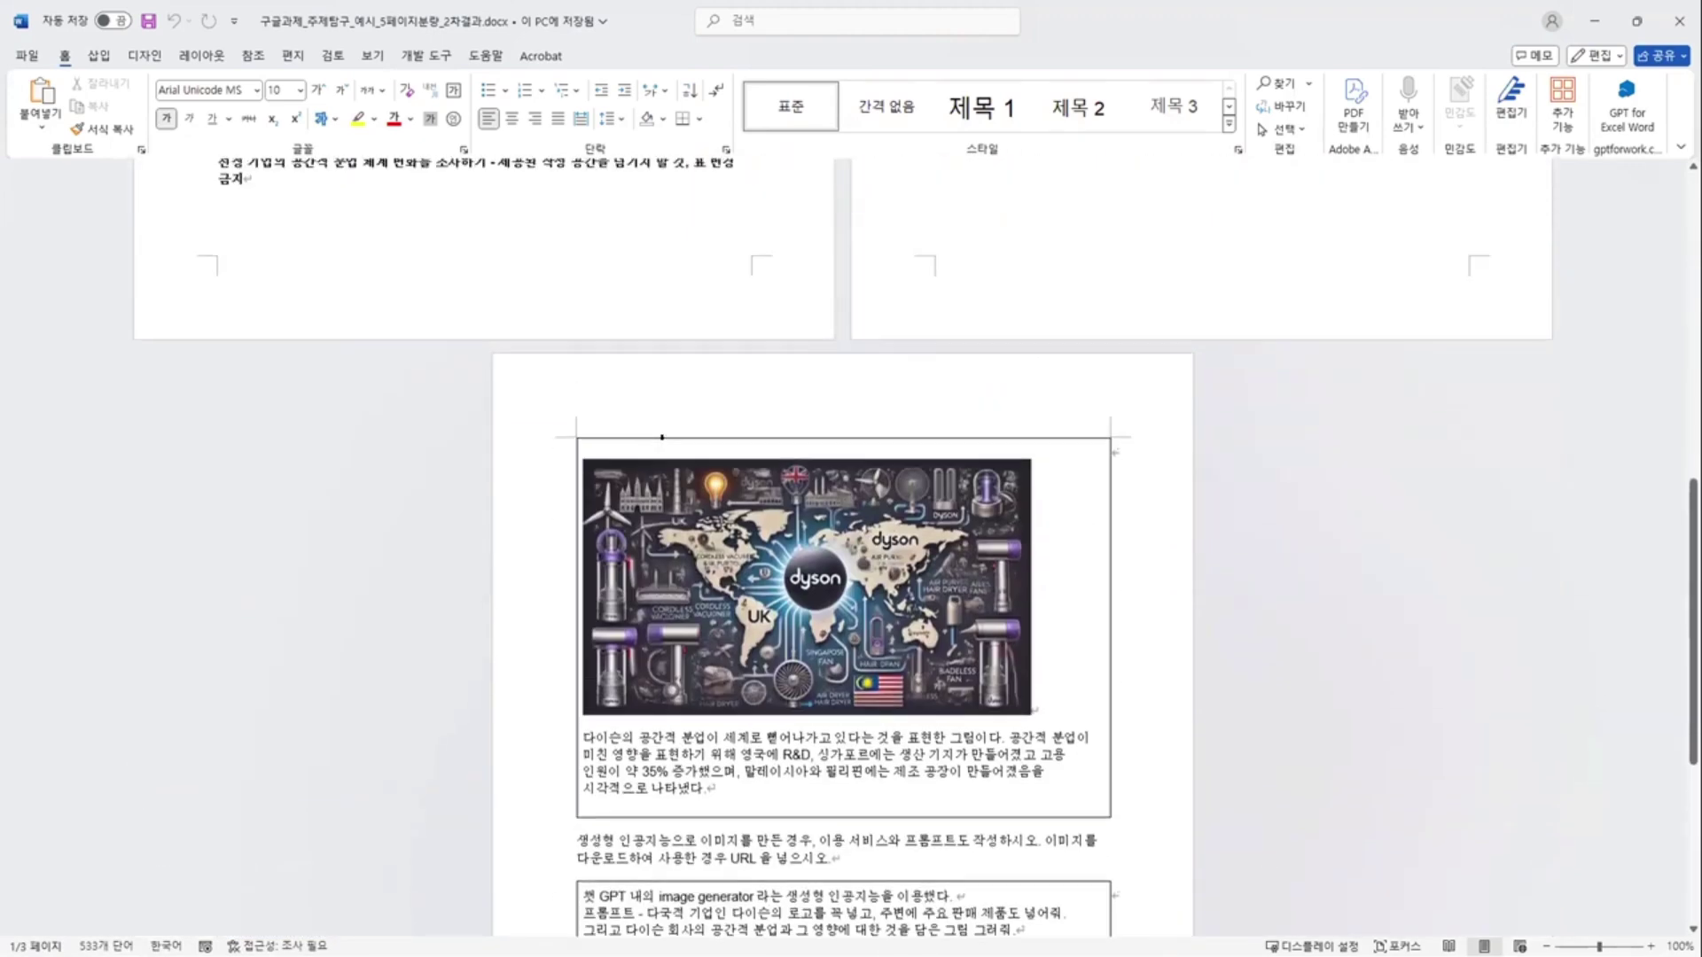
pyautogui.scroll(11, 662, 437)
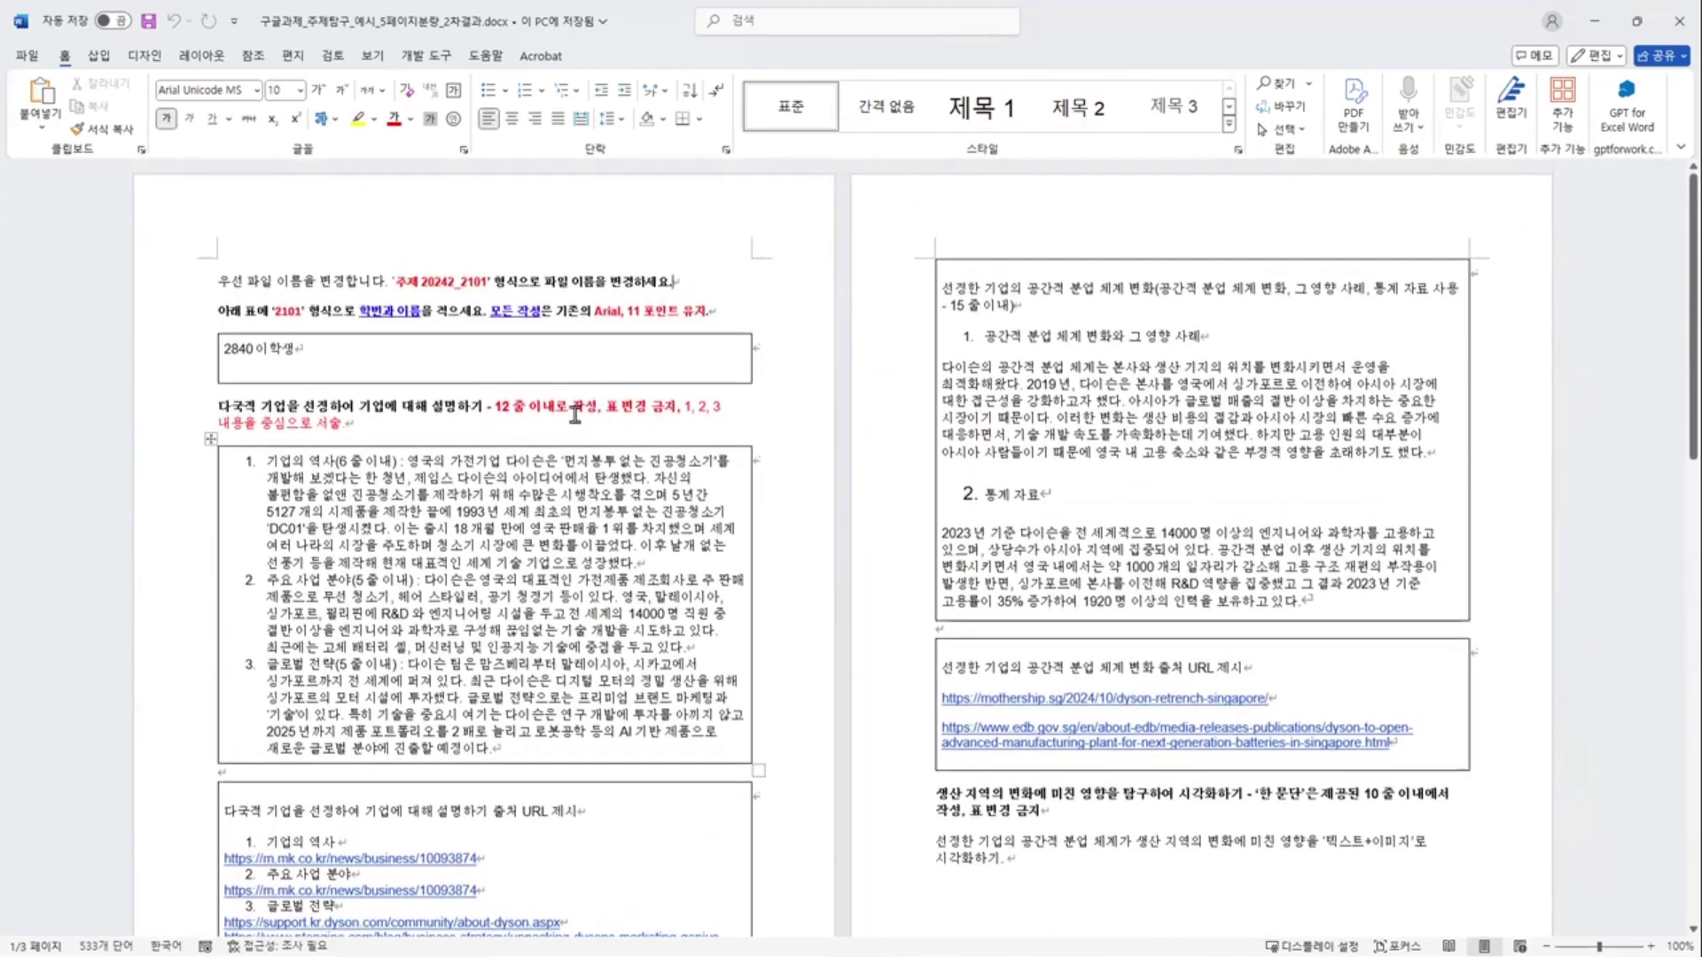
pyautogui.click(460, 417)
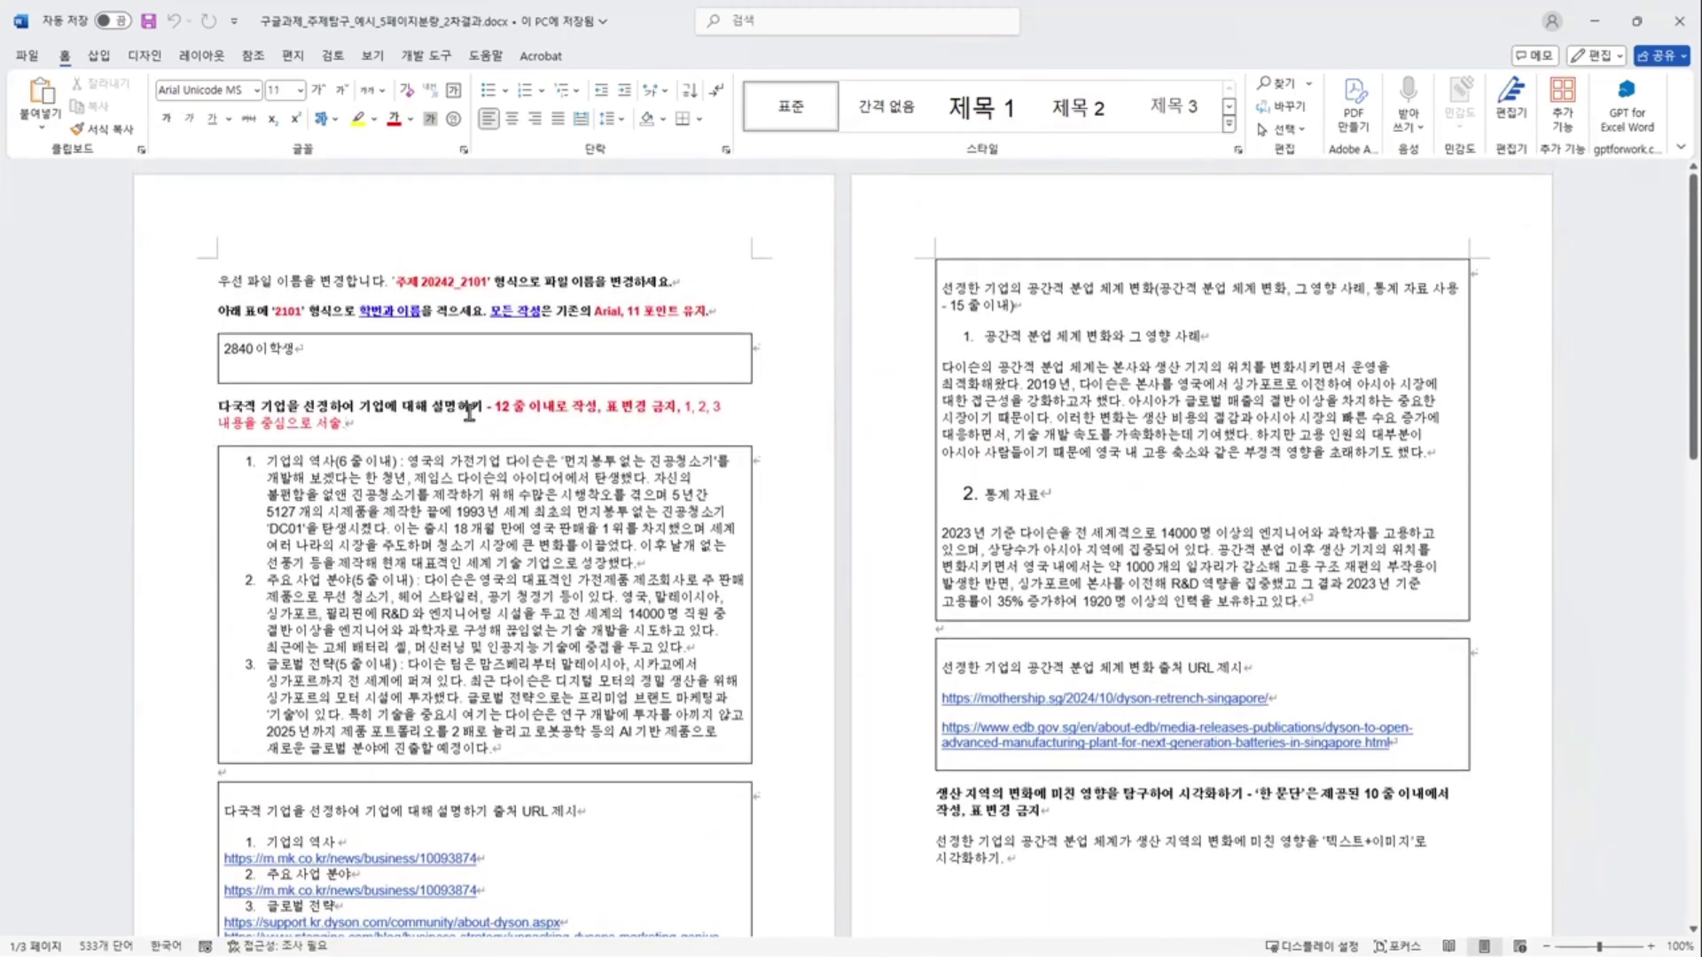
# - Review the simplified document from the first table to the image prompt table once more and close it
pyautogui.scroll(-11, 469, 413)
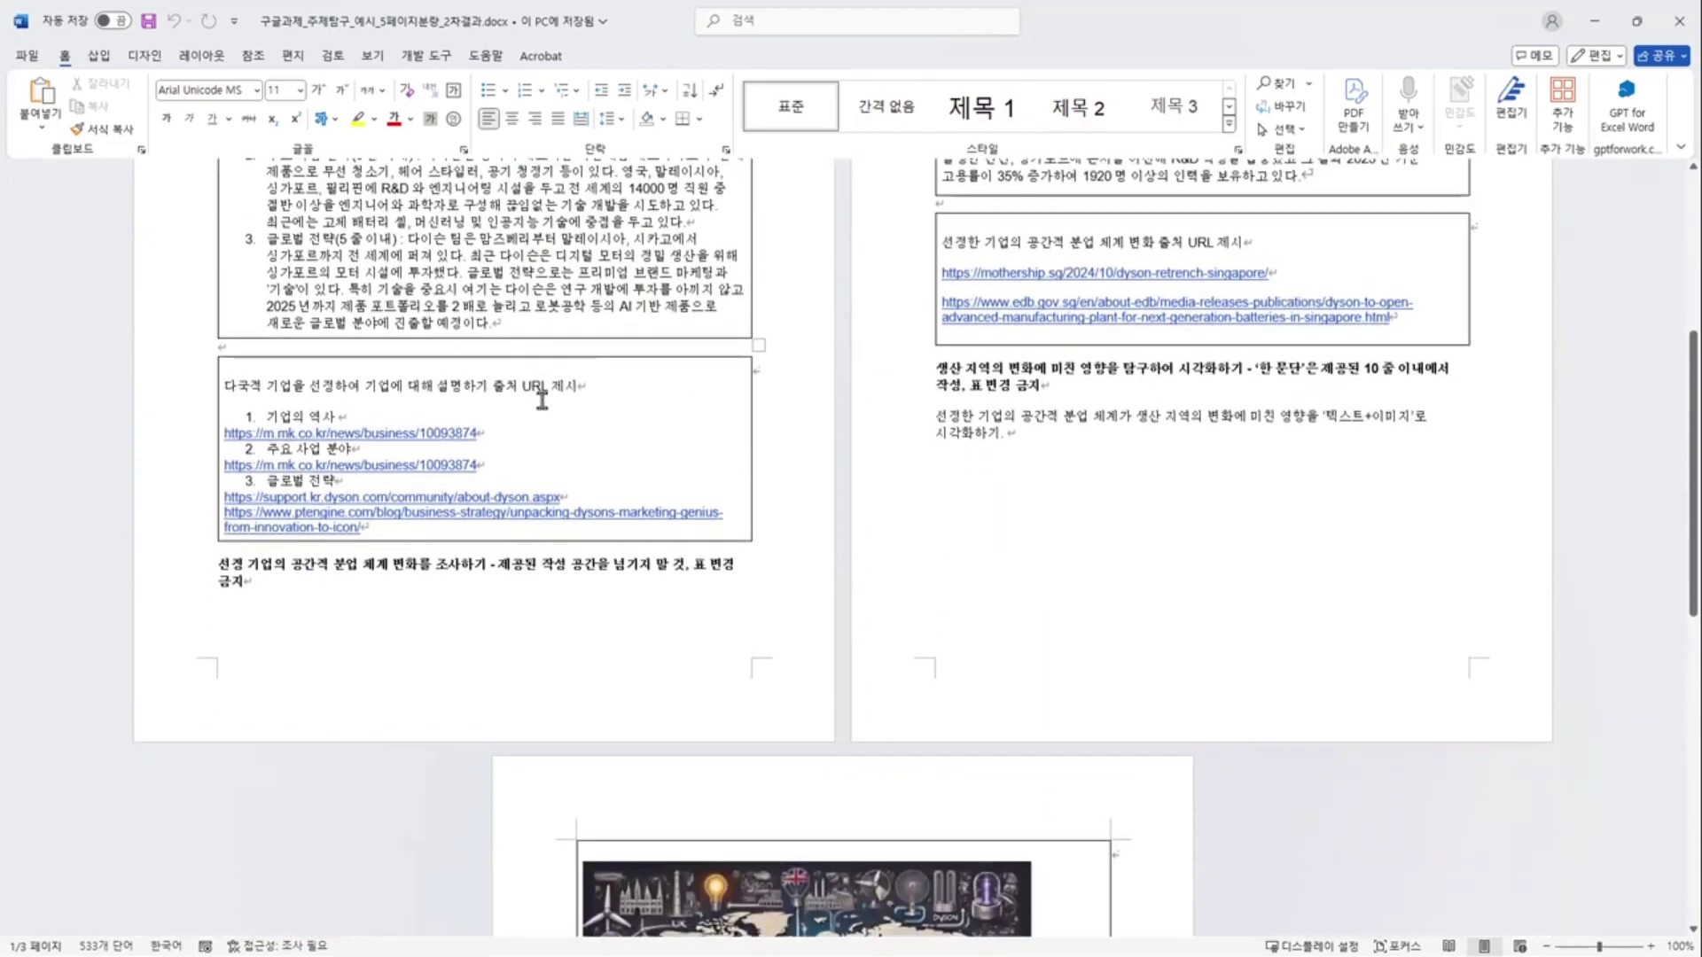
pyautogui.scroll(-5, 541, 420)
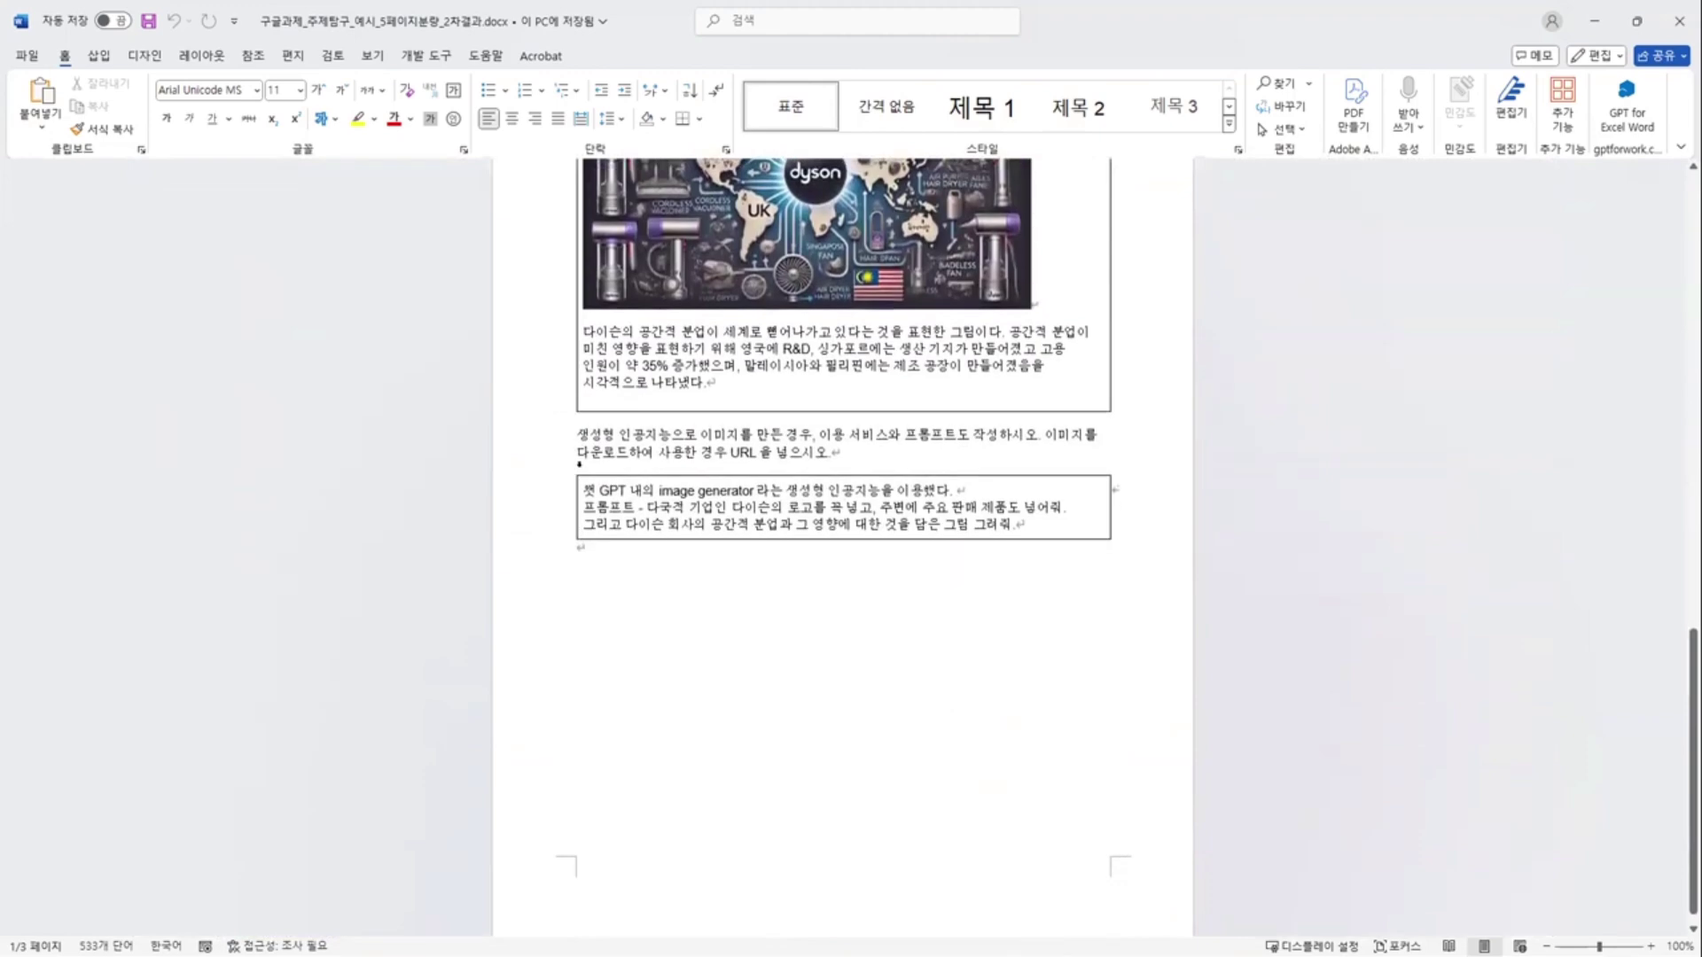
pyautogui.scroll(2, 601, 474)
pyautogui.scroll(14, 601, 475)
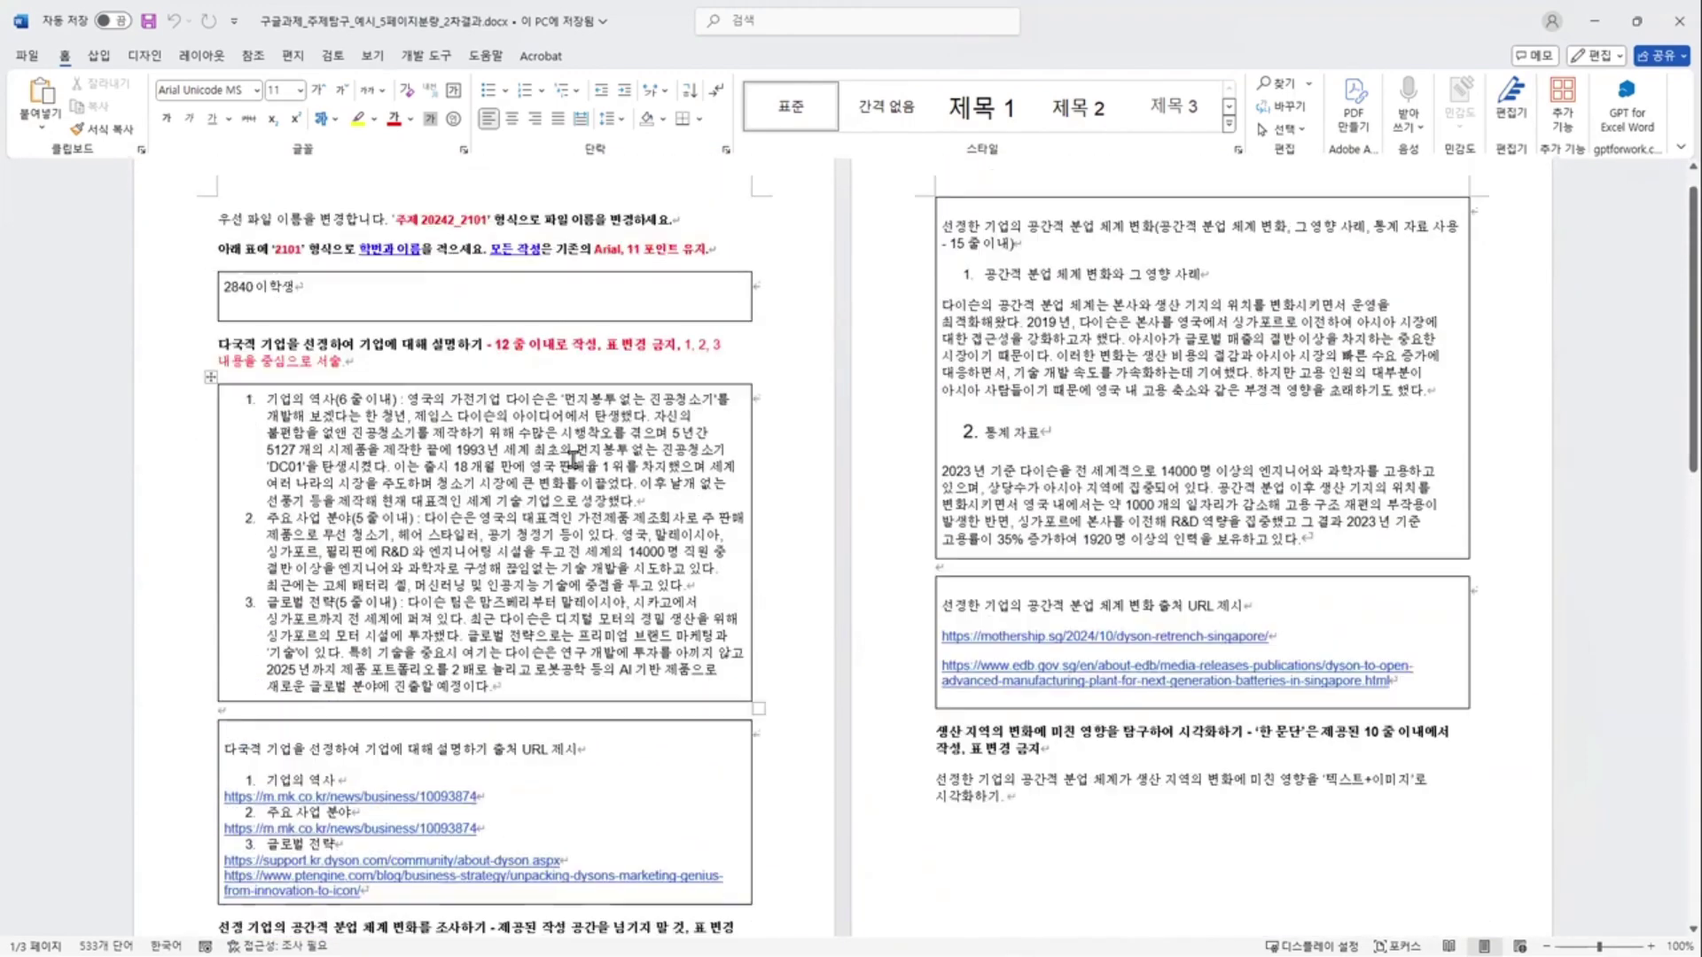
pyautogui.click(1679, 20)
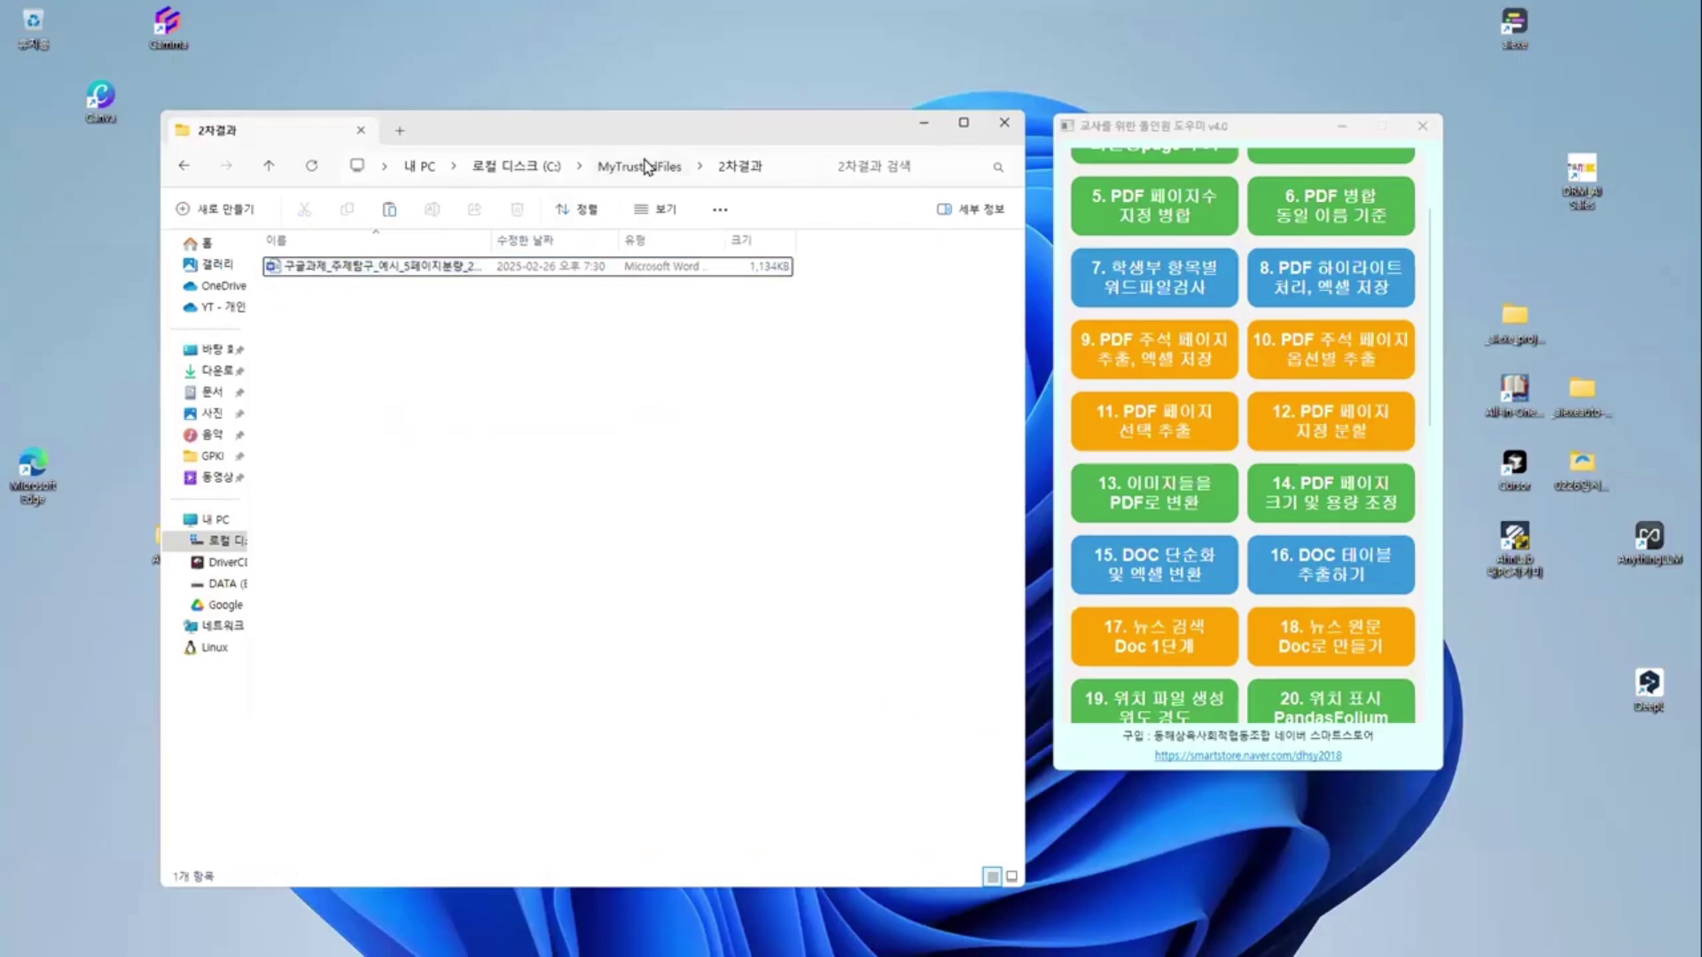
# - Open the workbook 결과요약_20250226.xlsx from the 엑셀저장 folder in MyTrustedFiles
pyautogui.click(650, 166)
pyautogui.doubleClick(319, 273)
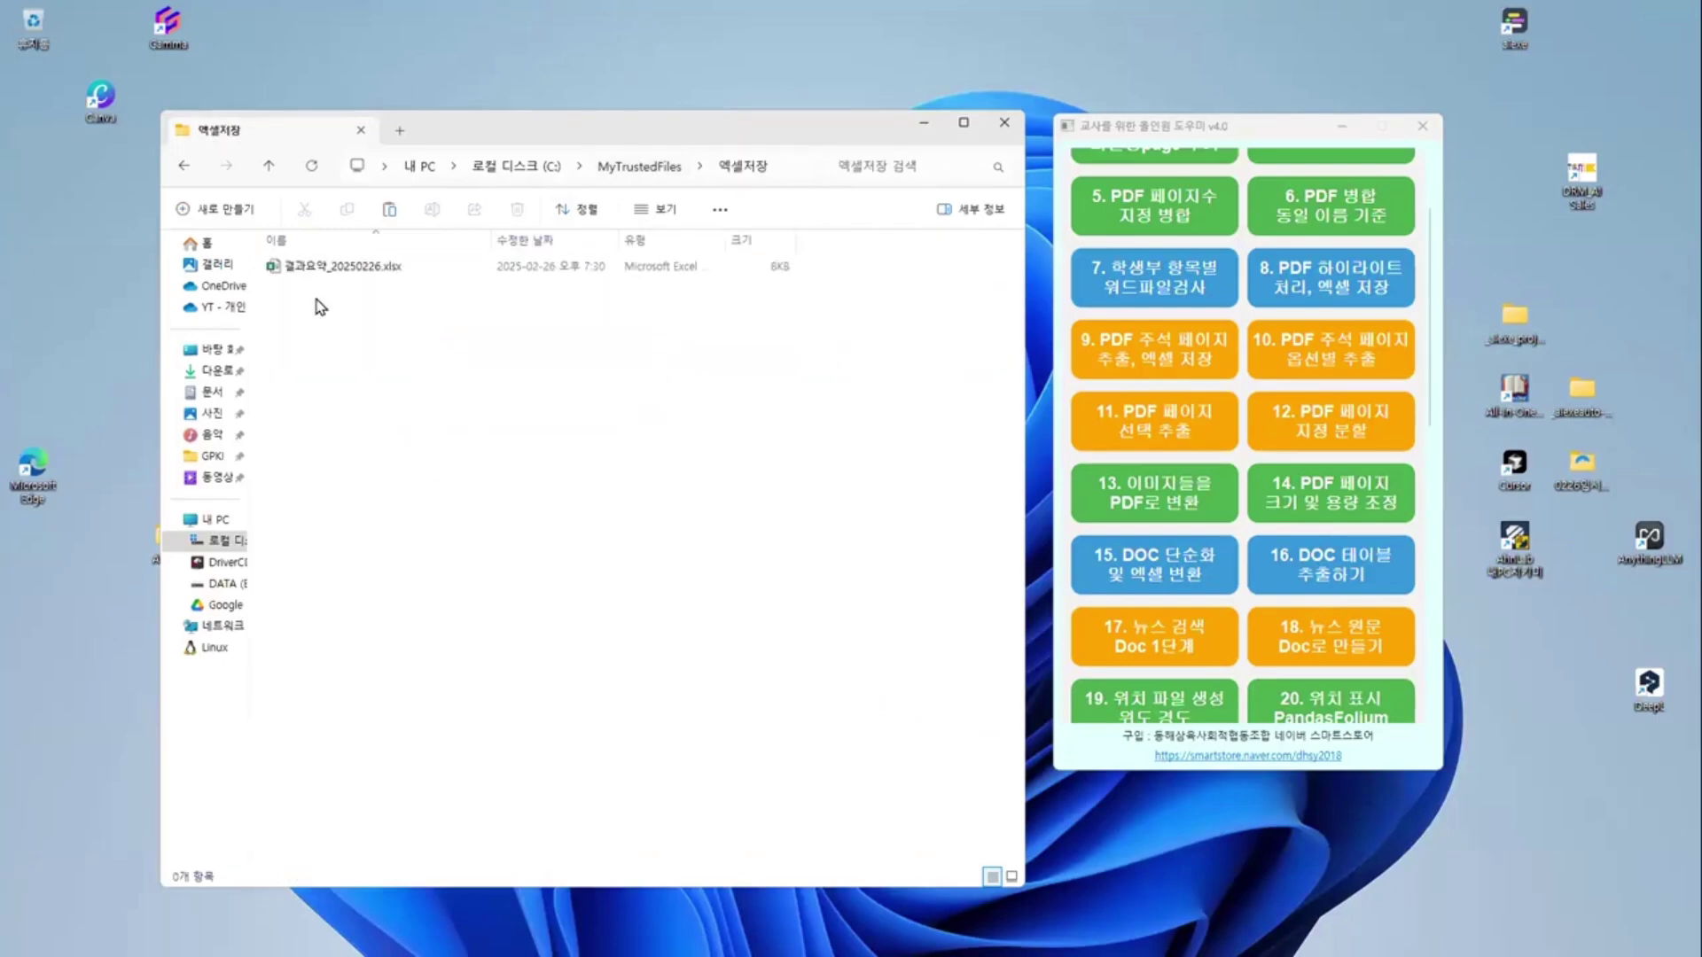
pyautogui.click(317, 267)
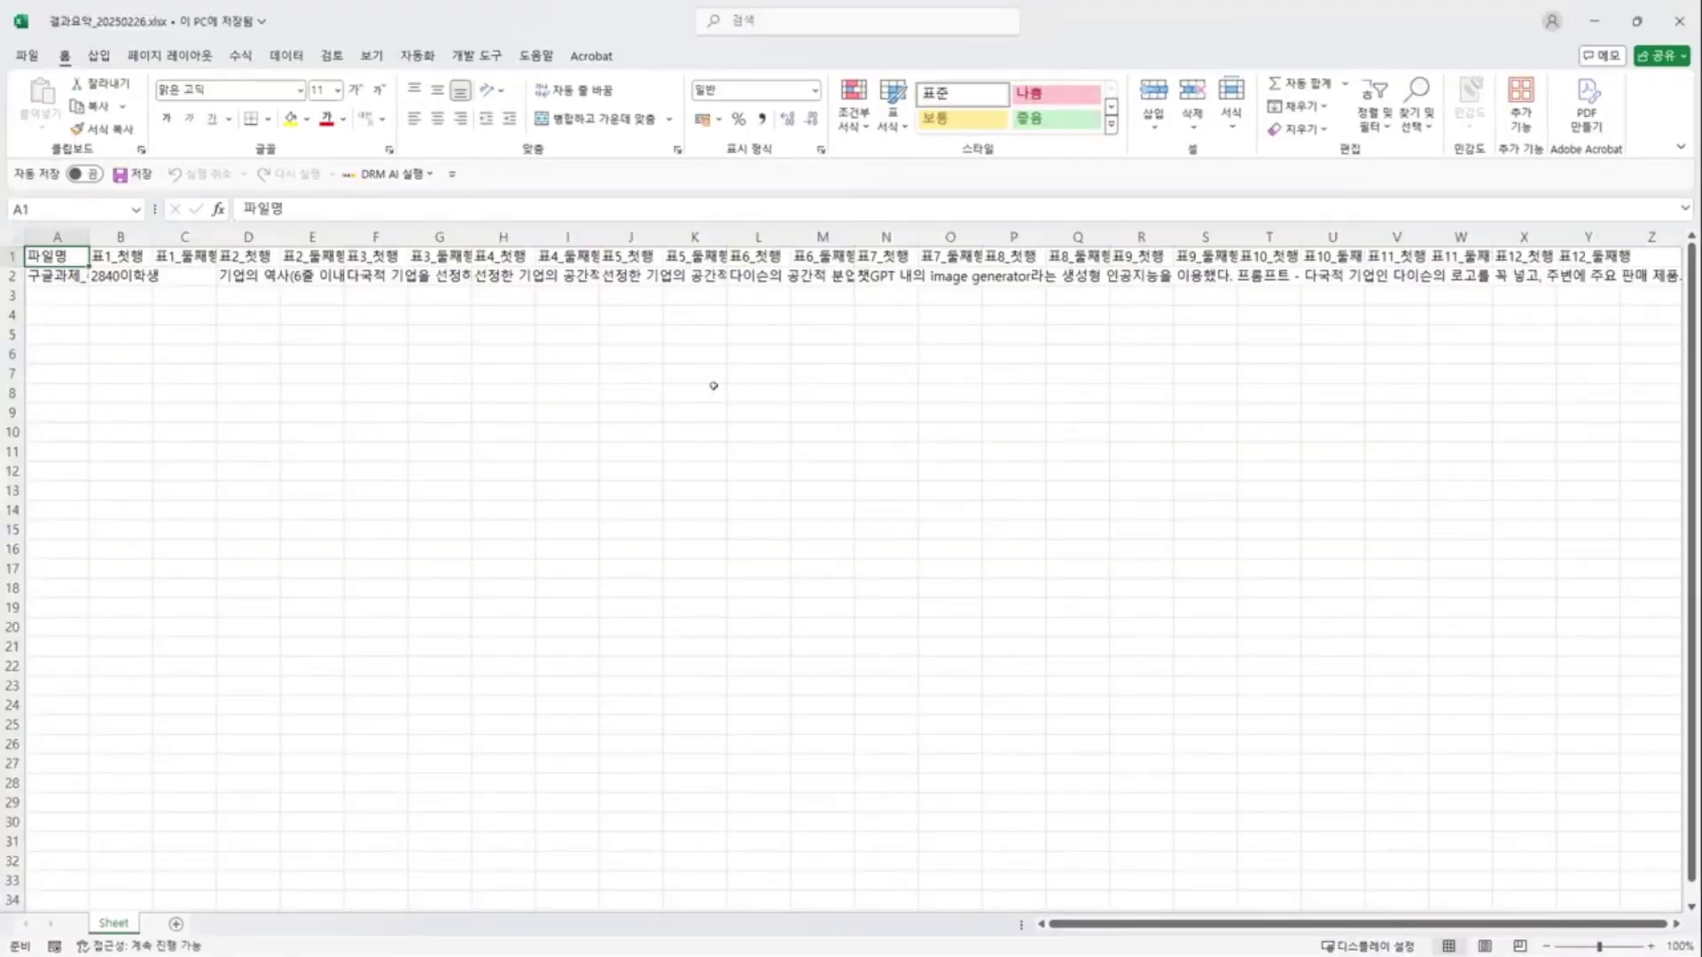
# - Check the exported table columns up to 표12_둘째행 for cells without content
pyautogui.click(713, 387)
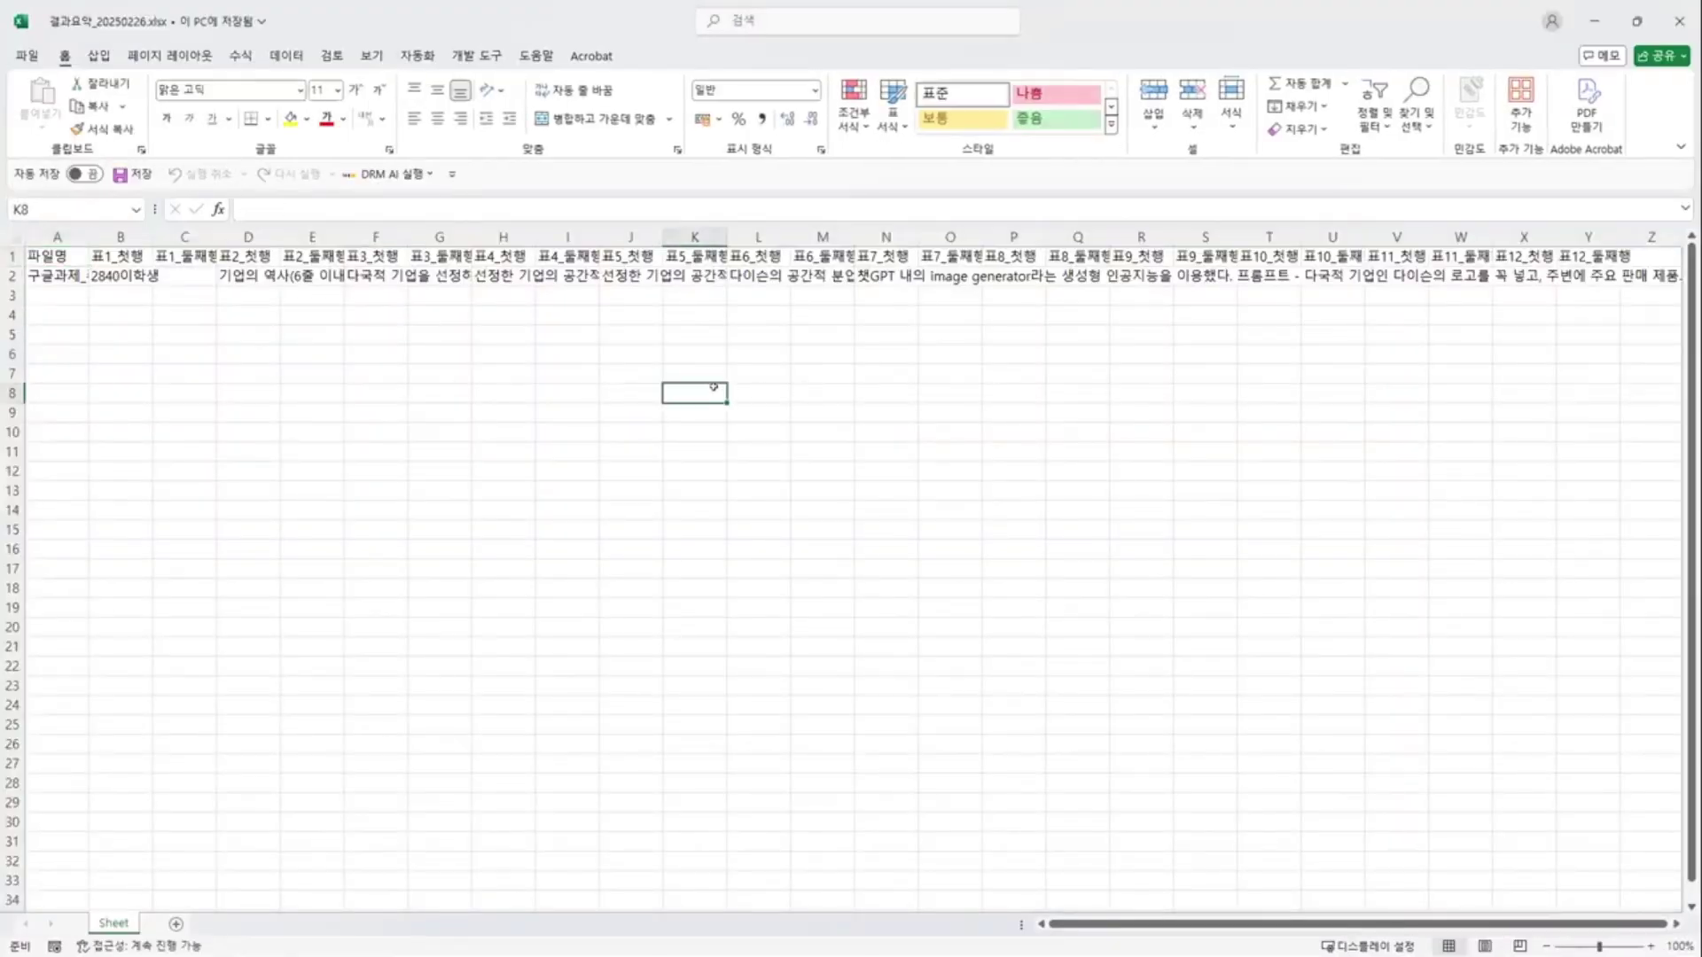
pyautogui.click(1587, 253)
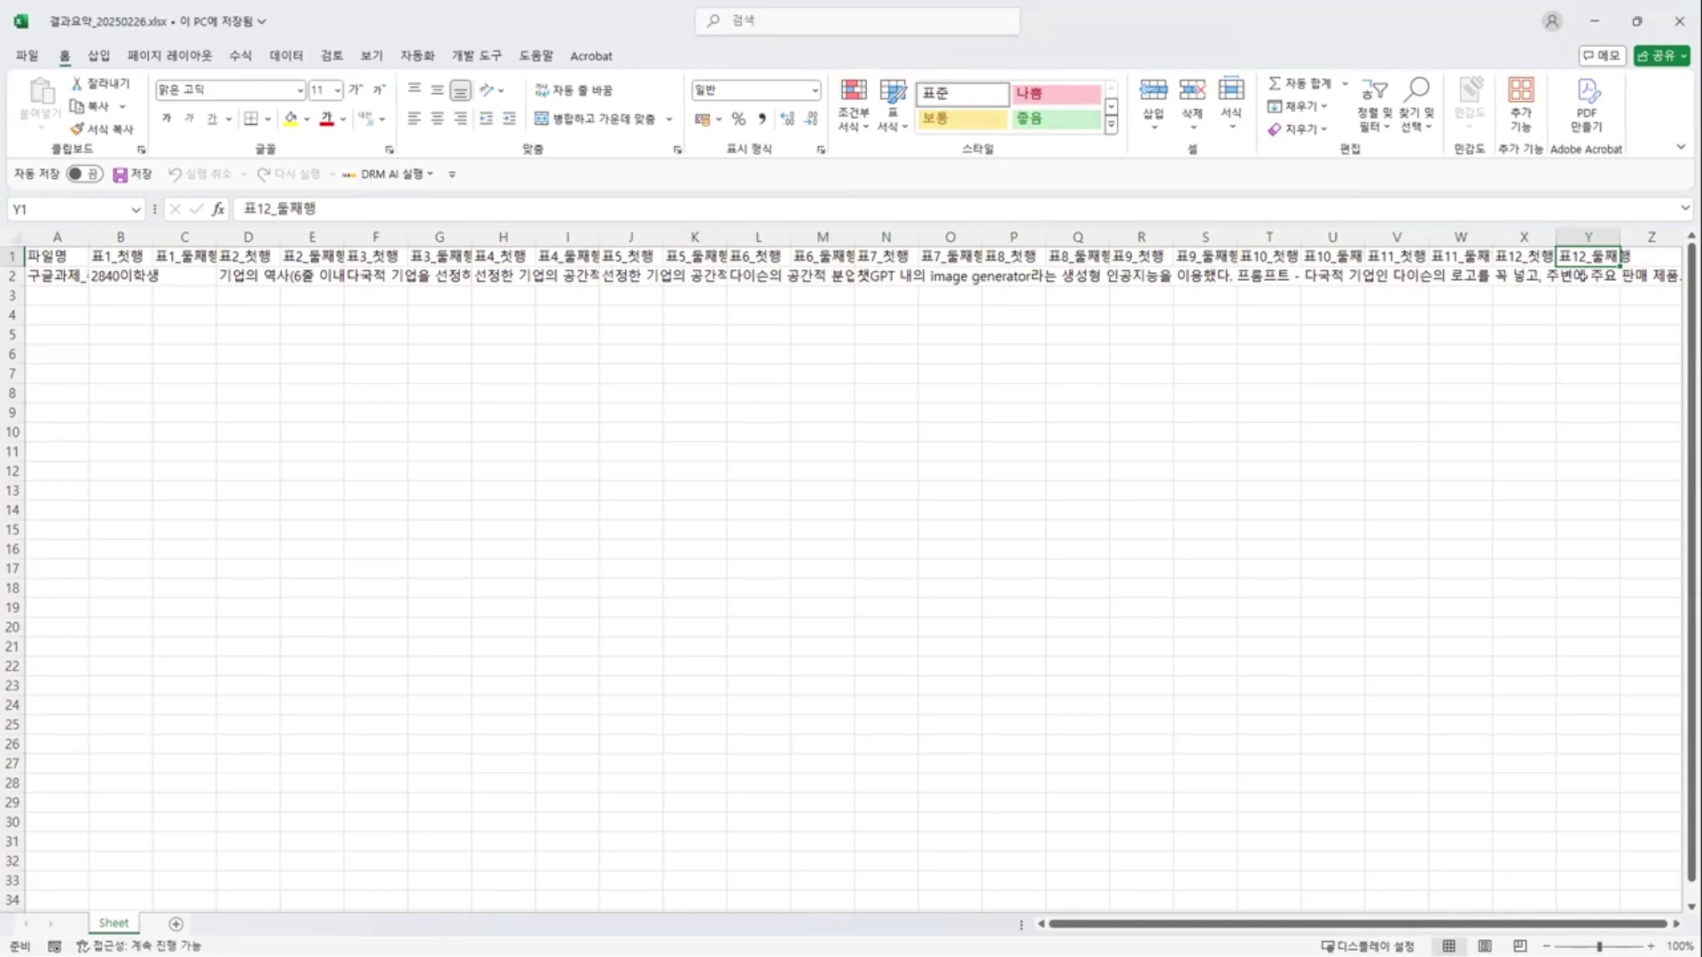
pyautogui.click(1580, 276)
pyautogui.click(631, 433)
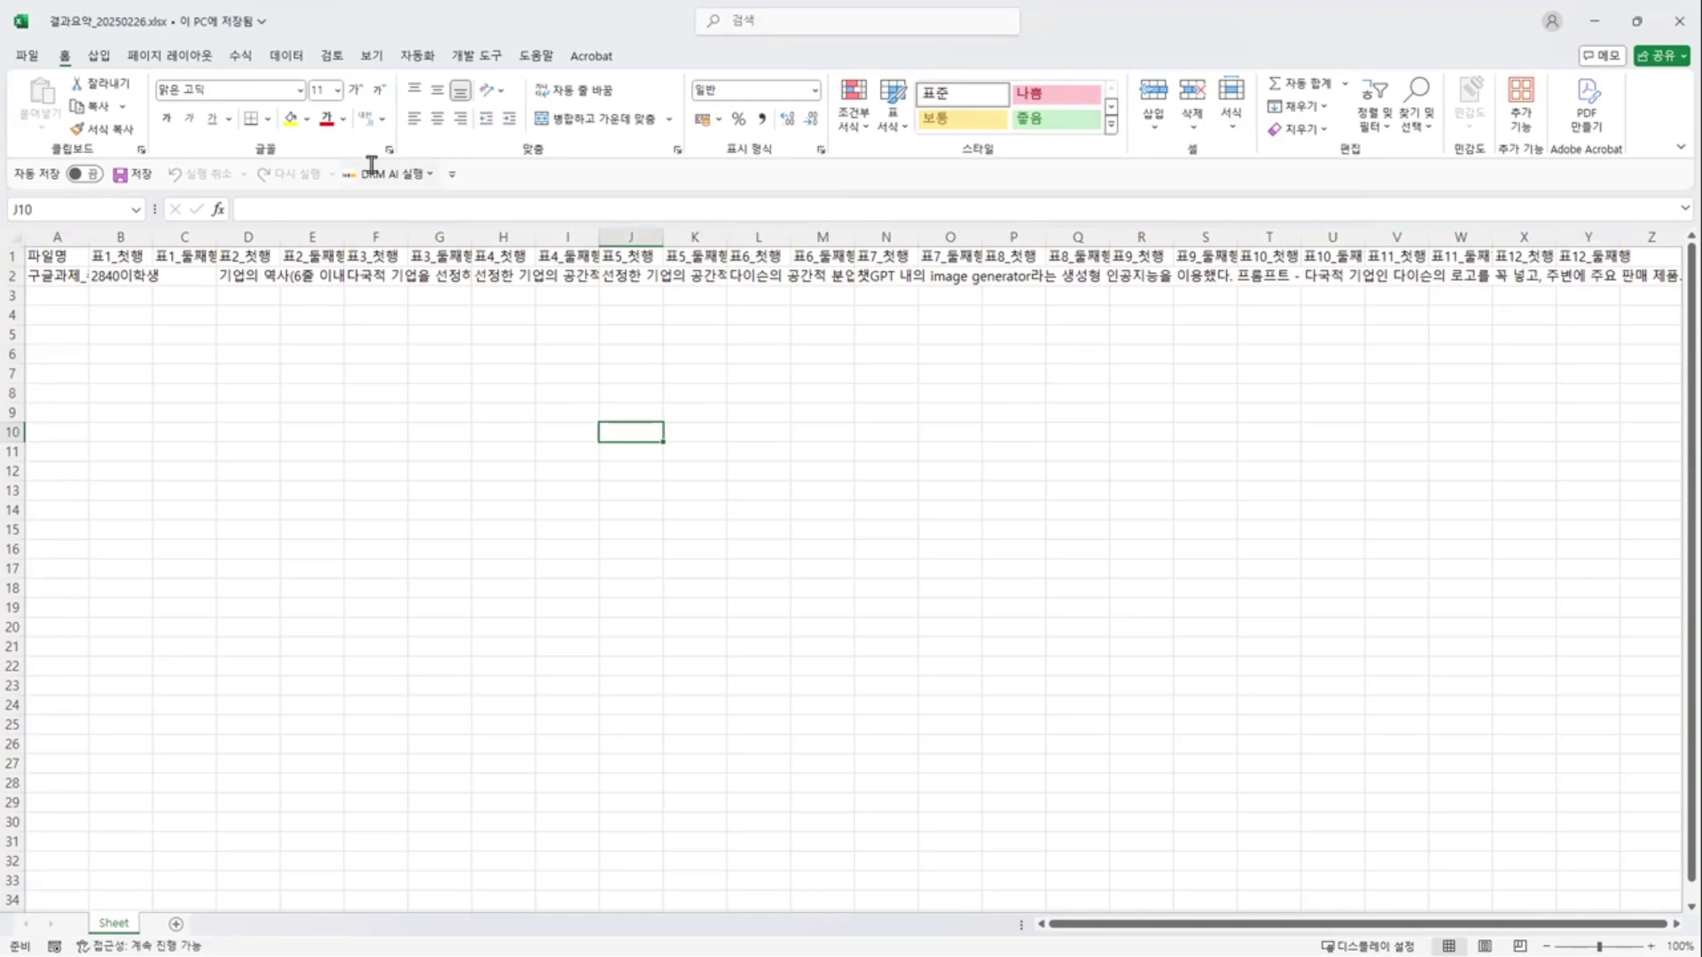
# - Start the DRM AI 빈 행·열 삭제 function and specify C2:Z8 as the range
pyautogui.click(395, 175)
pyautogui.moveTo(400, 192)
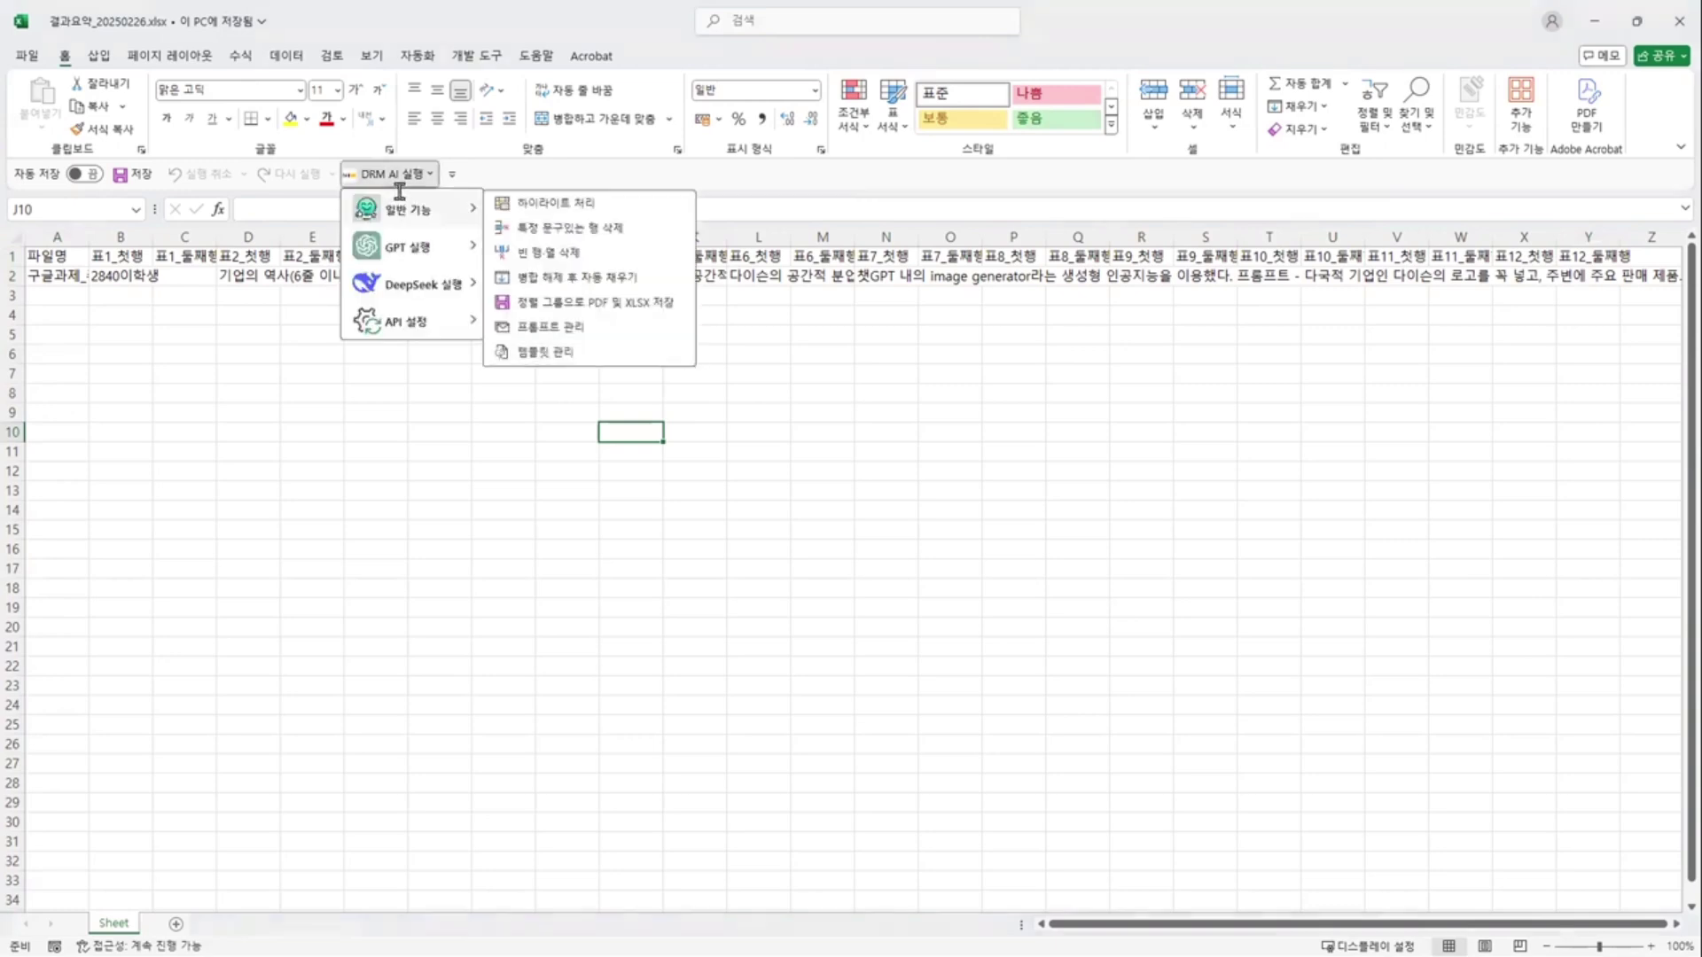
pyautogui.click(554, 249)
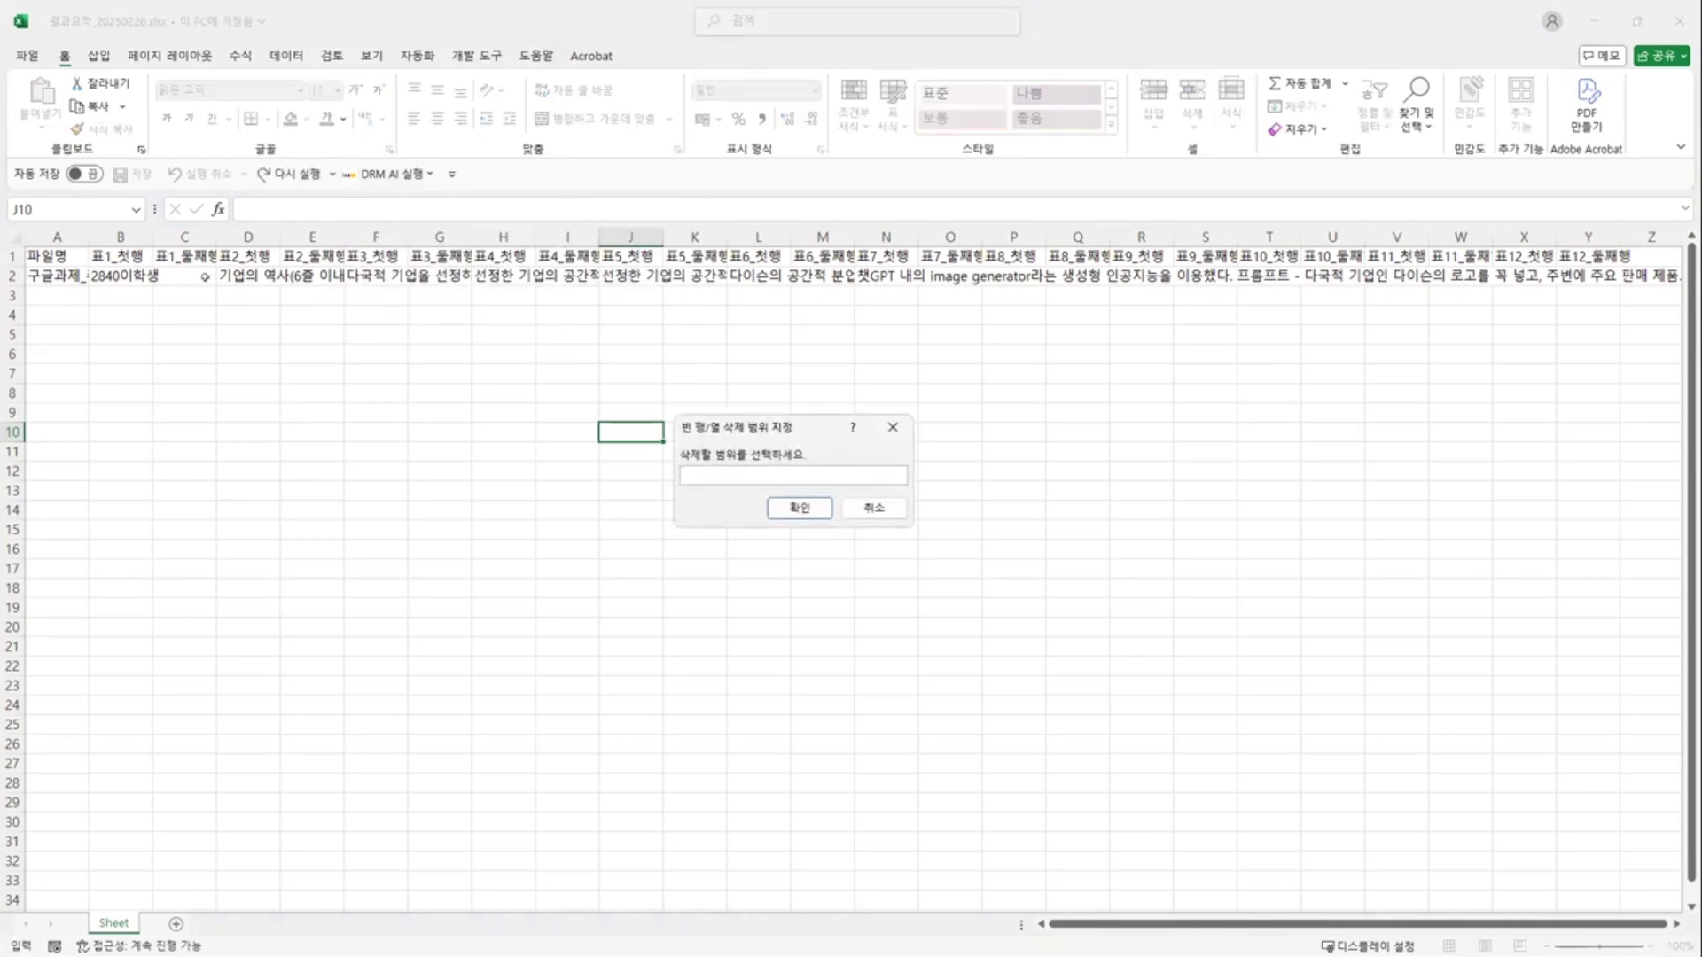
pyautogui.moveTo(191, 275)
pyautogui.mouseDown()
pyautogui.moveTo(1299, 344)
pyautogui.moveTo(1612, 389)
pyautogui.mouseUp()
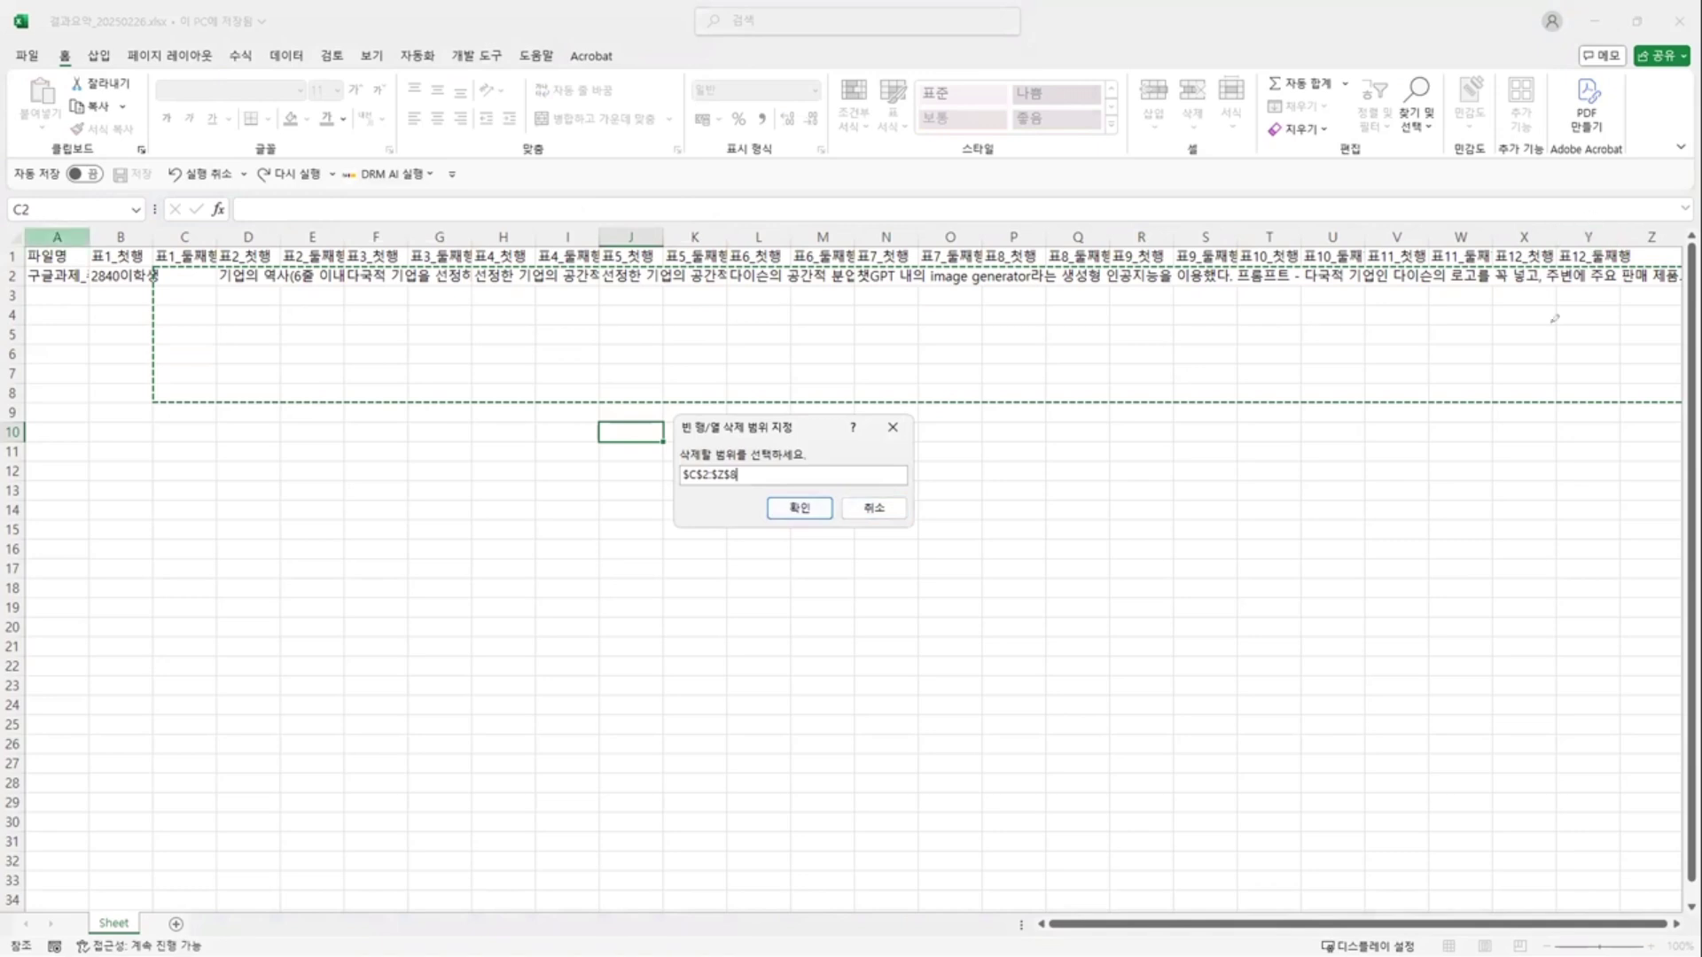
pyautogui.moveTo(1574, 248); pyautogui.dragTo(1619, 237)
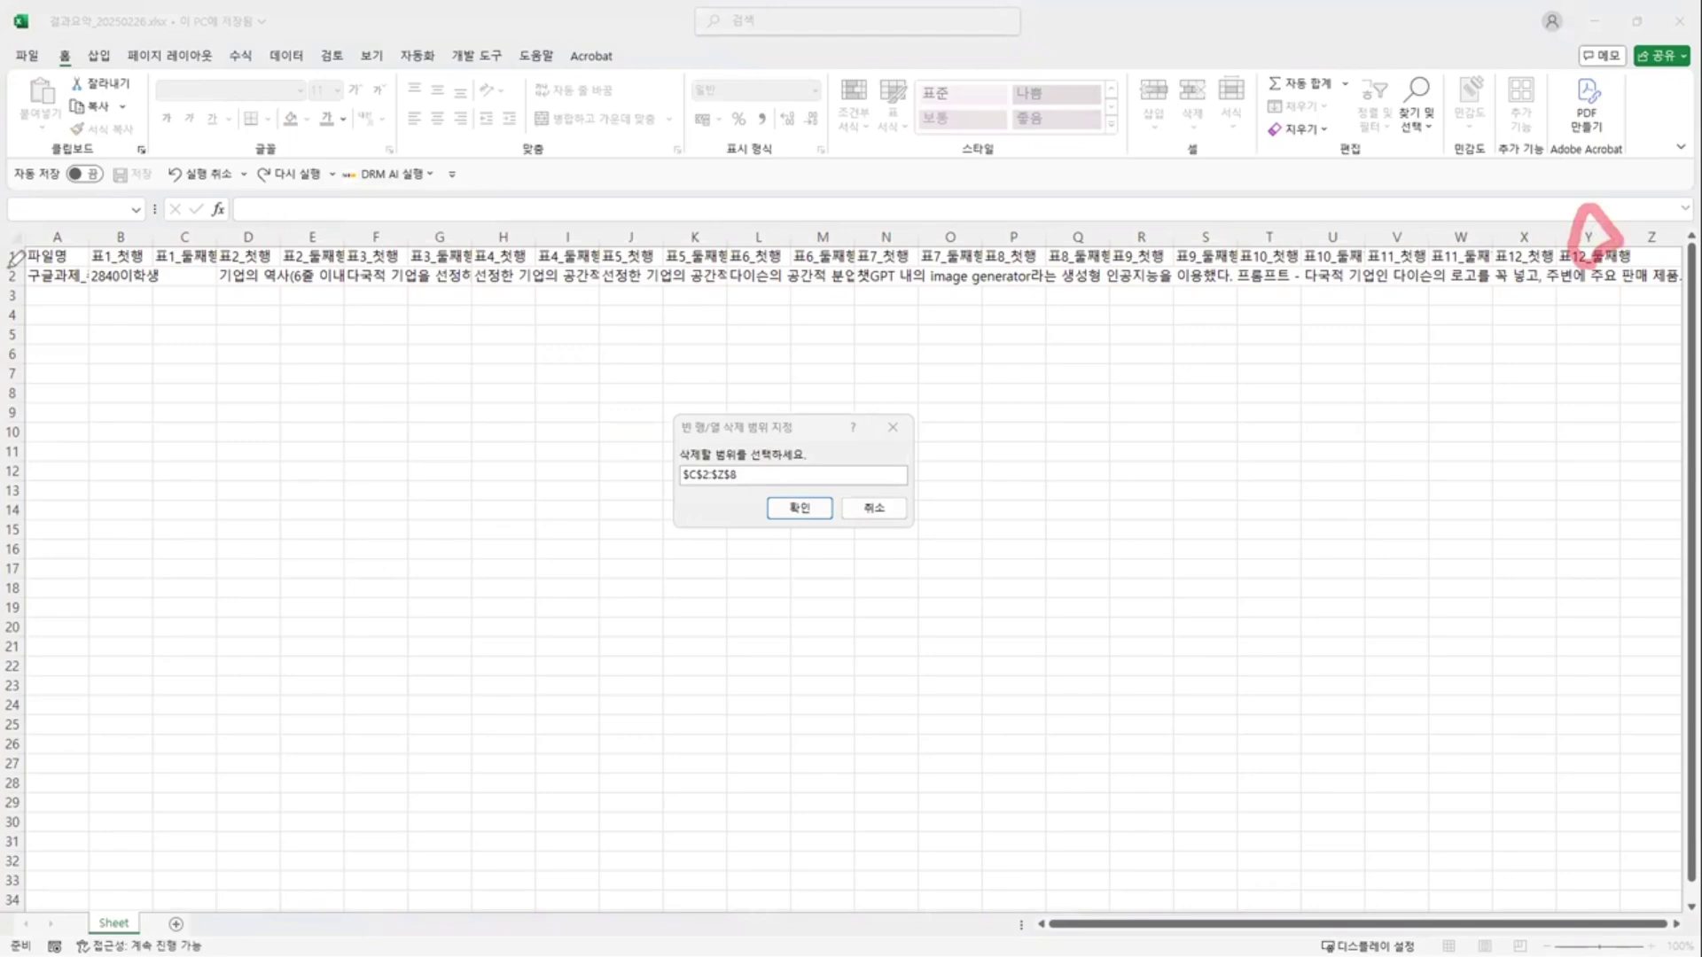
# - Unmerge all merged cells and delete both empty rows and empty columns with option 3
pyautogui.click(791, 507)
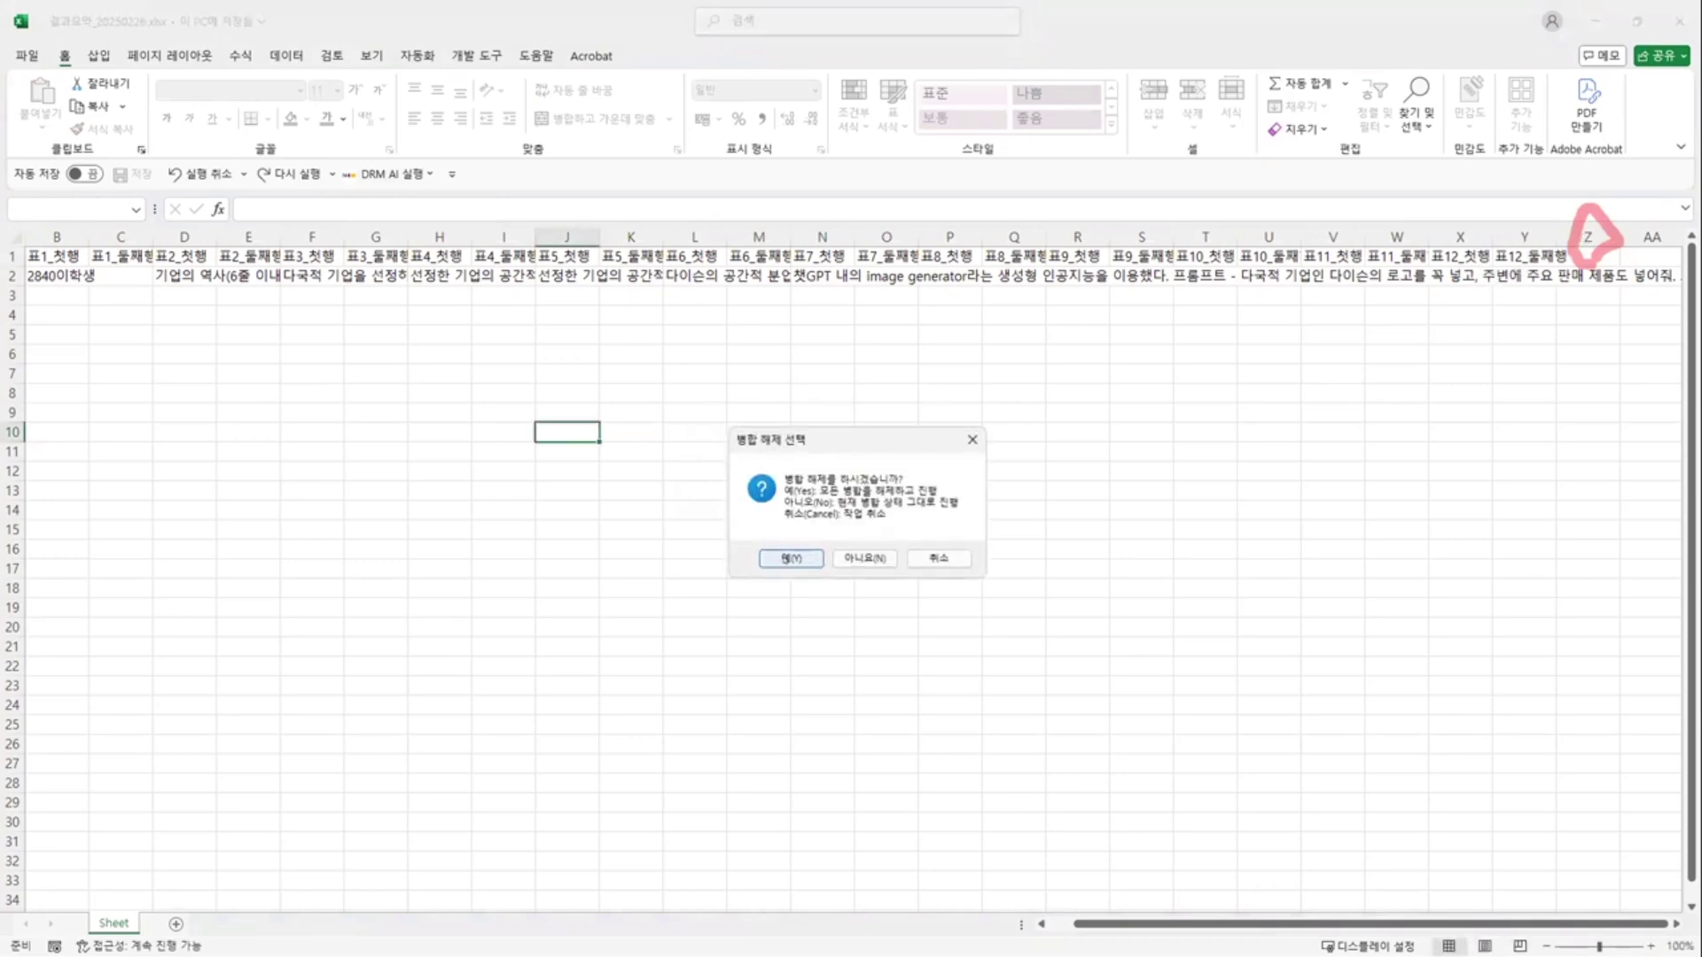
pyautogui.click(789, 558)
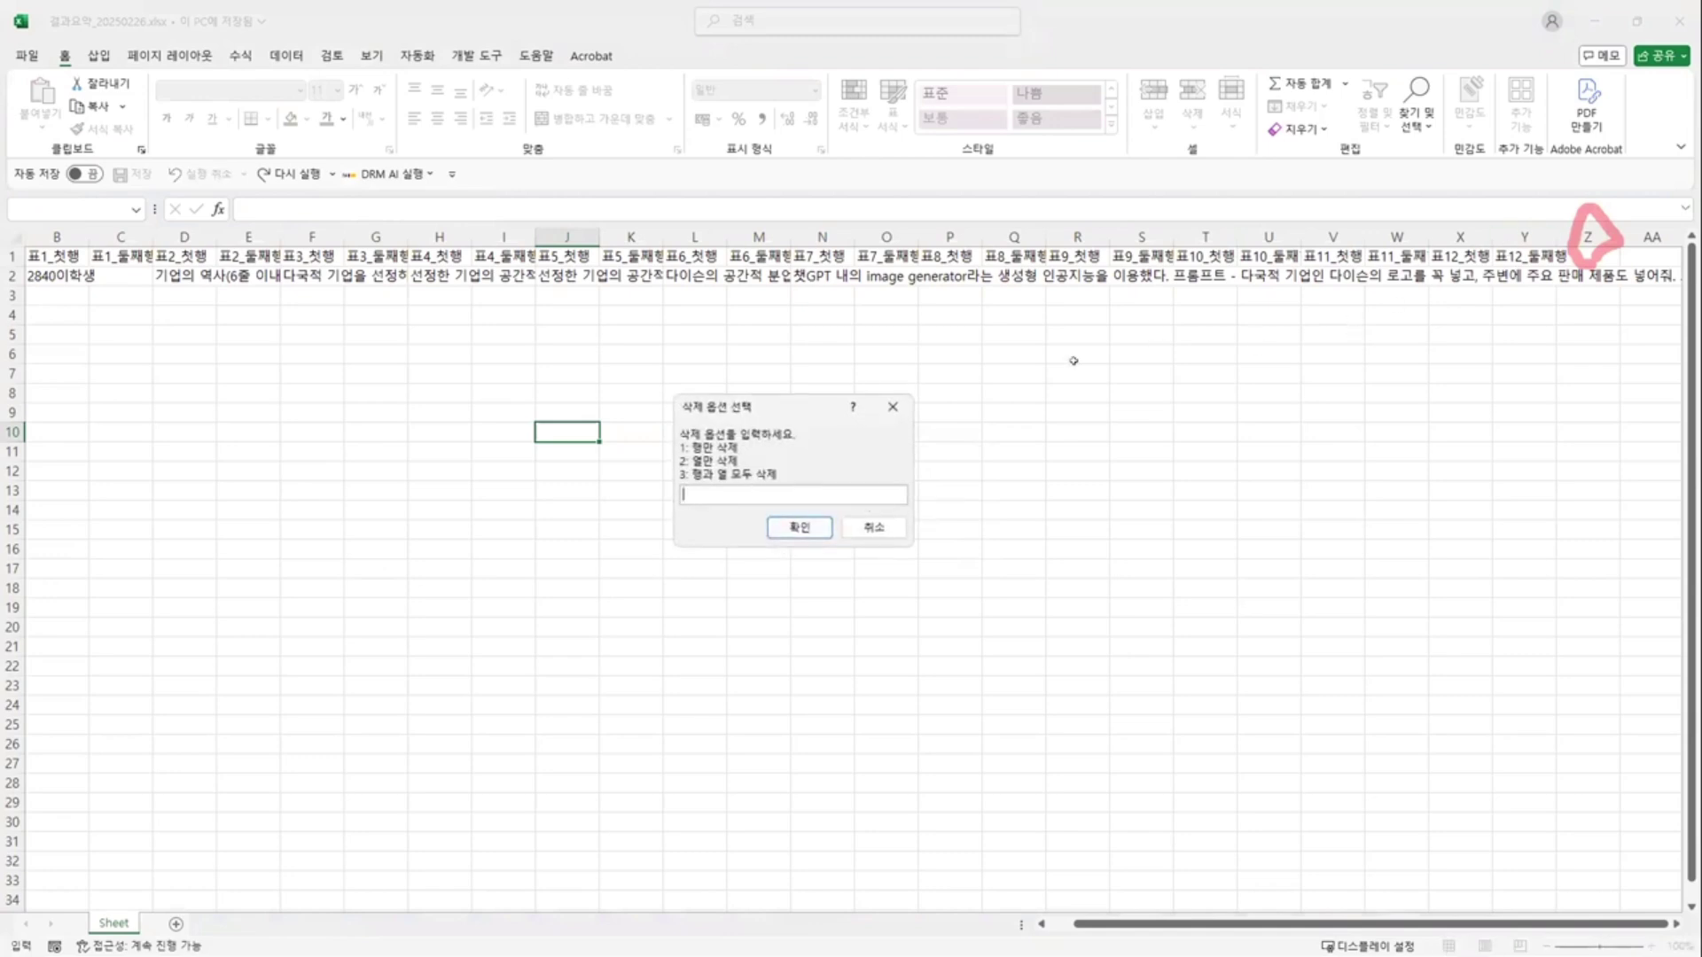
pyautogui.write('3')
pyautogui.click(772, 527)
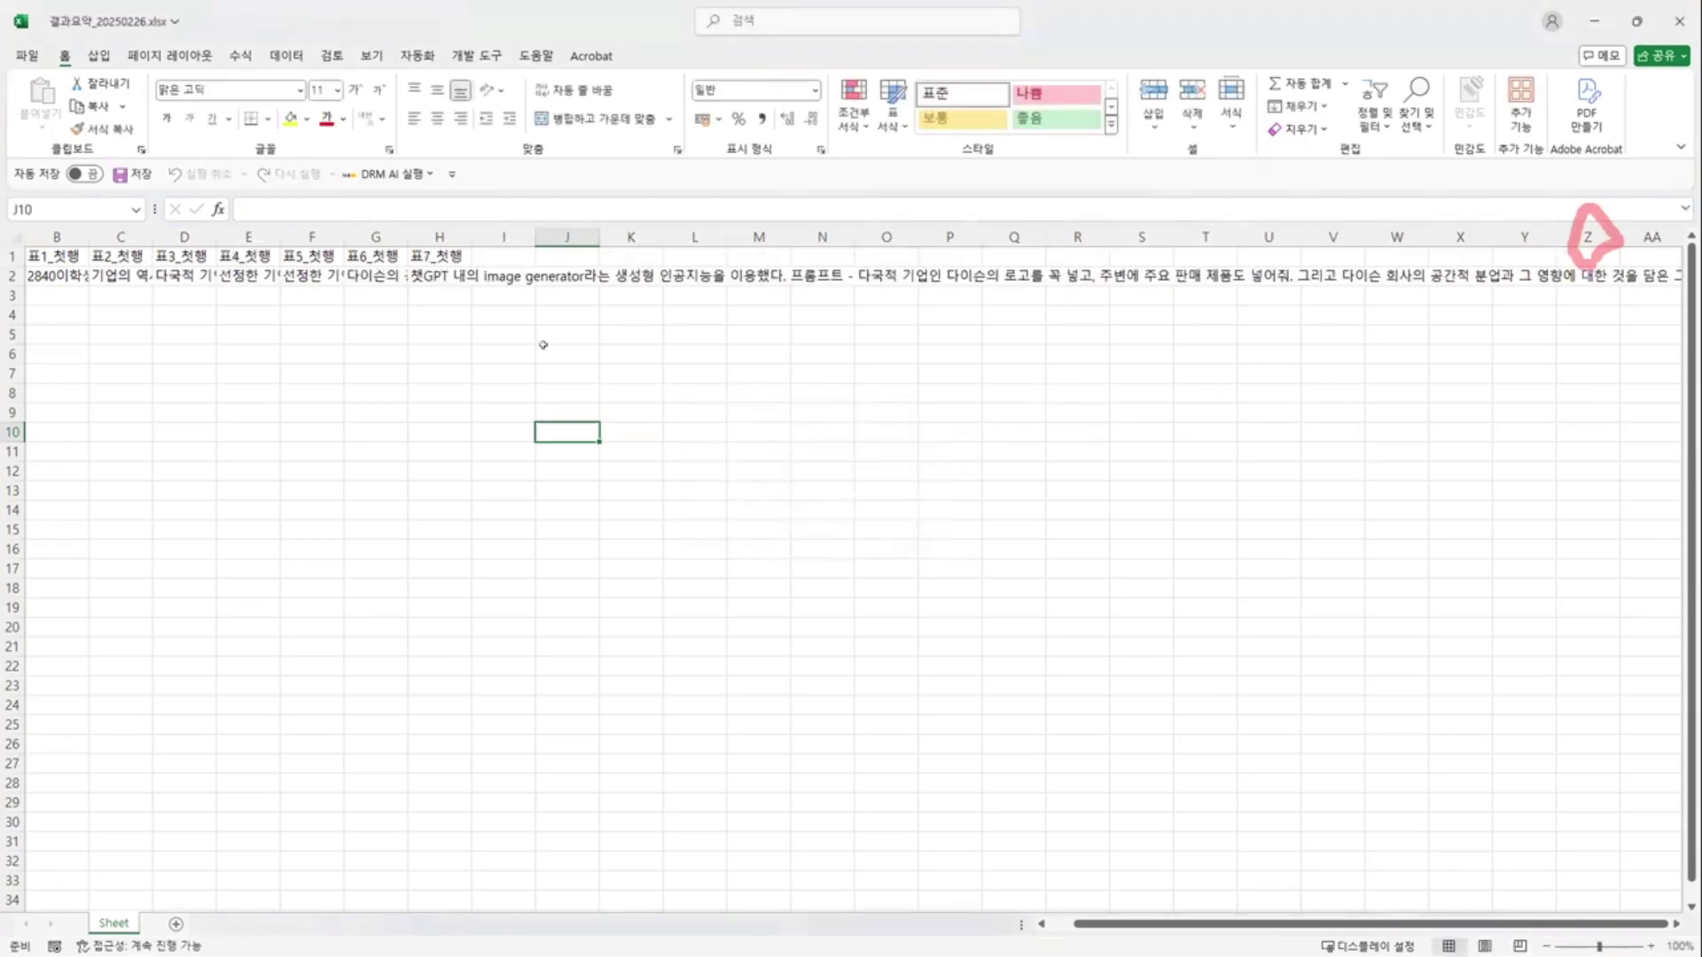
pyautogui.click(898, 542)
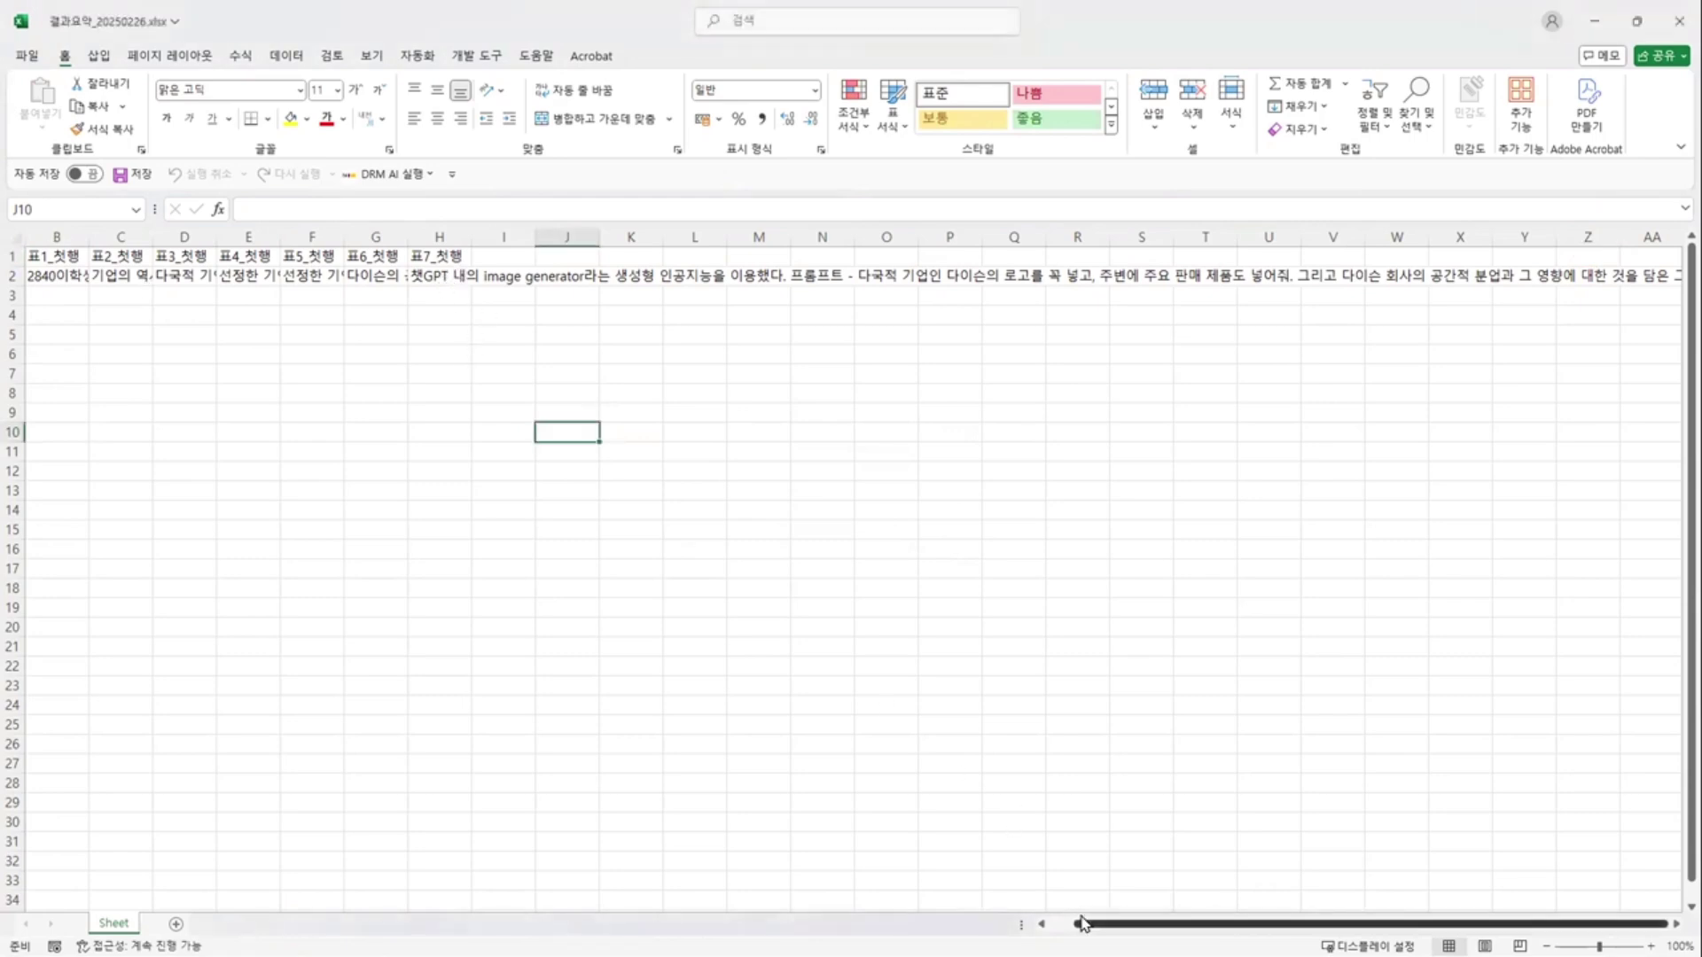
# - Set the width of columns C to H to 60 and wrap their text
pyautogui.moveTo(1081, 925); pyautogui.dragTo(1026, 856)
pyautogui.moveTo(535, 237); pyautogui.dragTo(954, 237)
pyautogui.moveTo(470, 233); pyautogui.dragTo(691, 233)
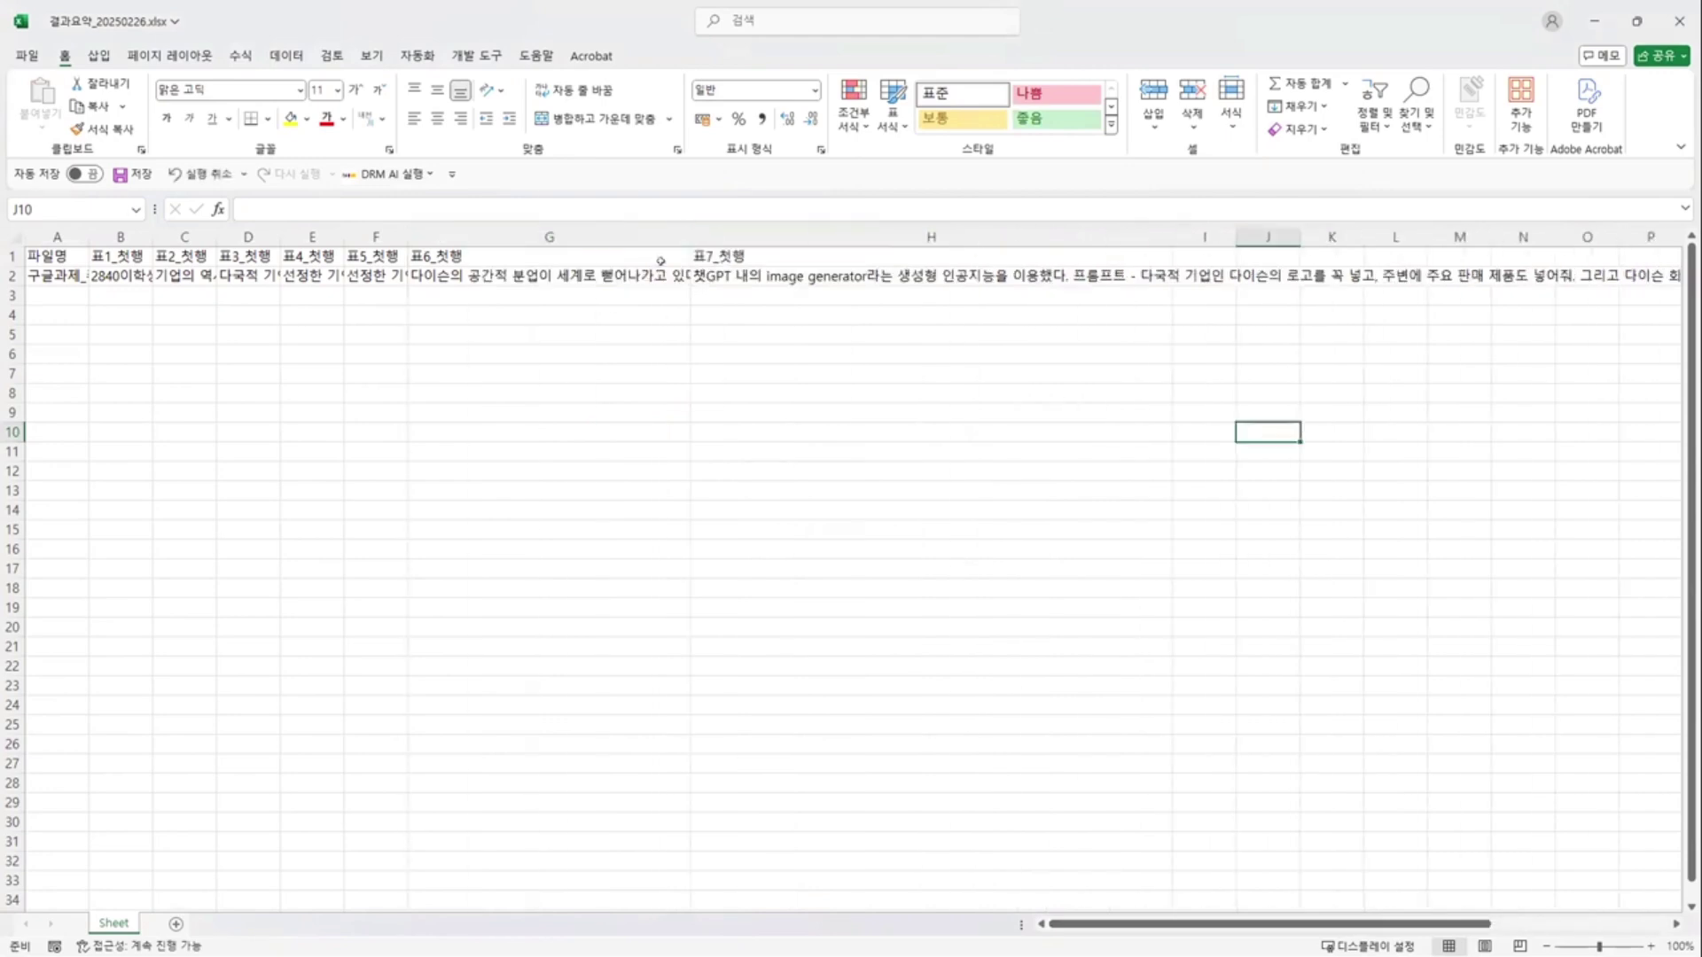
pyautogui.moveTo(408, 233); pyautogui.dragTo(505, 233)
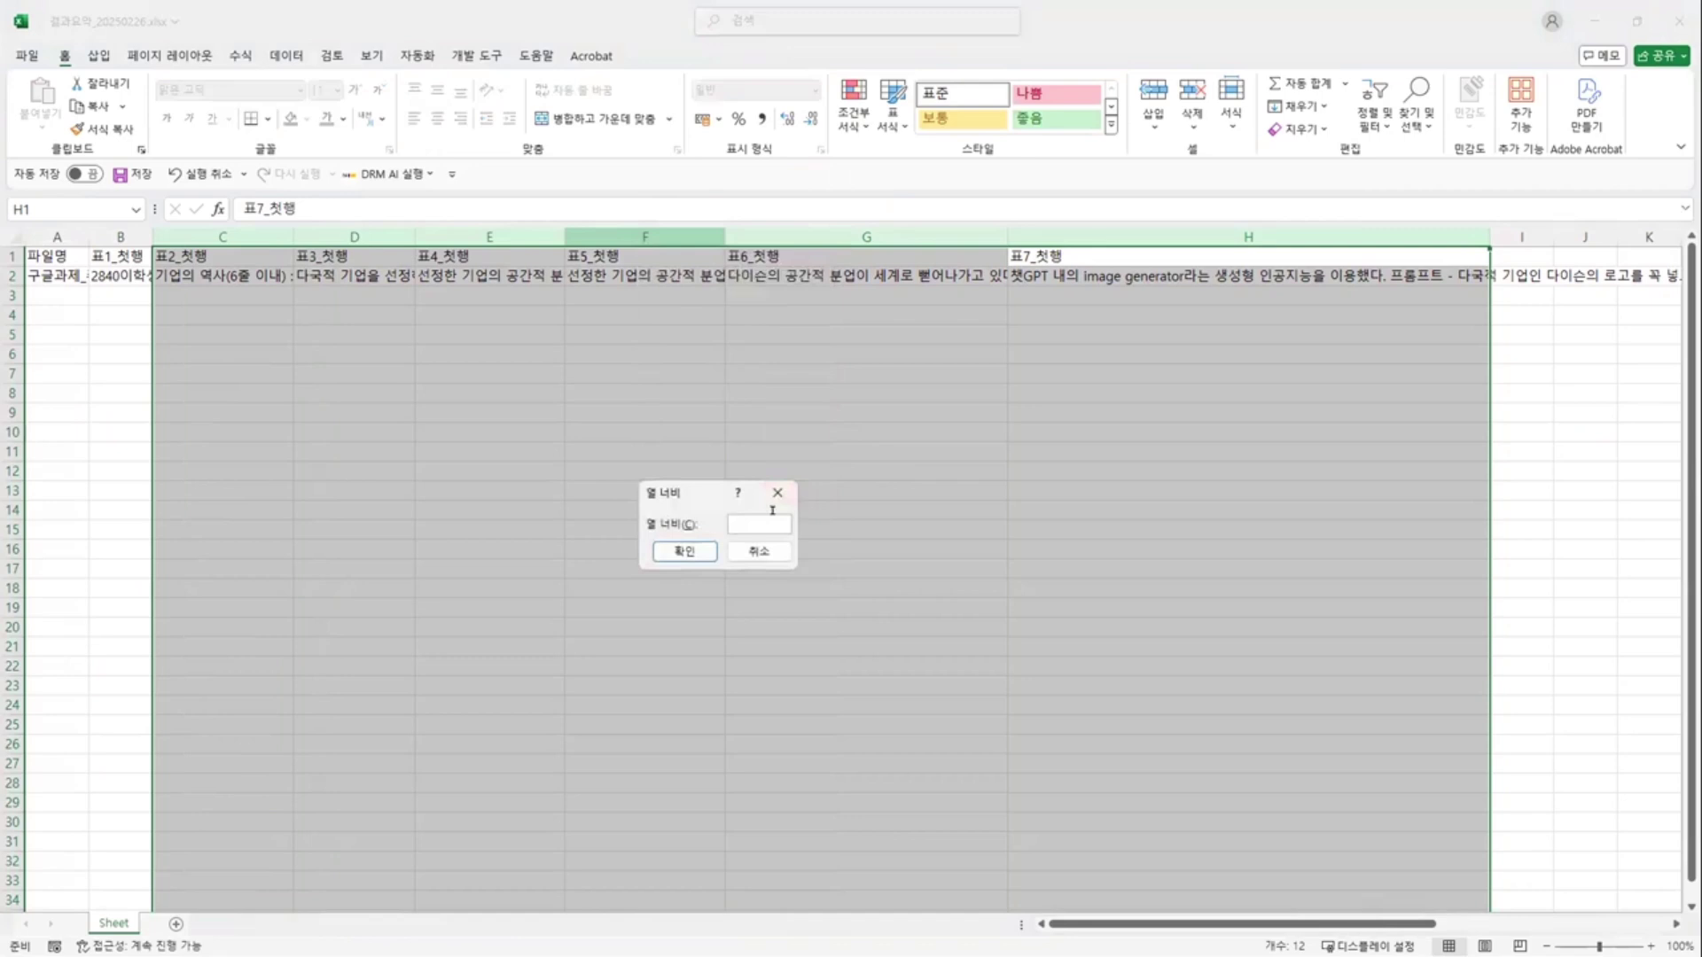
pyautogui.press('Return')
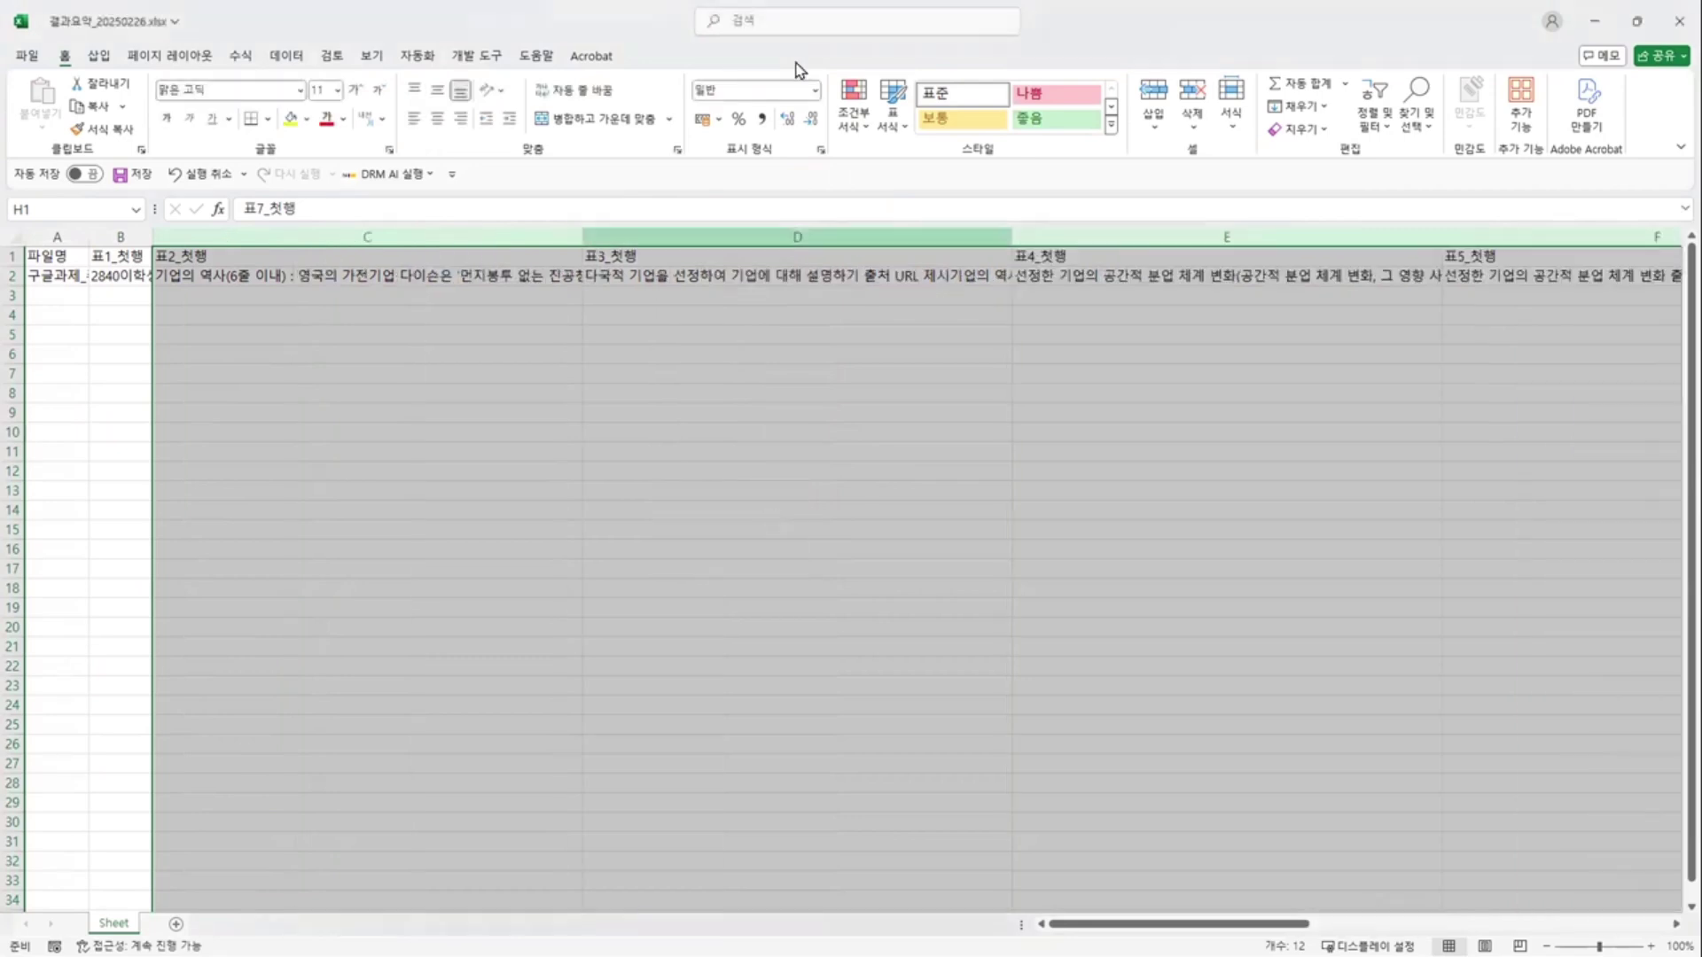
pyautogui.click(574, 85)
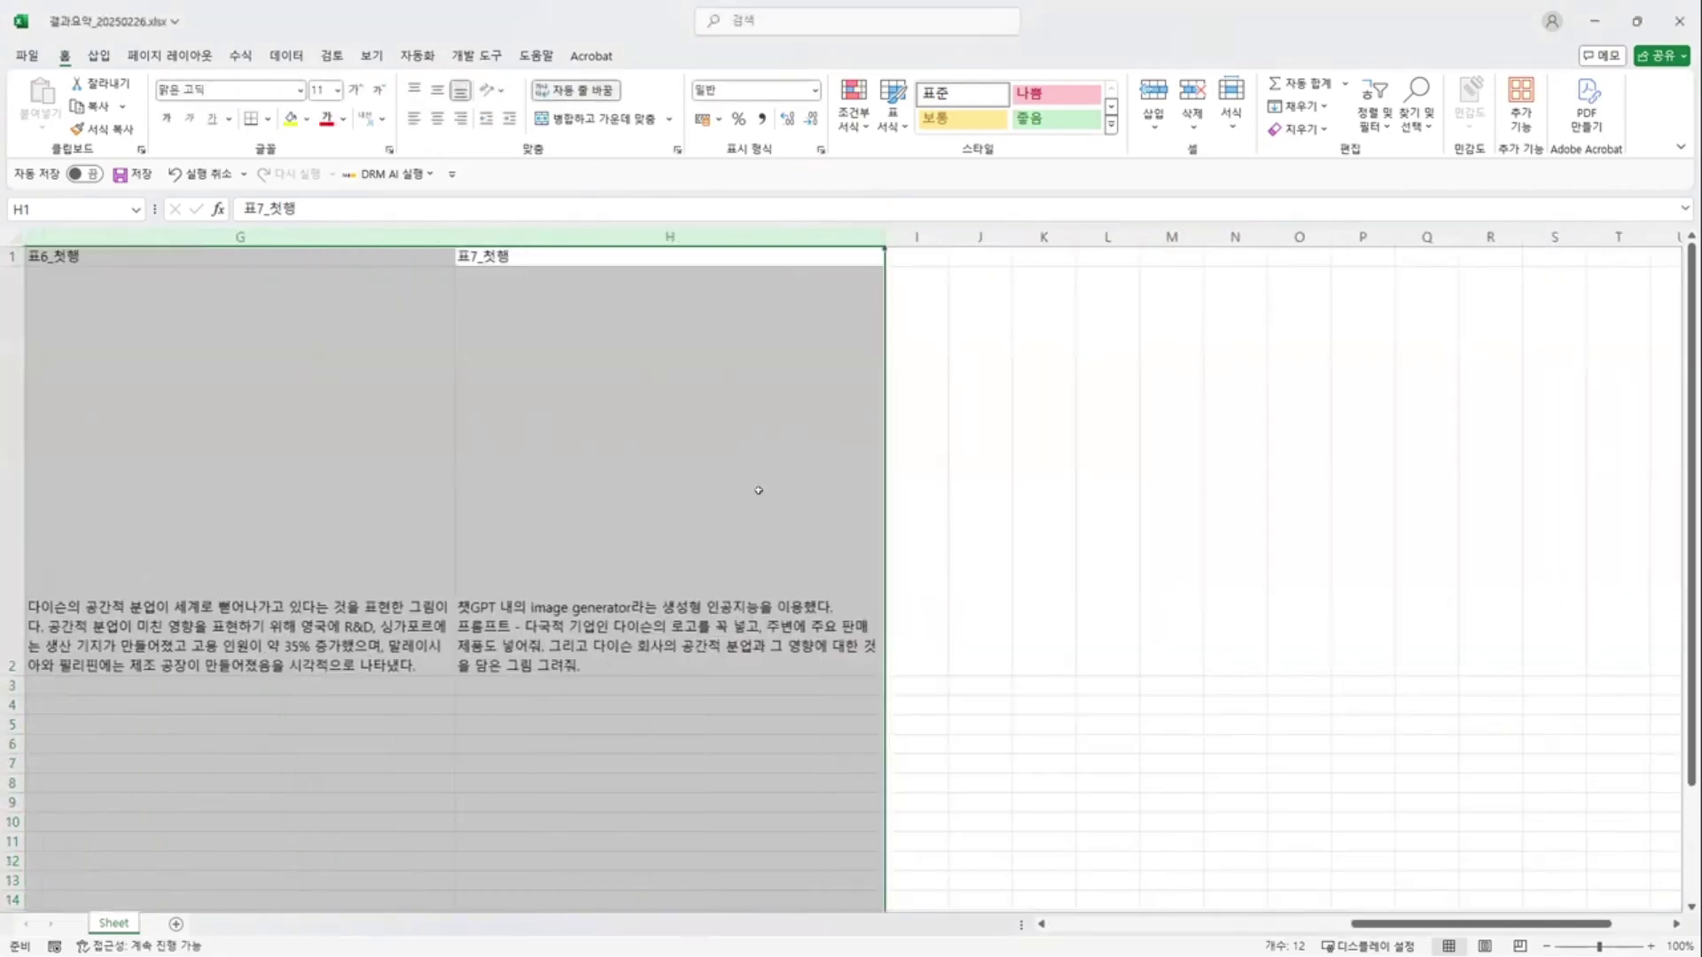
# - Apply middle vertical alignment to the table content cells D2 to H2
pyautogui.click(832, 547)
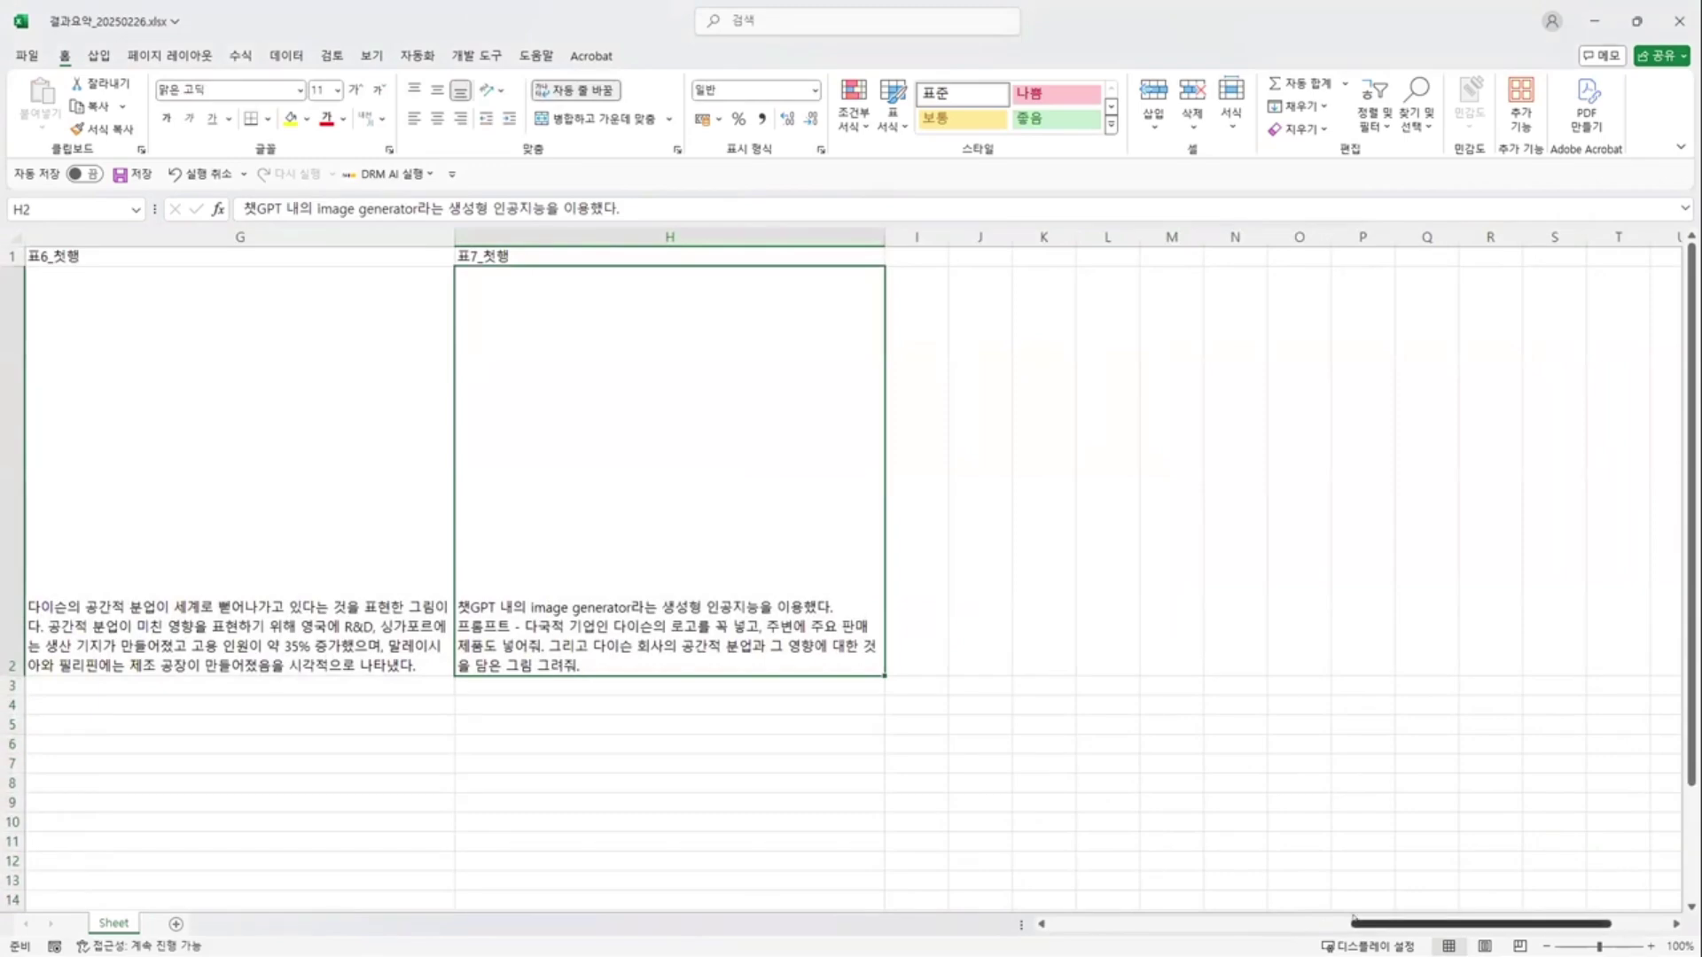
pyautogui.click(1320, 926)
pyautogui.hscroll(2, 1251, 784)
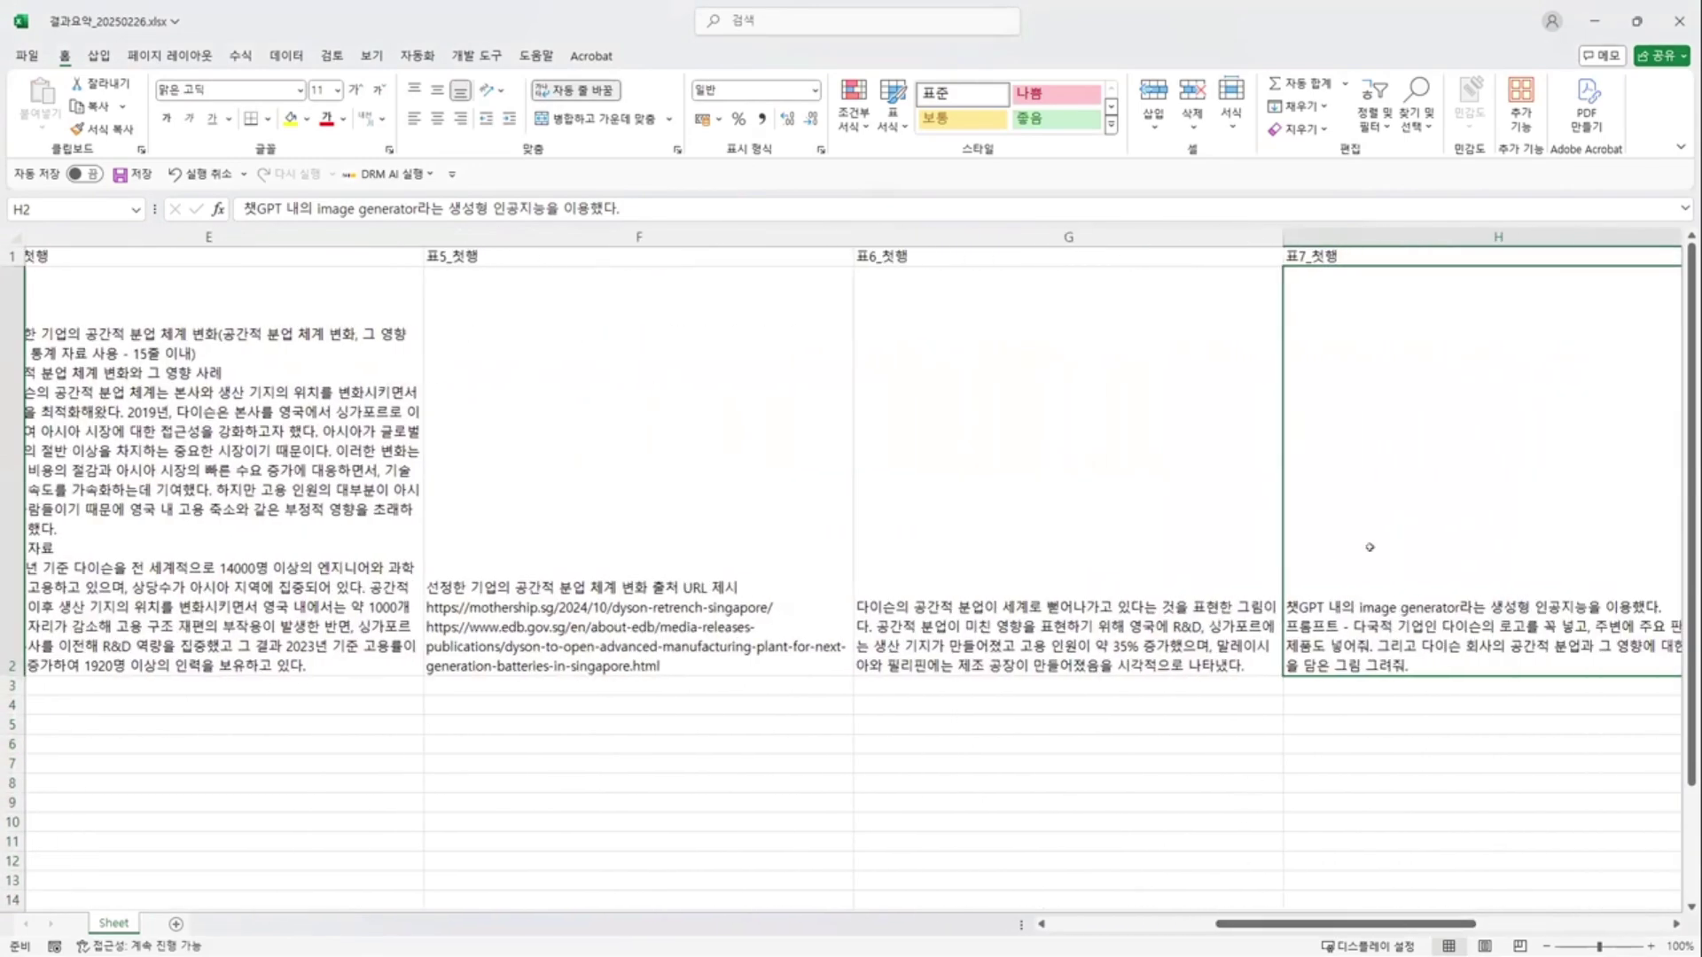
pyautogui.moveTo(1370, 547); pyautogui.dragTo(531, 531)
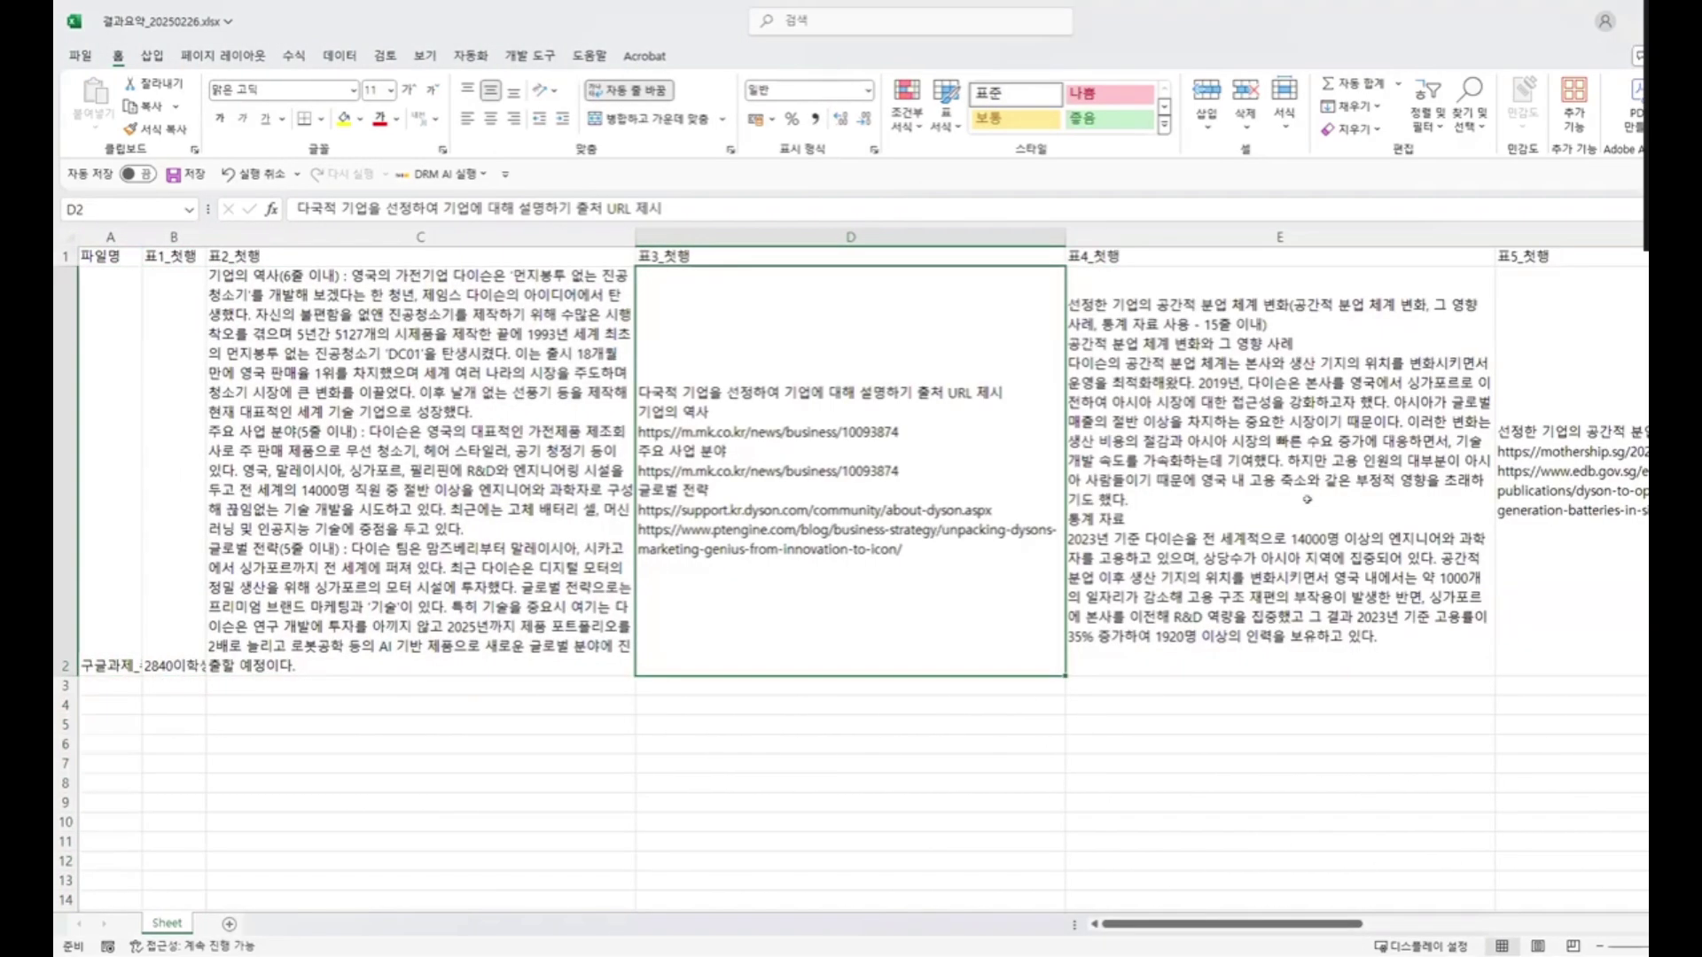
# - Turn text wrapping off and on again for cell D2
pyautogui.click(1253, 500)
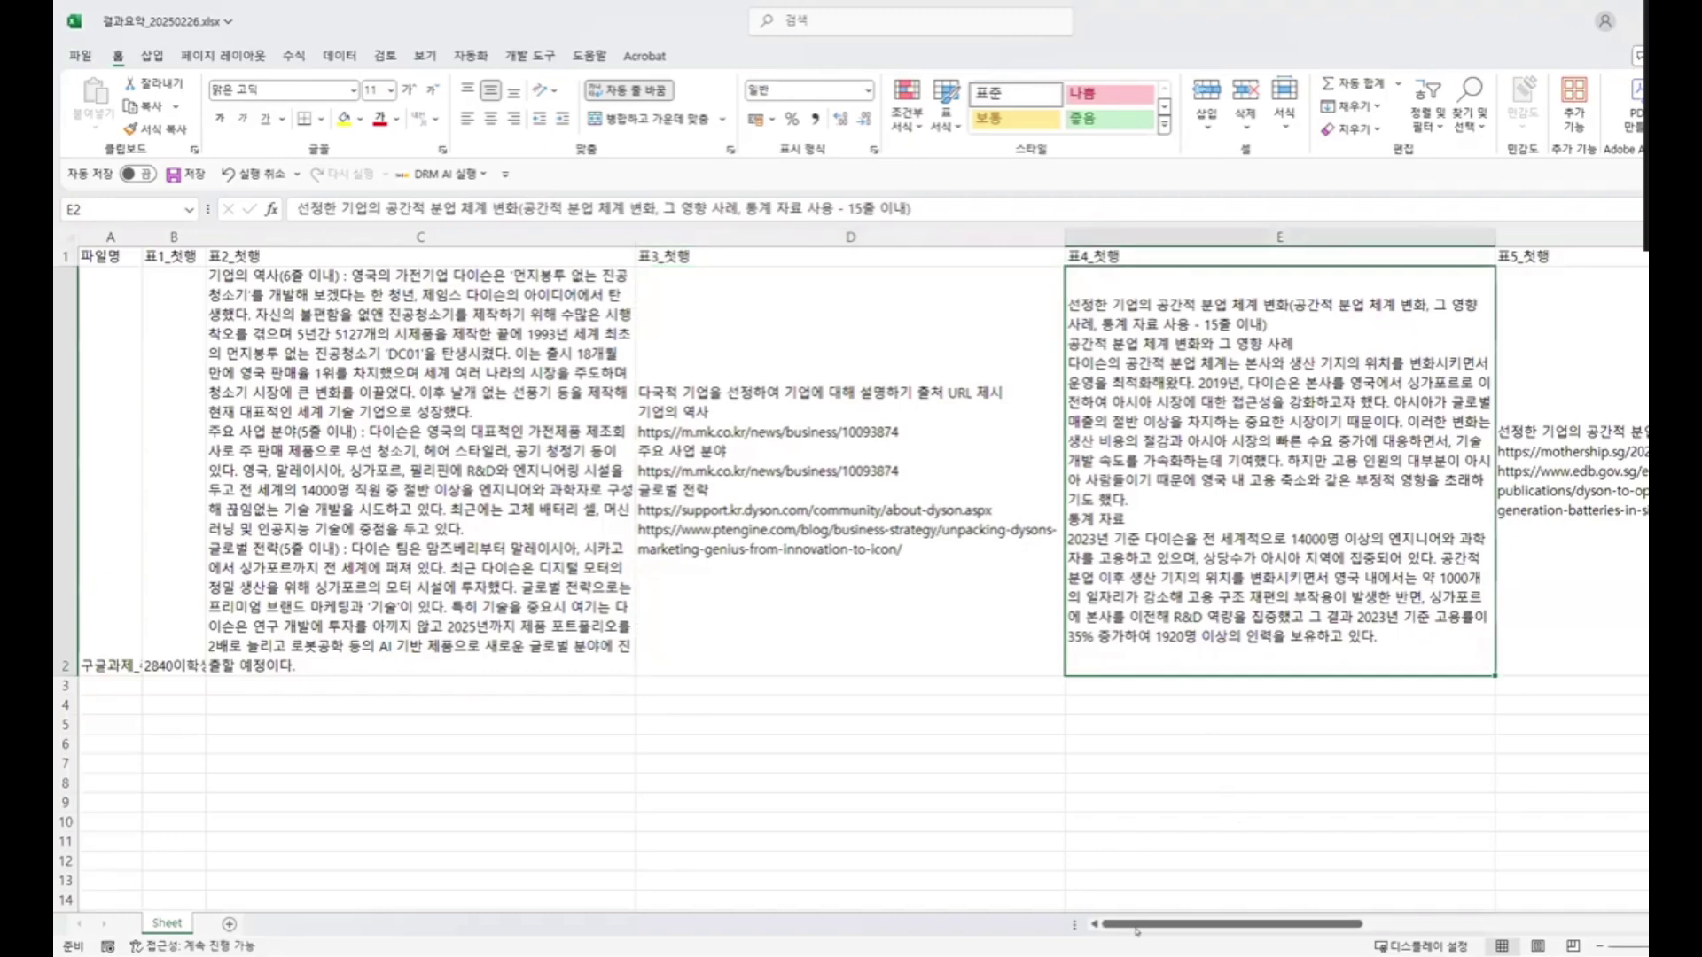
pyautogui.click(904, 638)
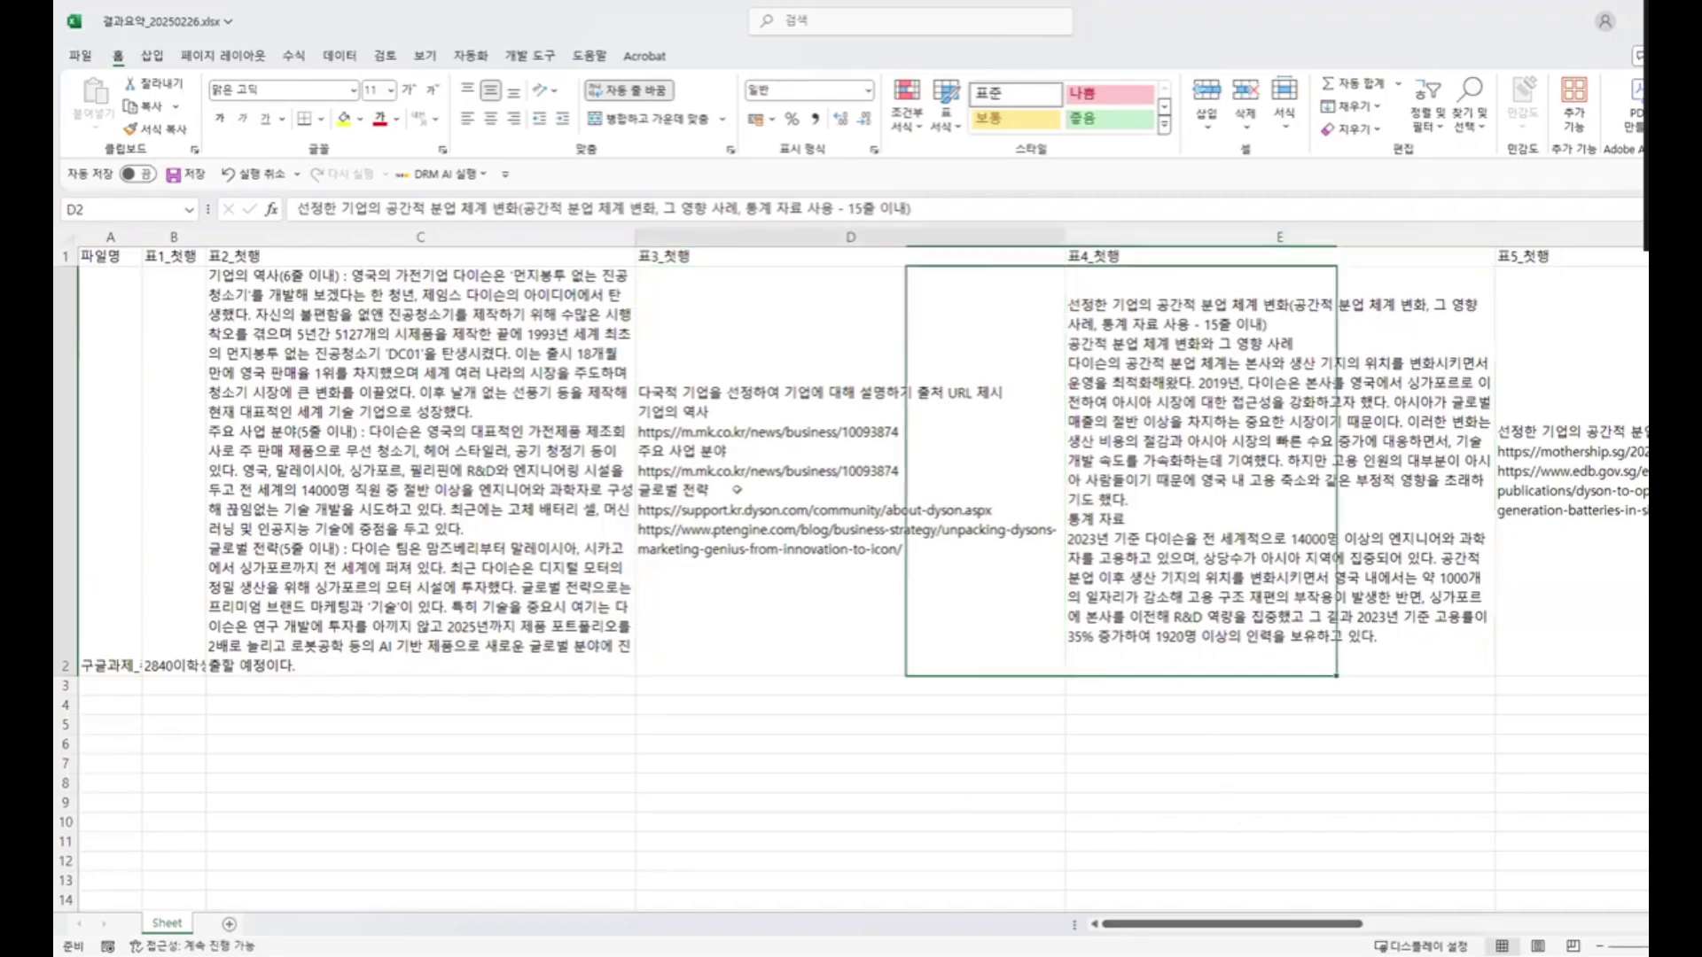
pyautogui.click(625, 91)
pyautogui.click(626, 93)
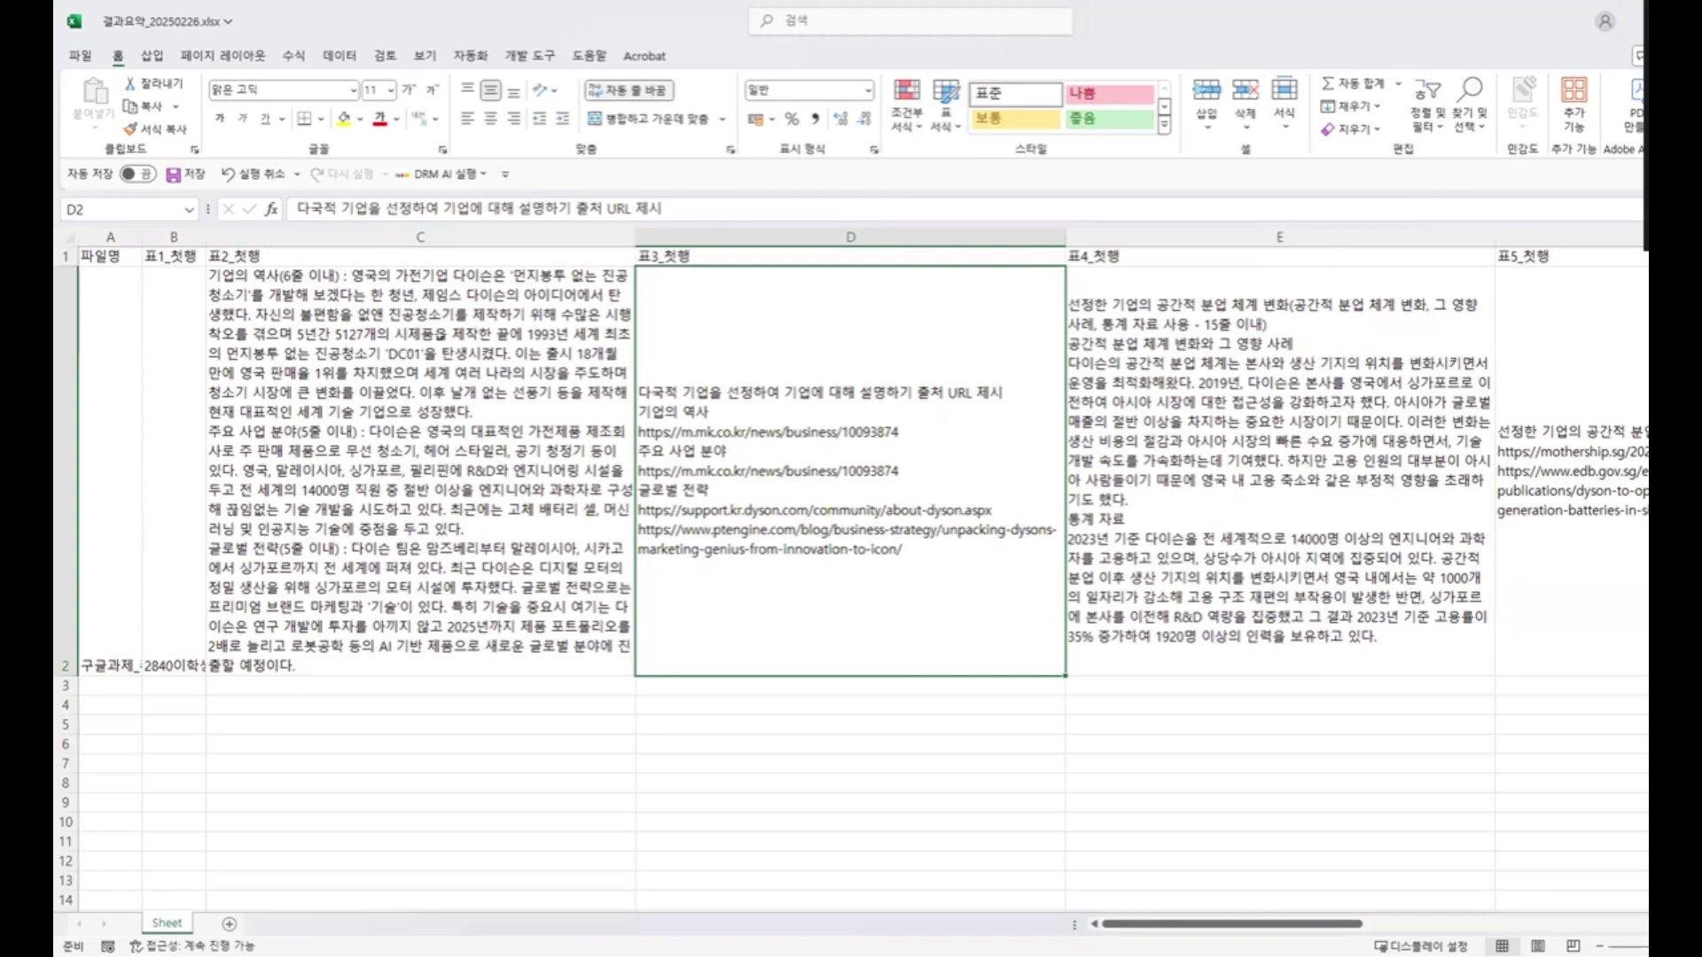
pyautogui.click(431, 267)
pyautogui.click(397, 236)
pyautogui.rightClick(400, 235)
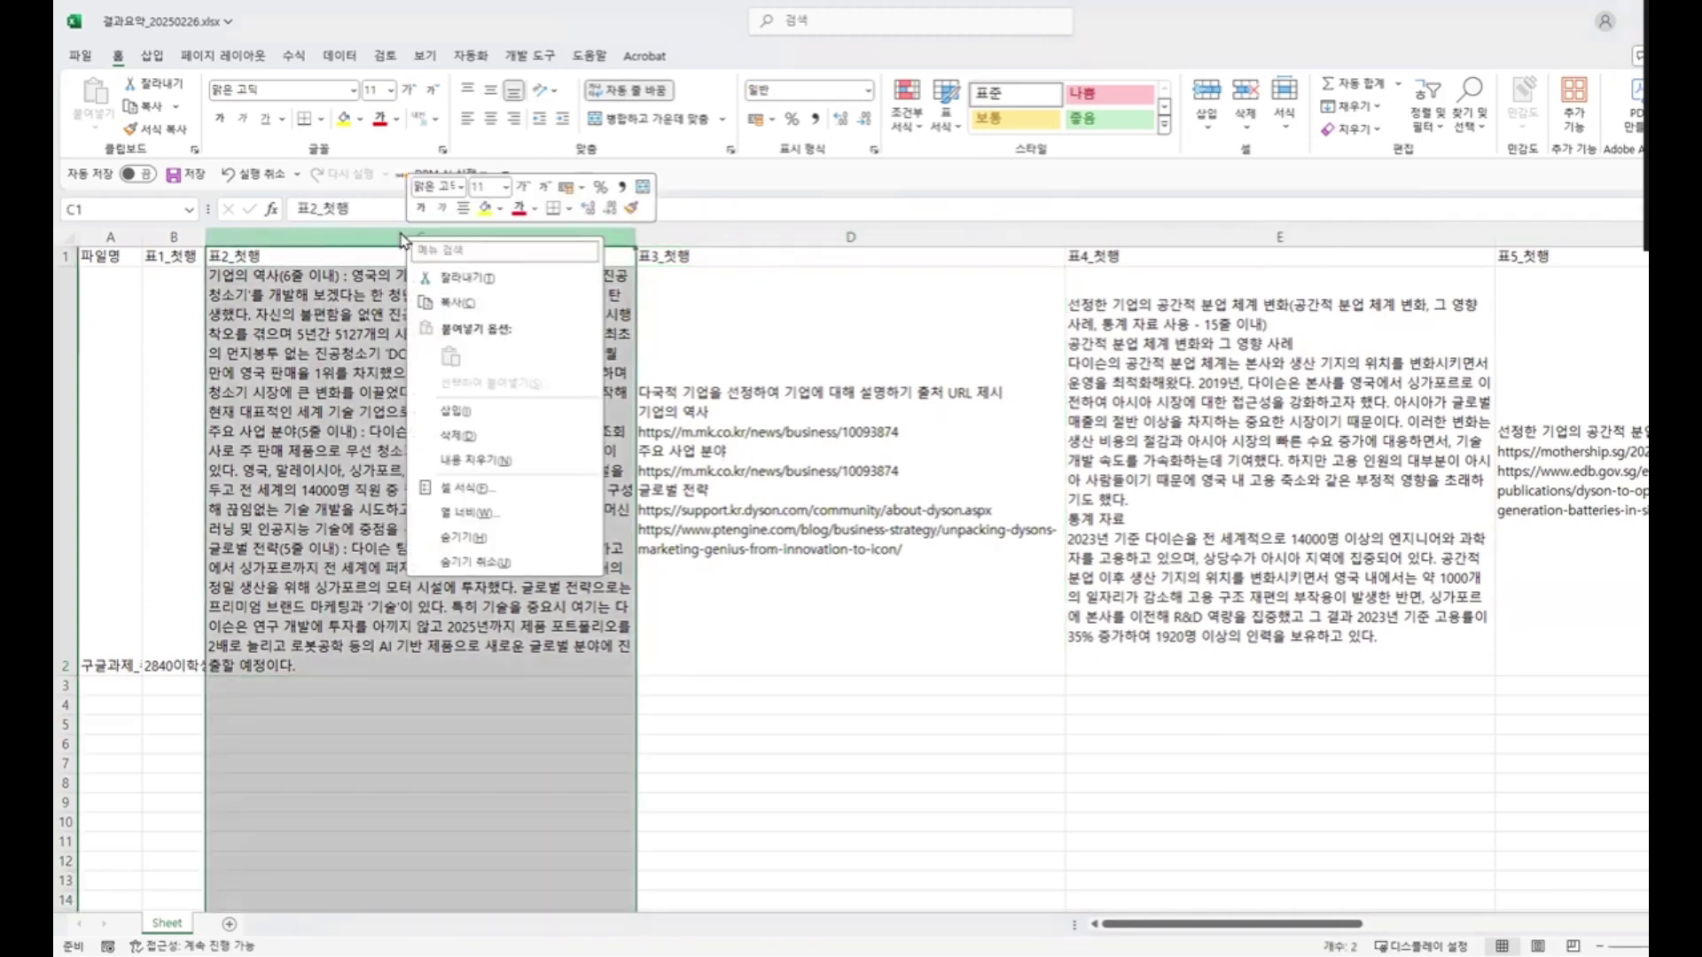
pyautogui.click(445, 510)
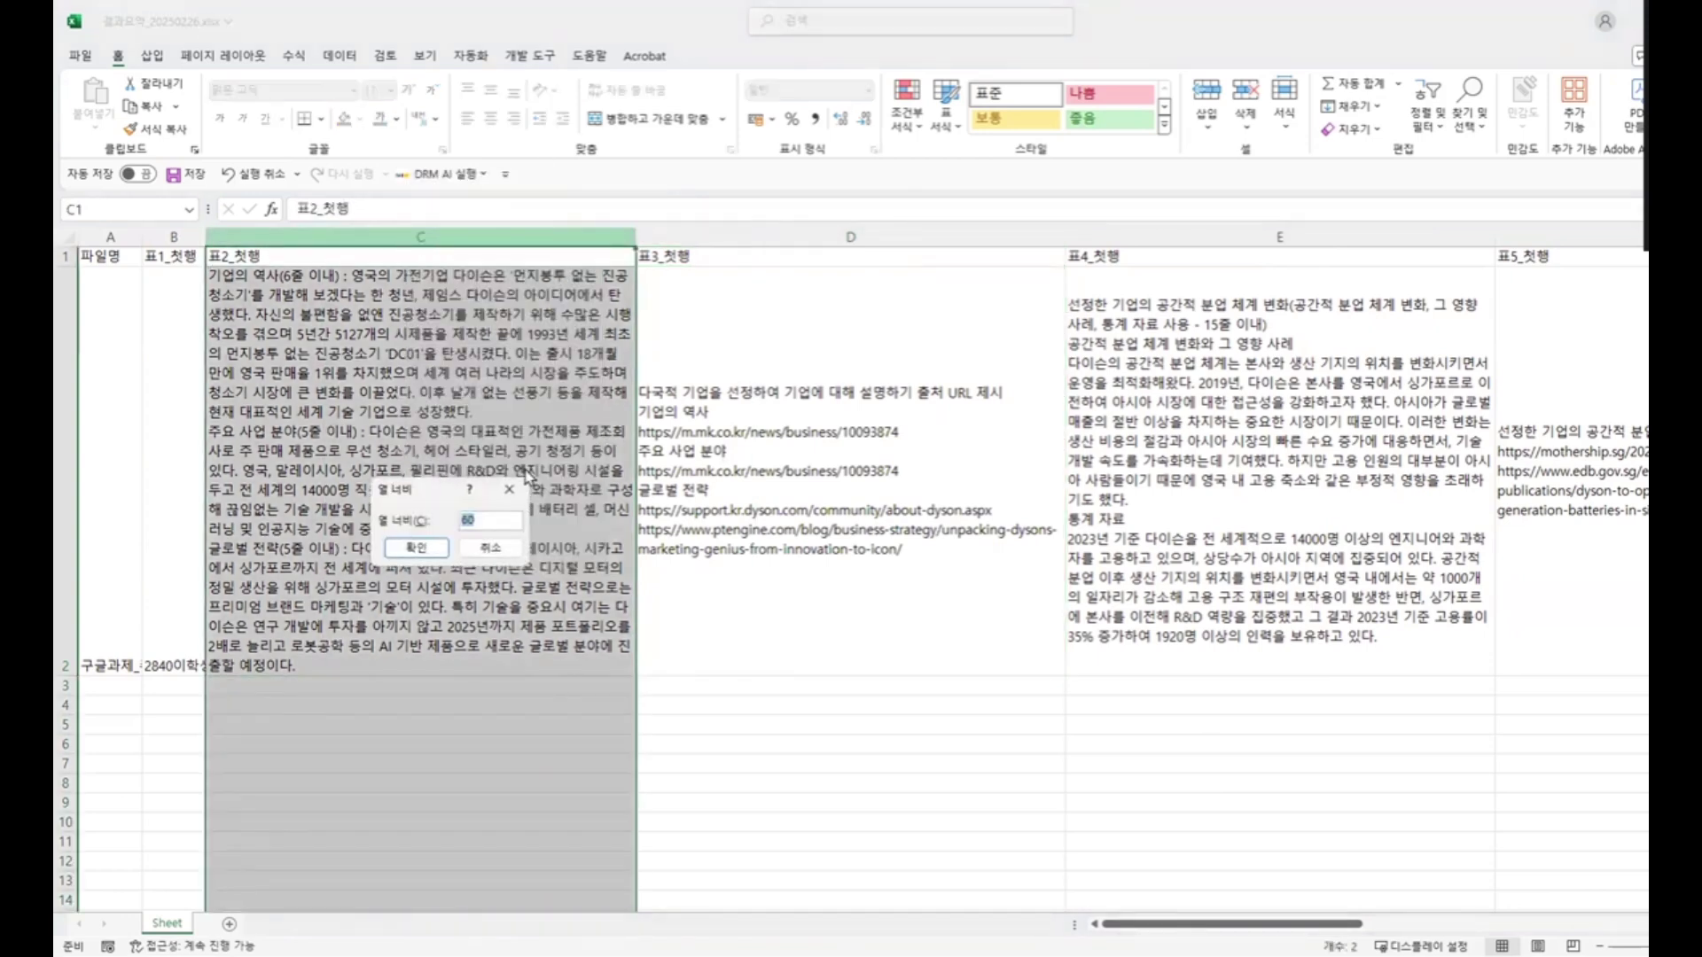
pyautogui.click(469, 552)
# - Set the width of columns C to E to 60
pyautogui.moveTo(545, 236); pyautogui.dragTo(1525, 263)
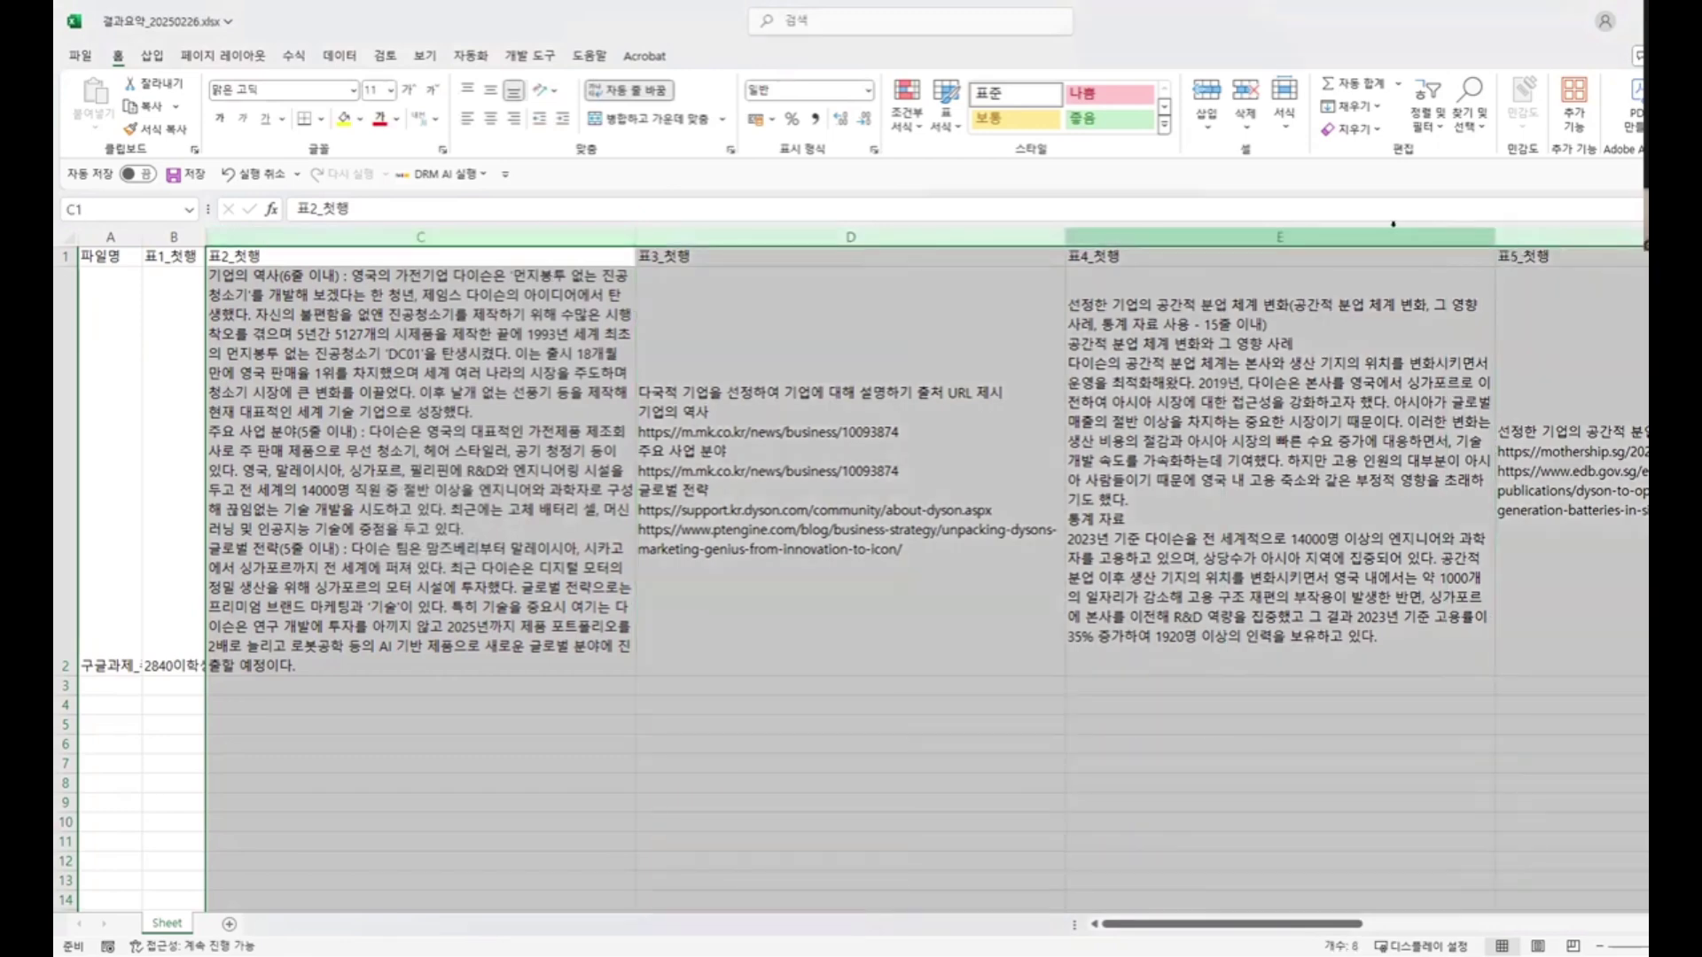
pyautogui.rightClick(1397, 235)
pyautogui.click(1476, 517)
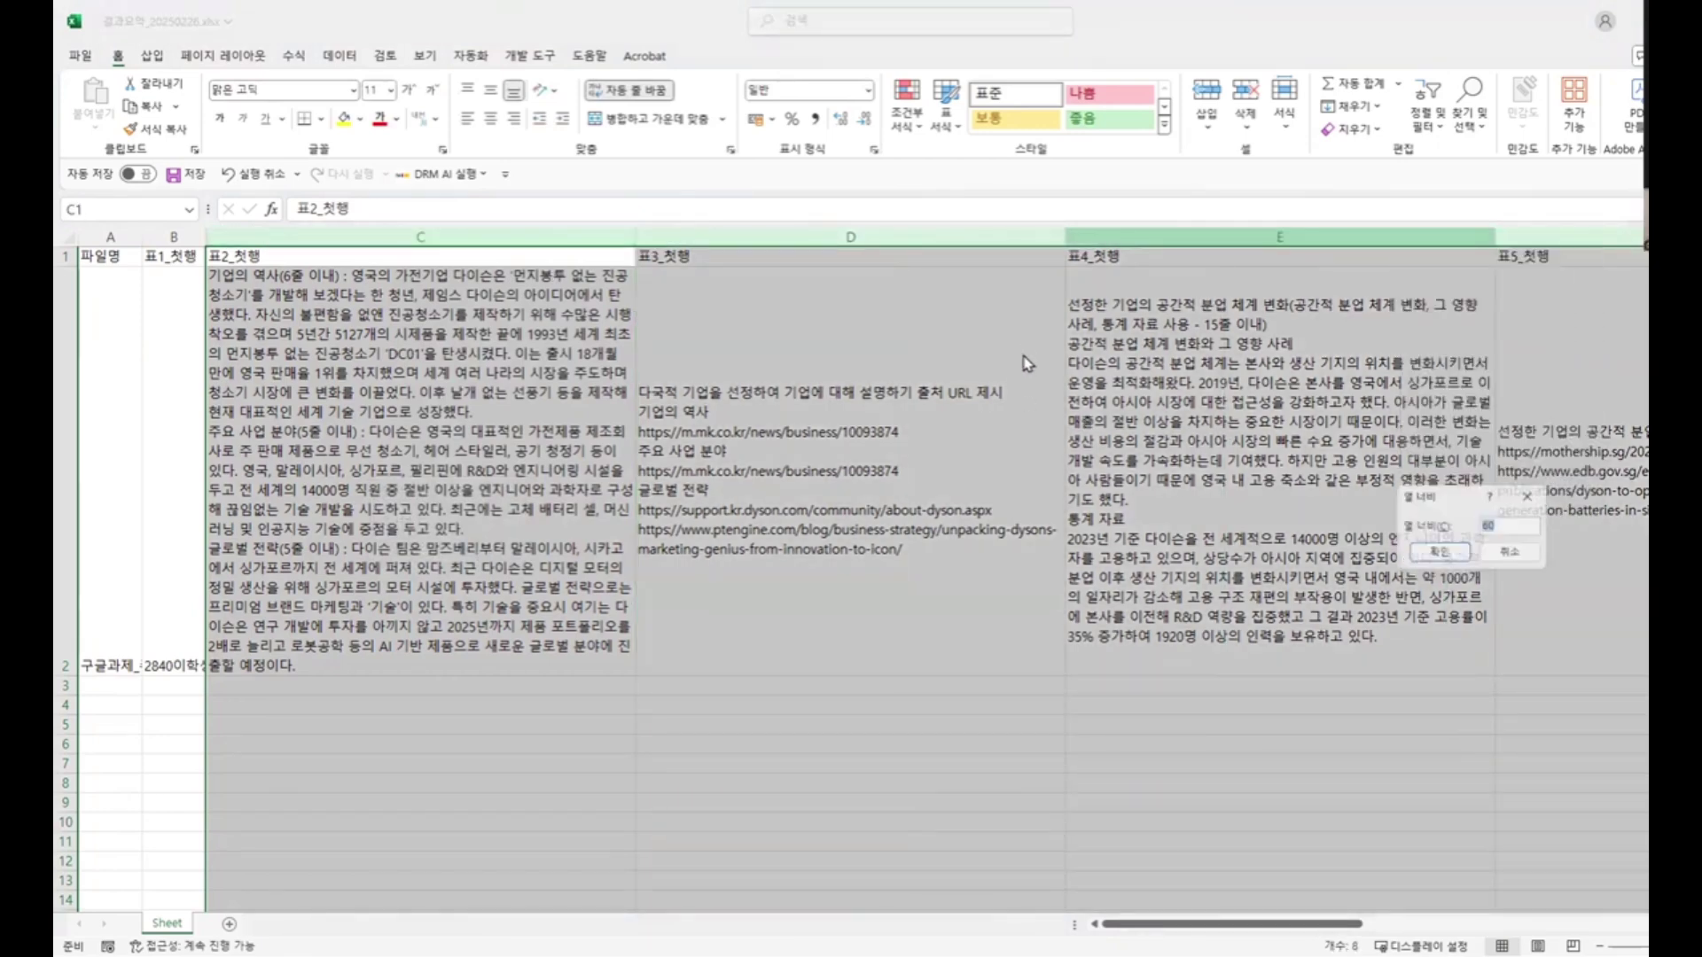
pyautogui.click(1461, 555)
pyautogui.click(368, 404)
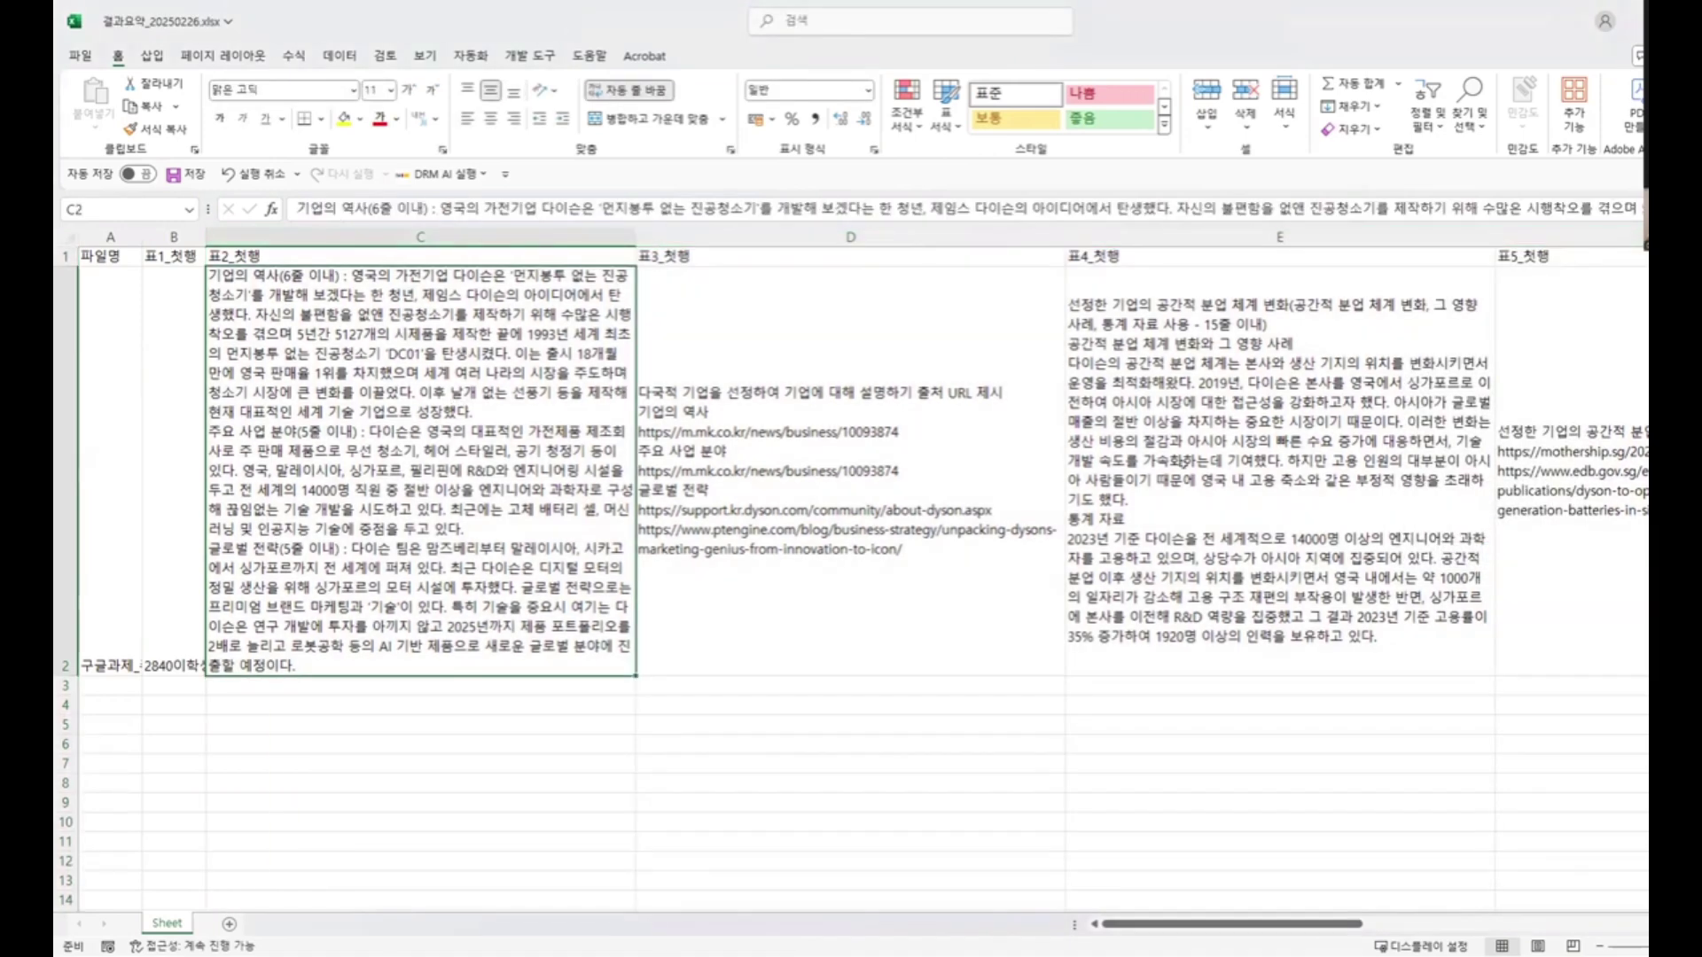
# - Apply middle vertical alignment to cells A1 to F2 and select cell F2
pyautogui.moveTo(1534, 442); pyautogui.dragTo(86, 259)
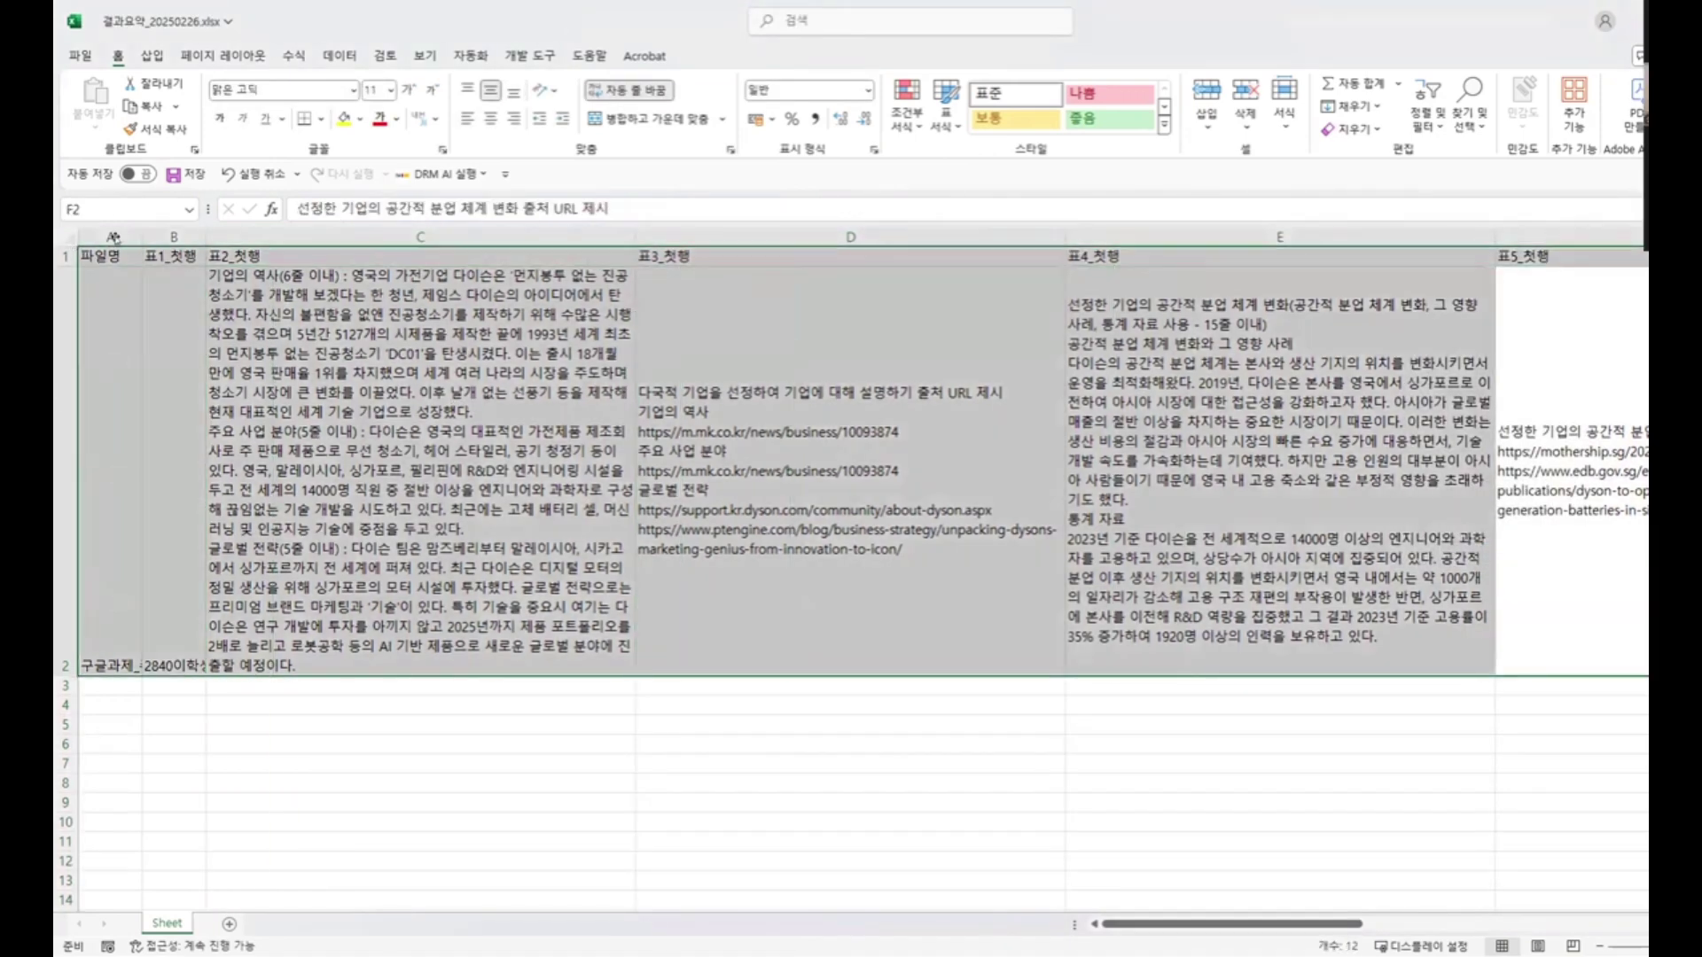
pyautogui.click(487, 92)
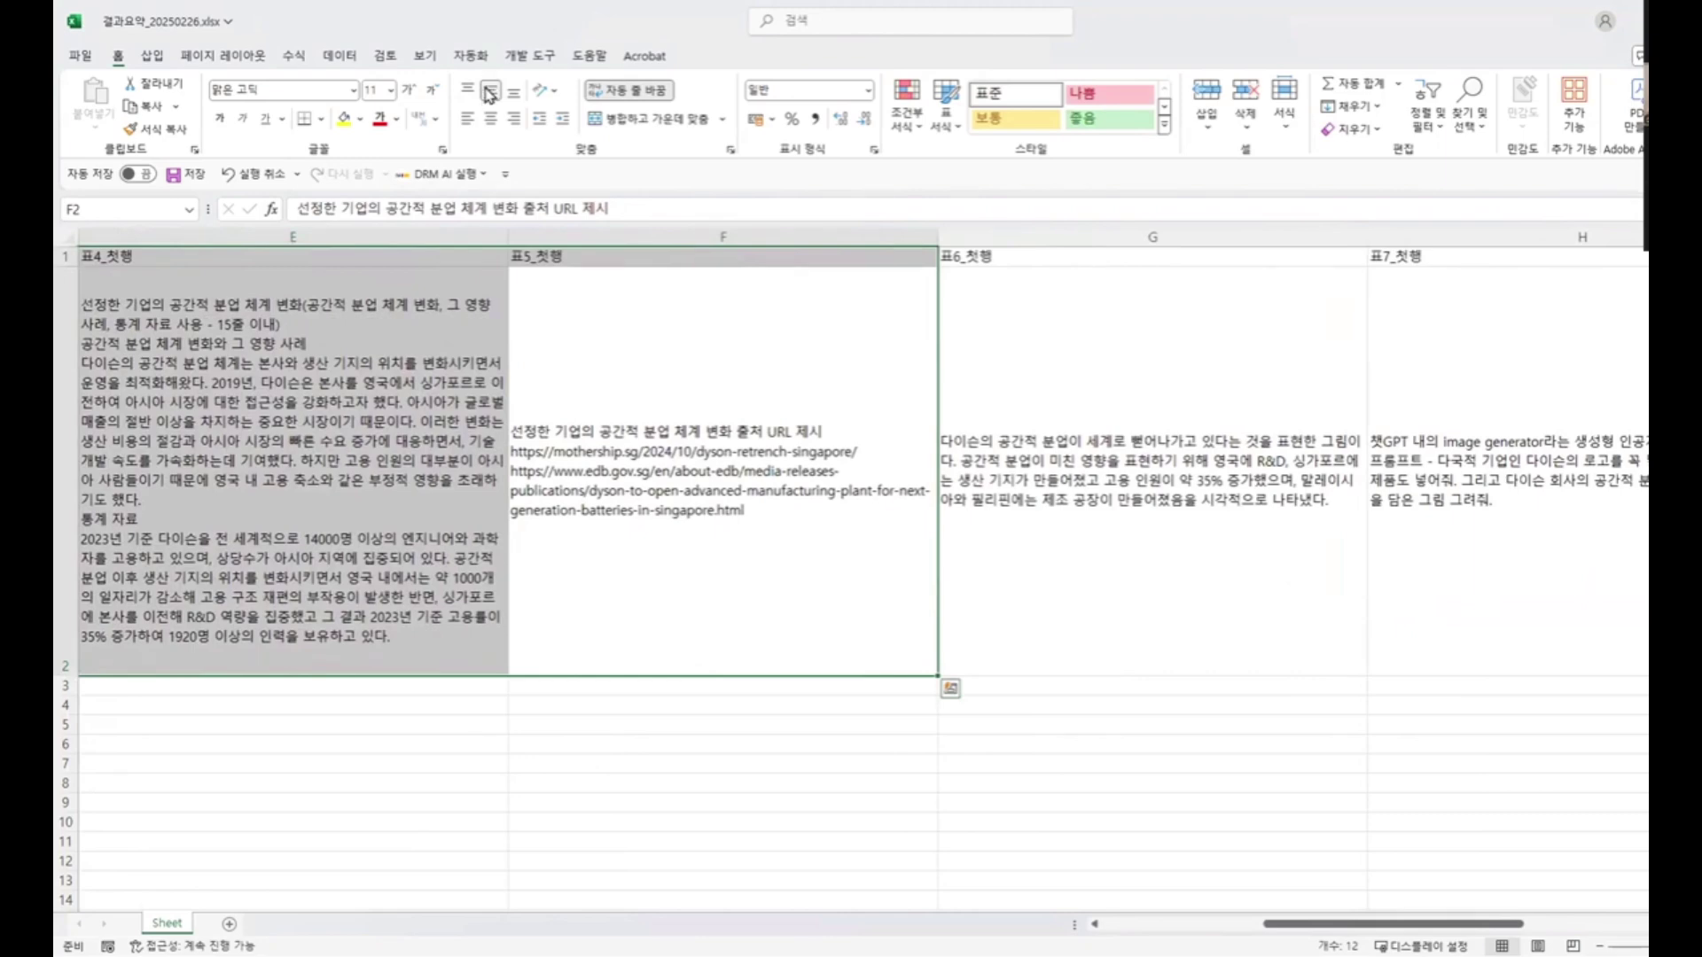
pyautogui.click(851, 335)
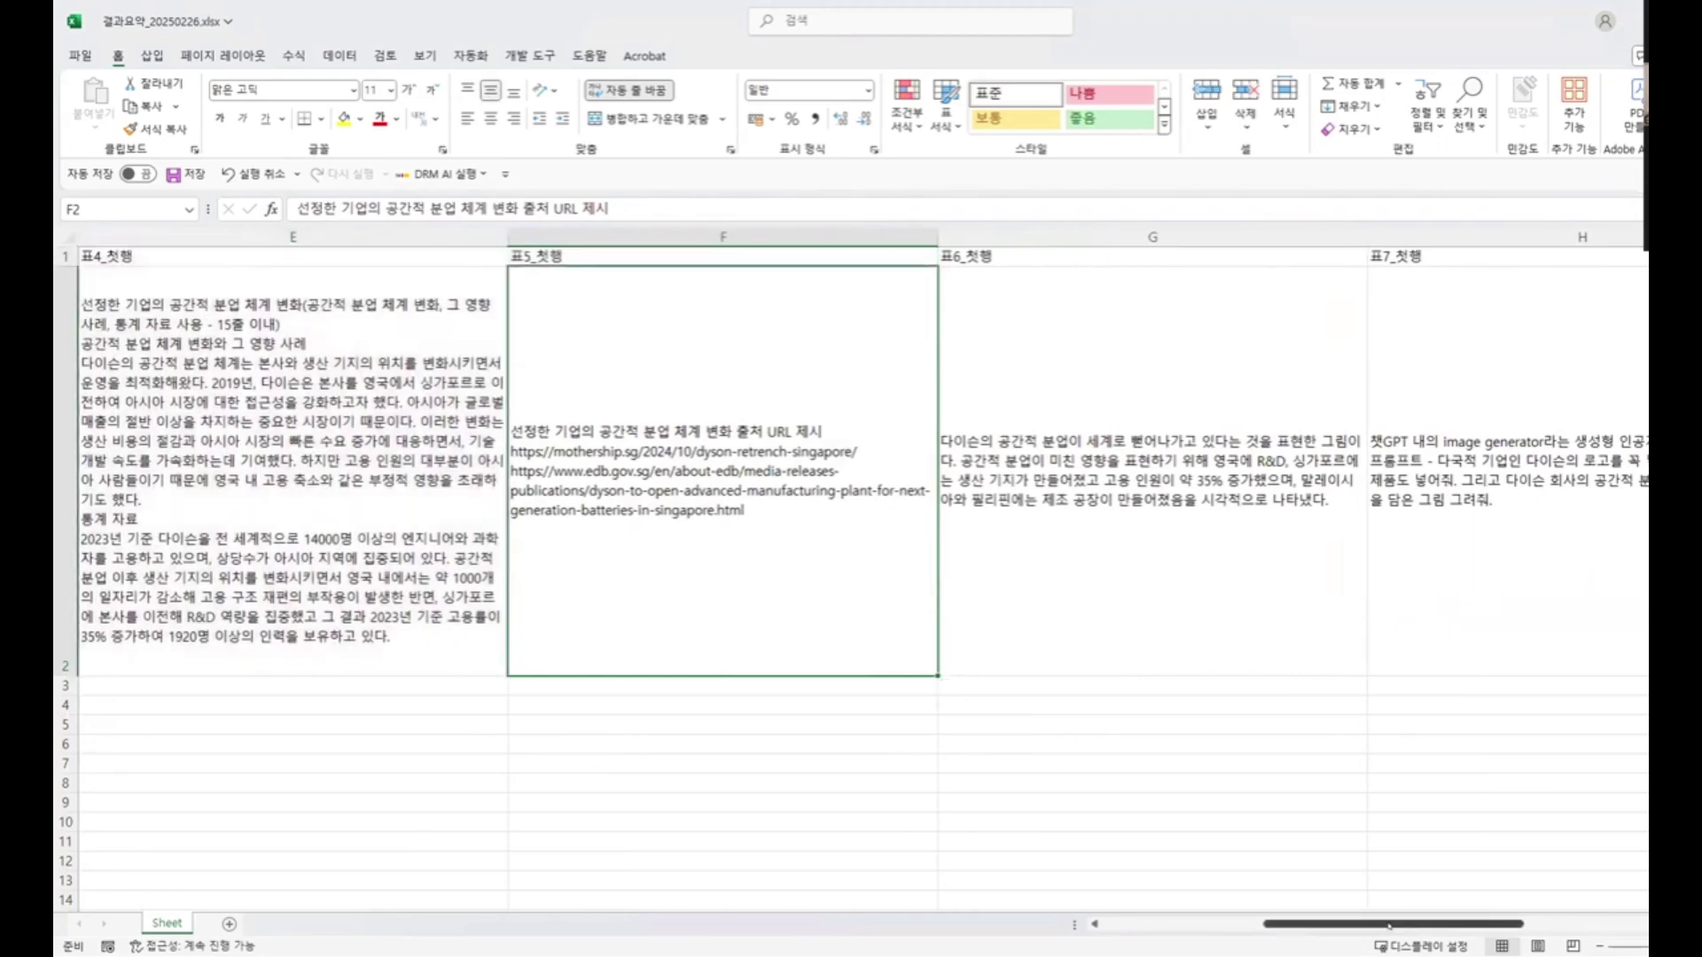
# - Examine the file name in A2, the student identifier in B2 and the extracted table text in C2 and D2
pyautogui.moveTo(1389, 925); pyautogui.dragTo(1227, 924)
pyautogui.click(359, 467)
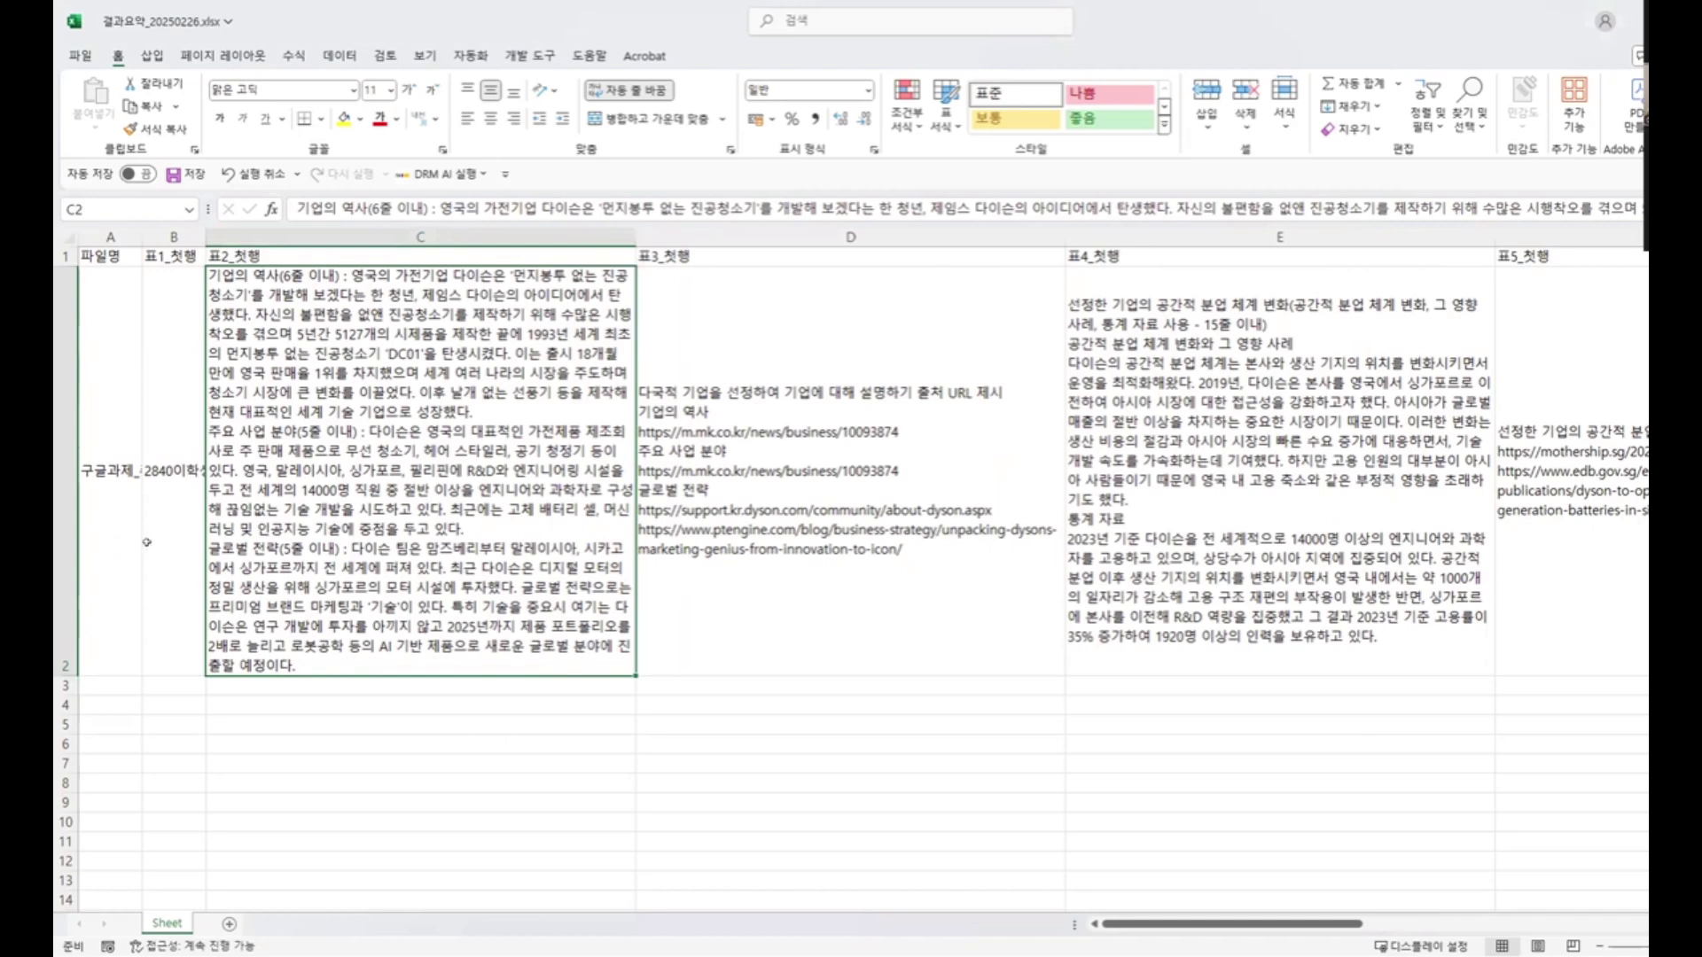
pyautogui.click(77, 686)
pyautogui.moveTo(65, 685); pyautogui.dragTo(59, 880)
pyautogui.click(101, 514)
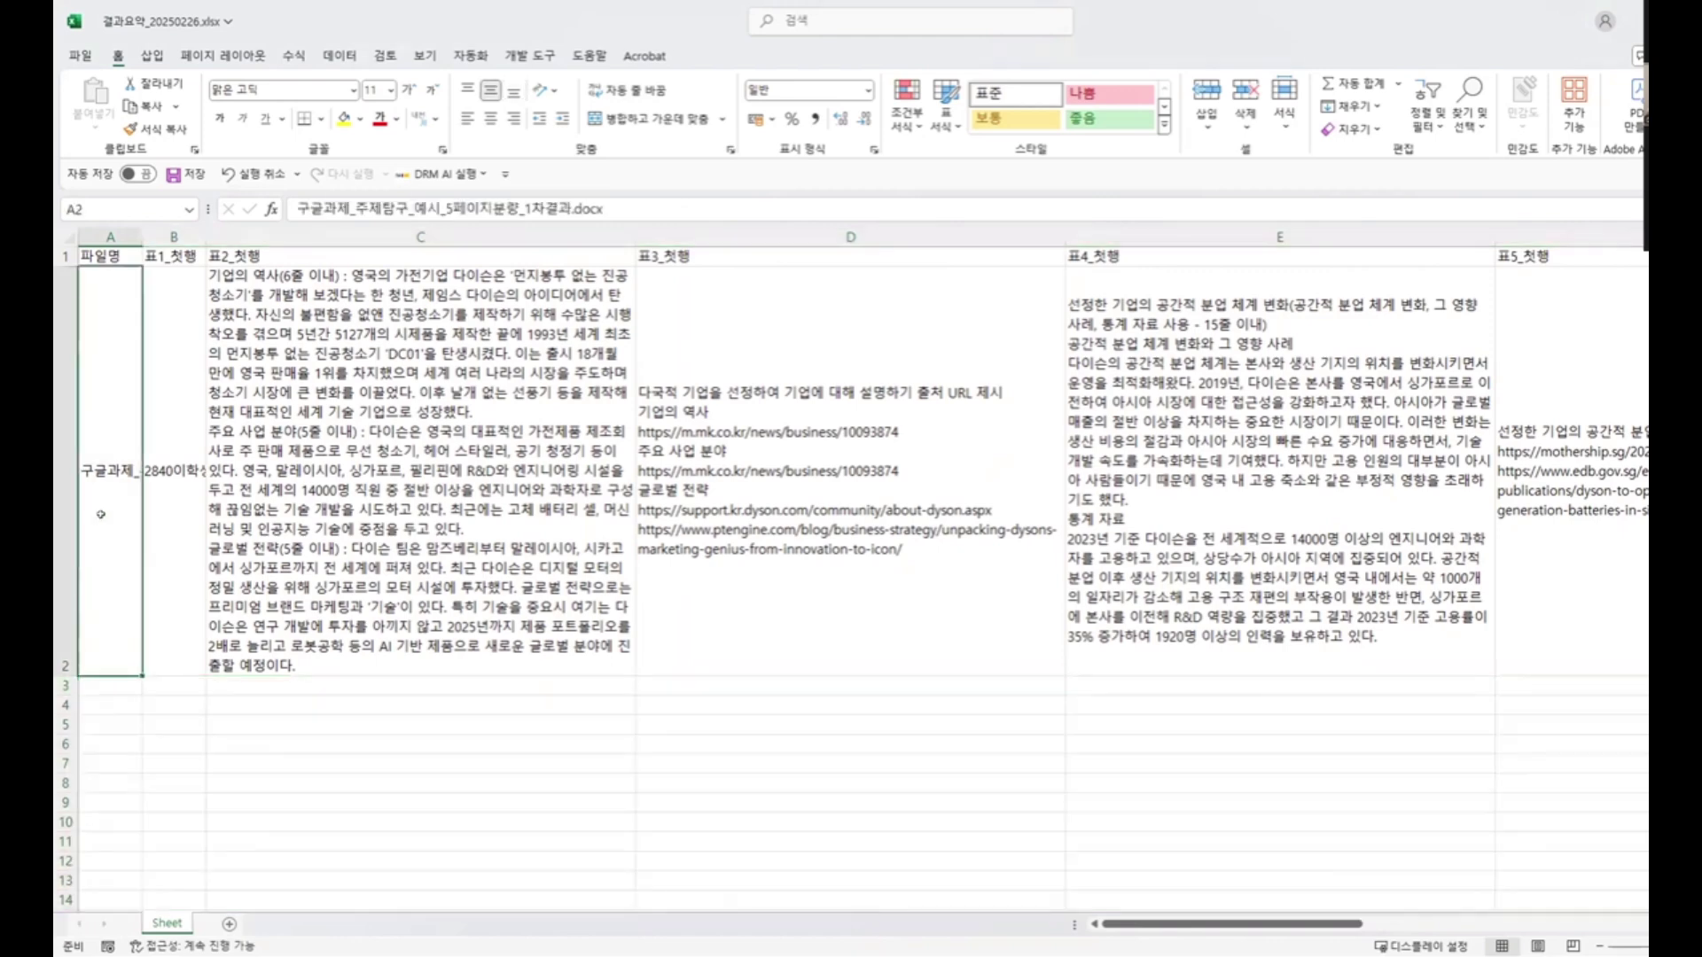
pyautogui.click(659, 198)
pyautogui.hotkey('shift', 'Home')
pyautogui.press('Escape')
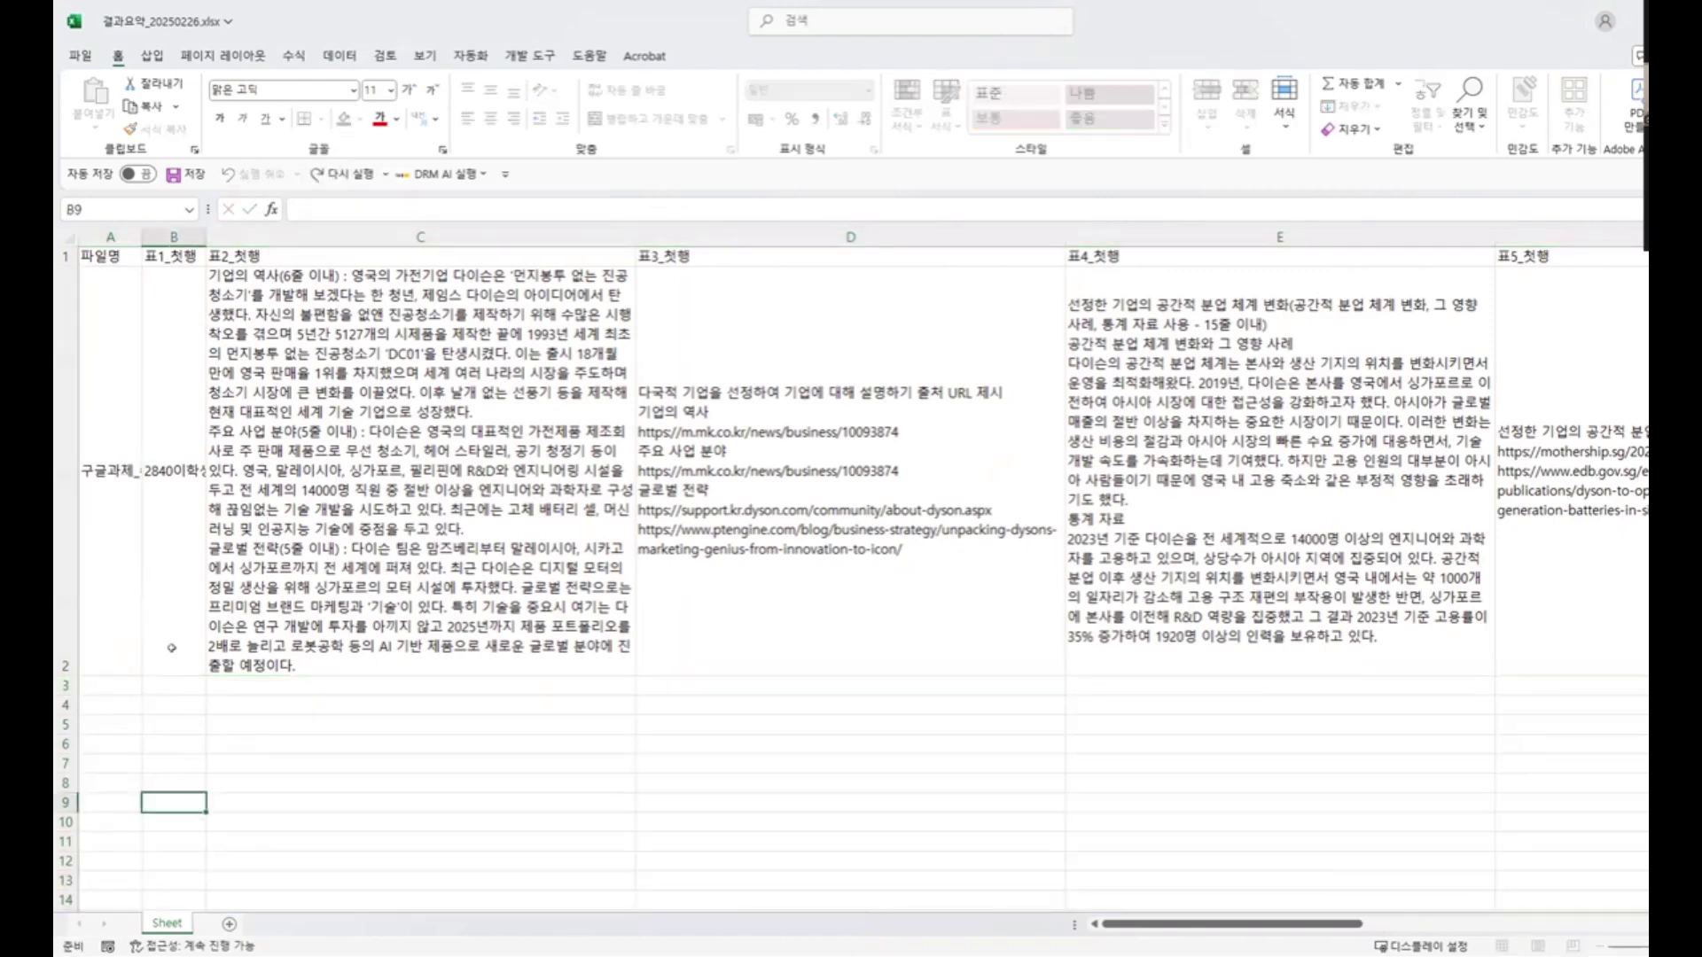
pyautogui.press('Right')
pyautogui.click(391, 209)
pyautogui.press('Escape')
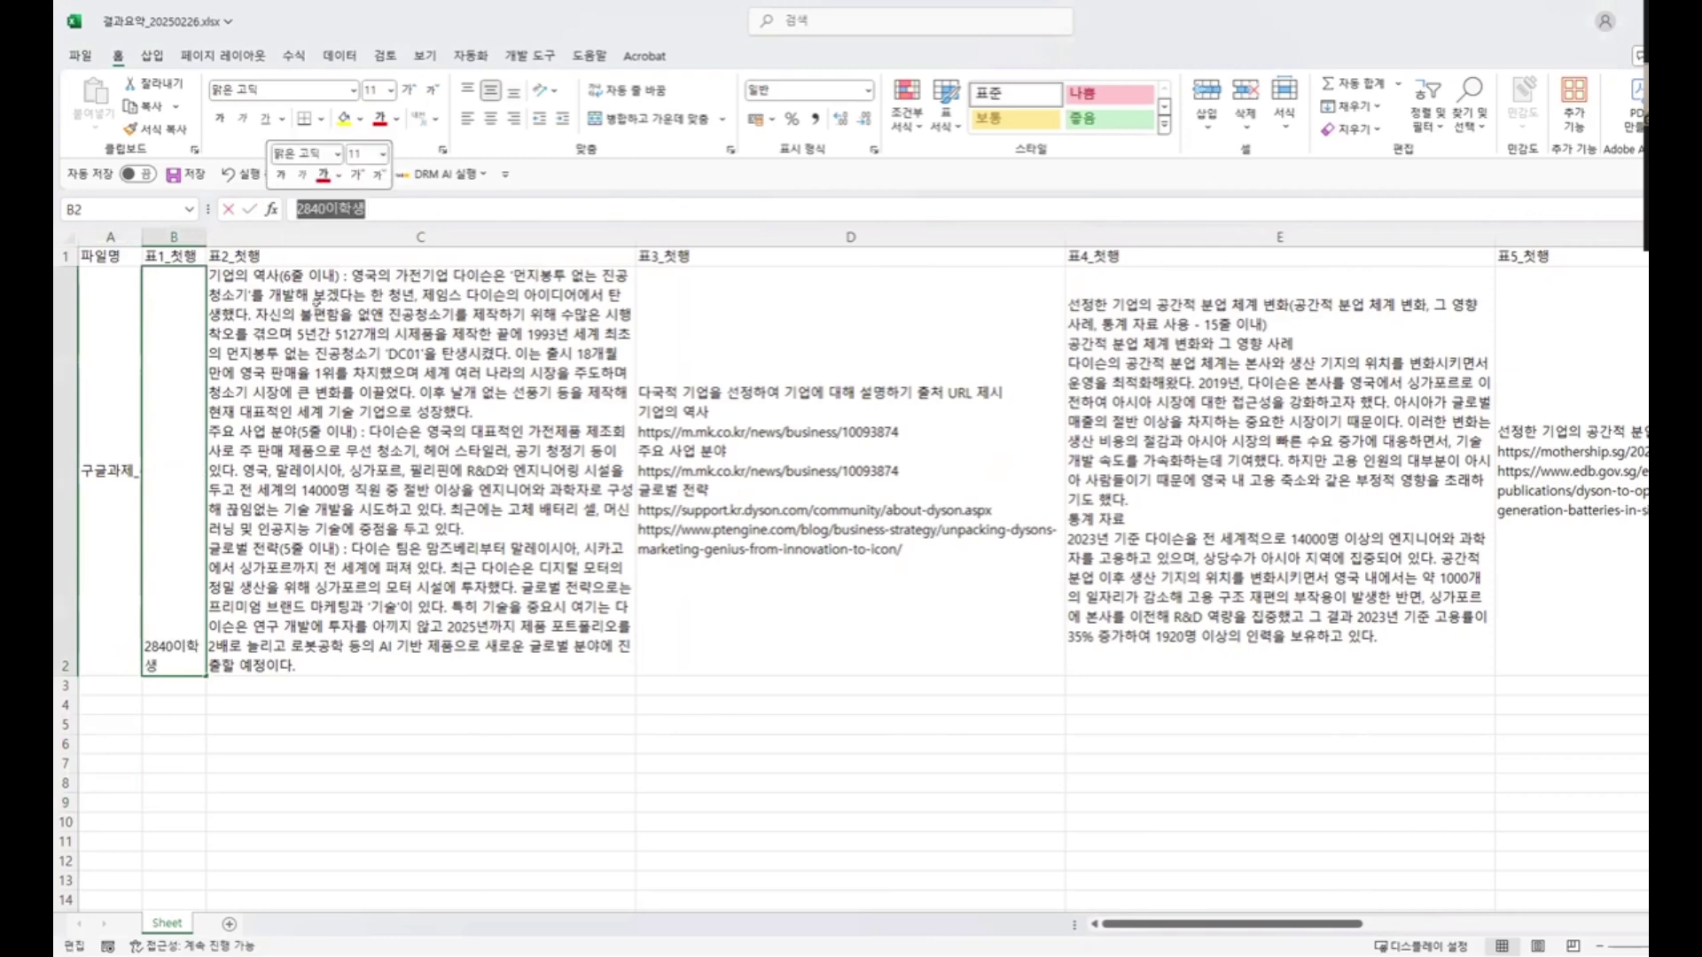
pyautogui.click(354, 377)
pyautogui.click(683, 387)
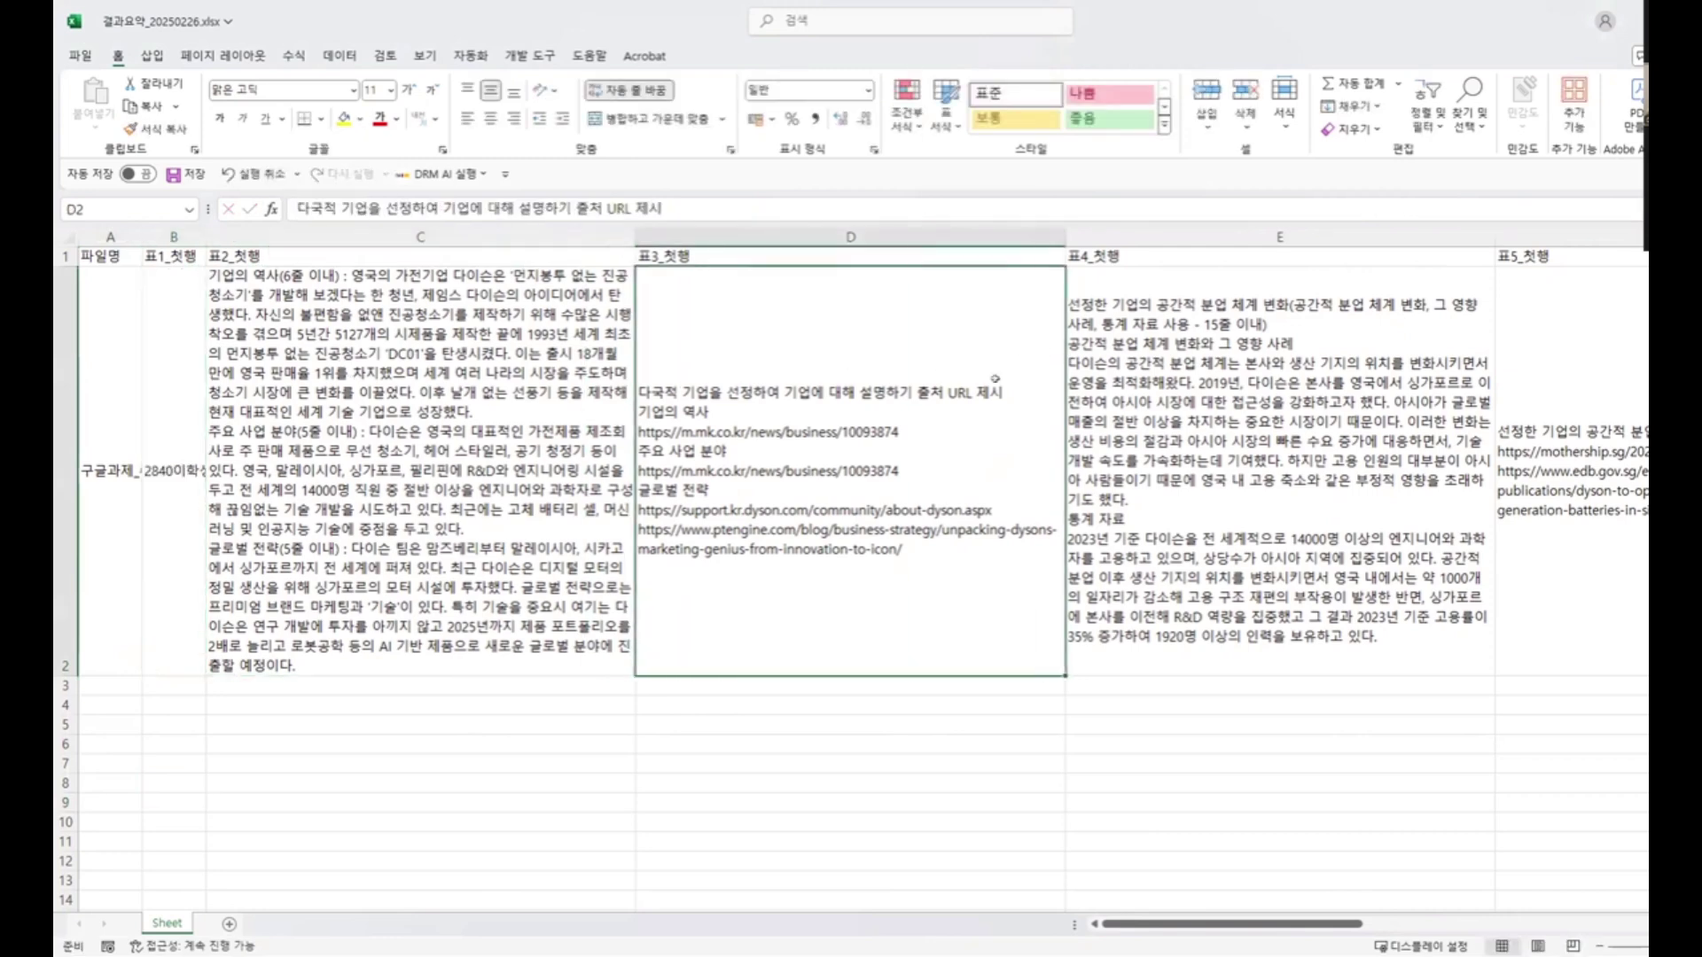
pyautogui.click(405, 462)
pyautogui.click(538, 717)
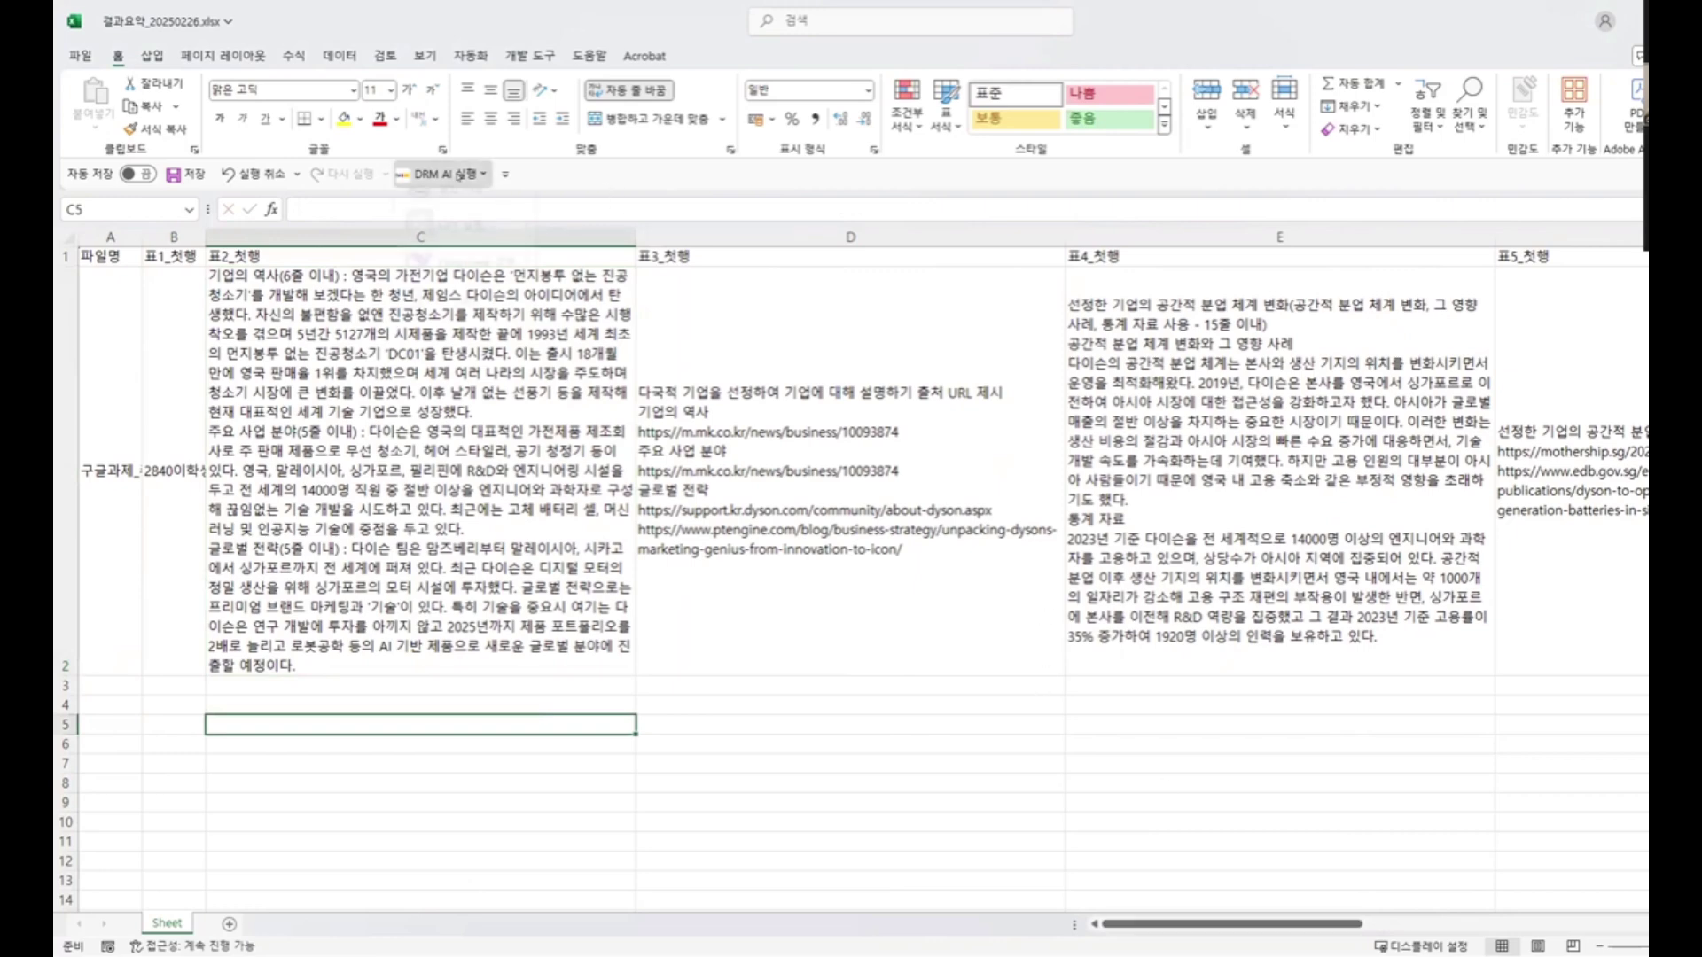
# - Start GPT row-by-row range processing from C5, taking the prompt from the saved list and loading 과세특 작성하기
pyautogui.click(446, 174)
pyautogui.moveTo(481, 247)
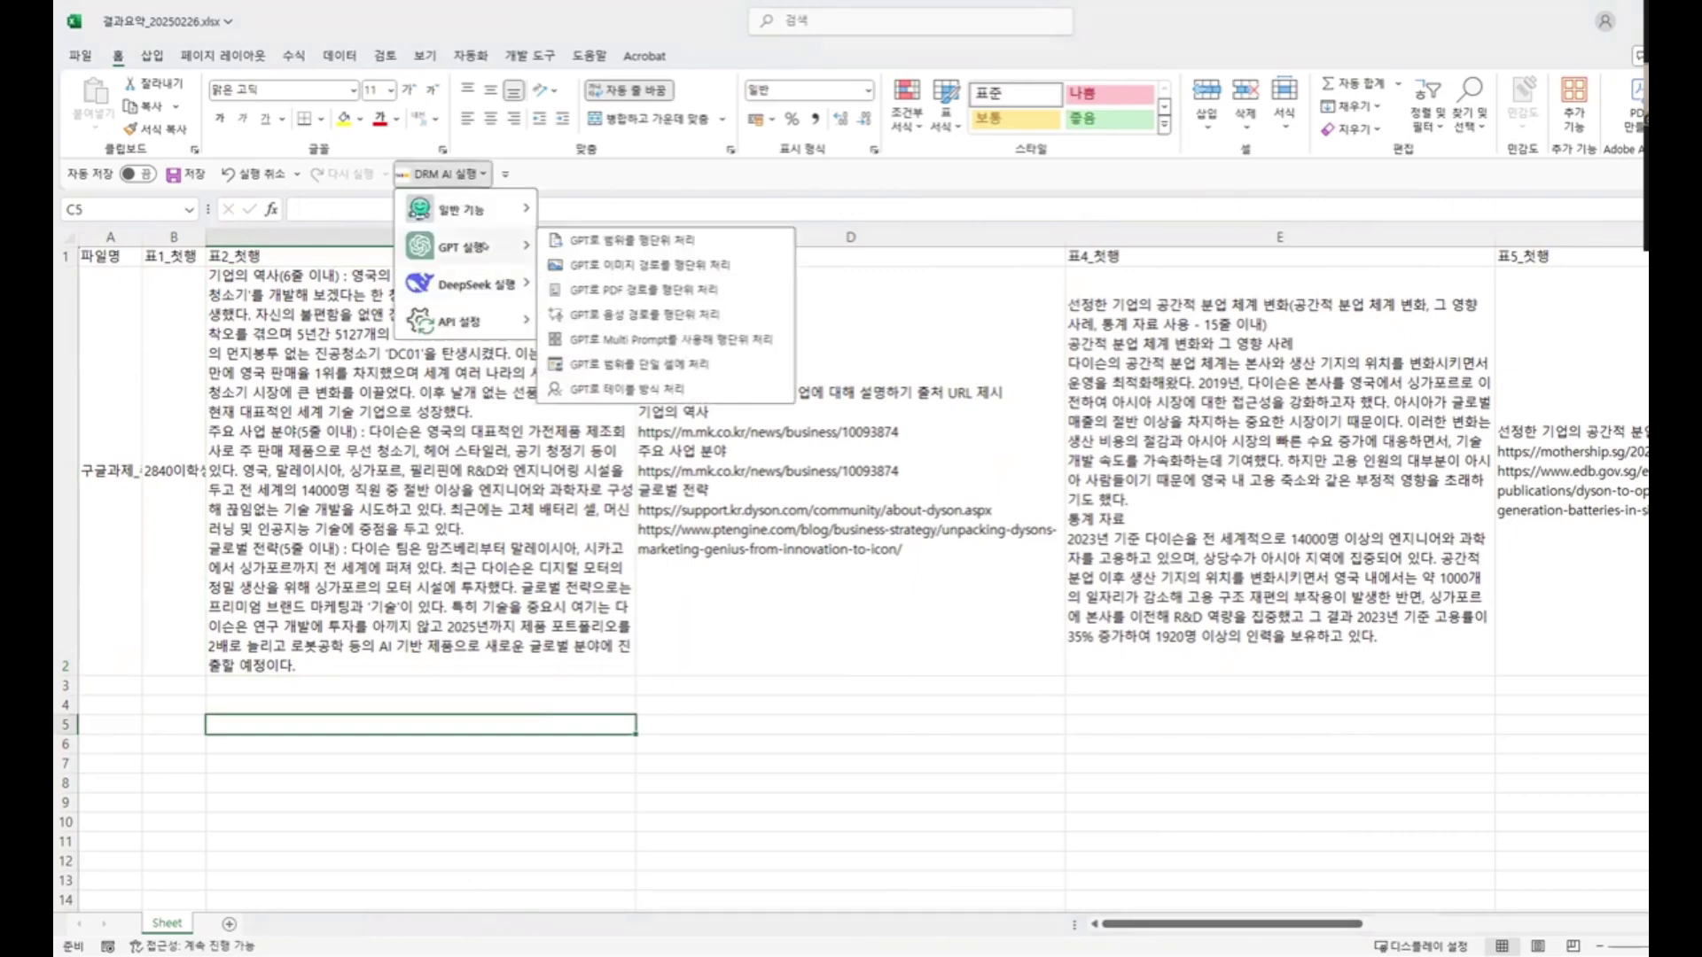
pyautogui.click(667, 241)
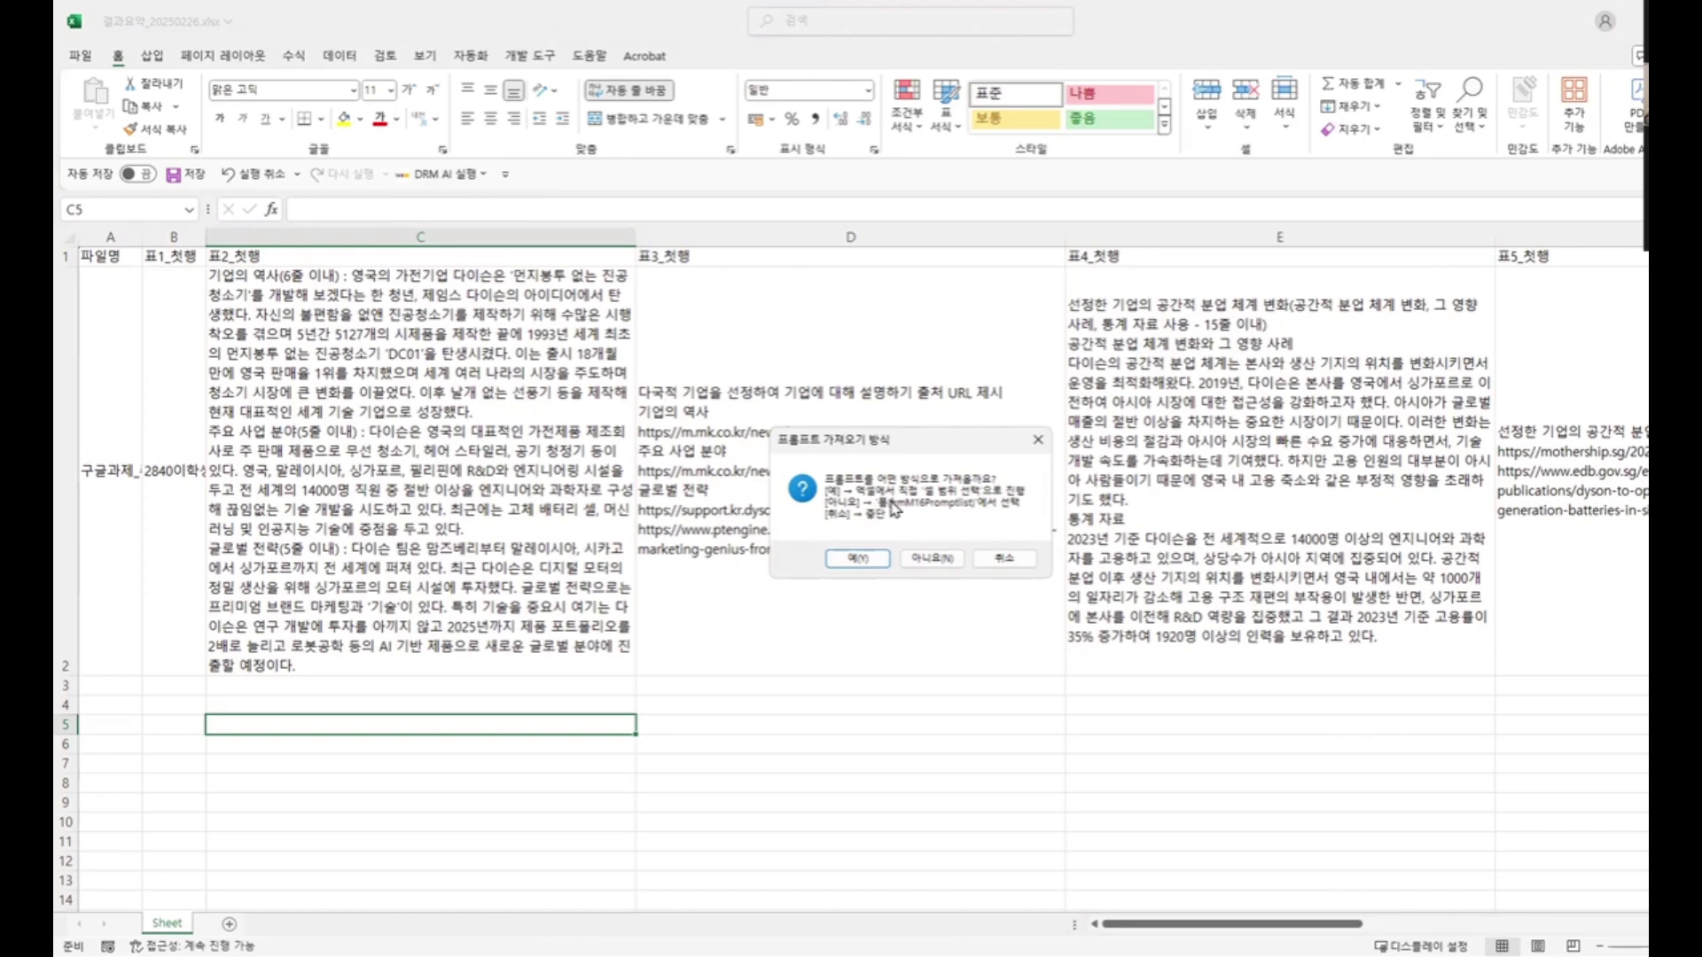
pyautogui.click(926, 560)
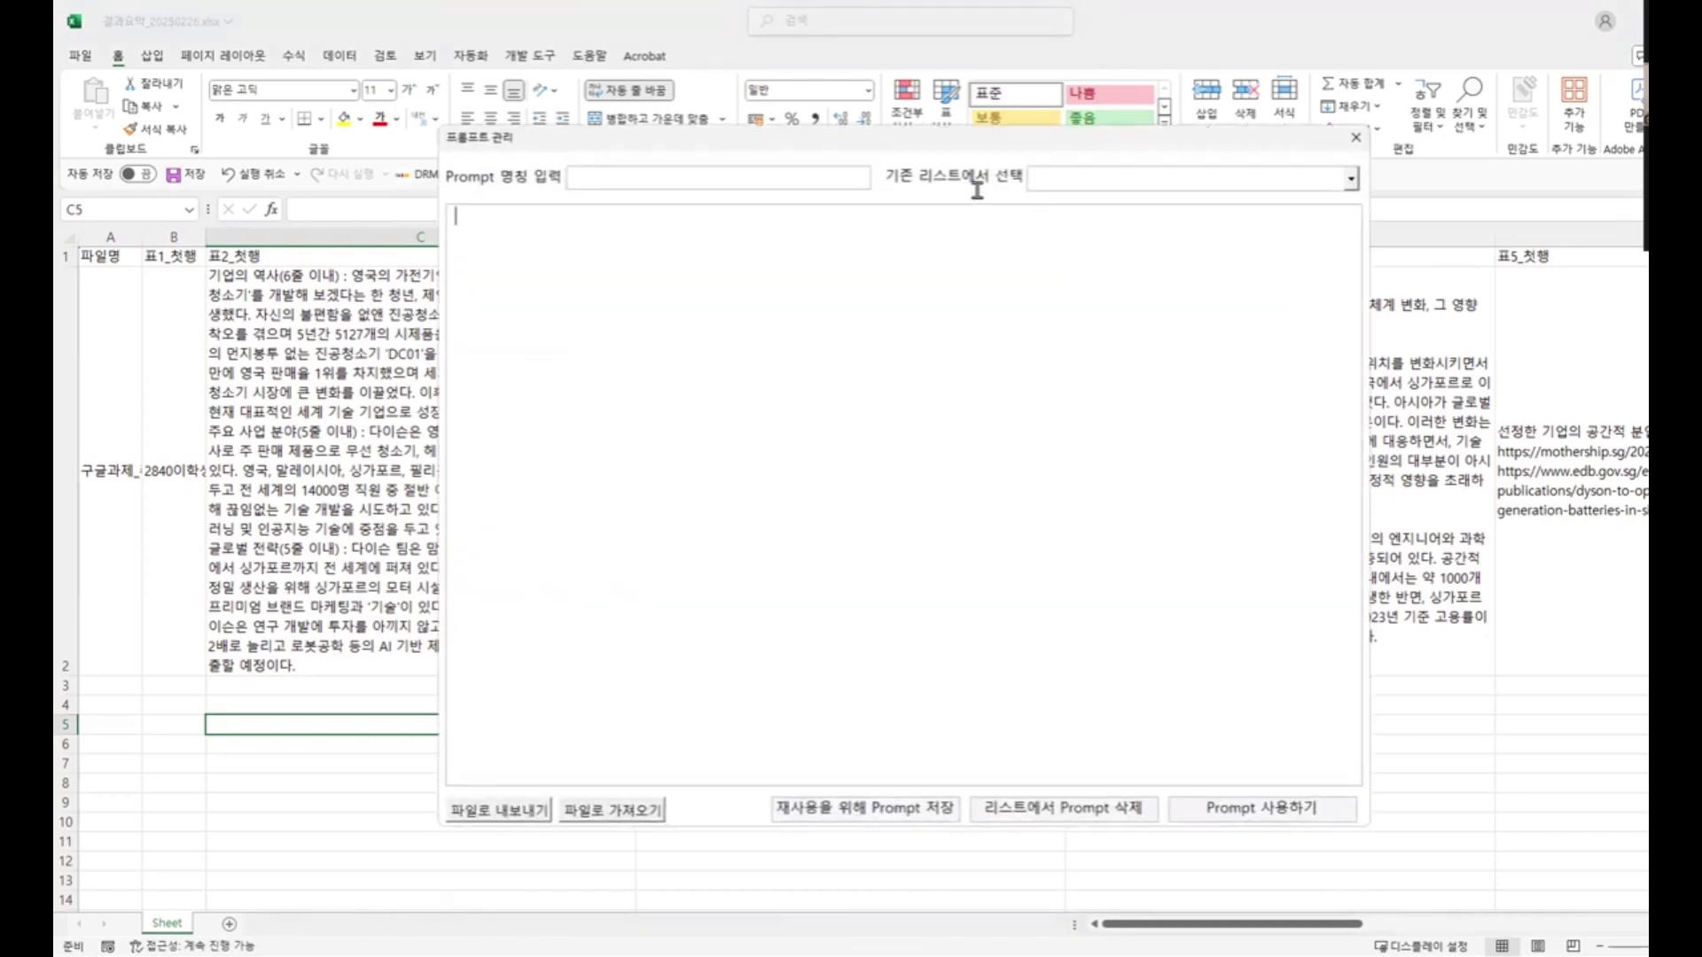
pyautogui.click(1057, 180)
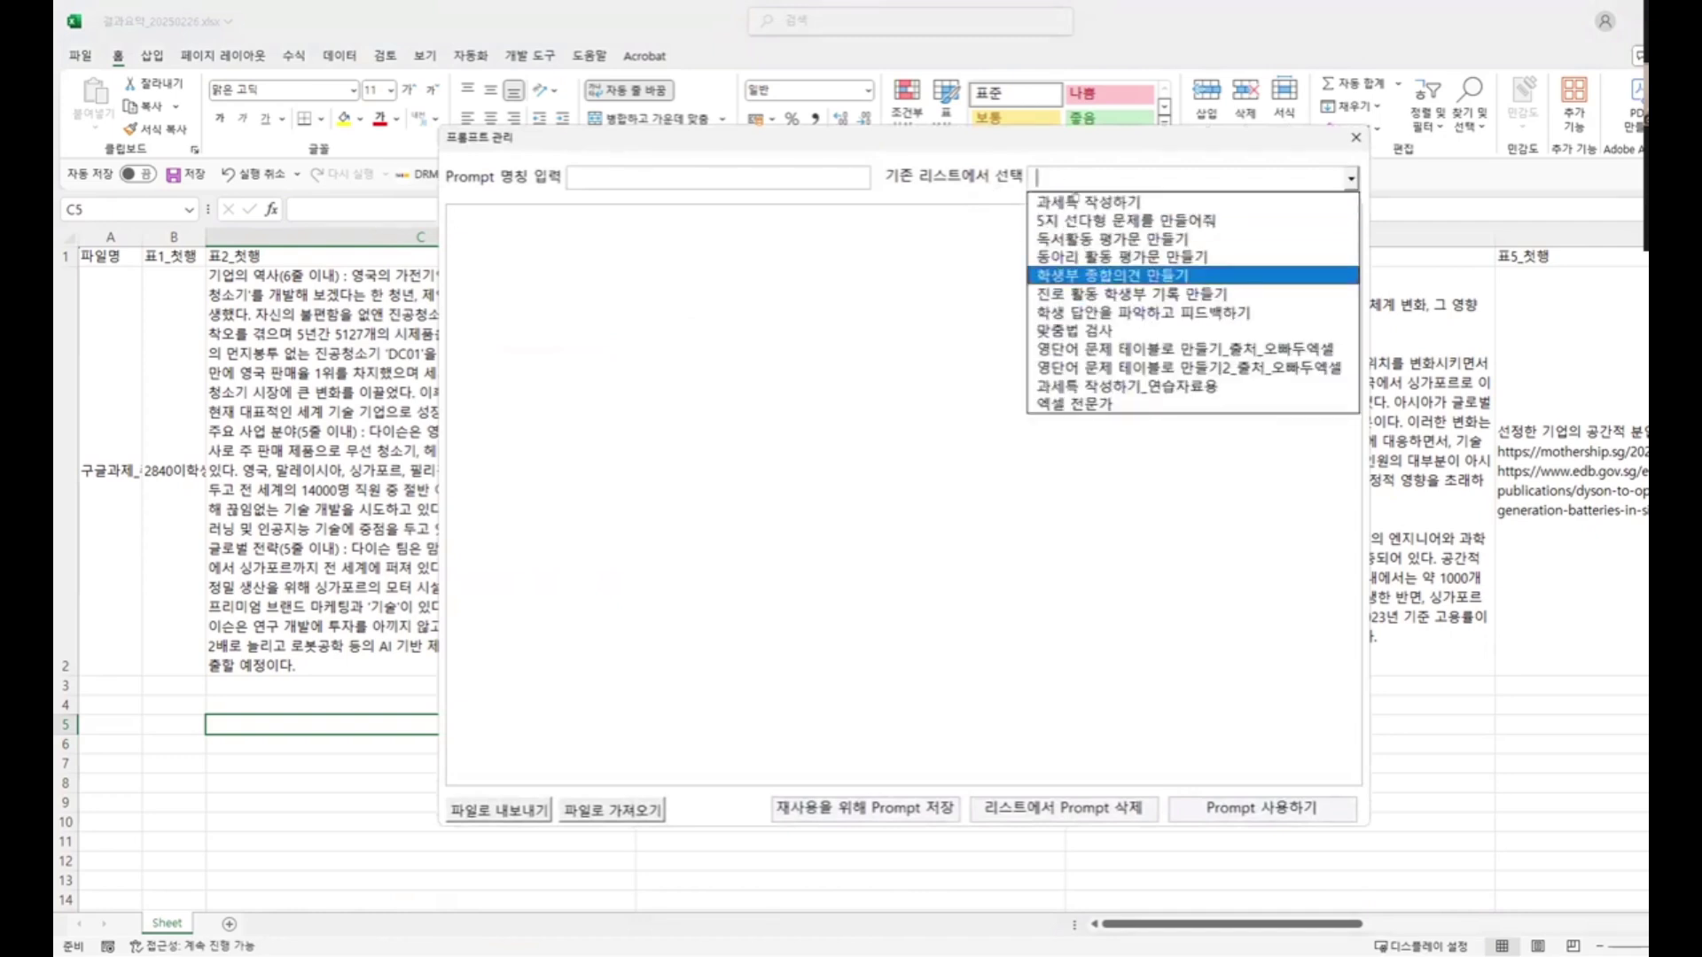
pyautogui.click(1086, 200)
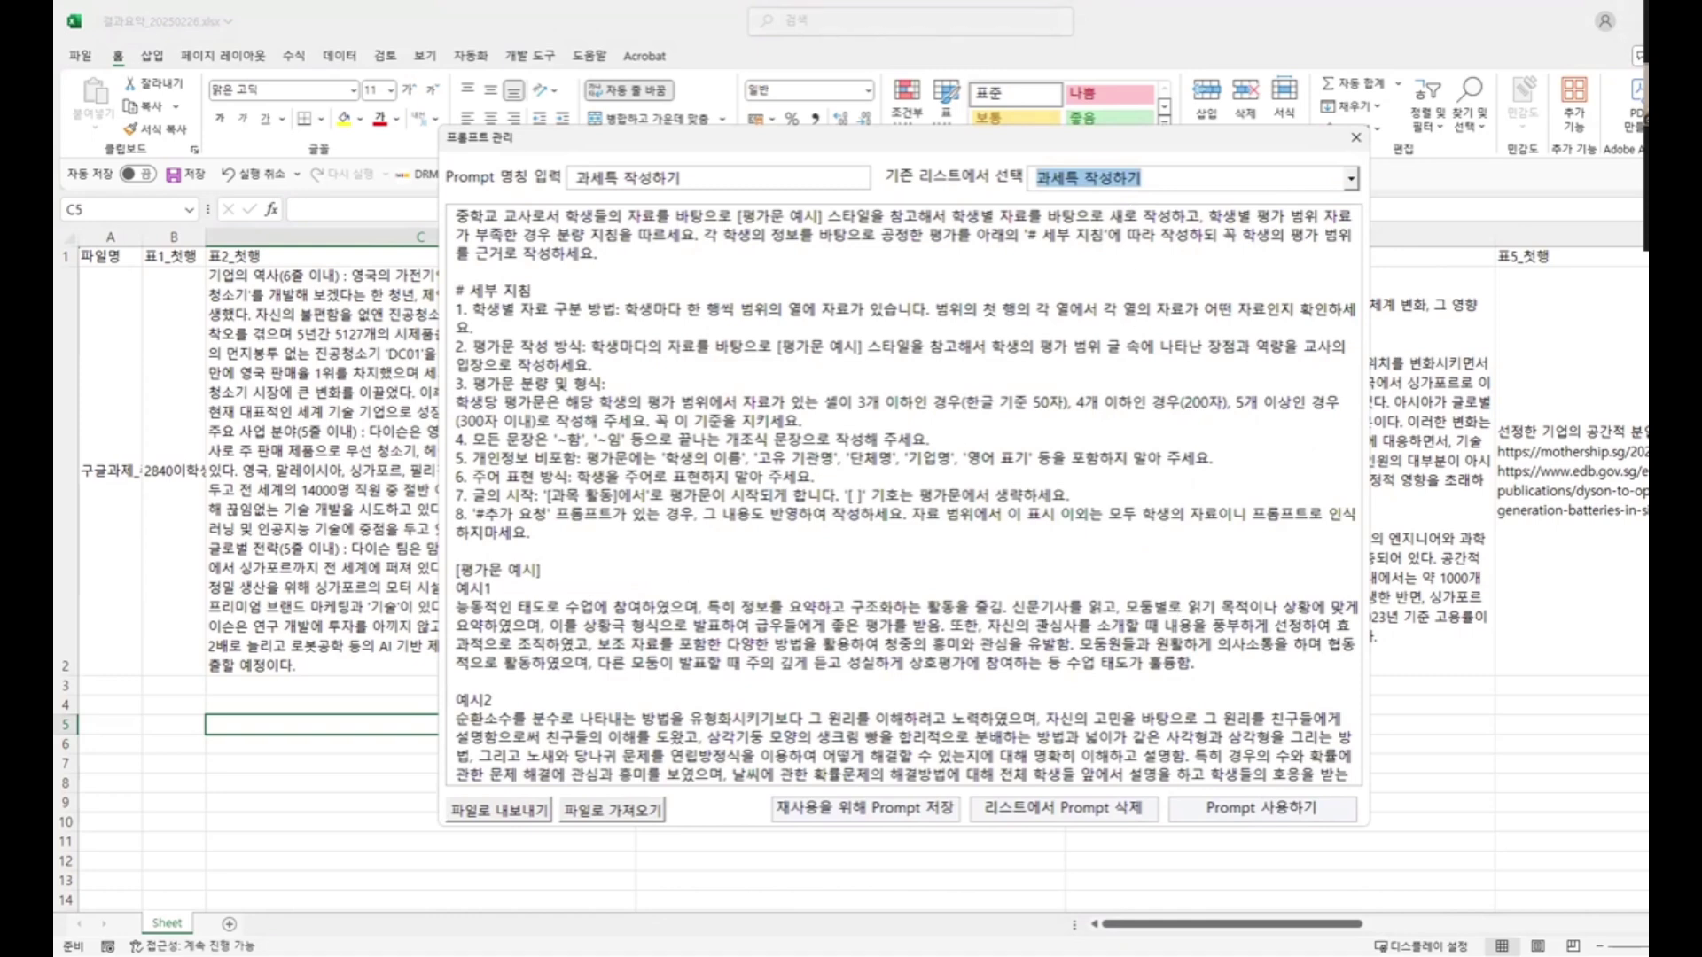
# - Save a shortened copy of the prompt as 과세특 작성하기2, deleting the text from guideline 2 through the 예시2 heading
pyautogui.scroll(-6, 687, 250)
pyautogui.click(644, 255)
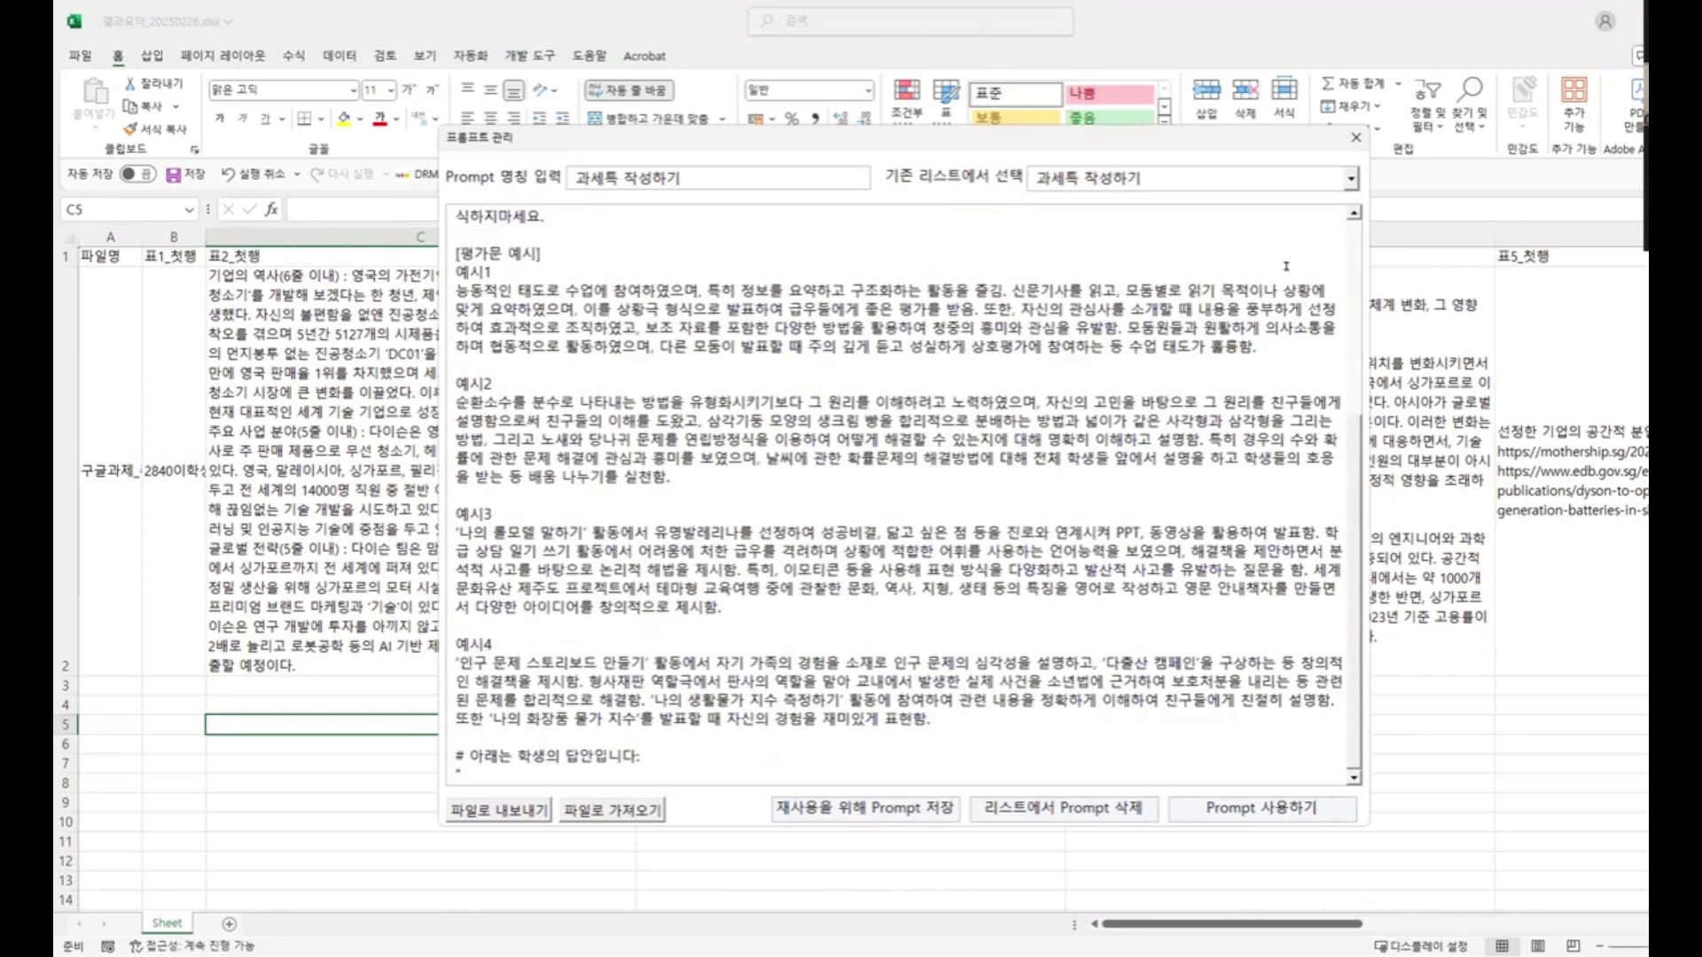
pyautogui.scroll(6, 1351, 257)
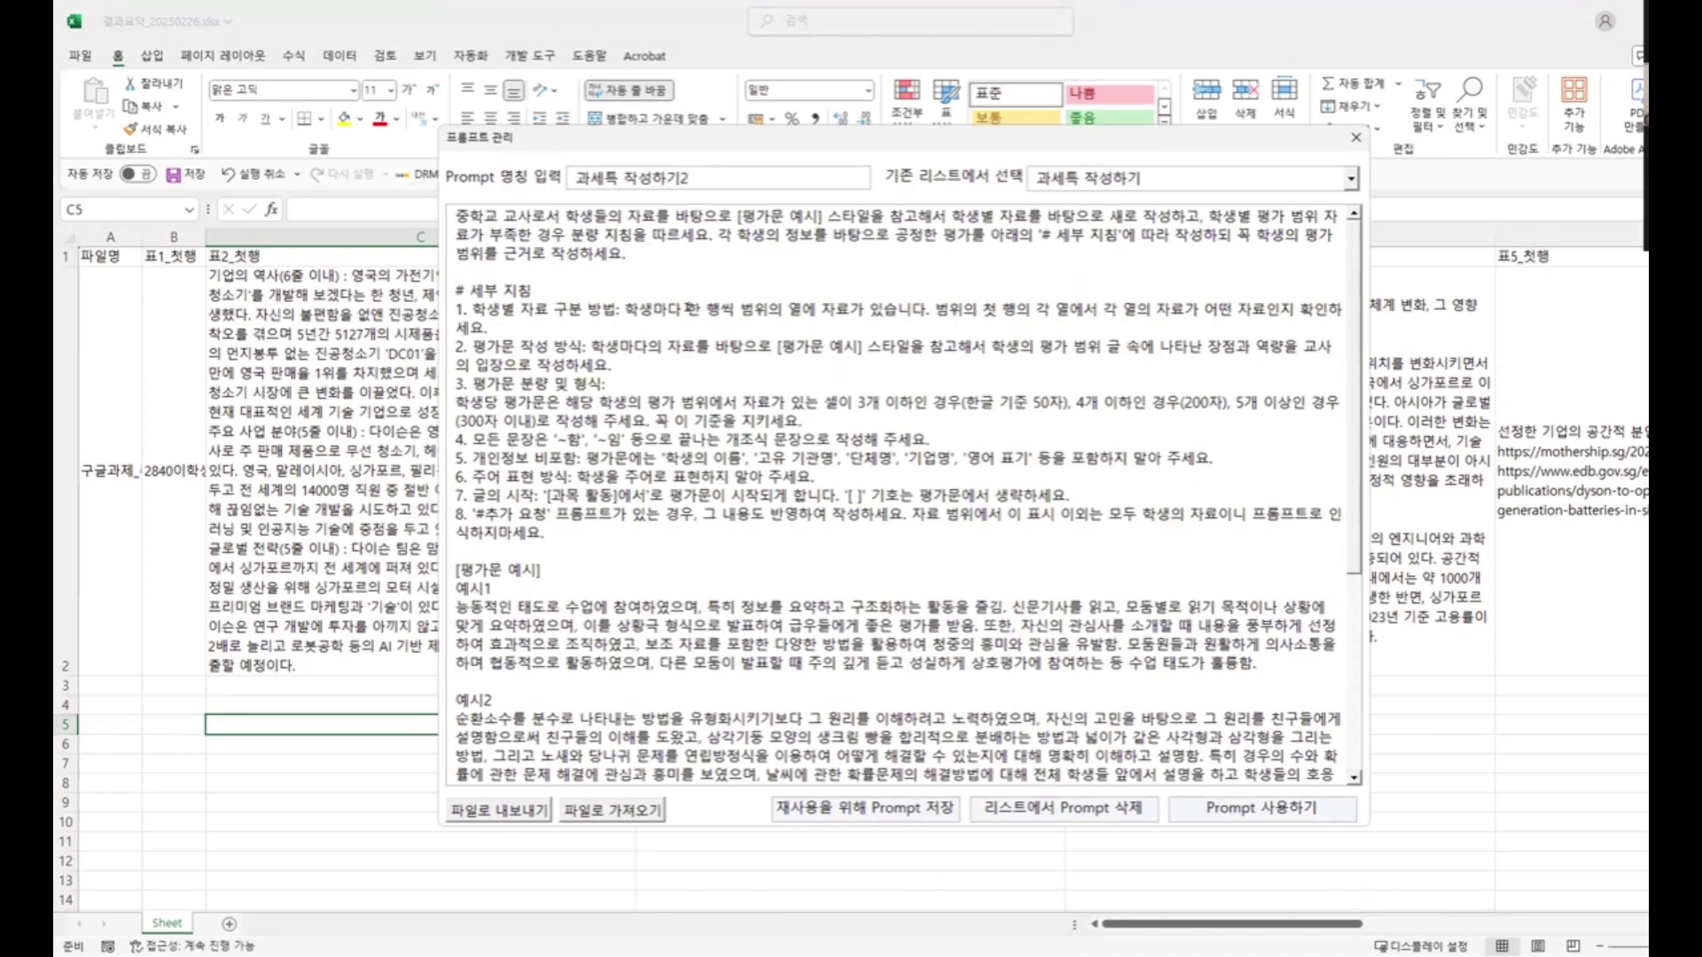
pyautogui.moveTo(591, 346); pyautogui.dragTo(470, 345)
pyautogui.press('BackSpace')
pyautogui.press('BackSpace')
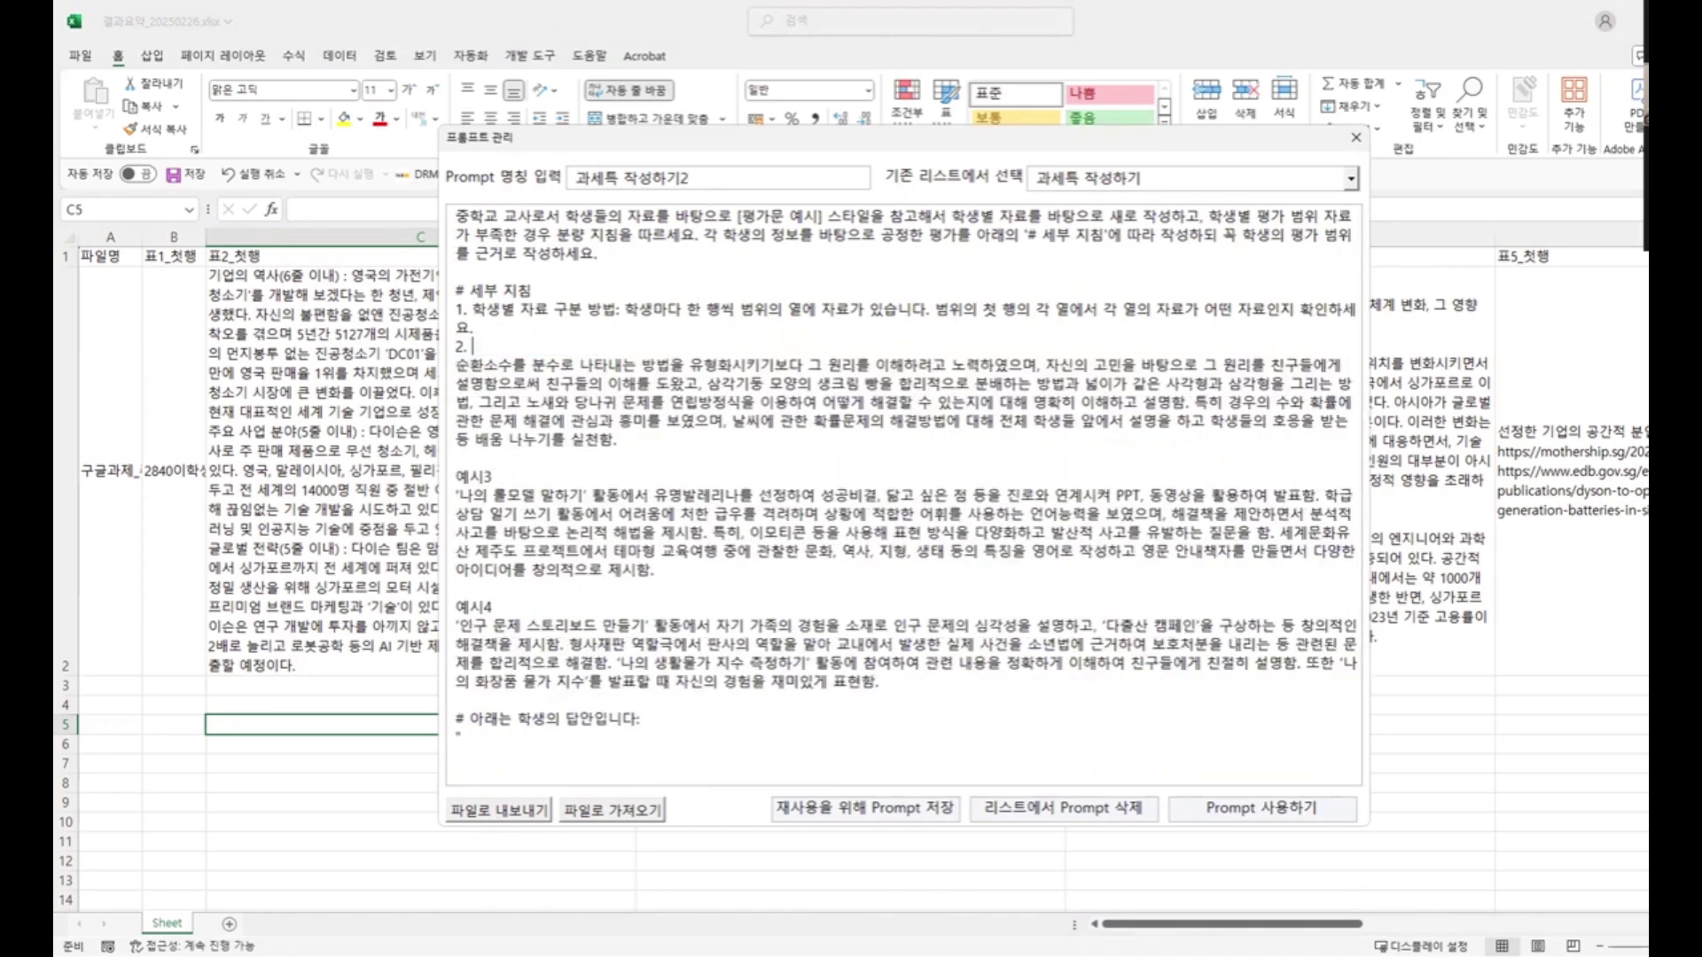
pyautogui.click(701, 177)
pyautogui.click(870, 809)
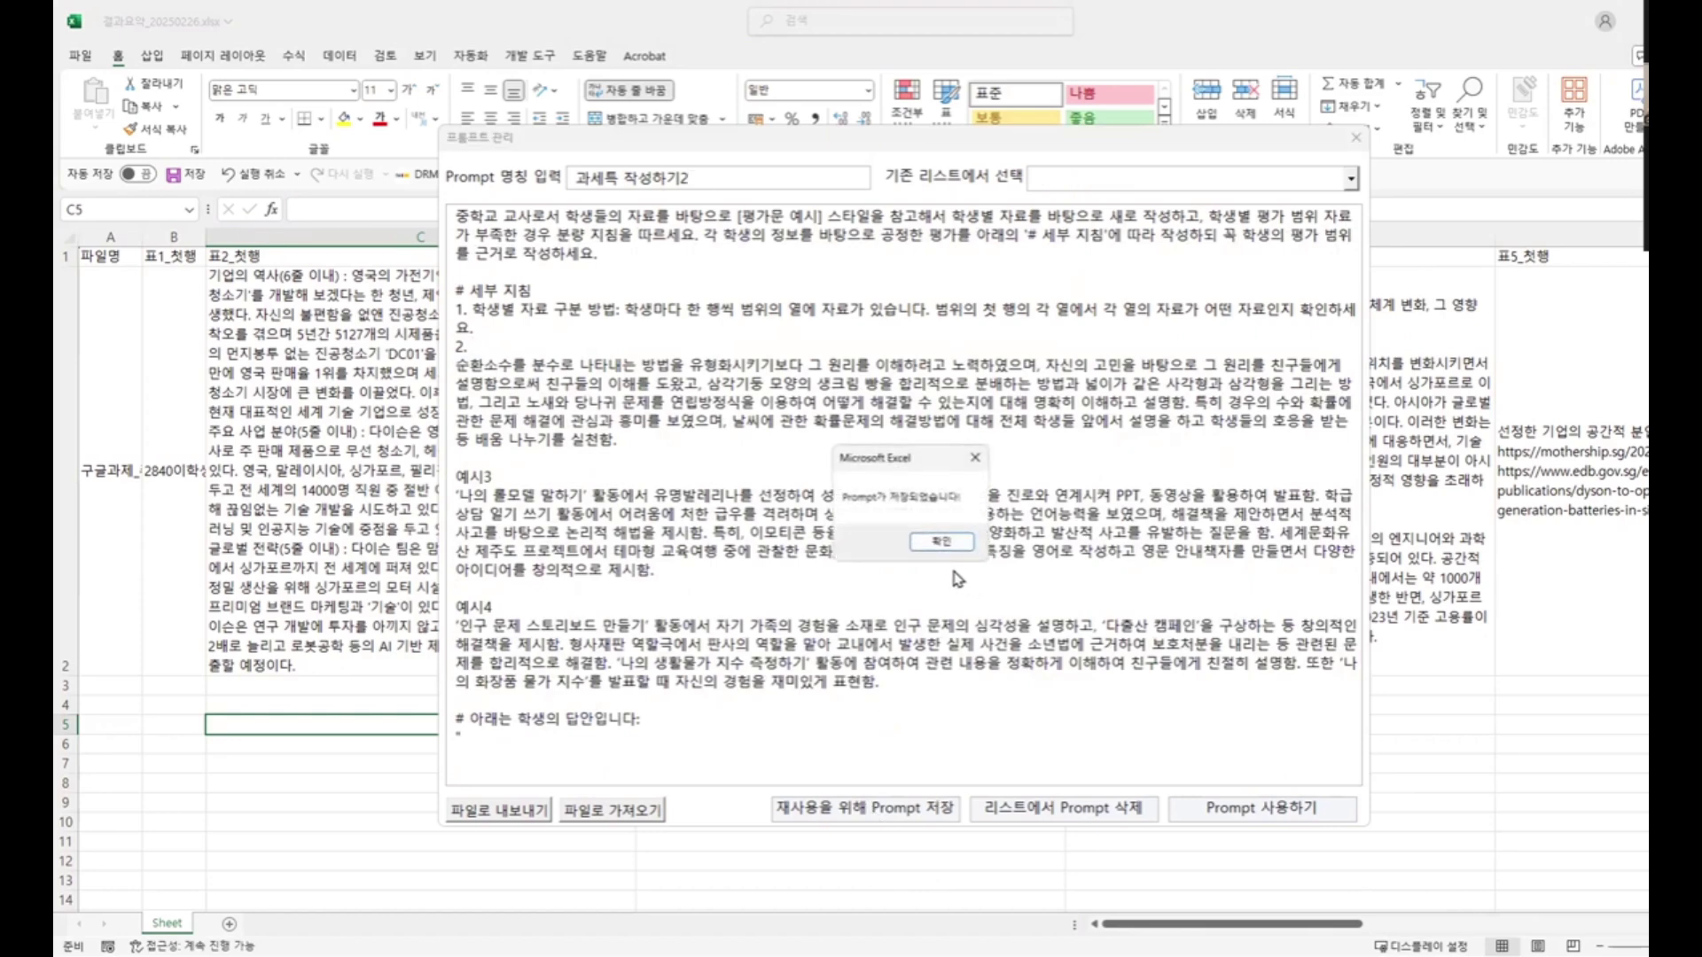
pyautogui.click(941, 540)
# - Load the saved prompt 과세특 작성하기2 and delete it from the prompt list
pyautogui.click(1062, 173)
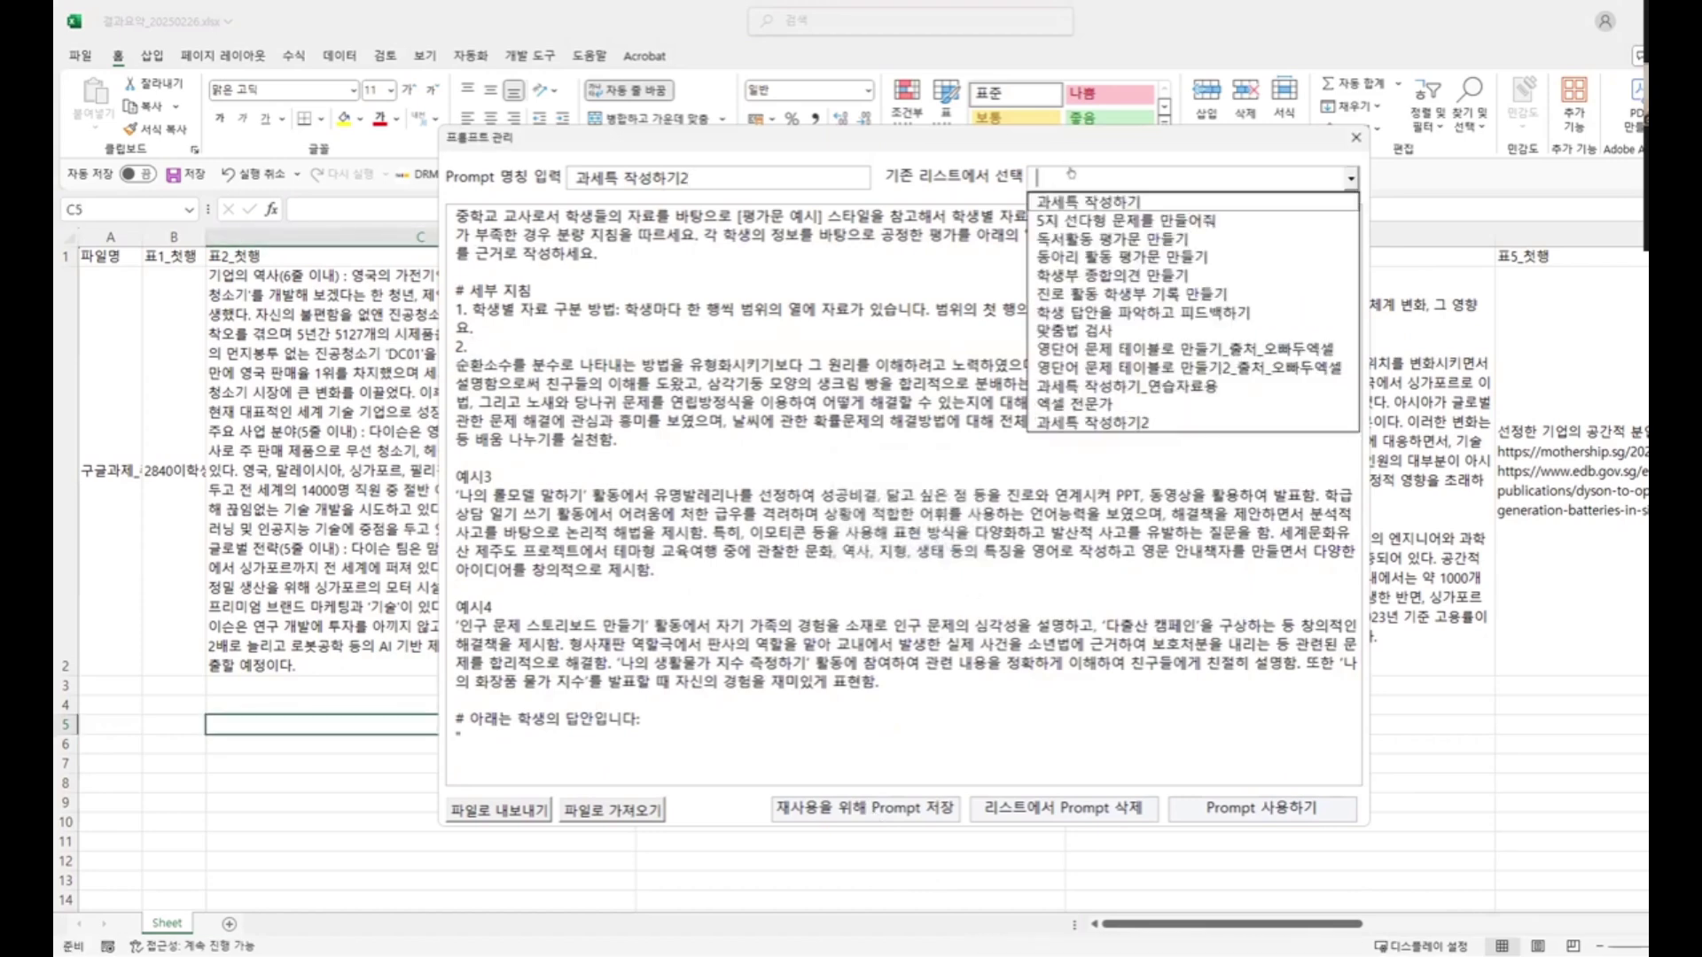
pyautogui.click(1121, 424)
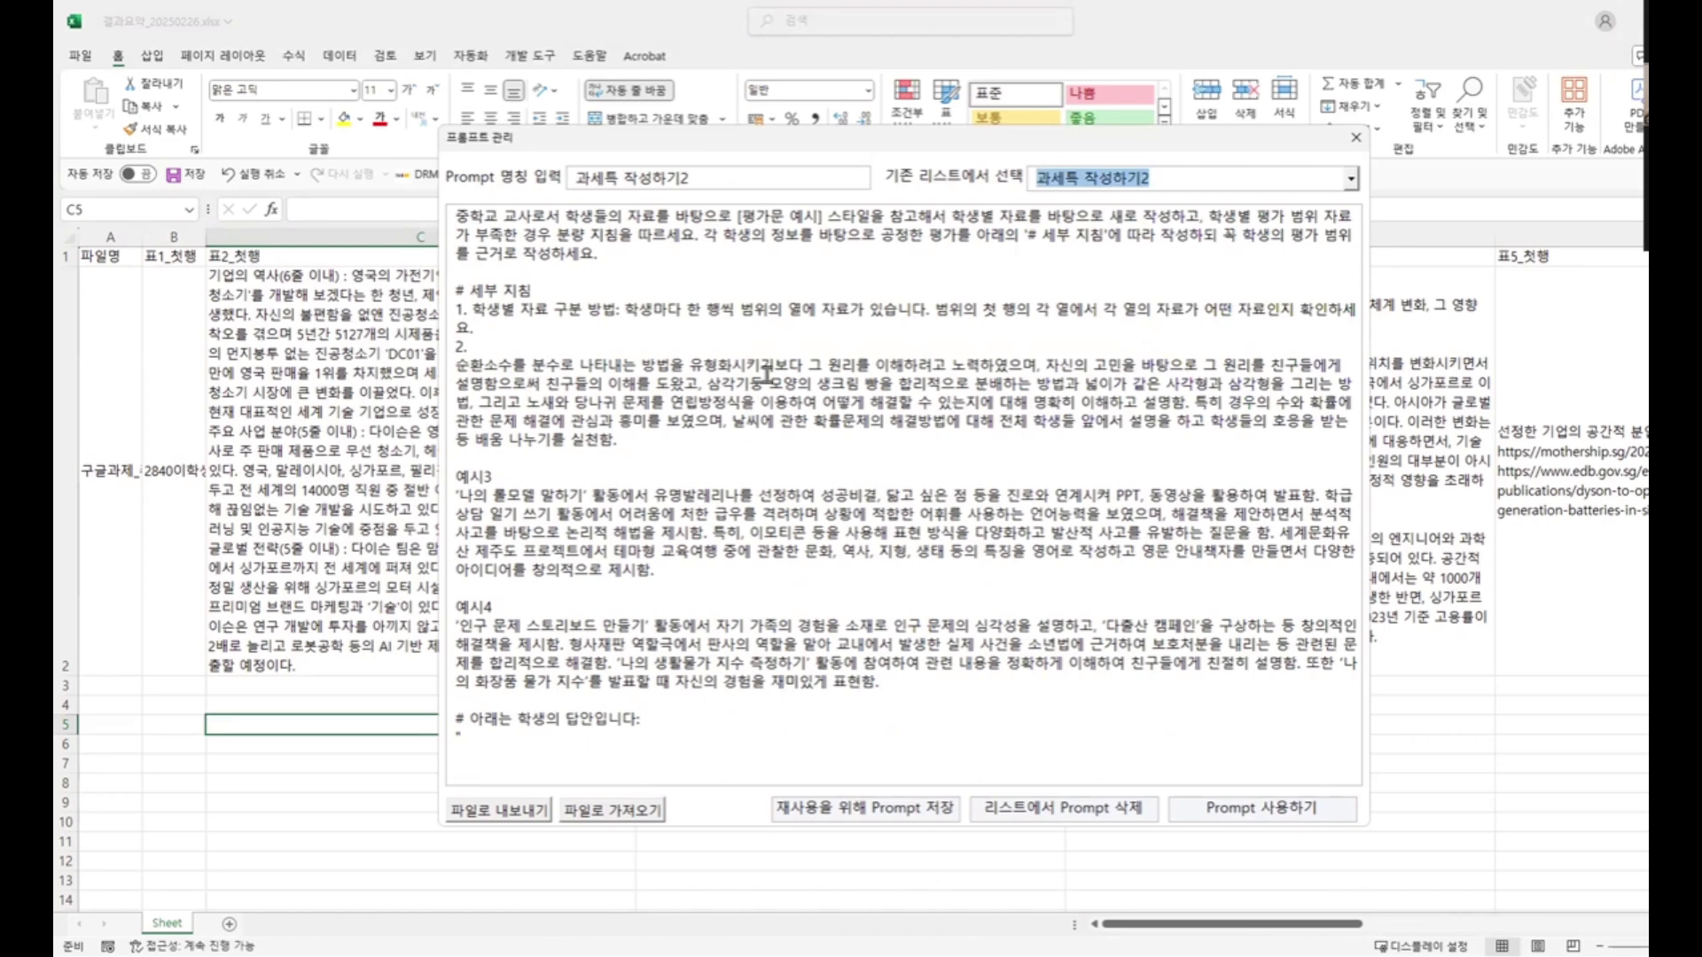
pyautogui.click(917, 364)
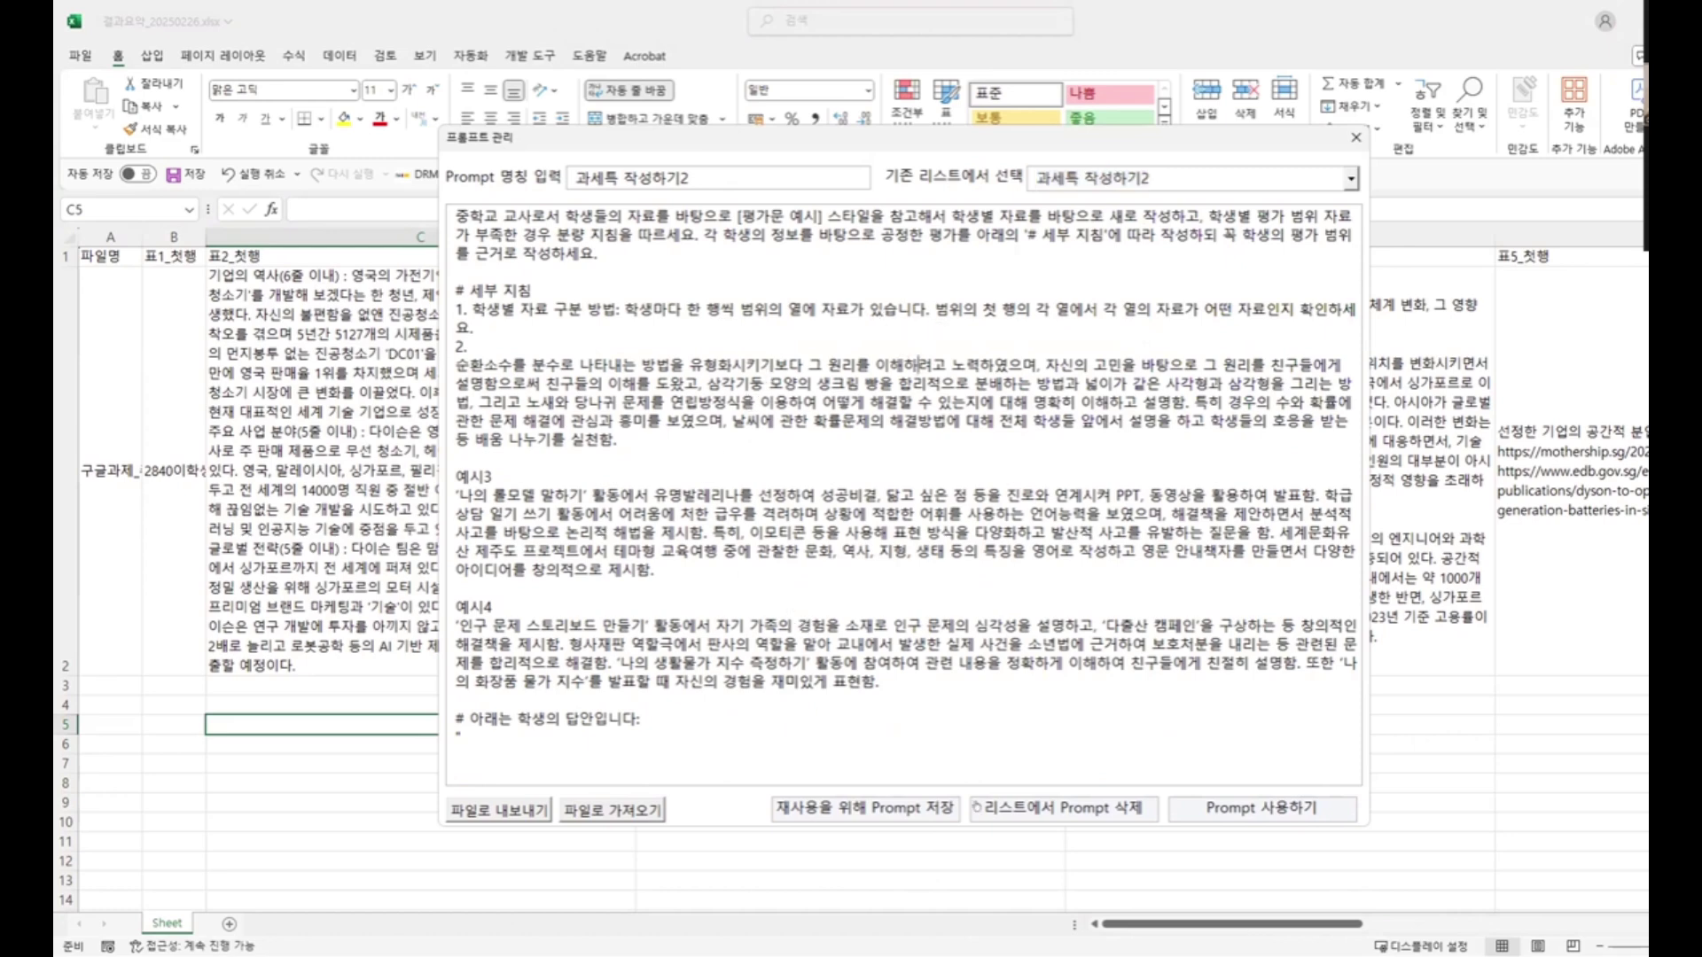
pyautogui.click(1063, 808)
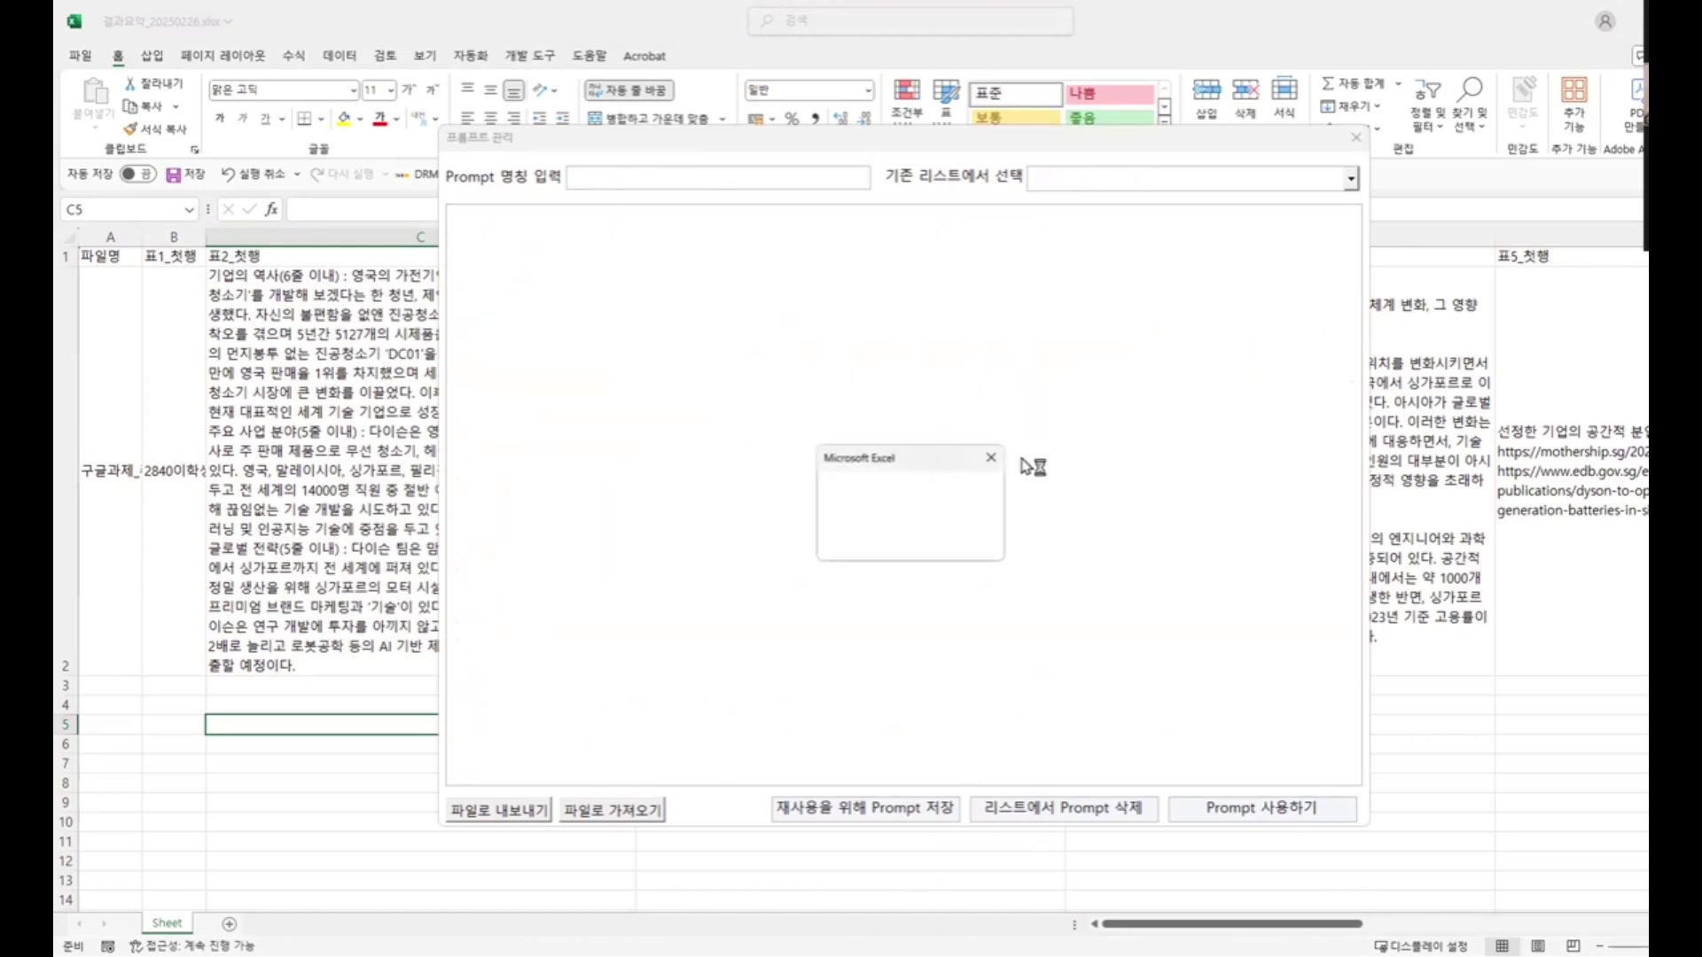
pyautogui.click(926, 551)
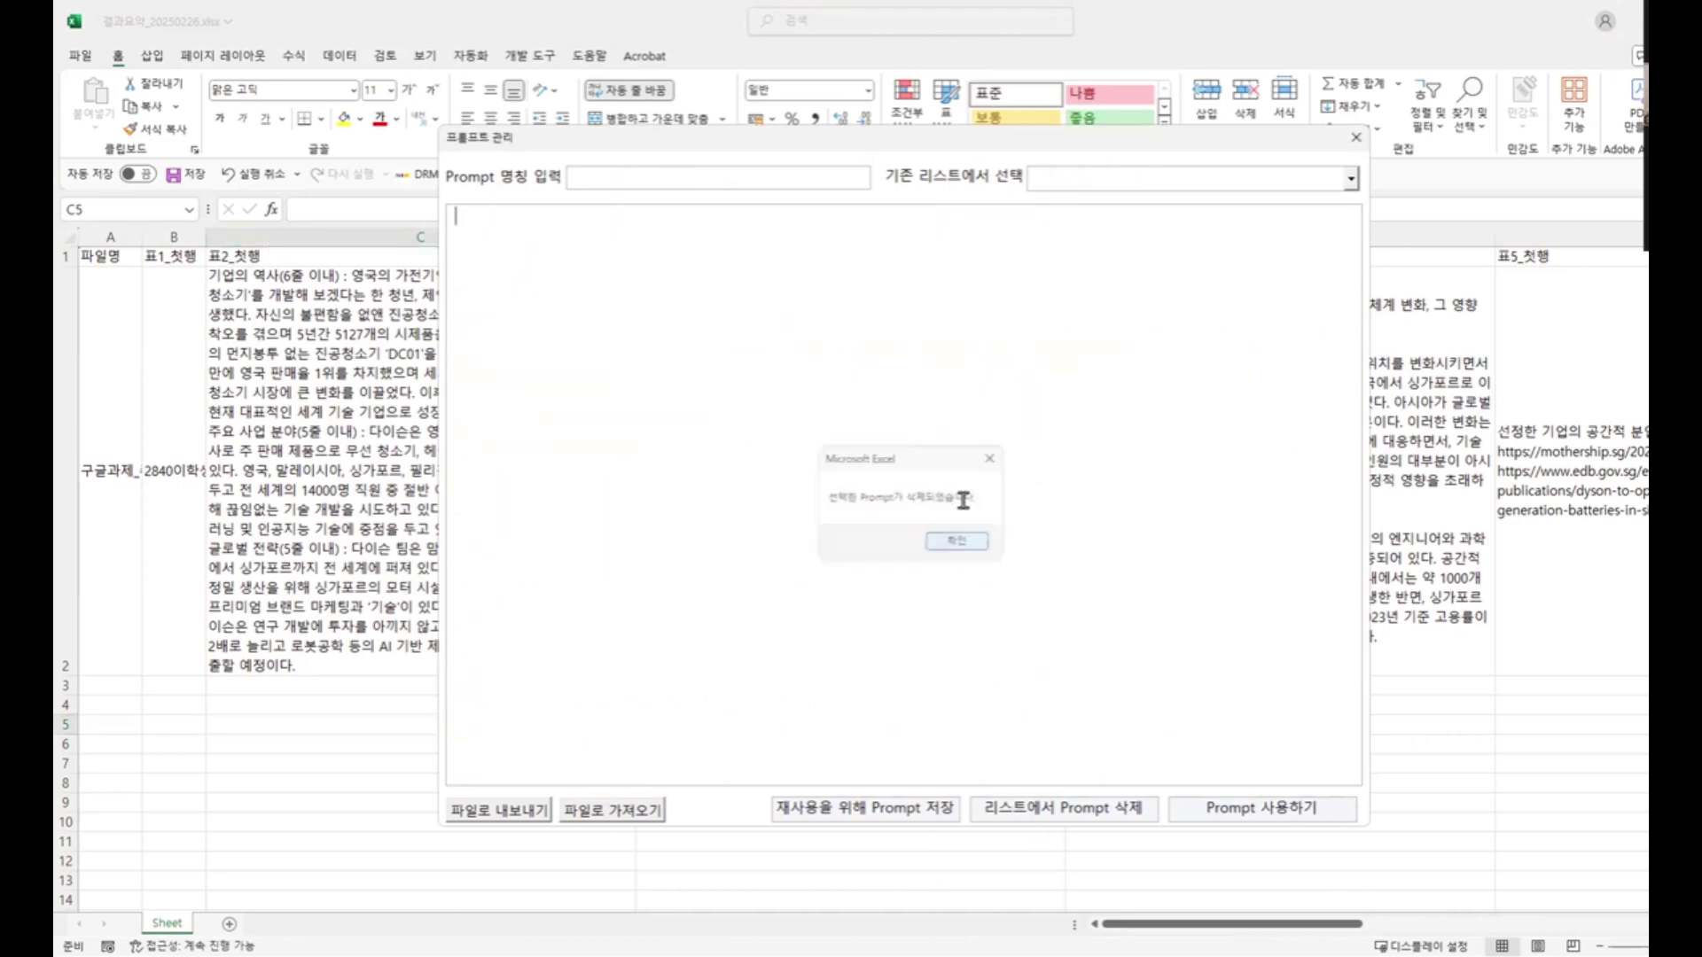
# - Run the prompt 과세특 작성하기 on the data range C2:H2, writing the result to column I
pyautogui.click(1085, 173)
pyautogui.click(1073, 200)
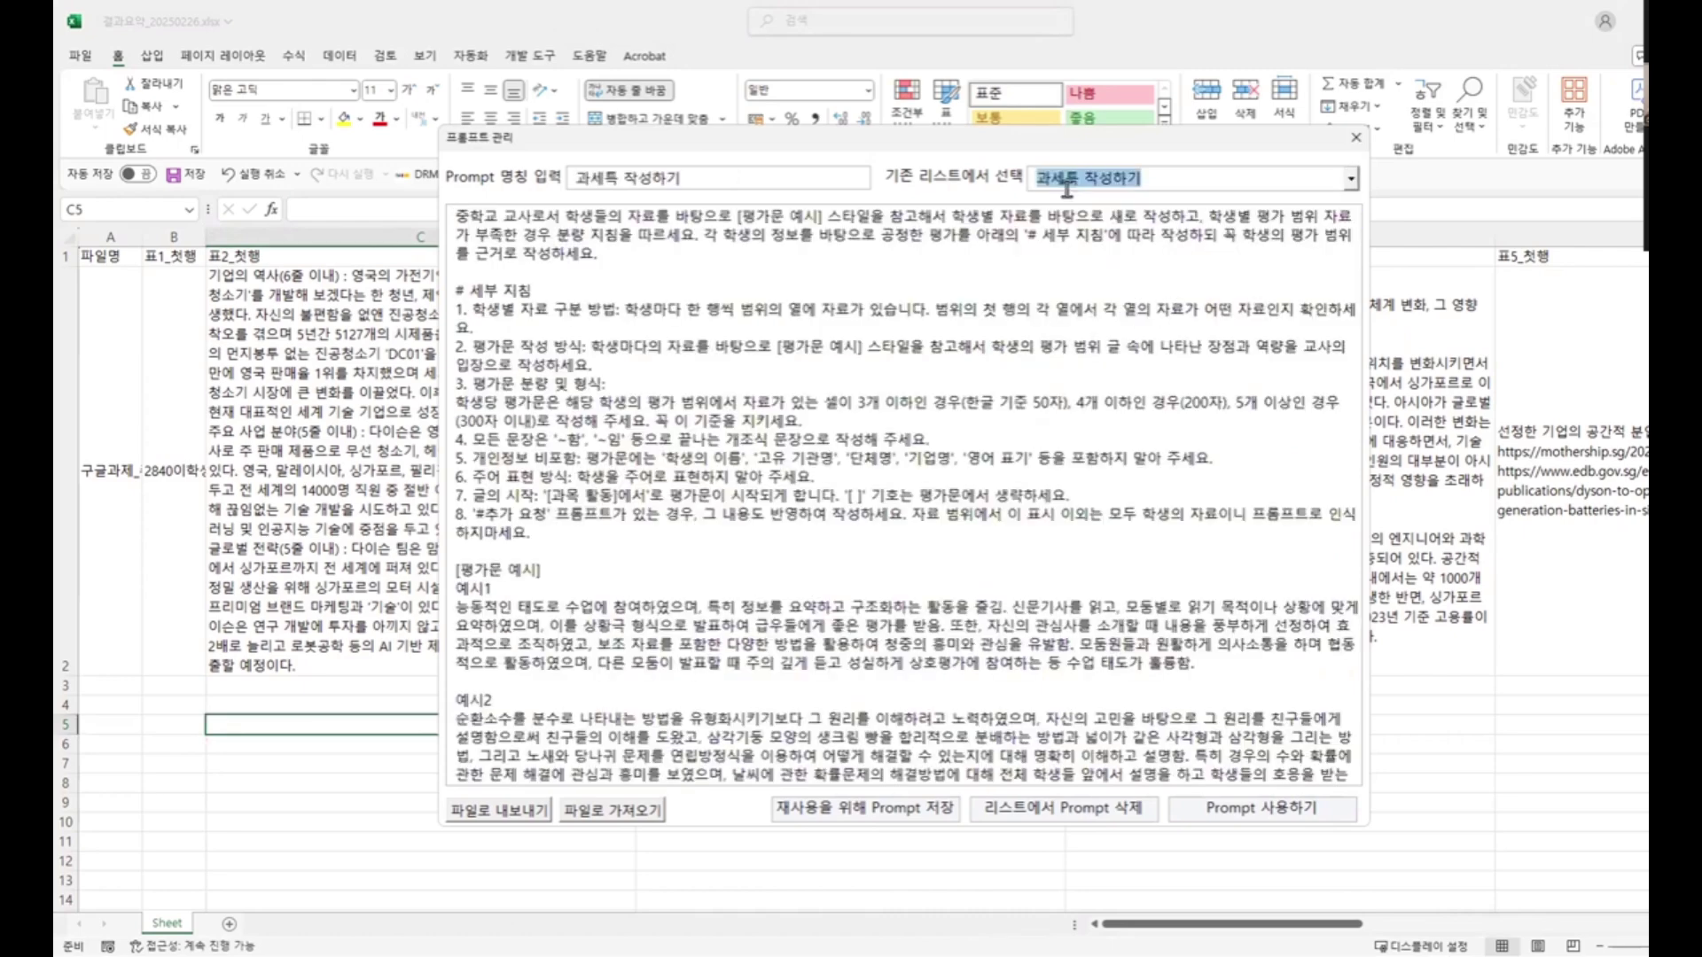
pyautogui.click(1215, 808)
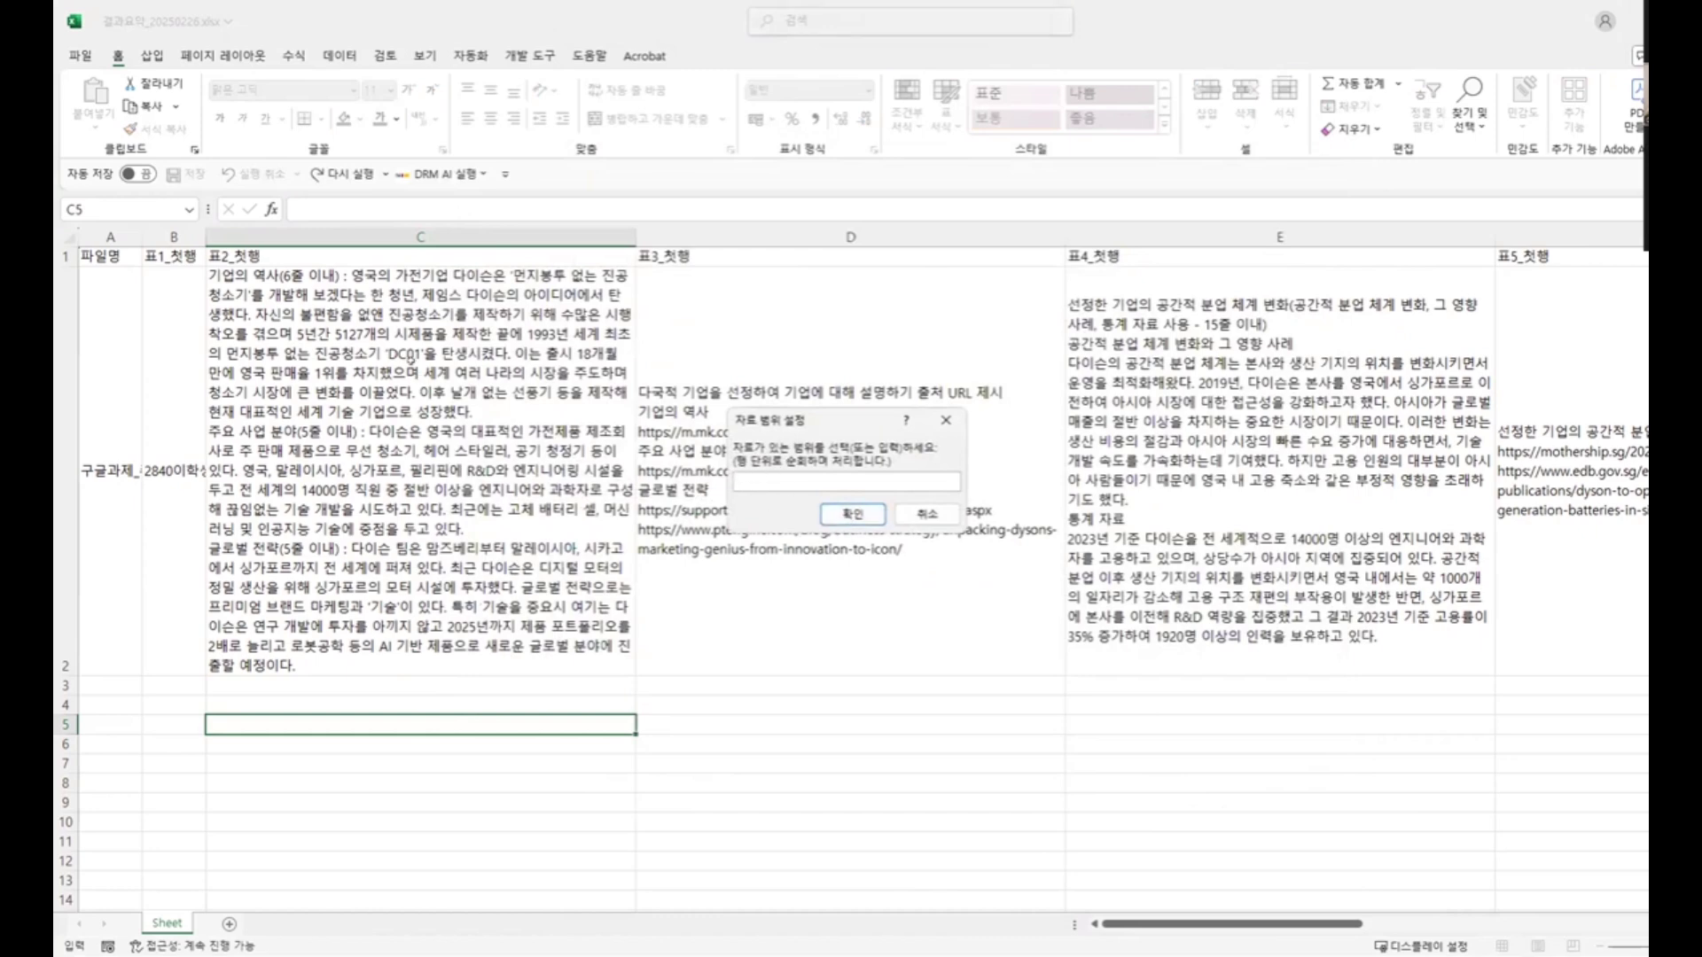
pyautogui.moveTo(359, 364); pyautogui.dragTo(1042, 372)
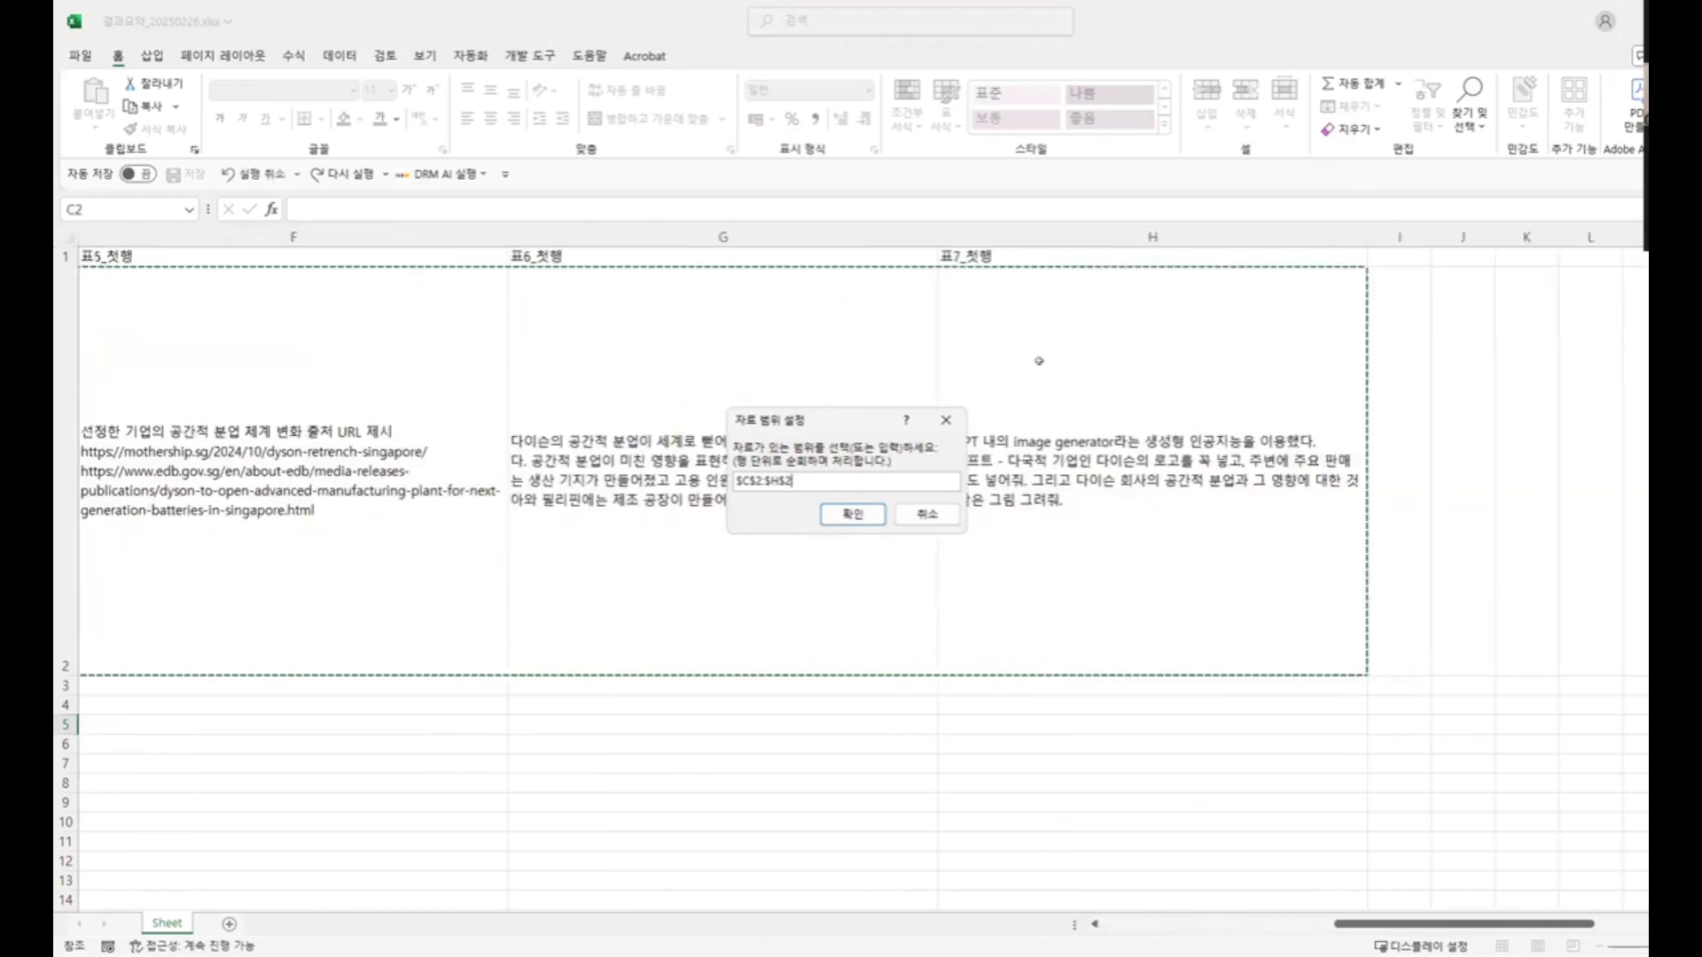
pyautogui.click(826, 512)
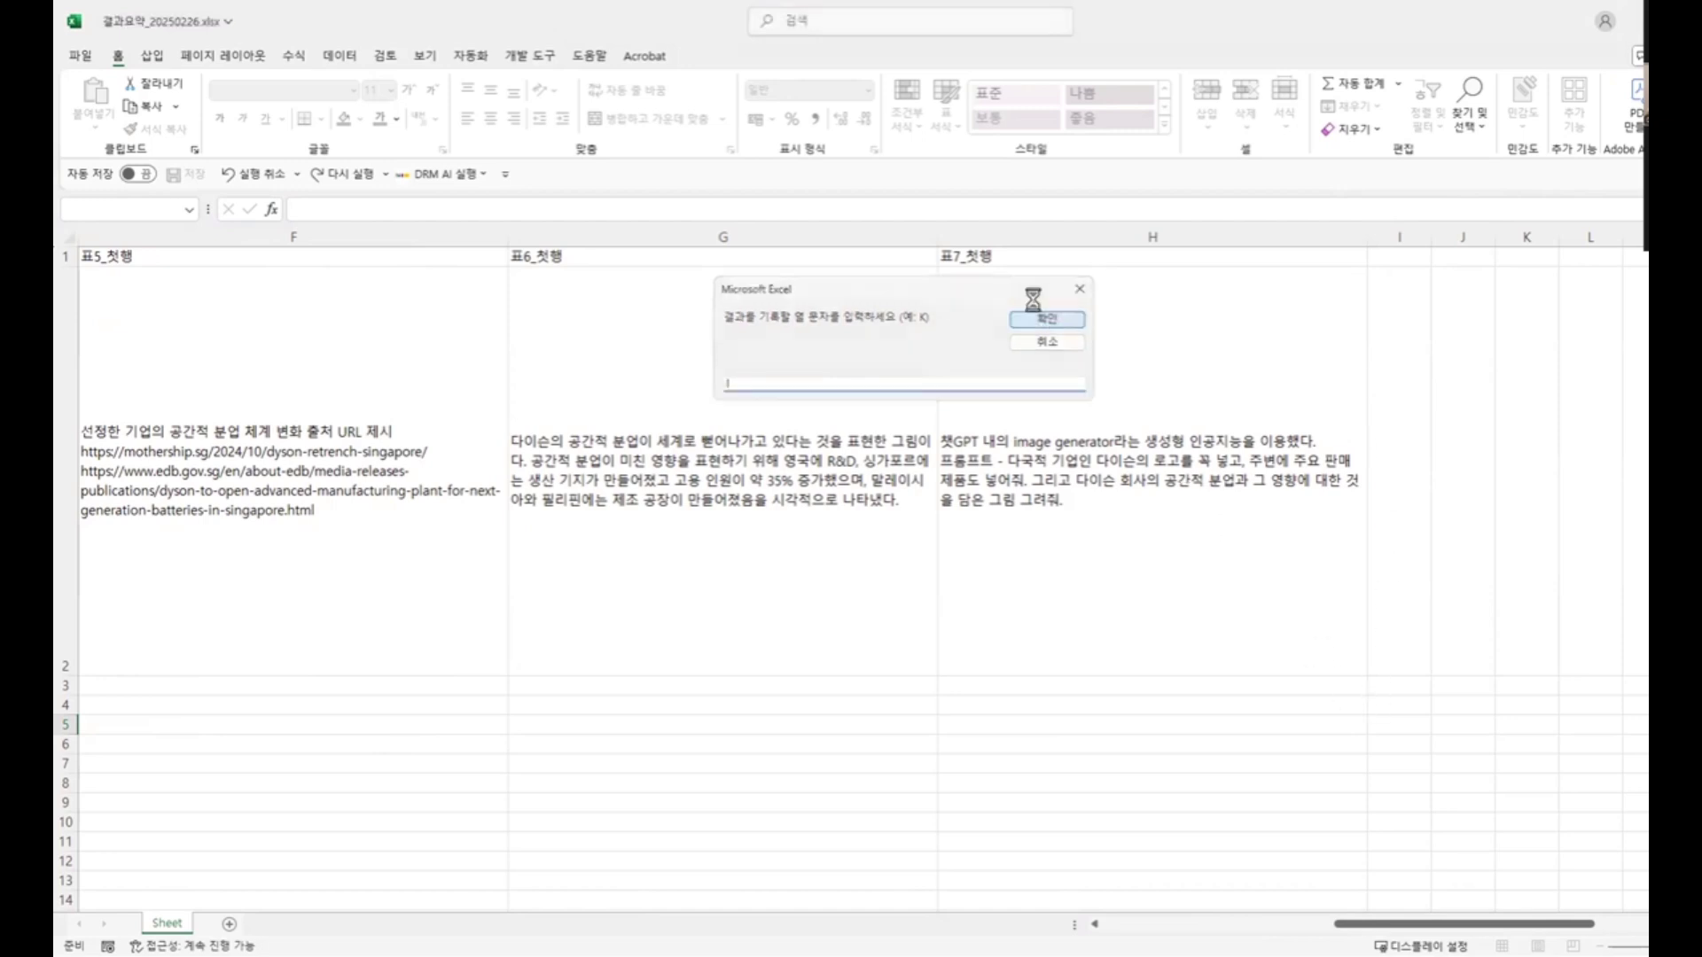
pyautogui.click(1047, 319)
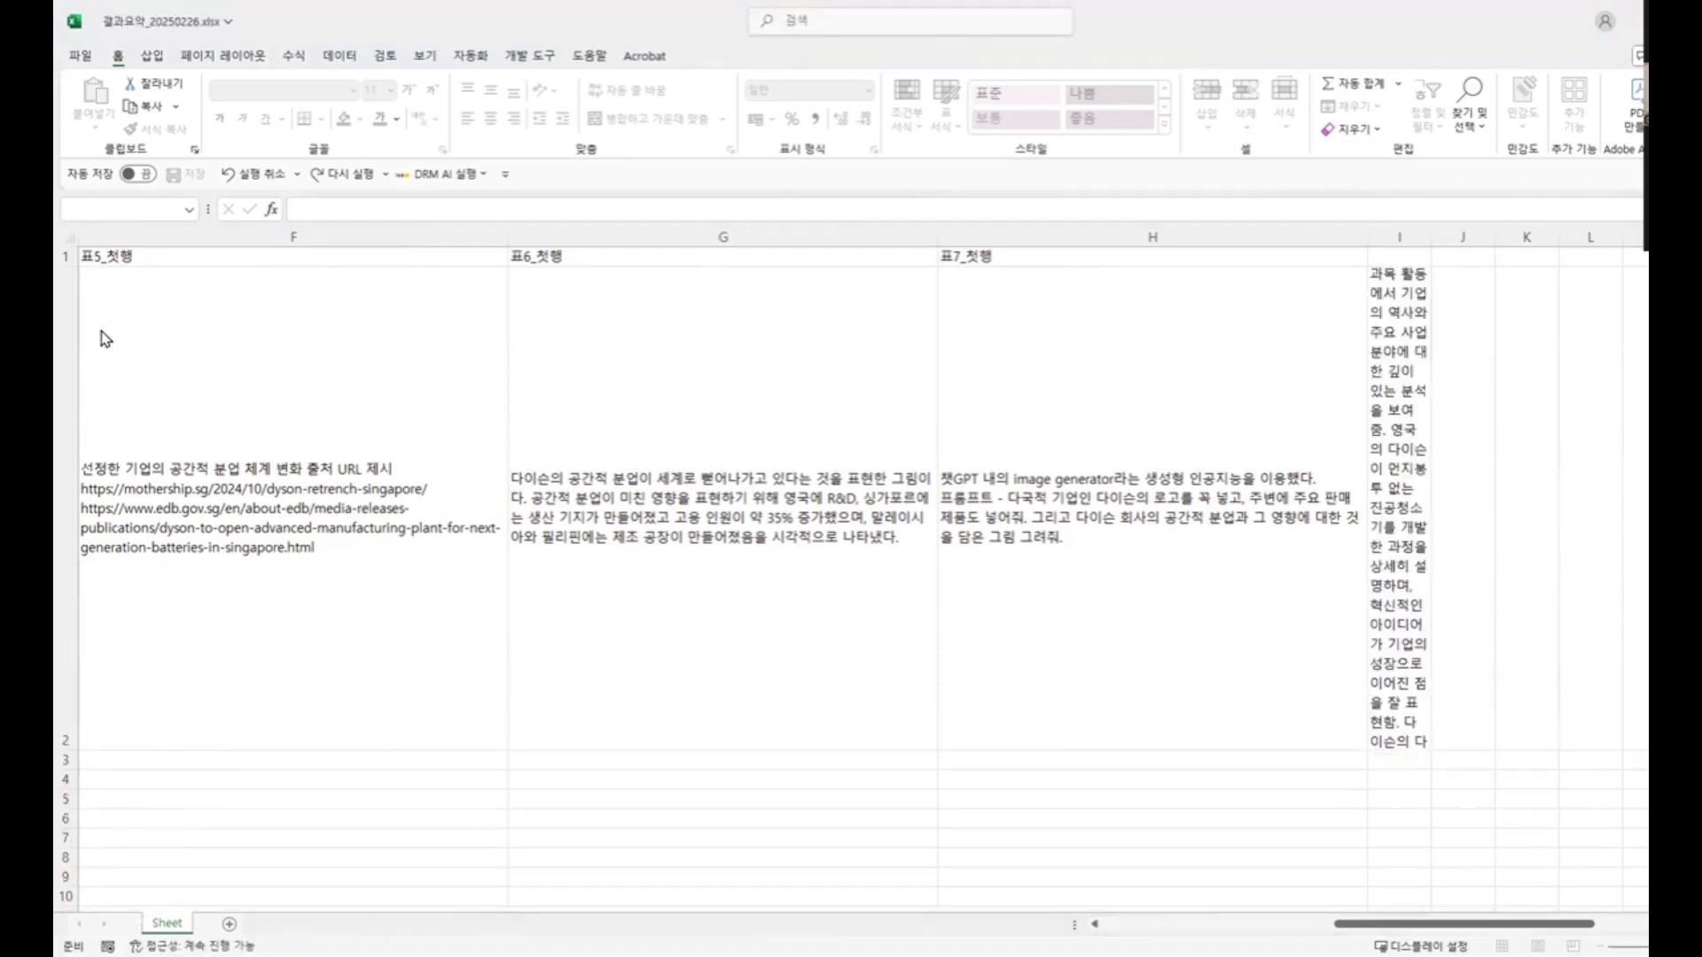
pyautogui.moveTo(181, 877)
pyautogui.mouseDown()
pyautogui.moveTo(215, 899)
pyautogui.moveTo(193, 953)
pyautogui.mouseUp()
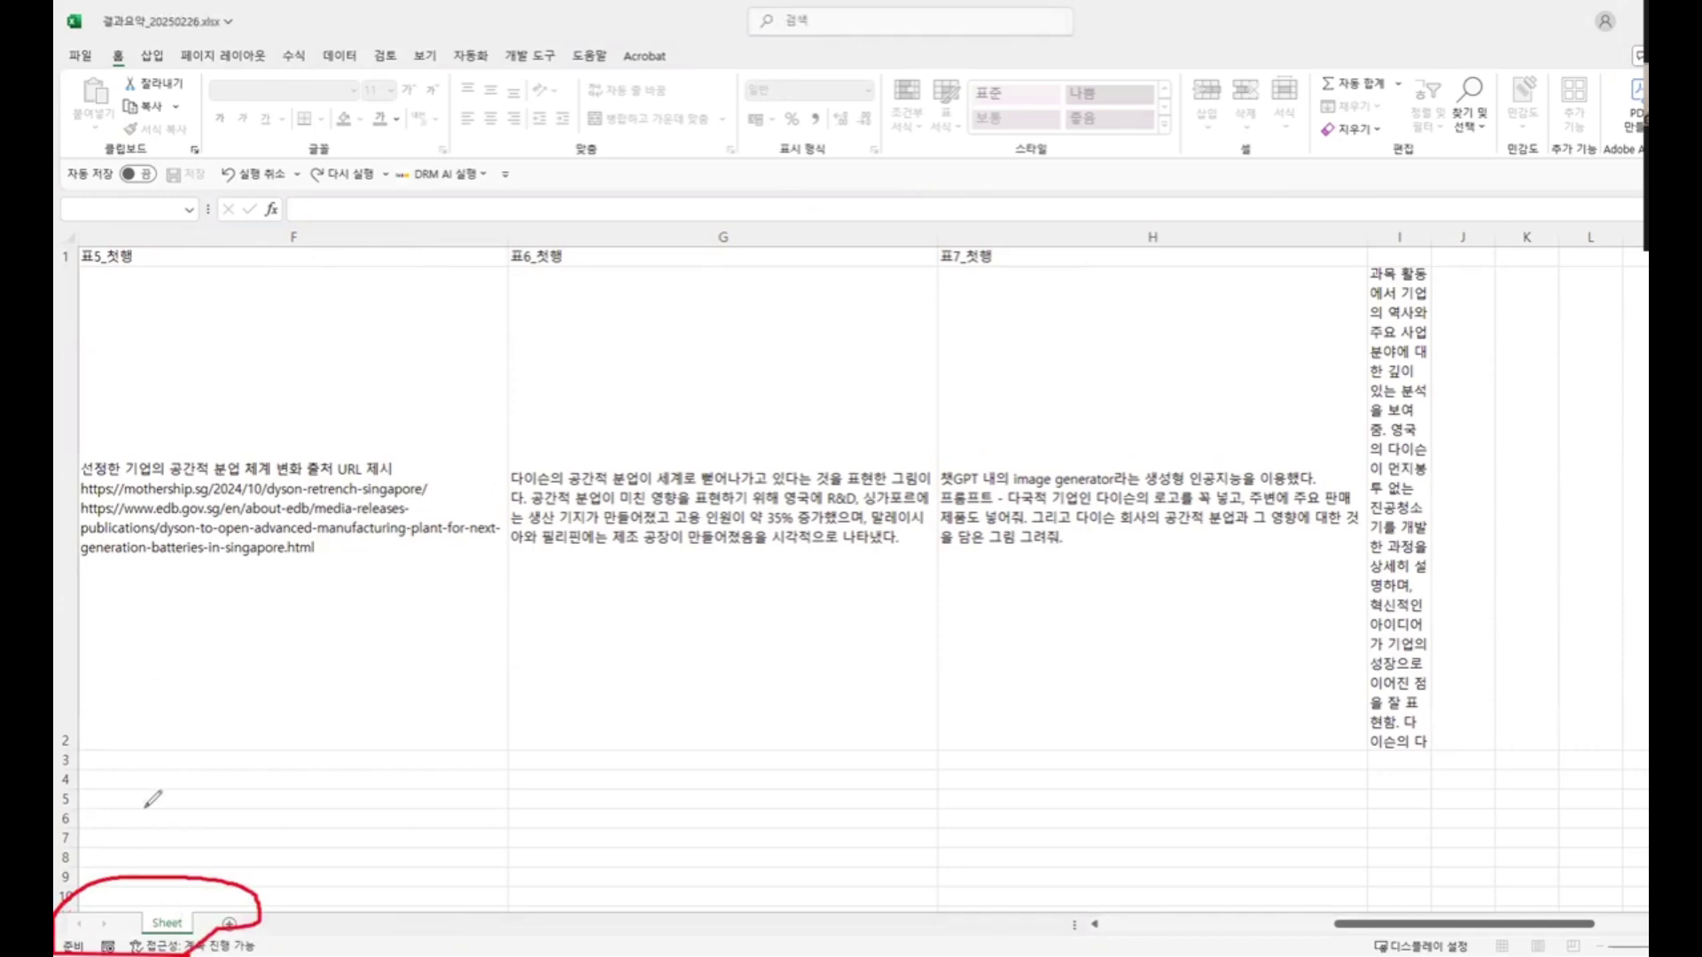
pyautogui.press('Escape')
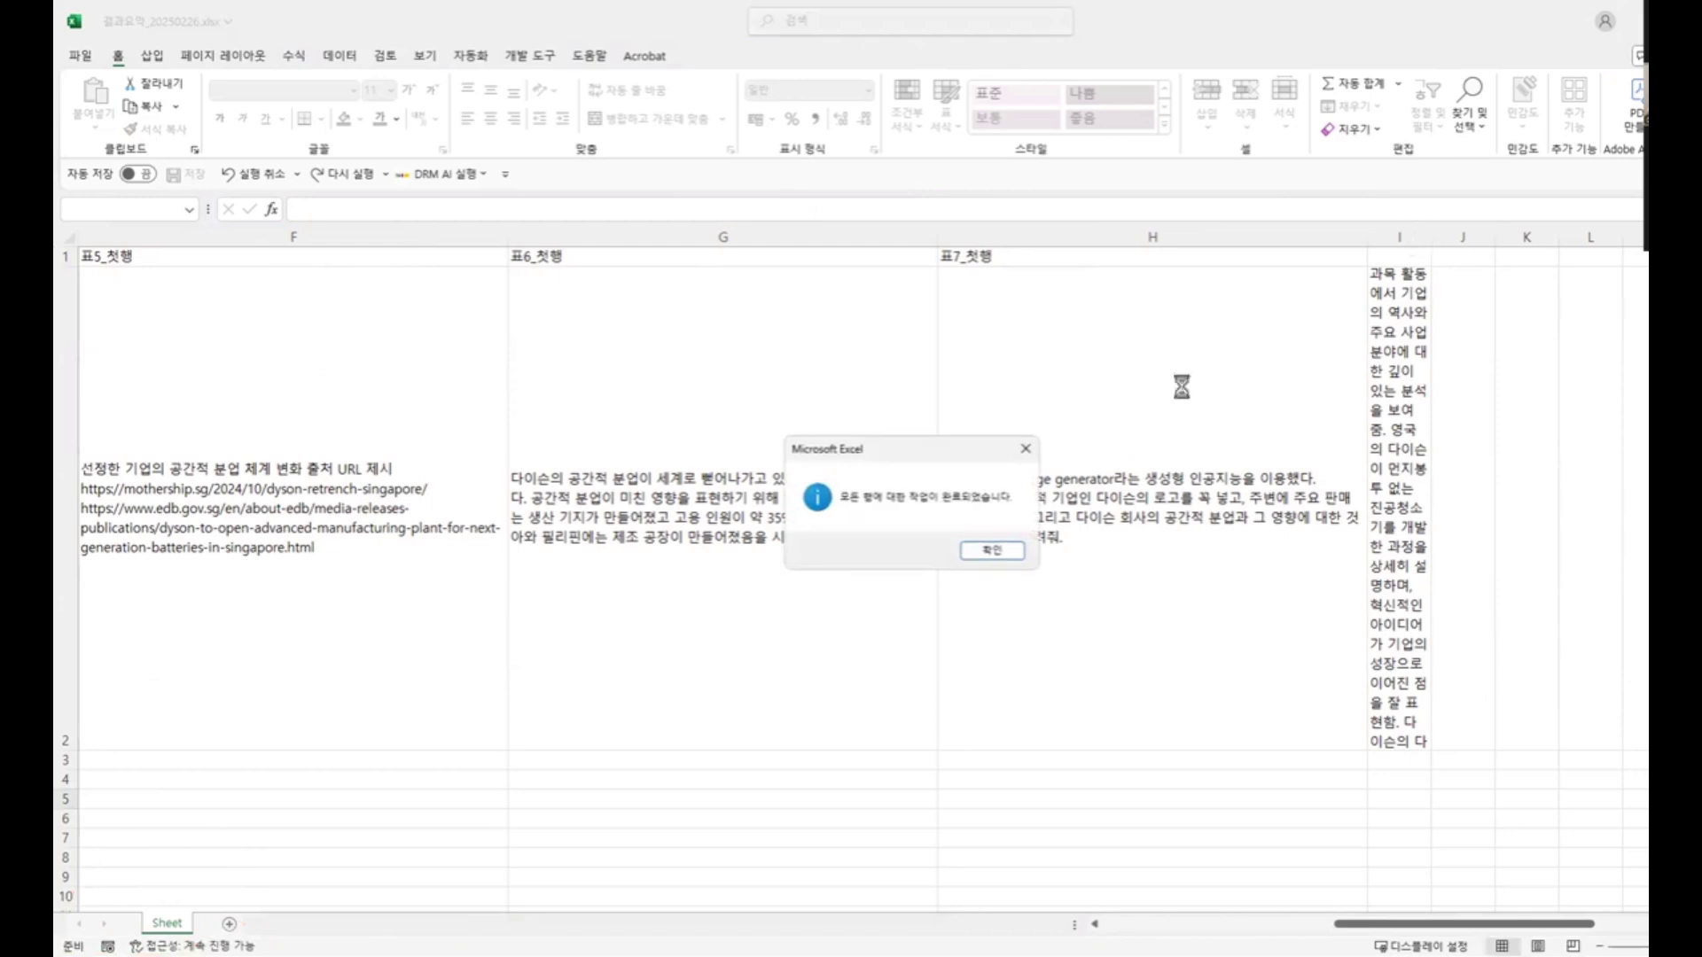
pyautogui.click(992, 550)
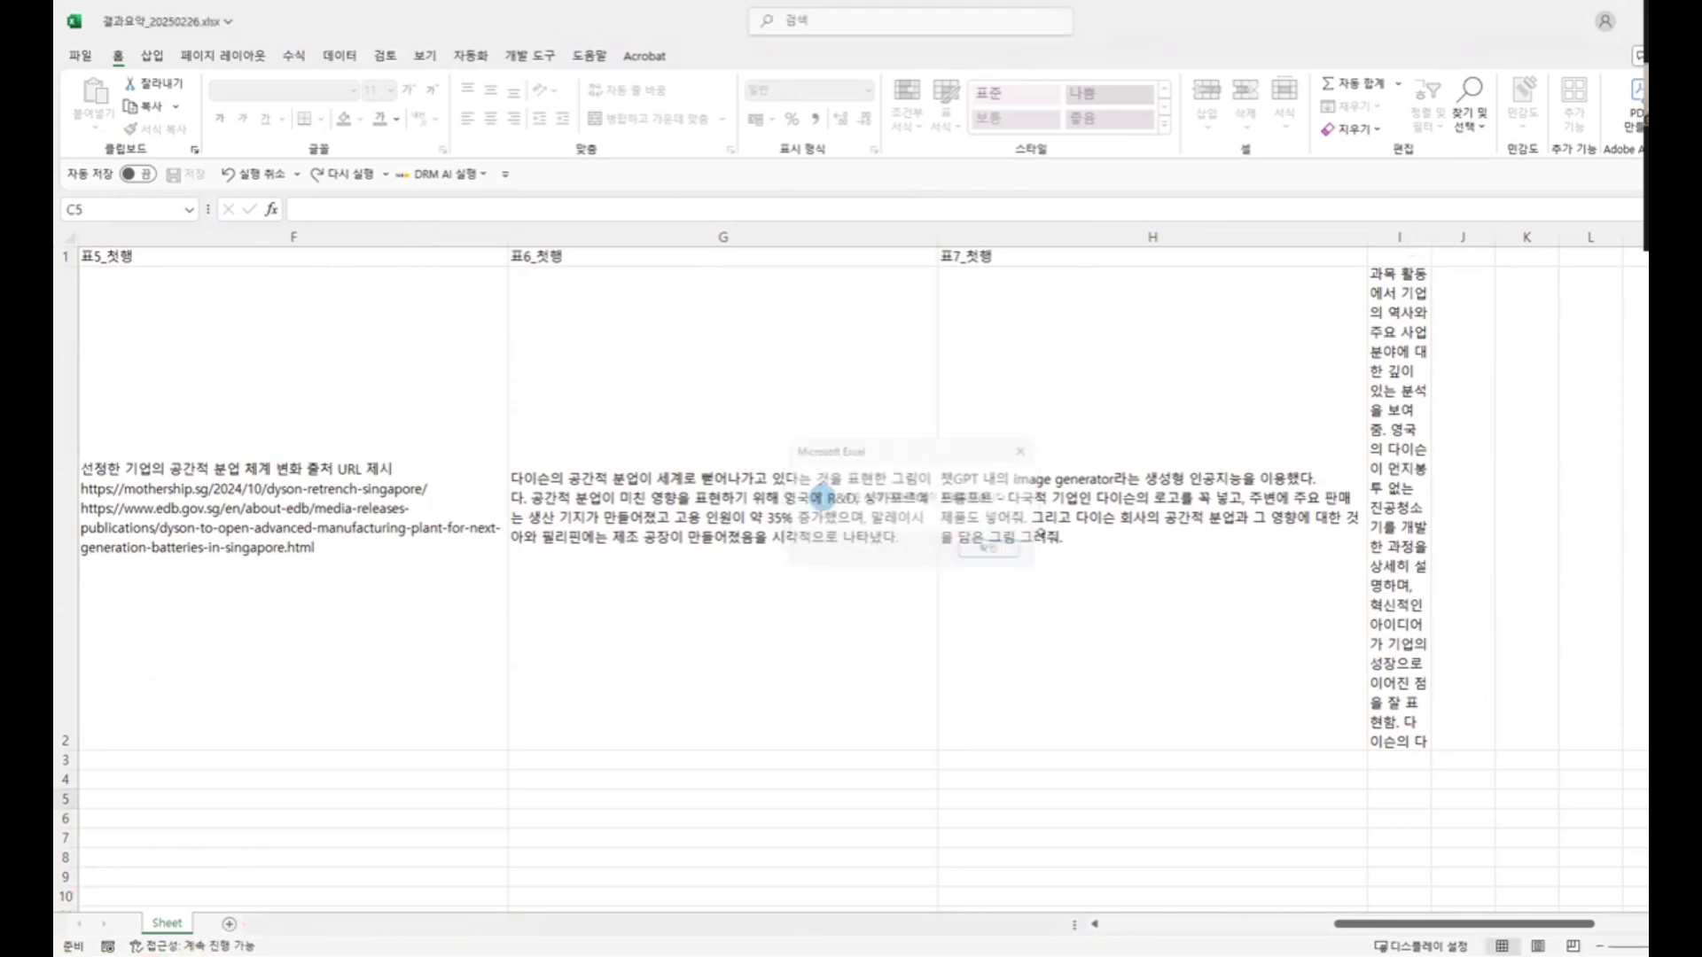
# - Autofit column I, widen it somewhat further, and select the generated evaluation text in I2
pyautogui.doubleClick(1432, 233)
pyautogui.click(1392, 682)
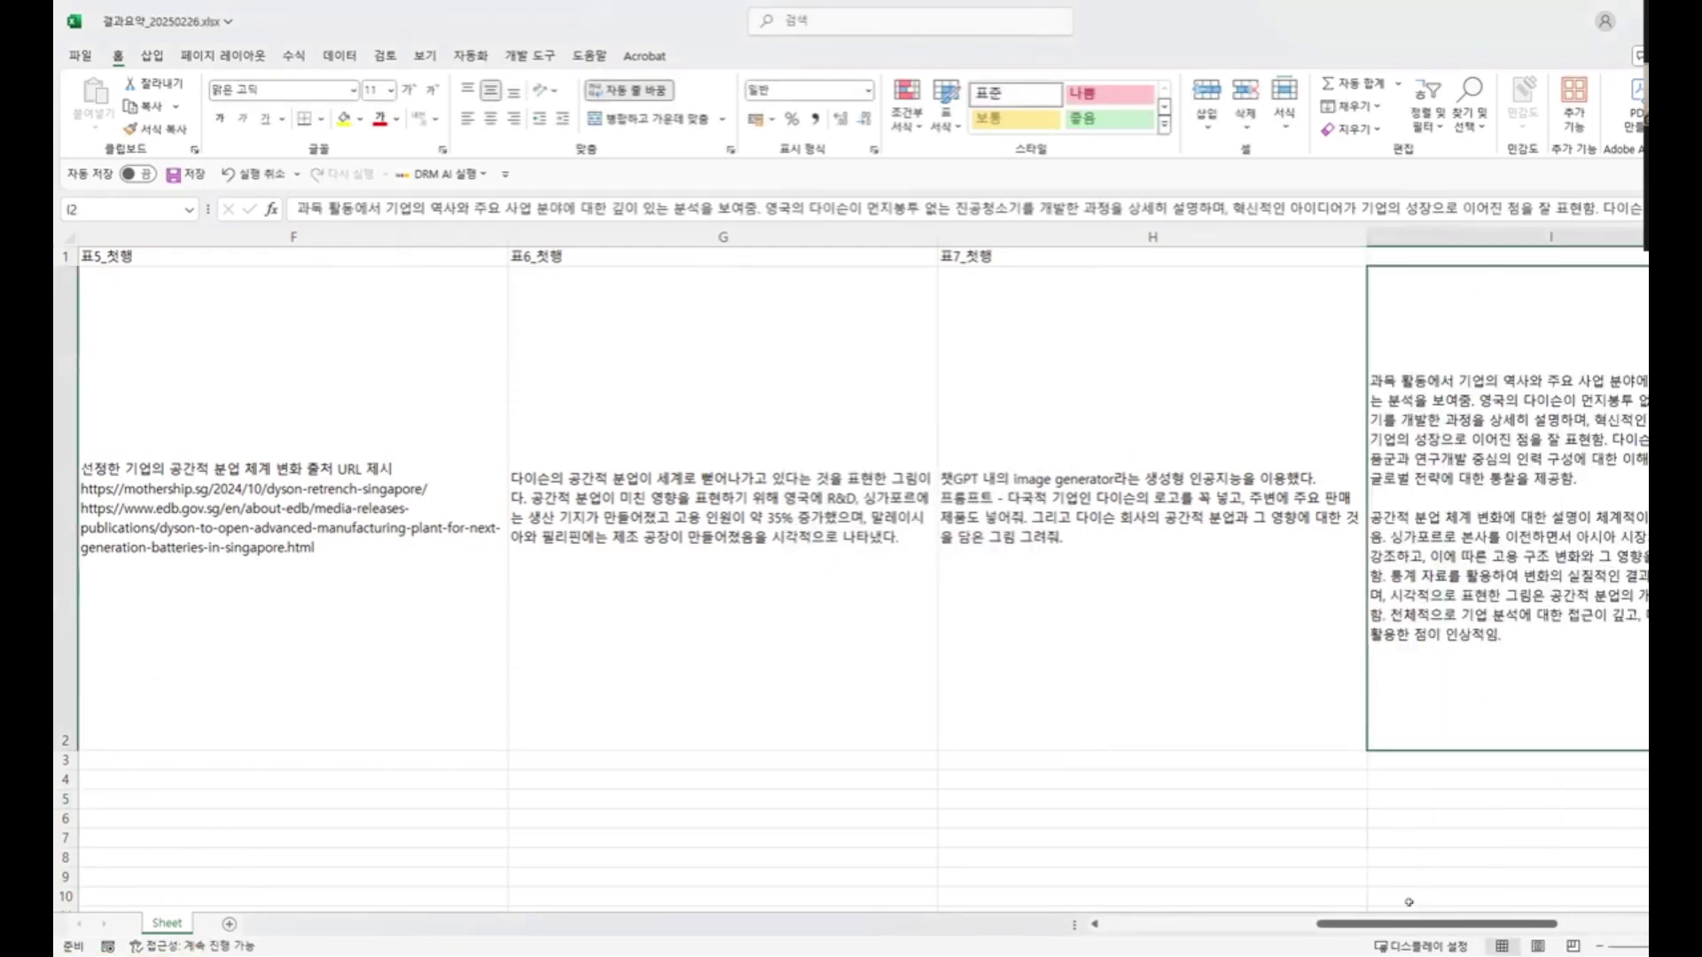
pyautogui.hscroll(3, 1049, 670)
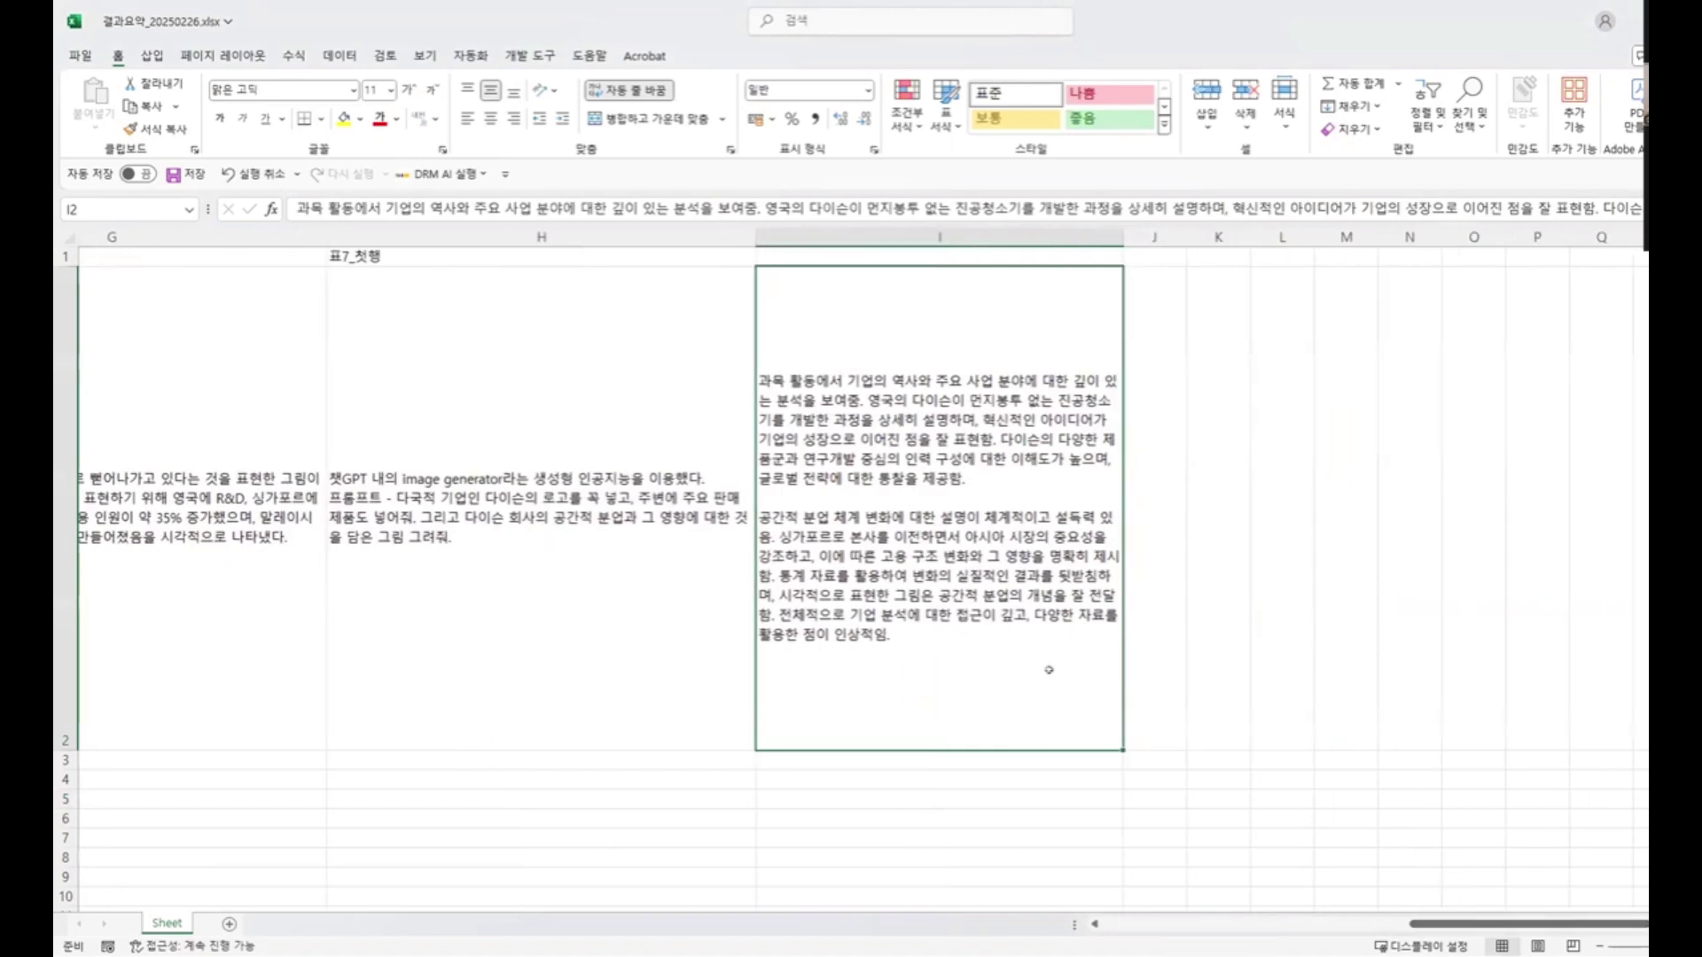
pyautogui.click(1163, 434)
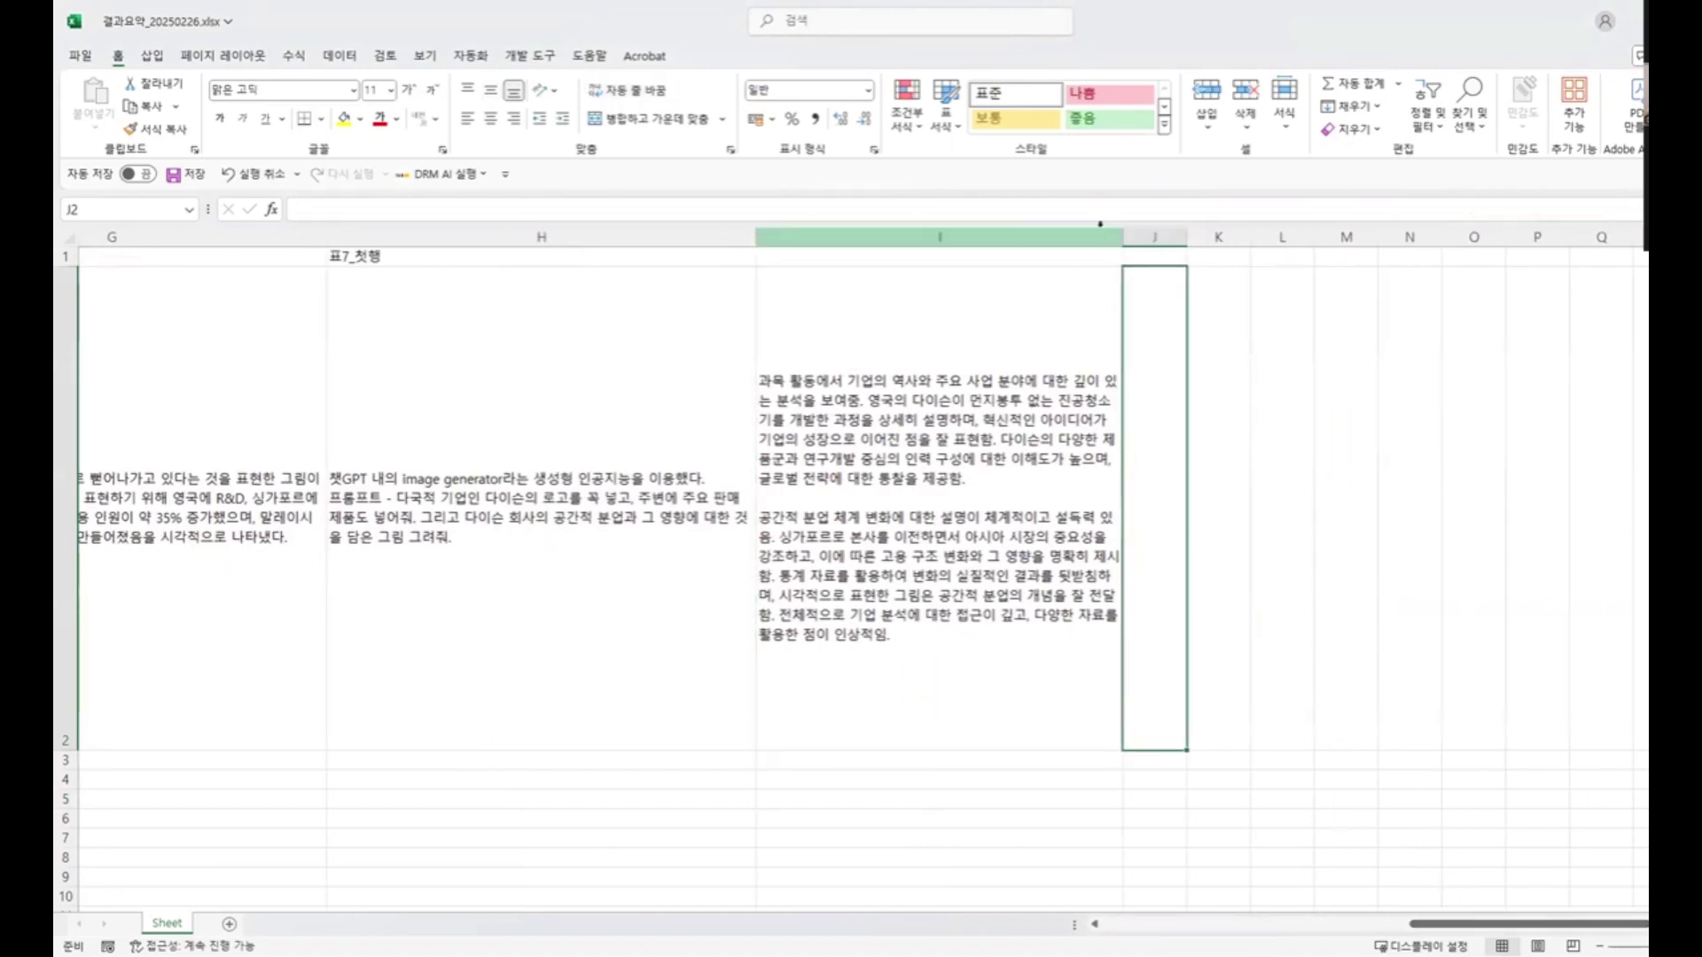
pyautogui.moveTo(1110, 233); pyautogui.dragTo(1219, 232)
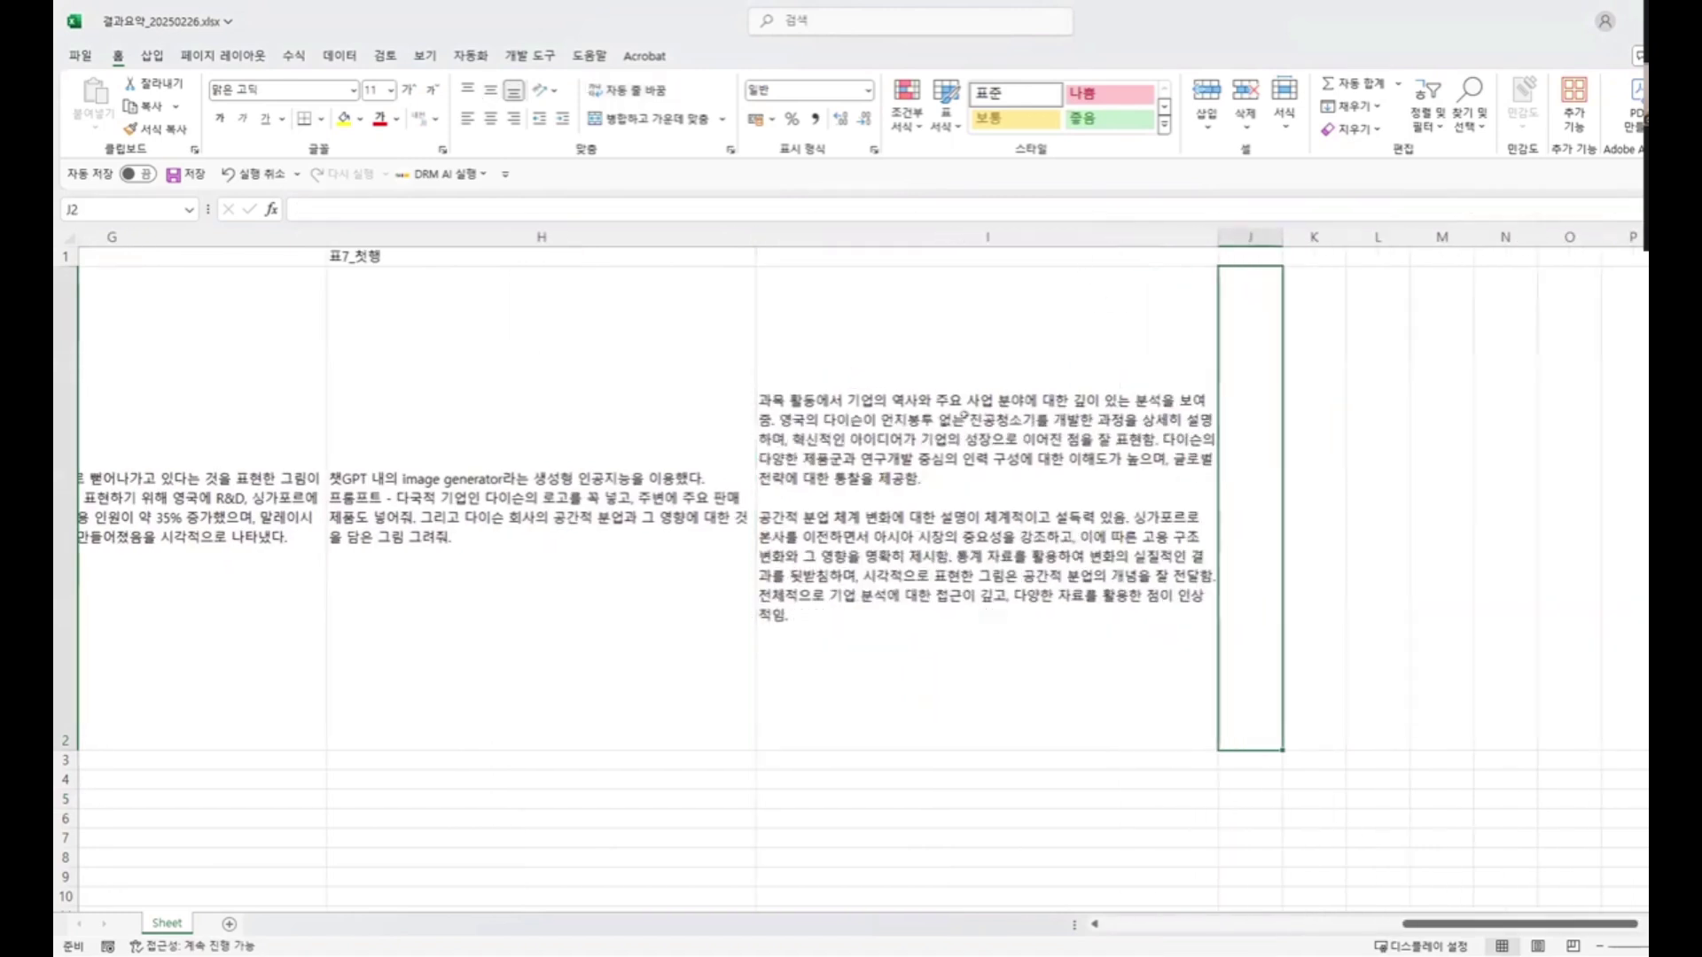
pyautogui.click(937, 432)
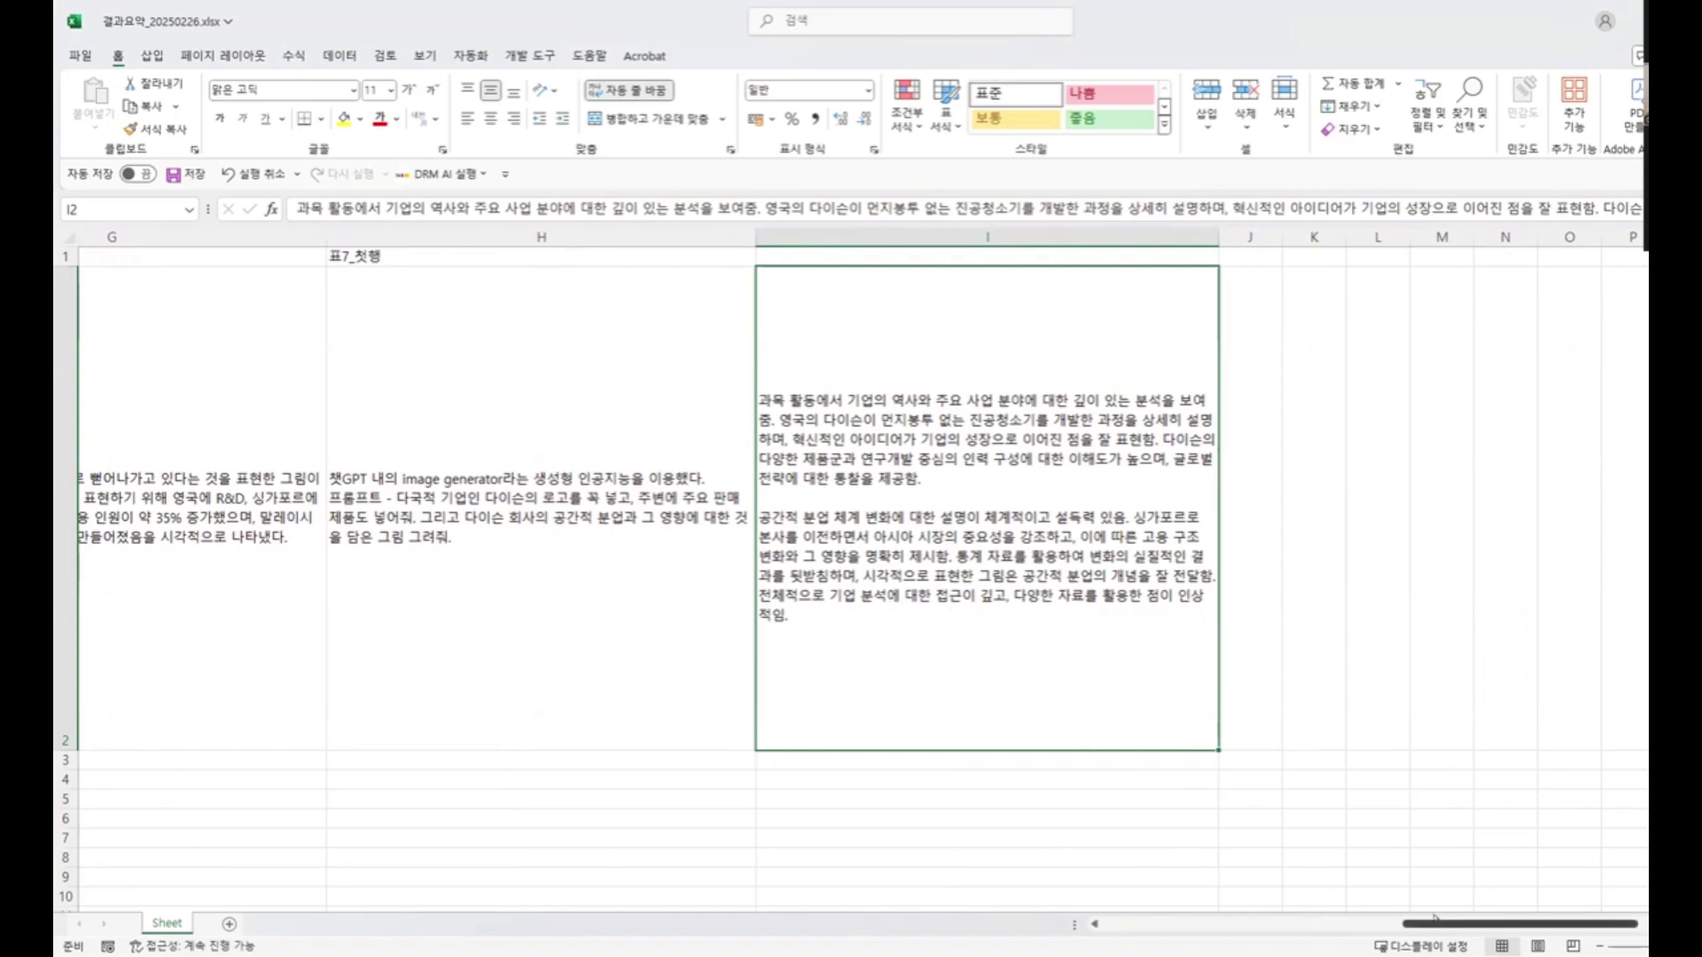
pyautogui.moveTo(1435, 918); pyautogui.dragTo(1406, 918)
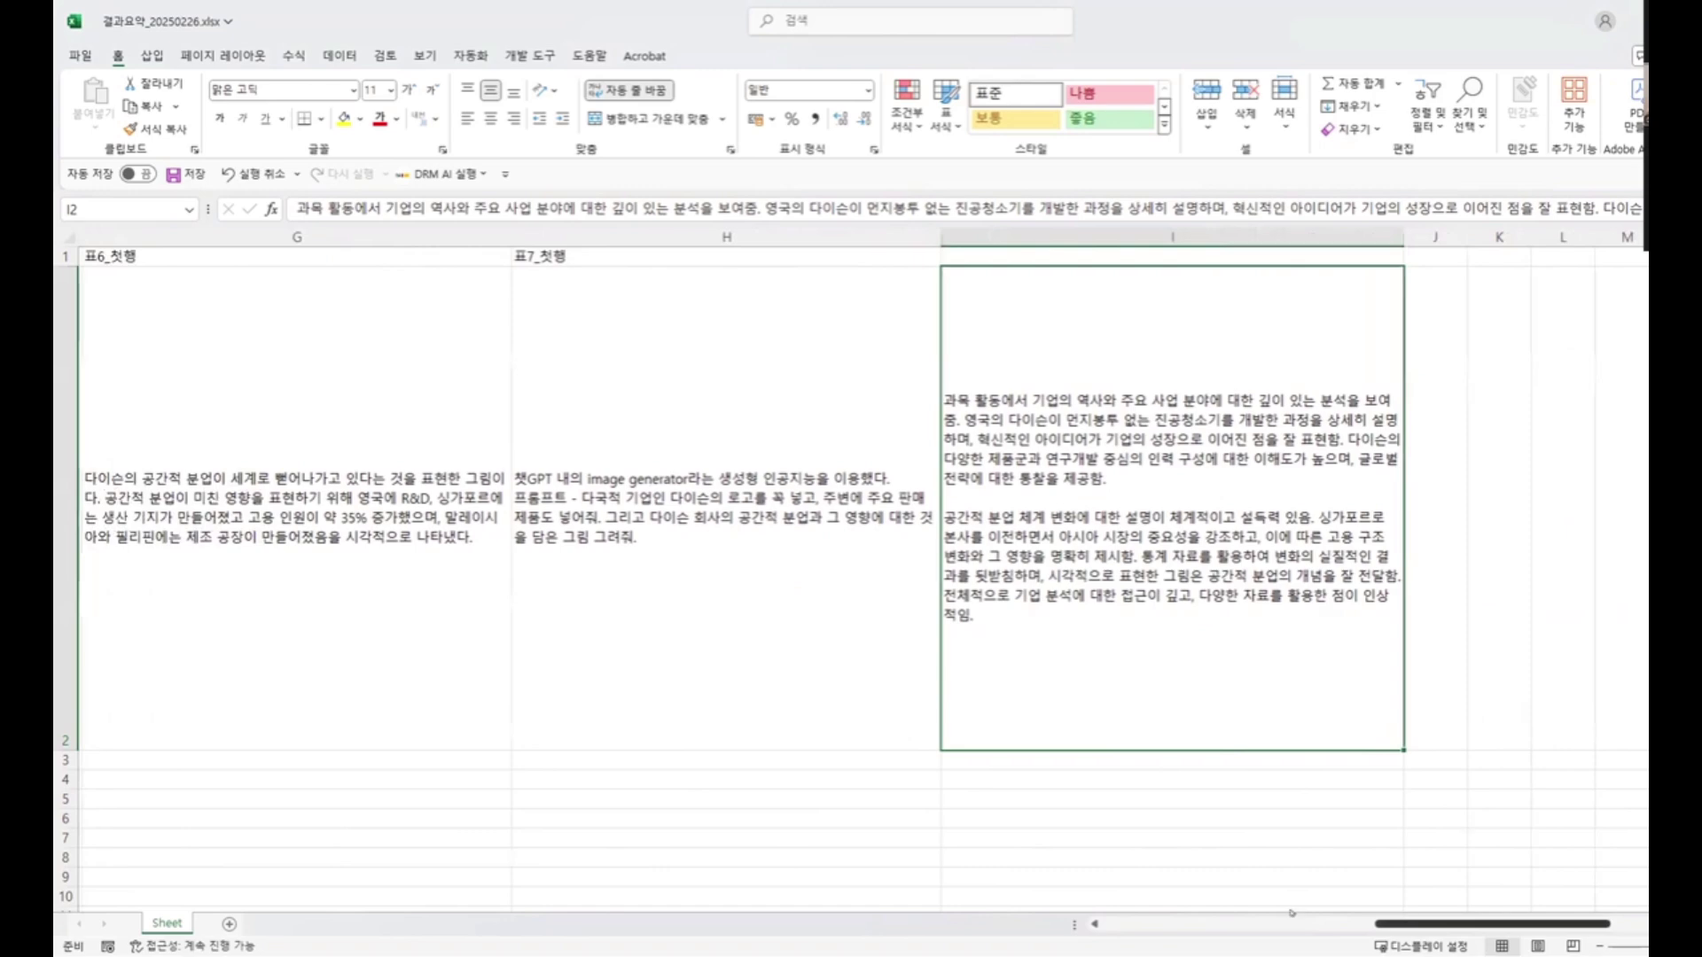
pyautogui.hscroll(-1, 1292, 913)
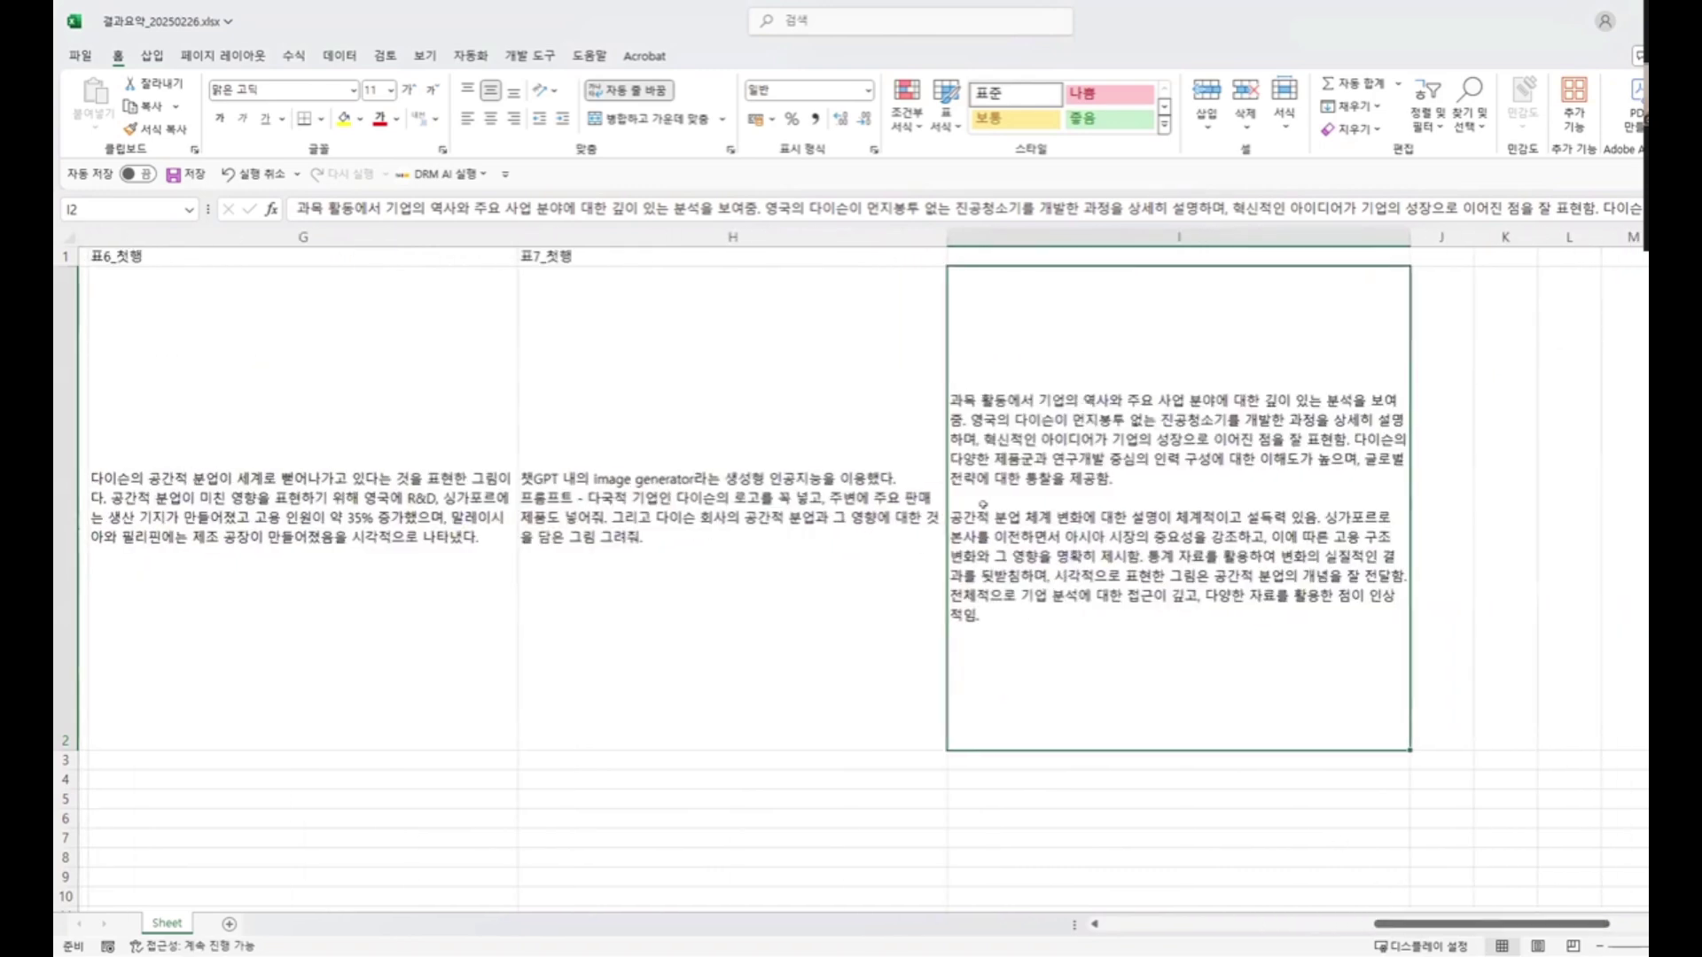
# - Compare the student's source text in columns C to H of row 2 with the generated evaluation in I2
pyautogui.click(1278, 929)
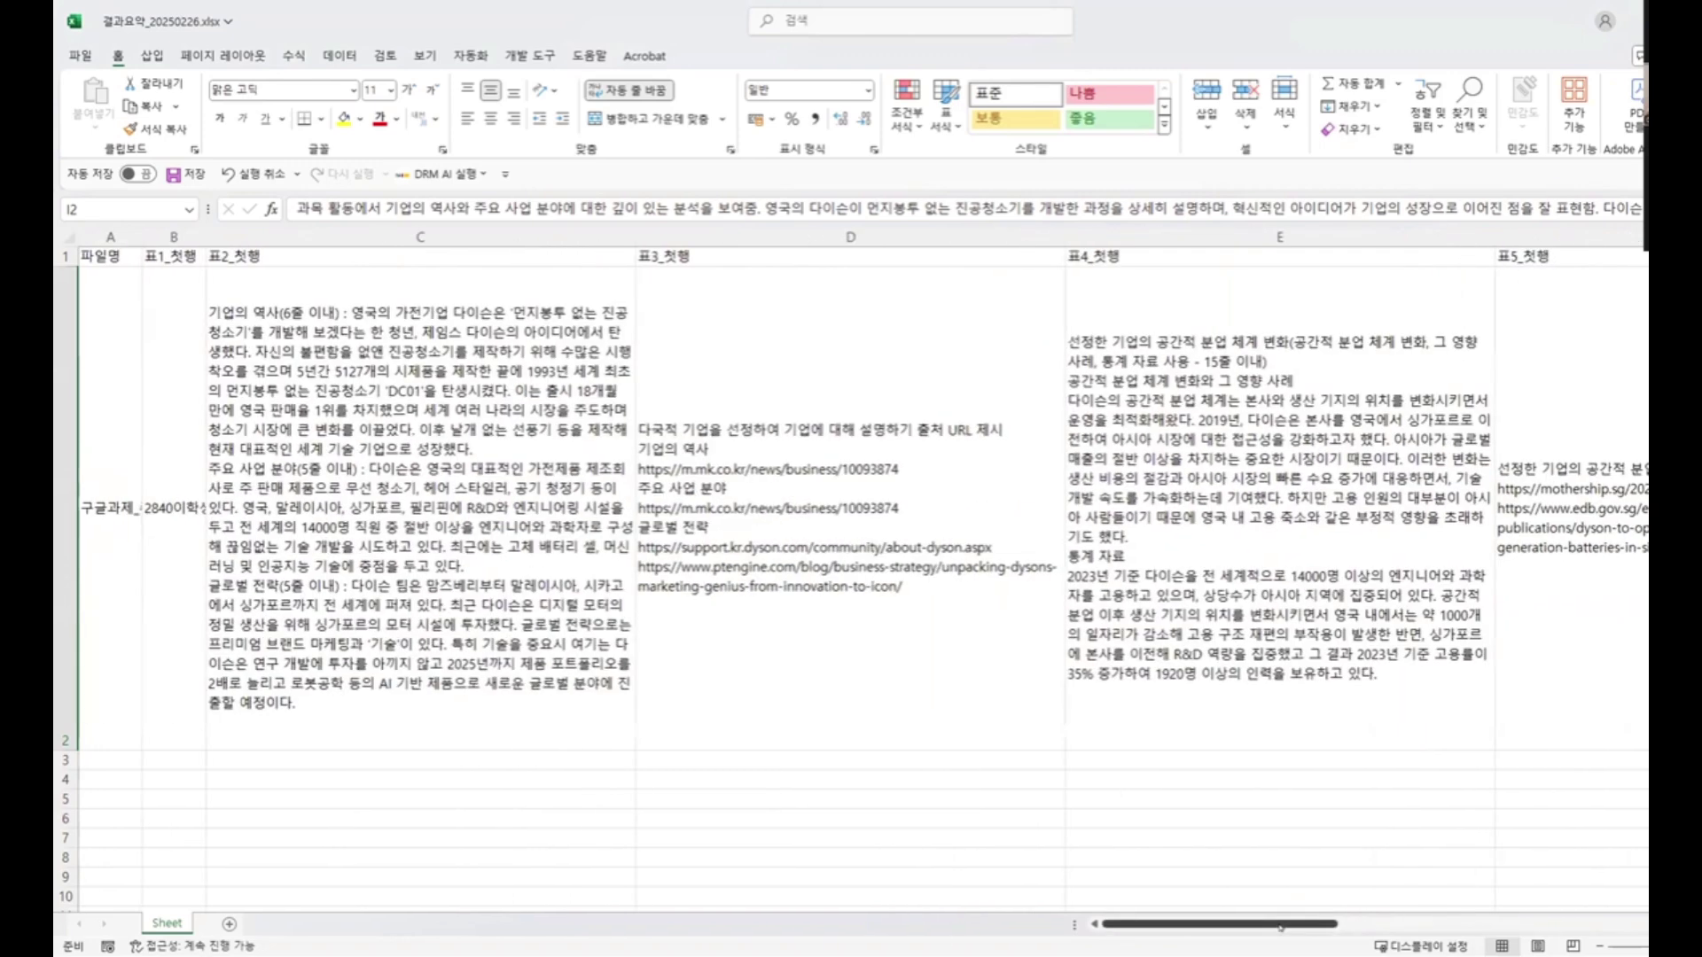
pyautogui.click(541, 615)
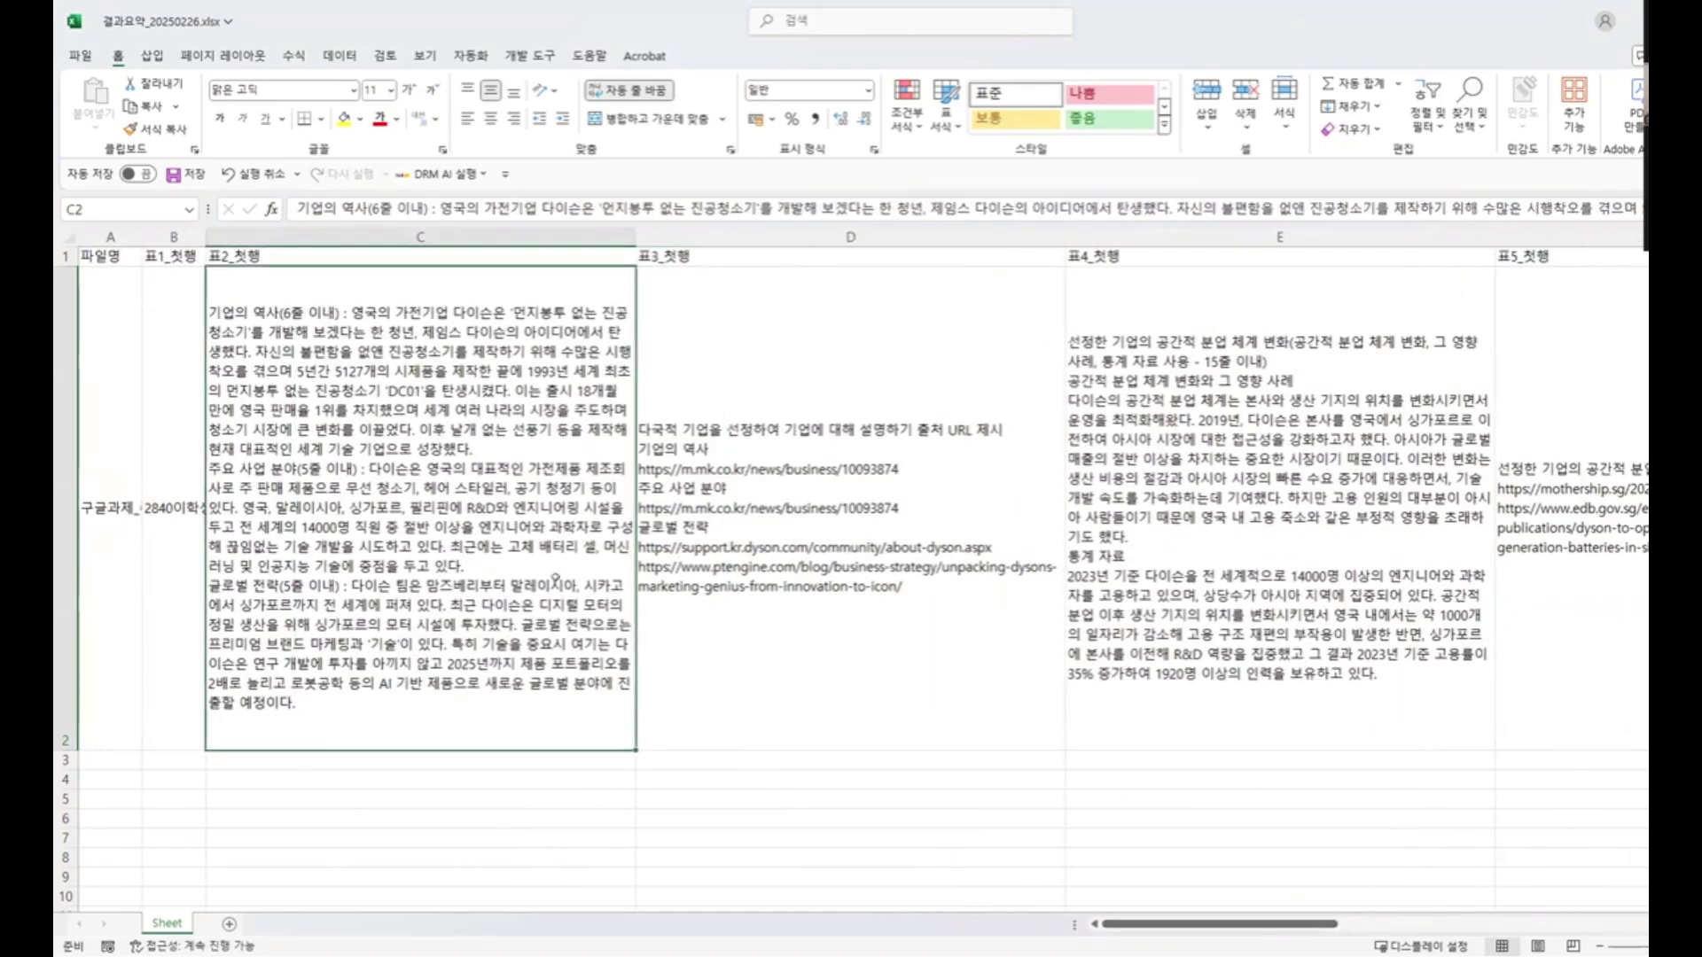
pyautogui.moveTo(1148, 926); pyautogui.dragTo(1400, 926)
pyautogui.moveTo(984, 663); pyautogui.dragTo(983, 797)
pyautogui.click(1256, 589)
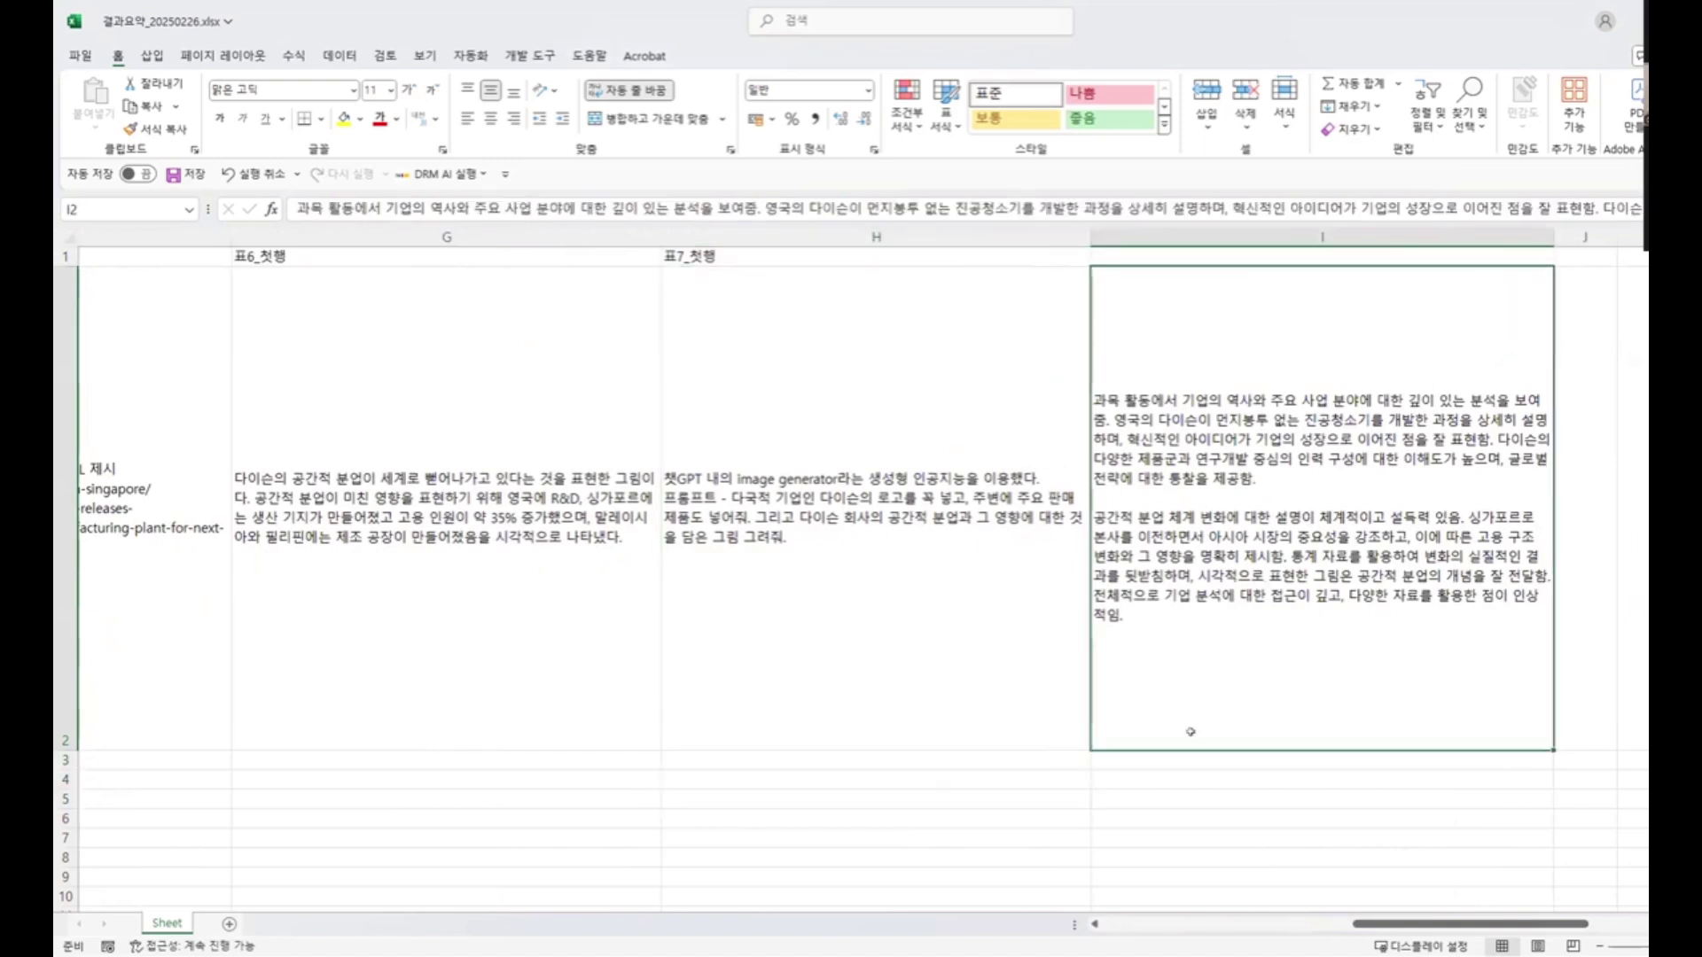
pyautogui.press('Down')
pyautogui.press('Down')
pyautogui.press('Down')
pyautogui.press('Down')
pyautogui.press('Down')
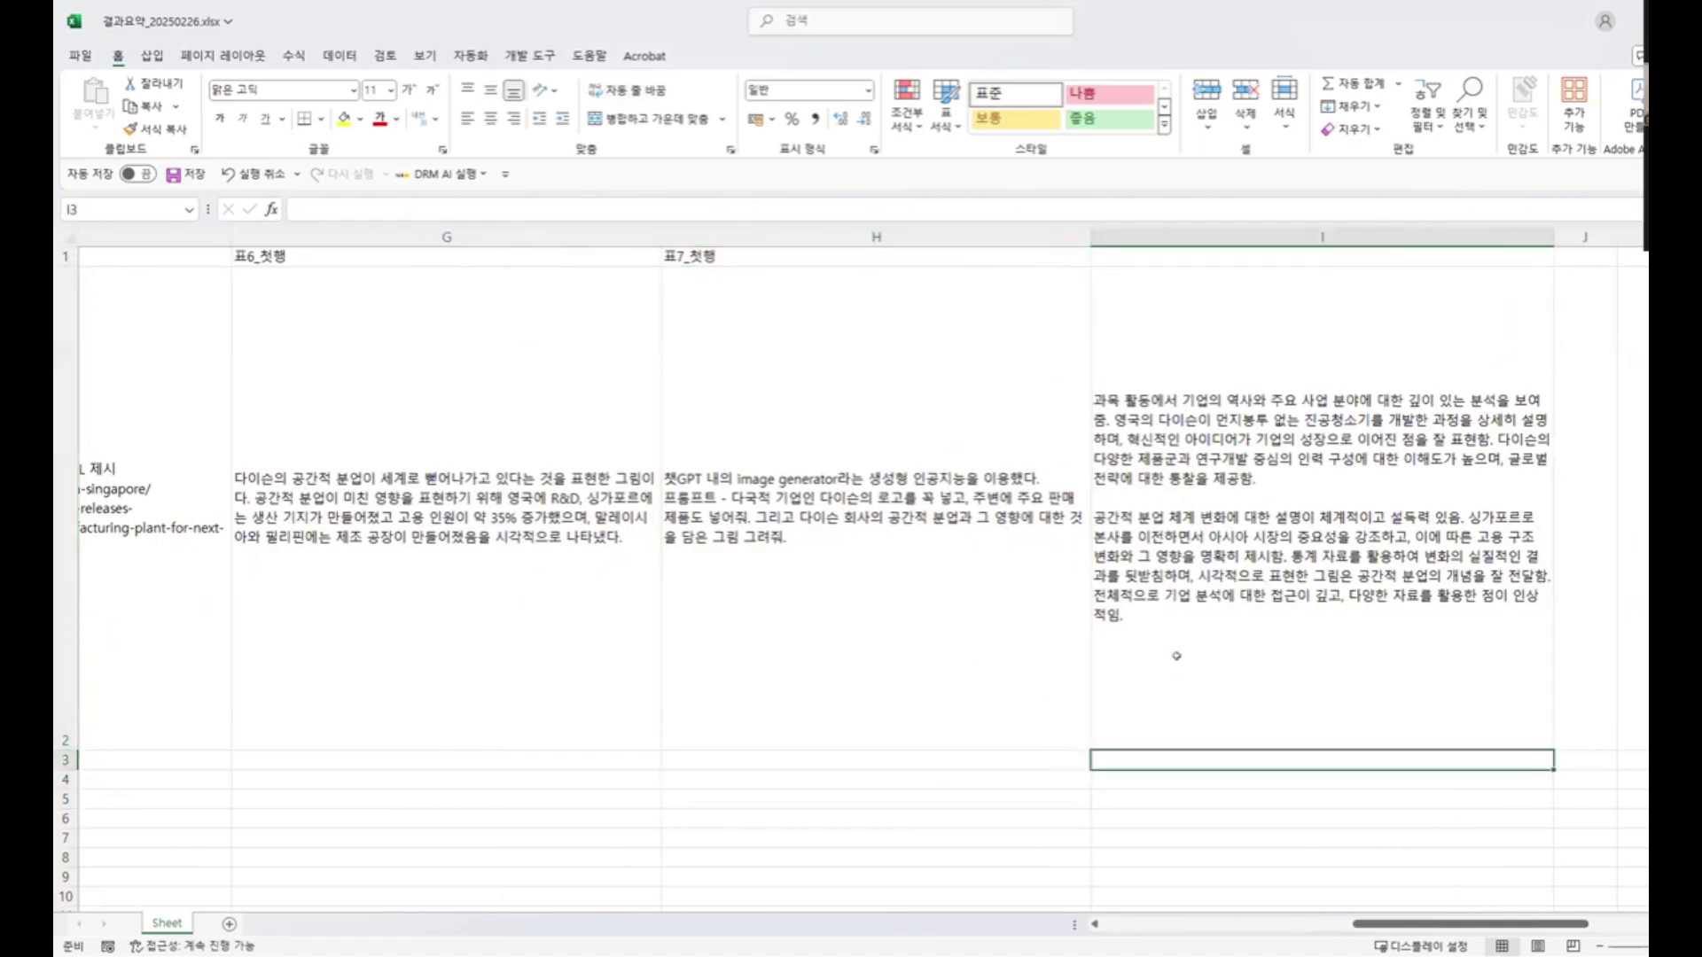
pyautogui.press('Down')
pyautogui.press('Down')
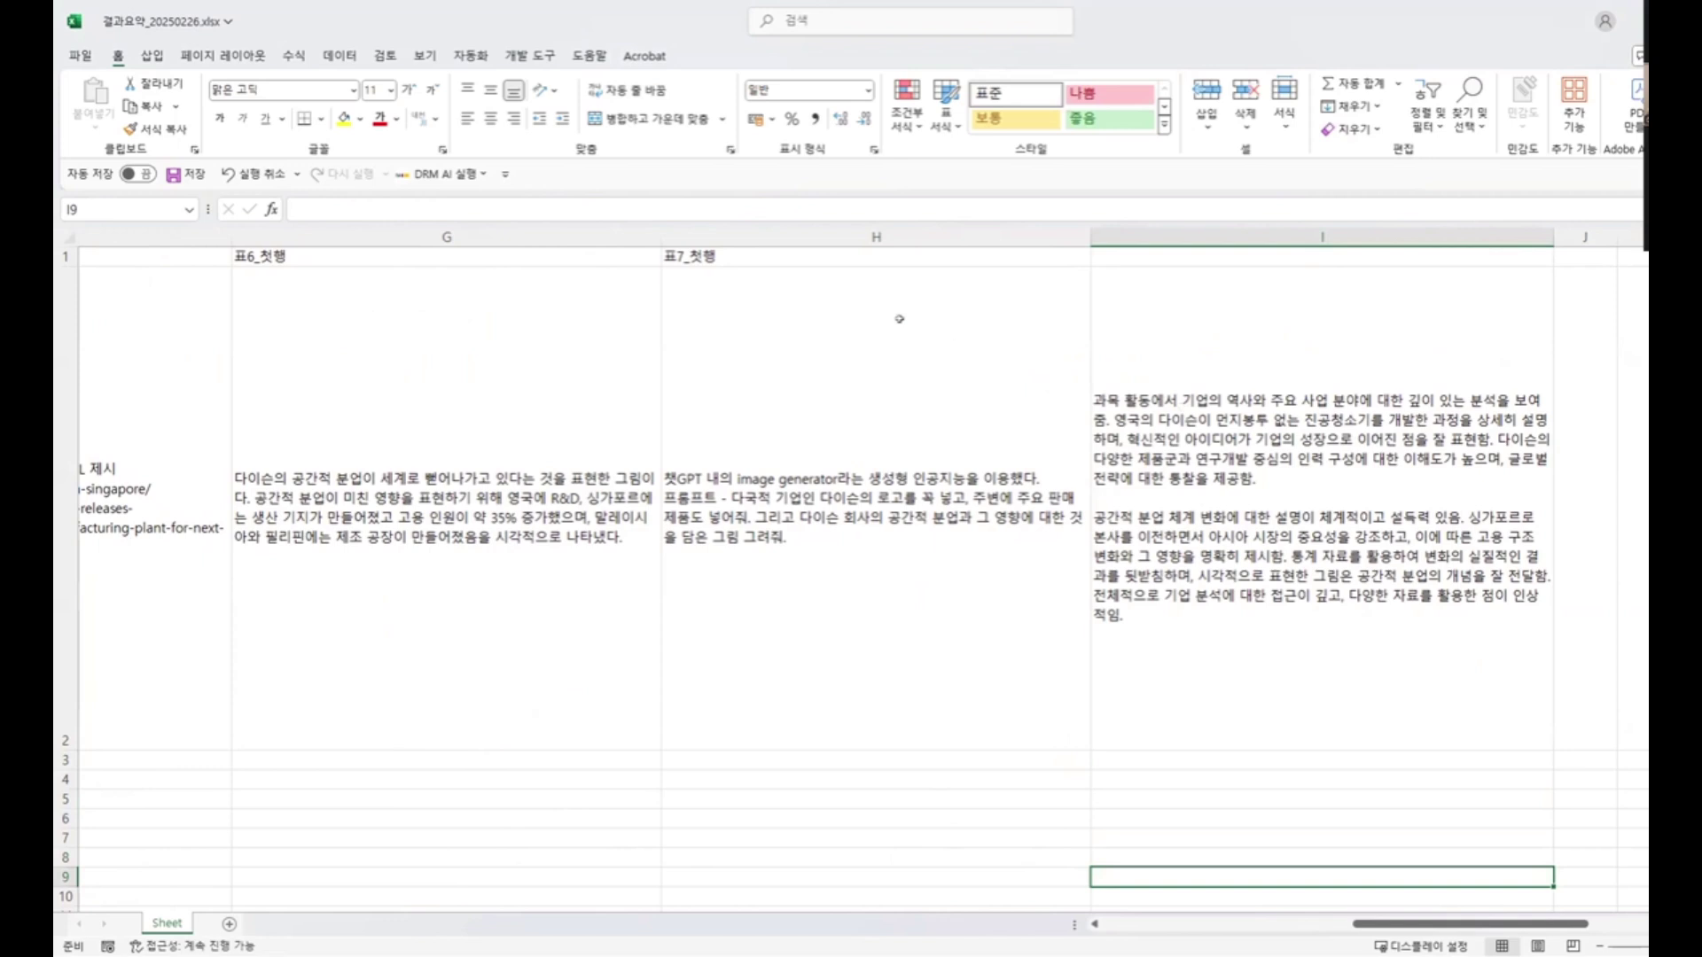
pyautogui.click(922, 372)
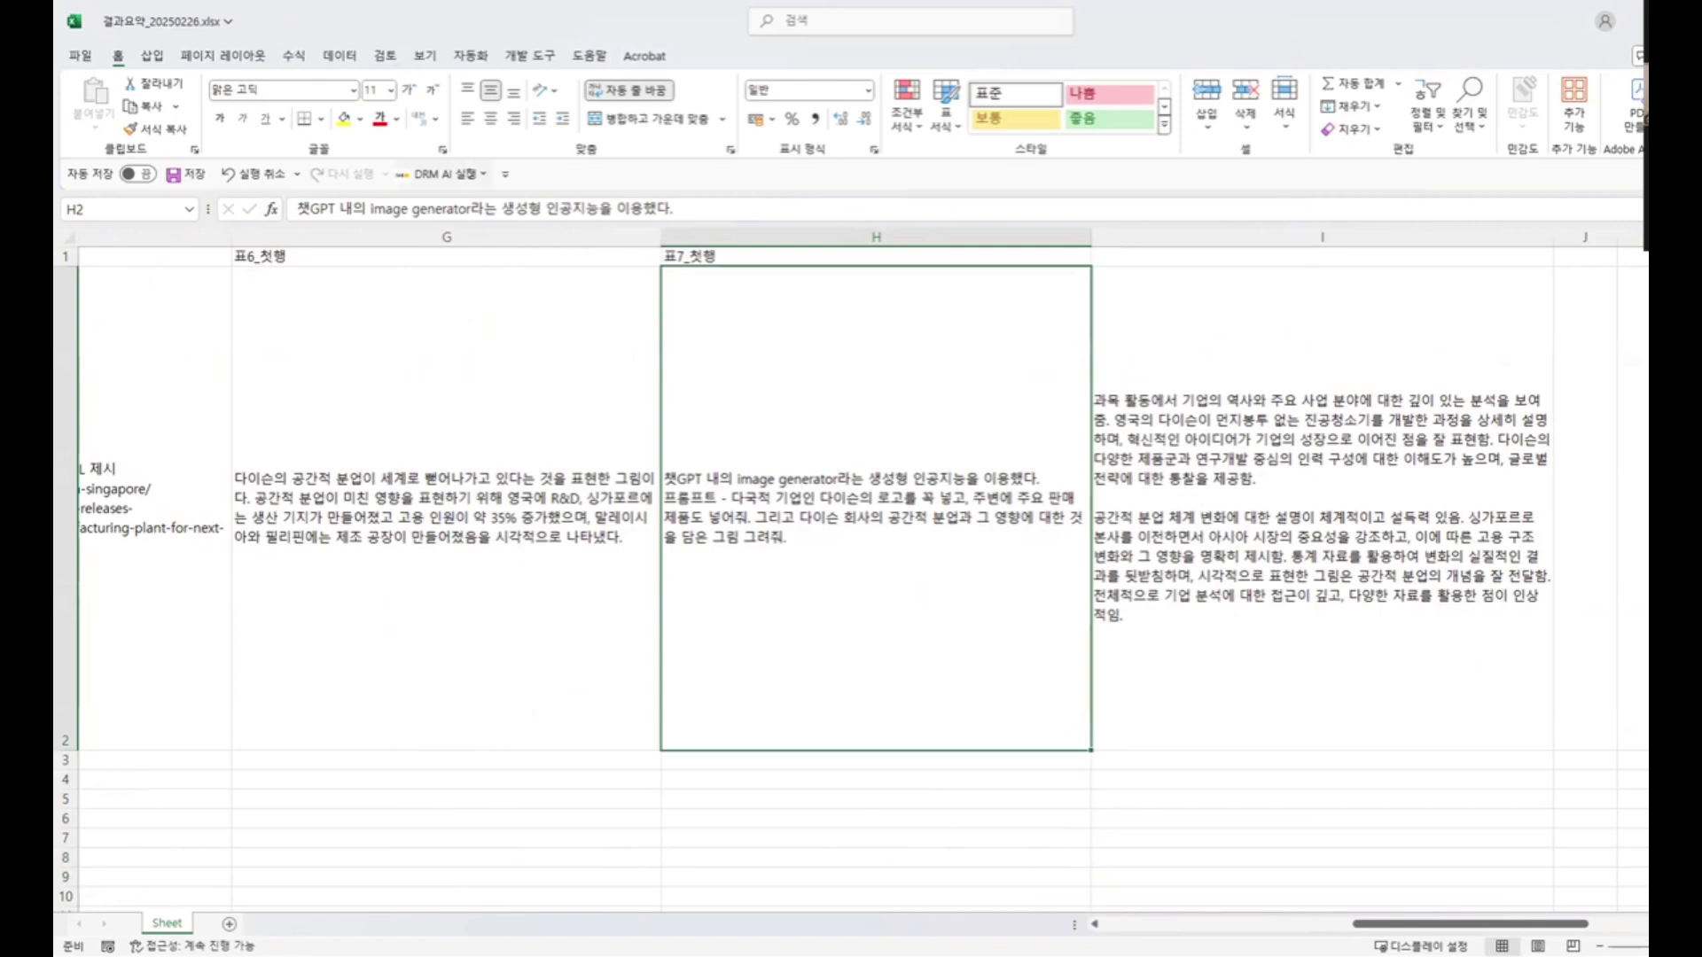
pyautogui.click(1137, 487)
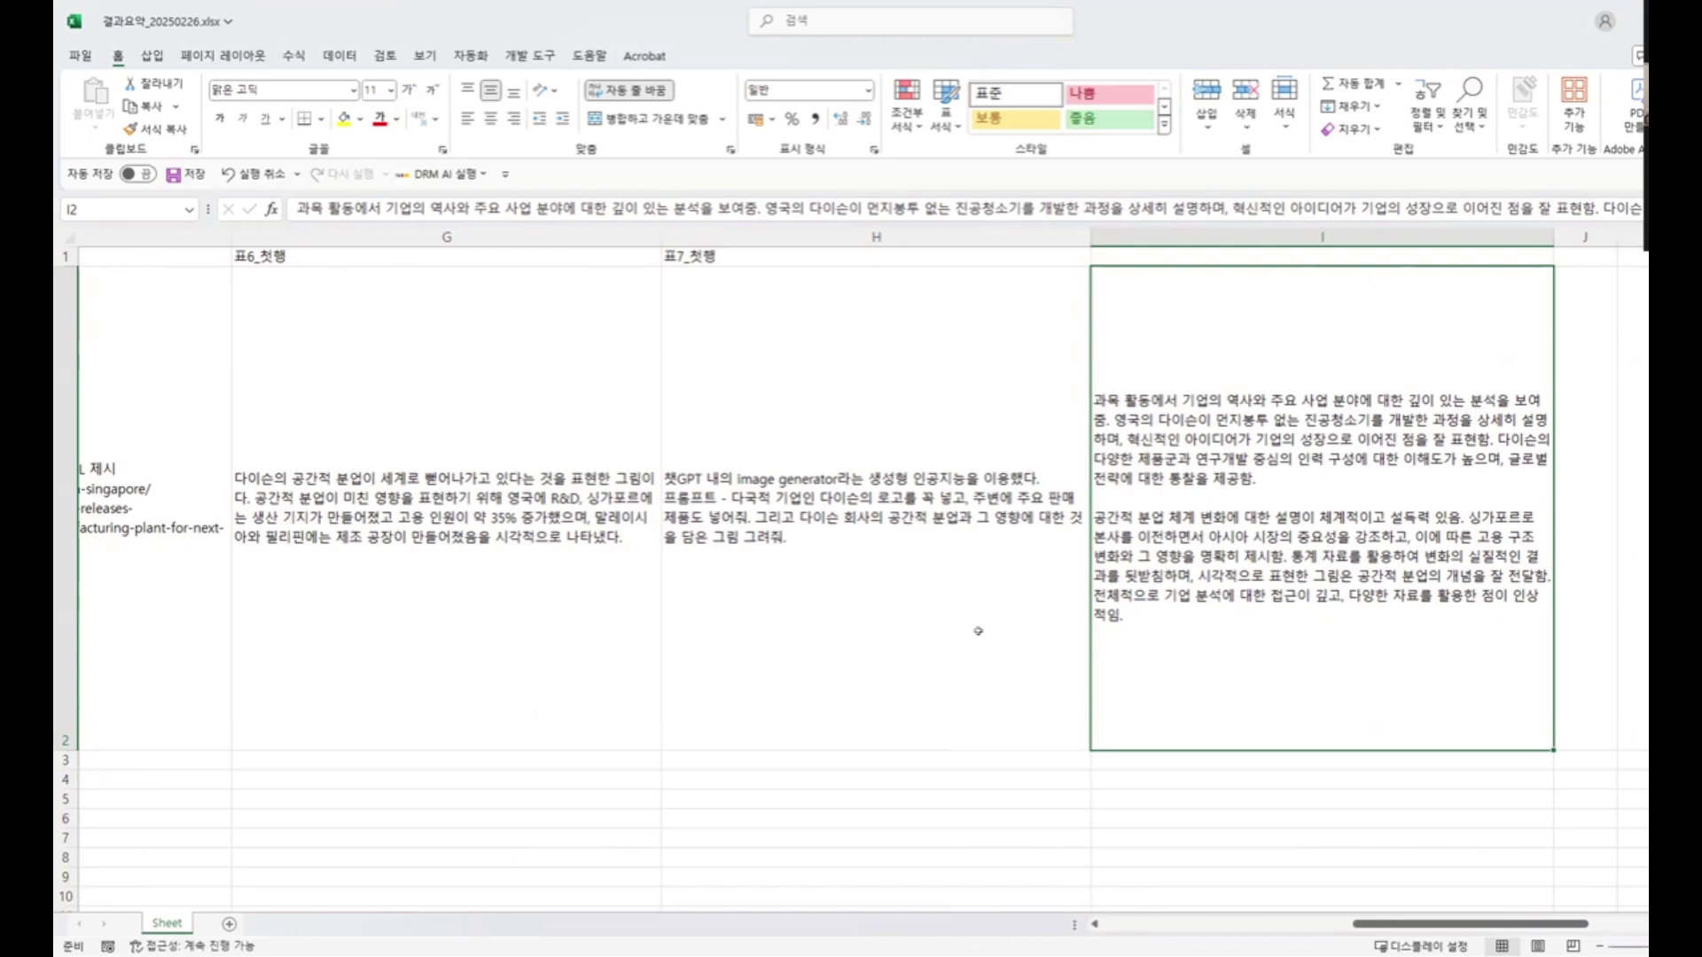
pyautogui.press('Left')
pyautogui.press('Right')
pyautogui.press('Left')
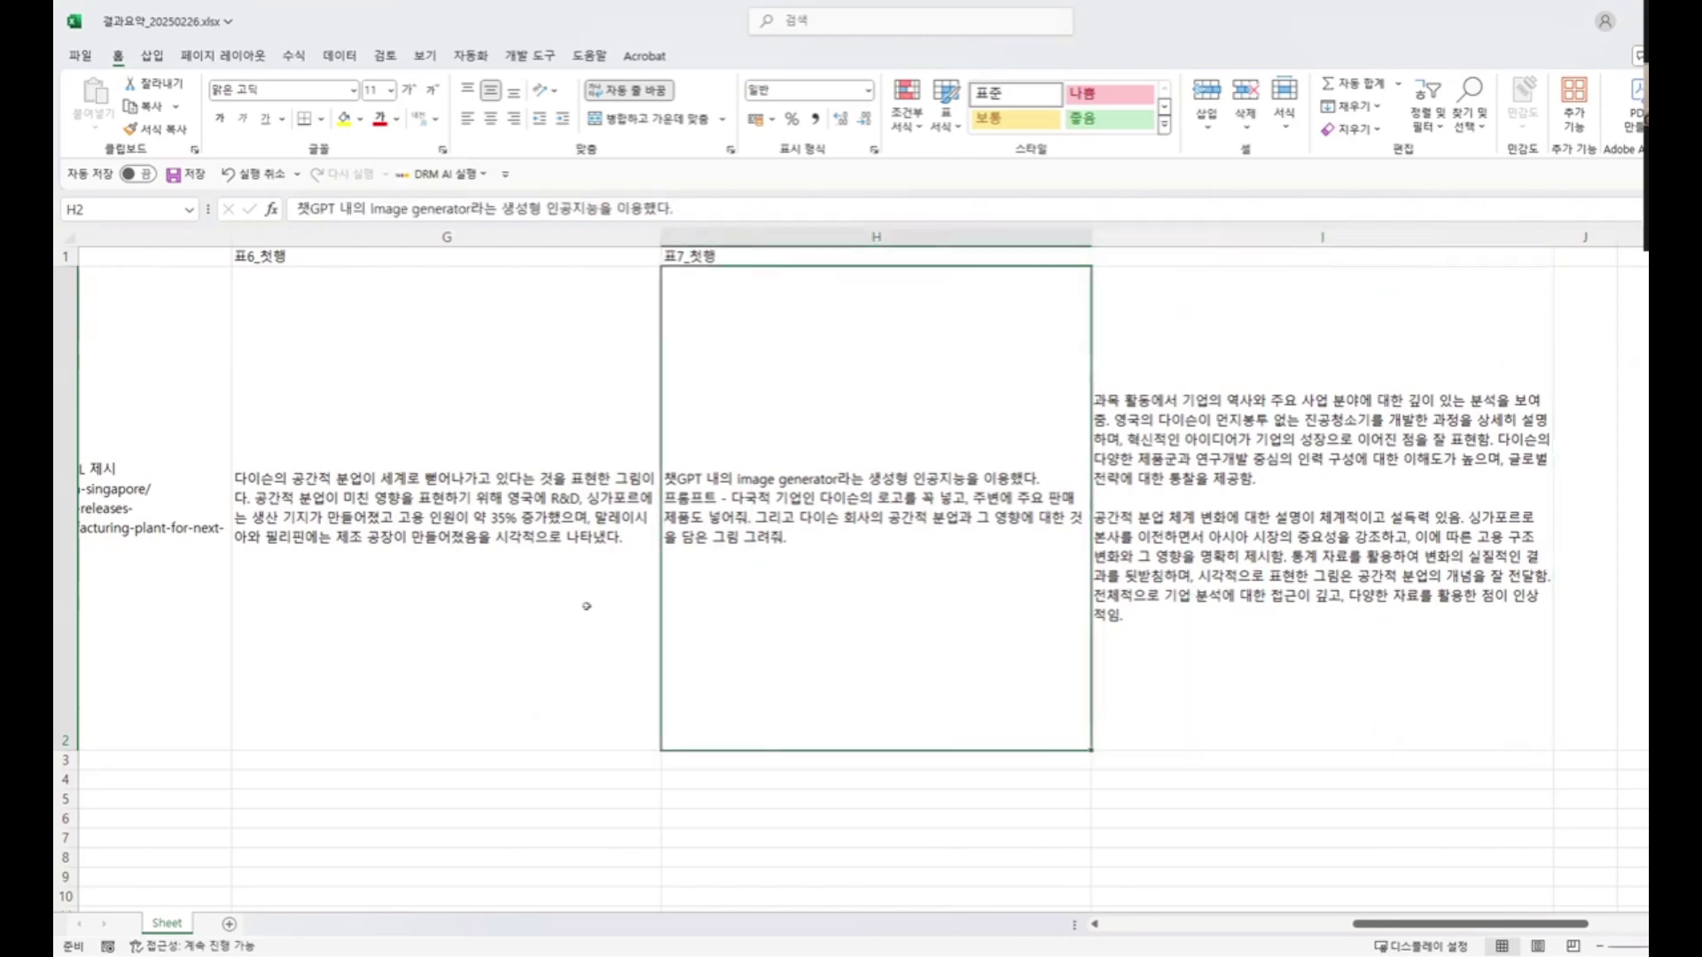
pyautogui.press('Left')
# - Cancel closing the workbook at the save-changes prompt
pyautogui.click(1309, 923)
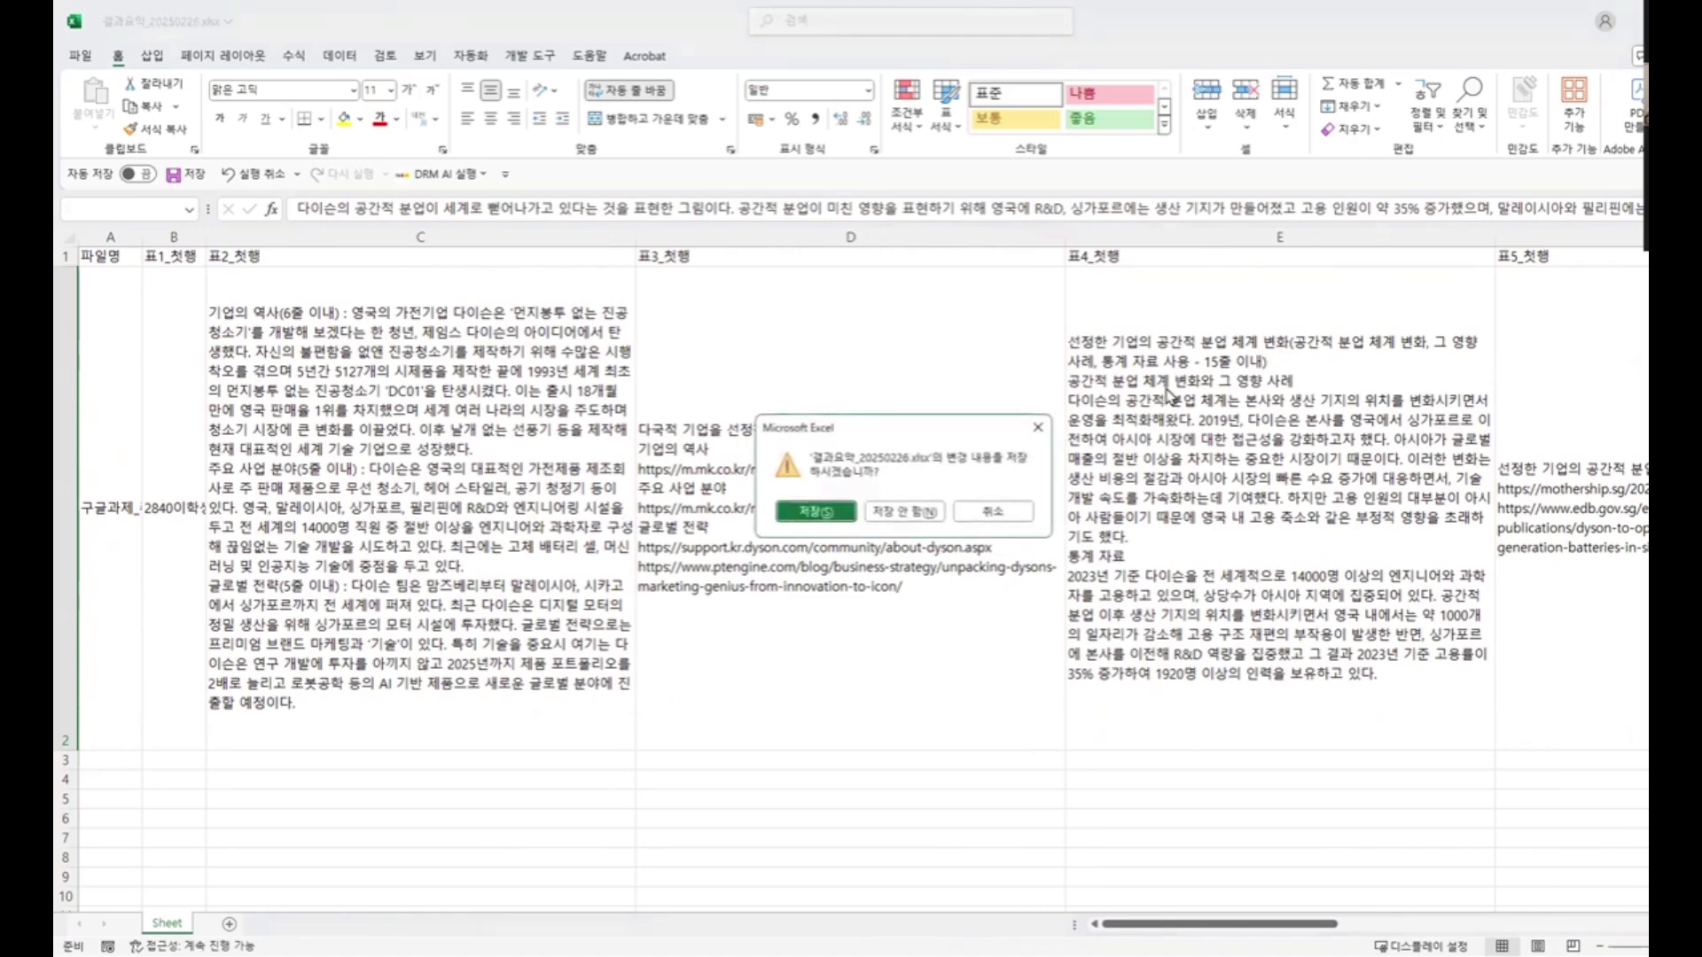
pyautogui.click(1019, 510)
pyautogui.click(1180, 485)
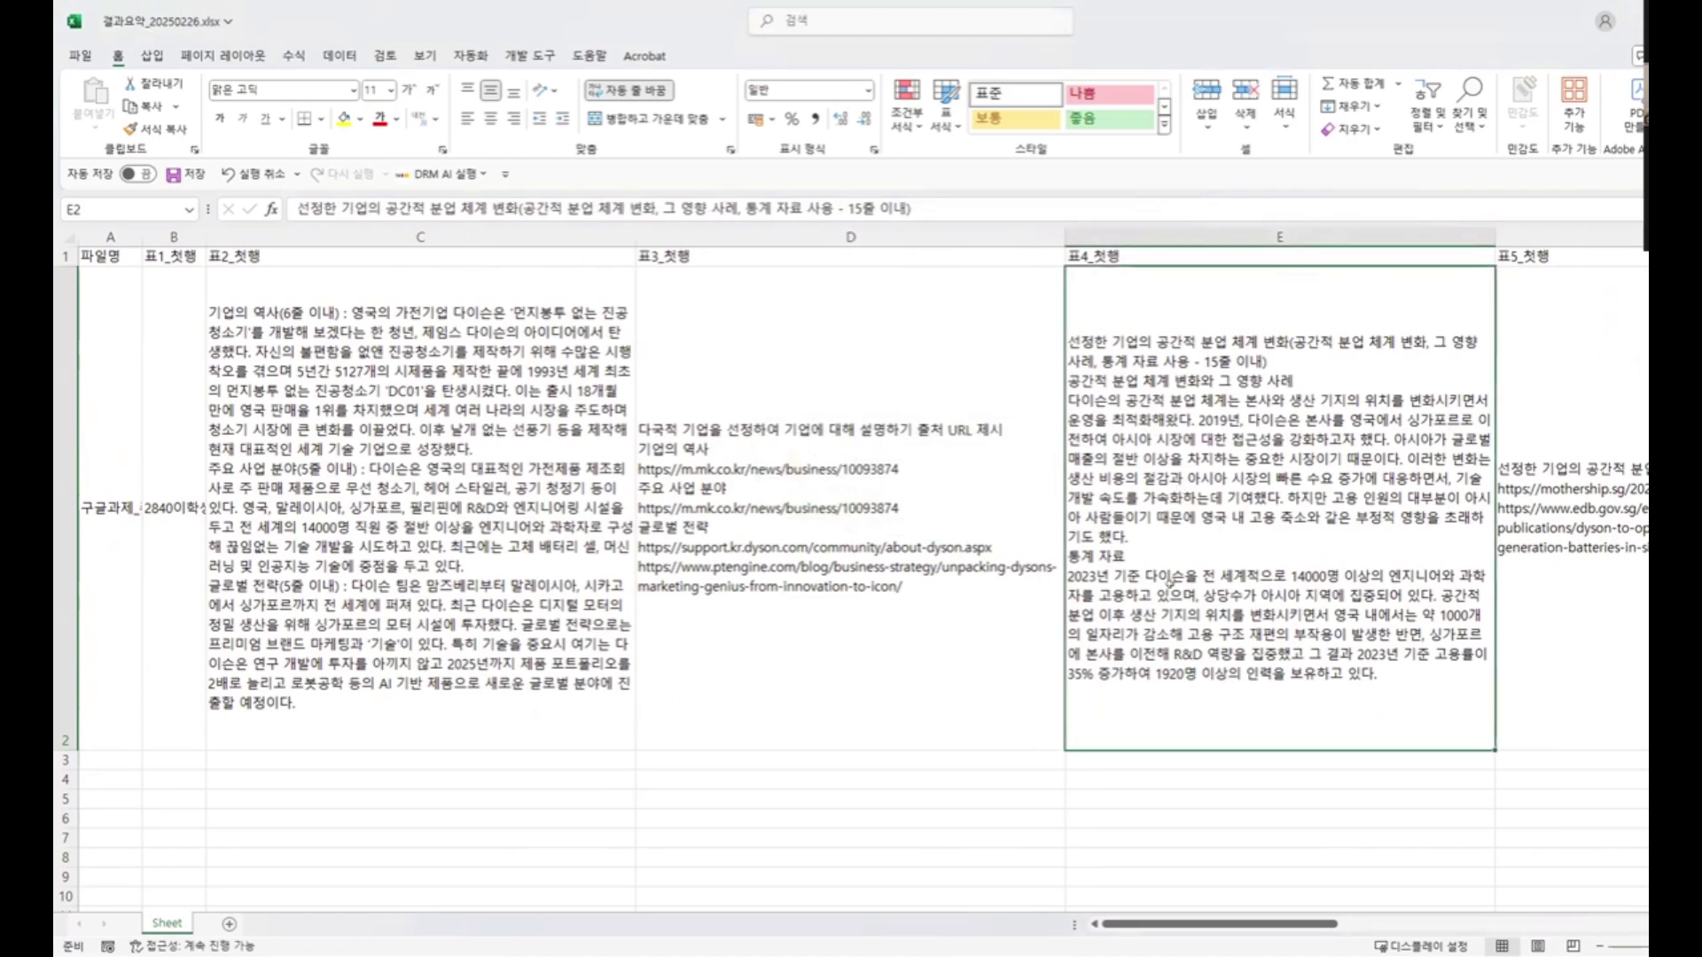
pyautogui.moveTo(1175, 931); pyautogui.dragTo(1104, 918)
# - Start the DRM AI highlight function (하이라이트 처리) from cell C2 and clear its default keyword list
pyautogui.click(371, 458)
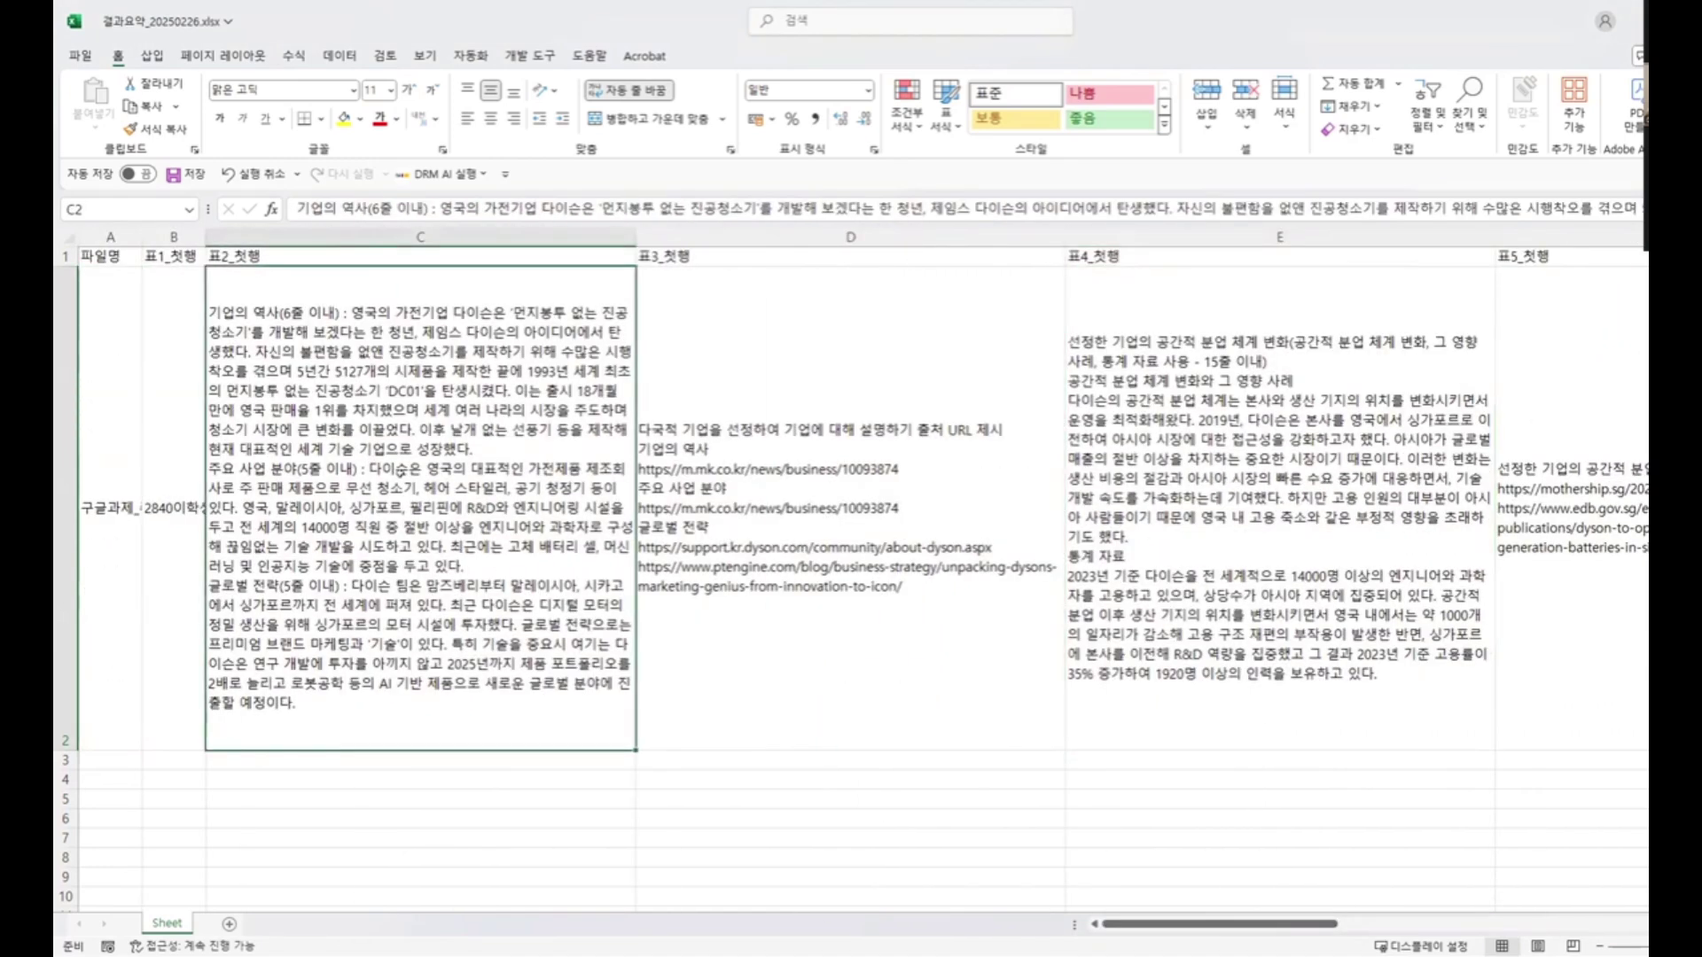
pyautogui.click(454, 174)
pyautogui.moveTo(514, 216)
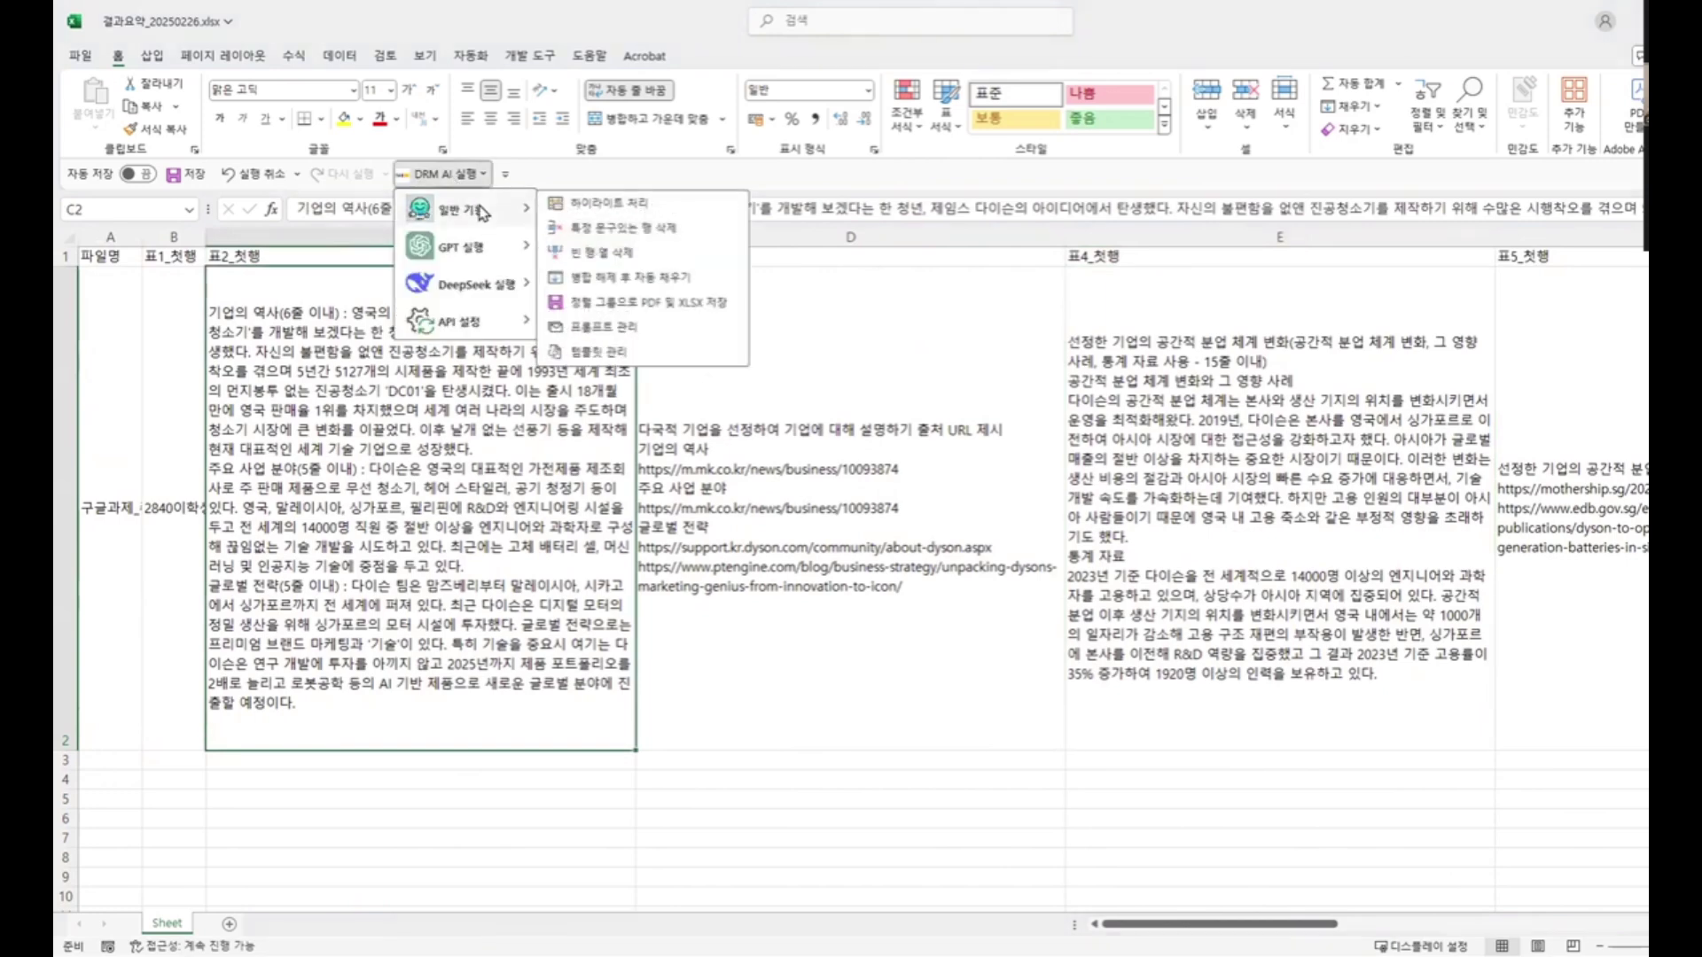
pyautogui.click(582, 210)
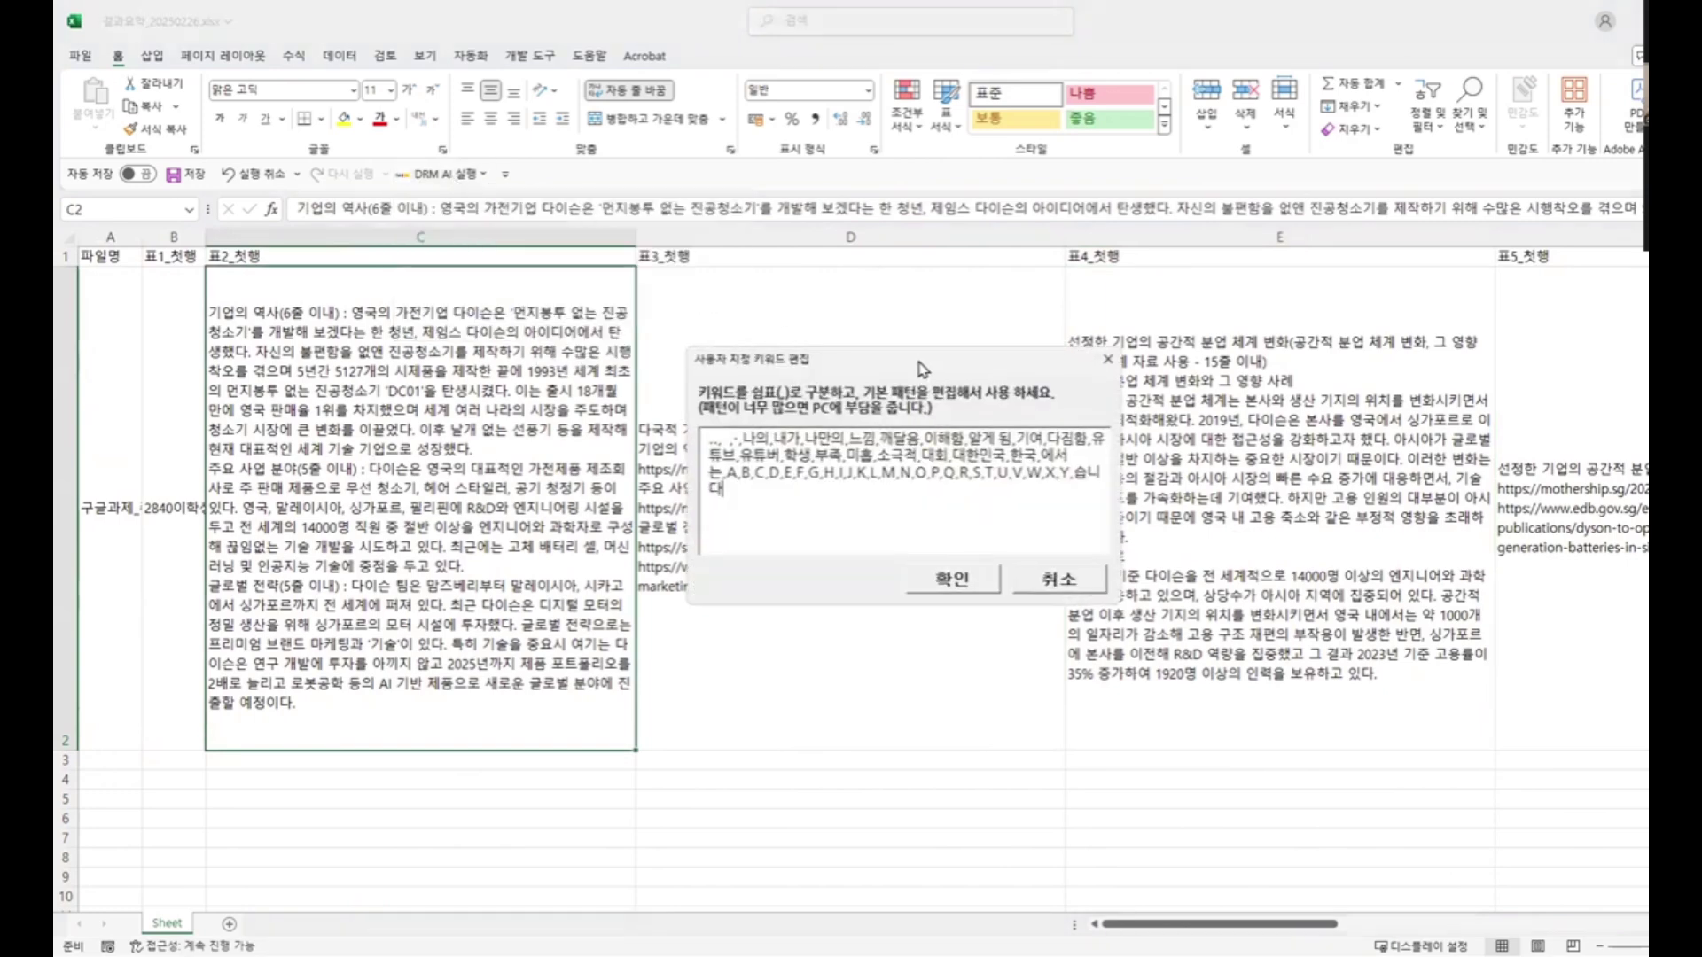
pyautogui.moveTo(920, 367); pyautogui.dragTo(1007, 384)
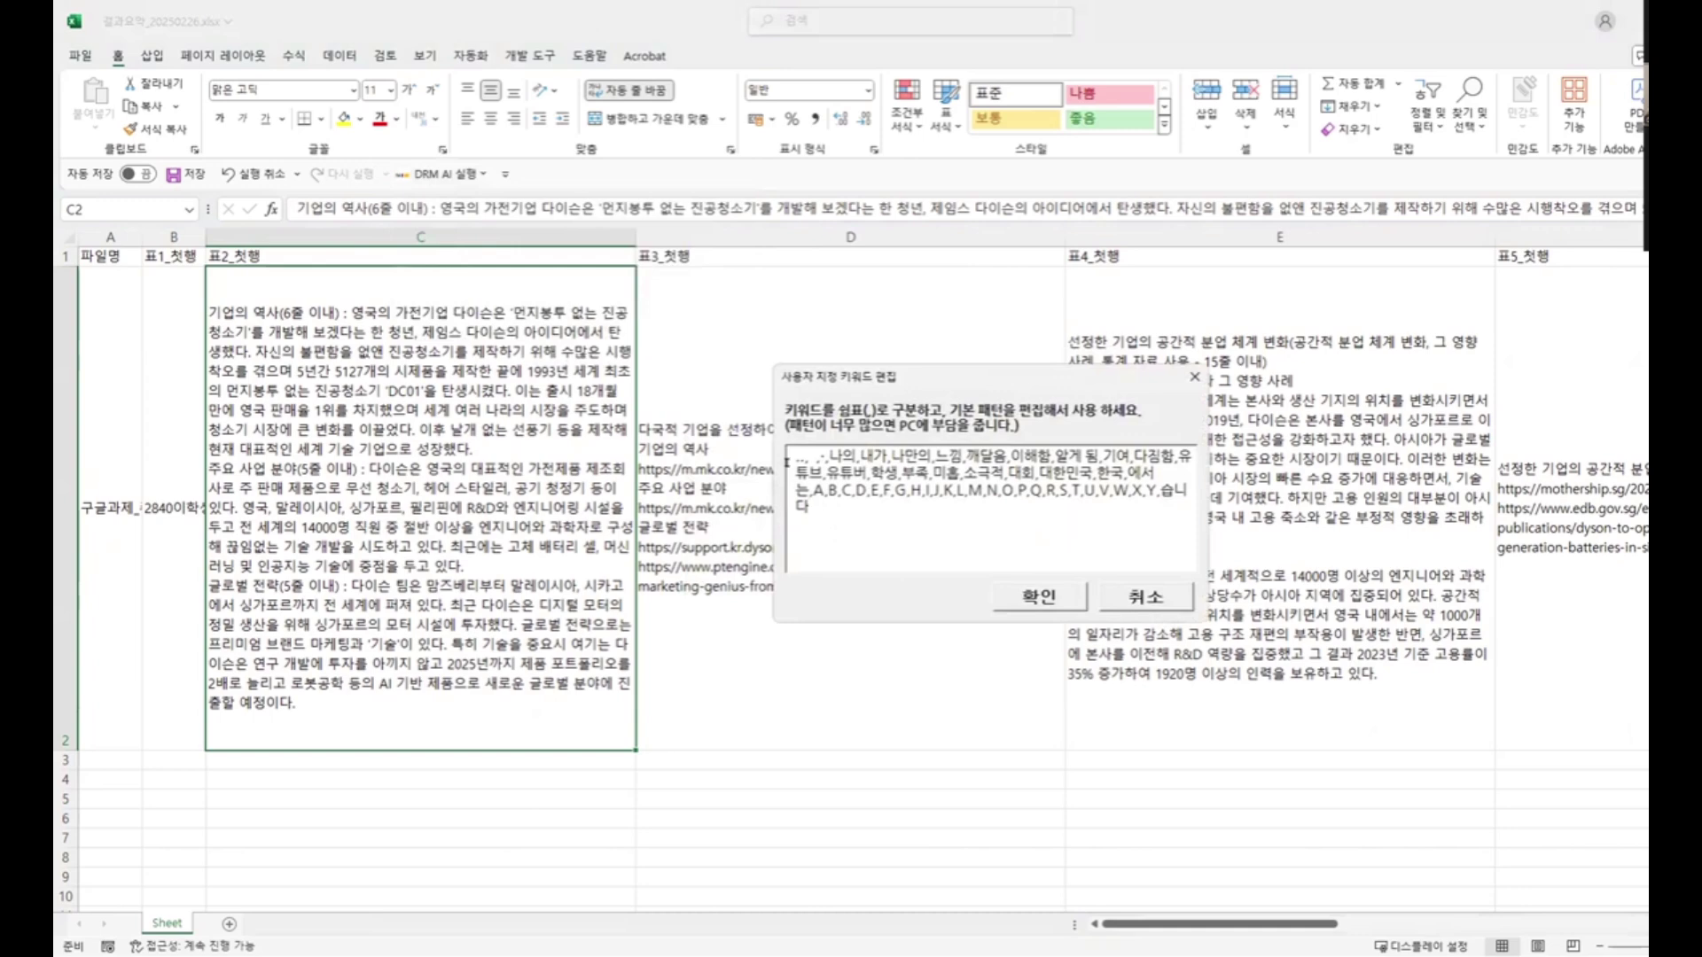
pyautogui.moveTo(828, 510); pyautogui.dragTo(776, 440)
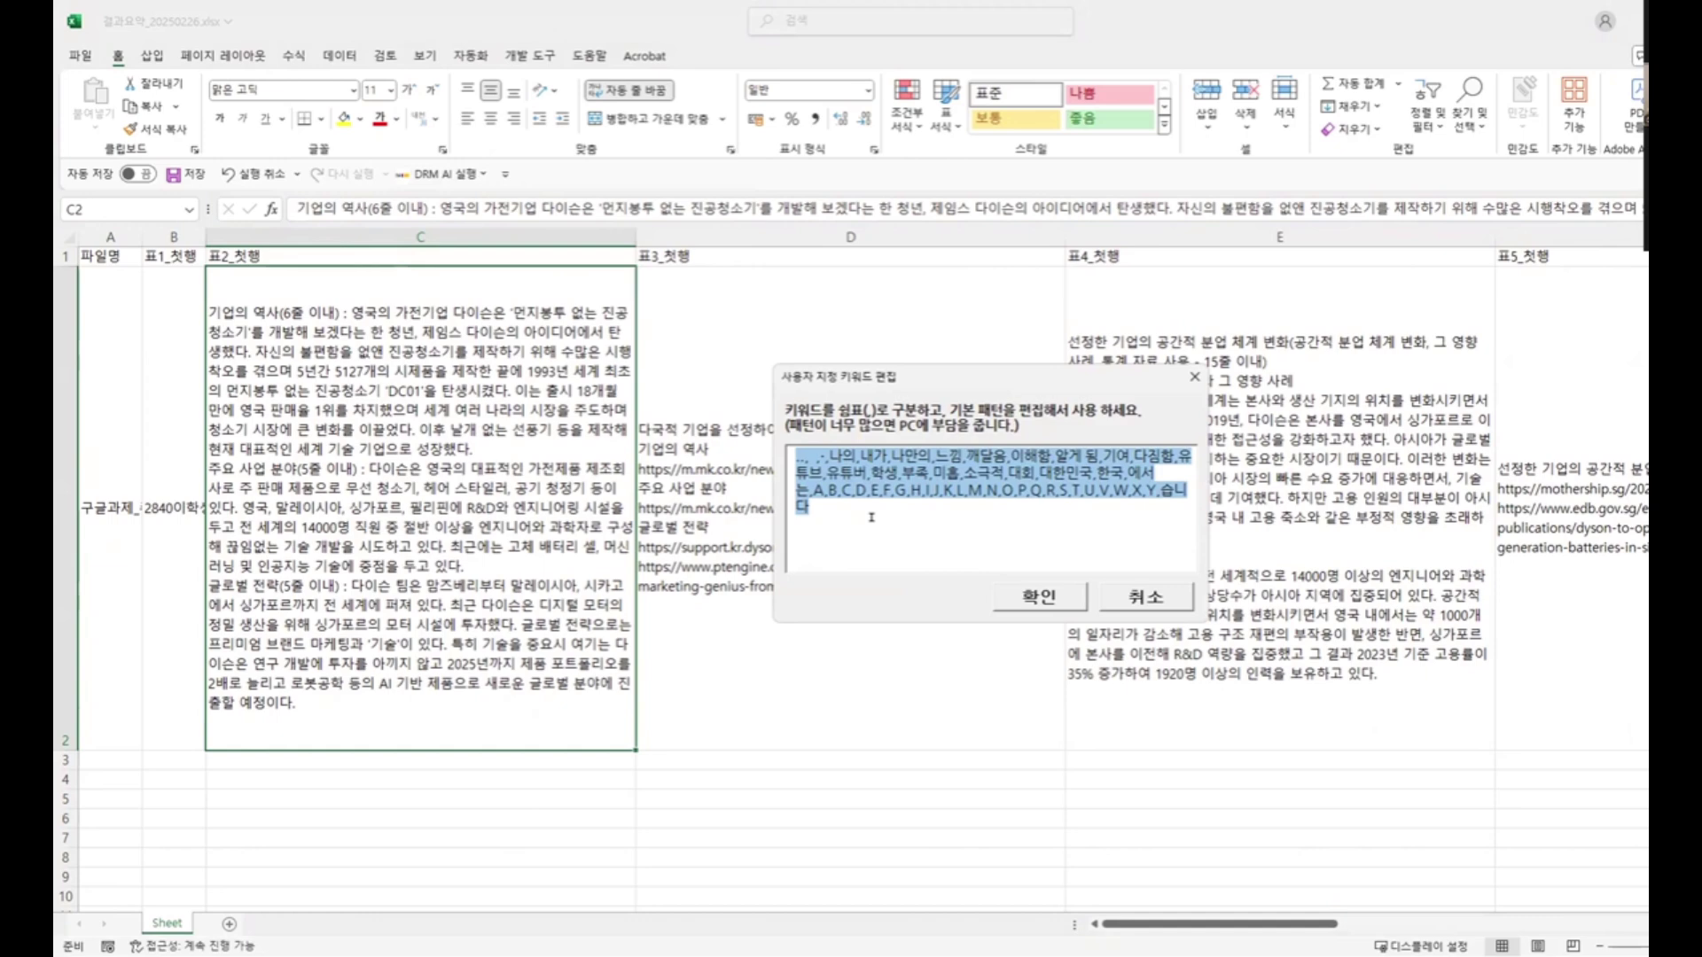
pyautogui.press('BackSpace')
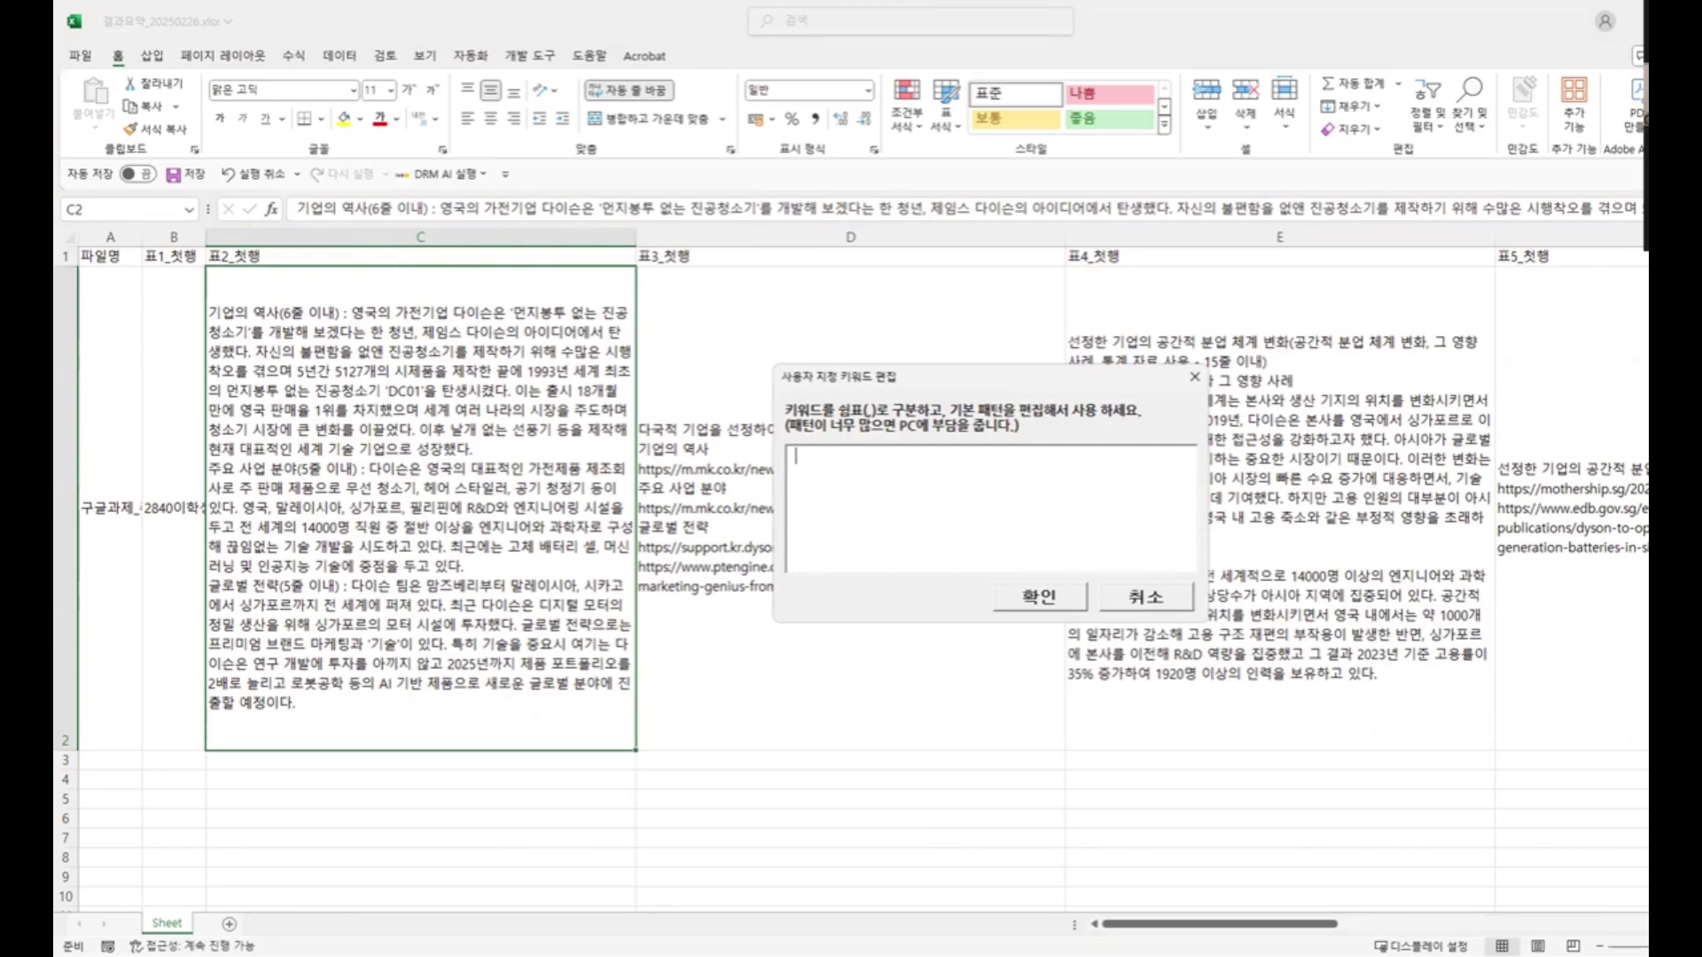
# - Set the highlight keywords to 기업,공간적 분업,전략 and confirm them
pyautogui.write('ㄱ어')
pyautogui.write(',')
pyautogui.write('공간')
pyautogui.write('적ㅂ')
pyautogui.write('업')
pyautogui.write(',전략')
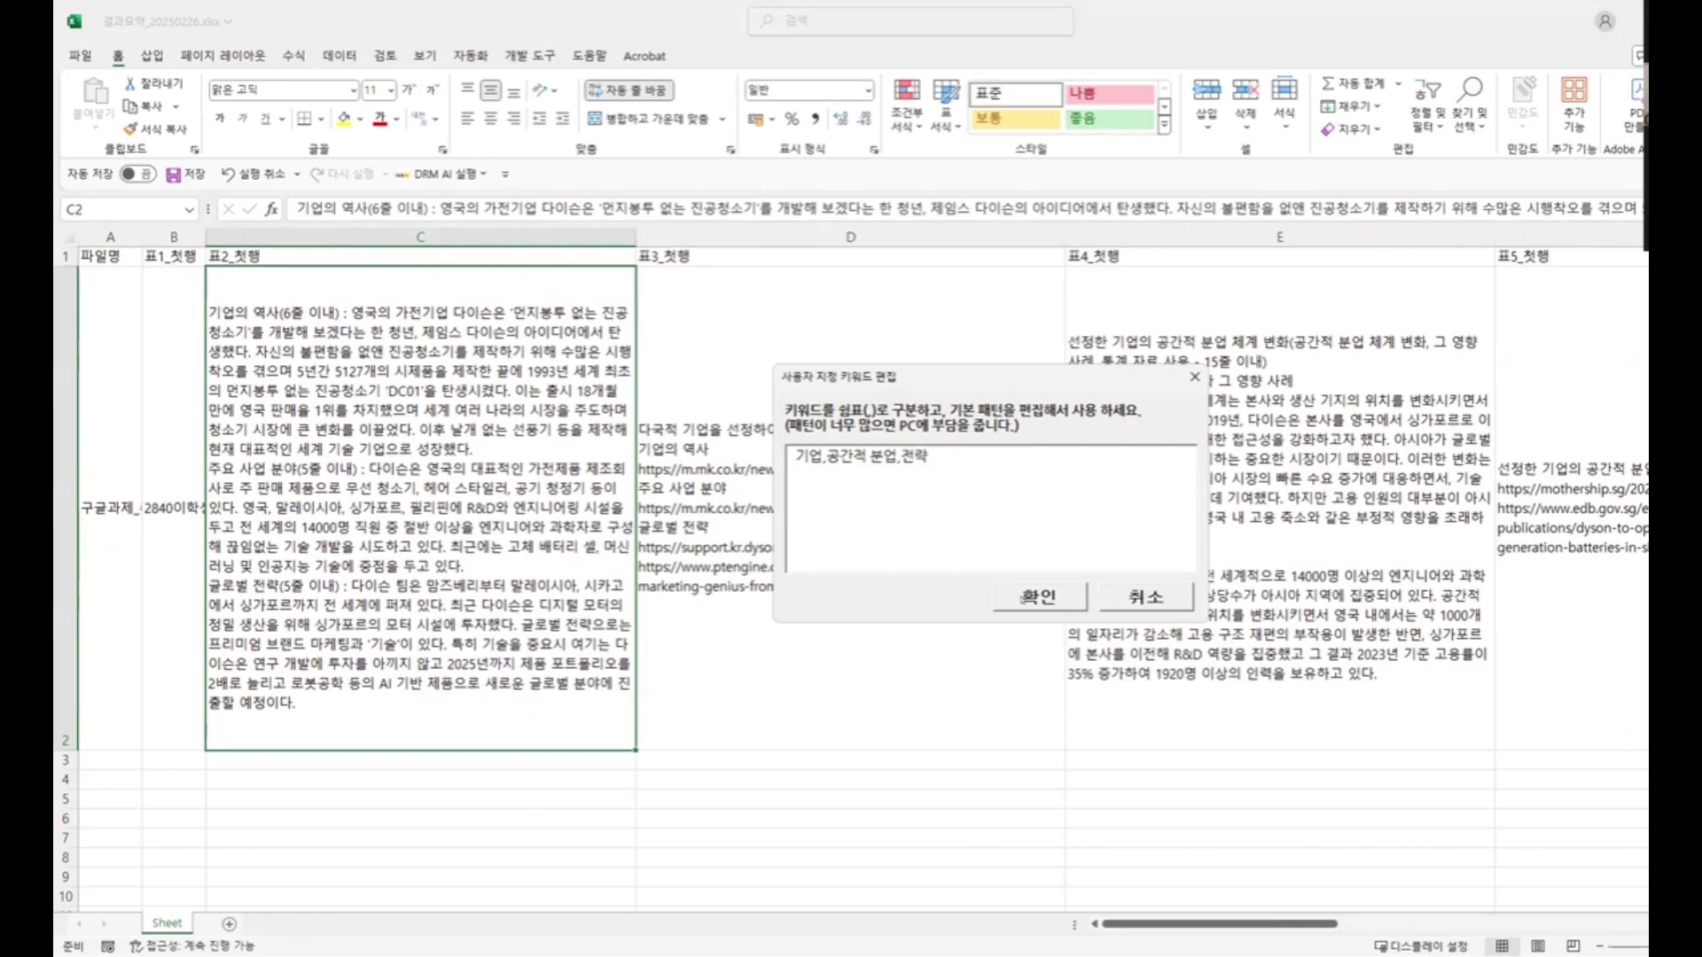
pyautogui.click(1019, 592)
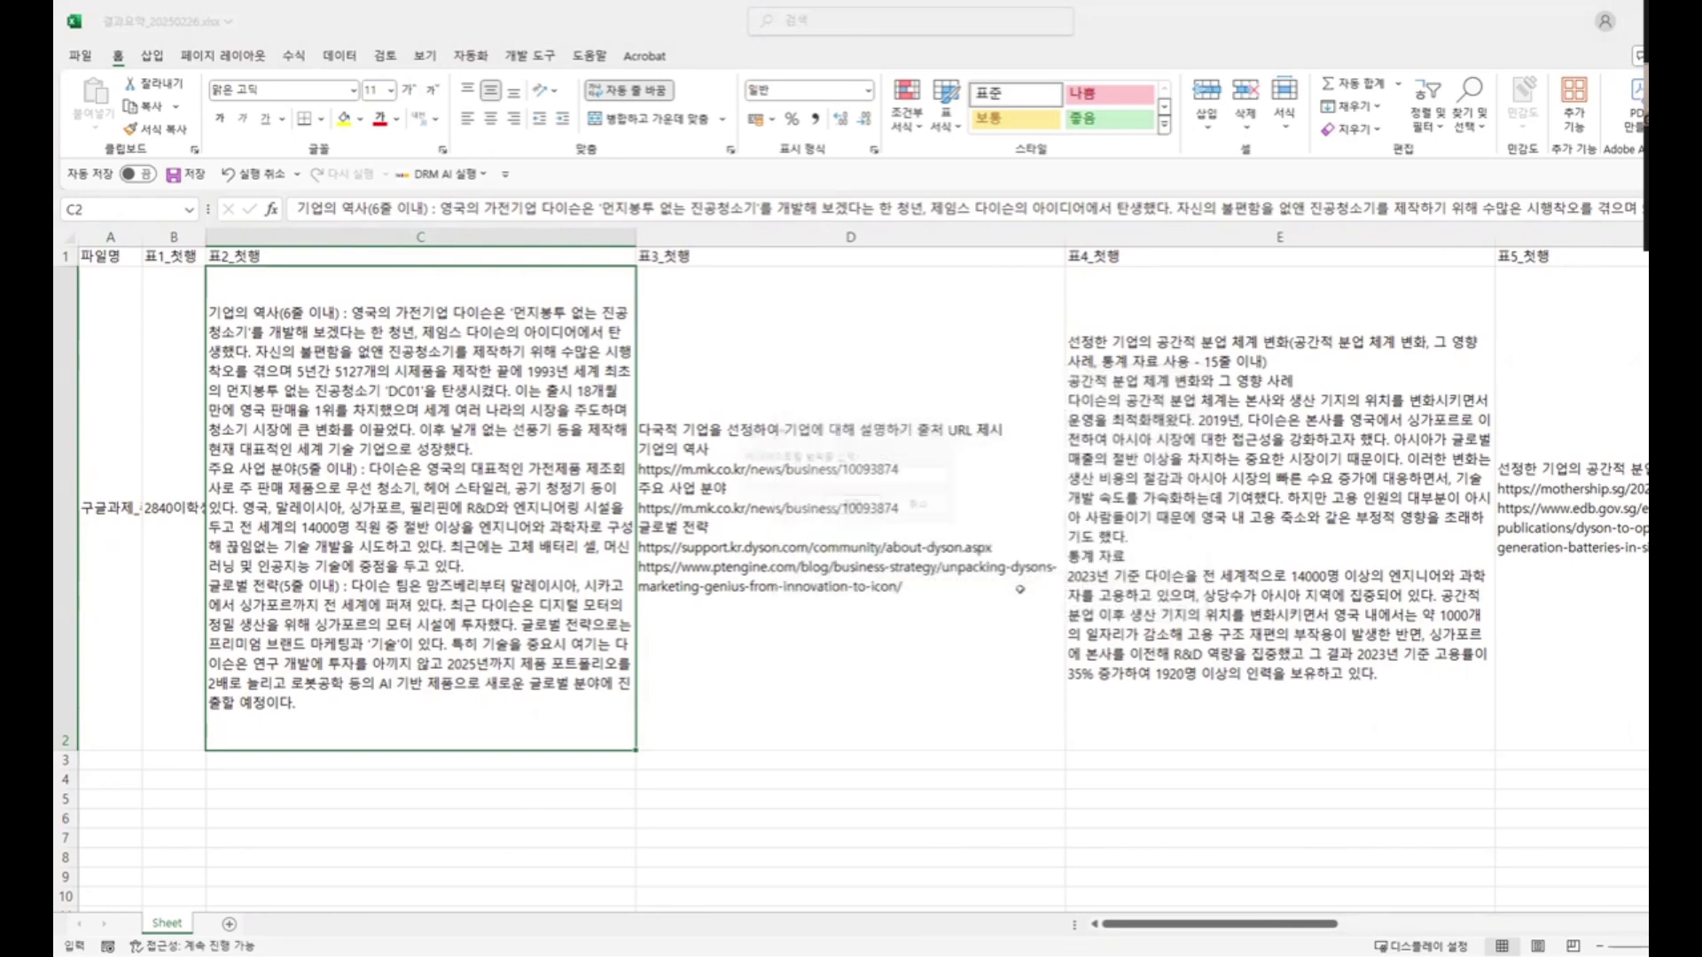
# - Apply the keyword highlighting to the range C2:H2 and return to the start of the sheet
pyautogui.moveTo(360, 431); pyautogui.dragTo(1352, 461)
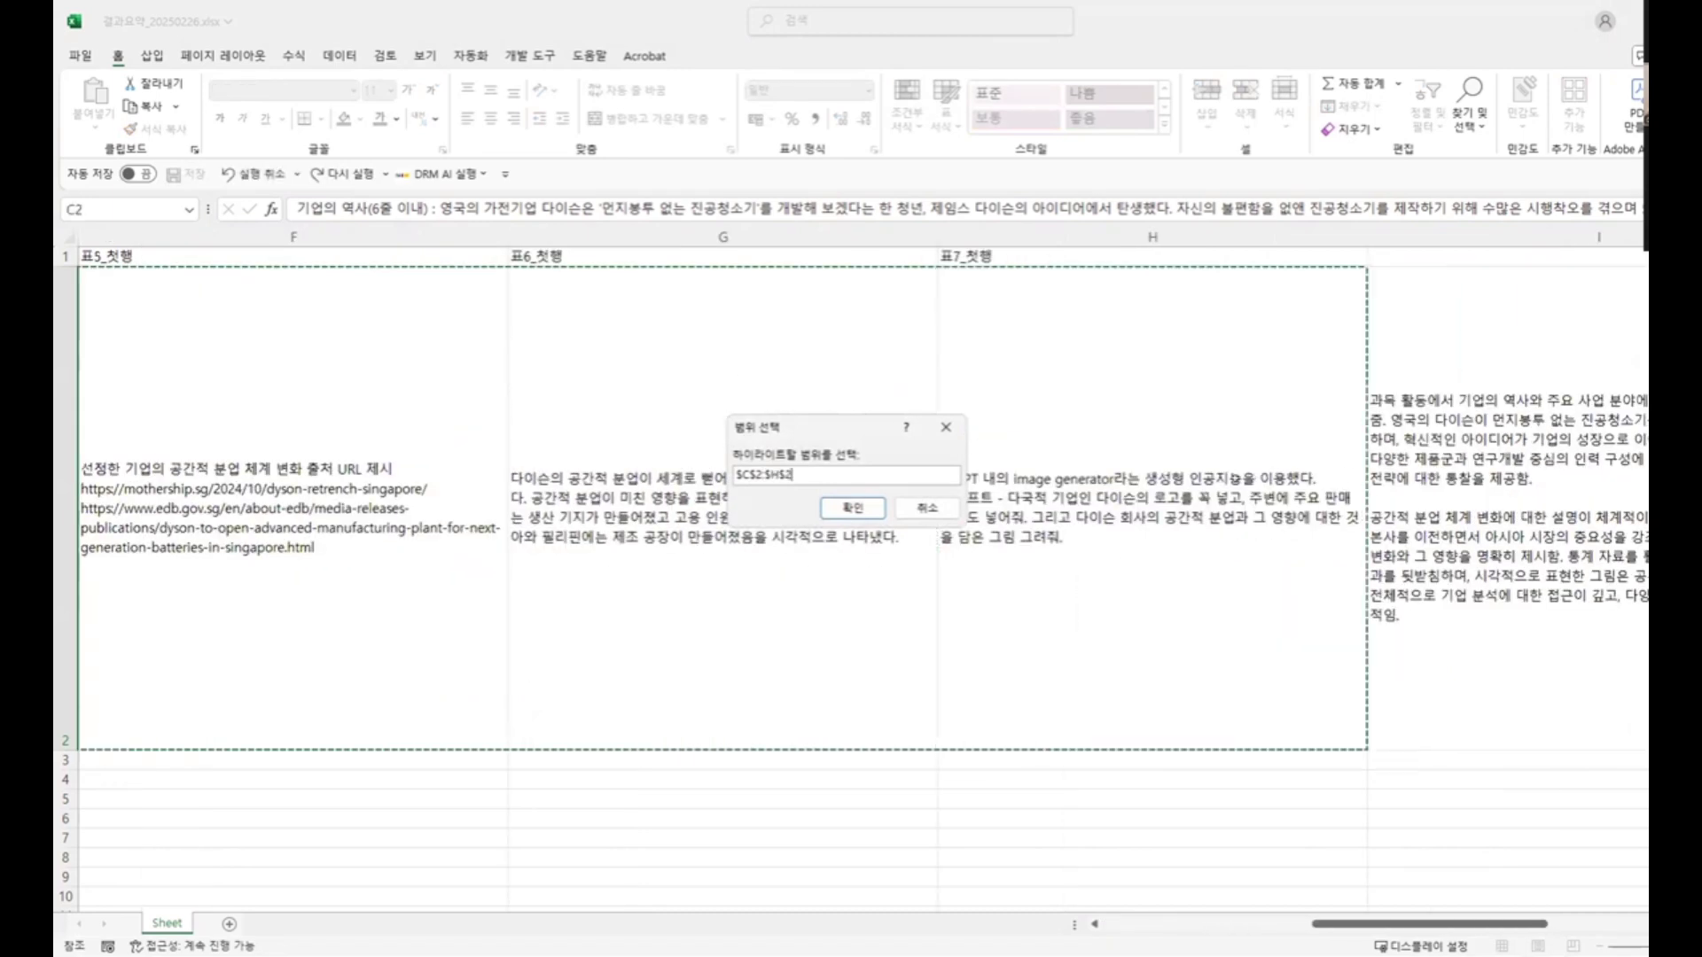
pyautogui.click(851, 510)
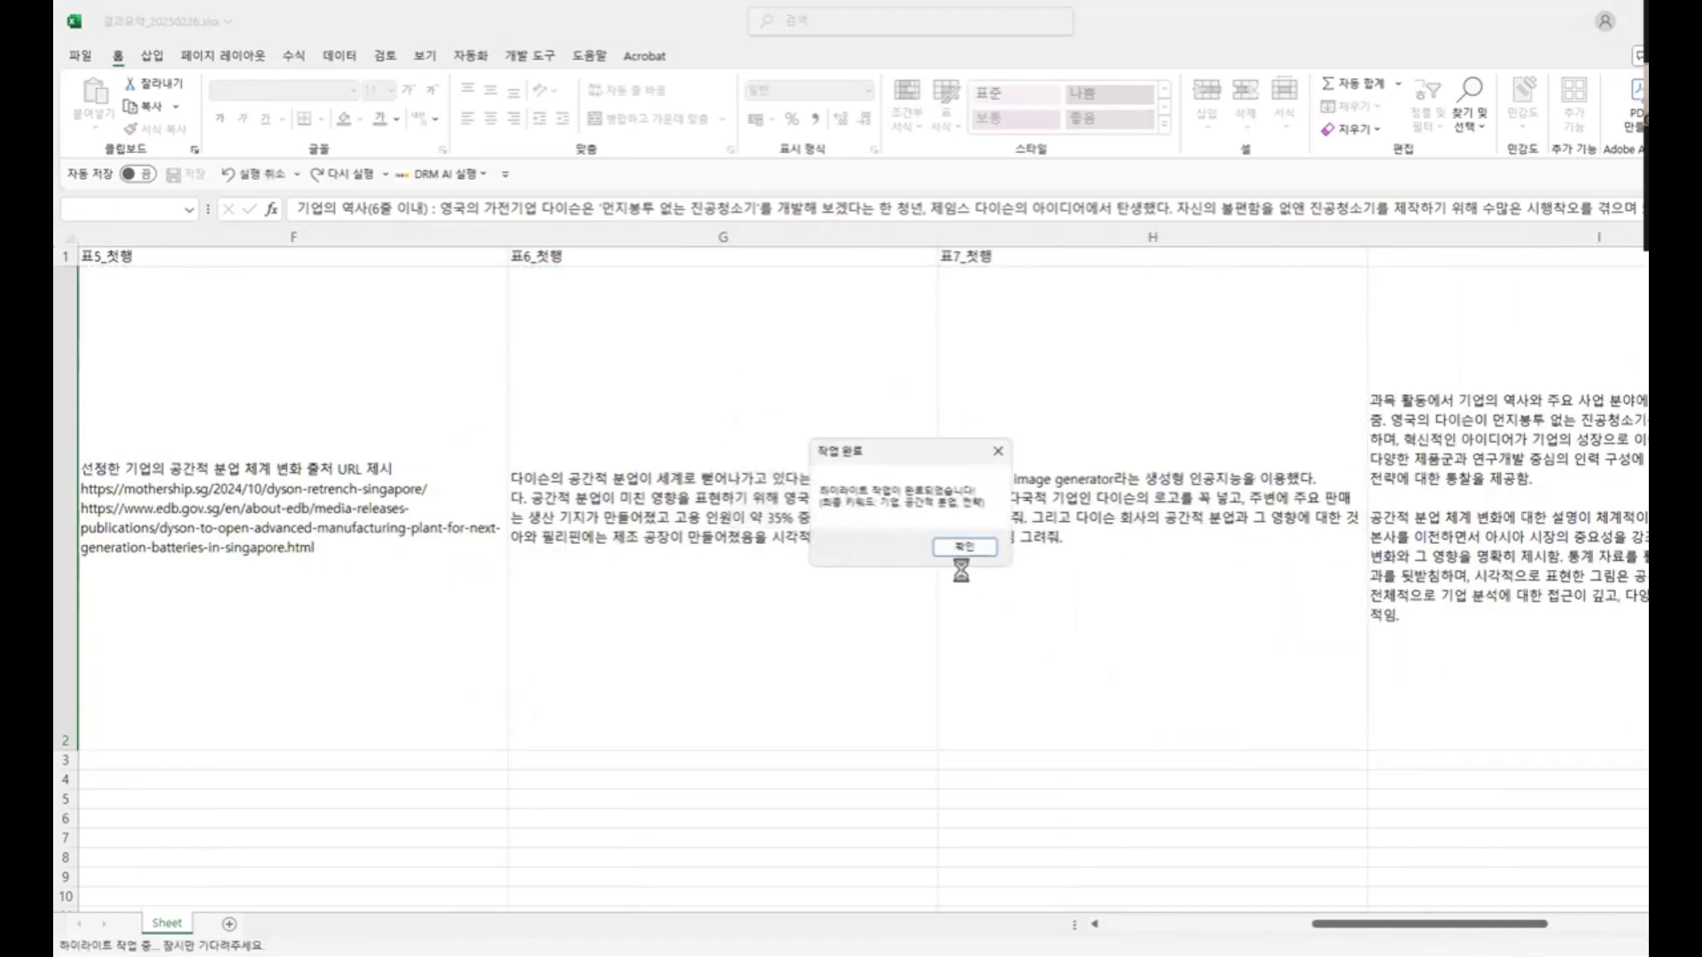
pyautogui.click(963, 545)
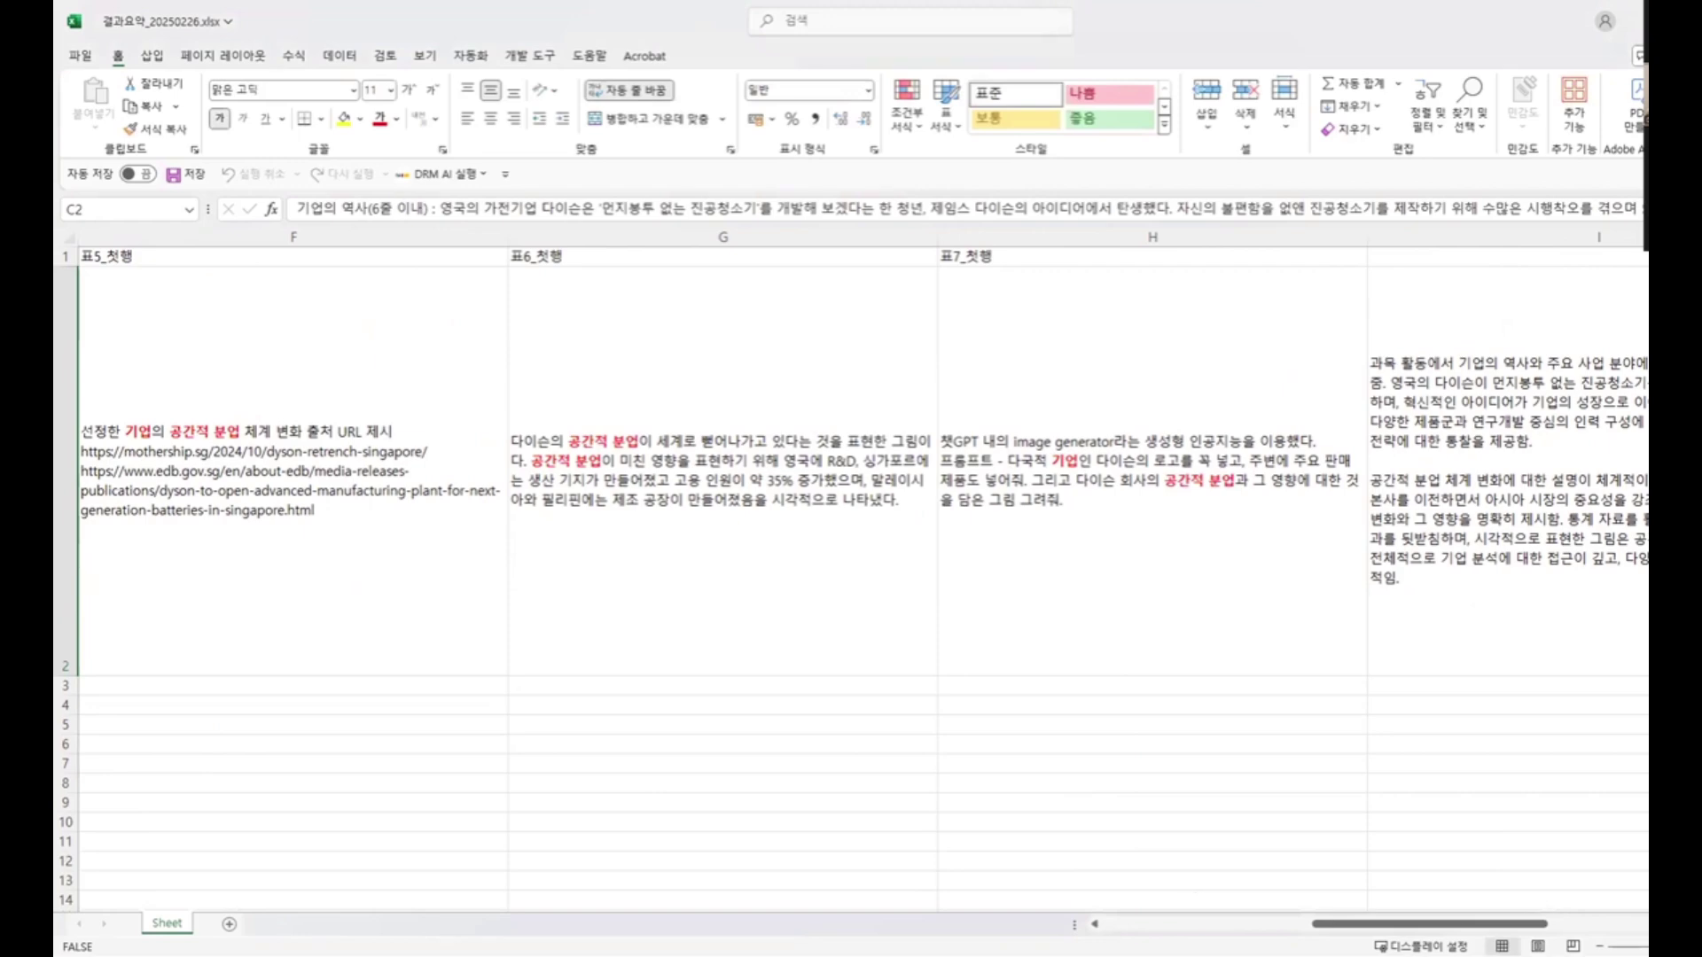
pyautogui.click(1236, 924)
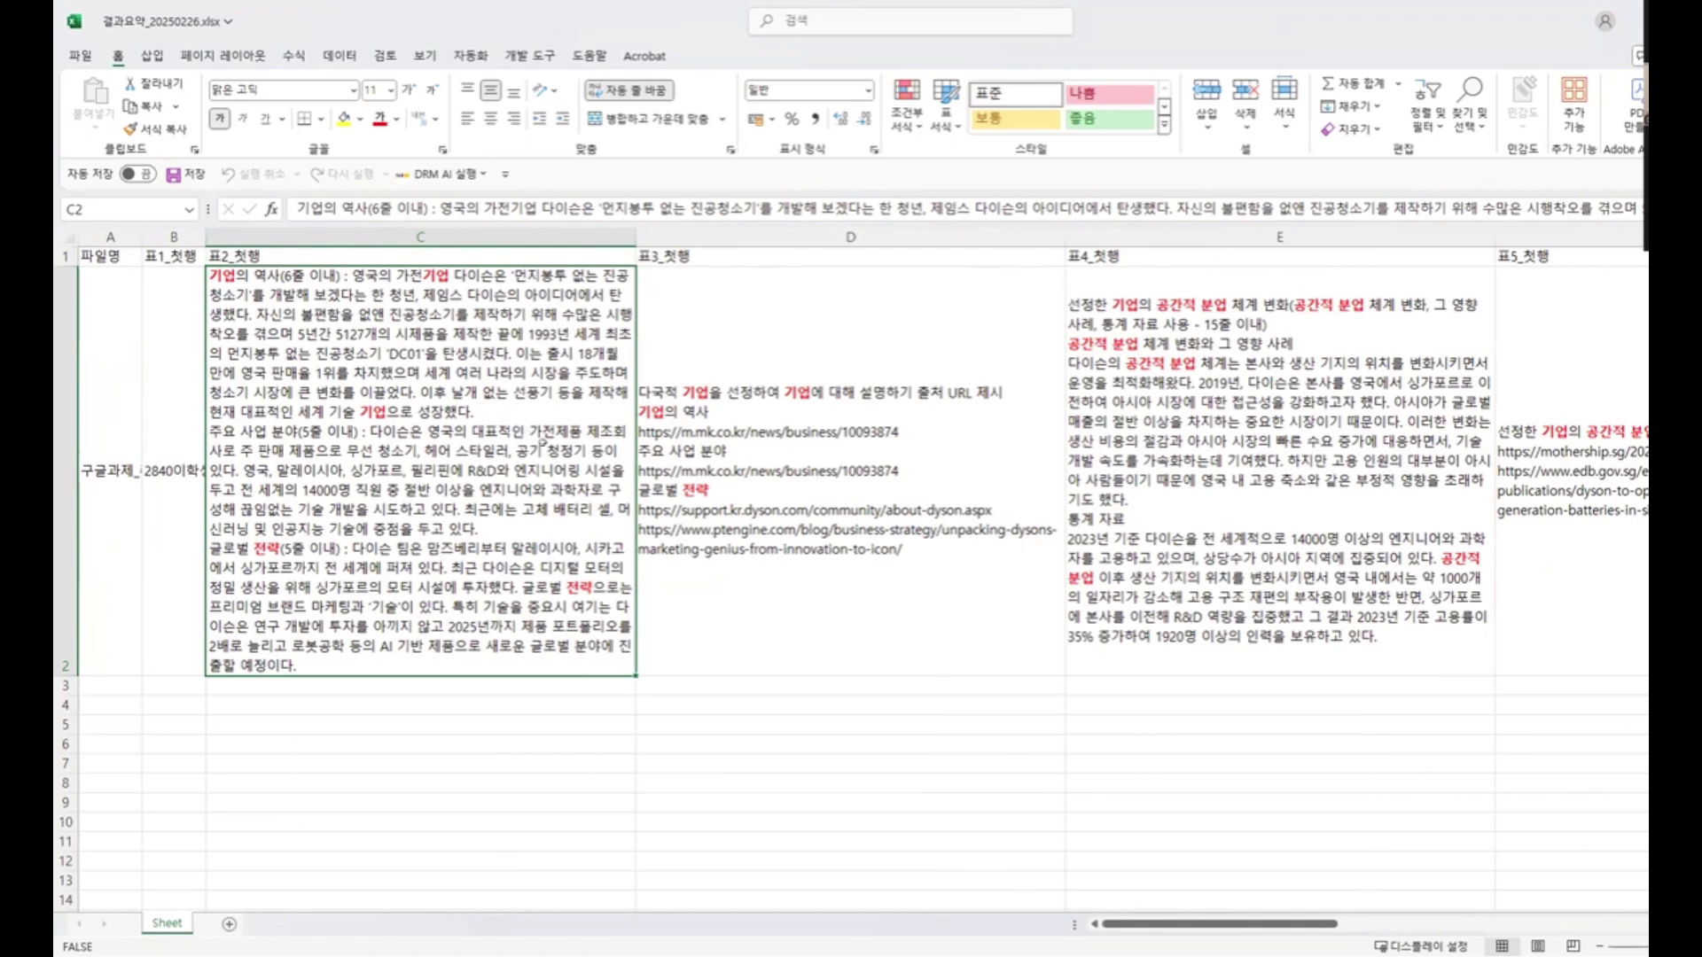
pyautogui.click(443, 174)
pyautogui.moveTo(501, 210)
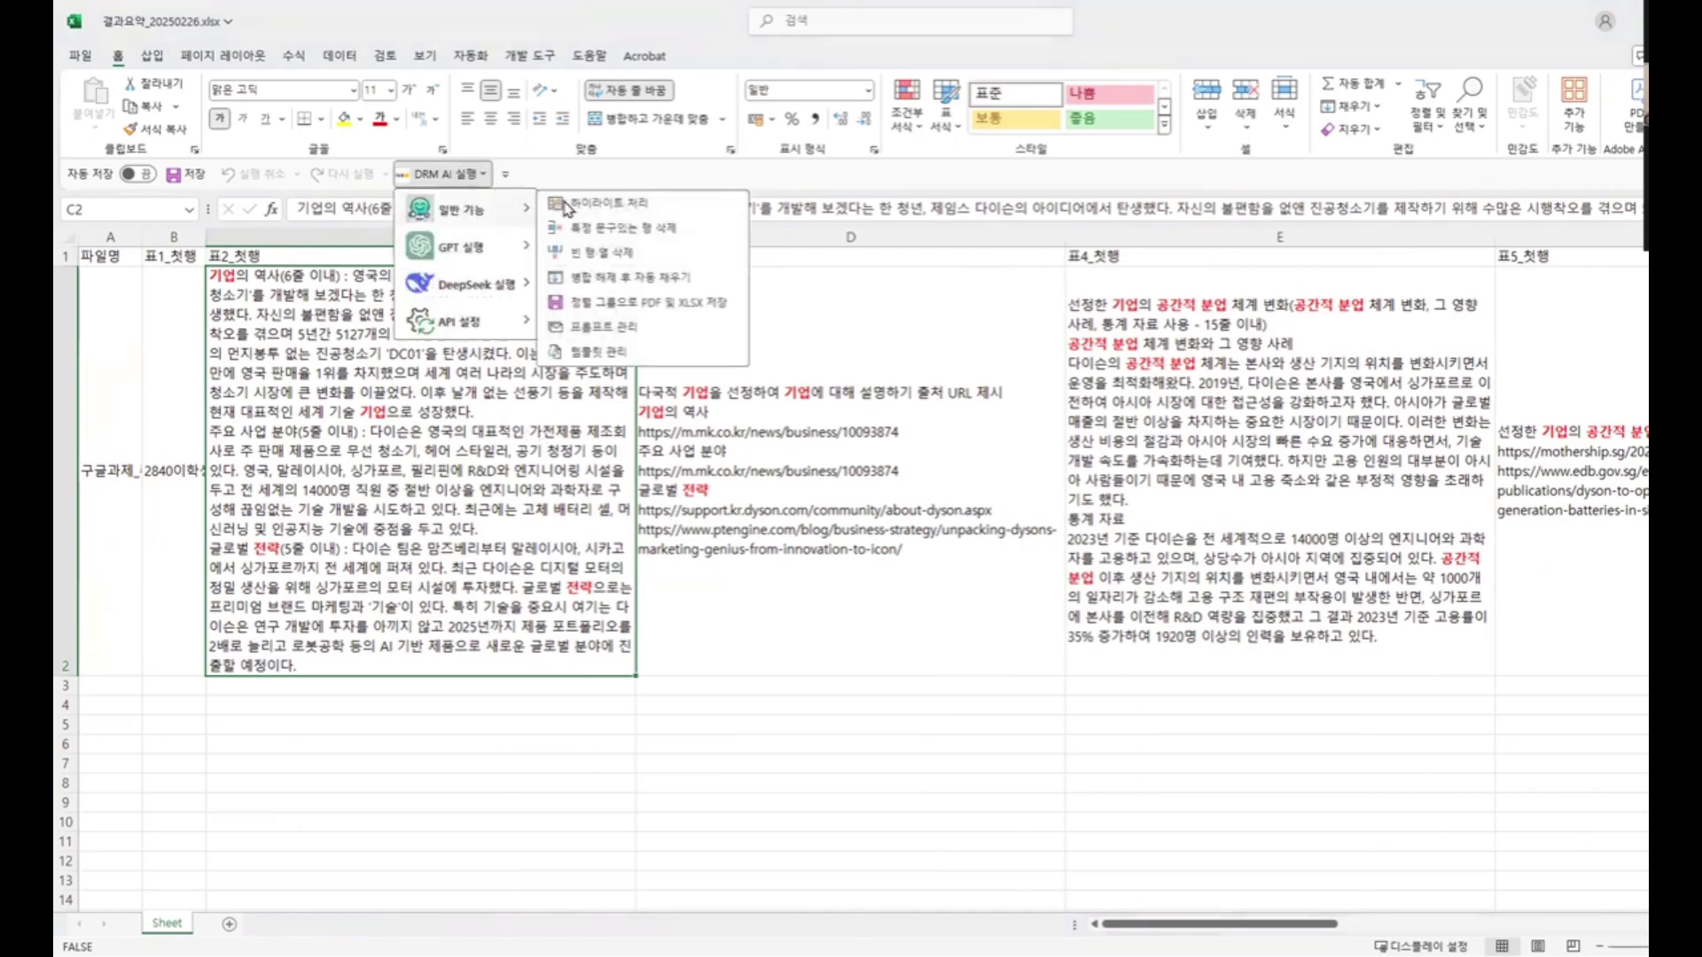
pyautogui.click(625, 211)
pyautogui.click(853, 686)
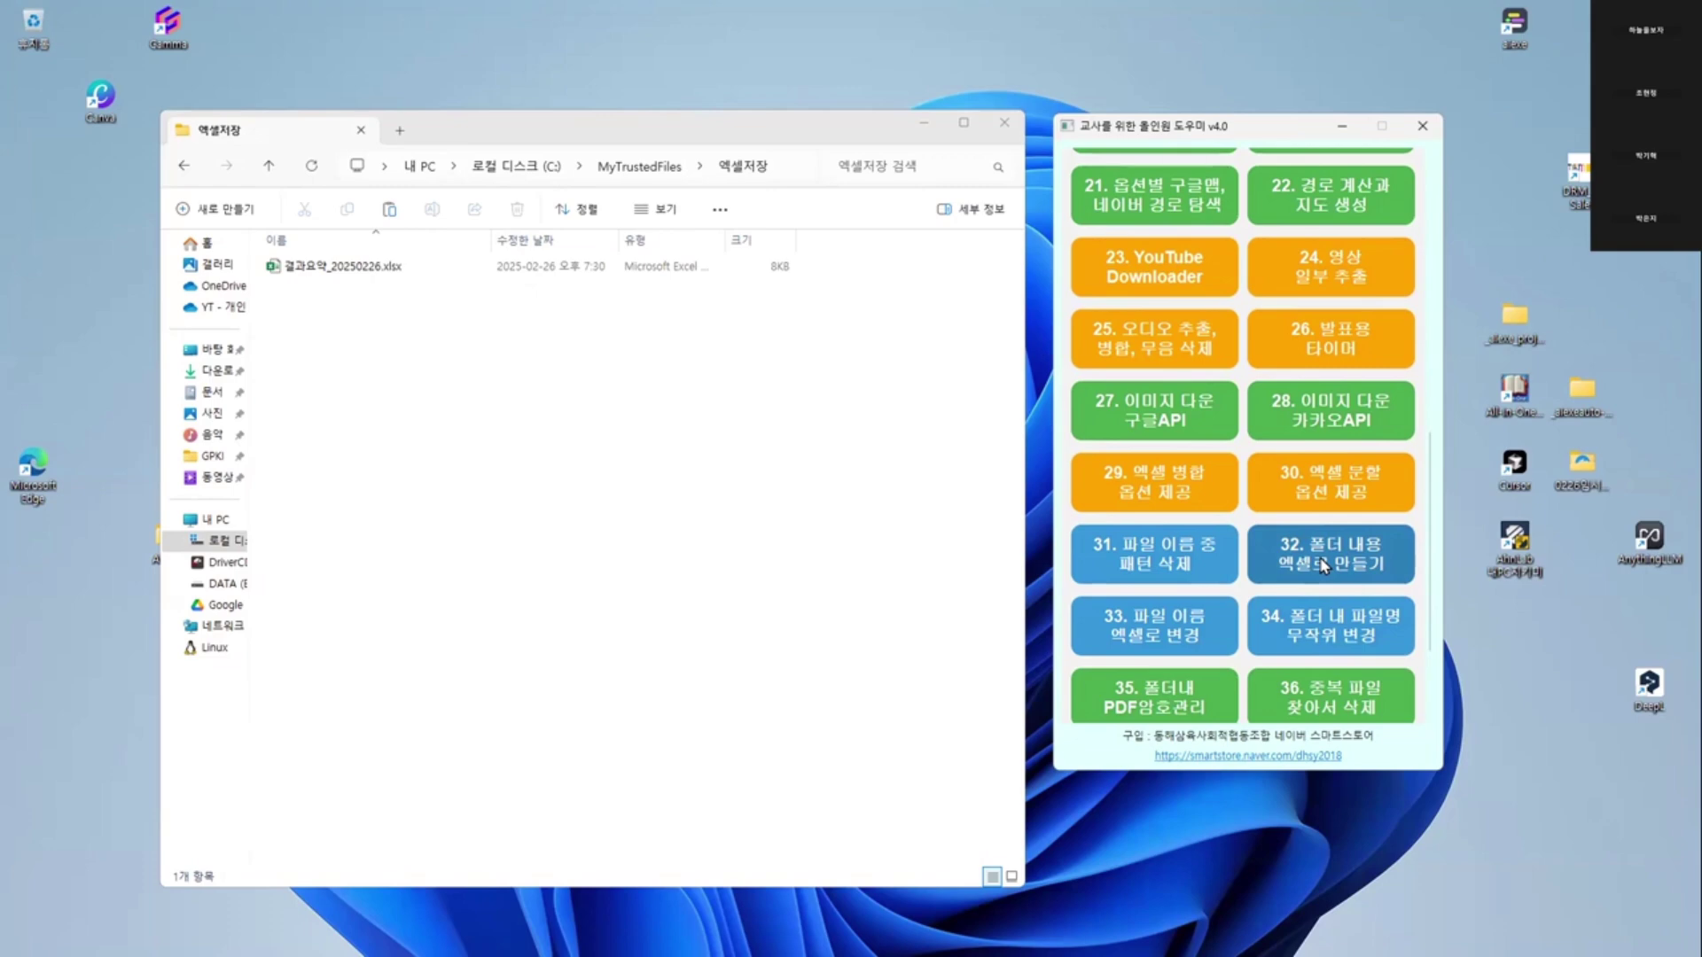
# - In the 교사를 위한 올인원 도우미 app, open tool 32. 폴더 내용 엑셀로 만들기 and read its instructions
pyautogui.click(1323, 565)
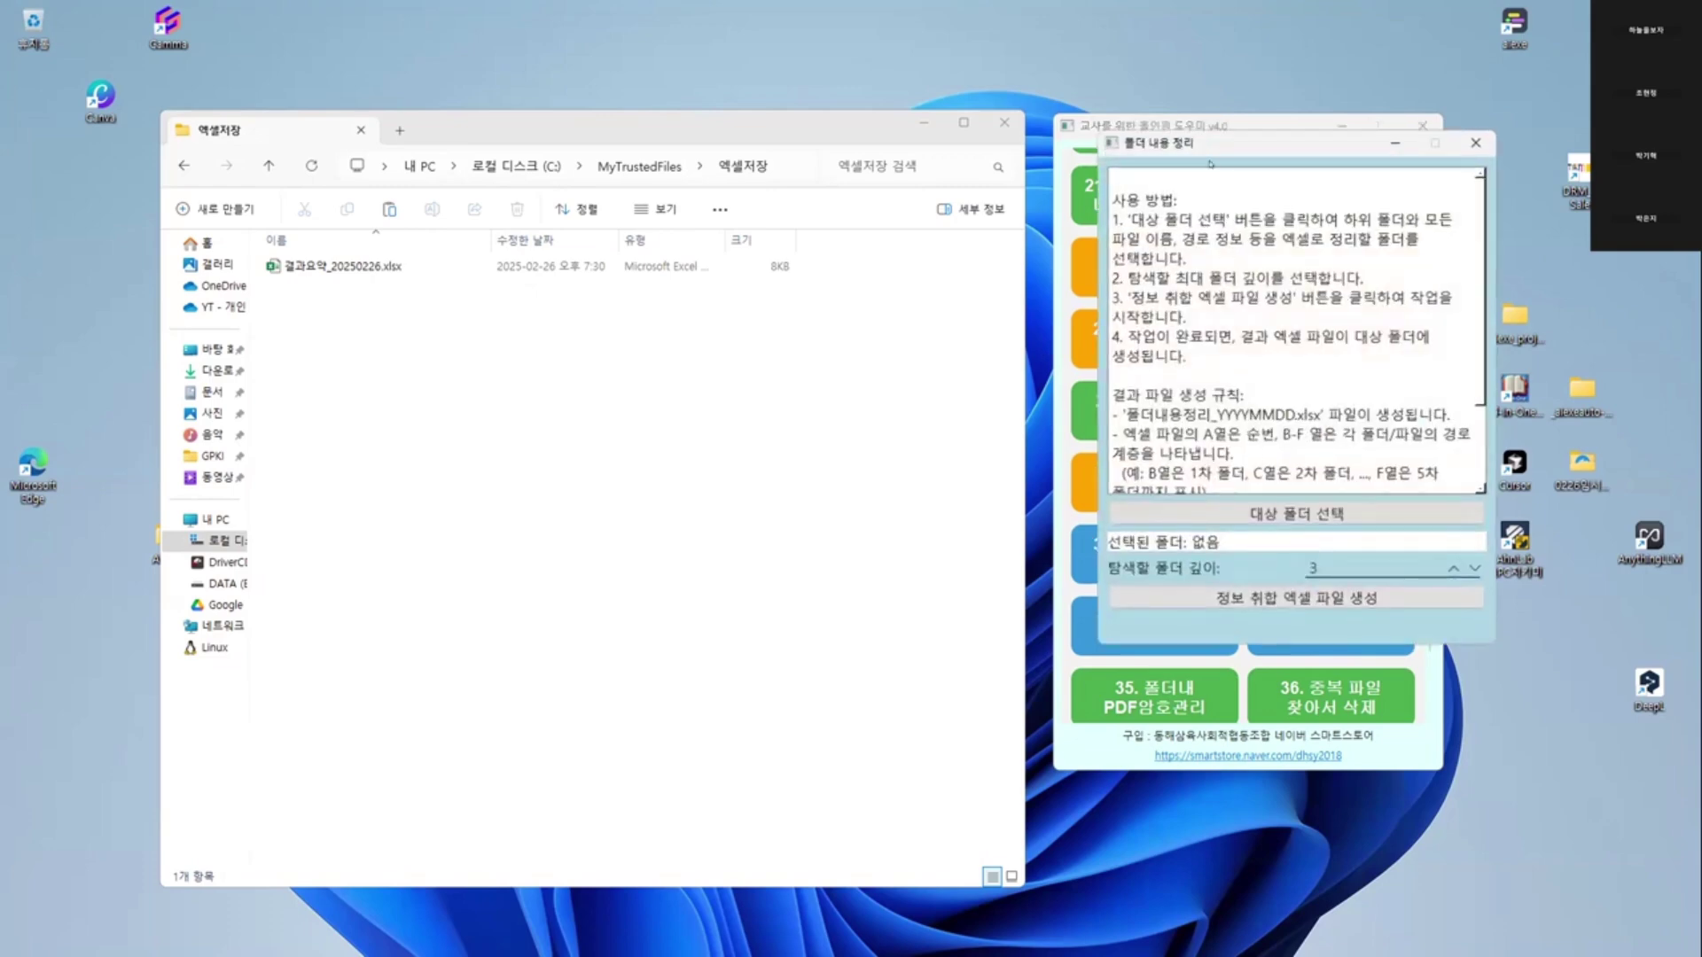
pyautogui.moveTo(1211, 149); pyautogui.dragTo(871, 171)
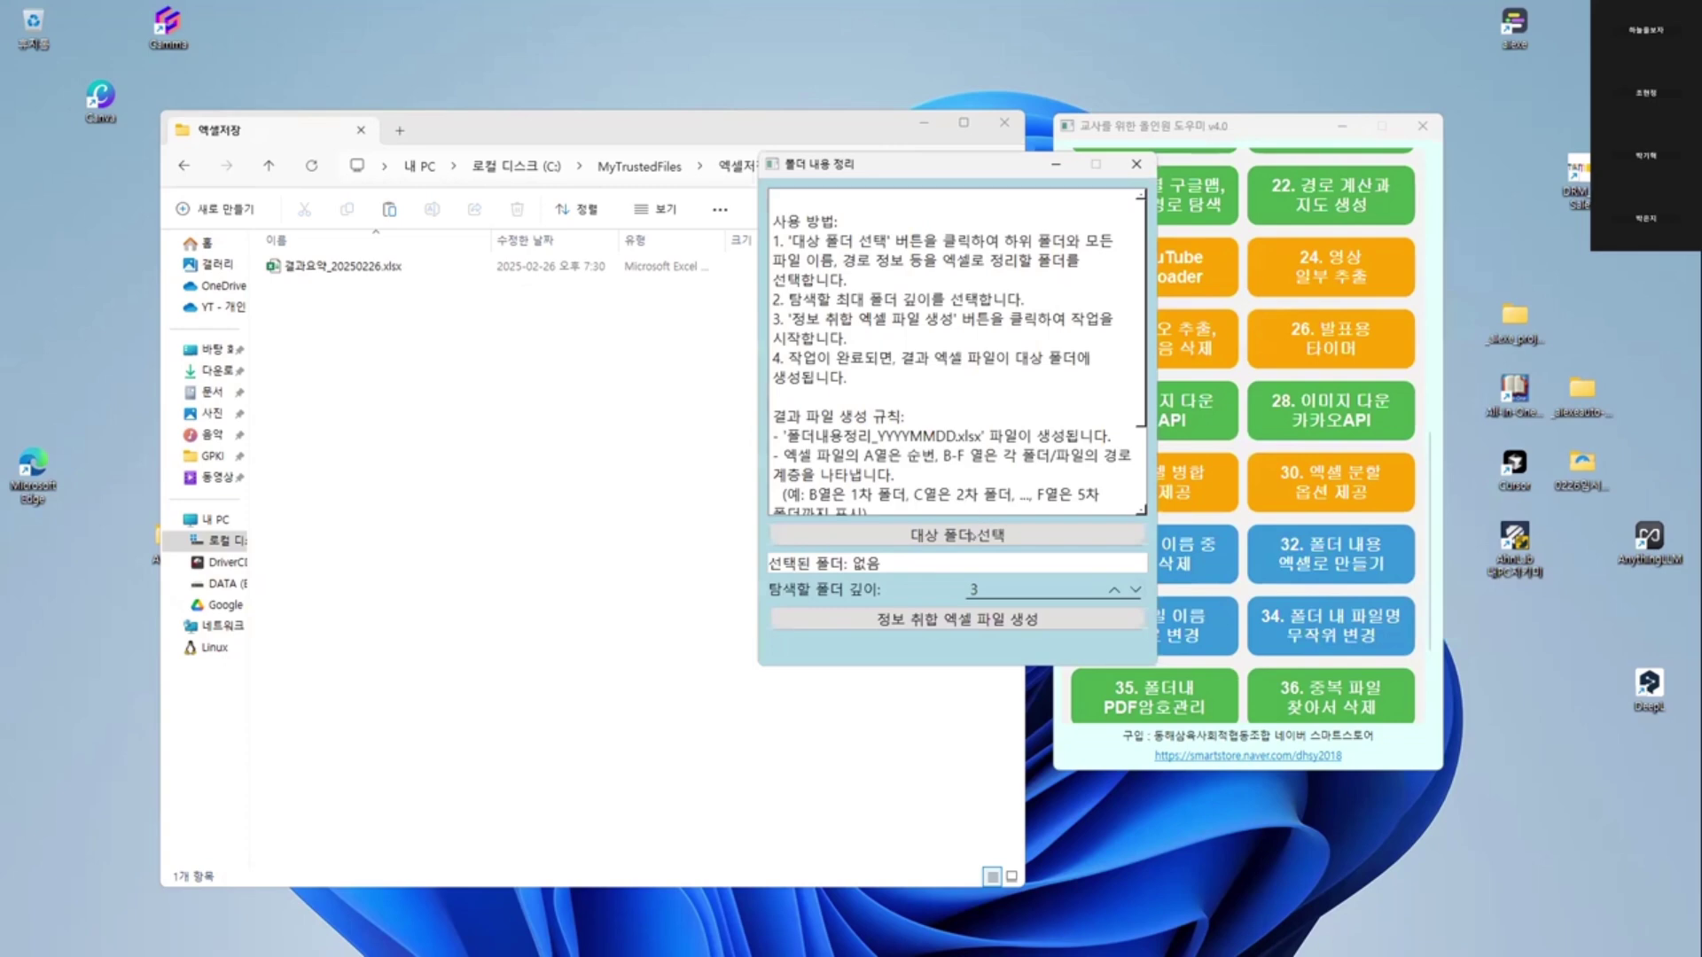
pyautogui.scroll(-2, 1137, 443)
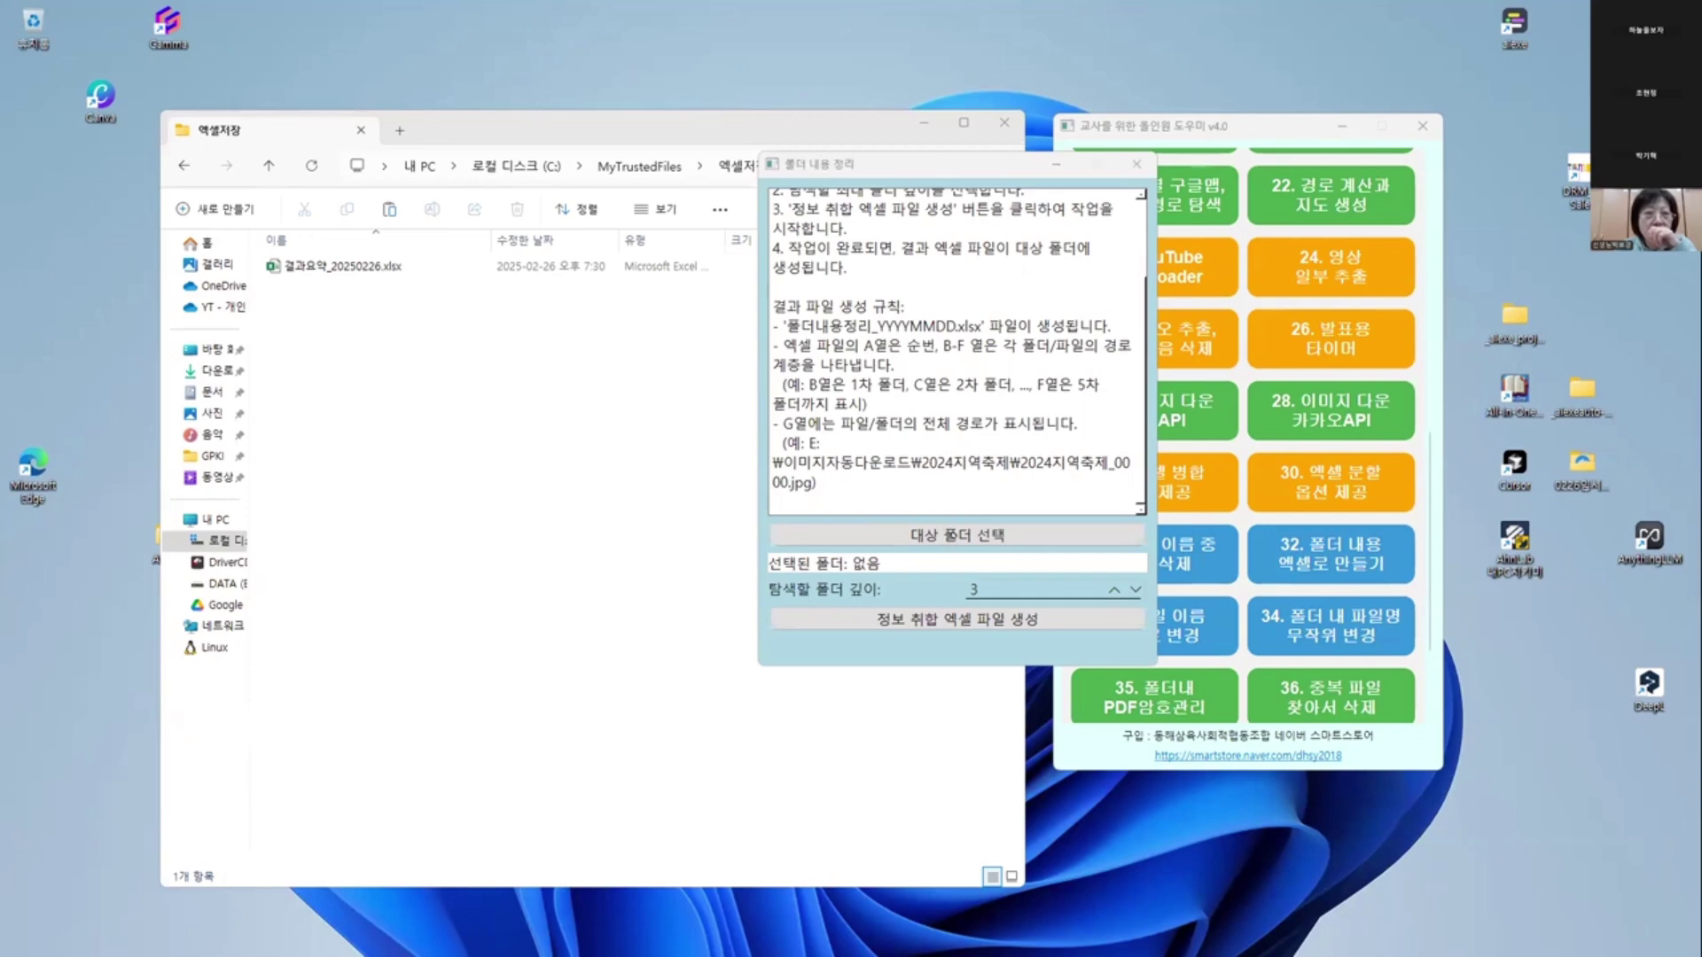
# - Choose C:\MyTrustedFiles as the target folder for the folder-contents listing
pyautogui.click(944, 532)
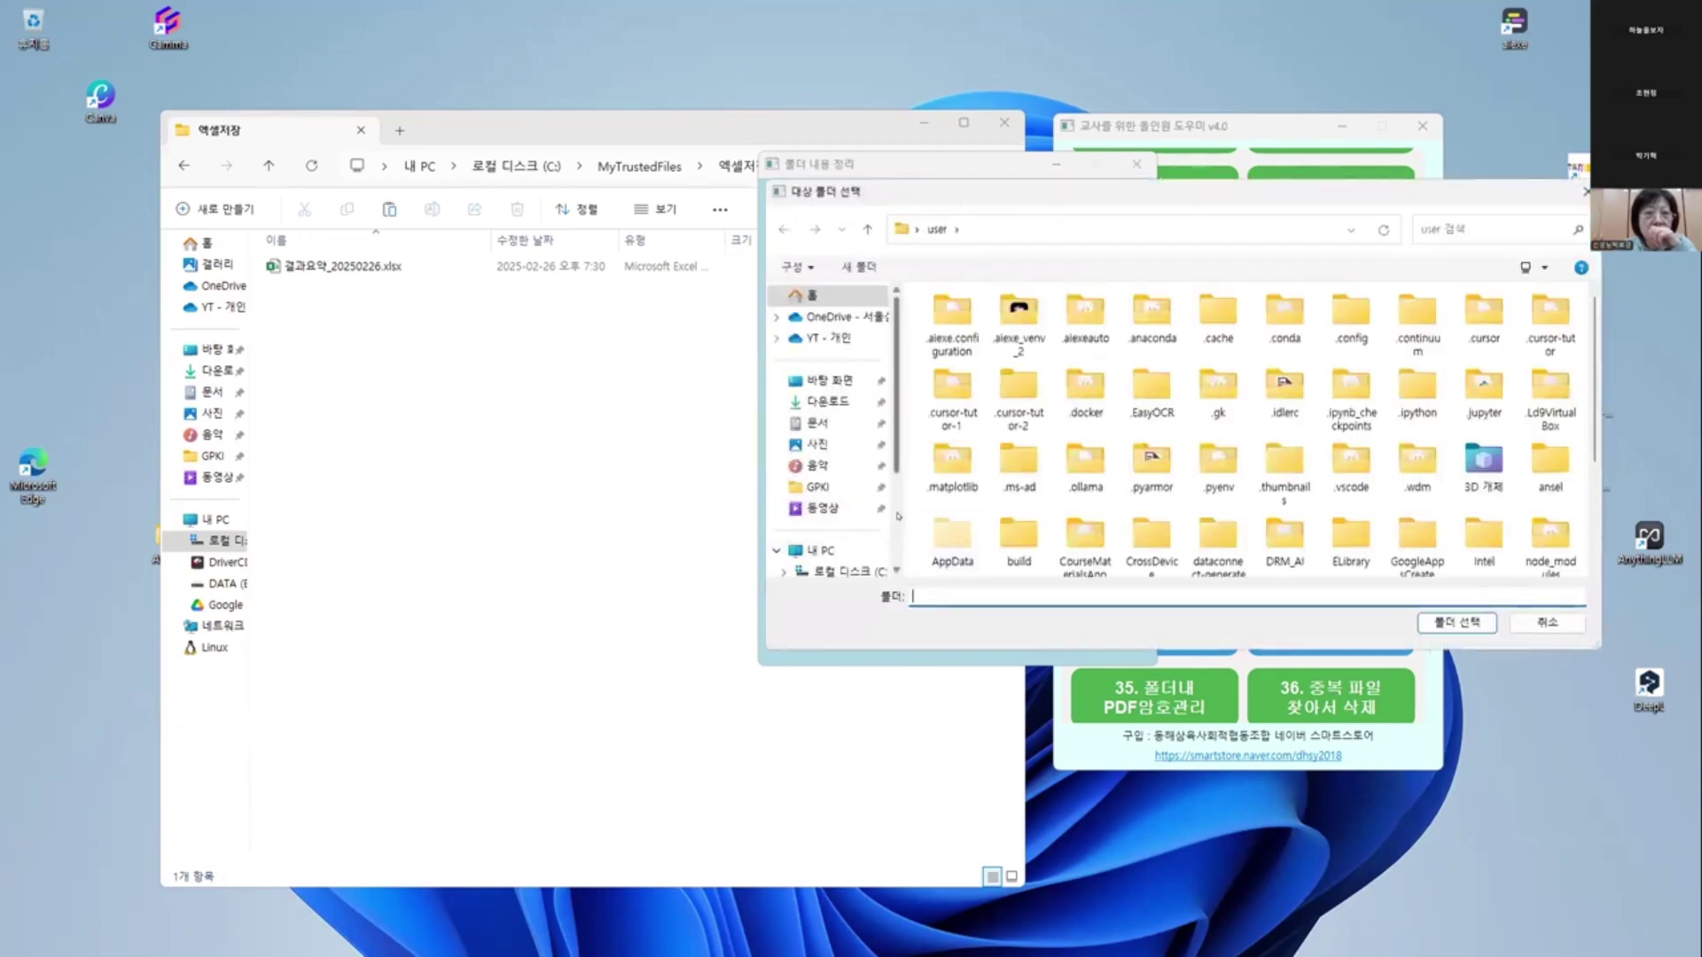
pyautogui.scroll(-2, 866, 543)
pyautogui.click(840, 440)
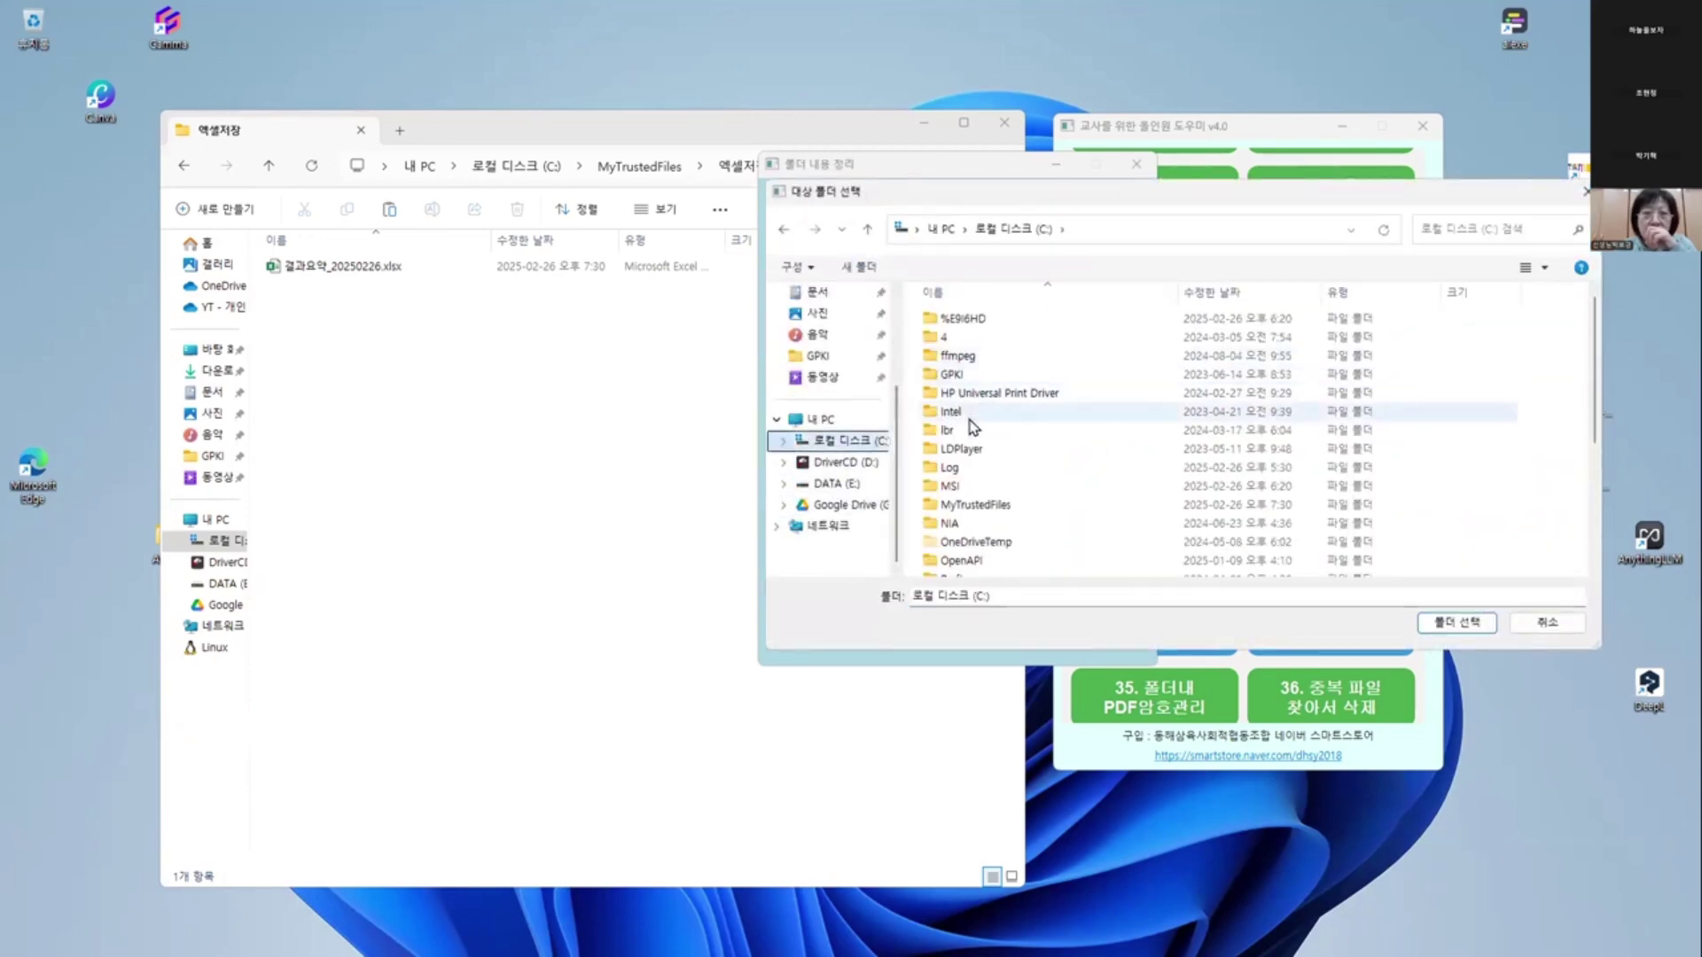
pyautogui.doubleClick(973, 505)
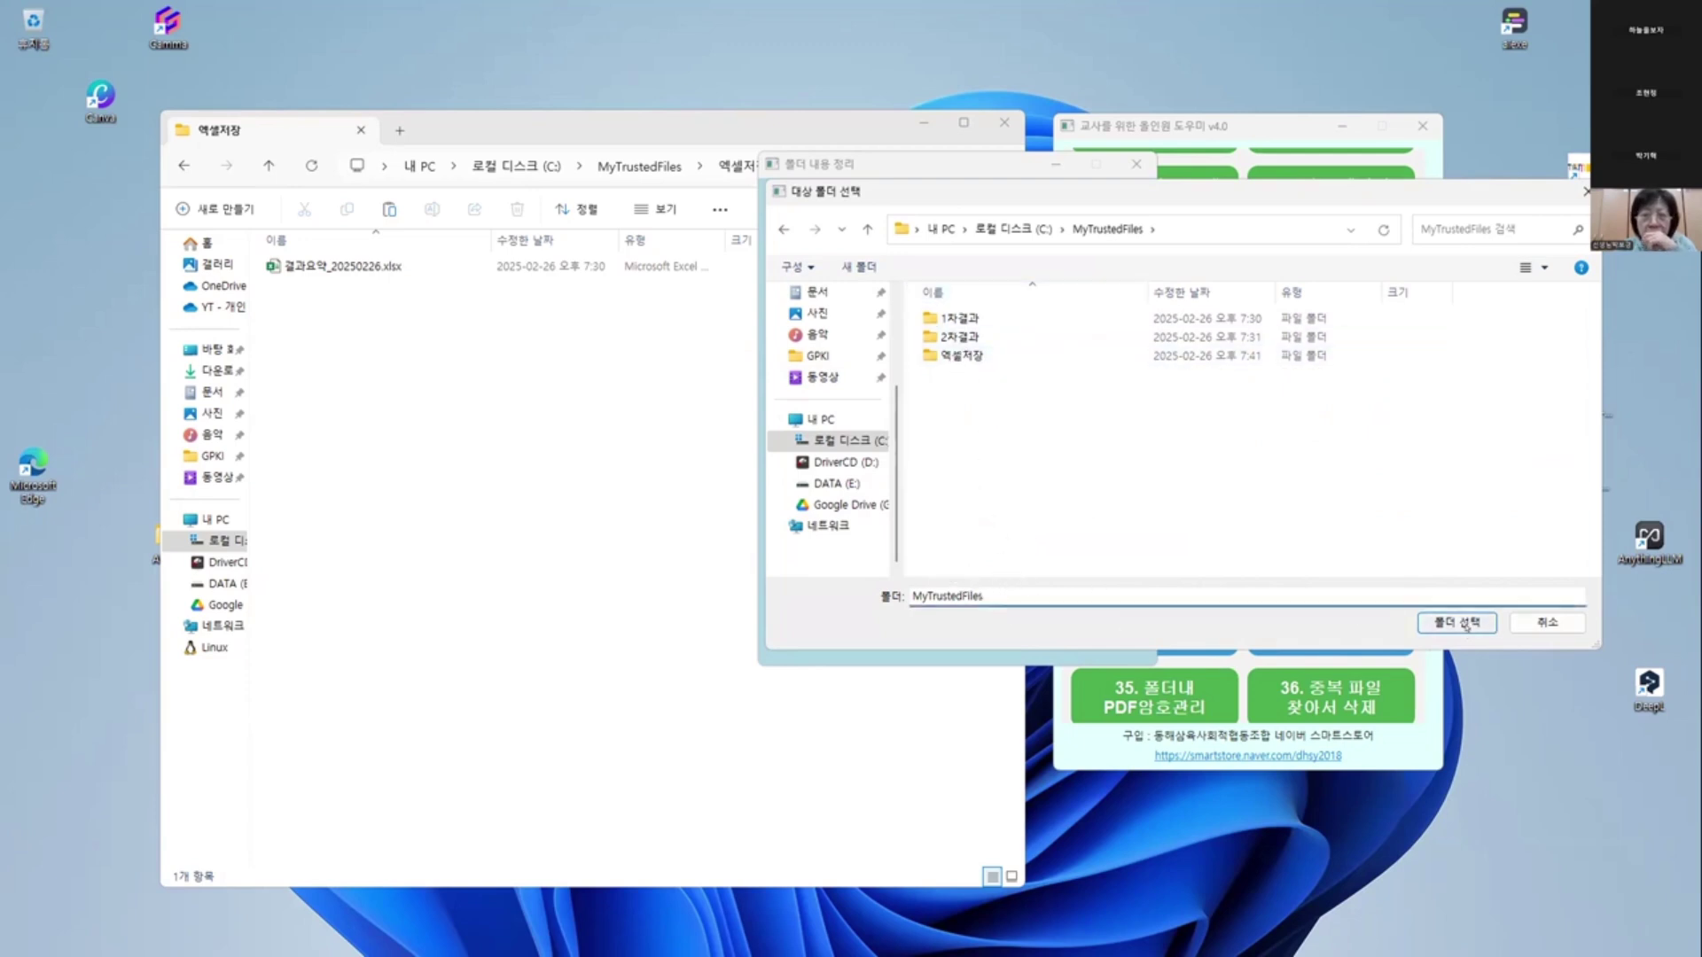
pyautogui.doubleClick(1020, 593)
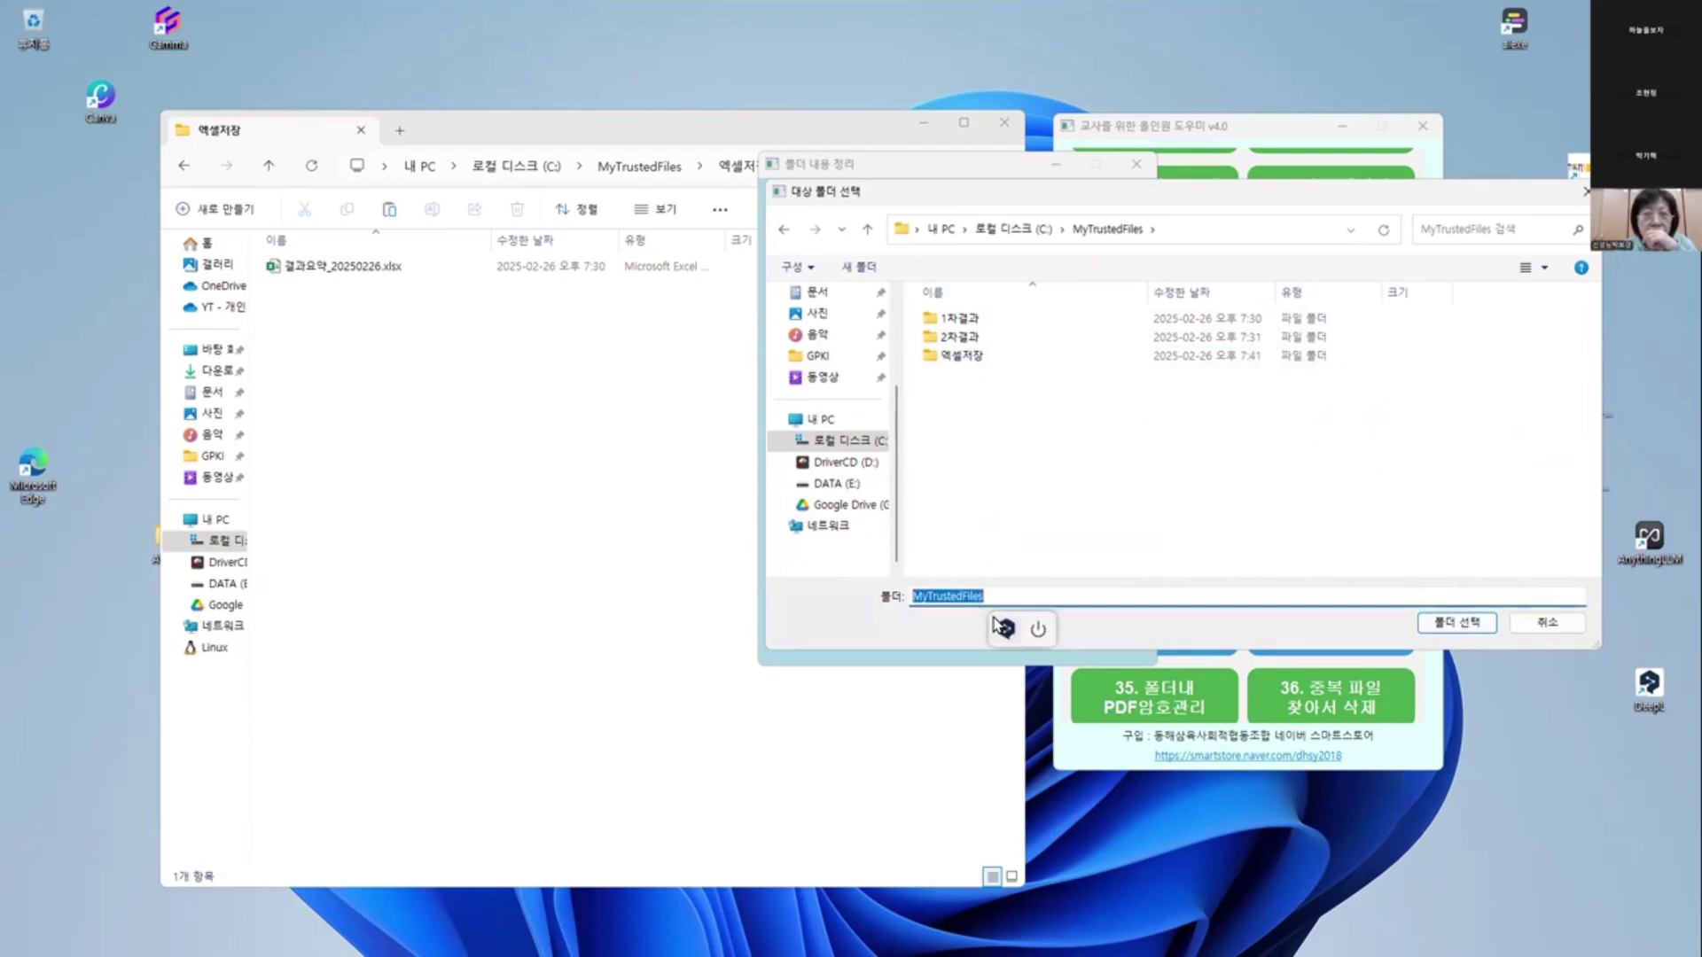
pyautogui.click(1451, 623)
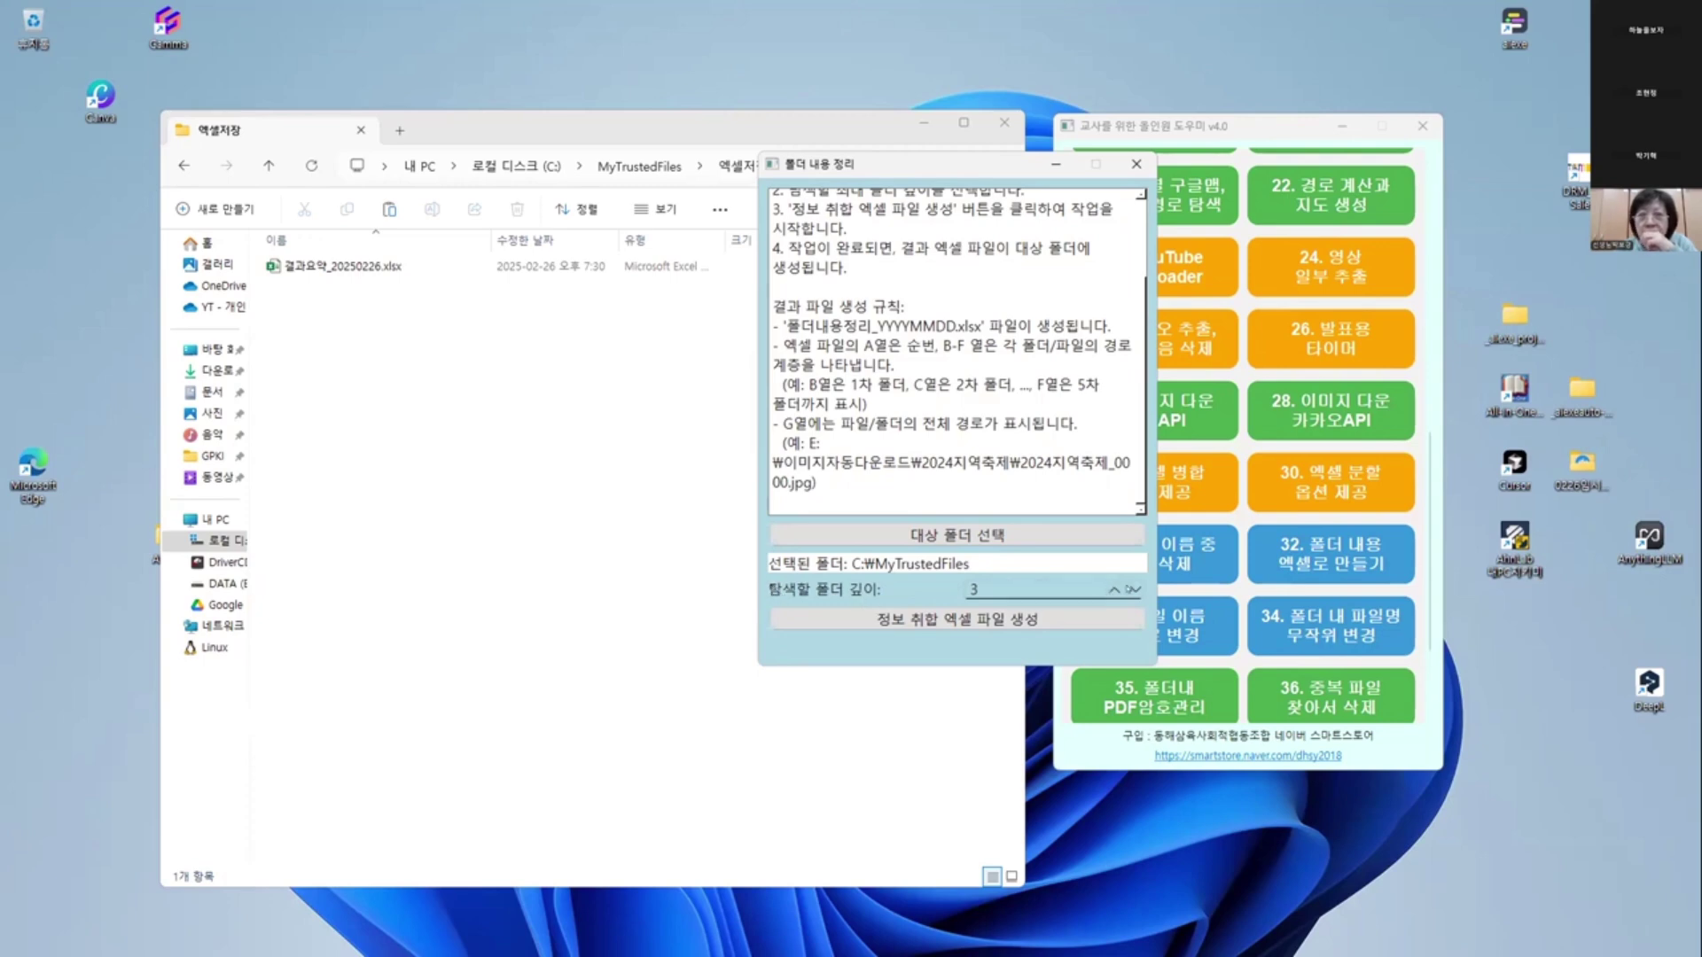
# - Set the folder search depth to 0 and show the contents of the MyTrustedFiles folder beside the tool's window
pyautogui.doubleClick(974, 590)
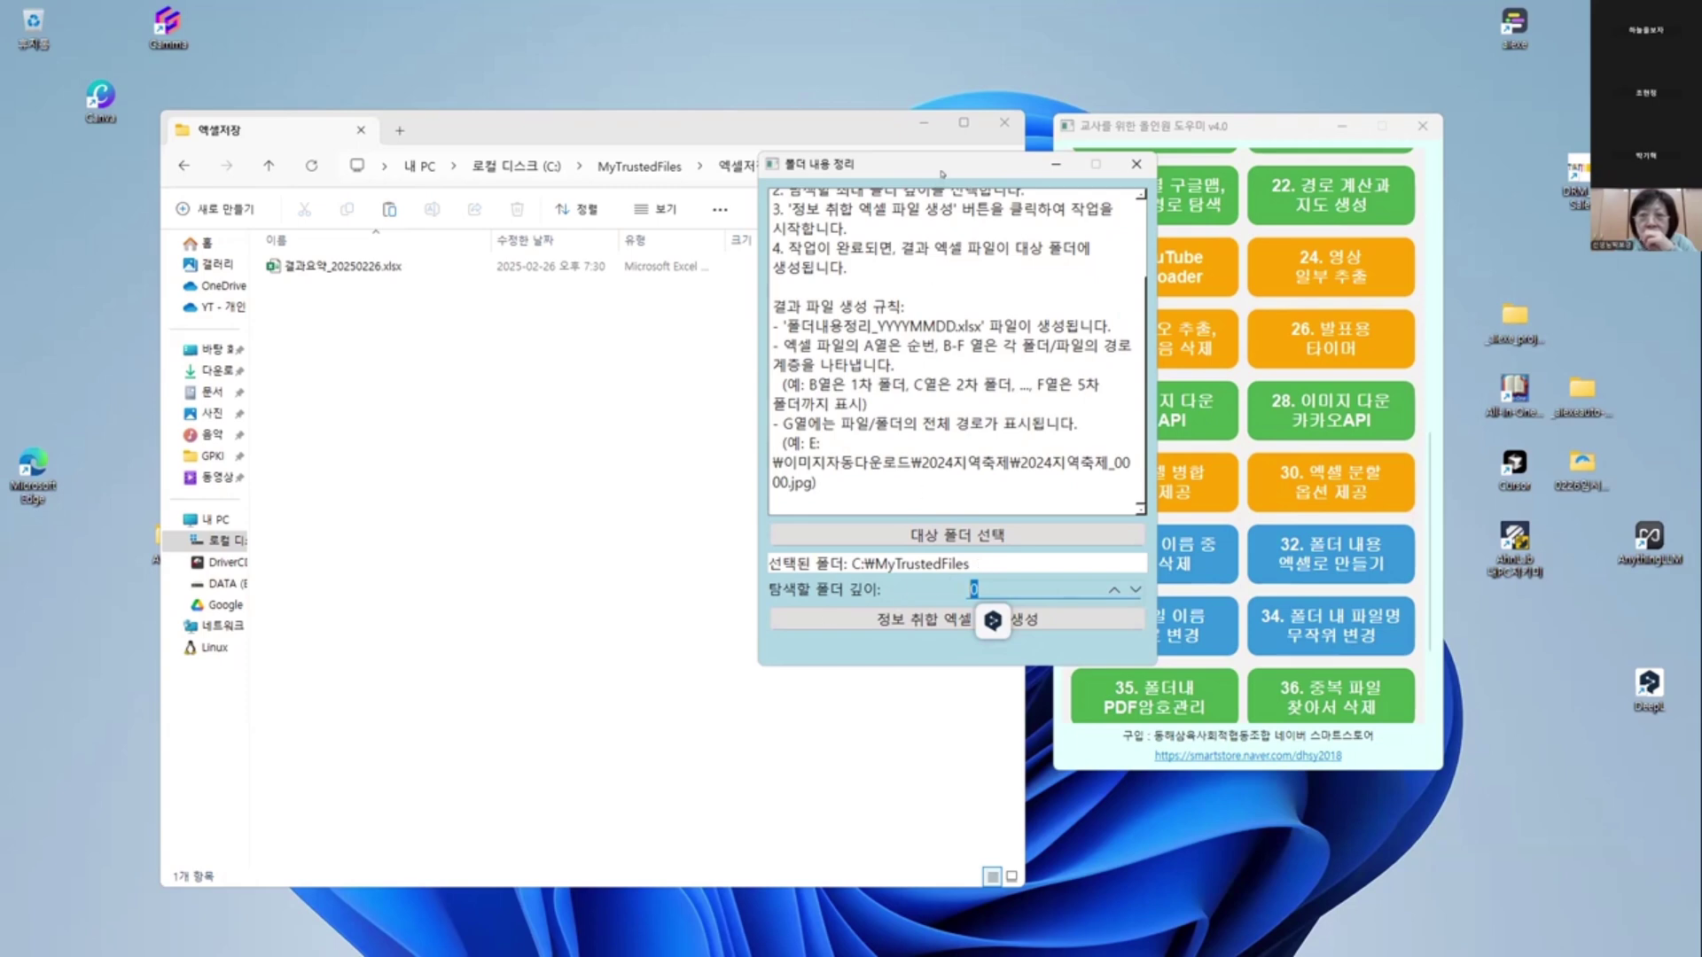
pyautogui.moveTo(942, 174); pyautogui.dragTo(914, 166)
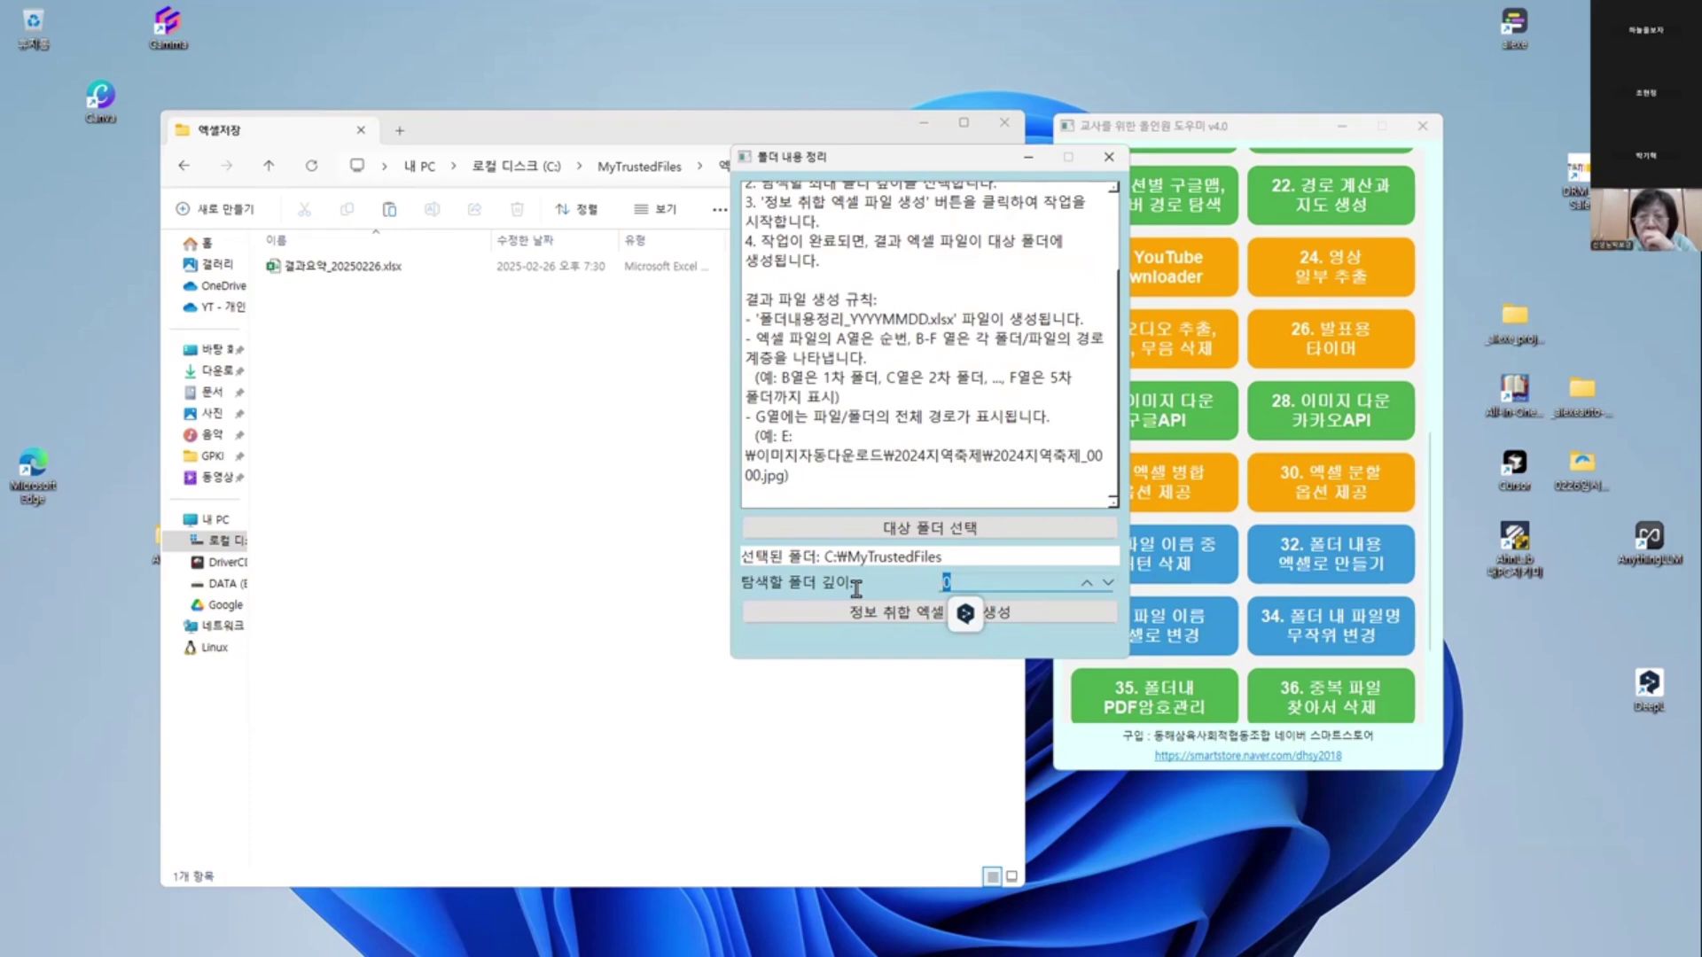
pyautogui.click(655, 167)
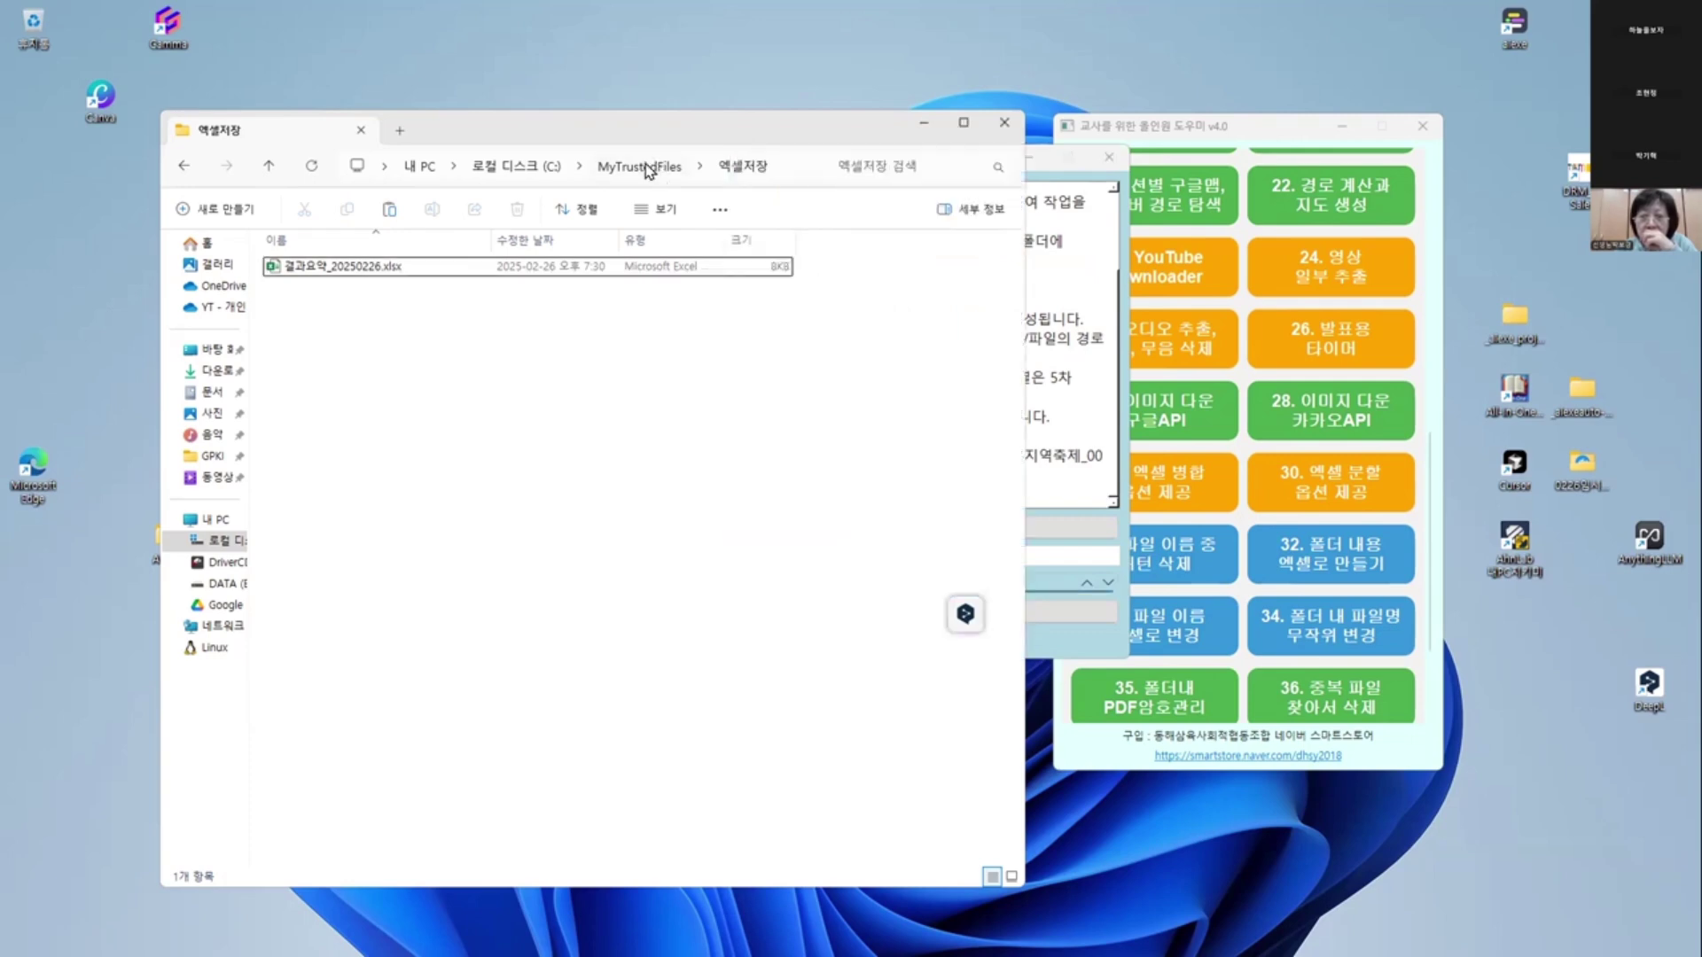
pyautogui.click(1042, 171)
pyautogui.moveTo(945, 166); pyautogui.dragTo(1100, 257)
pyautogui.click(512, 558)
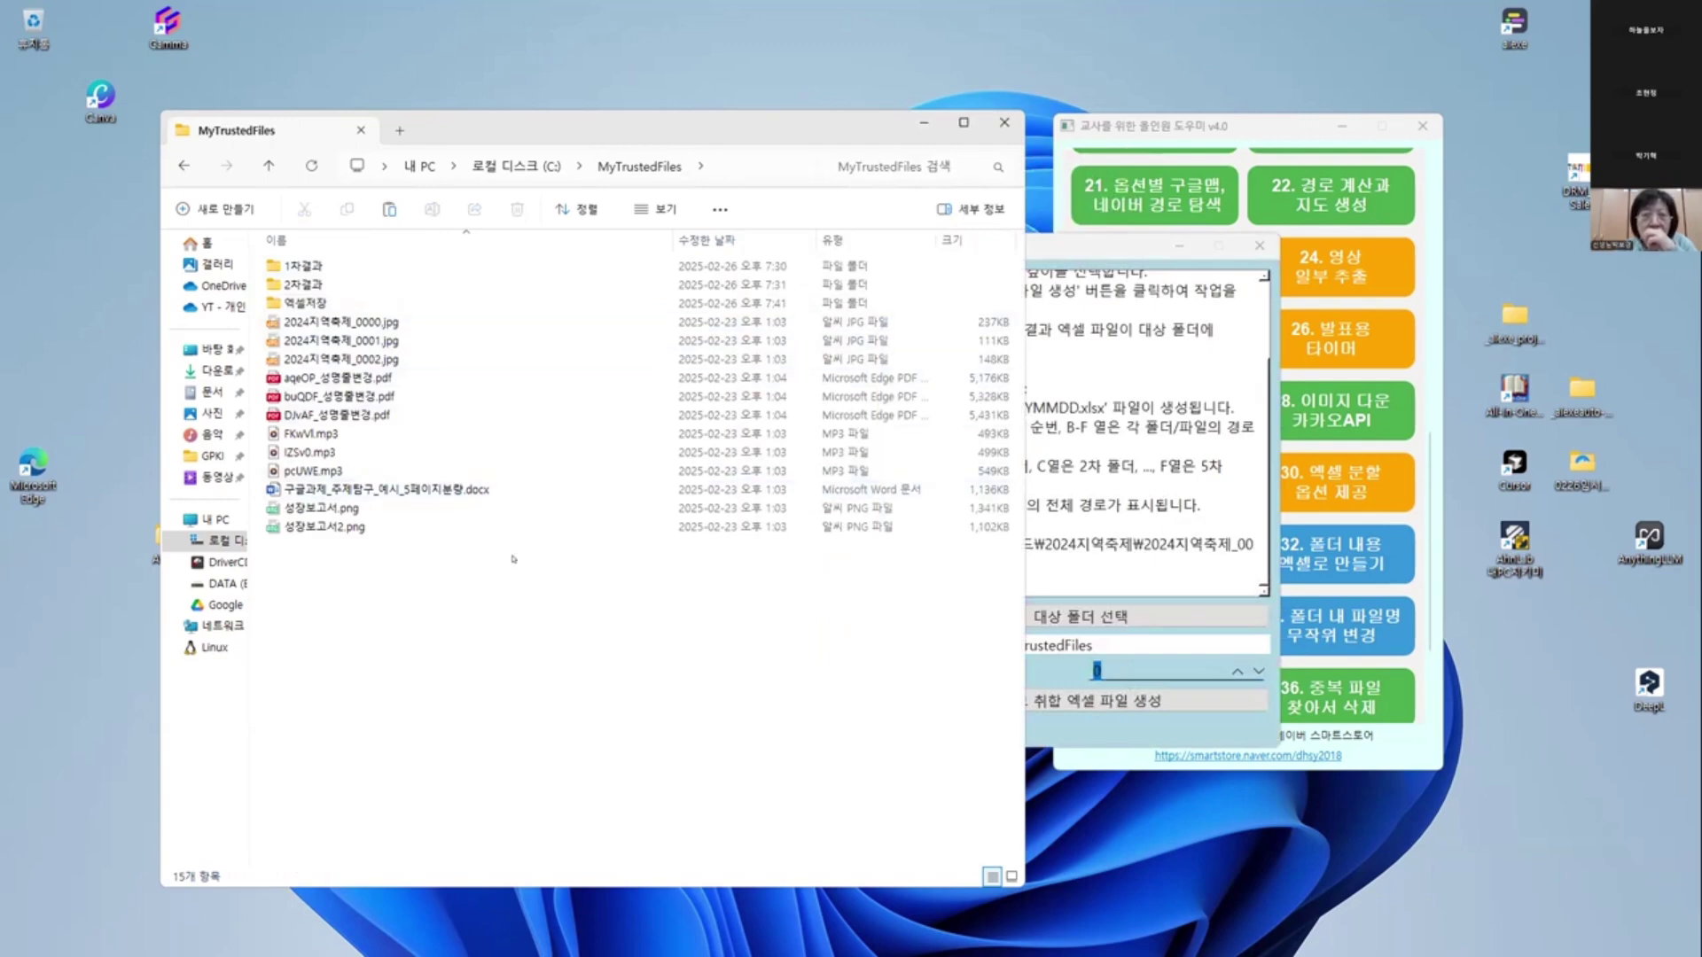
pyautogui.click(1086, 252)
pyautogui.moveTo(1108, 241); pyautogui.dragTo(1155, 225)
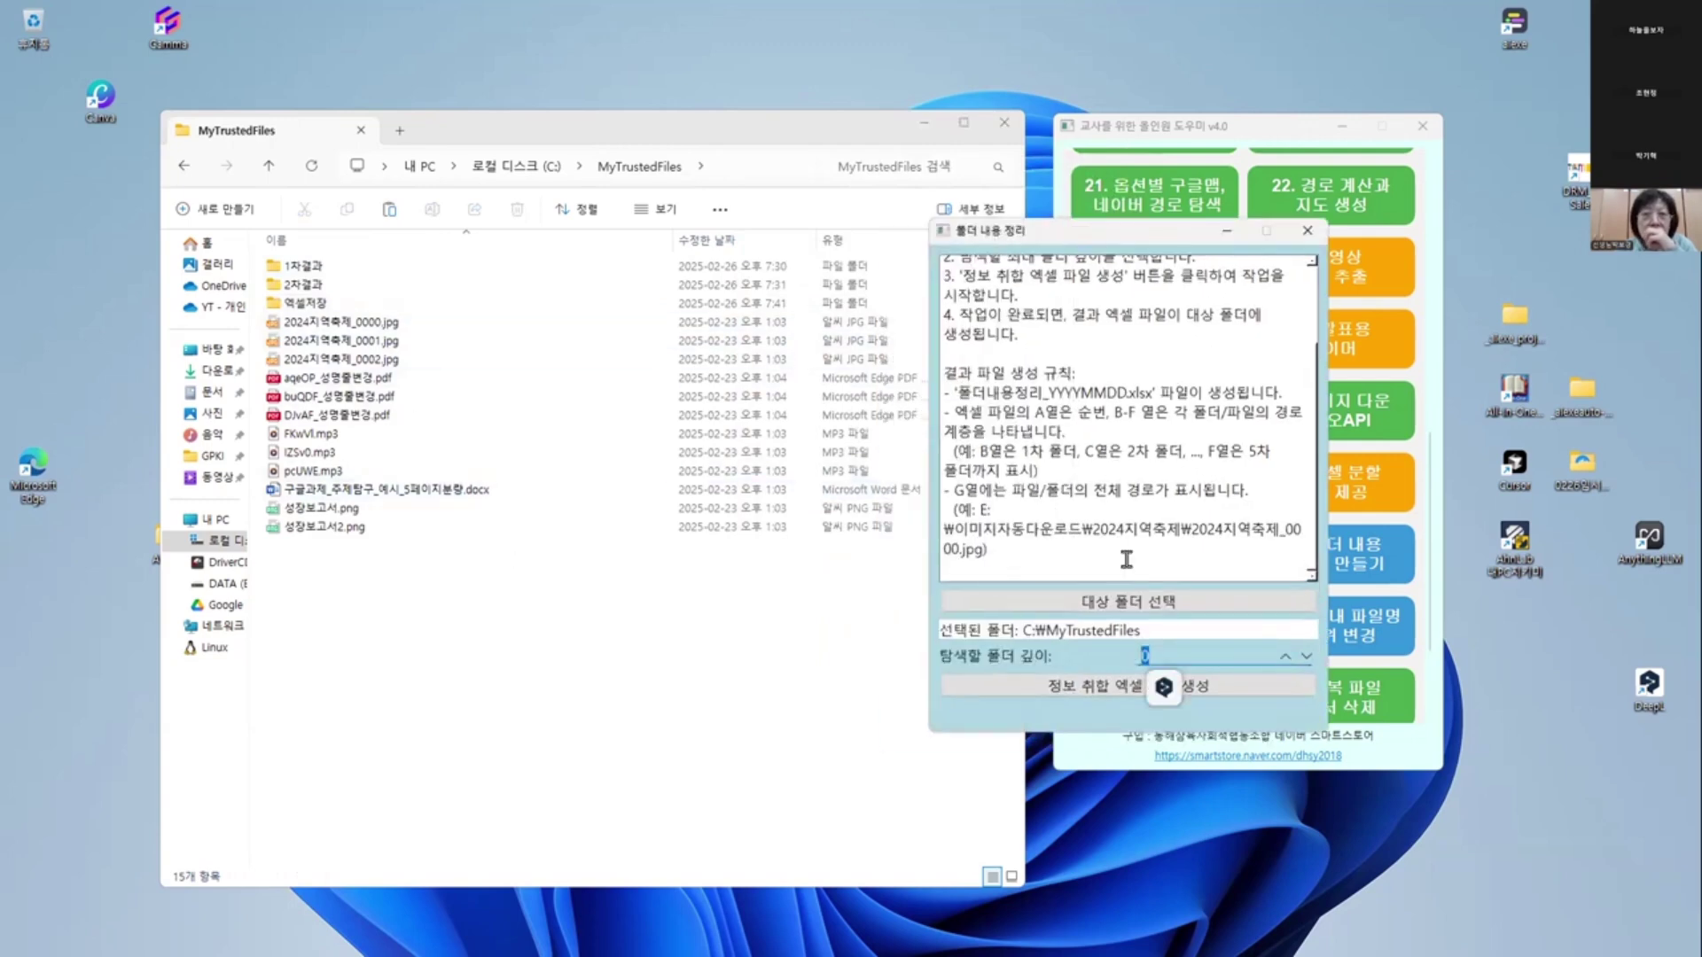
# - Generate the Excel listing of the folder contents and open the resulting file 폴더내용정리_20250226.xlsx
pyautogui.click(1076, 689)
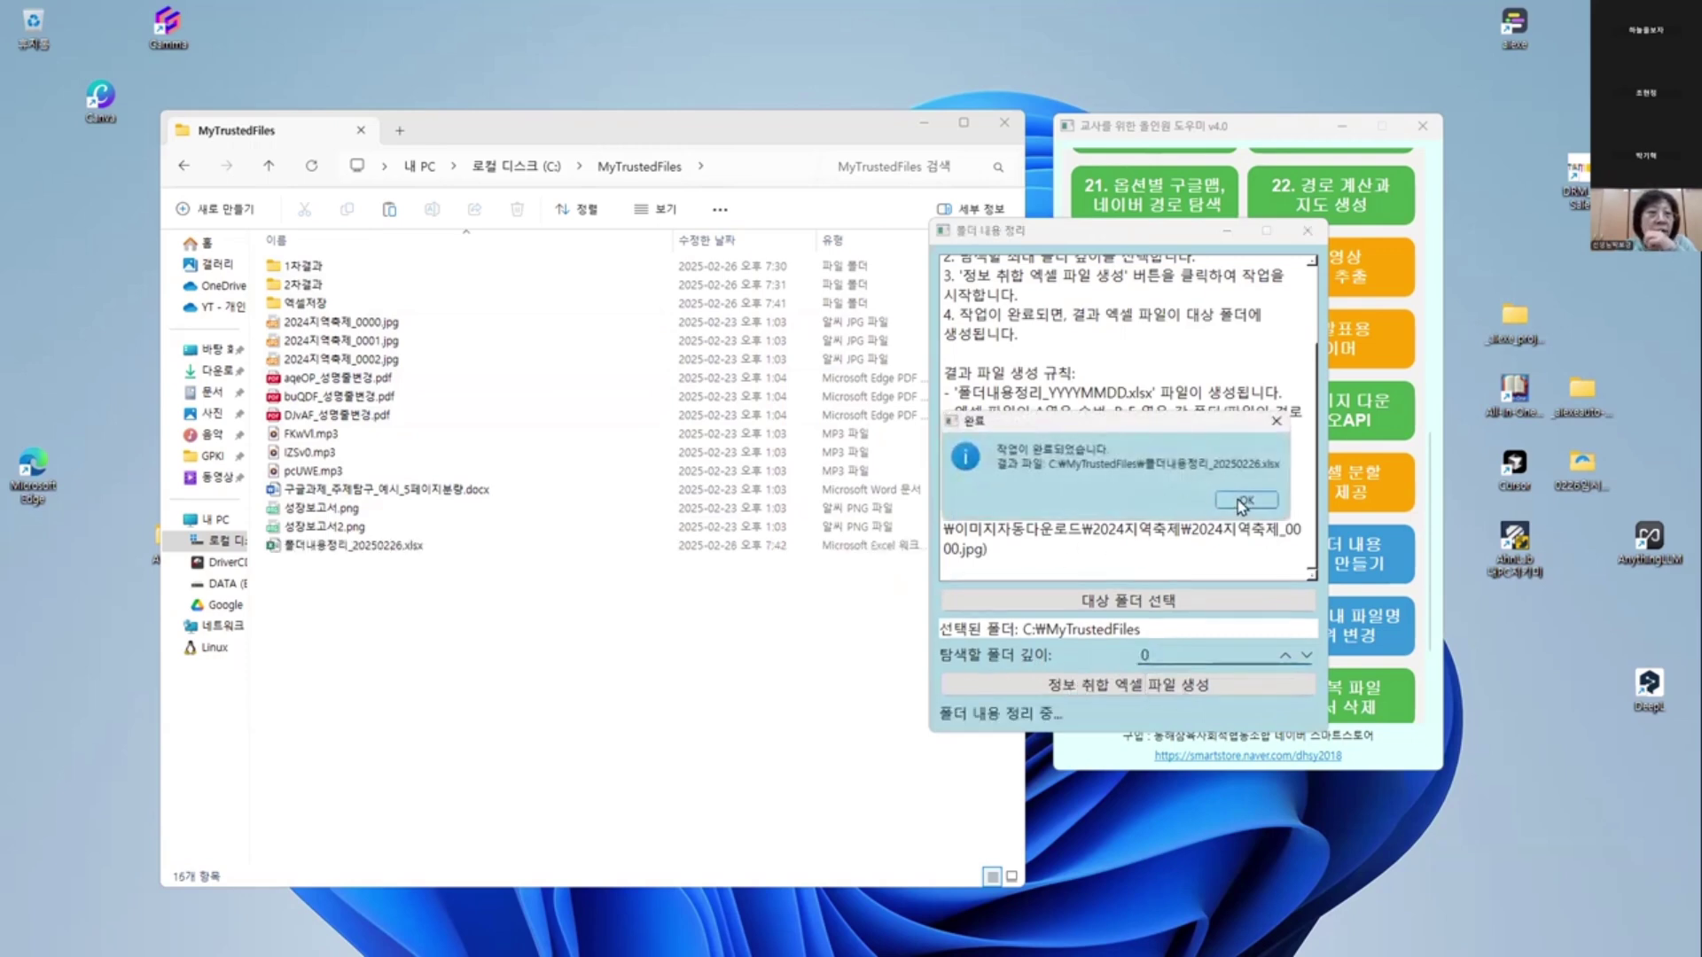
pyautogui.click(1238, 498)
pyautogui.doubleClick(353, 545)
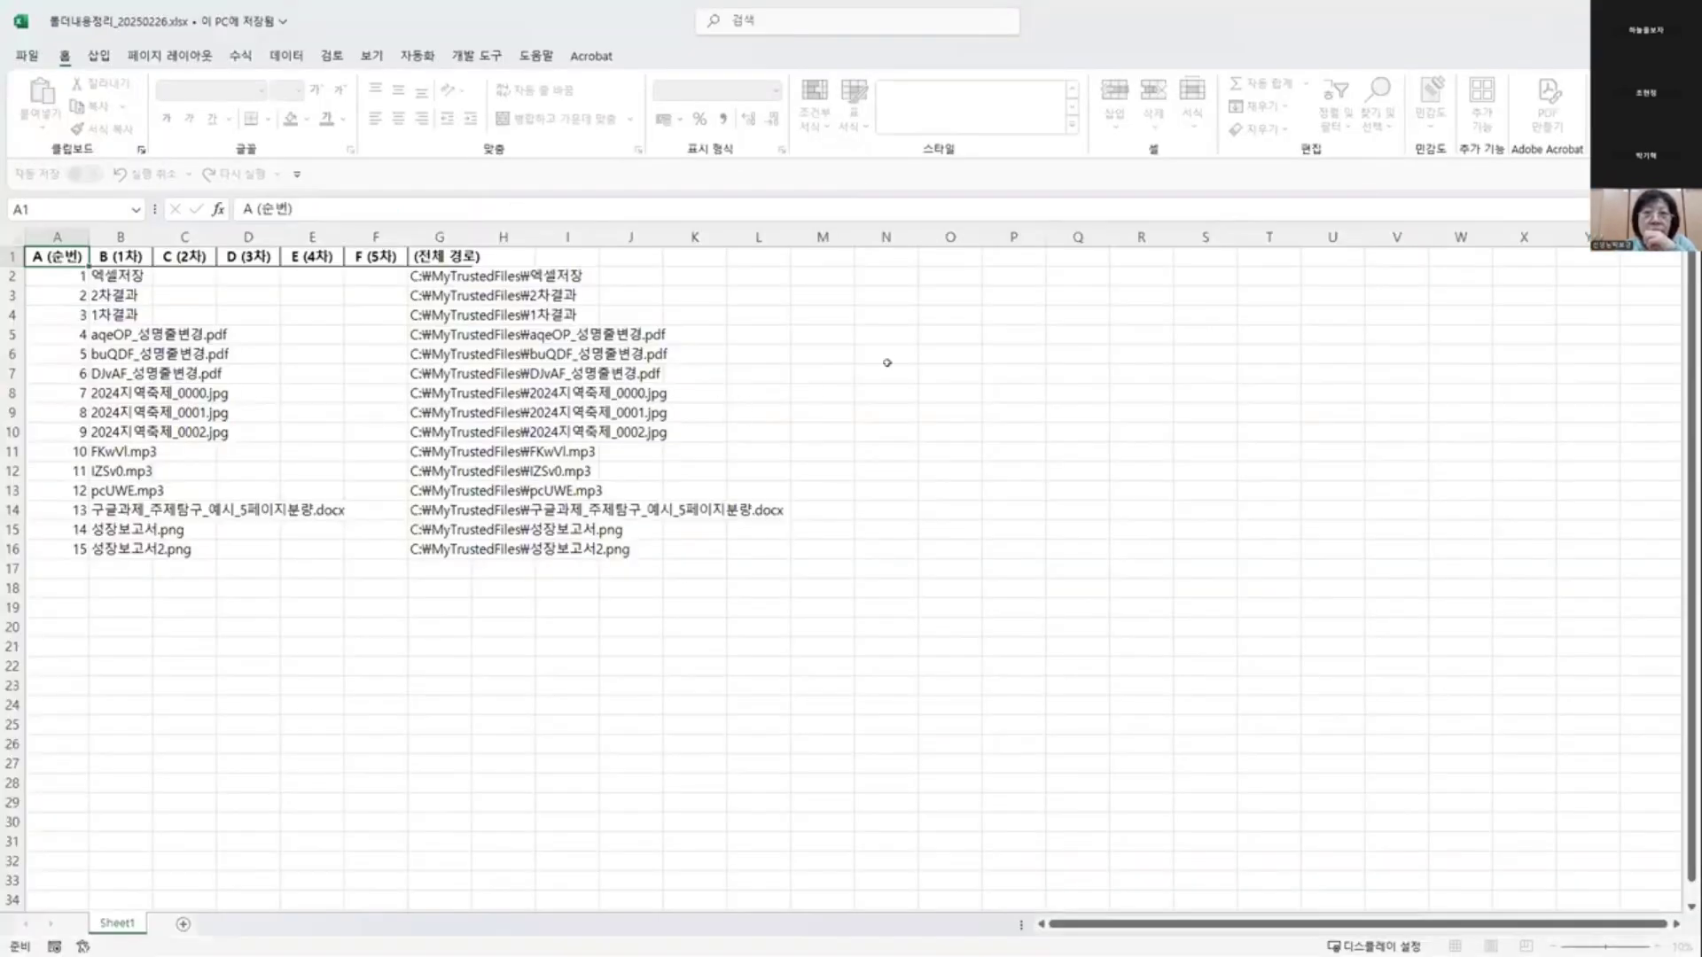
pyautogui.click(887, 367)
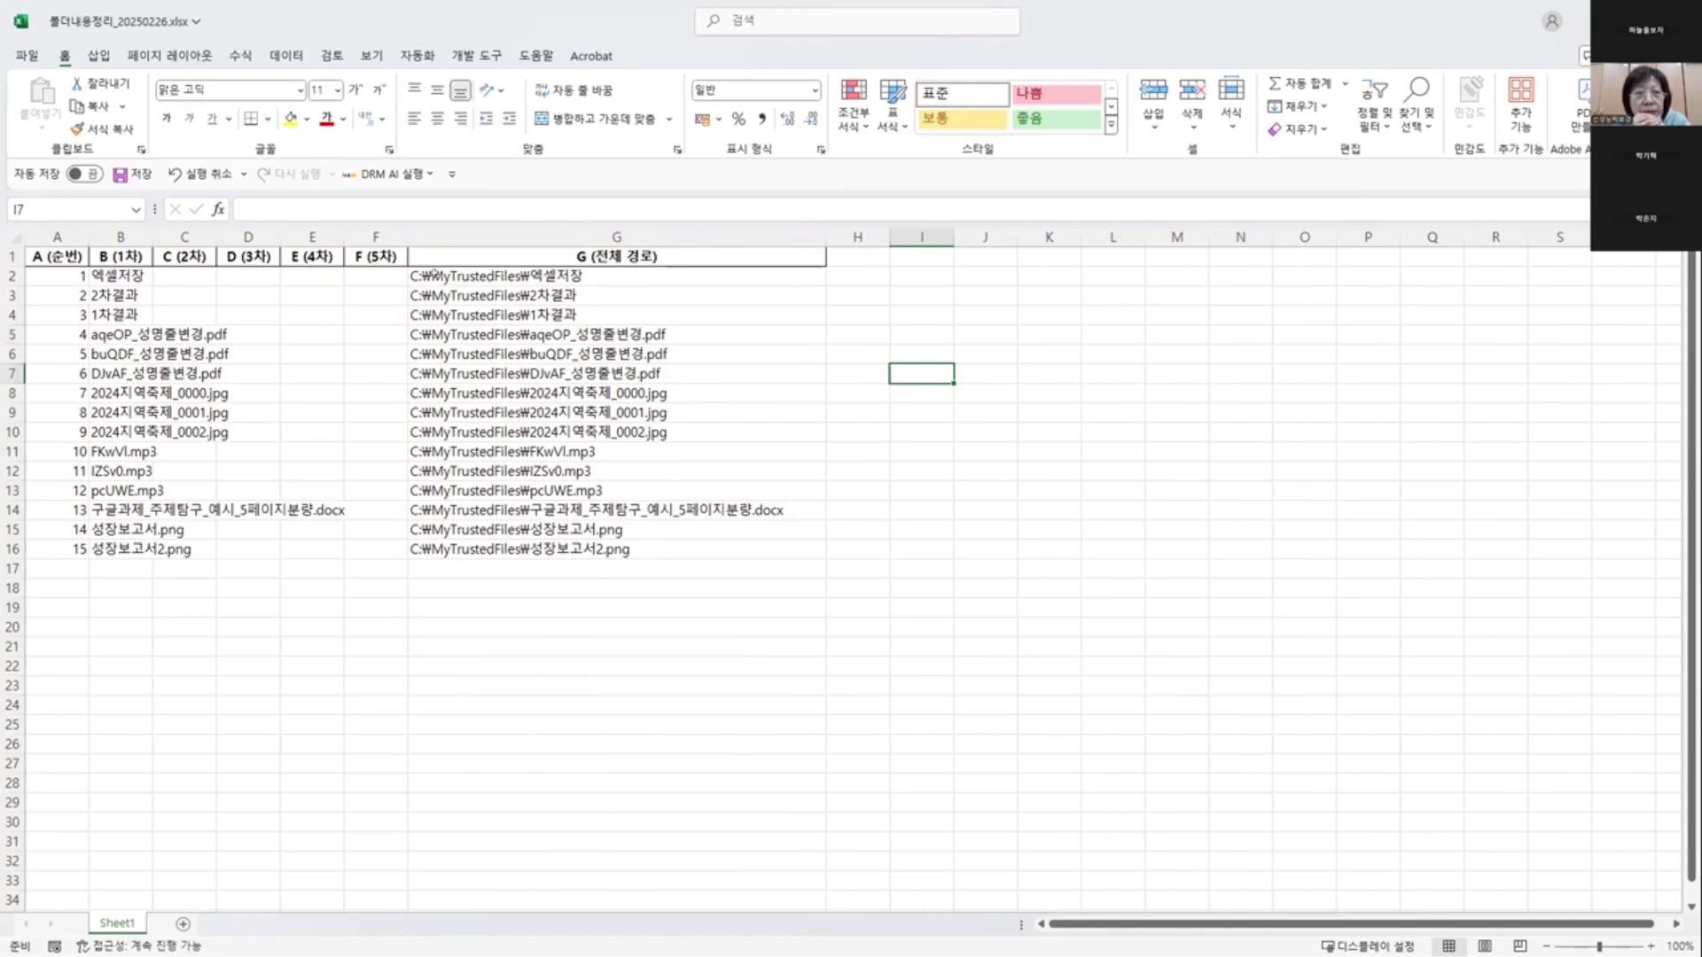
# - Review the full paths in G2:G16, widen the empty column H to more than column G's width, and select cell H2
pyautogui.moveTo(433, 275); pyautogui.dragTo(416, 554)
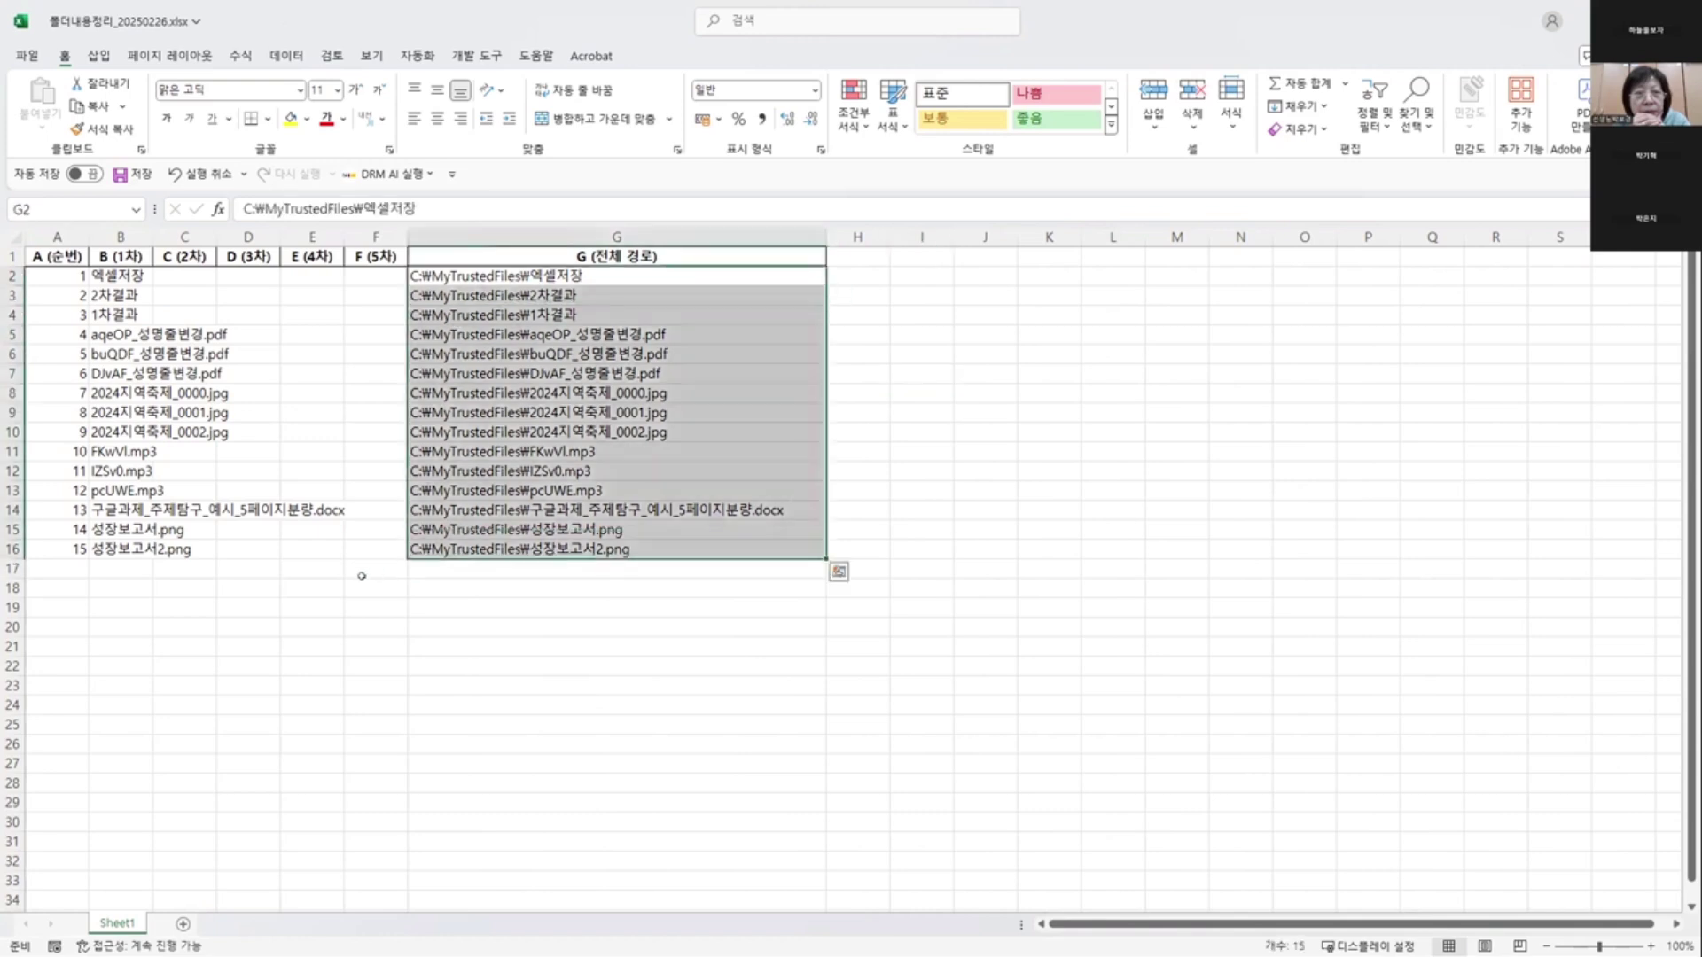
pyautogui.click(363, 583)
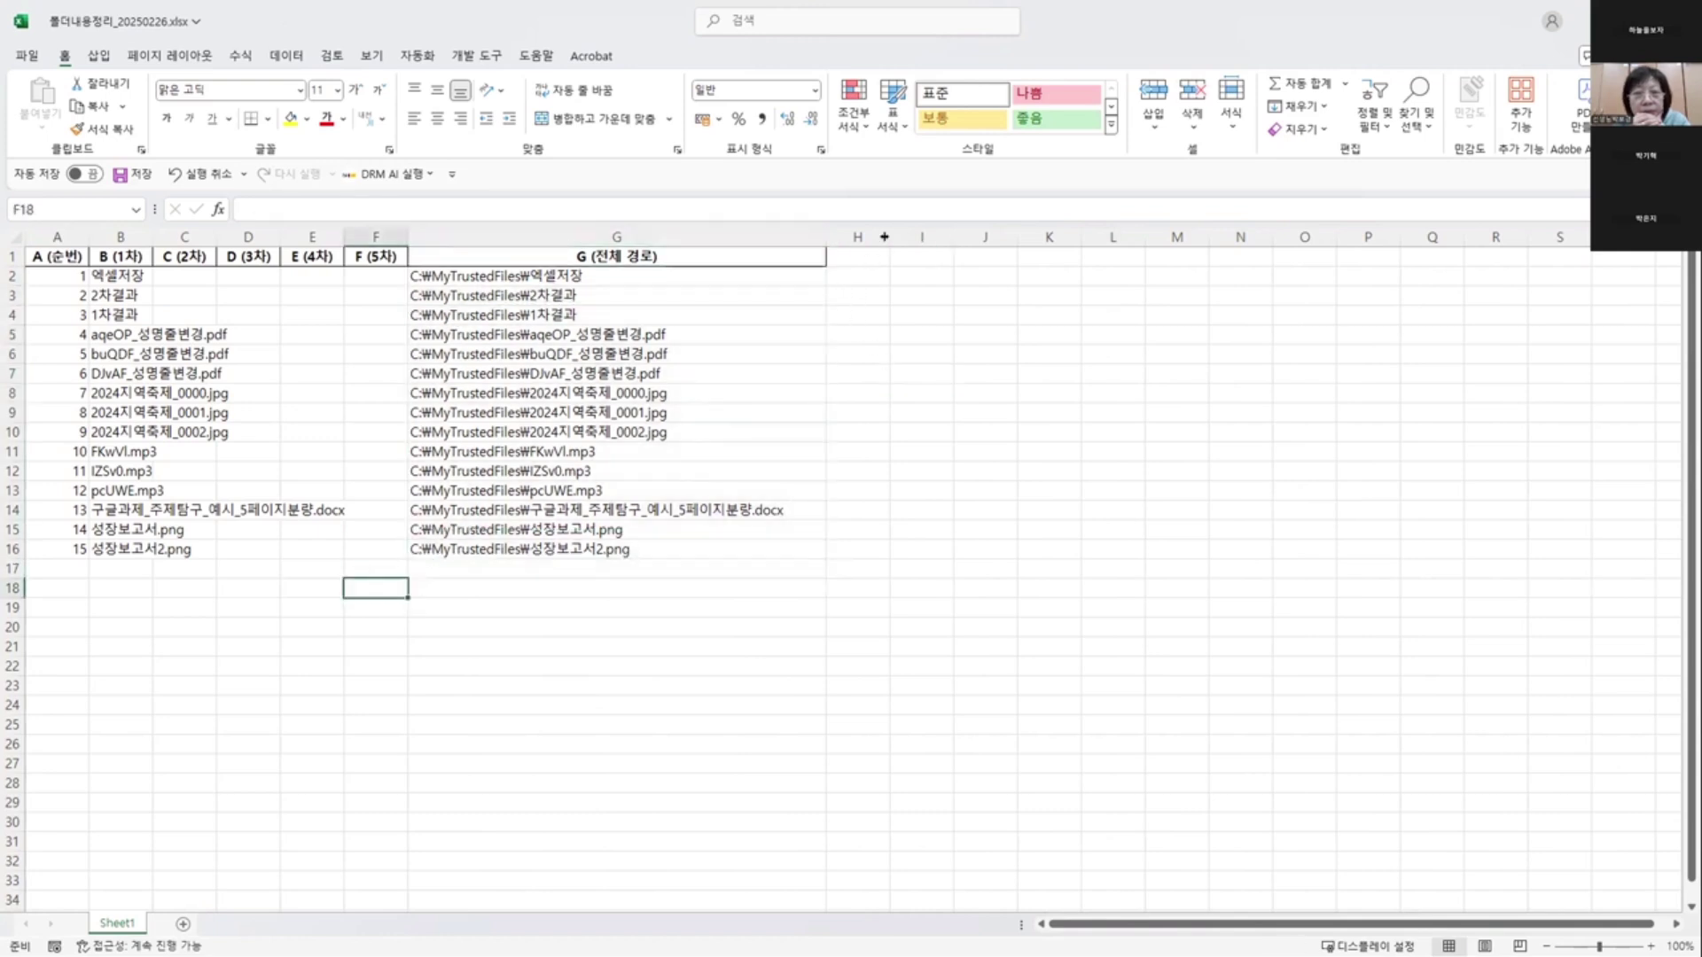
pyautogui.moveTo(890, 237); pyautogui.dragTo(1377, 237)
pyautogui.click(939, 389)
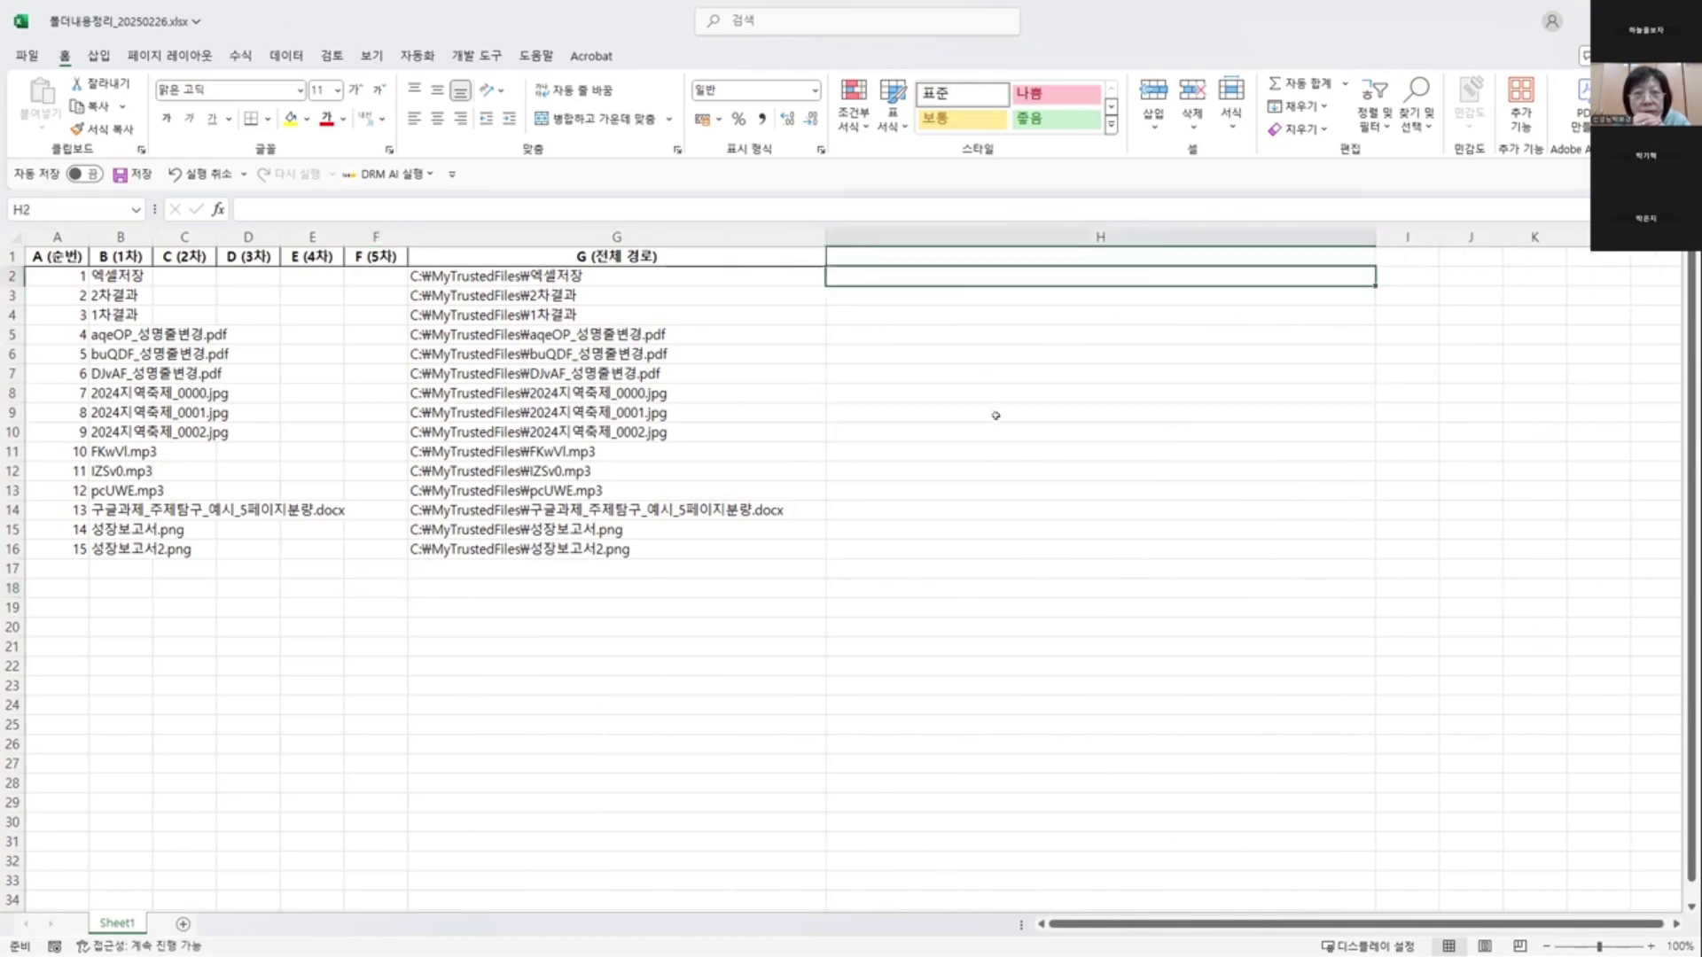
# - Delete rows 2 to 4, which list the 엑셀저장, 2차결과 and 1차결과 folders
pyautogui.click(896, 252)
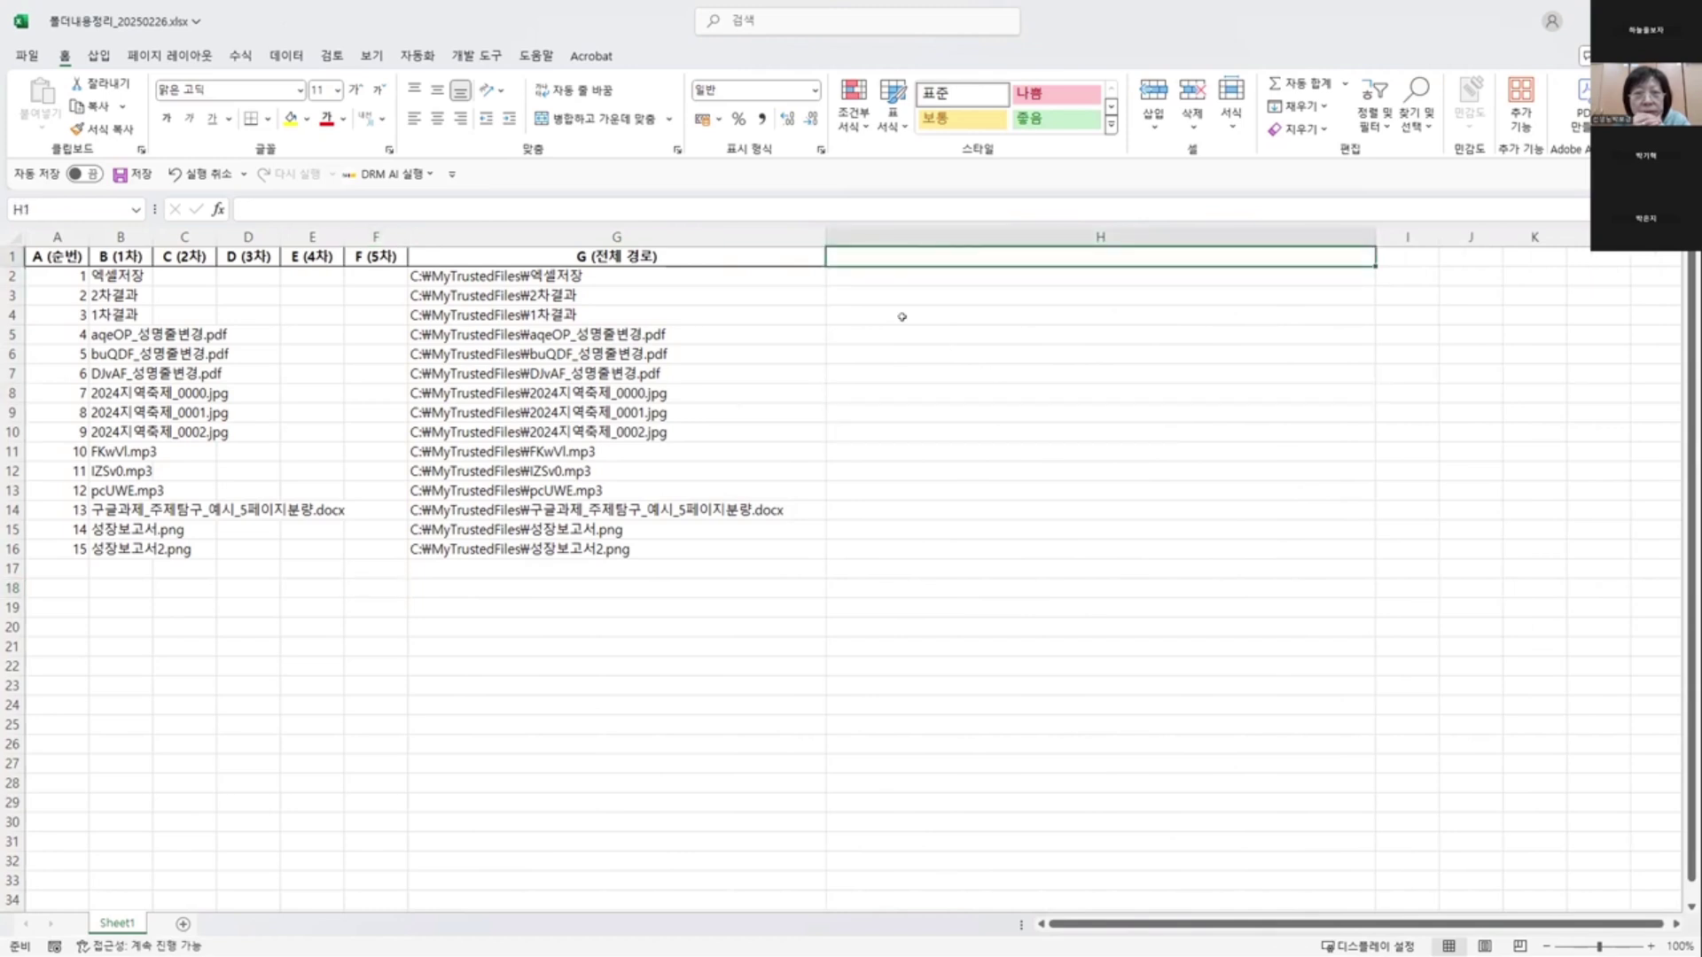
pyautogui.click(575, 276)
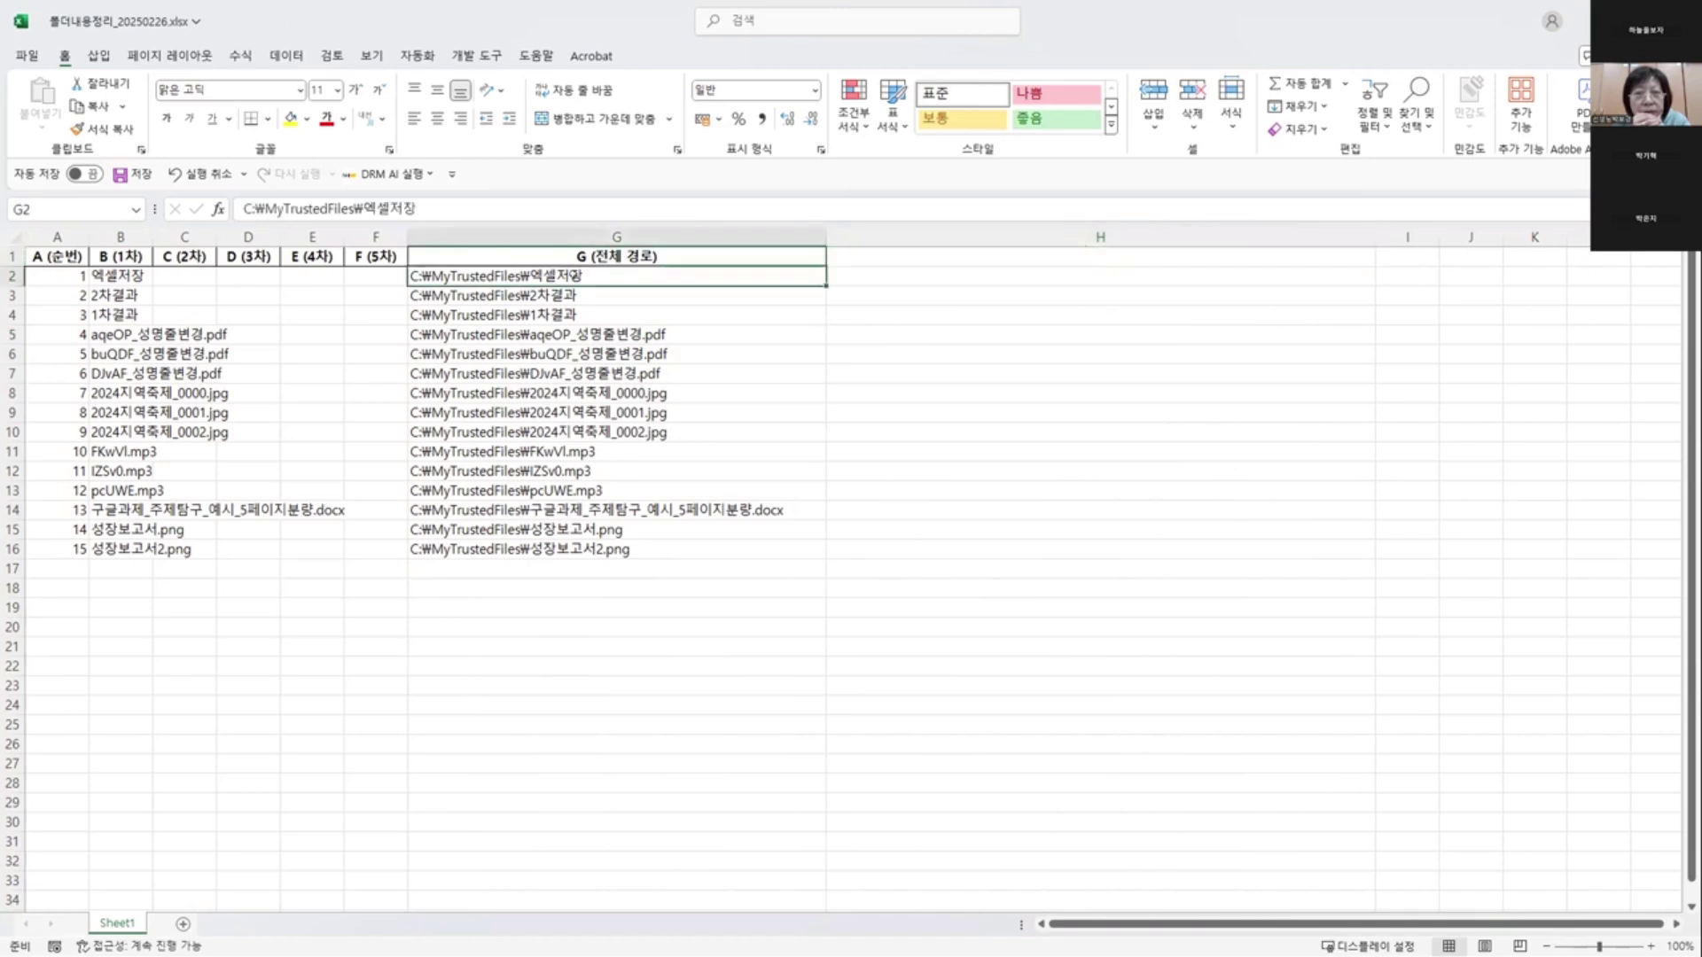
pyautogui.moveTo(75, 275); pyautogui.dragTo(603, 275)
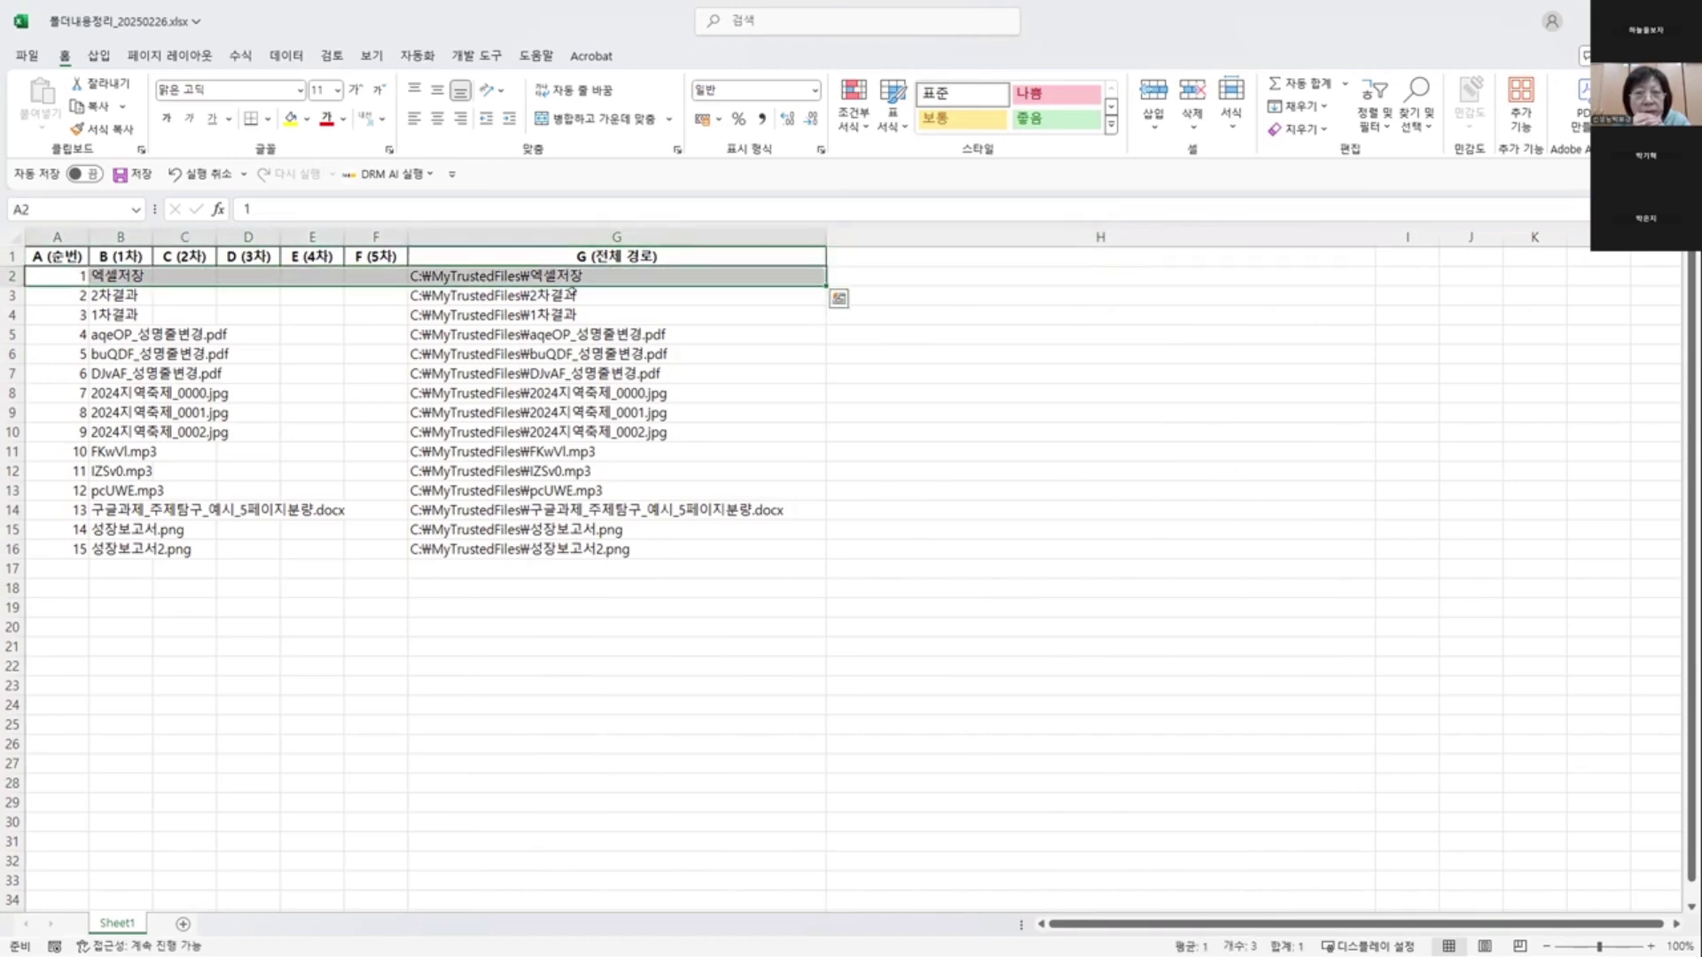
pyautogui.moveTo(619, 307); pyautogui.dragTo(55, 276)
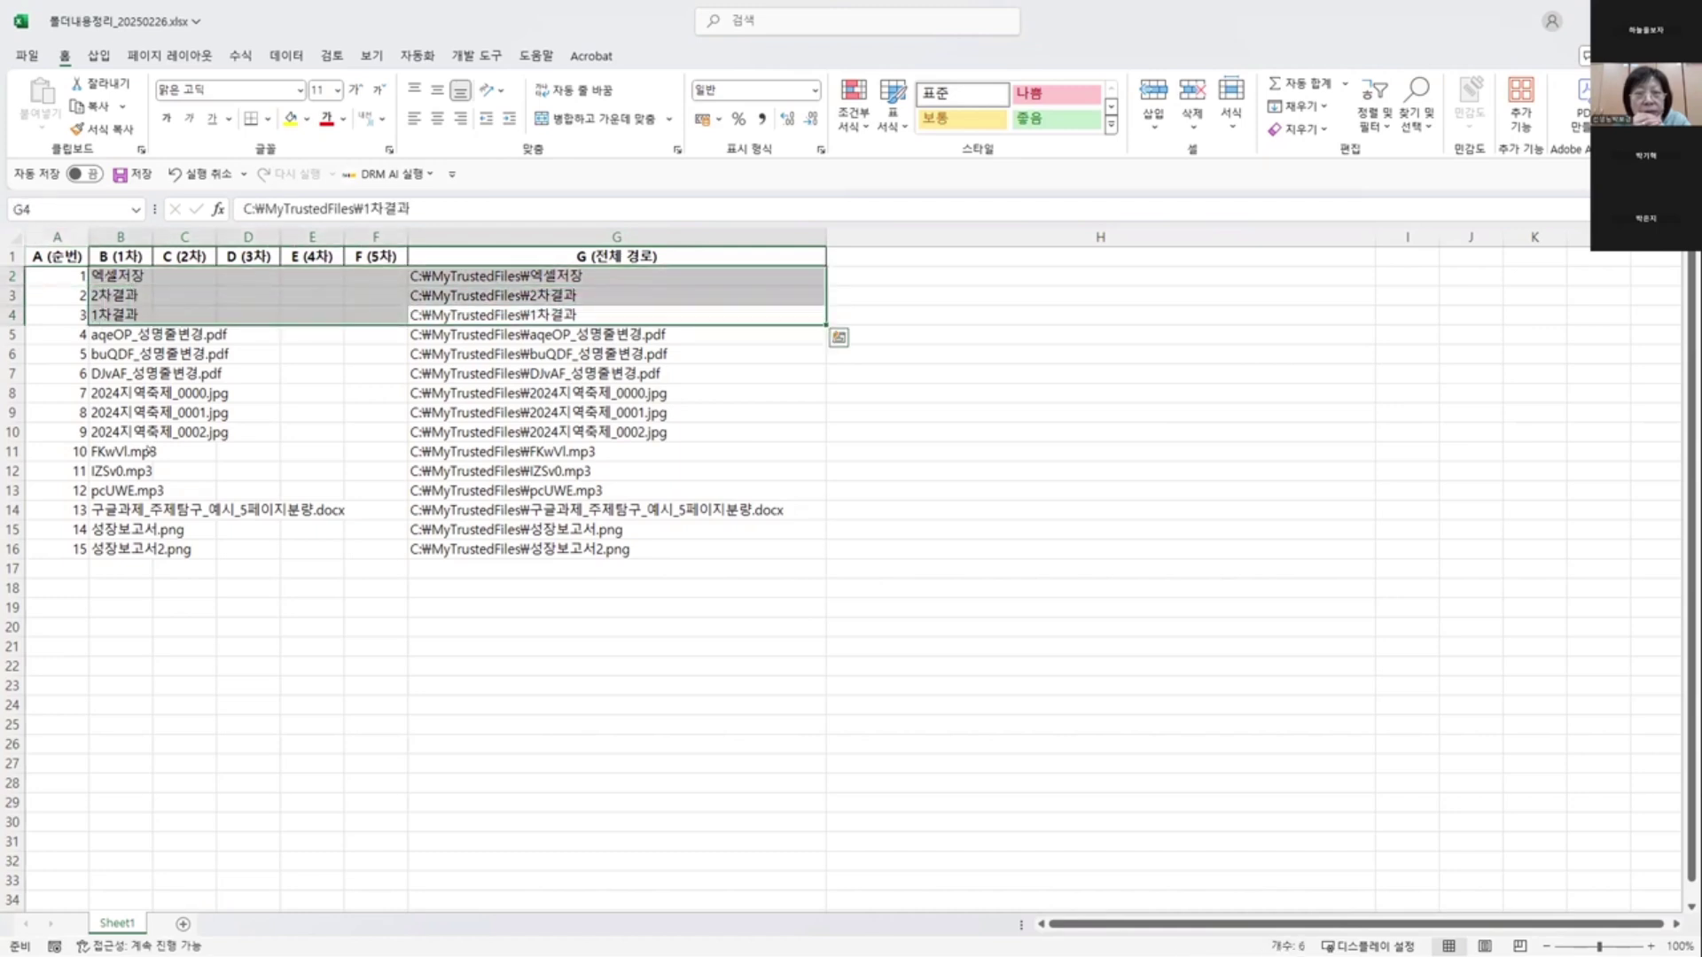
pyautogui.moveTo(11, 277); pyautogui.dragTo(11, 315)
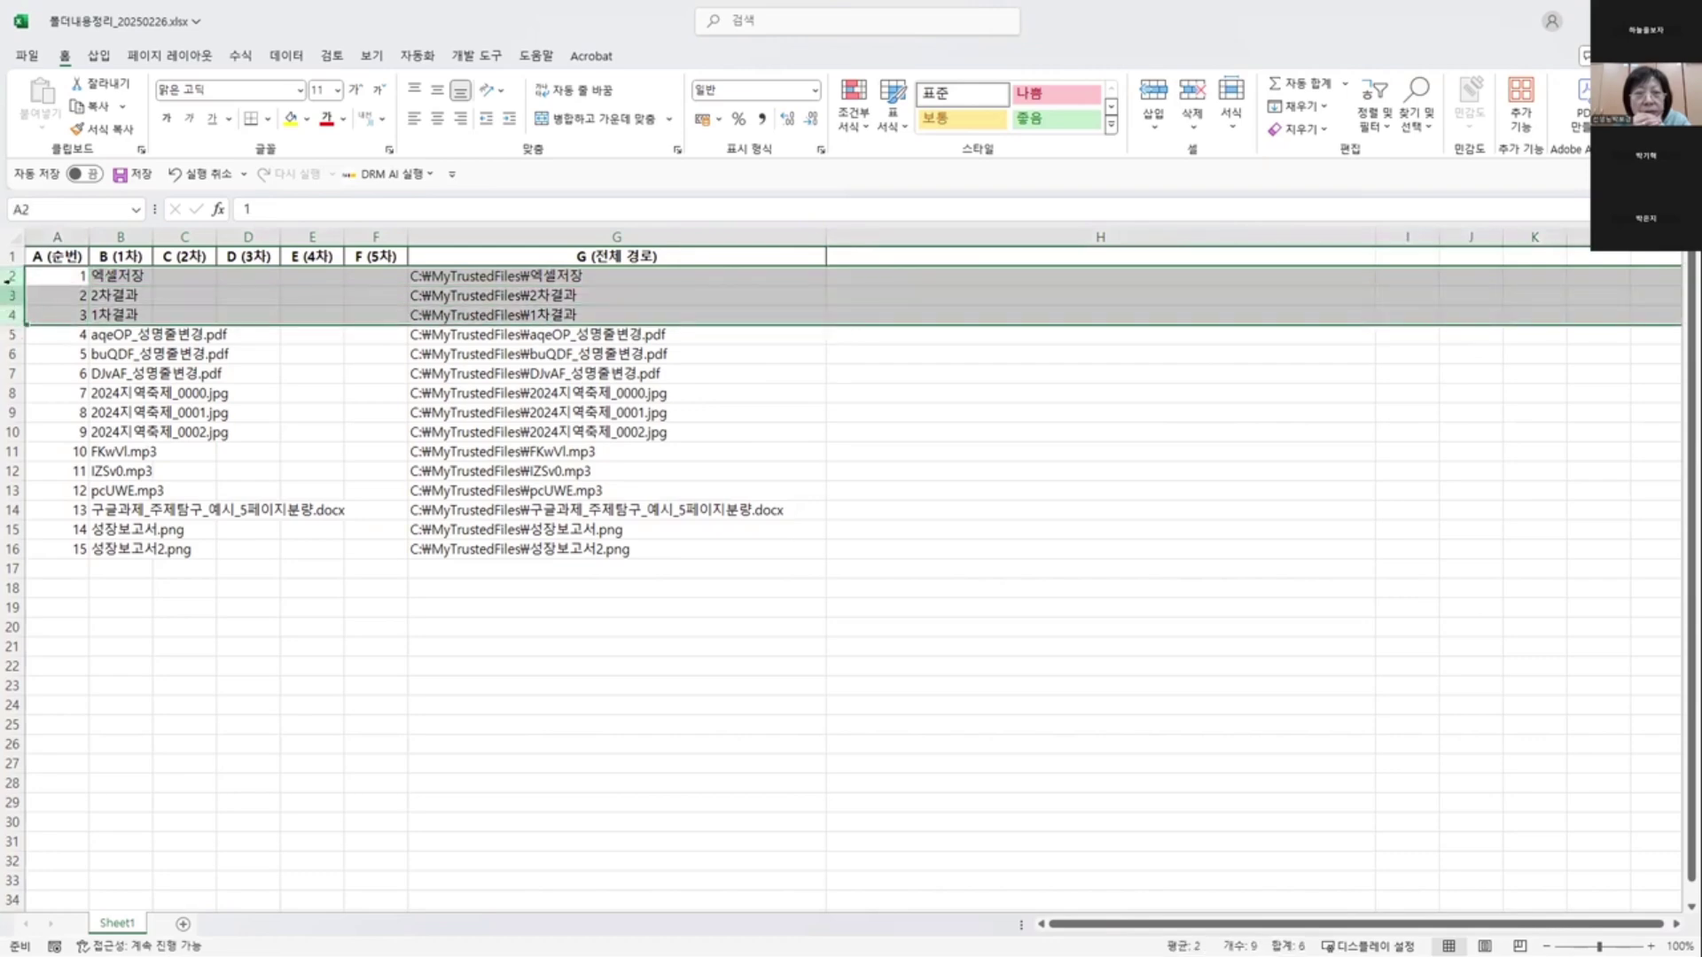
pyautogui.rightClick(10, 296)
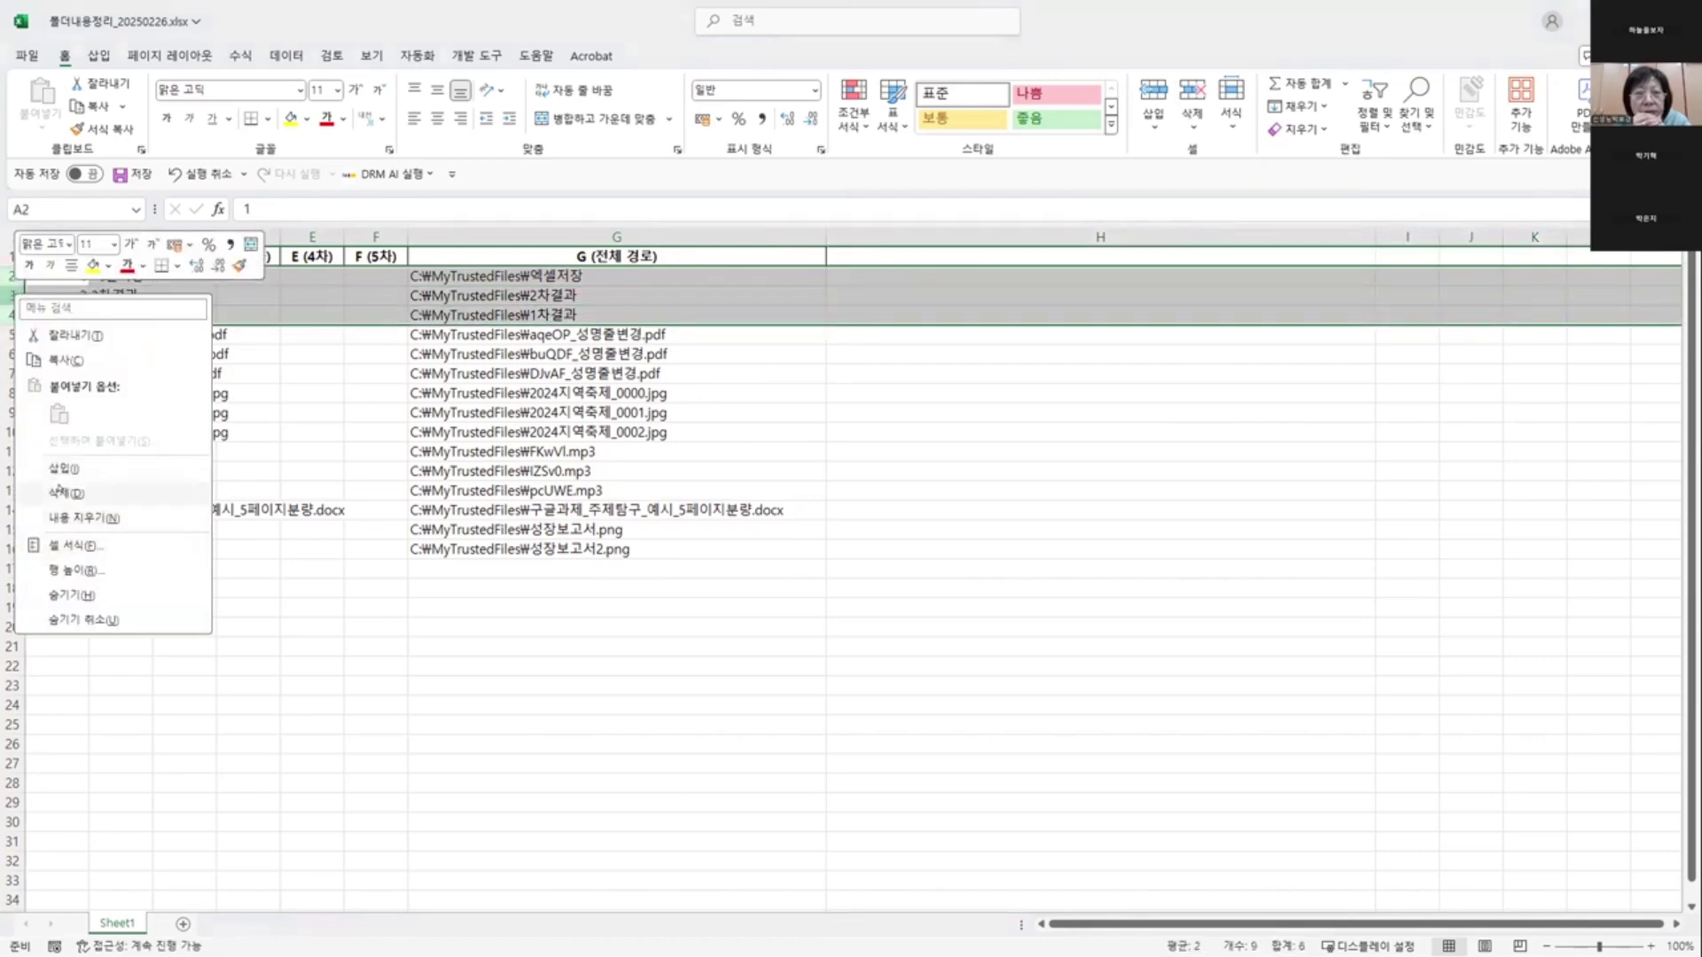
pyautogui.click(58, 492)
pyautogui.click(727, 408)
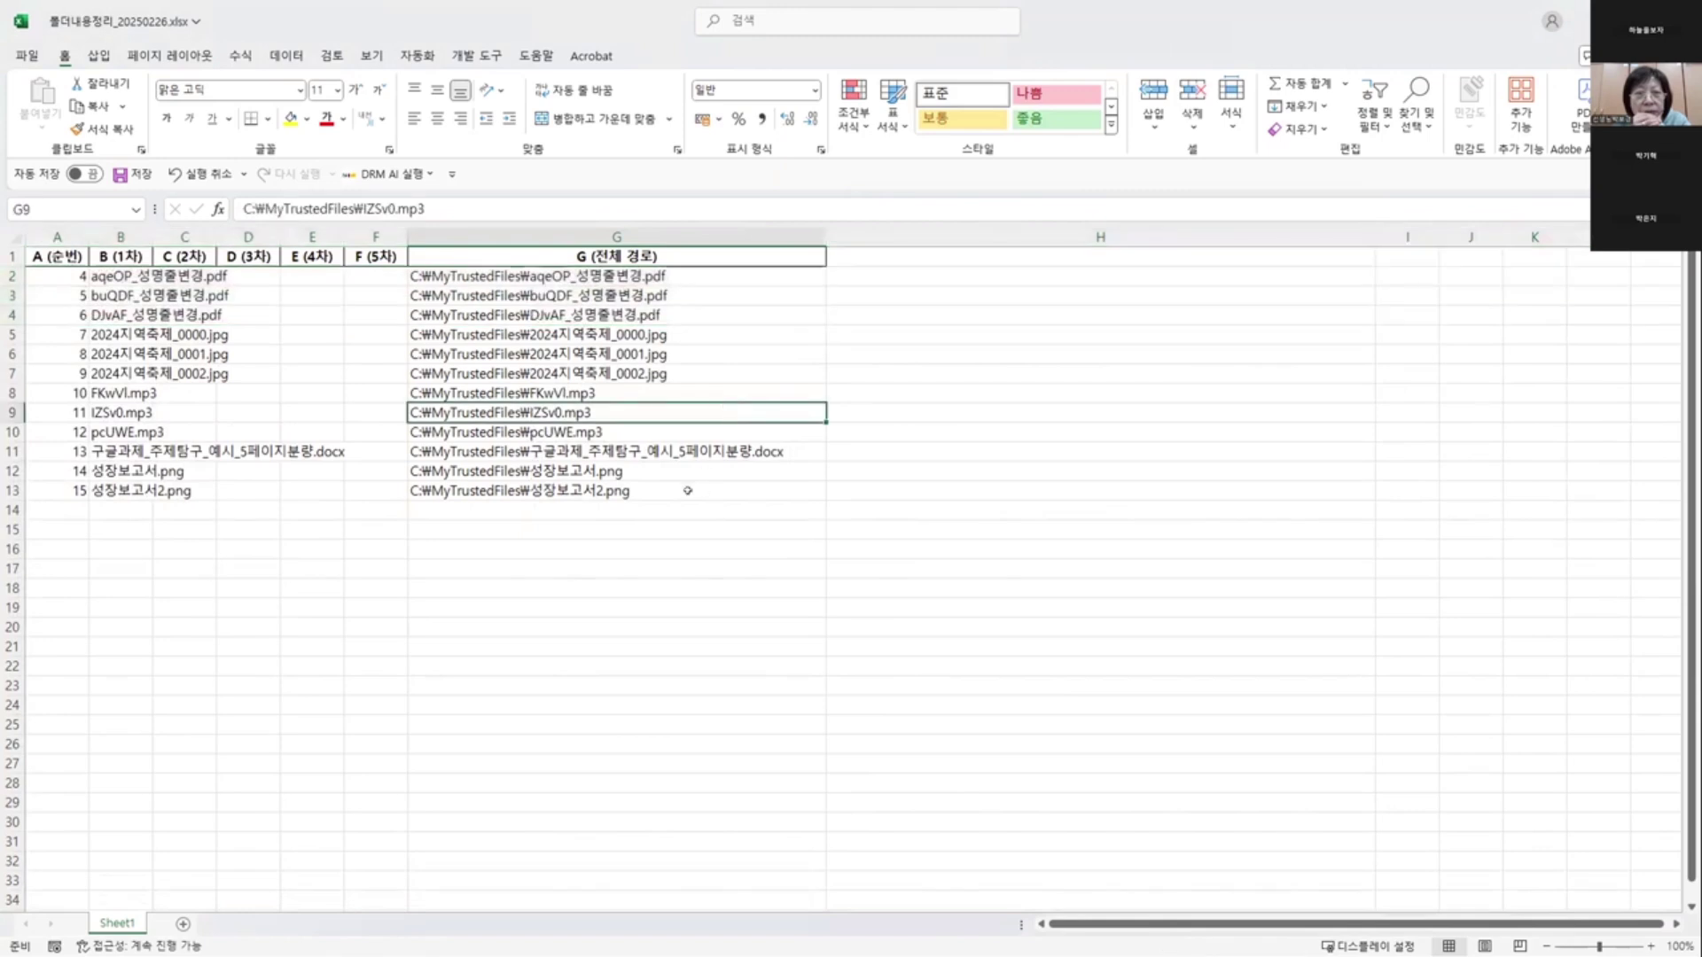
pyautogui.click(675, 487)
pyautogui.click(659, 433)
pyautogui.click(651, 335)
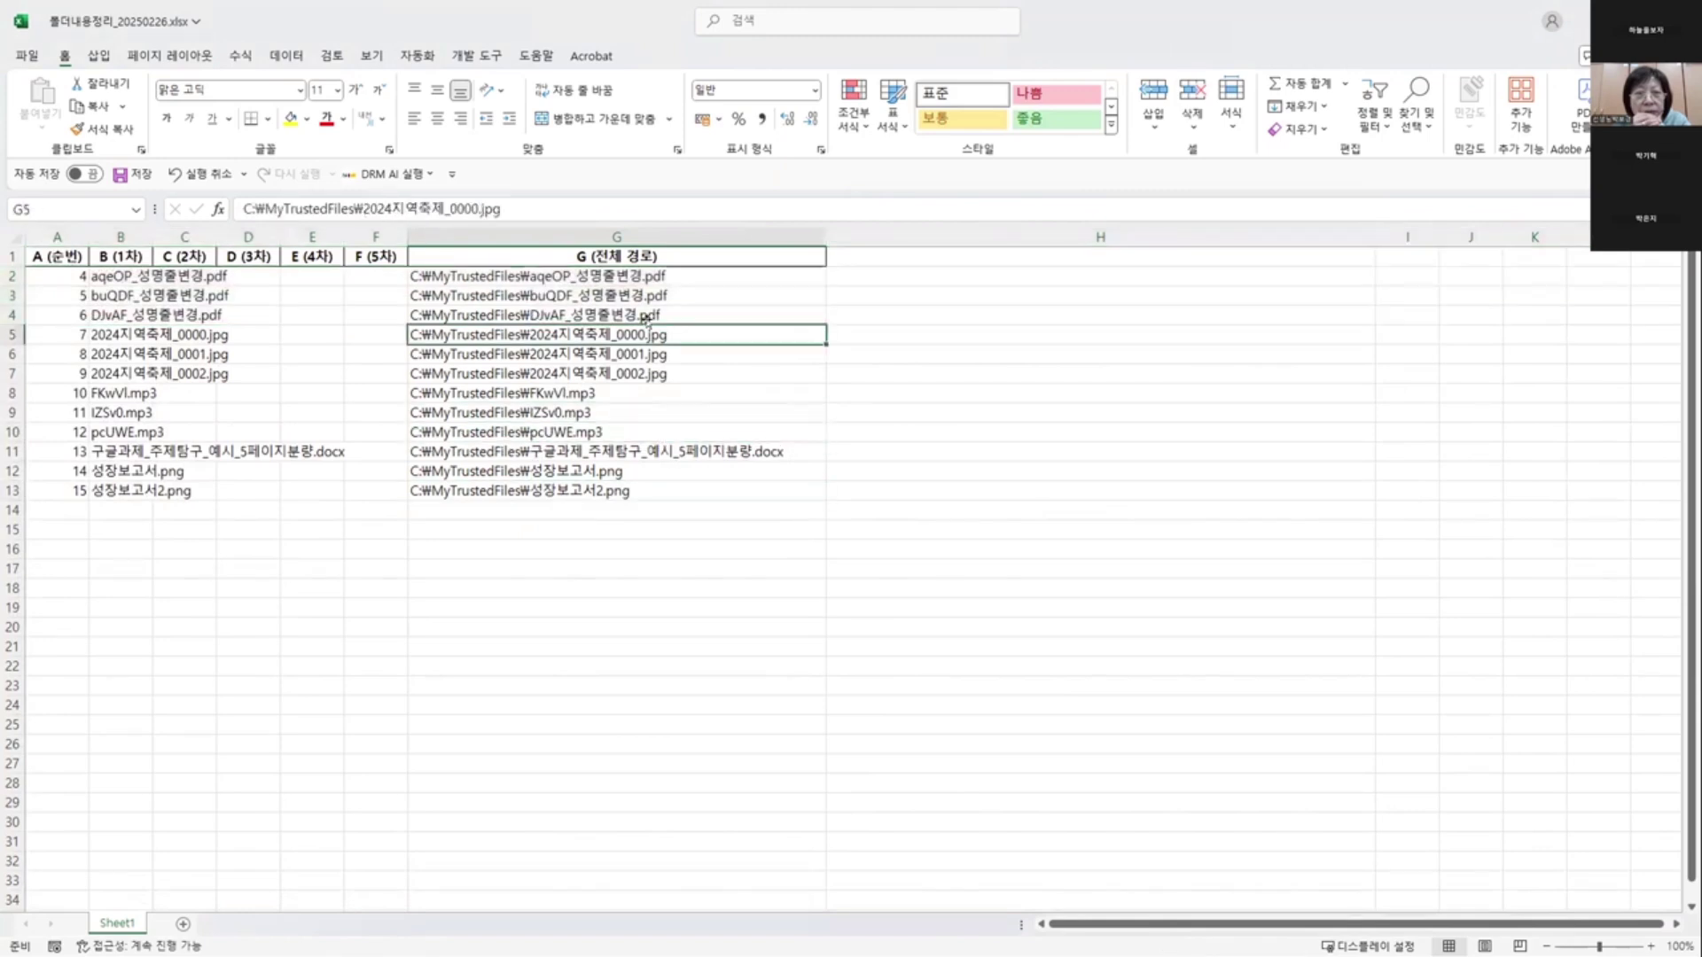
pyautogui.click(620, 276)
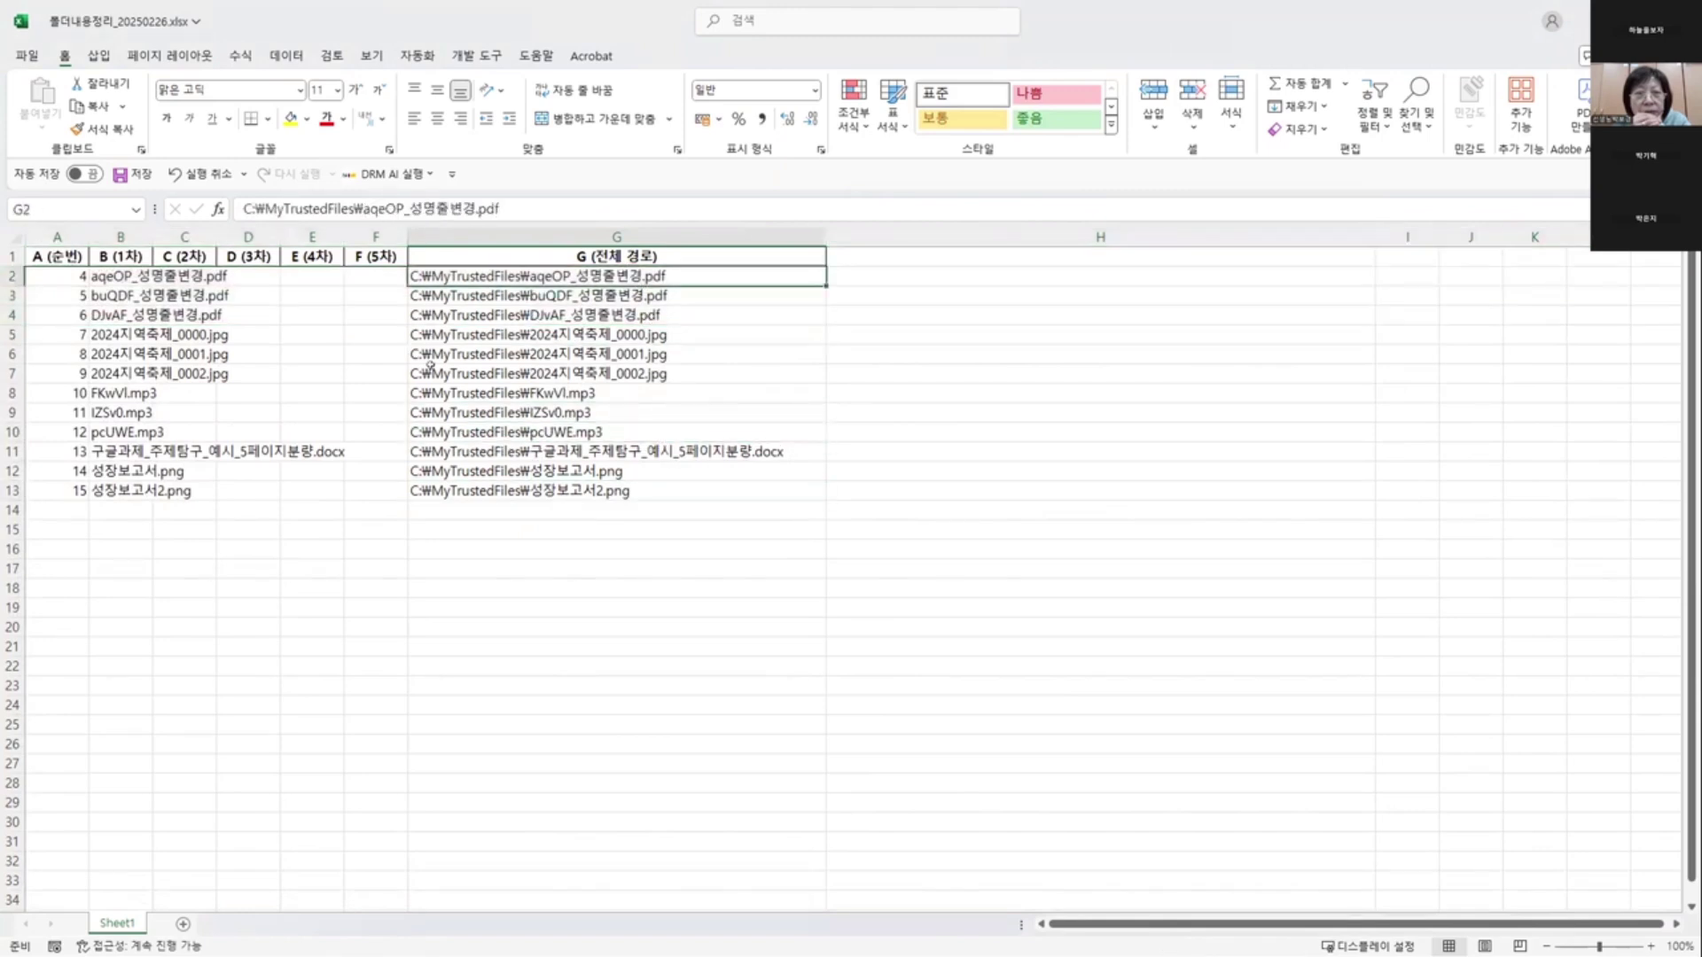
pyautogui.click(851, 315)
pyautogui.click(843, 256)
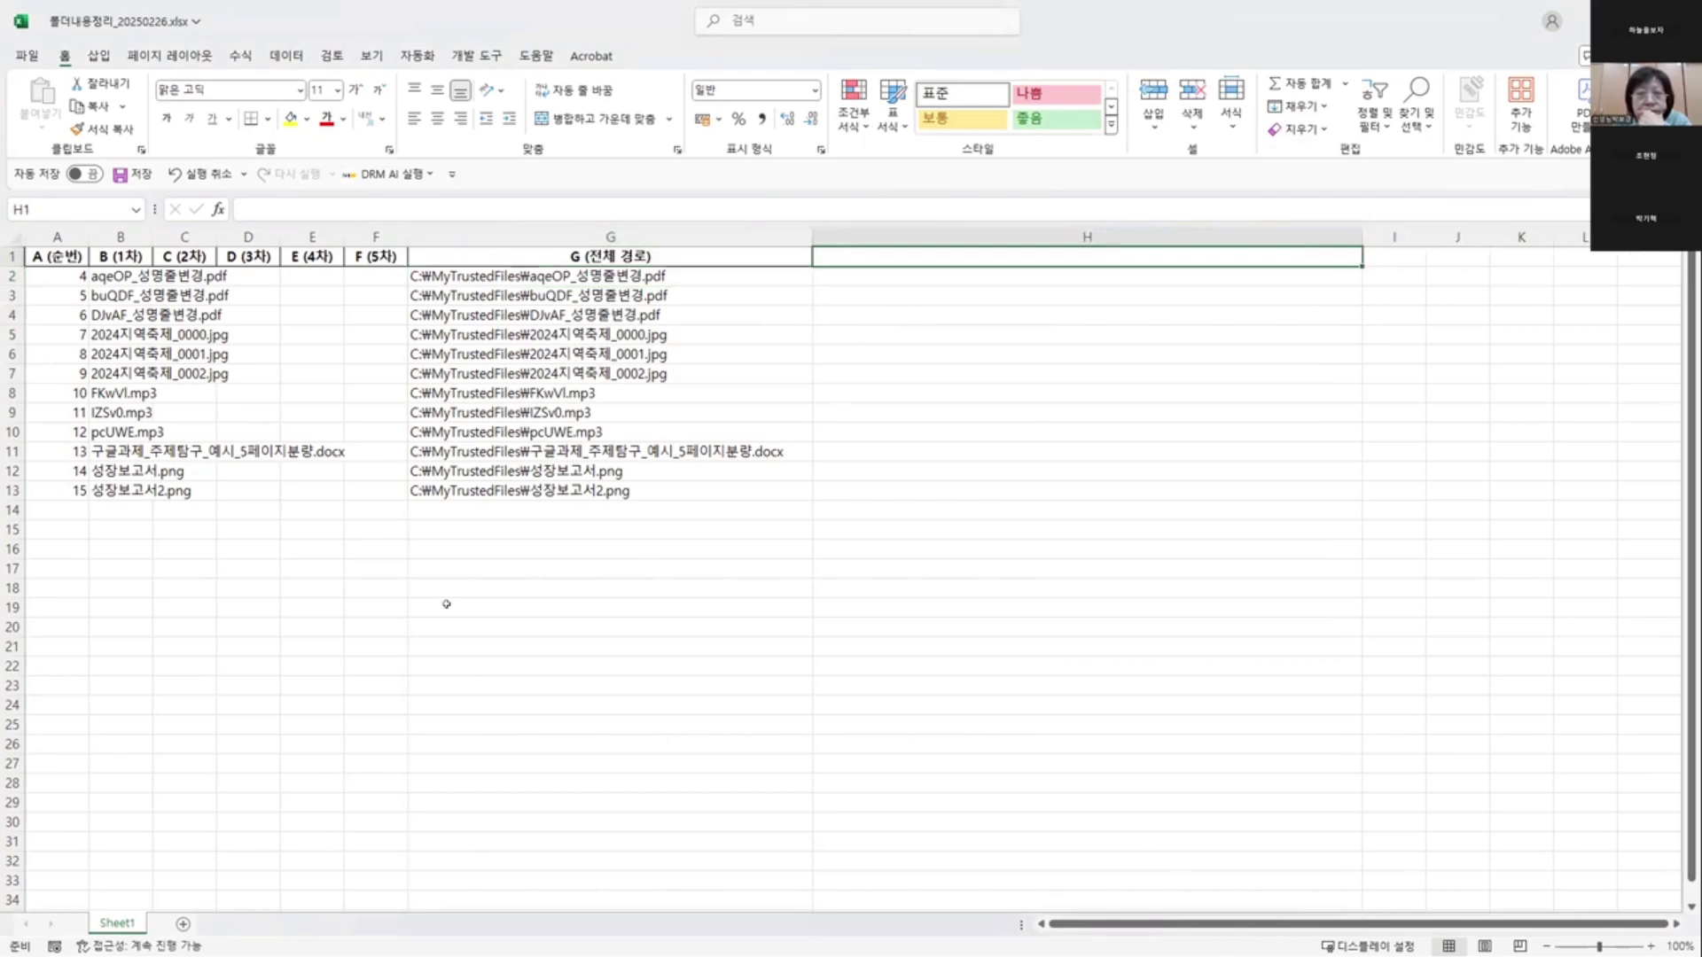
pyautogui.click(446, 604)
pyautogui.click(1000, 431)
# - Enter the prompt "이 내용을 200자로 정리해줘." in cell H1
pyautogui.click(873, 259)
pyautogui.write('sody')
pyautogui.press('BackSpace')
pyautogui.press('BackSpace')
pyautogui.press('BackSpace')
pyautogui.press('BackSpace')
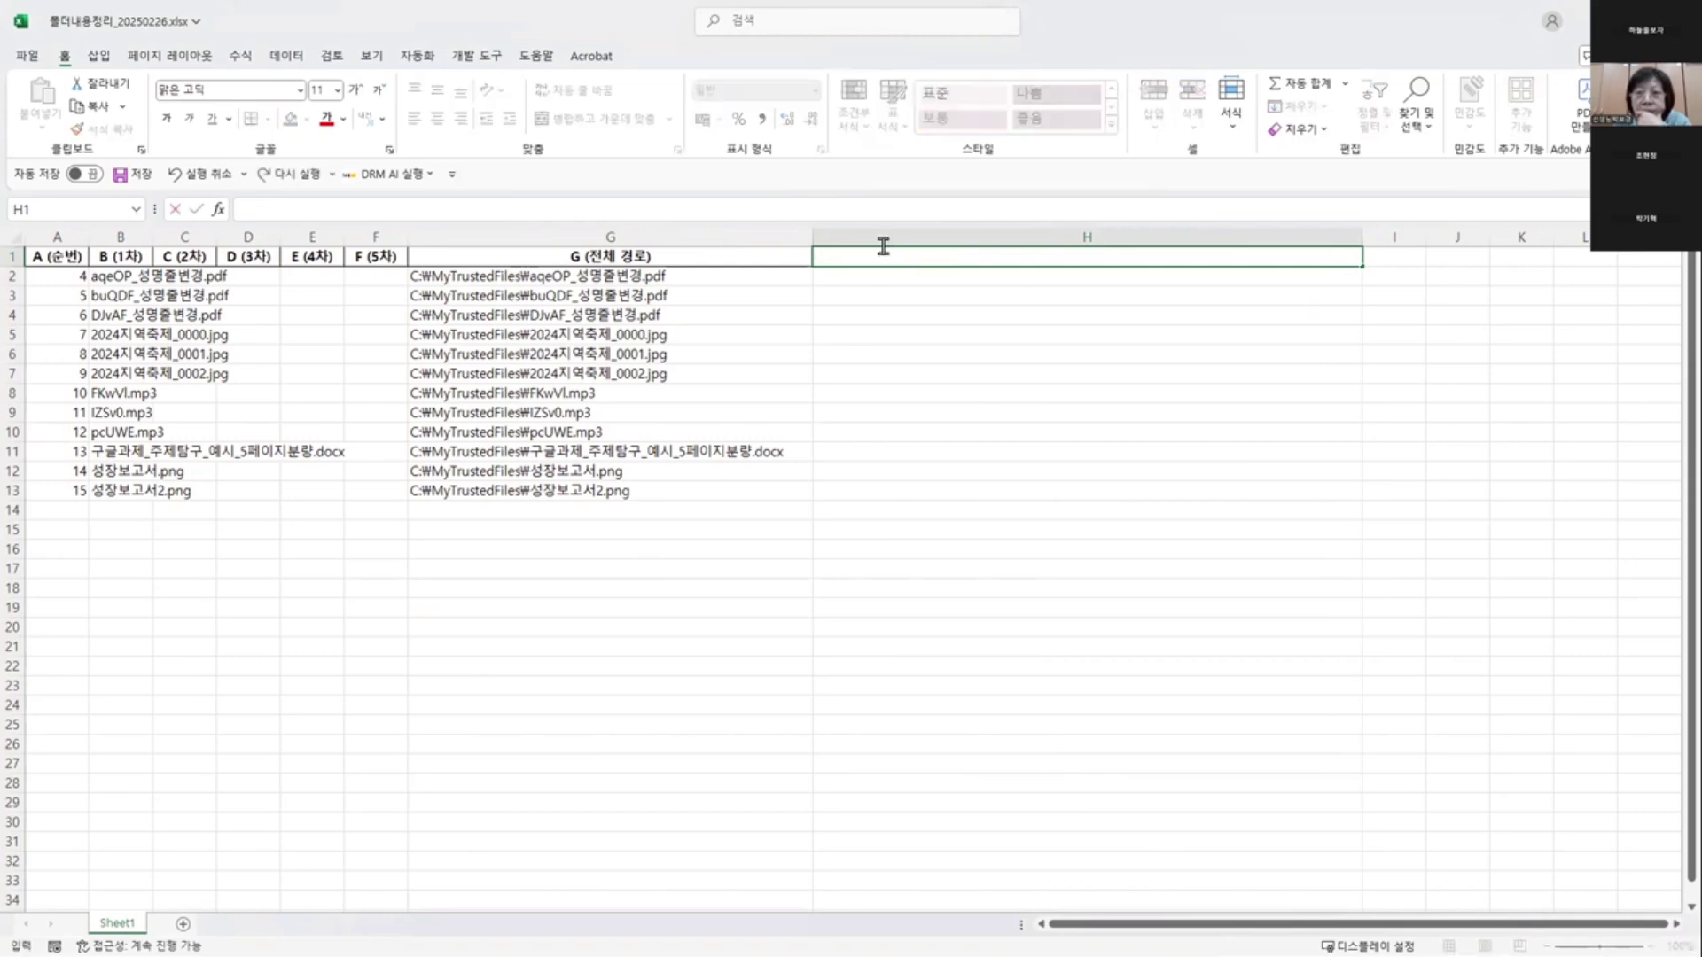
pyautogui.write('이')
pyautogui.write('름')
pyautogui.press('BackSpace')
pyautogui.press('BackSpace')
pyautogui.press('BackSpace')
pyautogui.write('내용을')
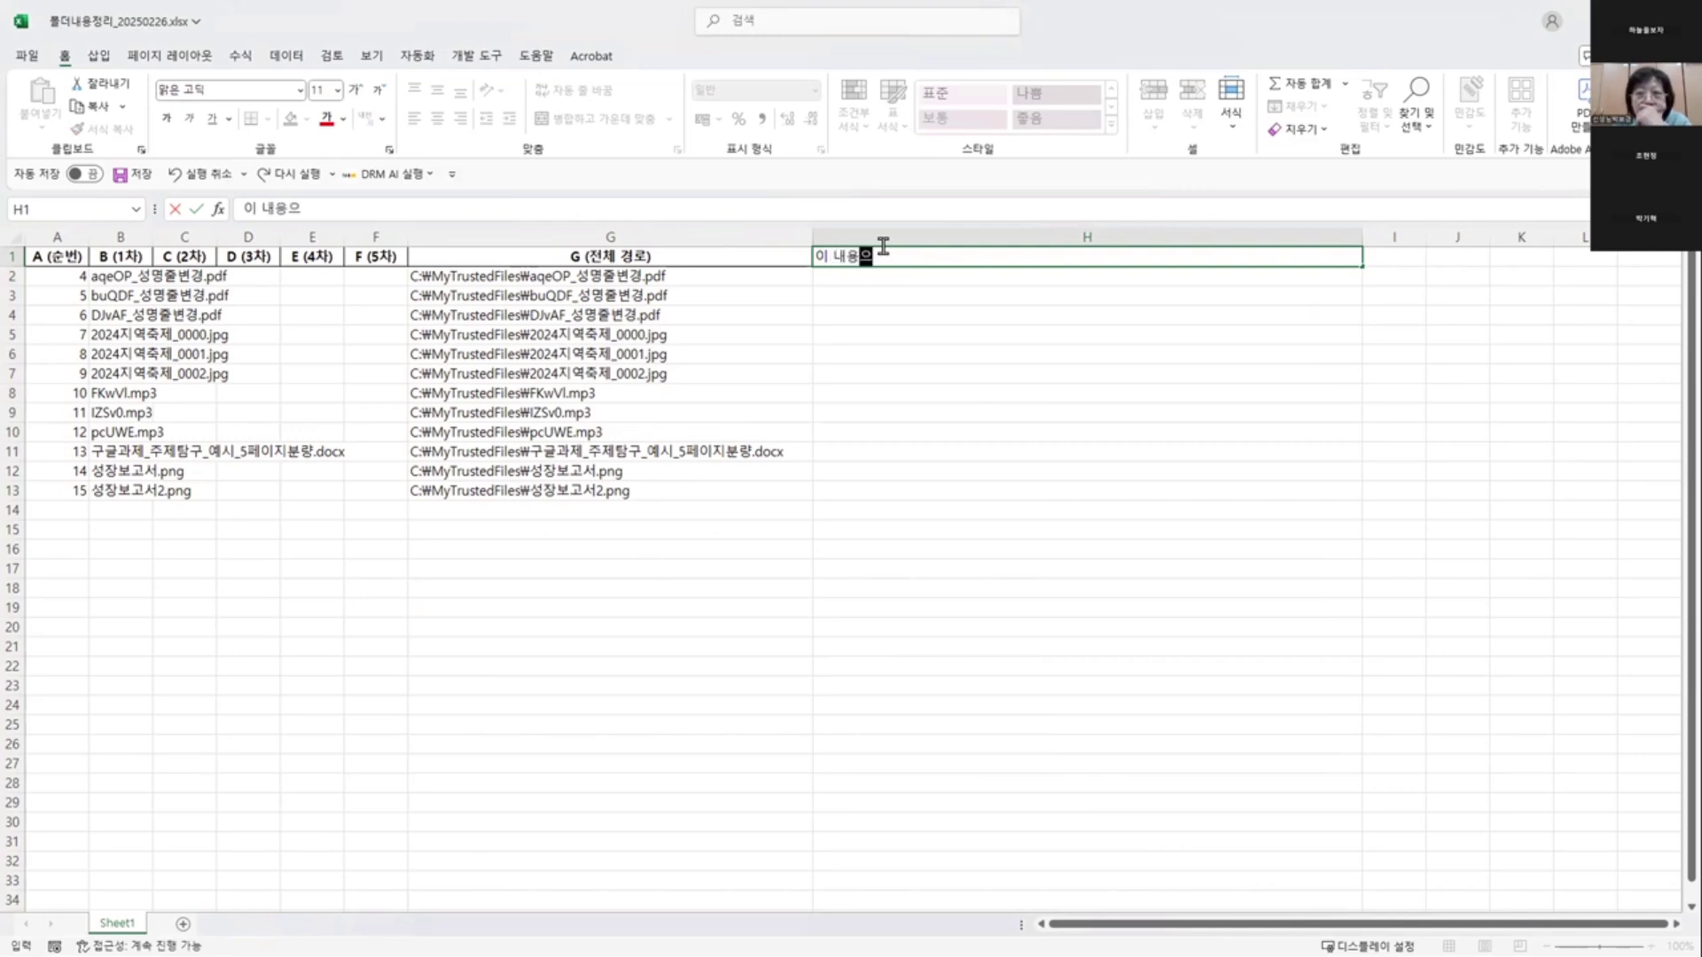
pyautogui.write(' 200자로 정리해줘.')
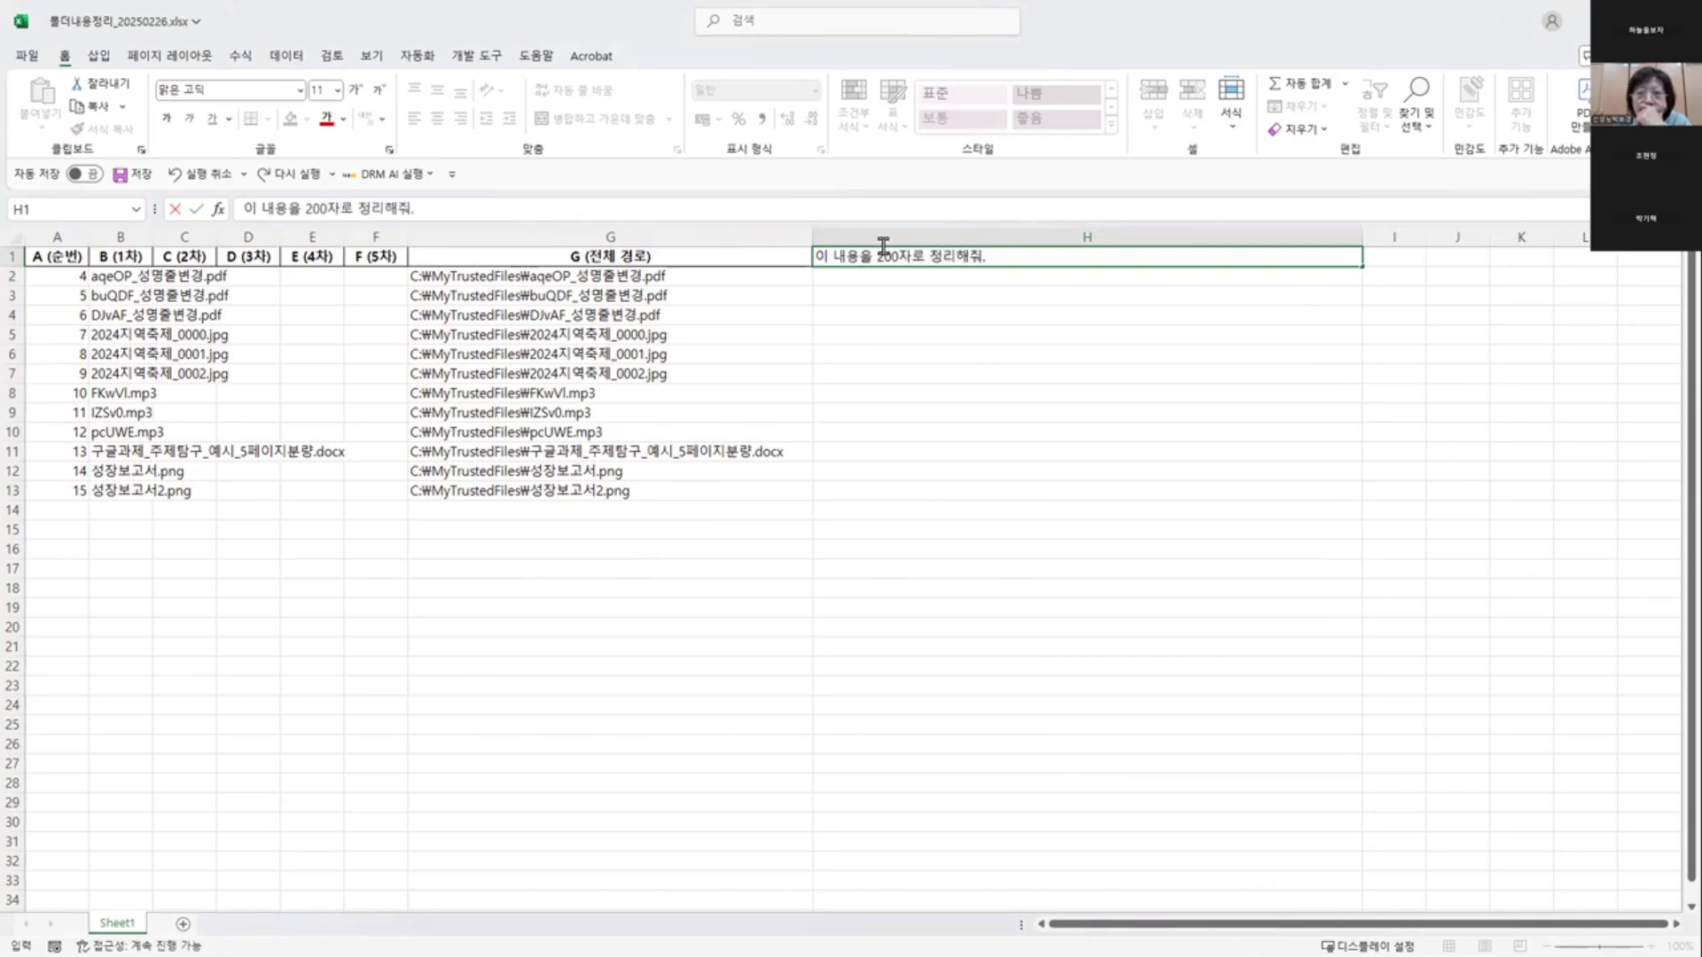
pyautogui.press('Return')
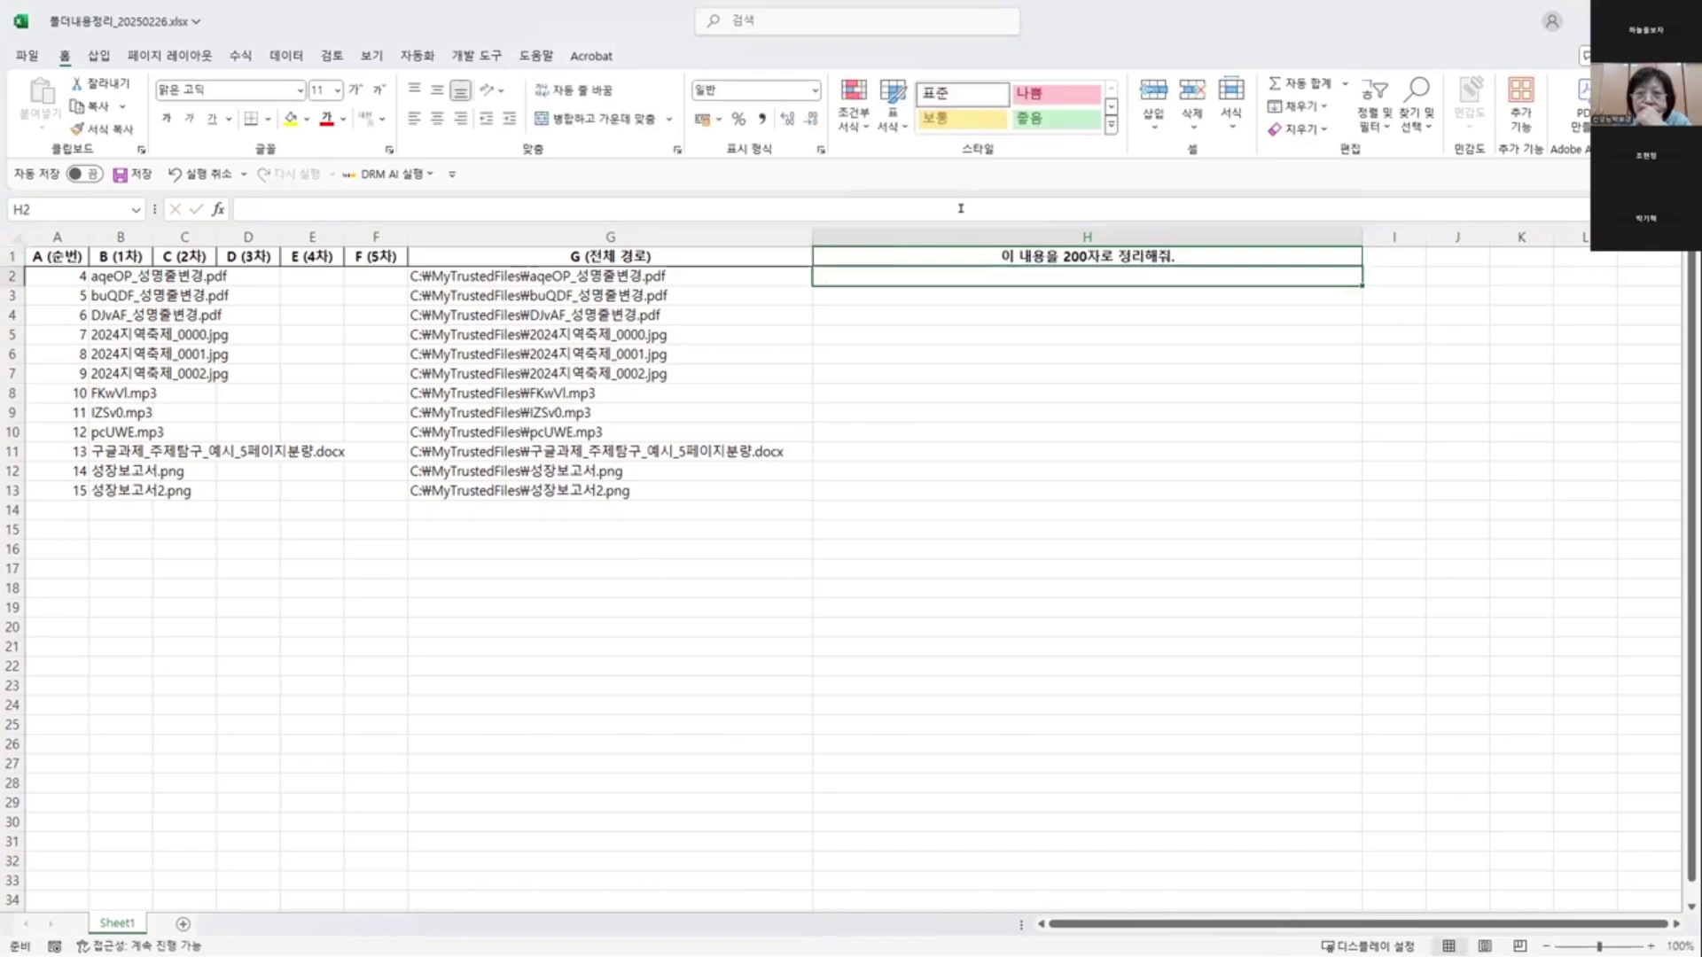
# - Start the DRM AI GPT row-by-row processing of image paths, taking the prompt directly from cell H1
pyautogui.click(927, 252)
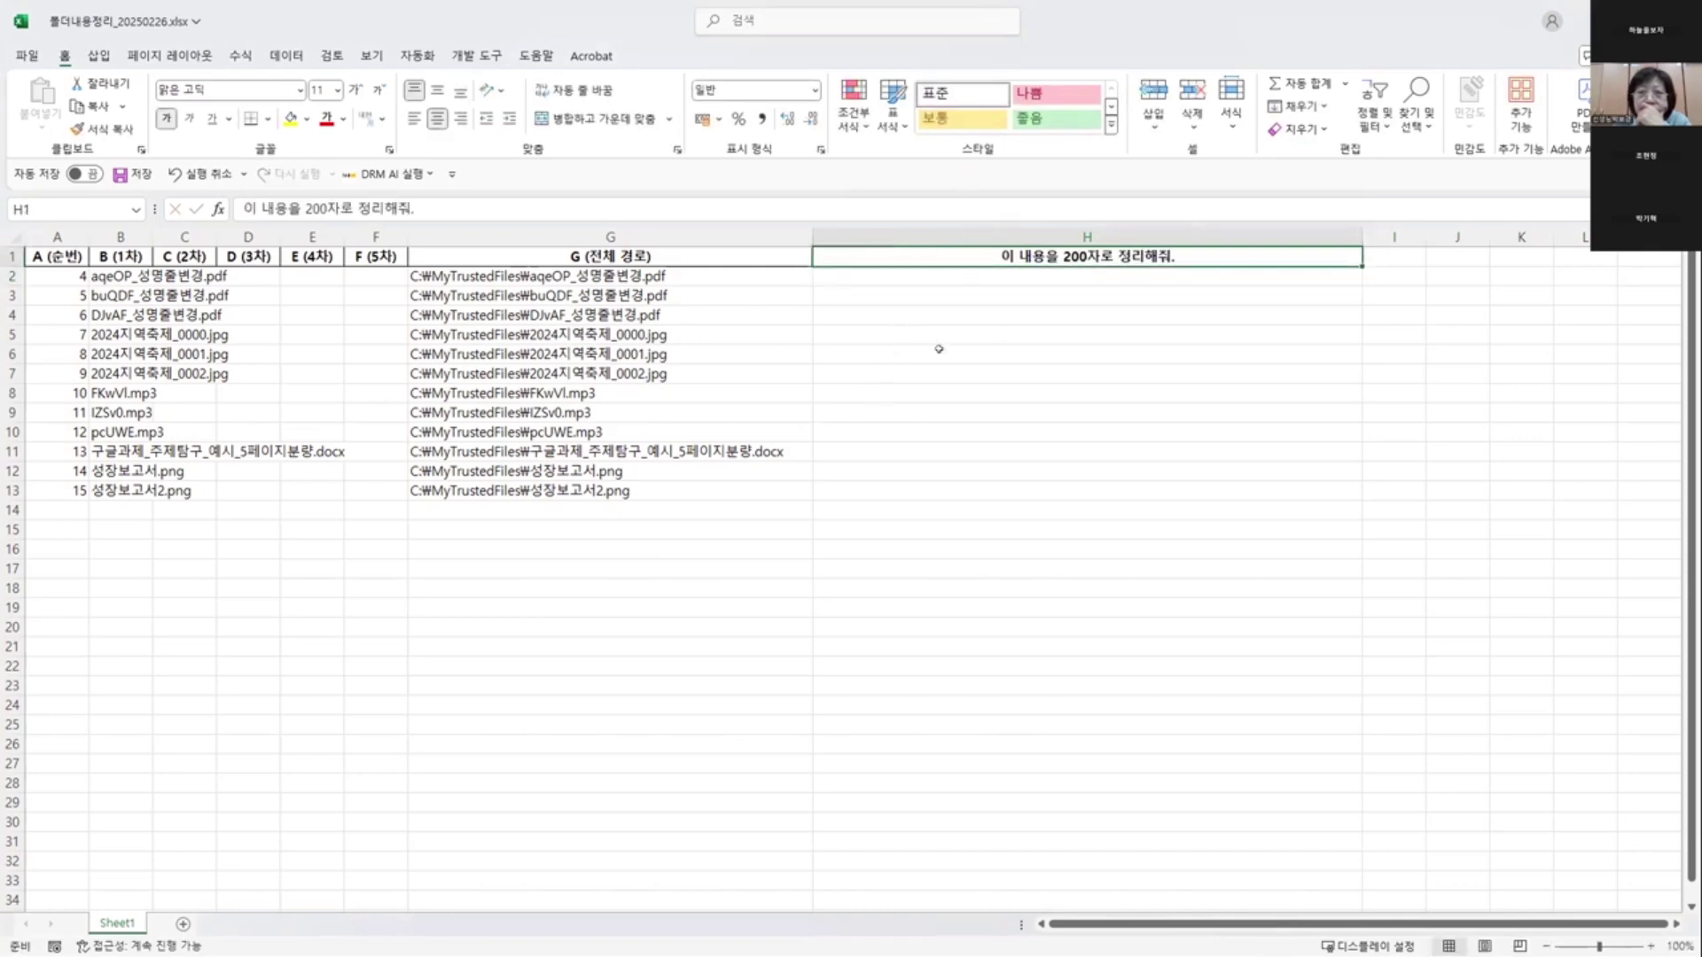
pyautogui.click(390, 174)
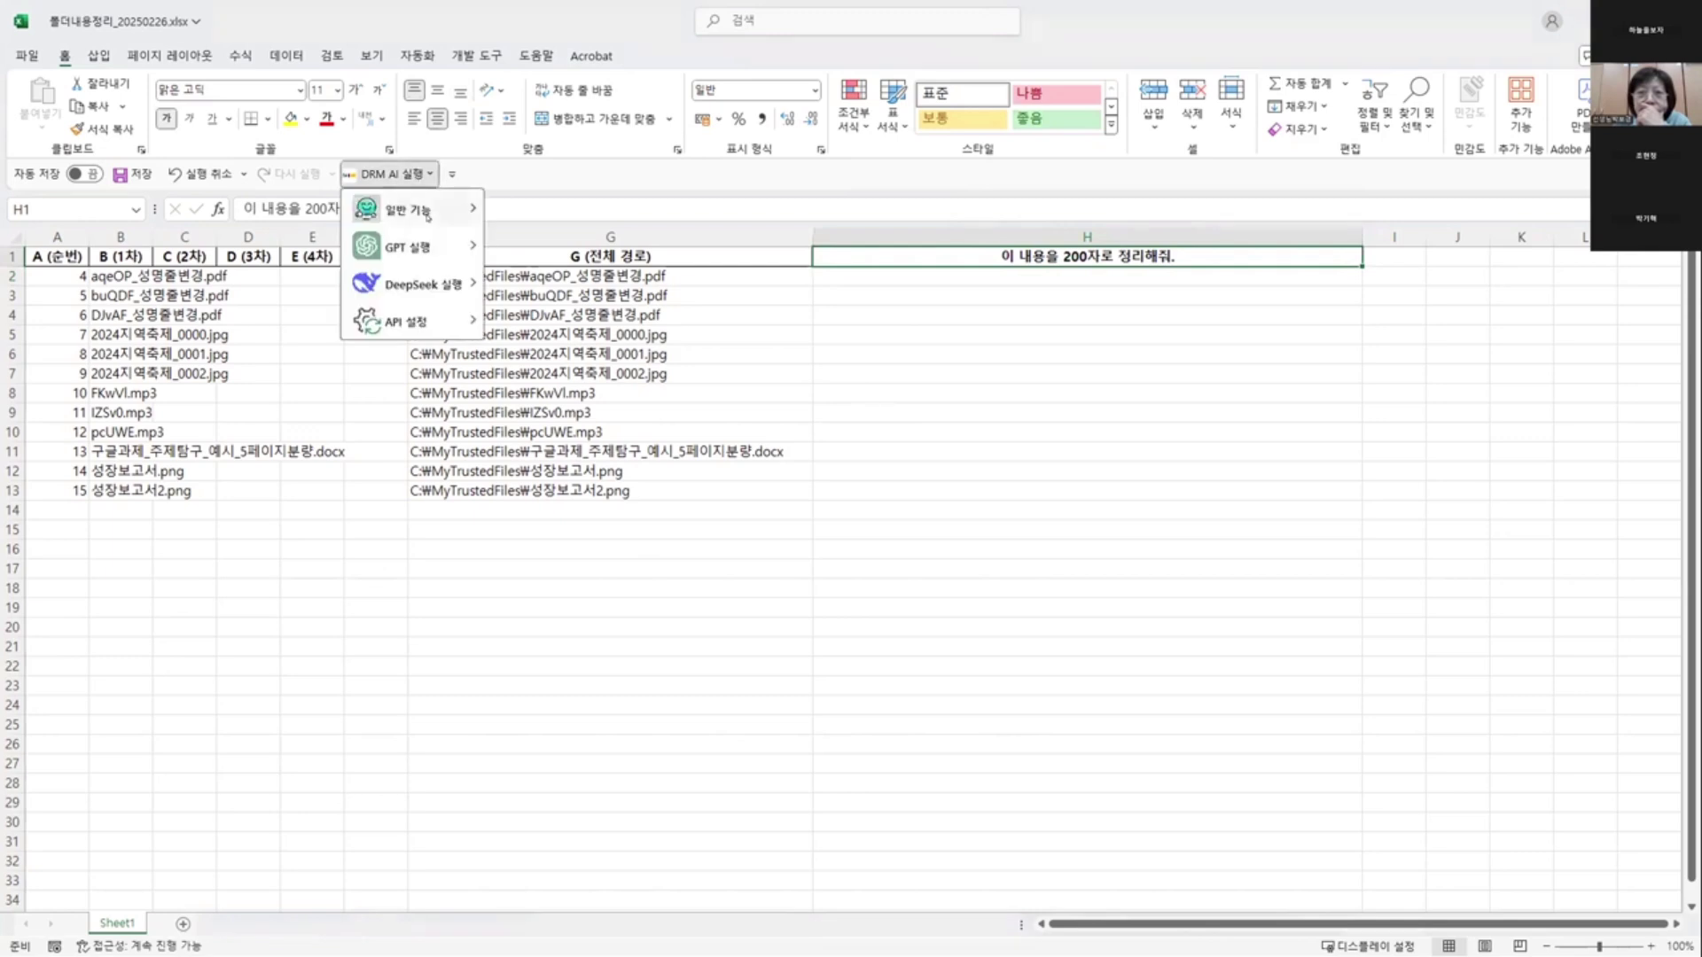
pyautogui.moveTo(425, 247)
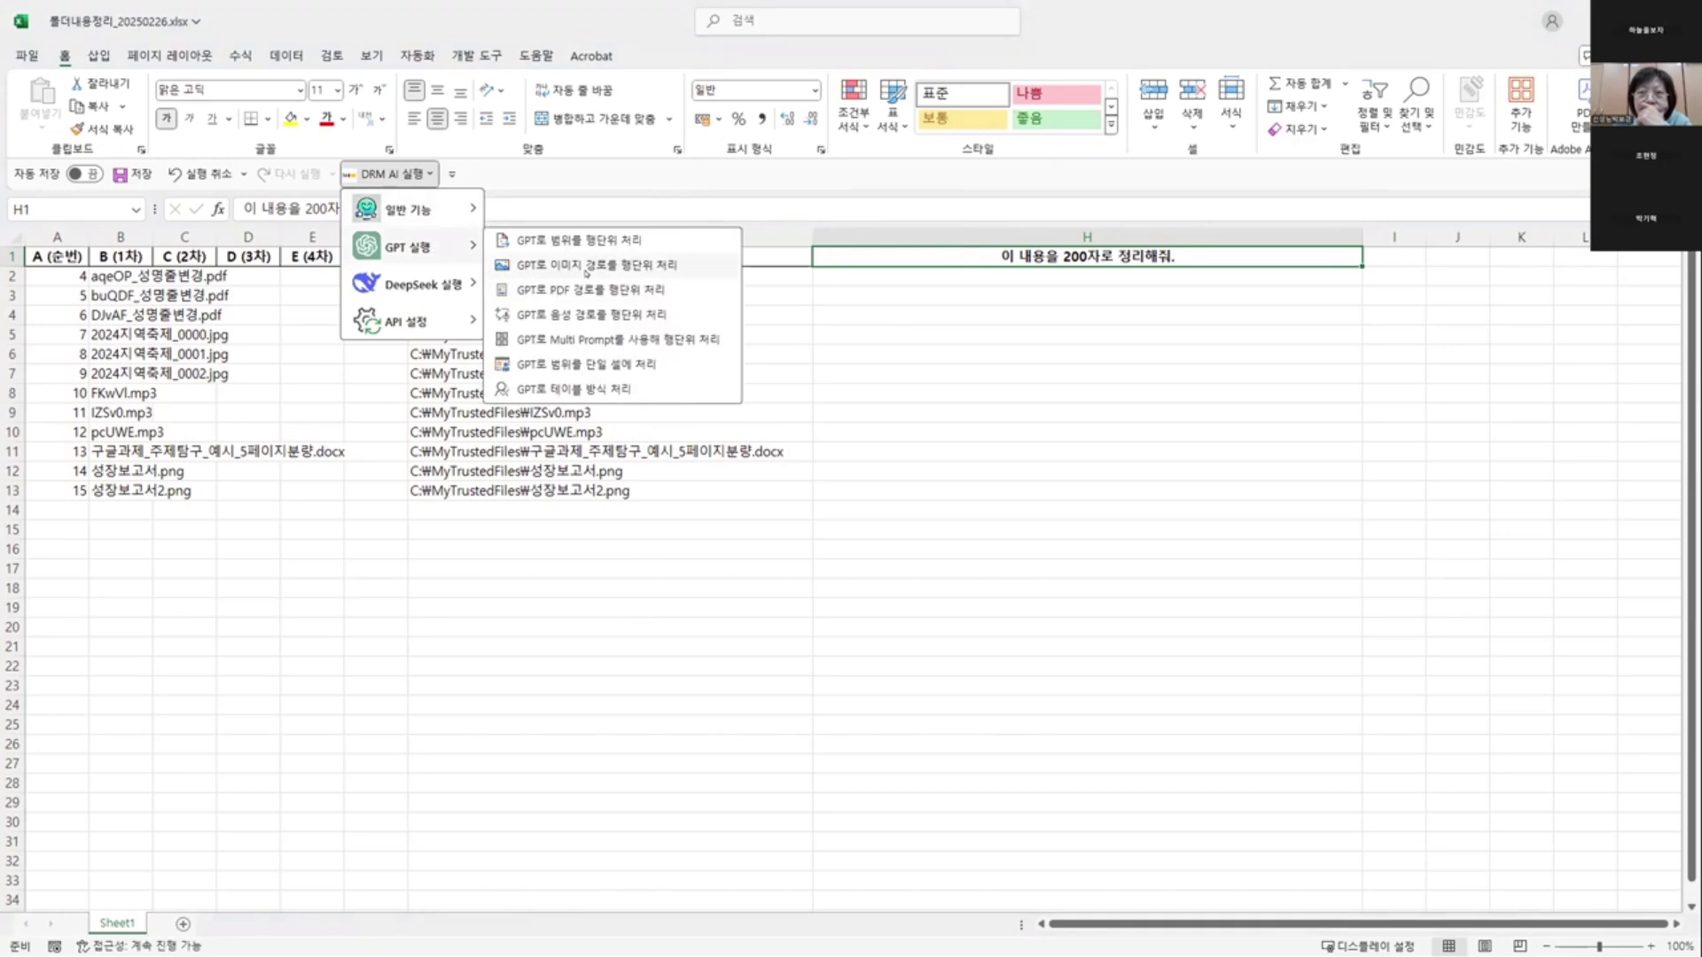
pyautogui.click(586, 270)
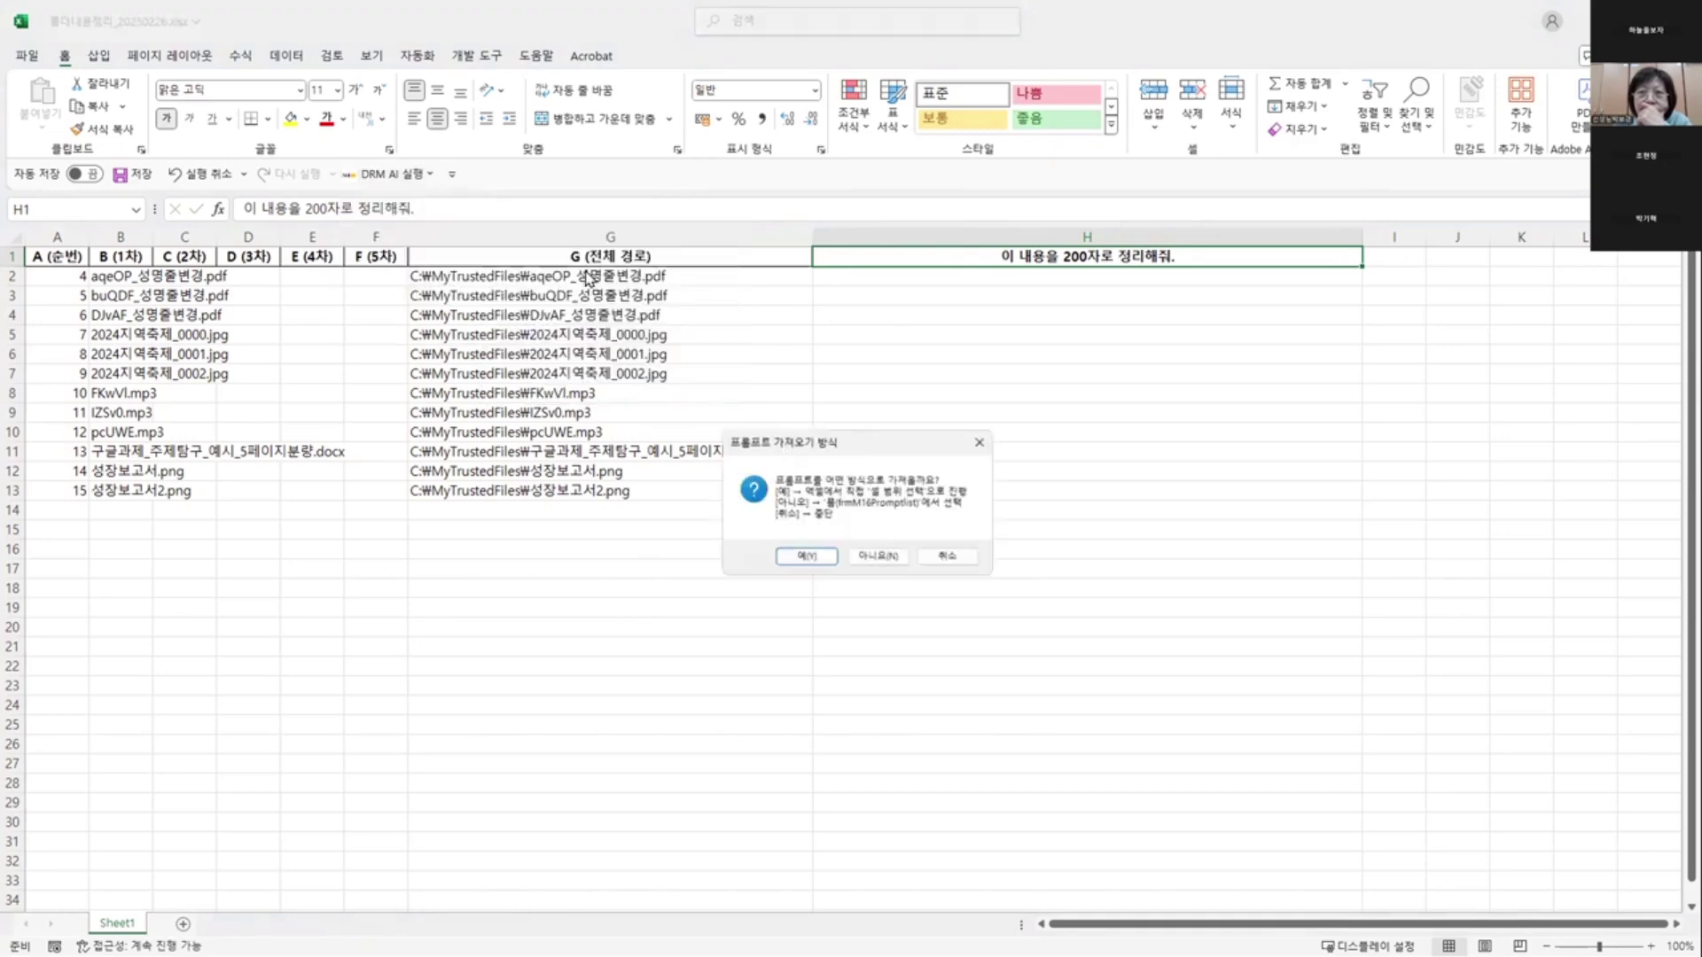
pyautogui.click(804, 558)
pyautogui.moveTo(627, 334); pyautogui.dragTo(644, 374)
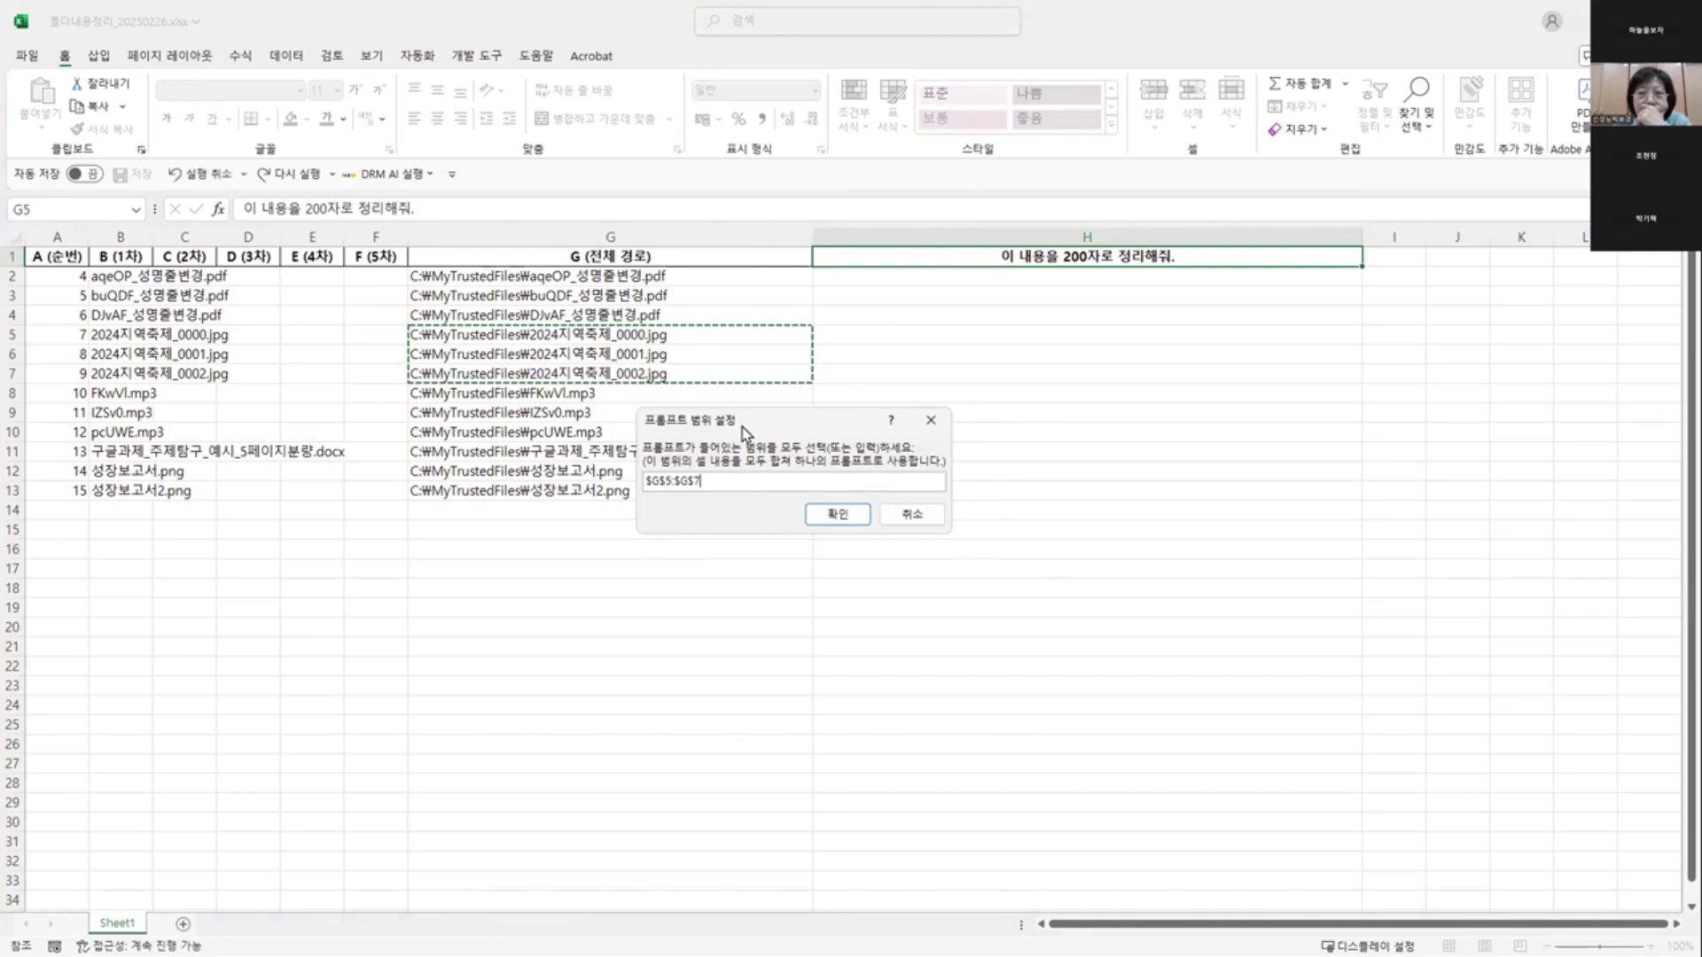
pyautogui.moveTo(743, 427); pyautogui.dragTo(706, 620)
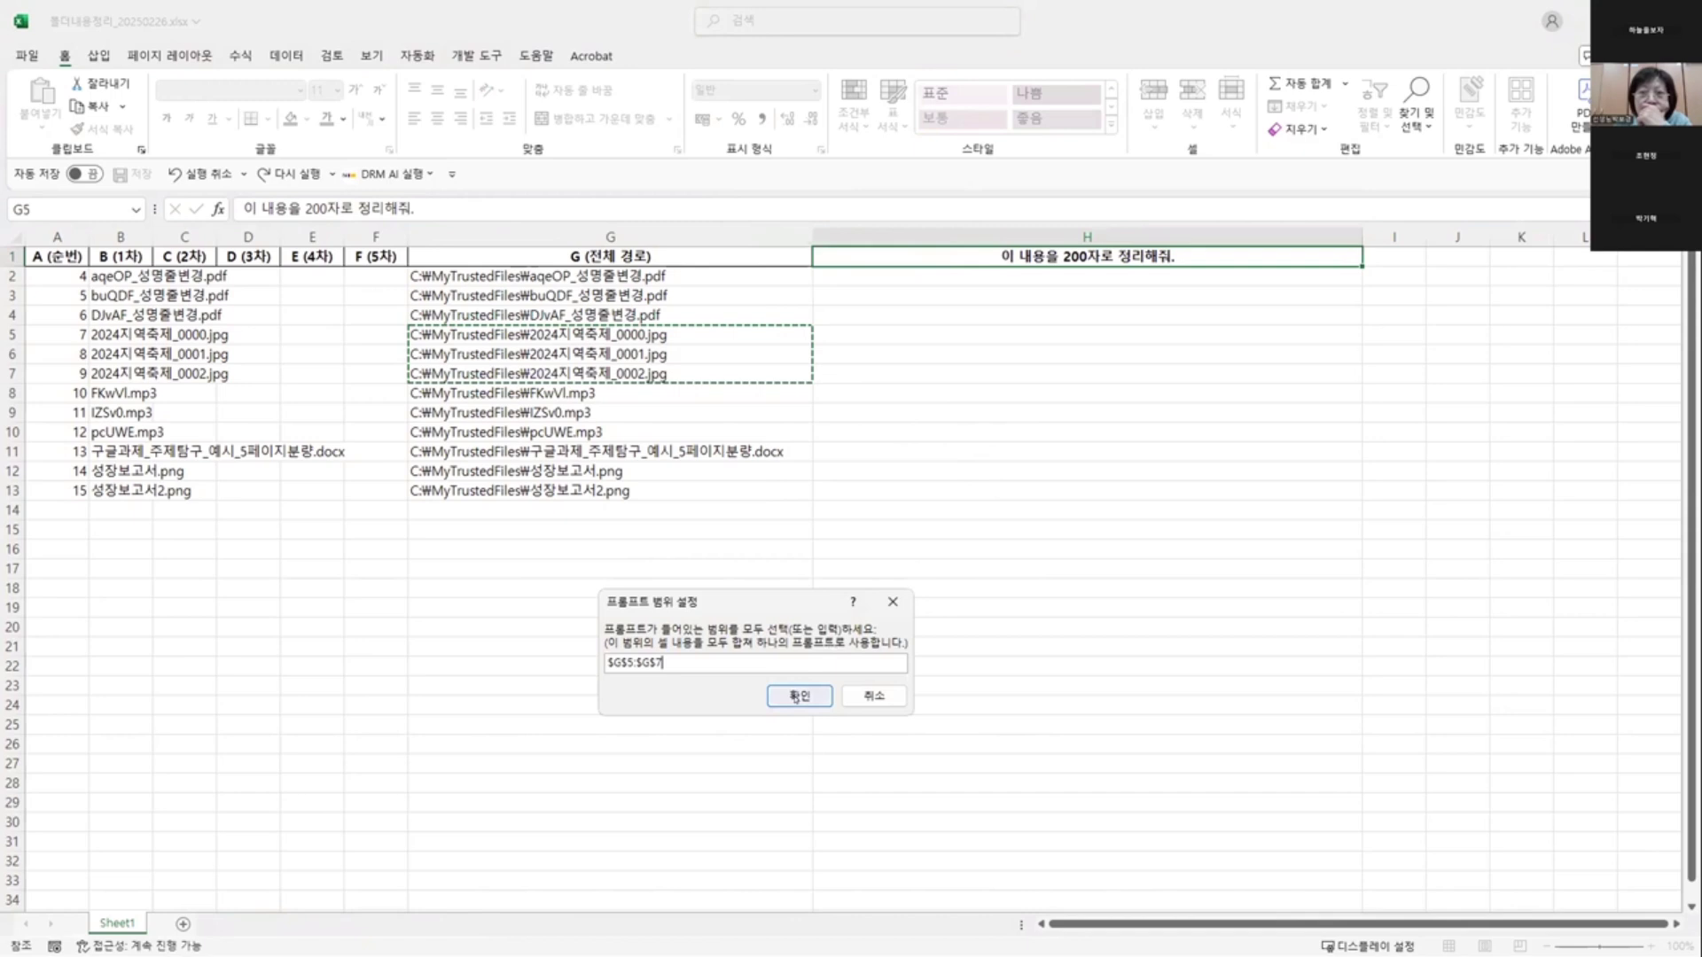
pyautogui.click(1024, 260)
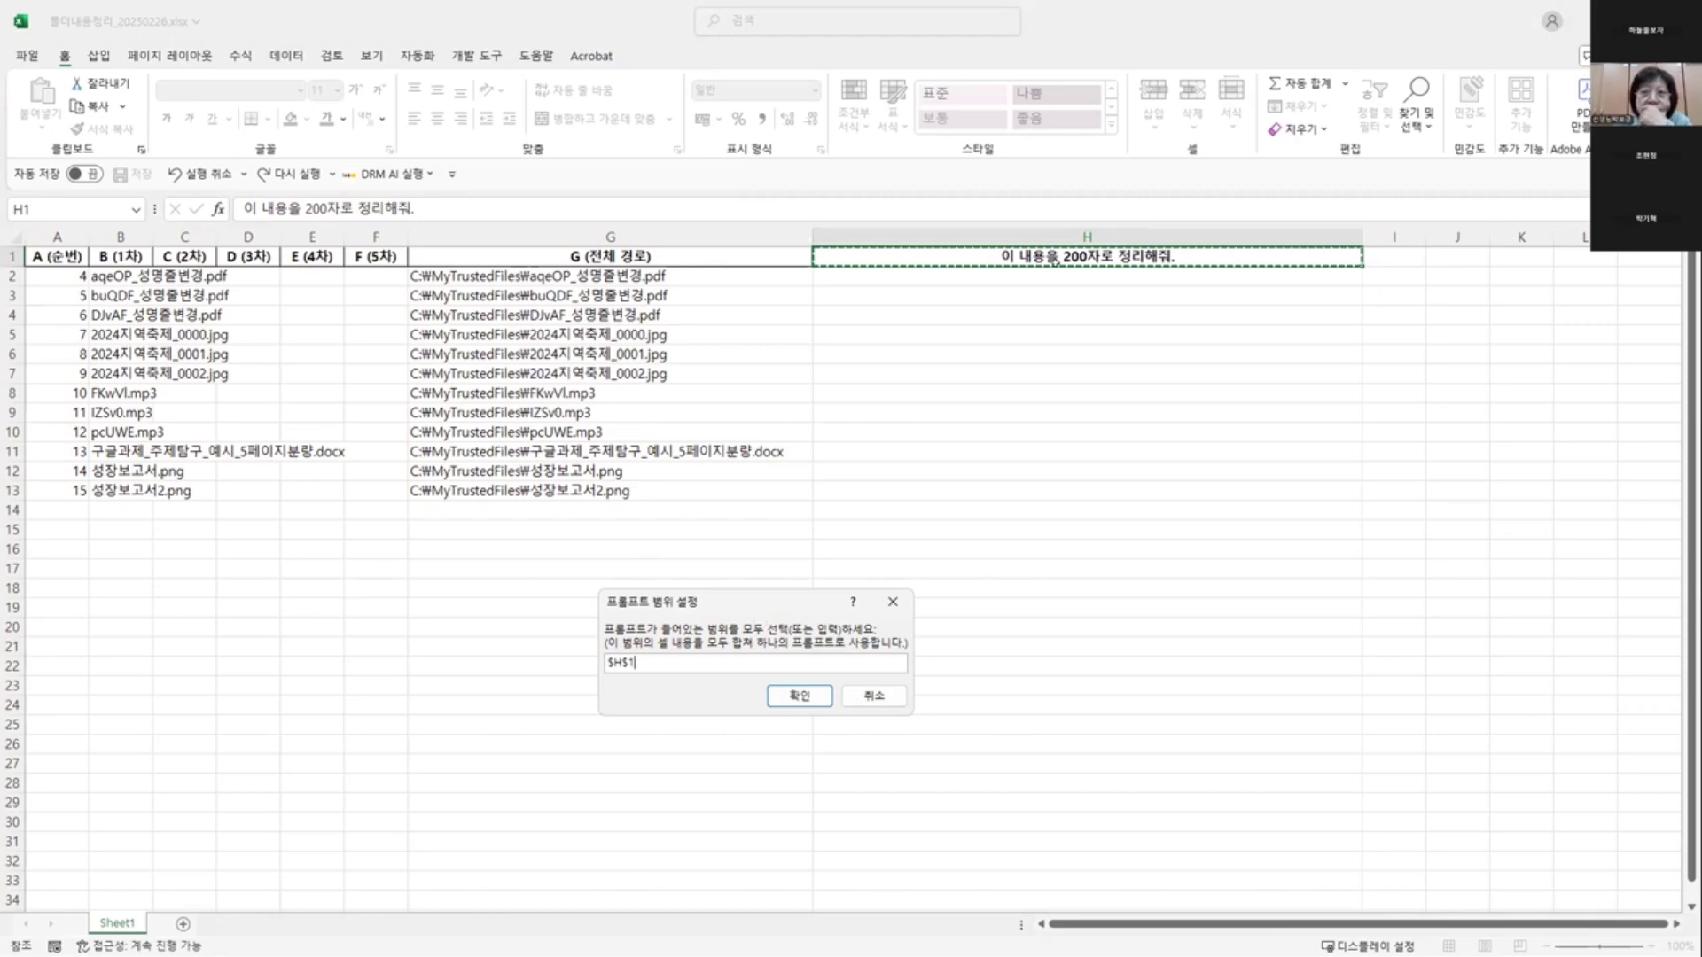
pyautogui.click(783, 699)
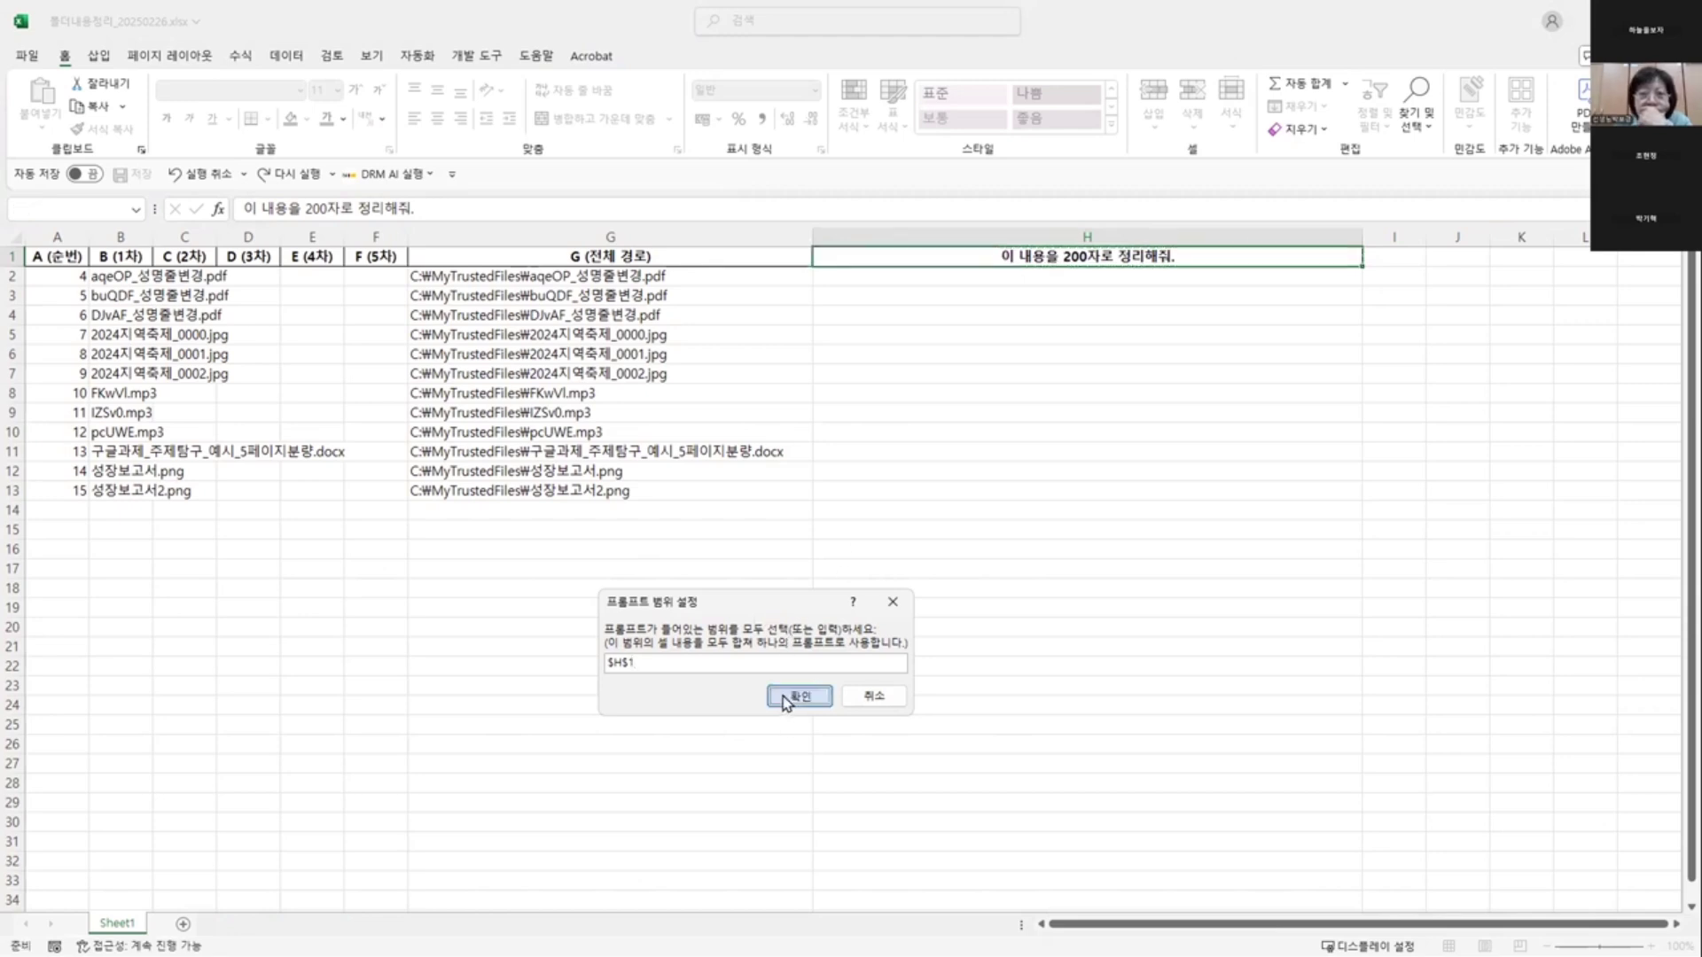
# - Set the image path range to G5:G7 and the result column to H, and run the processing to completion
pyautogui.moveTo(620, 334); pyautogui.dragTo(628, 373)
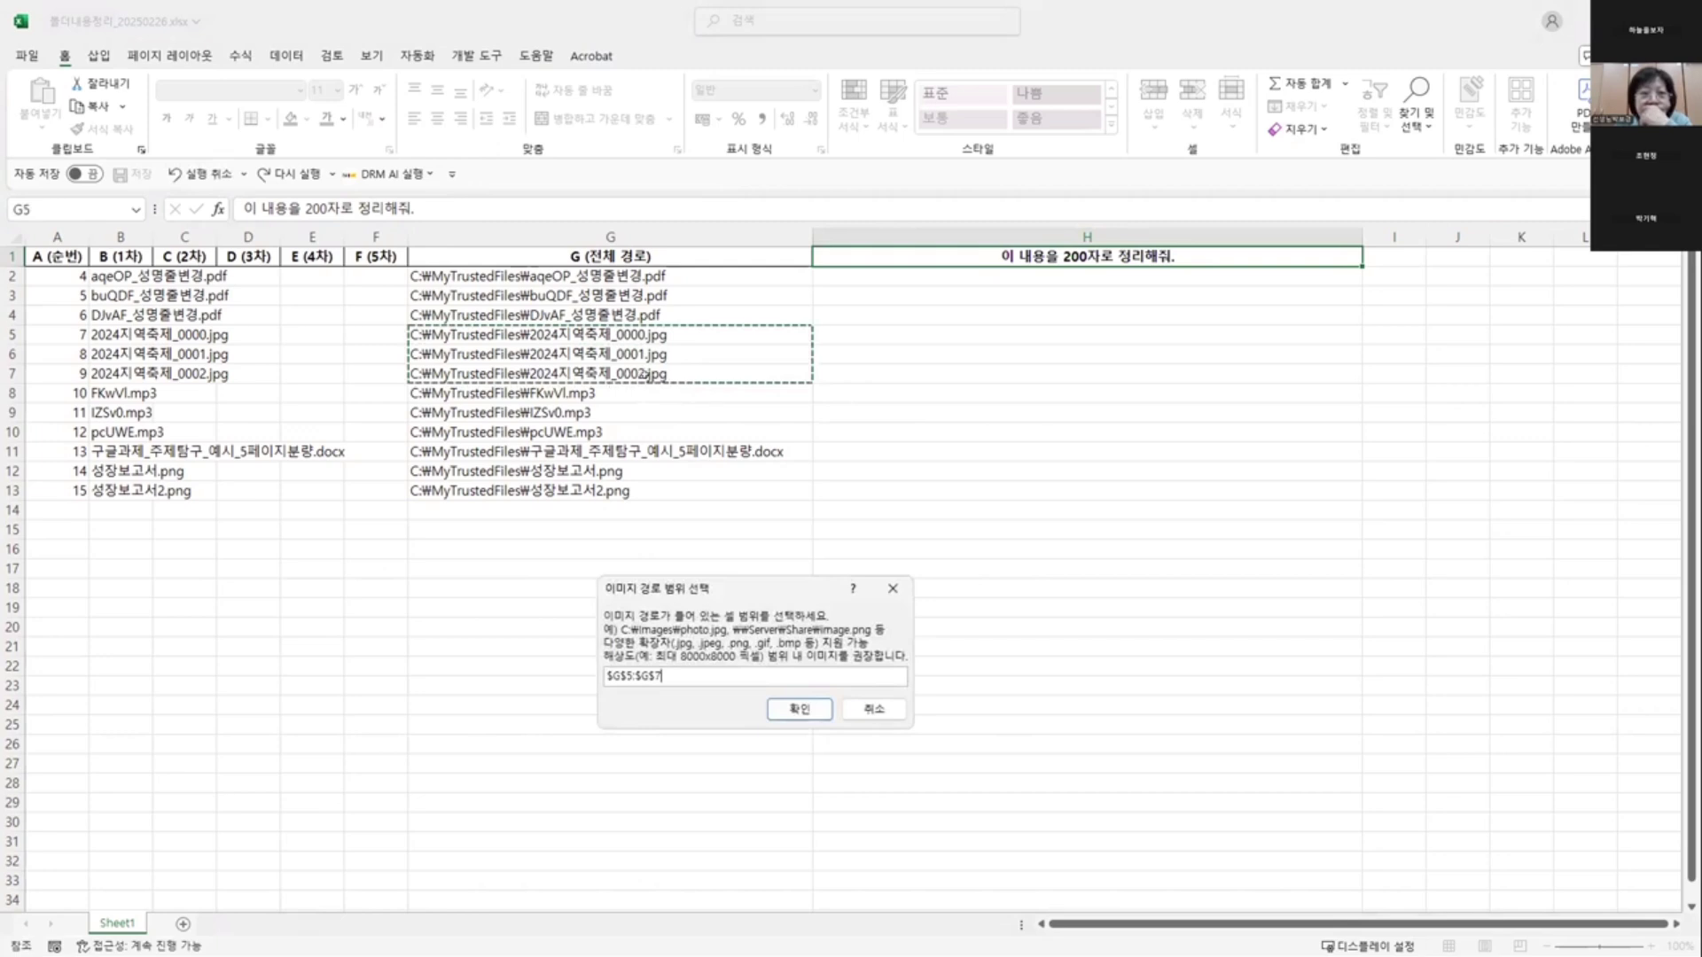
pyautogui.click(809, 709)
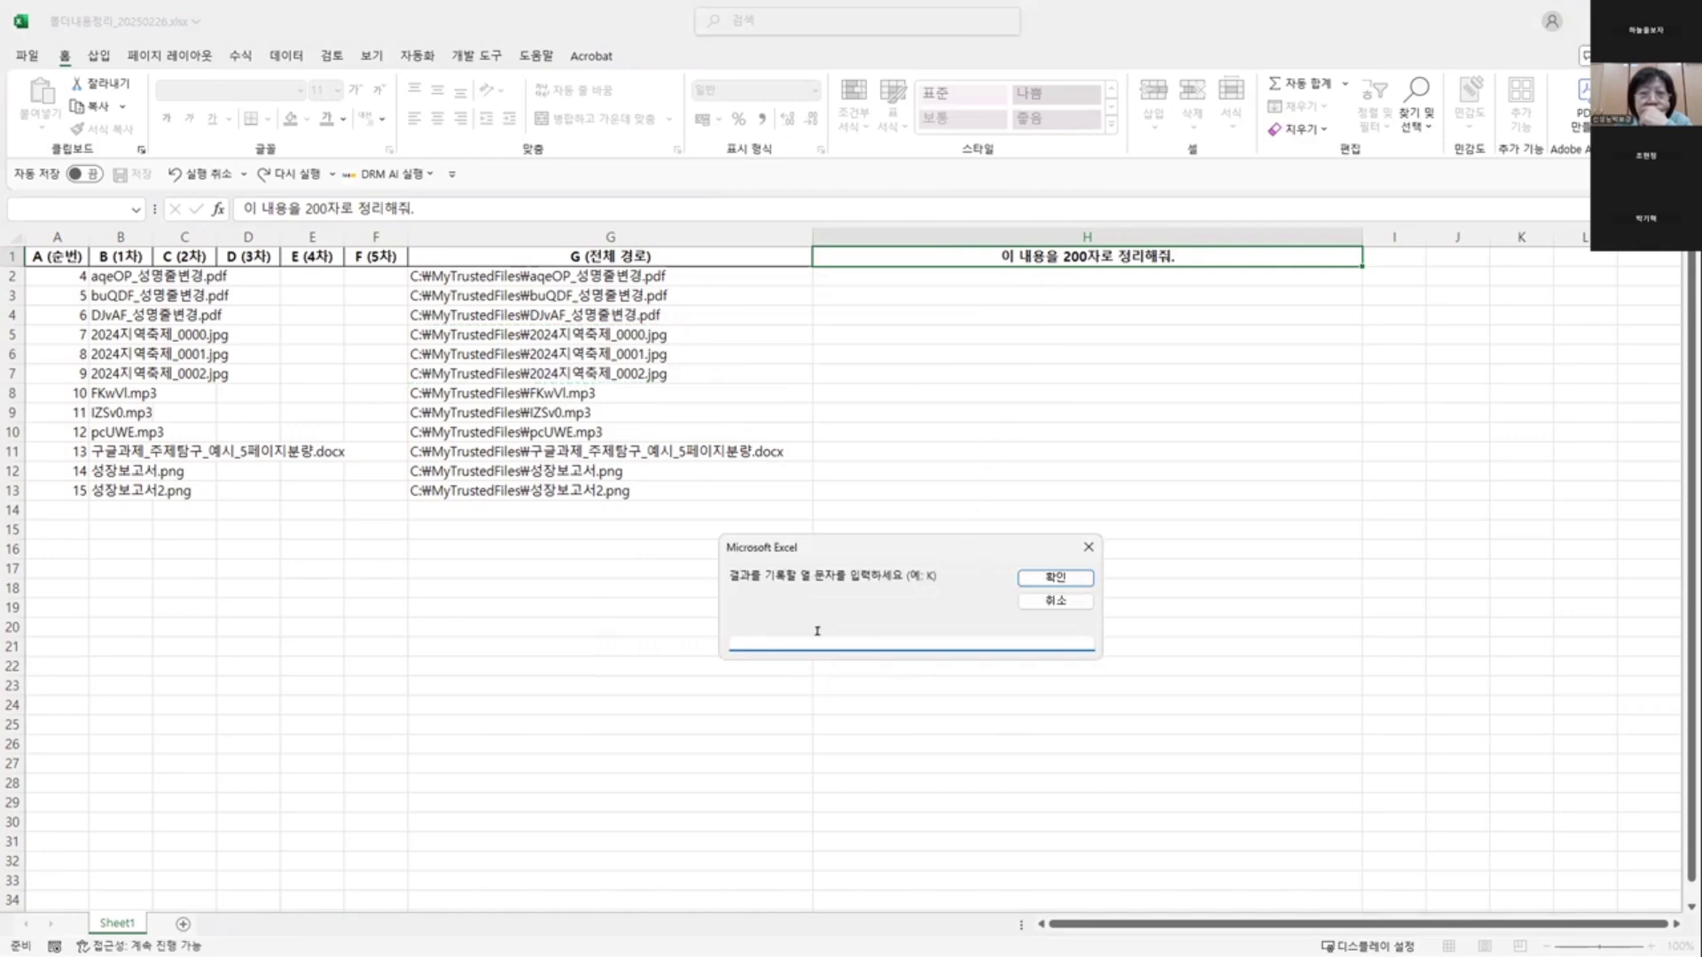
pyautogui.write('ㅗ')
pyautogui.write('H')
pyautogui.click(1044, 580)
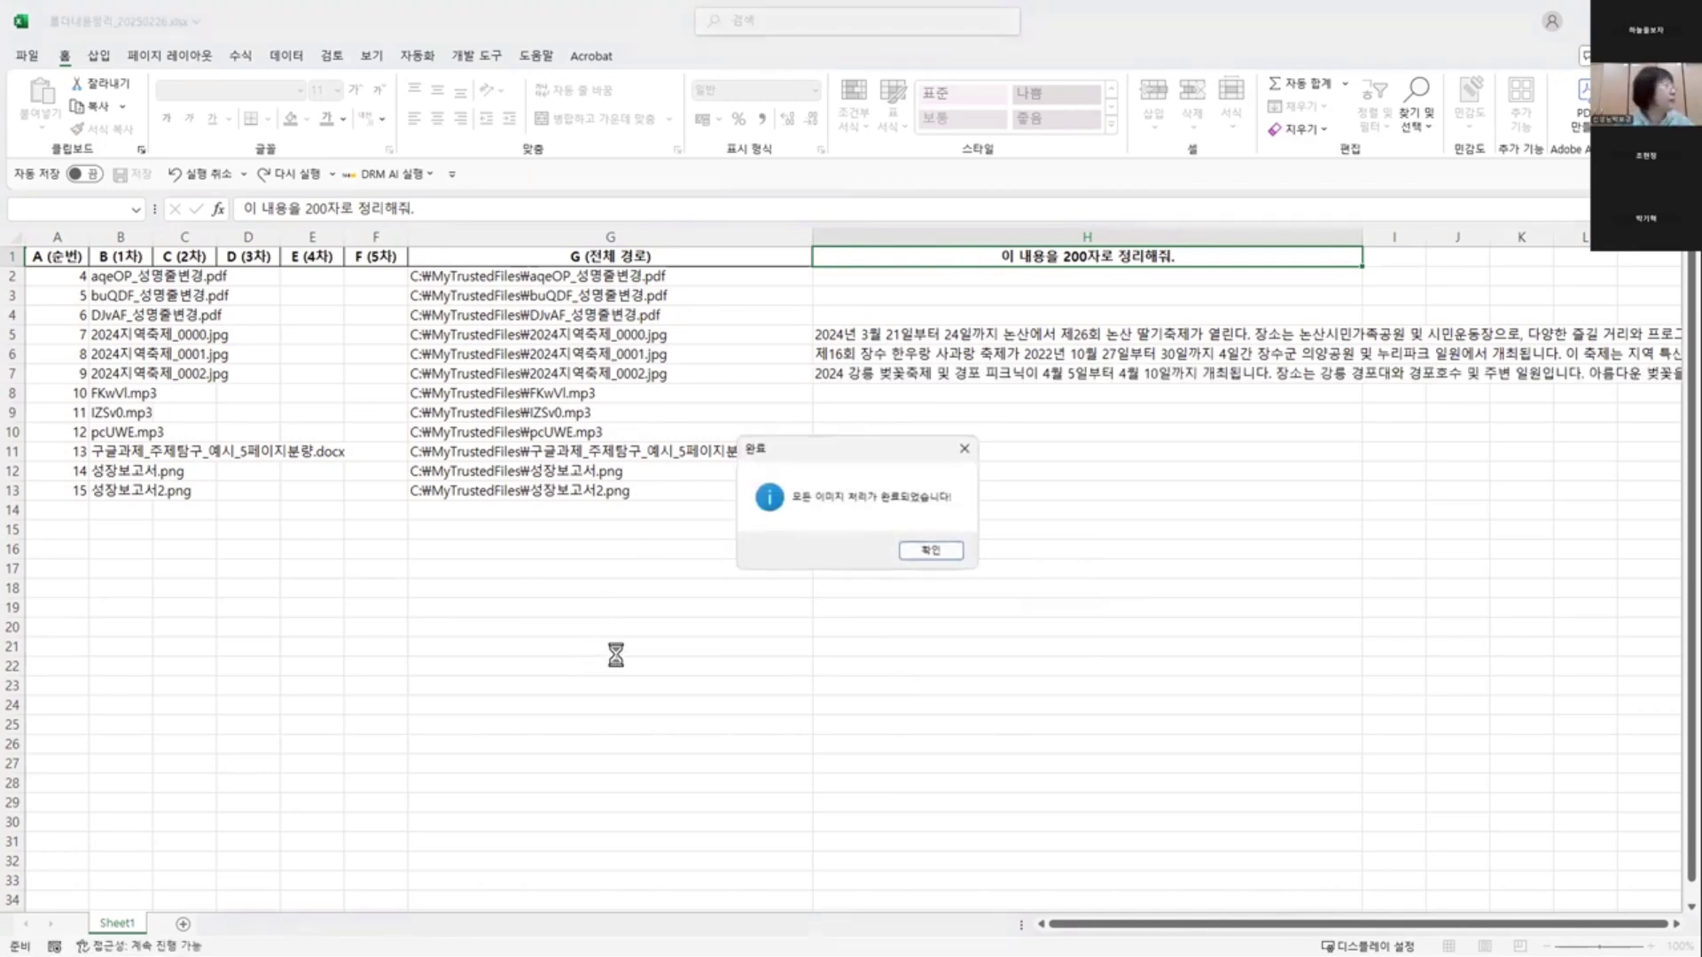
pyautogui.click(930, 550)
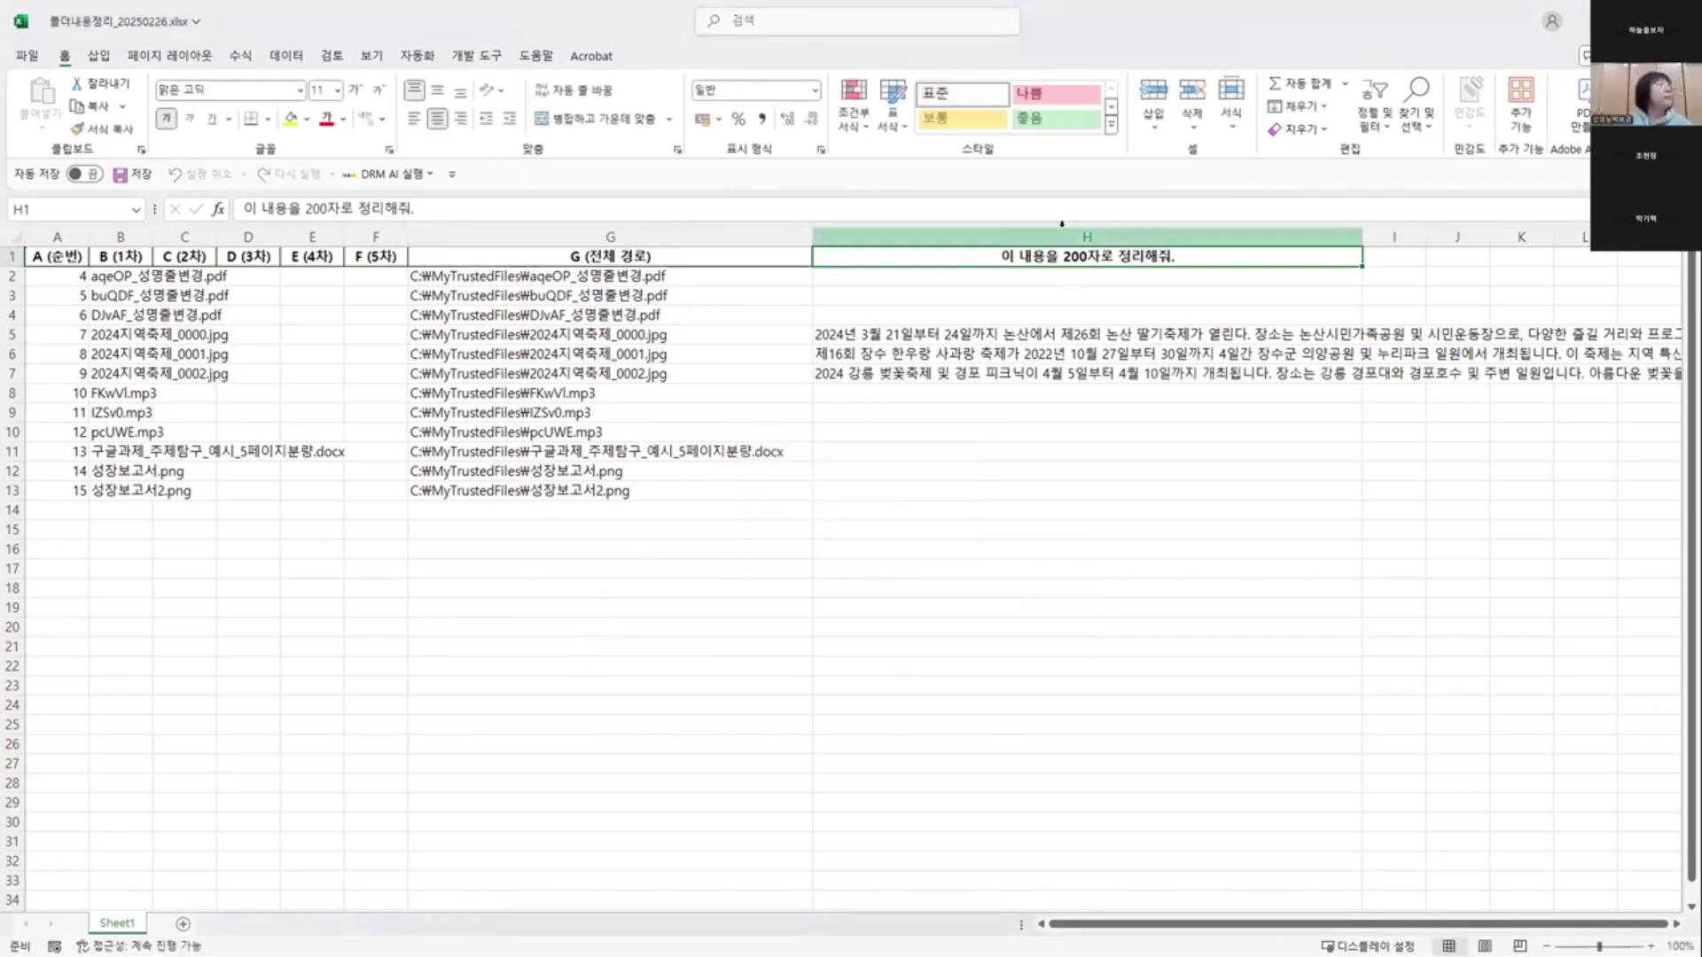
# - Turn on text wrapping for column H and review the generated summaries in H5 to H7
pyautogui.click(1062, 232)
pyautogui.click(576, 90)
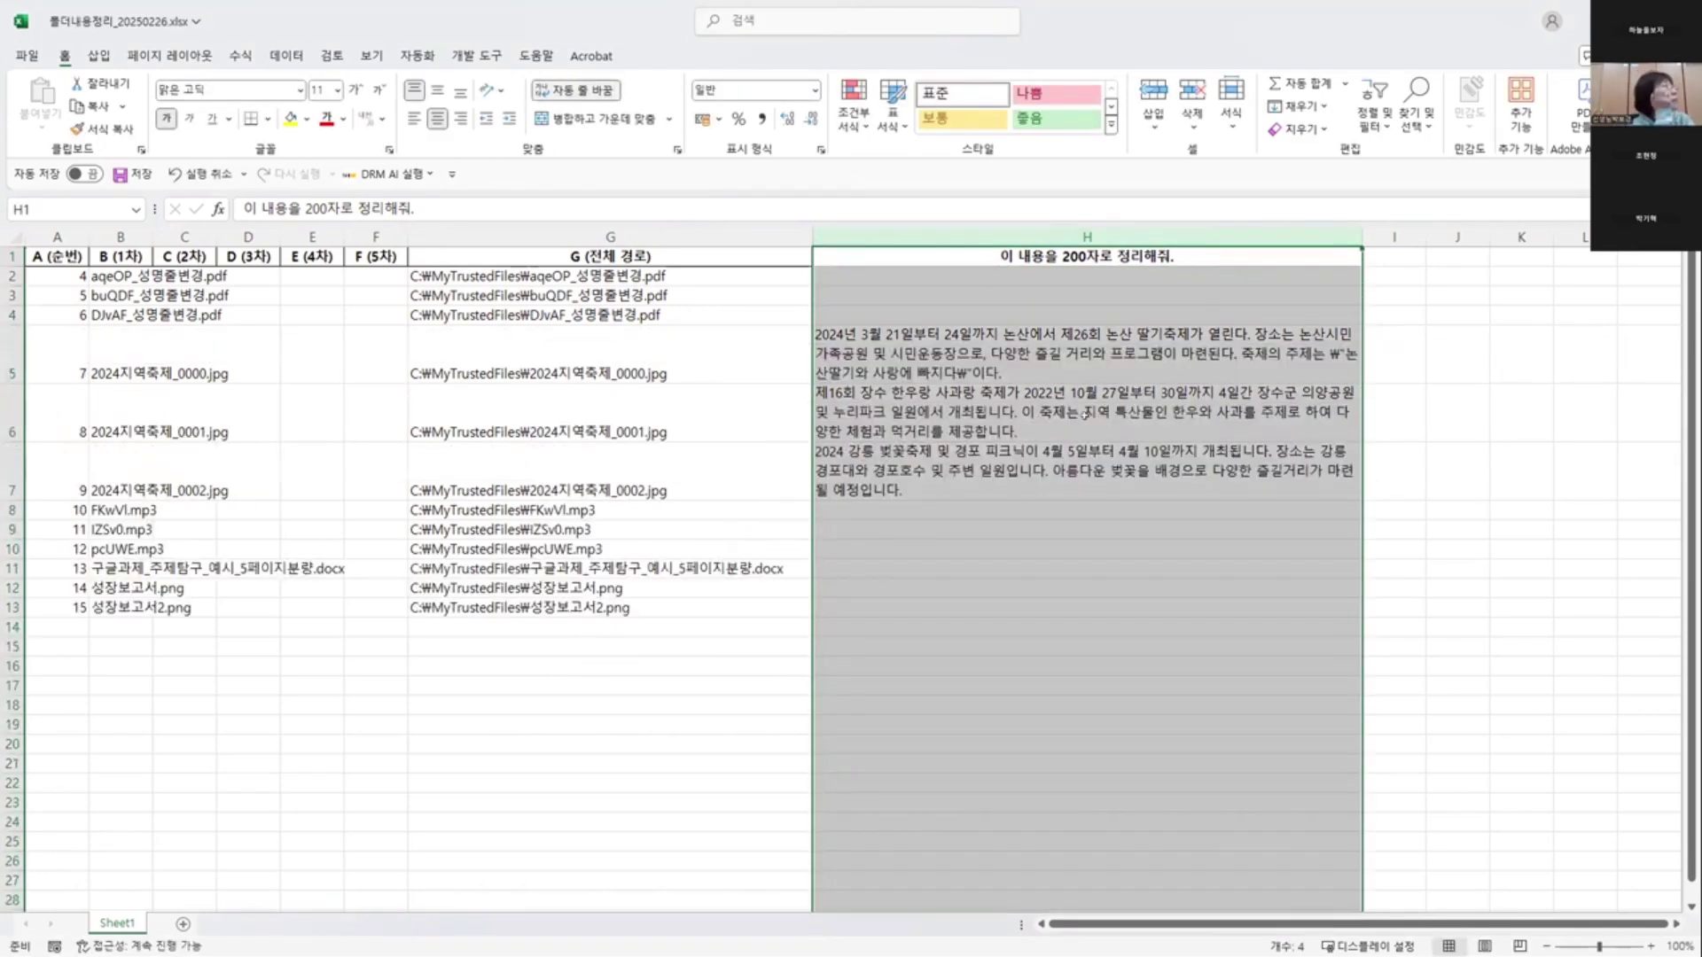
pyautogui.click(971, 348)
pyautogui.click(984, 404)
pyautogui.click(957, 471)
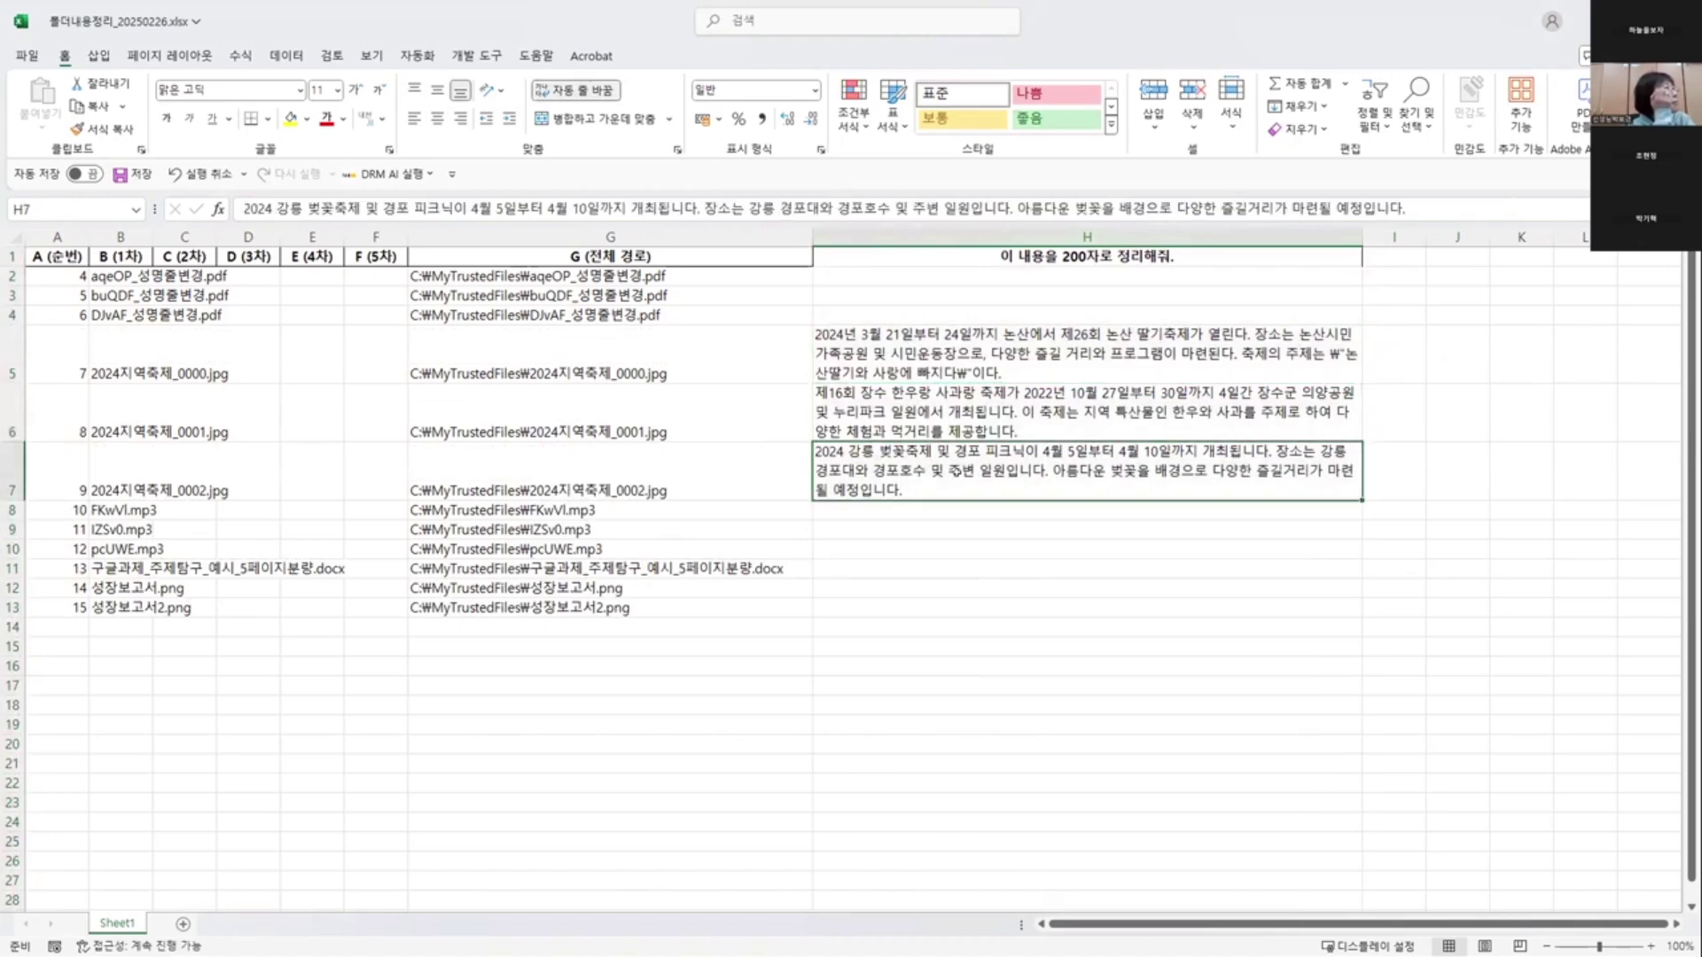
pyautogui.click(915, 420)
pyautogui.click(901, 347)
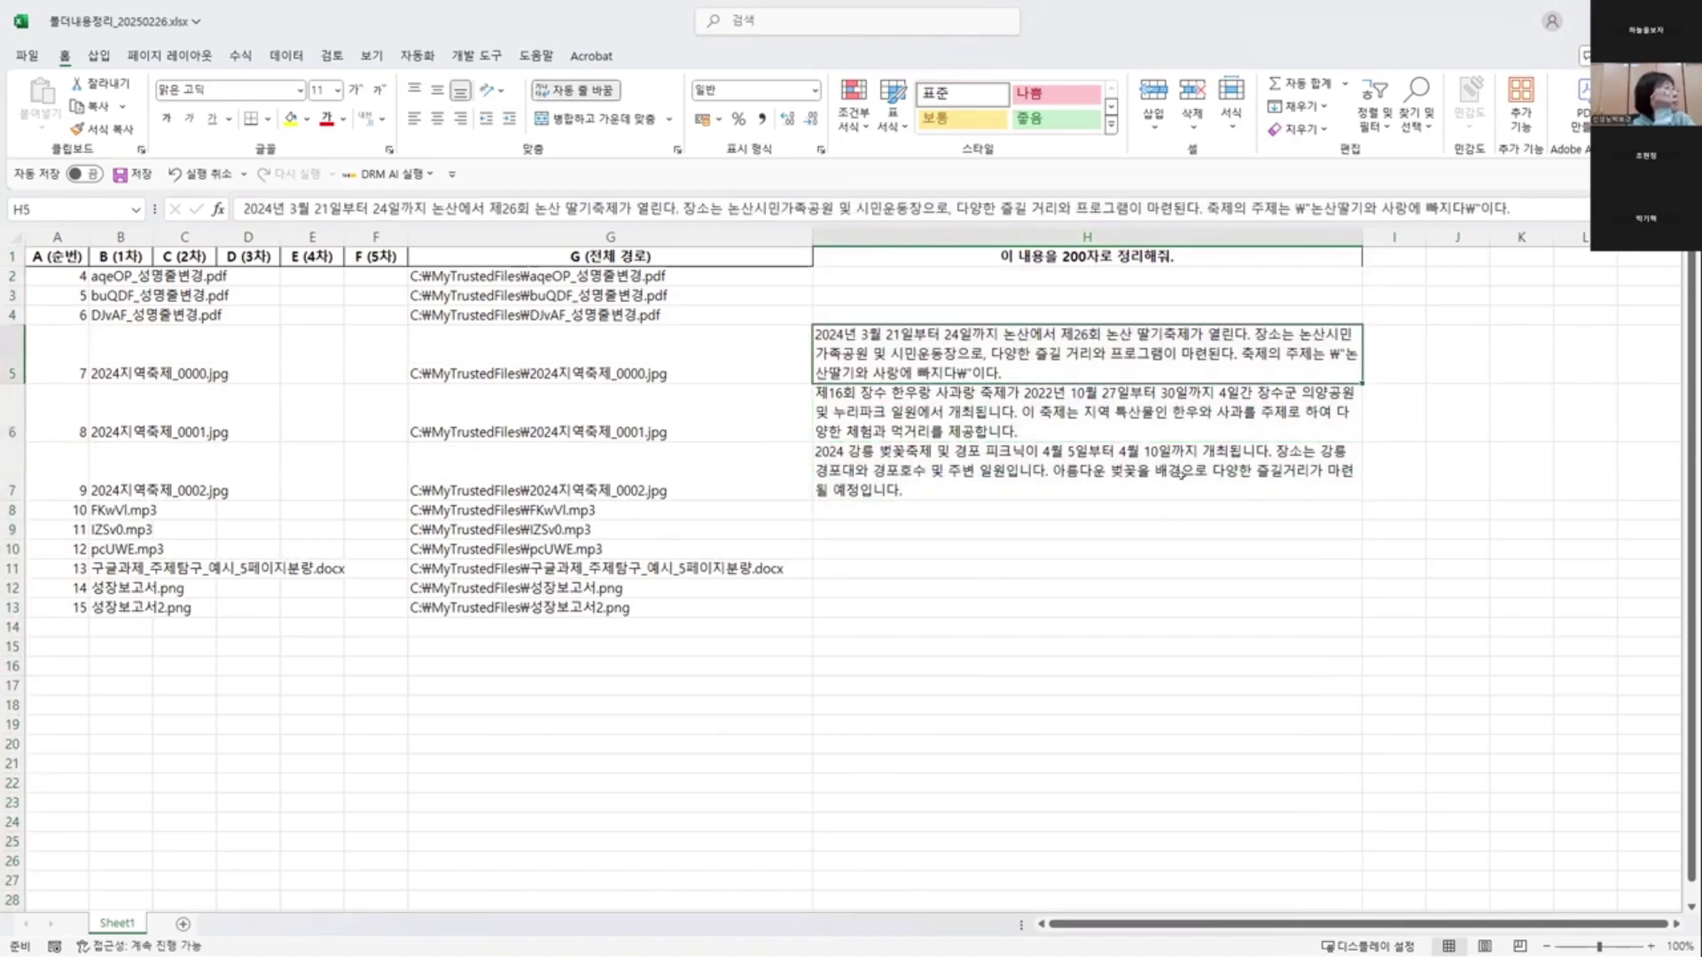
# - Open 2024지역축제_0000.jpg from the MyTrustedFiles folder, examine the poster's text against its summary, and return to the workbook
pyautogui.hotkey('alt', 'Tab')
pyautogui.hotkey('alt', 'Tab')
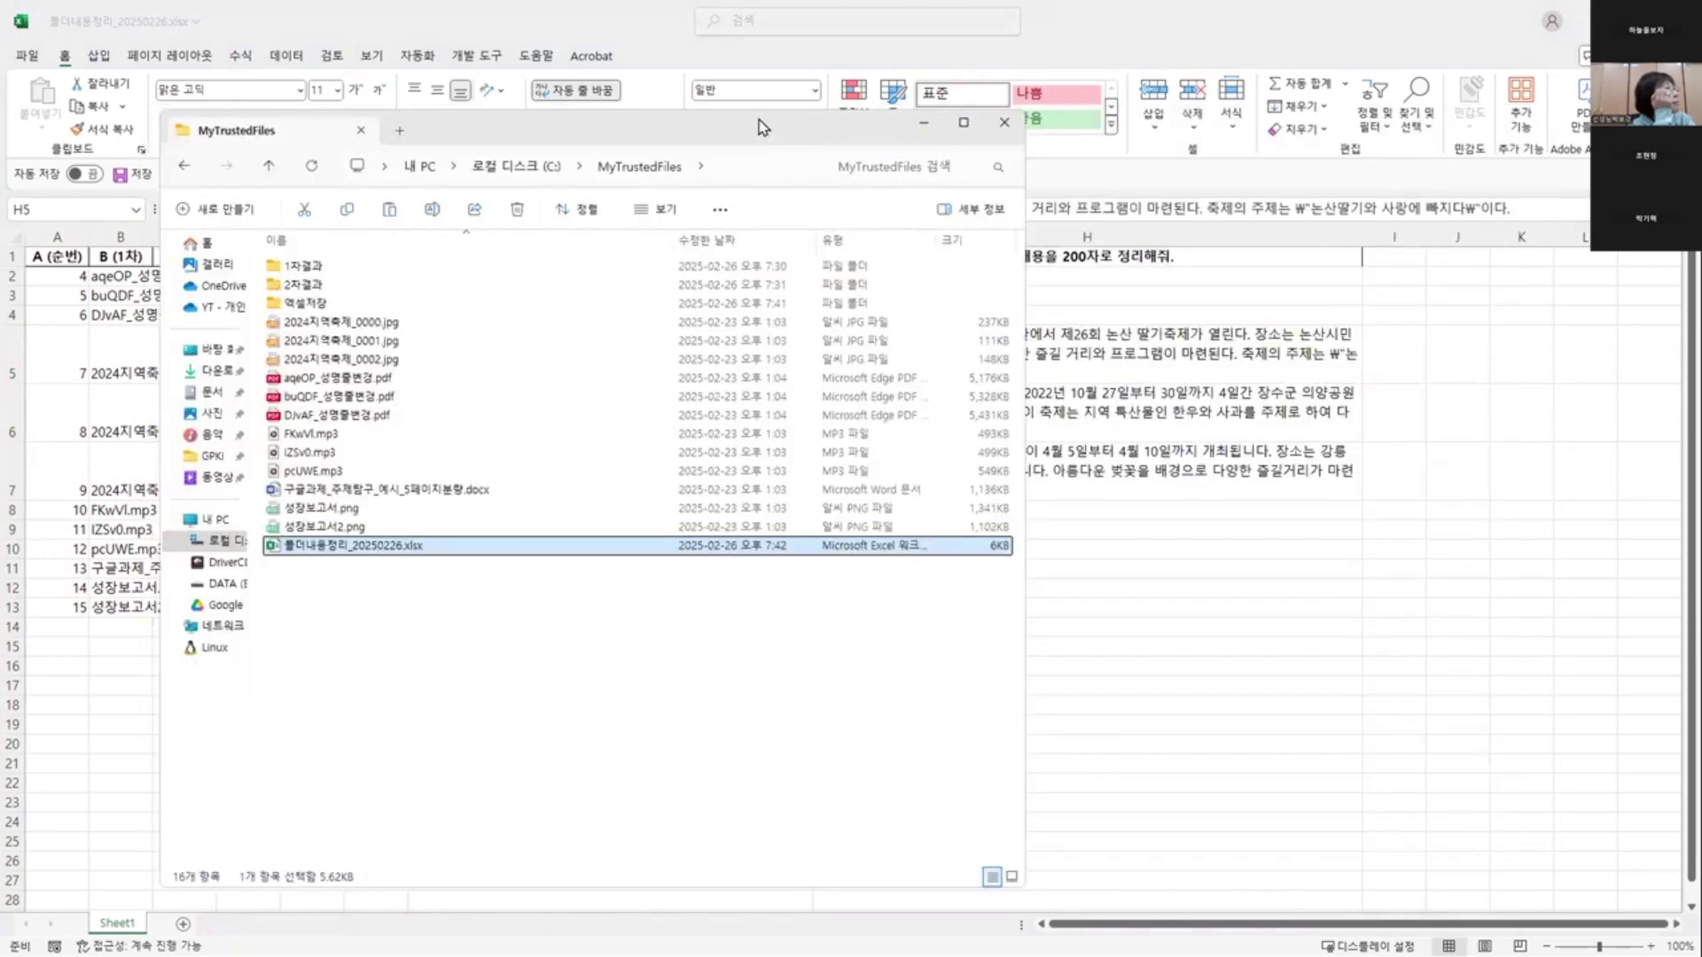
pyautogui.moveTo(760, 127); pyautogui.dragTo(1482, 142)
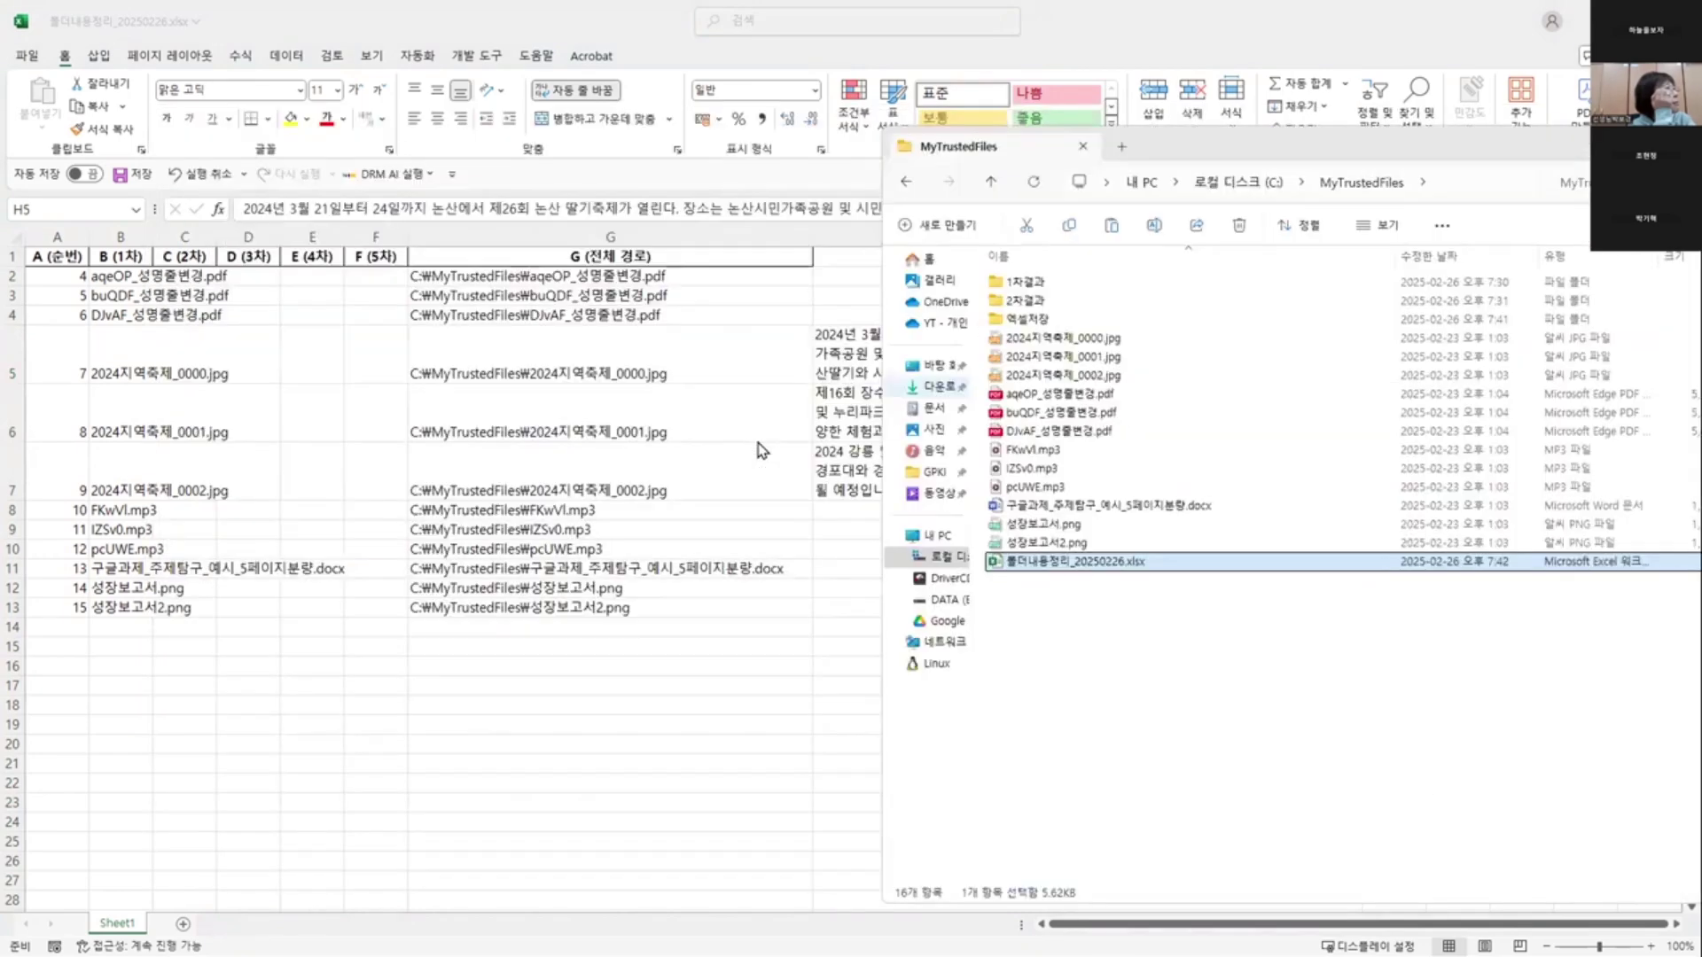
pyautogui.click(1091, 341)
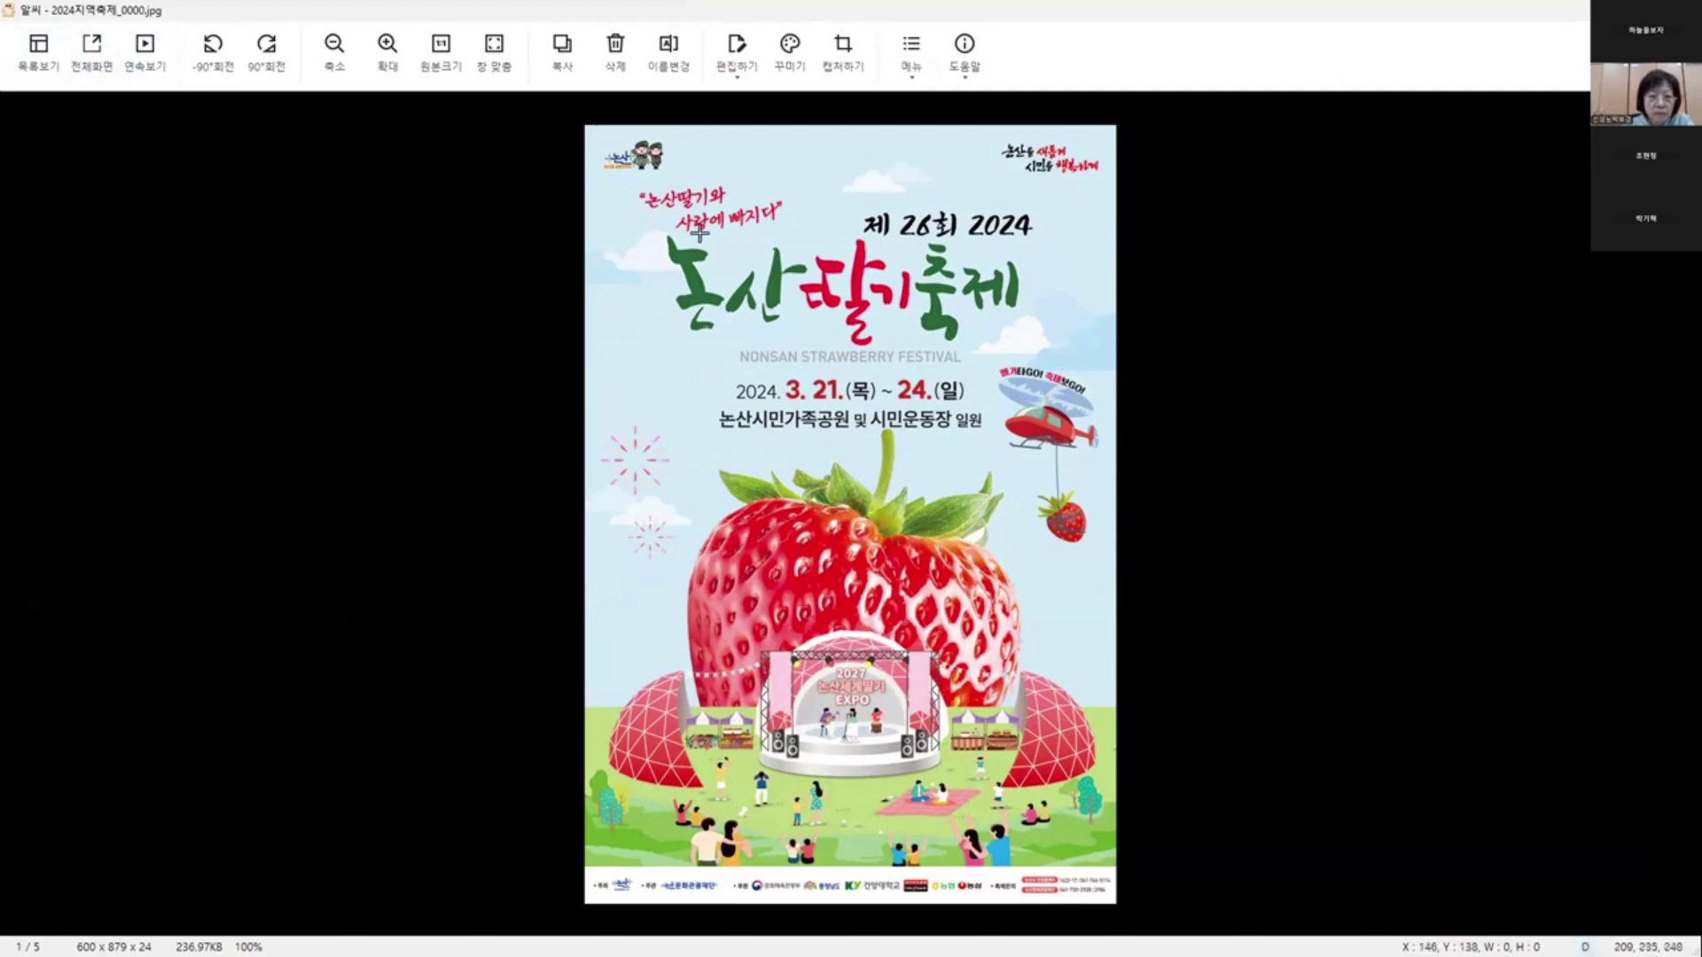
pyautogui.moveTo(645, 248); pyautogui.dragTo(1013, 390)
pyautogui.click(998, 406)
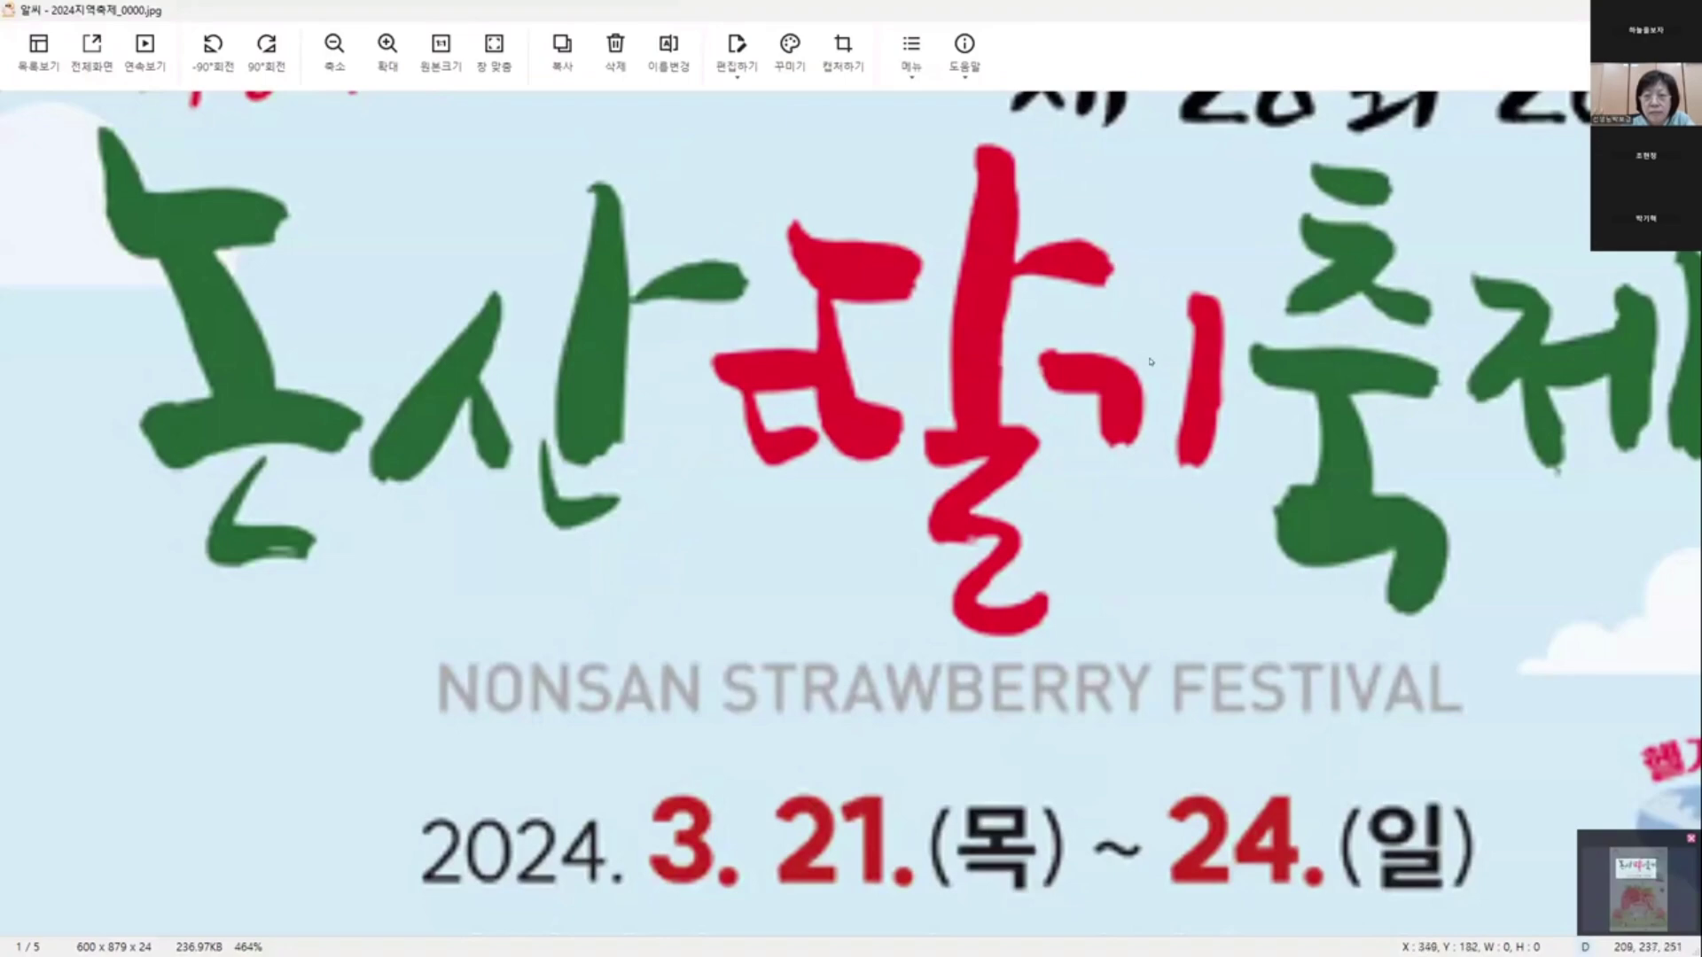
pyautogui.press('/')
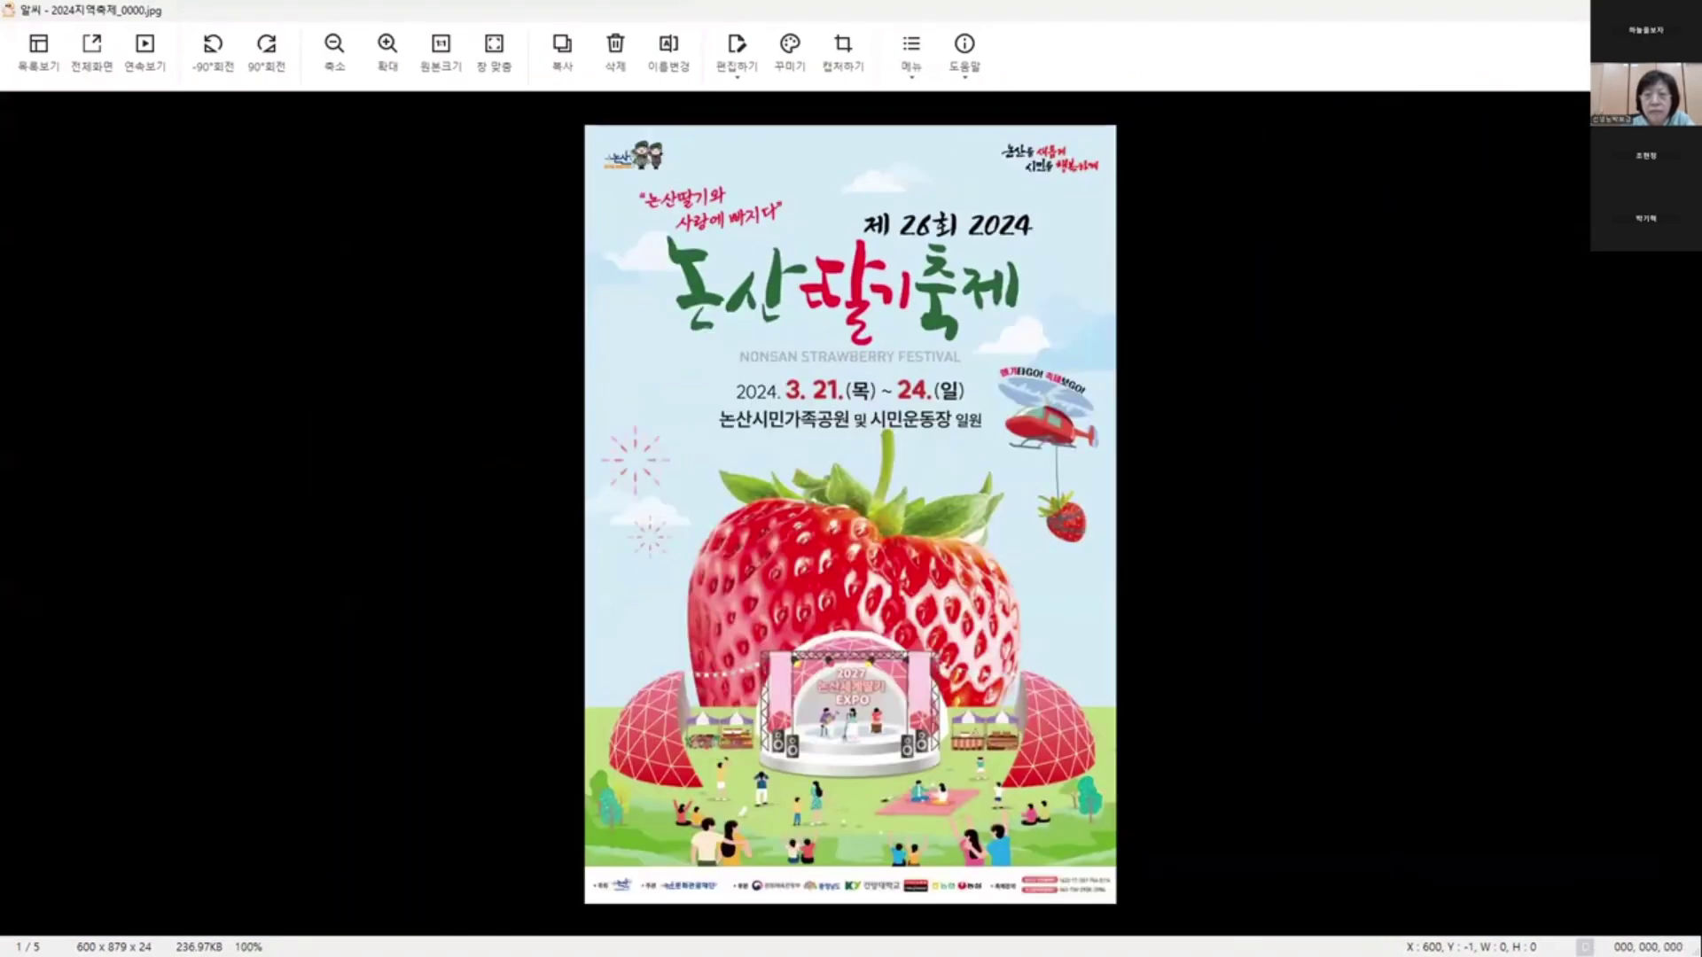
pyautogui.press('Escape')
pyautogui.hotkey('alt', 'Tab')
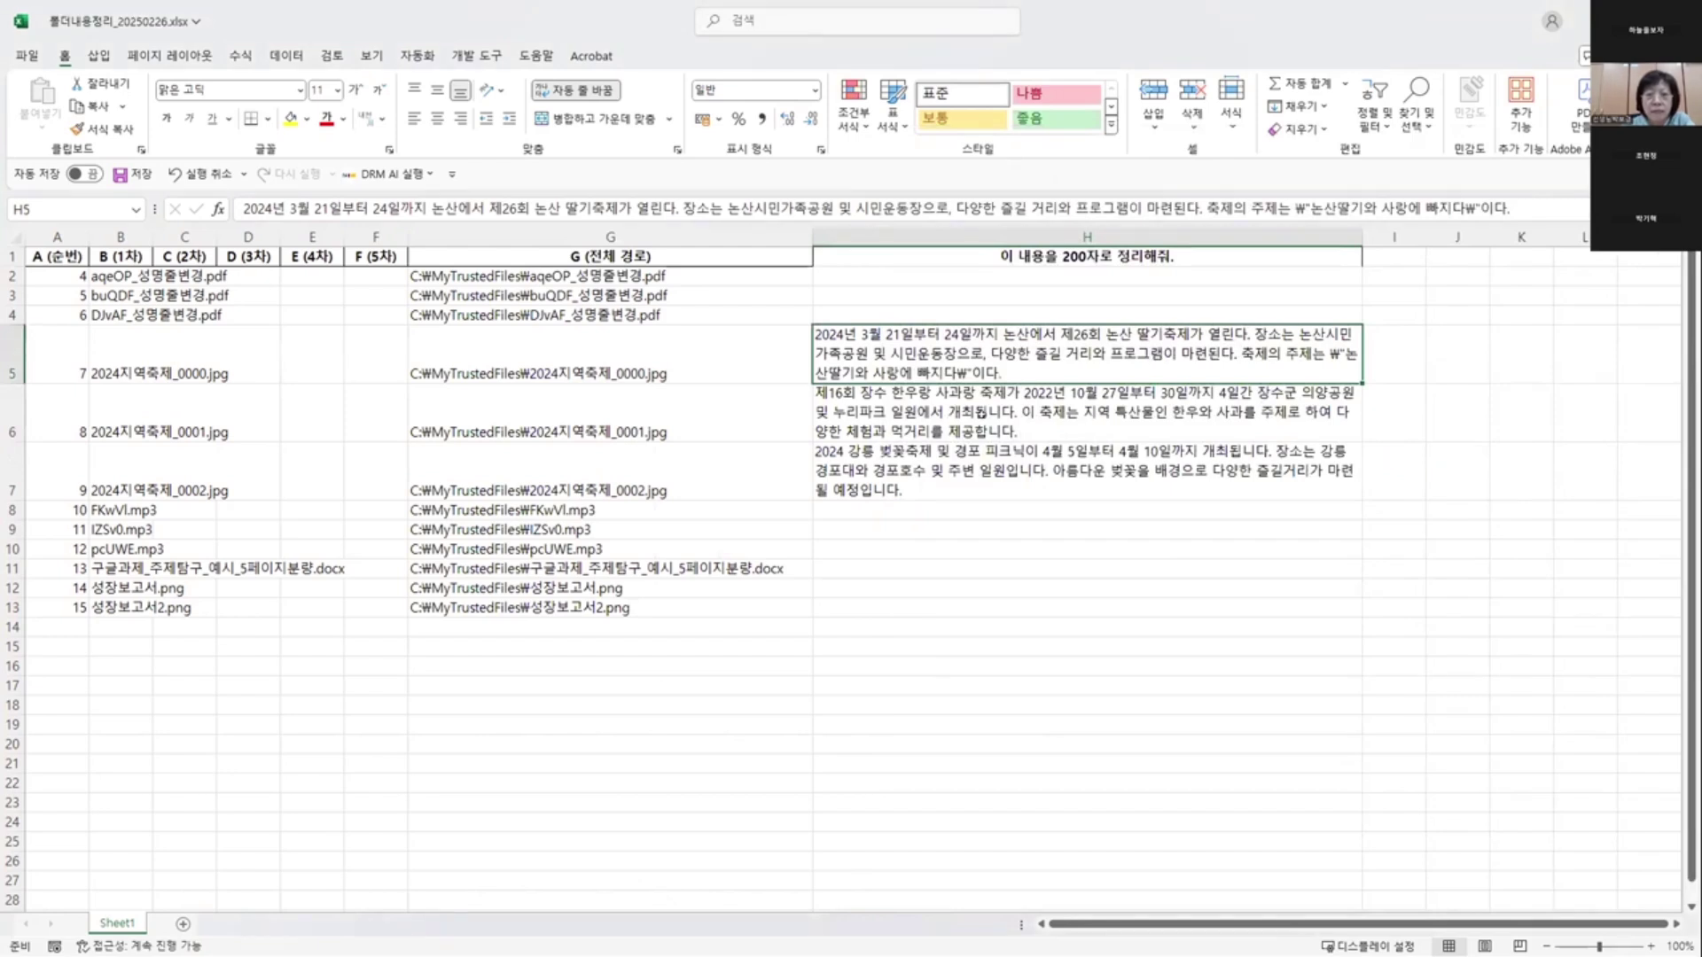
# - Look over the festival poster summaries in H5 to H7
pyautogui.press('Down')
pyautogui.press('Down')
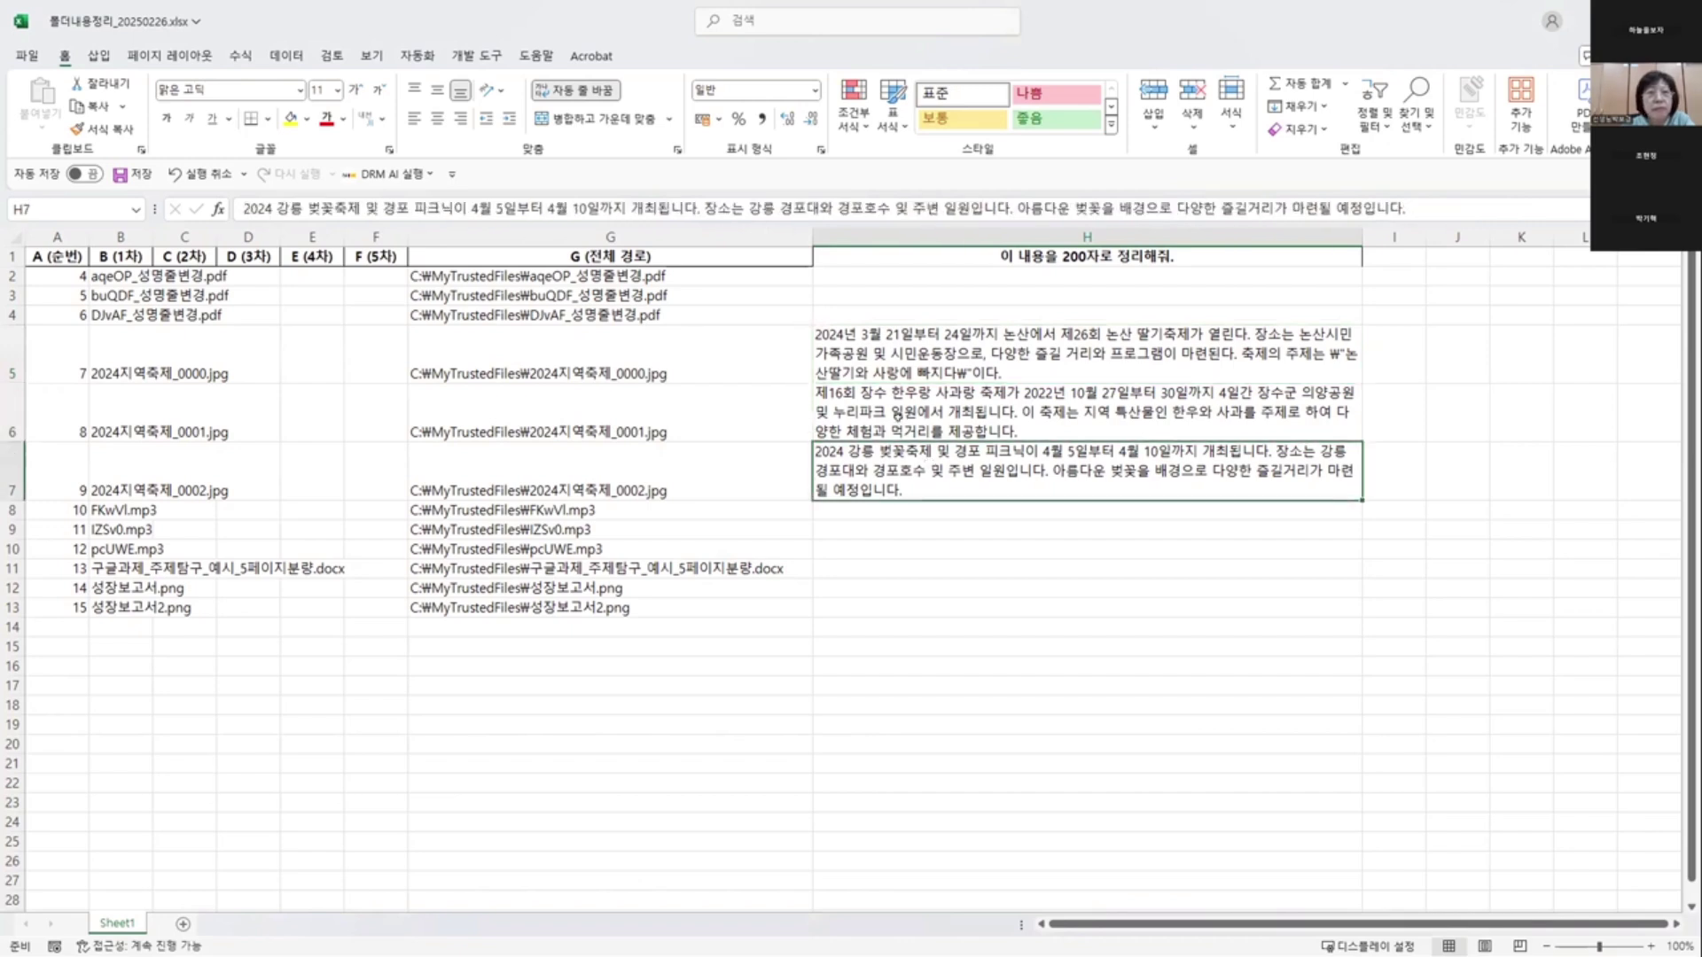
pyautogui.press('Up')
pyautogui.press('Up')
pyautogui.press('Down')
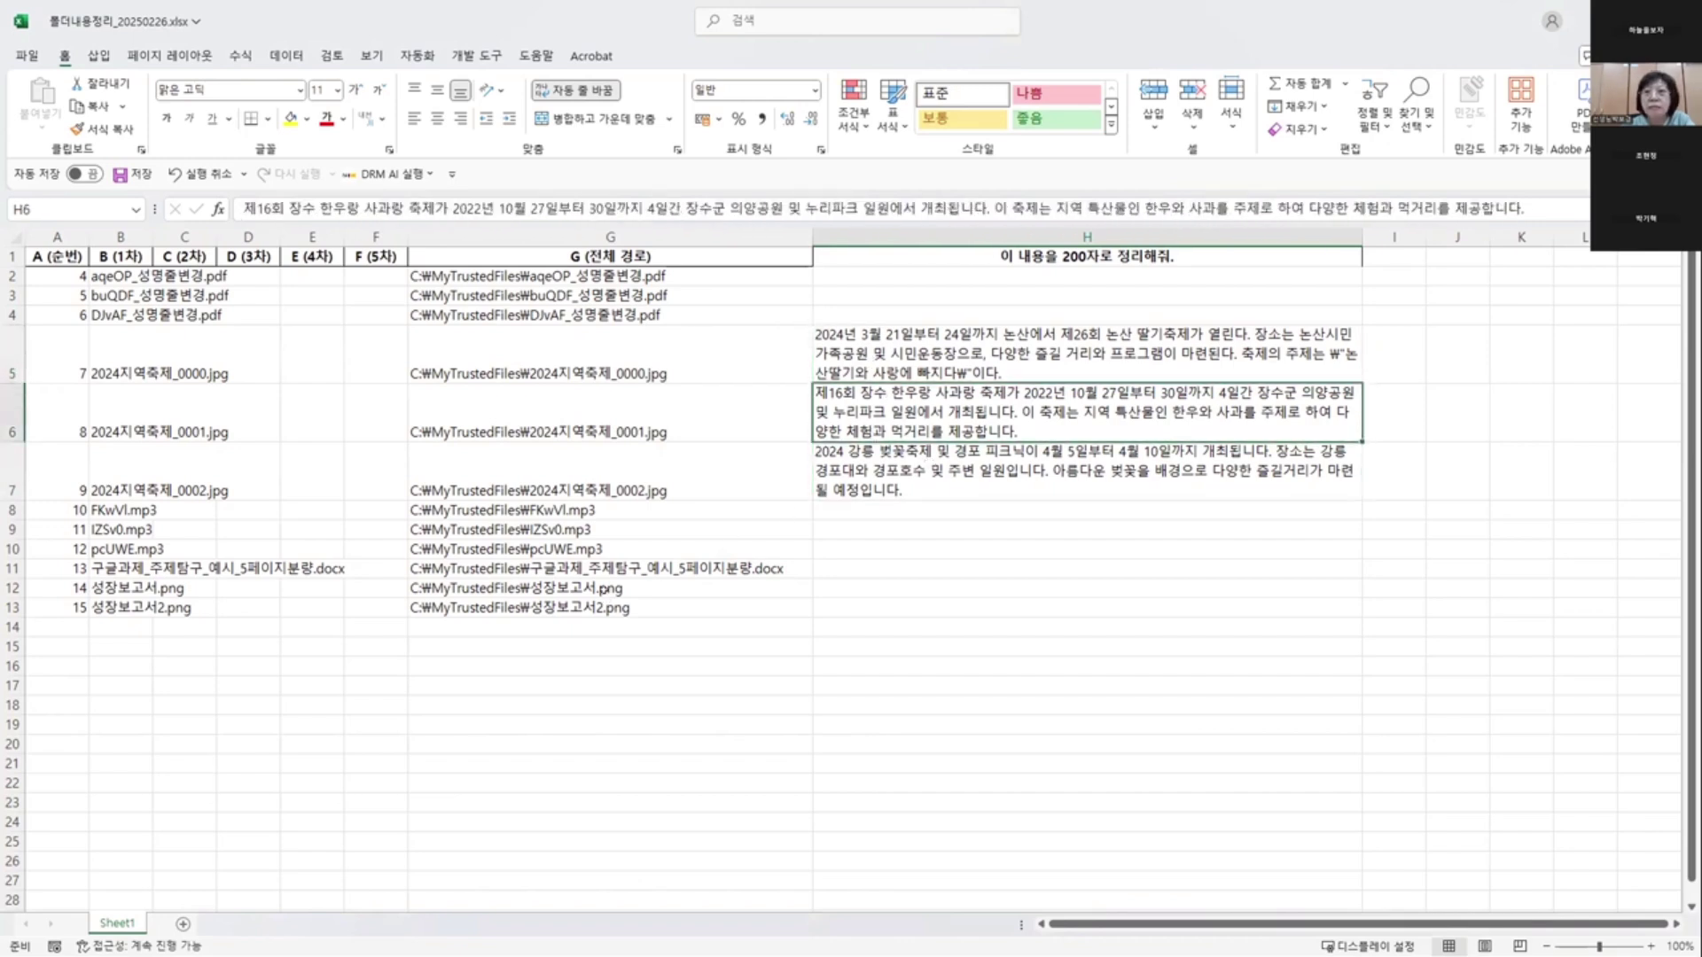
# - Start the DRM AI GPT row-by-row processing of image paths for the 성장보고서 files, using cell H1 as the prompt
pyautogui.click(656, 585)
pyautogui.click(627, 610)
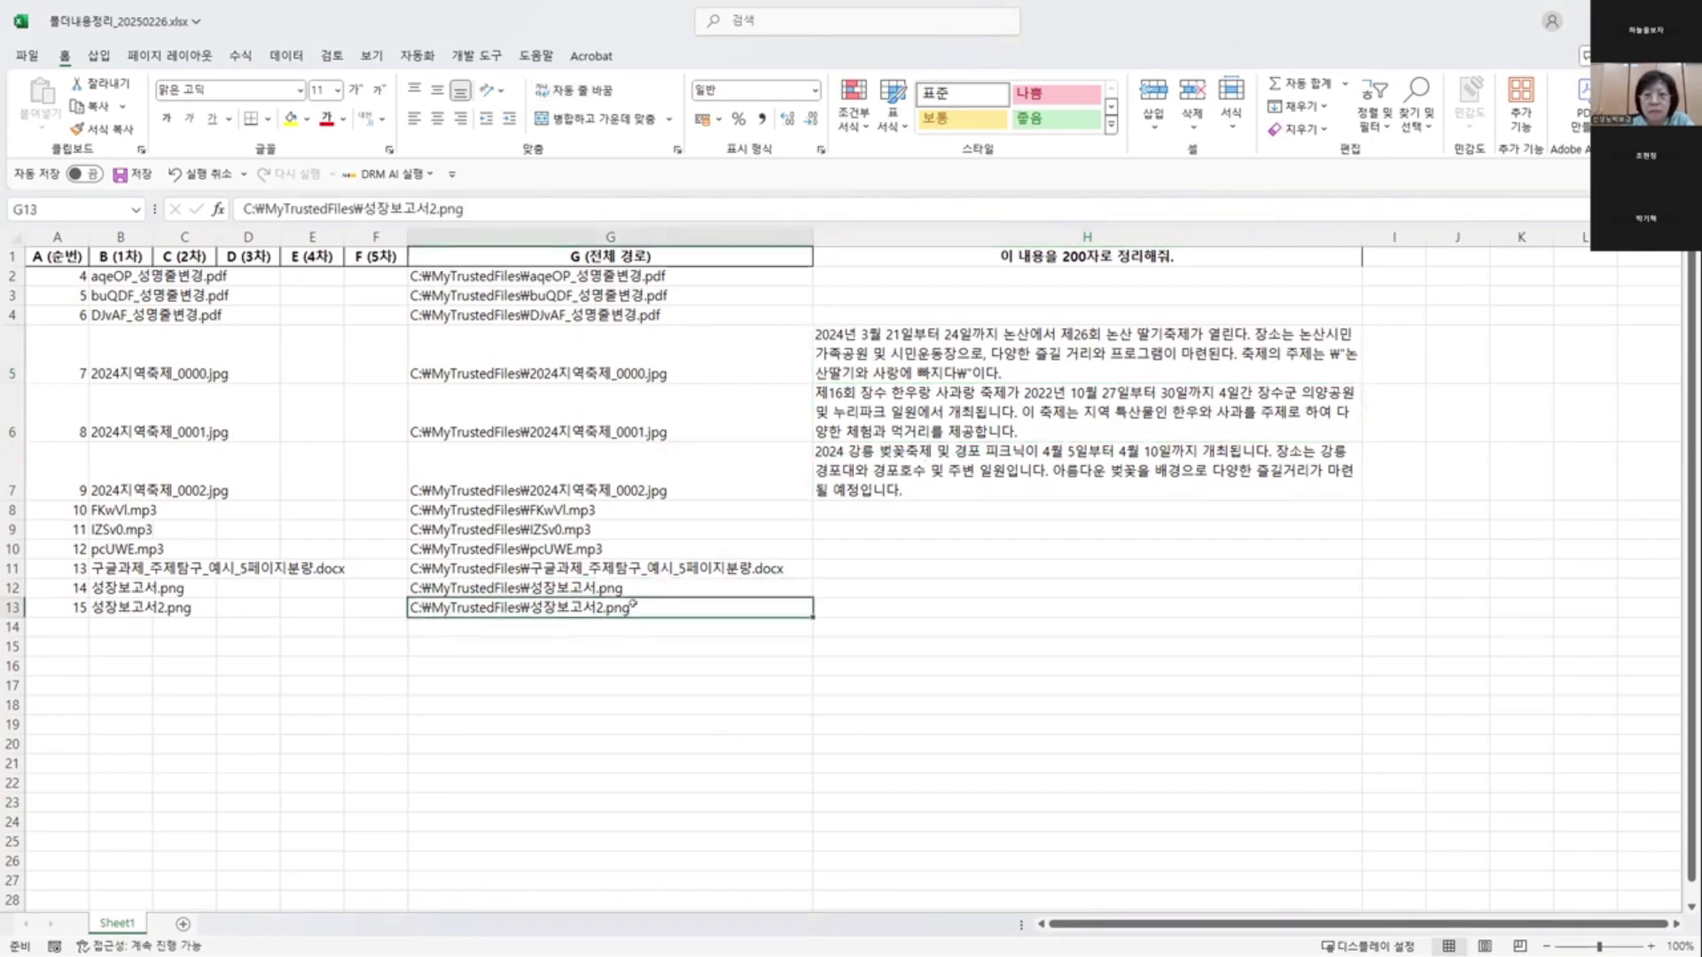
pyautogui.click(832, 581)
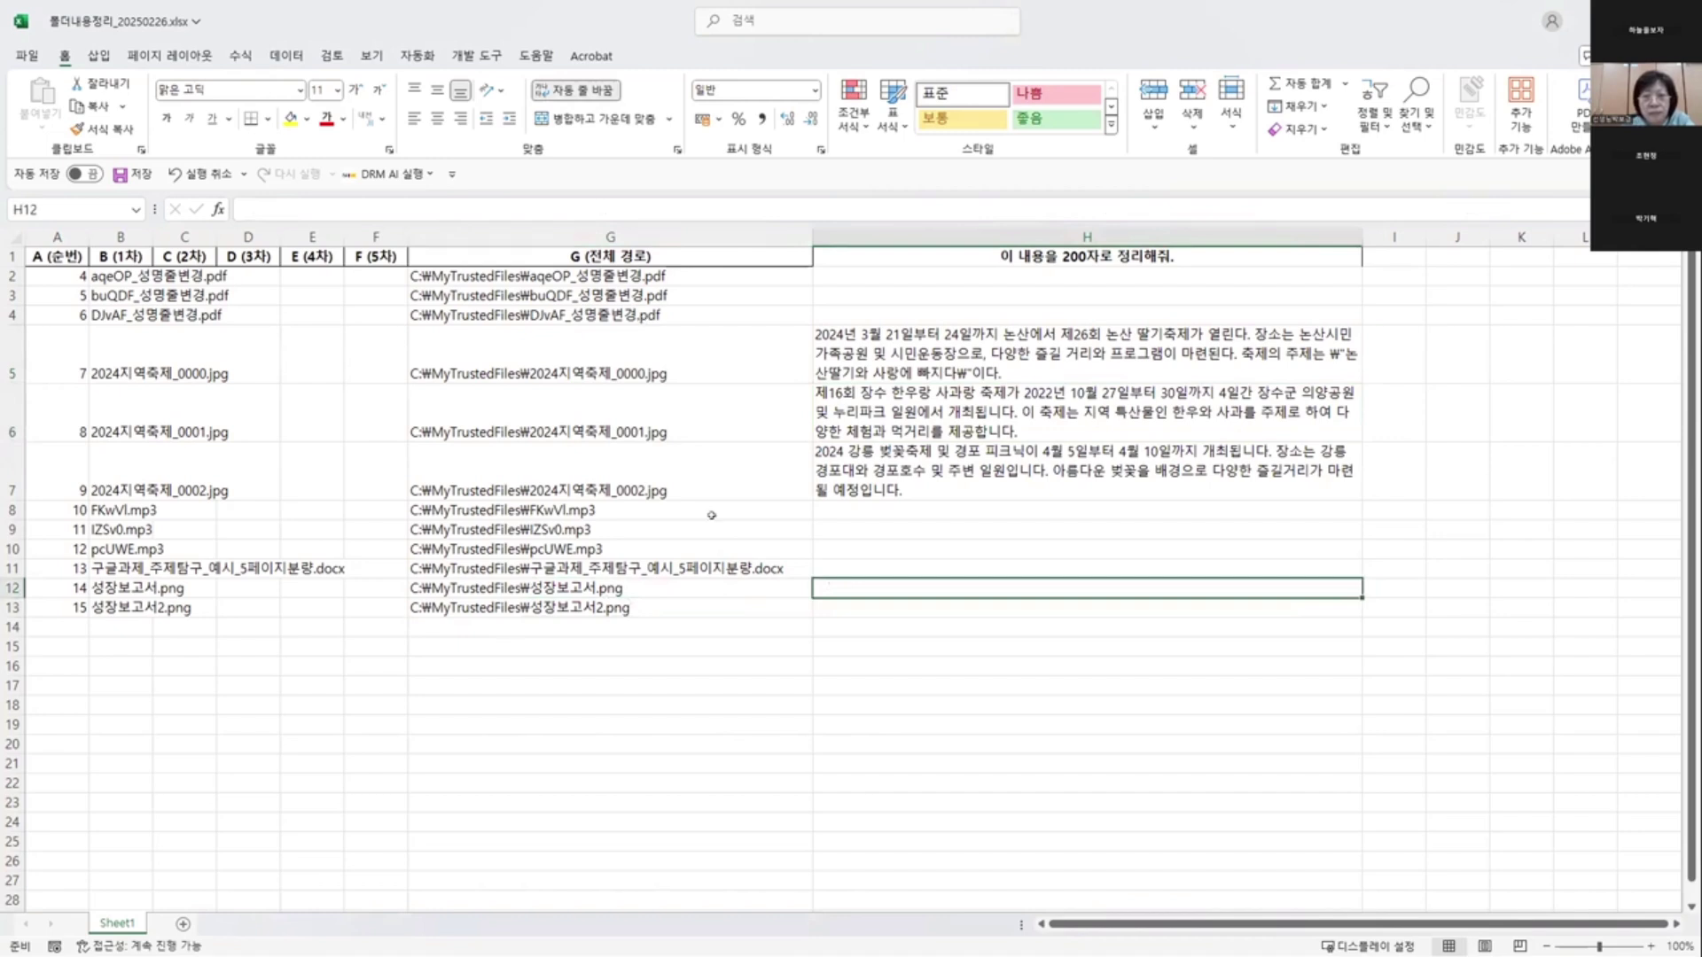
pyautogui.click(413, 174)
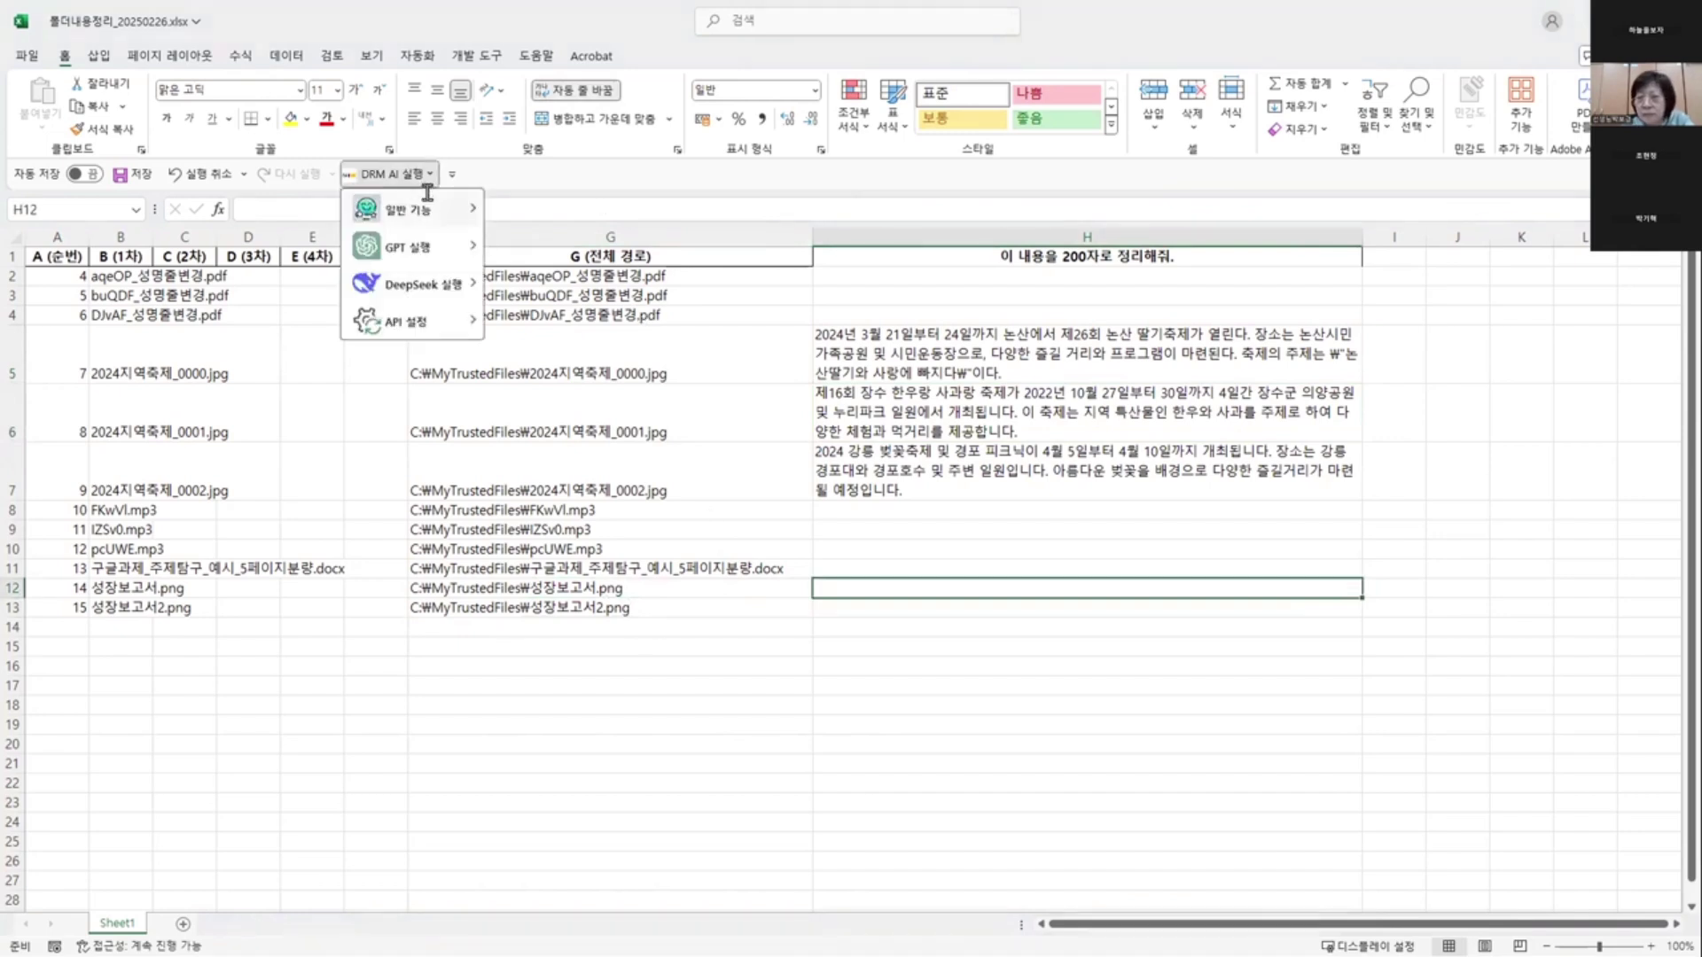
pyautogui.moveTo(443, 245)
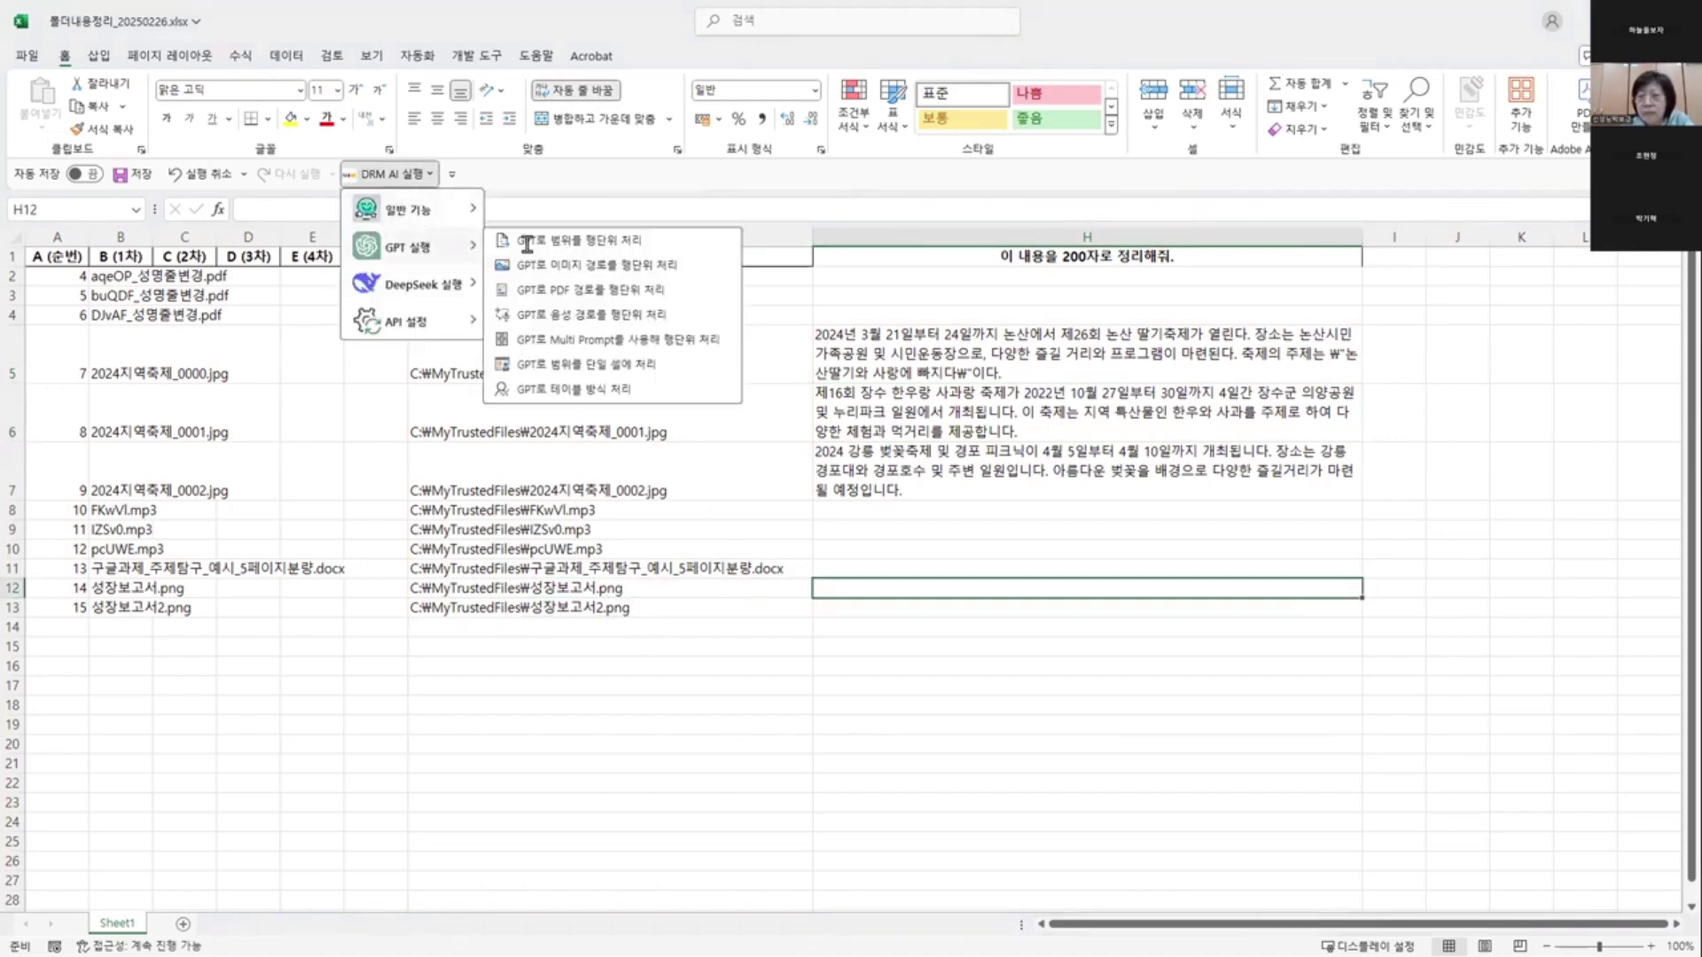
pyautogui.click(572, 241)
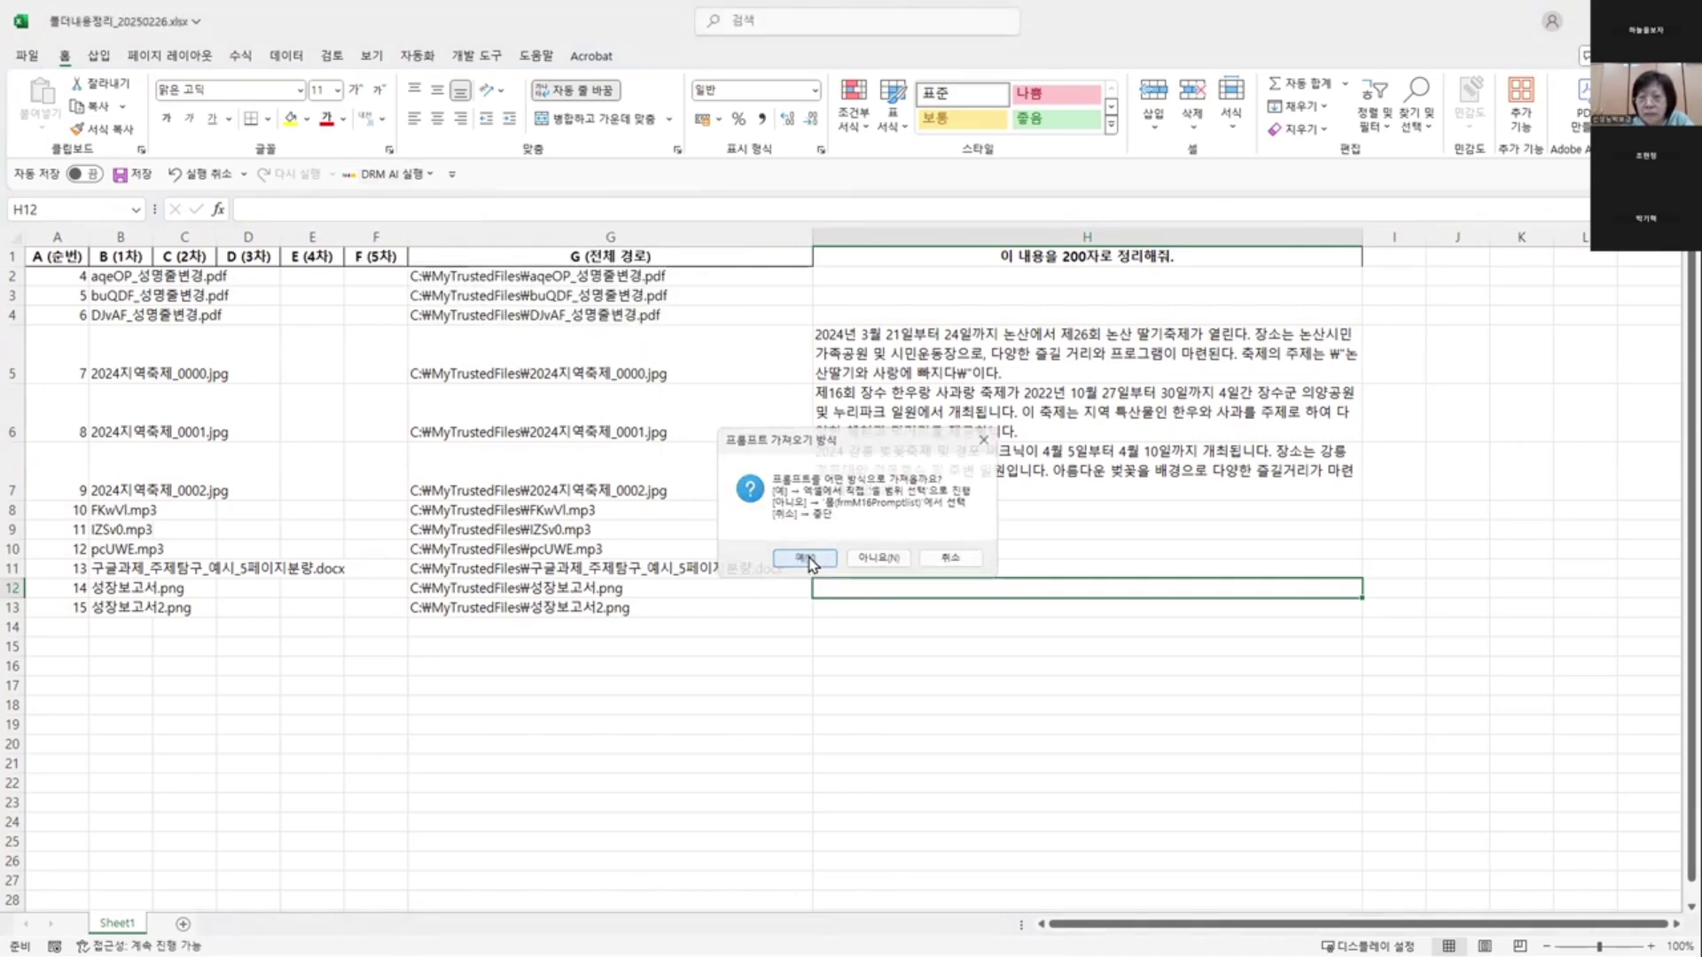
pyautogui.click(806, 559)
pyautogui.click(1000, 257)
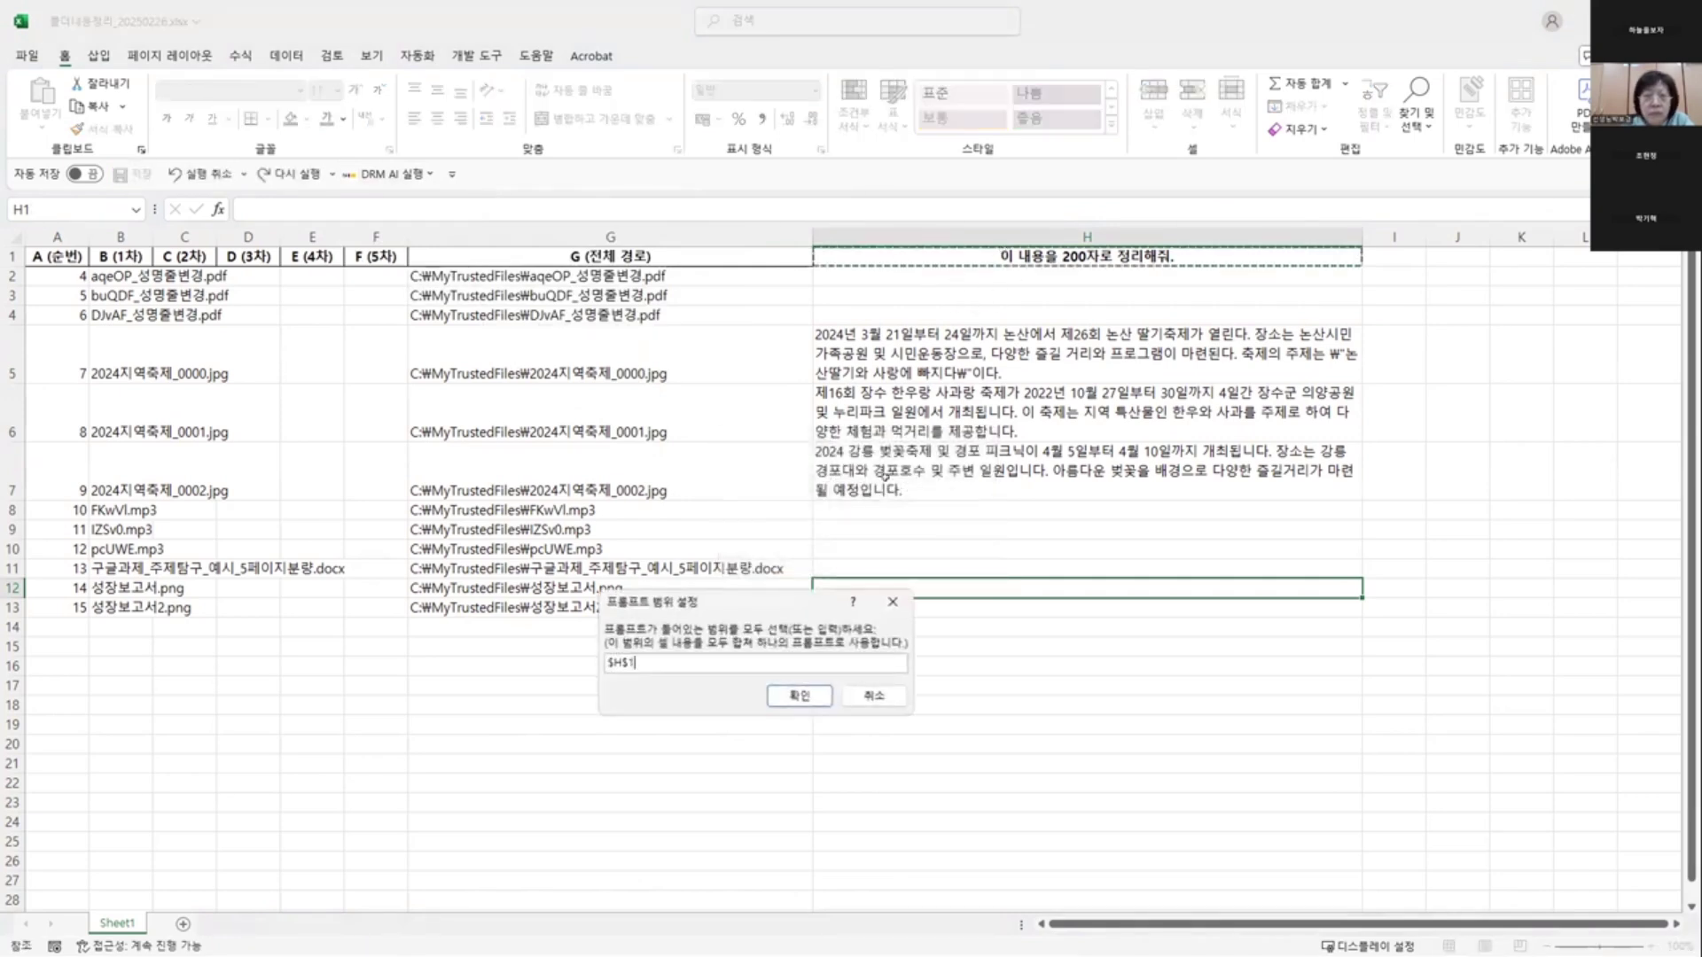
pyautogui.click(798, 697)
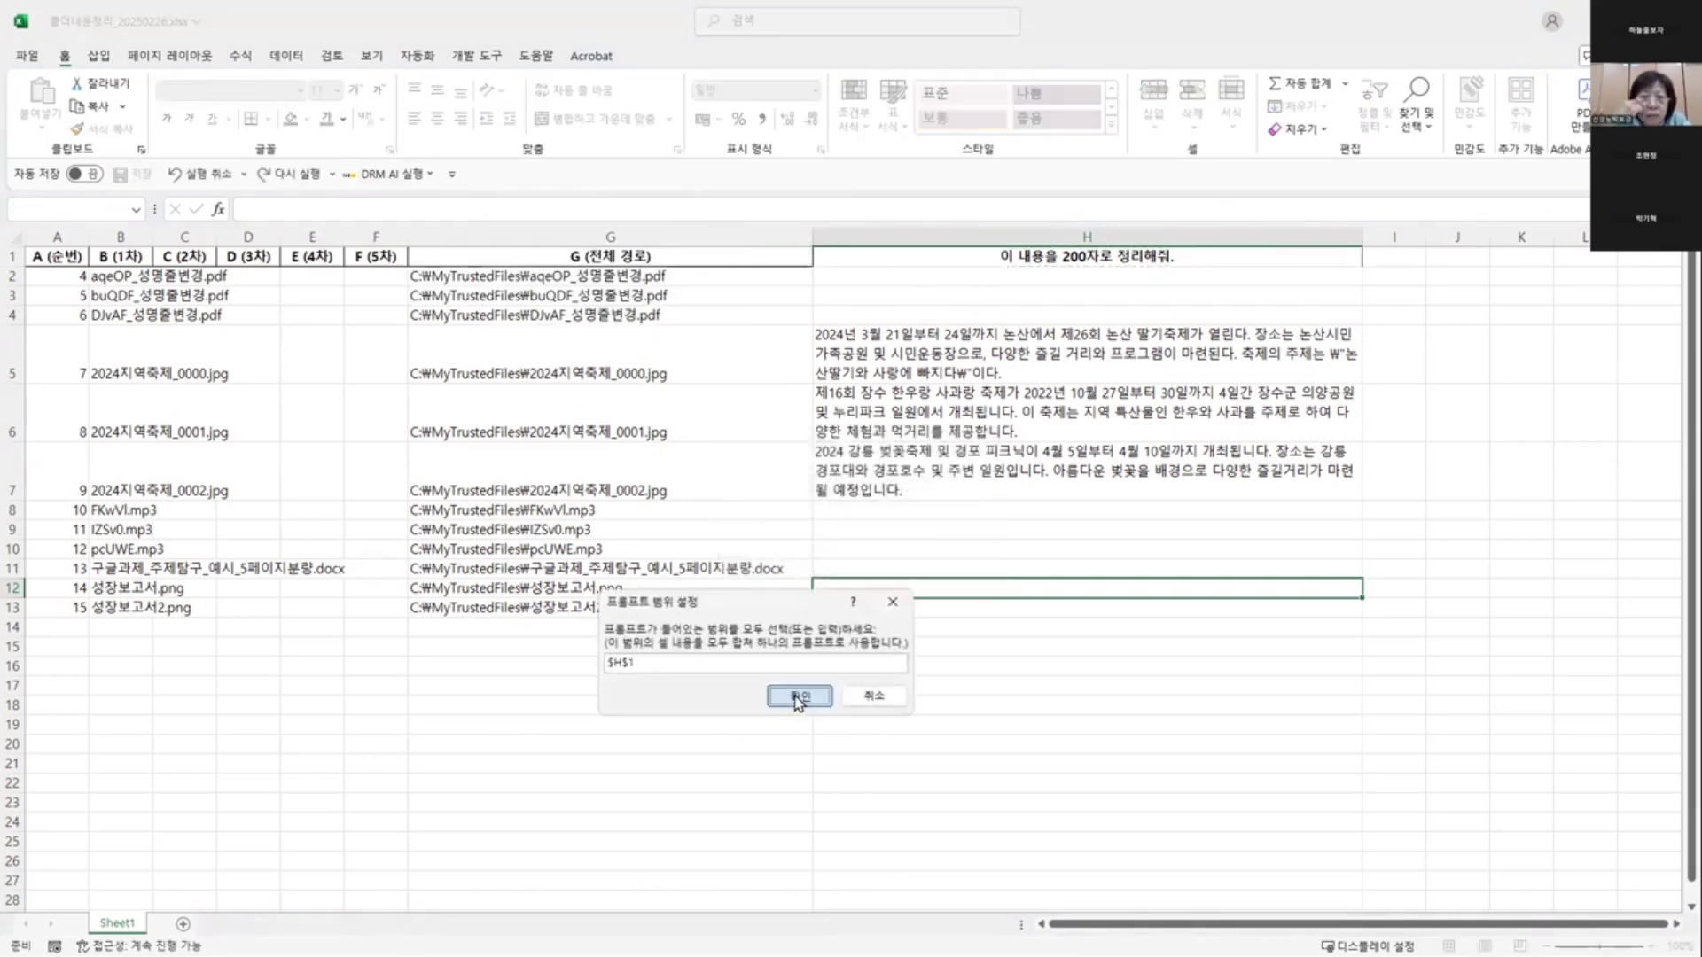
# - Set the image path range to G12:G13 and the result column to H, and run the processing to completion
pyautogui.moveTo(514, 588); pyautogui.dragTo(514, 607)
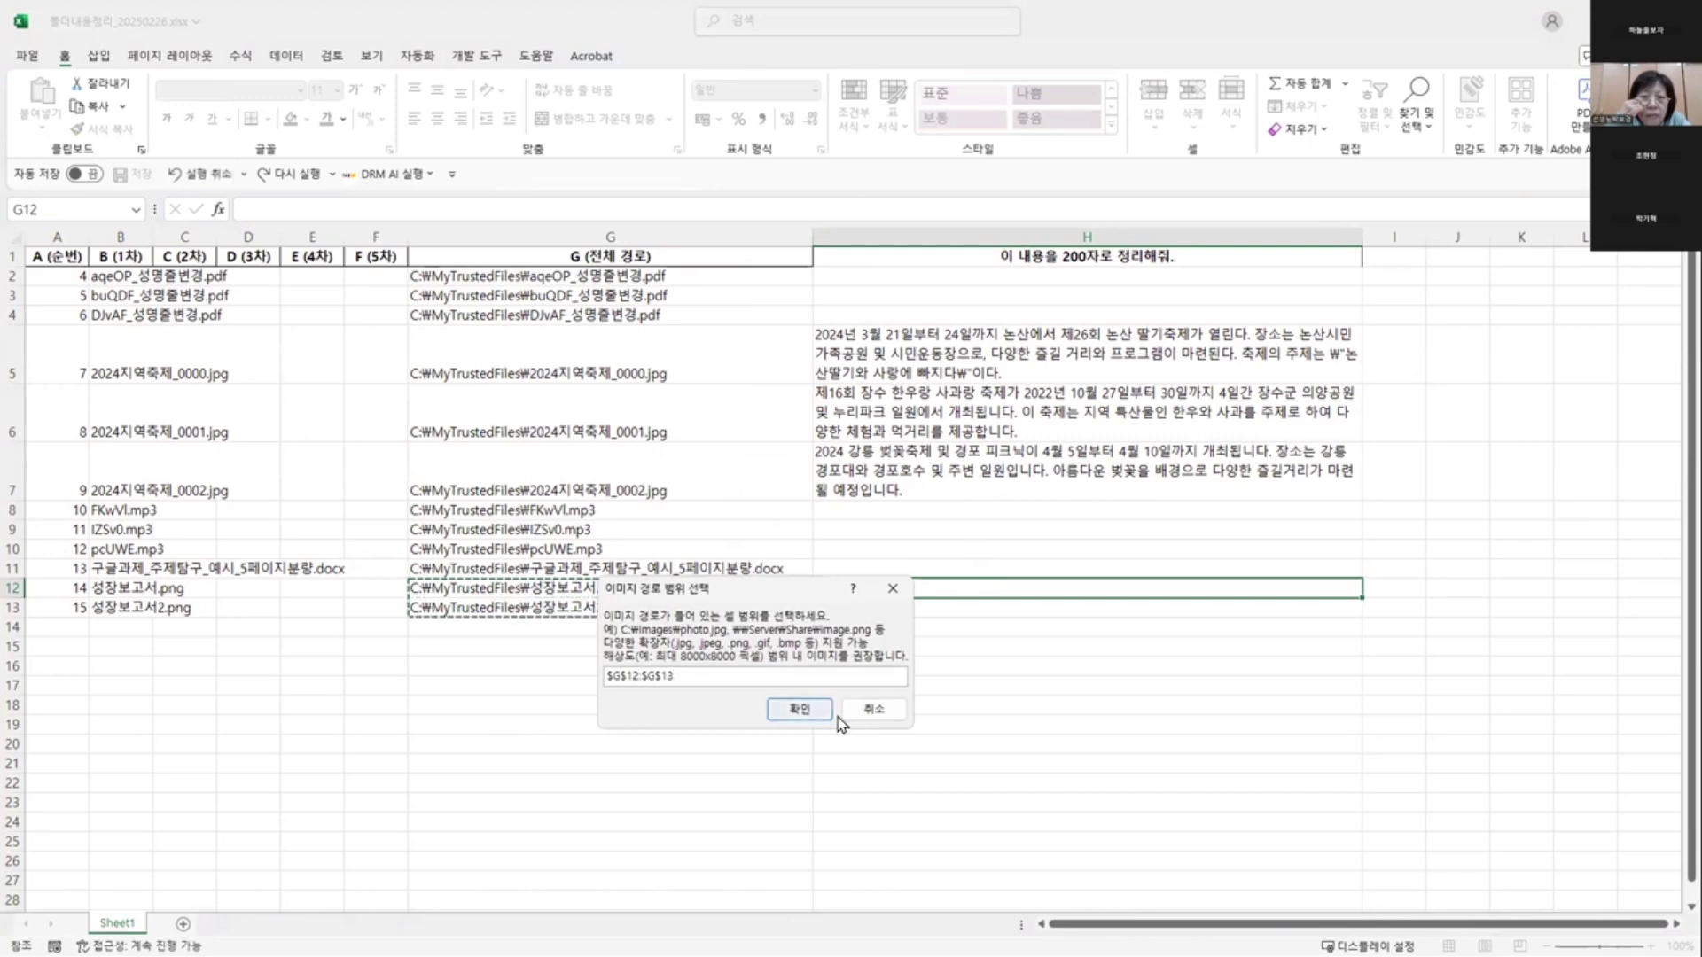
pyautogui.click(799, 709)
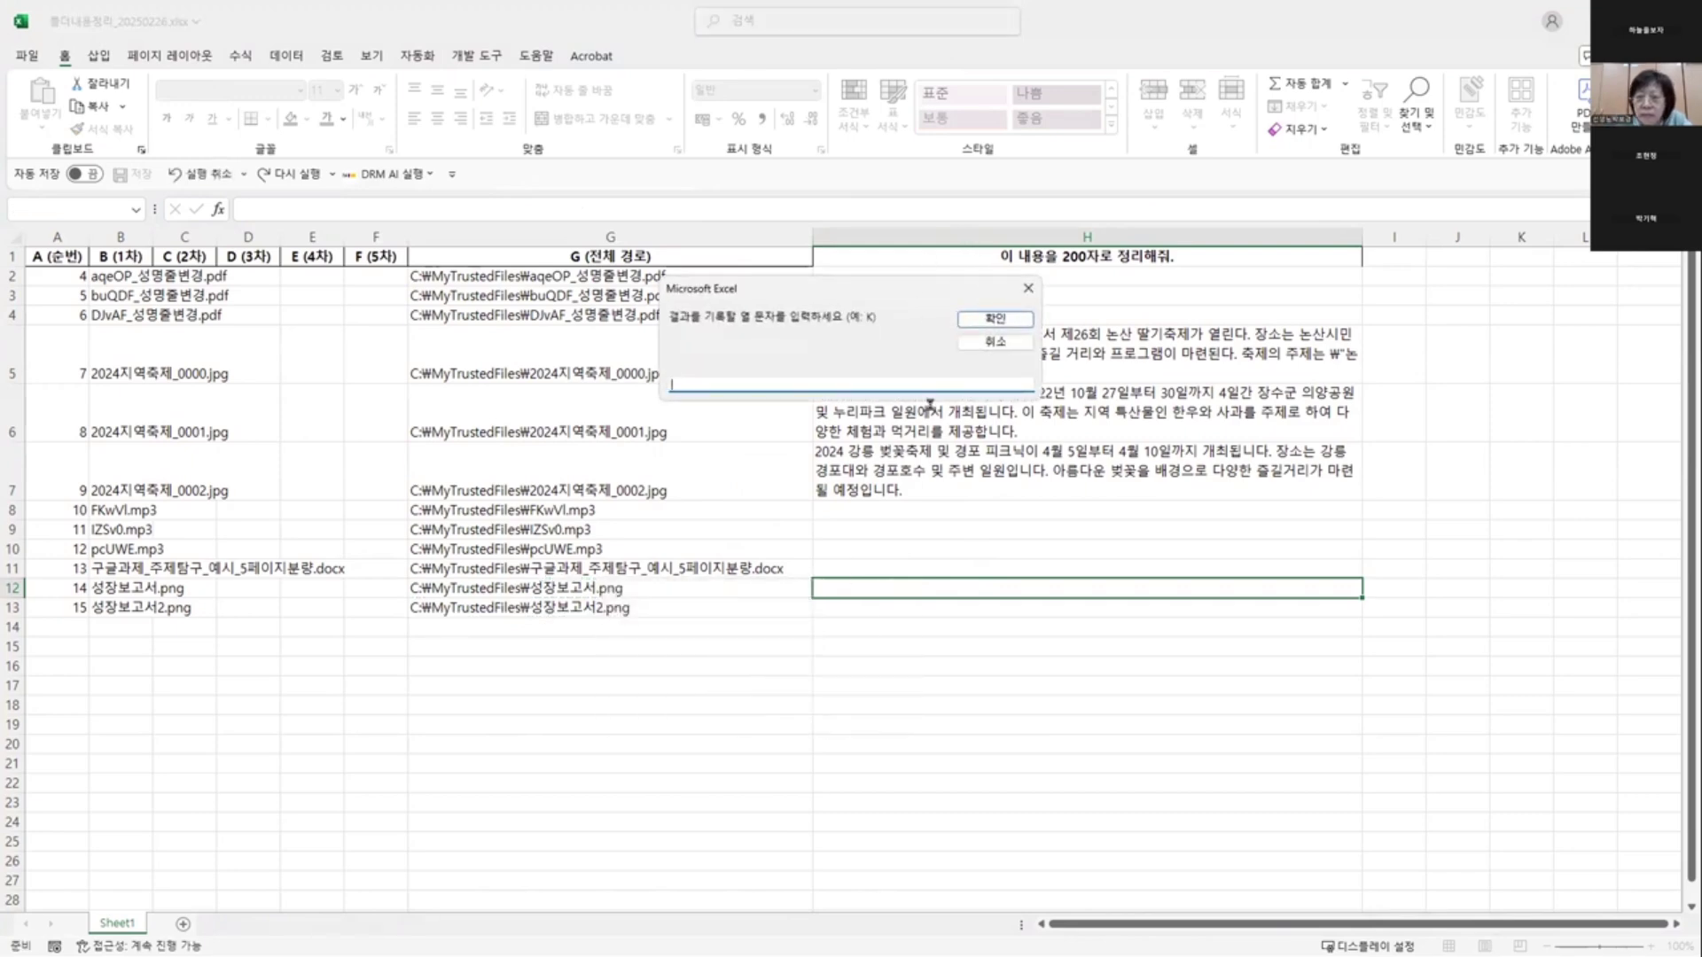
pyautogui.write('H')
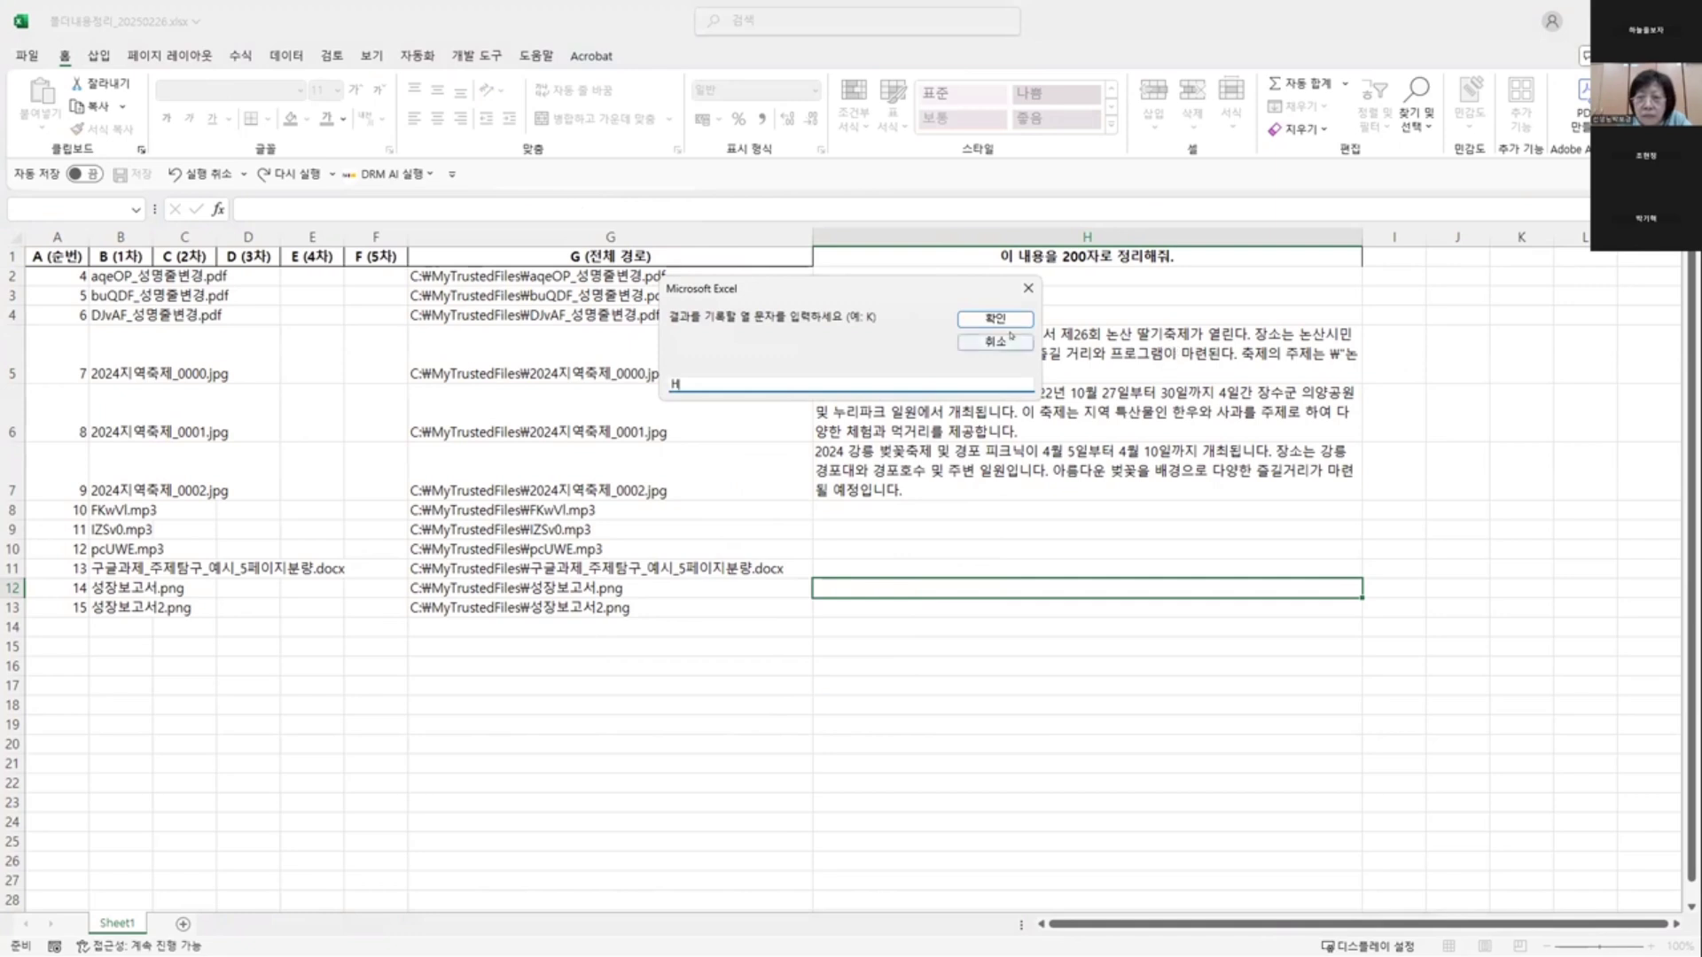
pyautogui.click(975, 319)
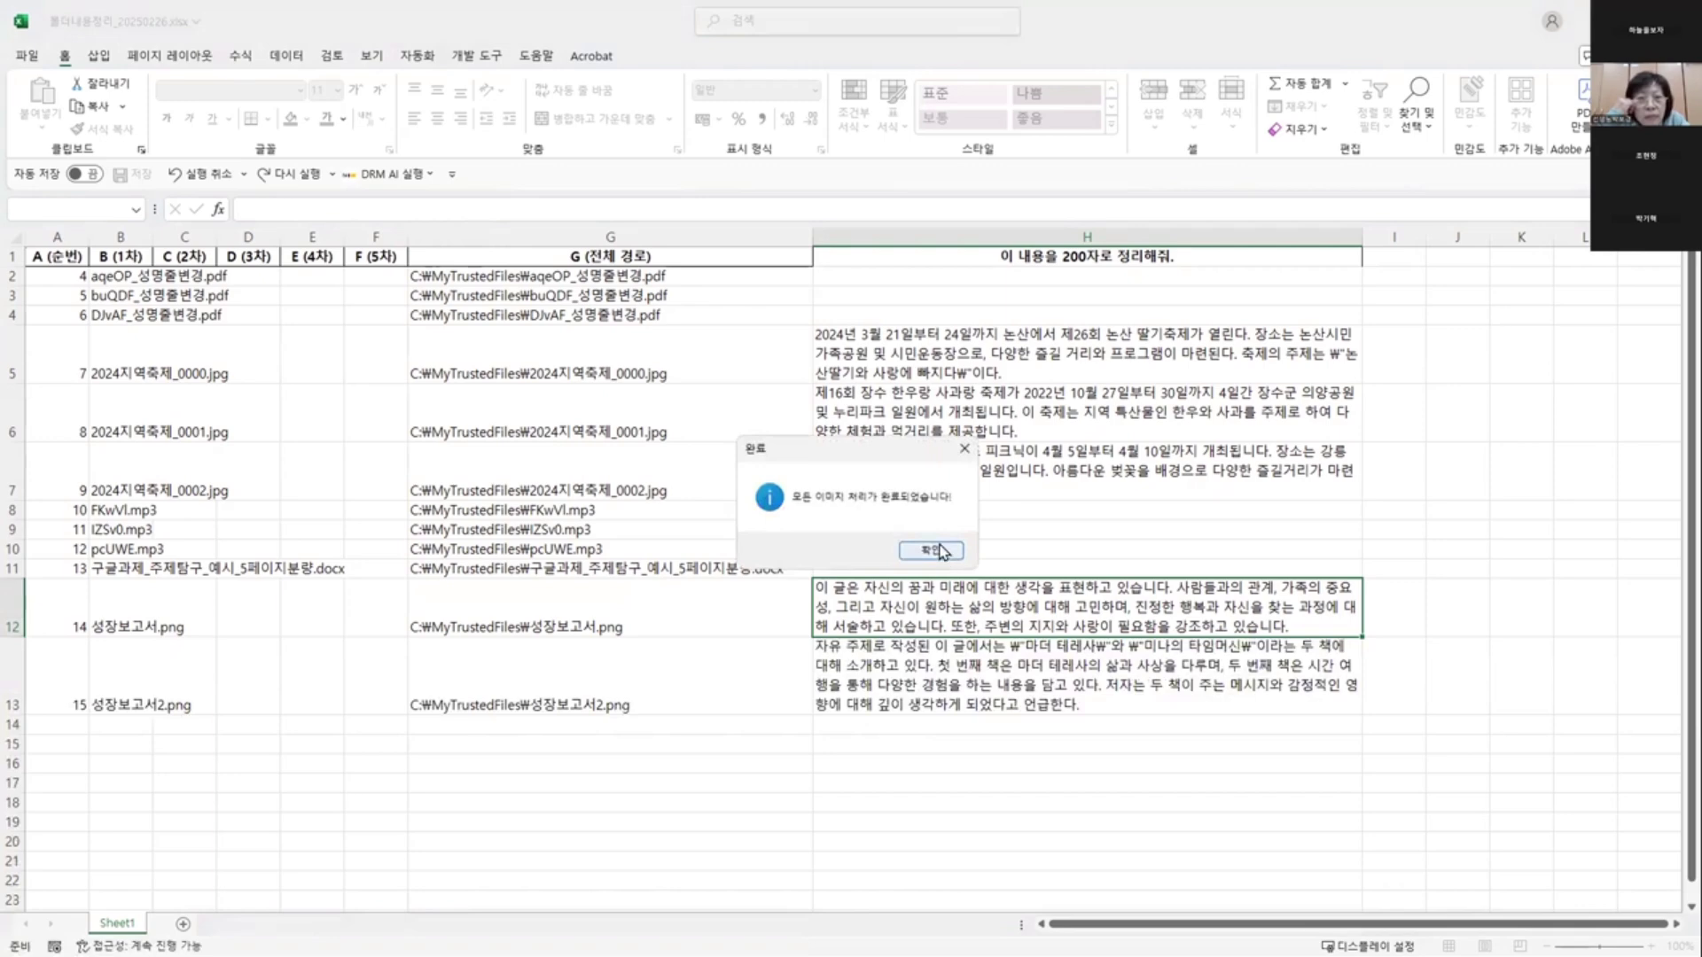
pyautogui.click(938, 551)
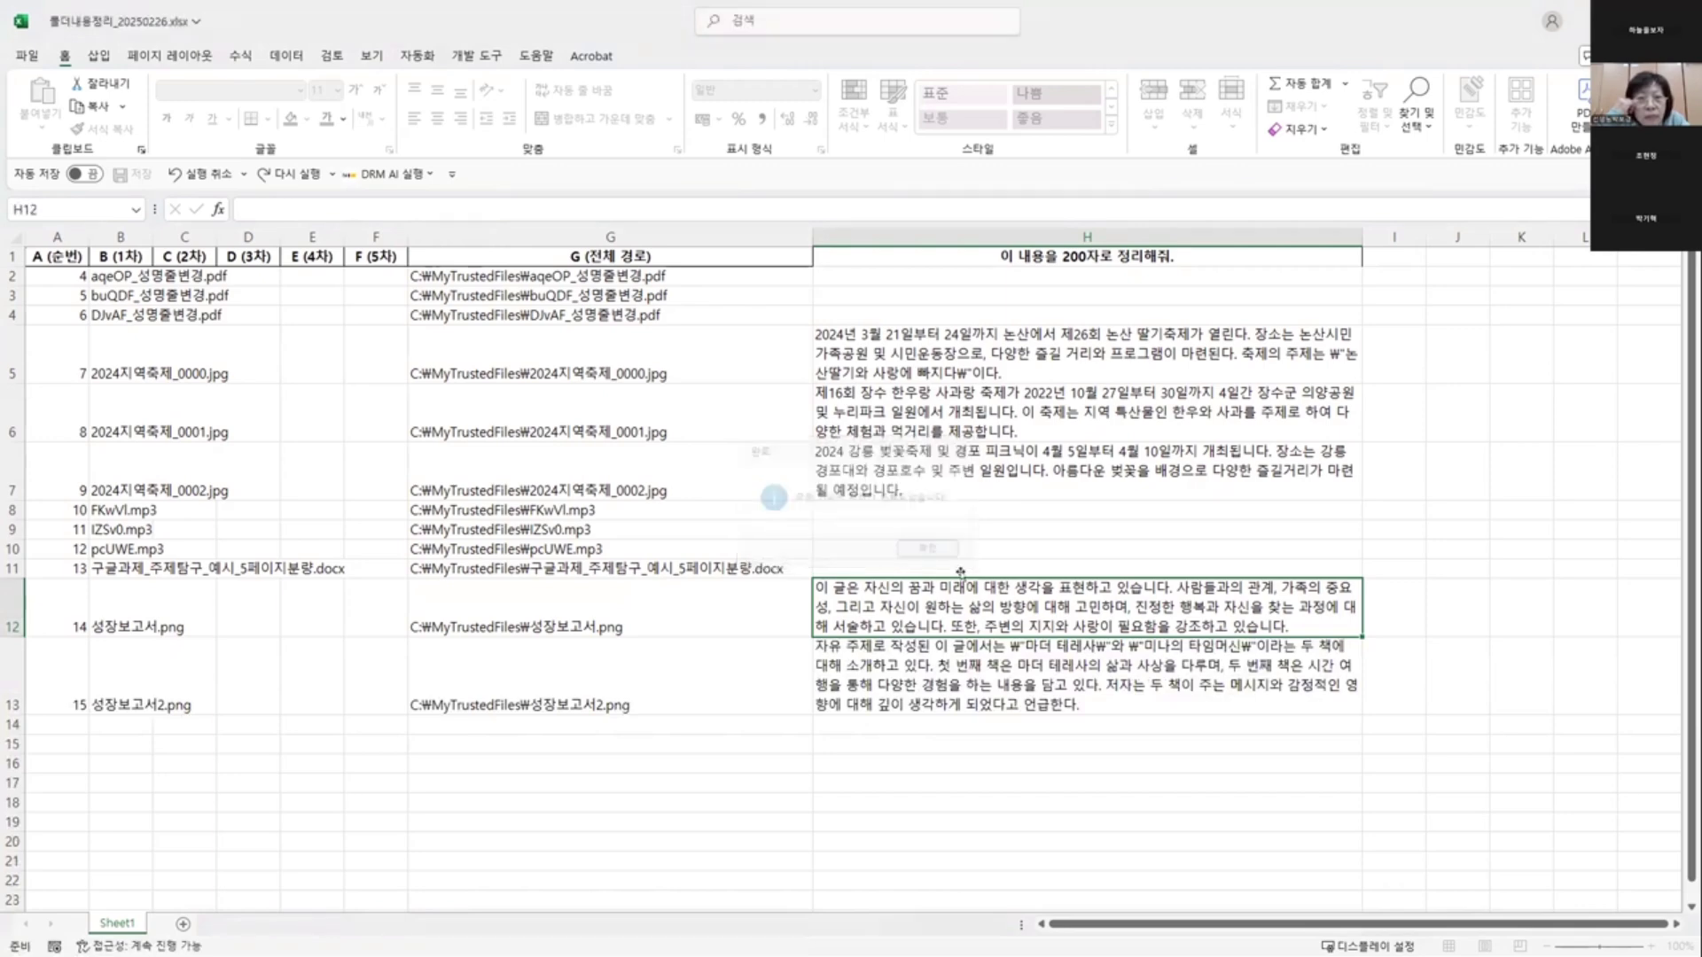
# - Open 성장보고서.png from the MyTrustedFiles folder and examine its printed instructions and handwritten text up close
pyautogui.click(689, 615)
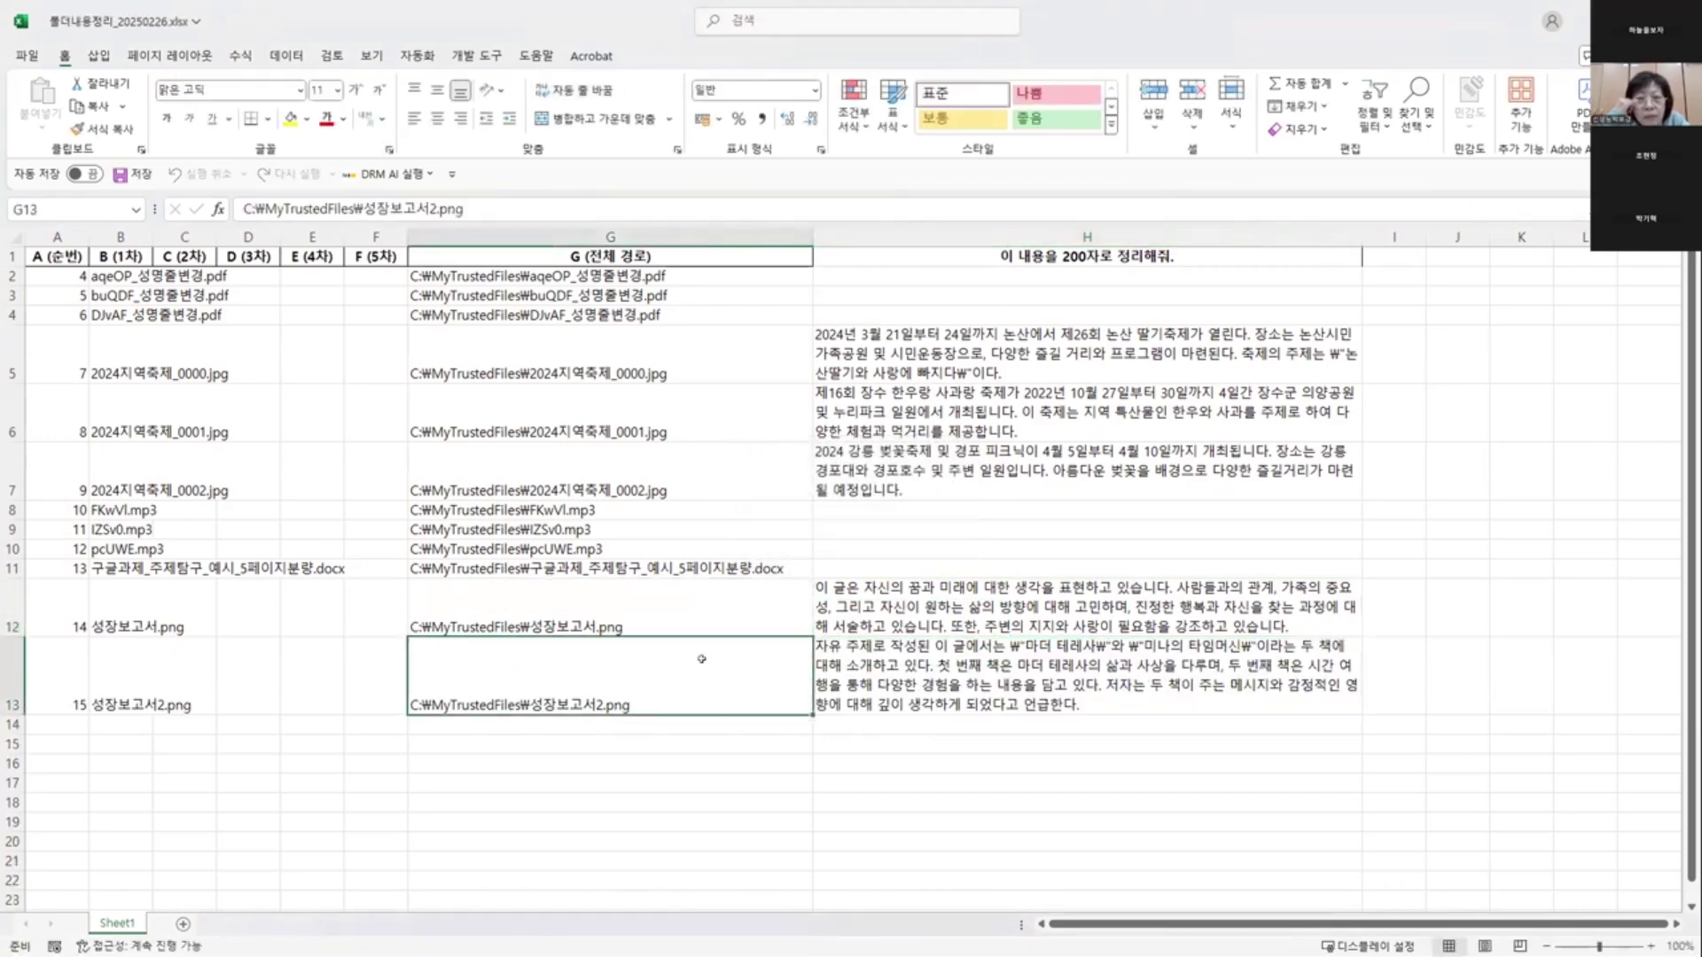
pyautogui.hotkey('alt', 'Tab')
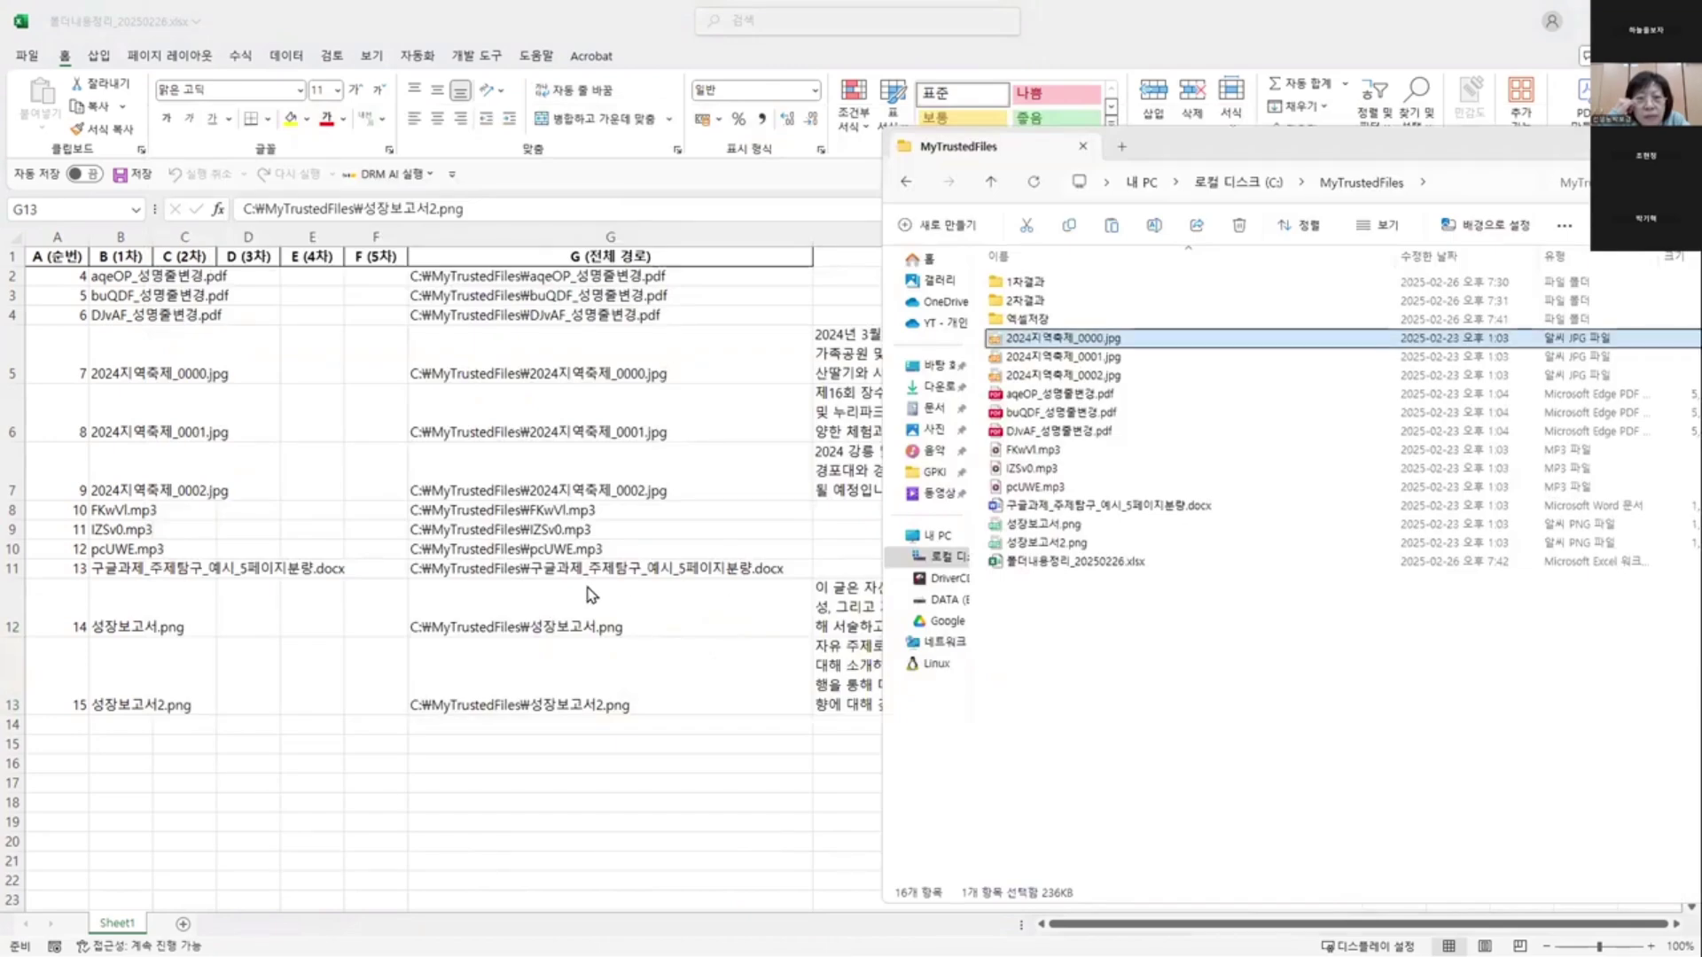
pyautogui.click(1179, 618)
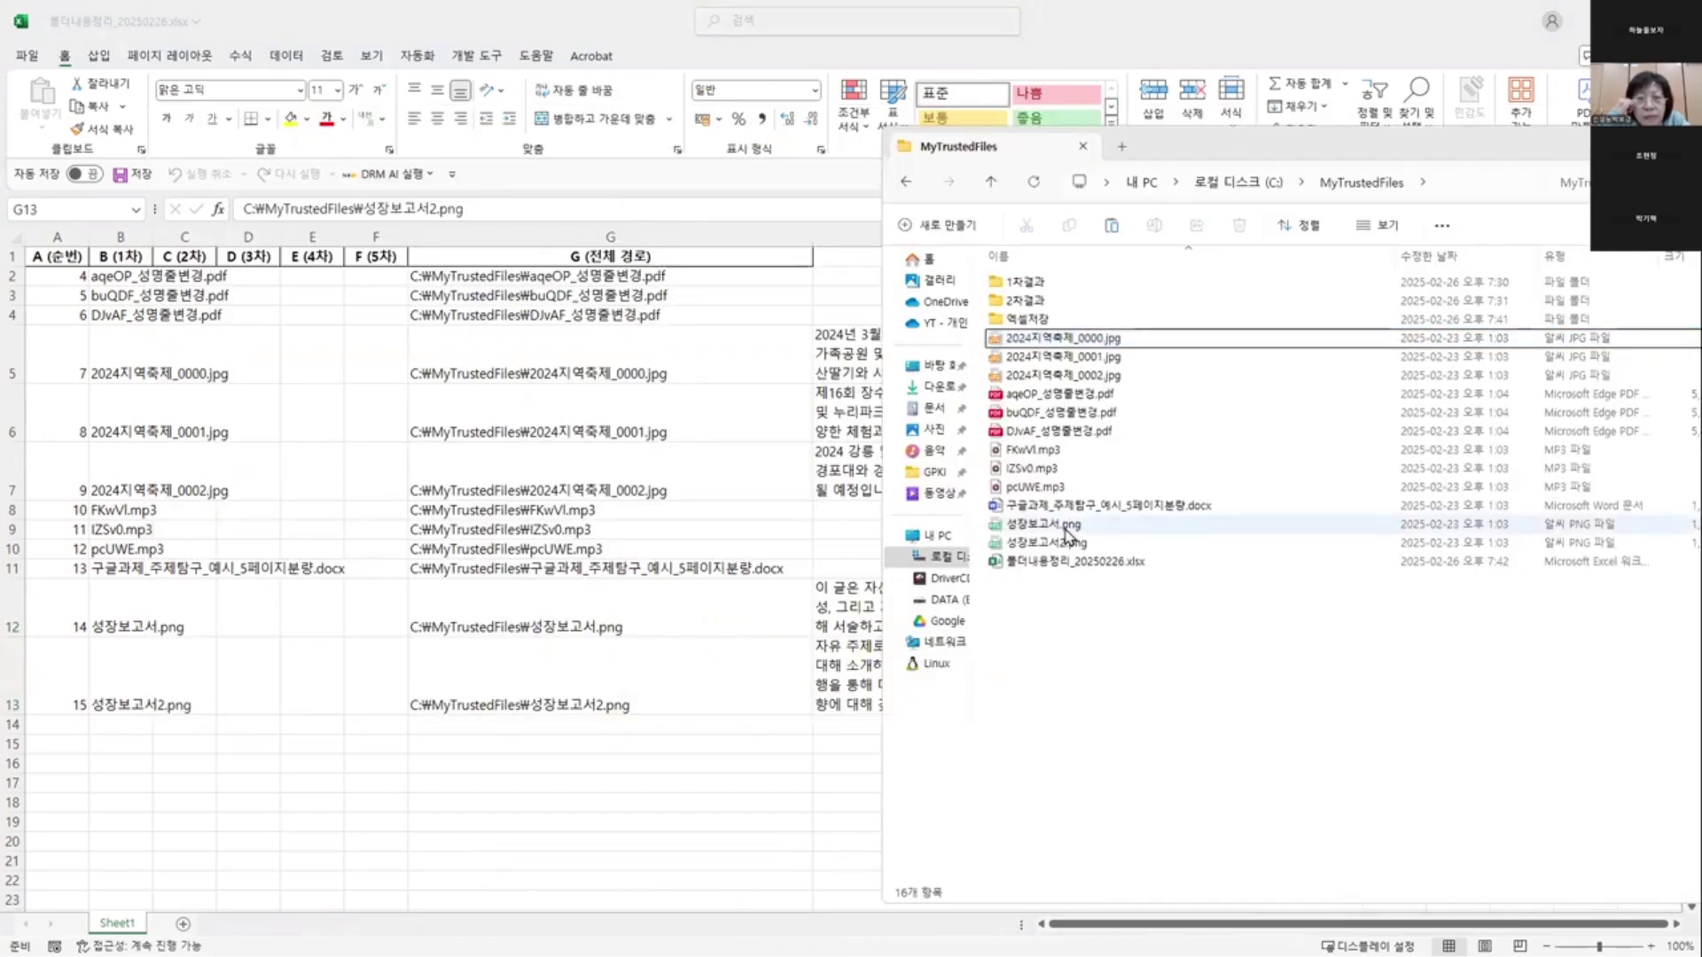
pyautogui.doubleClick(1064, 527)
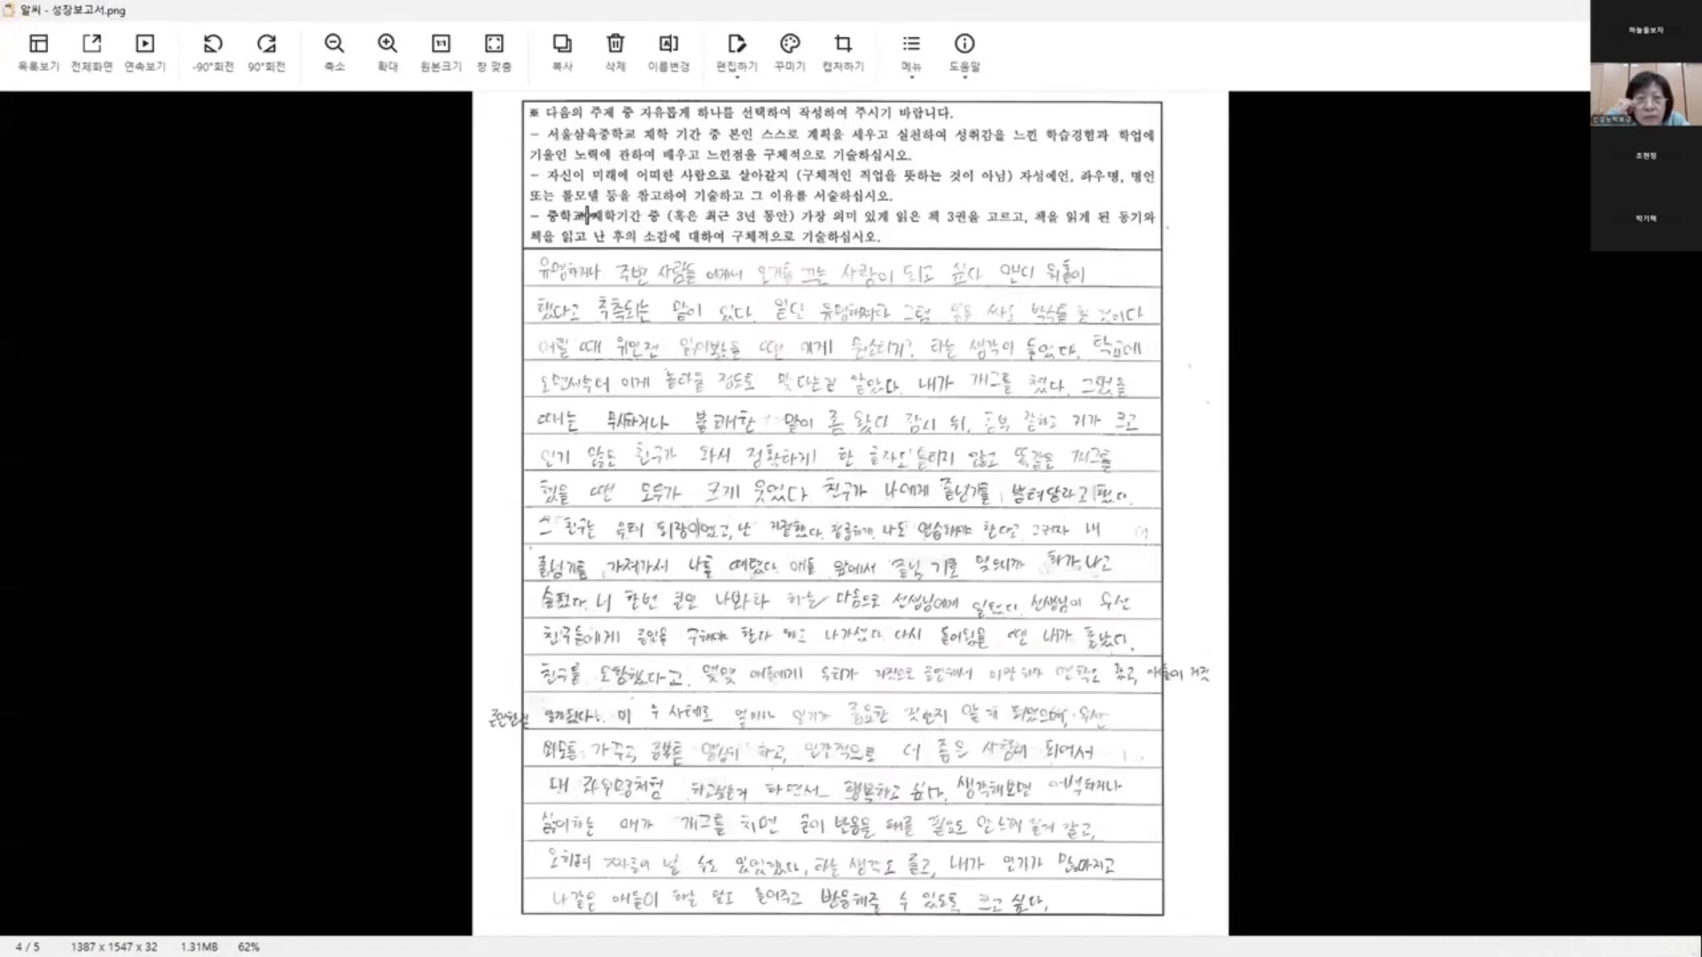
pyautogui.moveTo(515, 105); pyautogui.dragTo(1091, 251)
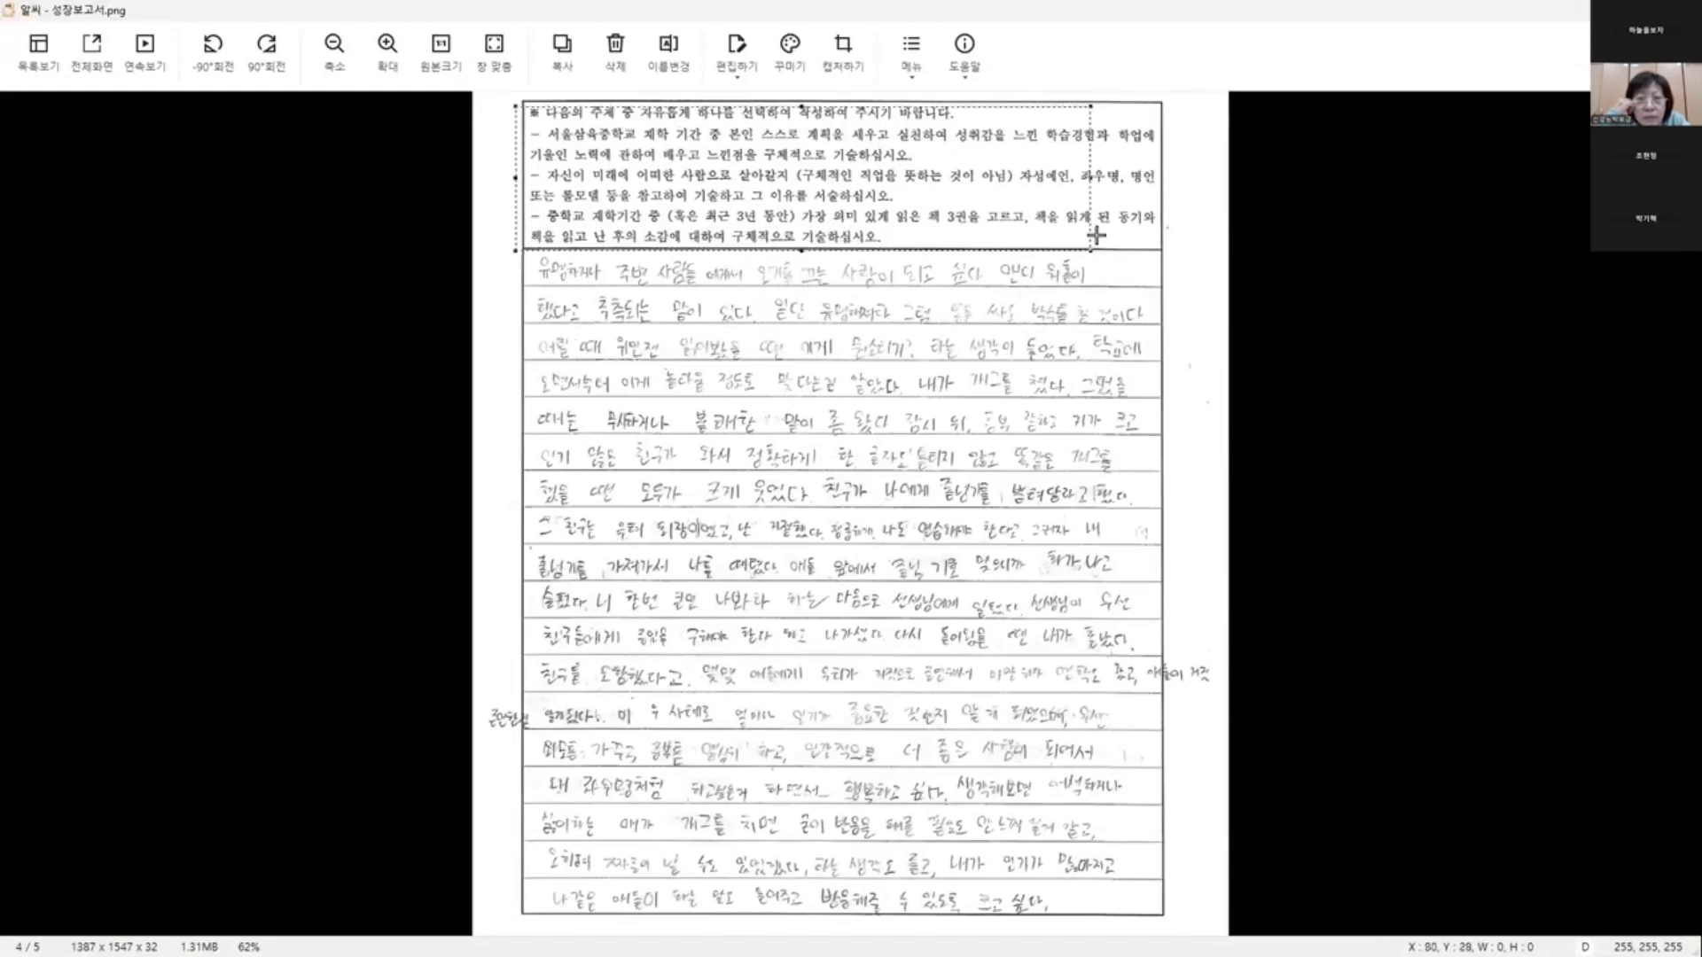
pyautogui.click(1041, 275)
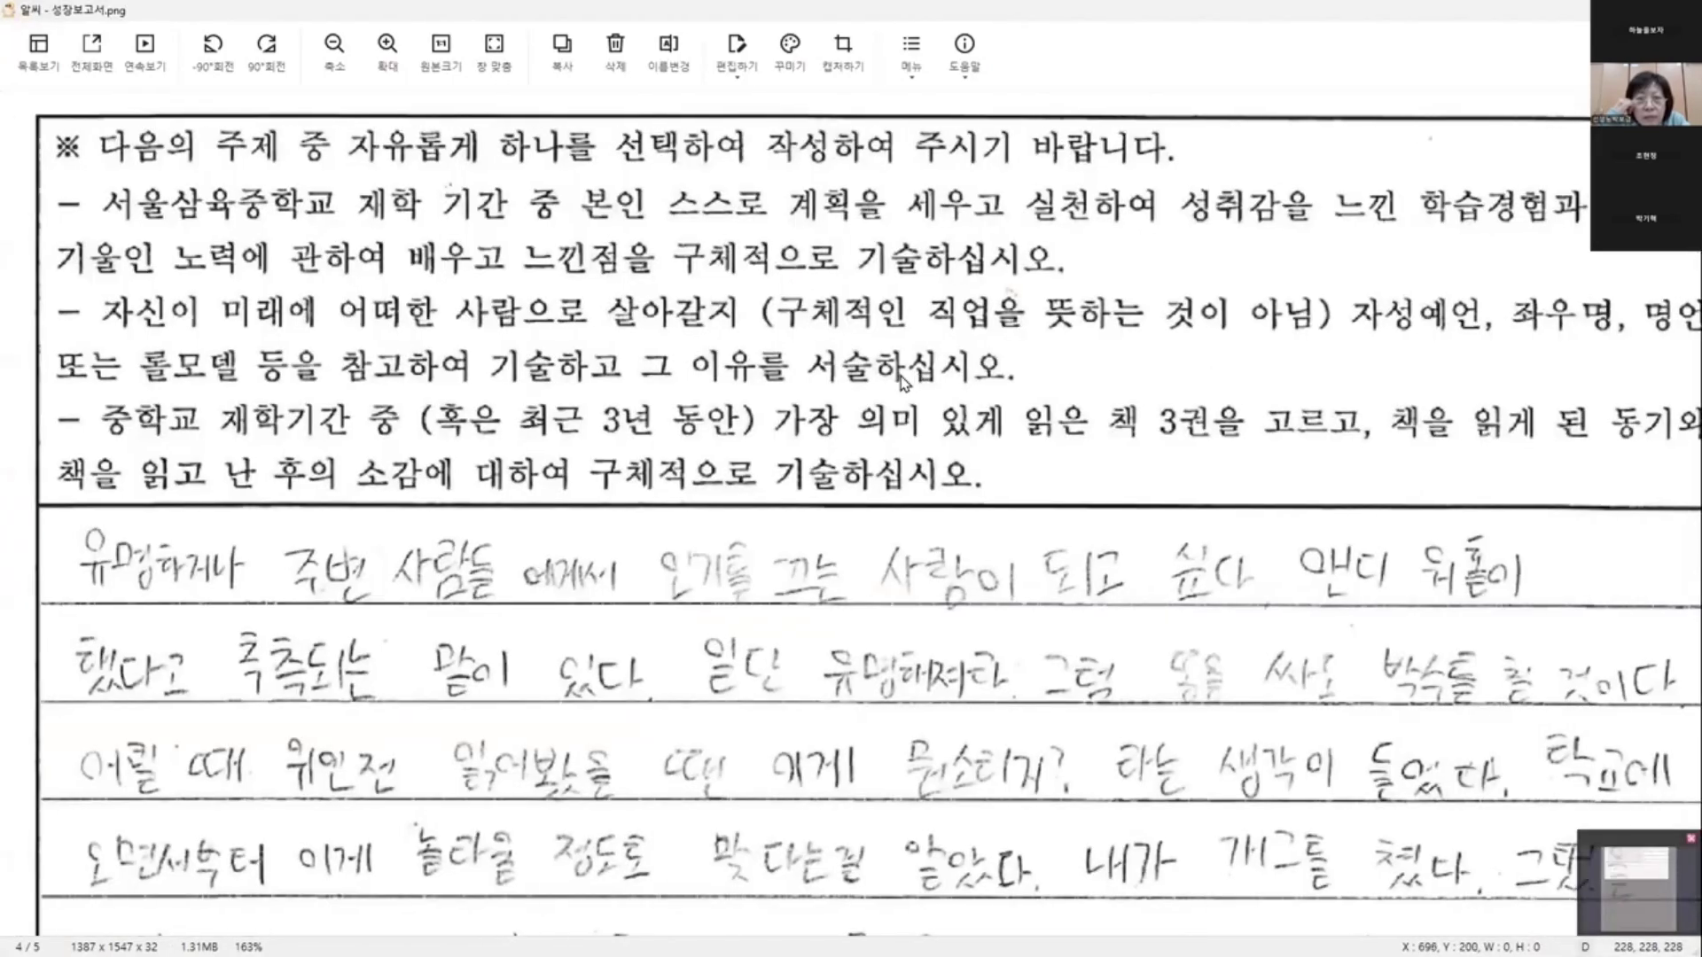
pyautogui.scroll(-5, 904, 448)
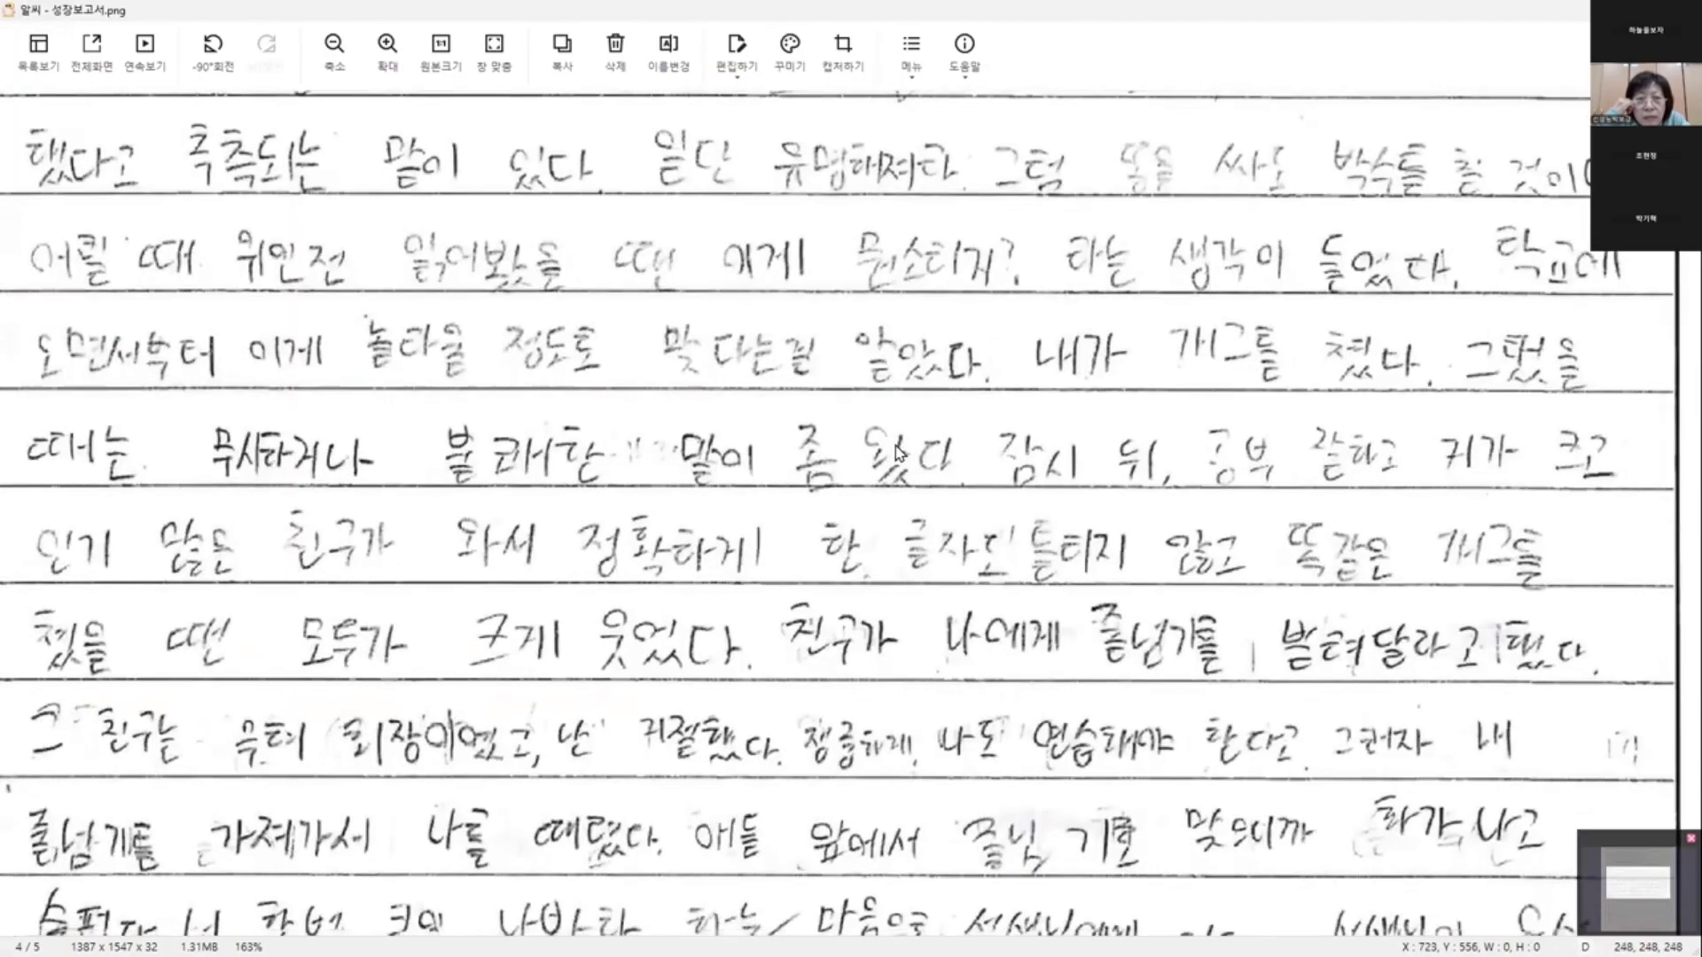
pyautogui.scroll(-3, 900, 452)
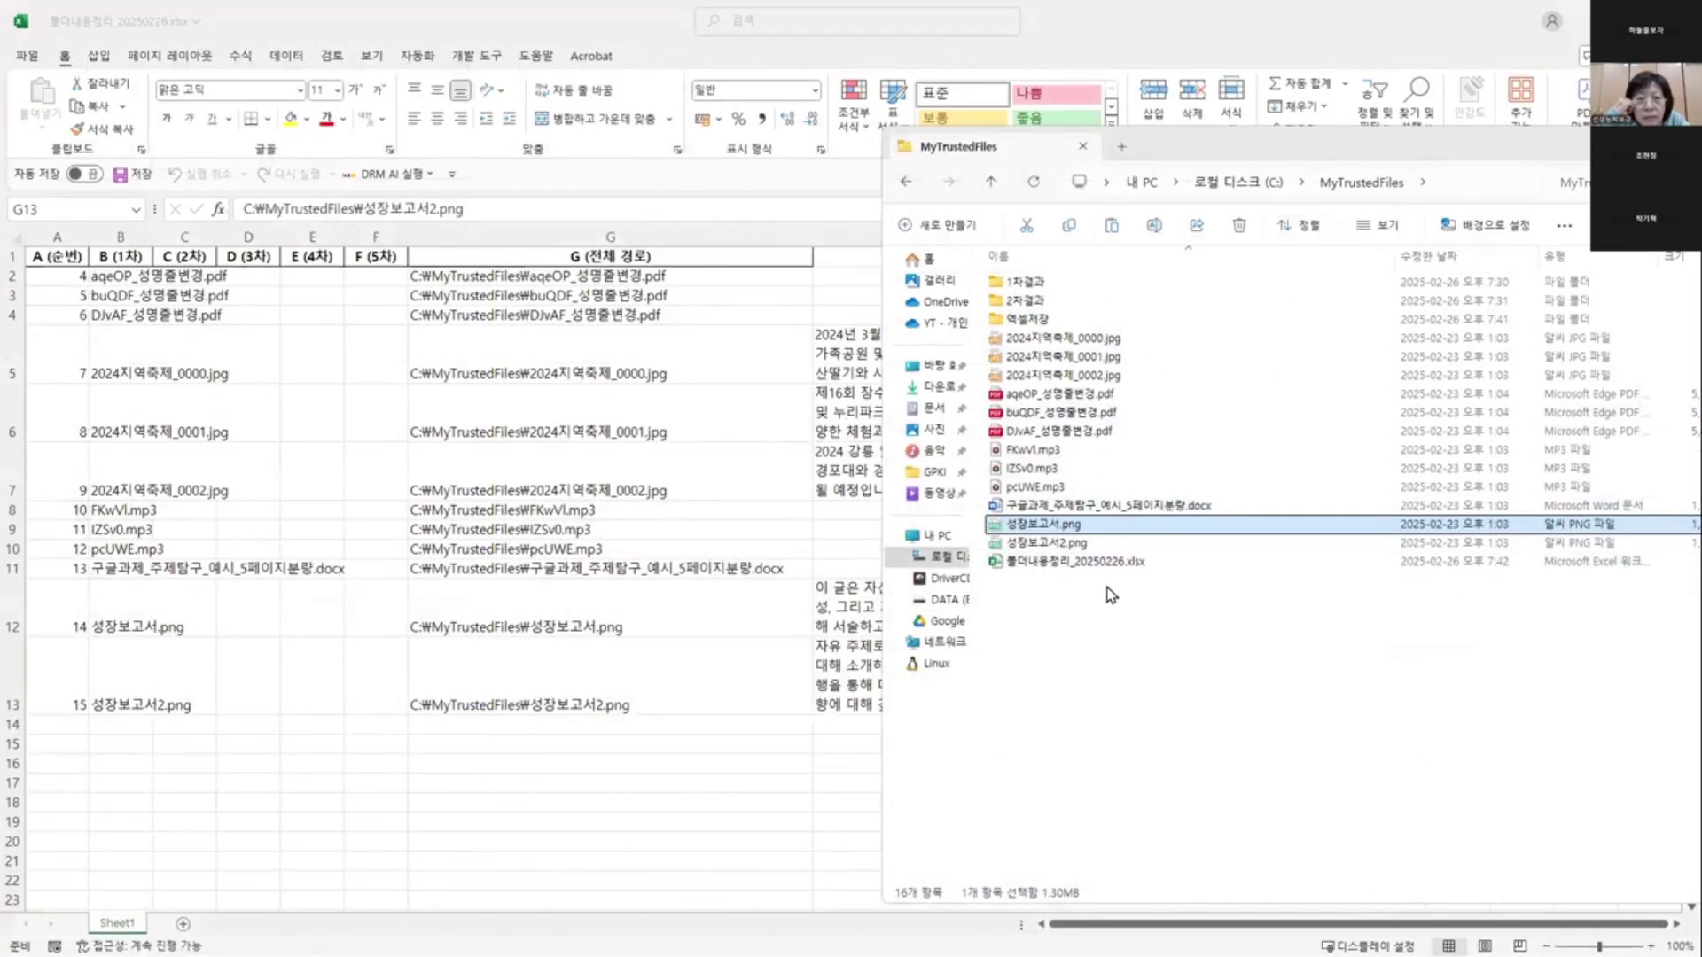
# - Return to the workbook and review the generated image summaries in H12 to H13 and H5 to H7
pyautogui.click(940, 604)
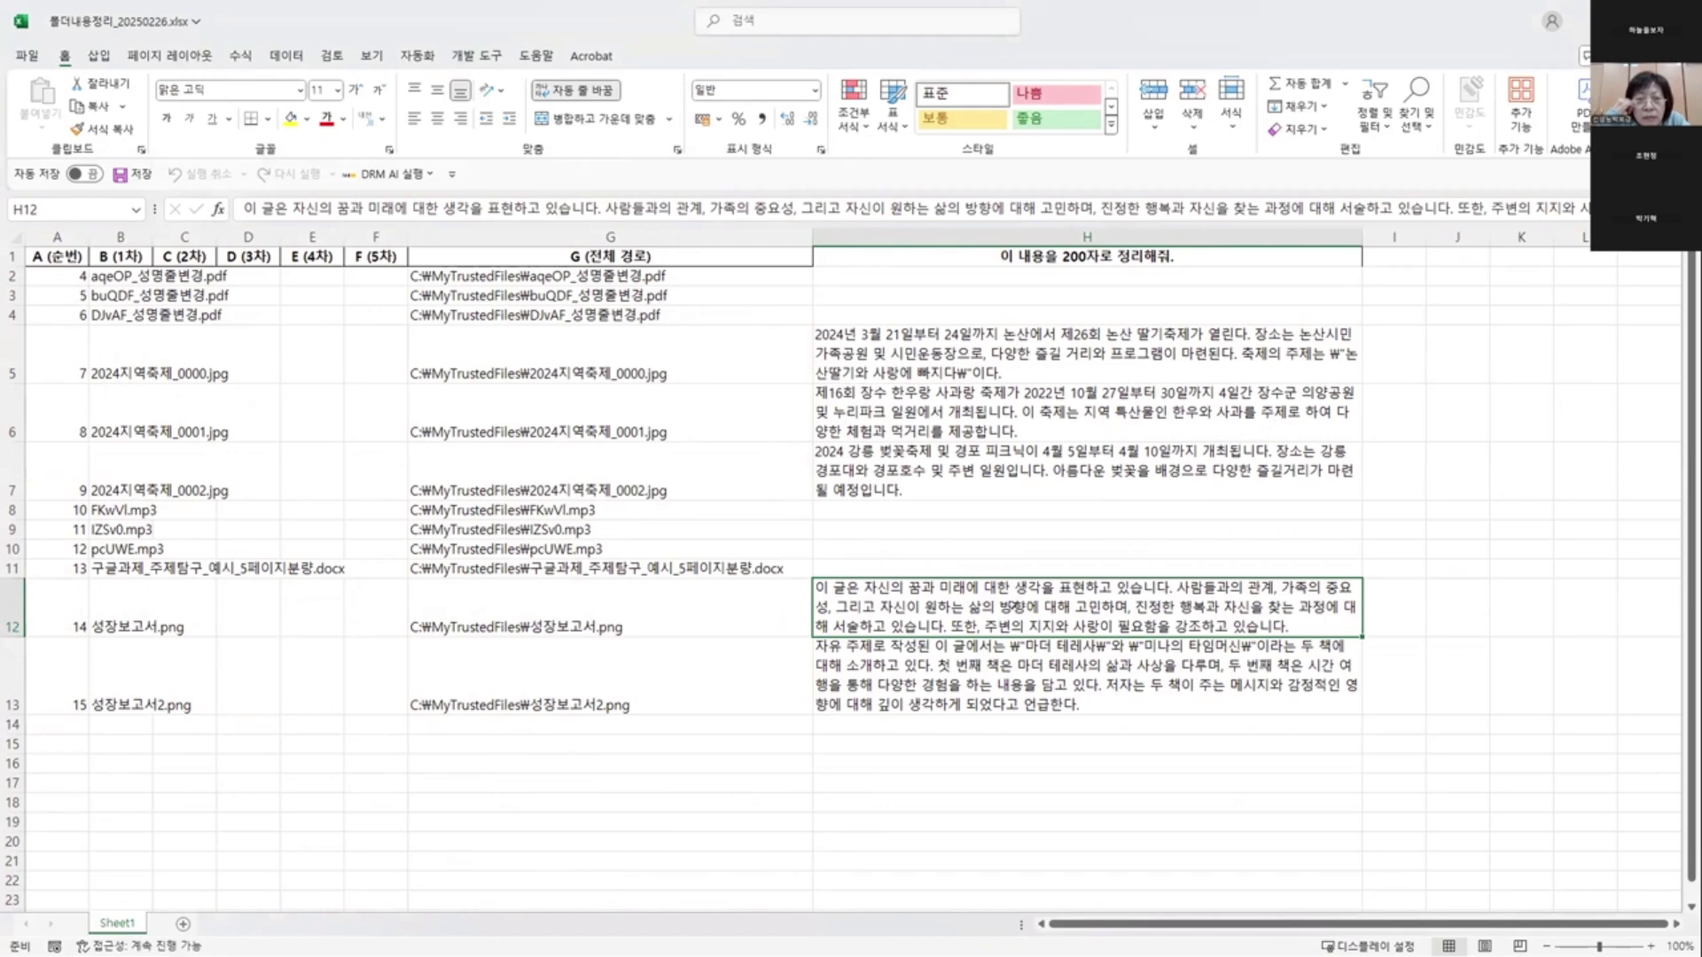
pyautogui.click(964, 669)
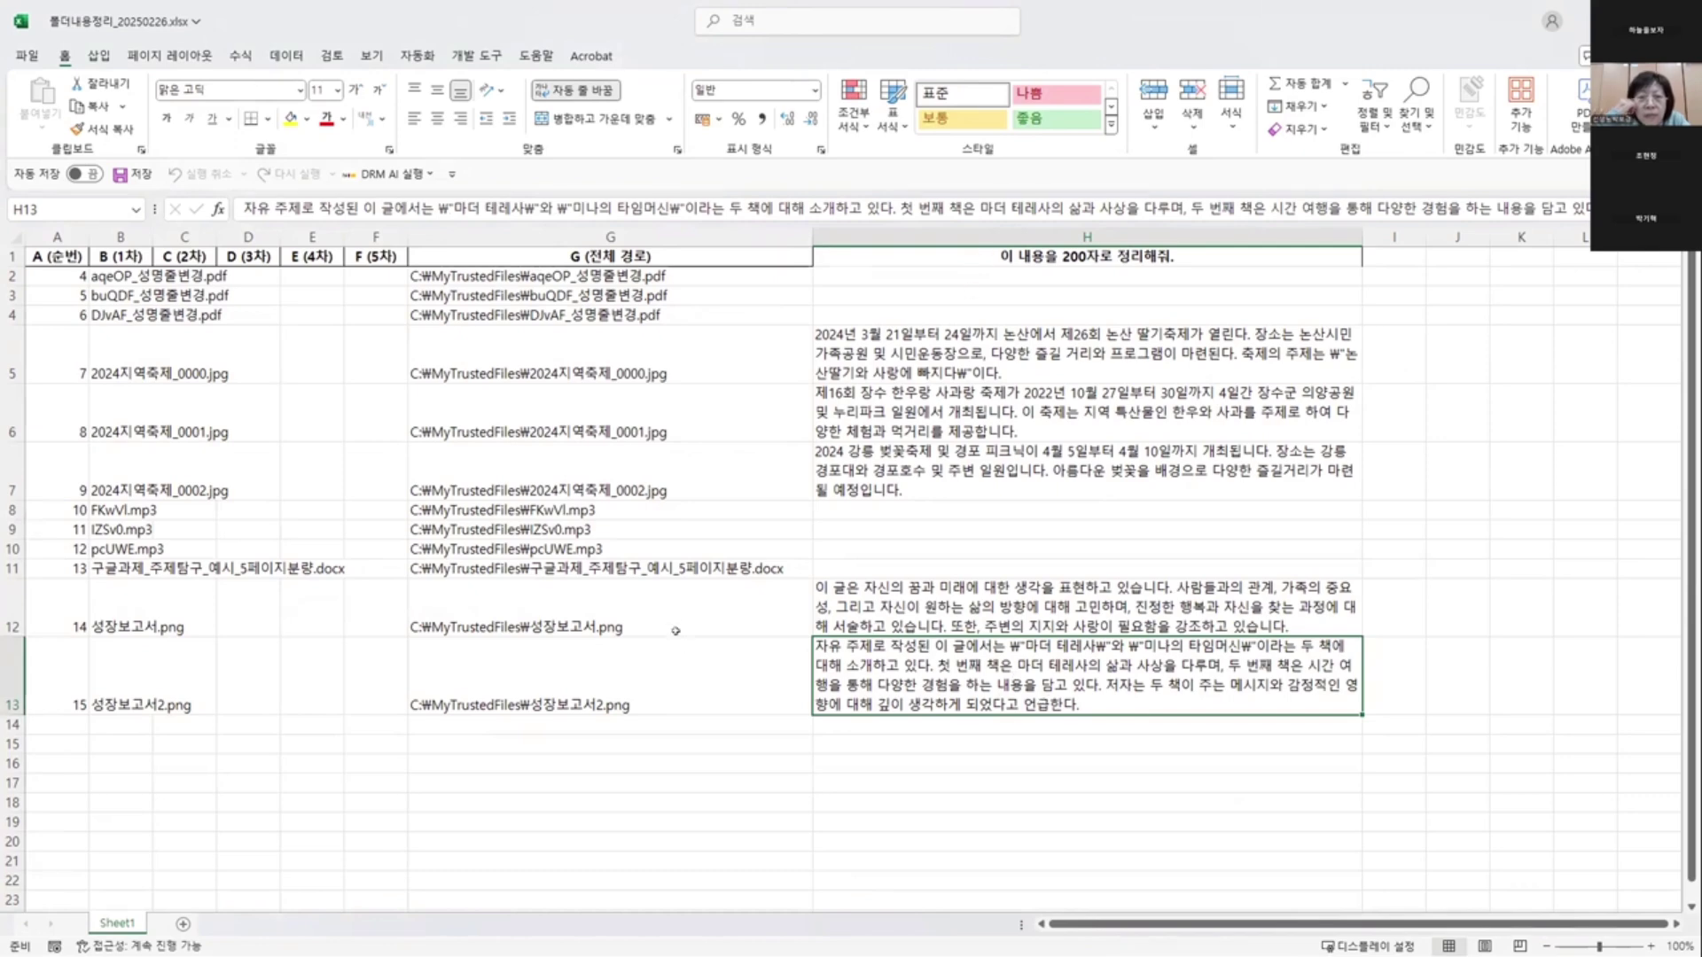
pyautogui.click(675, 662)
pyautogui.click(873, 663)
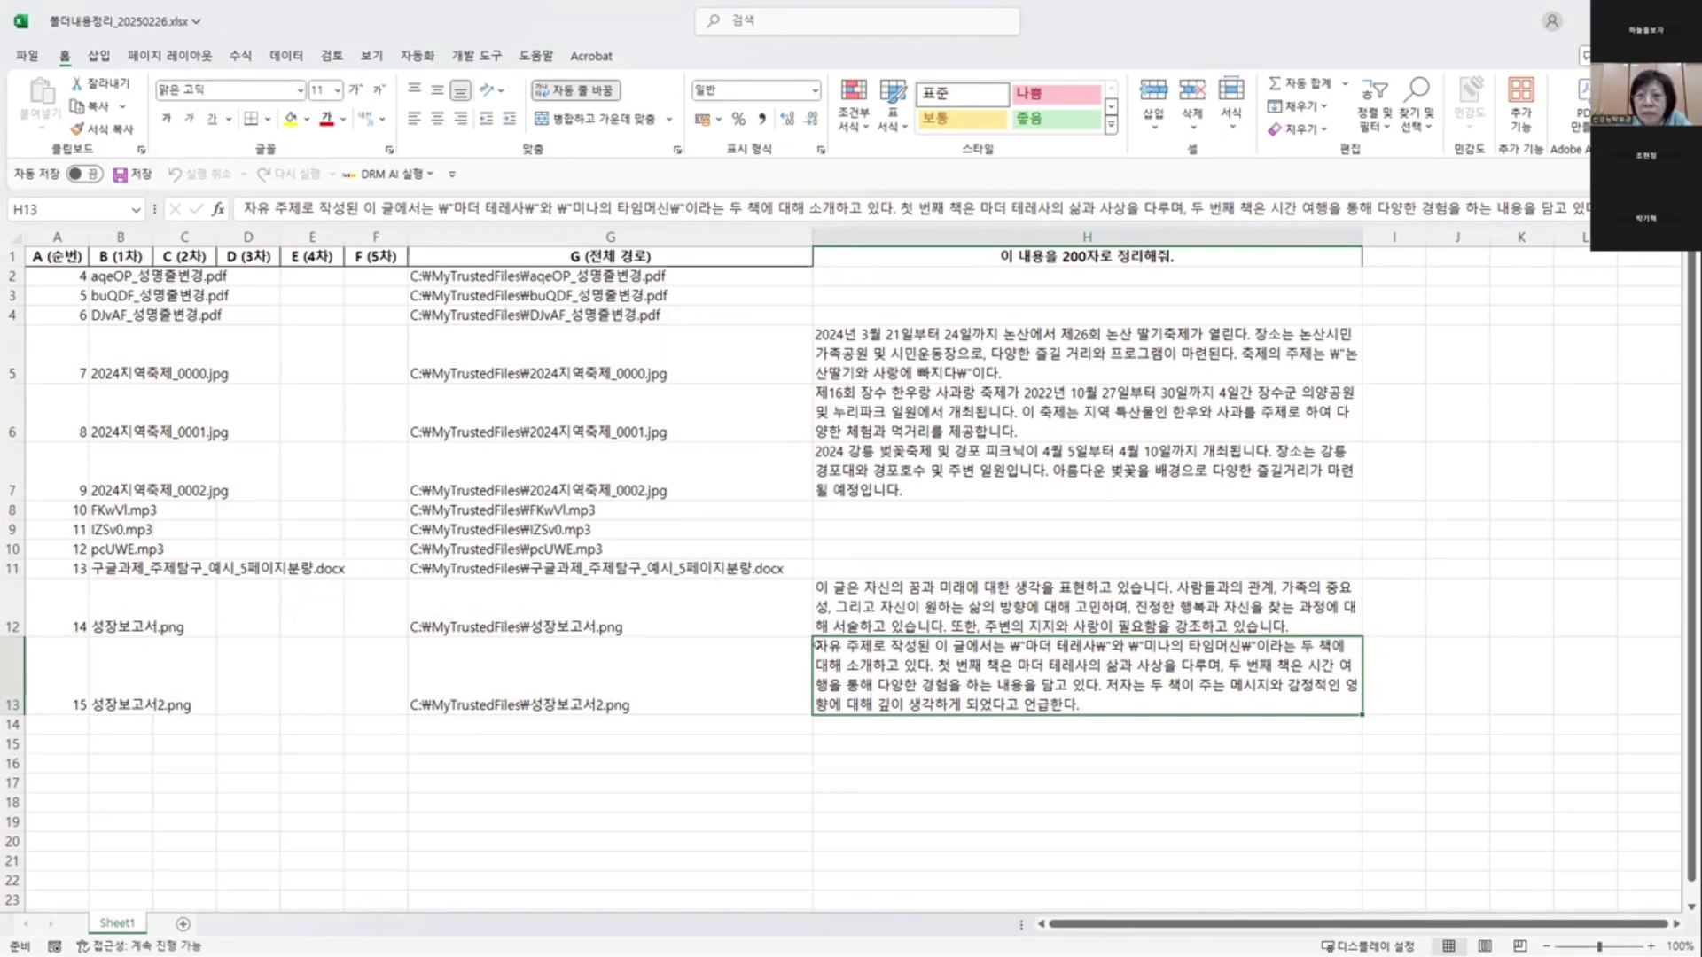
pyautogui.press('Up')
pyautogui.press('Up')
pyautogui.press('Up')
pyautogui.press('Up')
pyautogui.press('Up')
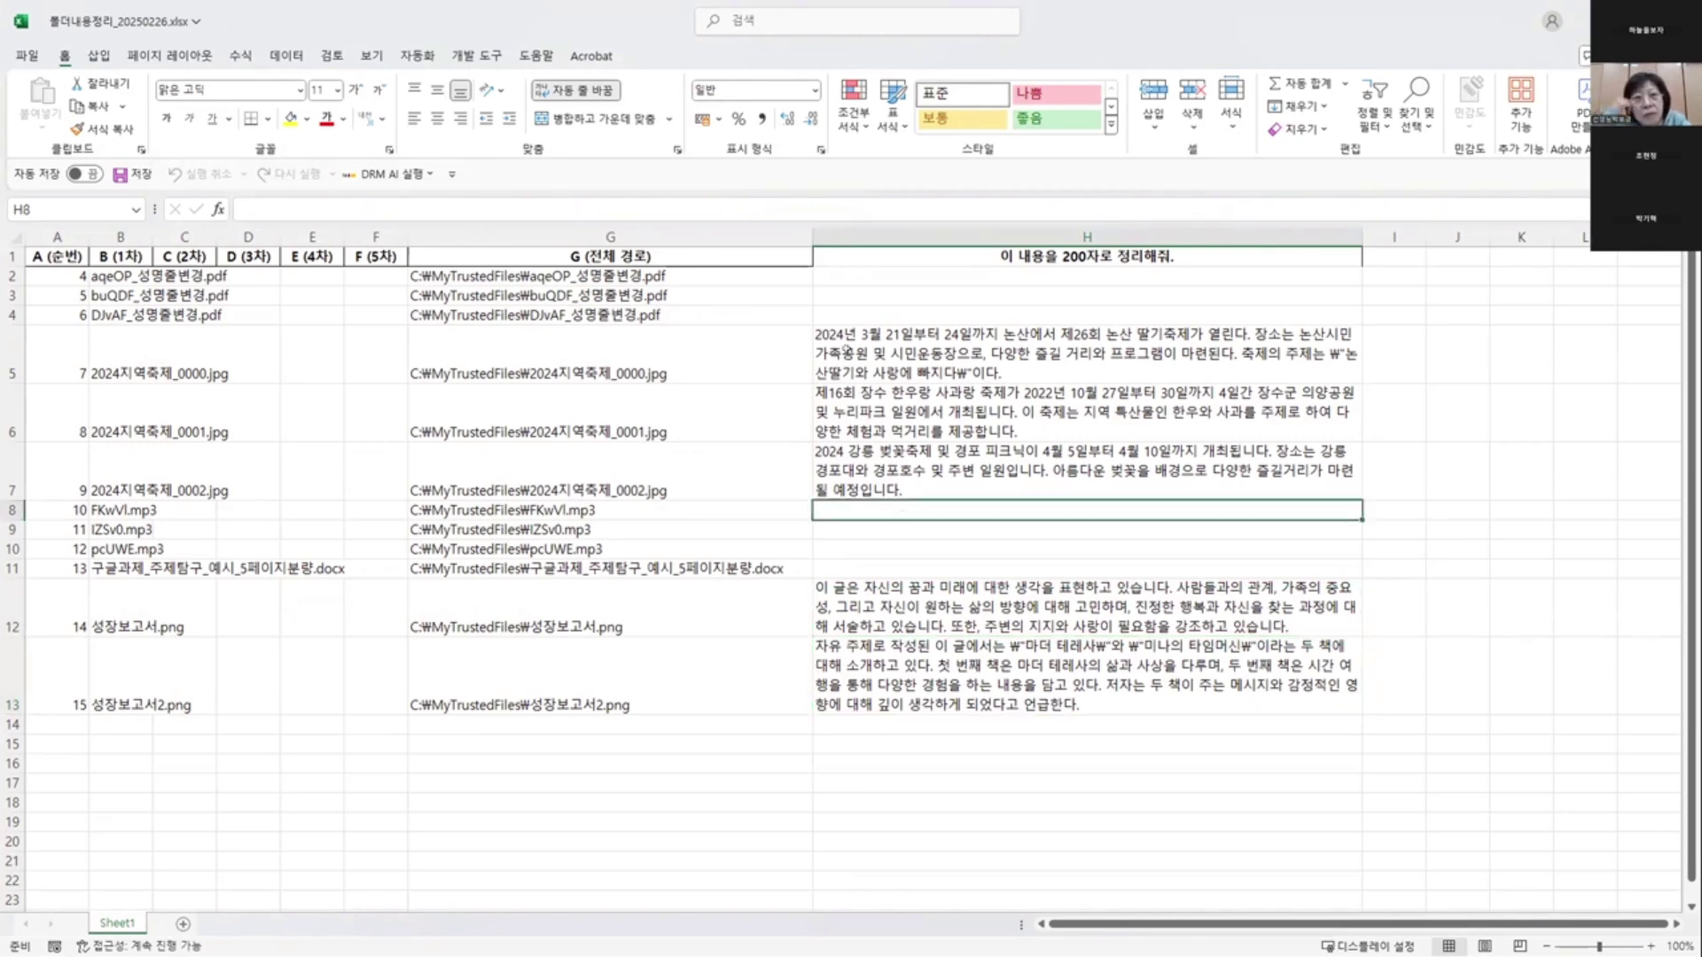
pyautogui.click(844, 351)
pyautogui.click(856, 404)
pyautogui.click(869, 474)
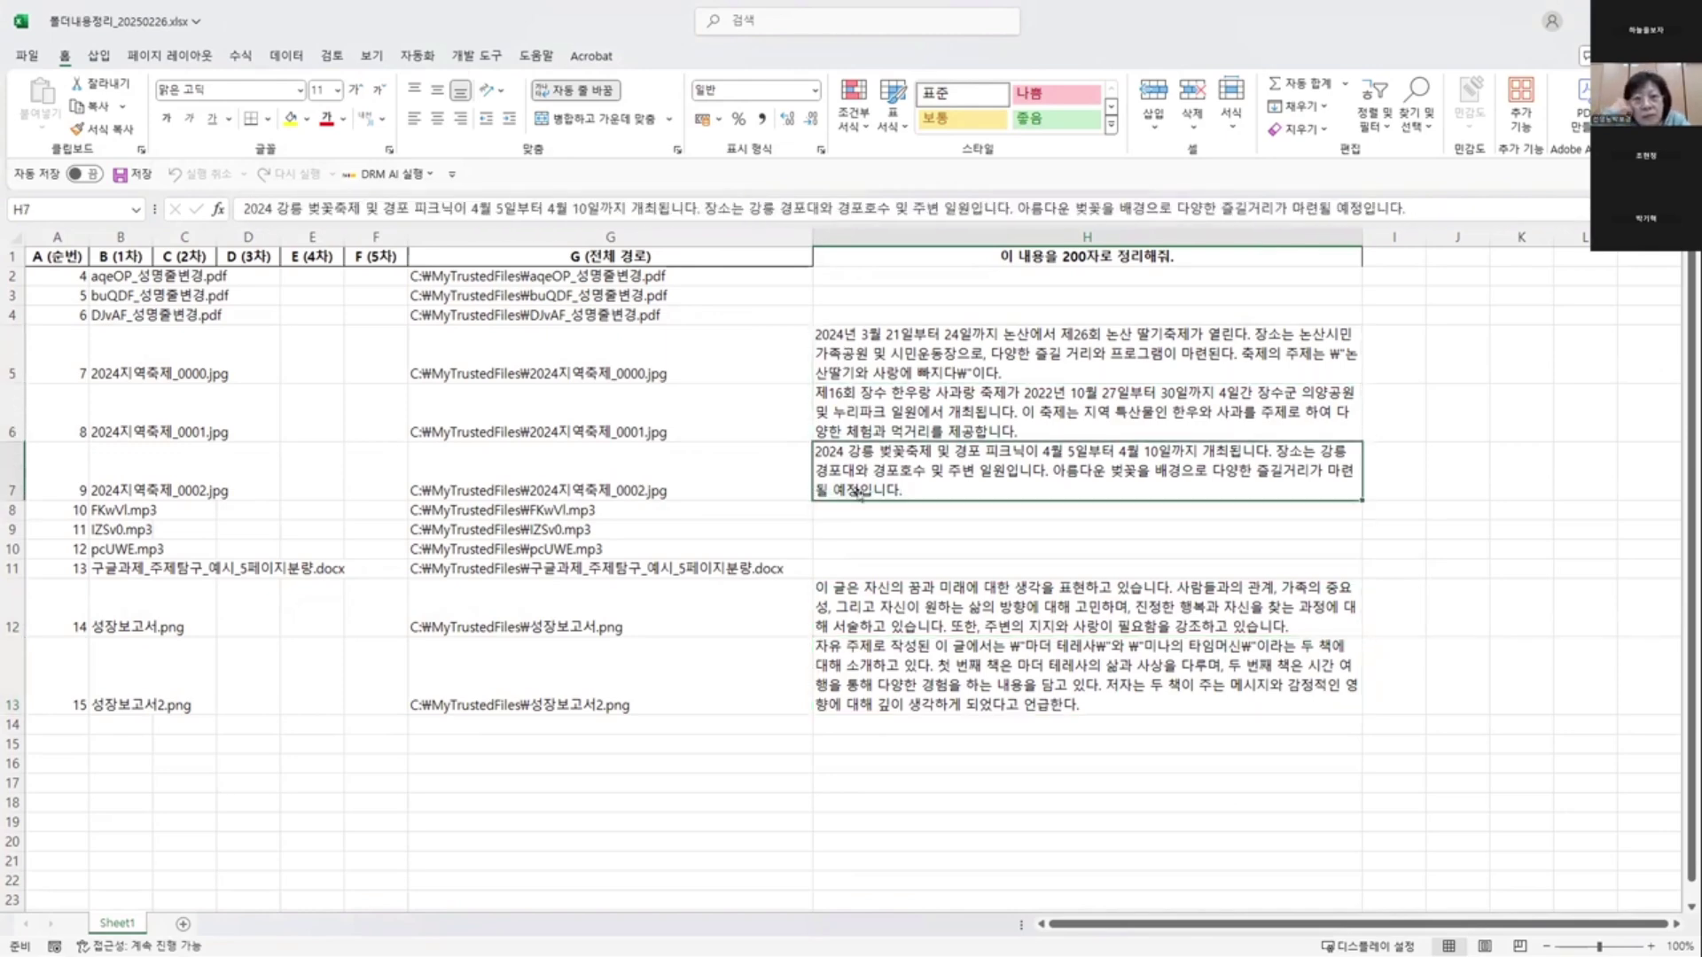
# - Start the DRM AI GPT row-by-row processing of PDF paths with the saved prompt 학생 답안을 파악하고 피드백하기
pyautogui.click(390, 173)
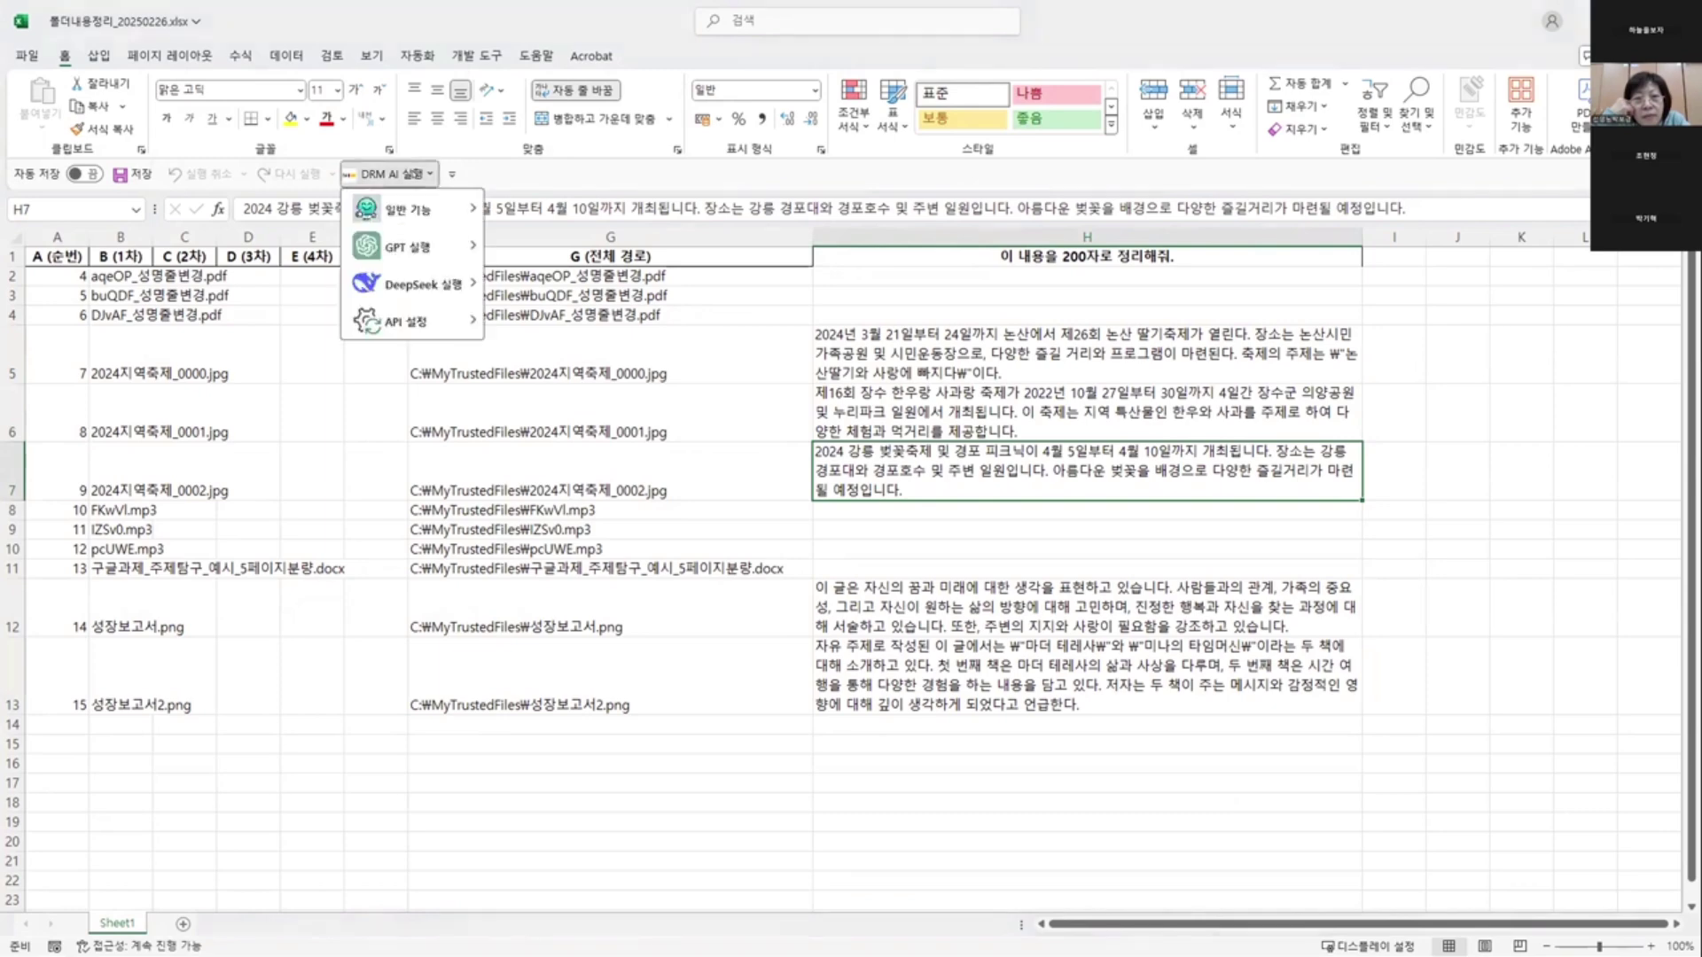
pyautogui.moveTo(416, 246)
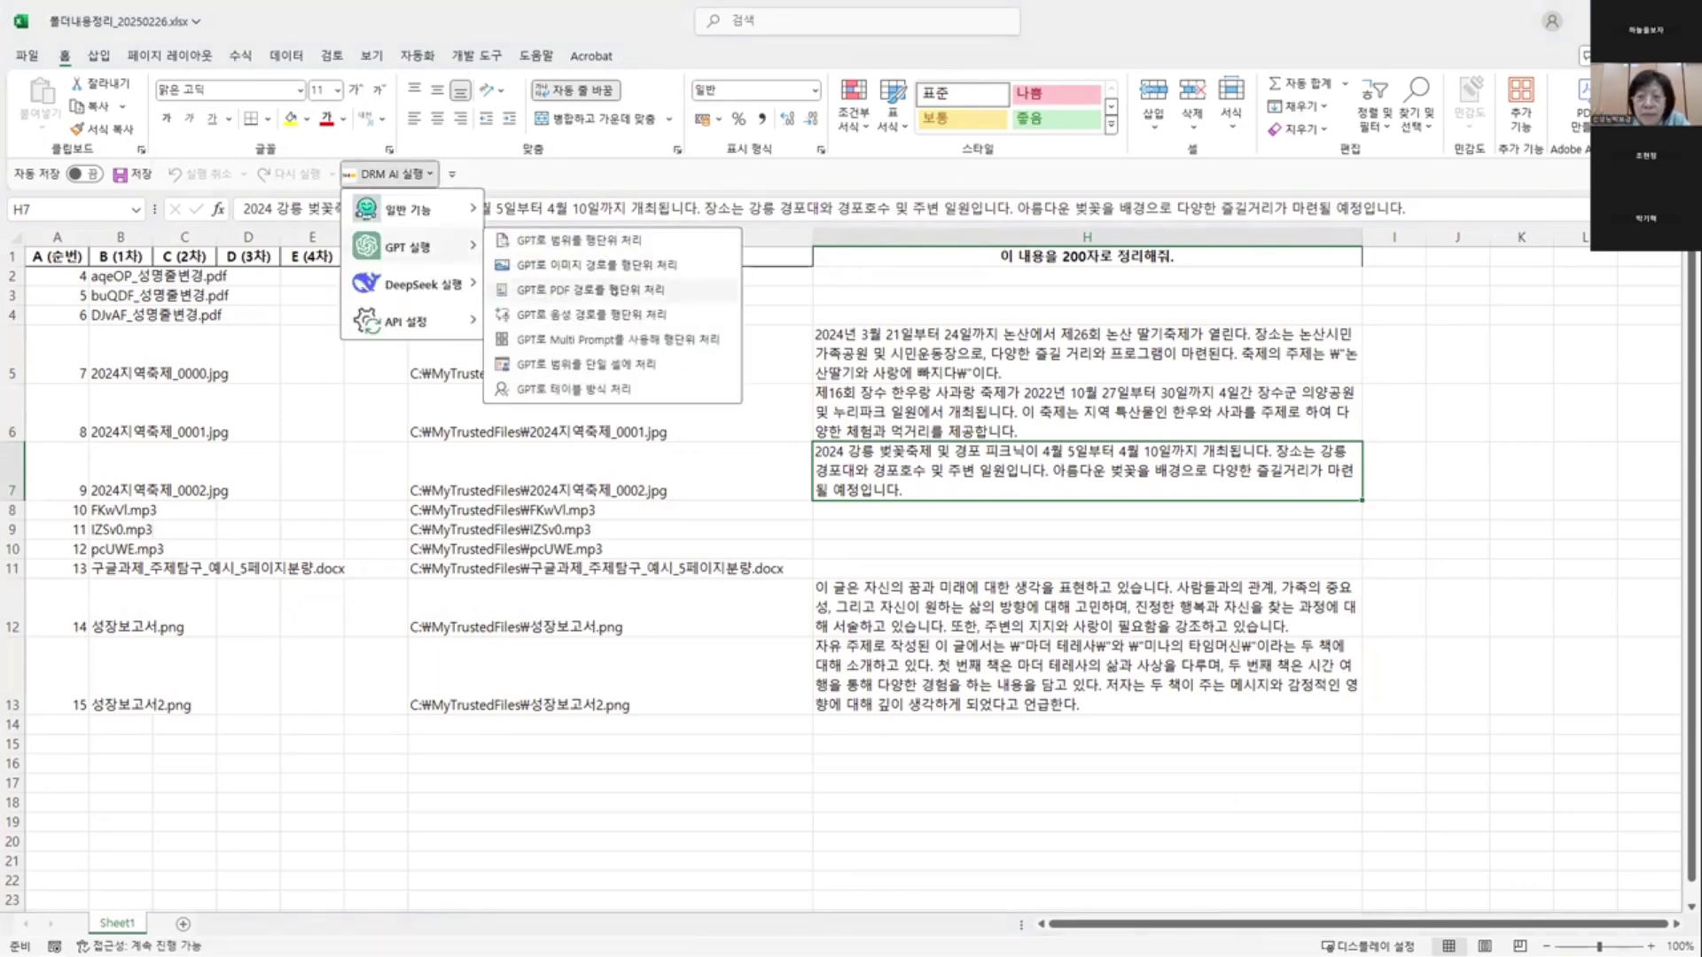
pyautogui.click(611, 289)
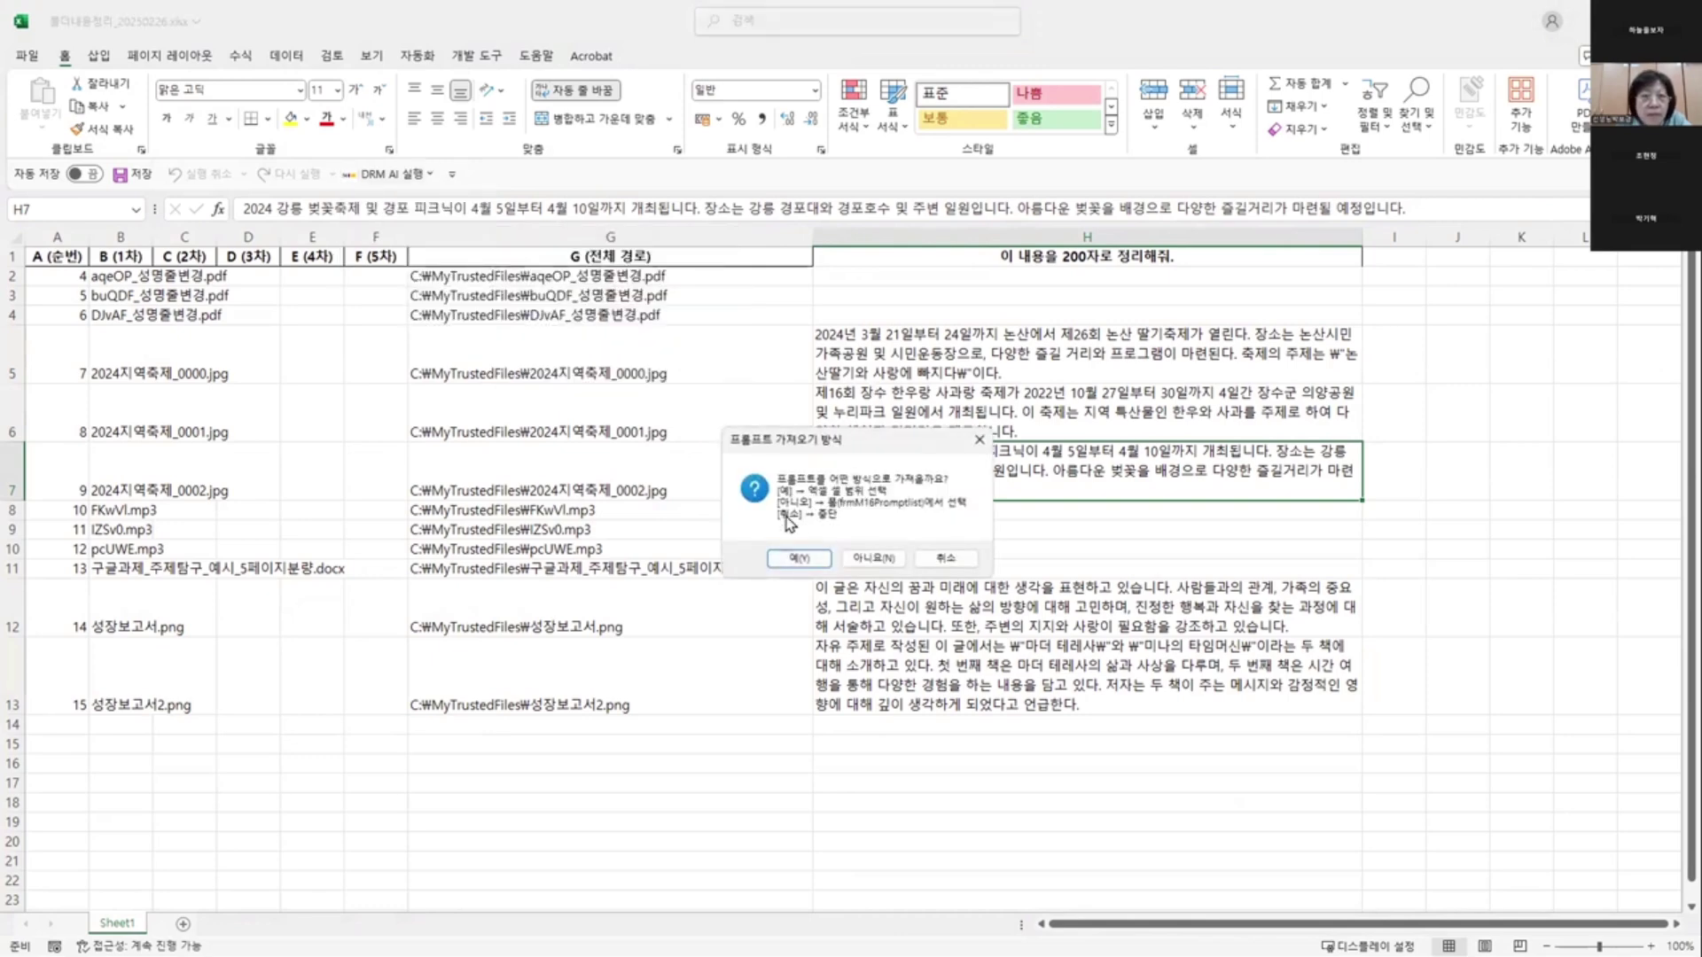
pyautogui.click(861, 562)
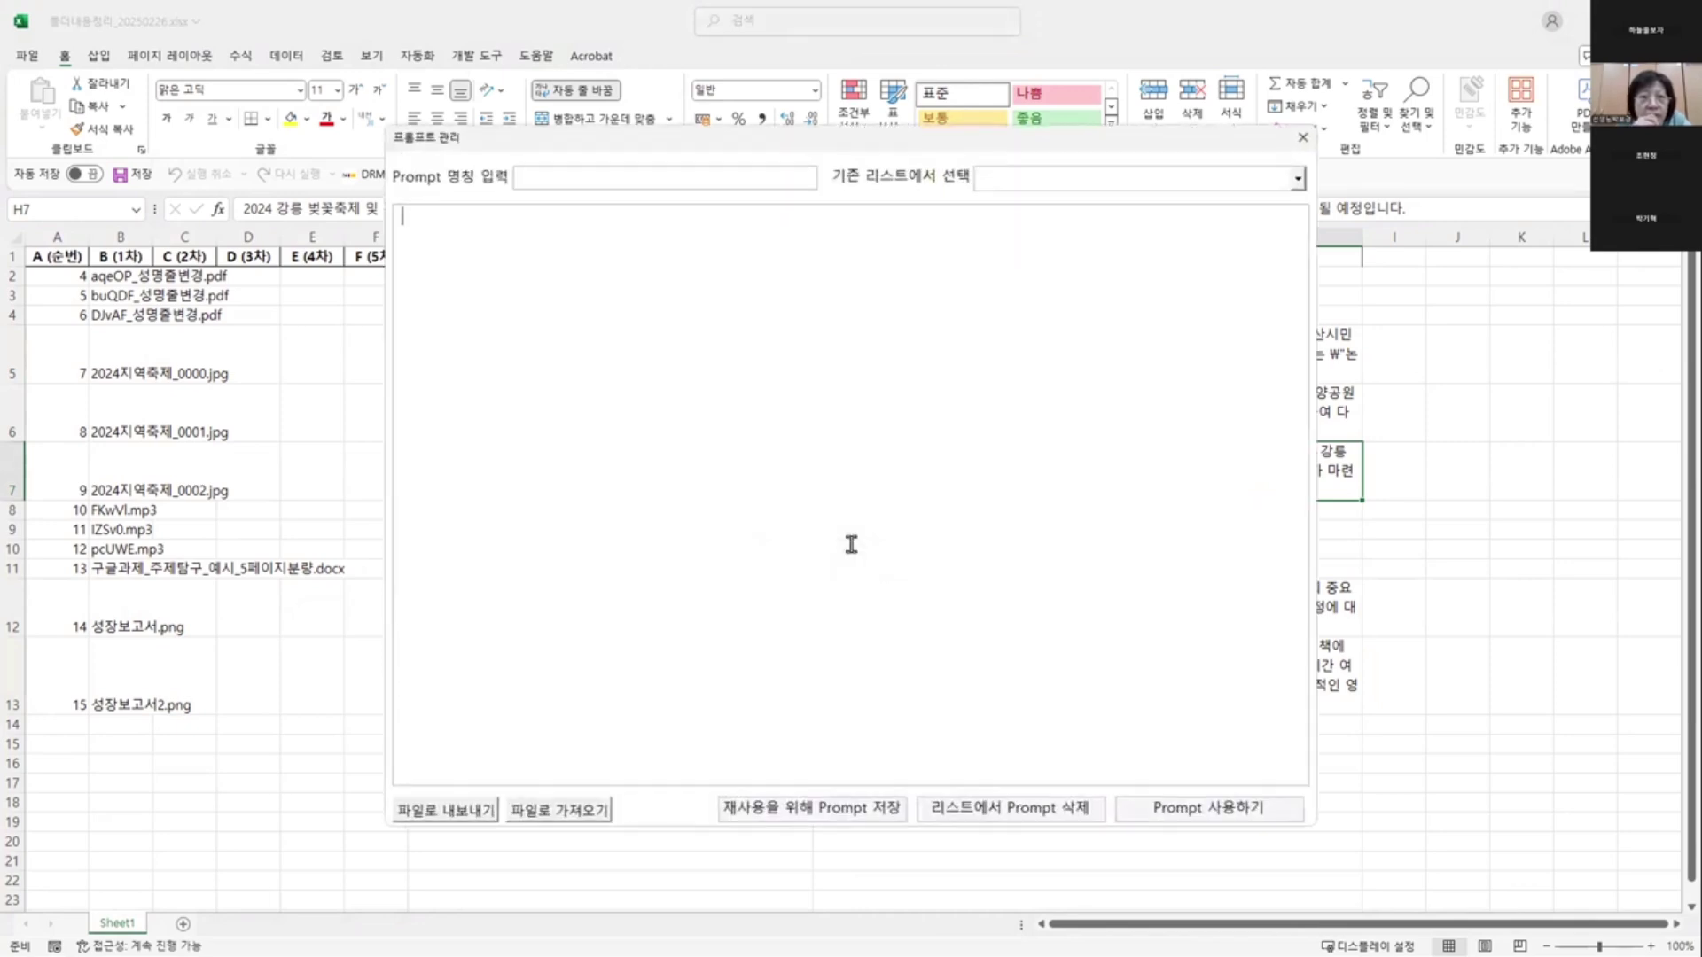
pyautogui.click(1045, 178)
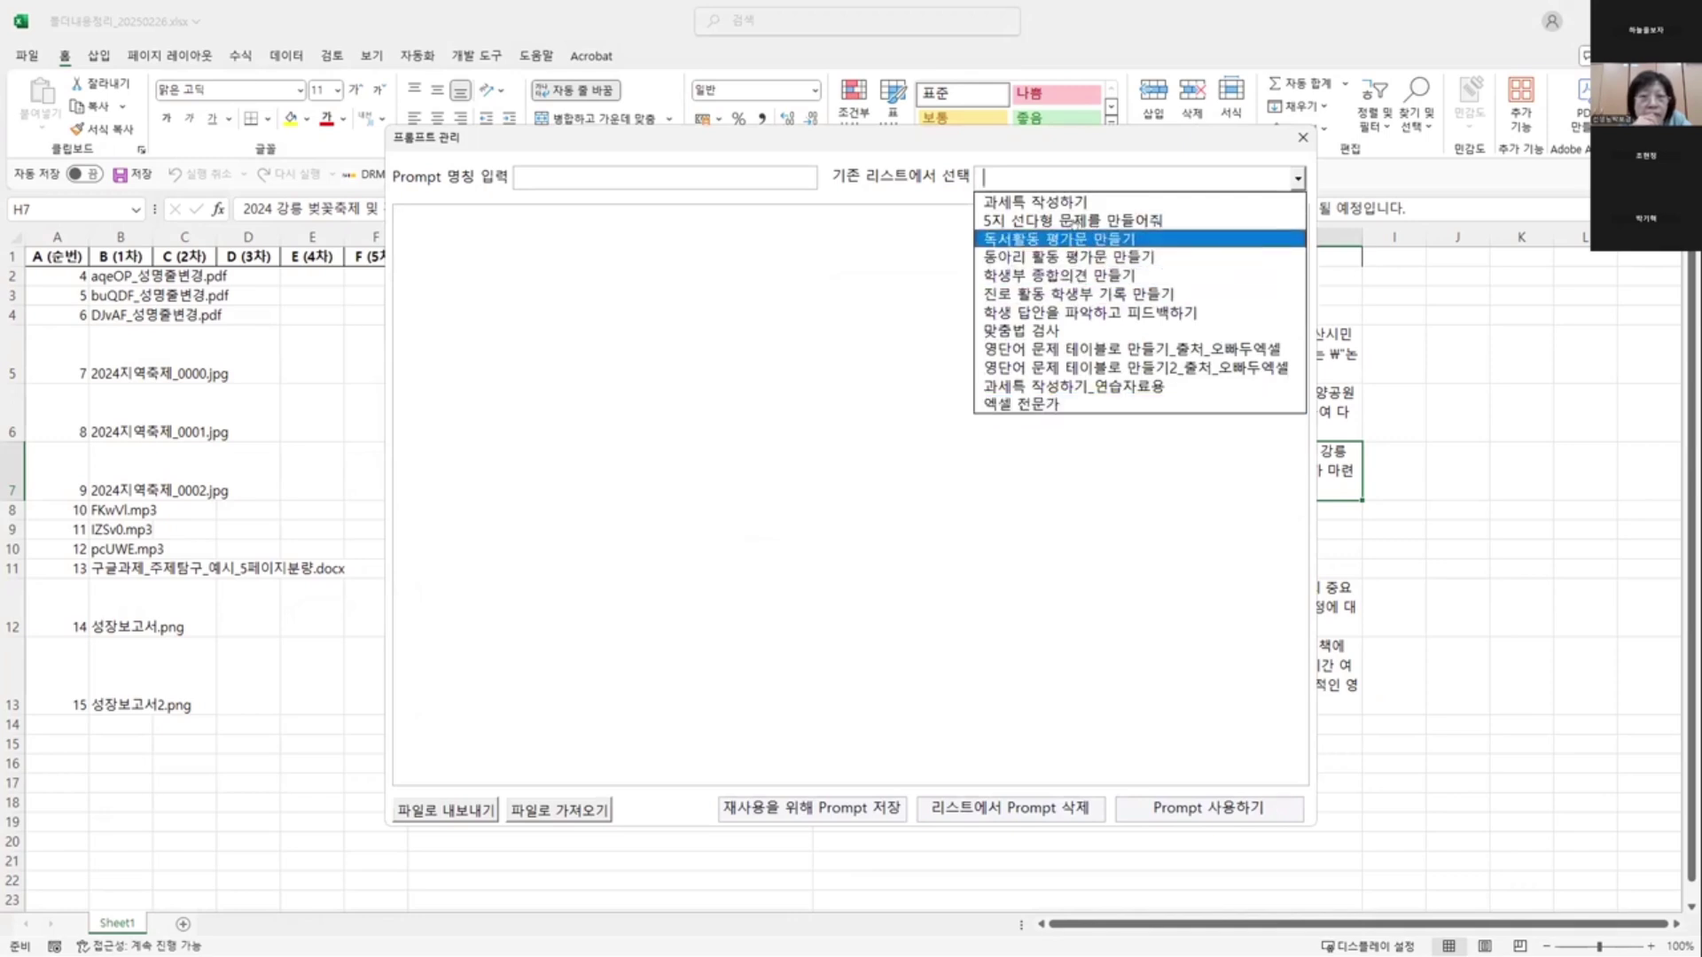
pyautogui.click(1024, 312)
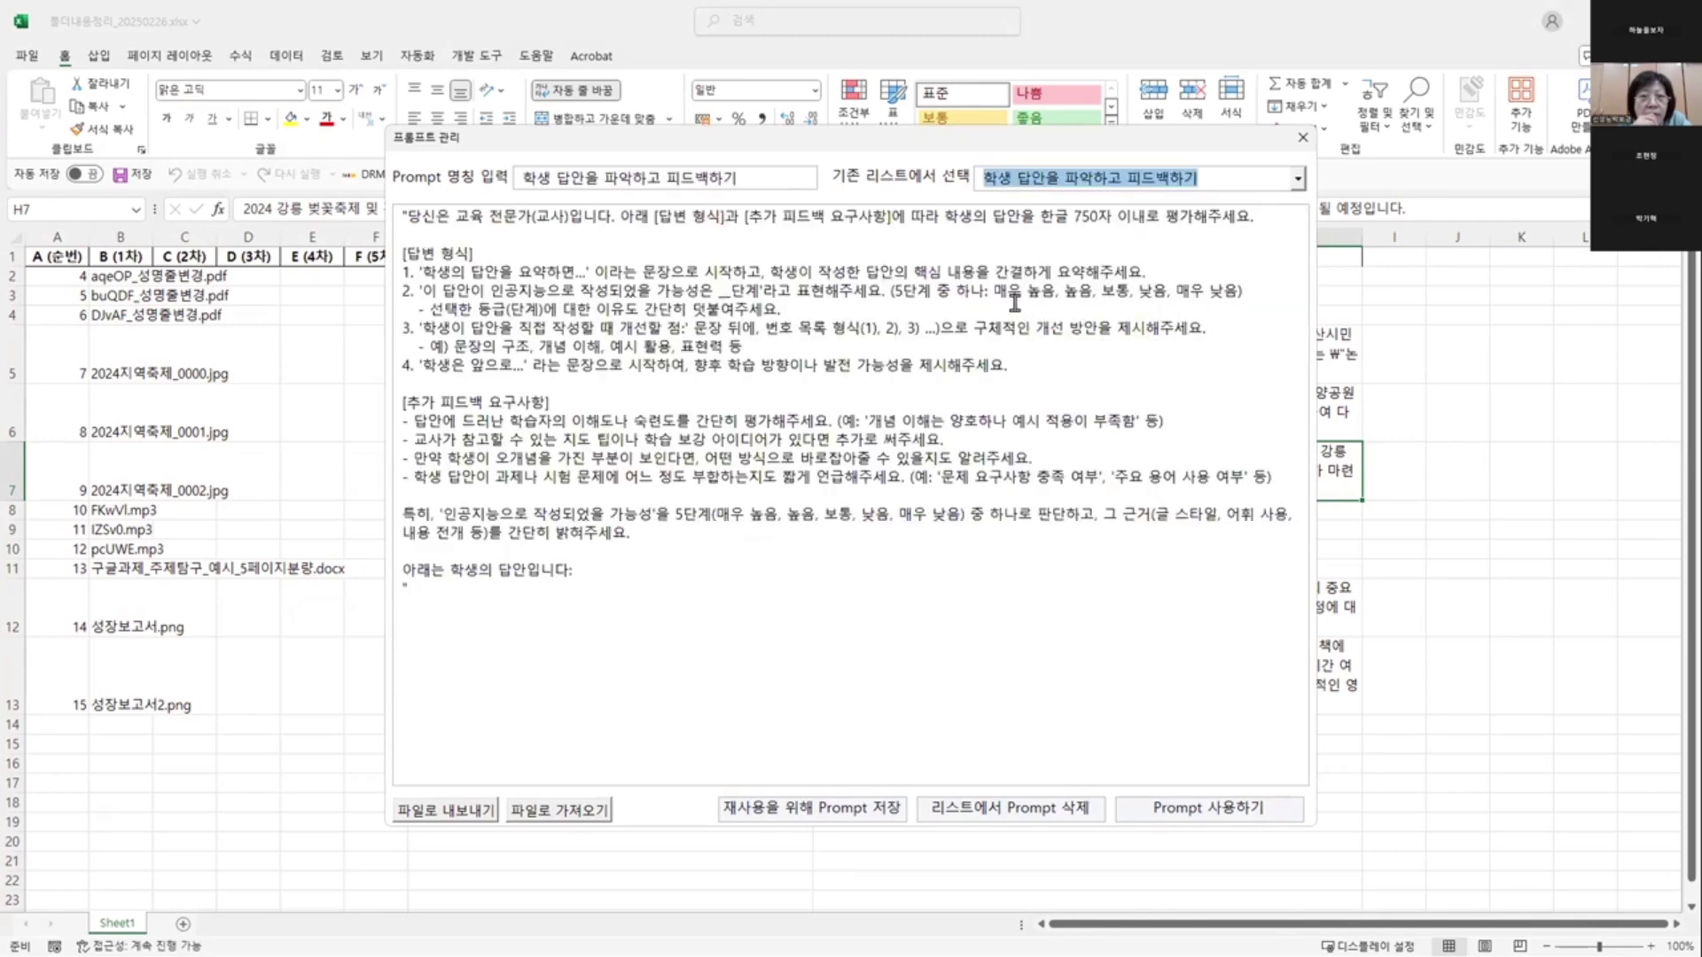
pyautogui.click(1169, 808)
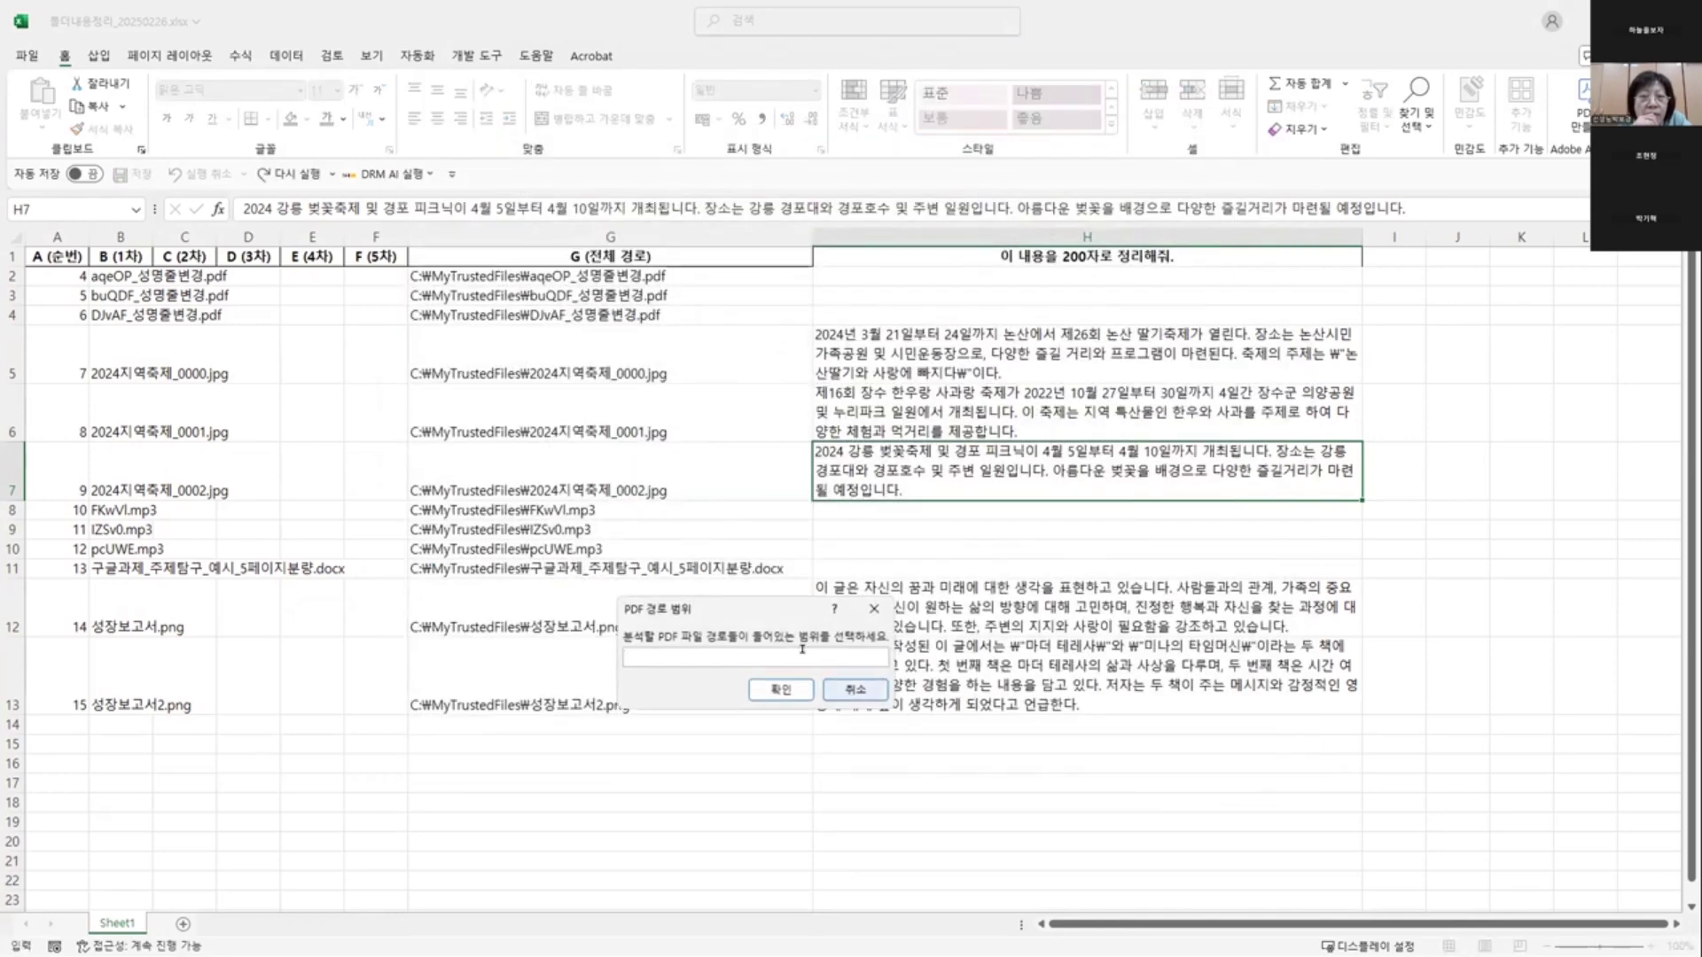
# - Set the PDF path range to G2:G4 and the result column to H, and run the PDF processing to completion
pyautogui.moveTo(692, 276); pyautogui.dragTo(694, 317)
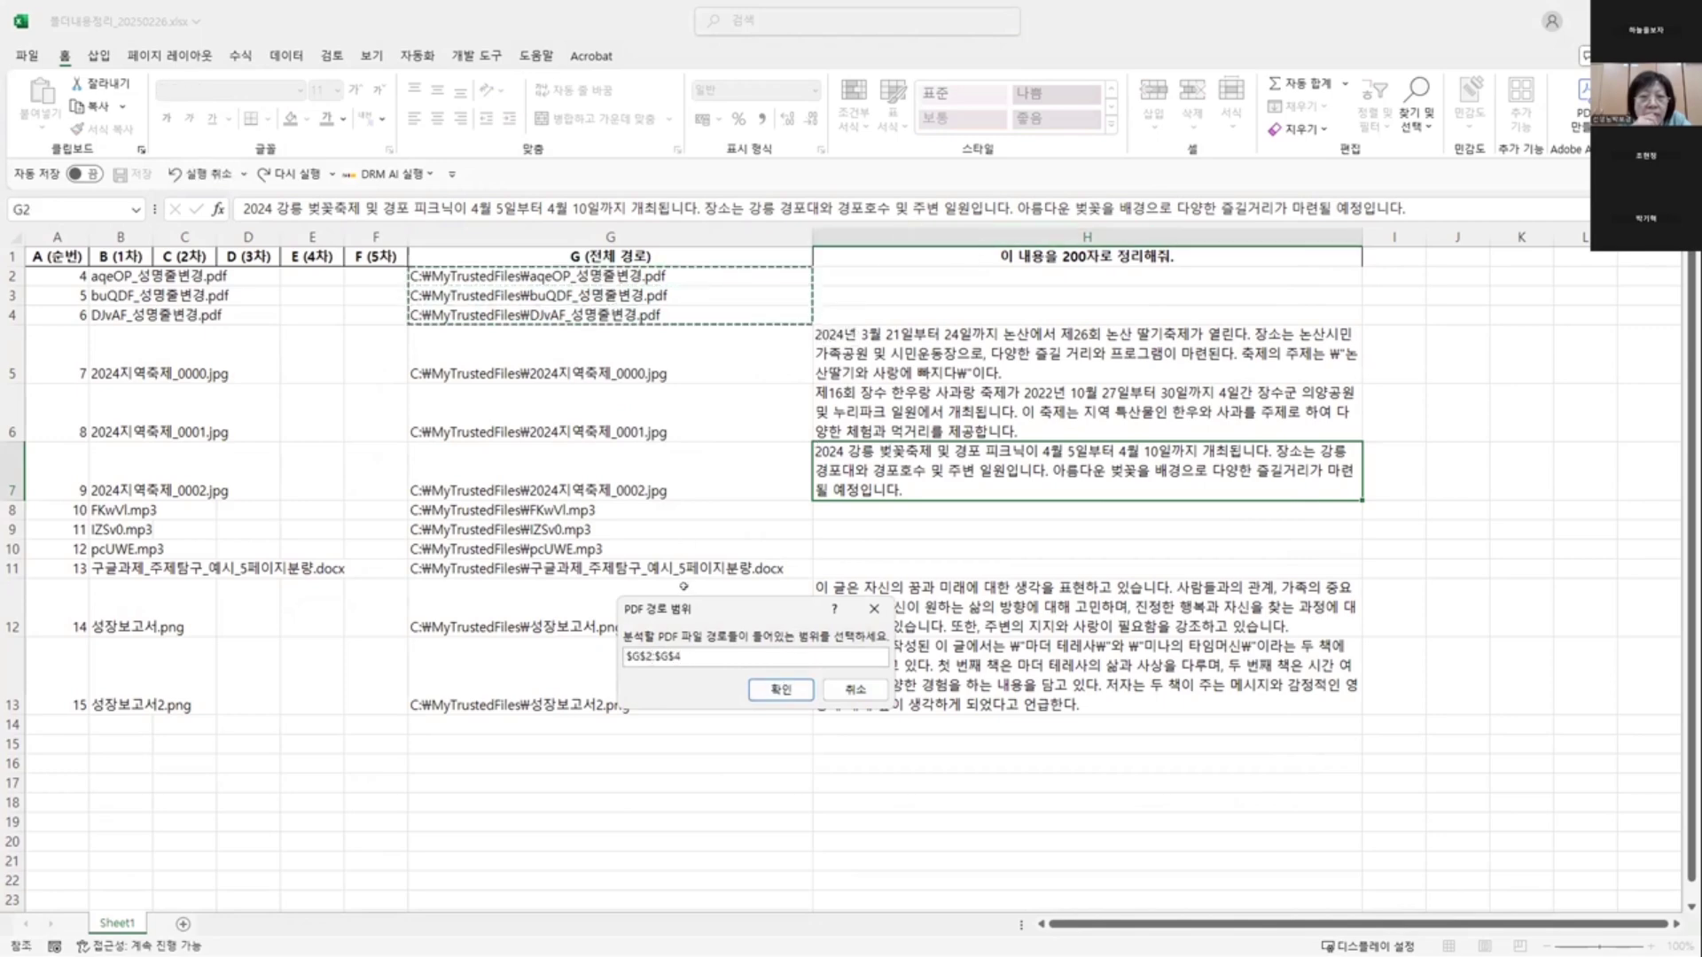
pyautogui.click(780, 689)
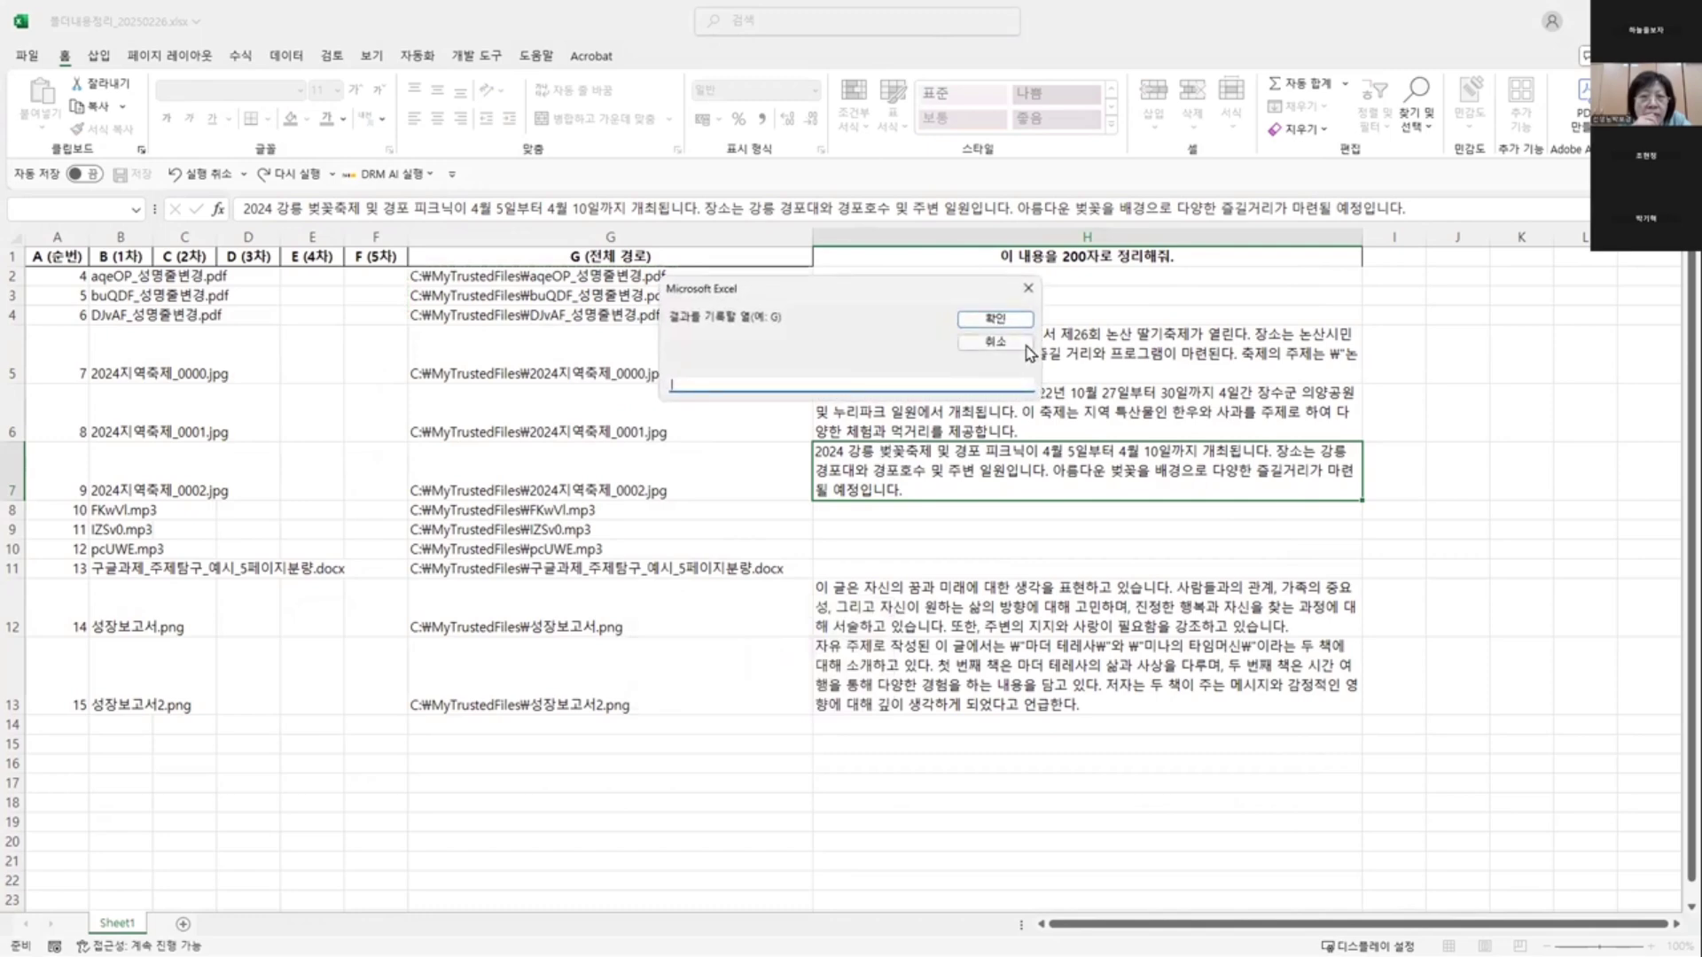
pyautogui.moveTo(801, 284); pyautogui.dragTo(826, 471)
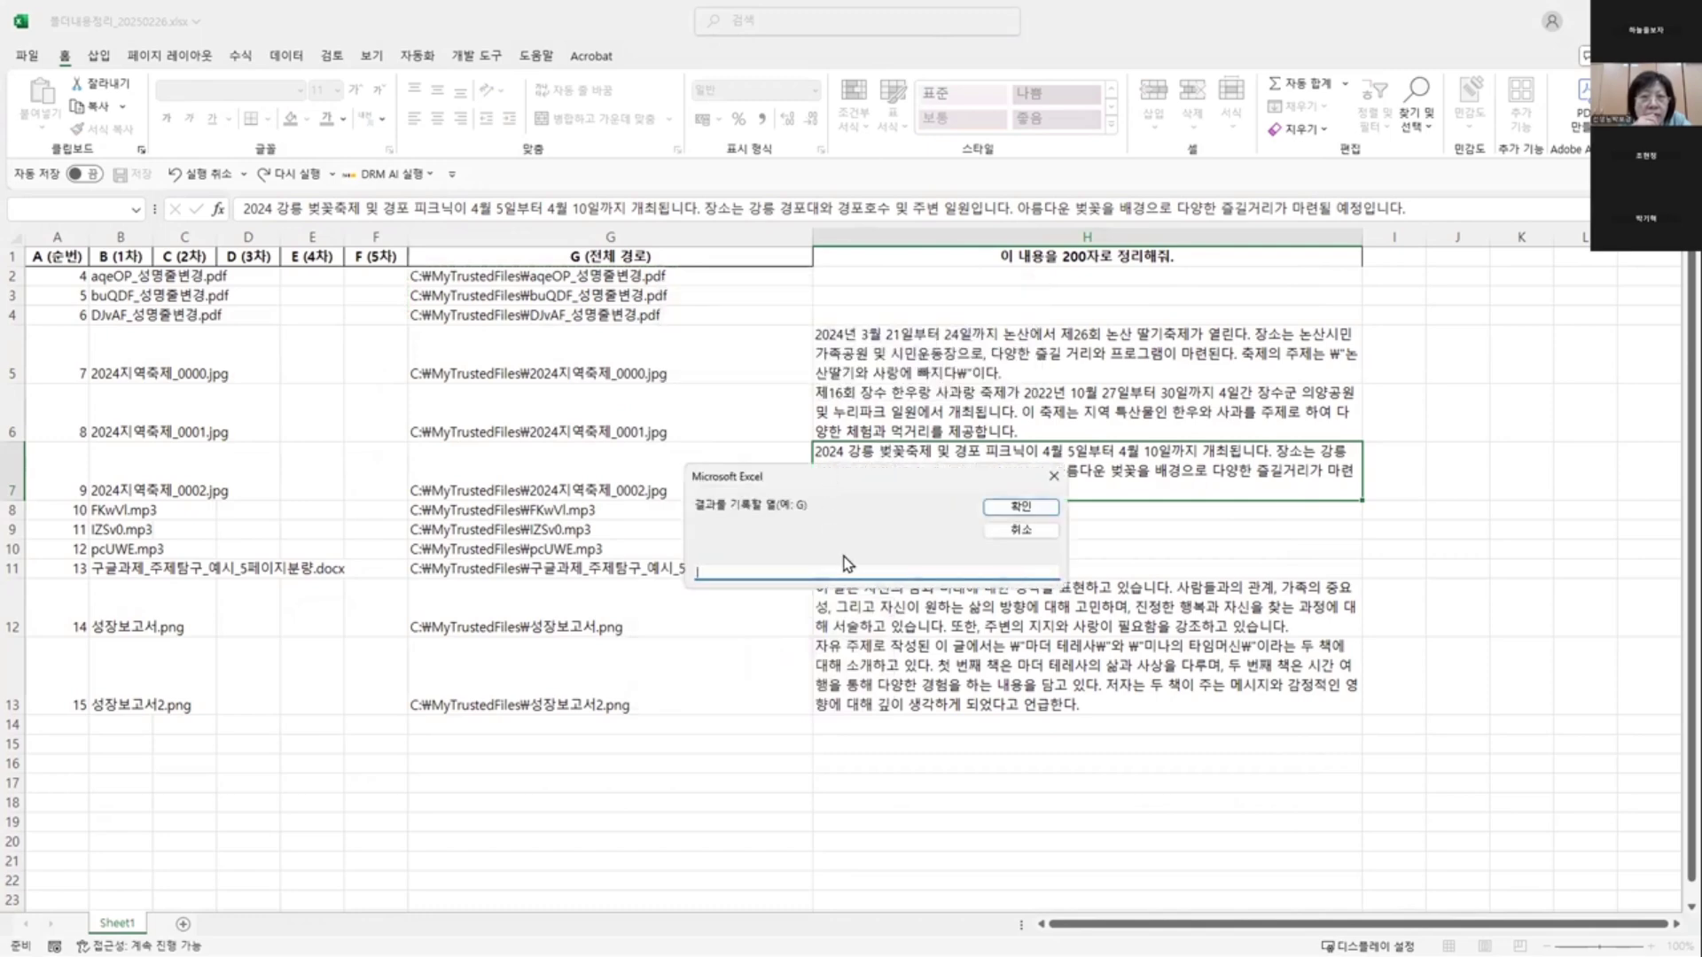
pyautogui.write('H')
pyautogui.click(993, 509)
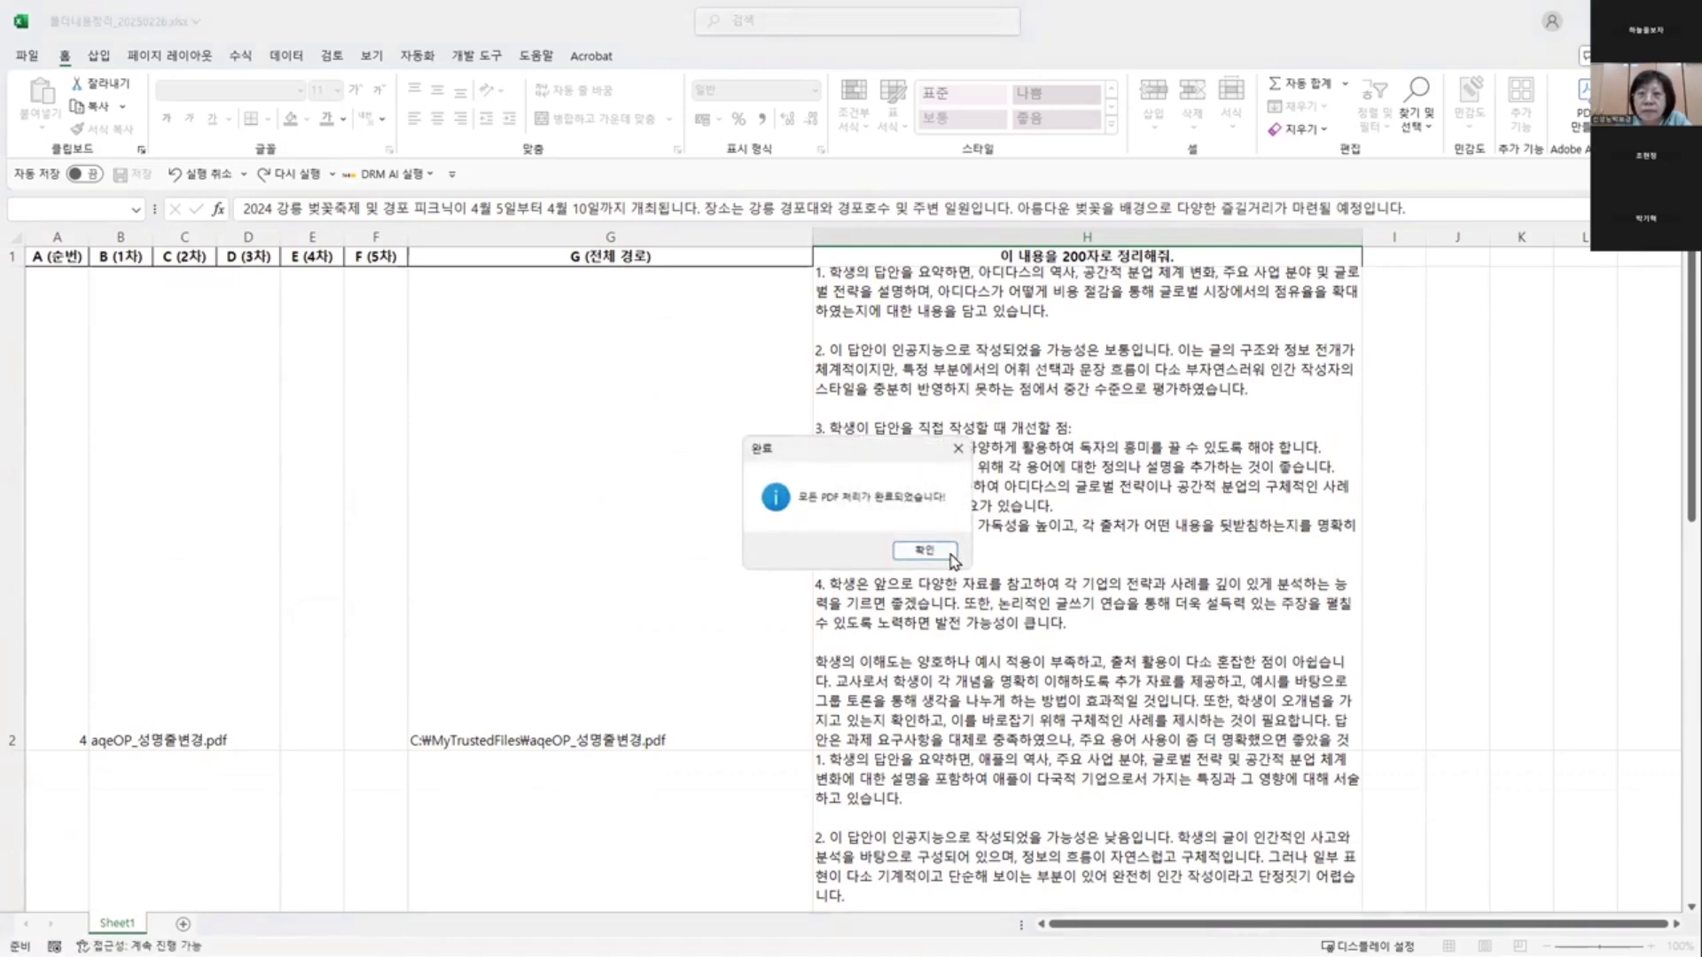
pyautogui.click(924, 551)
# - Review the generated student-answer feedback in H2 and H3, including the improvement points and future suggestions
pyautogui.click(968, 522)
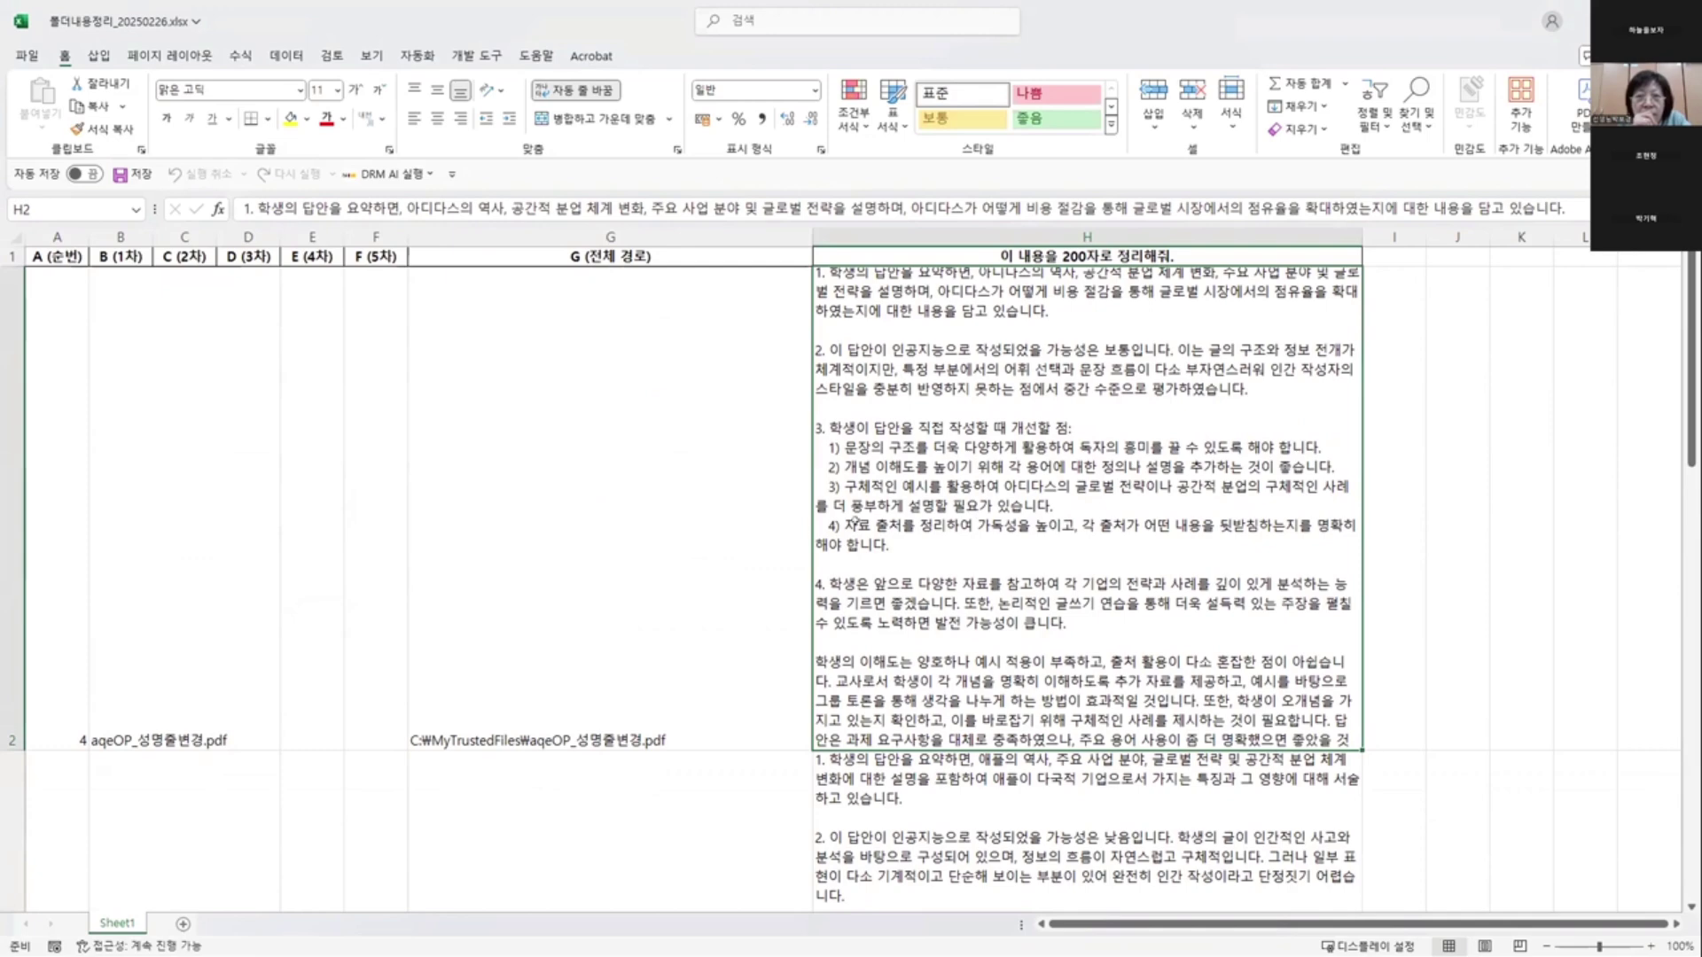
pyautogui.scroll(-2, 1019, 518)
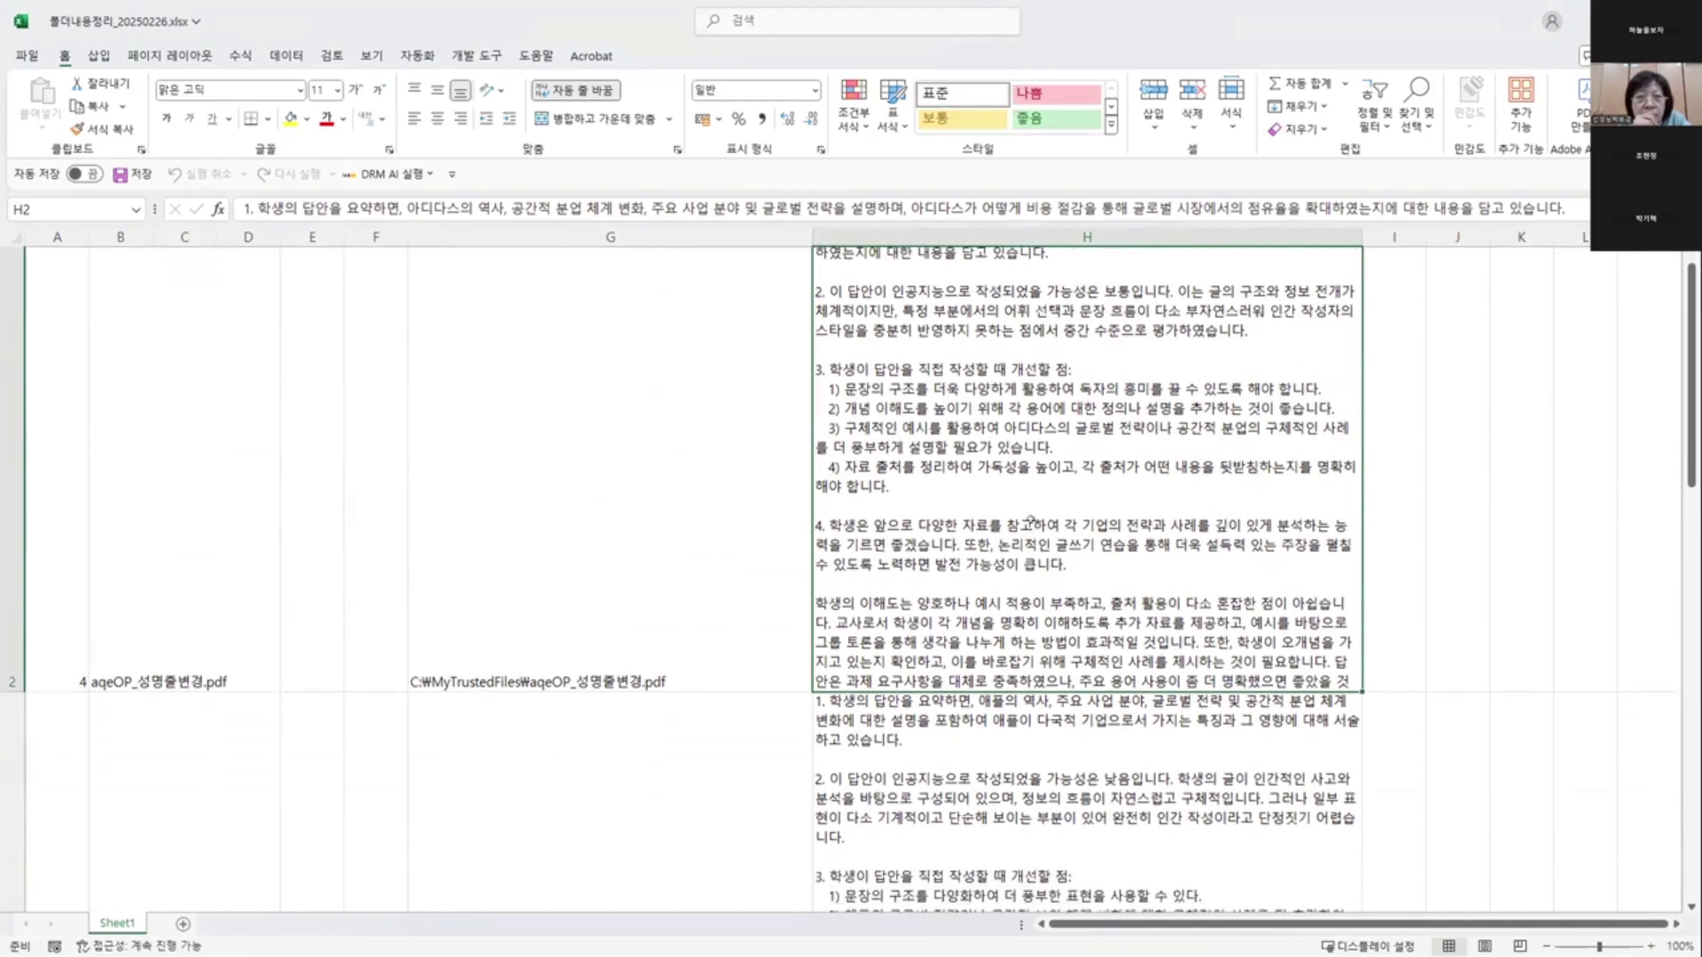
pyautogui.scroll(-4, 1037, 502)
pyautogui.scroll(6, 1041, 495)
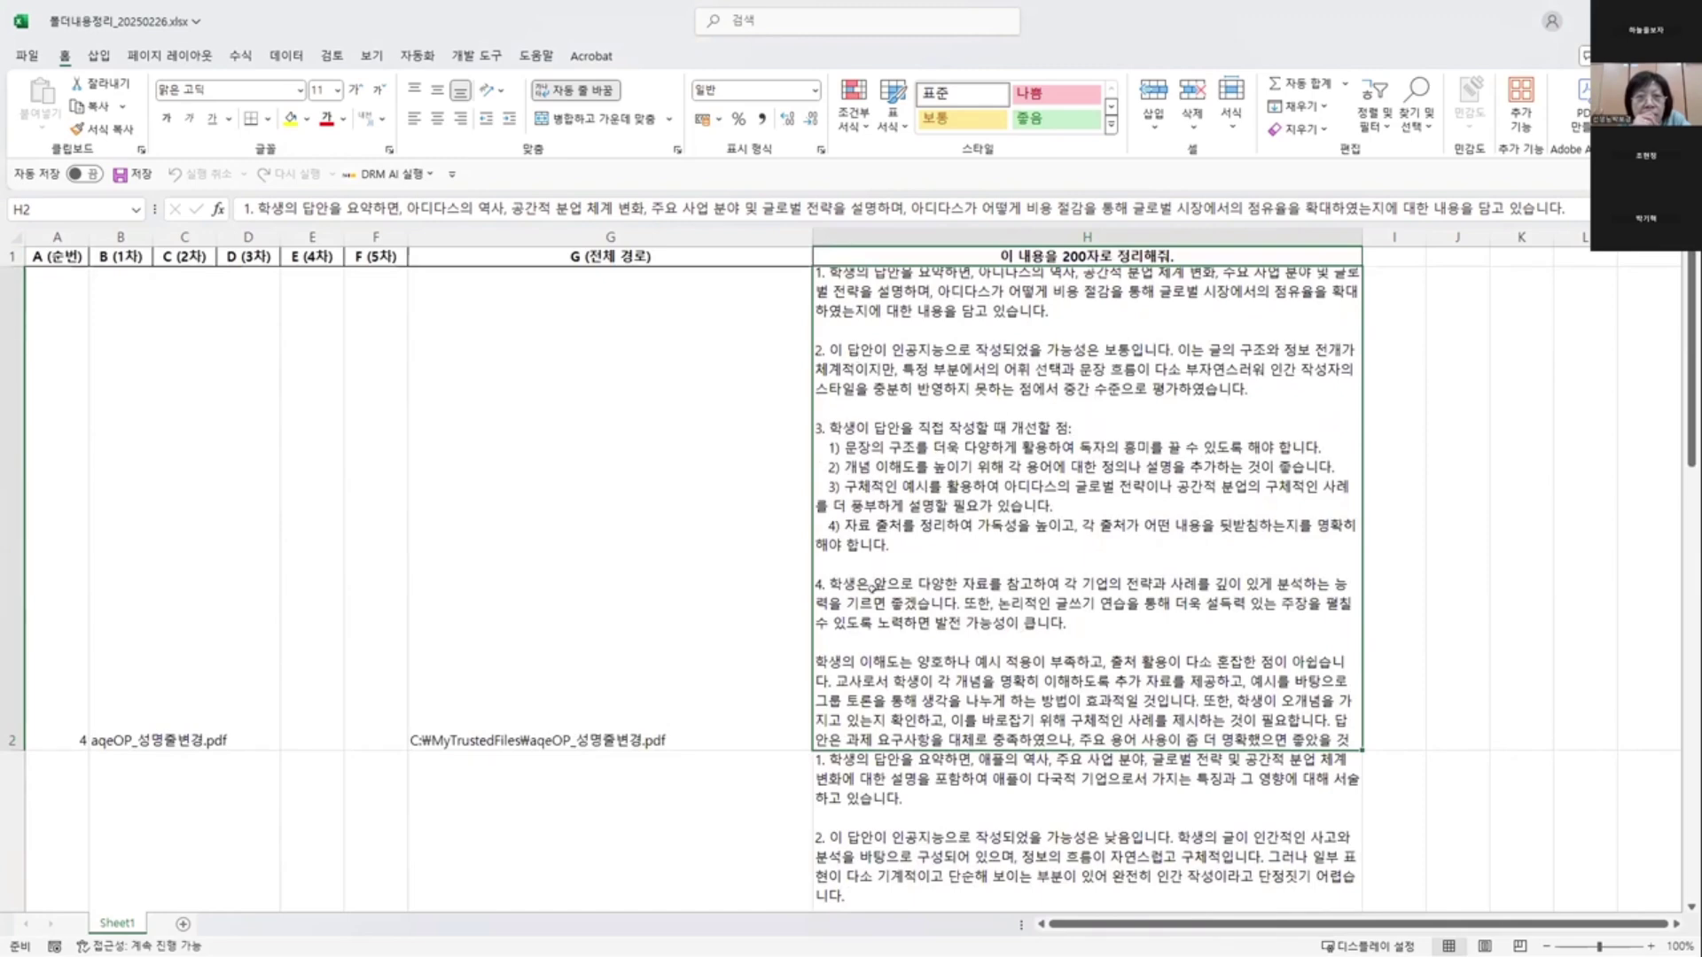
pyautogui.scroll(-3, 969, 587)
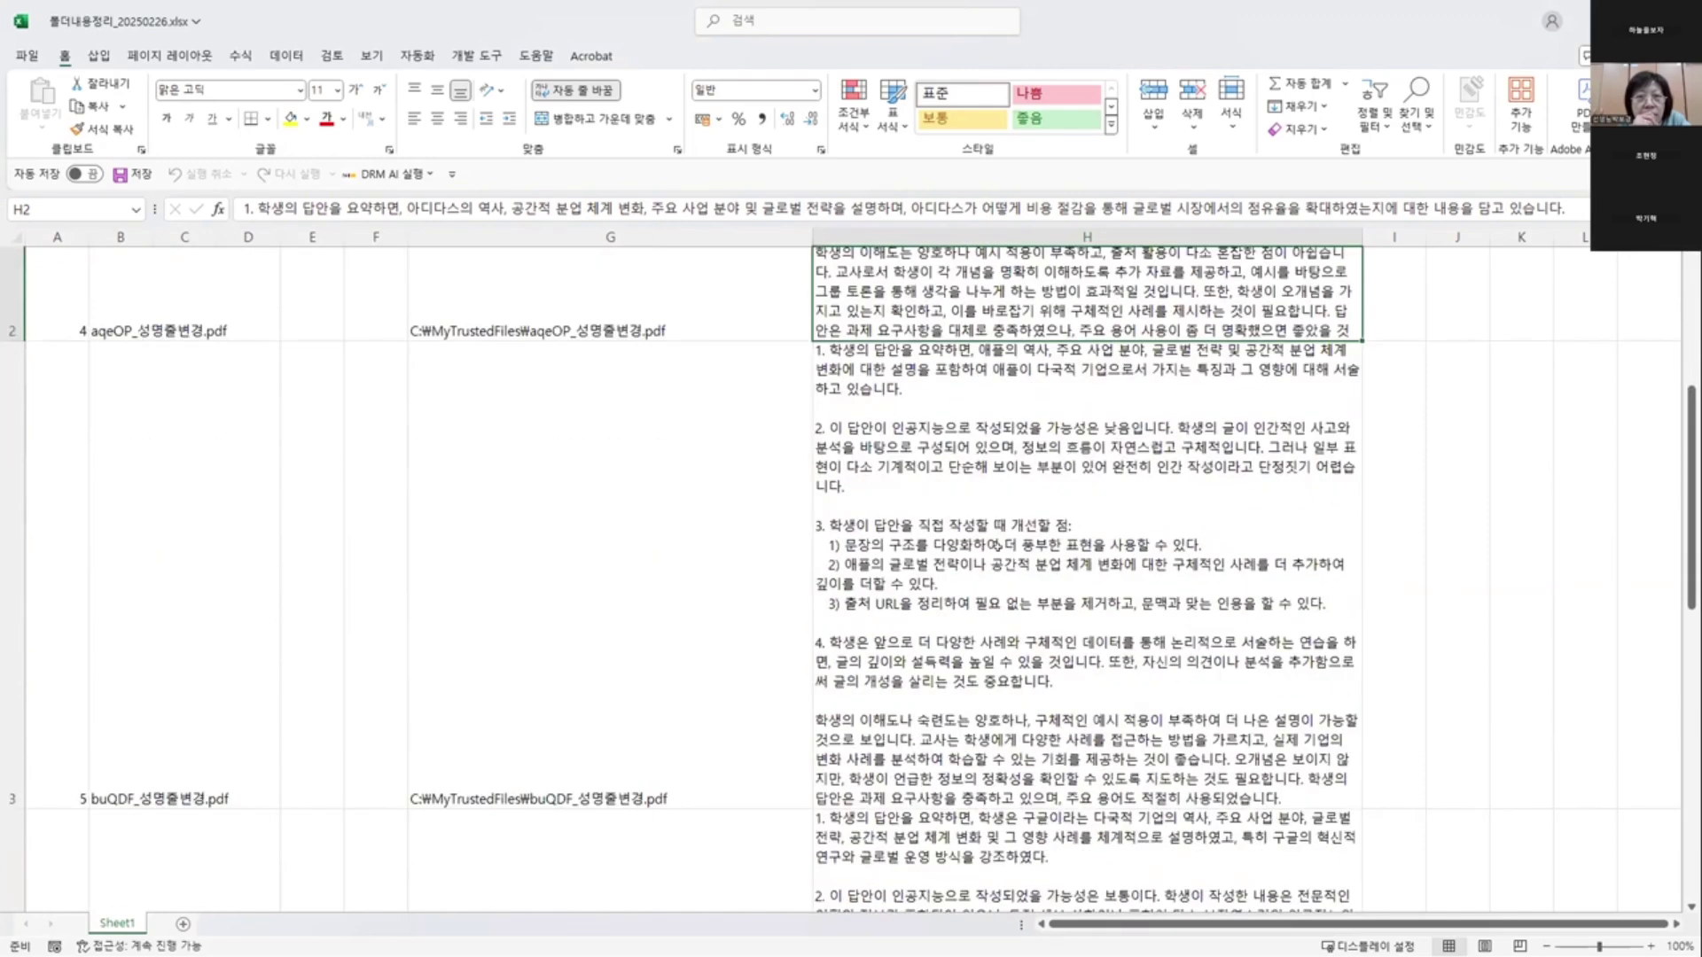
pyautogui.click(975, 576)
pyautogui.scroll(-2, 984, 567)
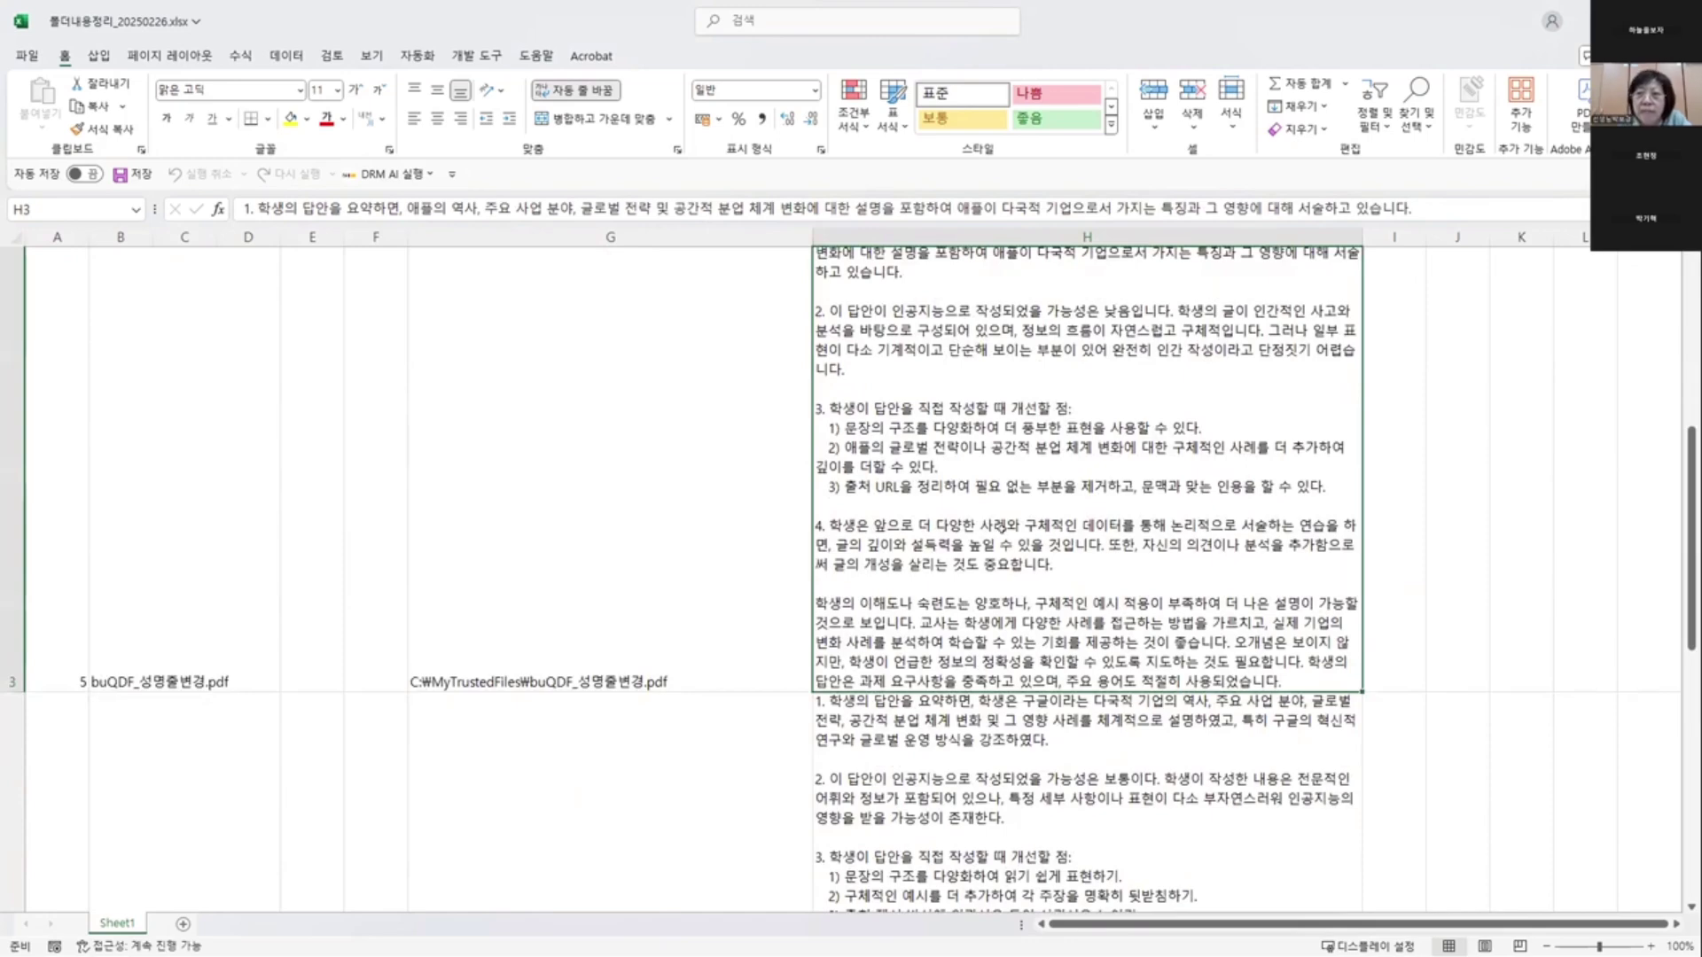
pyautogui.scroll(1, 1006, 529)
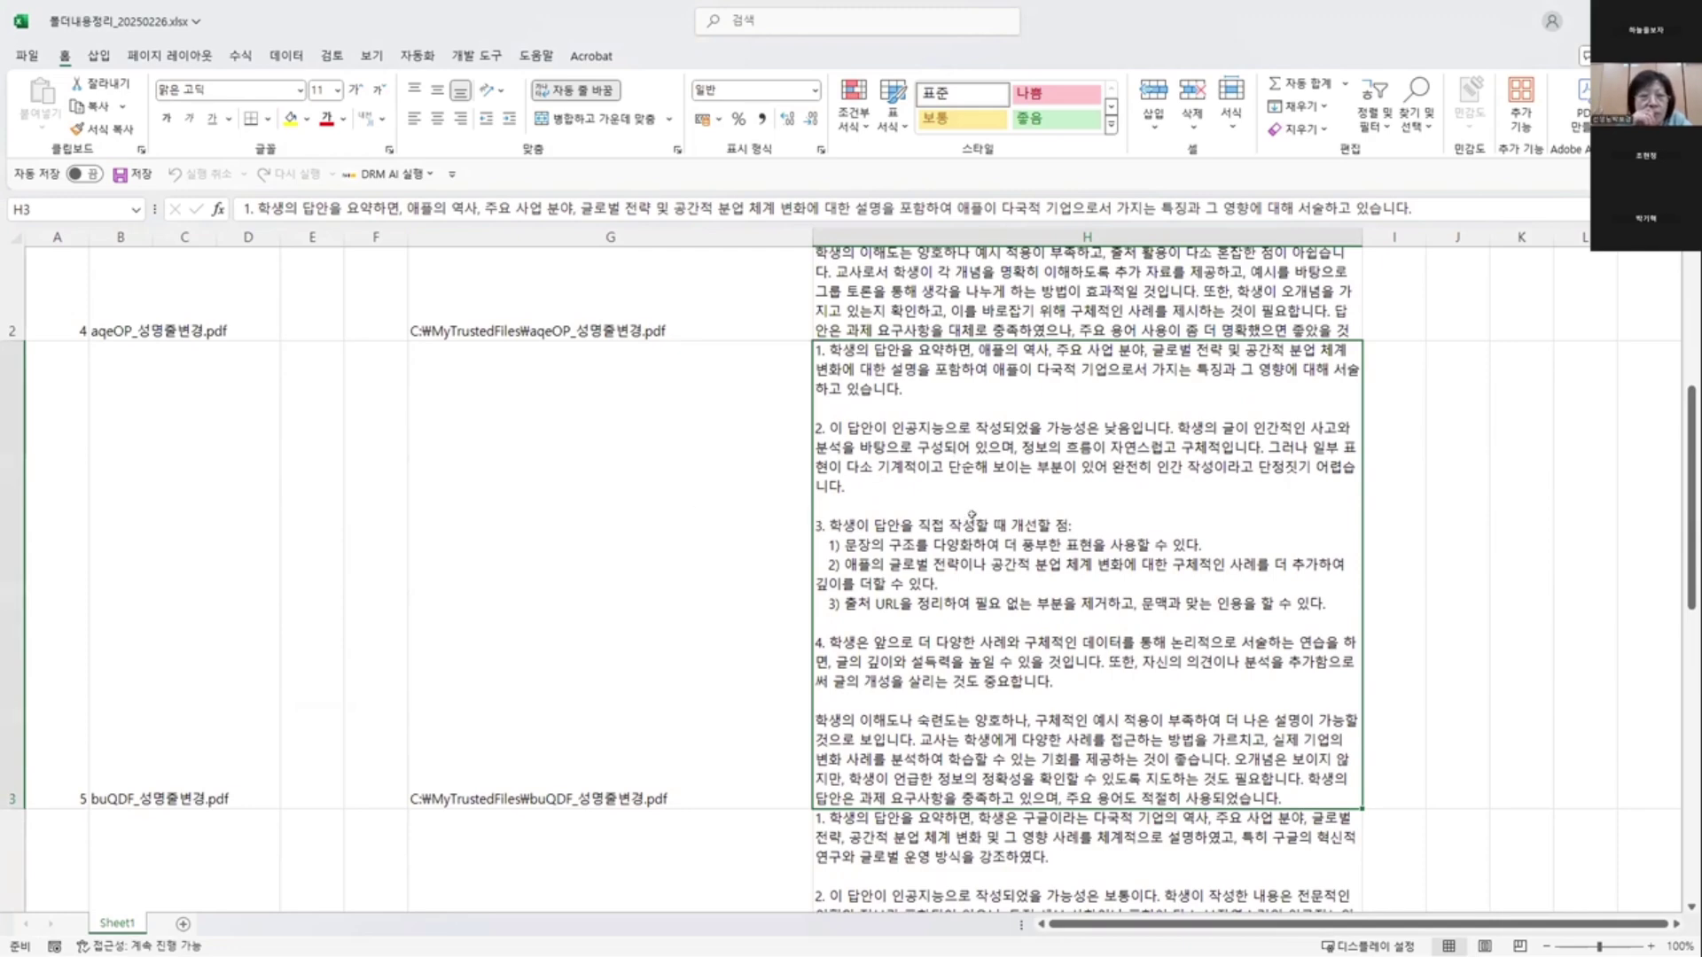
pyautogui.scroll(3, 982, 514)
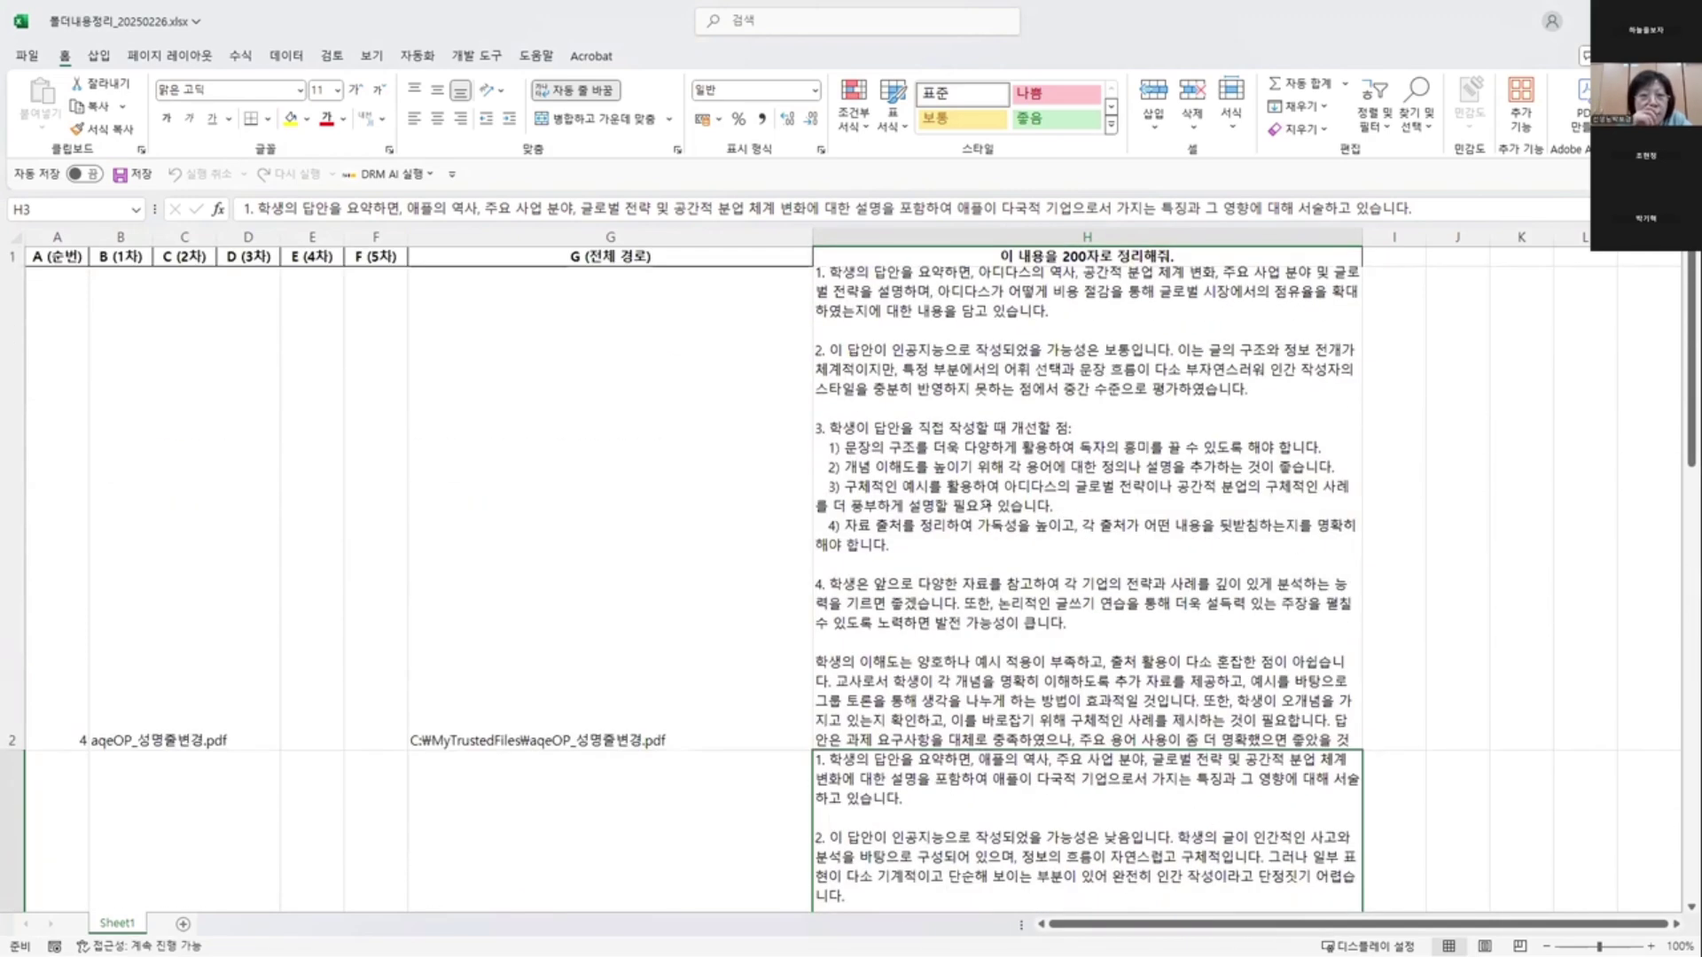
# - Check the PDF paths in column G against their feedback, reading on to the entry for DJvAF_성명줄변경.pdf in H4
pyautogui.press('Up')
pyautogui.click(658, 518)
pyautogui.scroll(-3, 667, 559)
pyautogui.click(678, 598)
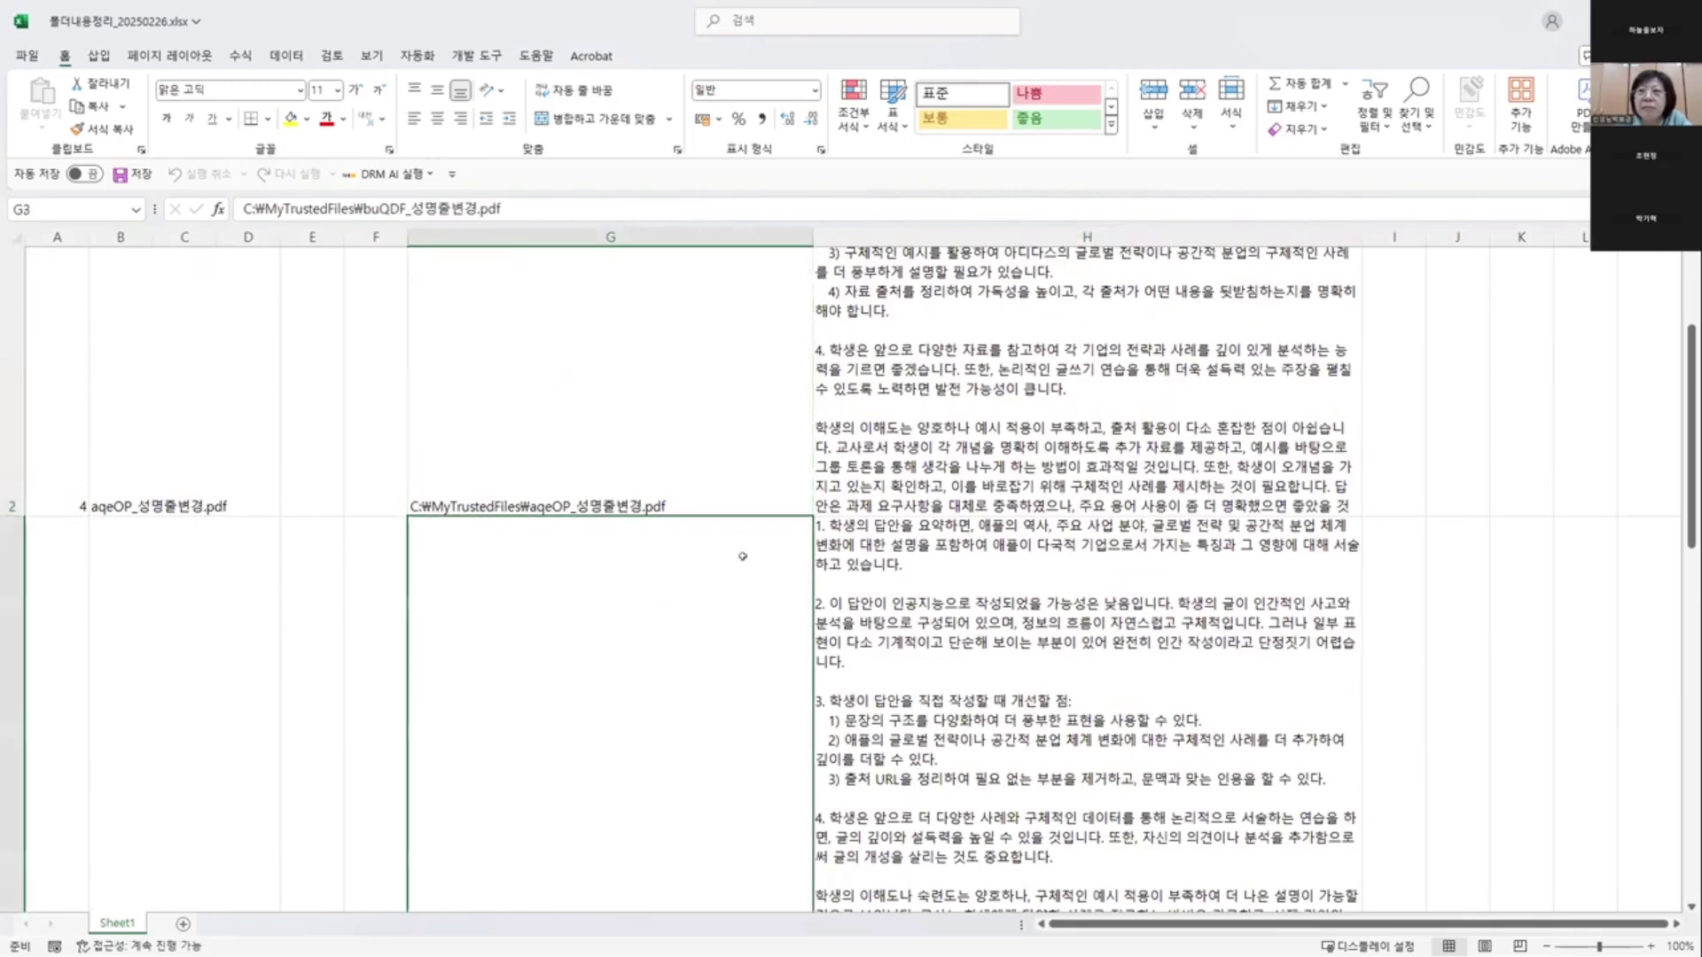
pyautogui.scroll(-3, 884, 525)
pyautogui.scroll(-2, 884, 525)
pyautogui.scroll(-5, 986, 504)
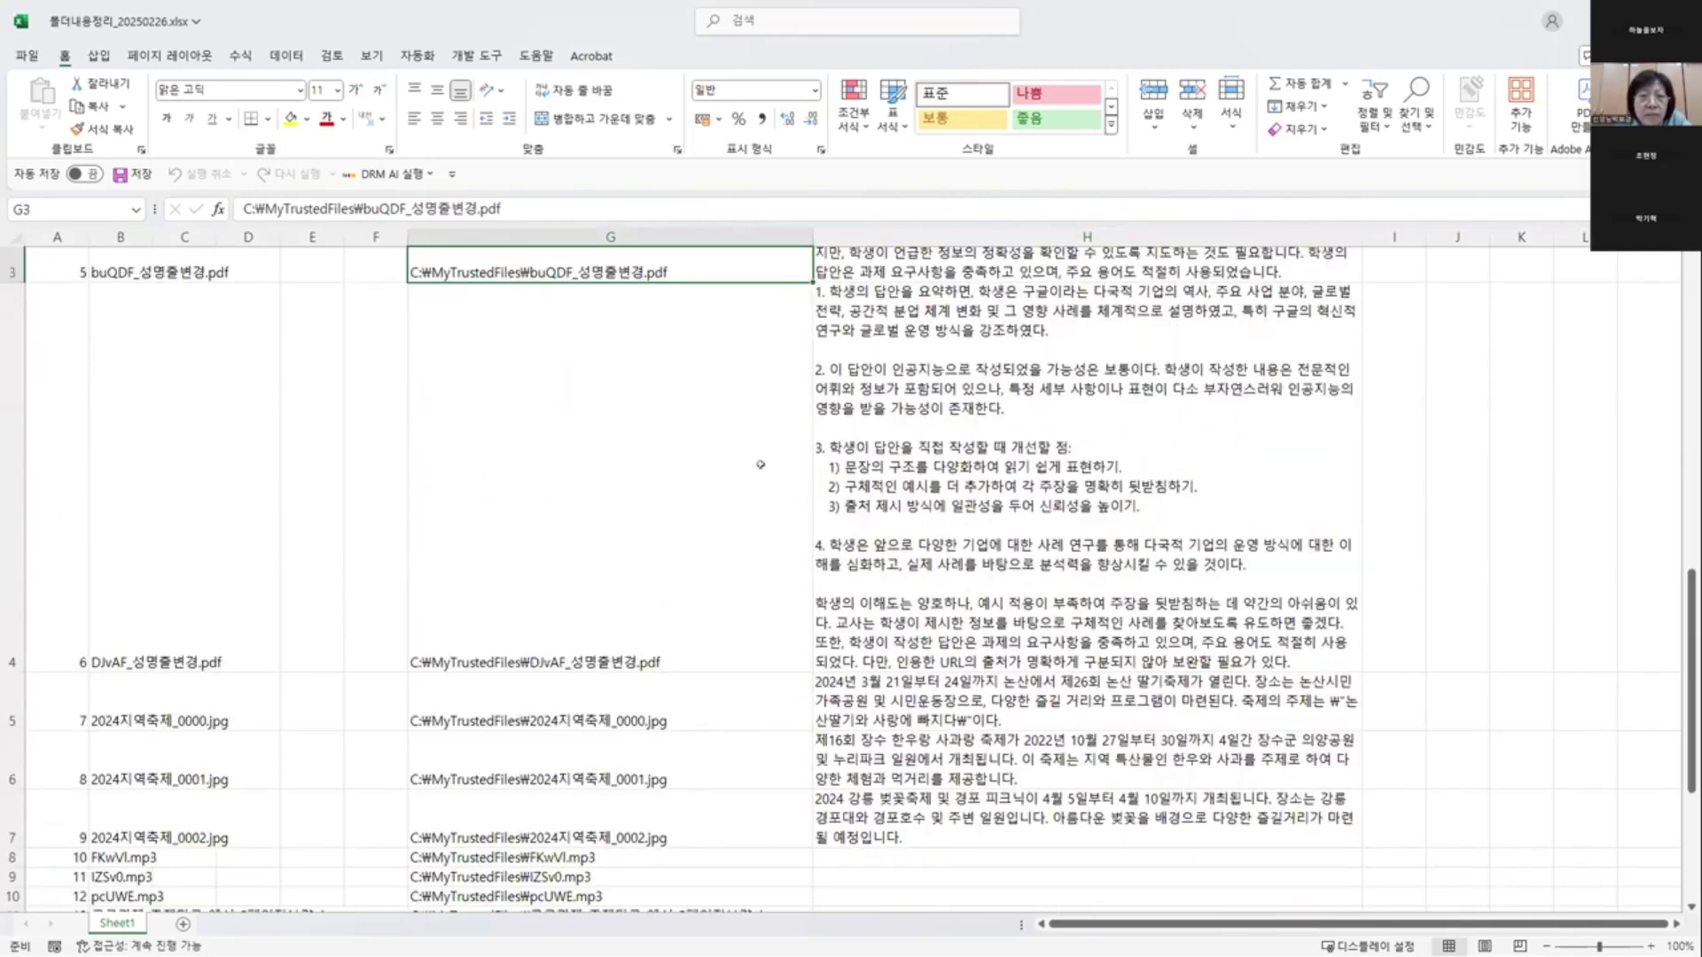
pyautogui.scroll(4, 760, 465)
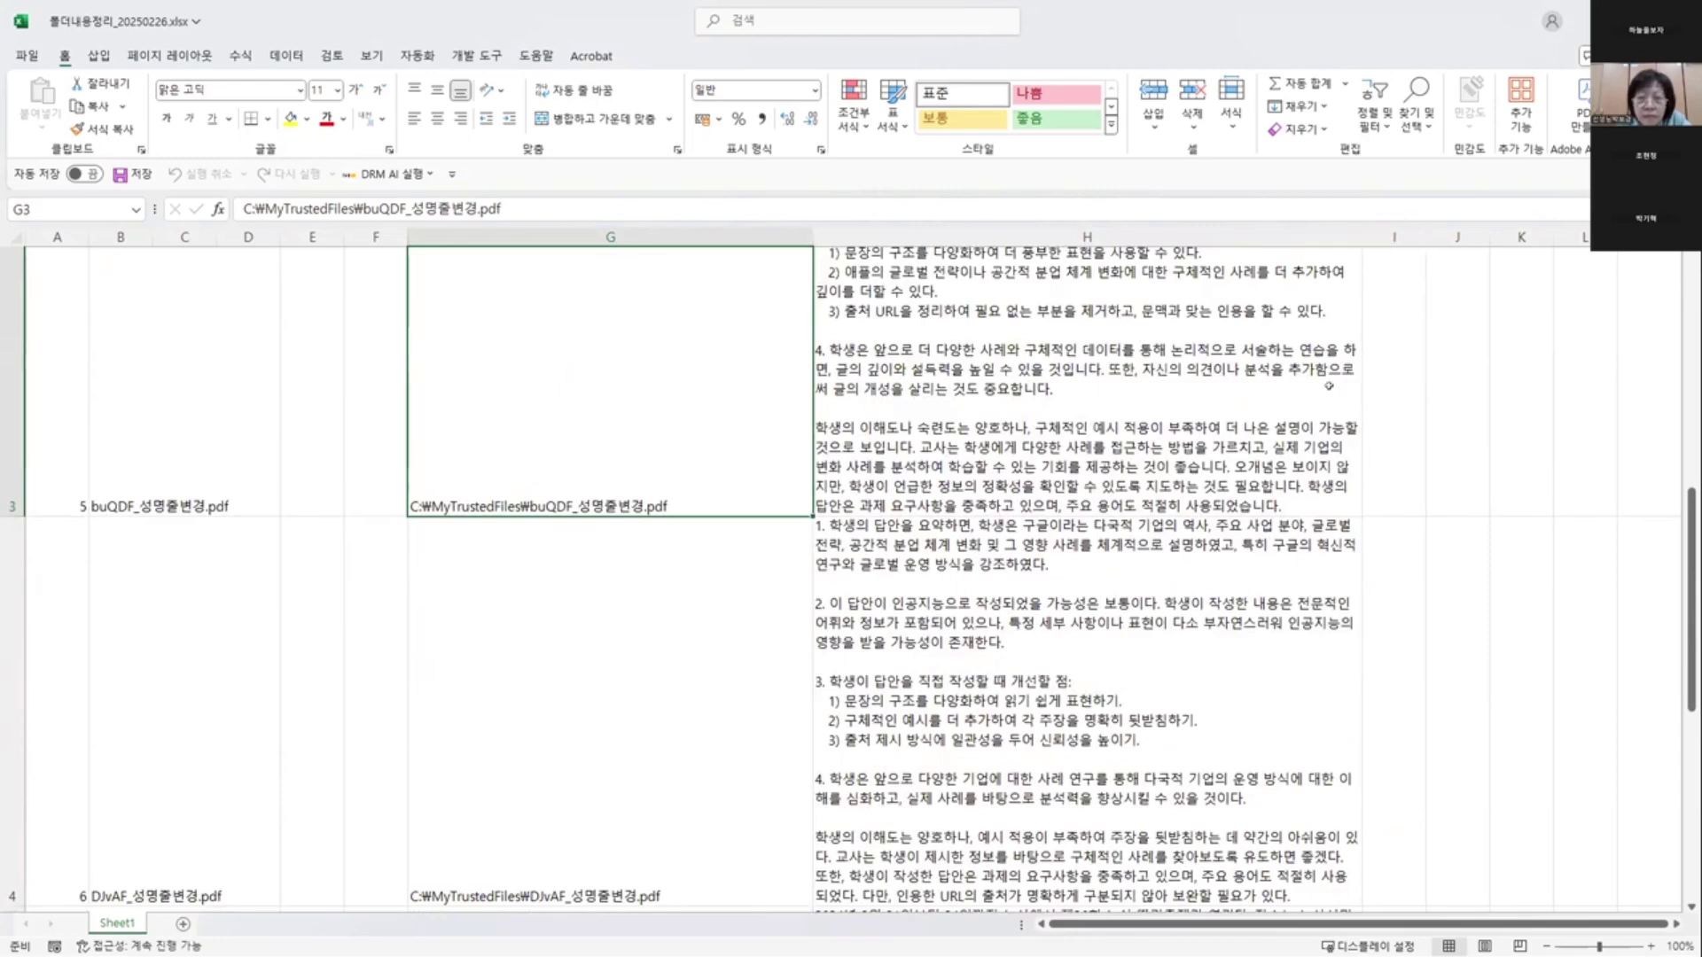
# - Open aqeOP_성명줄변경.pdf from the MyTrustedFiles folder and examine its name field, section headings and the student's answers
pyautogui.hotkey('alt', 'Tab')
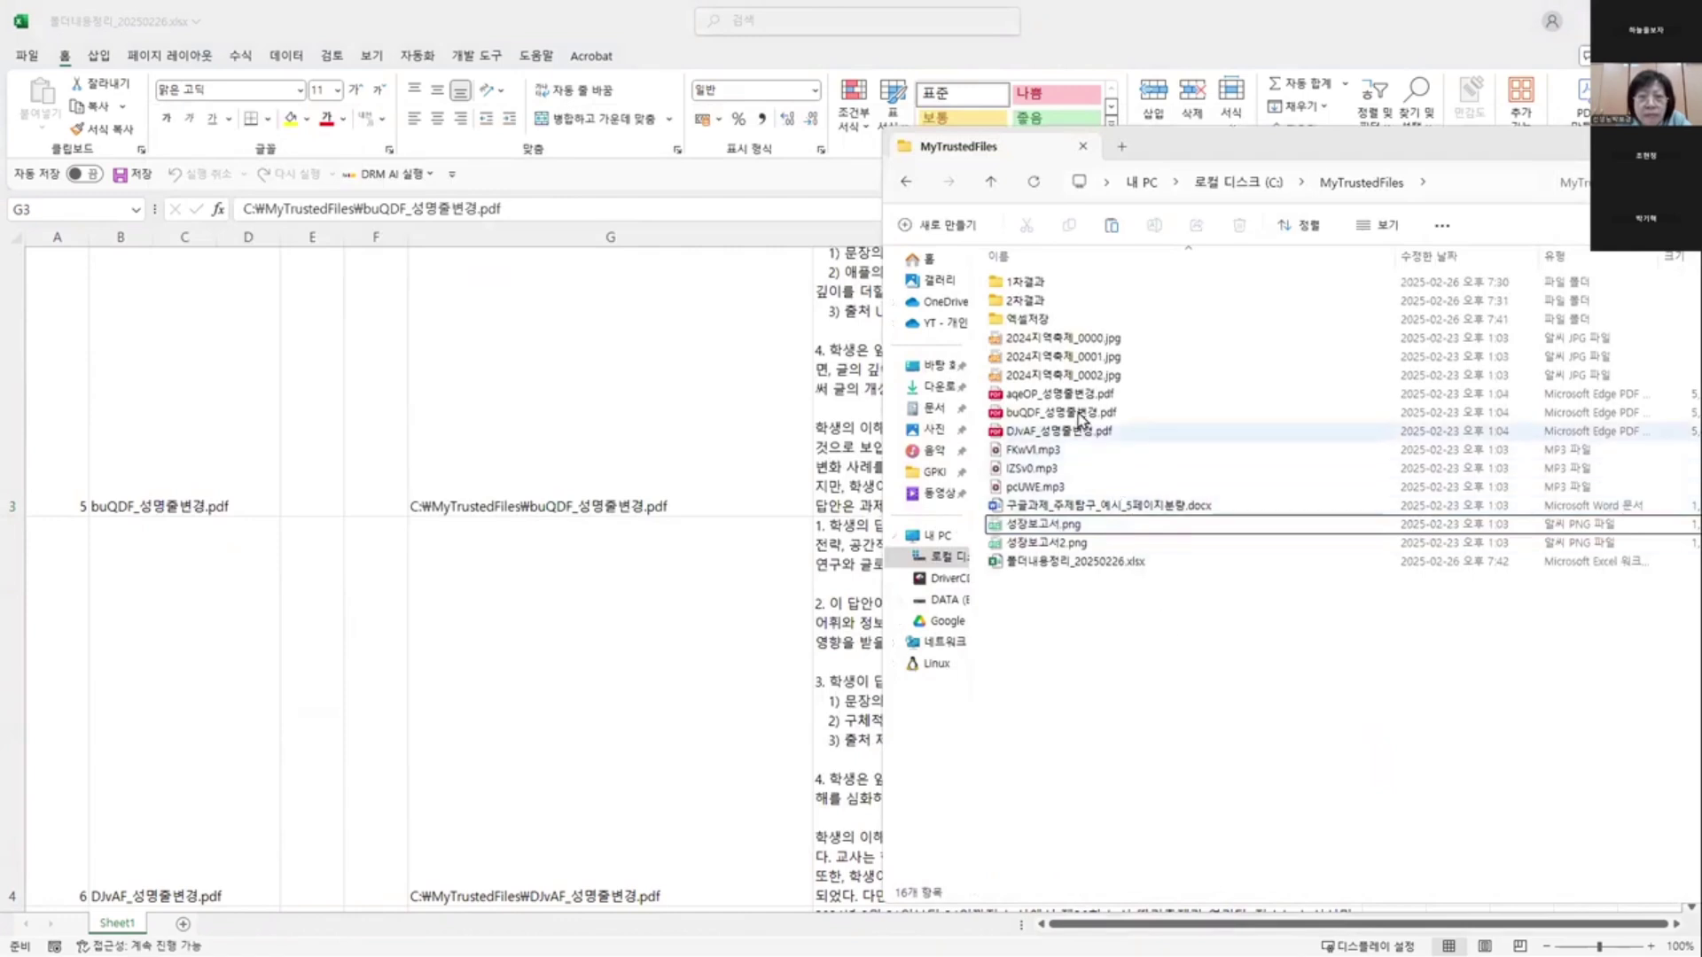
pyautogui.click(1069, 394)
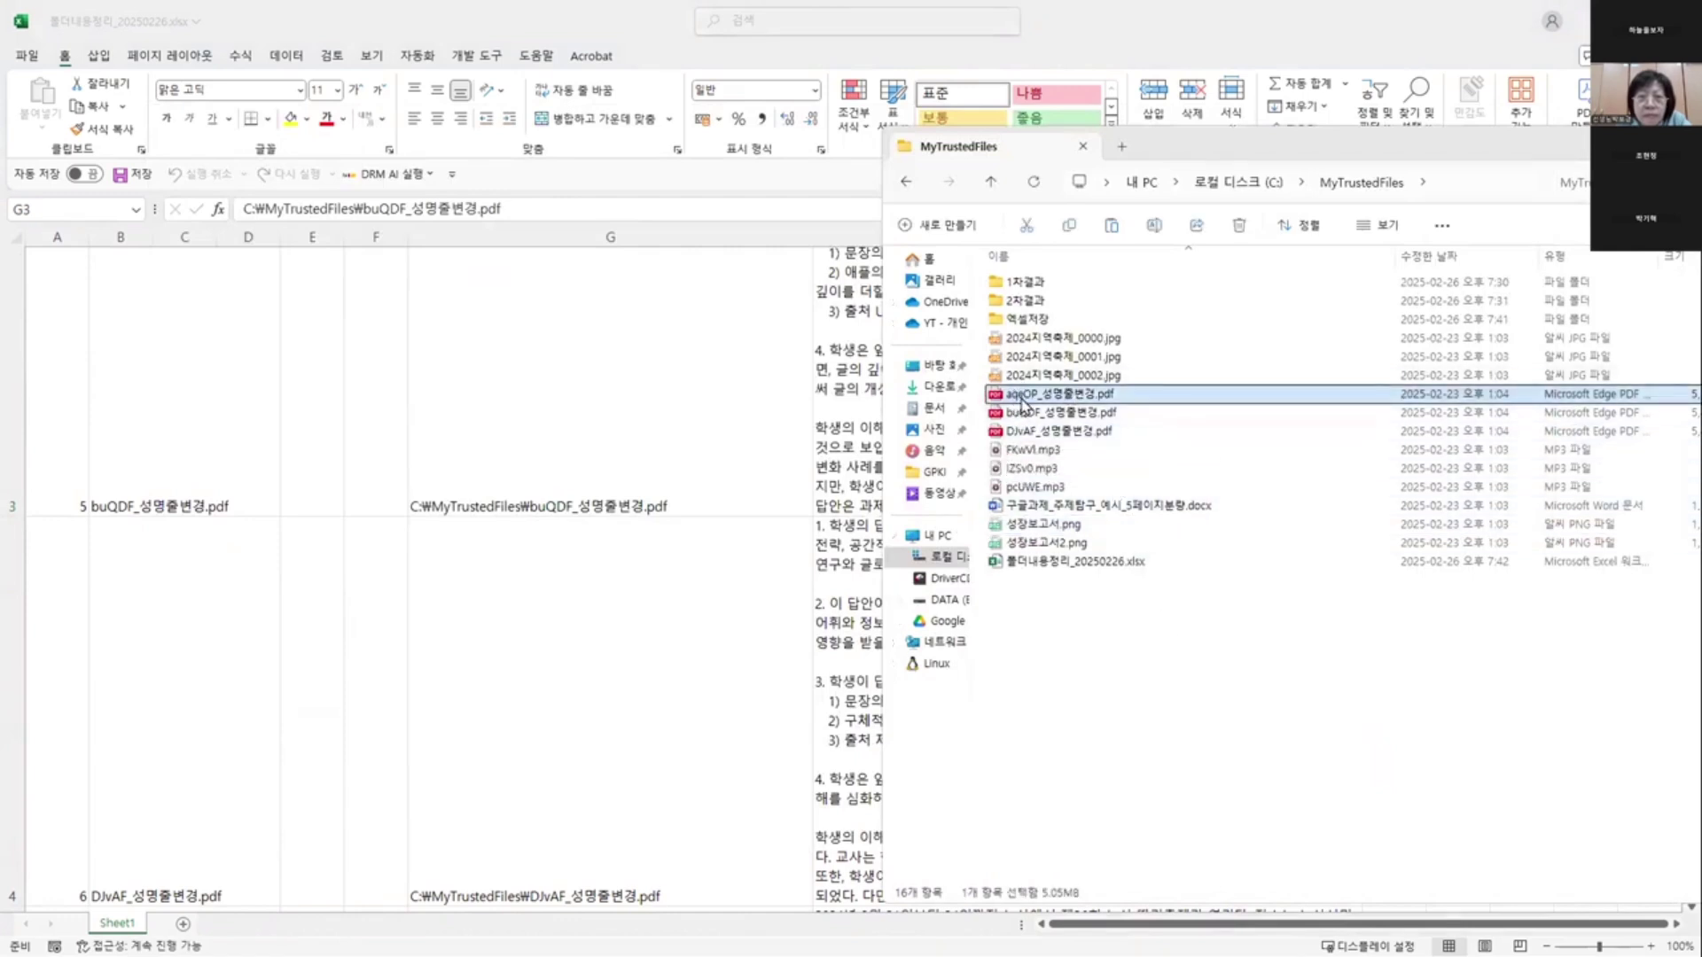
pyautogui.doubleClick(1081, 397)
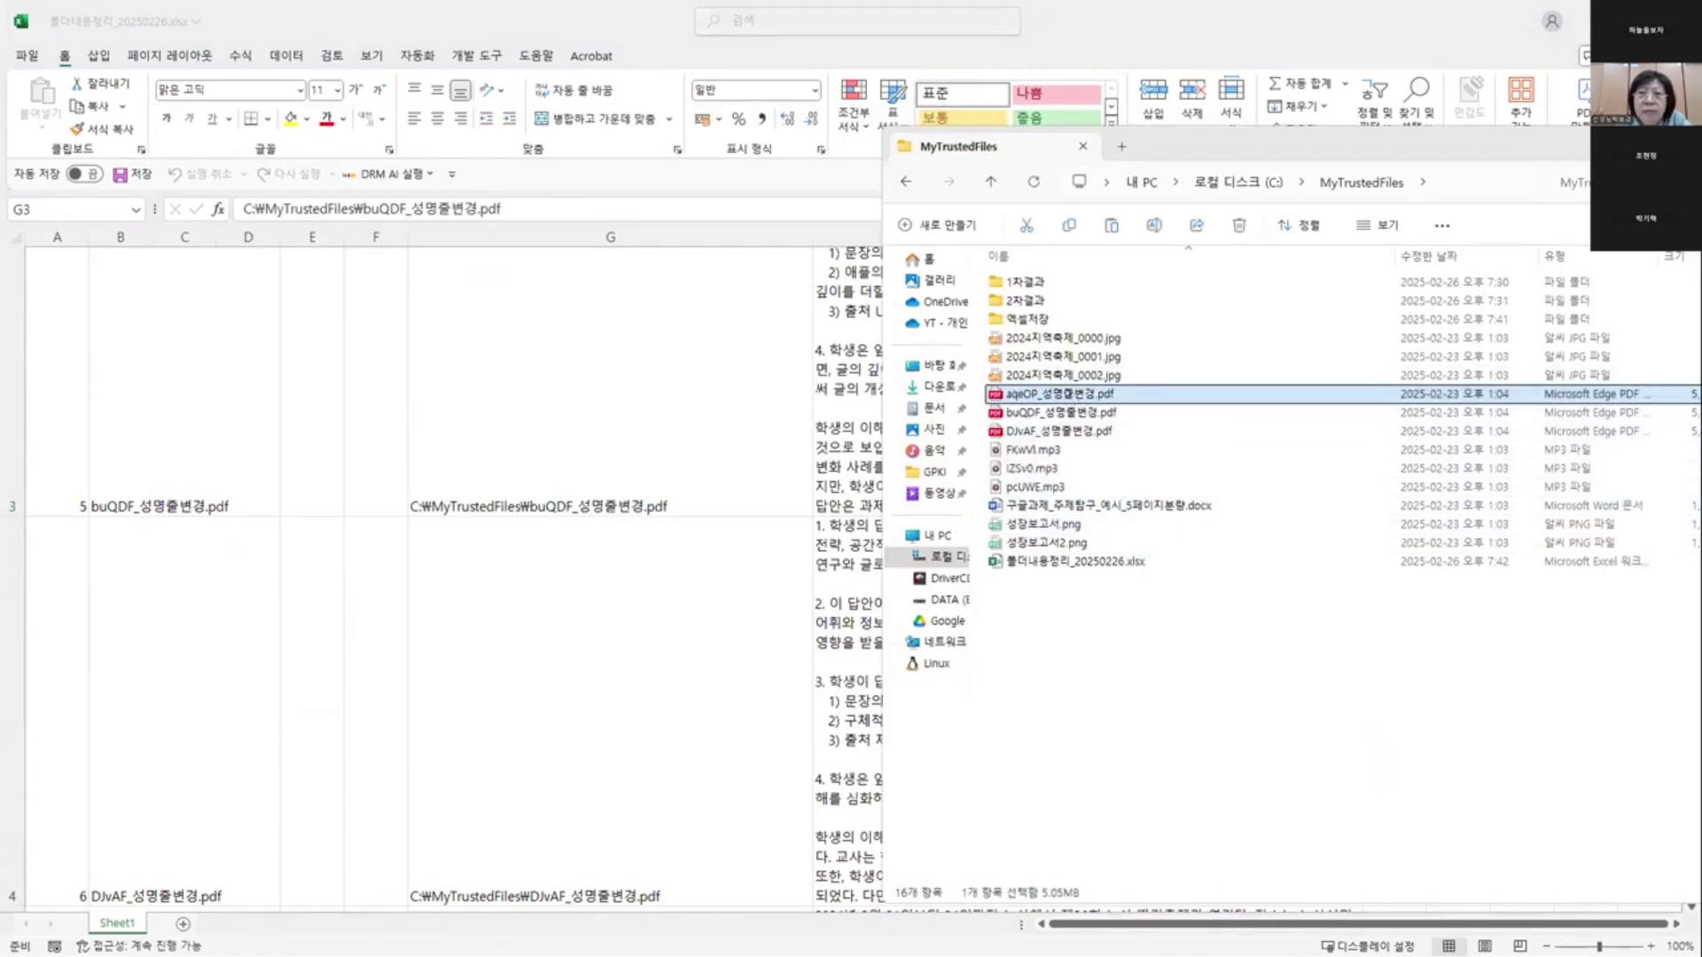
pyautogui.scroll(-1, 780, 385)
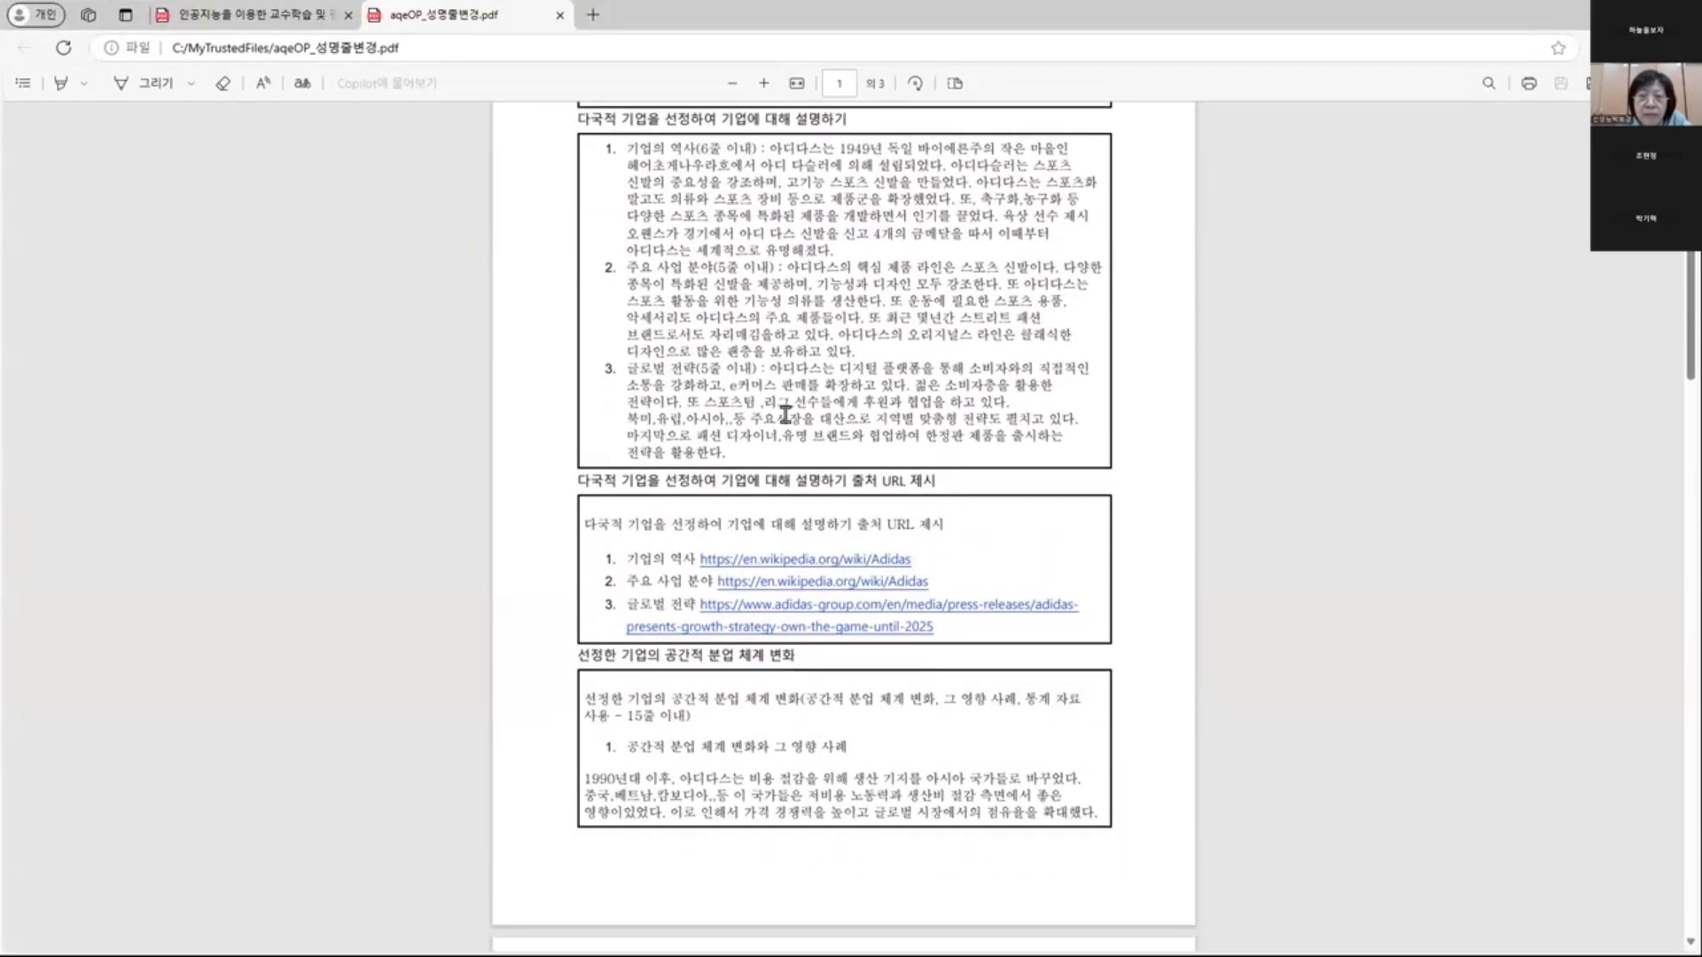
pyautogui.scroll(1, 795, 390)
pyautogui.scroll(2, 795, 390)
pyautogui.scroll(-8, 656, 323)
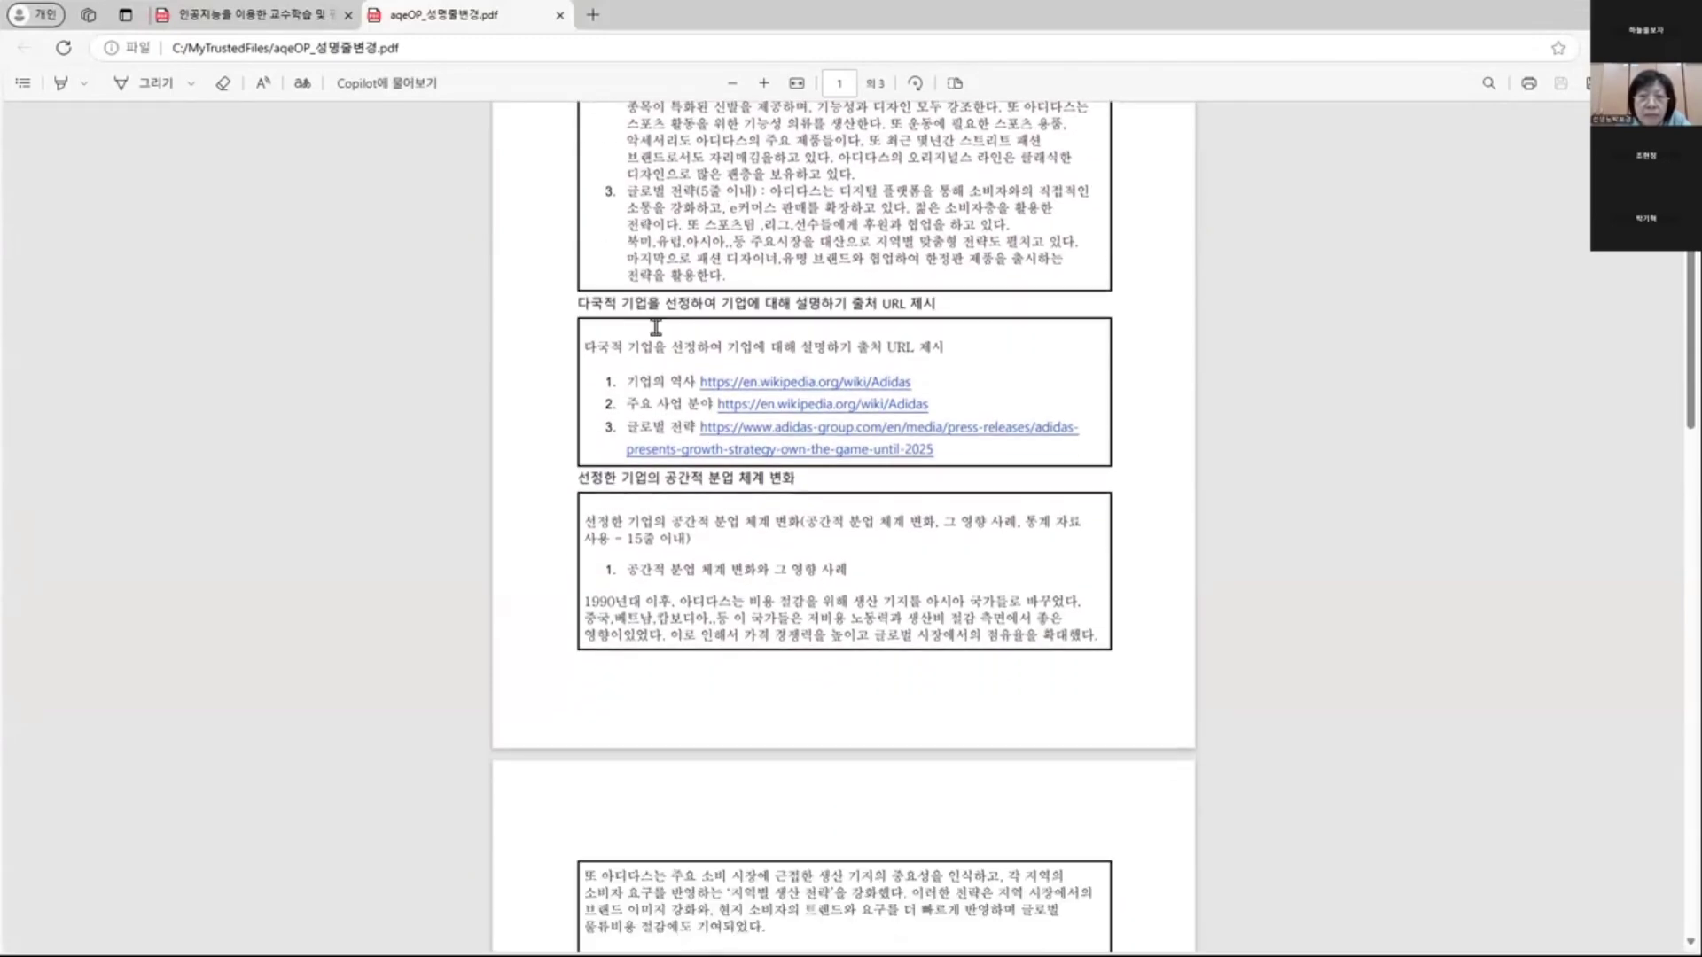
pyautogui.scroll(-5, 683, 347)
pyautogui.scroll(8, 687, 396)
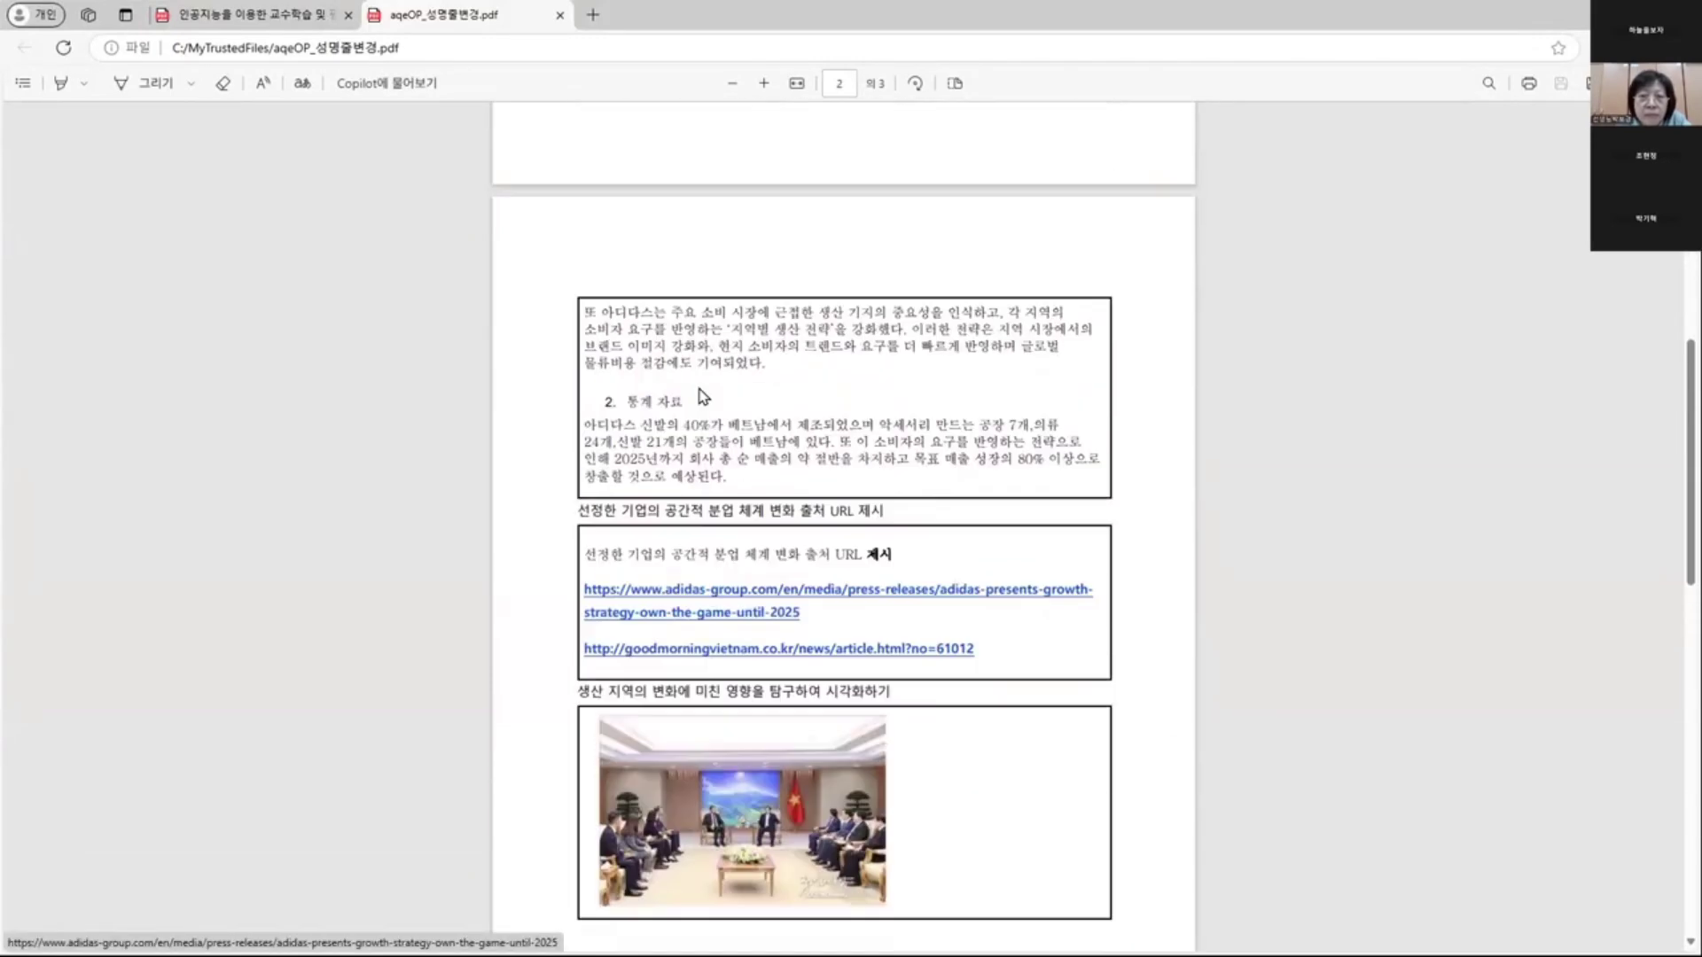
pyautogui.scroll(5, 703, 397)
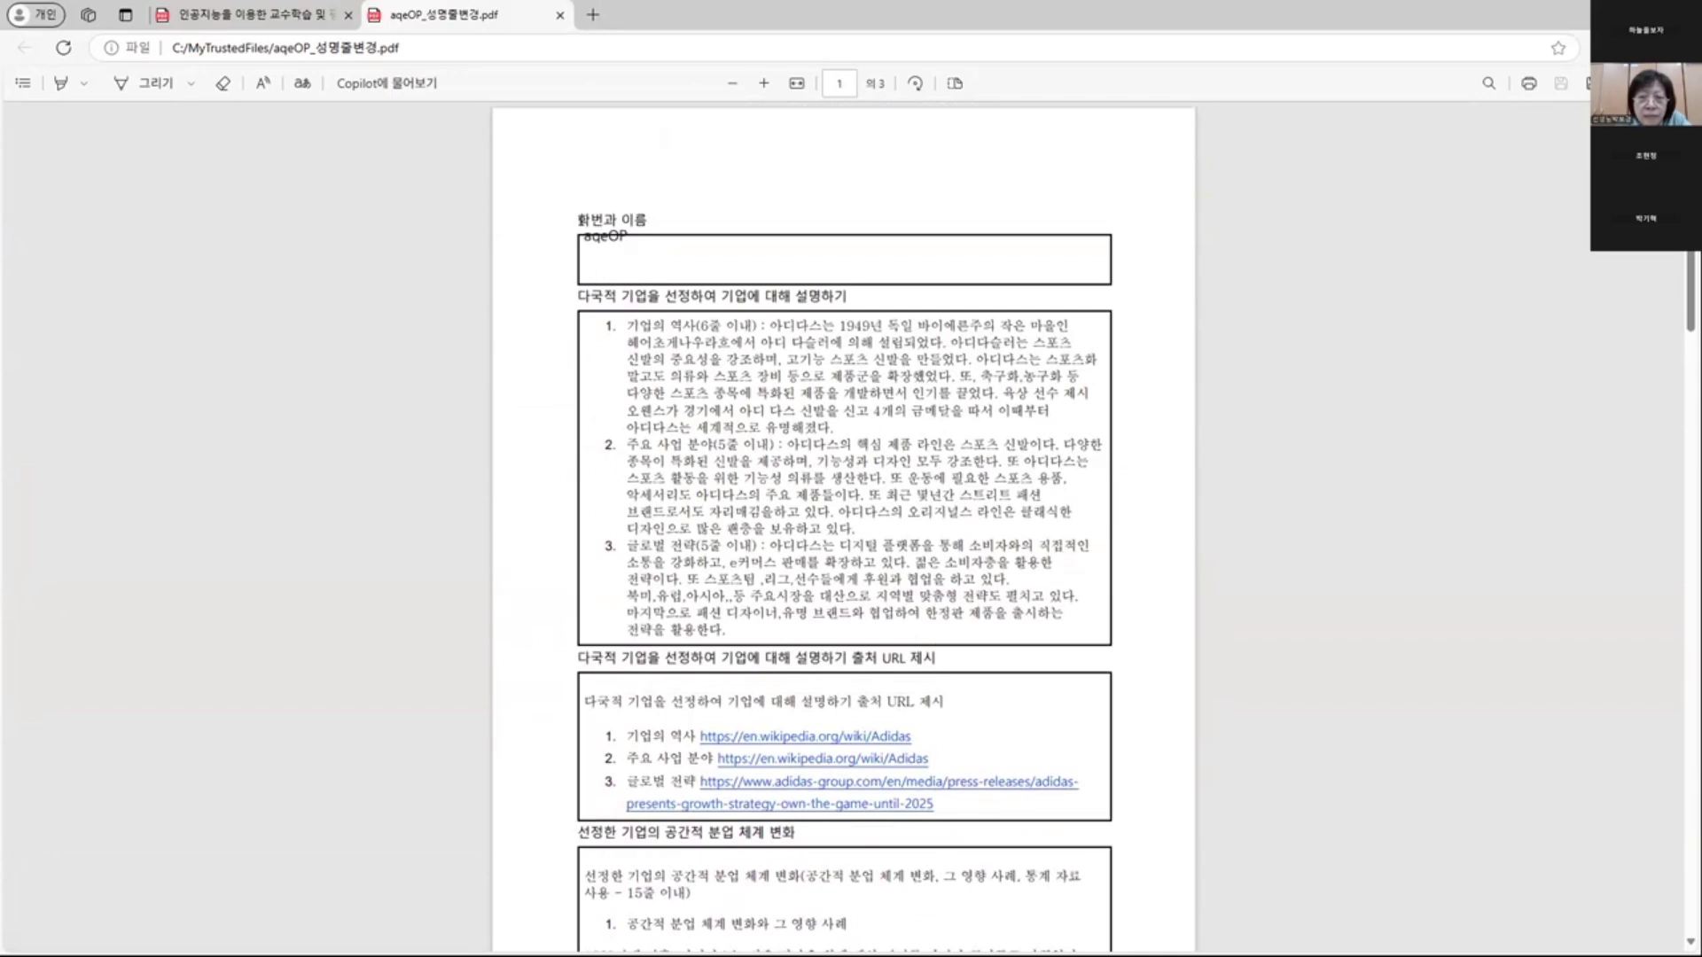
pyautogui.moveTo(574, 213); pyautogui.dragTo(635, 220)
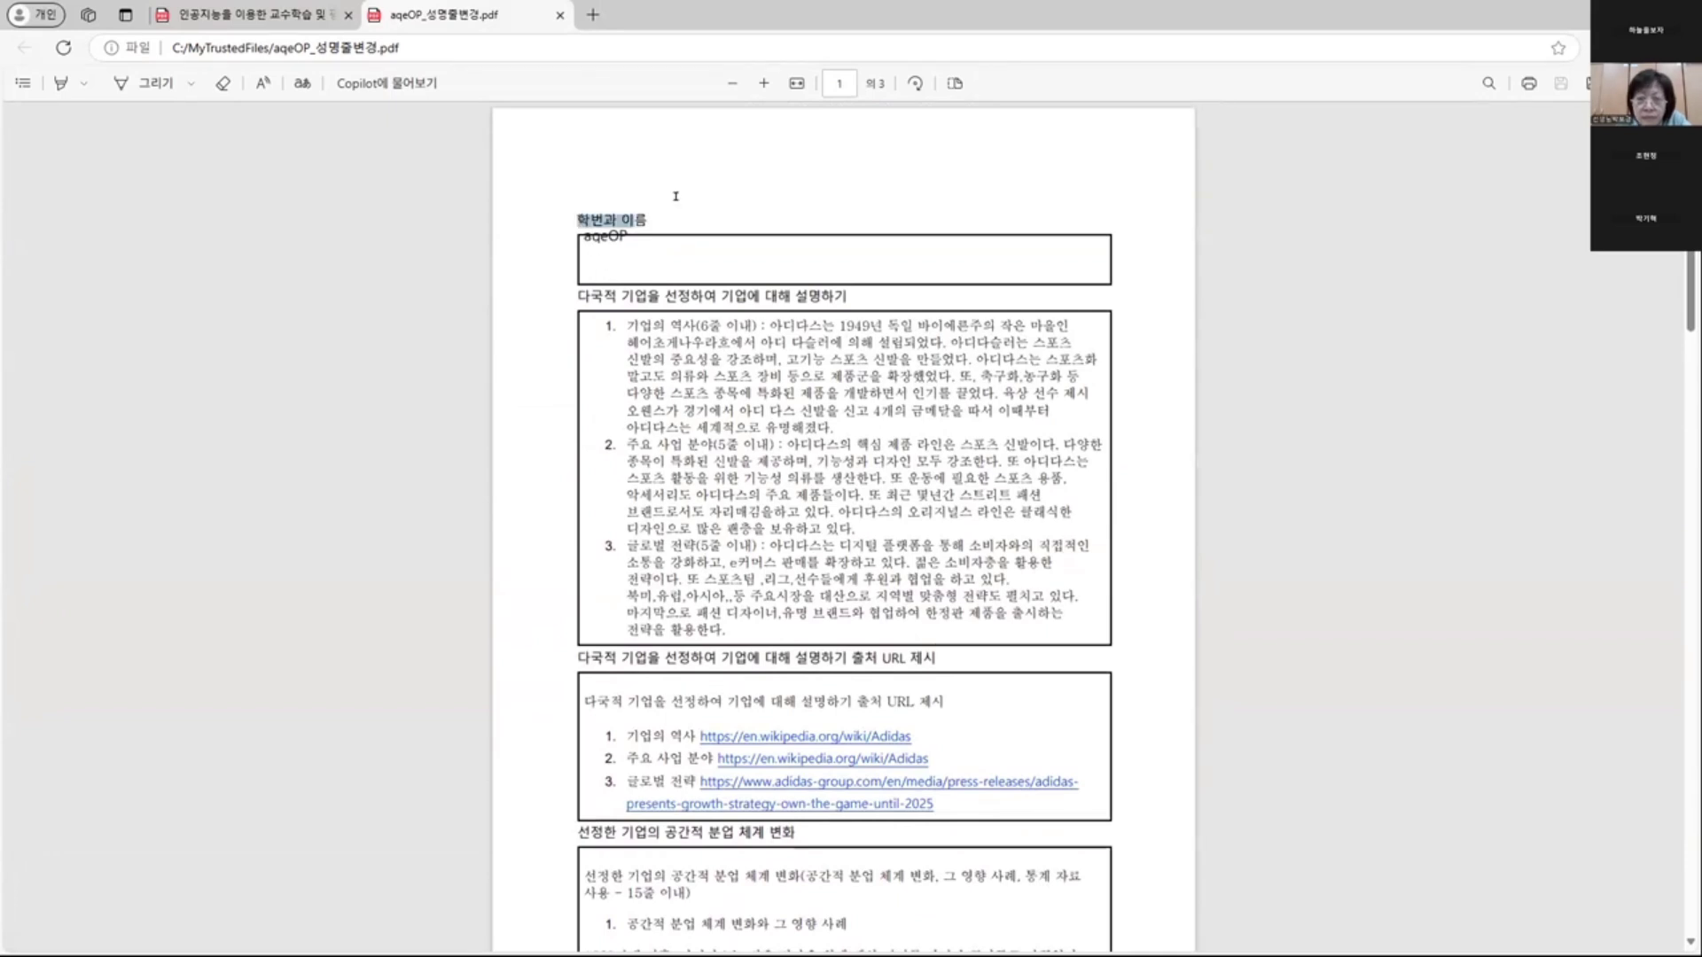
pyautogui.click(562, 293)
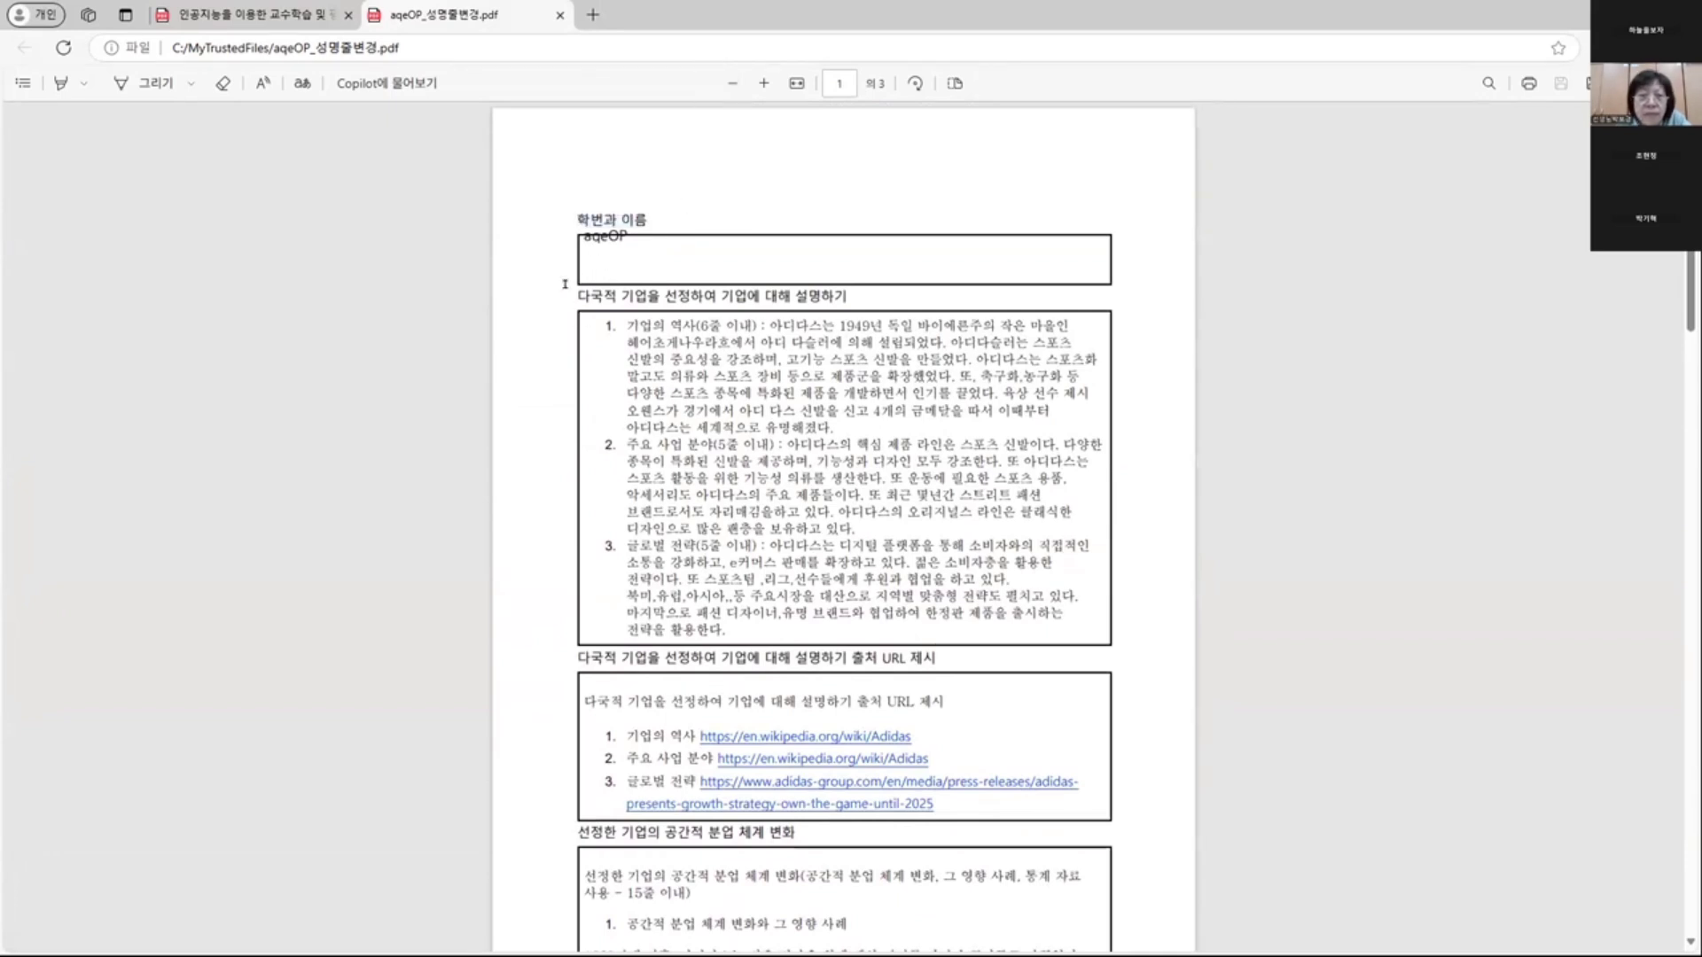
pyautogui.moveTo(568, 295); pyautogui.dragTo(848, 298)
# - Switch to 교사를 위한 올인원 도우미 v4.0 and open the DOC 테이블 추출 도구
pyautogui.hotkey('alt', 'Tab')
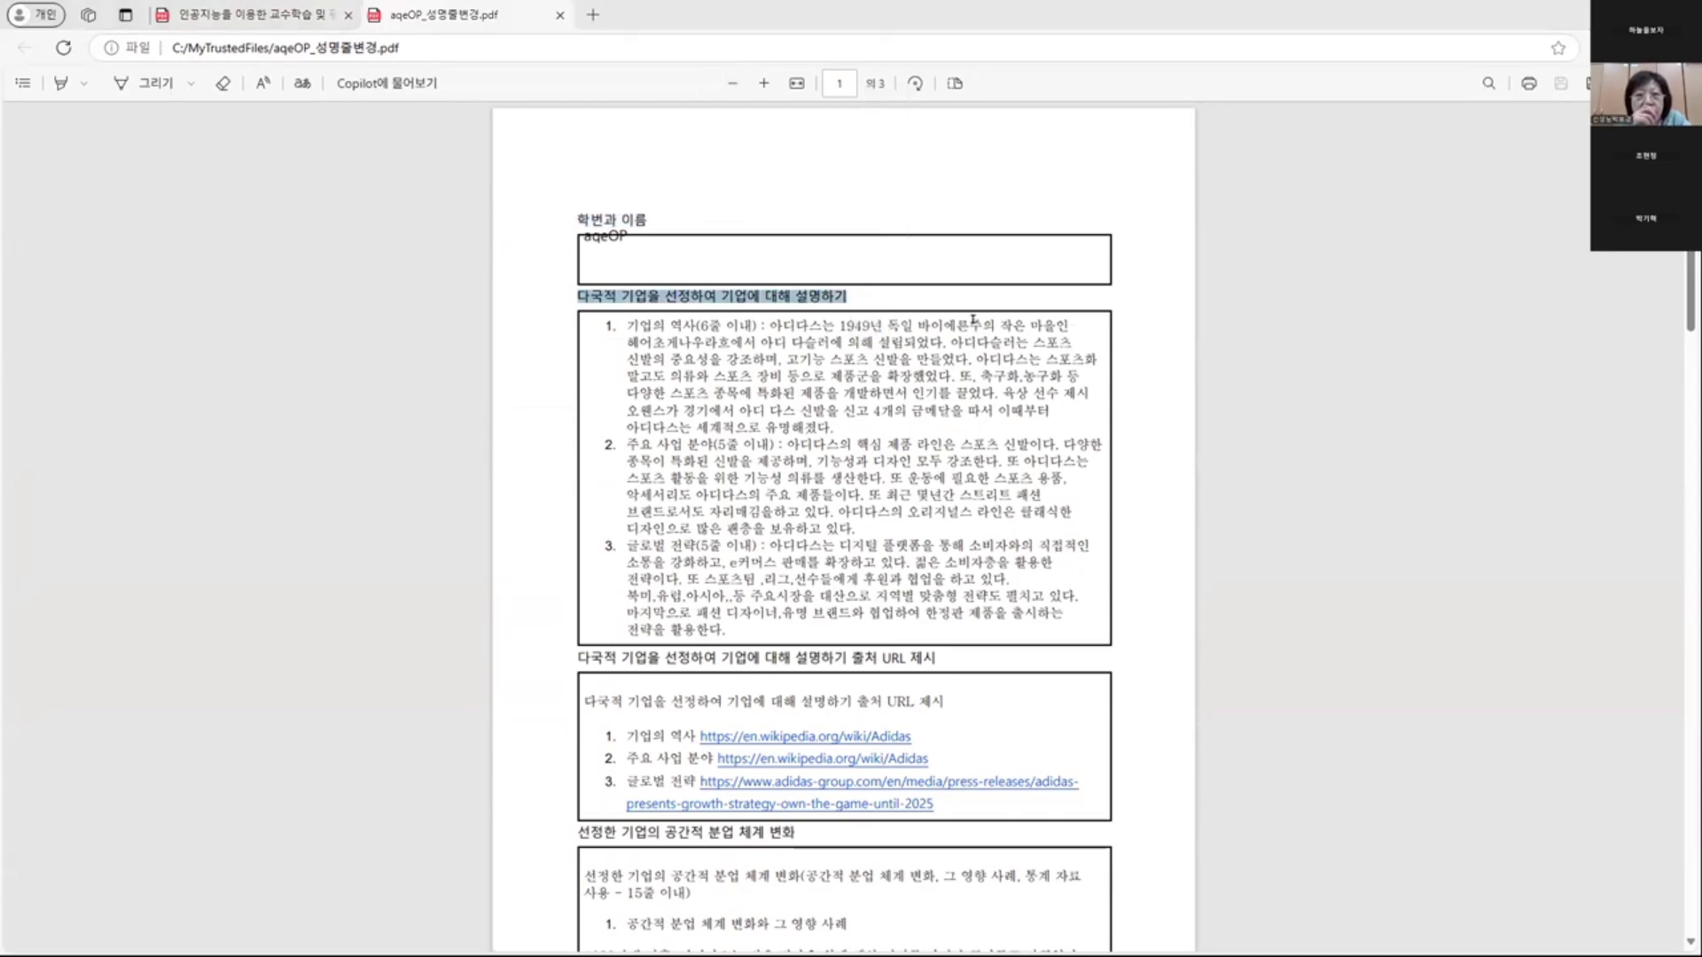
pyautogui.hotkey('alt', 'Tab')
pyautogui.hotkey('alt', 'Tab')
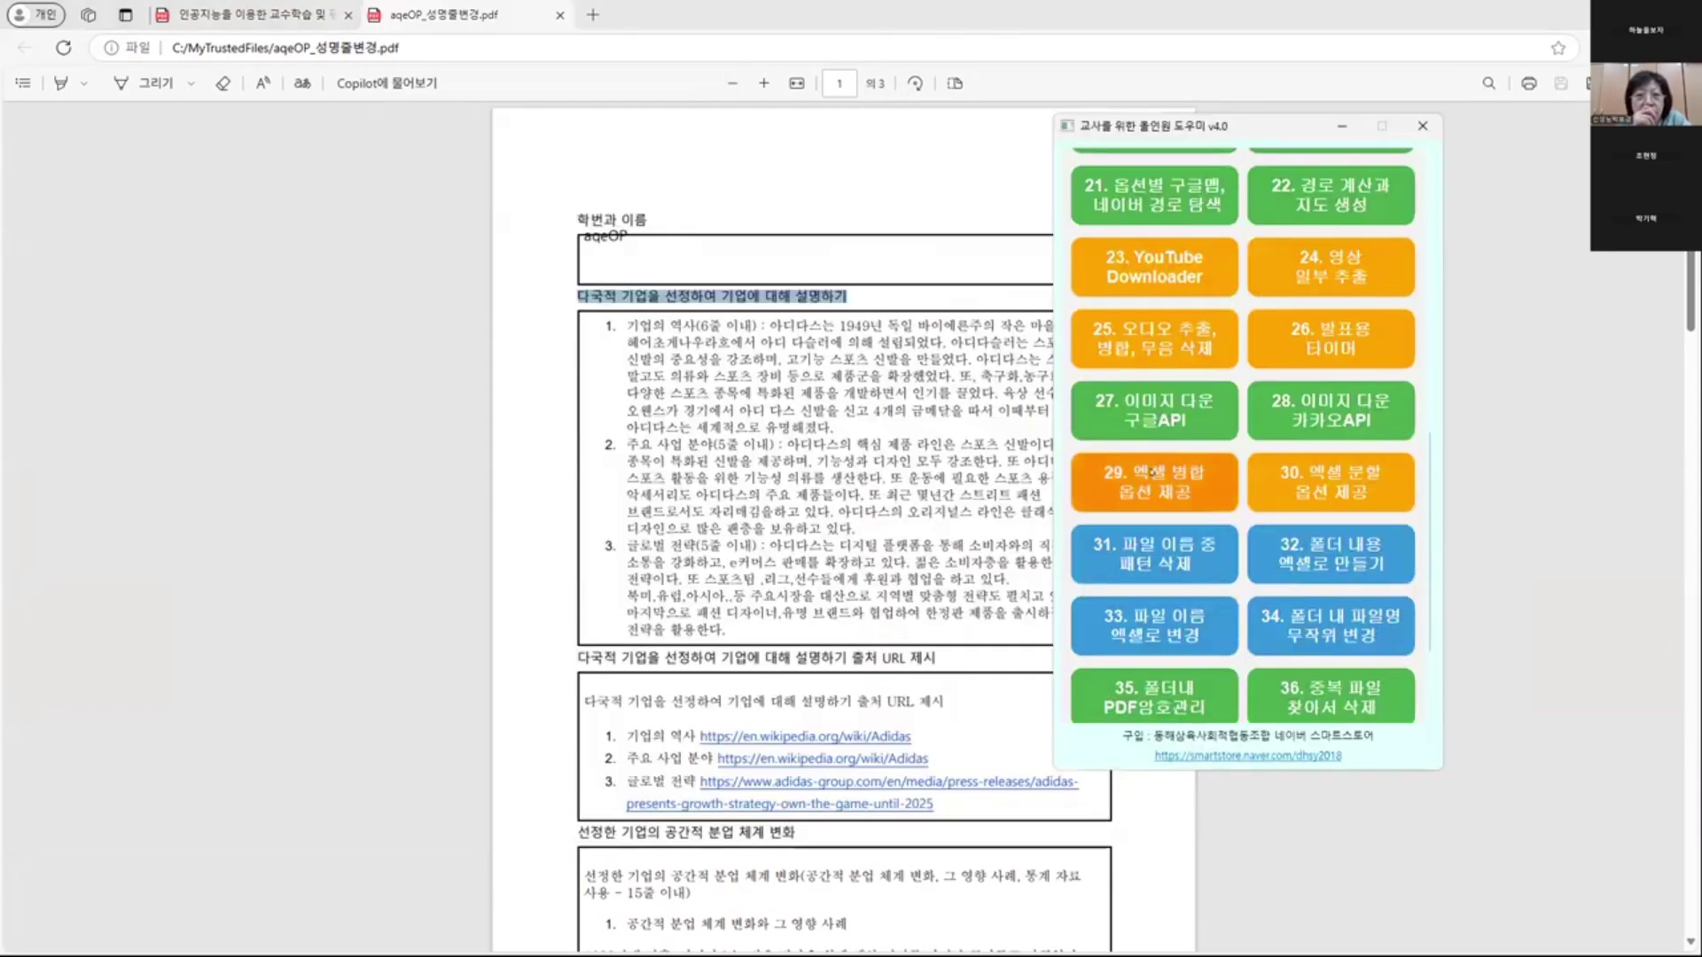
pyautogui.scroll(-2, 1152, 620)
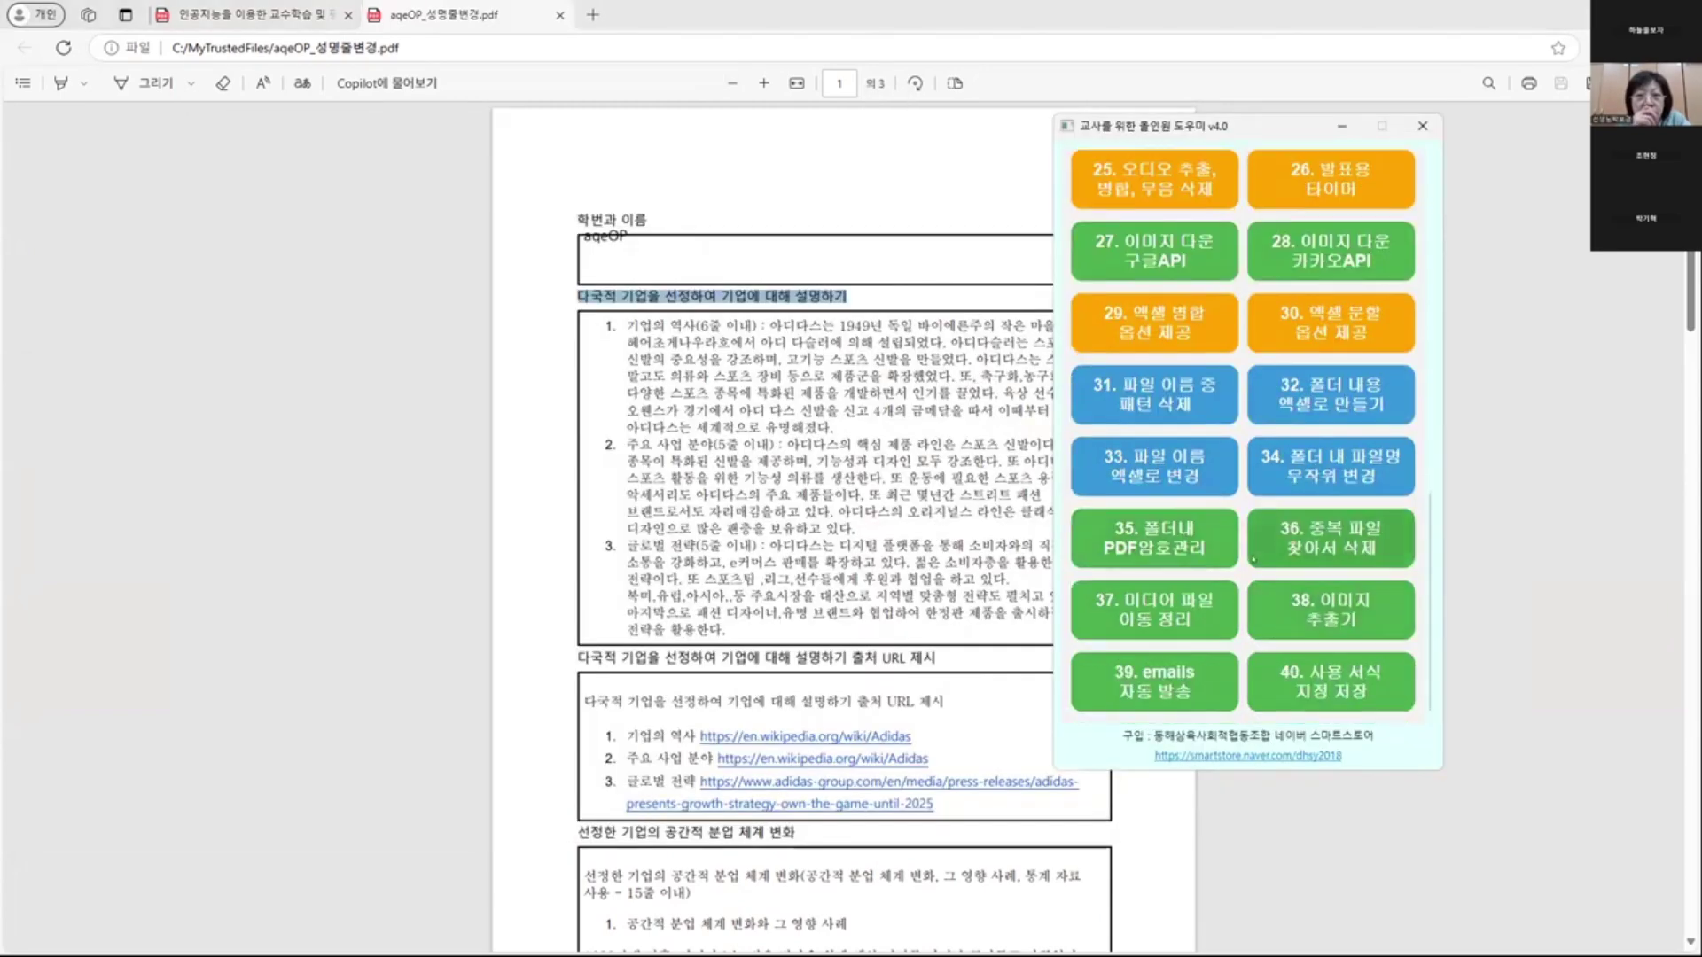
pyautogui.scroll(5, 1252, 587)
pyautogui.scroll(1, 1152, 425)
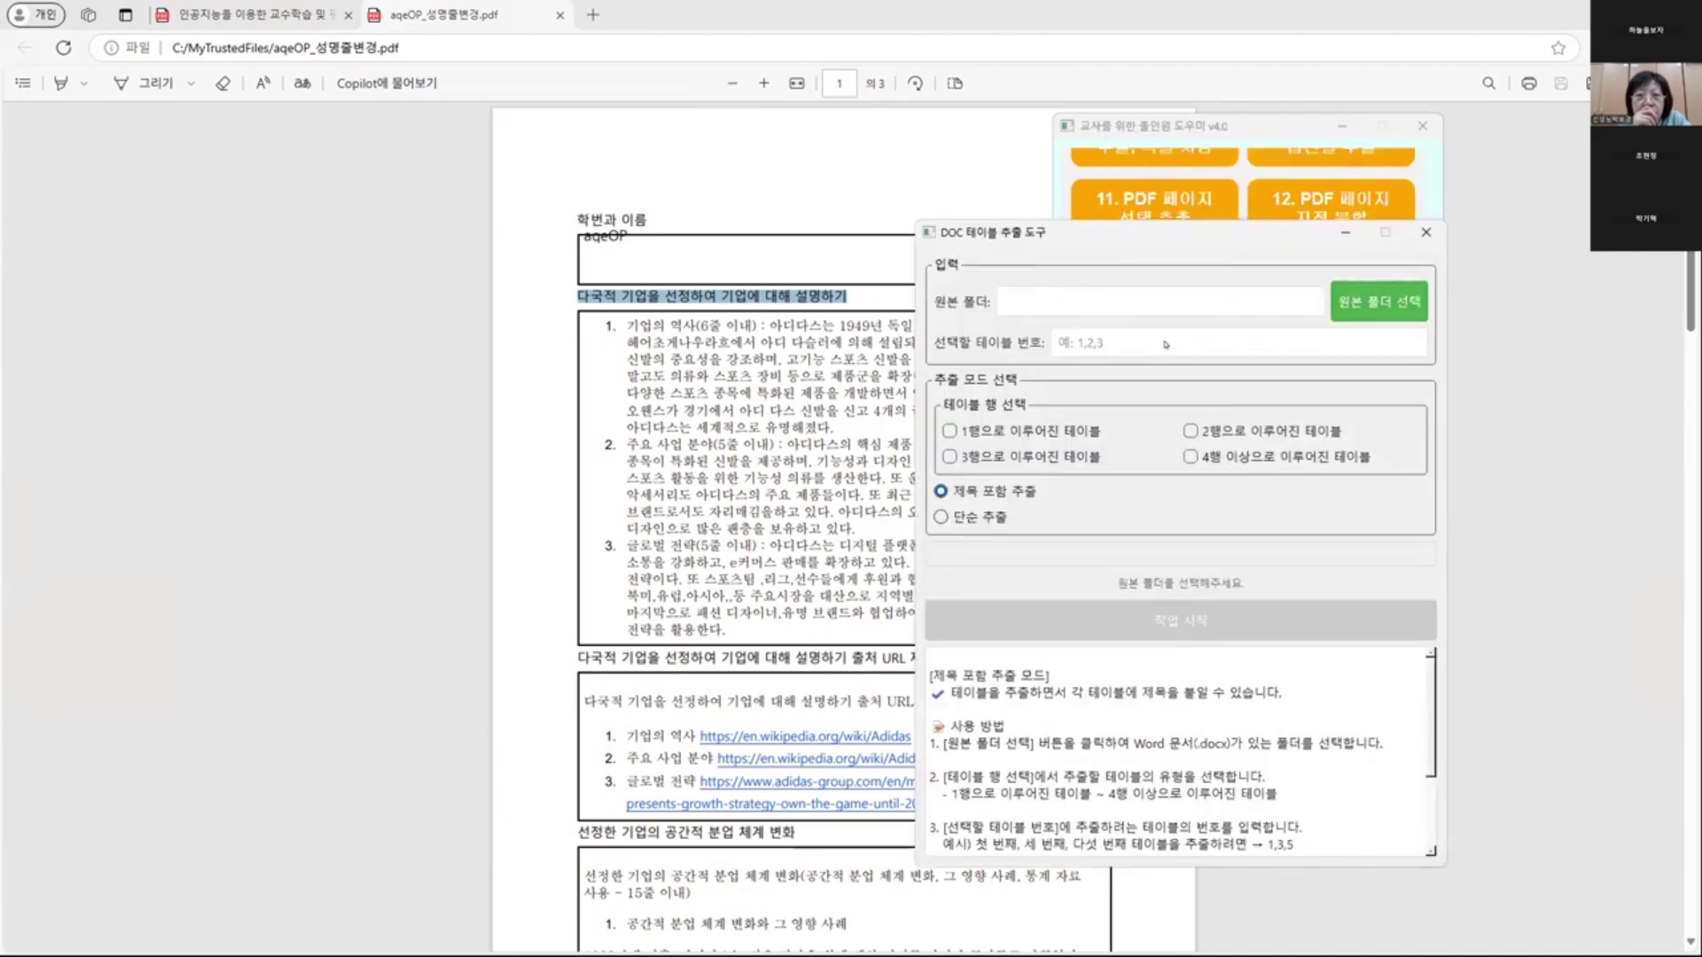
# - Choose C:/MyTrustedFiles as the source folder for the table extraction
pyautogui.click(1369, 292)
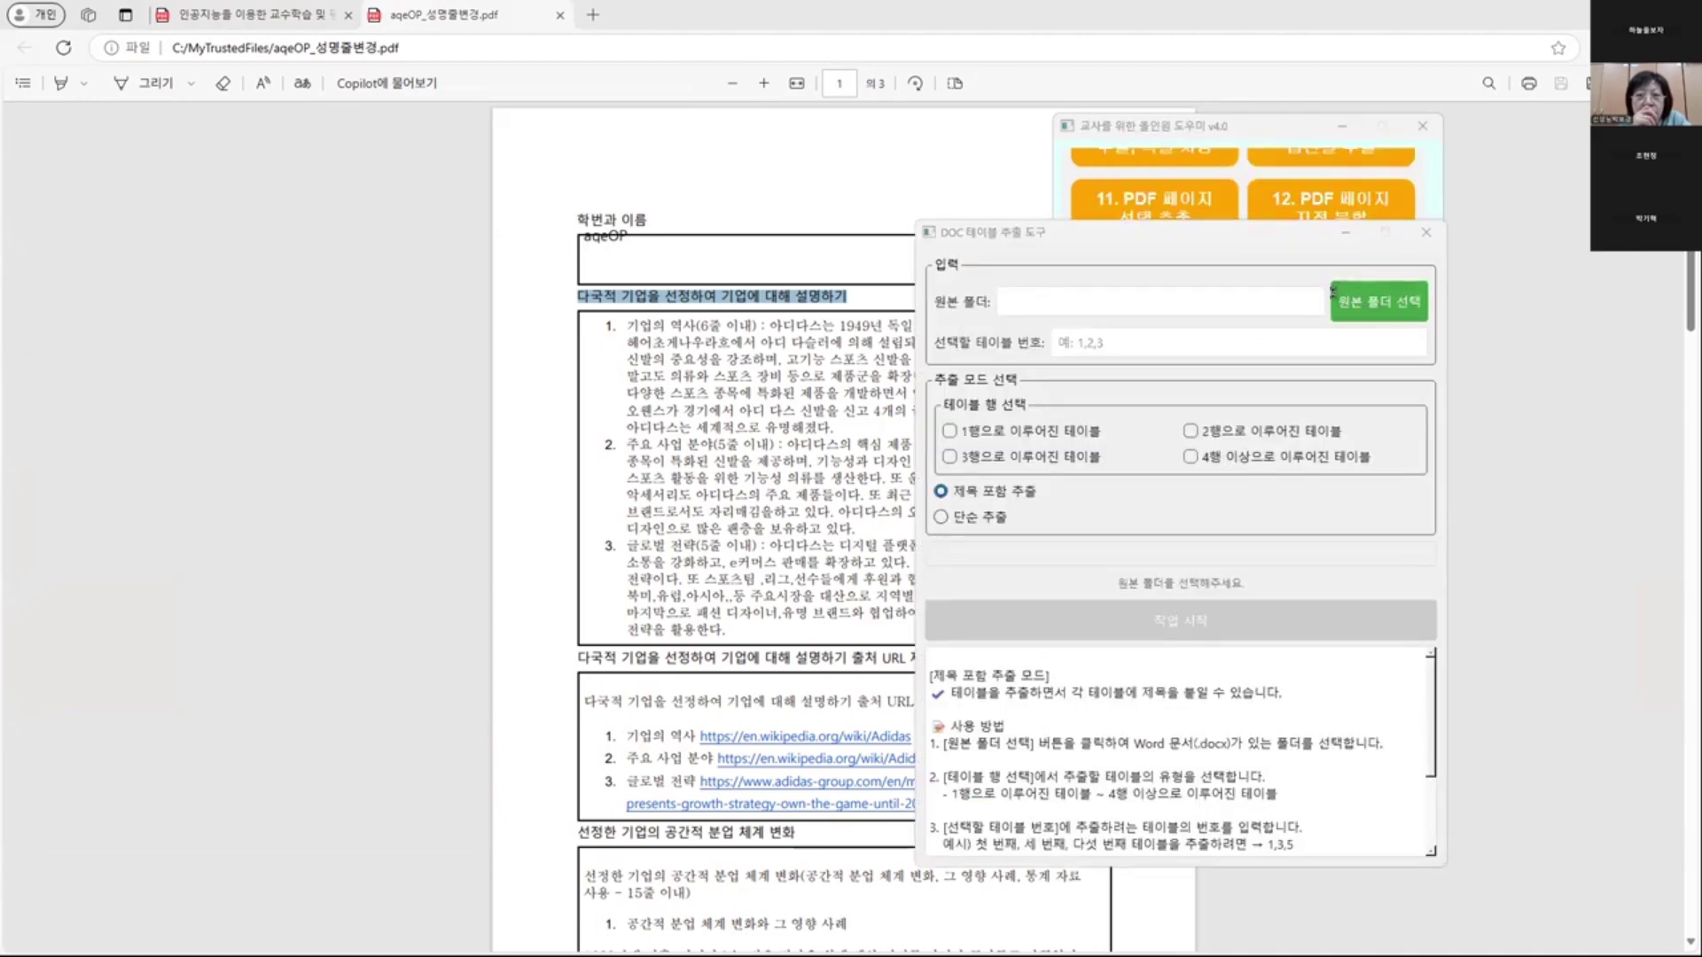
pyautogui.scroll(-2, 904, 494)
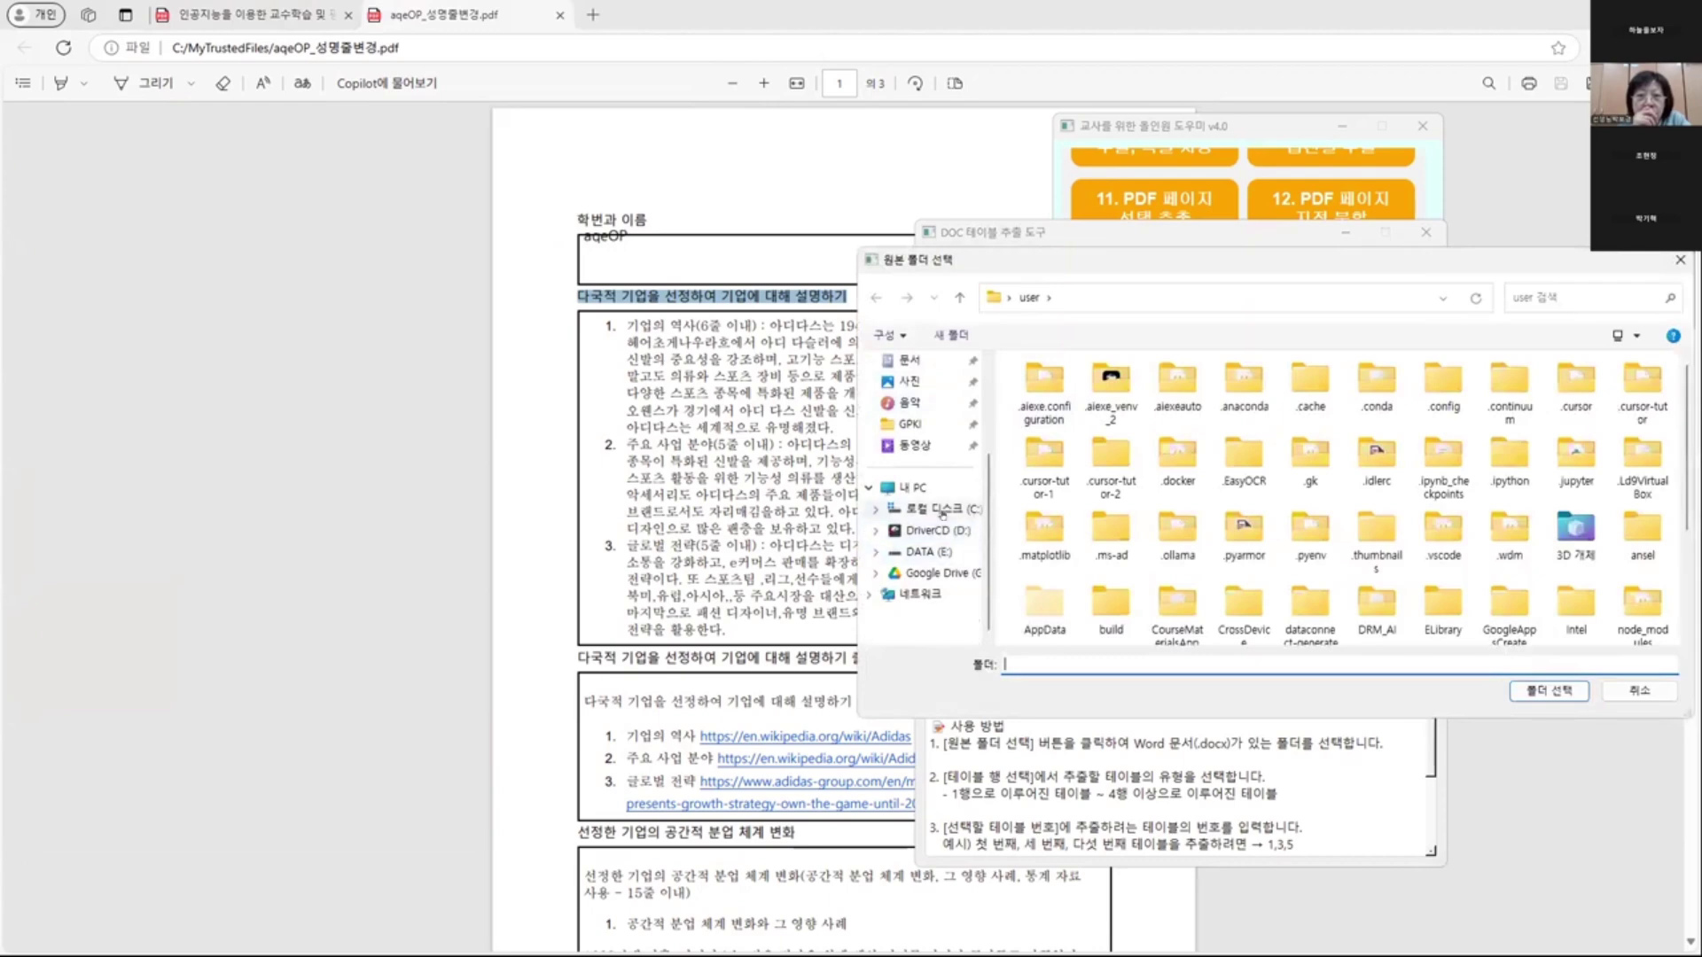
pyautogui.click(940, 510)
pyautogui.scroll(-2, 1073, 457)
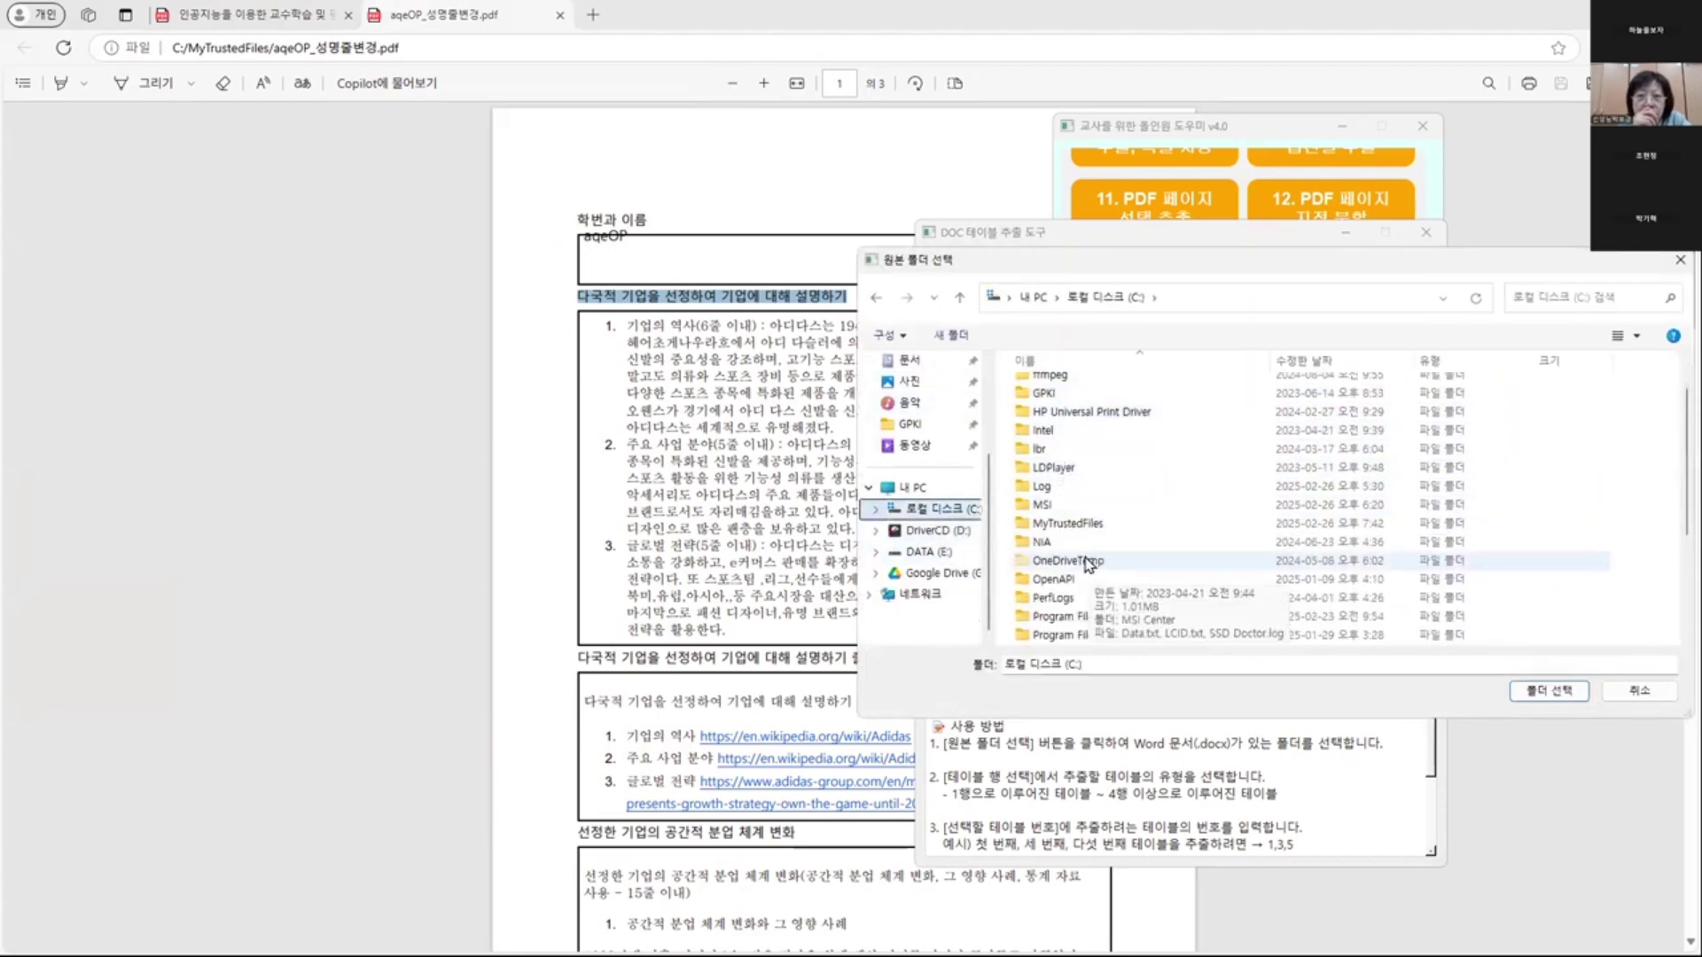
pyautogui.click(1073, 467)
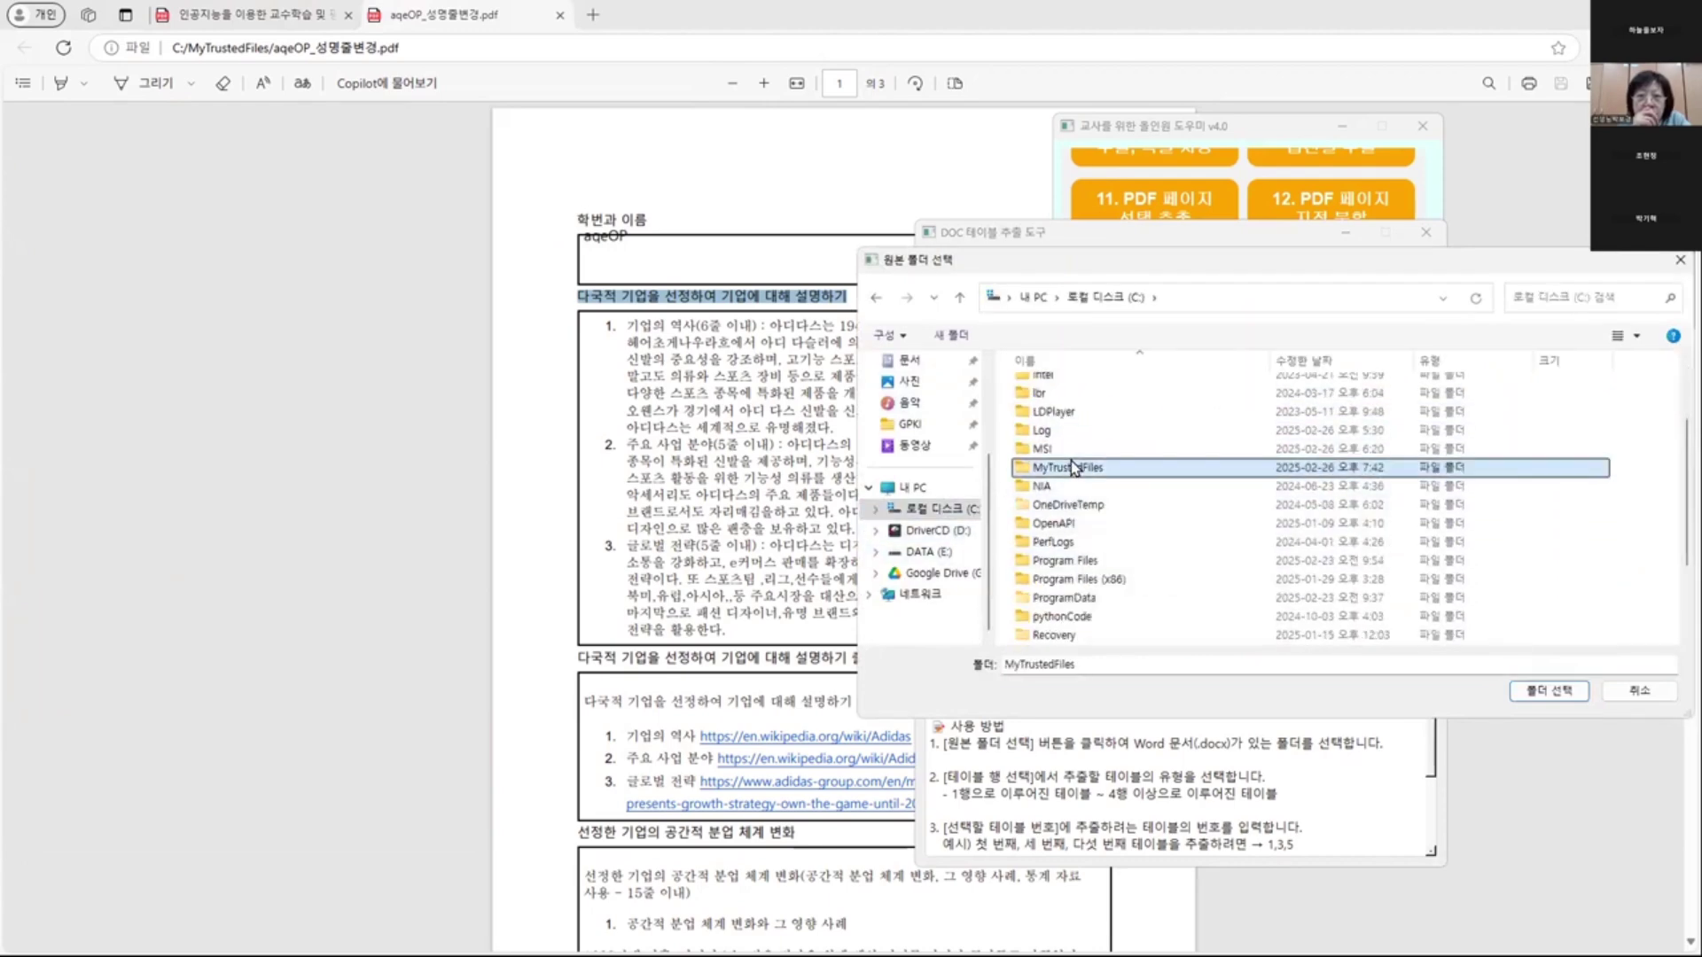
pyautogui.click(1548, 690)
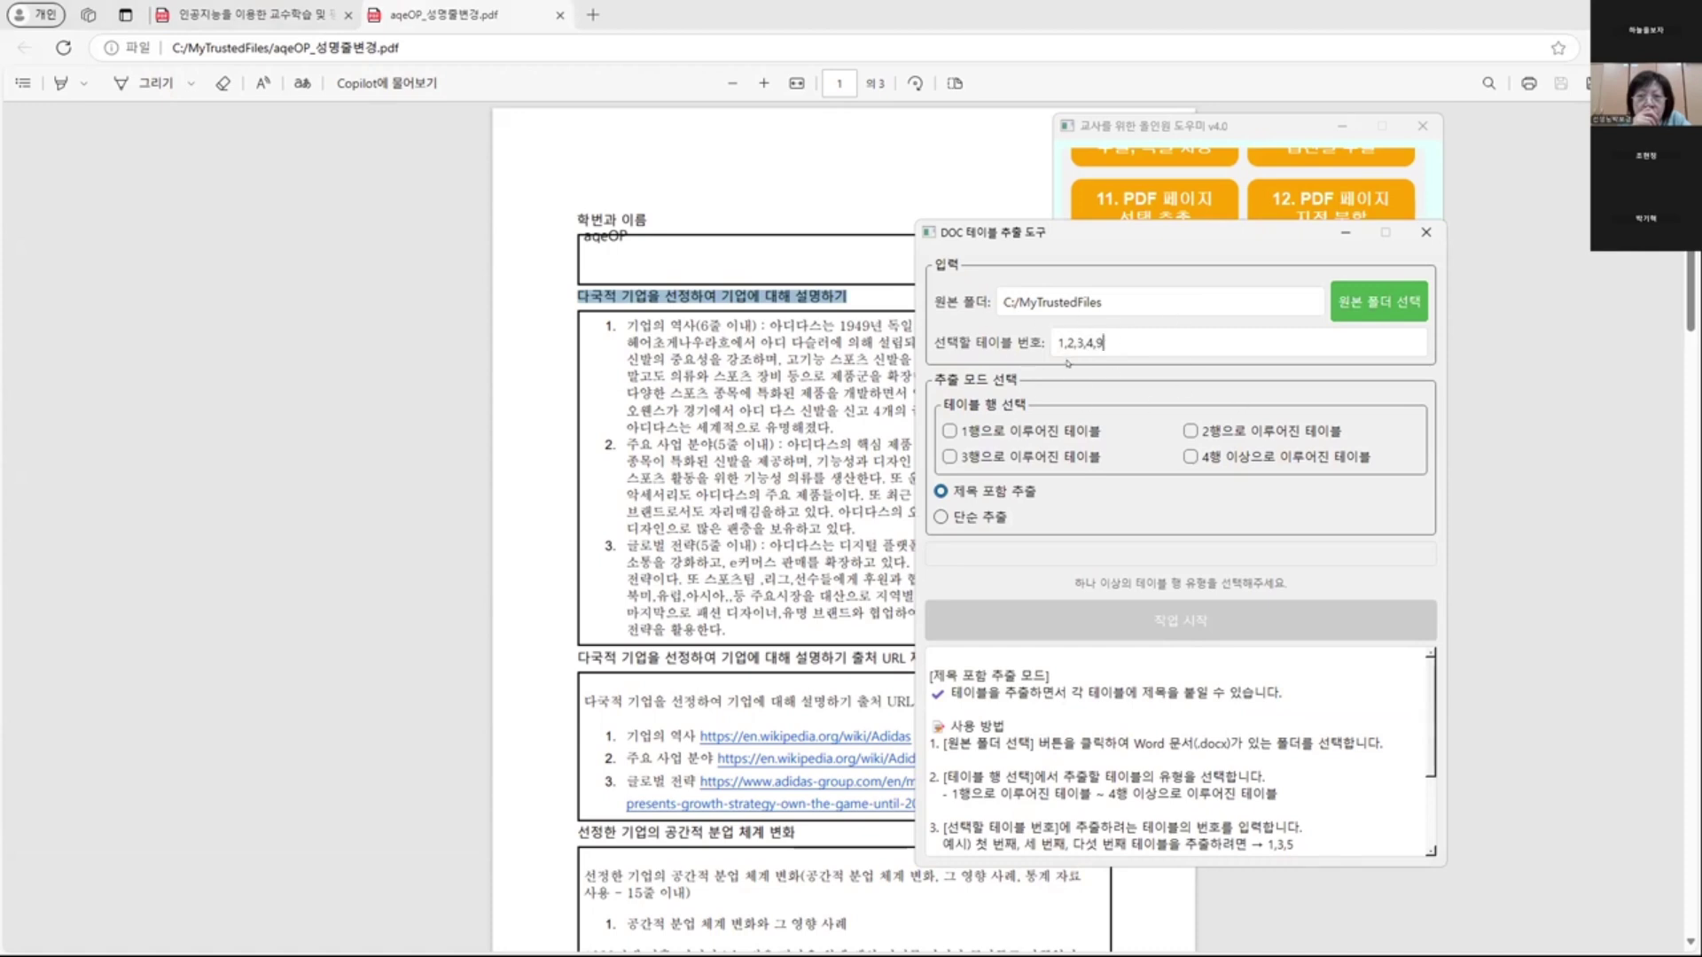
# - Set the table numbers to 1,2,3,4,9 with one-row tables, start the extraction, and dismiss the table title entry
pyautogui.click(950, 431)
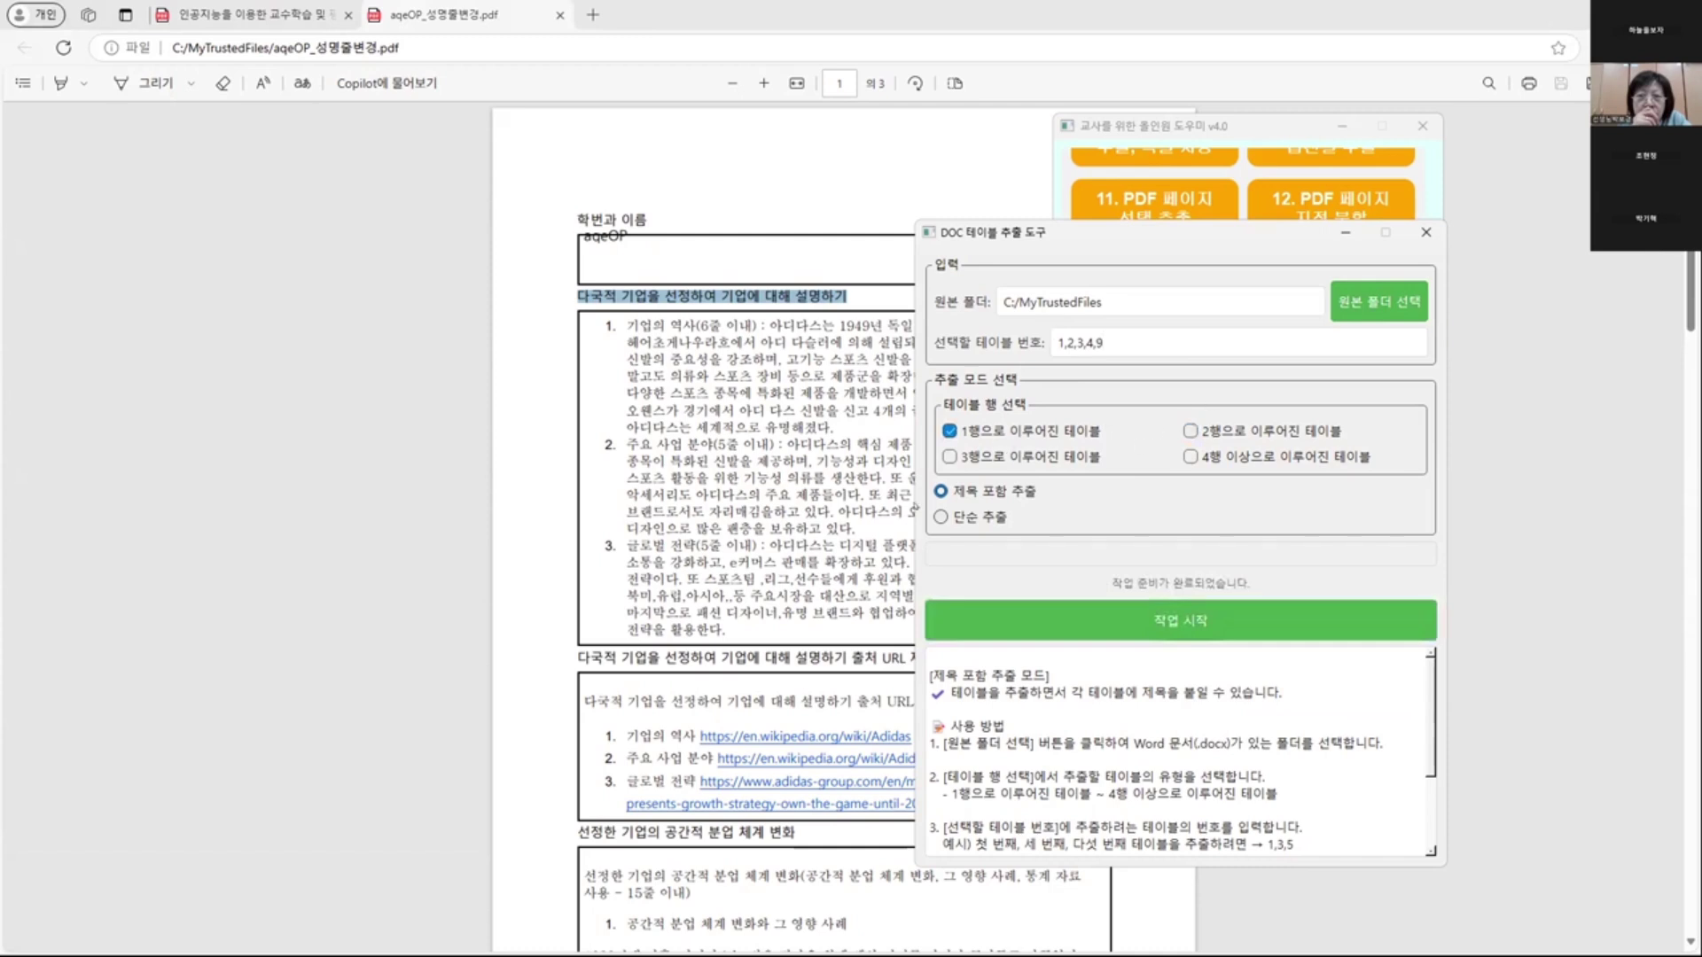
pyautogui.click(1126, 618)
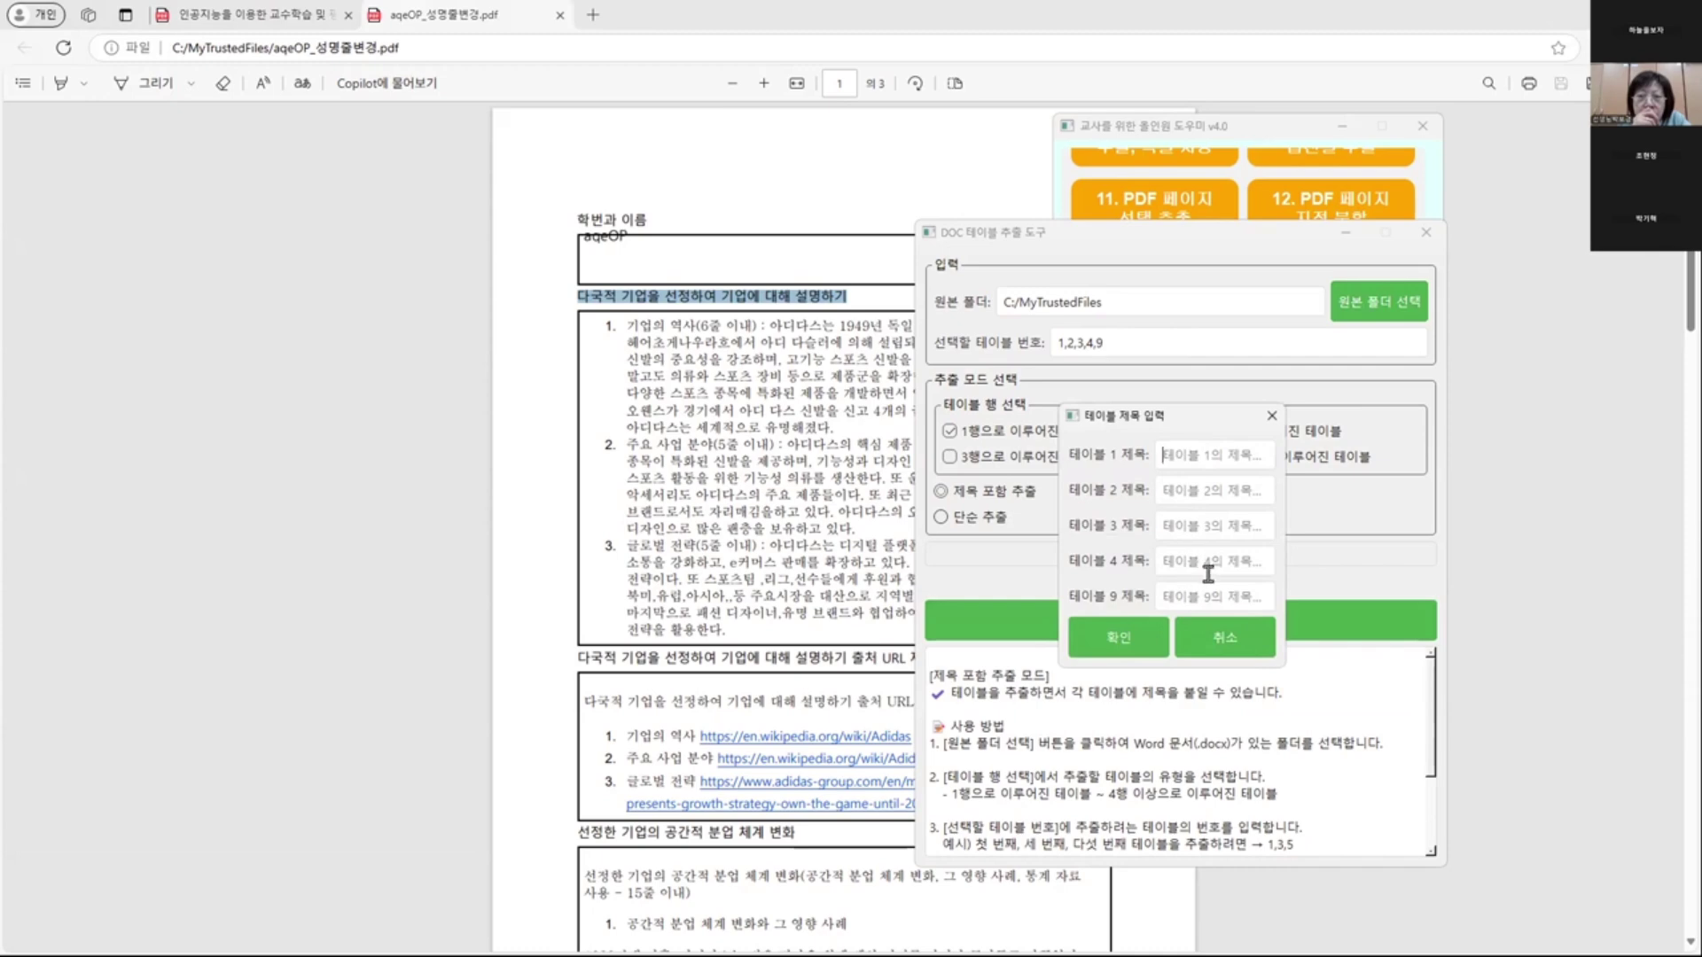
pyautogui.click(1272, 415)
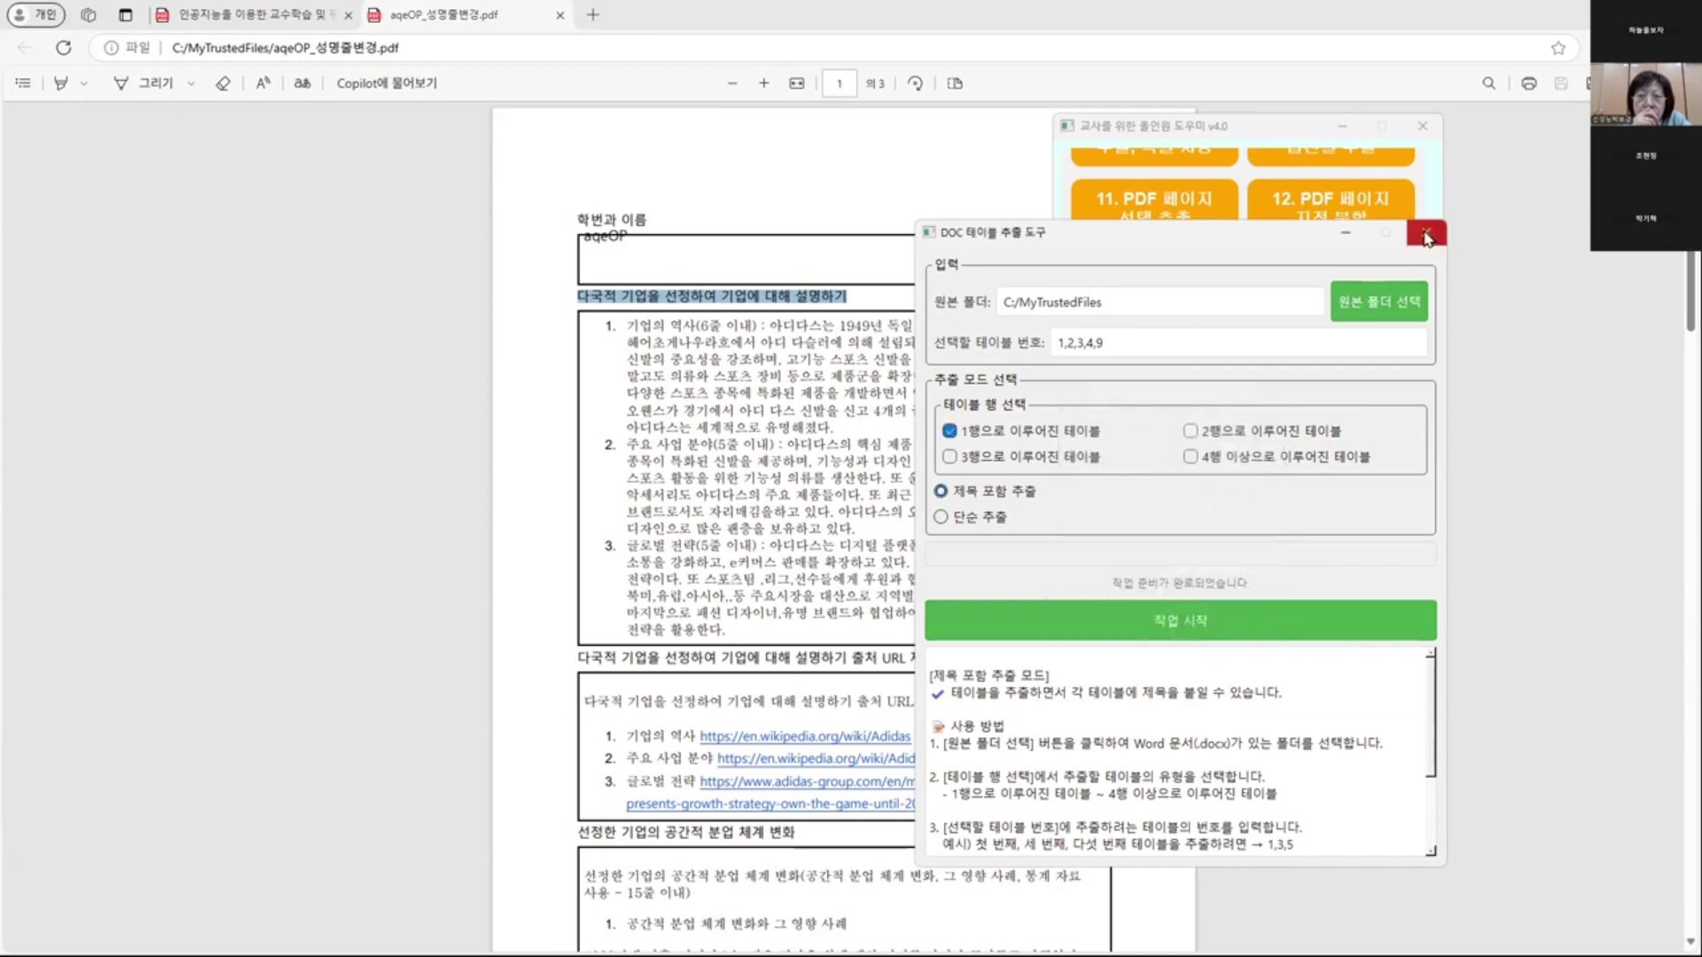
# - Close the DOC 테이블 추출 도구 and look through all three pages of aqeOP_성명줄변경.pdf, including the image answers and sources
pyautogui.click(1426, 232)
pyautogui.moveTo(574, 213); pyautogui.dragTo(650, 220)
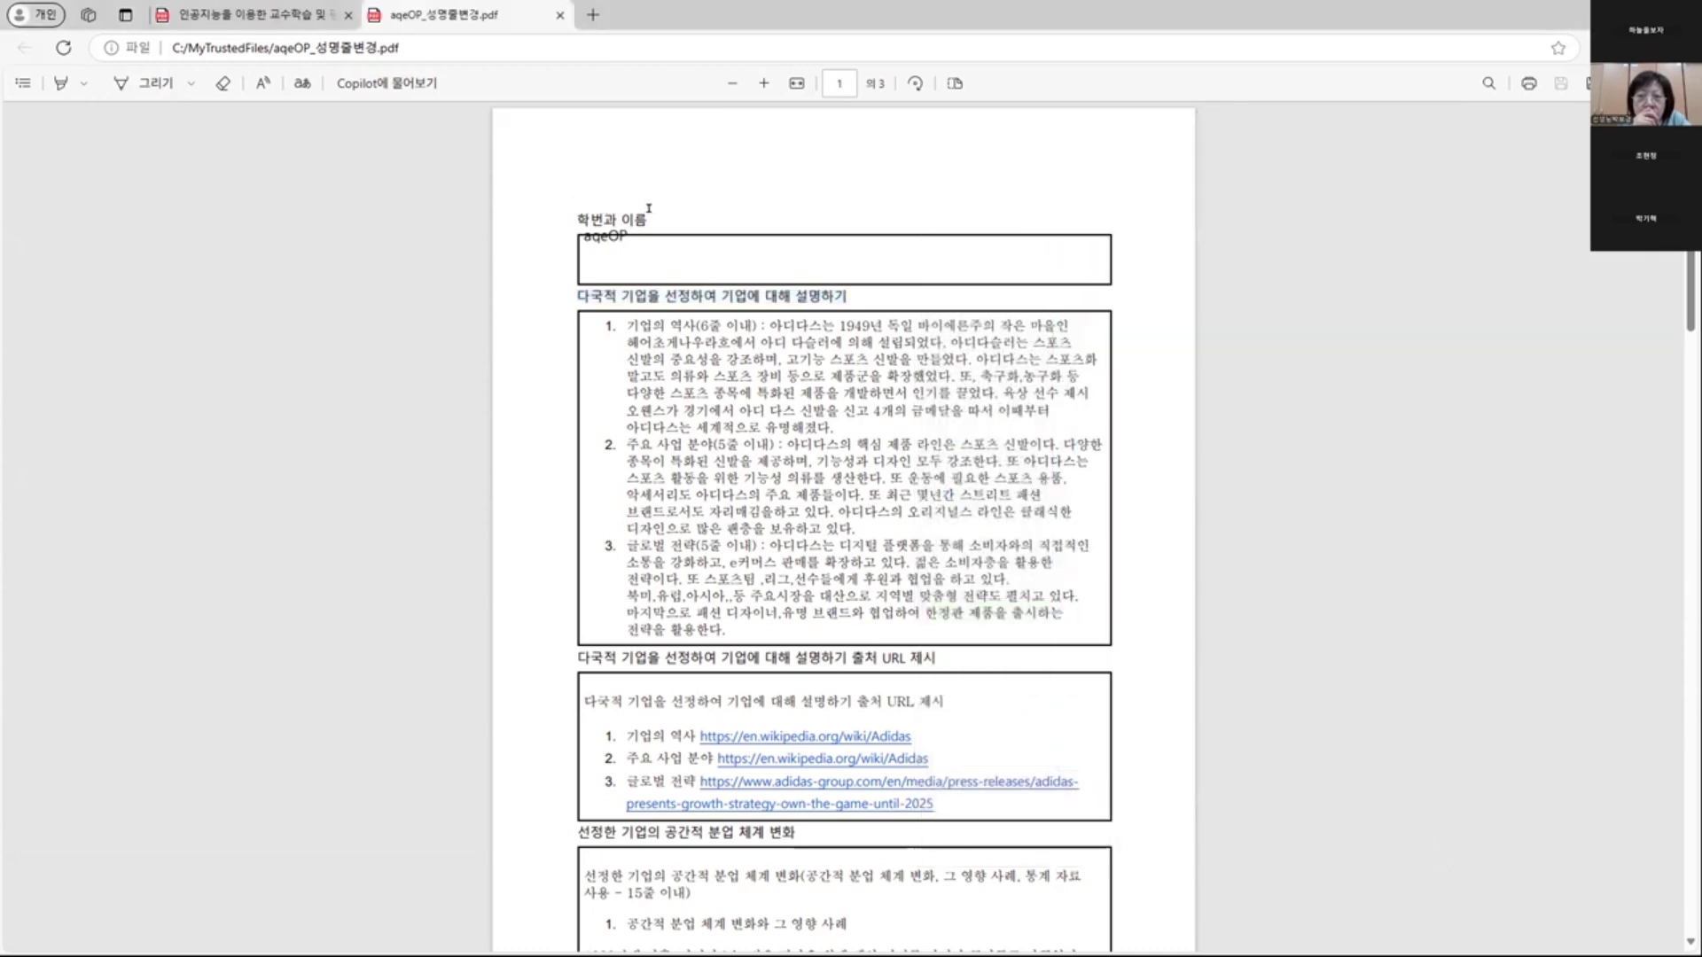
pyautogui.moveTo(577, 295); pyautogui.dragTo(860, 294)
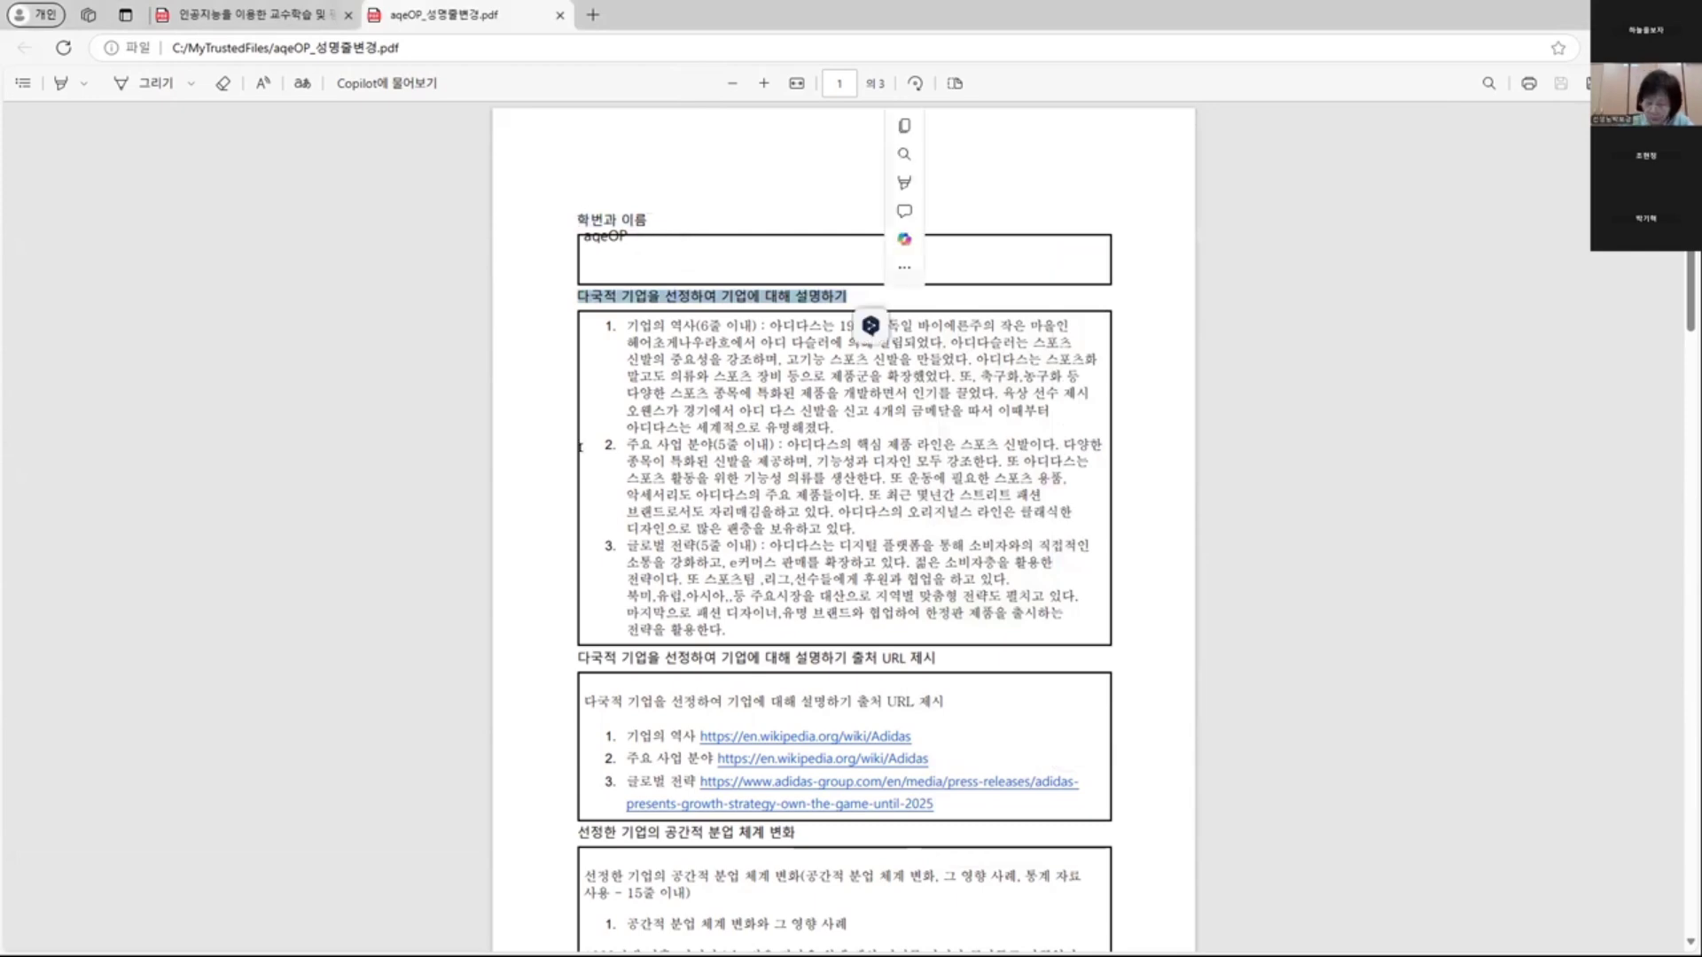
pyautogui.click(865, 326)
pyautogui.scroll(-8, 766, 618)
pyautogui.scroll(-15, 770, 612)
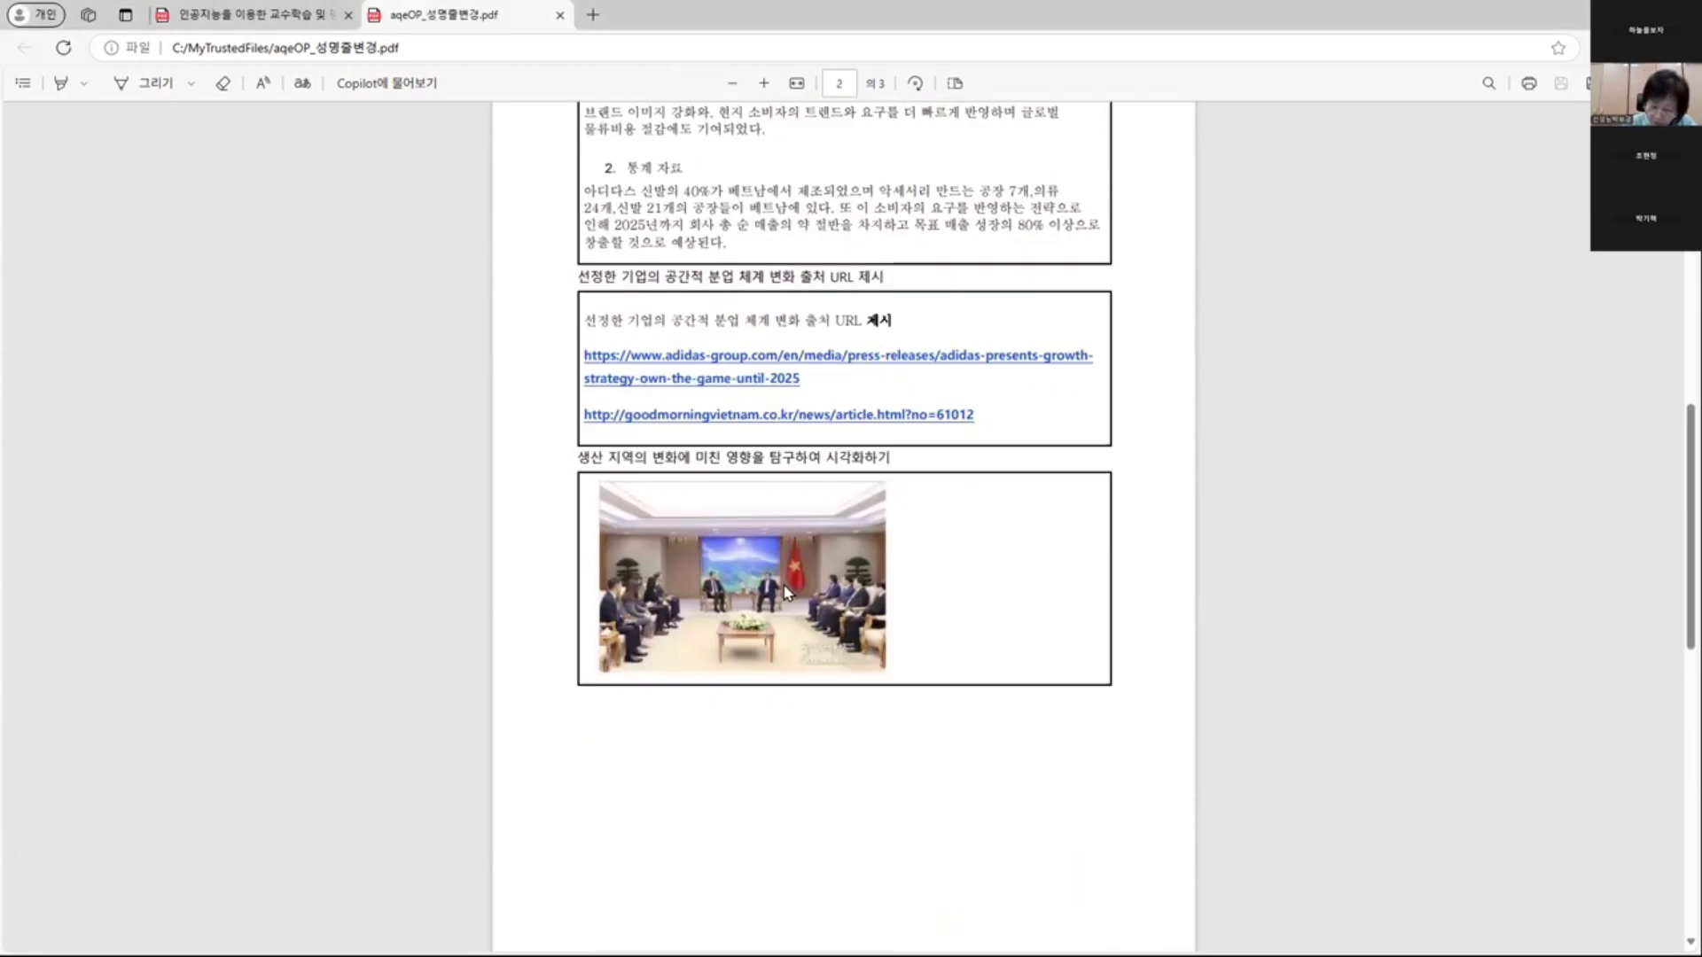
pyautogui.scroll(20, 771, 538)
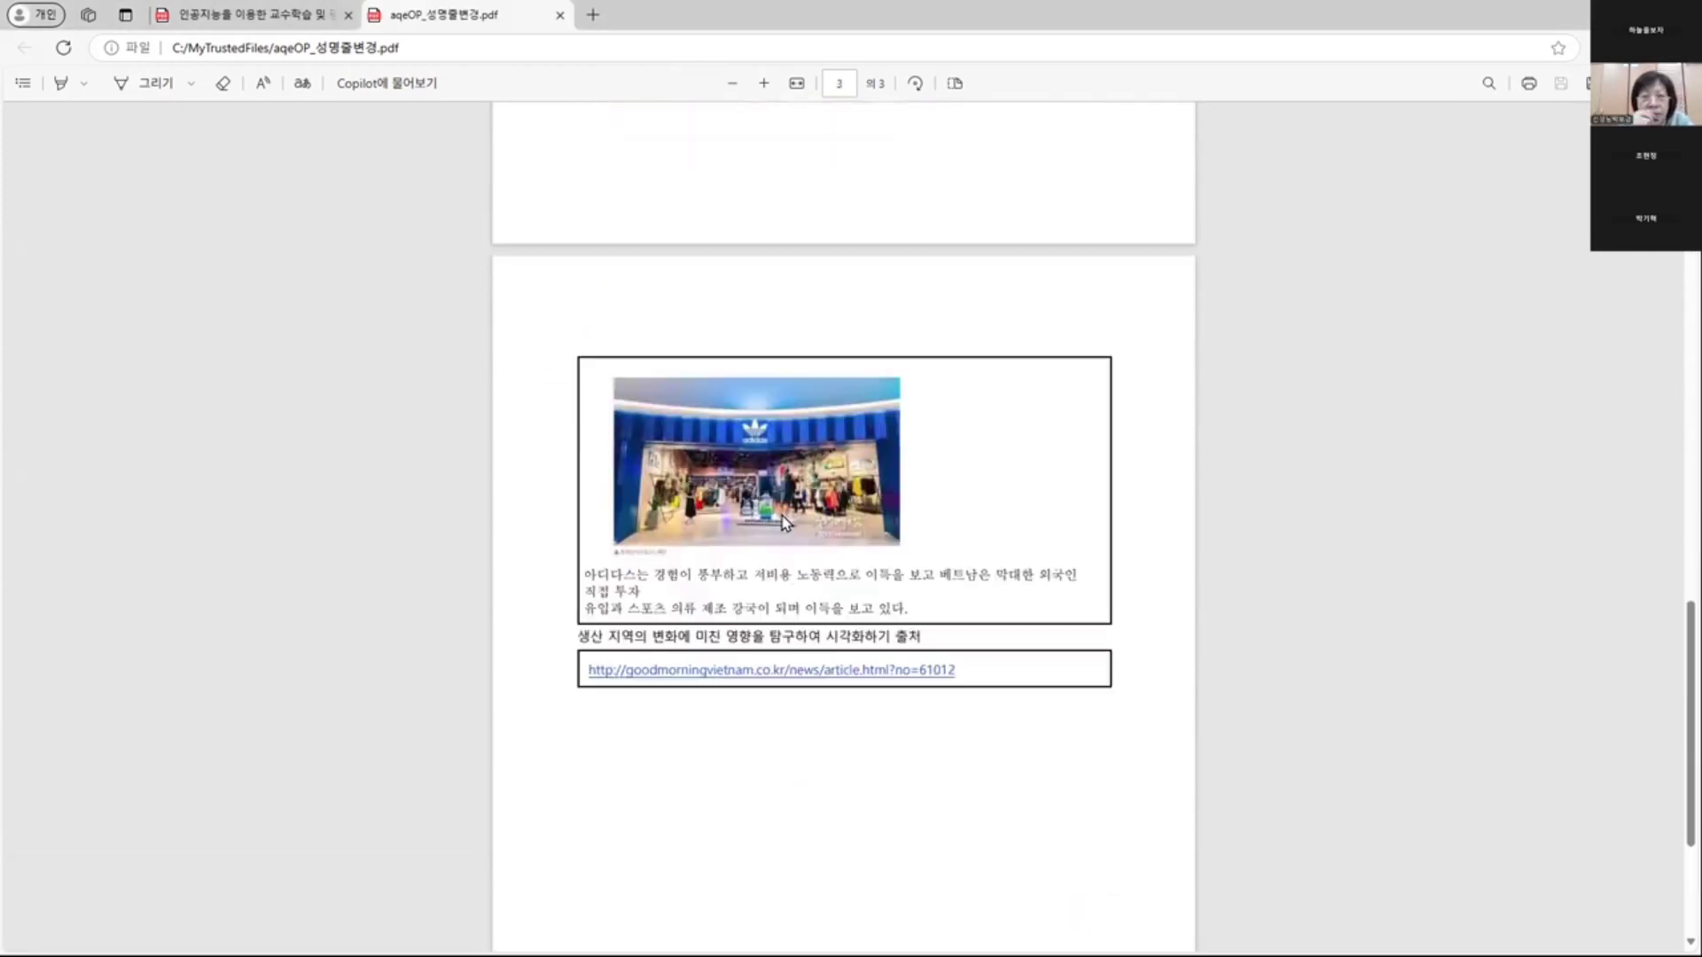
pyautogui.scroll(4, 826, 510)
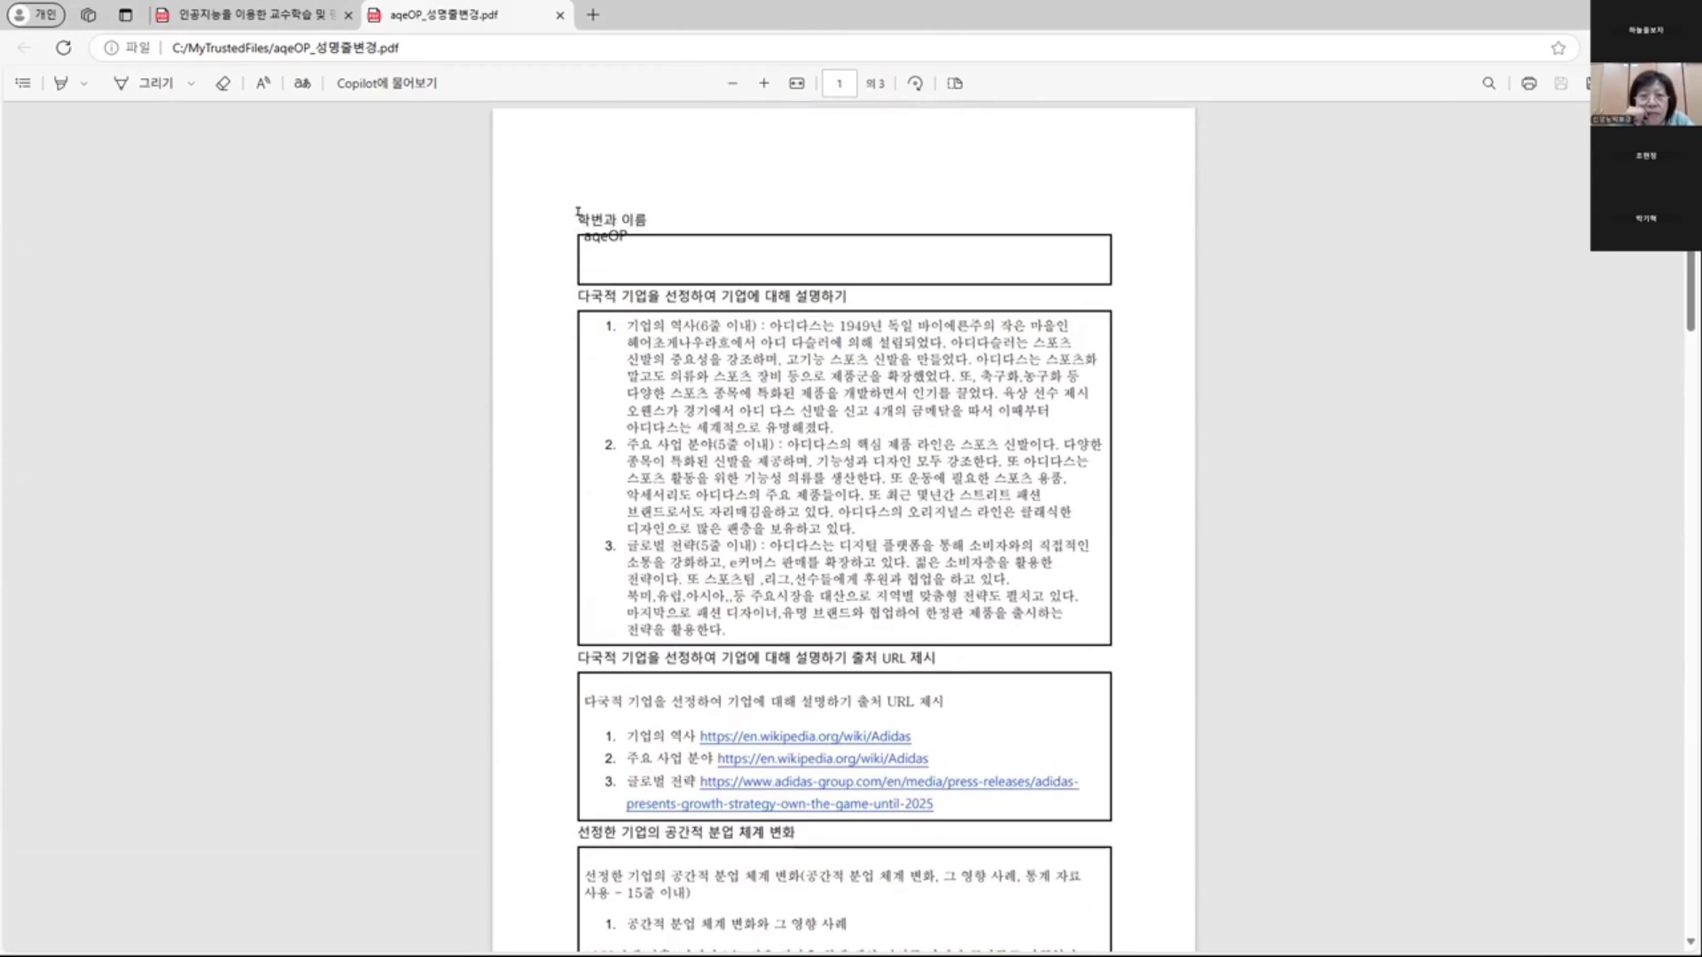
# - Examine the 학번과 이름 heading, the replaced name line and the first section's heading and answer on the PDF's first page
pyautogui.moveTo(574, 211); pyautogui.dragTo(632, 194)
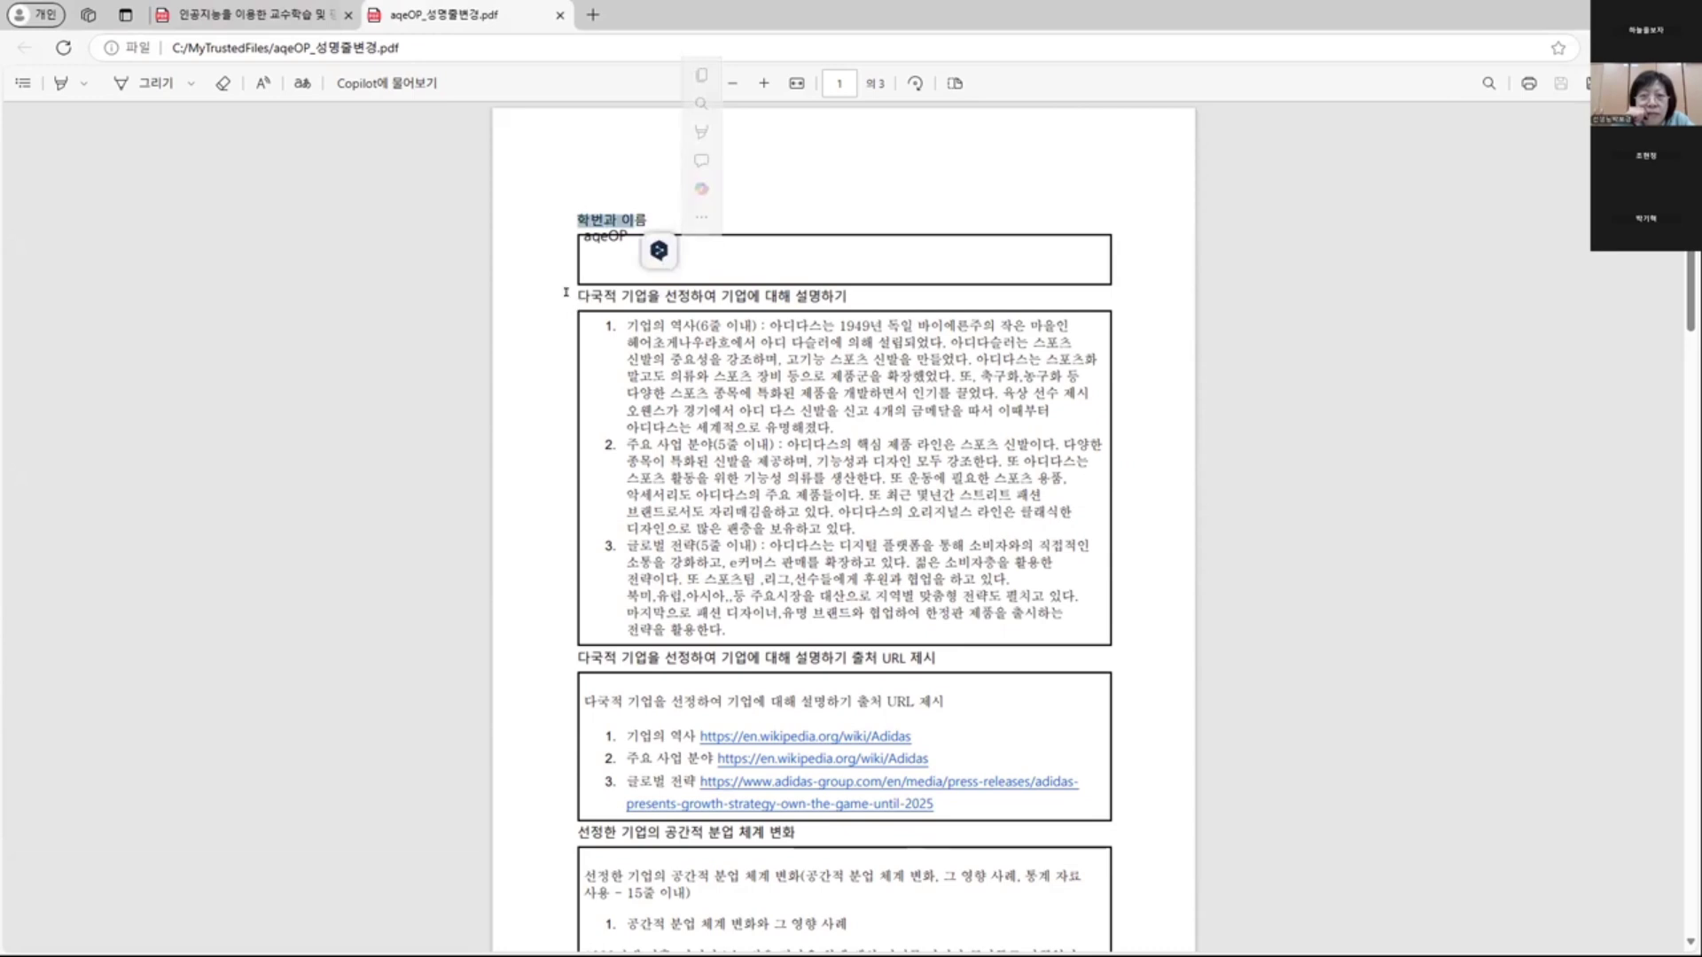
pyautogui.moveTo(578, 298); pyautogui.dragTo(833, 280)
pyautogui.click(638, 387)
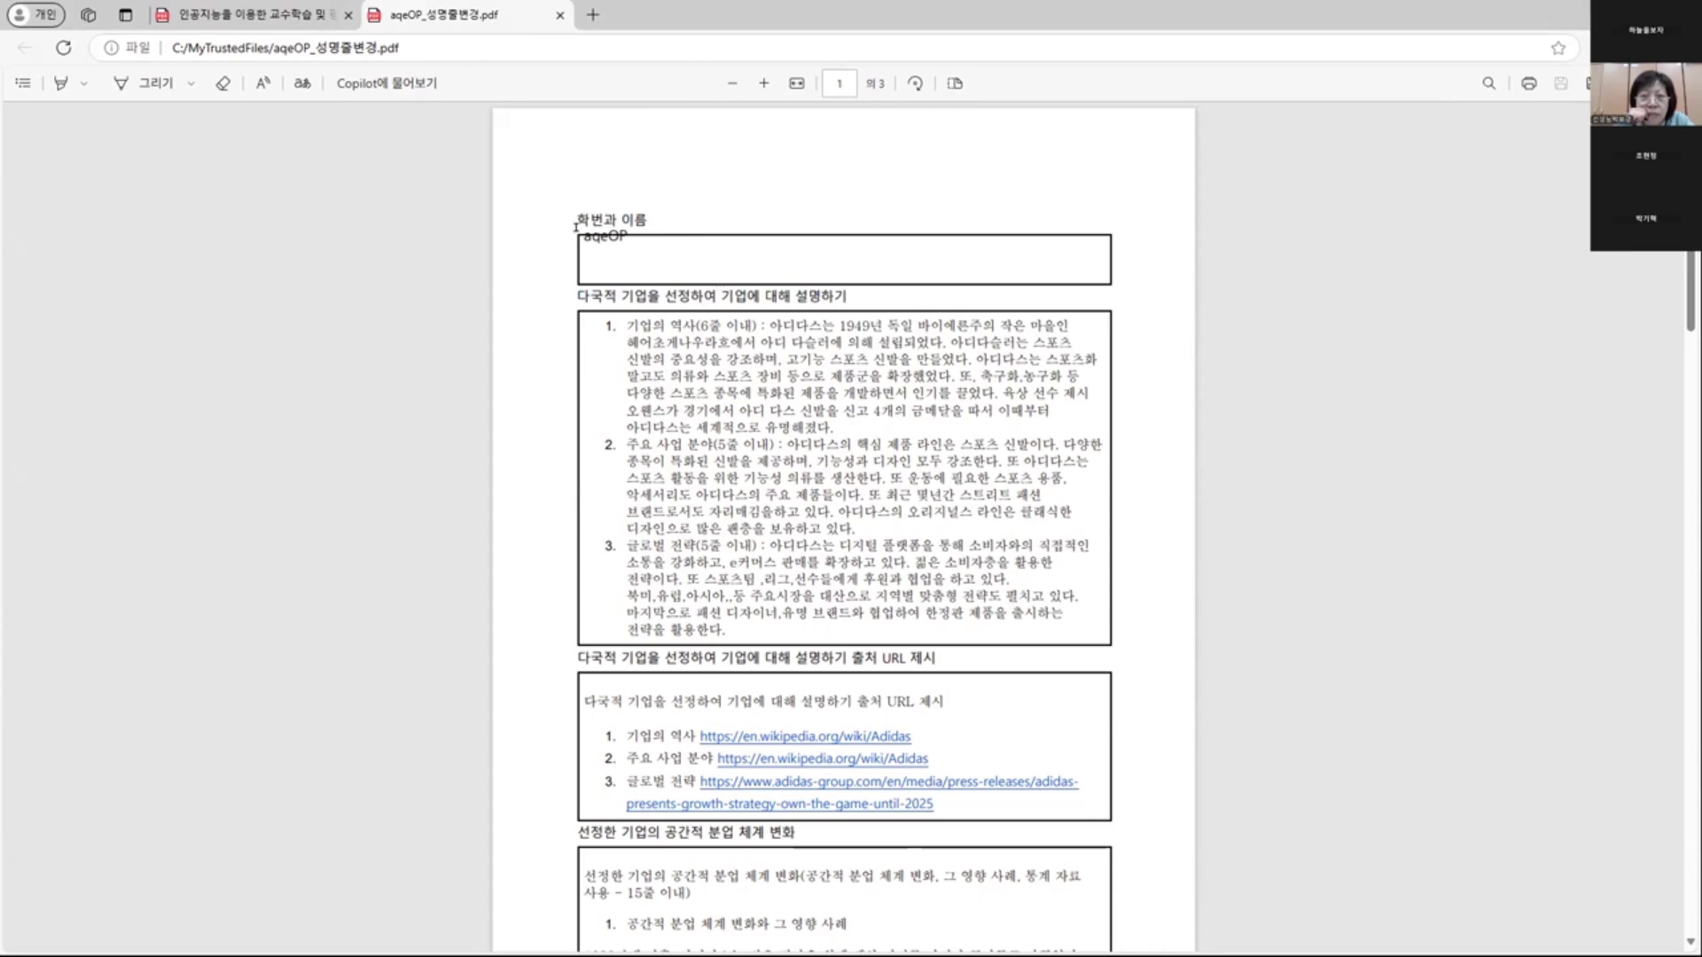
pyautogui.moveTo(576, 226); pyautogui.dragTo(621, 235)
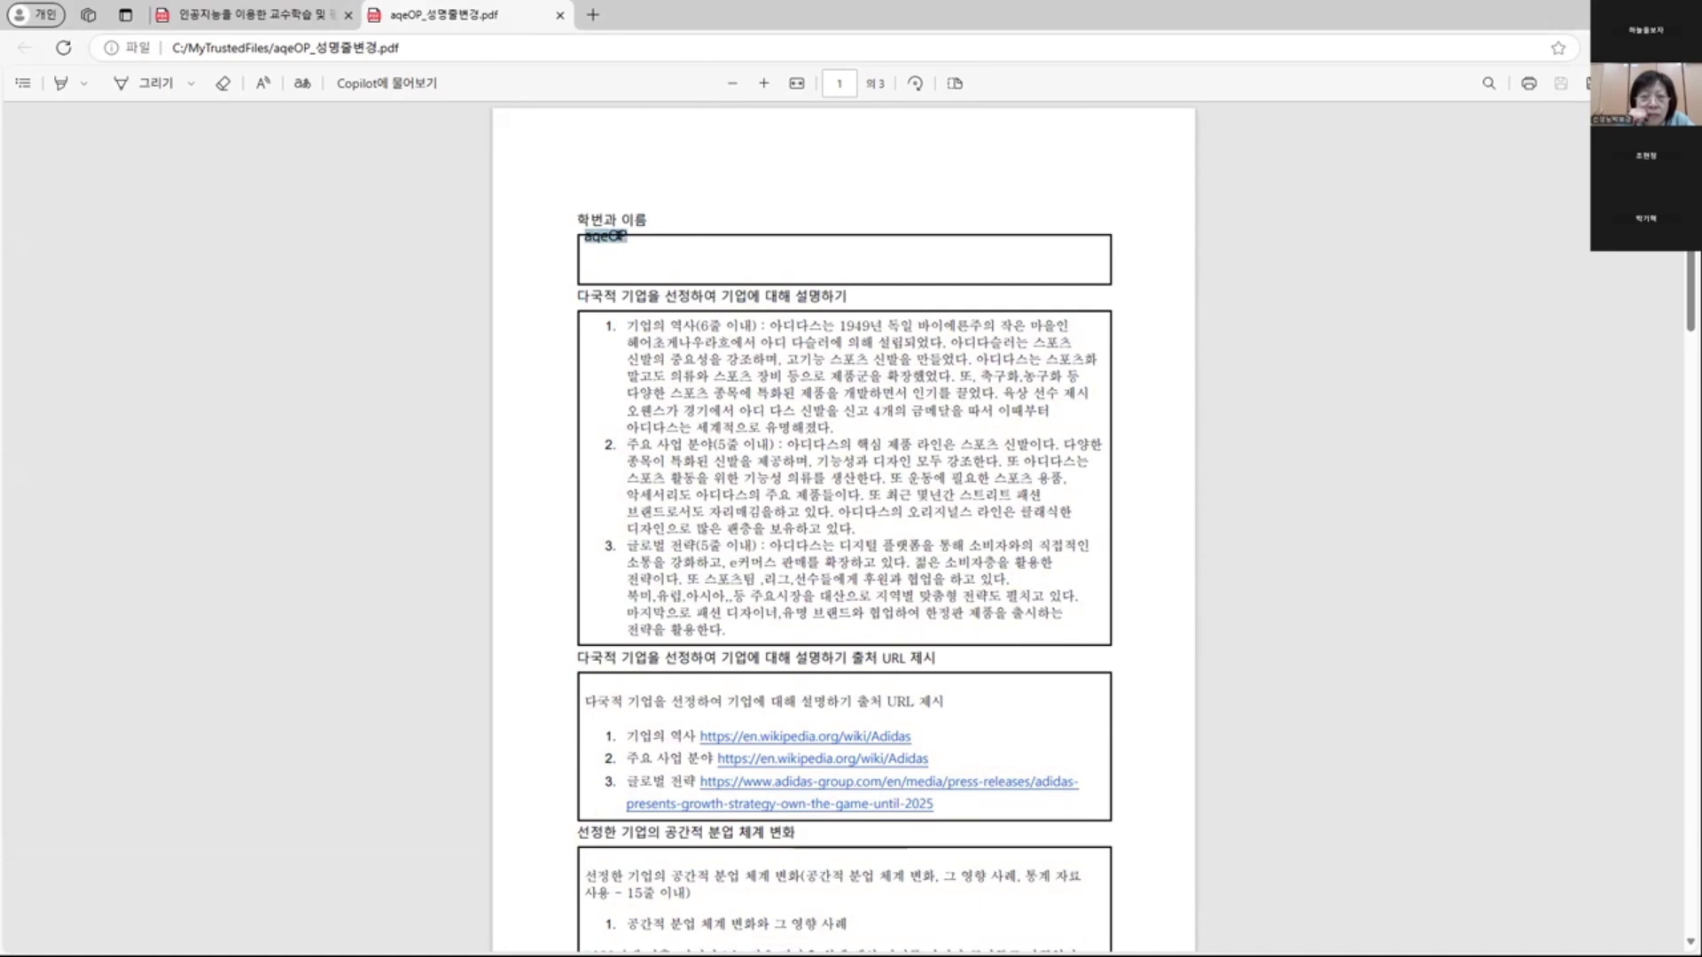
pyautogui.click(599, 260)
pyautogui.moveTo(578, 213); pyautogui.dragTo(860, 612)
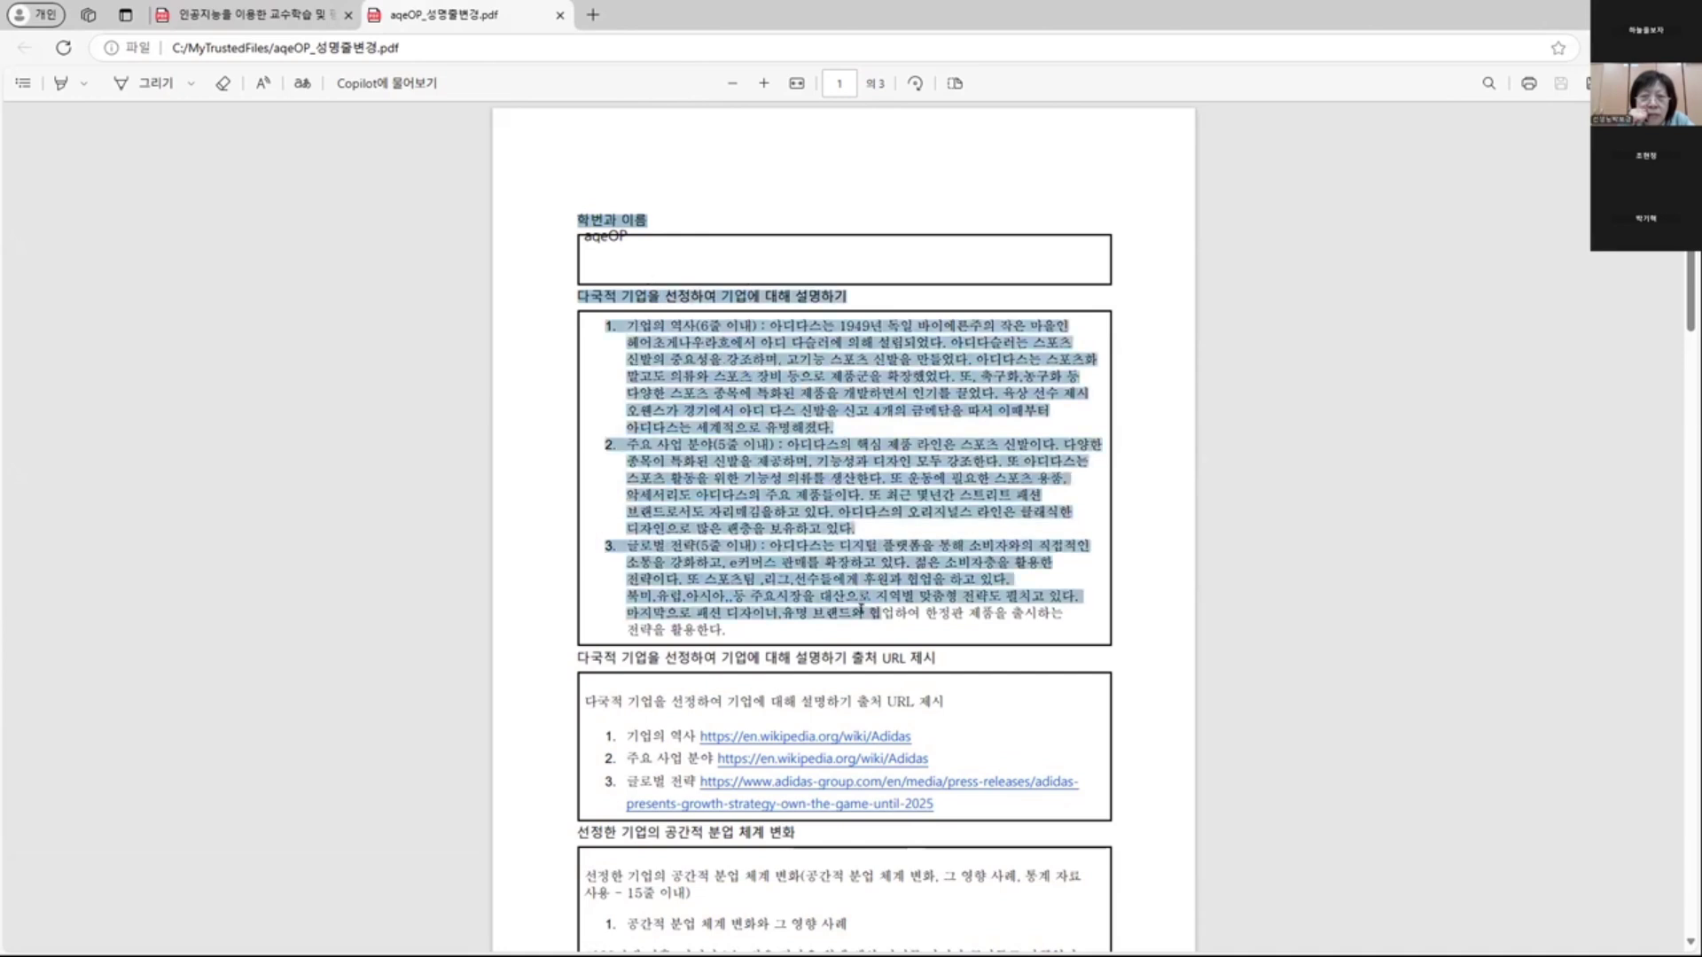
pyautogui.click(660, 423)
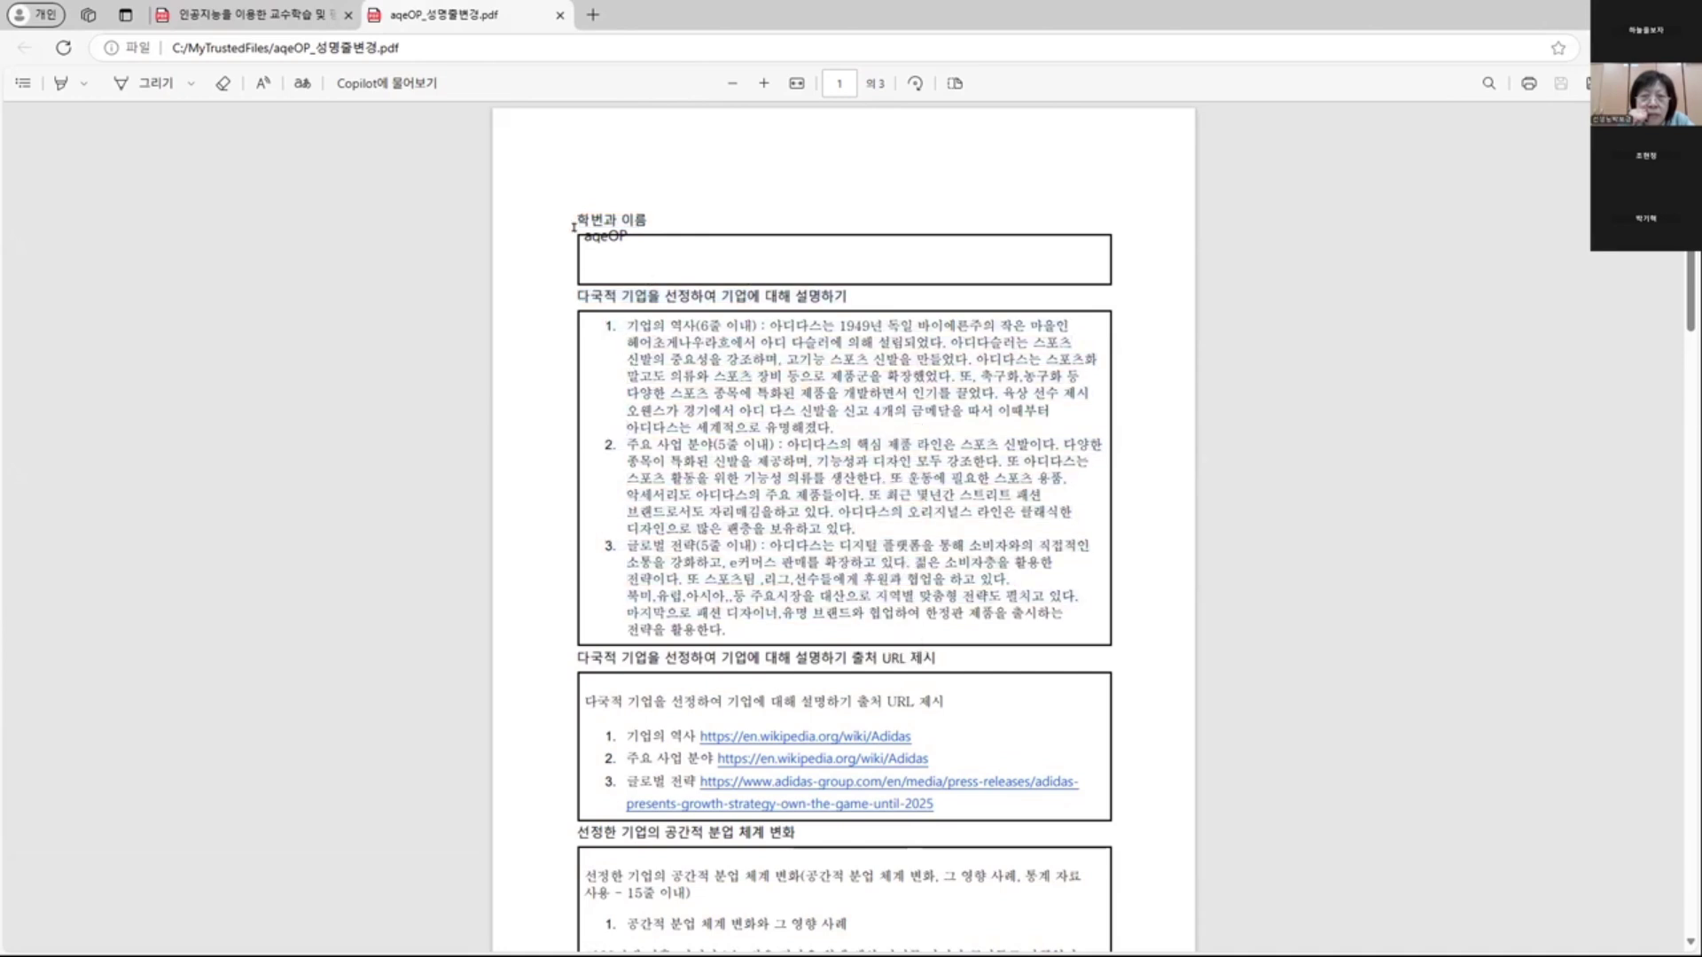
pyautogui.moveTo(574, 227); pyautogui.dragTo(608, 236)
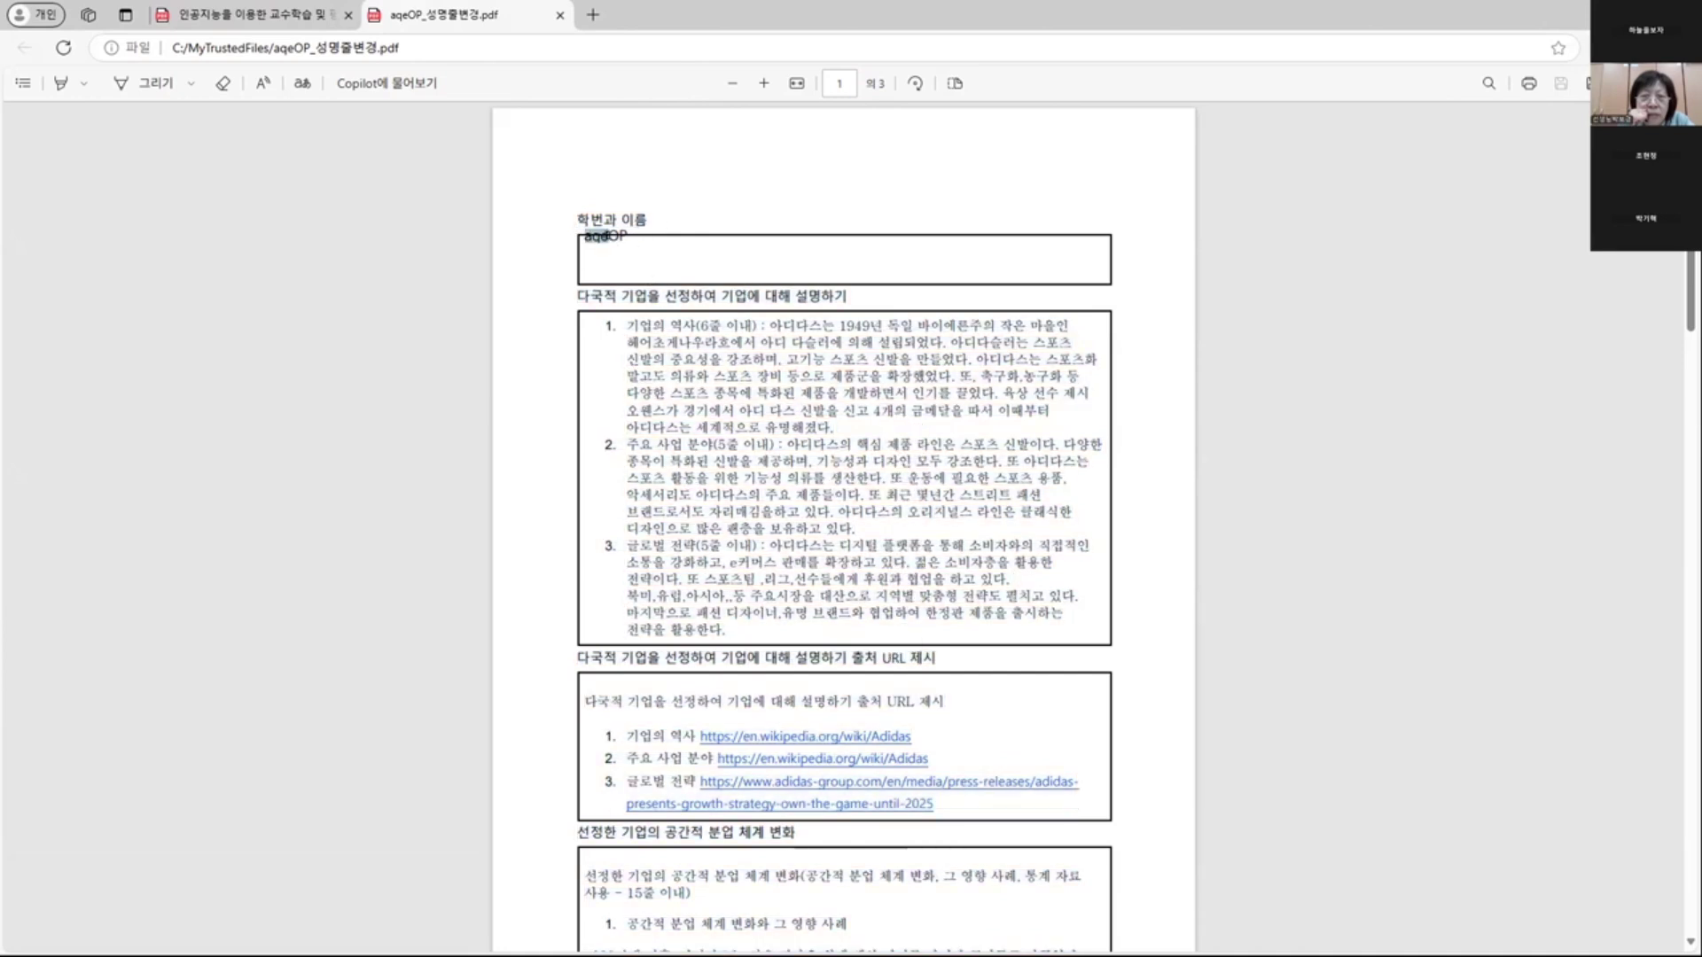
pyautogui.click(574, 309)
# - Switch to 교사를 위한 올인원 도우미 v4.0 and open tool 34, 폴더 내 파일명 무작위 변경
pyautogui.press('super+Tab')
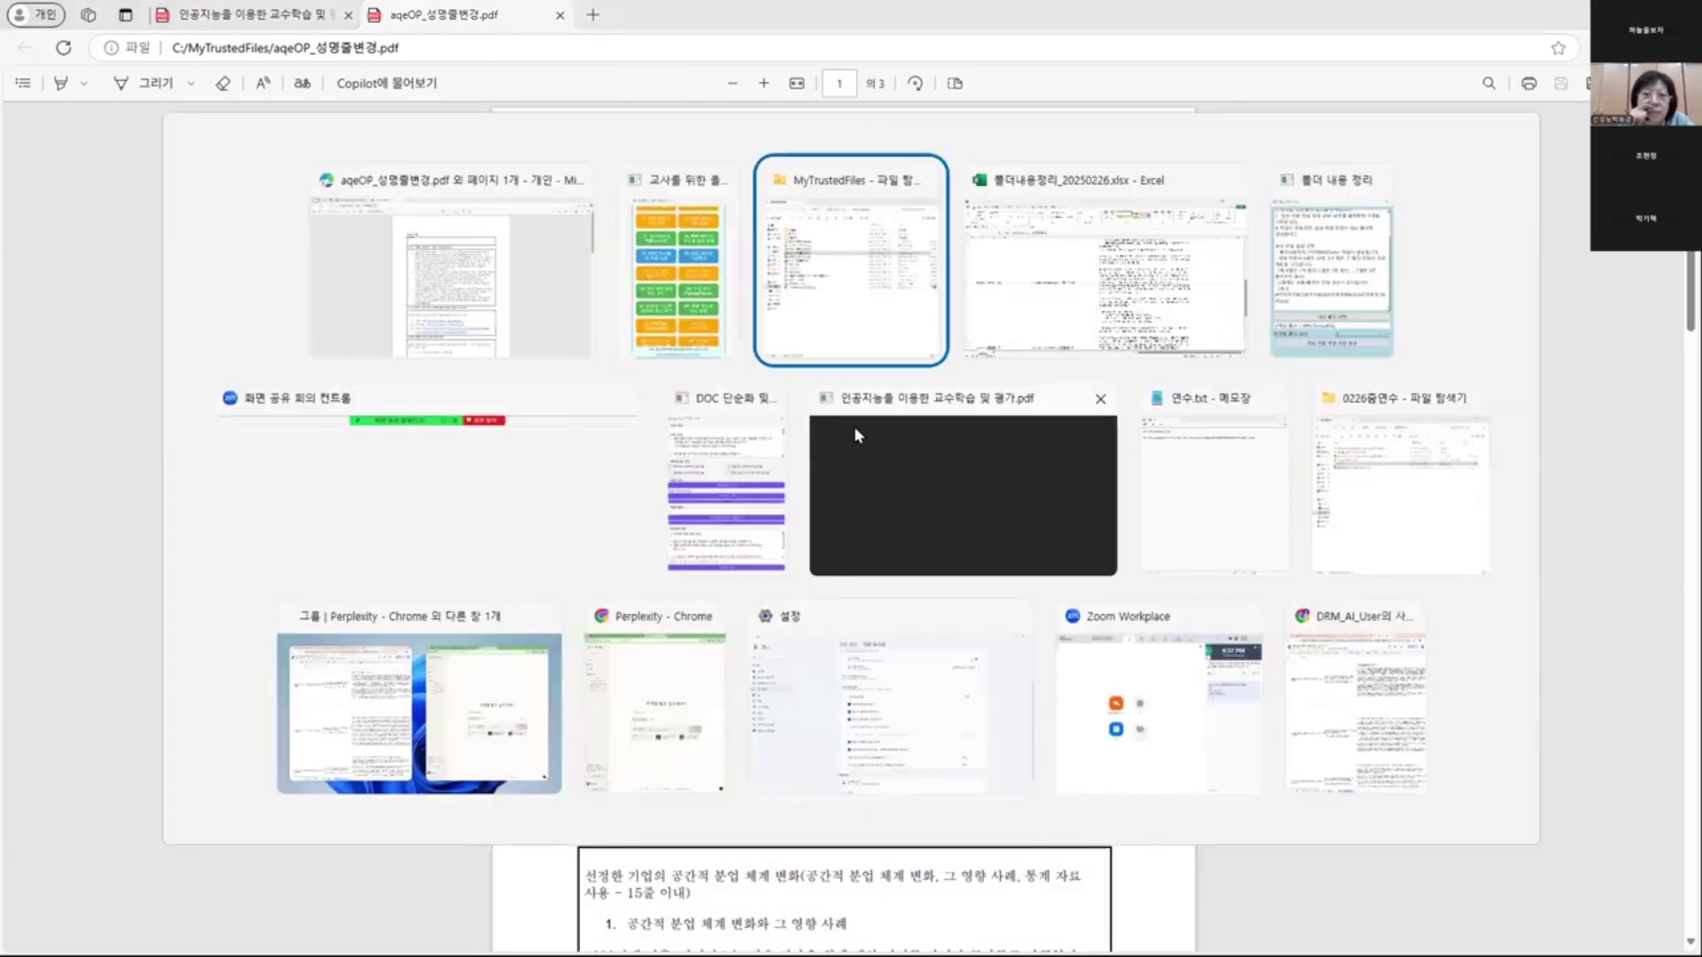
pyautogui.click(678, 275)
pyautogui.scroll(-3, 1326, 488)
pyautogui.scroll(-4, 1327, 488)
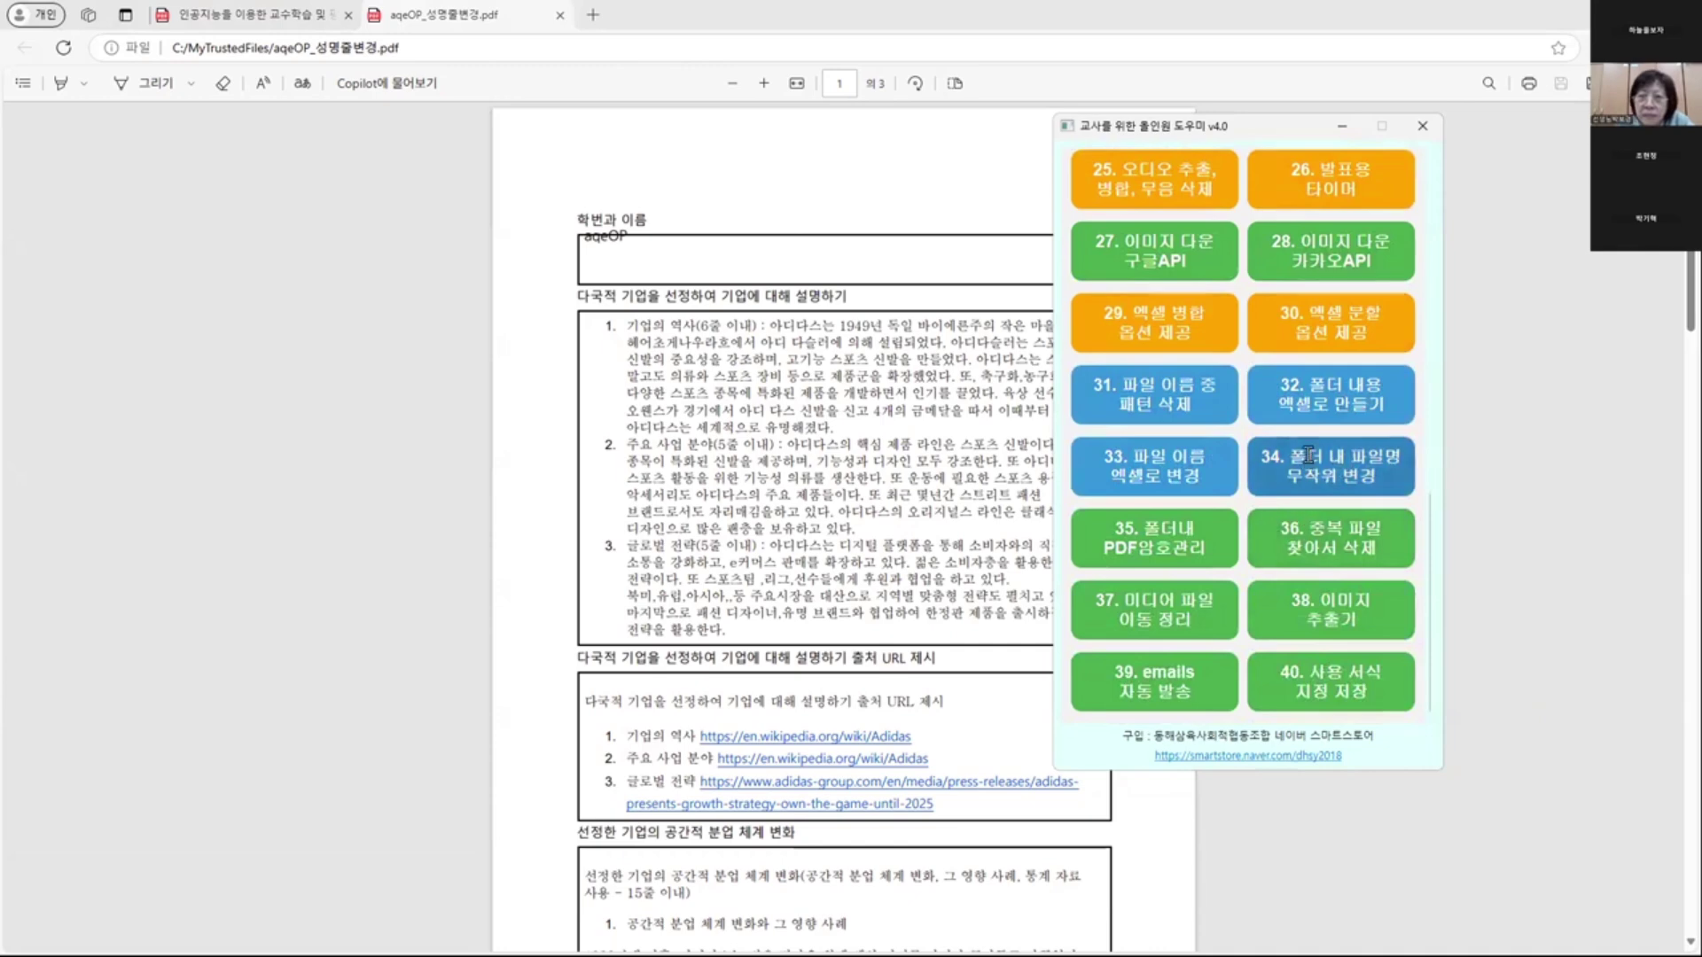
pyautogui.click(1298, 457)
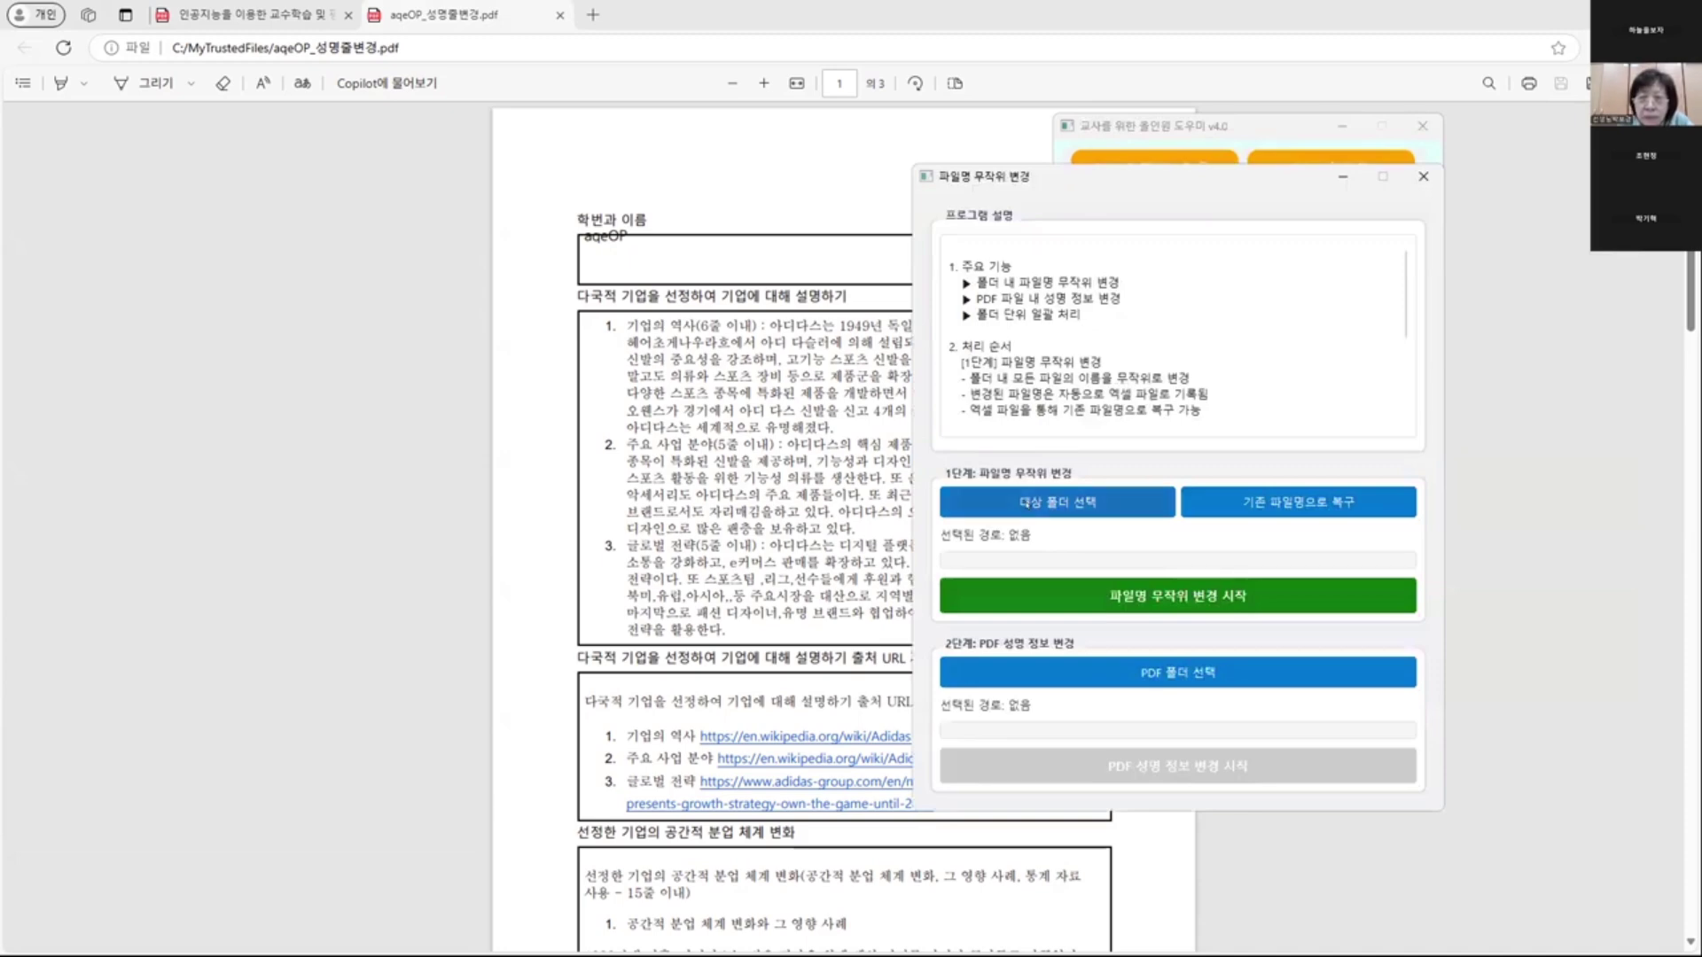
# - Choose C:\MyTrustedFiles as the target folder for the random file name change
pyautogui.click(1032, 502)
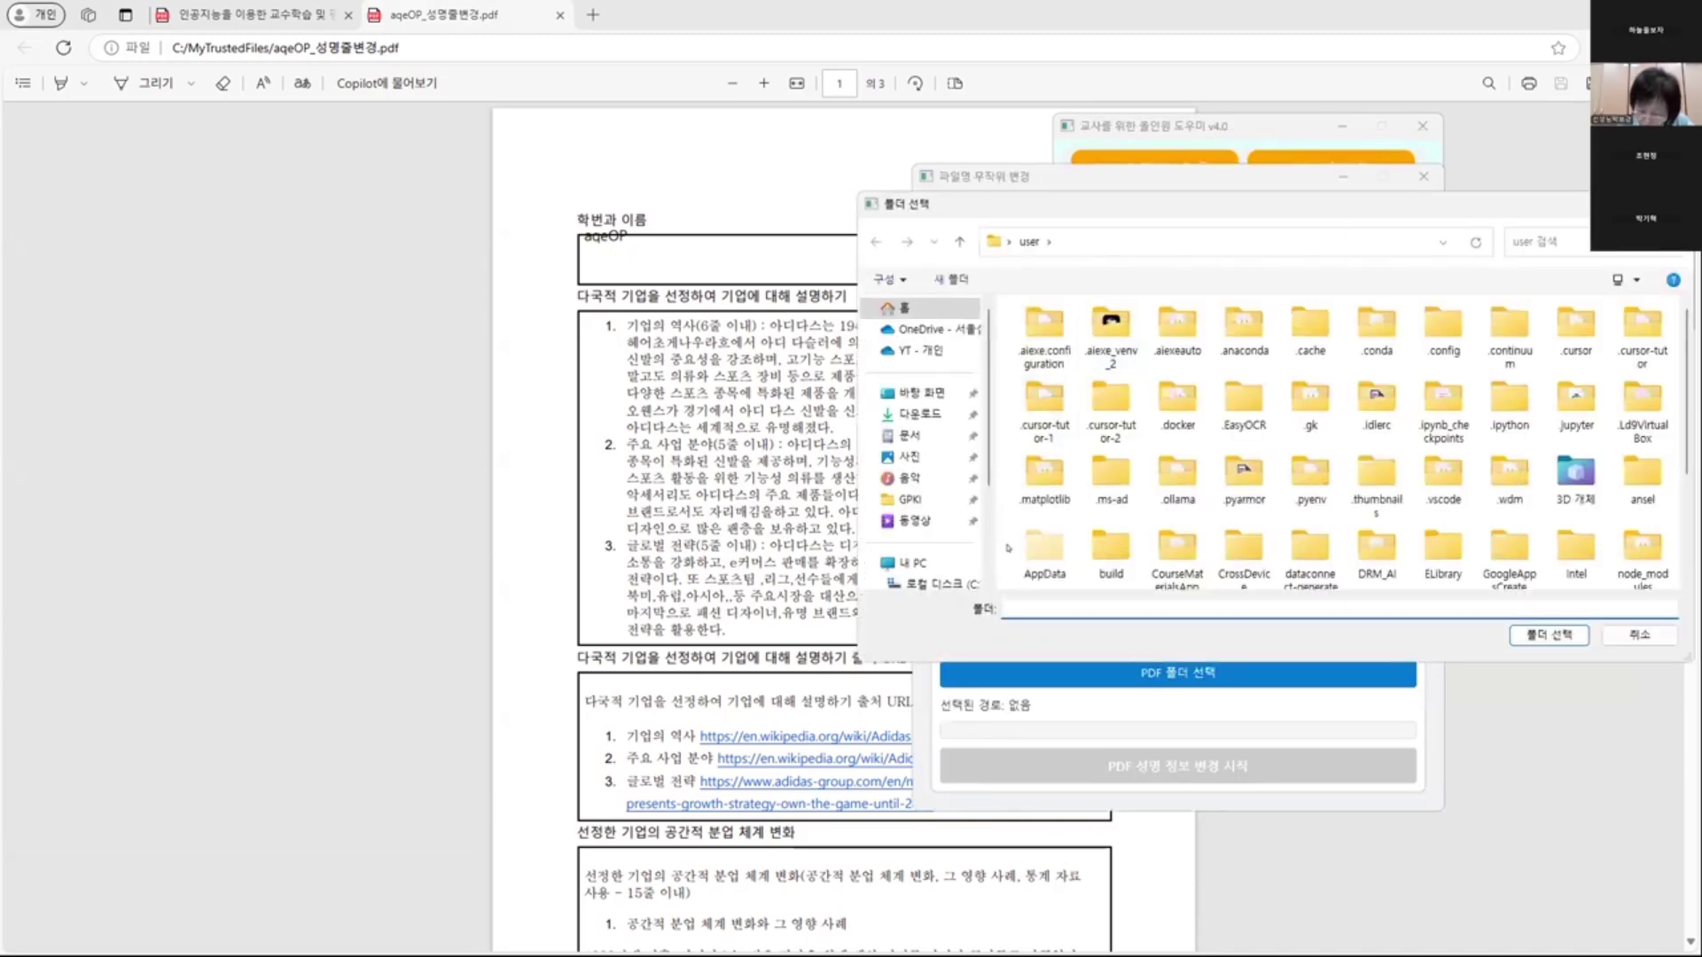
pyautogui.scroll(-3, 964, 523)
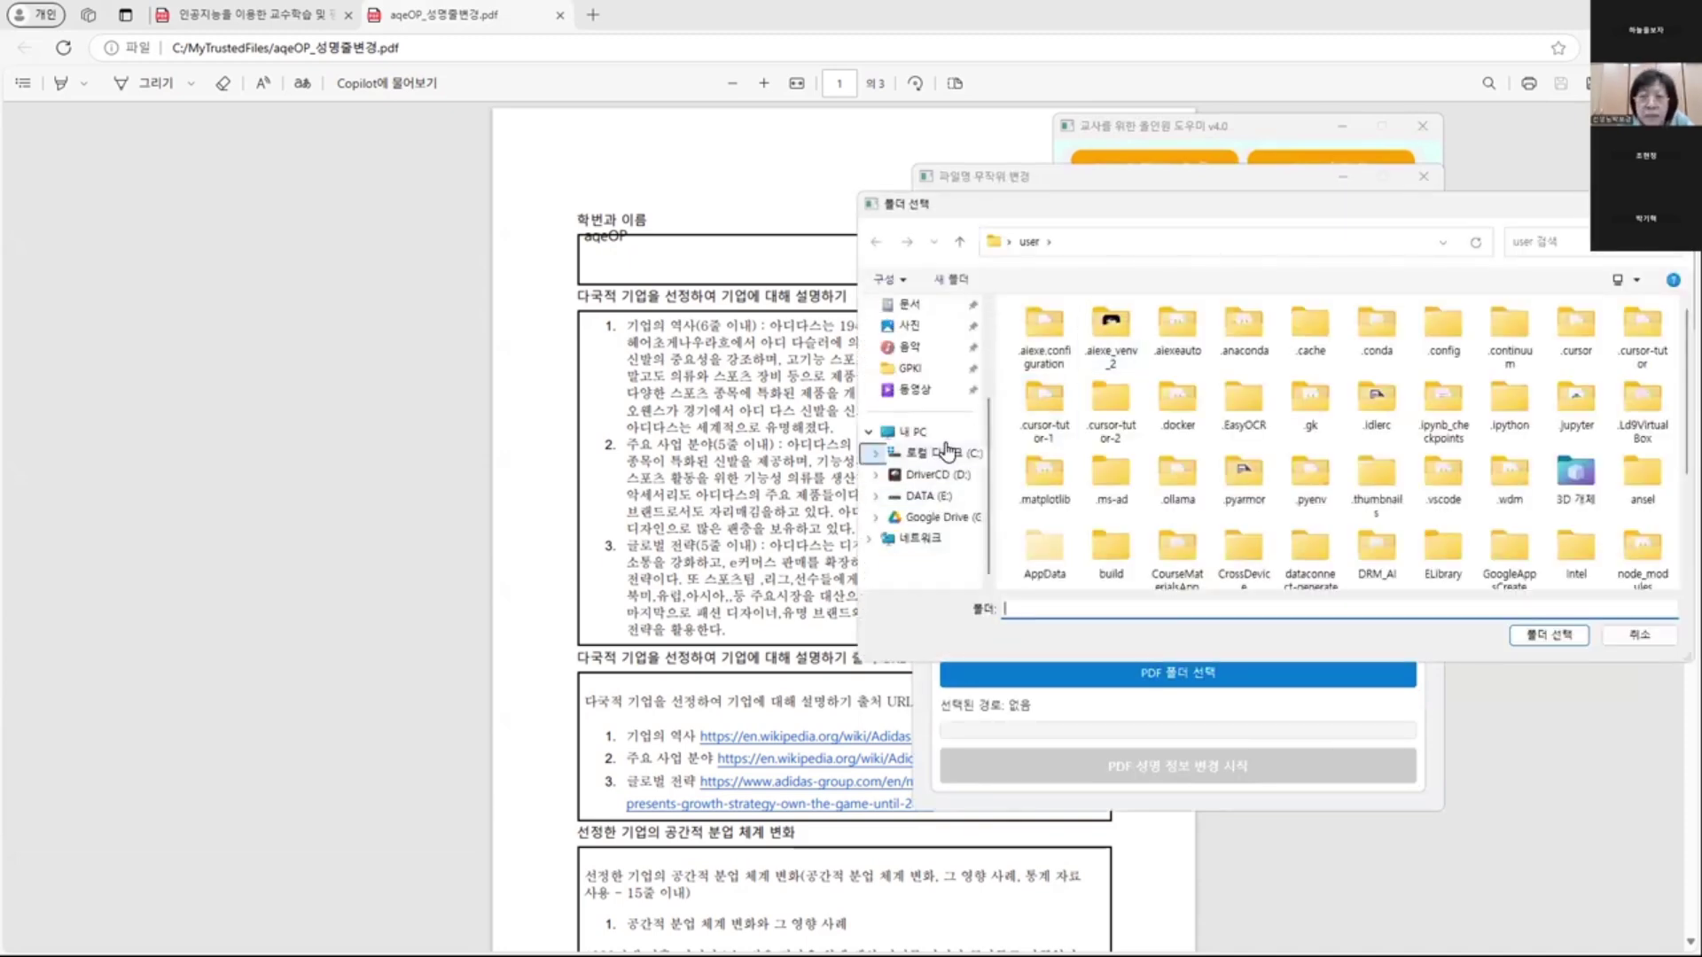
pyautogui.click(946, 453)
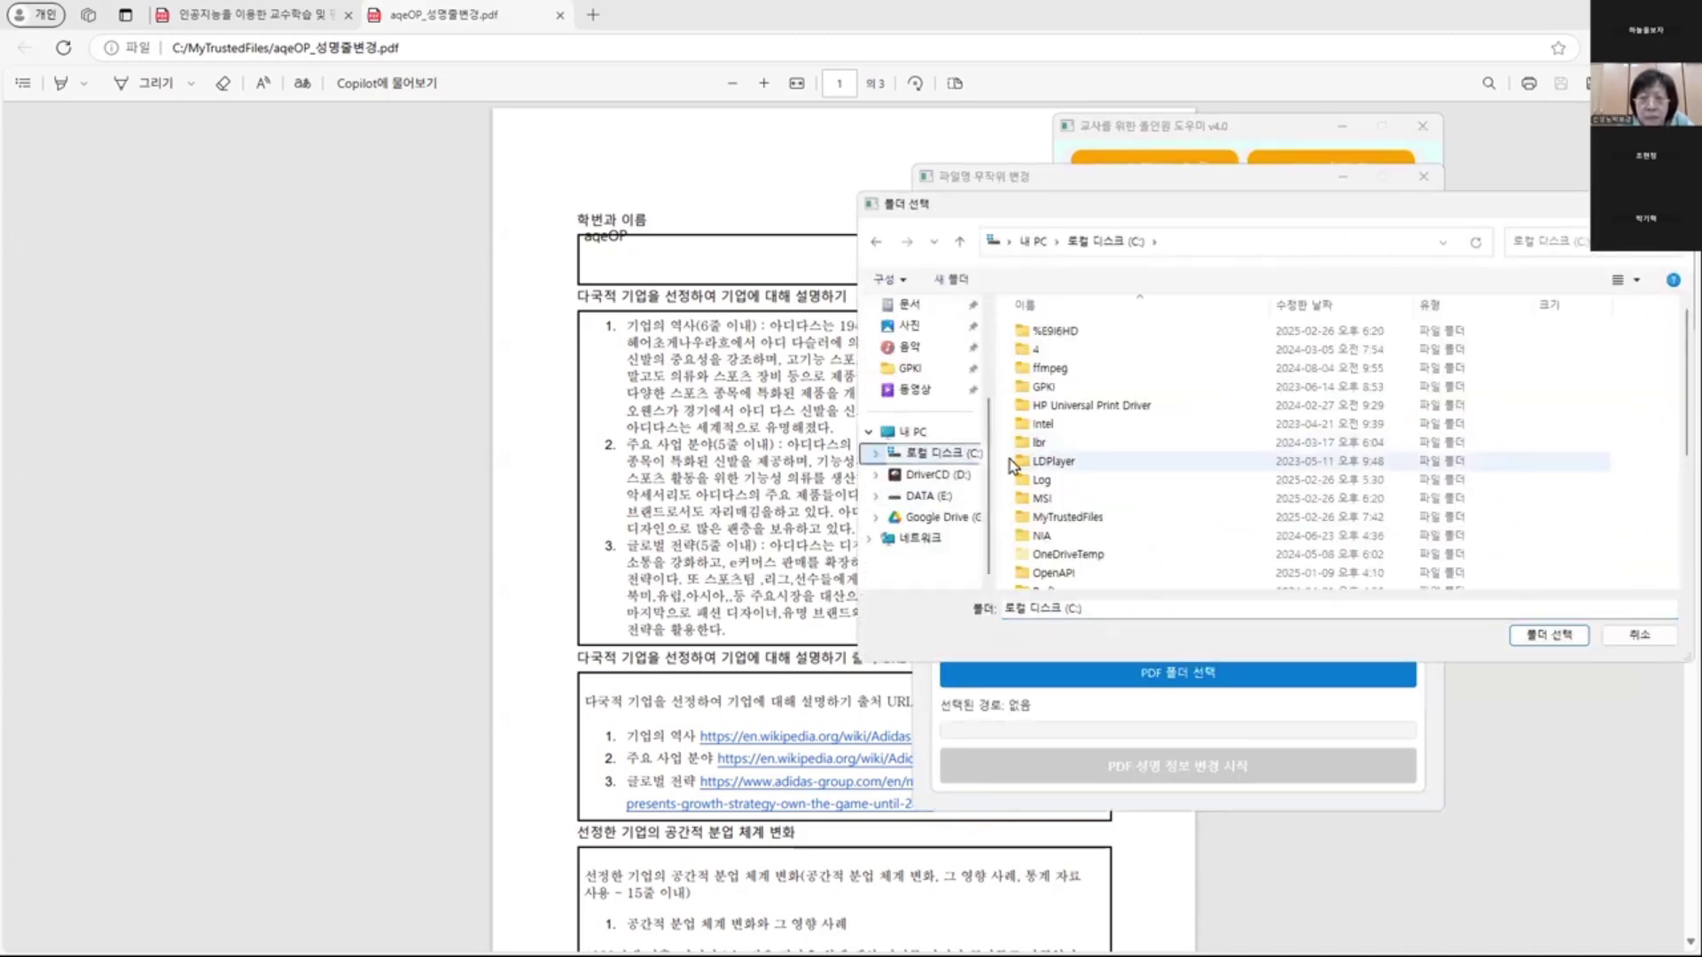
pyautogui.doubleClick(1055, 517)
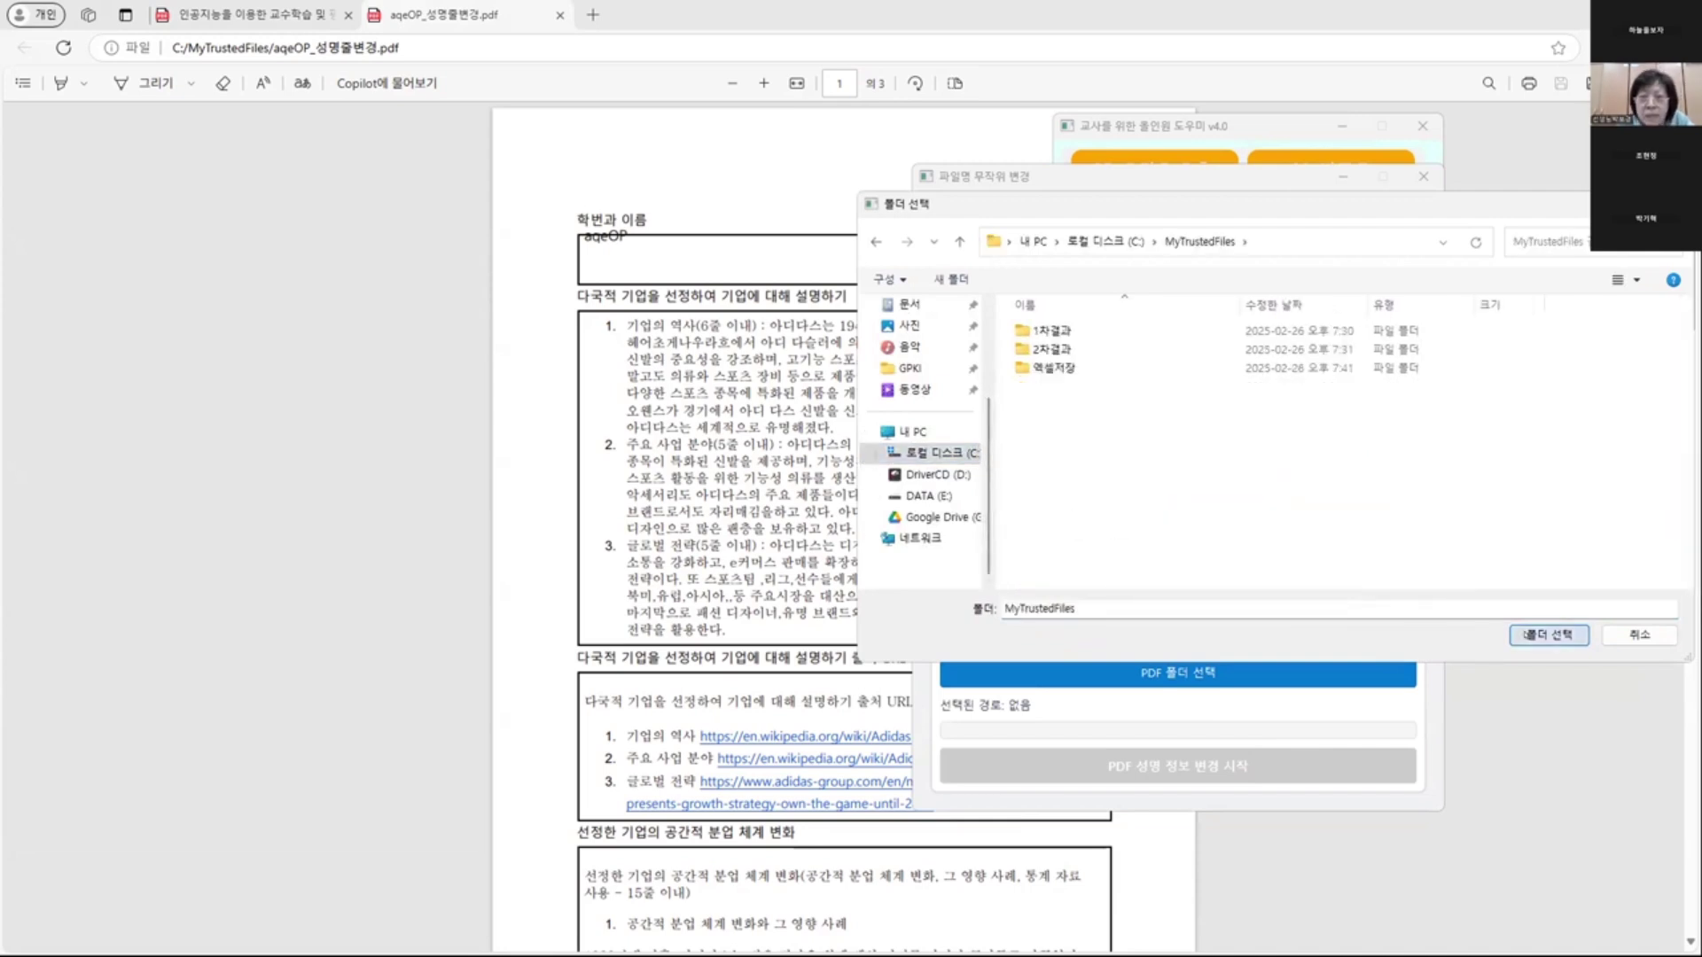
pyautogui.click(1547, 635)
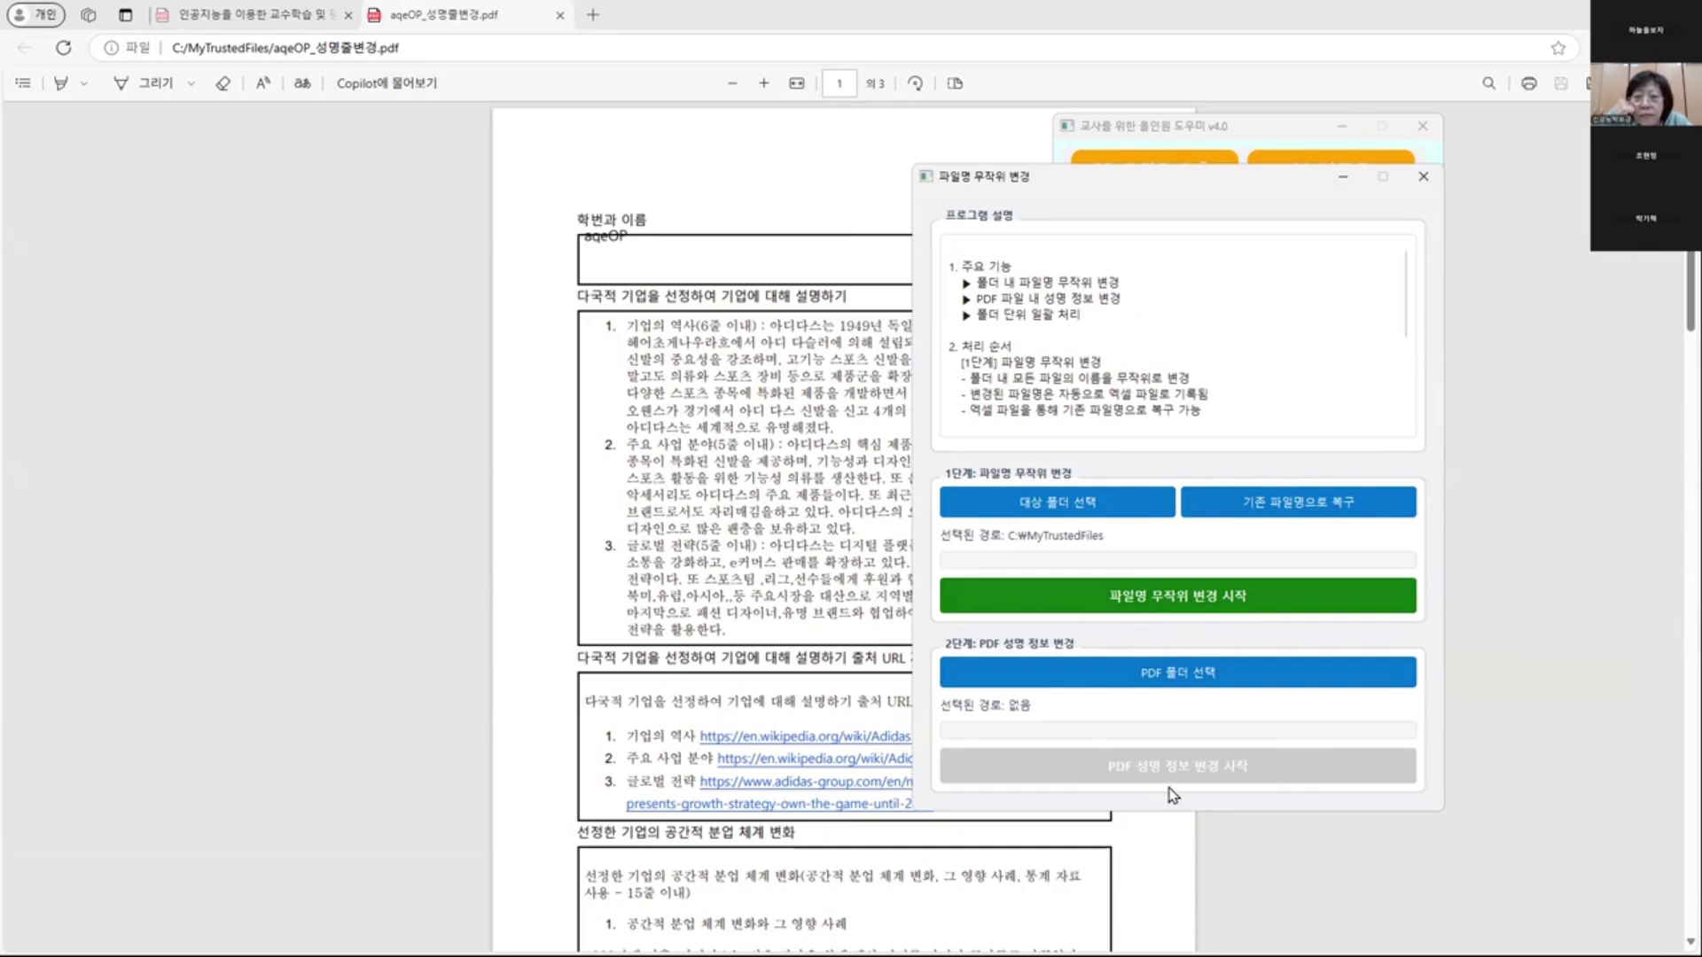
# - Return to aqeOP_성명줄변경.pdf and examine the replaced name text under the 학번과 이름 heading
pyautogui.click(568, 246)
pyautogui.moveTo(574, 227); pyautogui.dragTo(660, 242)
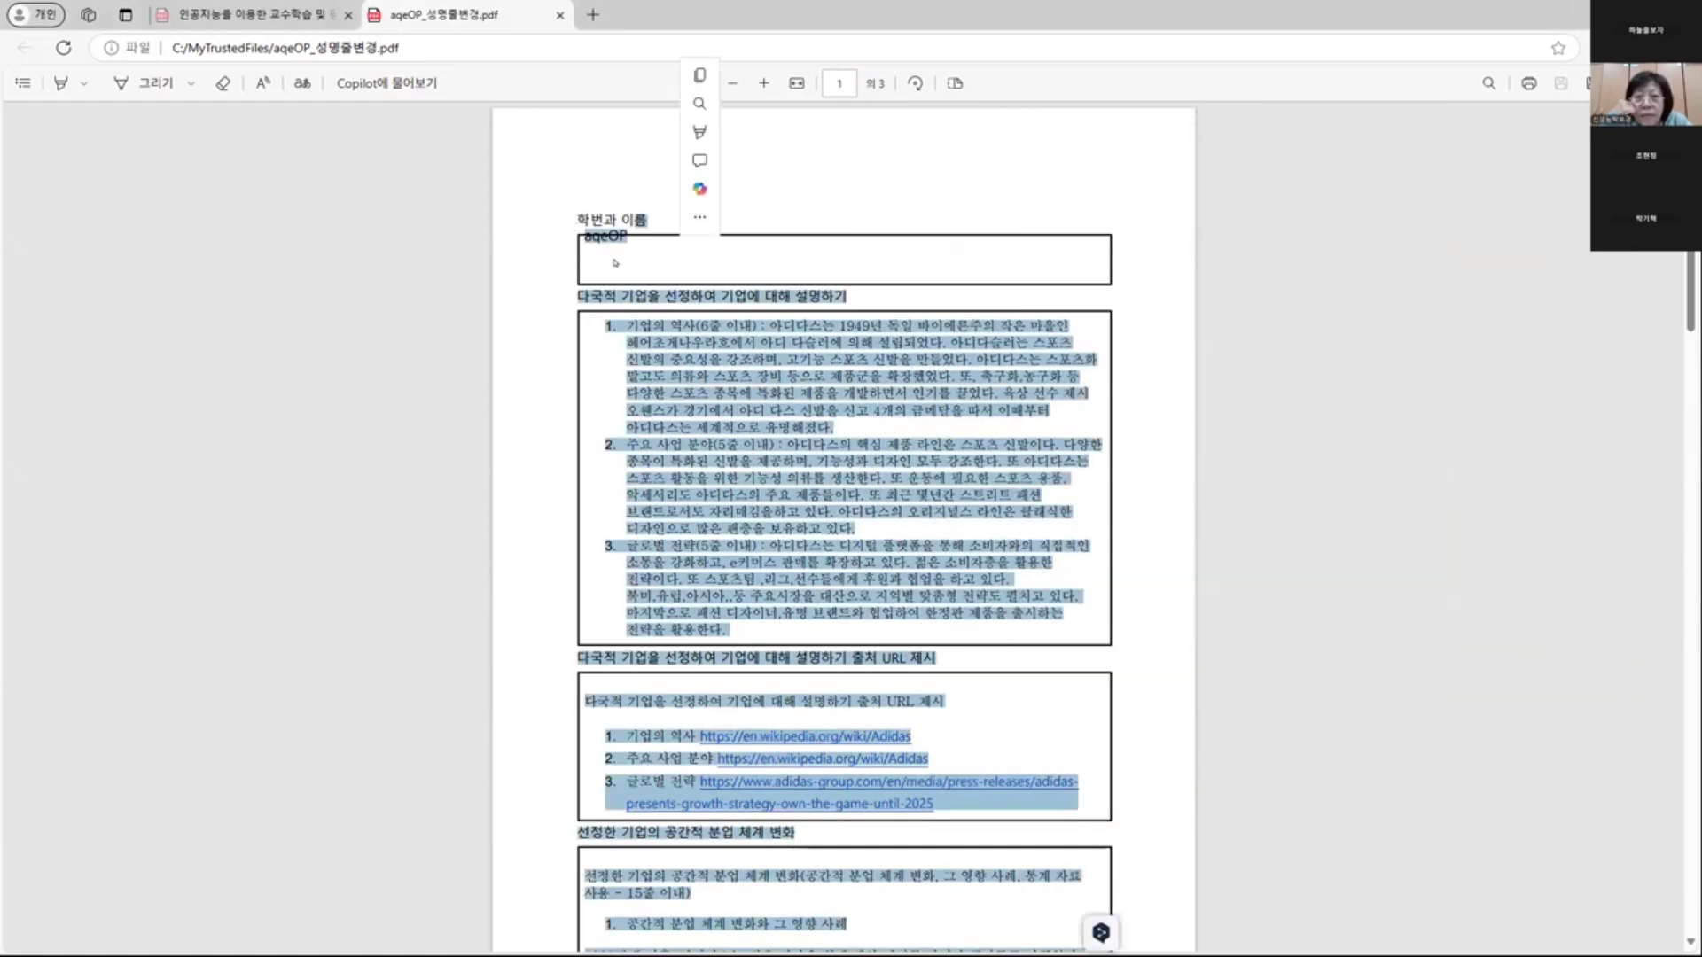
pyautogui.click(603, 263)
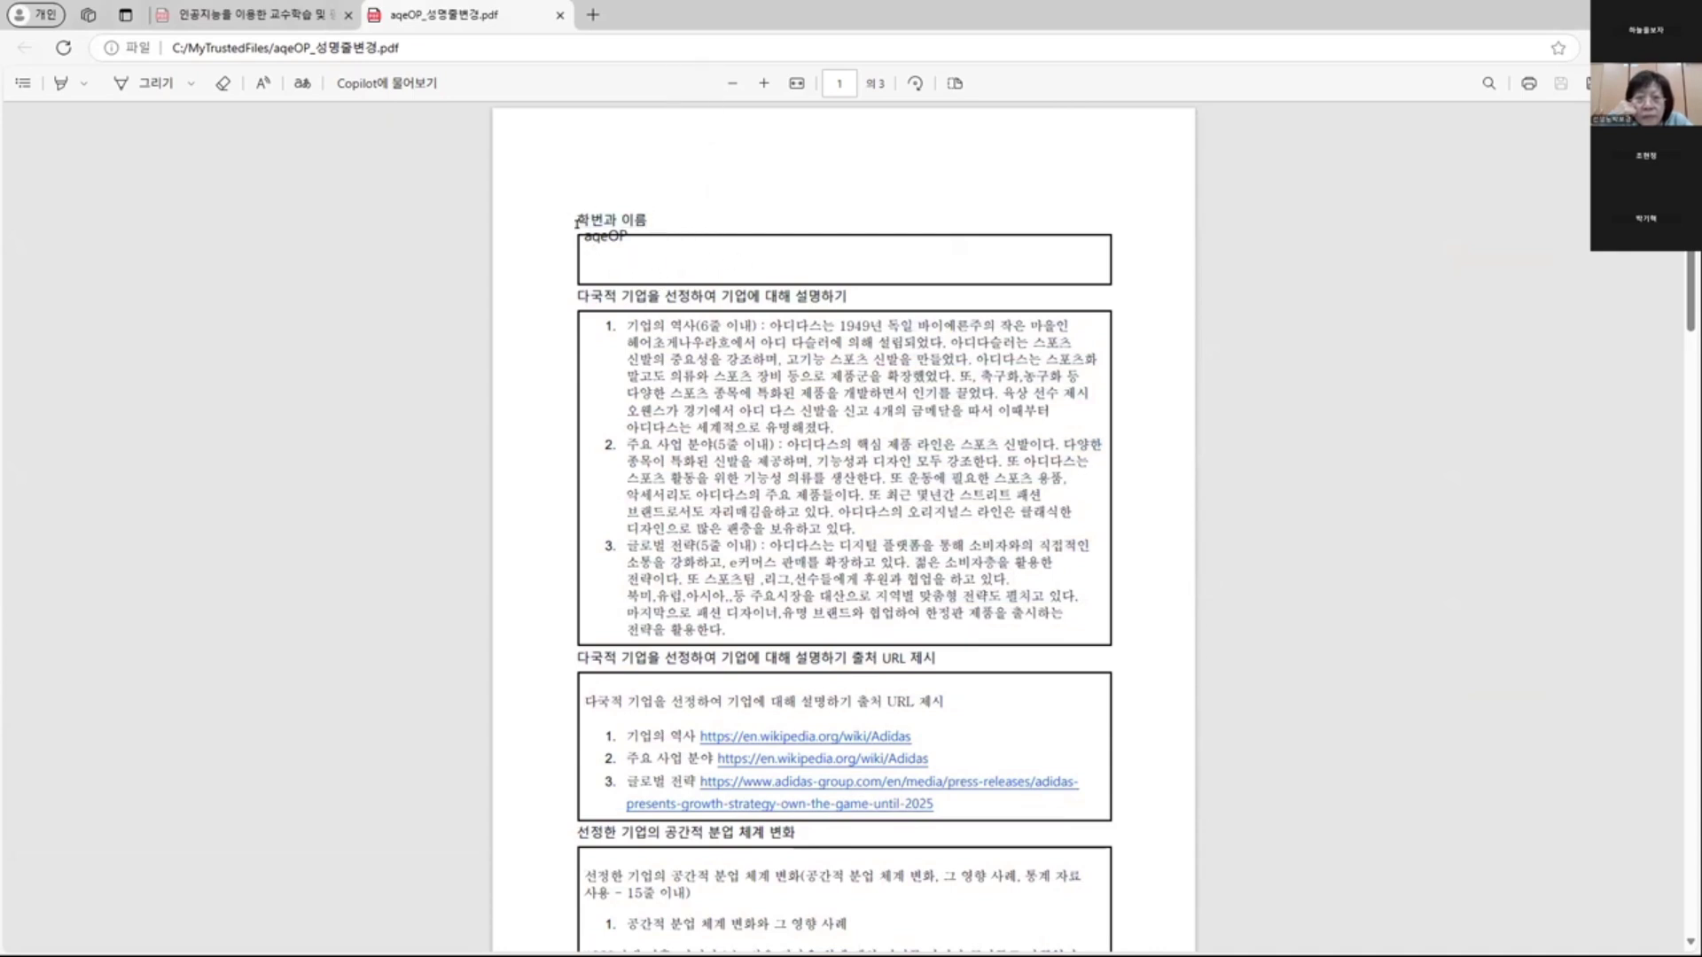
pyautogui.moveTo(577, 224); pyautogui.dragTo(626, 237)
pyautogui.click(575, 243)
pyautogui.click(577, 237)
pyautogui.click(589, 223)
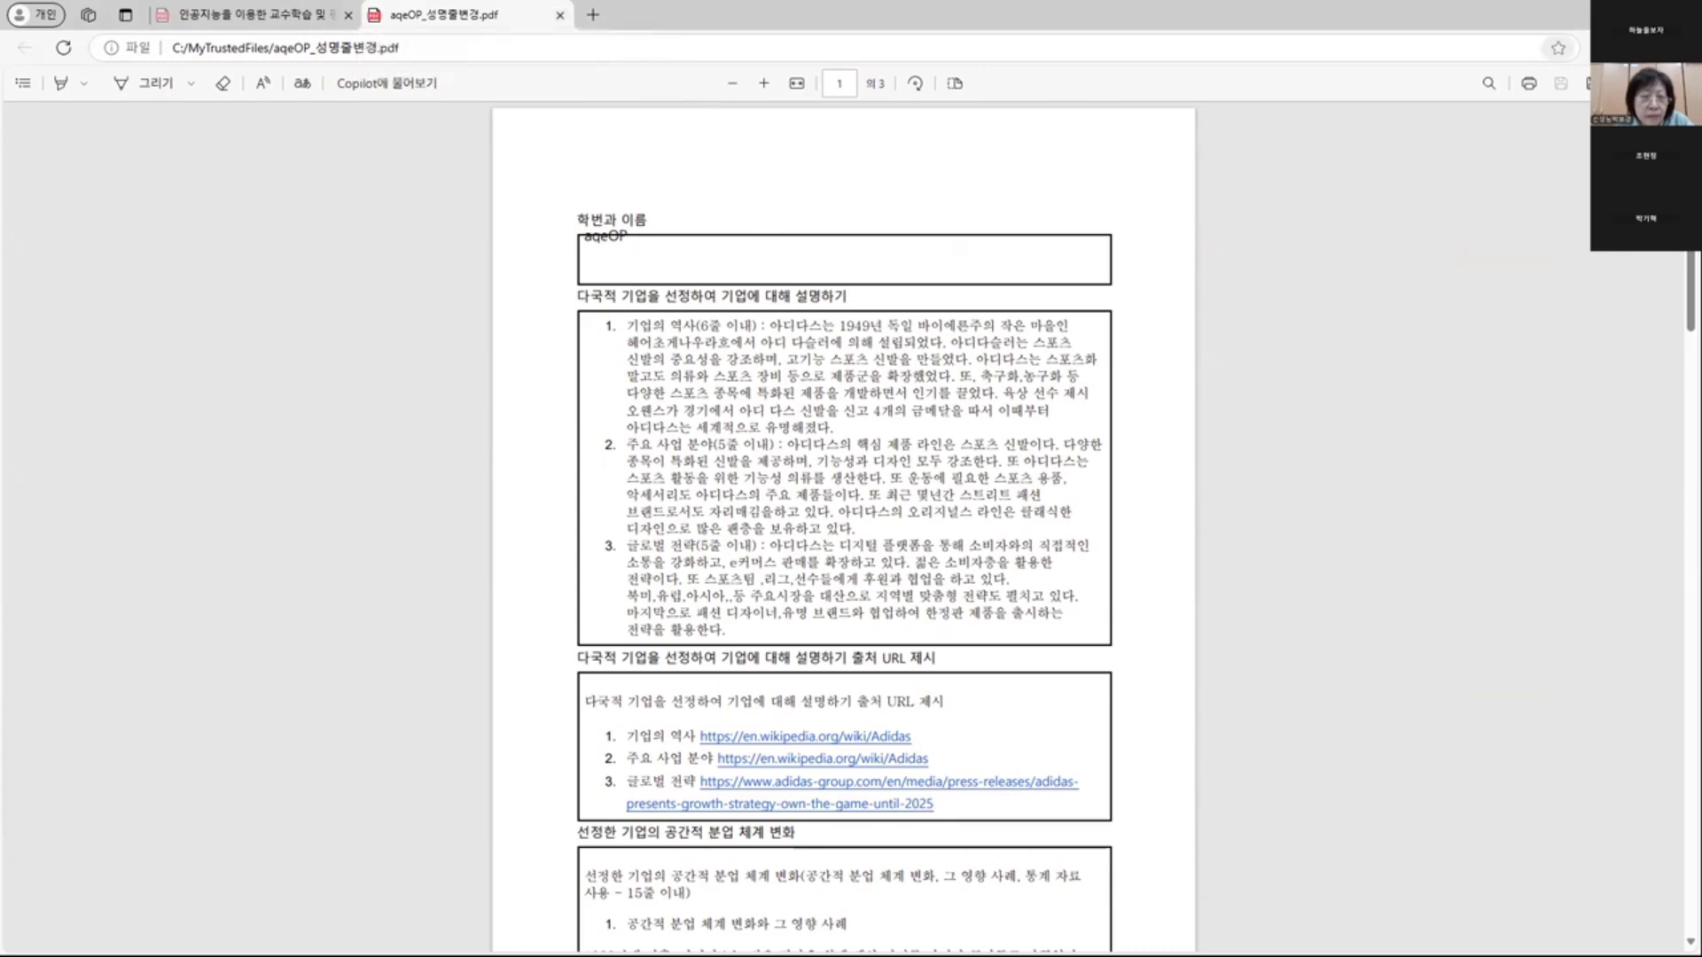
# - Examine the student's answers on the multinational company and on its spatial division of labour across the PDF's first two pages
pyautogui.moveTo(712, 329); pyautogui.dragTo(943, 585)
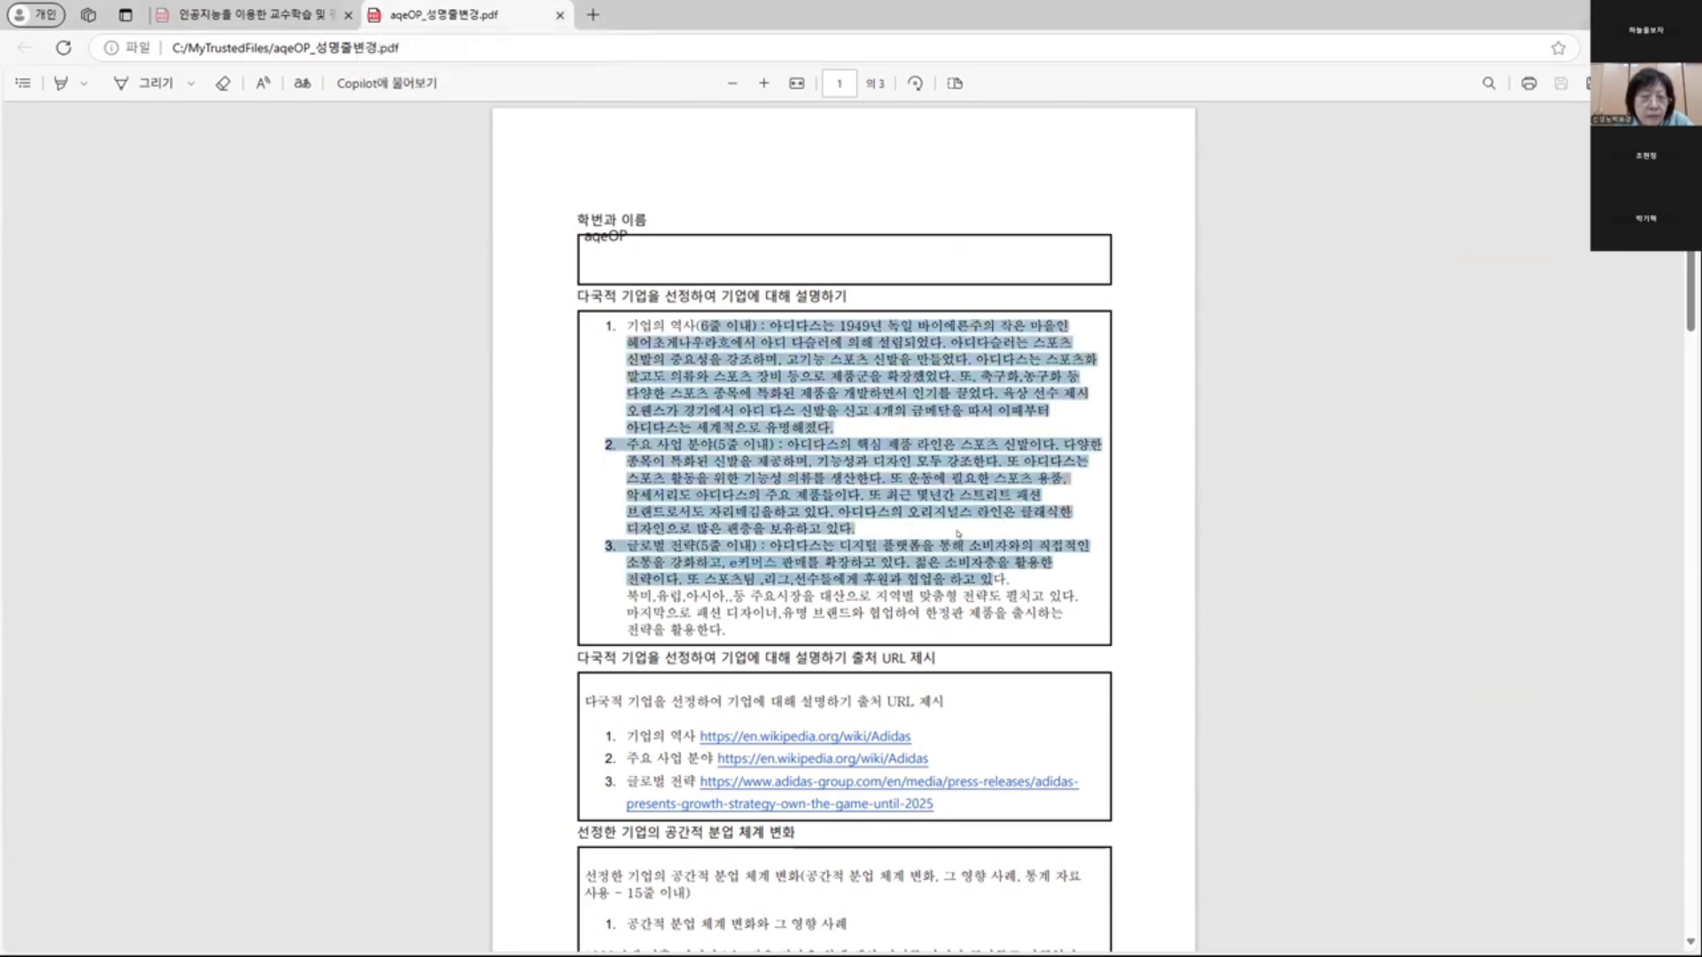
pyautogui.moveTo(696, 359); pyautogui.dragTo(897, 562)
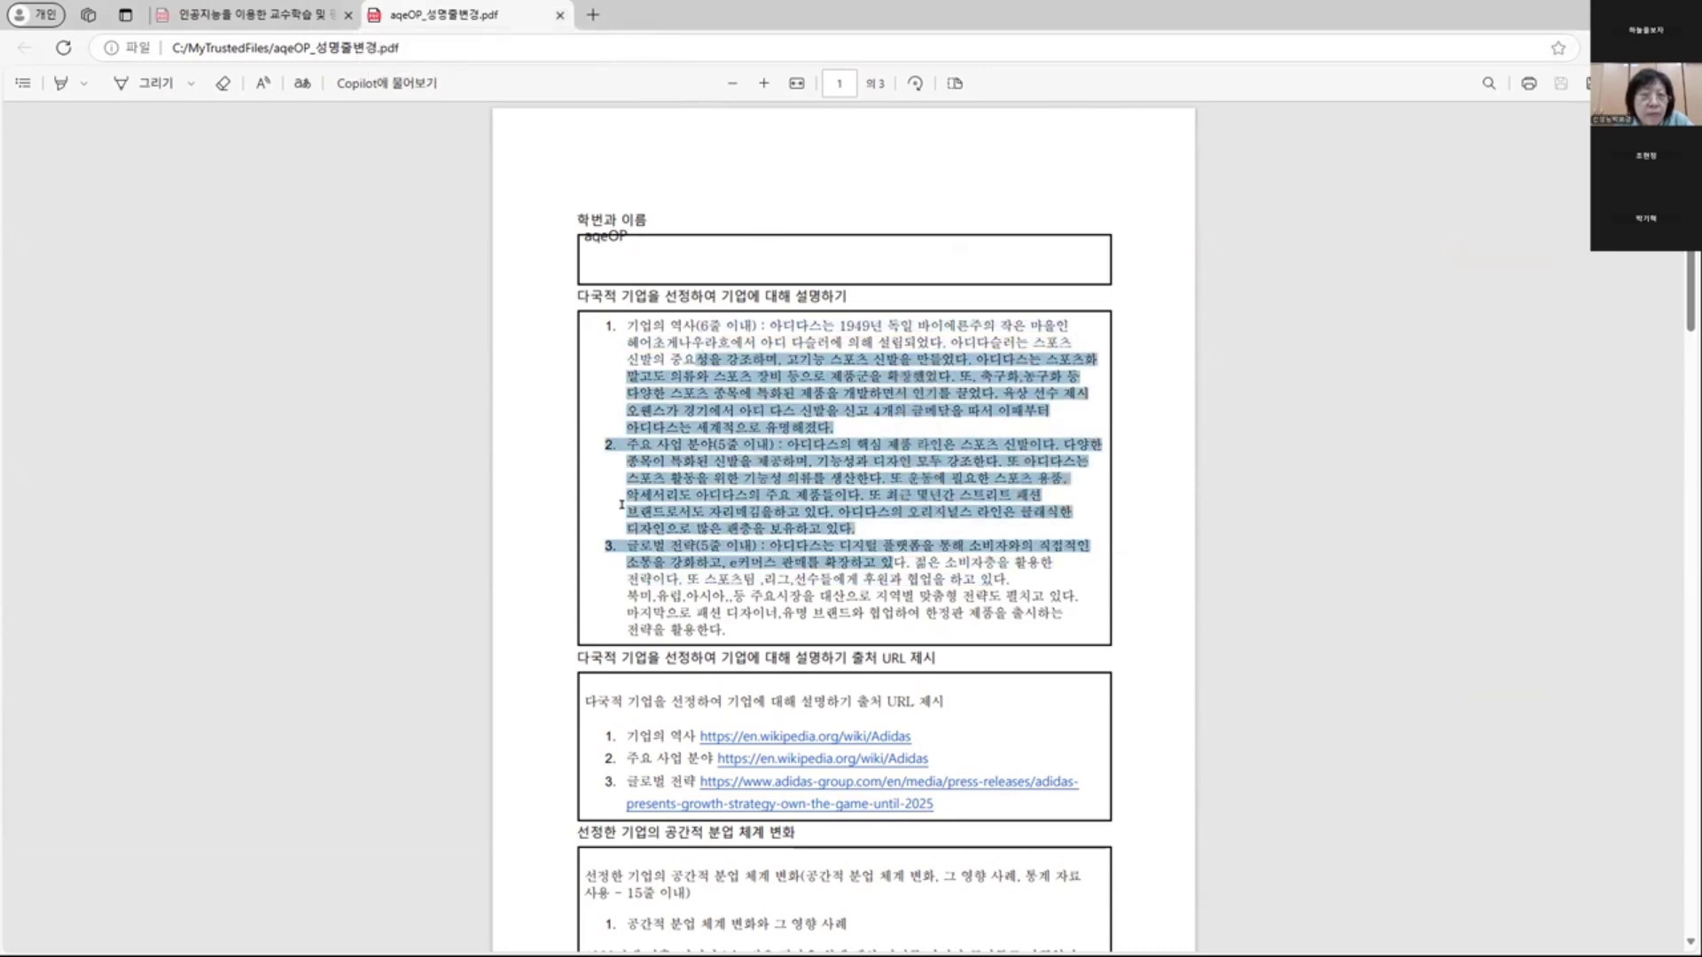
pyautogui.click(729, 561)
pyautogui.scroll(-7, 670, 551)
pyautogui.moveTo(632, 335); pyautogui.dragTo(665, 352)
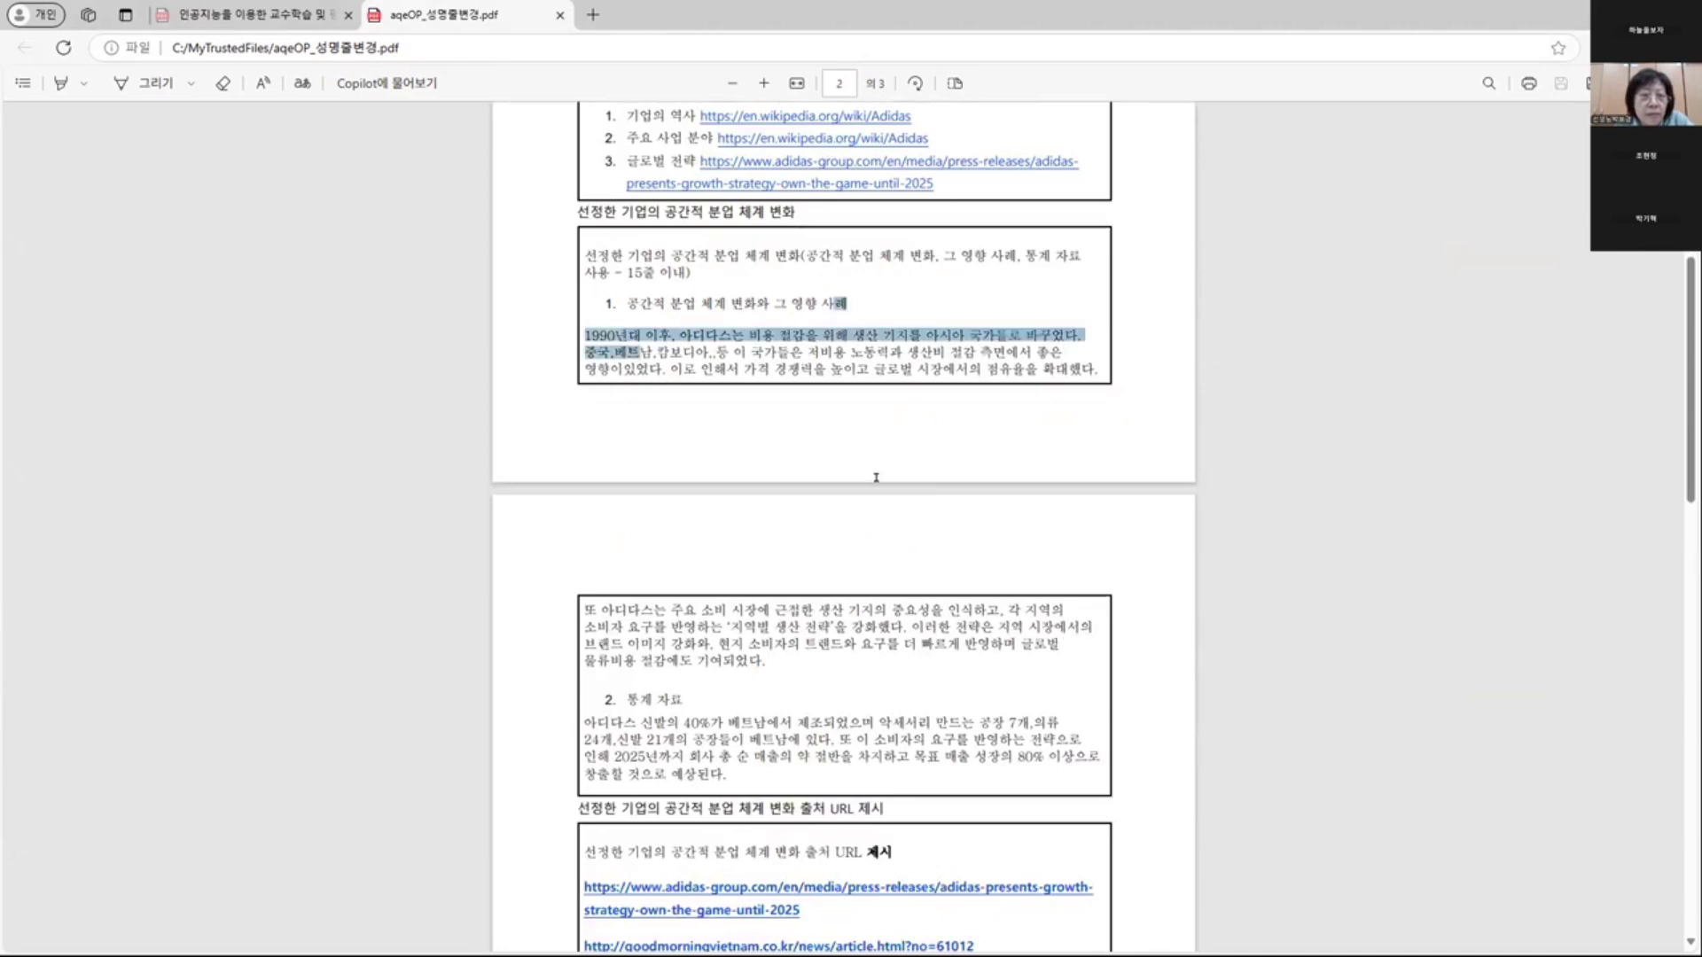
pyautogui.moveTo(702, 610); pyautogui.dragTo(851, 809)
pyautogui.click(788, 404)
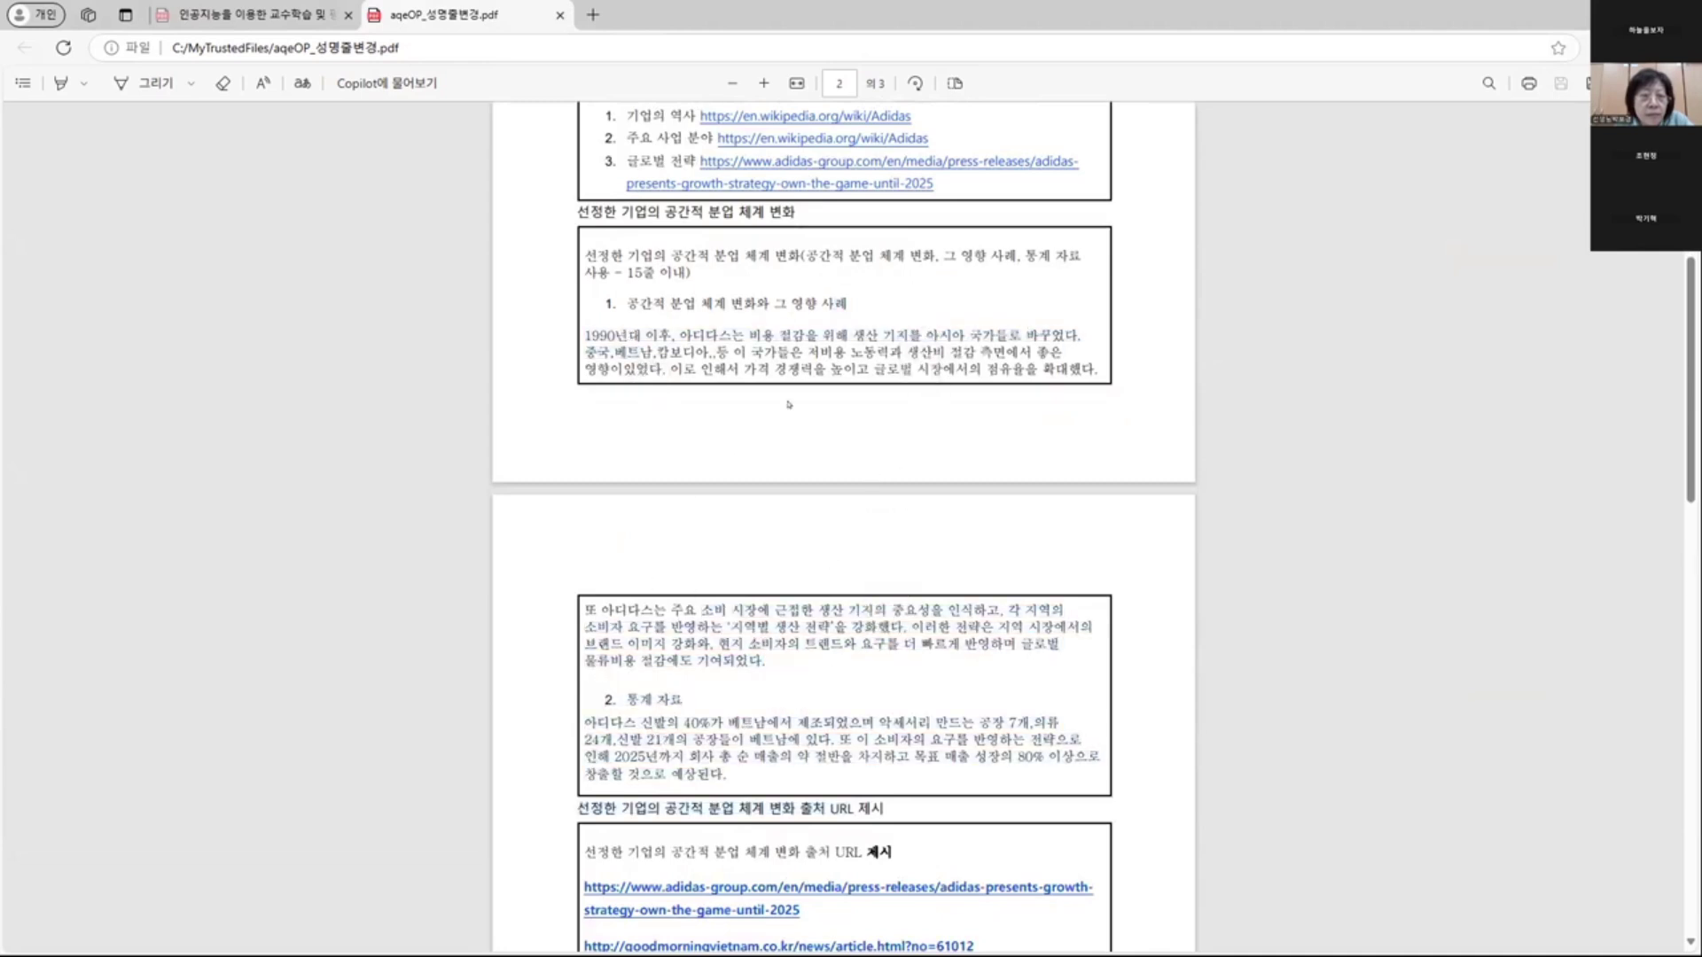
pyautogui.moveTo(646, 337); pyautogui.dragTo(824, 335)
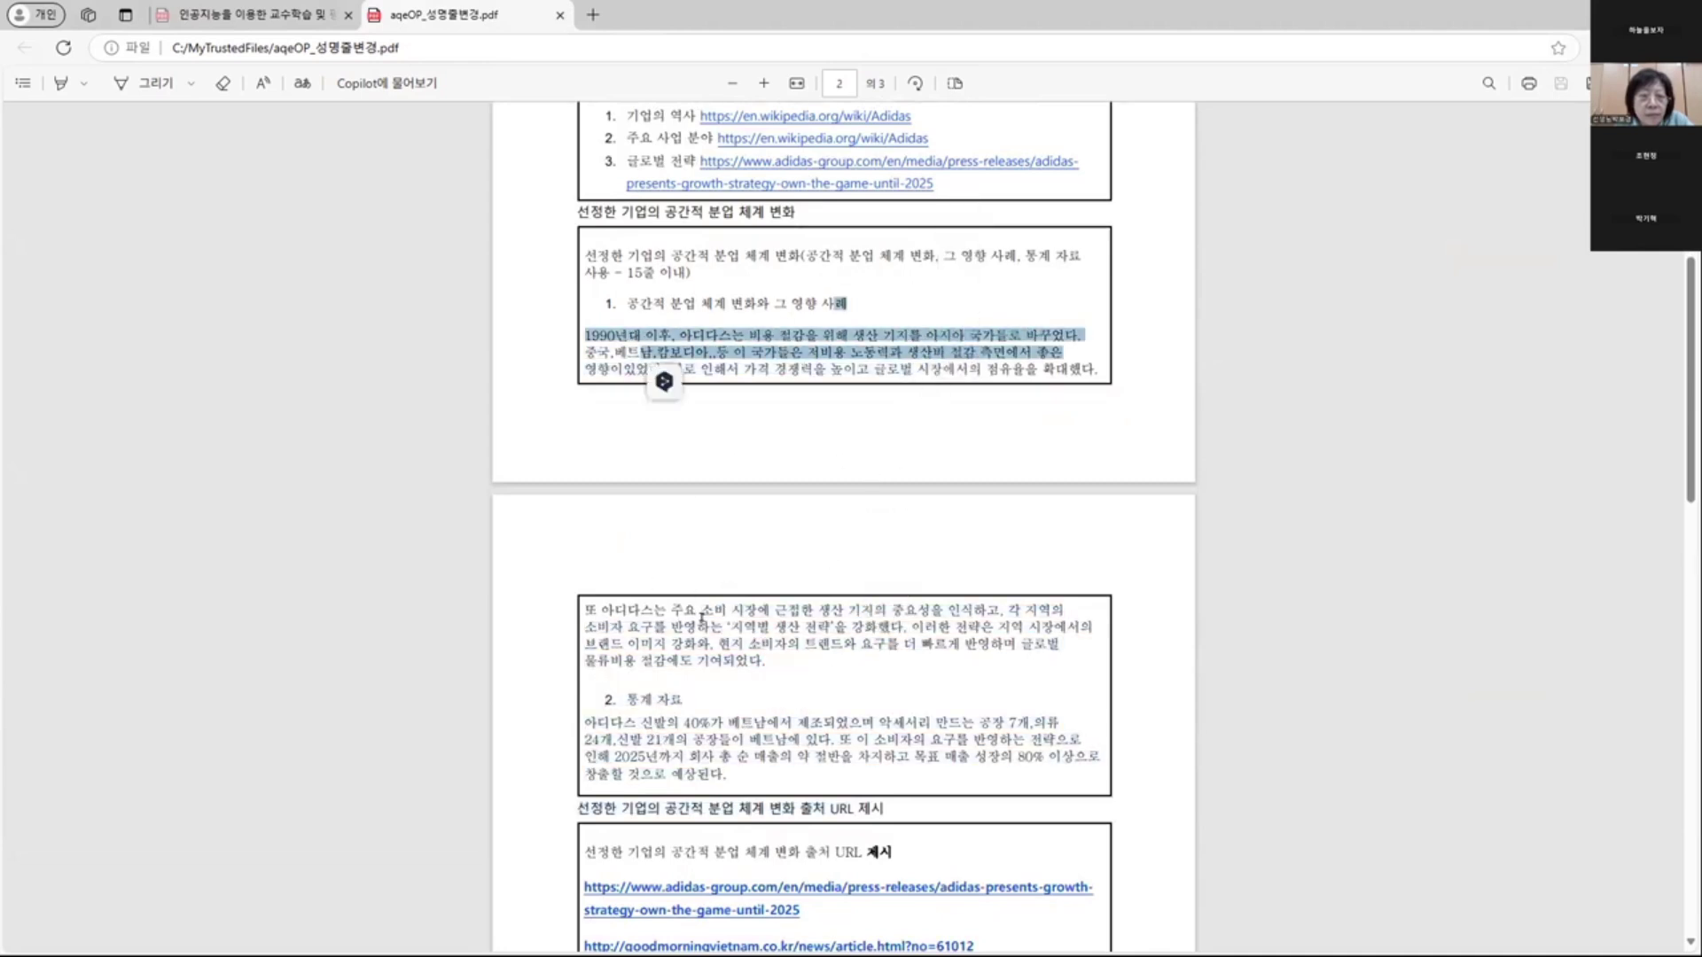
pyautogui.moveTo(700, 625); pyautogui.dragTo(725, 684)
pyautogui.click(843, 652)
pyautogui.moveTo(685, 303); pyautogui.dragTo(848, 328)
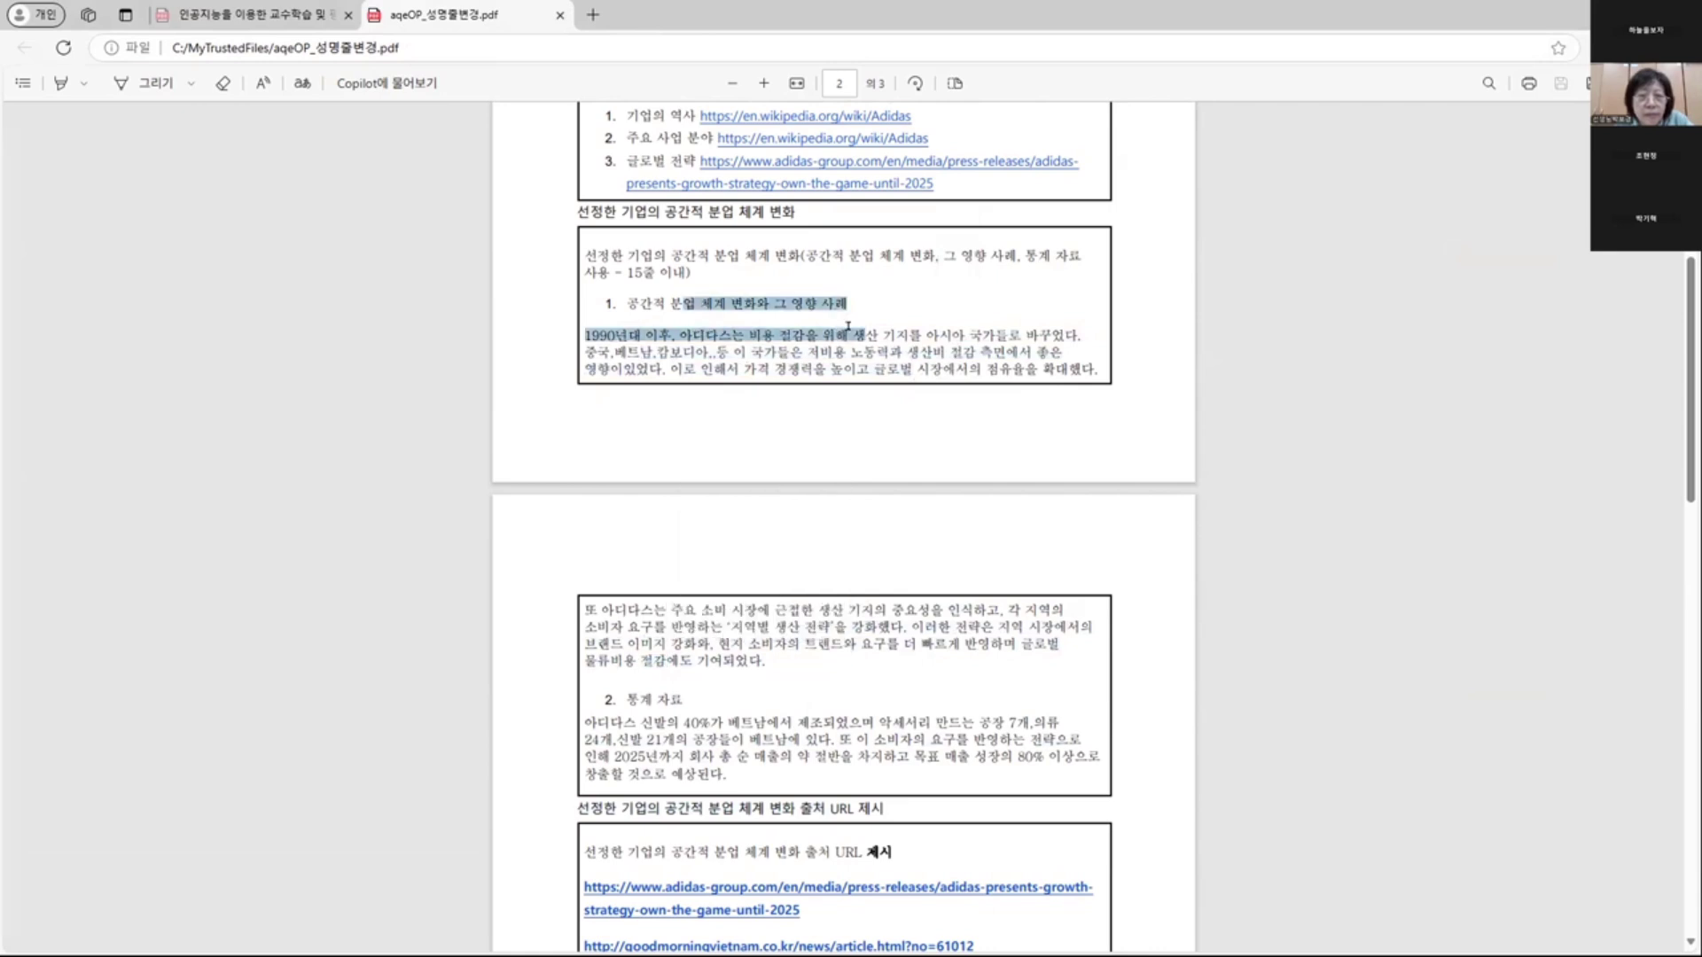
pyautogui.click(849, 328)
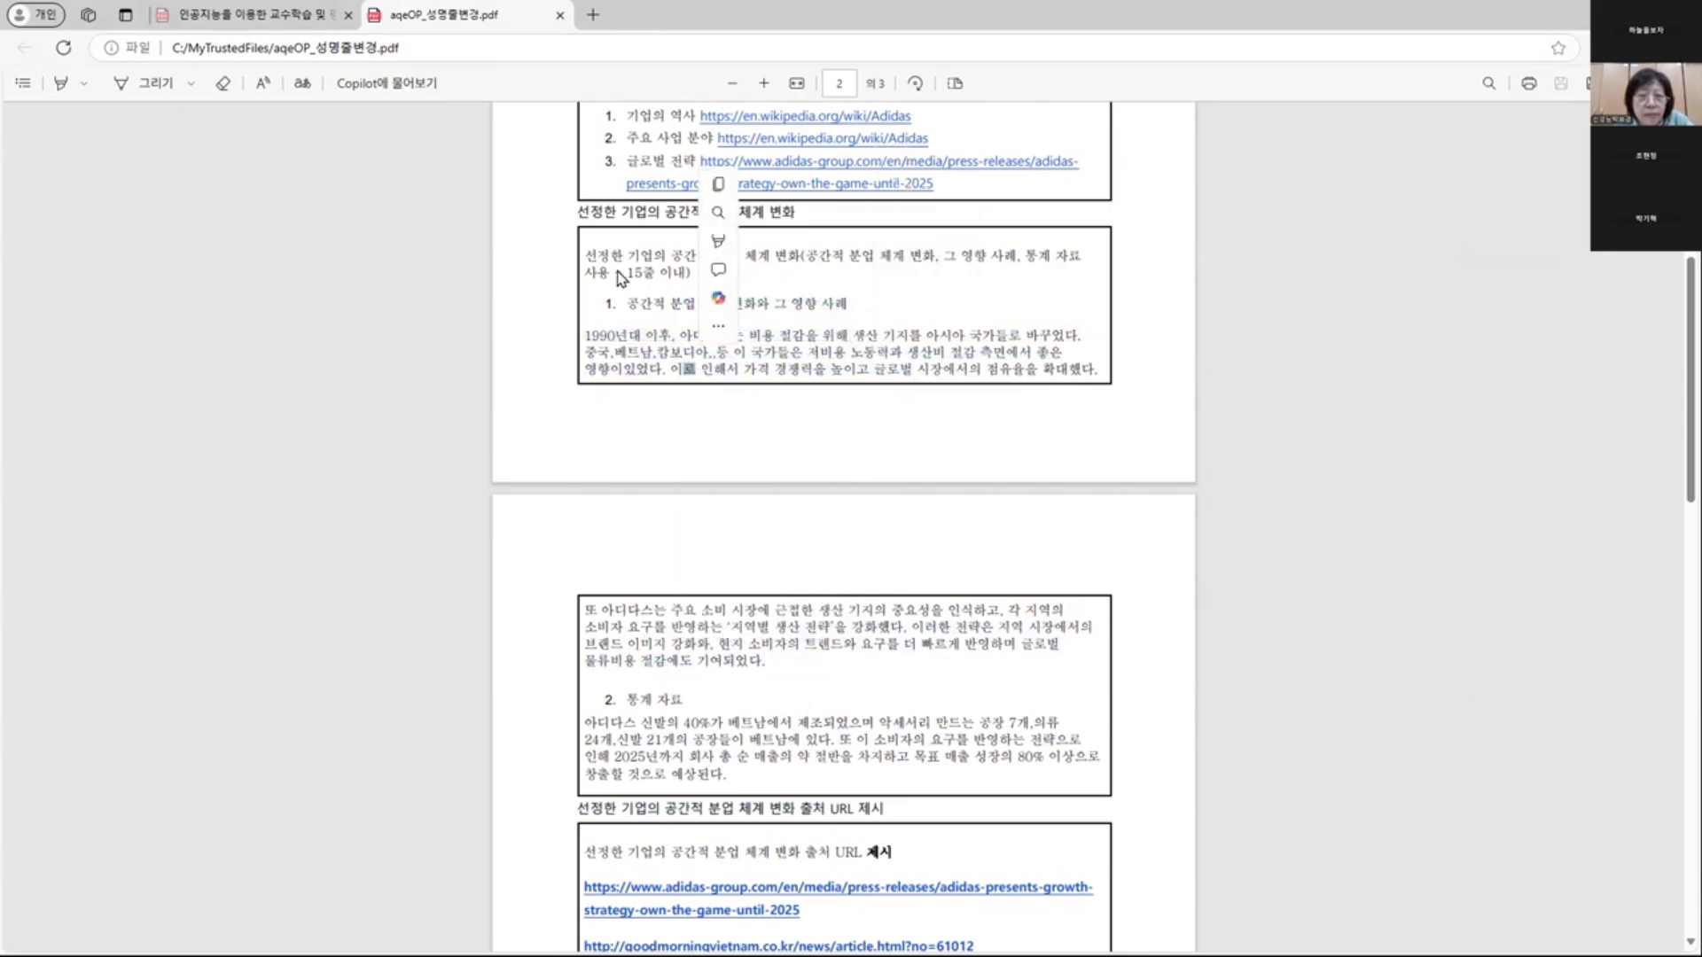
pyautogui.moveTo(640, 352); pyautogui.dragTo(913, 368)
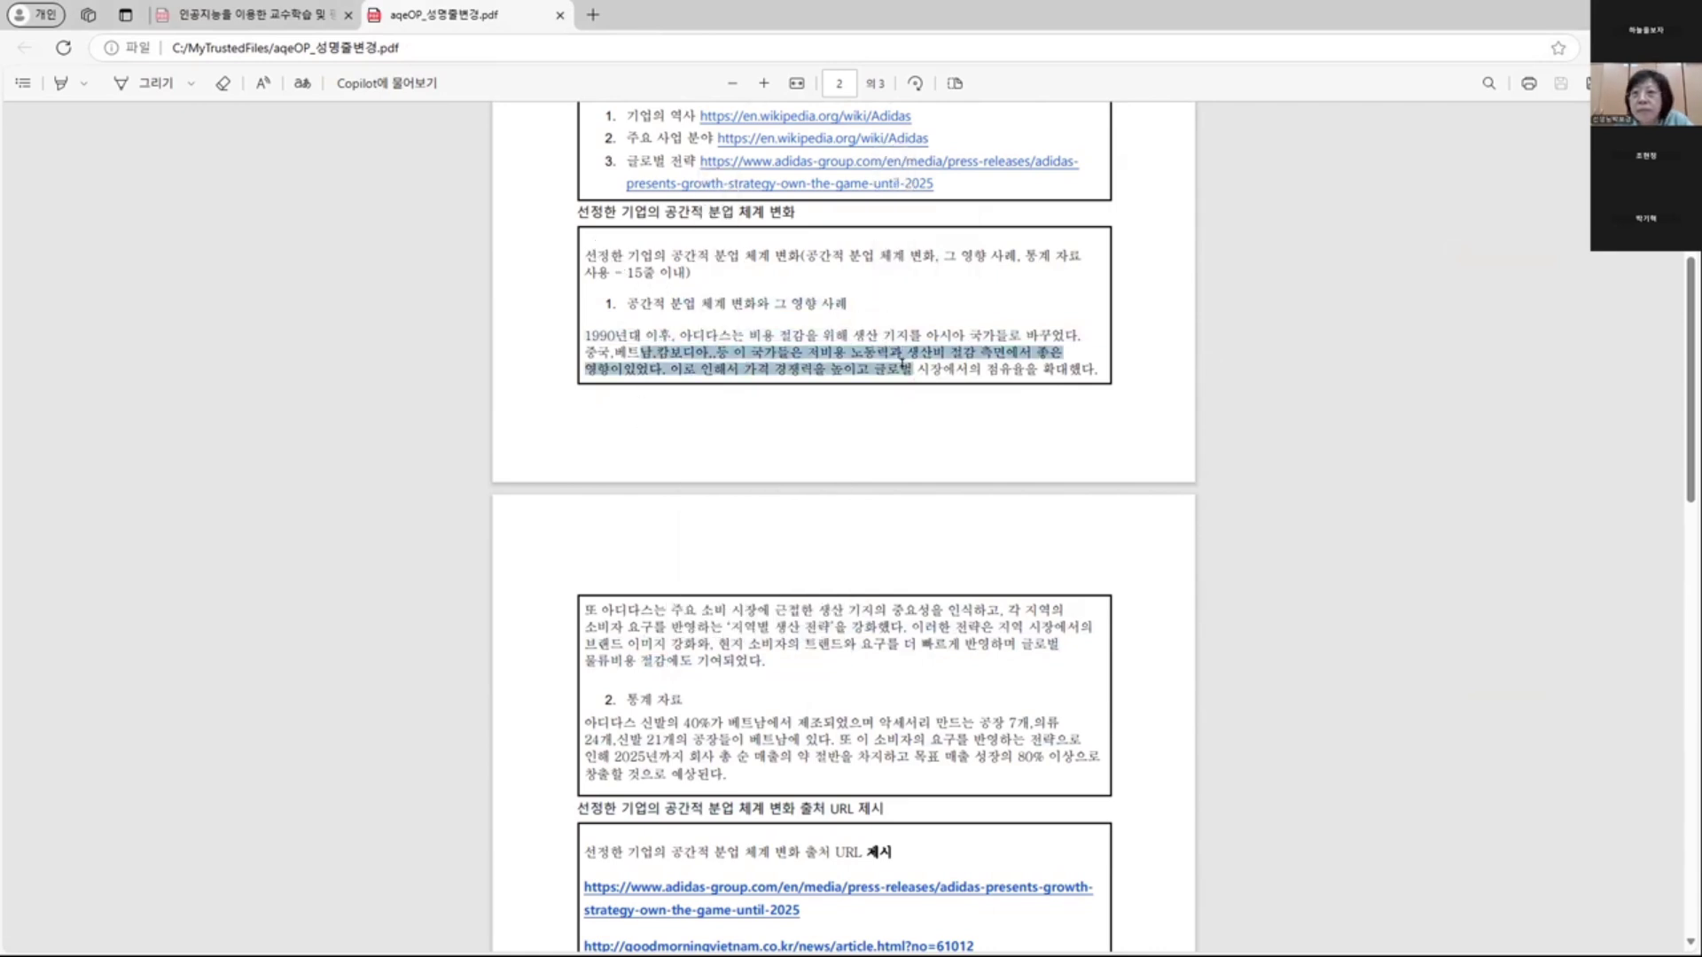
pyautogui.moveTo(684, 610); pyautogui.dragTo(764, 661)
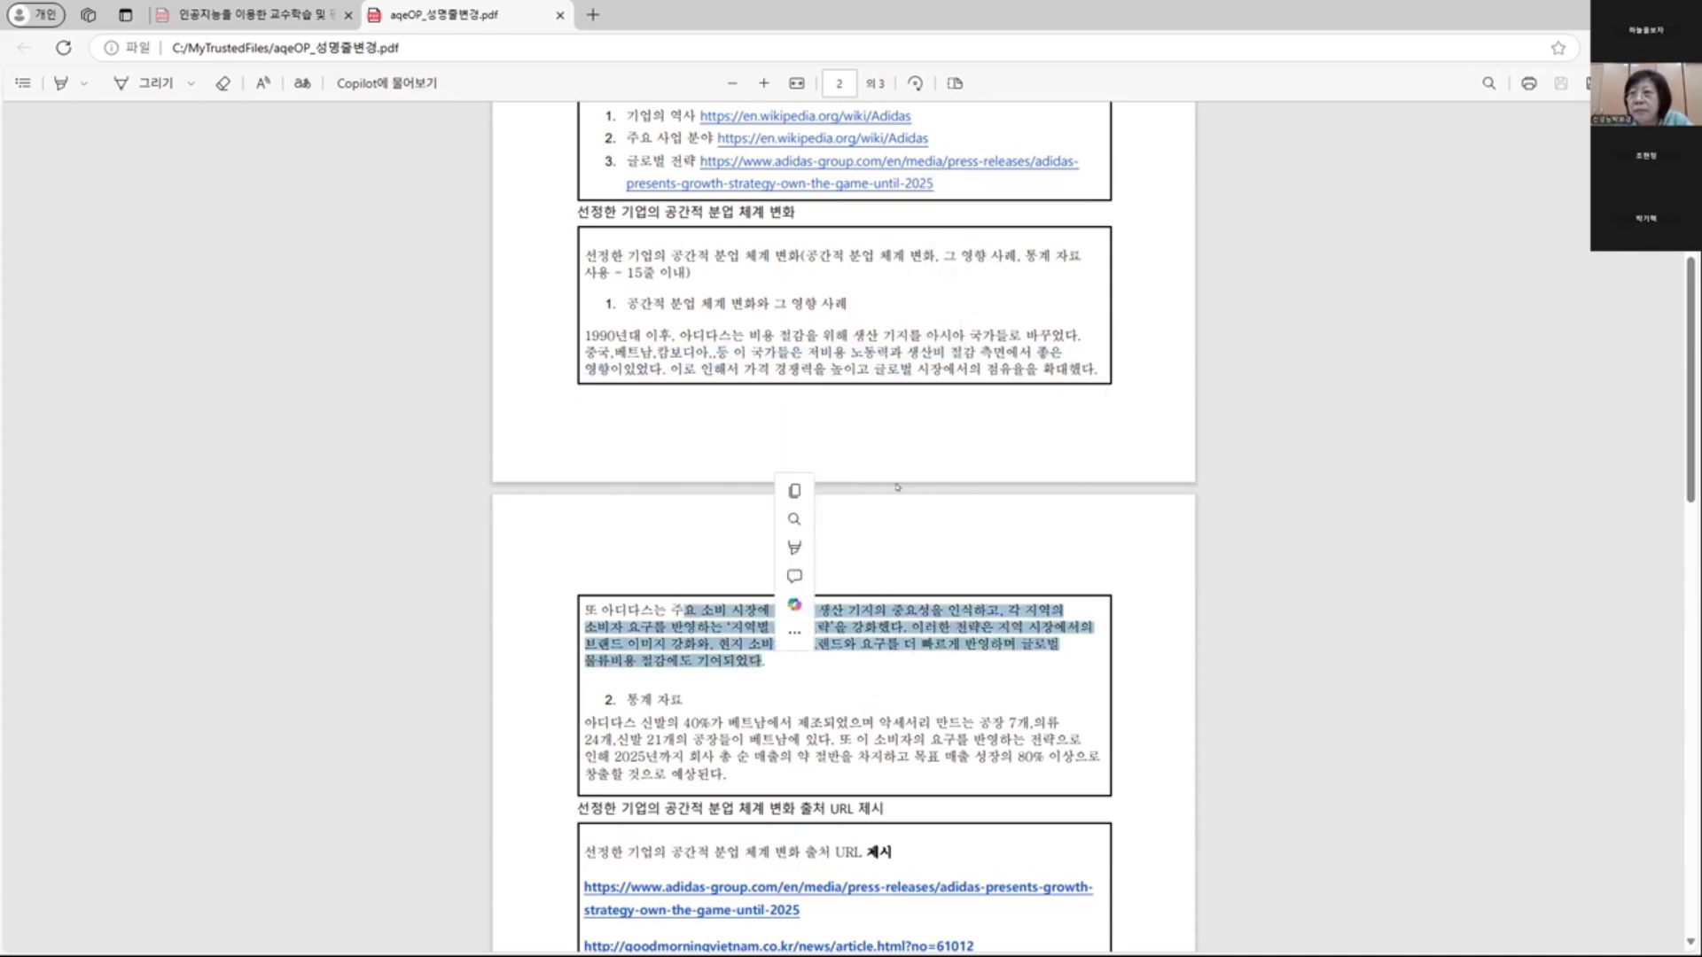
pyautogui.click(1017, 324)
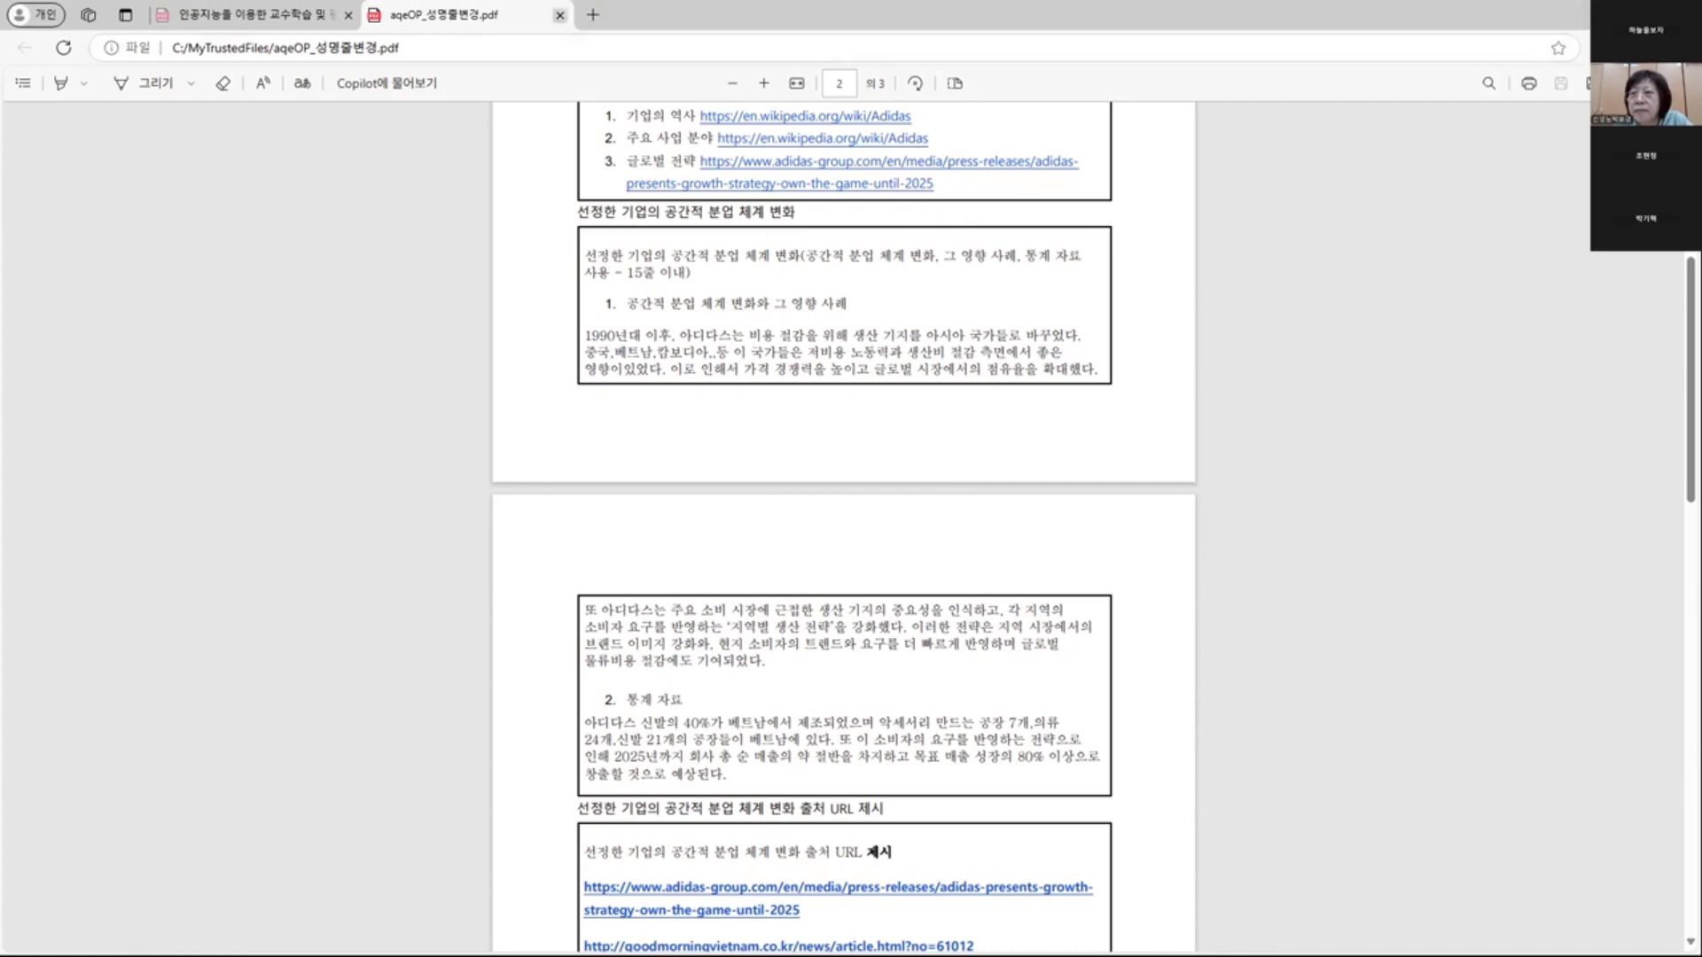
# - Close the PDF, return to 폴더내용정리_20250226.xlsx, and look through DRM AI's GPT commands and the MP3 file paths in column G
pyautogui.click(559, 15)
pyautogui.hotkey('alt', 'Tab')
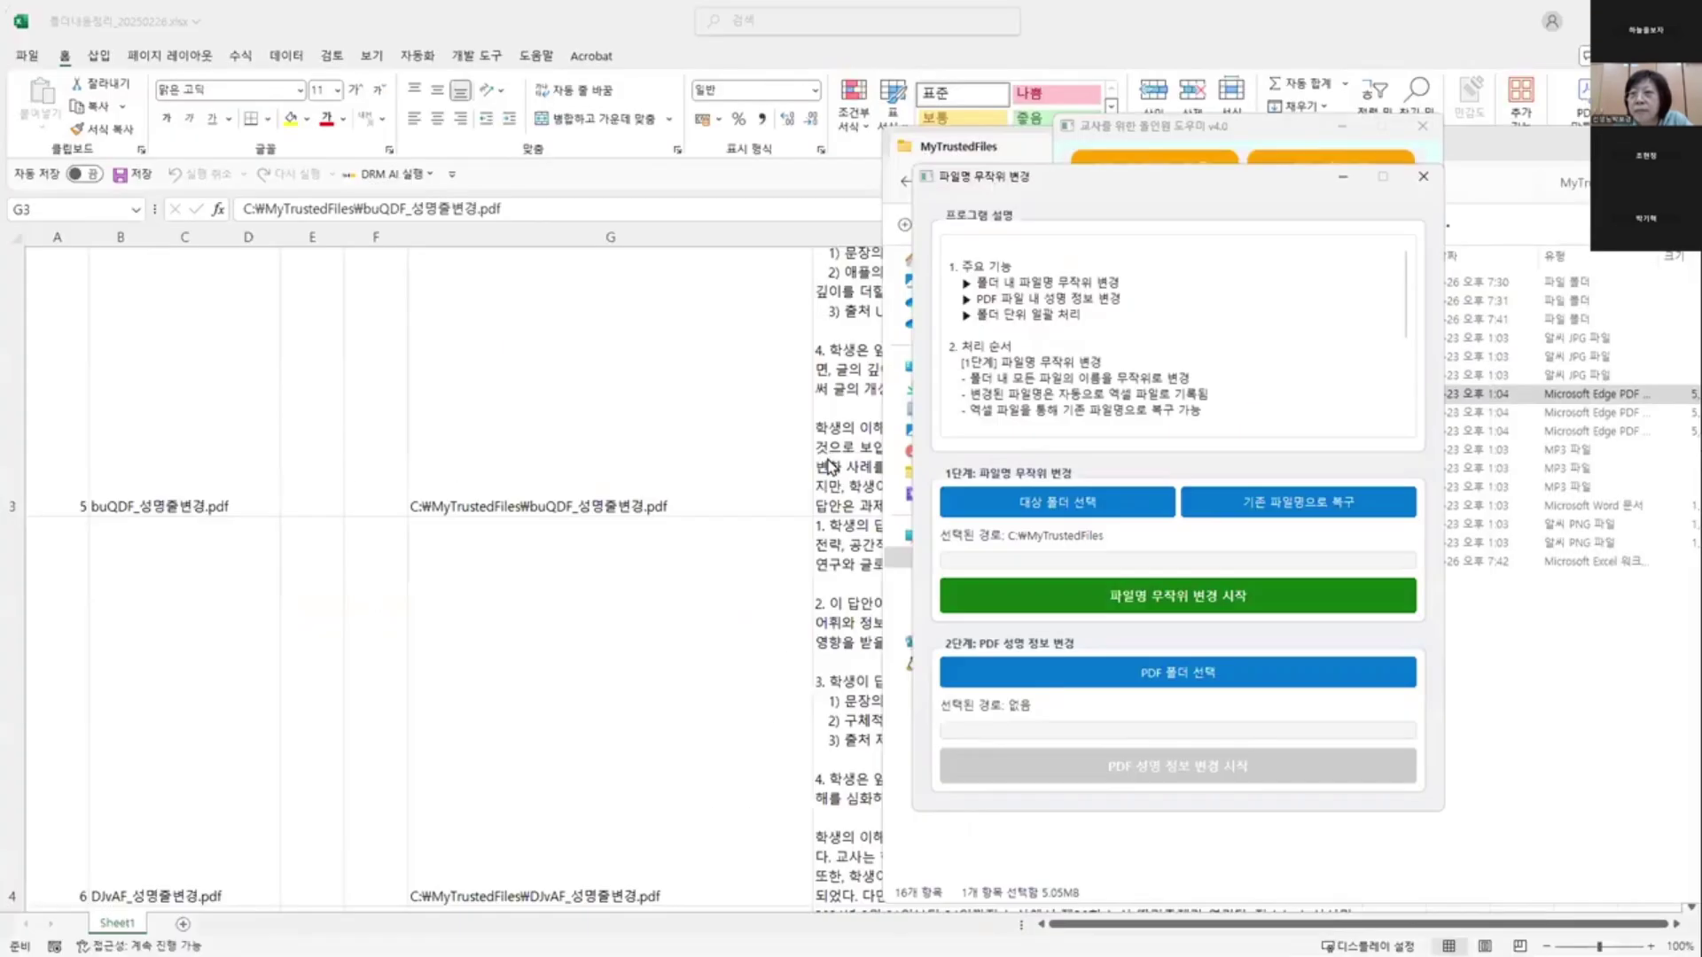
pyautogui.click(618, 433)
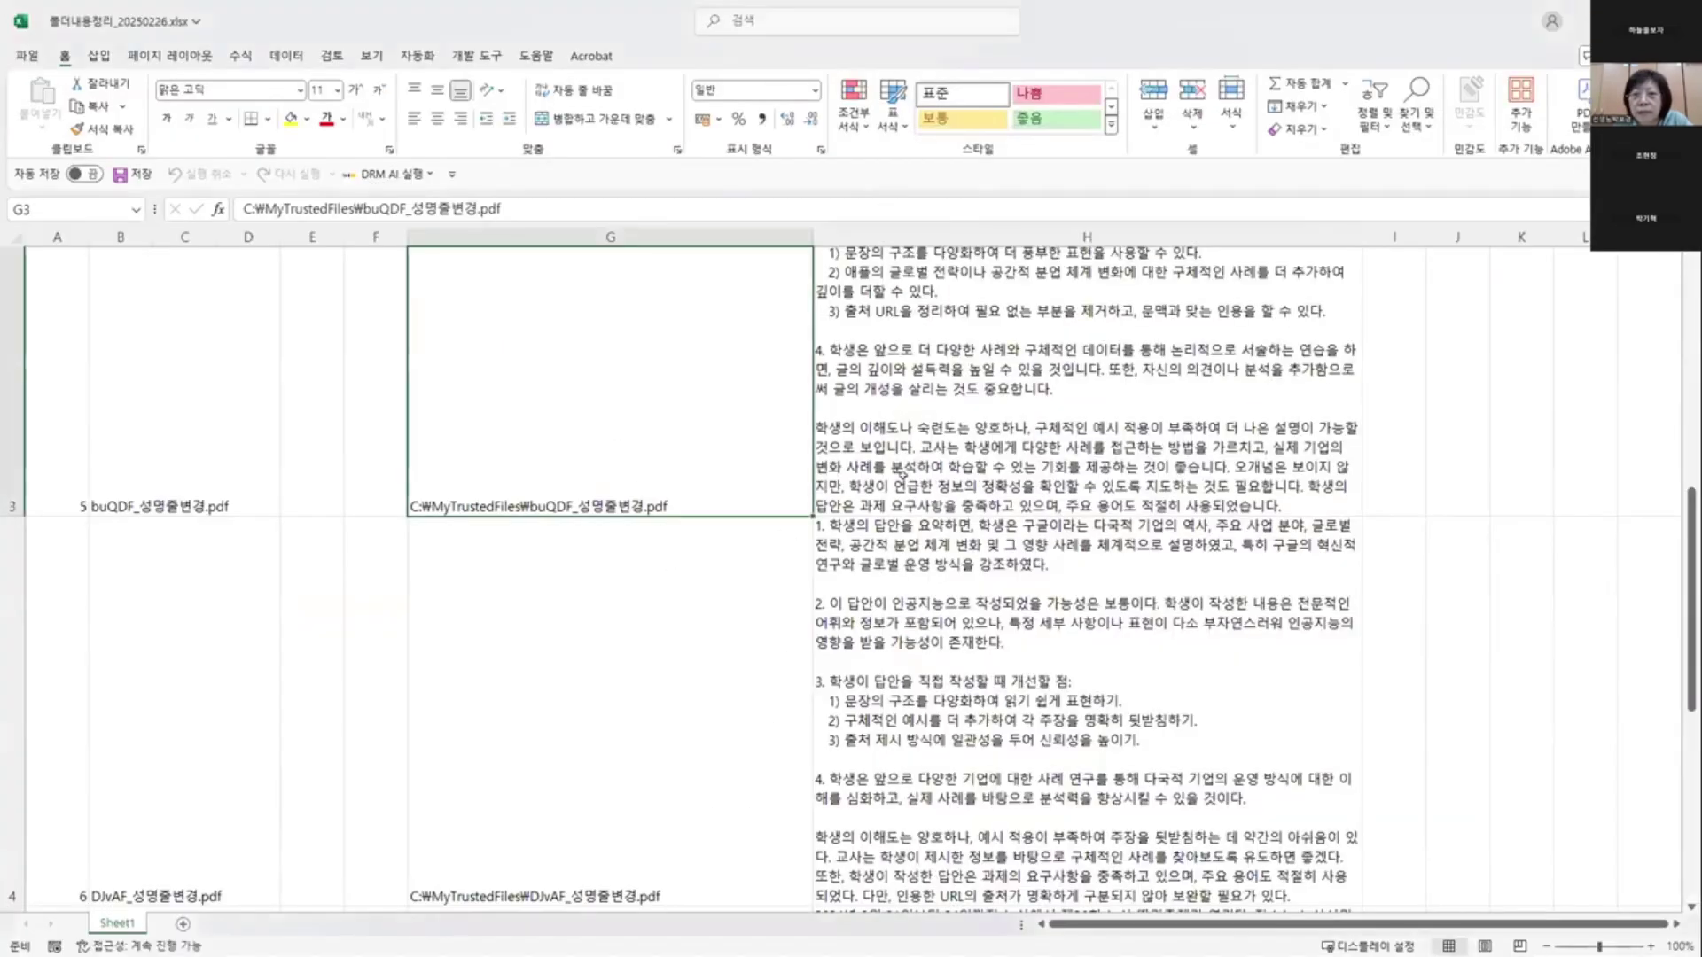
pyautogui.click(417, 175)
pyautogui.moveTo(462, 256)
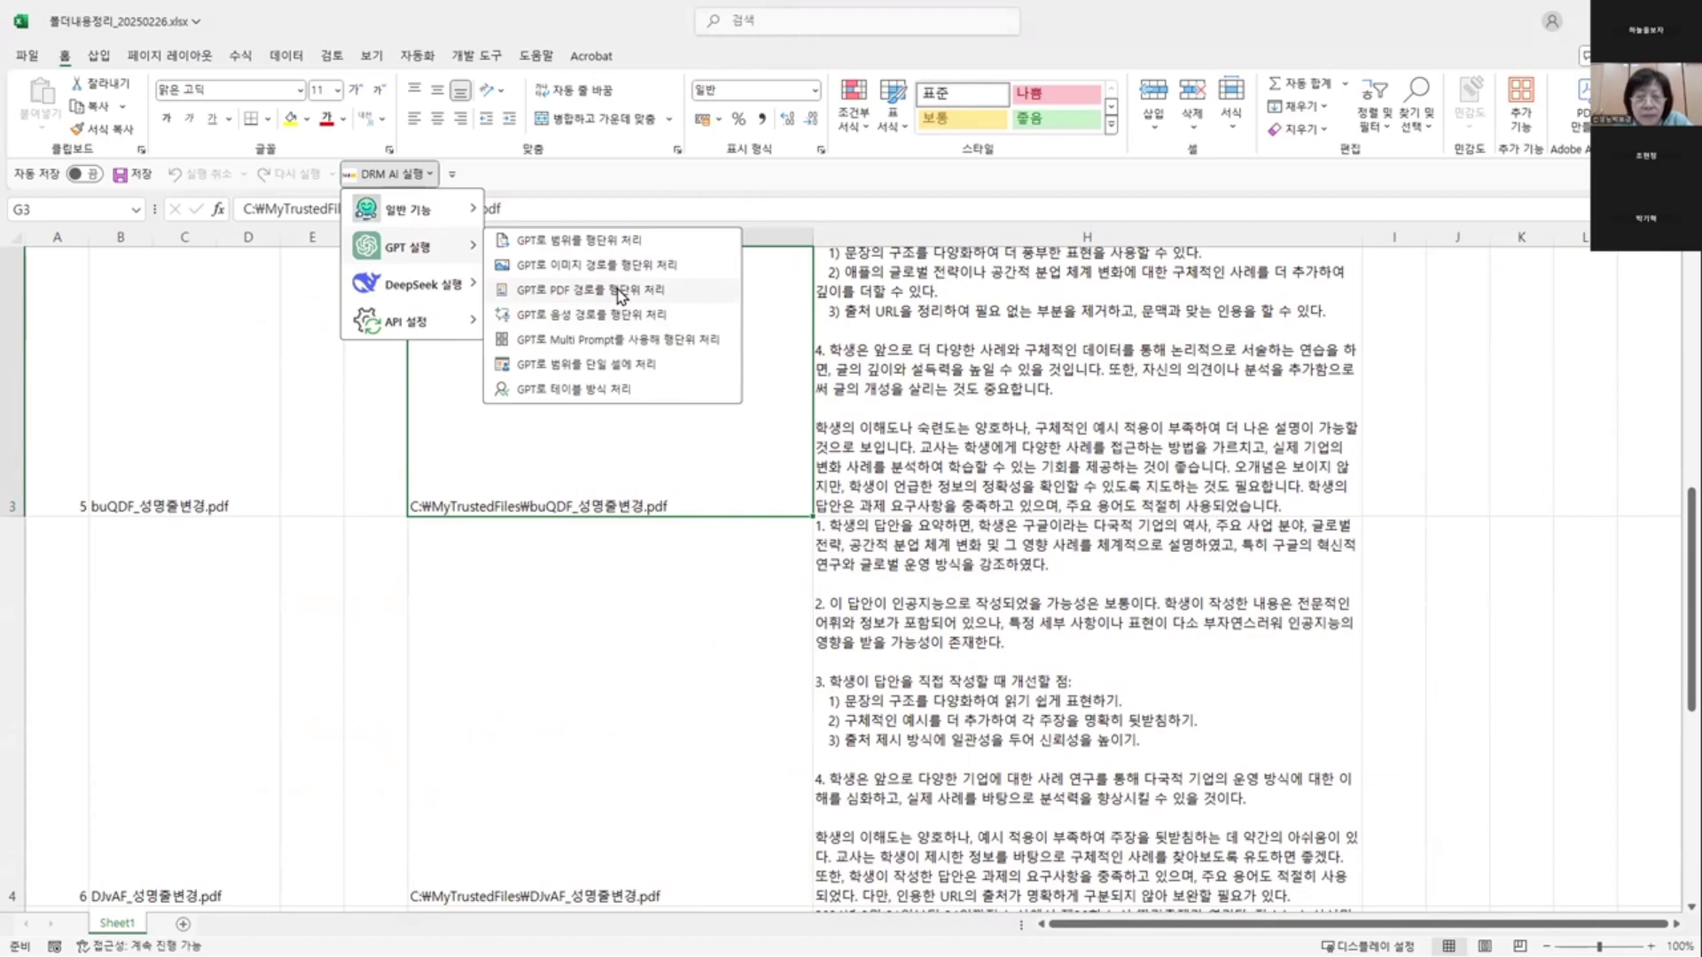
pyautogui.click(576, 315)
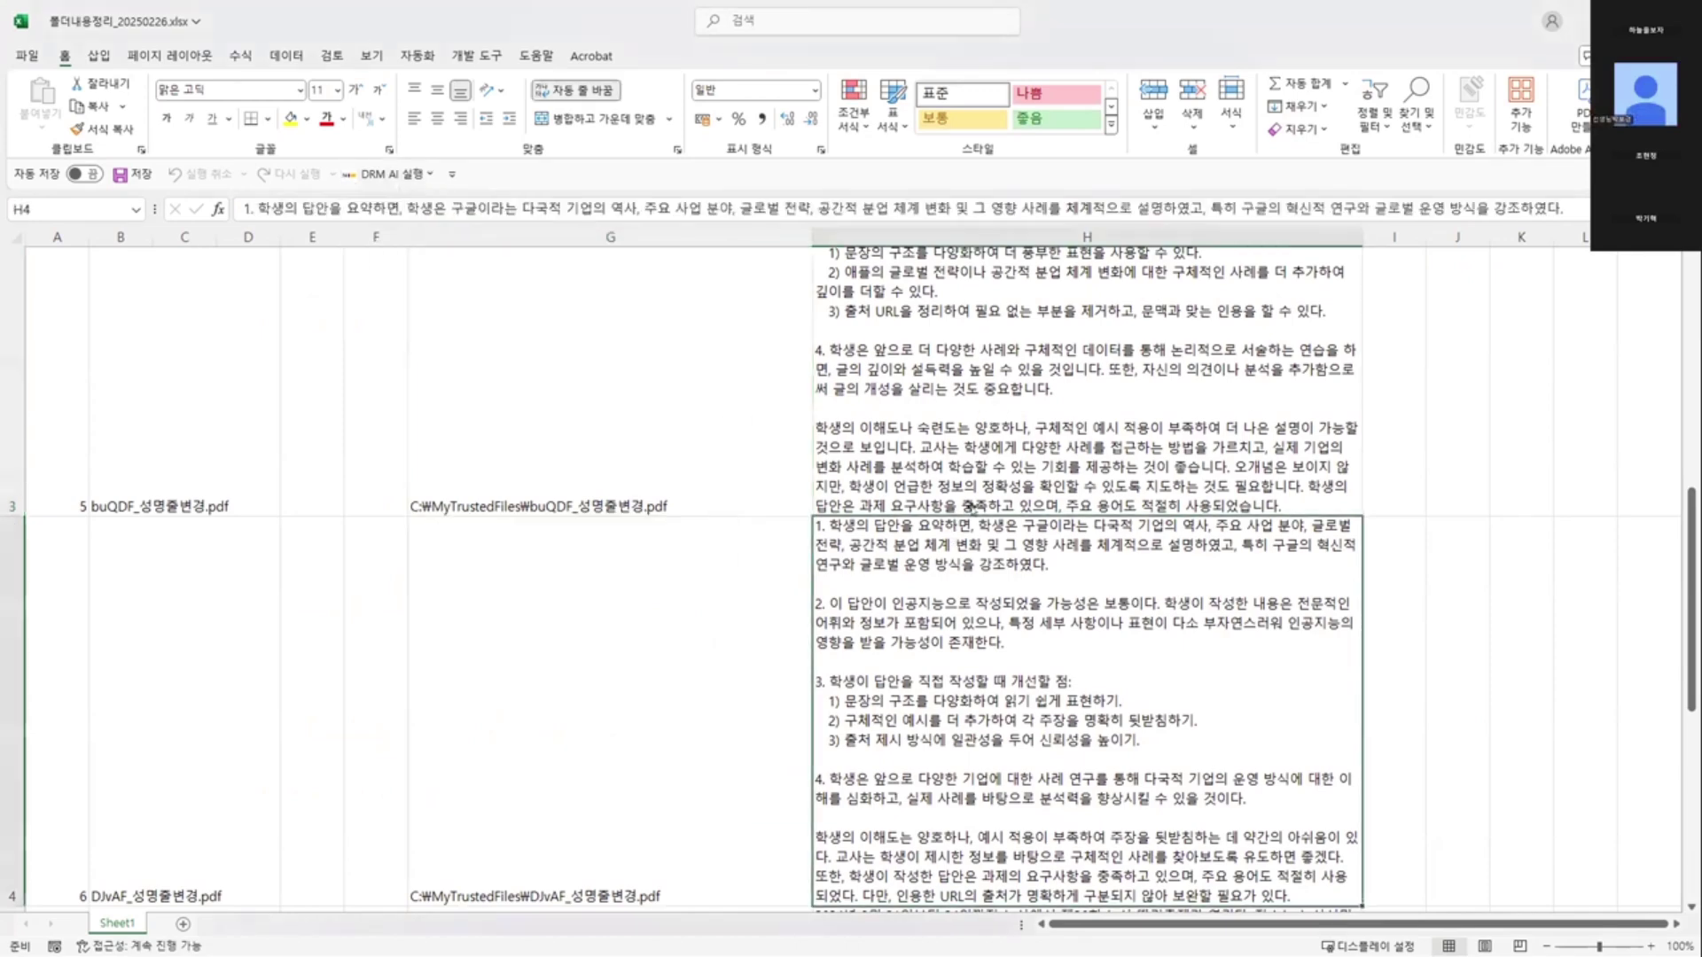
pyautogui.scroll(-4, 988, 503)
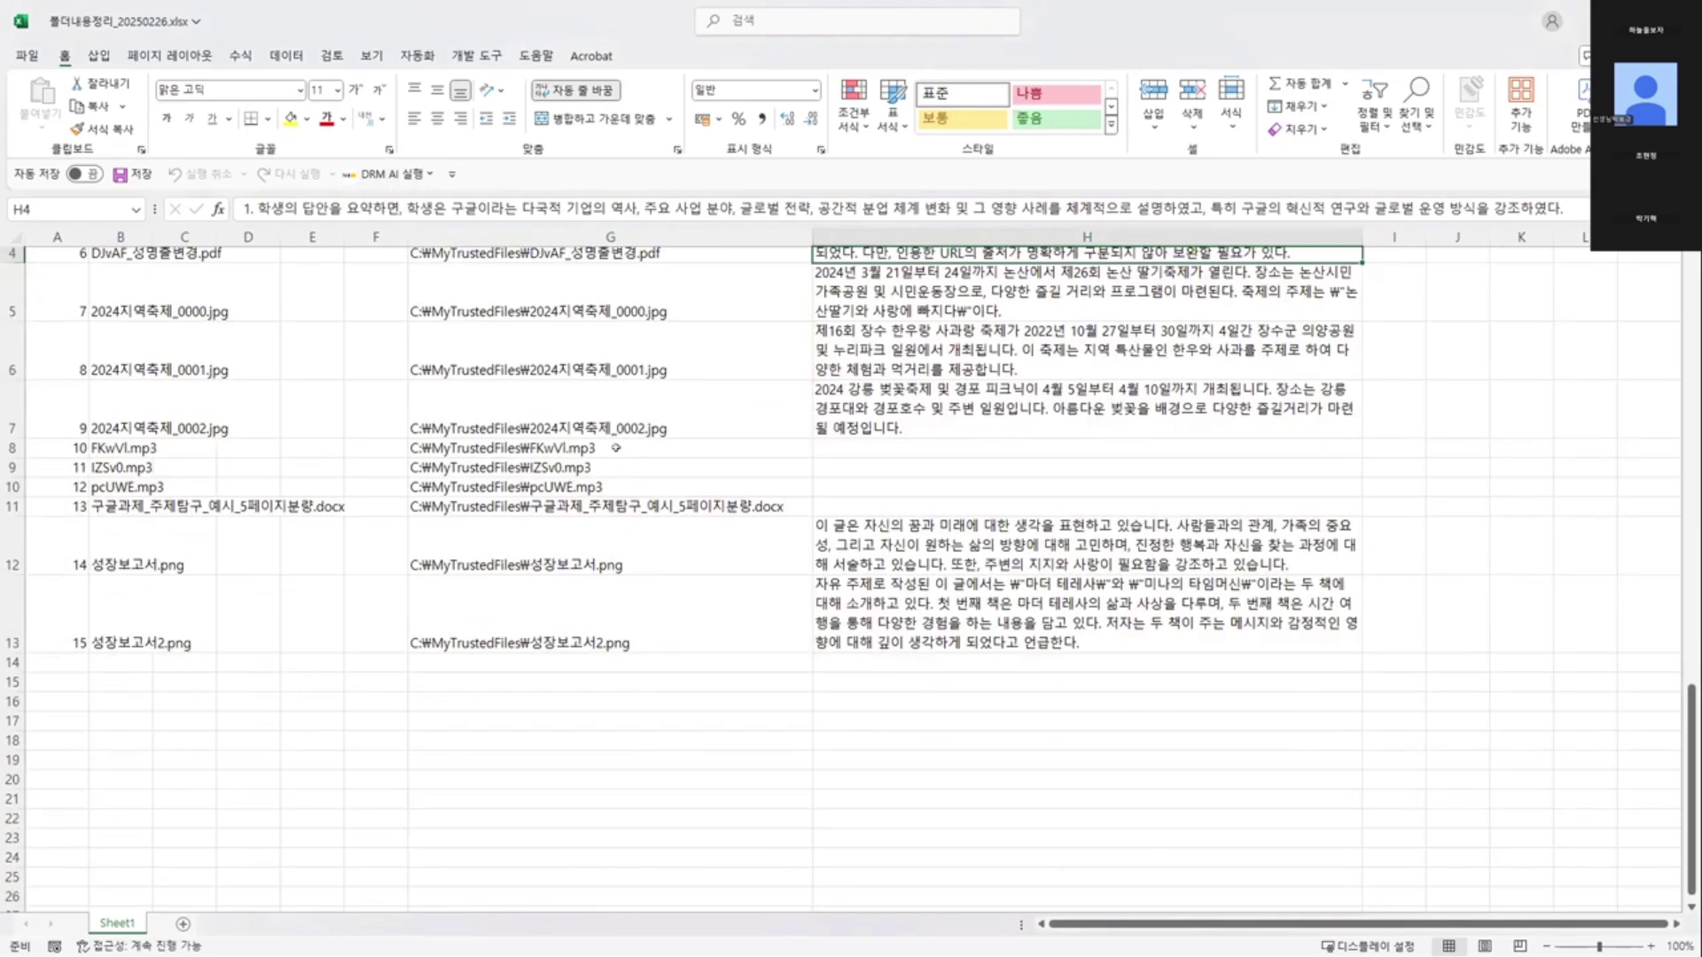
pyautogui.click(616, 447)
pyautogui.click(616, 479)
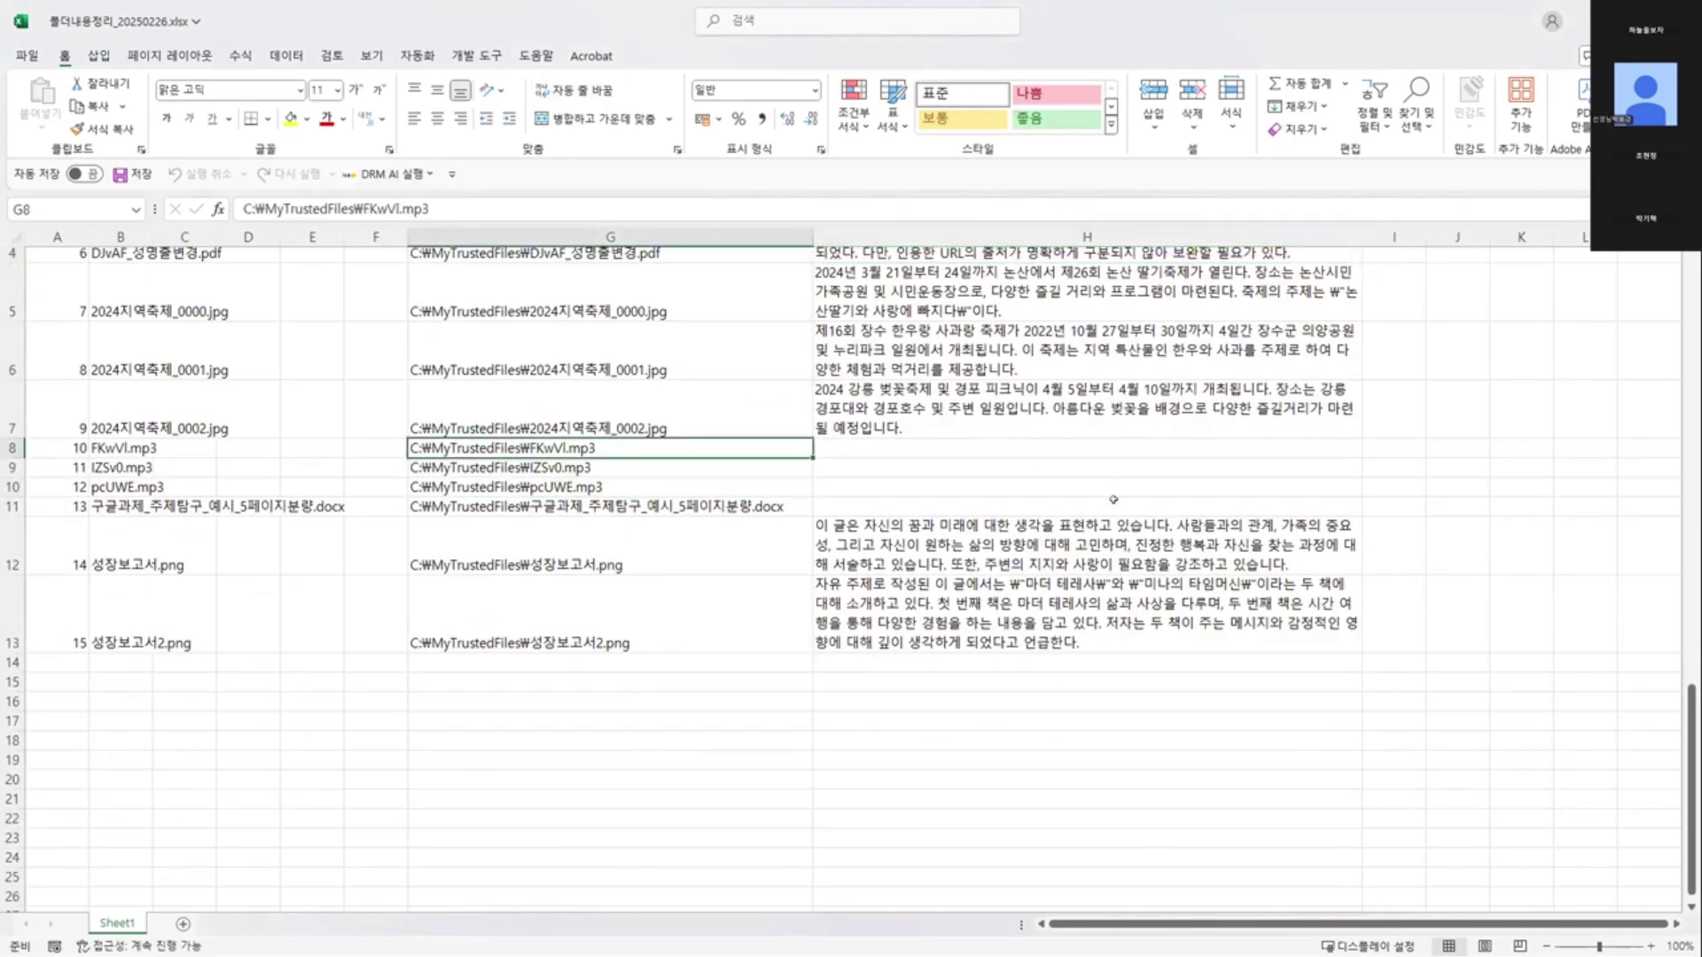
# - Clear the earlier GPT results in column H for rows 2 to 13, keeping the header prompt
pyautogui.scroll(5, 1212, 400)
pyautogui.scroll(3, 1212, 401)
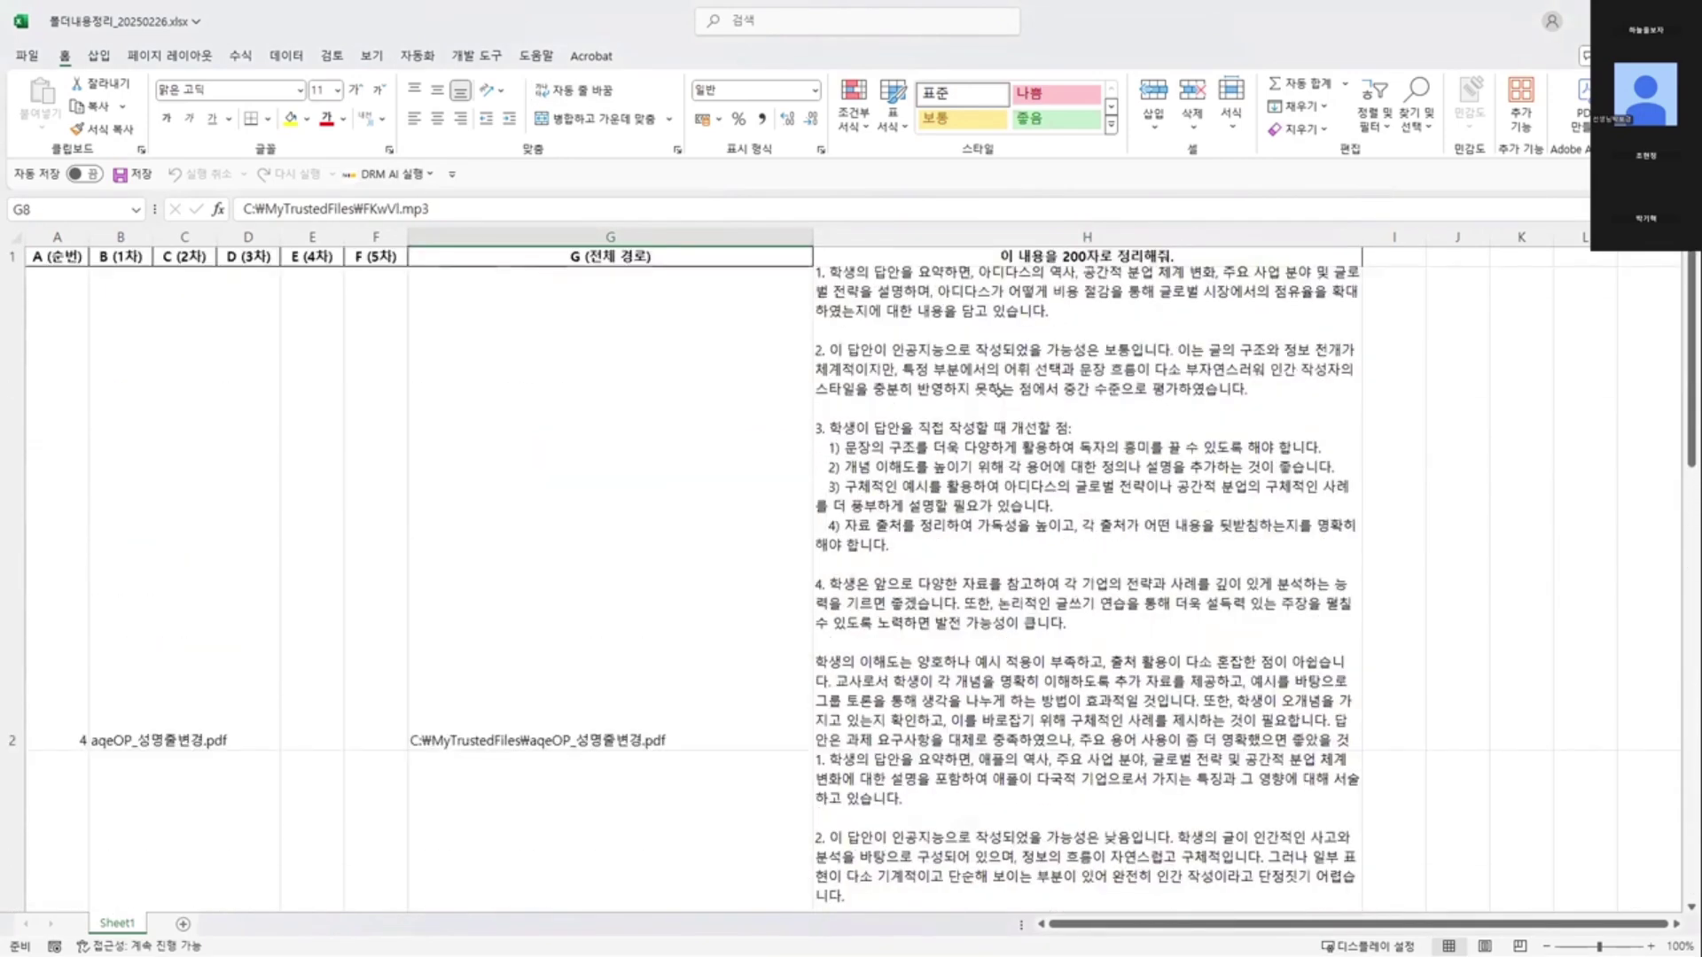
pyautogui.click(1001, 412)
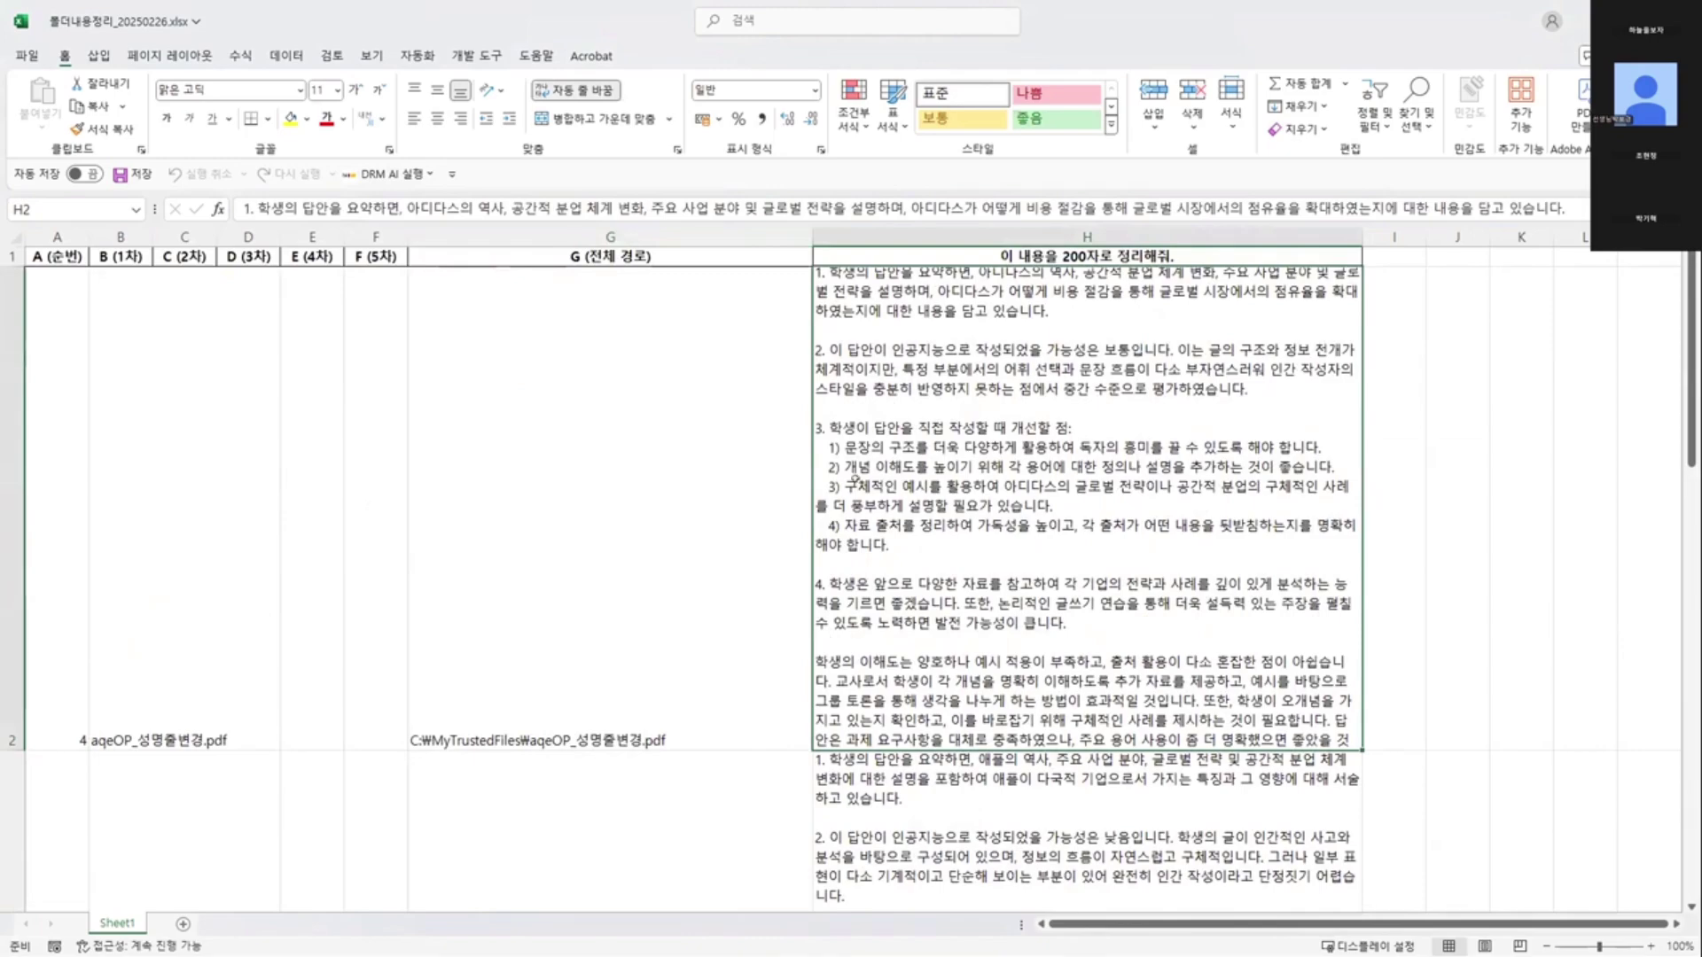
pyautogui.scroll(-3, 960, 417)
pyautogui.scroll(-5, 1010, 490)
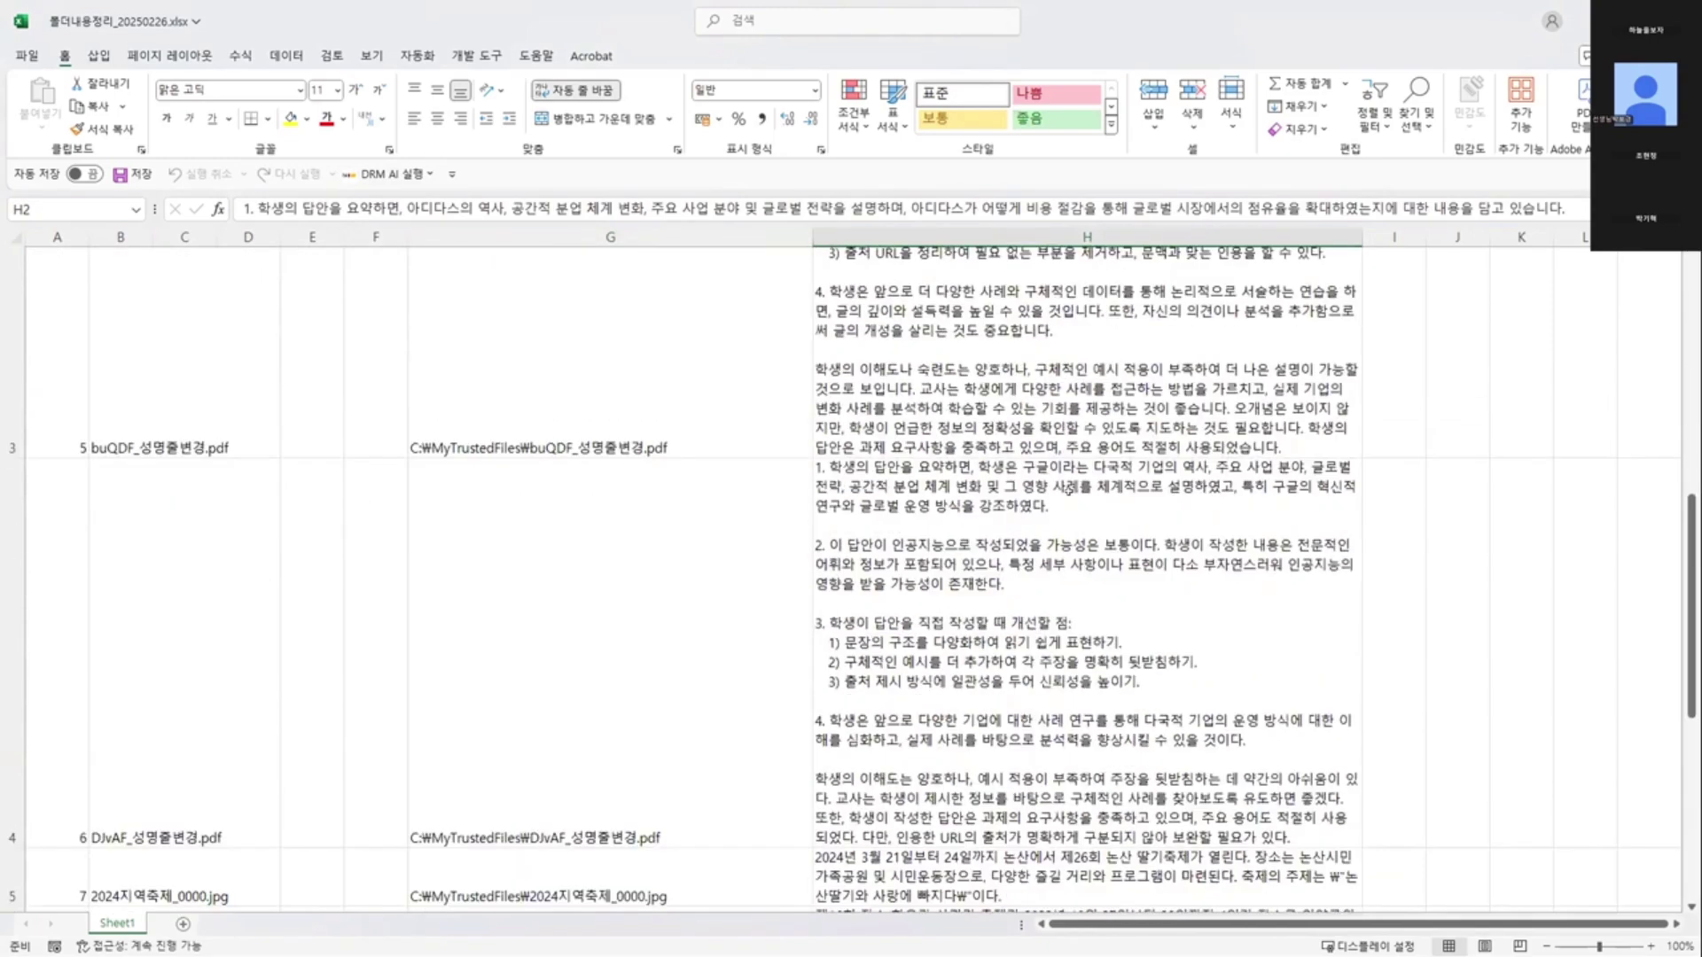
pyautogui.keyDown('shift'); pyautogui.click(1056, 407); pyautogui.keyUp('shift')
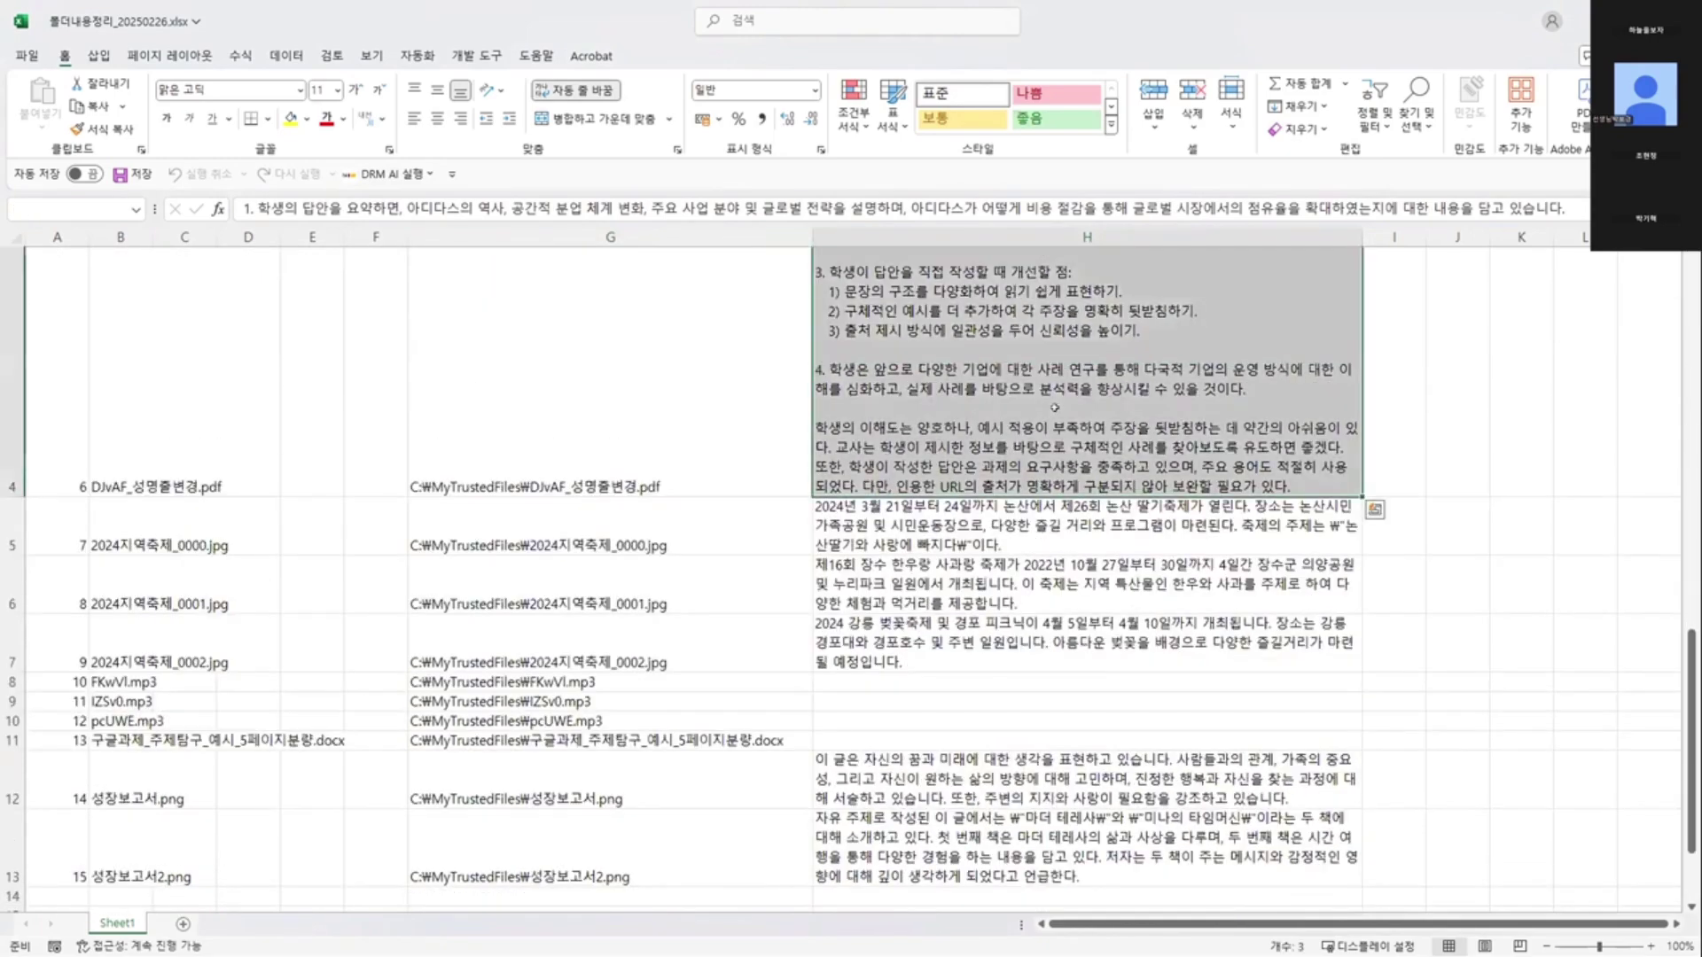
pyautogui.scroll(5, 1028, 443)
pyautogui.press('Delete')
pyautogui.moveTo(886, 335); pyautogui.dragTo(939, 610)
pyautogui.press('Delete')
pyautogui.press('Delete')
pyautogui.click(889, 387)
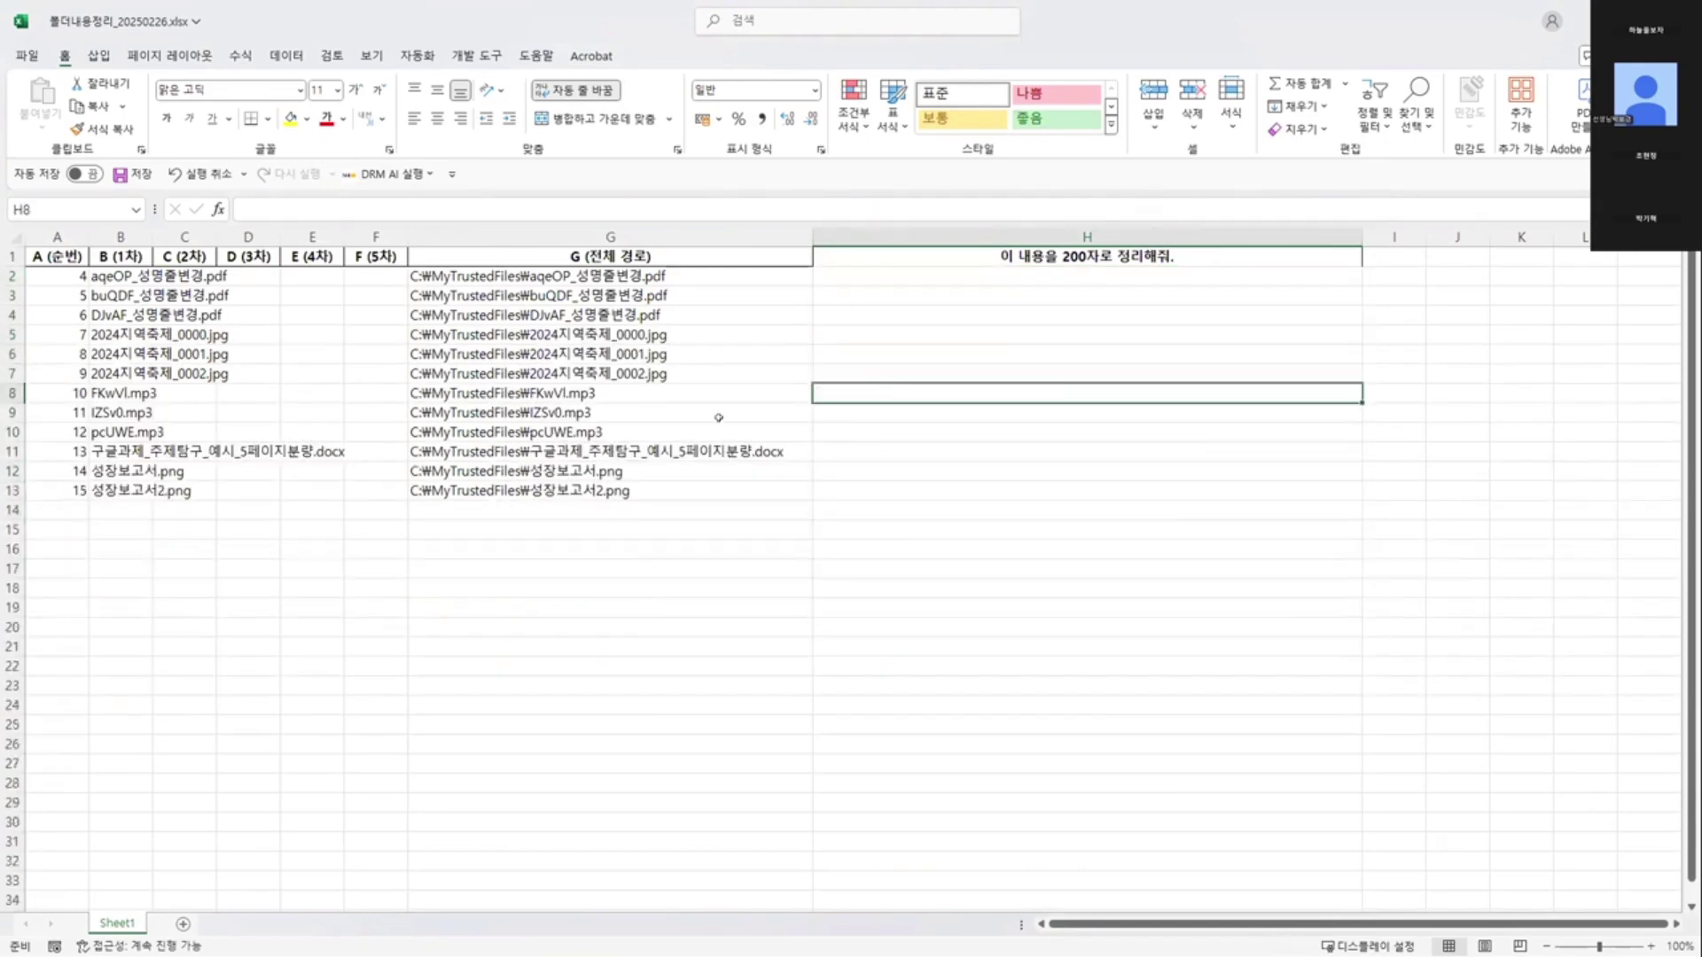
# - Start DRM AI's GPT로 음성 경로를 행단위 처리 and take the prompt directly from cell H1
pyautogui.click(429, 174)
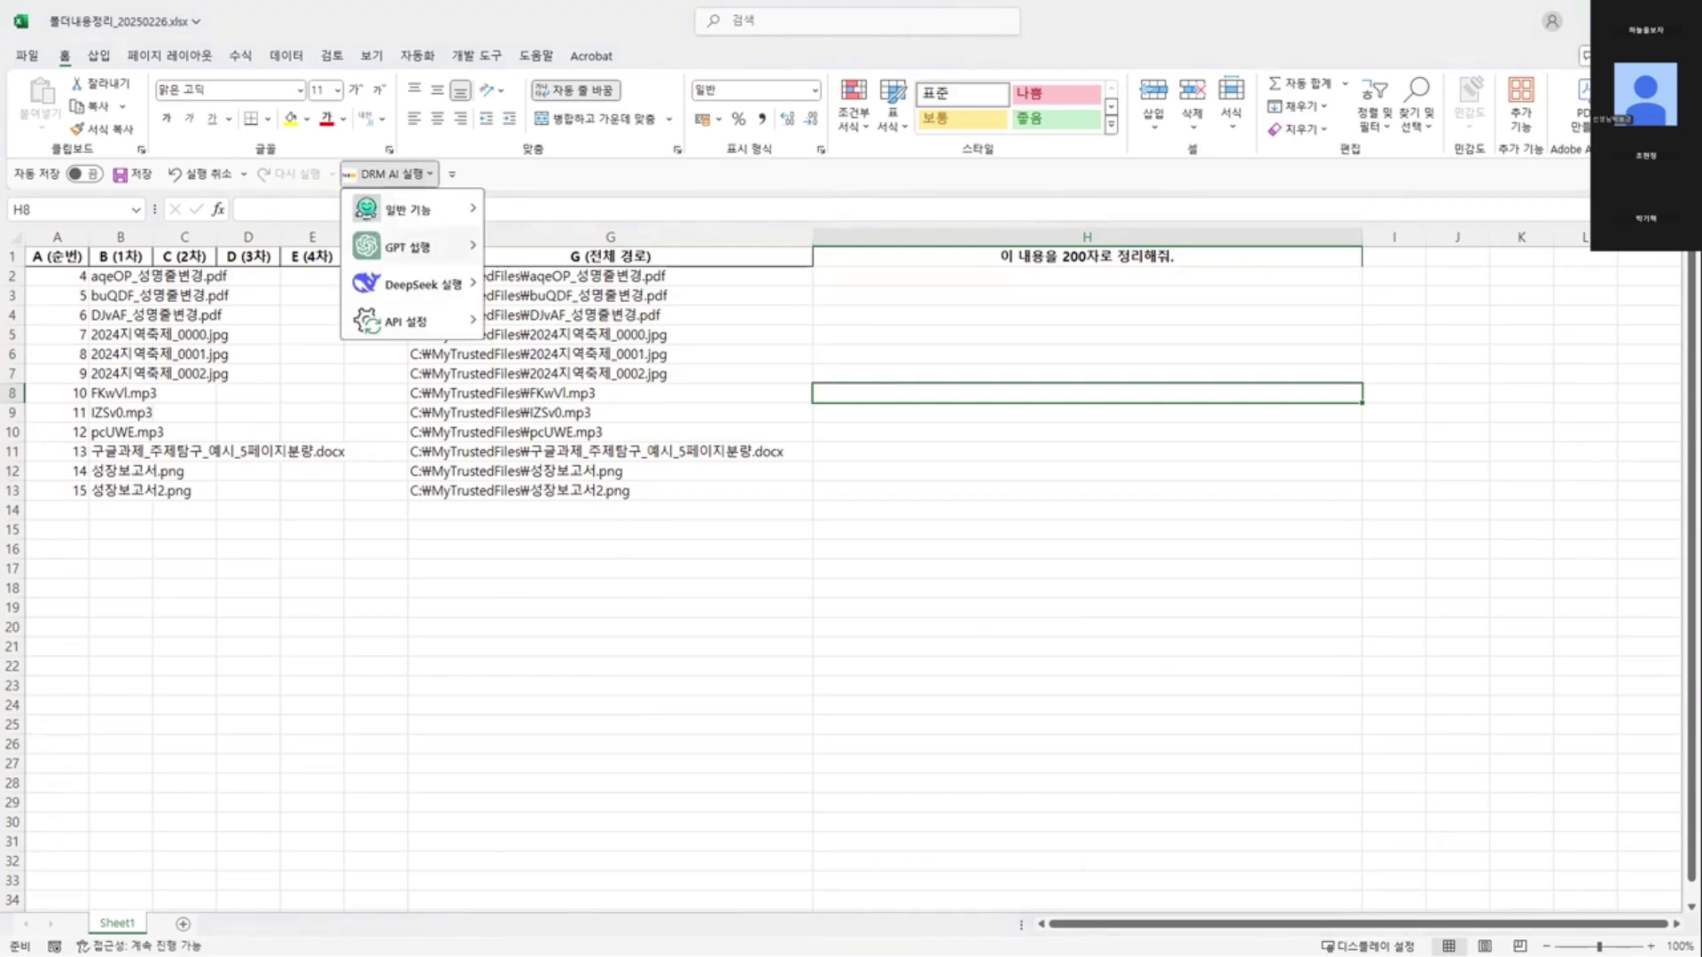
pyautogui.moveTo(417, 246)
pyautogui.click(597, 312)
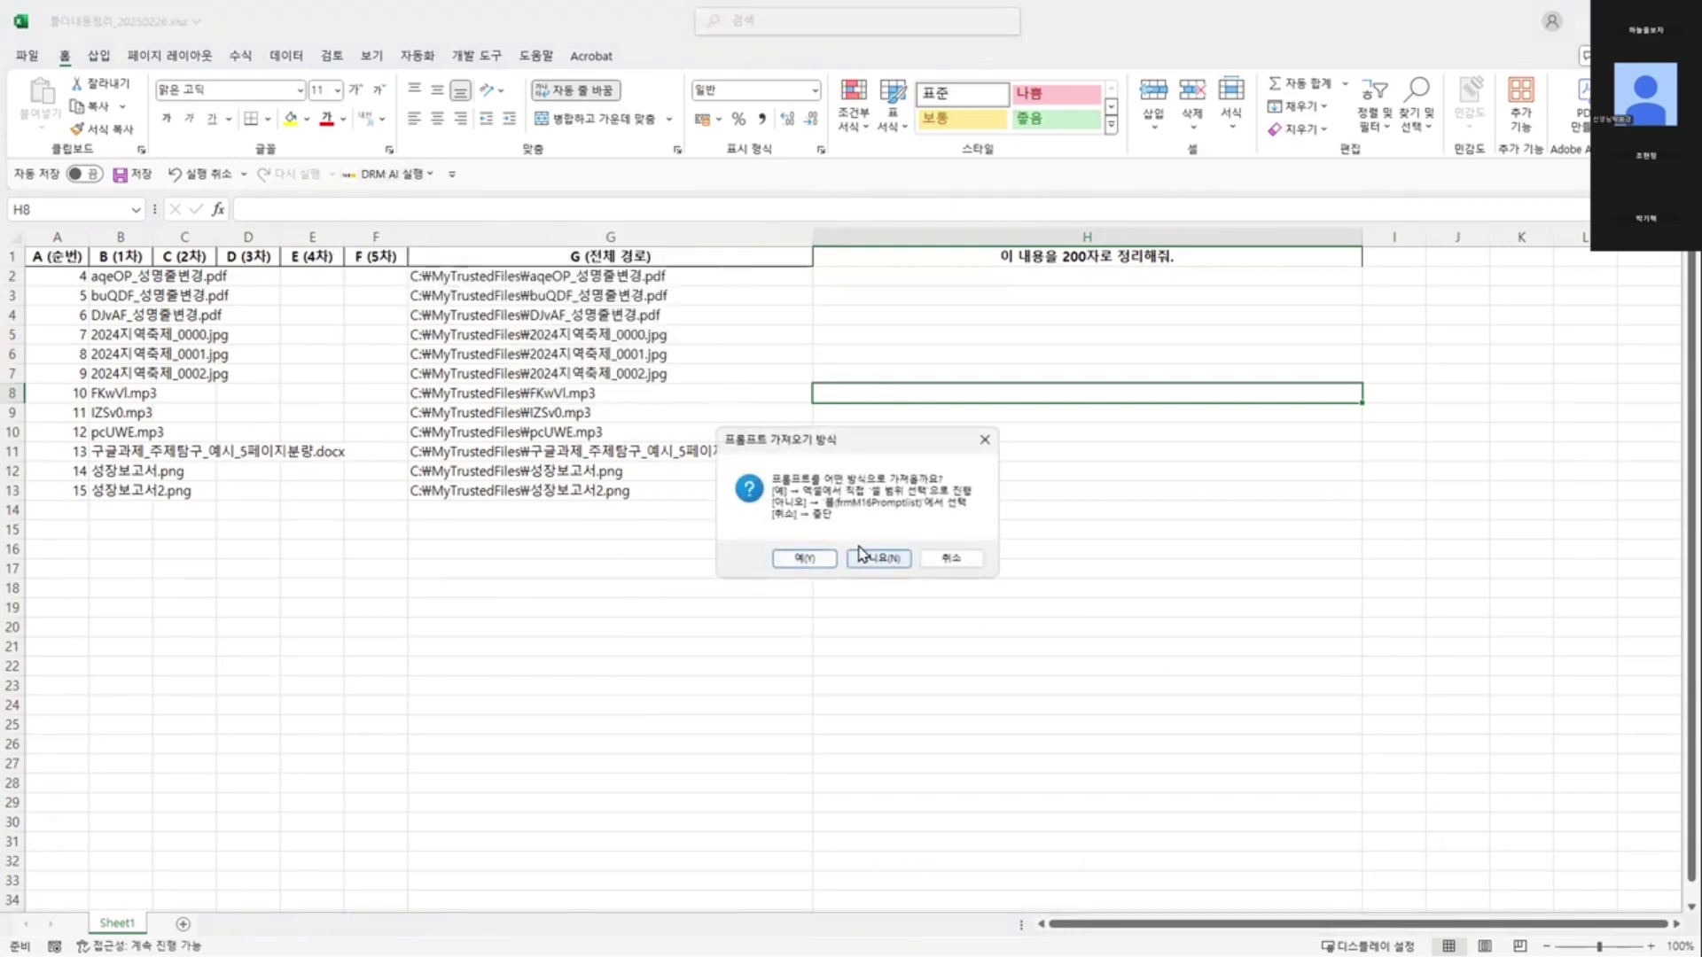
pyautogui.click(803, 558)
pyautogui.click(986, 252)
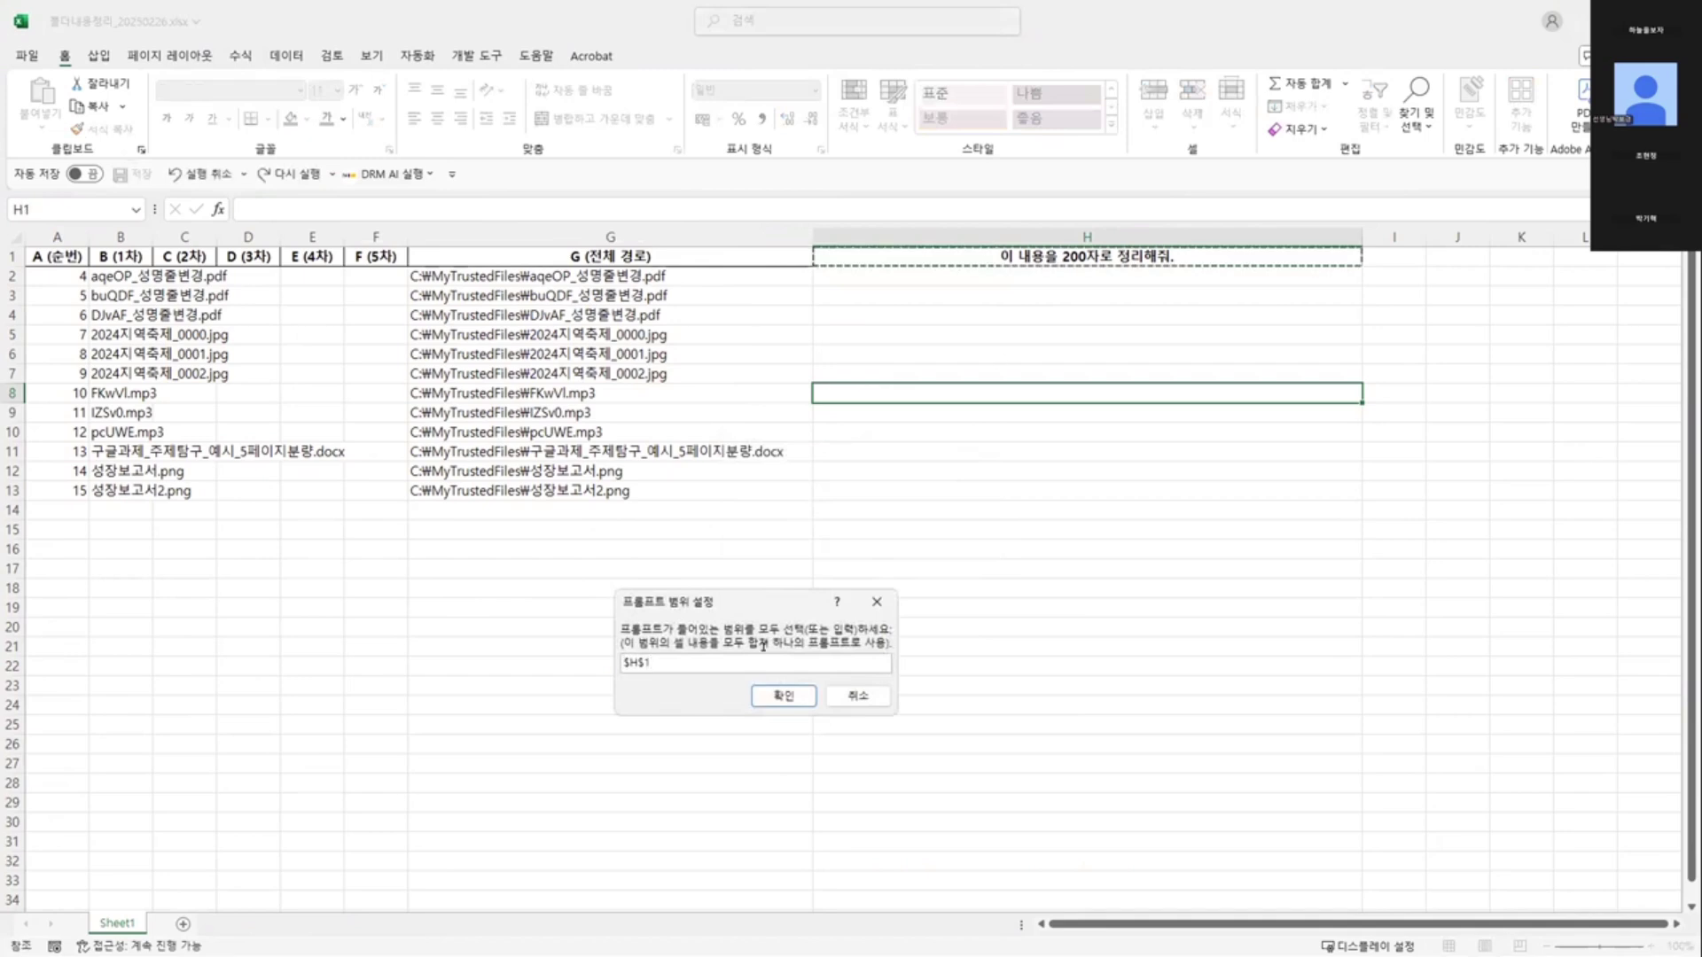
pyautogui.click(782, 696)
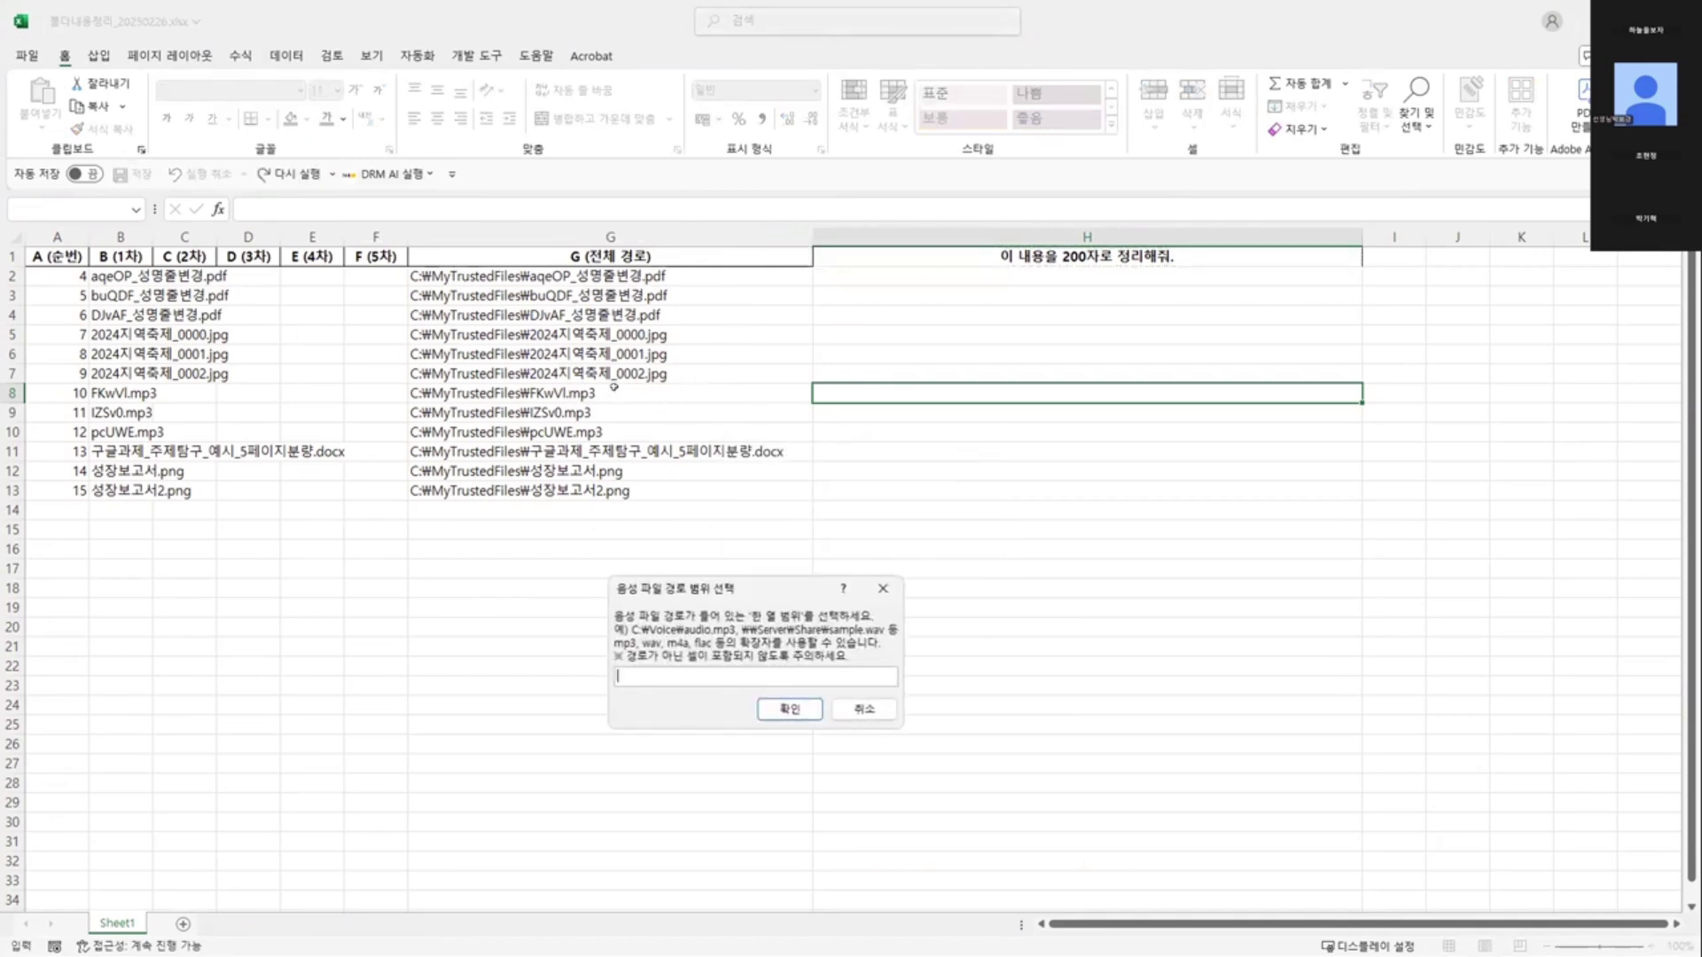
# - Process the MP3 paths in G8:G10 with GPT and write the results to column H
pyautogui.moveTo(614, 386); pyautogui.dragTo(616, 430)
pyautogui.press('Return')
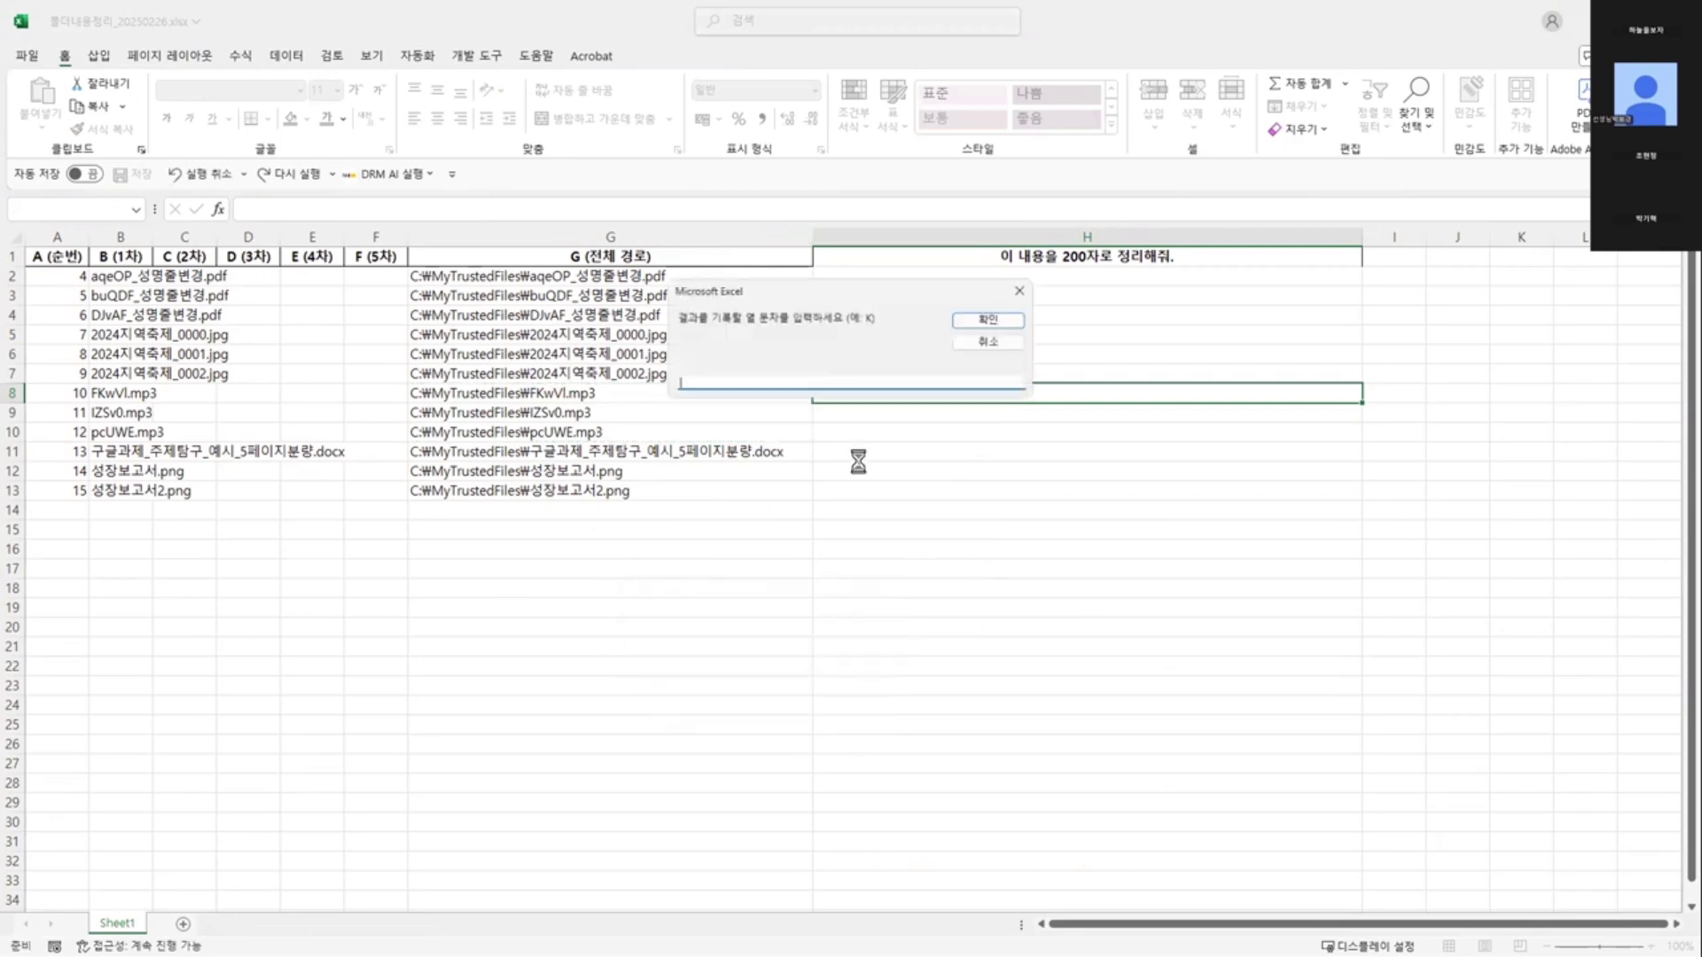
pyautogui.moveTo(840, 293); pyautogui.dragTo(960, 568)
pyautogui.write('H')
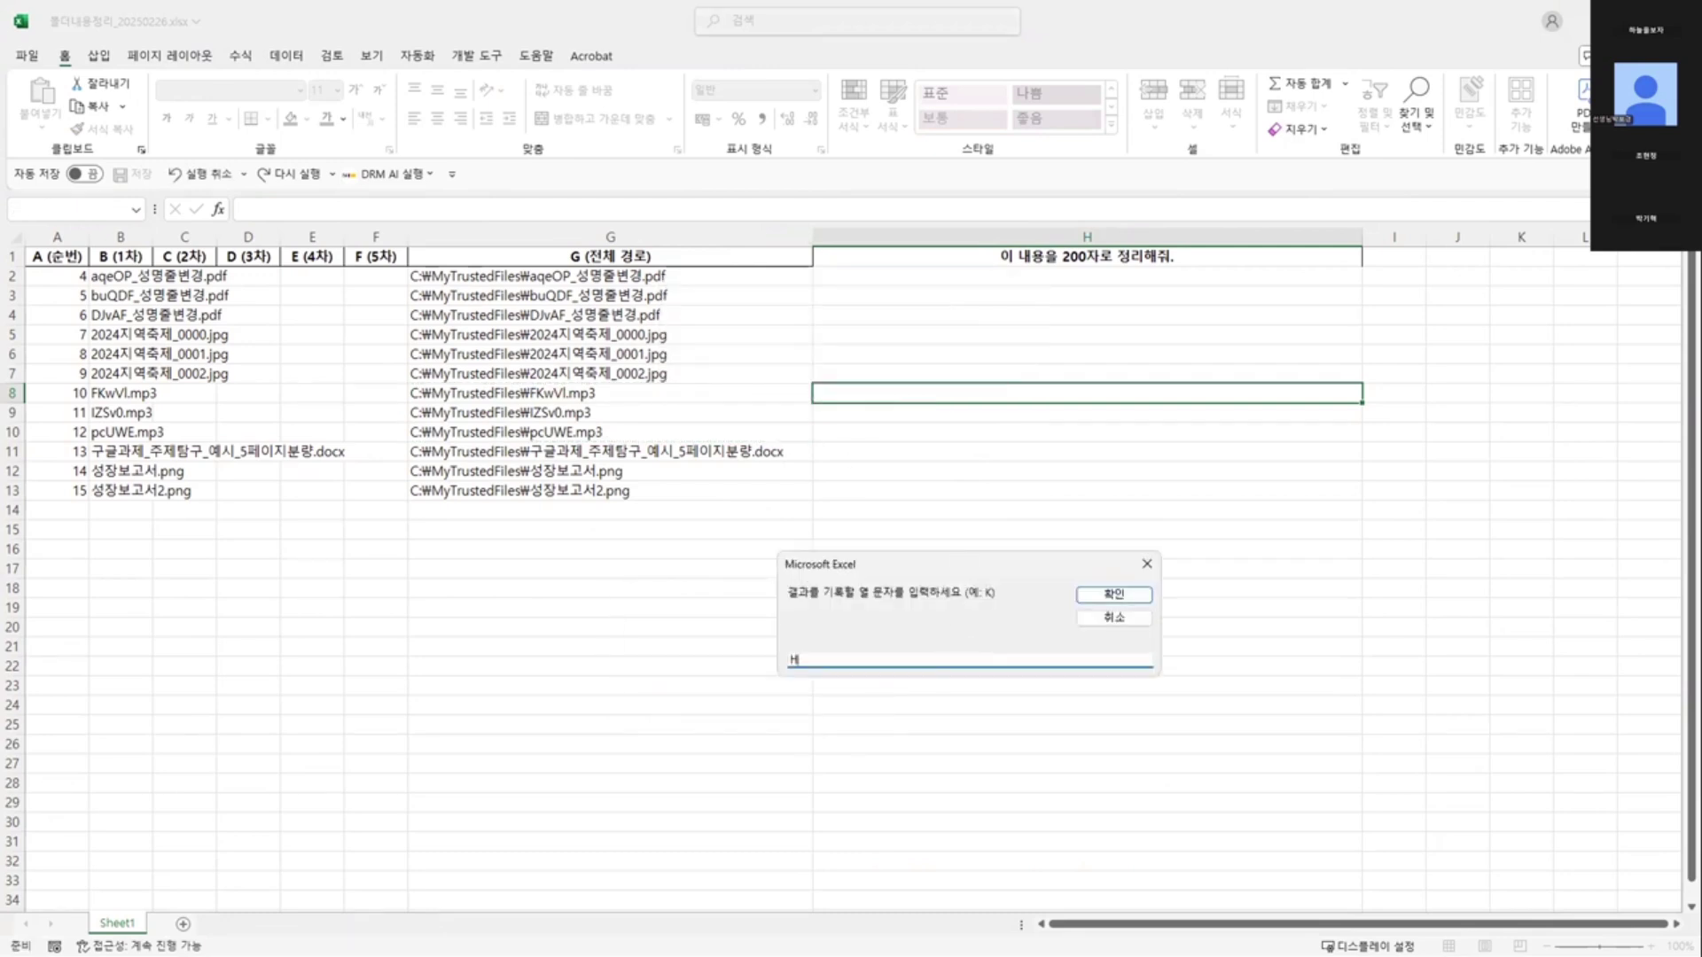
pyautogui.click(1090, 594)
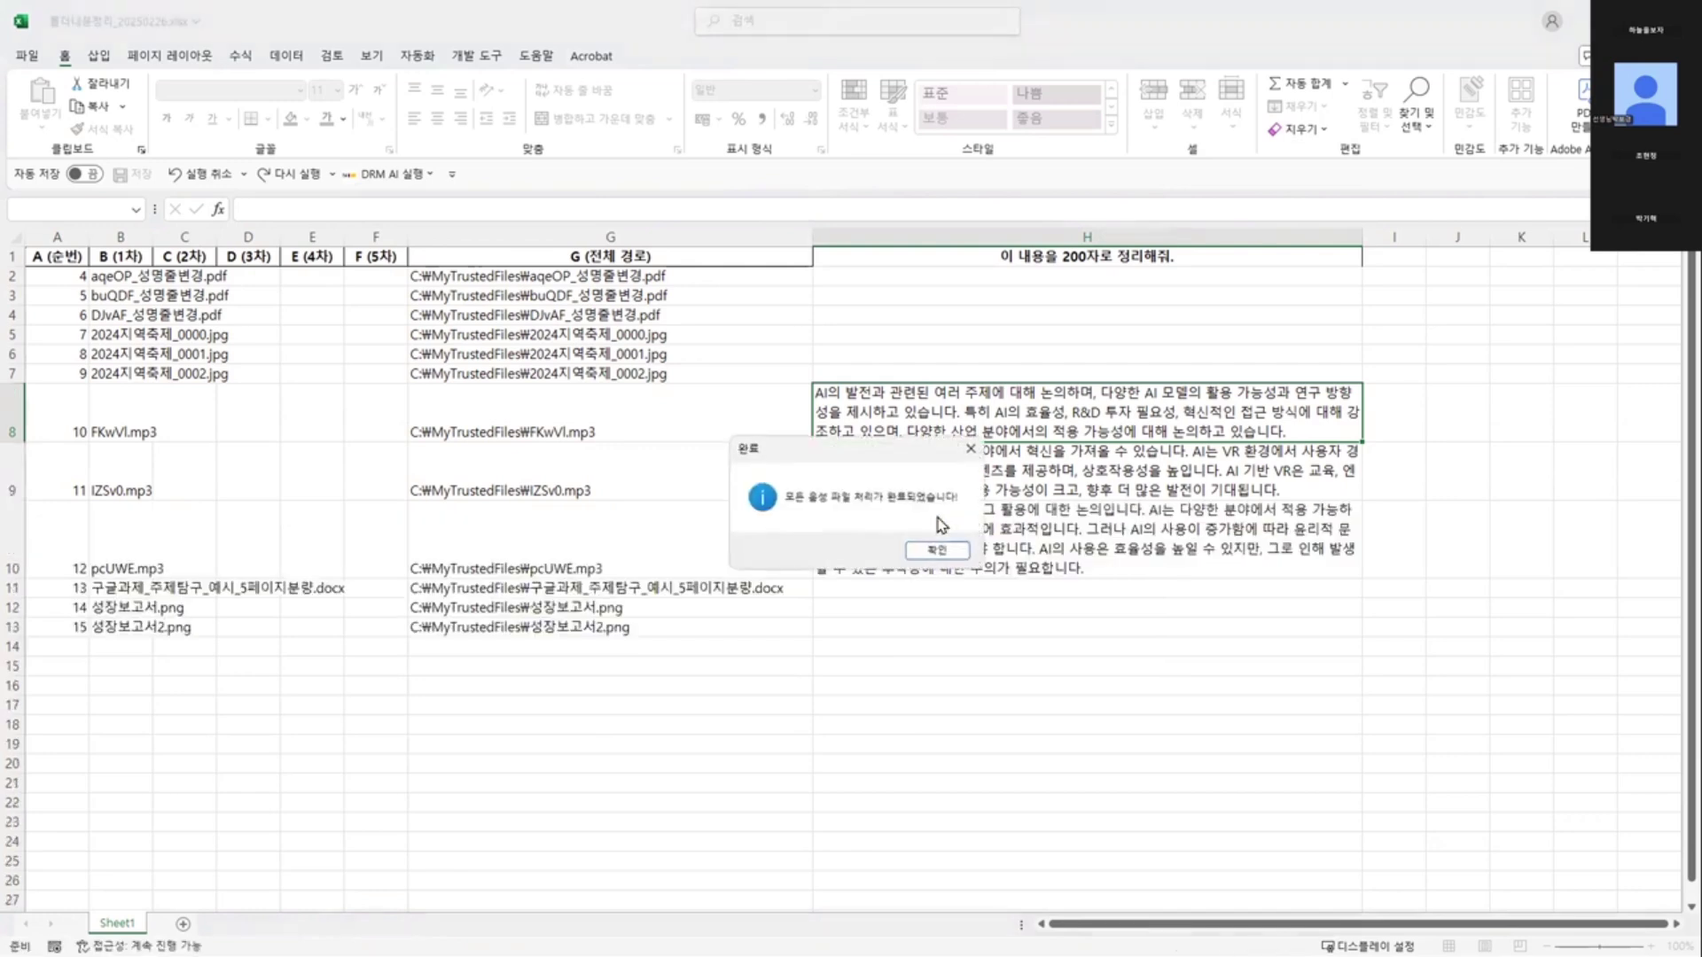
pyautogui.click(932, 551)
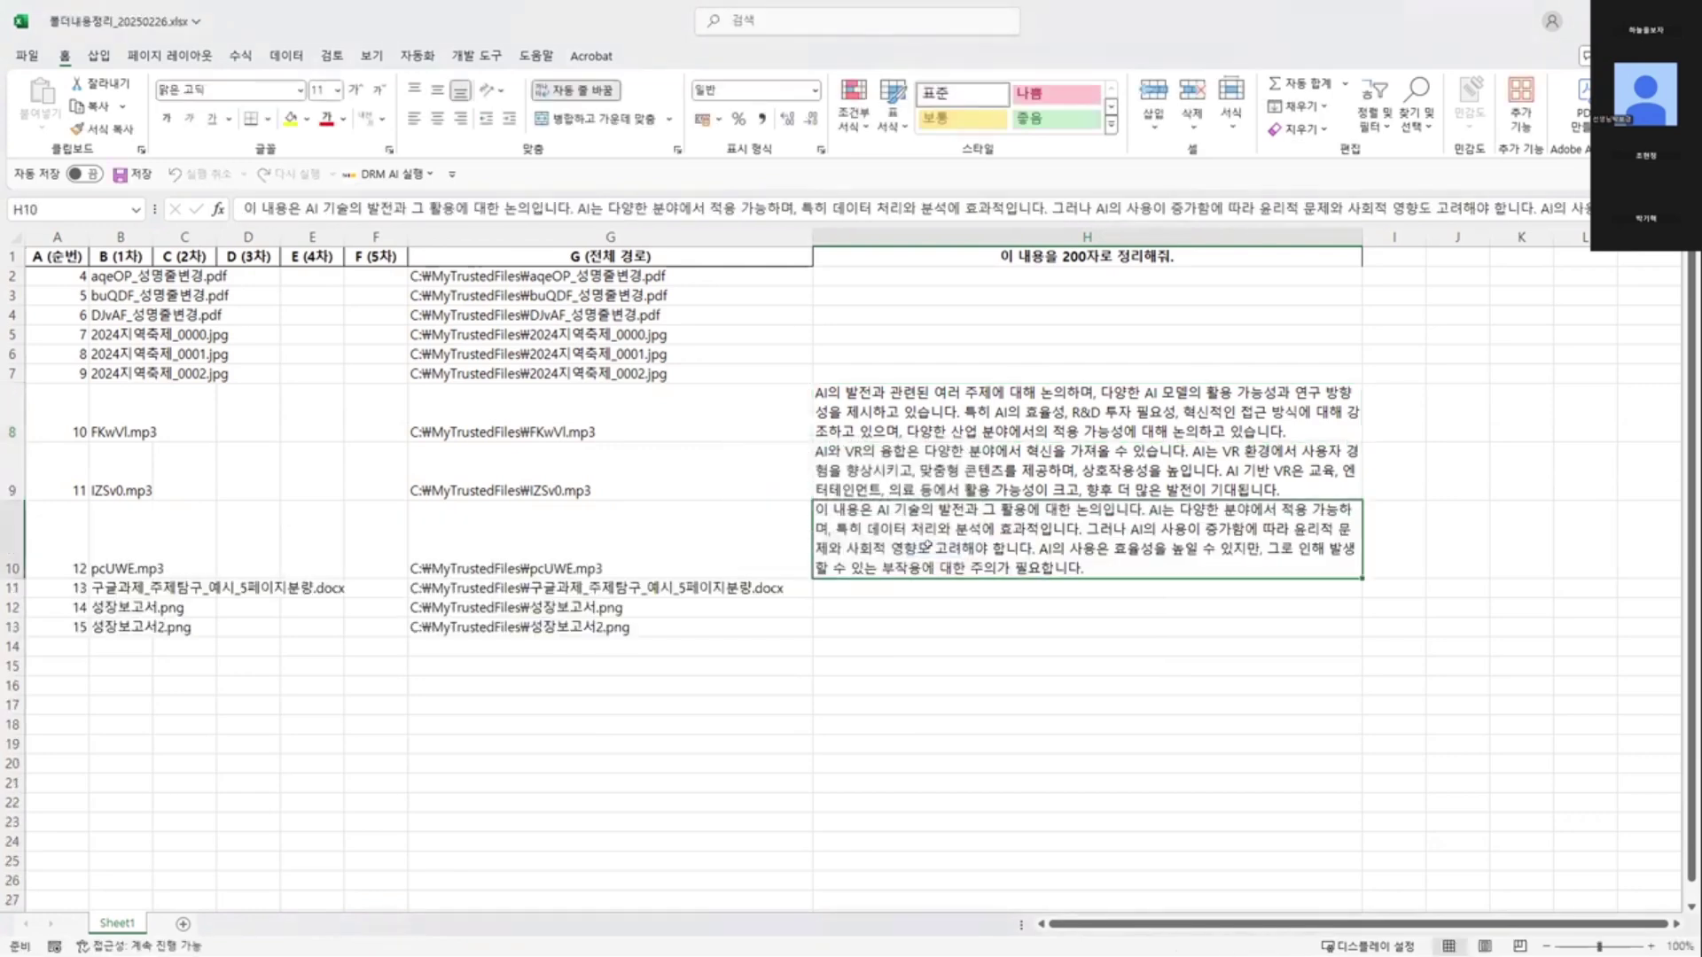
# - Examine the GPT summaries of the three MP3 files in cells H8 to H10
pyautogui.click(829, 642)
pyautogui.click(901, 505)
pyautogui.click(902, 460)
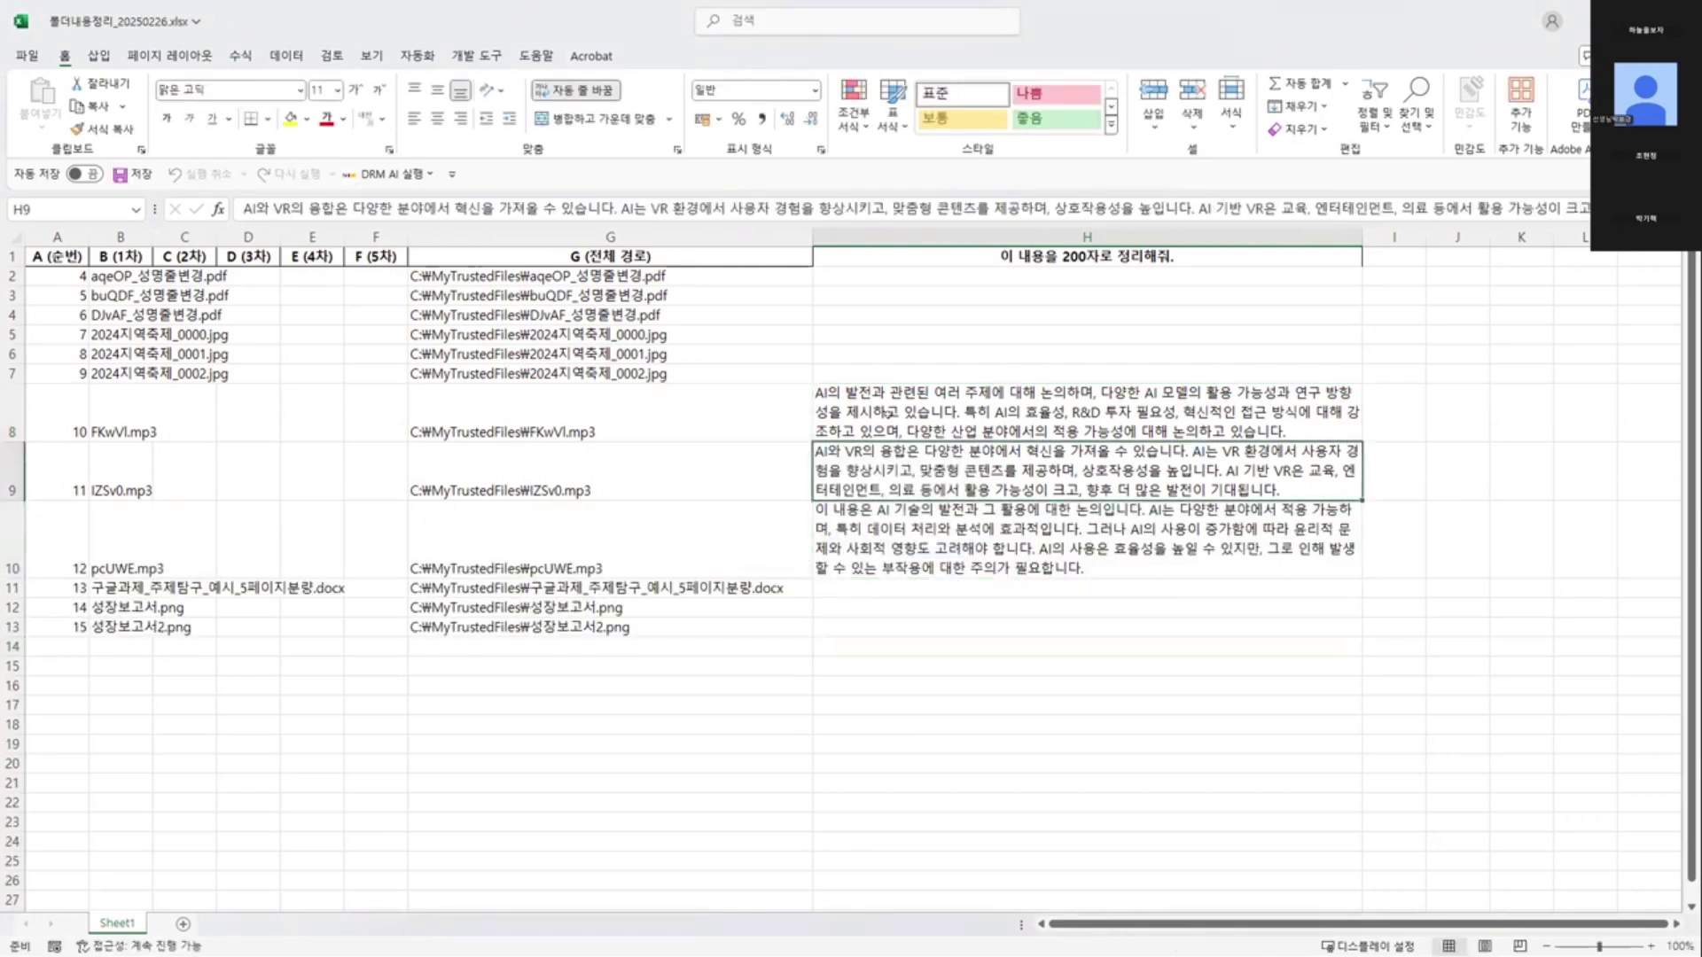
pyautogui.click(888, 415)
pyautogui.click(899, 462)
pyautogui.click(902, 523)
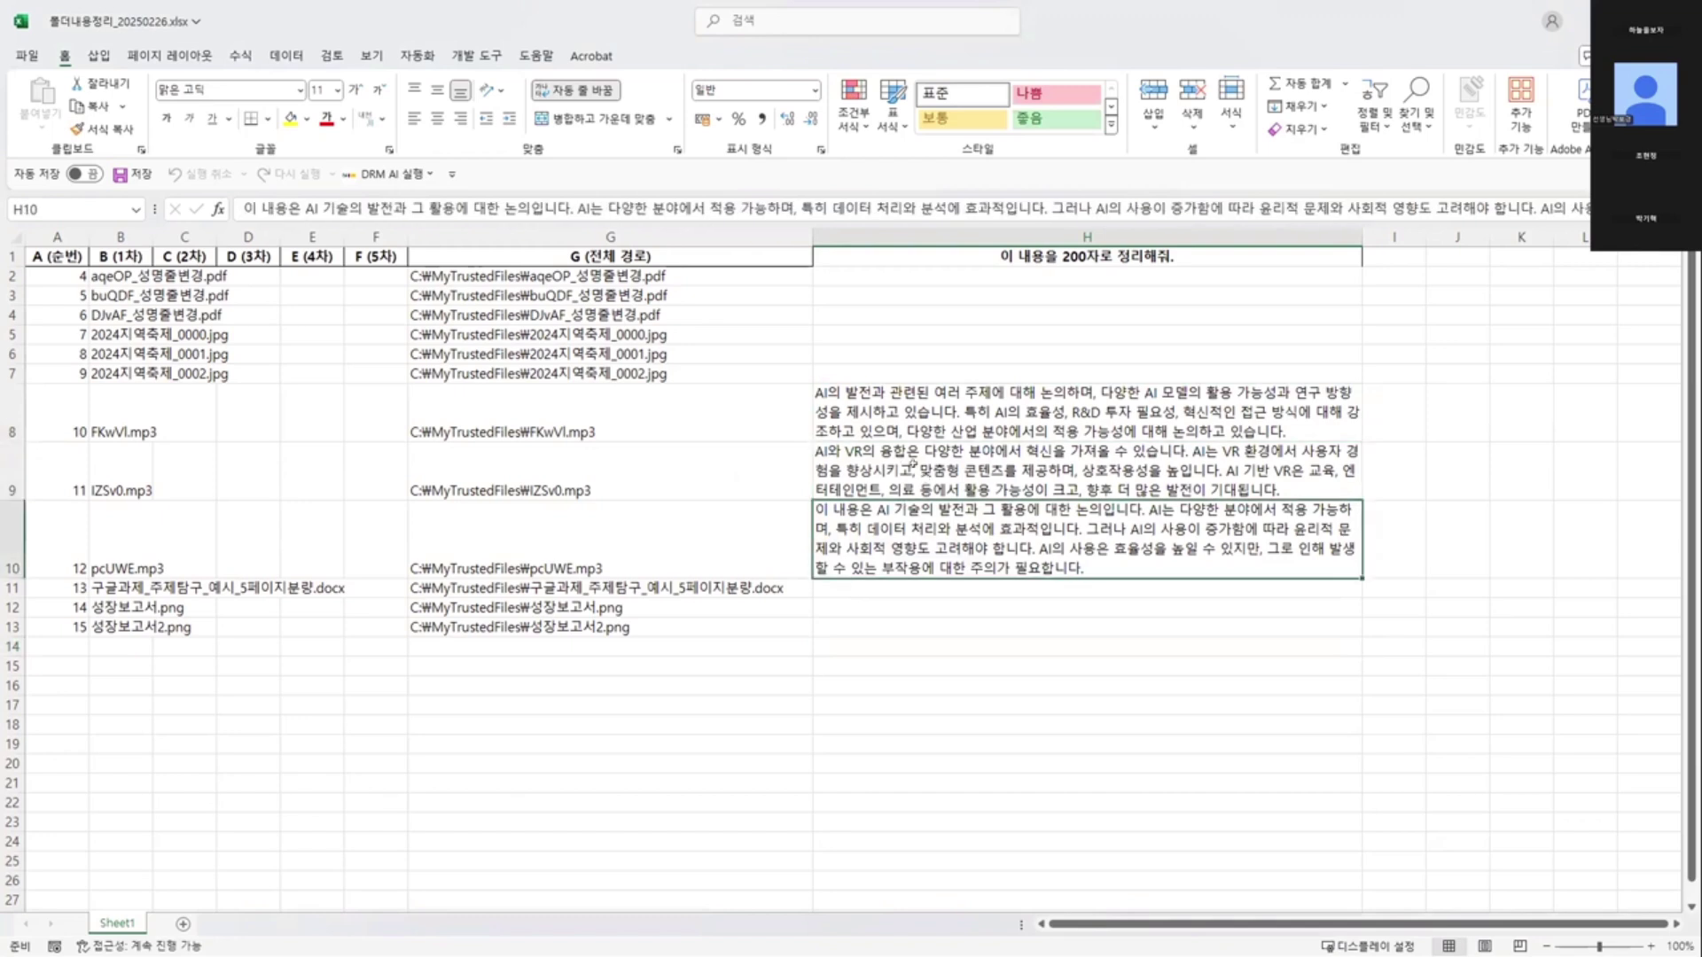
pyautogui.click(913, 463)
pyautogui.click(886, 405)
pyautogui.click(902, 470)
pyautogui.click(901, 540)
pyautogui.click(901, 469)
pyautogui.click(901, 417)
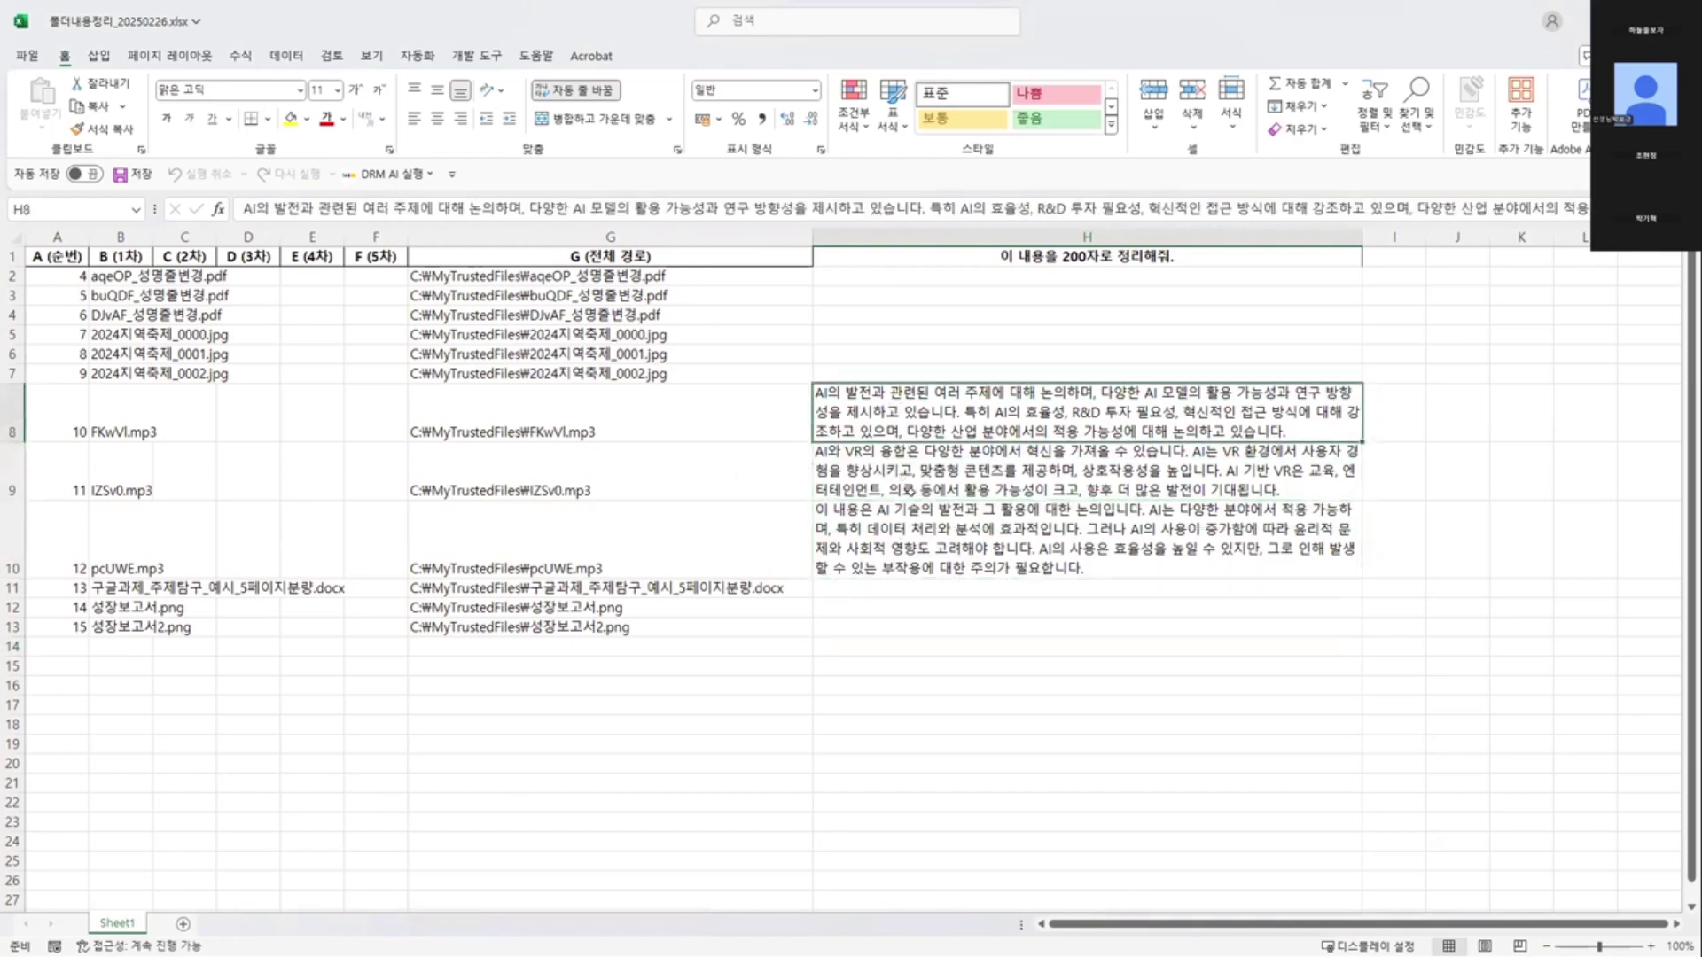
# - Minimize the workbook and briefly open IZSv0.mp3 from the MyTrustedFiles folder
pyautogui.click(1596, 21)
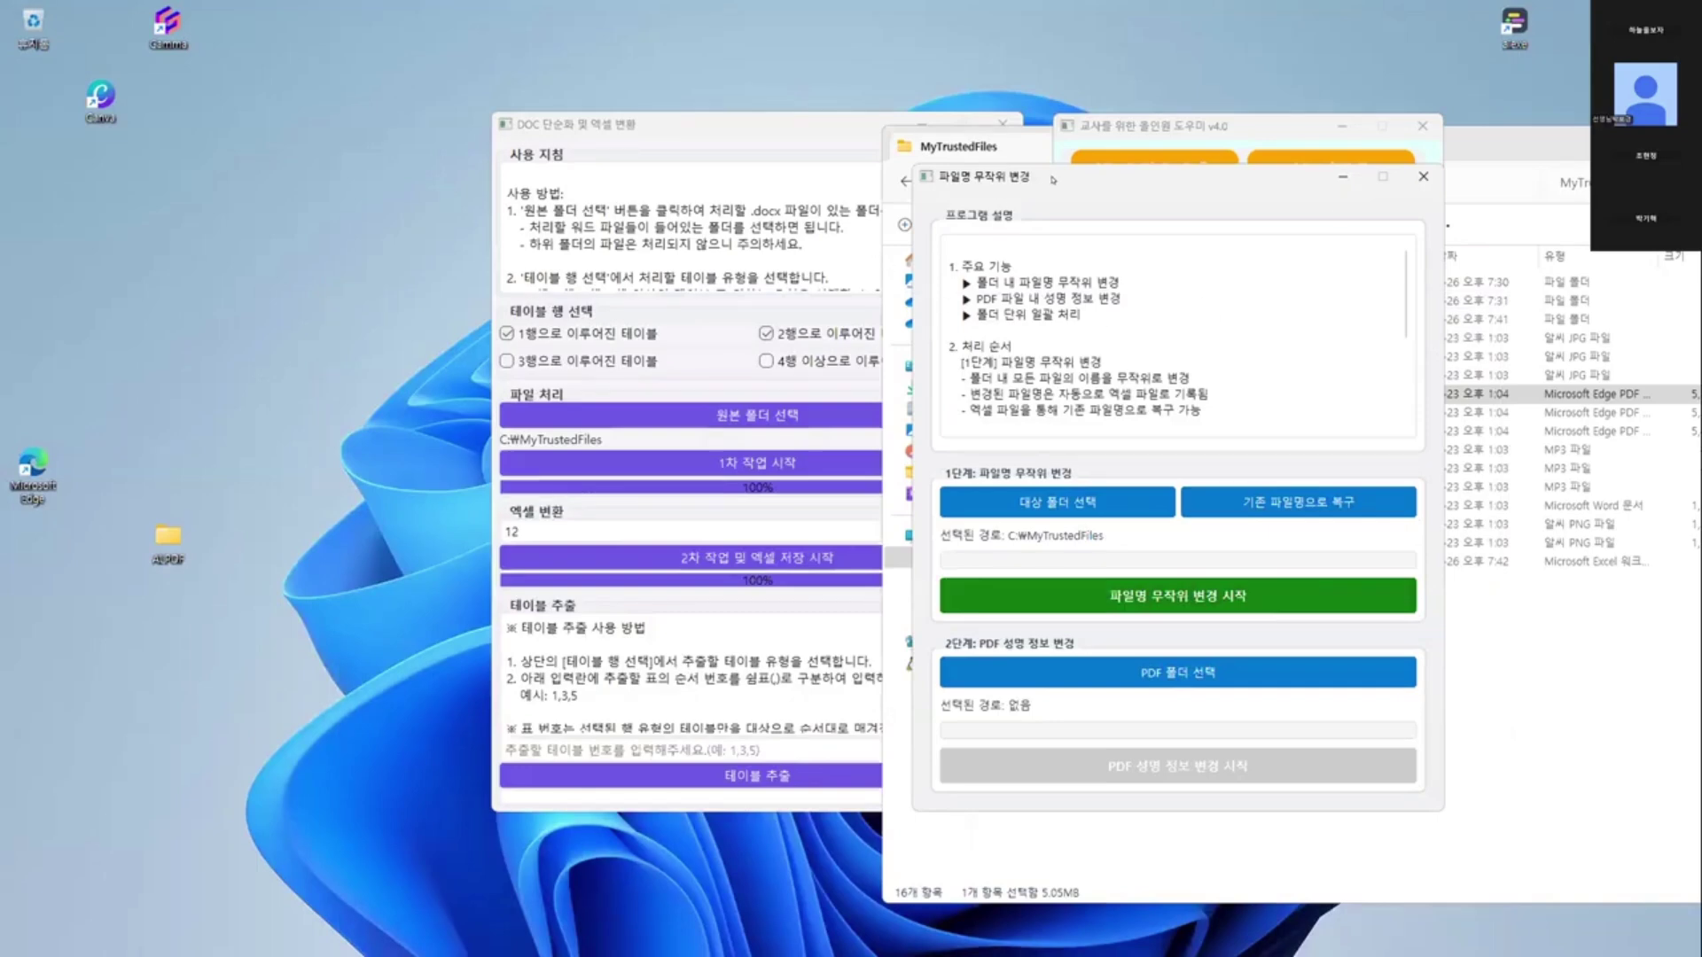
pyautogui.moveTo(1053, 180); pyautogui.dragTo(732, 80)
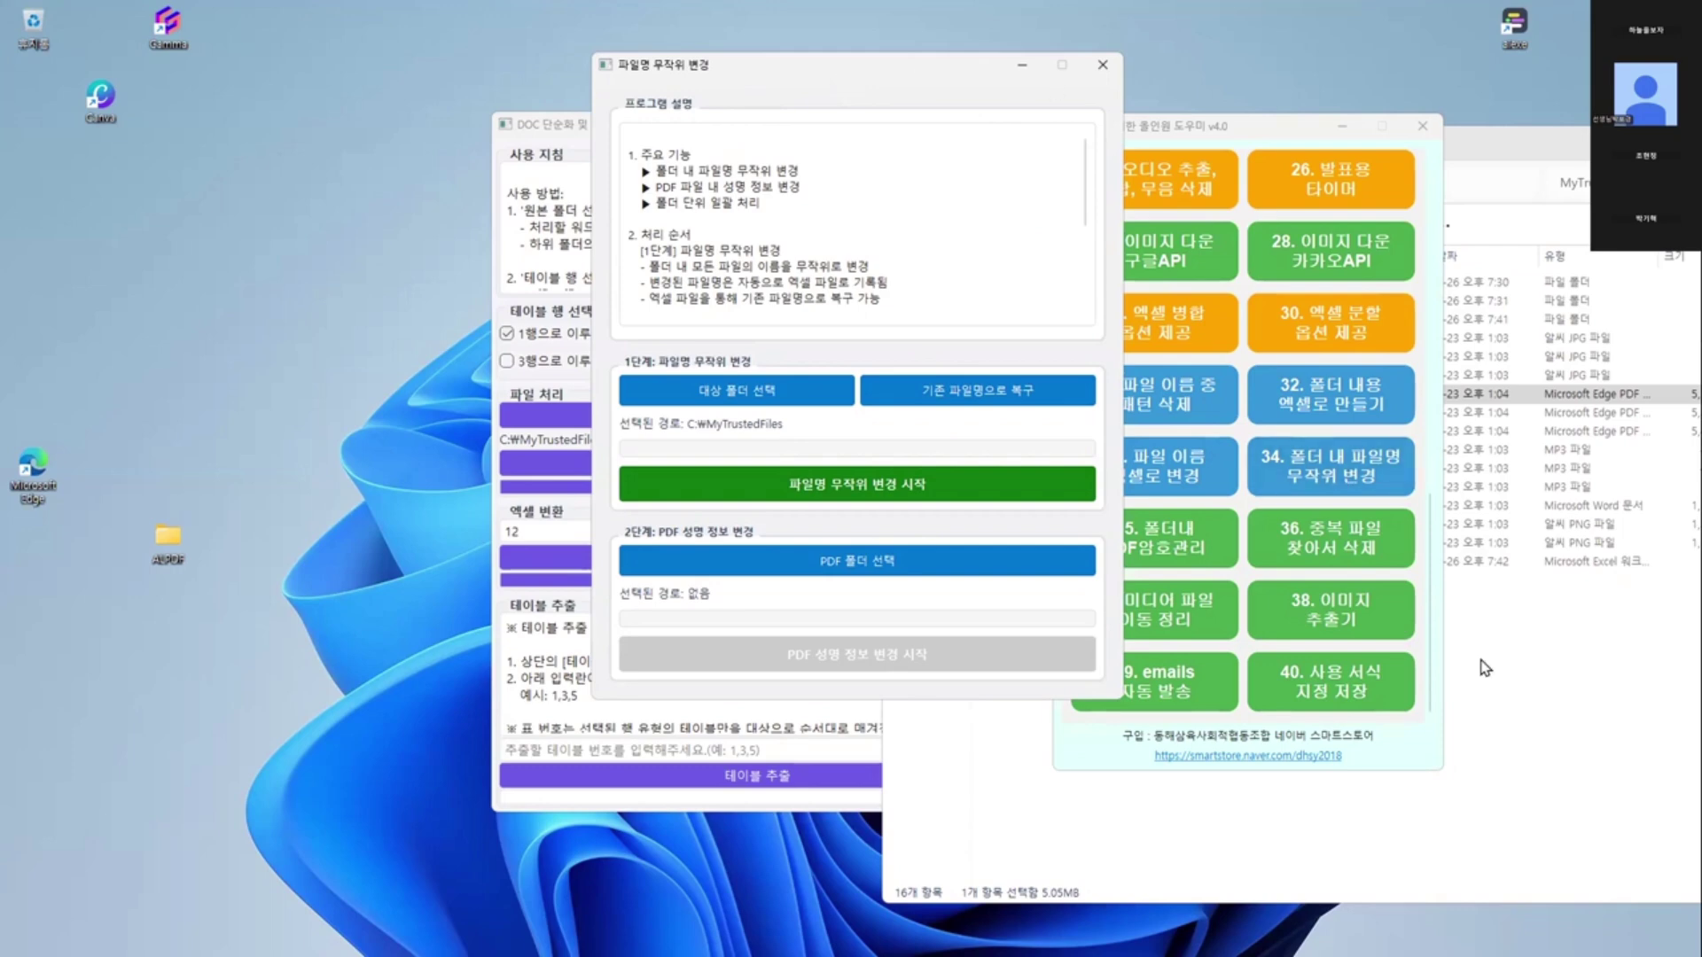
pyautogui.click(1507, 647)
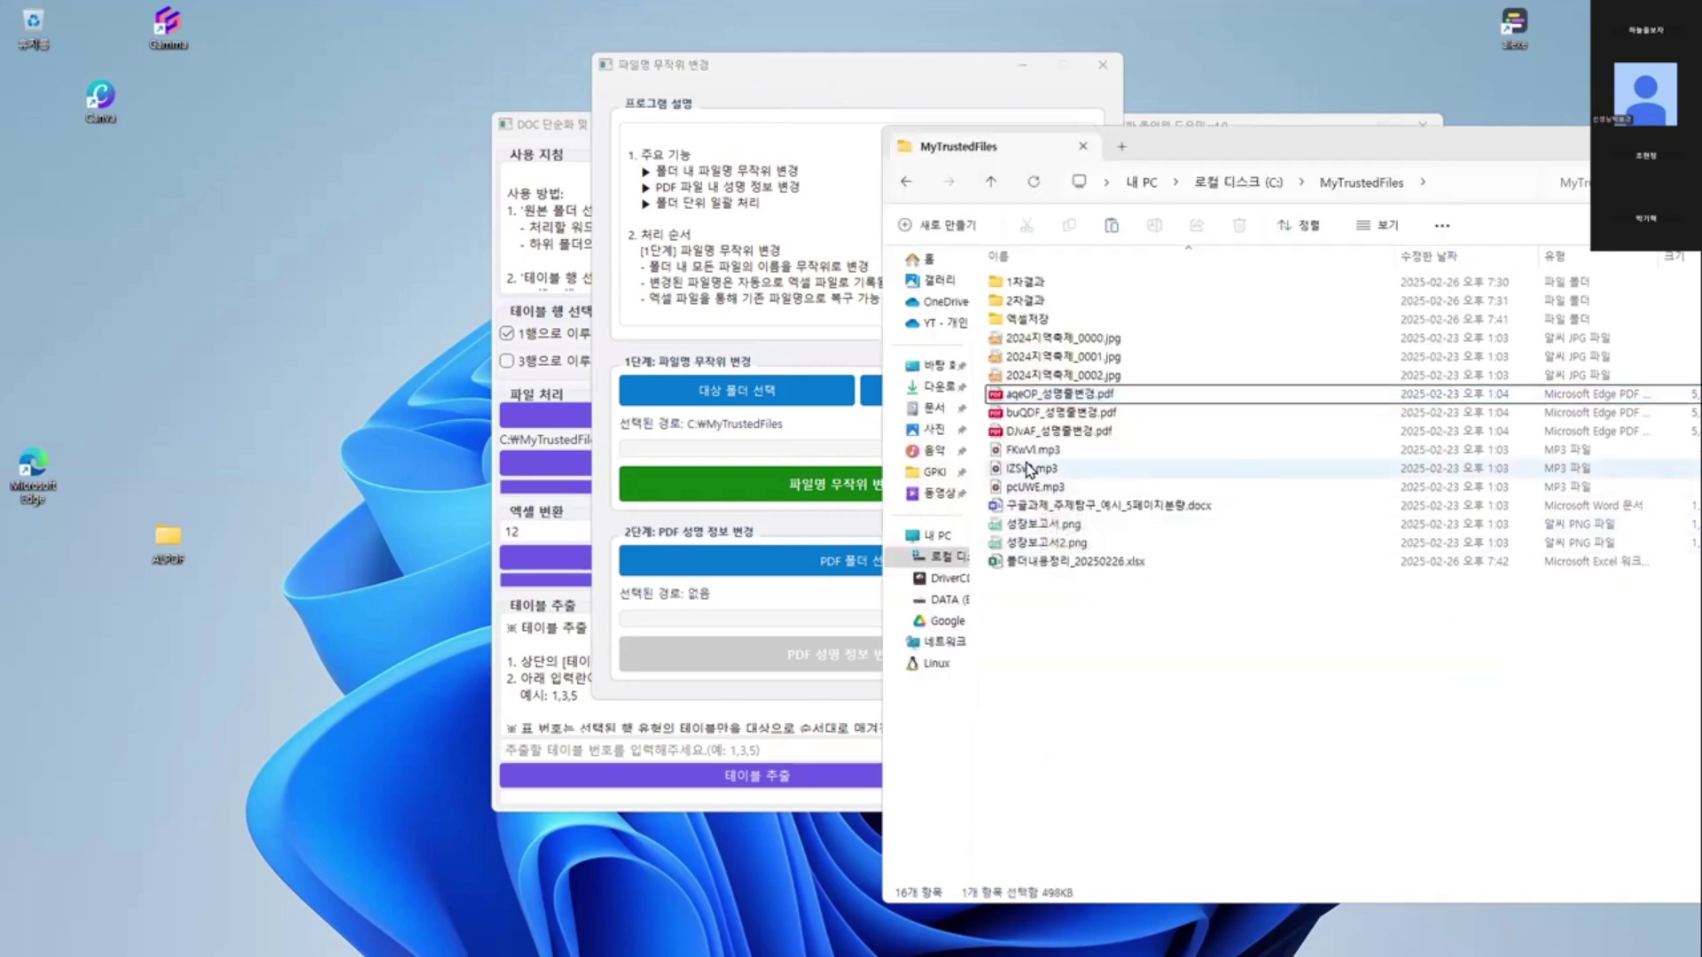
pyautogui.doubleClick(1028, 470)
pyautogui.click(1158, 335)
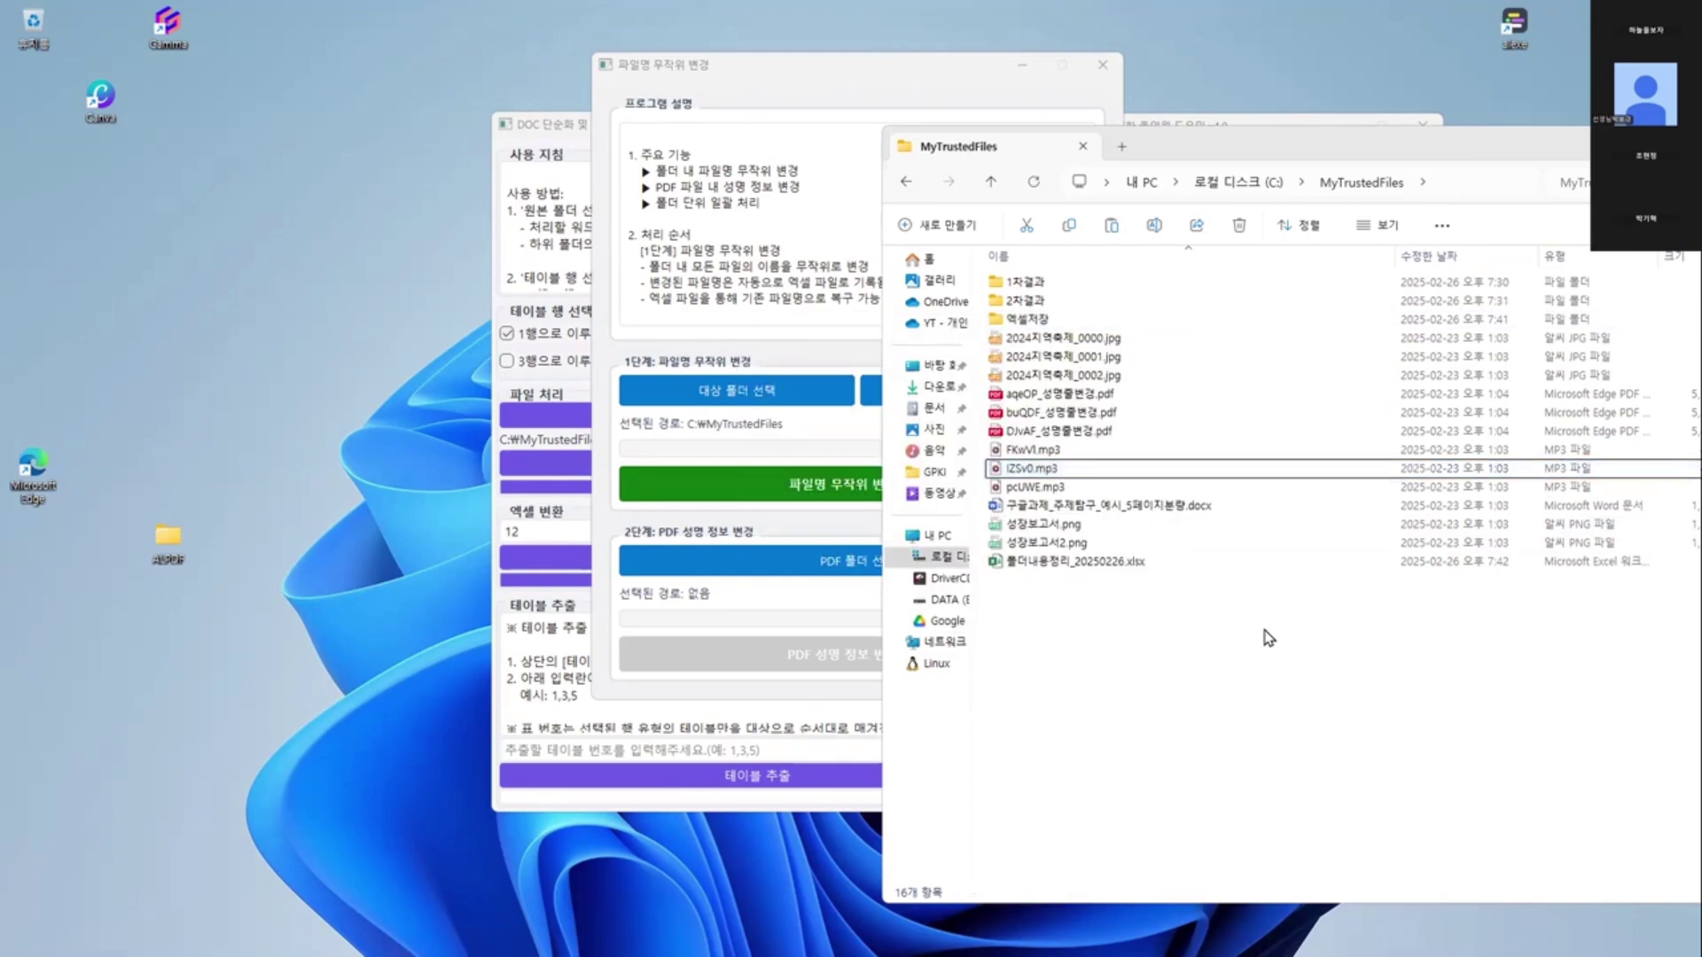
# - Close the DOC 단순화 및 엑셀 변환 and 파일명 무작위 변경 tools and move the MyTrustedFiles window clear of the screen edge
pyautogui.click(829, 82)
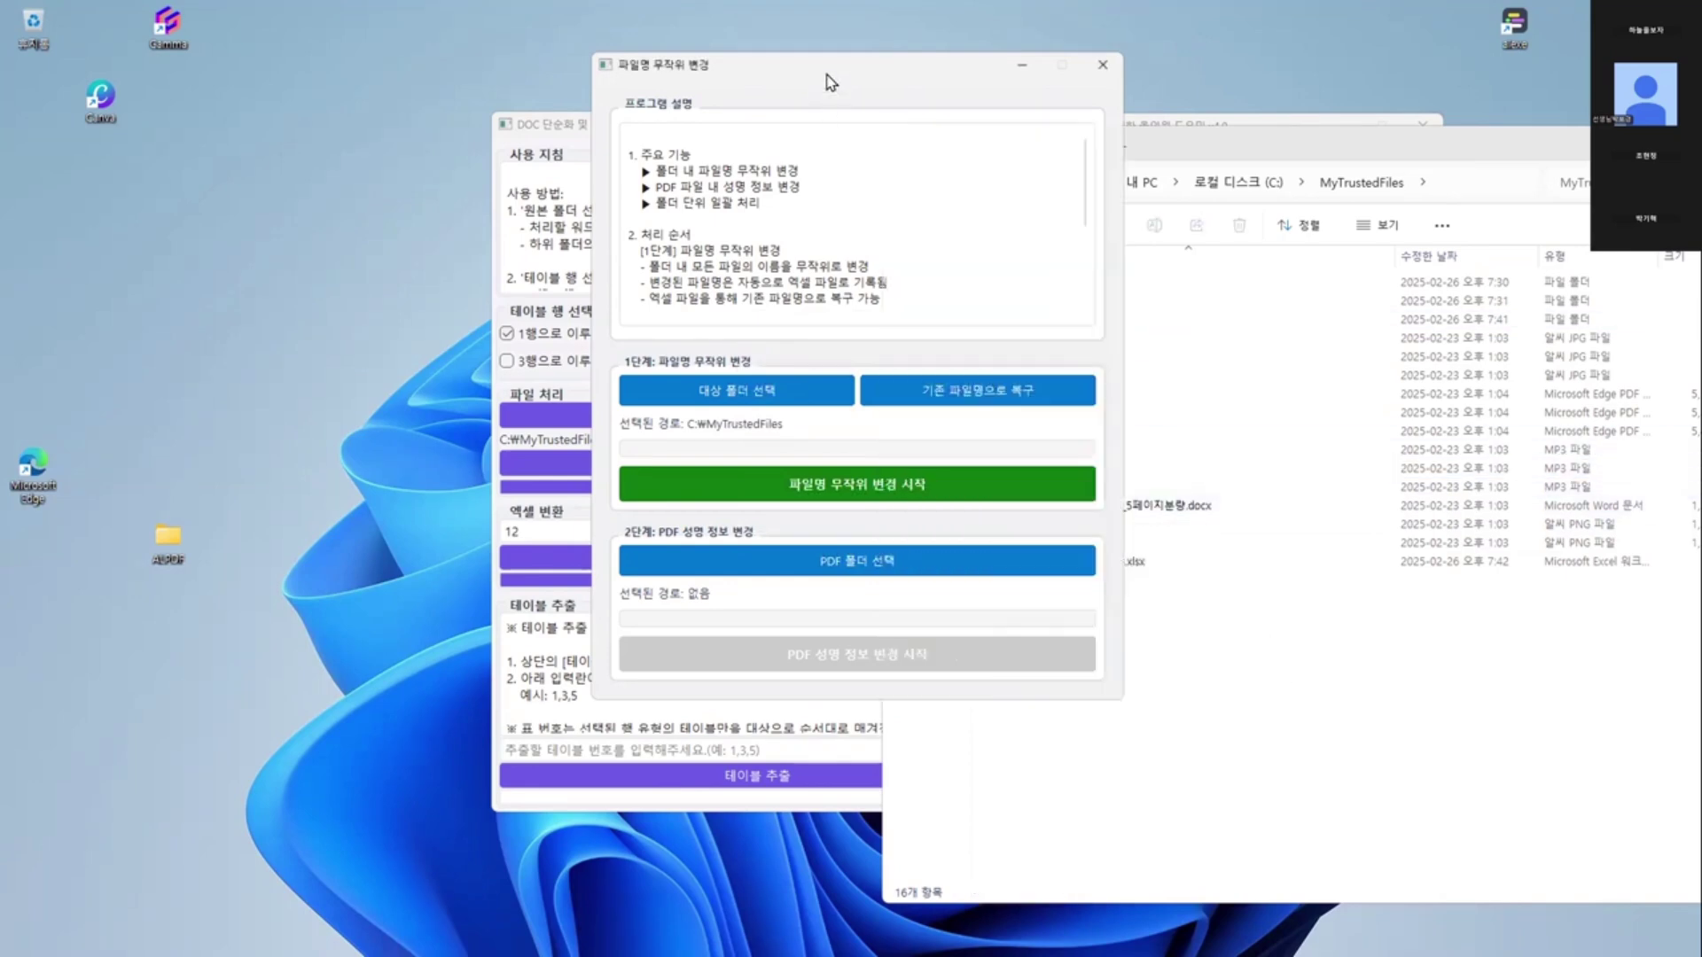
pyautogui.click(541, 131)
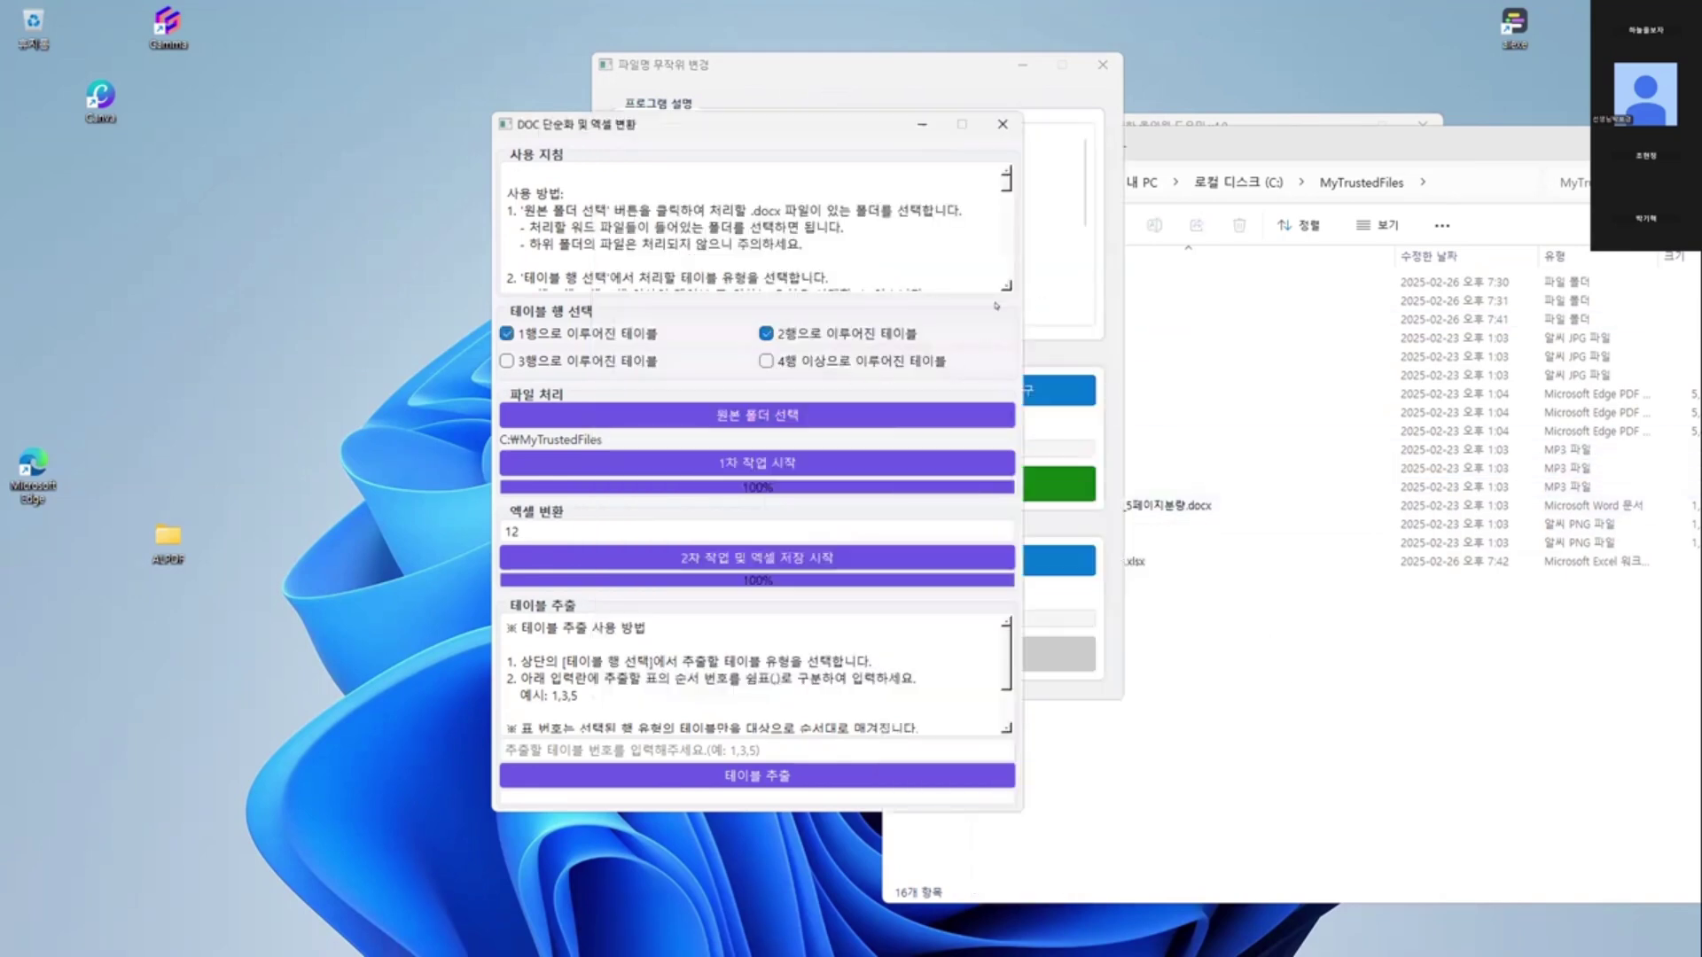
pyautogui.click(1002, 124)
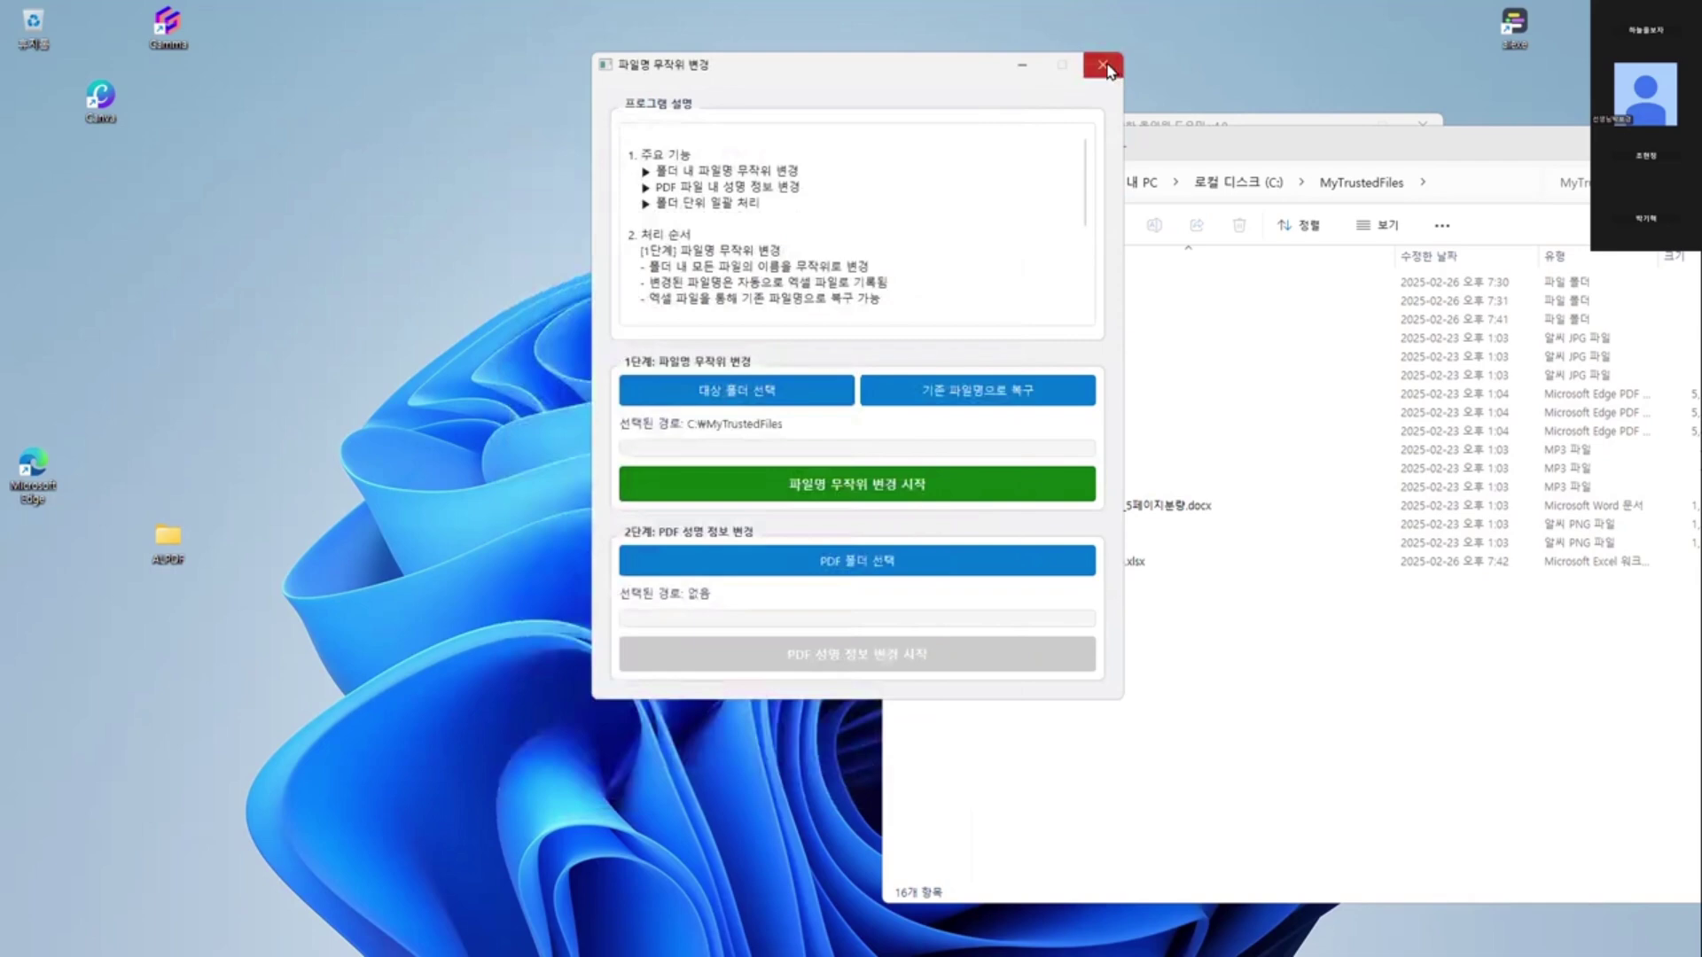
pyautogui.click(1102, 63)
pyautogui.moveTo(1185, 144); pyautogui.dragTo(849, 184)
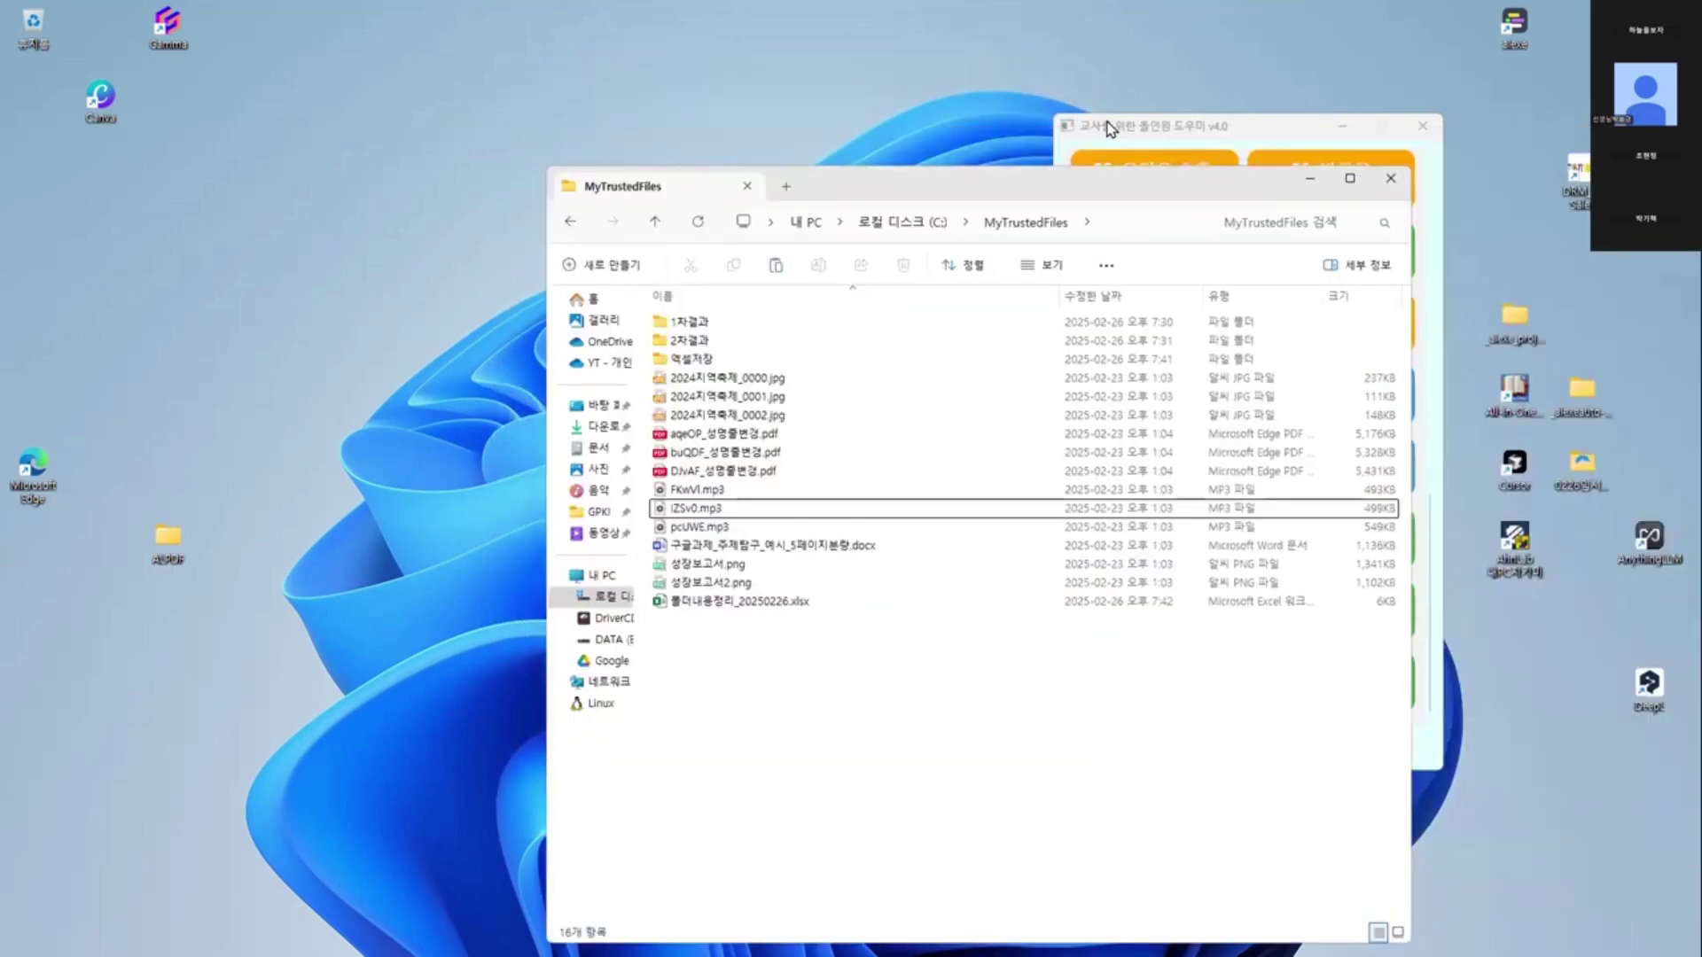
# - Open tool 25, 오디오 추출, 병합, 무음 삭제, in the teacher helper and choose the 오디오 파일 병합 function
pyautogui.click(1143, 125)
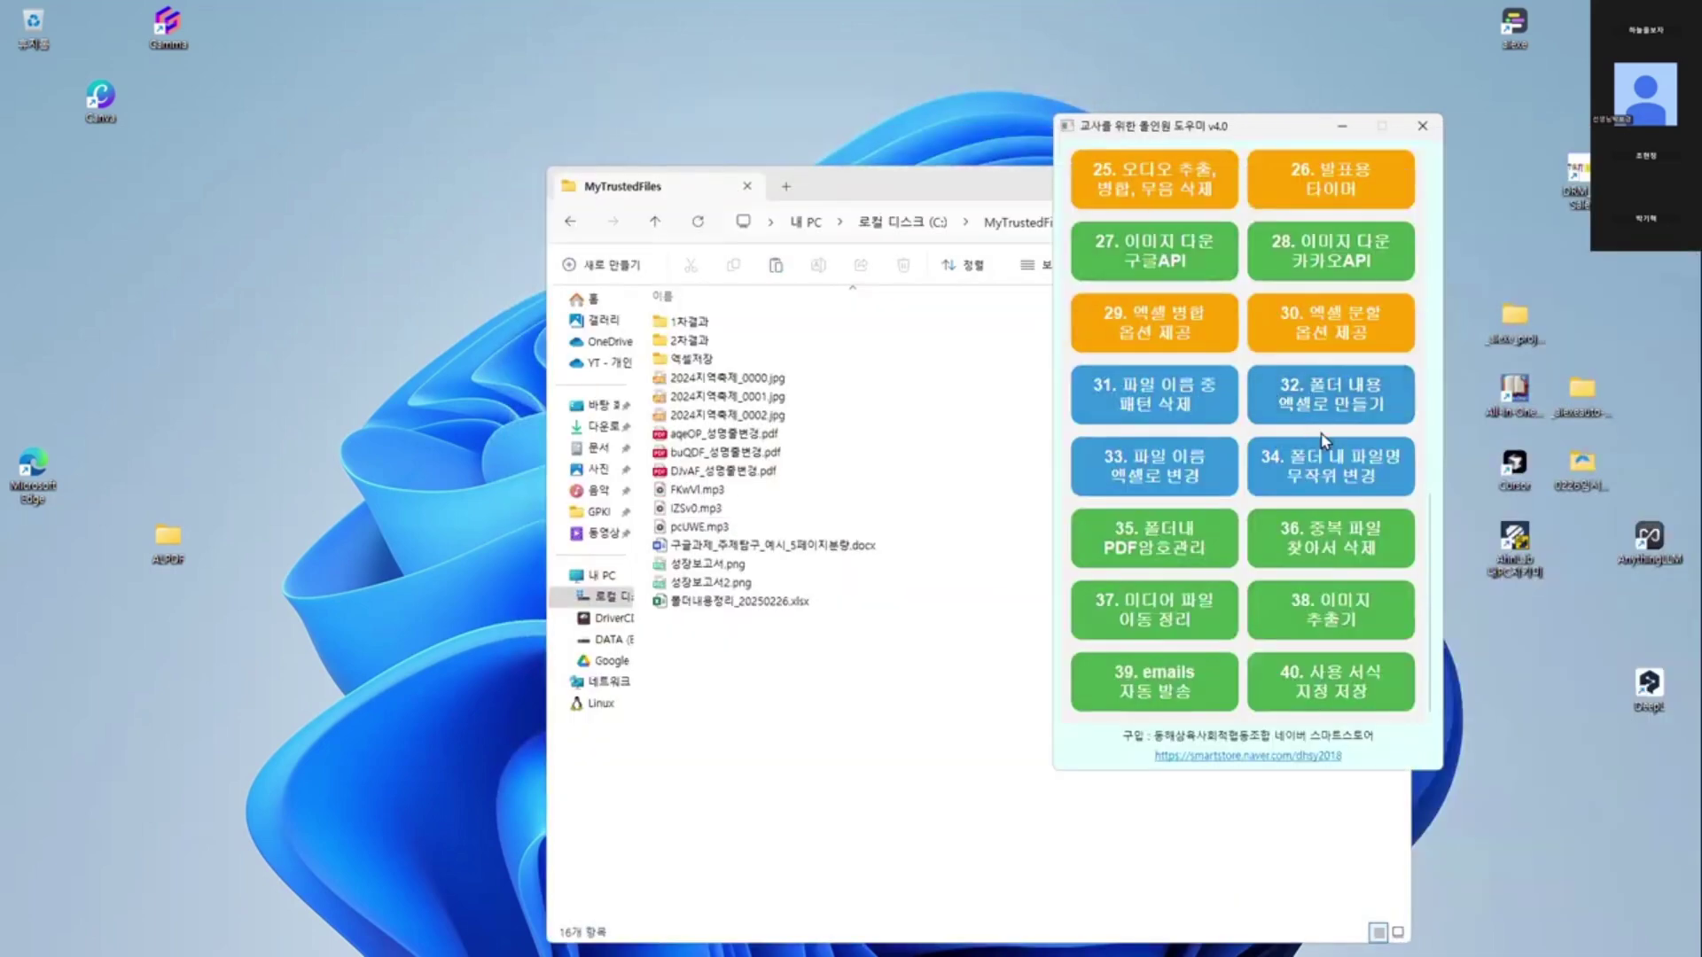
pyautogui.scroll(1, 1300, 496)
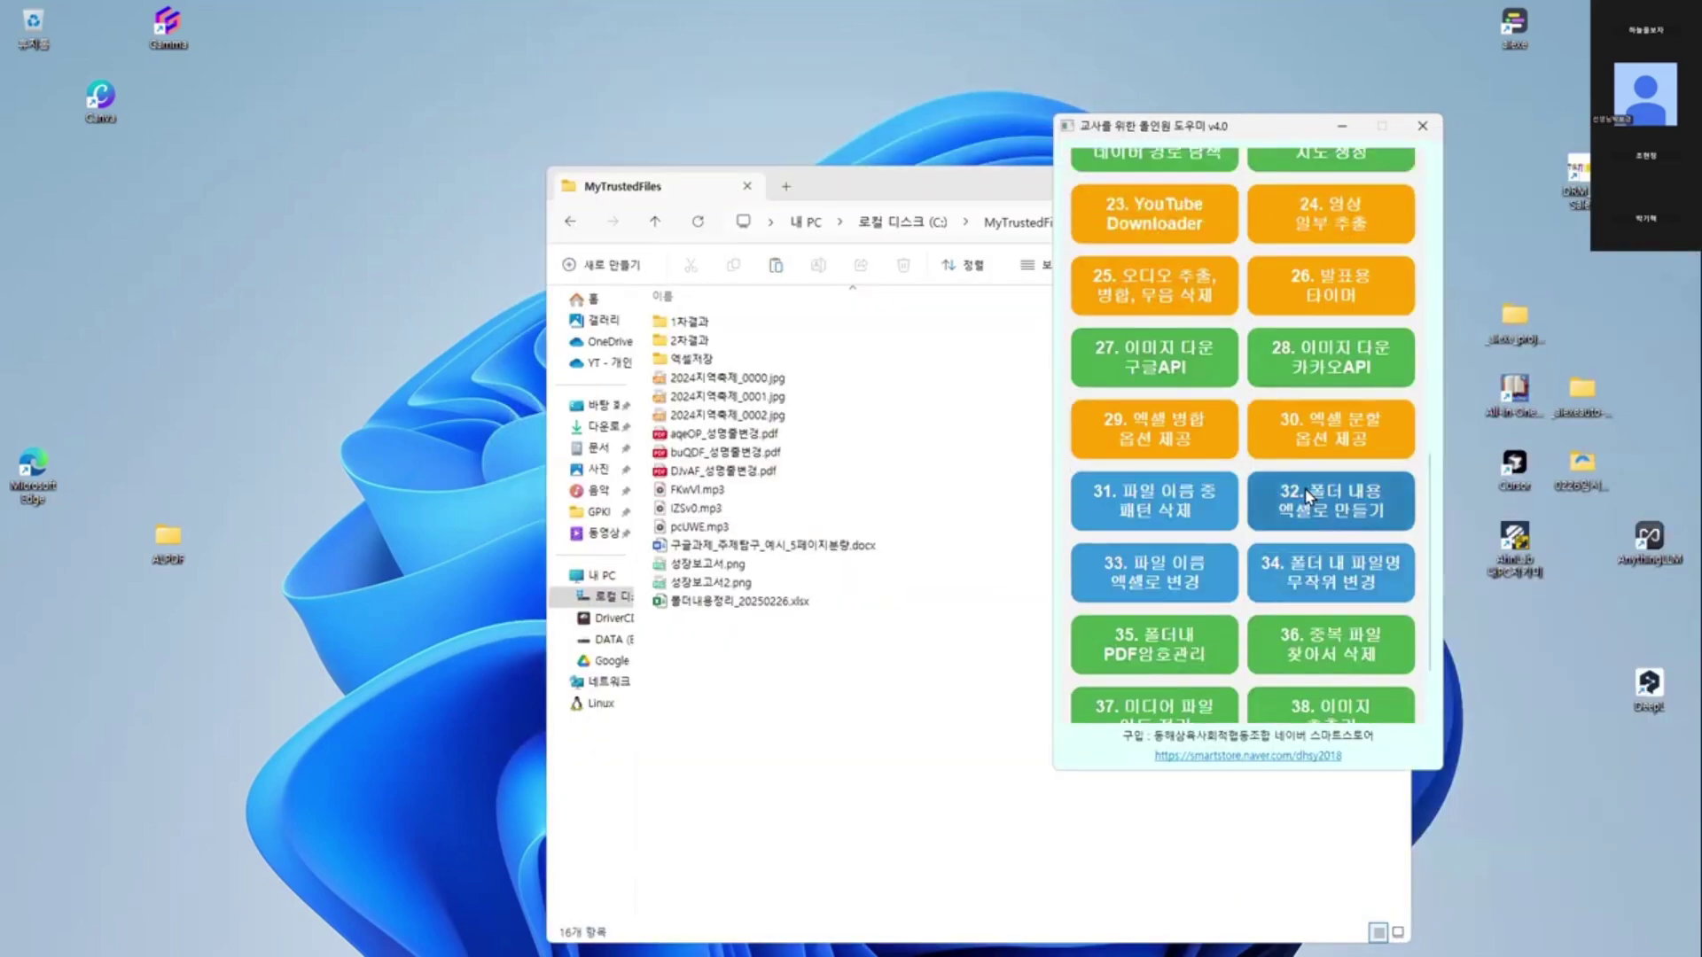
pyautogui.click(1193, 302)
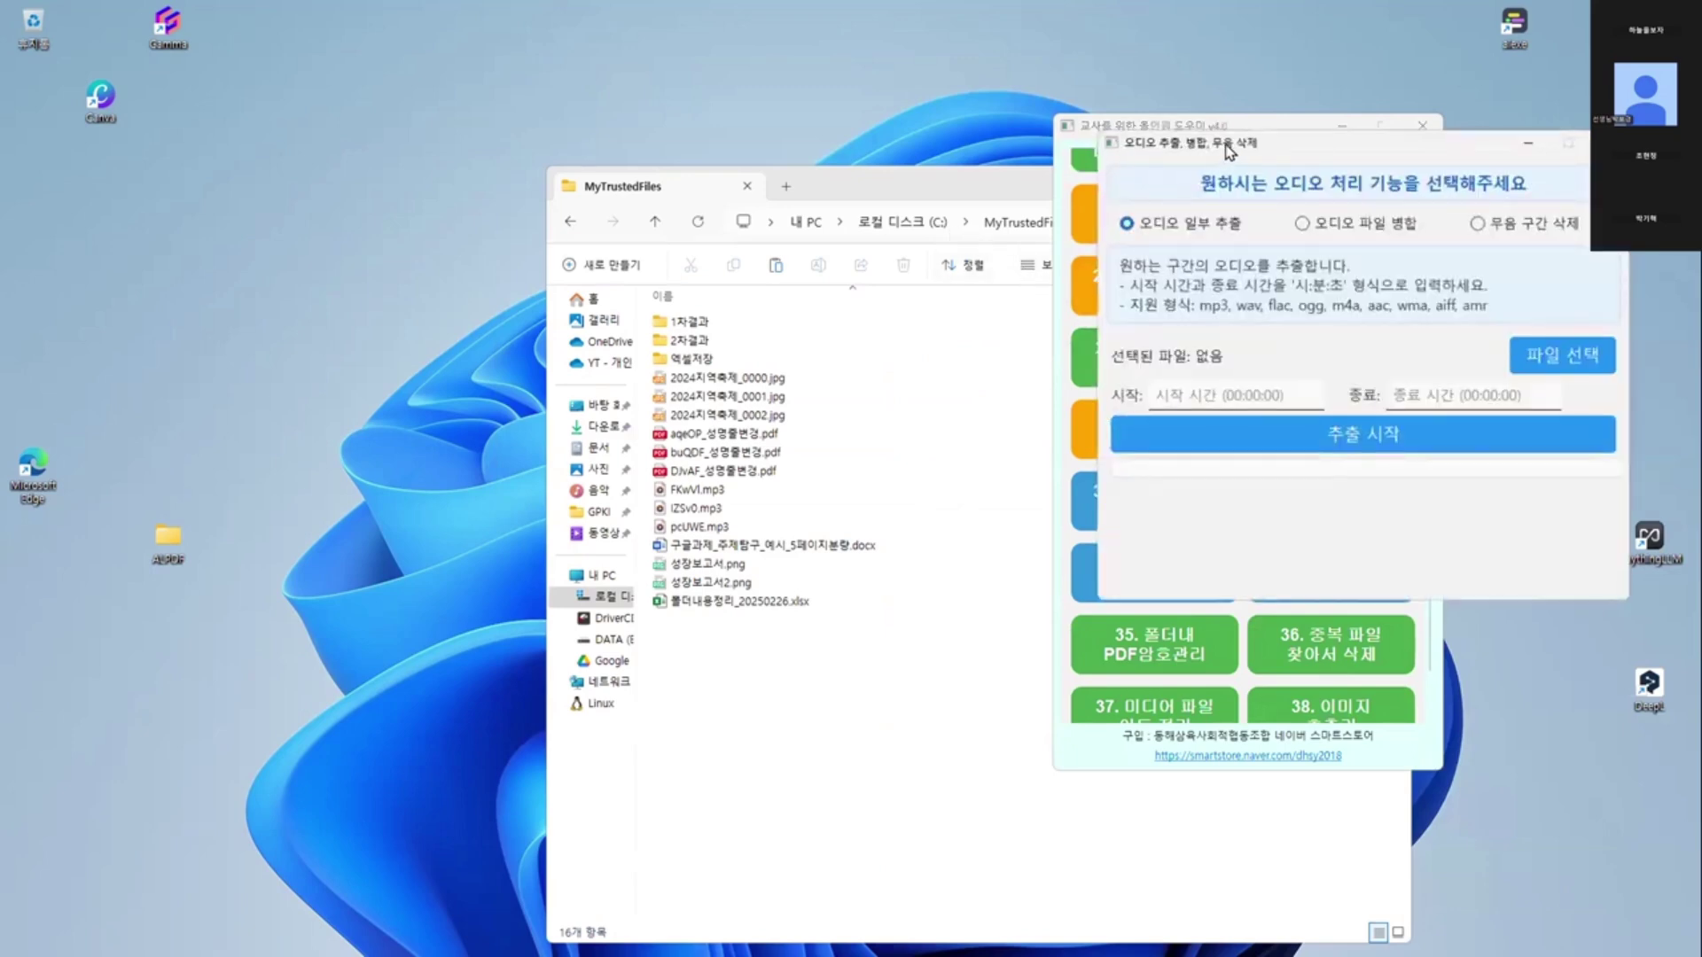
pyautogui.moveTo(1227, 151); pyautogui.dragTo(616, 274)
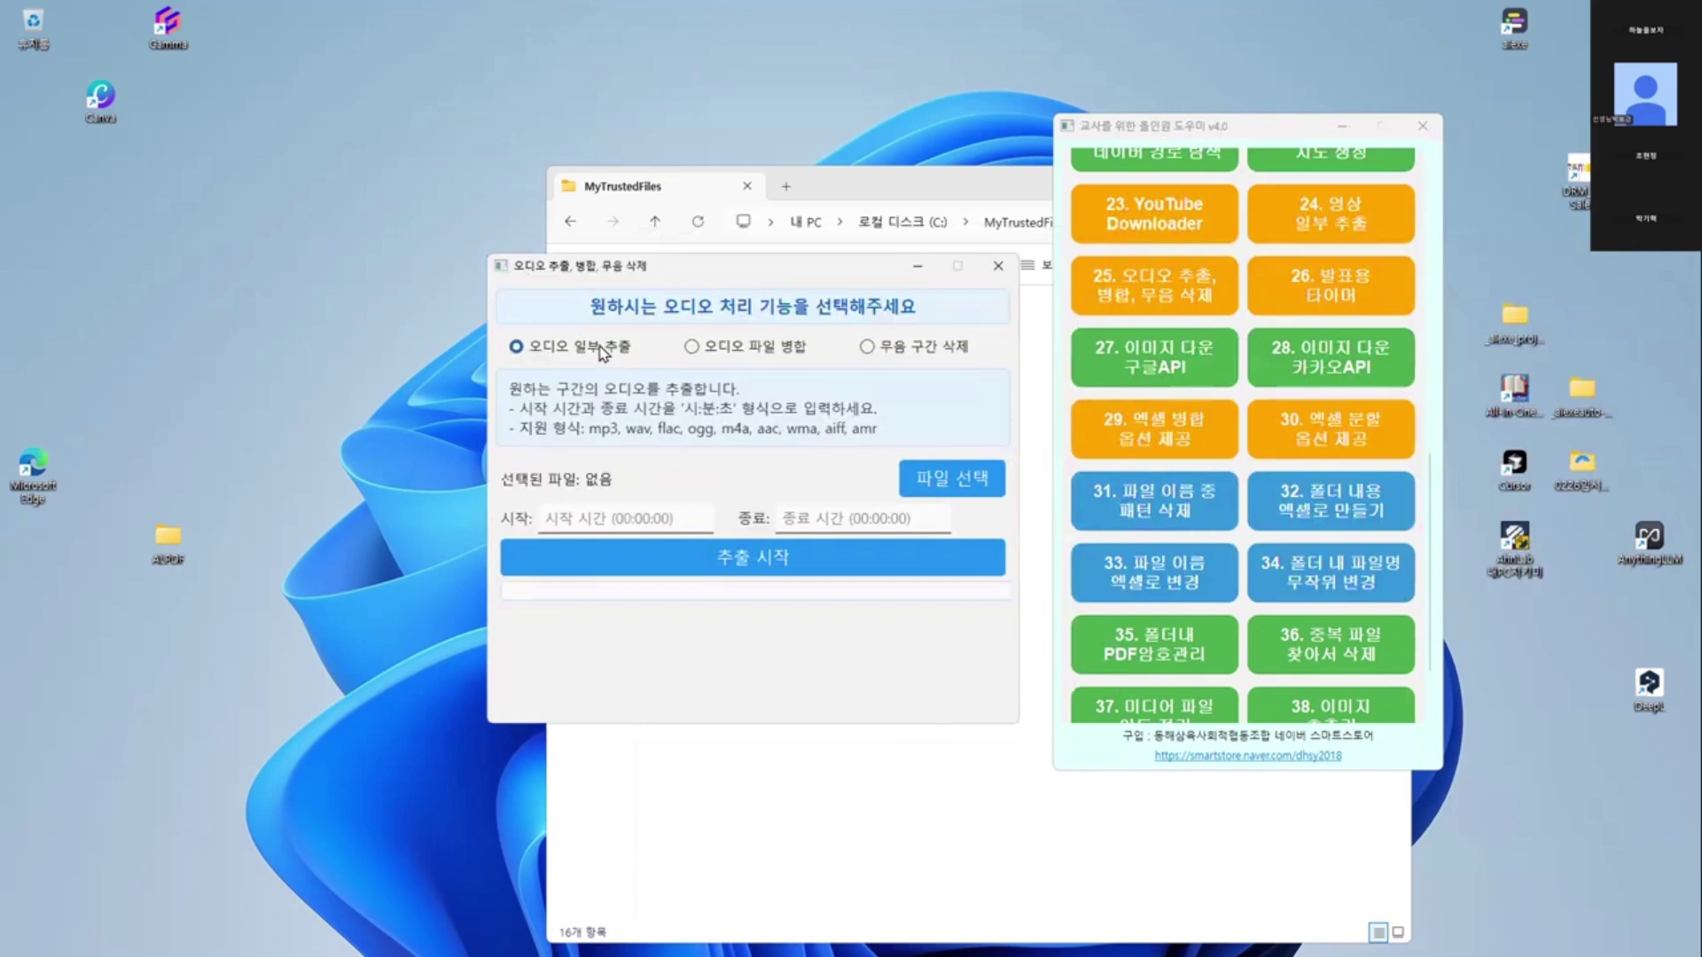
pyautogui.click(692, 346)
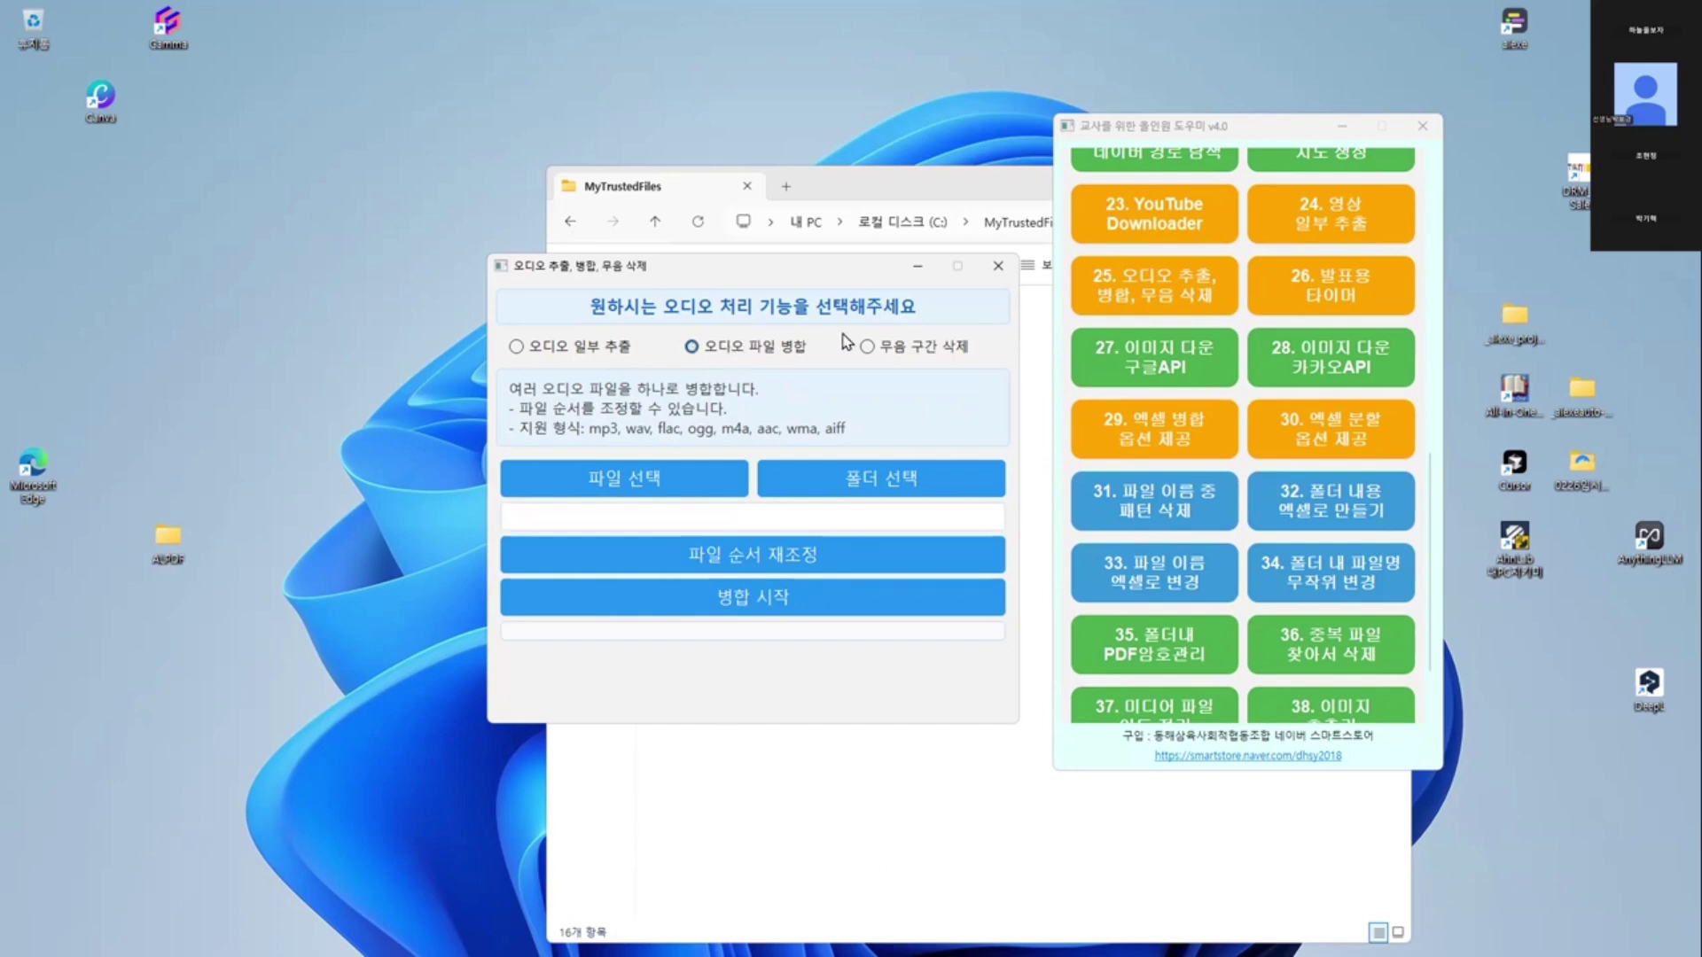
# - Look over the 무음 구간 삭제, 오디오 파일 병합 and 오디오 일부 추출 functions, including the folder picker, and close the audio tool
pyautogui.click(883, 351)
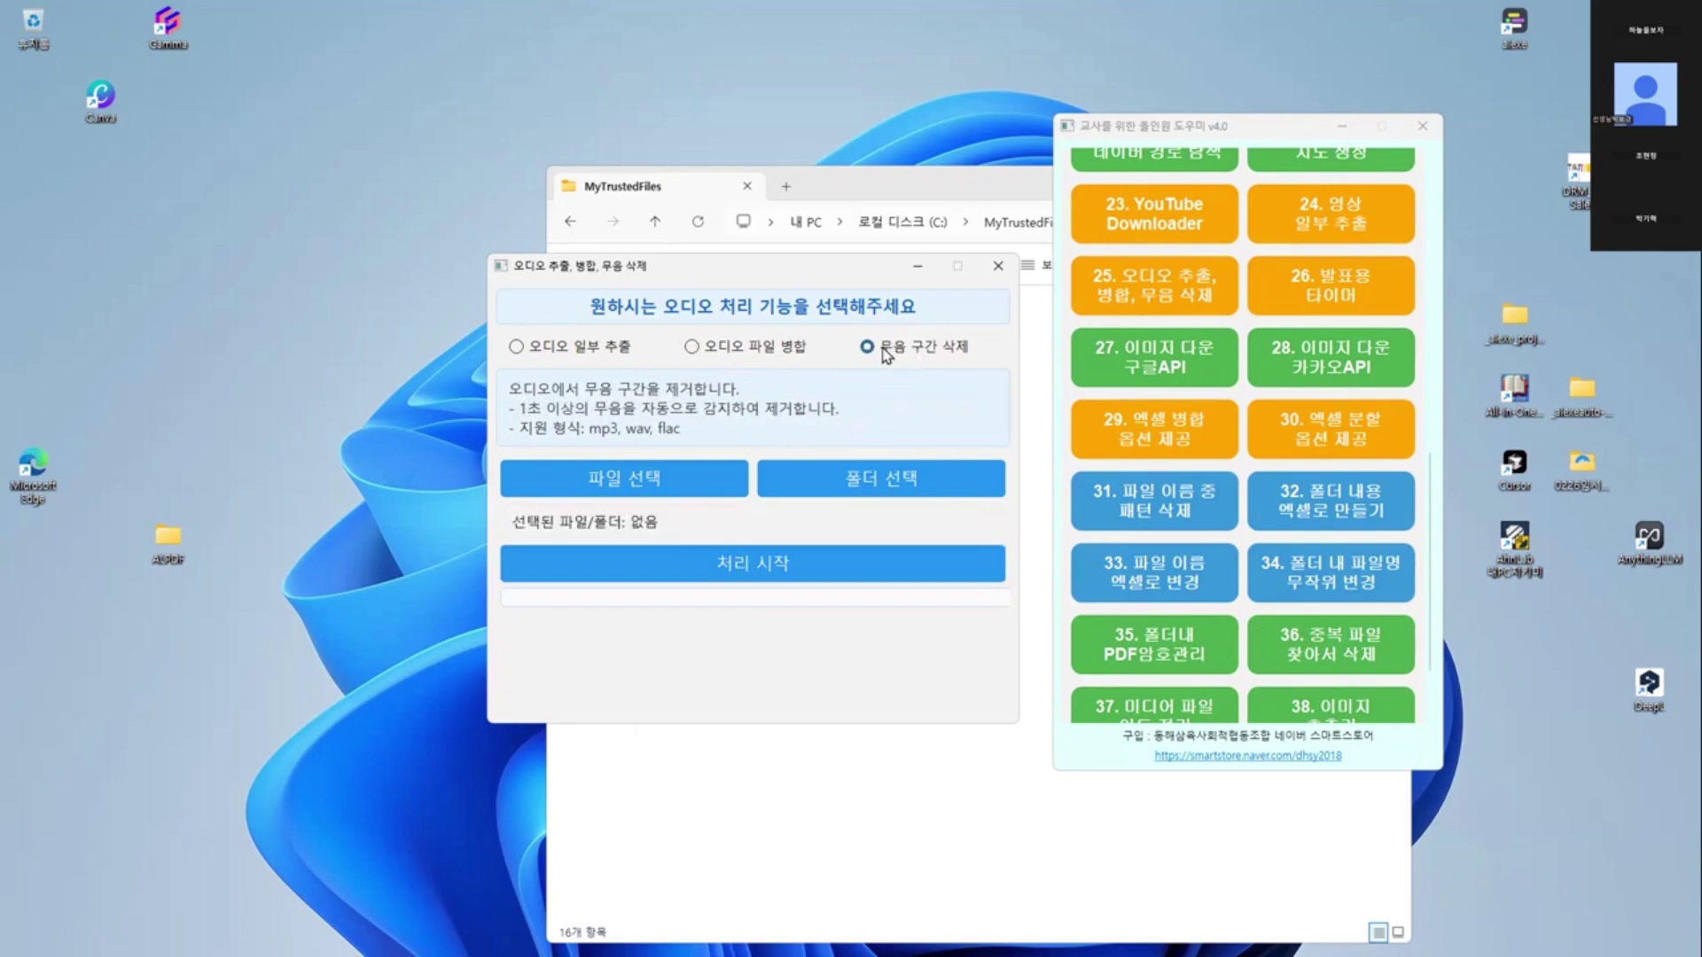
pyautogui.click(876, 483)
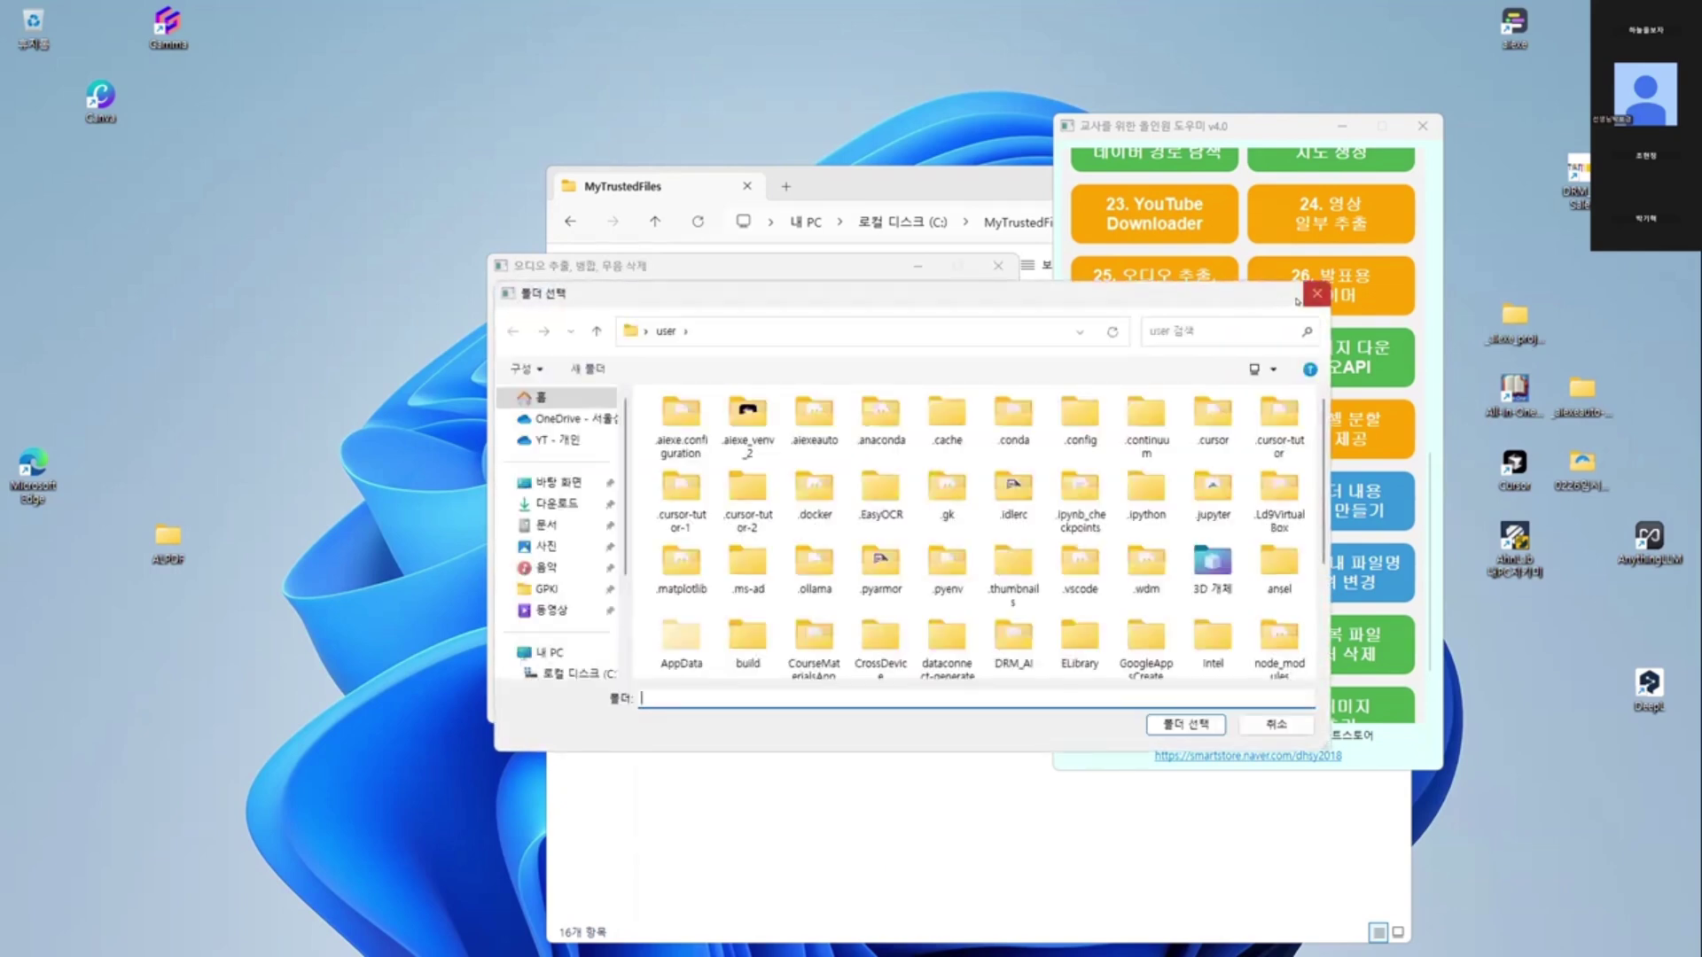
pyautogui.click(1313, 293)
pyautogui.click(732, 347)
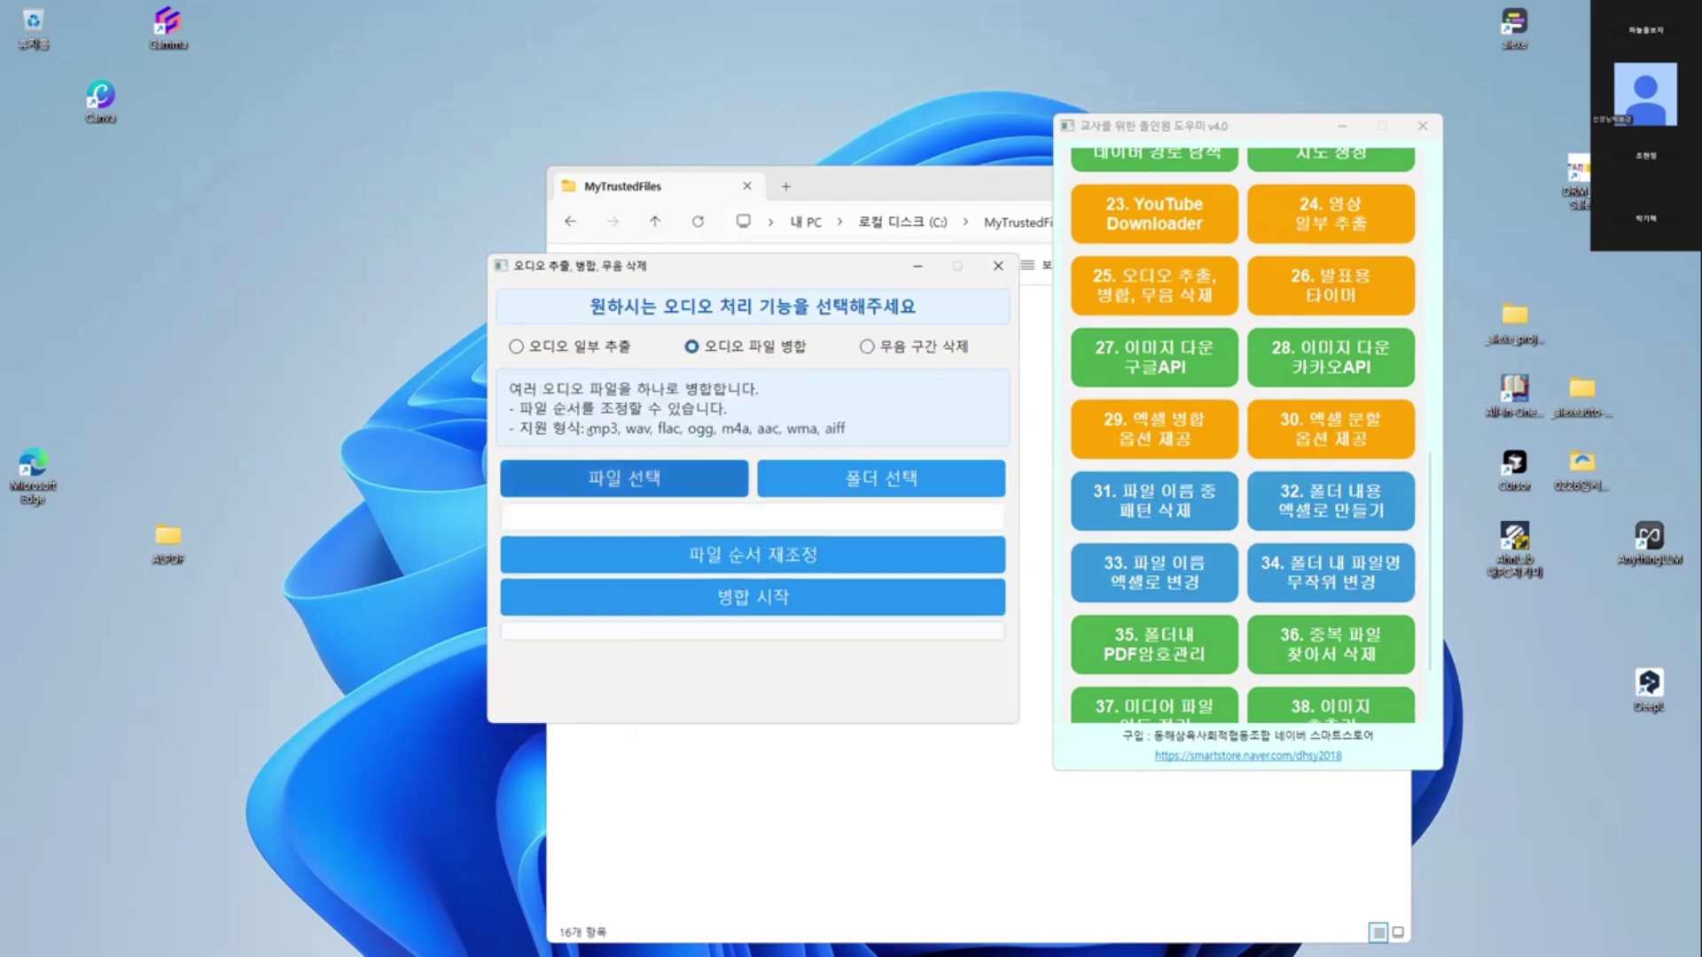
pyautogui.click(516, 347)
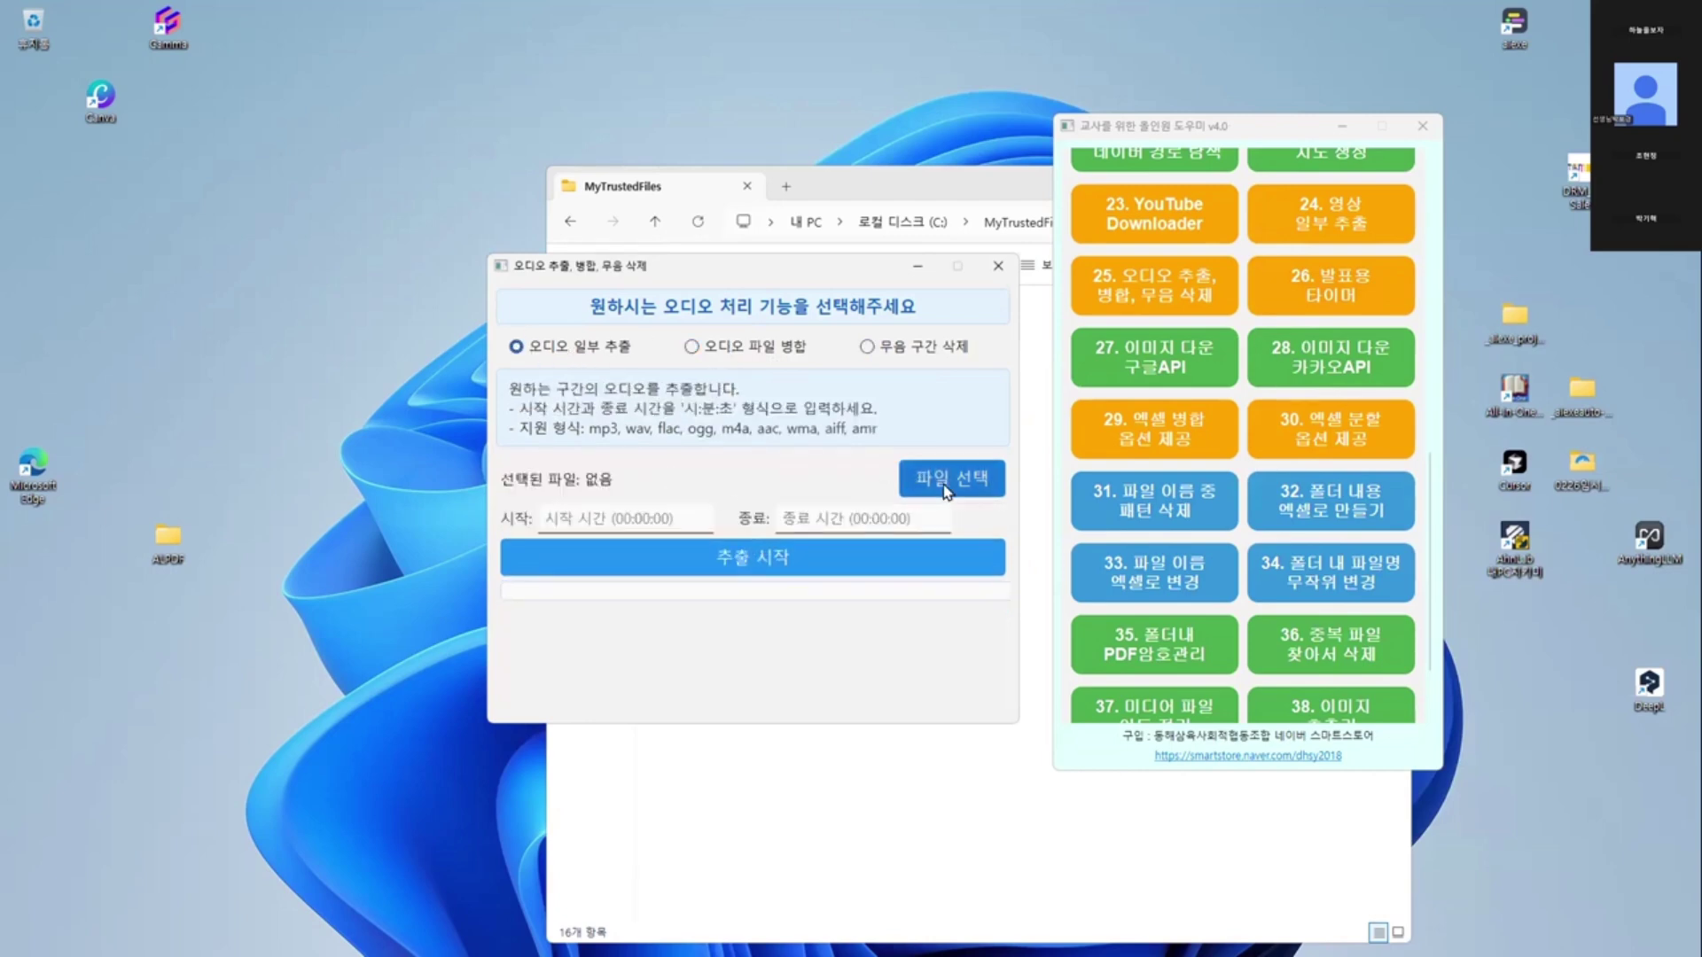
pyautogui.click(692, 347)
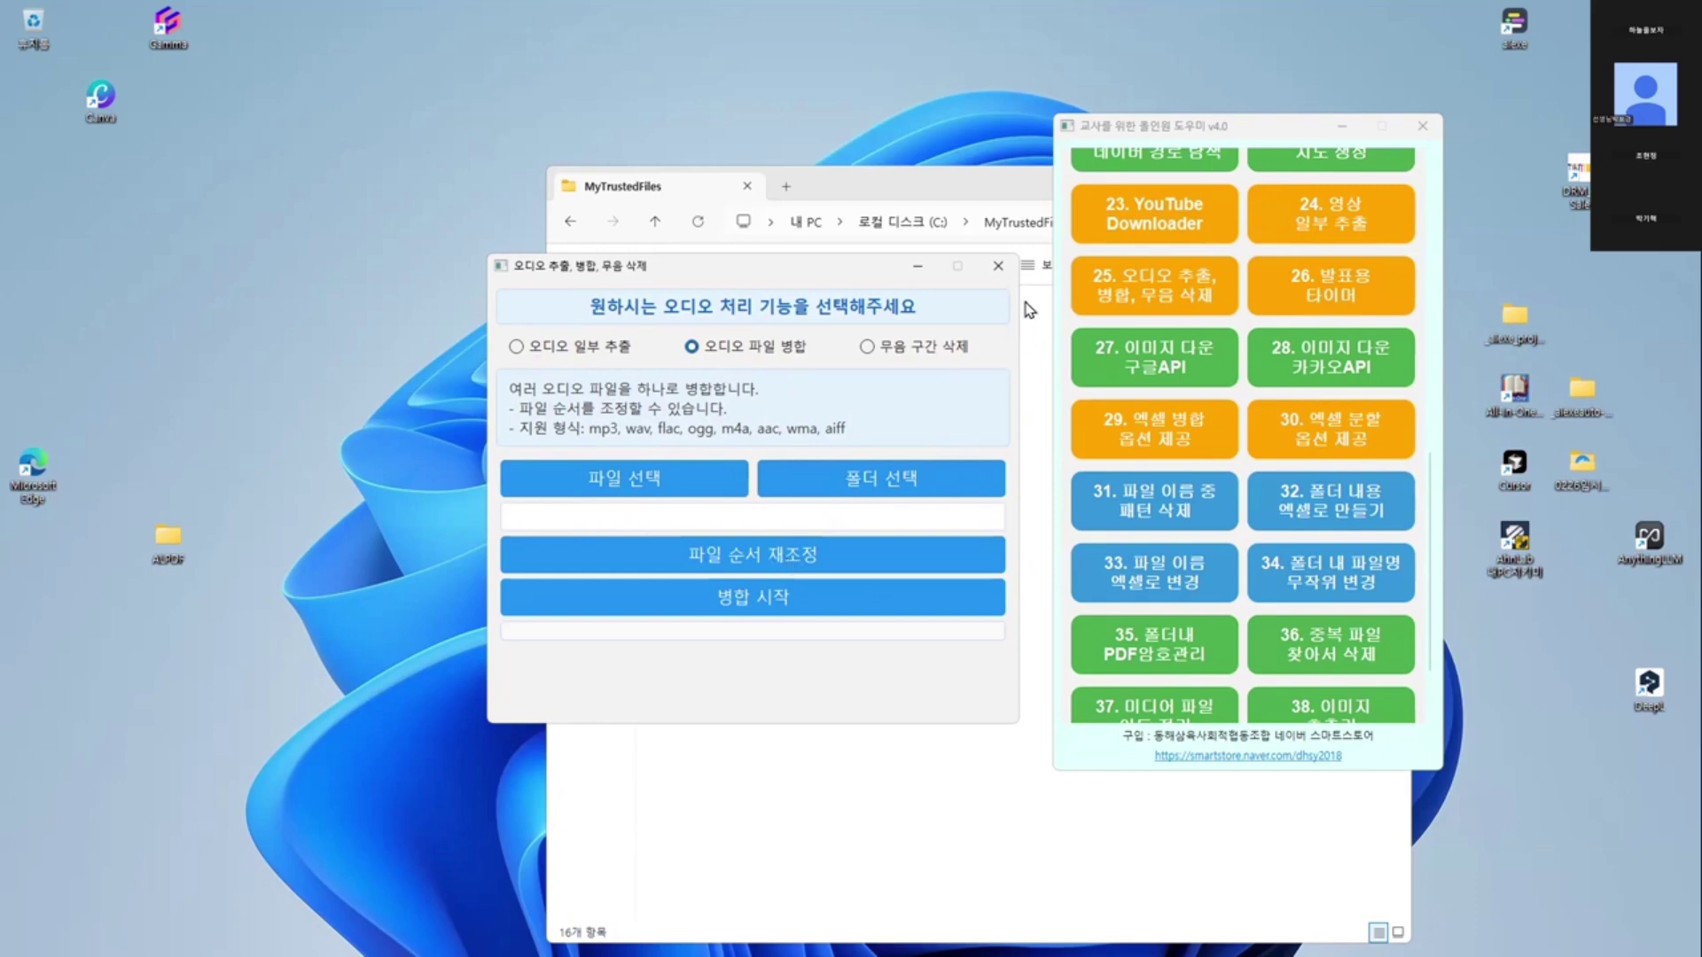
pyautogui.click(997, 267)
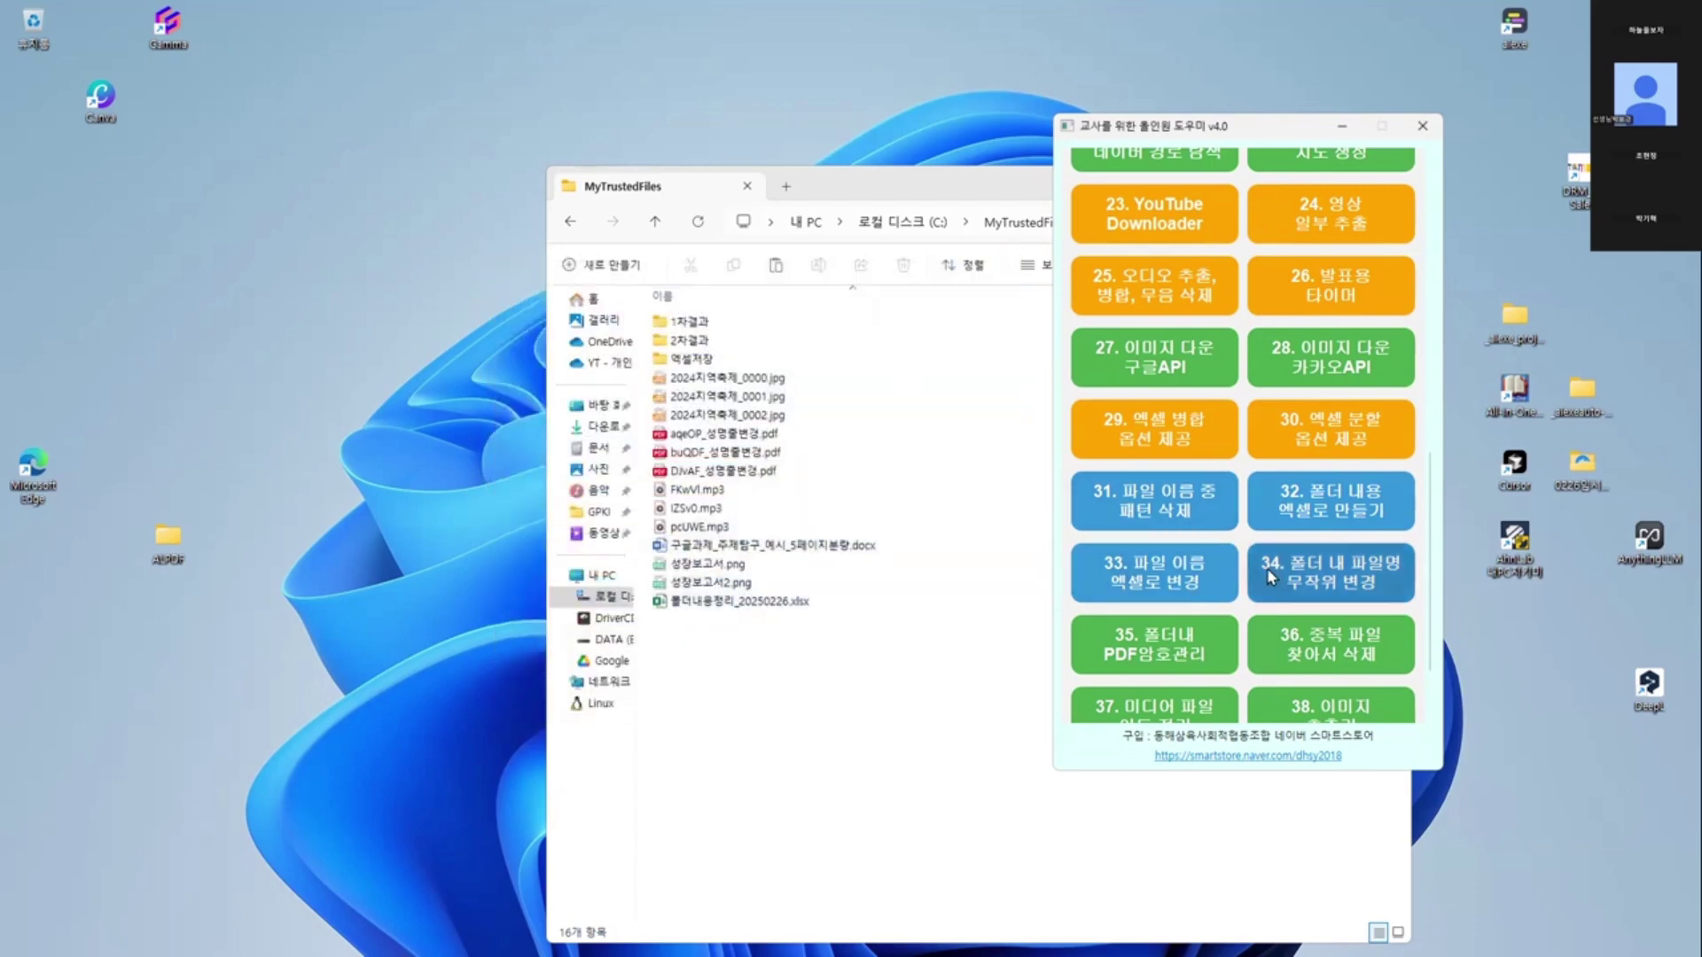
# - Place the MyTrustedFiles window beside the teacher helper, open tool 33, 파일 이름 엑셀로 변경, and position it fully in view
pyautogui.scroll(2, 1296, 496)
pyautogui.click(883, 677)
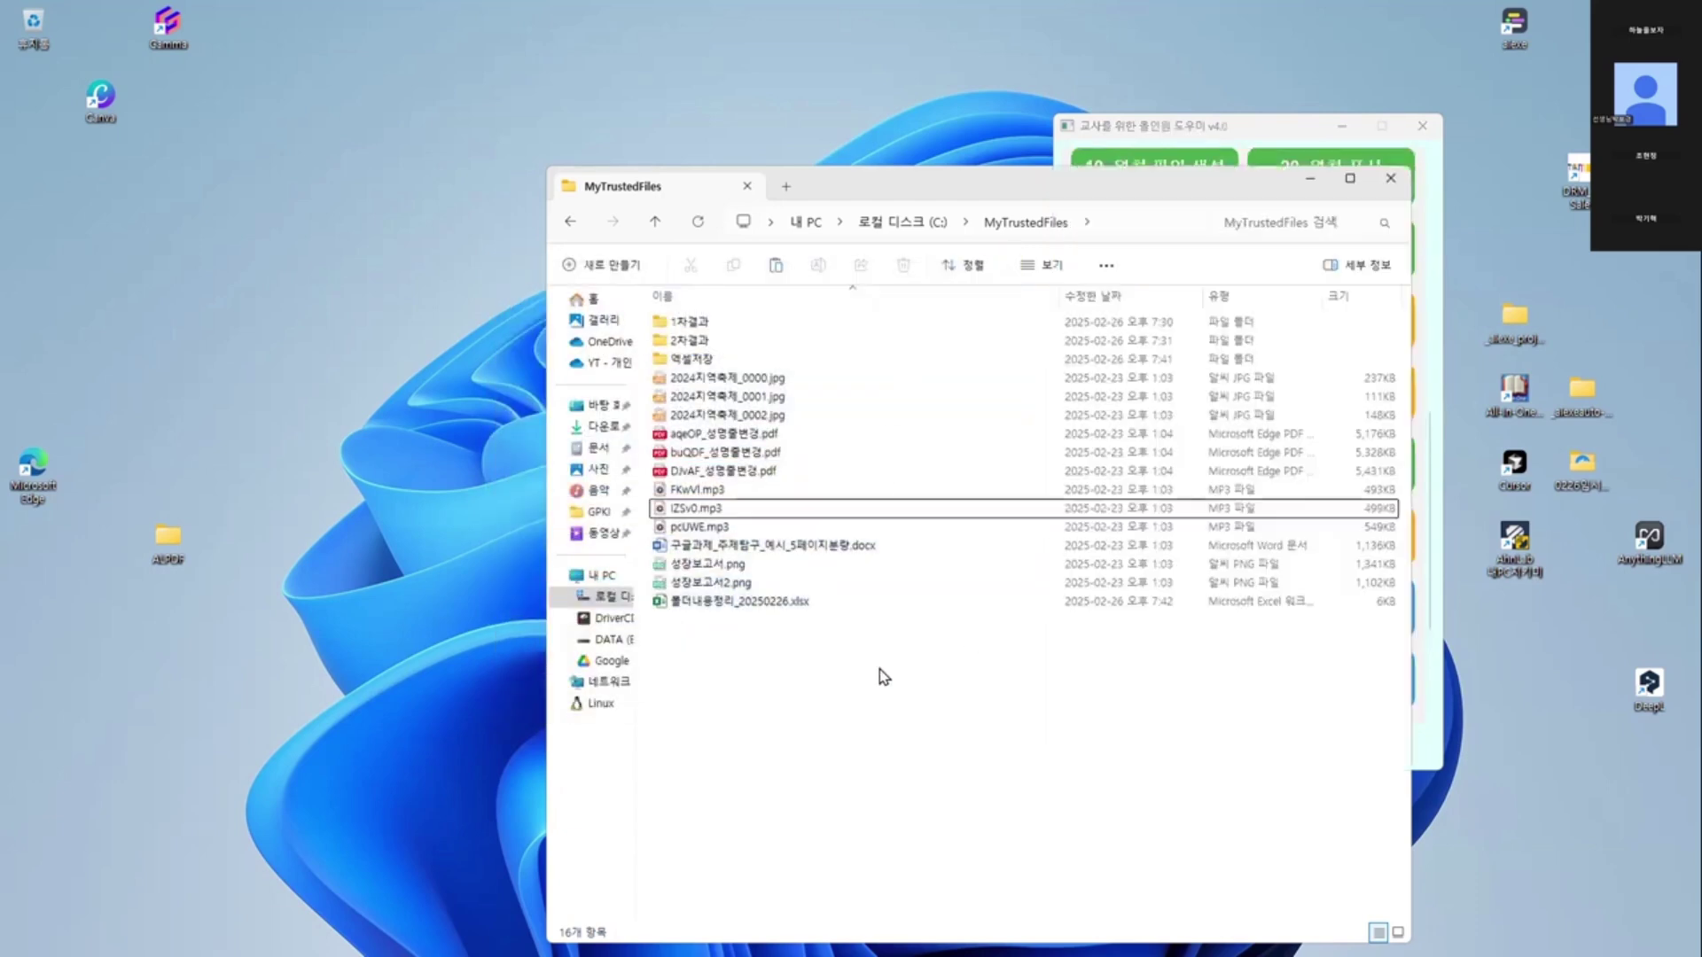
pyautogui.moveTo(982, 183); pyautogui.dragTo(561, 103)
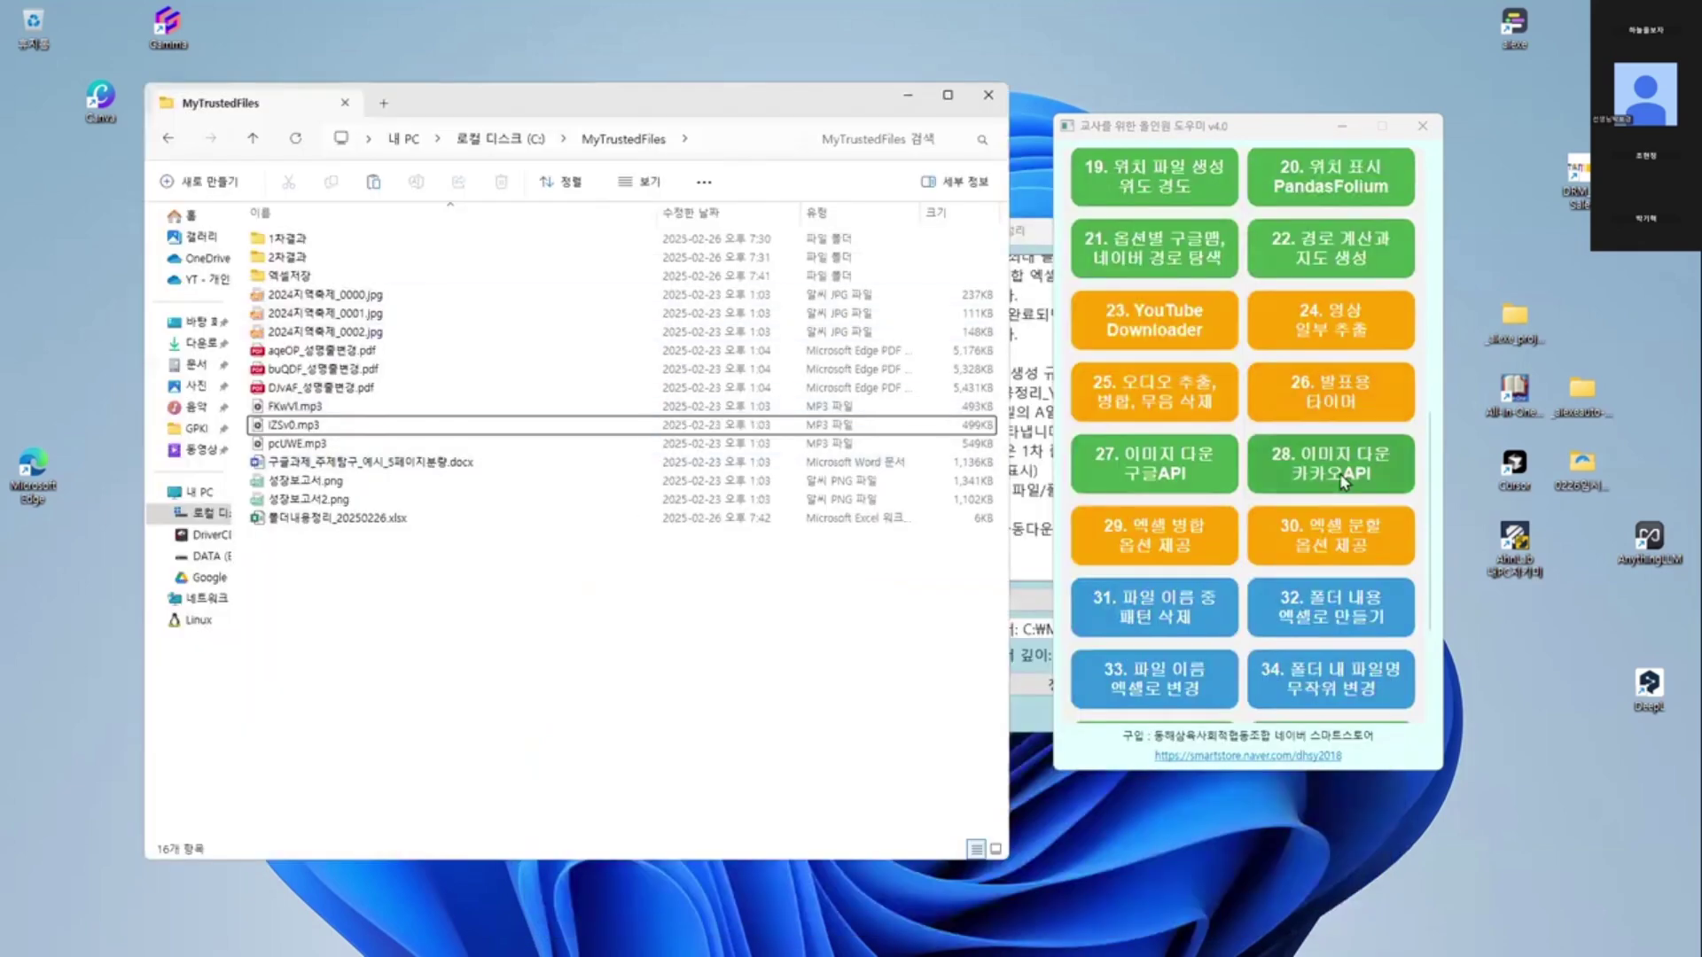
pyautogui.click(323, 292)
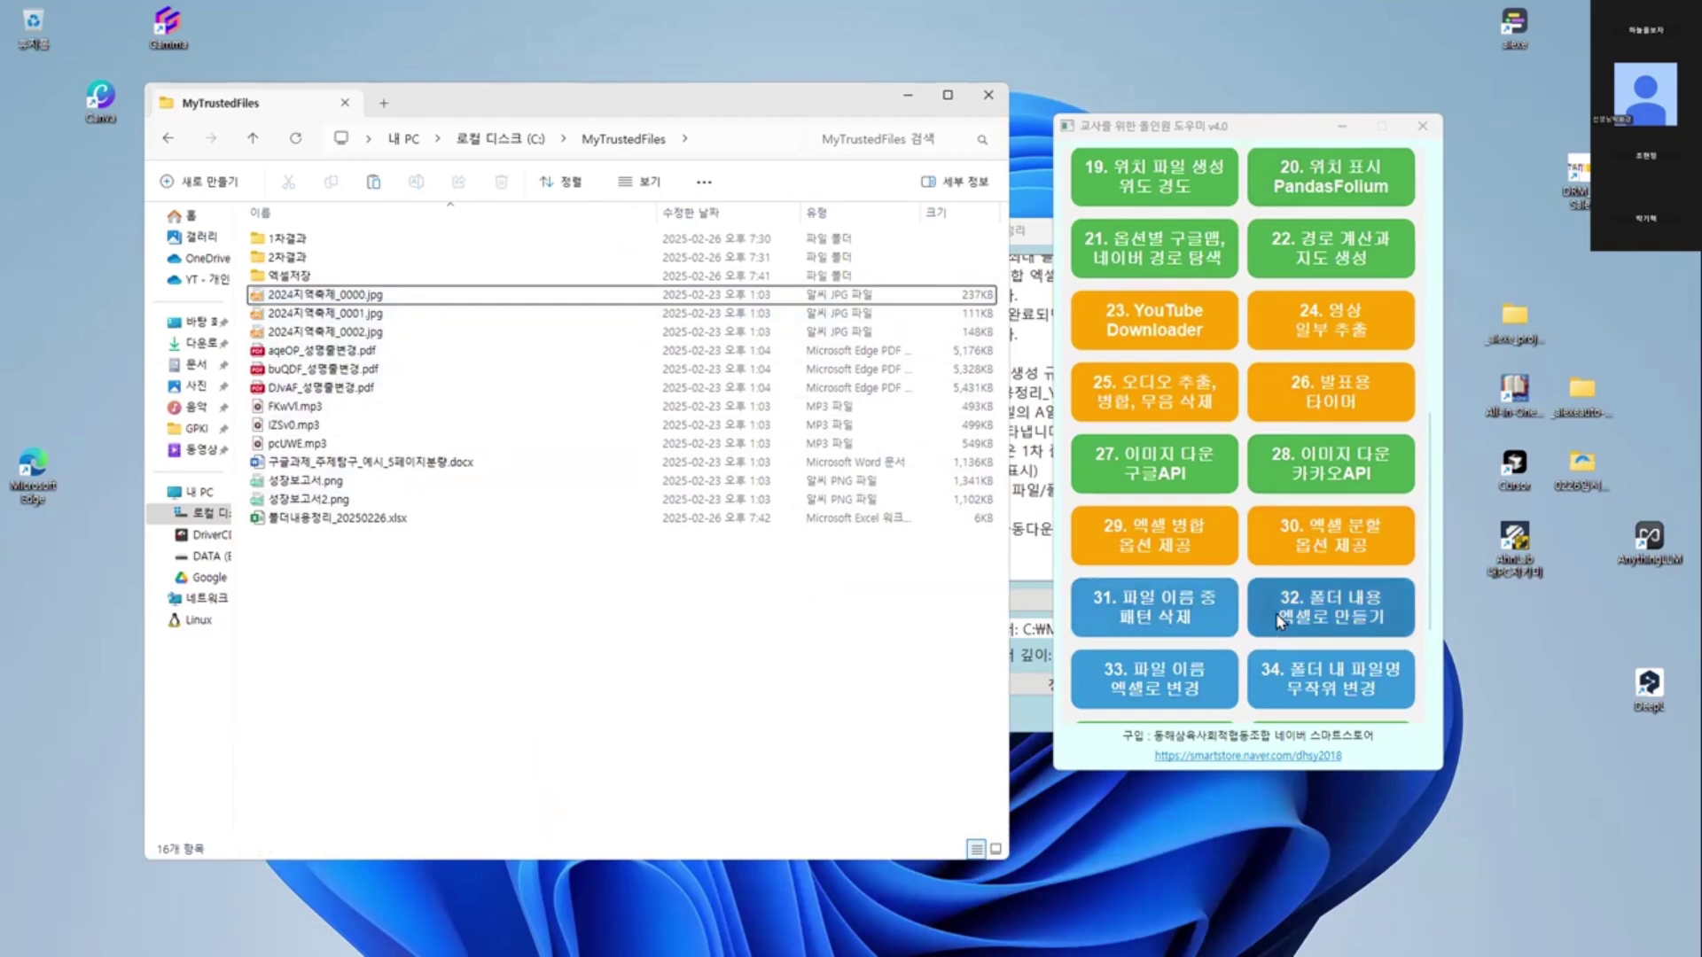
pyautogui.scroll(-1, 1294, 610)
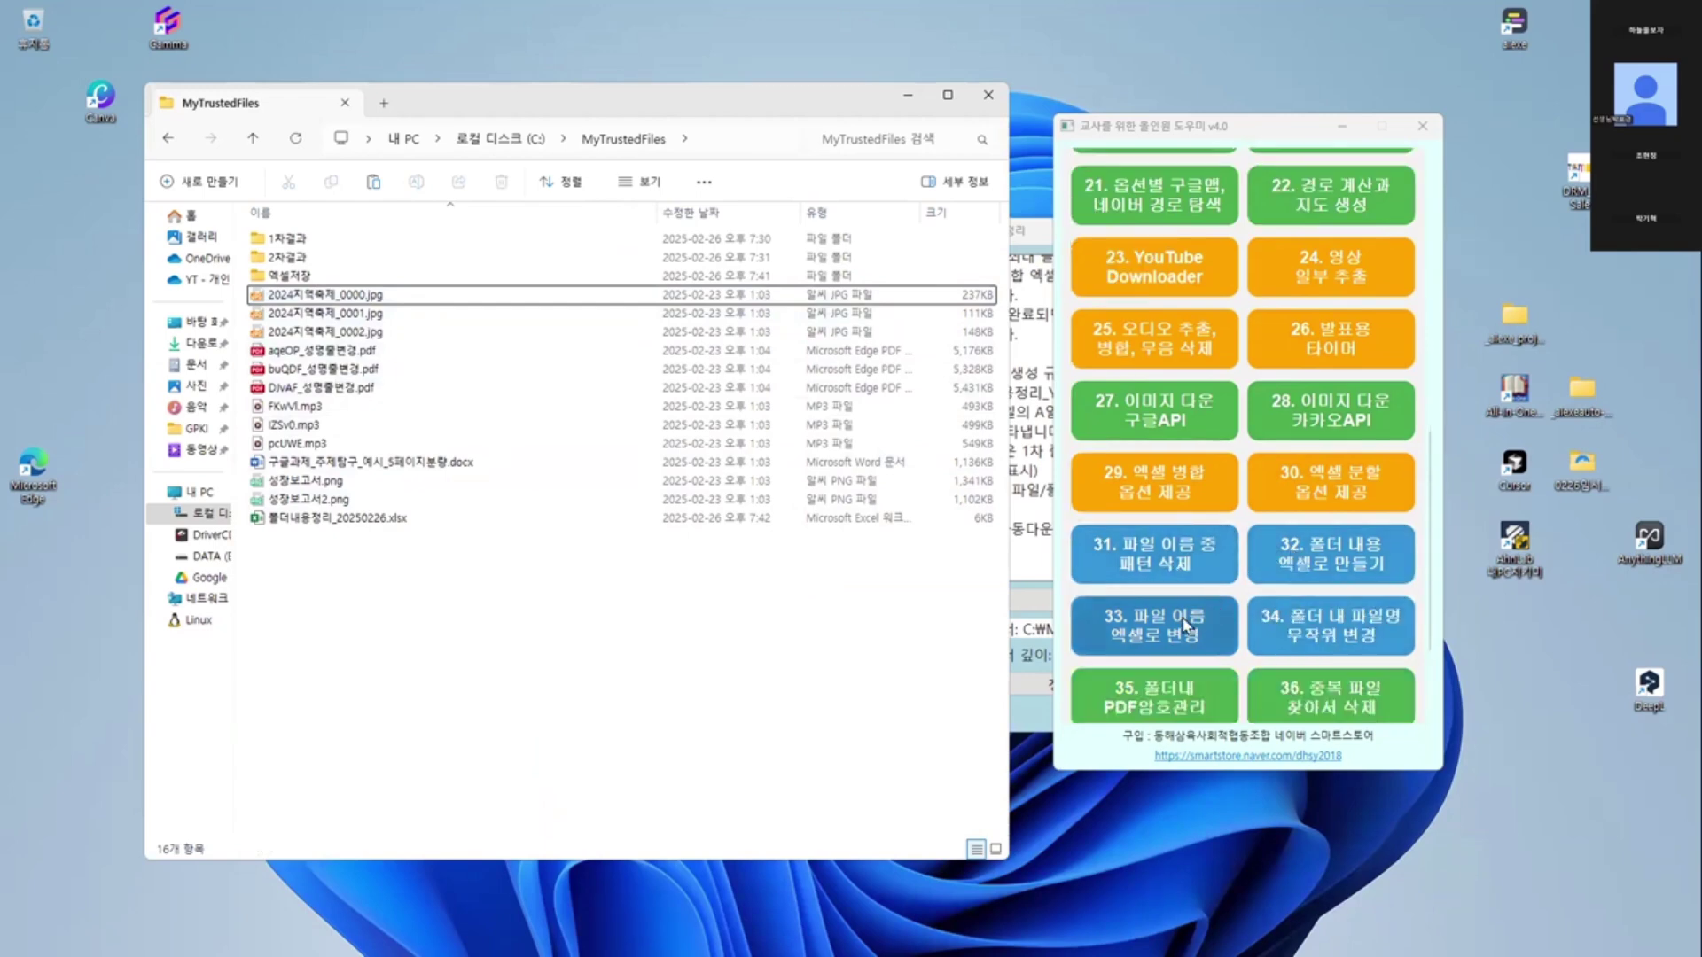
pyautogui.click(1154, 625)
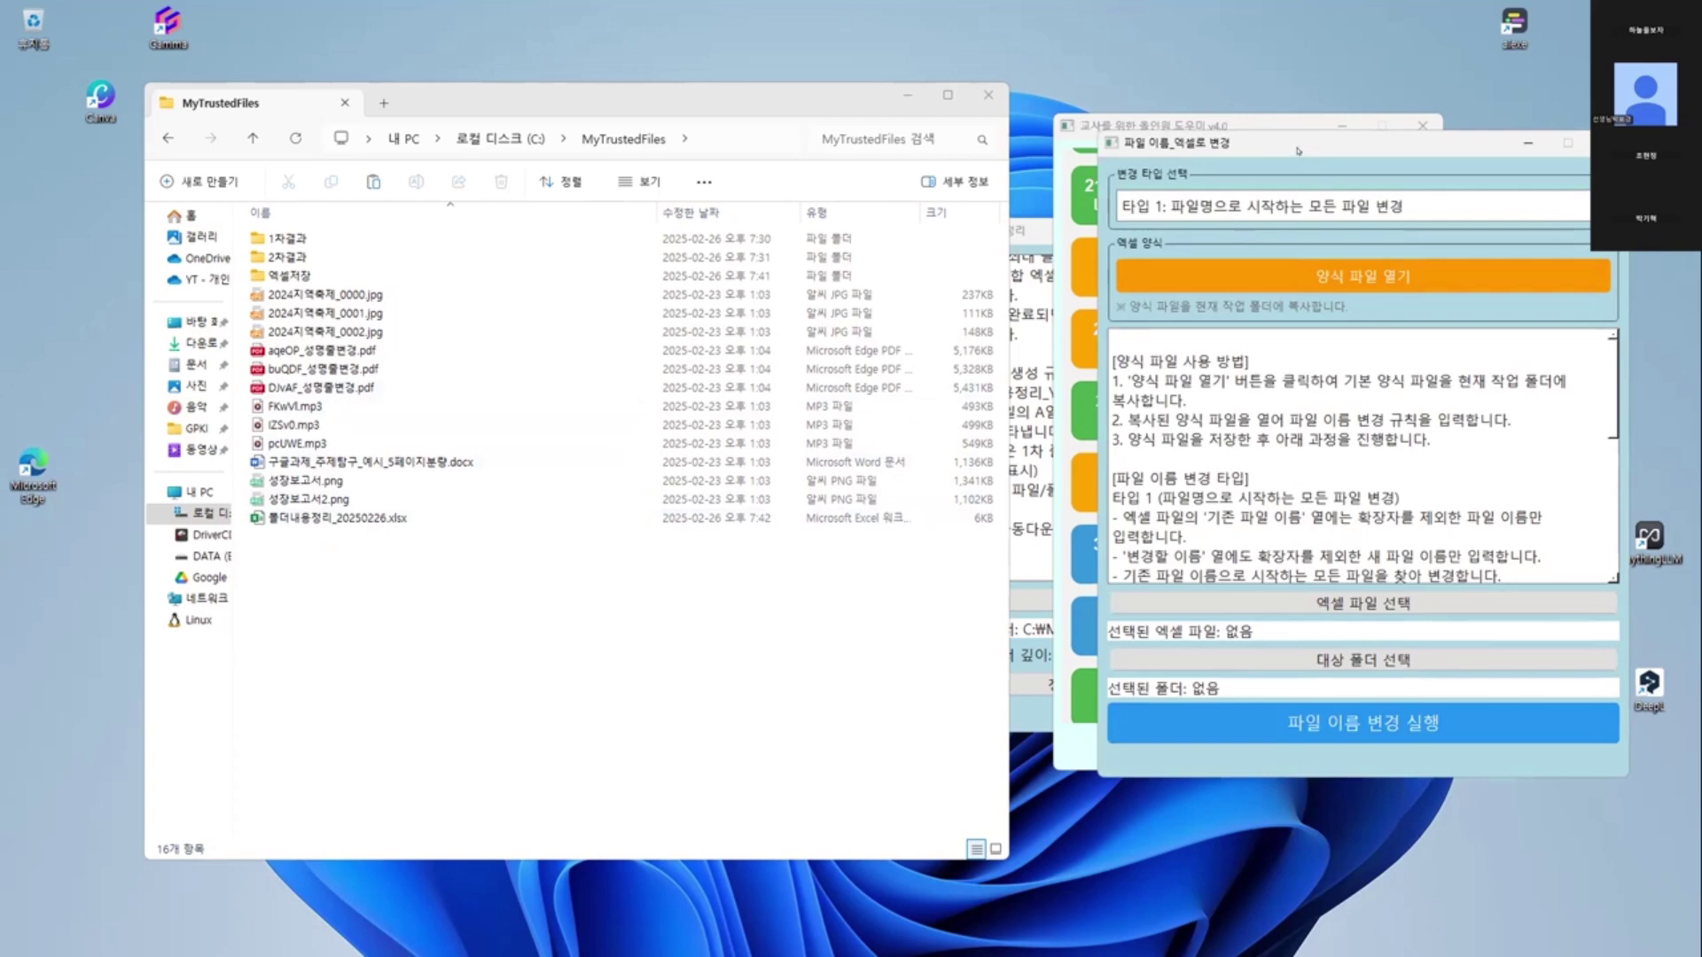
pyautogui.moveTo(1309, 142); pyautogui.dragTo(773, 142)
# - Save a copy of the file-renaming template workbook into the C:\MyTrustedFiles folder
pyautogui.click(762, 266)
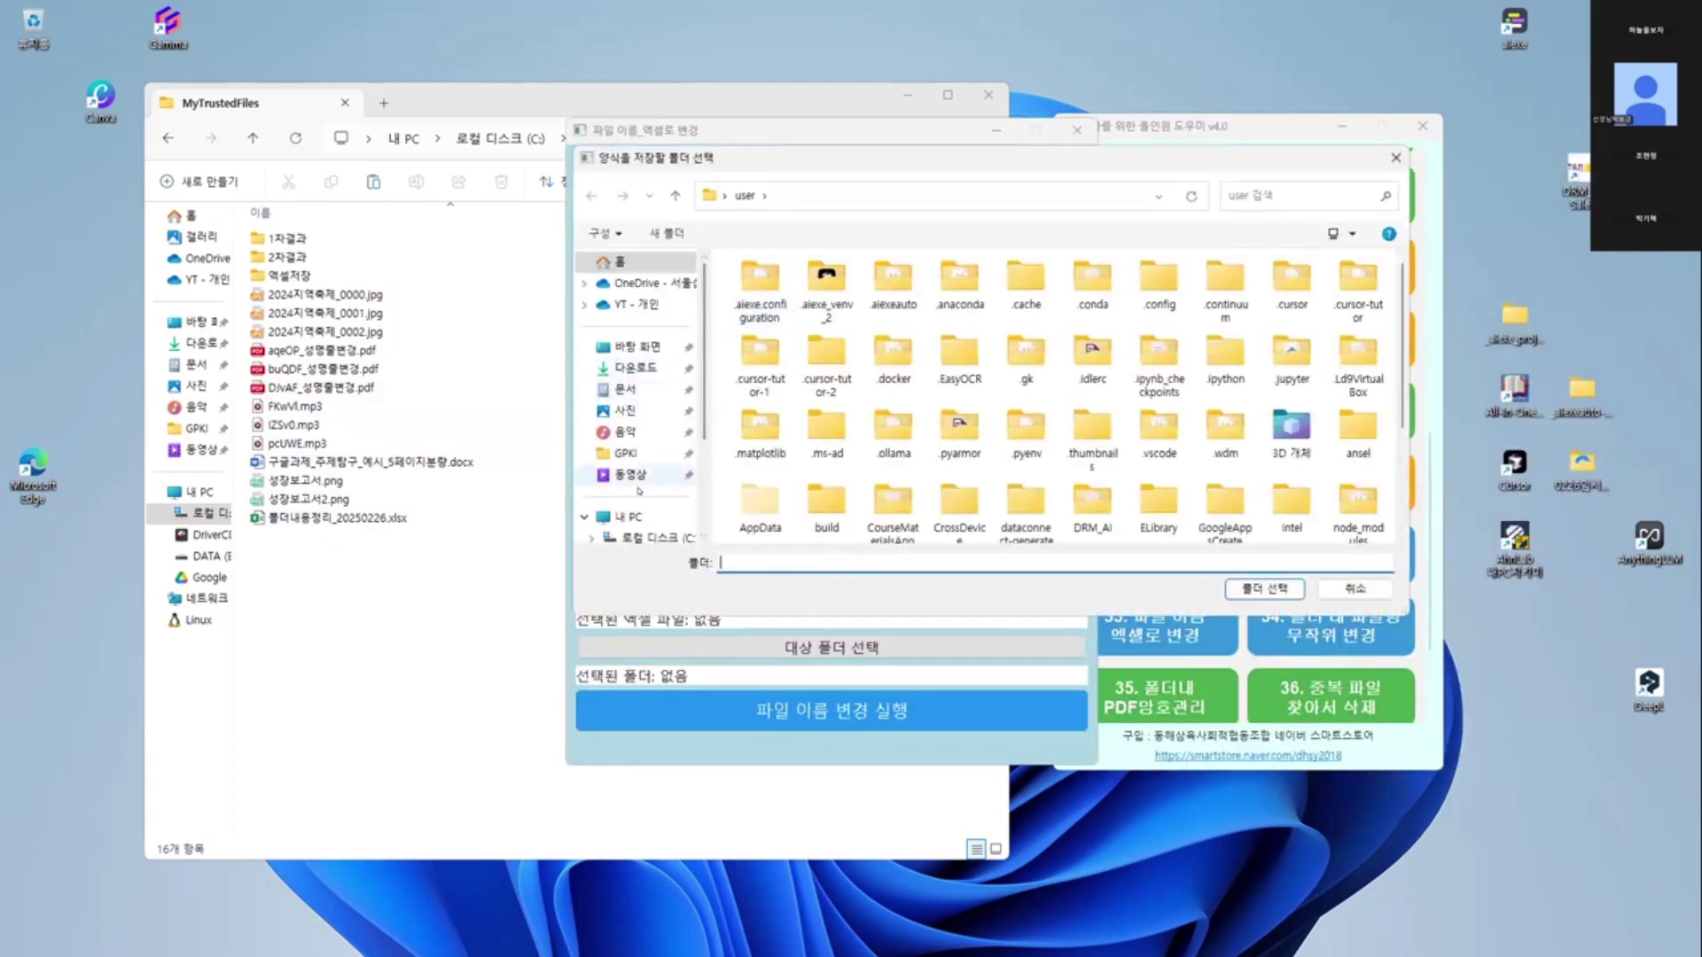
pyautogui.click(652, 537)
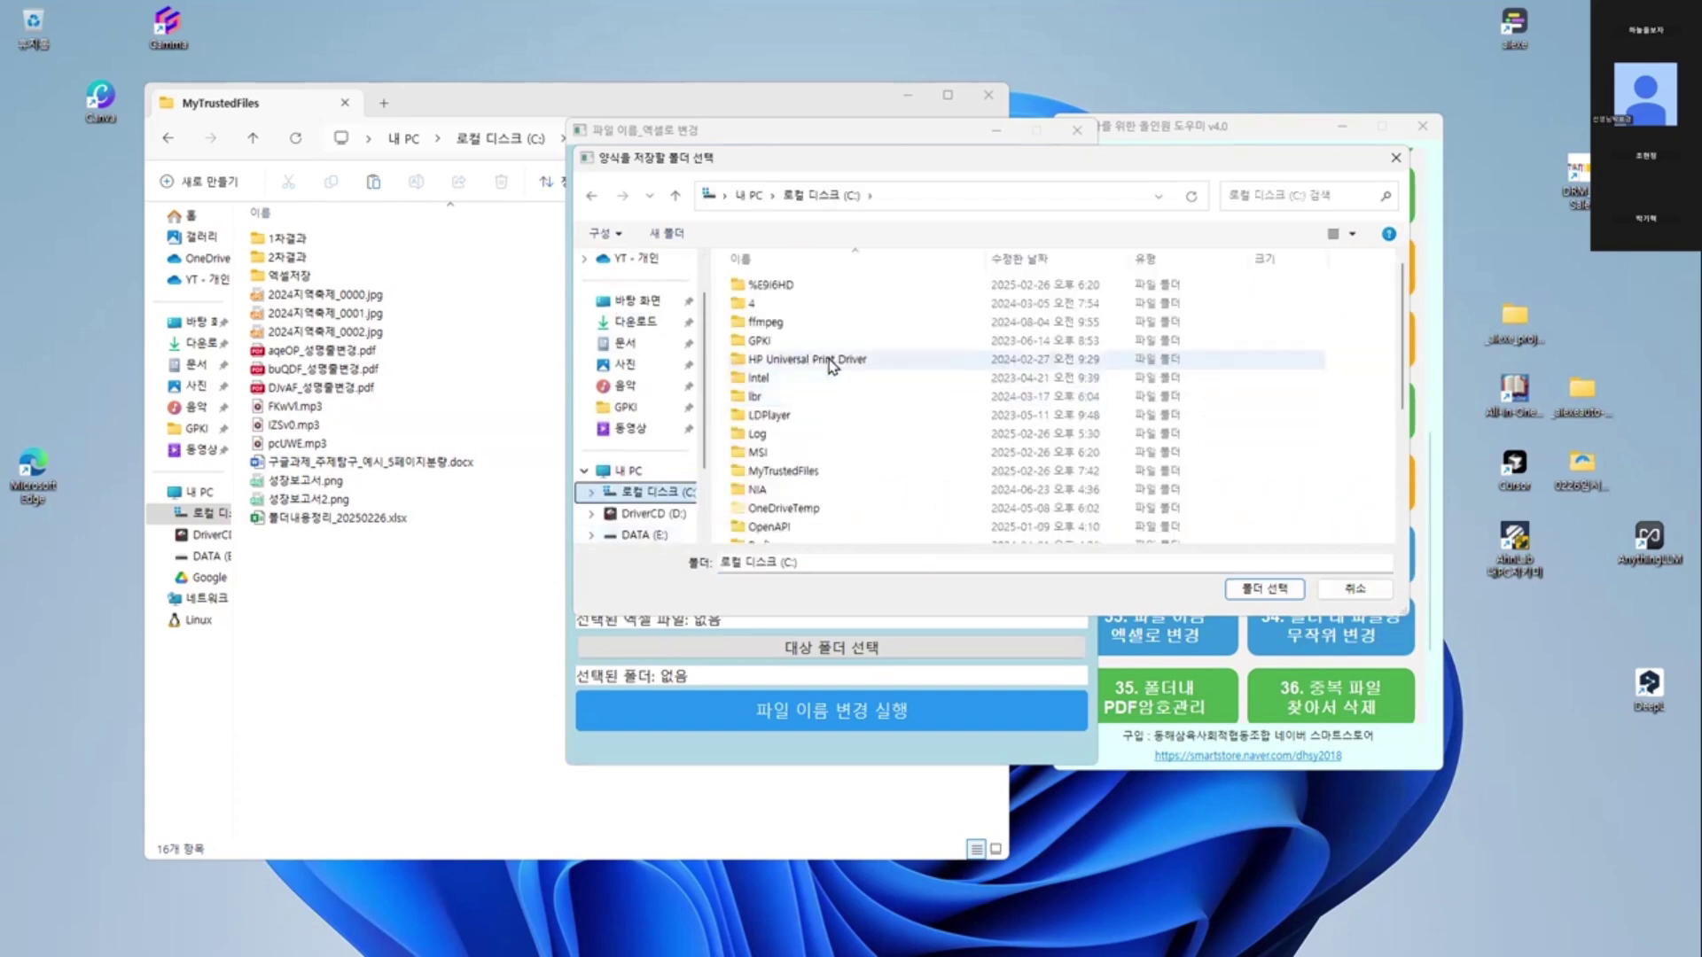
pyautogui.doubleClick(784, 470)
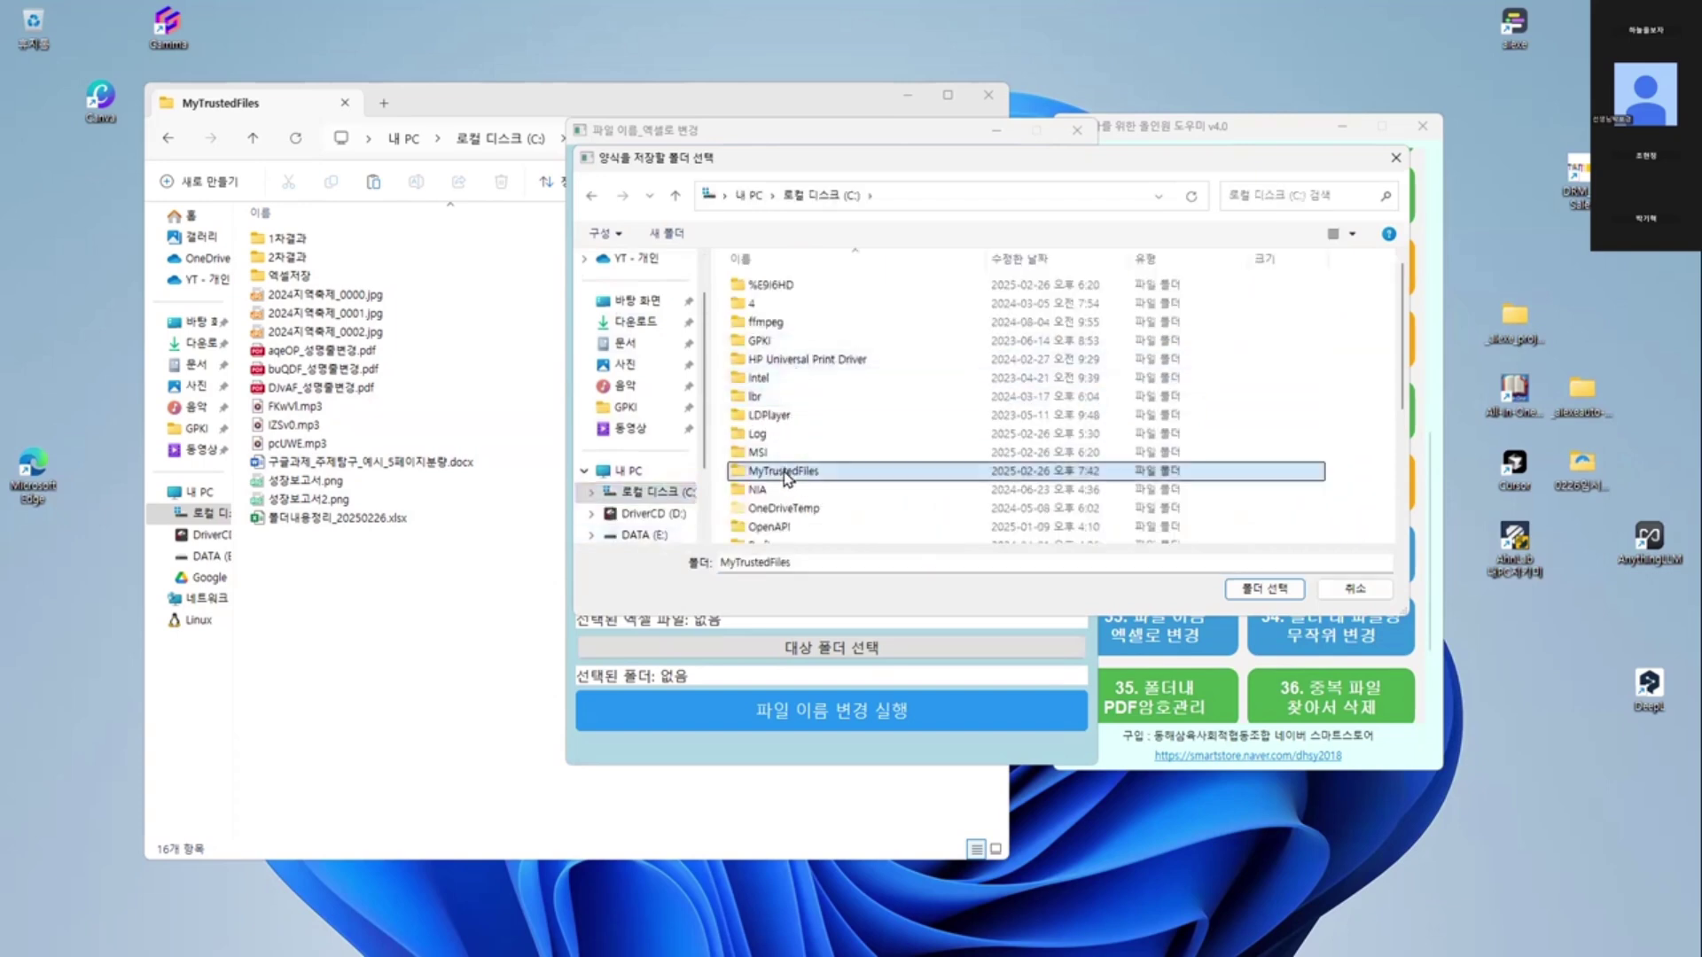
pyautogui.click(1264, 589)
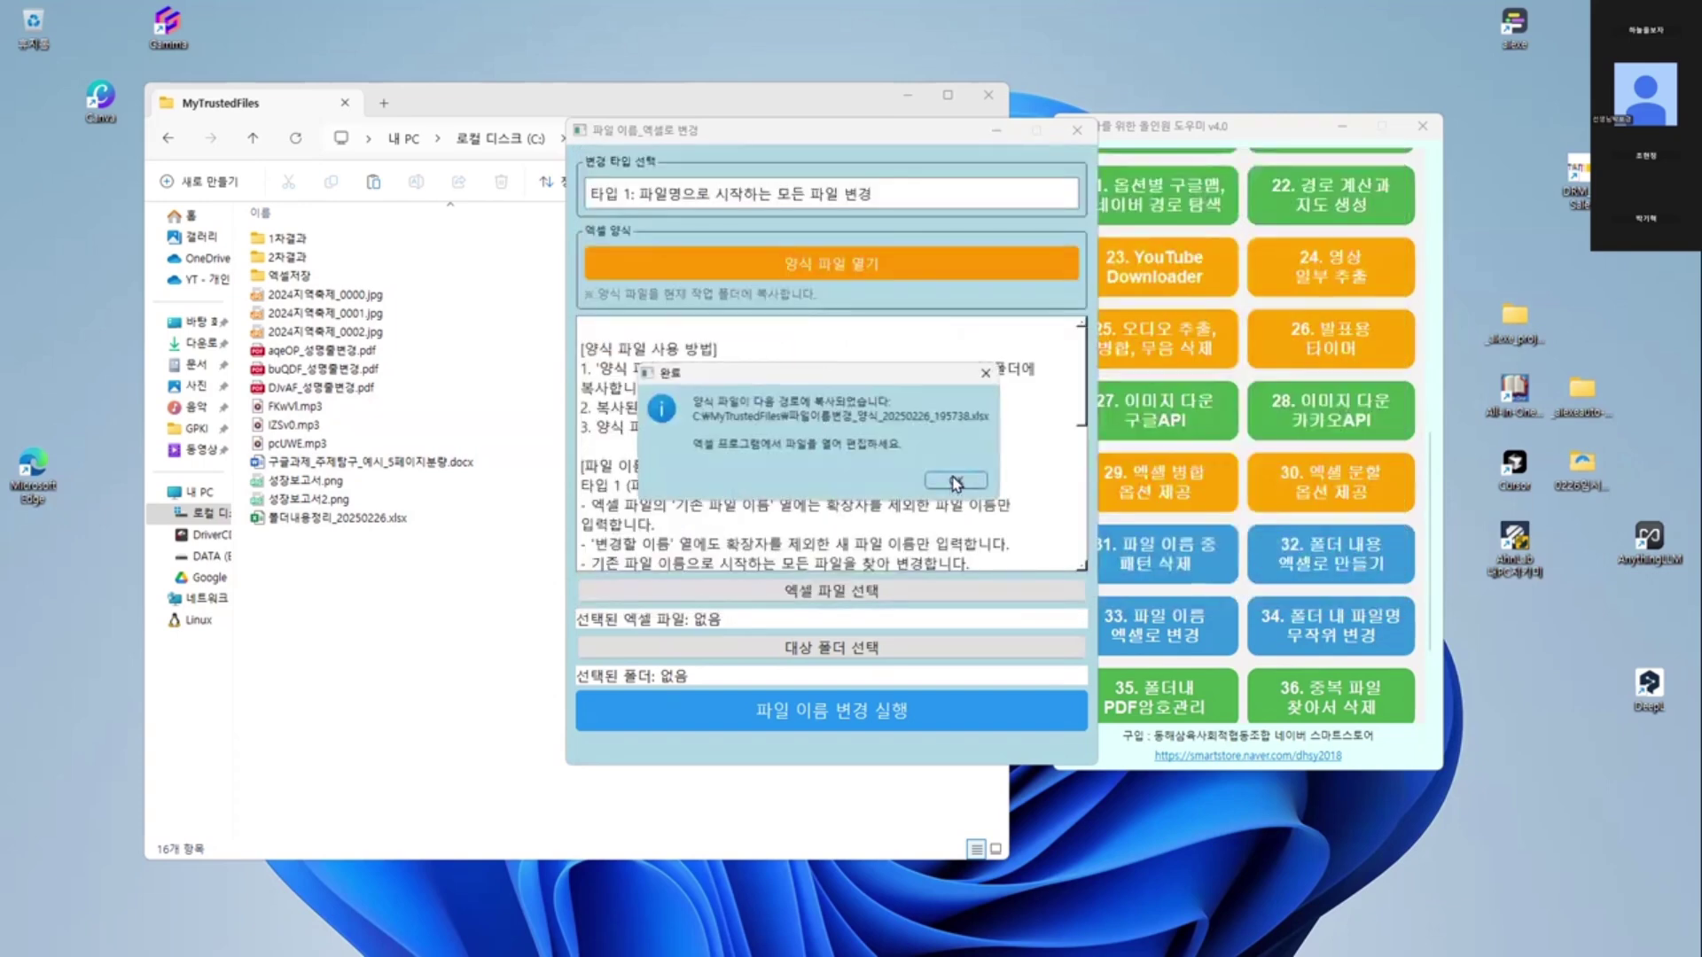
pyautogui.click(957, 483)
# - Open 파일이름변경_양식_20250226_195738.xlsx from MyTrustedFiles and examine its 기존 파일 이름 and 변경할 이름 columns
pyautogui.click(372, 517)
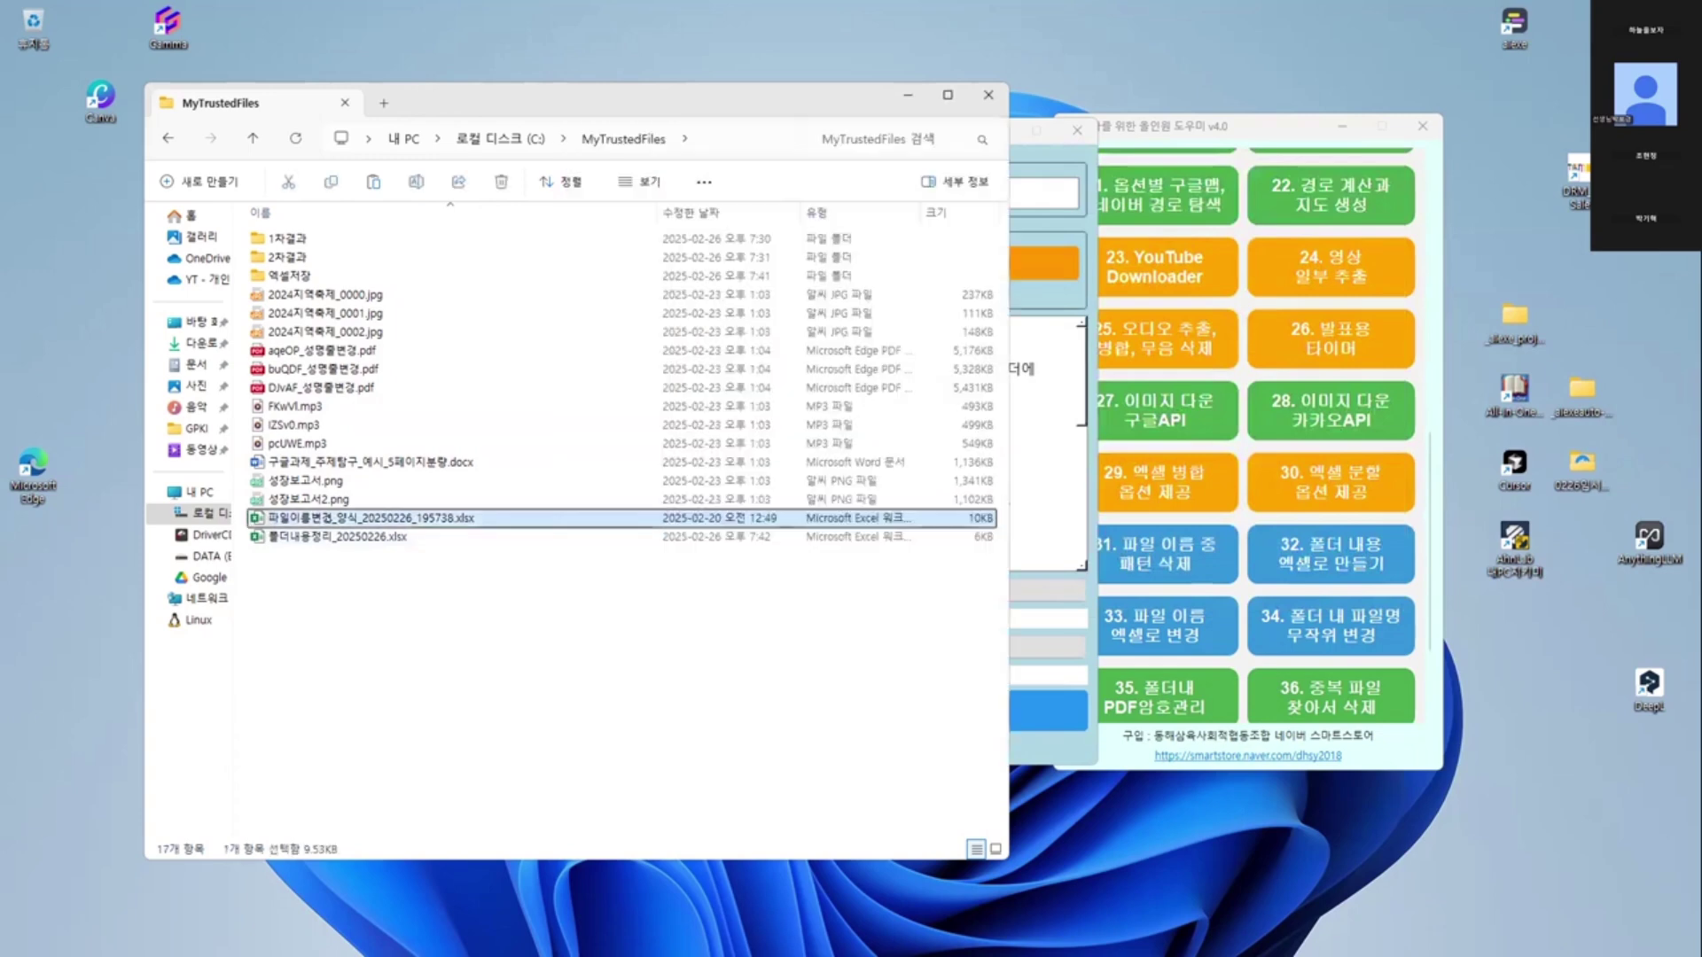
pyautogui.doubleClick(372, 517)
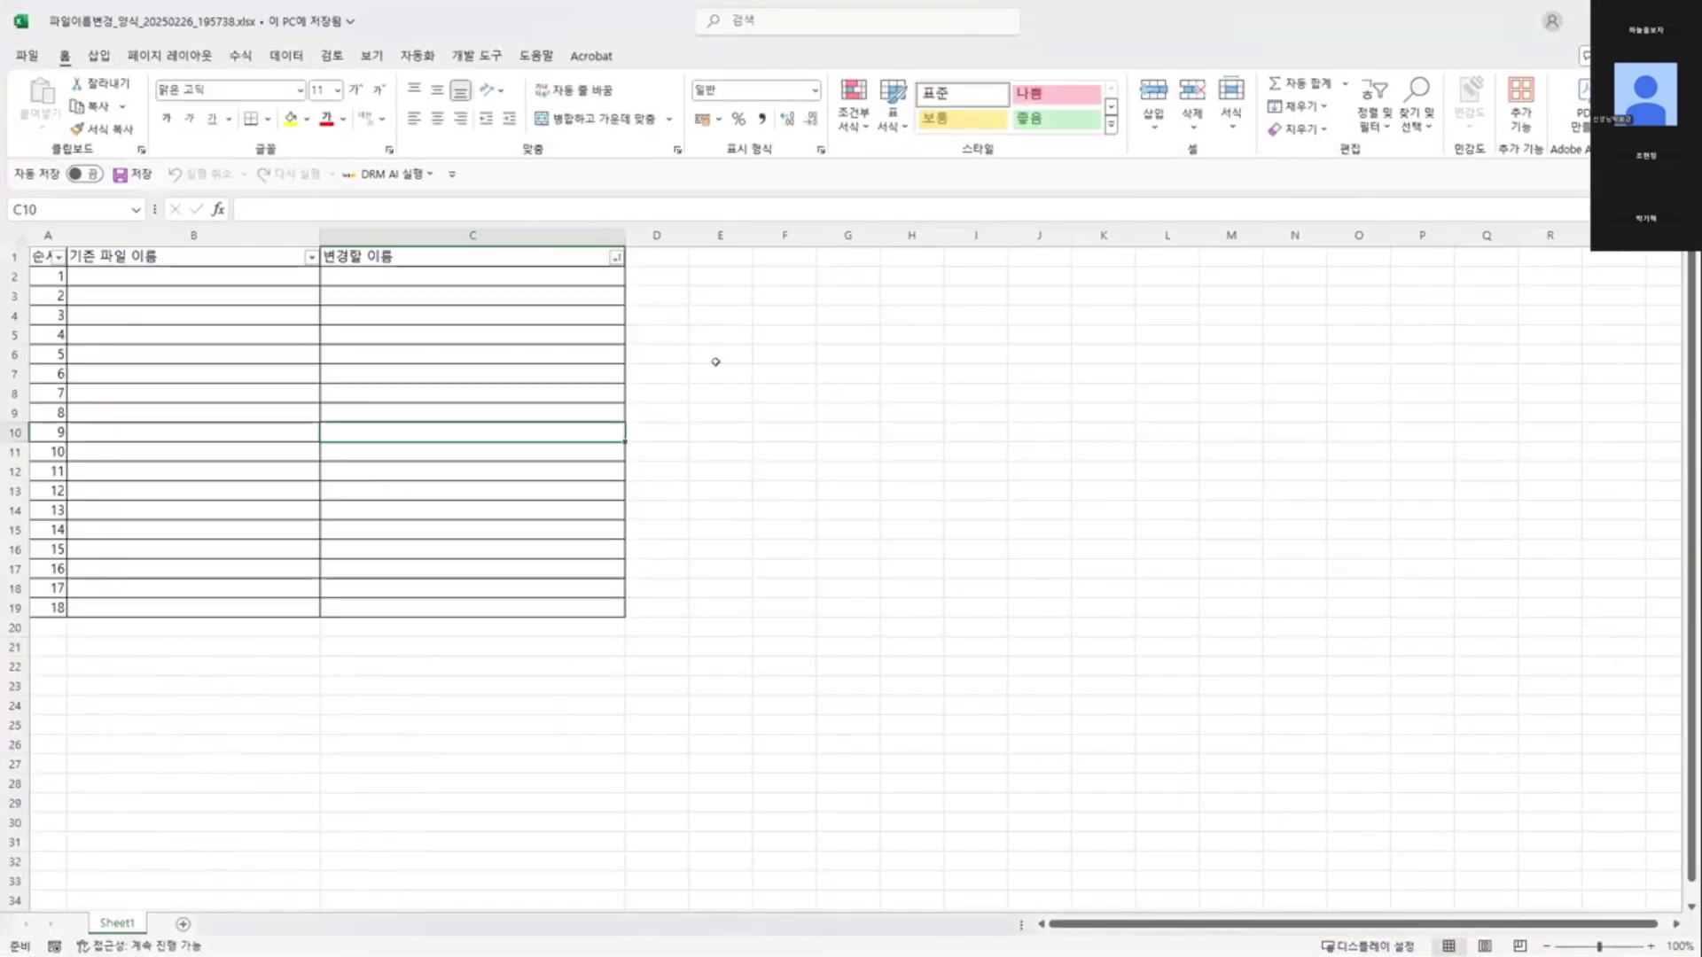
pyautogui.moveTo(190, 288); pyautogui.dragTo(195, 571)
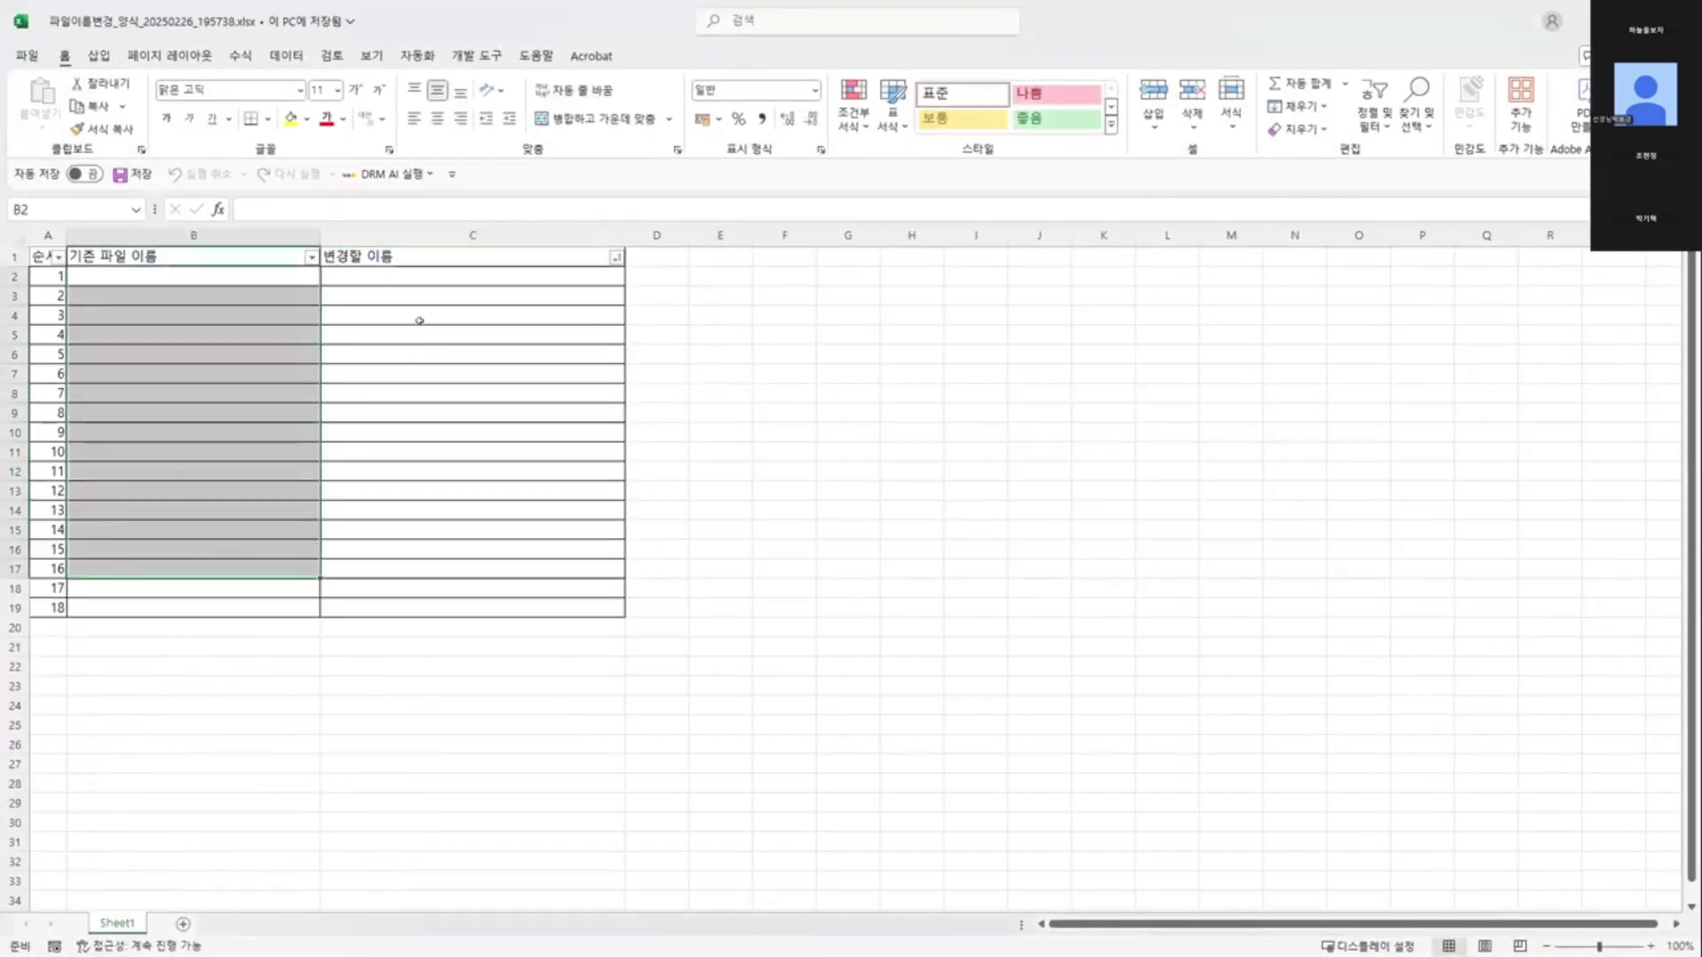
pyautogui.moveTo(392, 279); pyautogui.dragTo(429, 570)
pyautogui.click(448, 620)
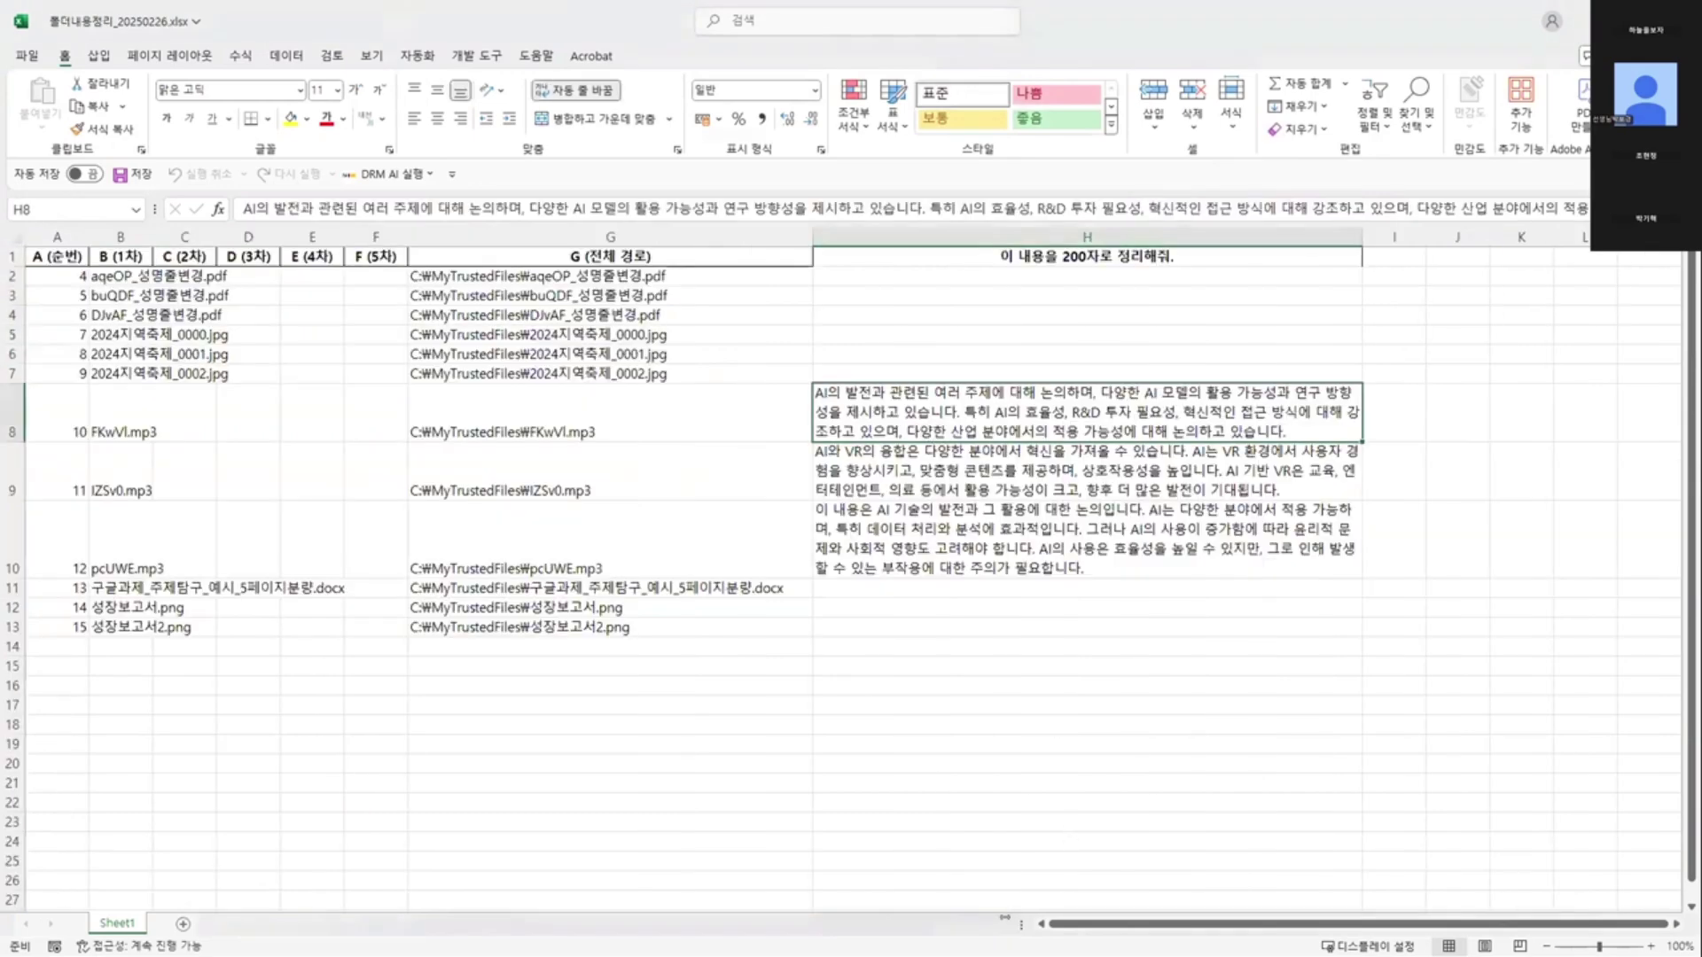
# - Return to the file-renaming tool, view its Excel file and target folder pickers without choosing anything, and close the tool
pyautogui.hotkey('alt', 'Tab')
pyautogui.hotkey('alt', 'Tab')
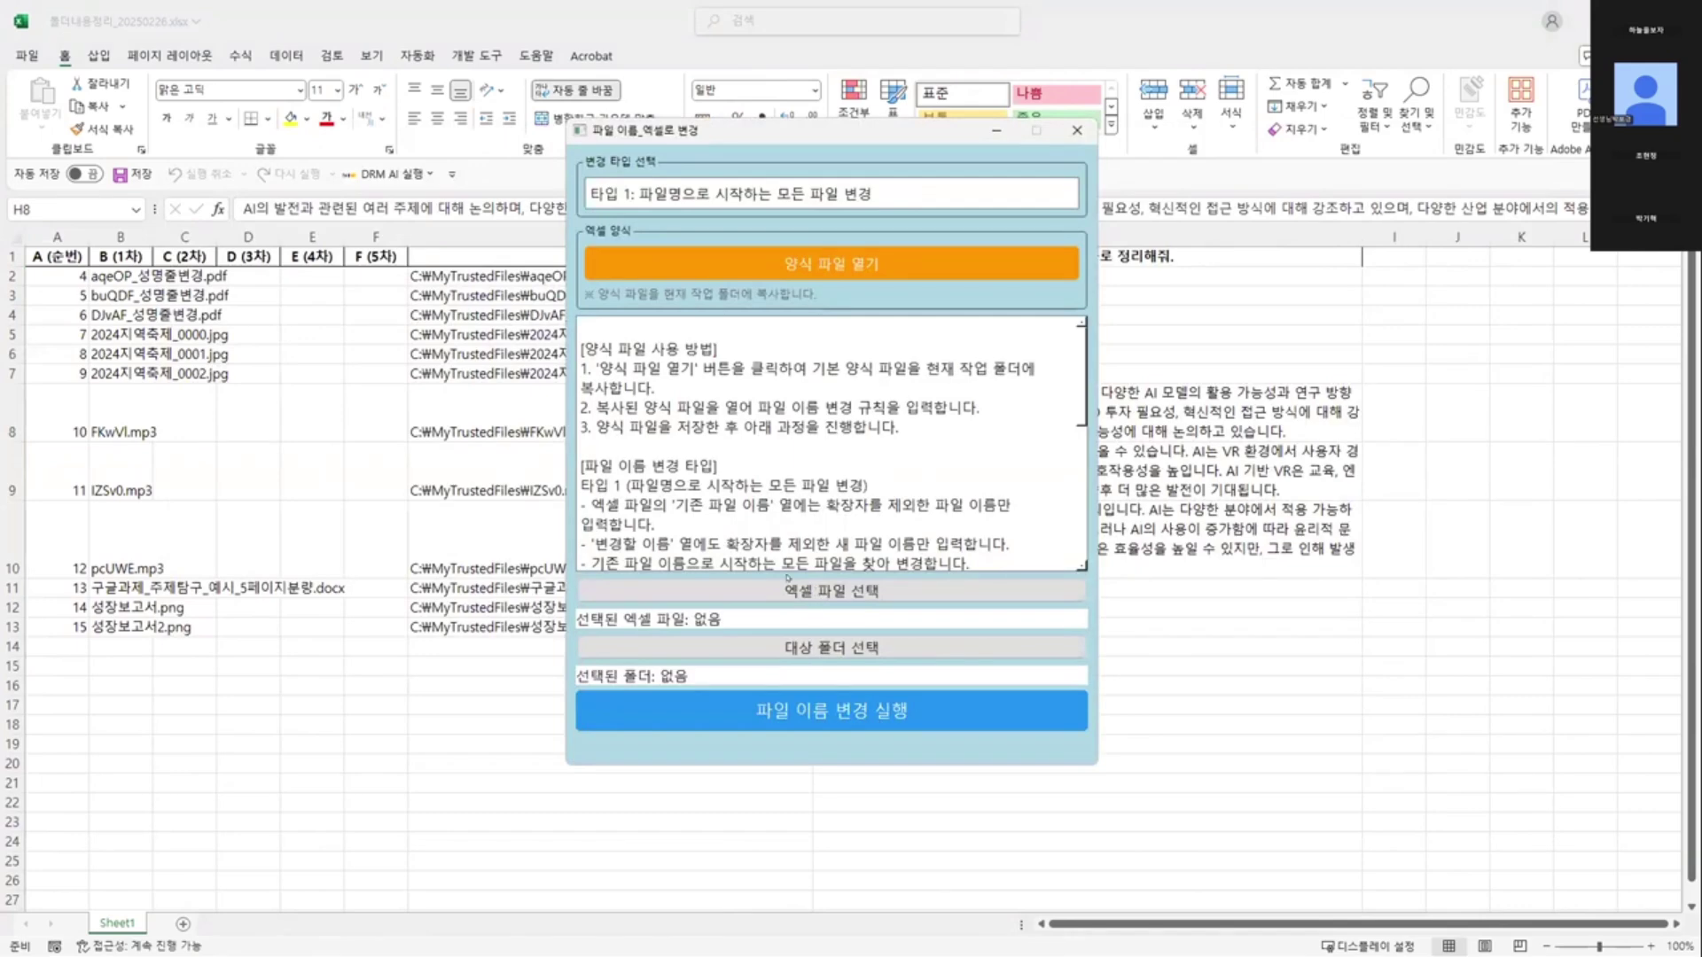
pyautogui.click(787, 580)
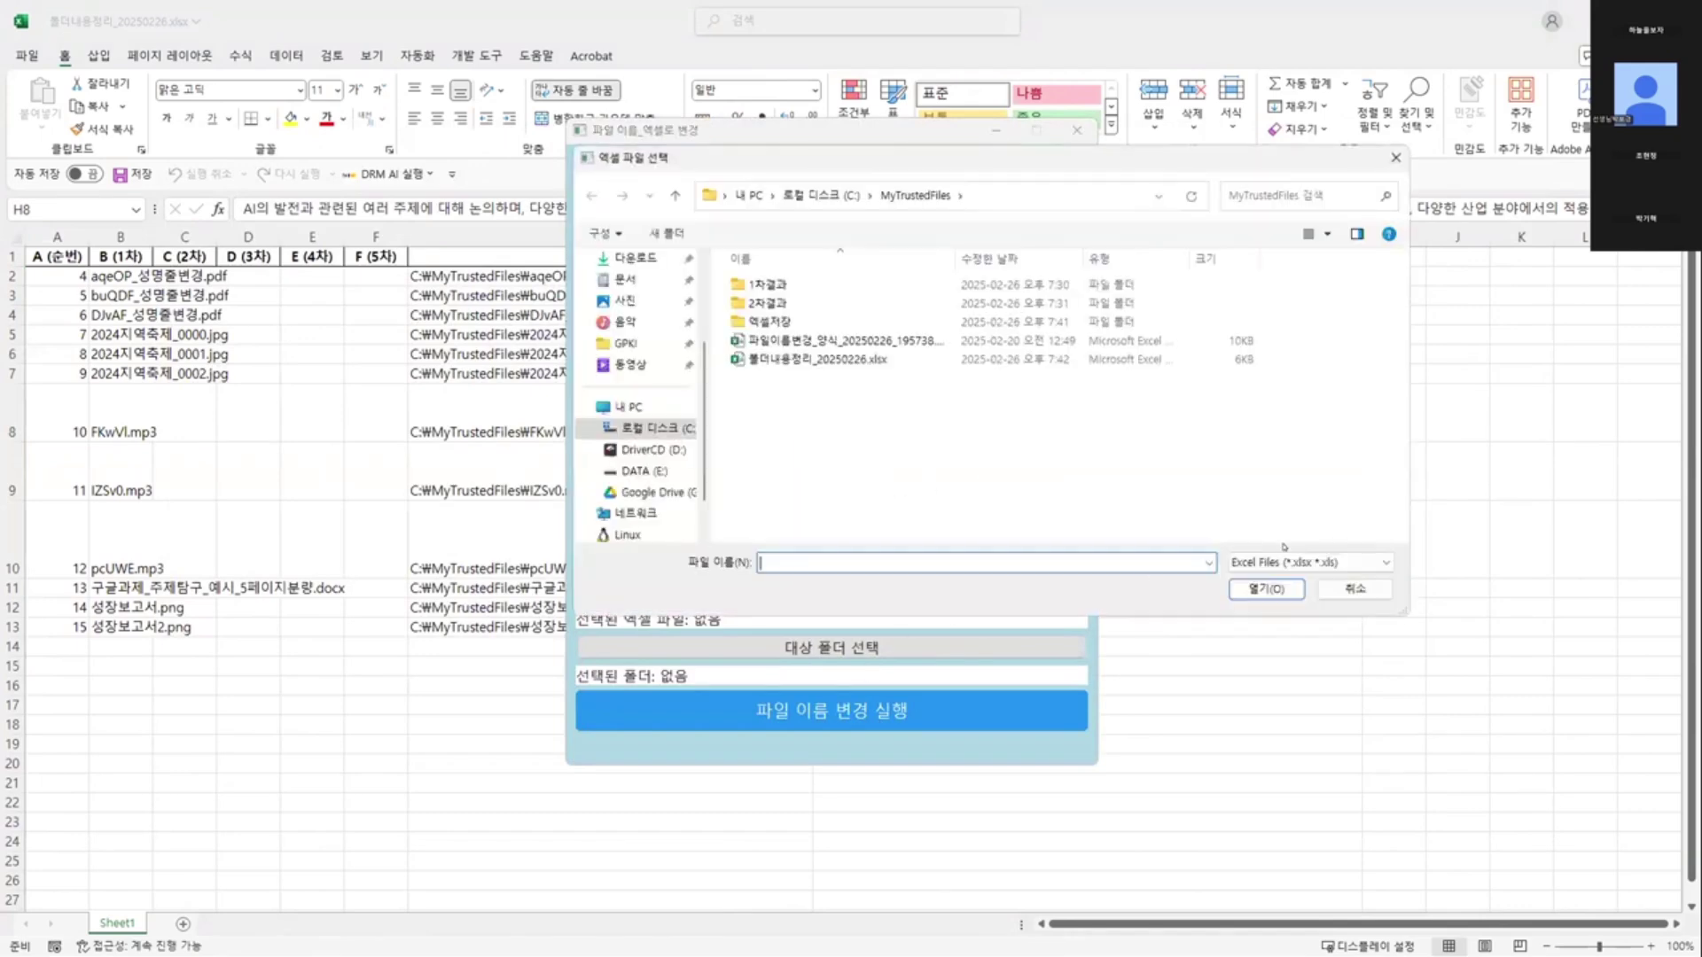
pyautogui.click(1354, 589)
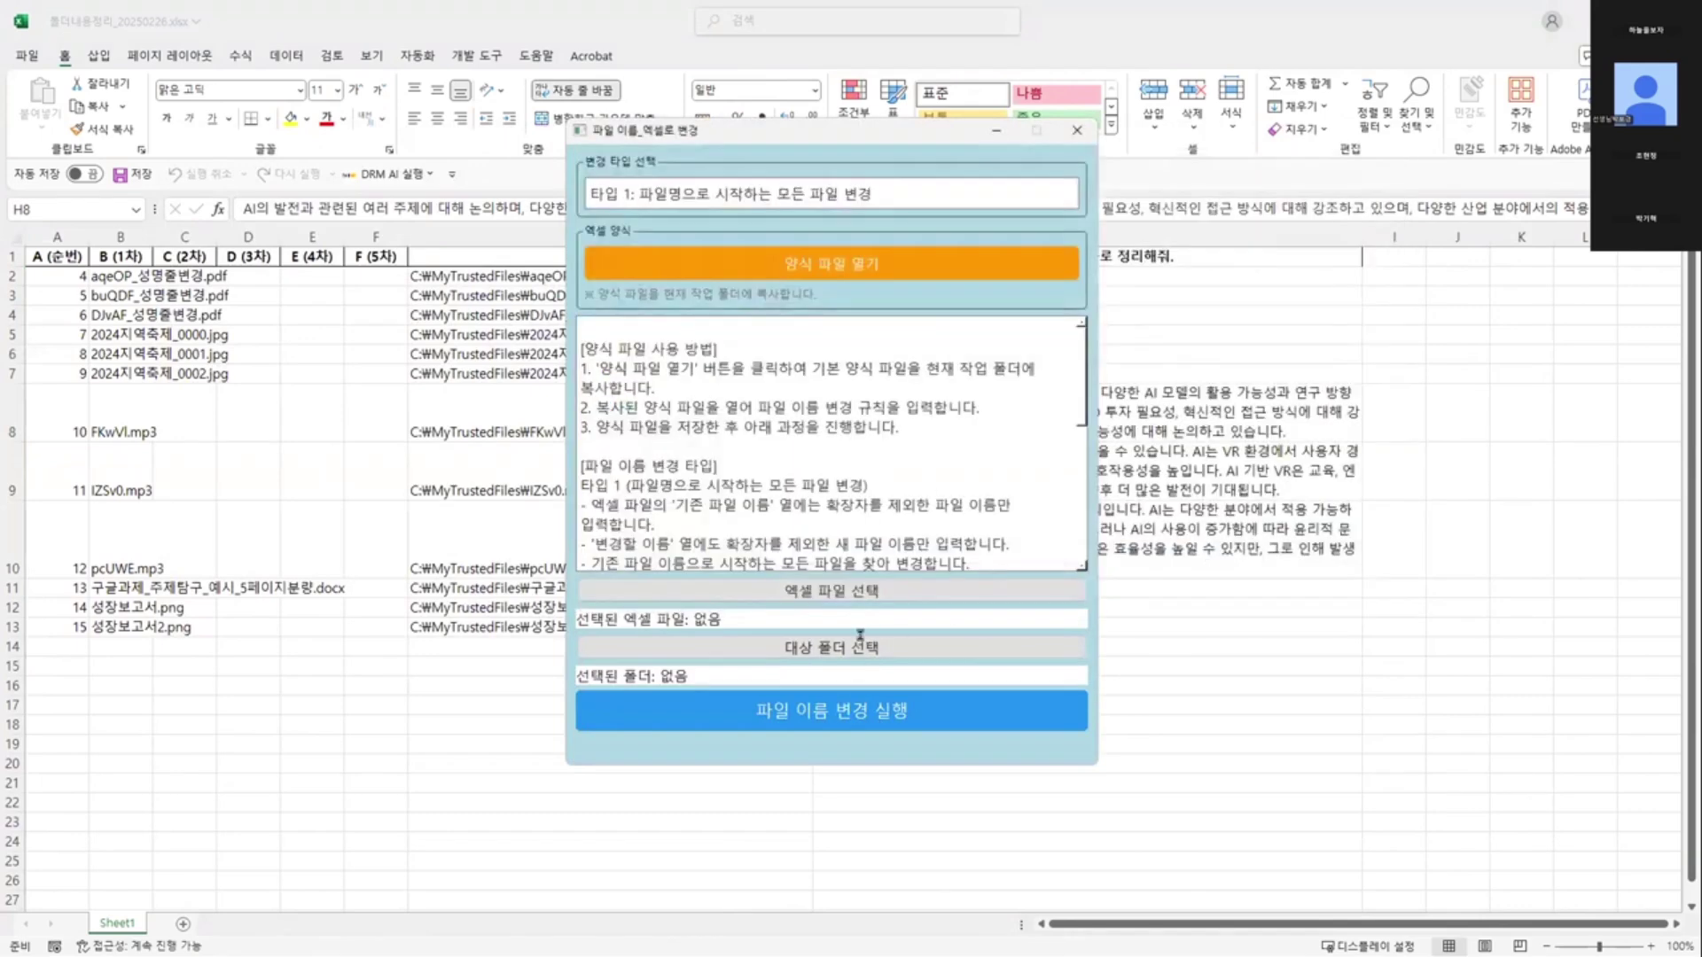
pyautogui.click(859, 643)
pyautogui.click(1354, 589)
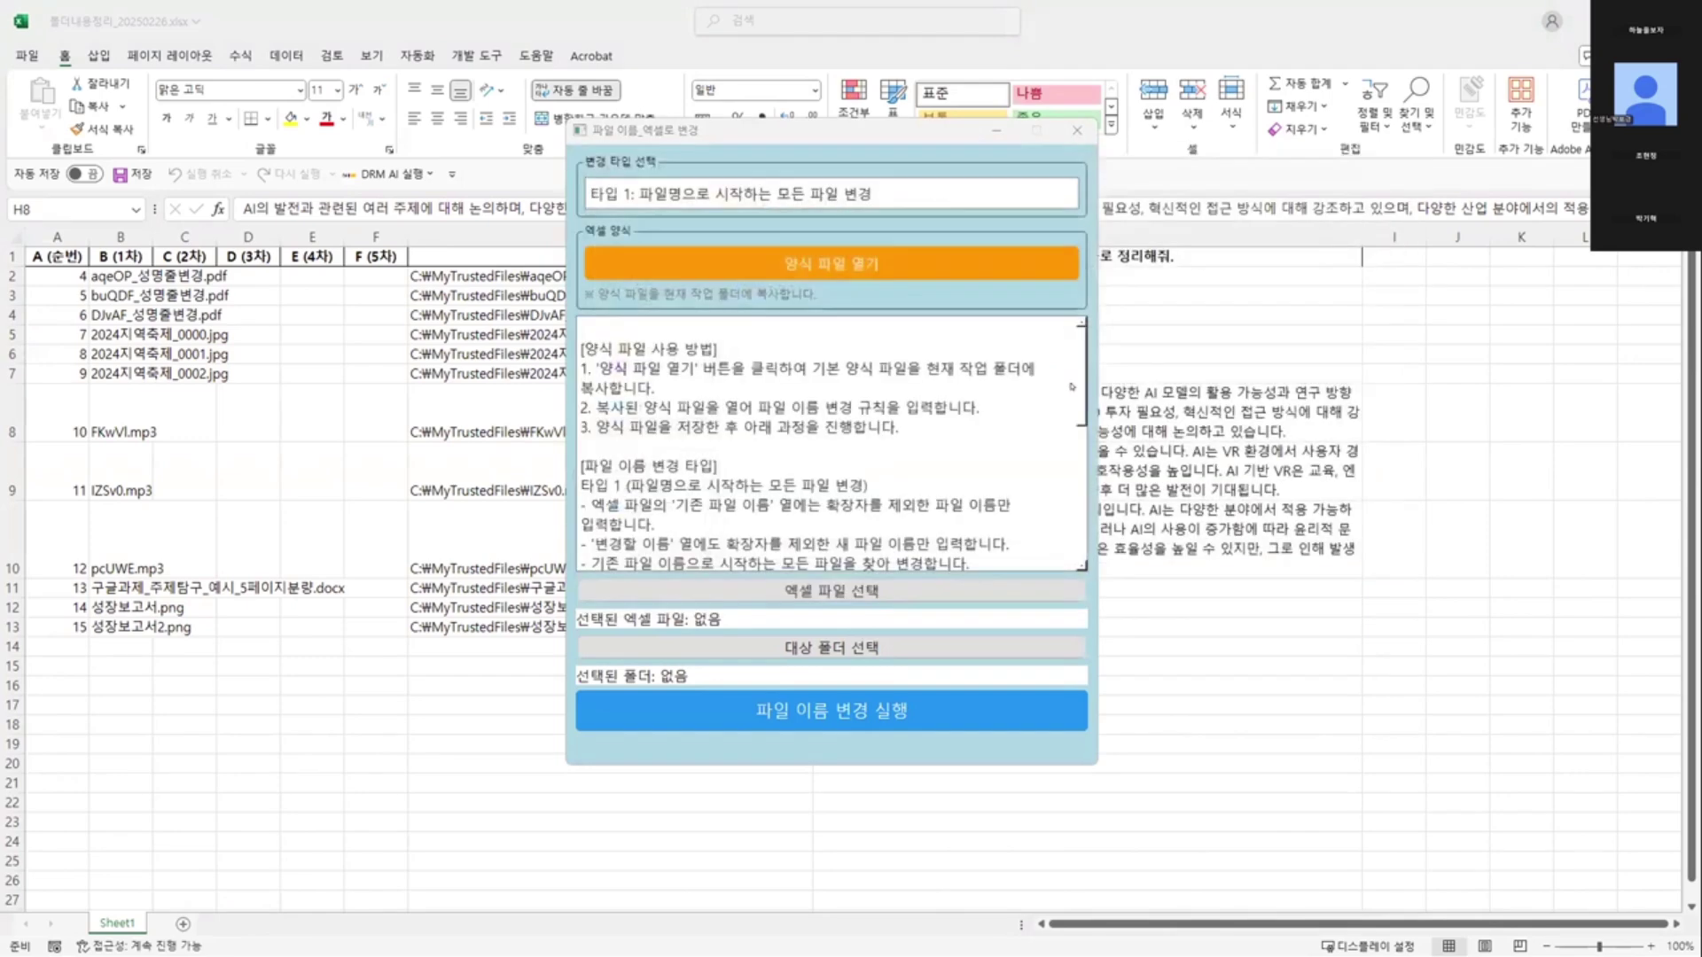
pyautogui.click(1077, 131)
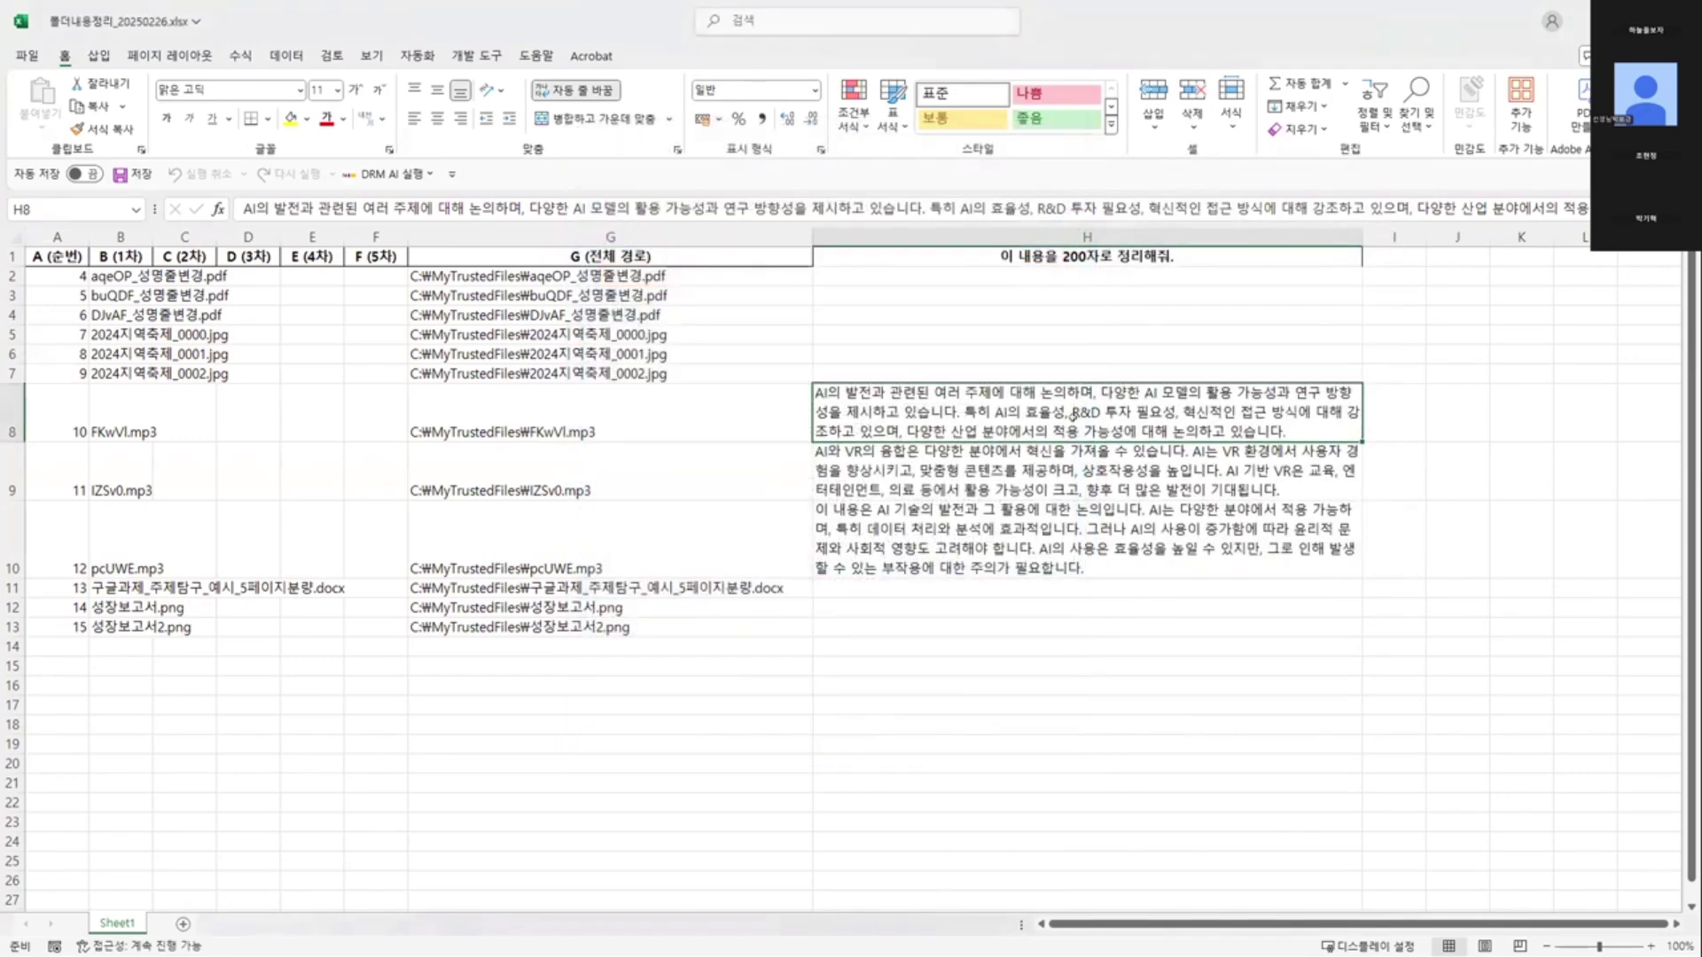
# - In the 폴더내용정리_20250226.xlsx workbook, look through DRM AI's GPT functions down to GPT로 범위를 단일 셀에 처리
pyautogui.click(1039, 520)
pyautogui.click(835, 660)
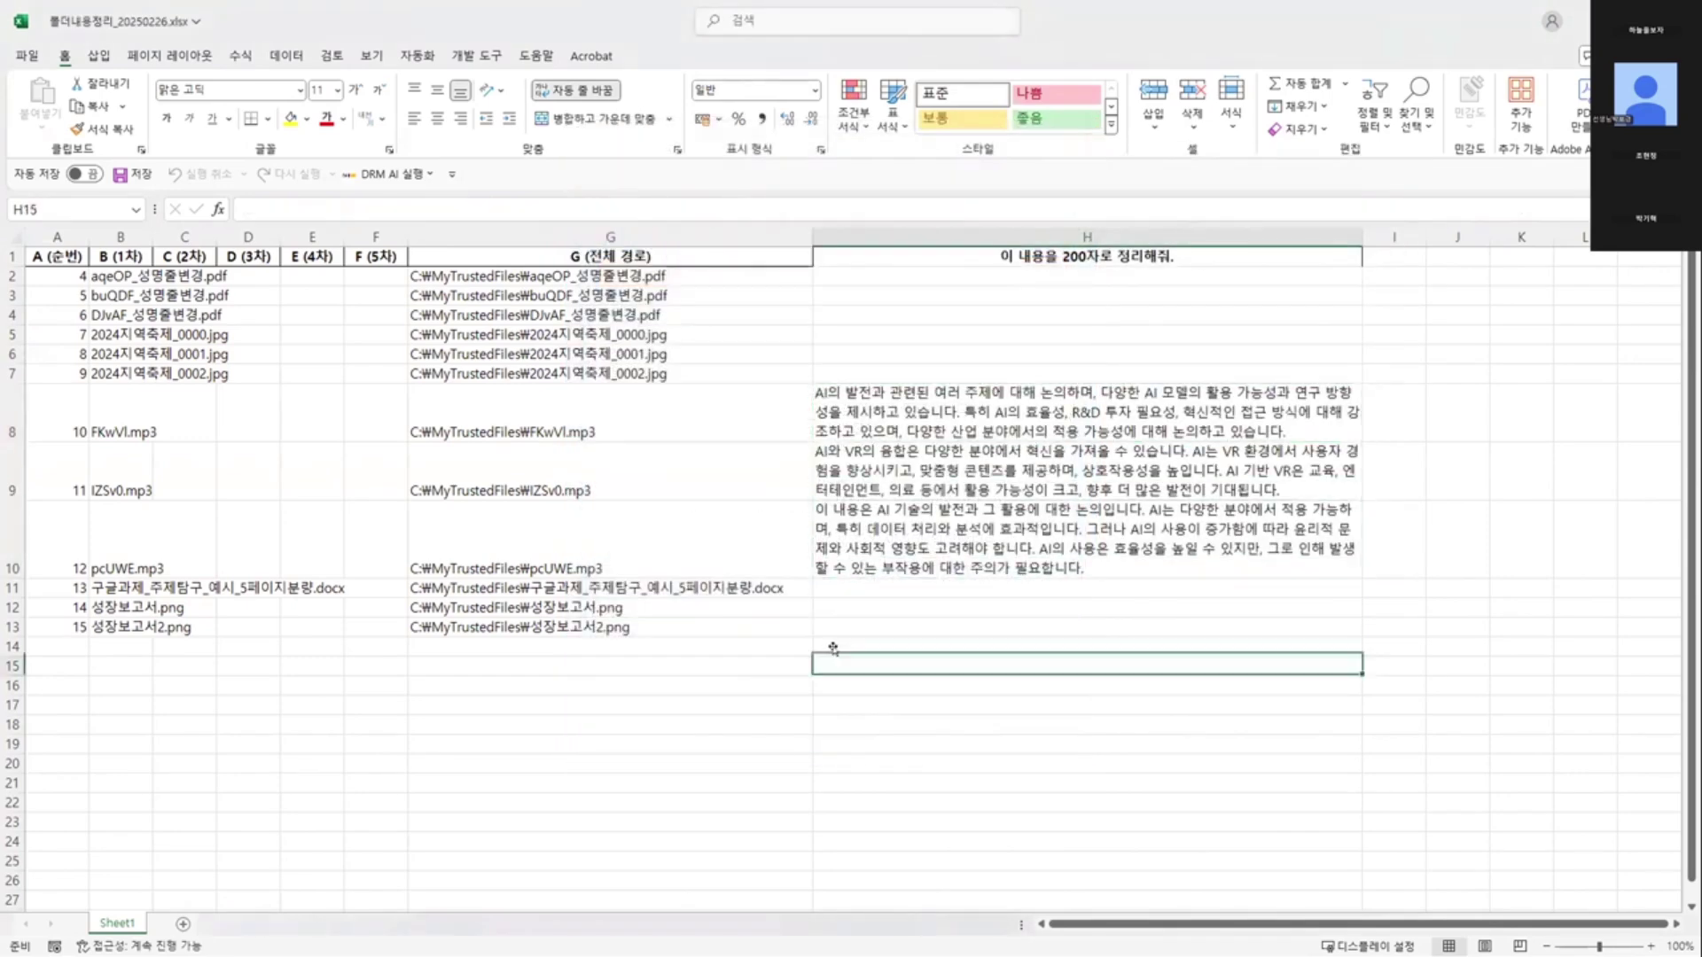
pyautogui.click(390, 174)
pyautogui.moveTo(447, 238)
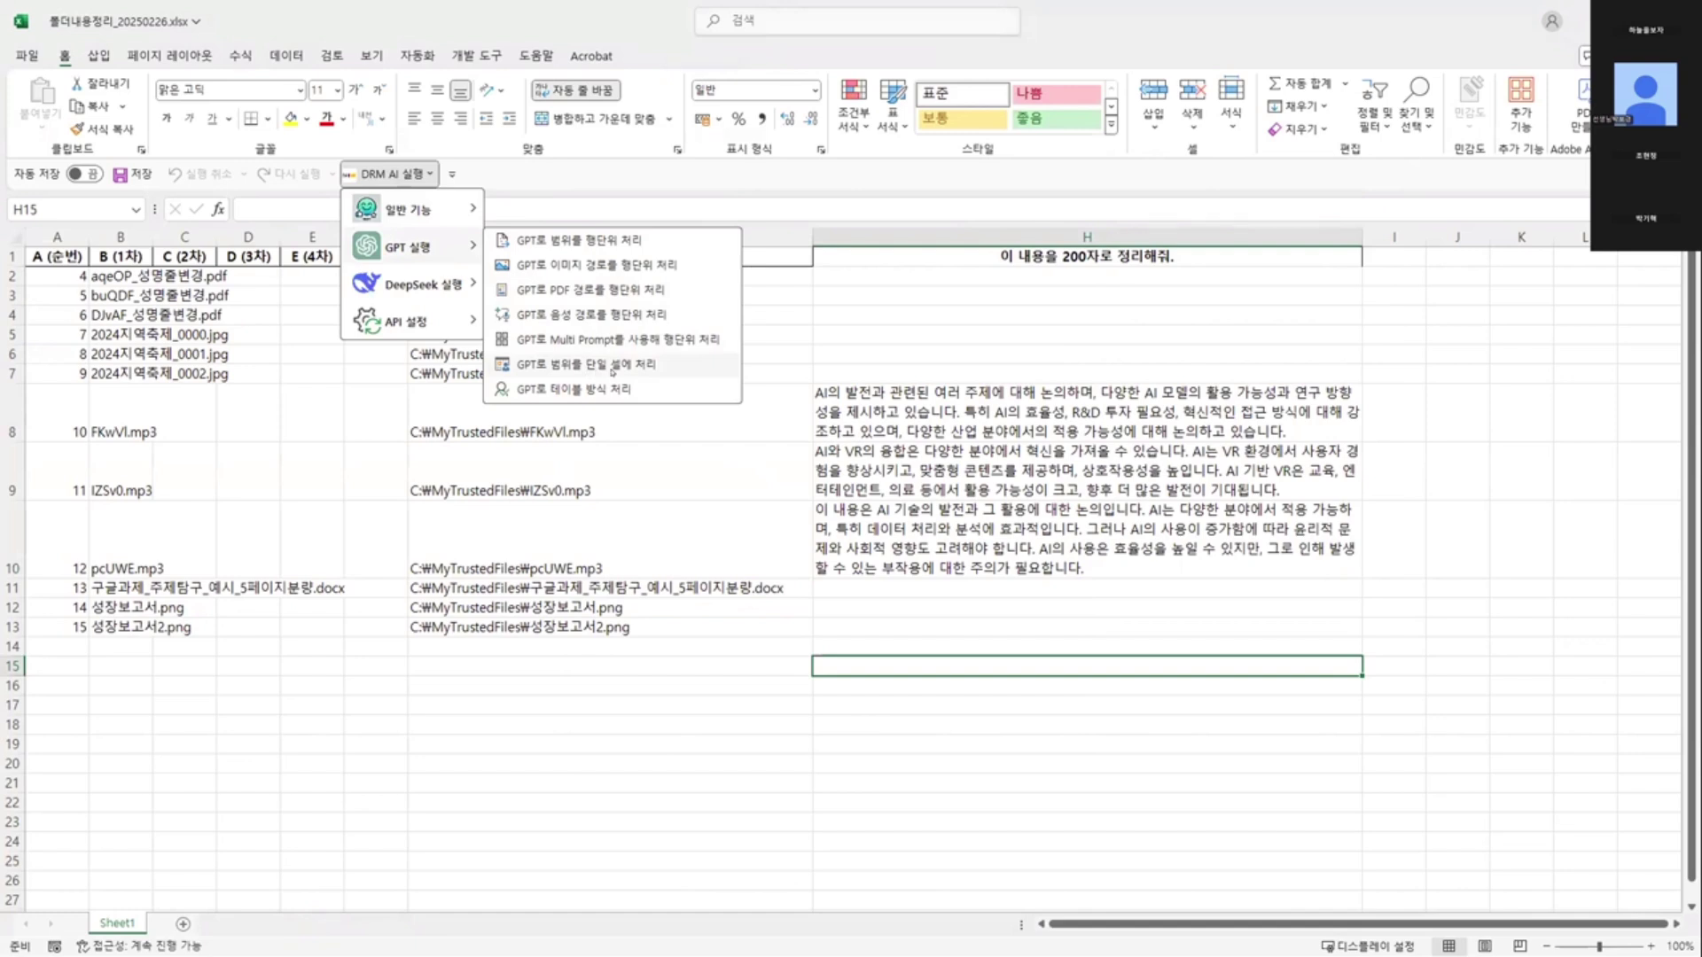
pyautogui.click(611, 370)
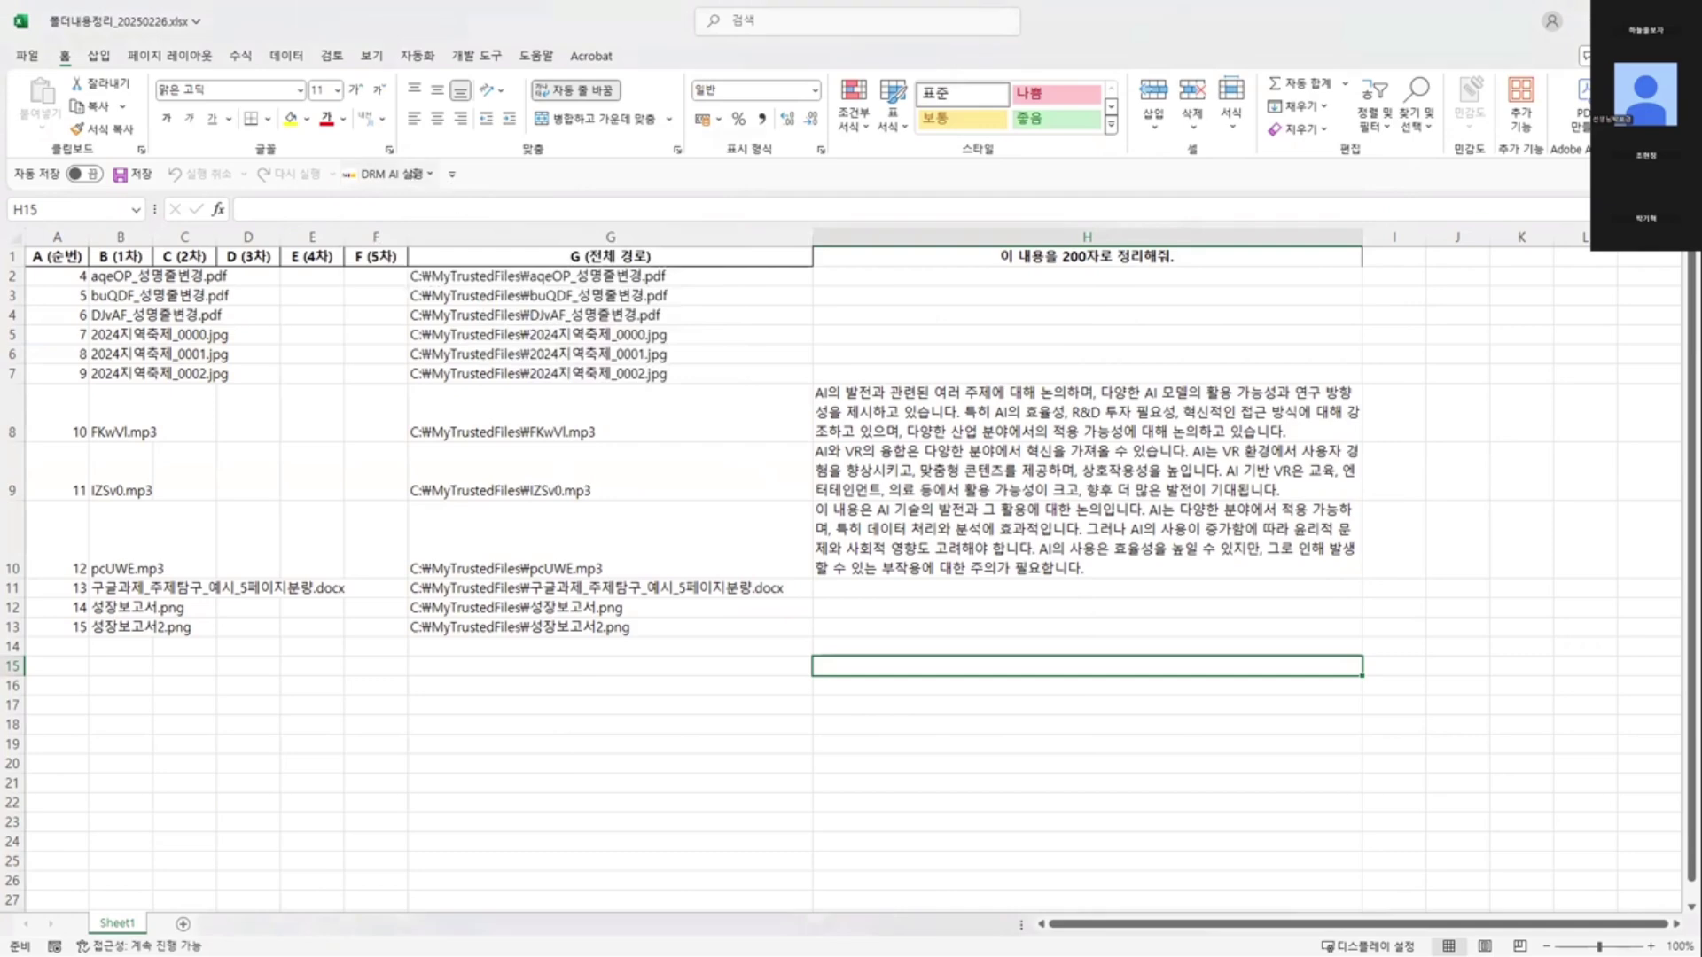
# - View the saved 엑셀 전문가 prompt in DRM AI's 프롬프트 관리 and close the prompt manager
pyautogui.click(387, 174)
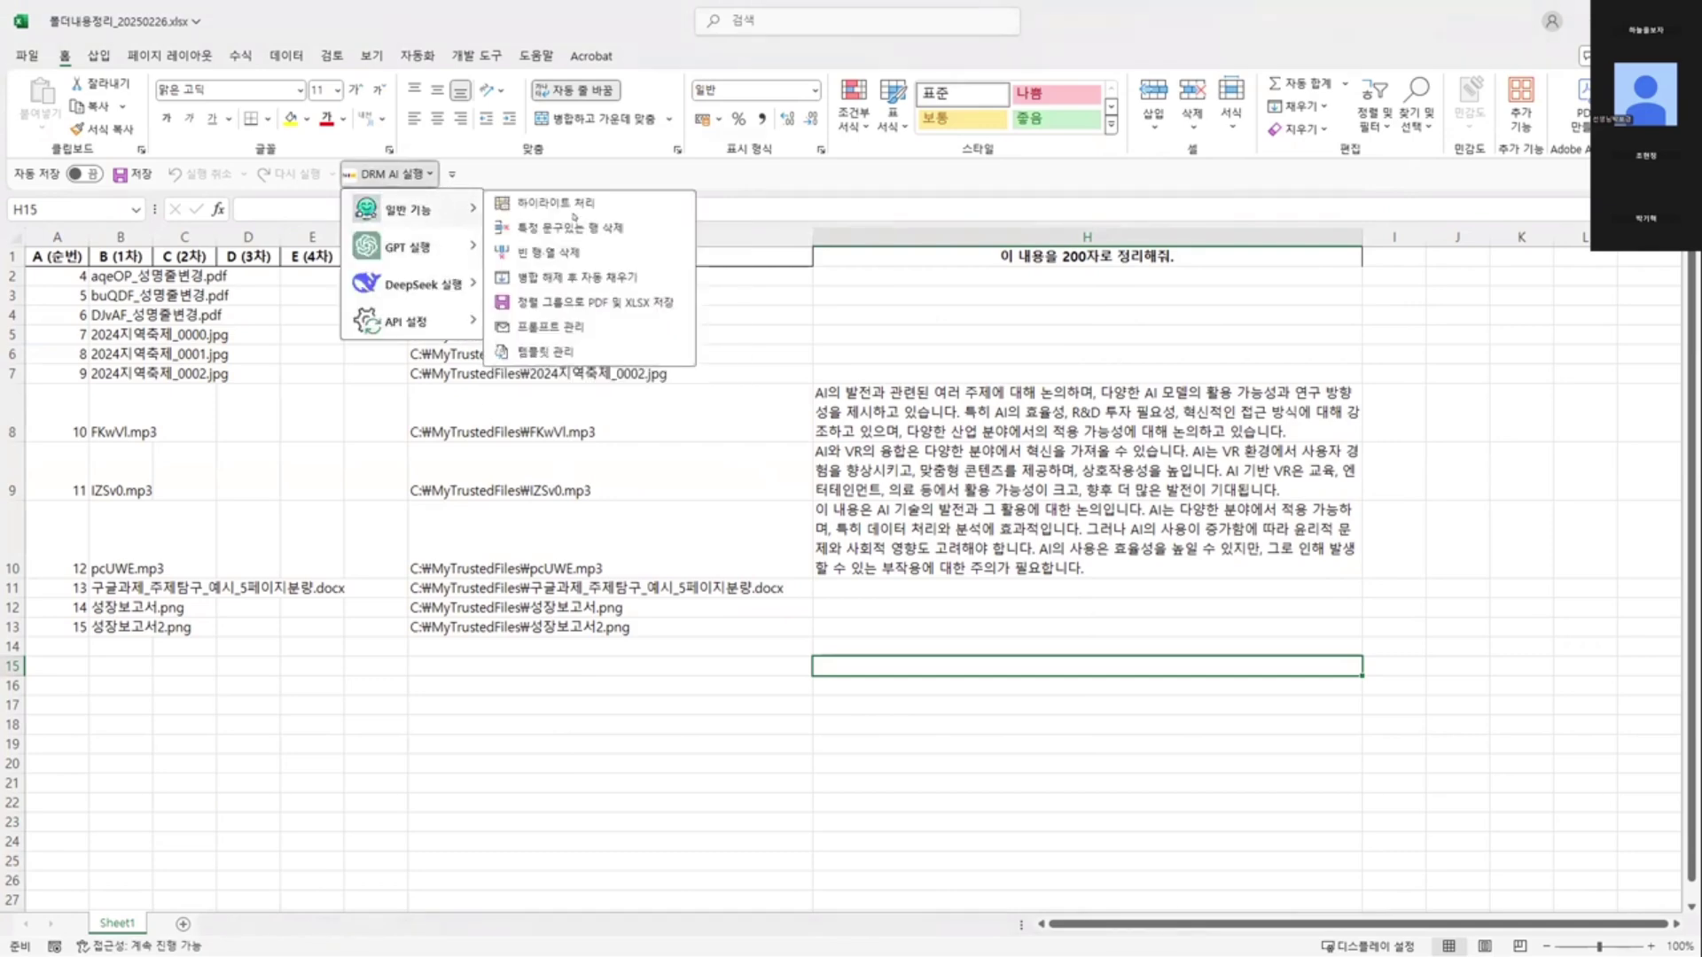
pyautogui.click(550, 326)
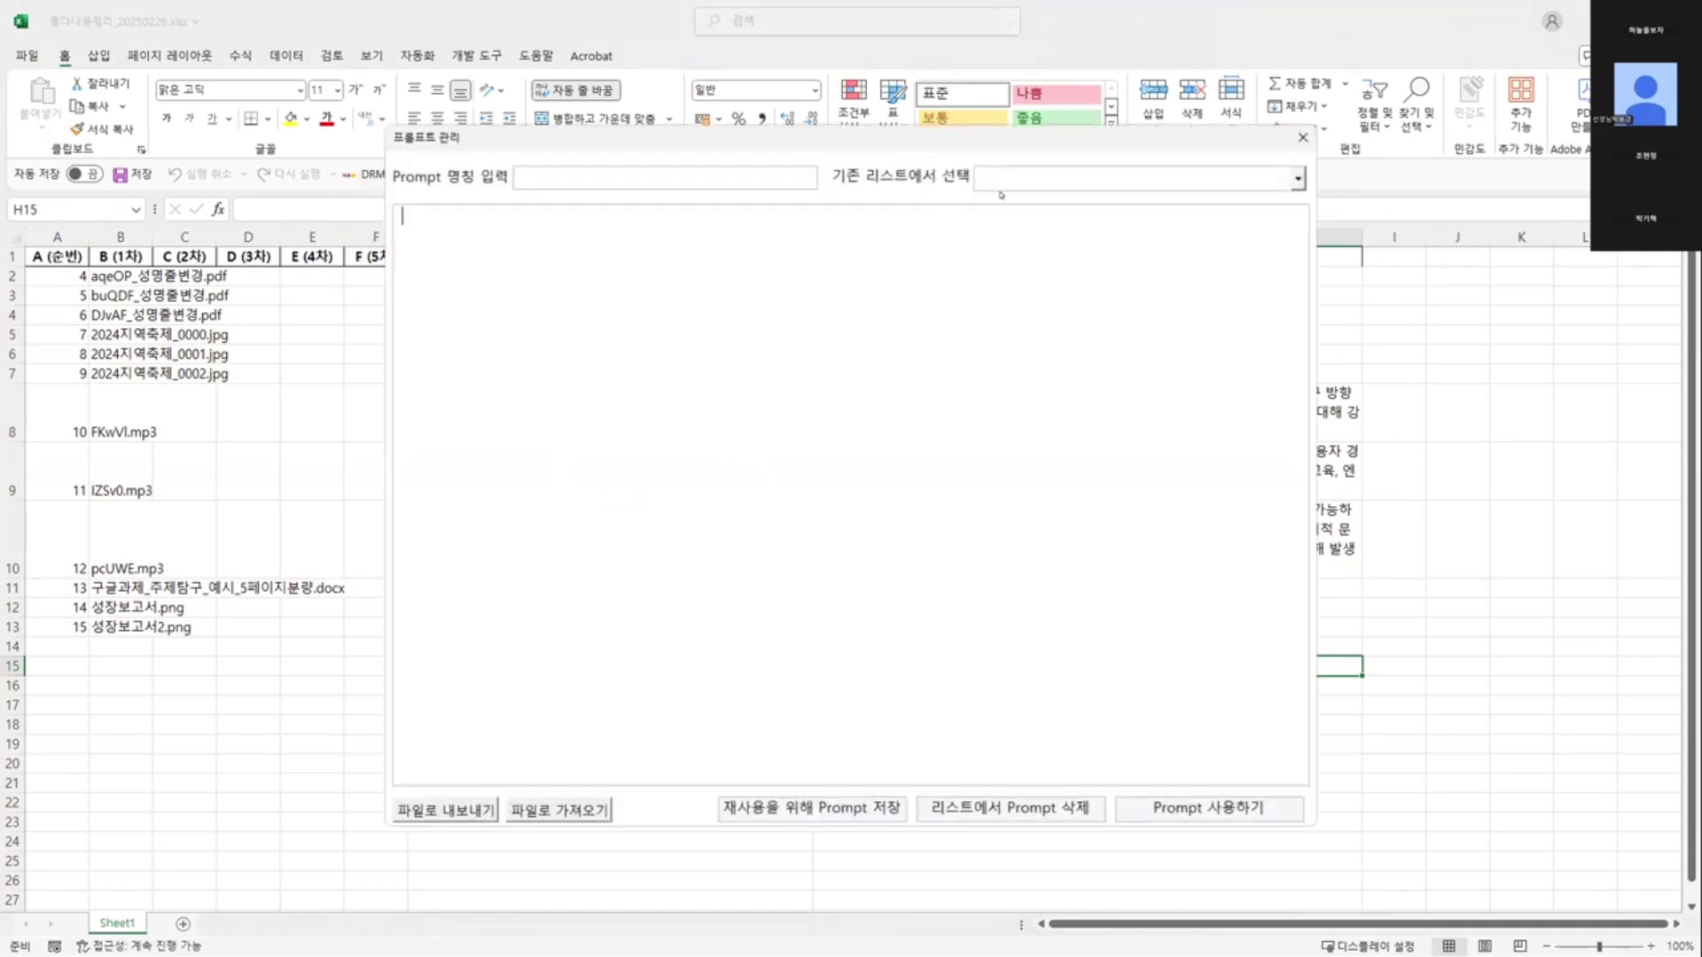
pyautogui.click(1019, 176)
pyautogui.click(1001, 405)
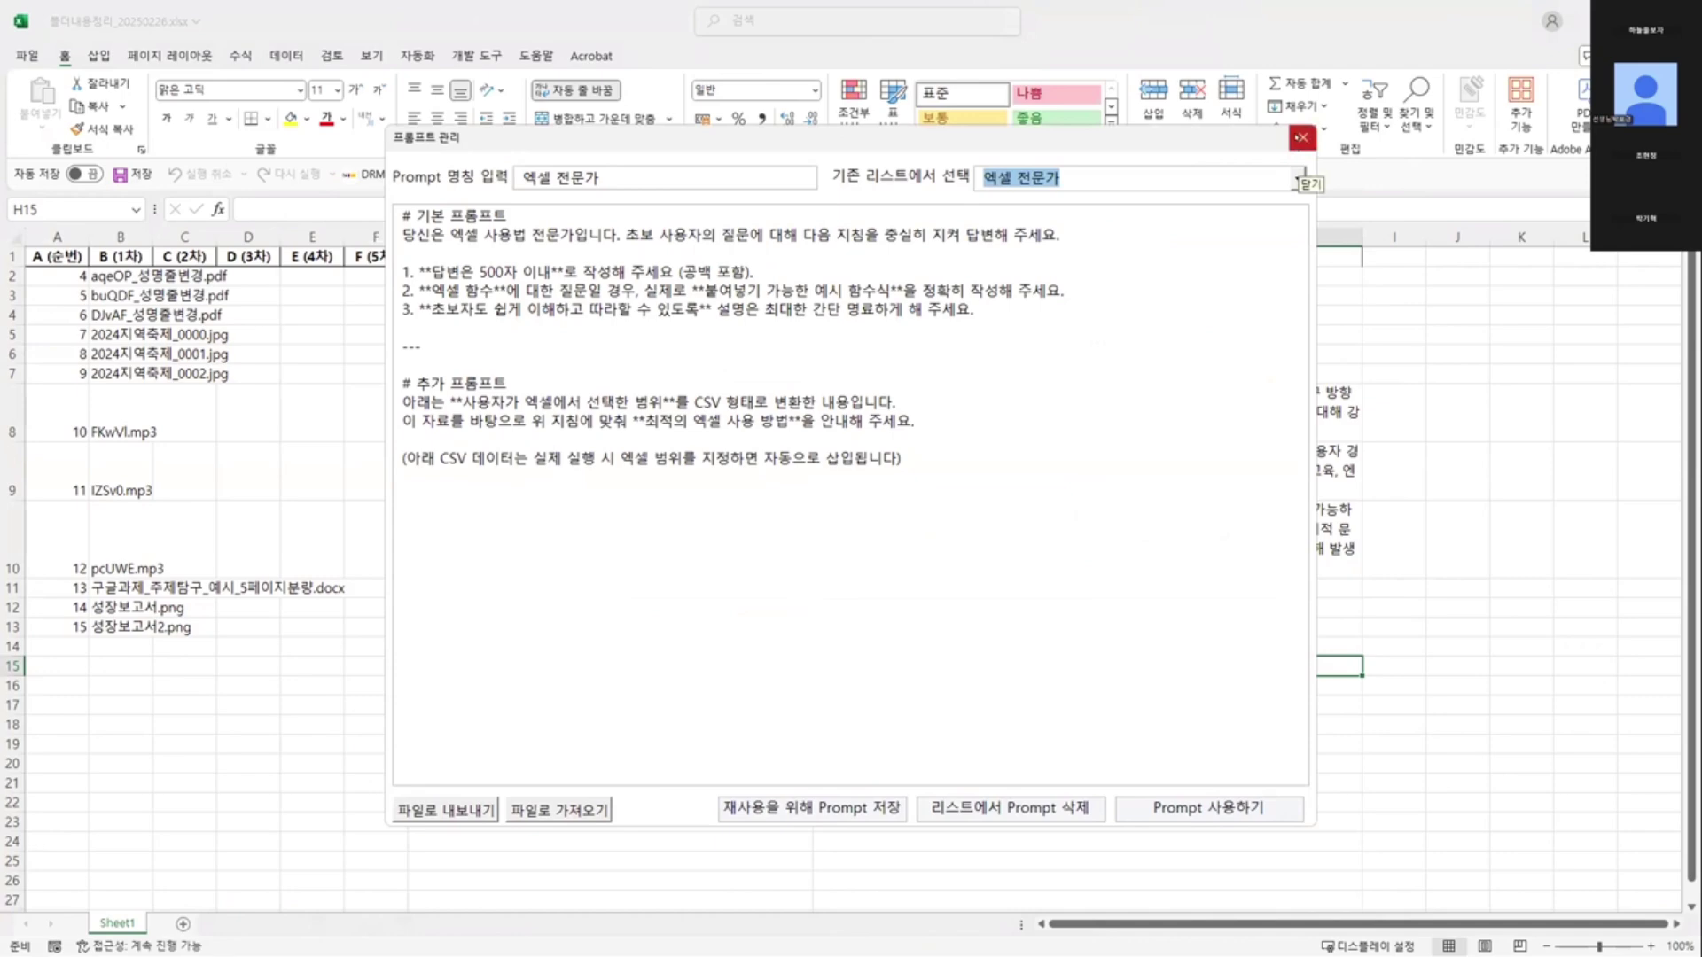
pyautogui.click(1301, 137)
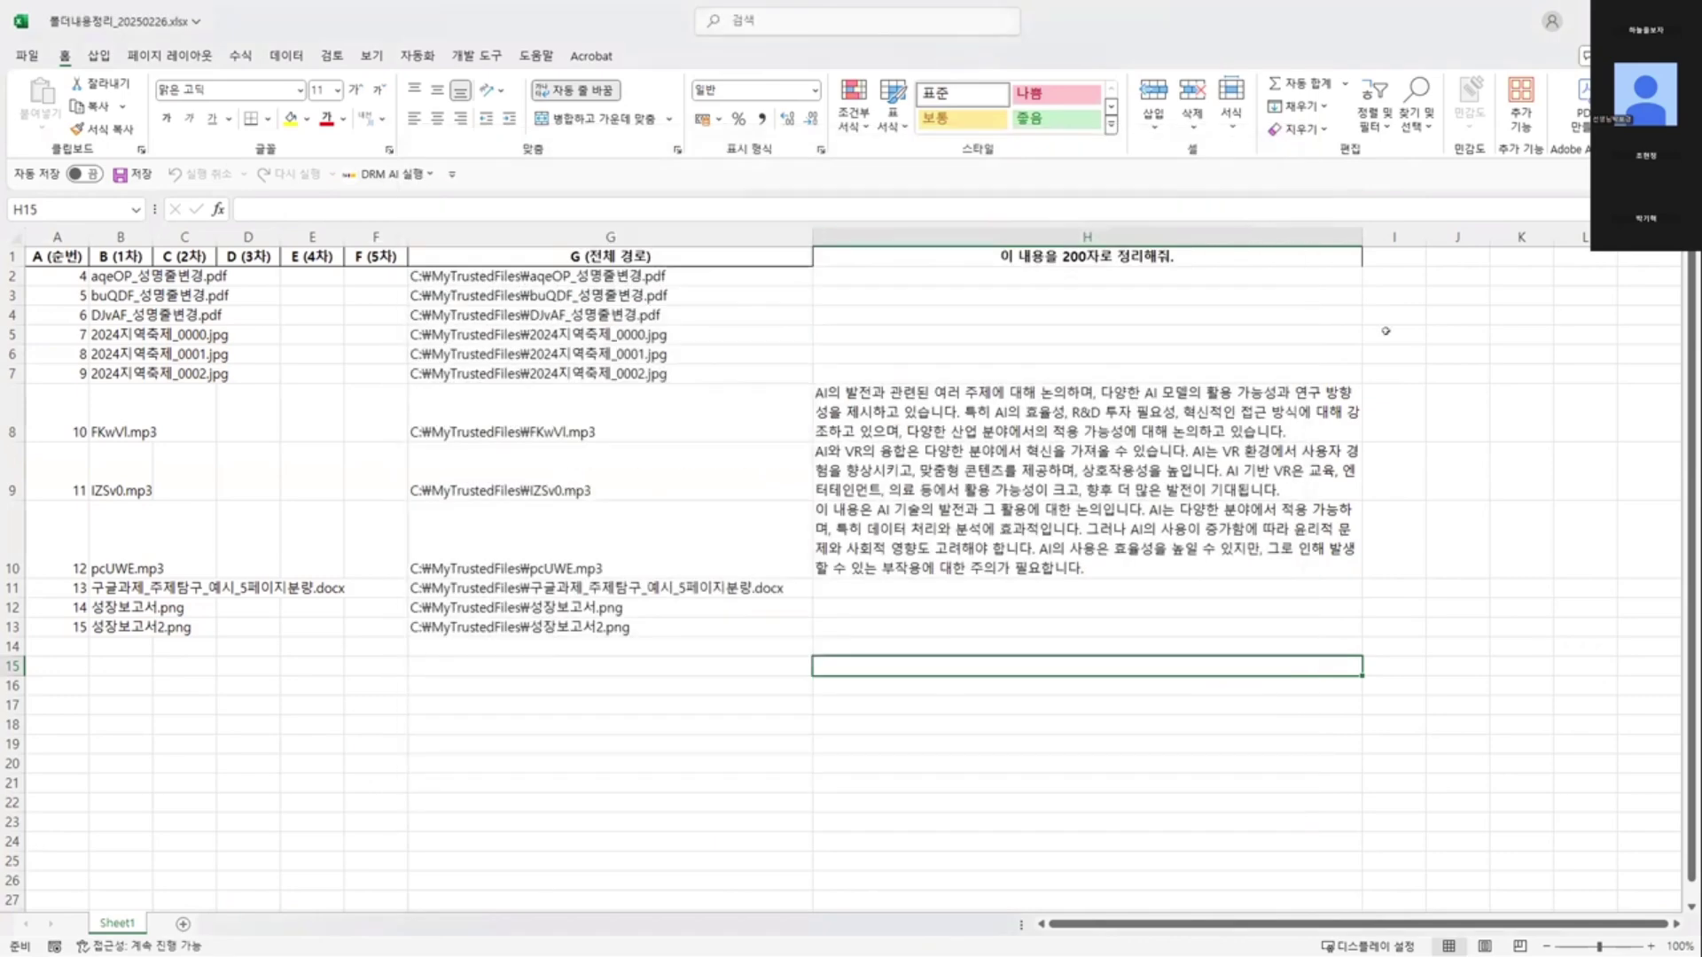
# - Leave the workbook and open the 0226줌연수 folder on the DATA (E:) drive in File Explorer
pyautogui.click(1679, 20)
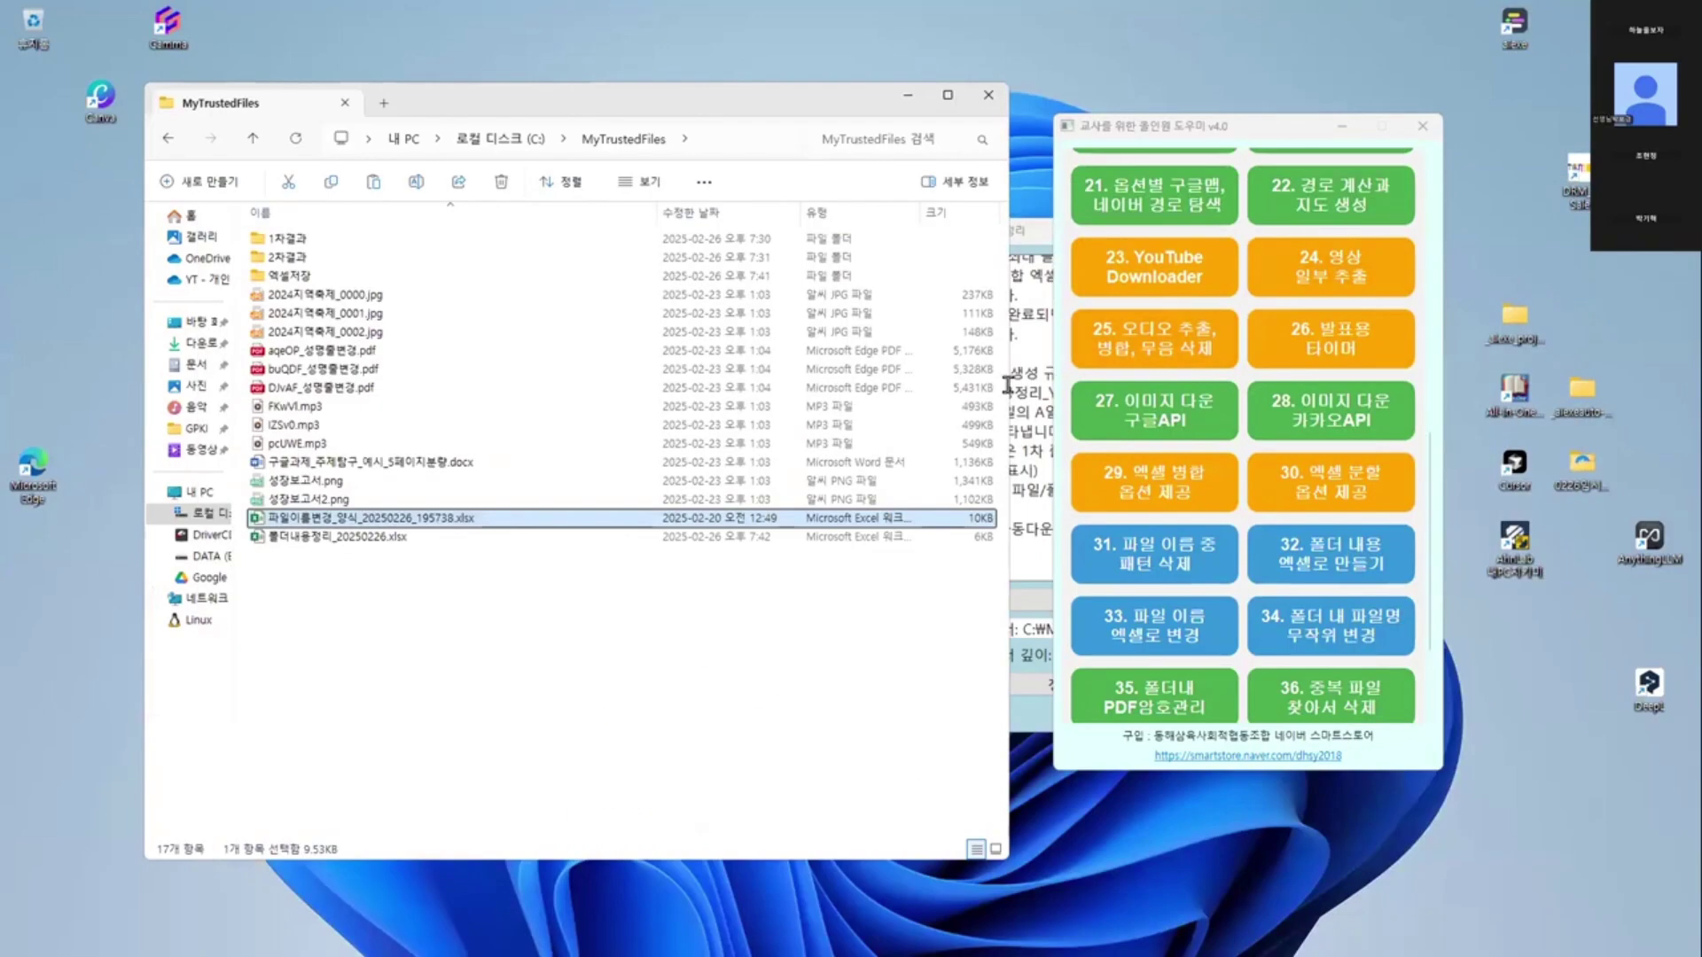
pyautogui.click(531, 618)
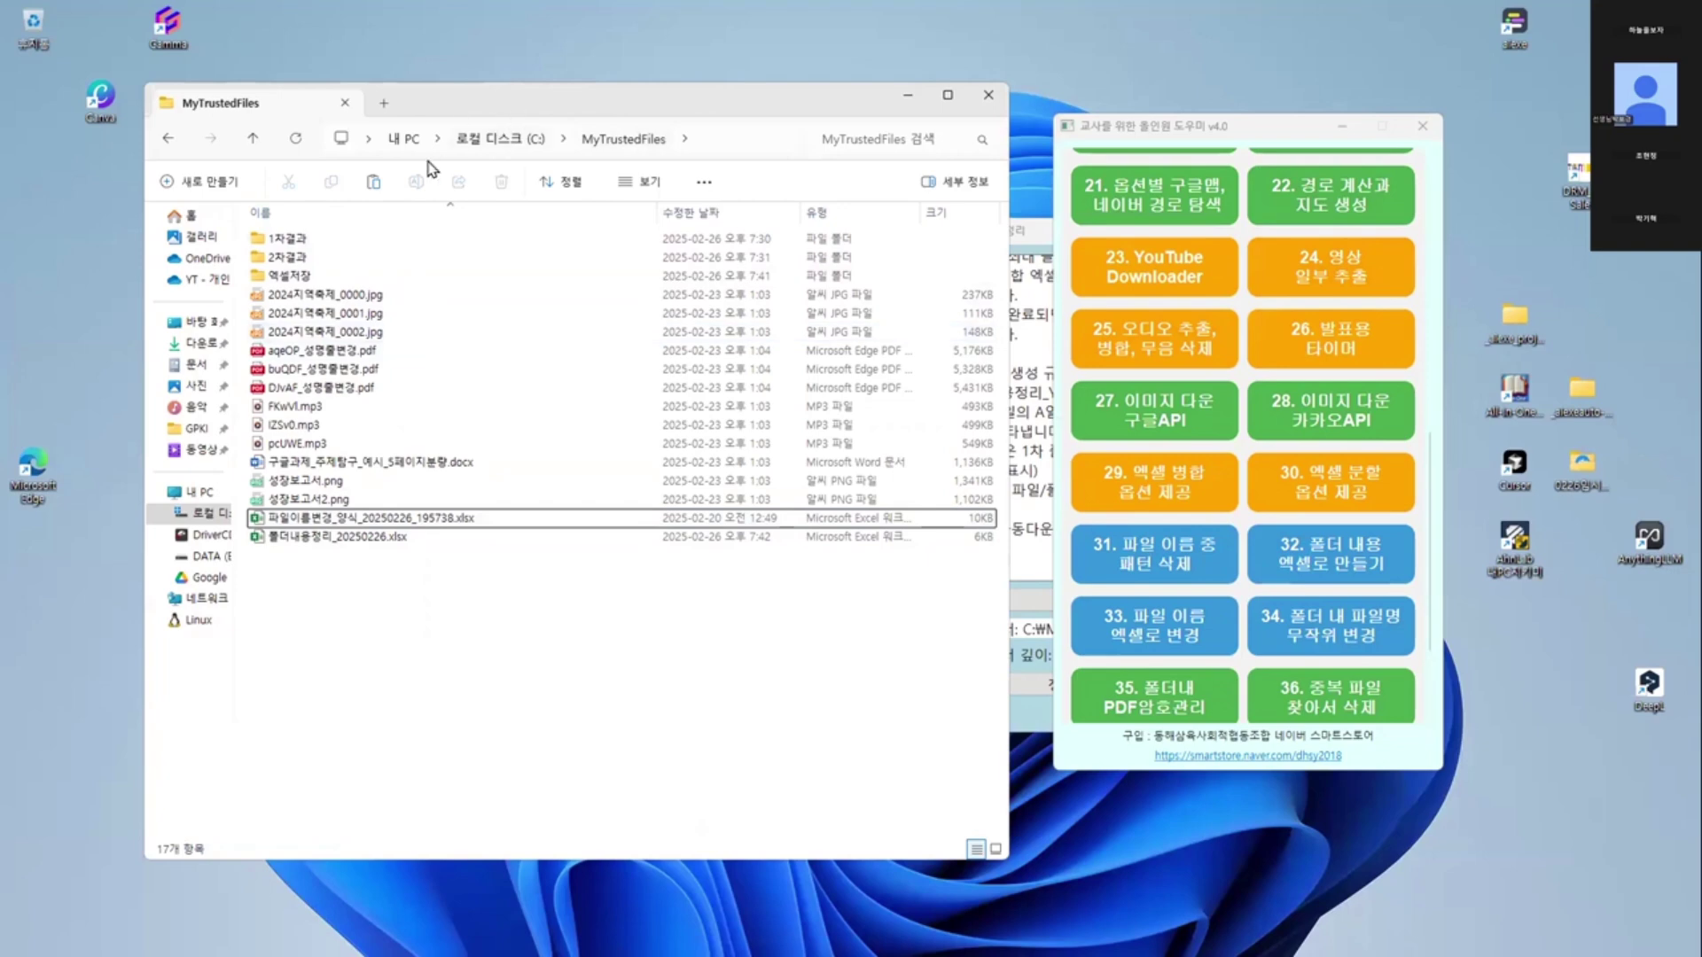
pyautogui.click(209, 556)
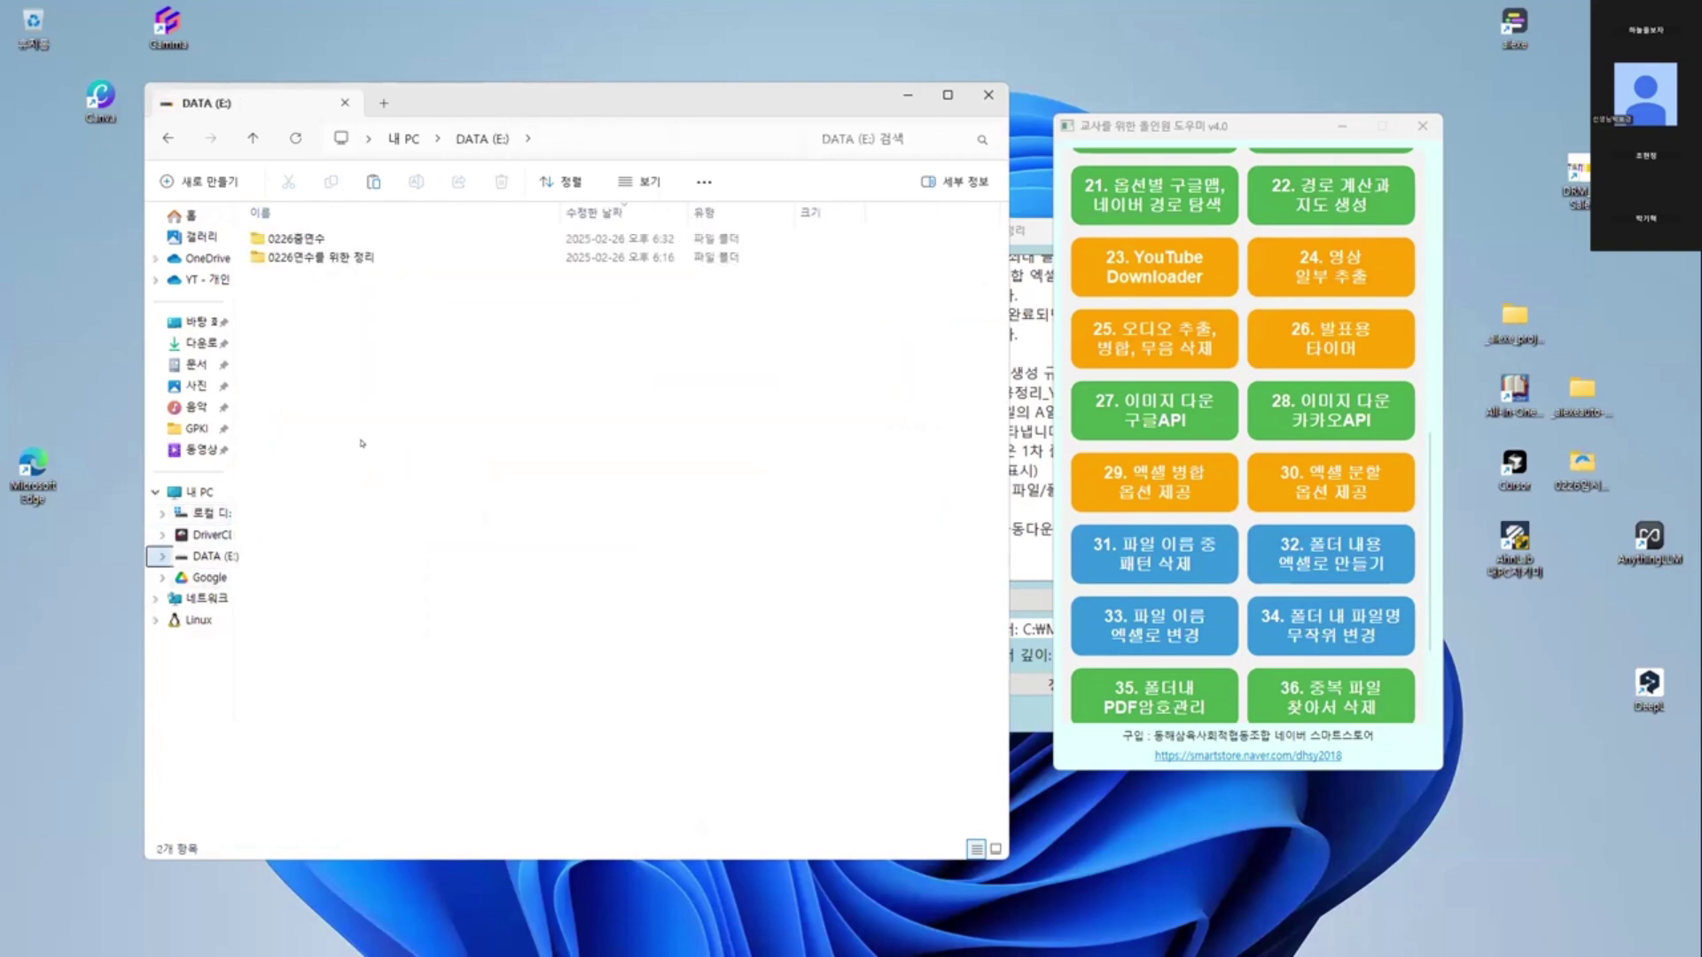
pyautogui.doubleClick(354, 238)
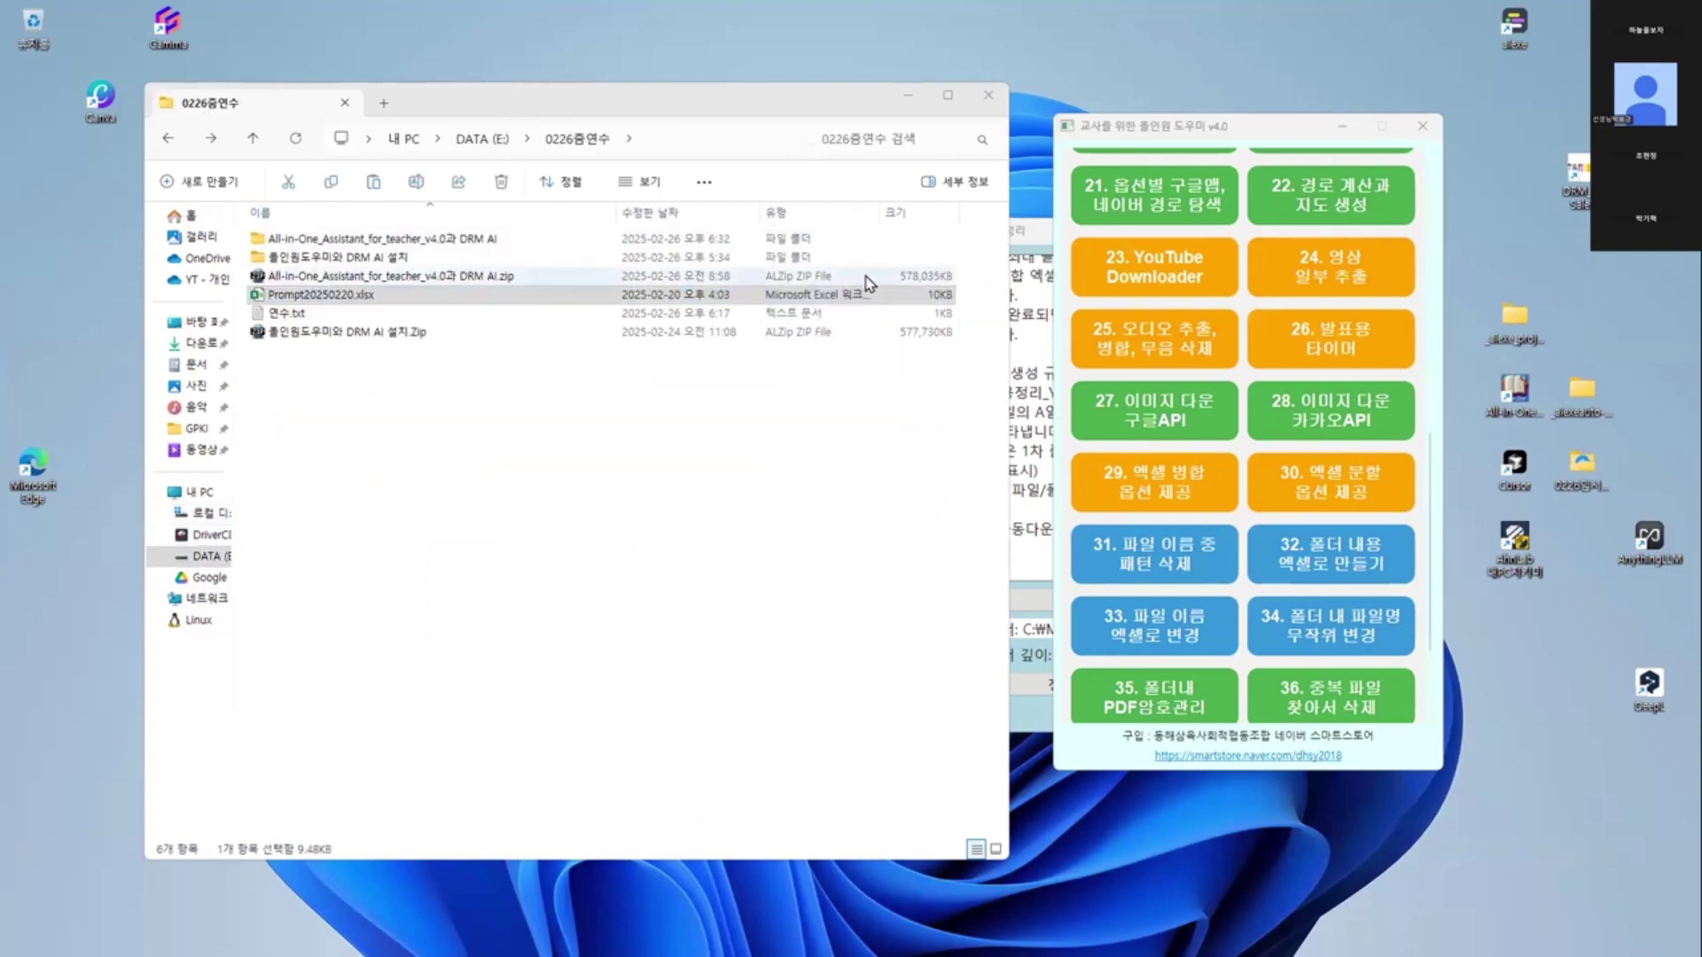
# - Minimize the folder window, close the 폴더 내용 정리 tool, and switch back to the Excel workbook
pyautogui.click(904, 97)
pyautogui.moveTo(995, 233); pyautogui.dragTo(638, 232)
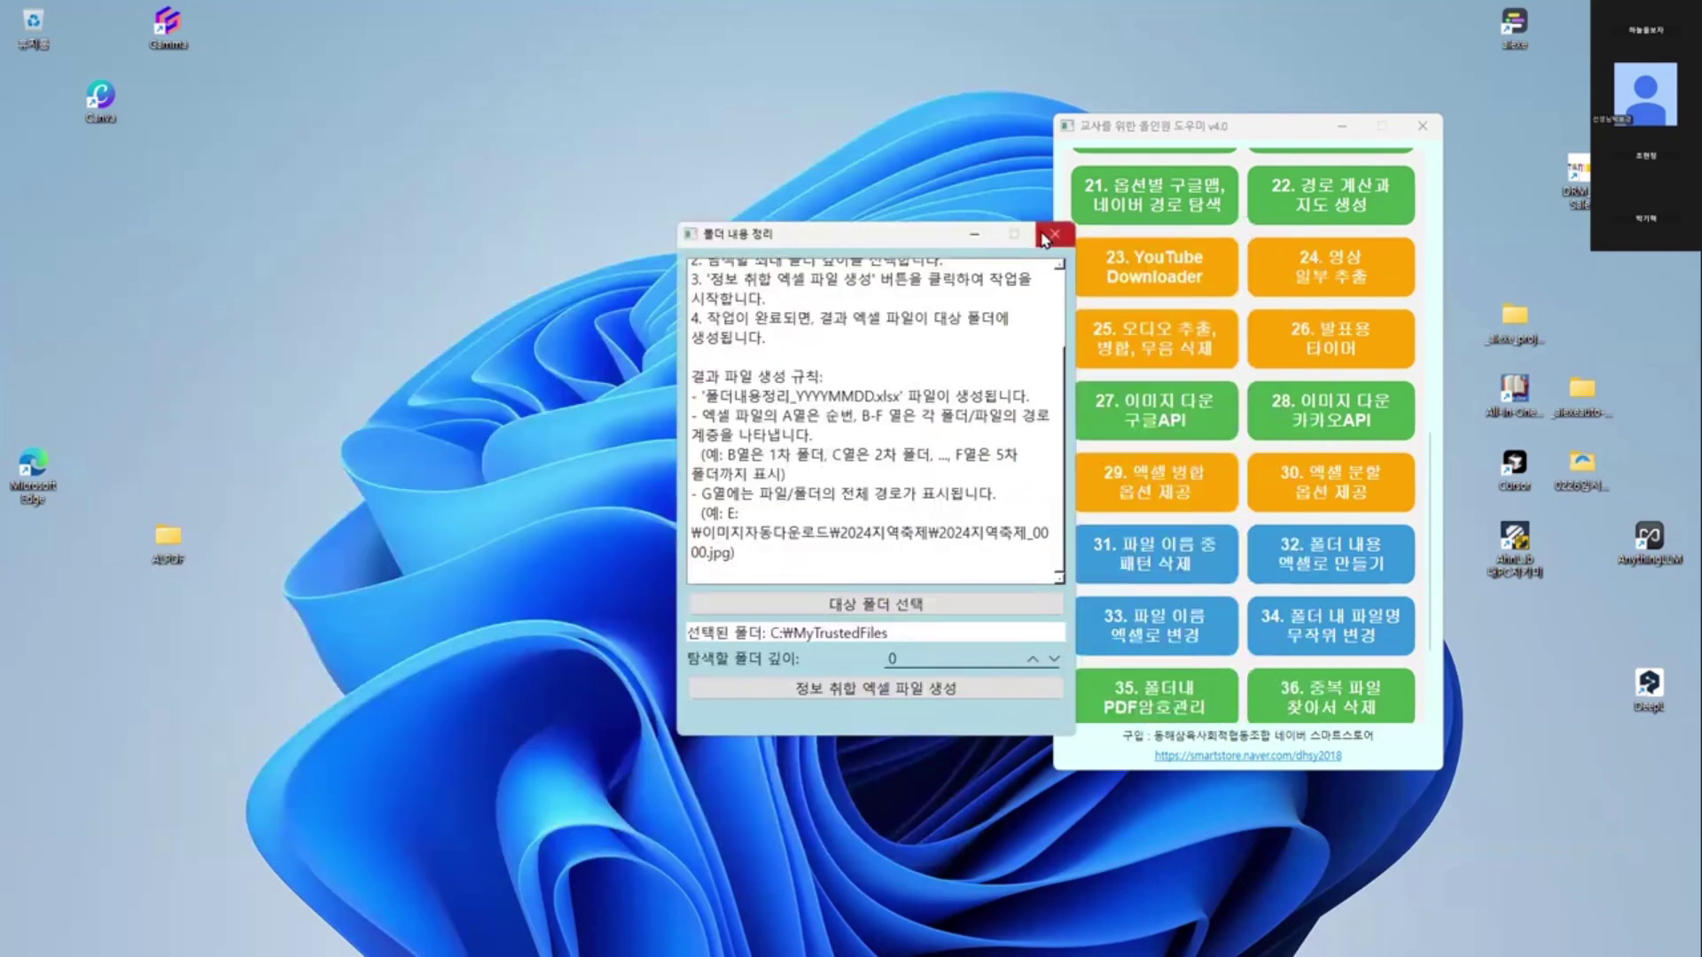
pyautogui.click(1055, 232)
pyautogui.moveTo(710, 954)
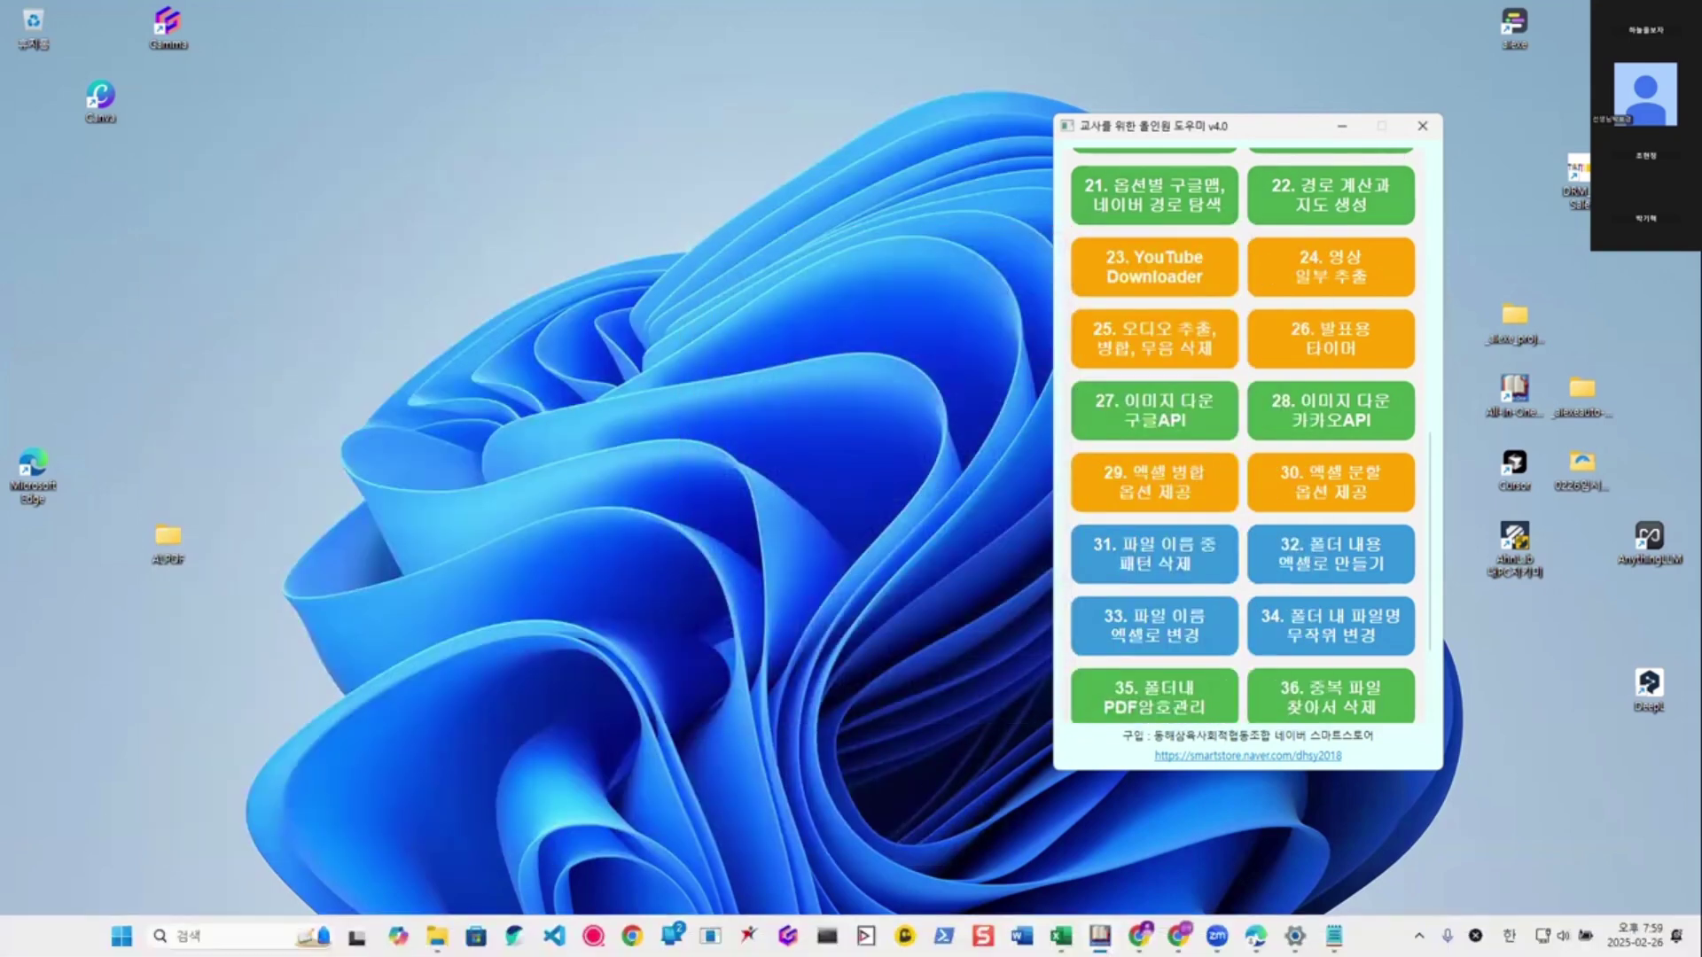
pyautogui.click(1061, 936)
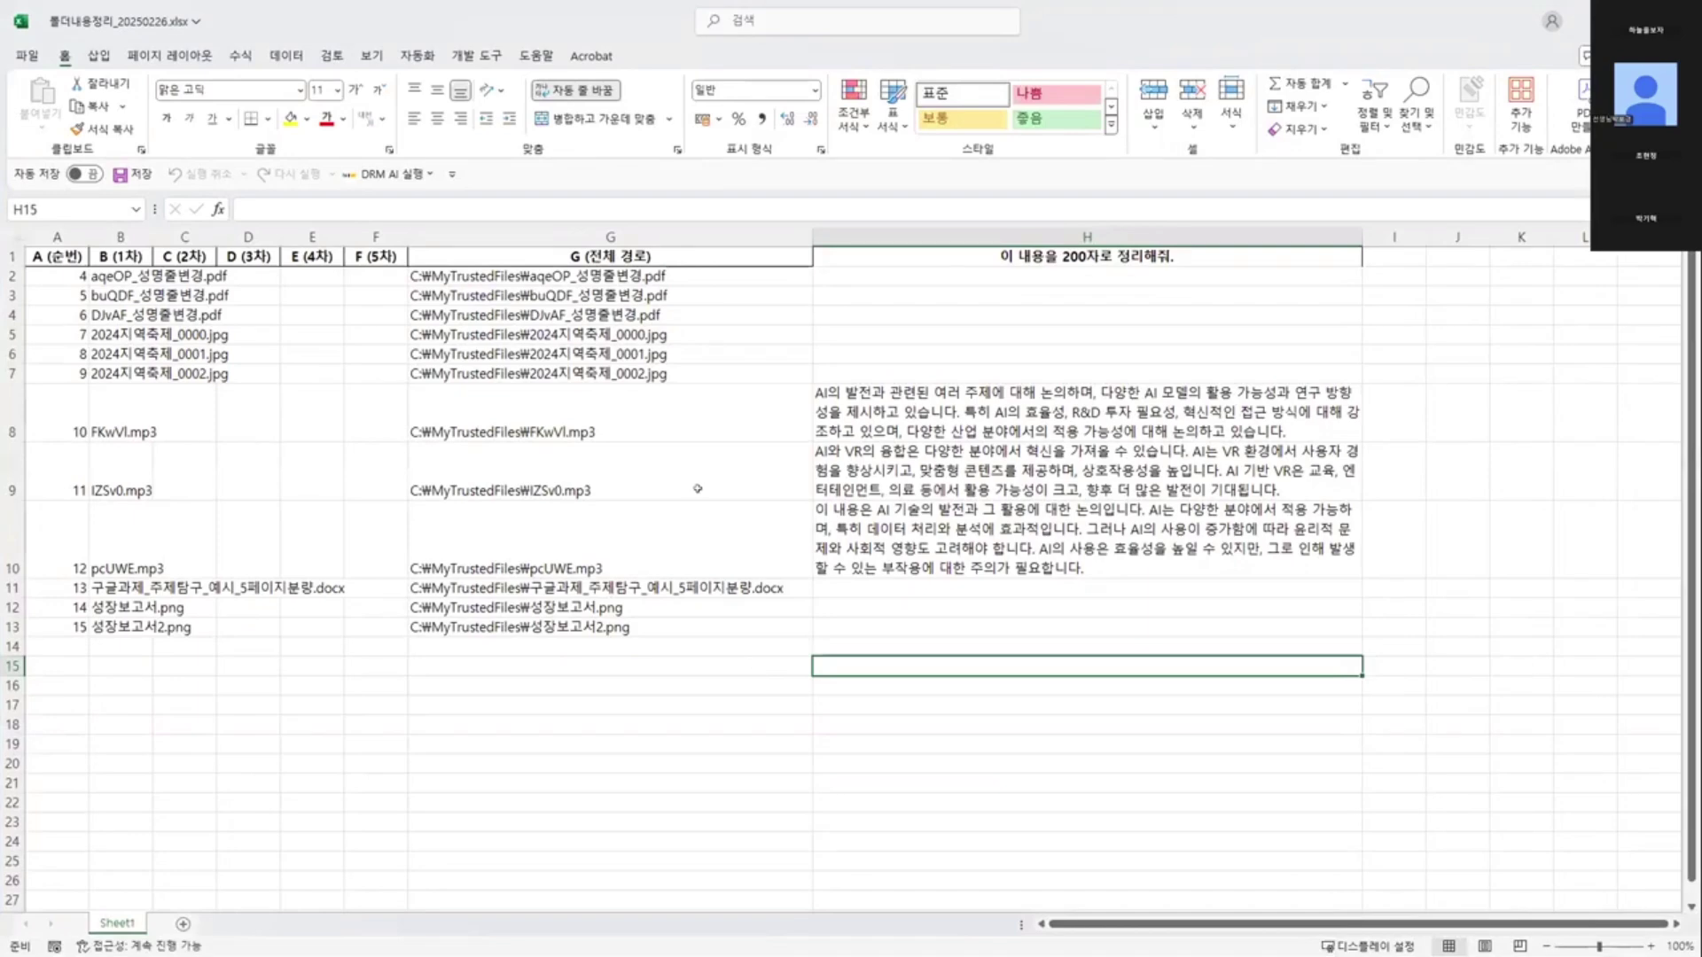
# - Open DRM AI's prompt manager and view the list of saved prompts
pyautogui.click(658, 493)
pyautogui.click(415, 175)
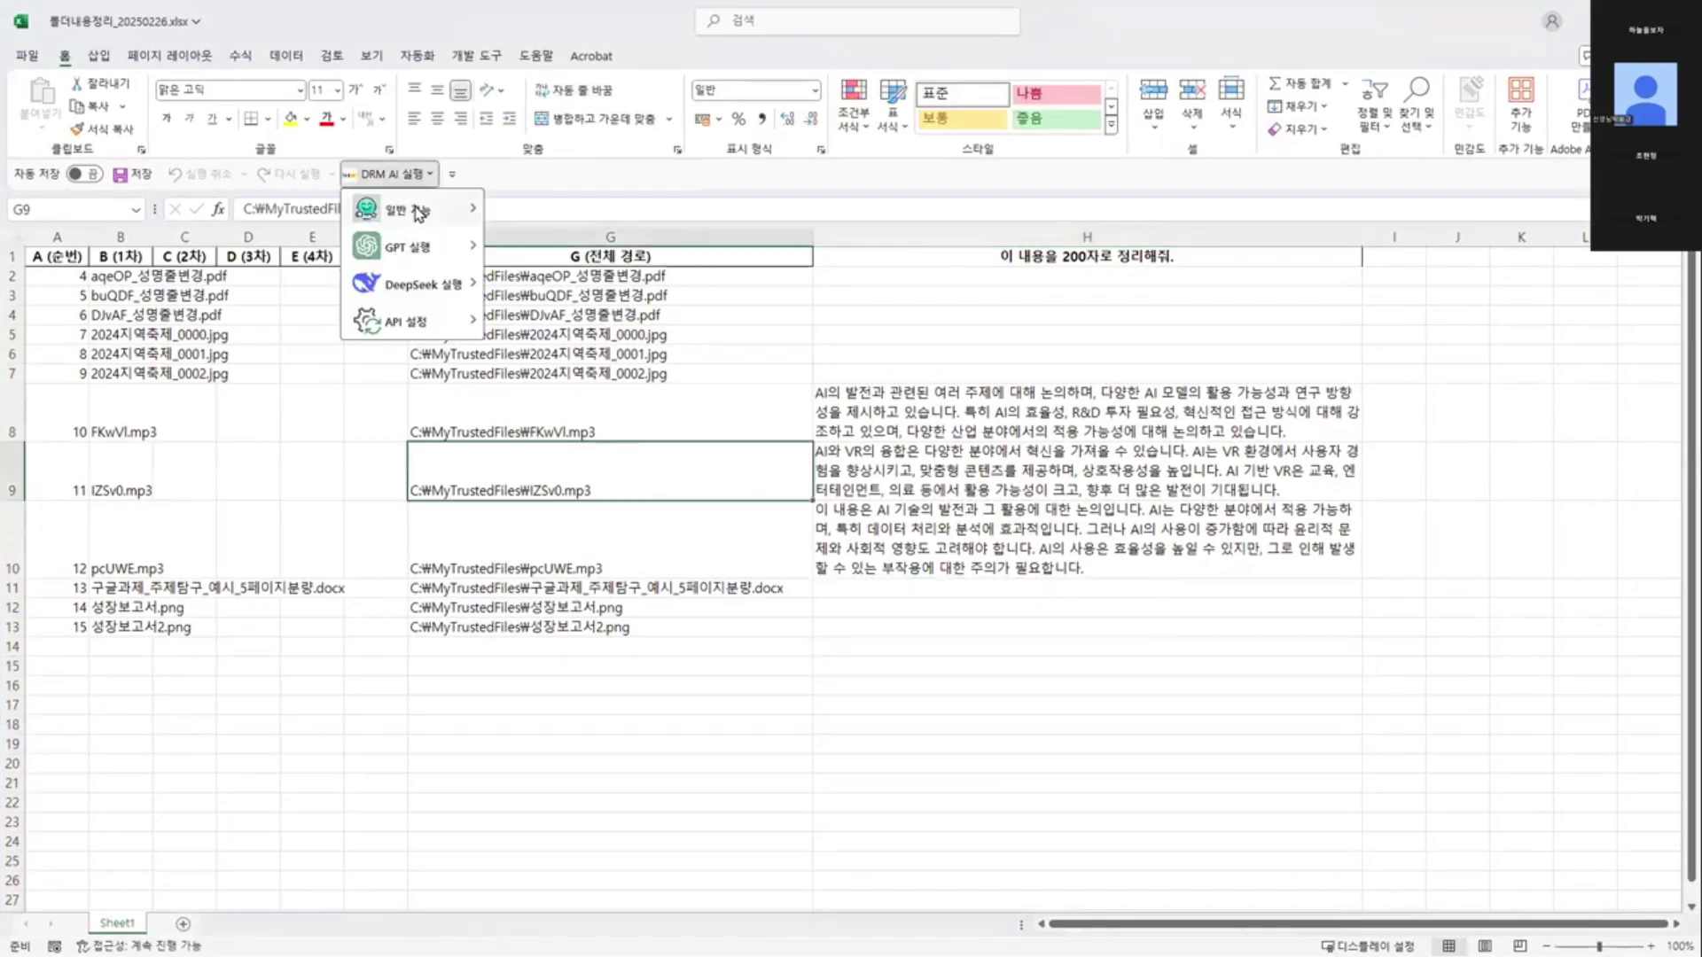
pyautogui.moveTo(430, 195)
pyautogui.click(556, 327)
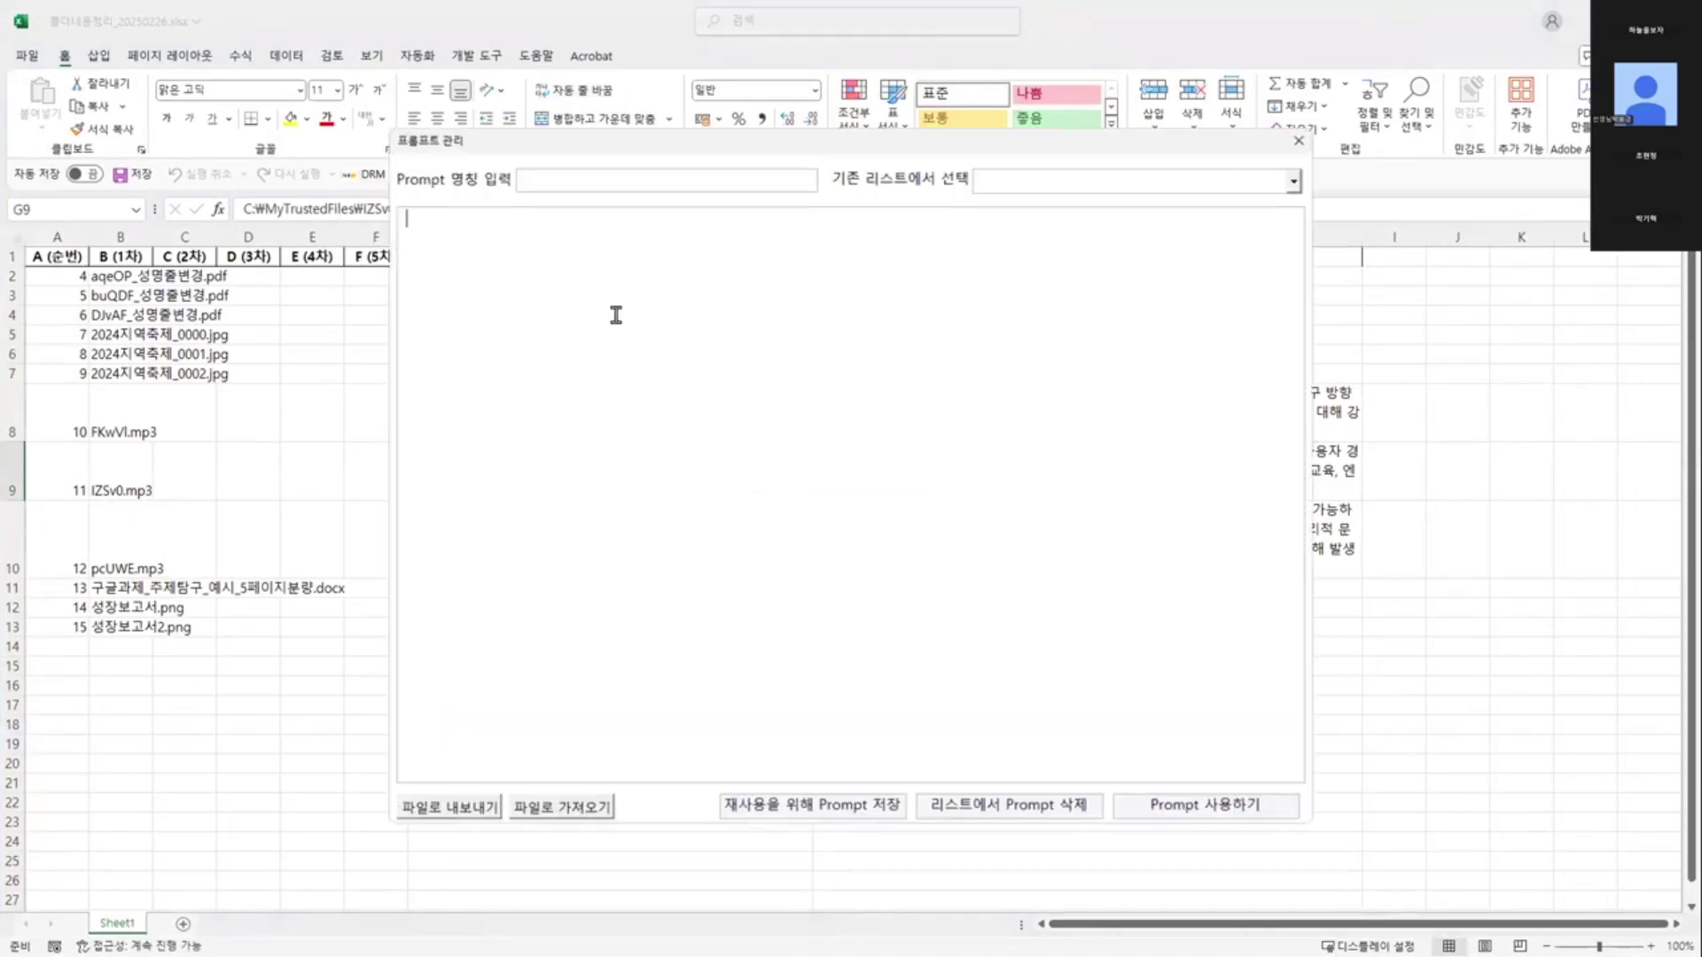
pyautogui.click(1023, 177)
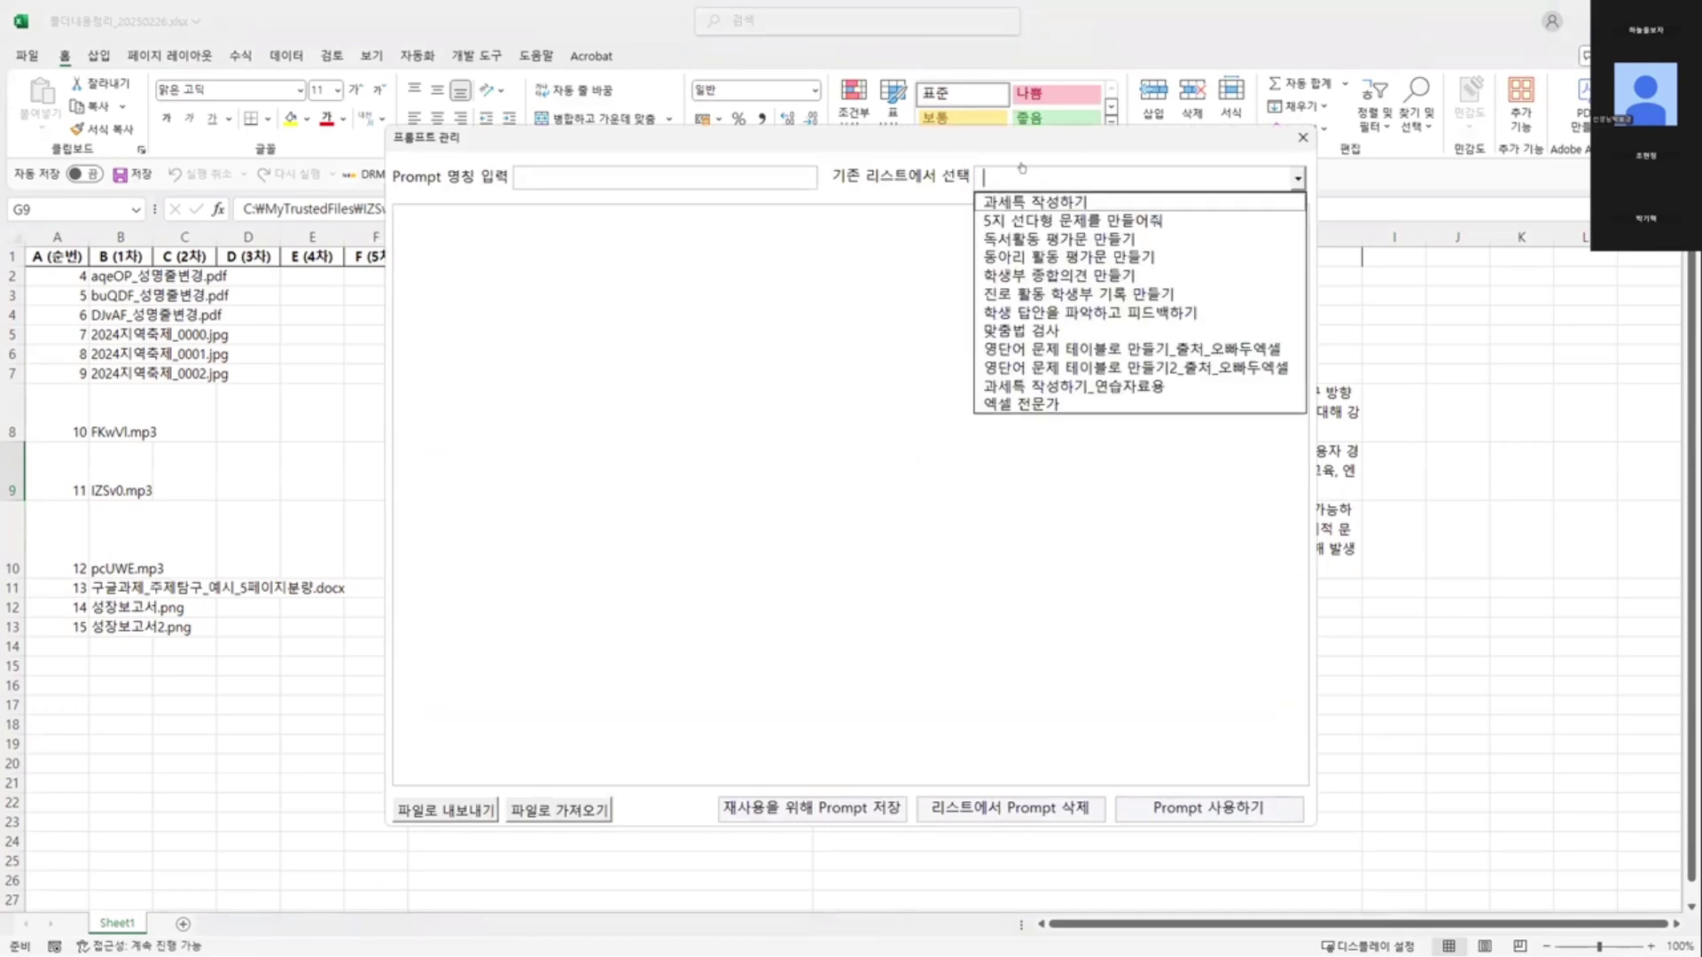
pyautogui.click(731, 456)
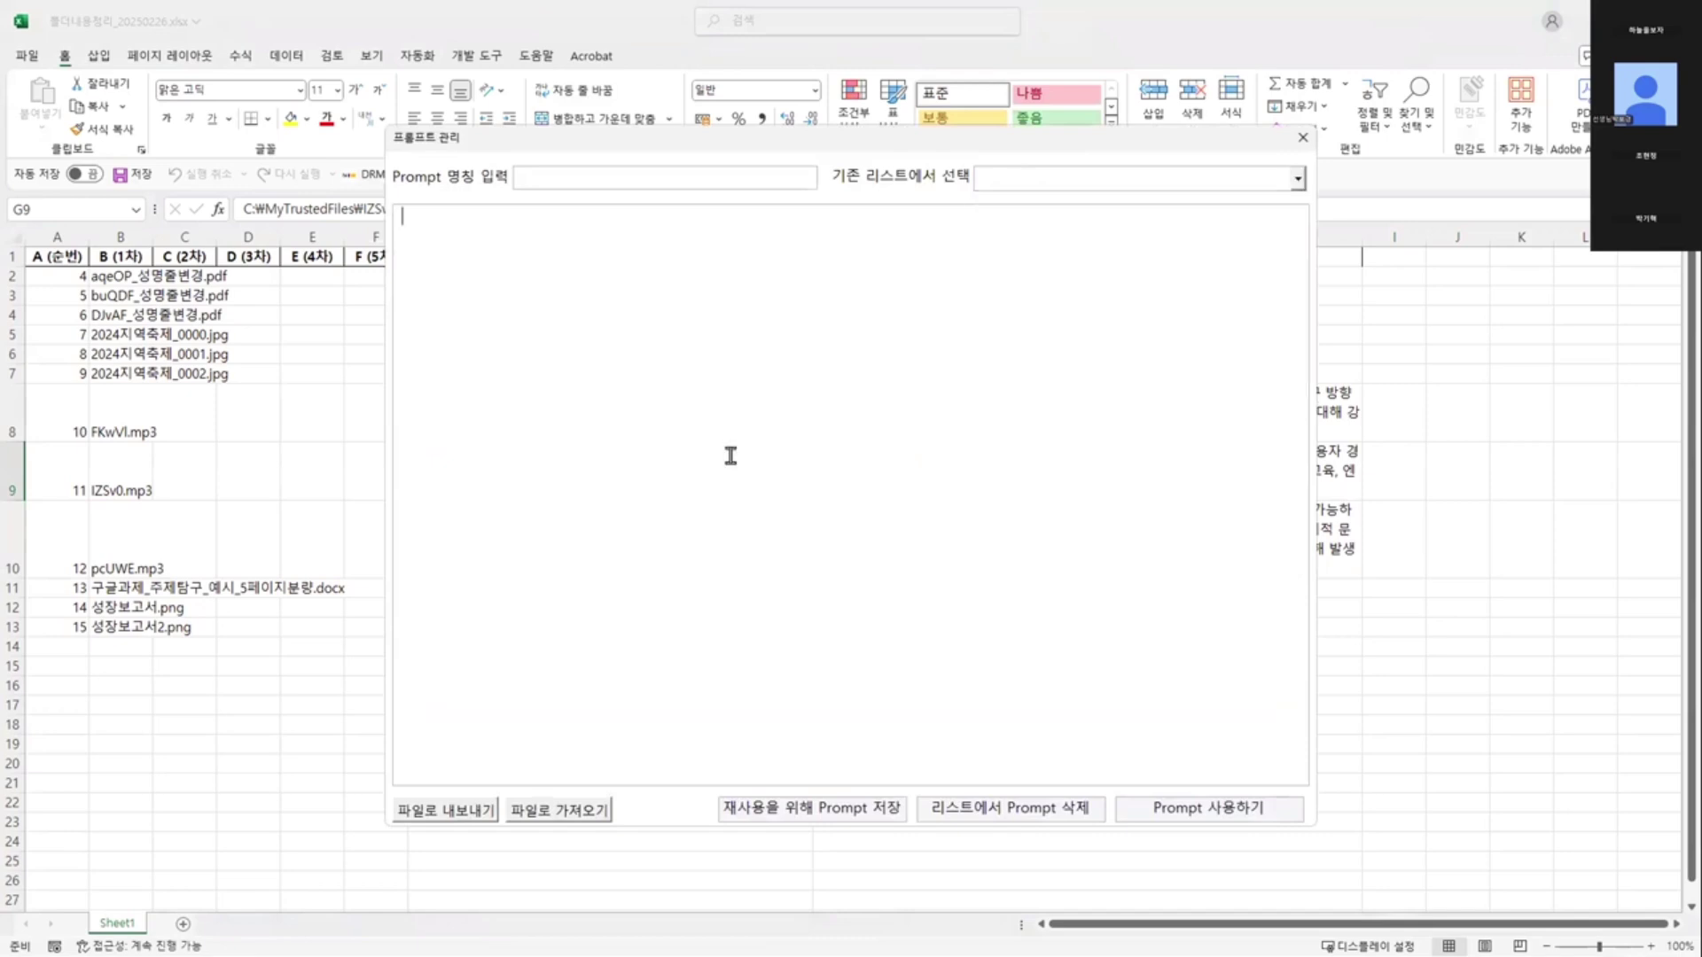
pyautogui.click(548, 811)
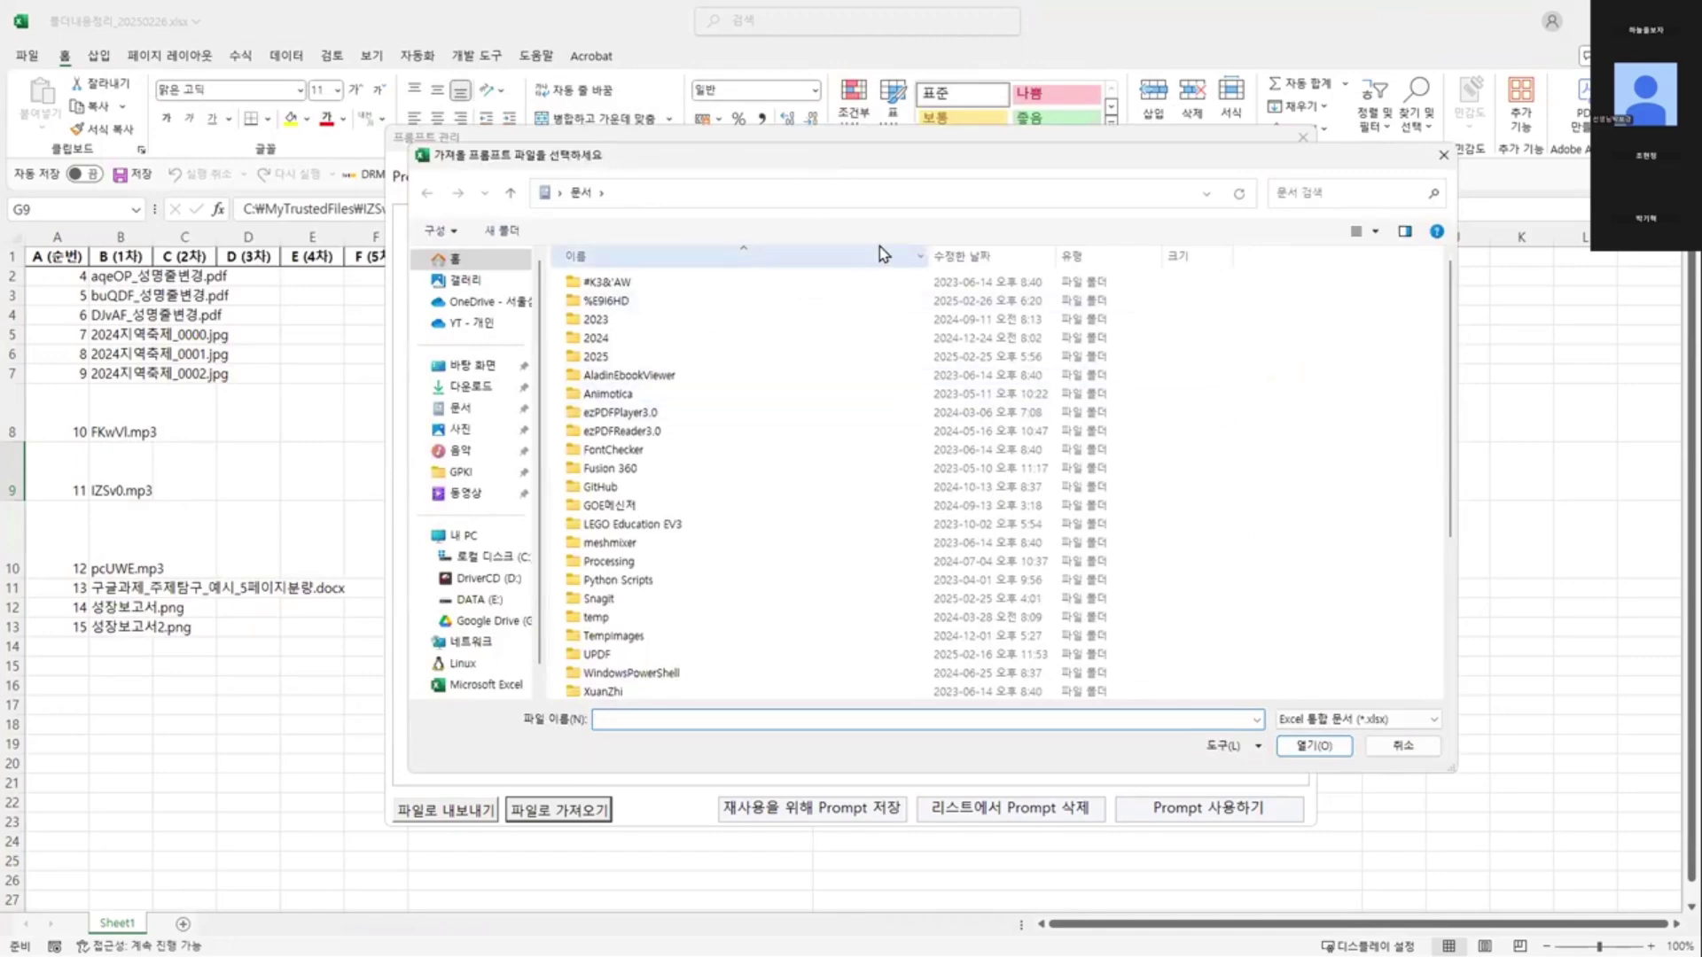
pyautogui.click(1402, 746)
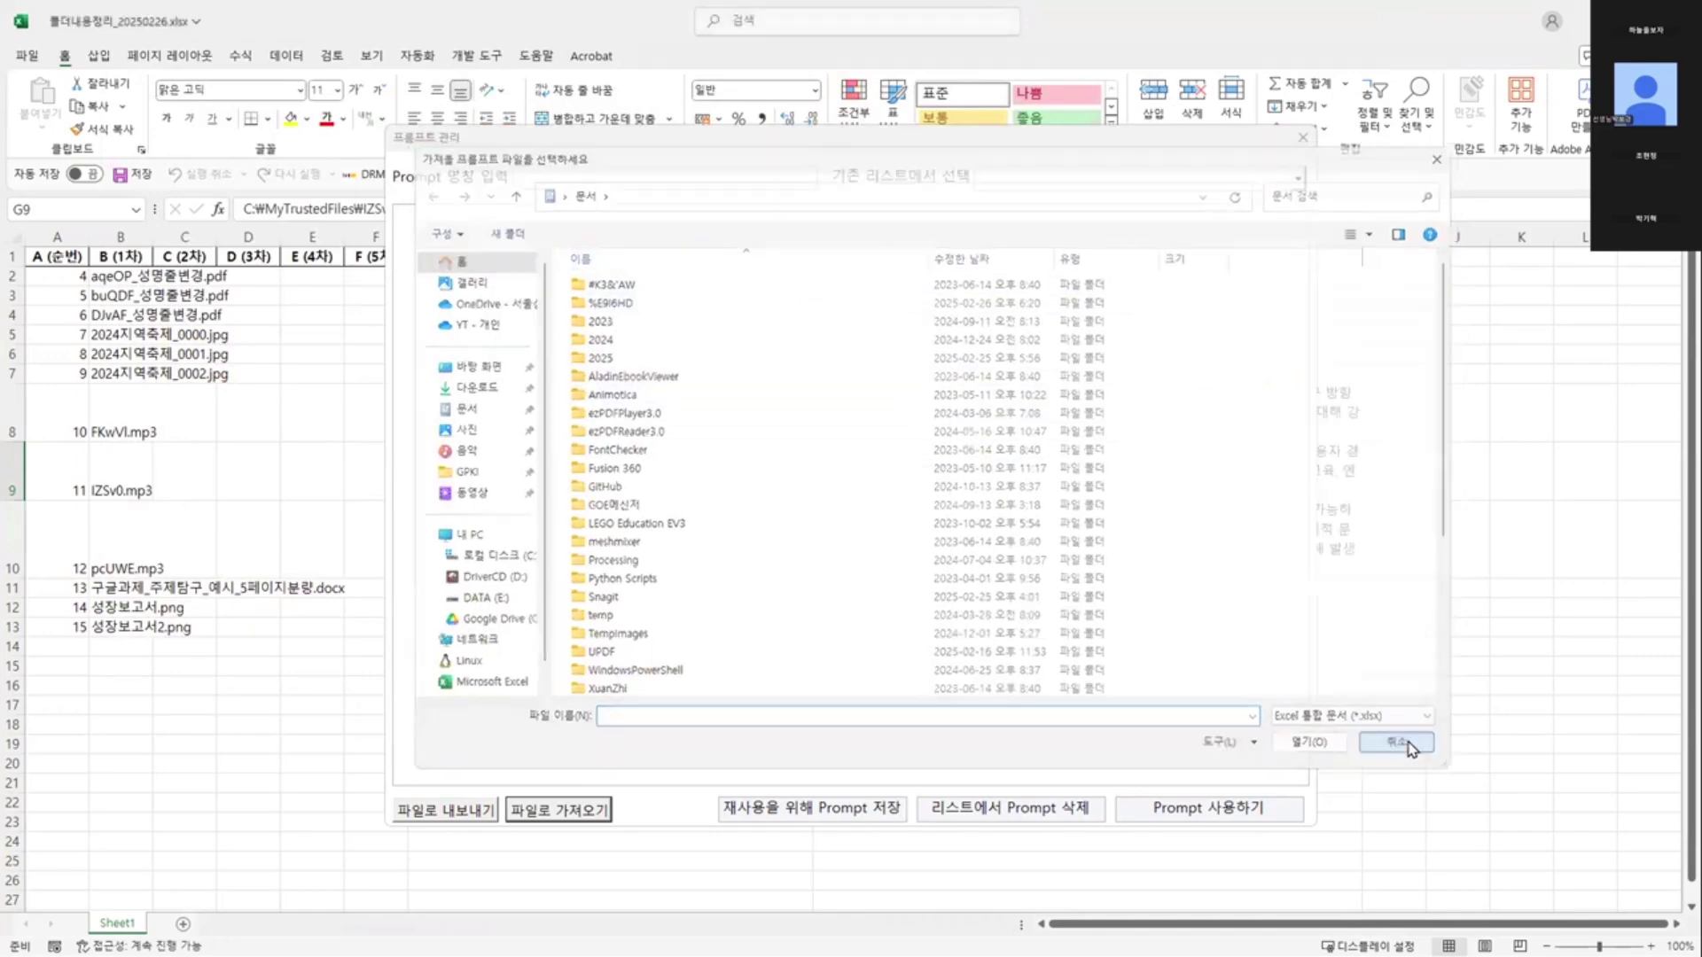
pyautogui.click(913, 405)
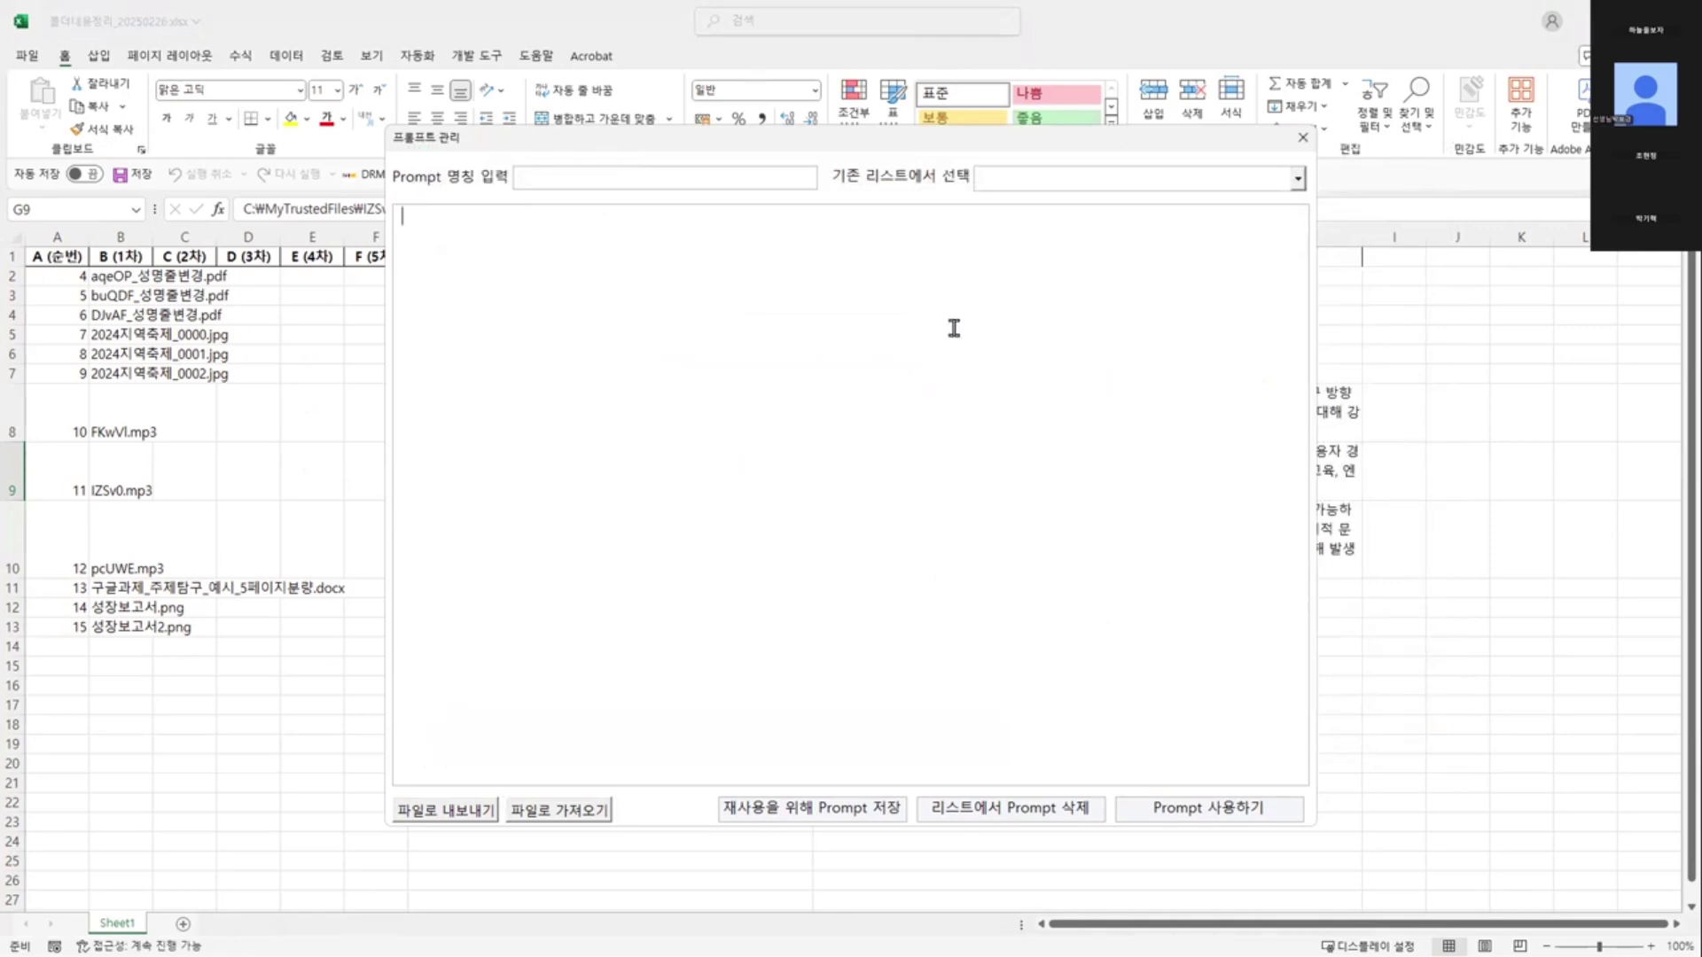
pyautogui.click(1044, 174)
pyautogui.click(653, 445)
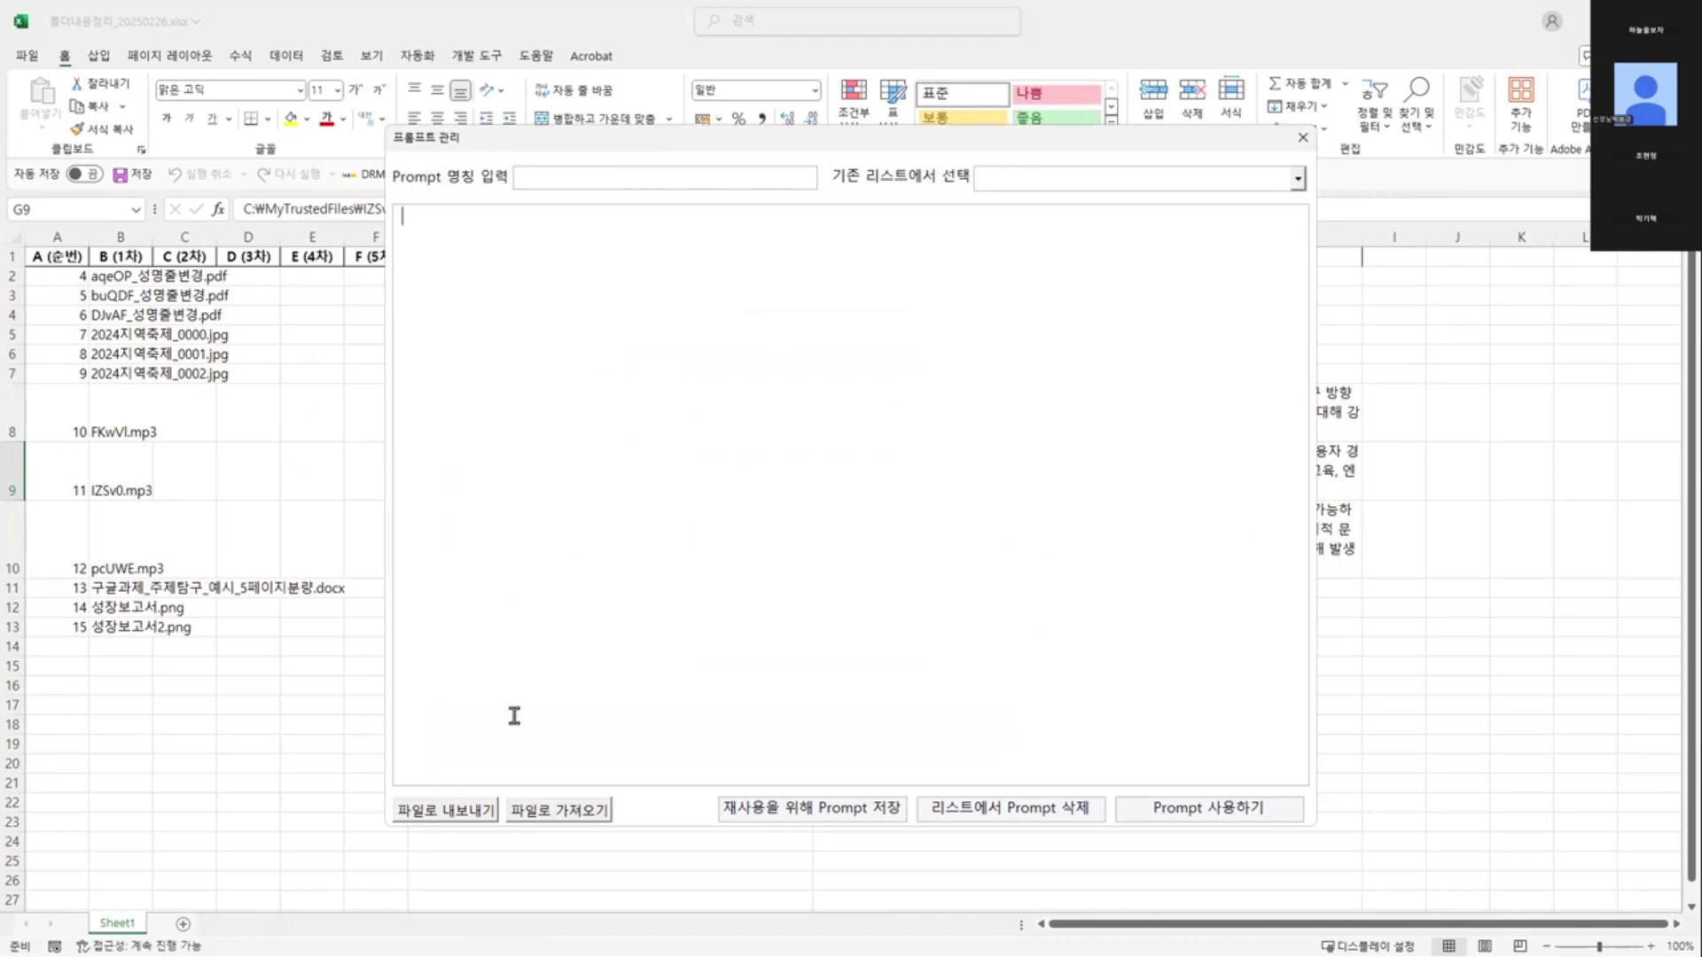
# - Import prompts from Prompt20250220.xlsx in the 0226줌연수 folder on DATA (E:), keeping the existing prompts and adding below them
pyautogui.click(558, 810)
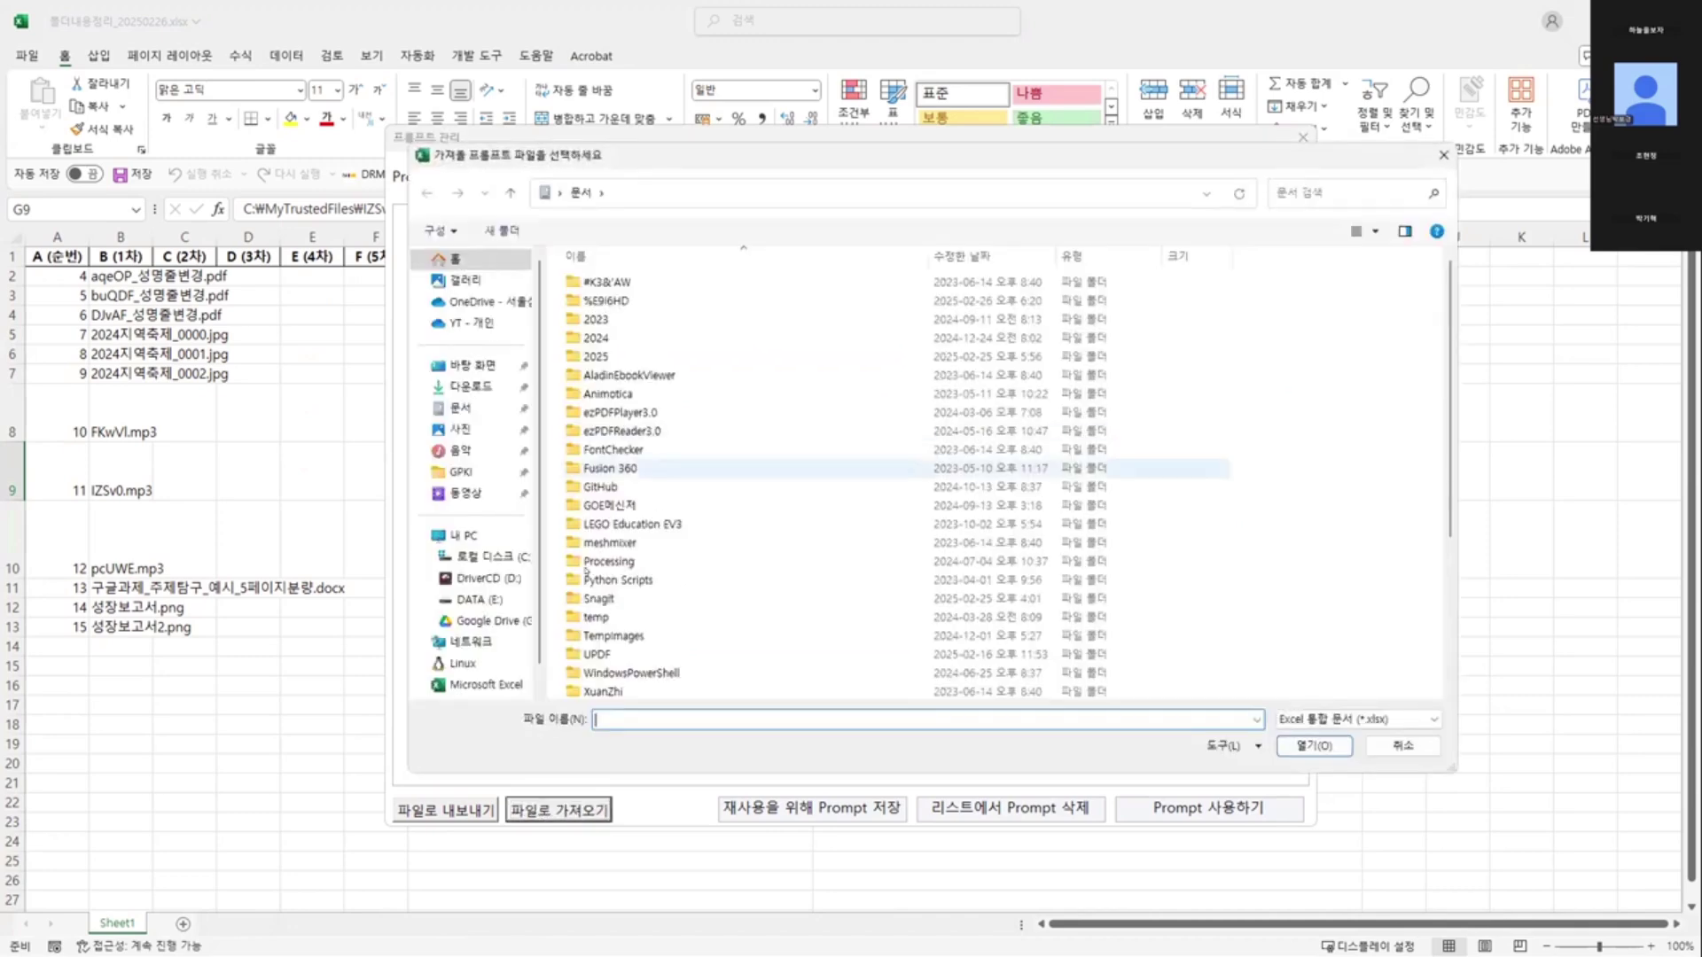
pyautogui.click(479, 599)
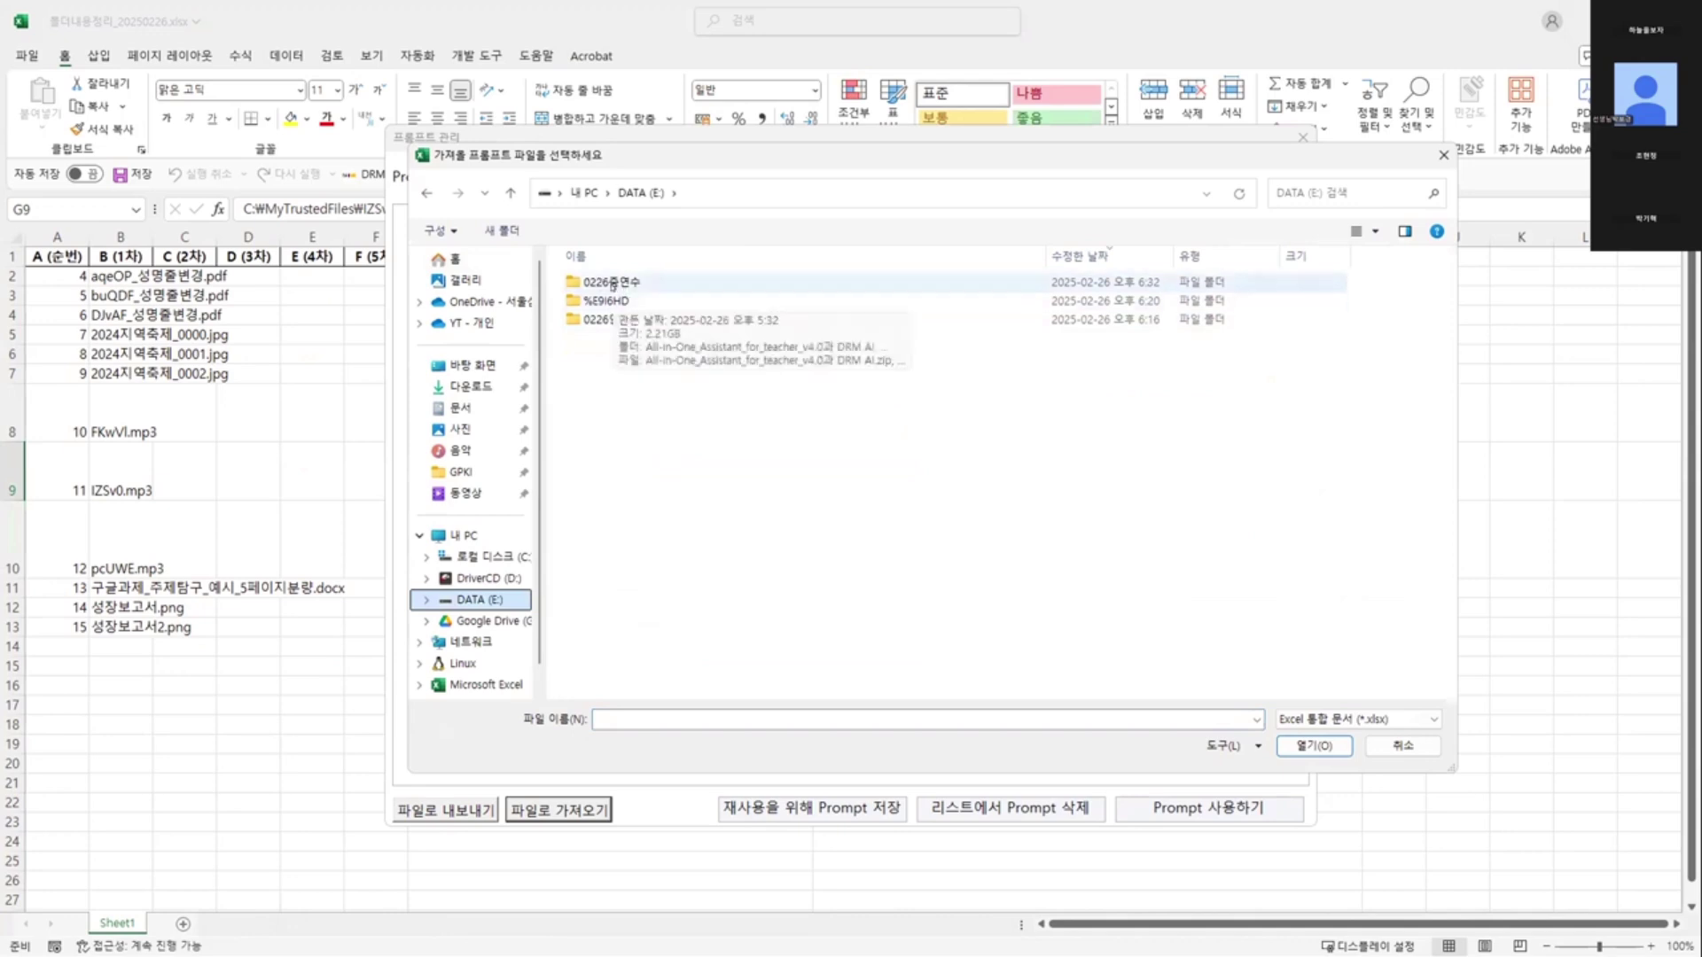
pyautogui.doubleClick(612, 281)
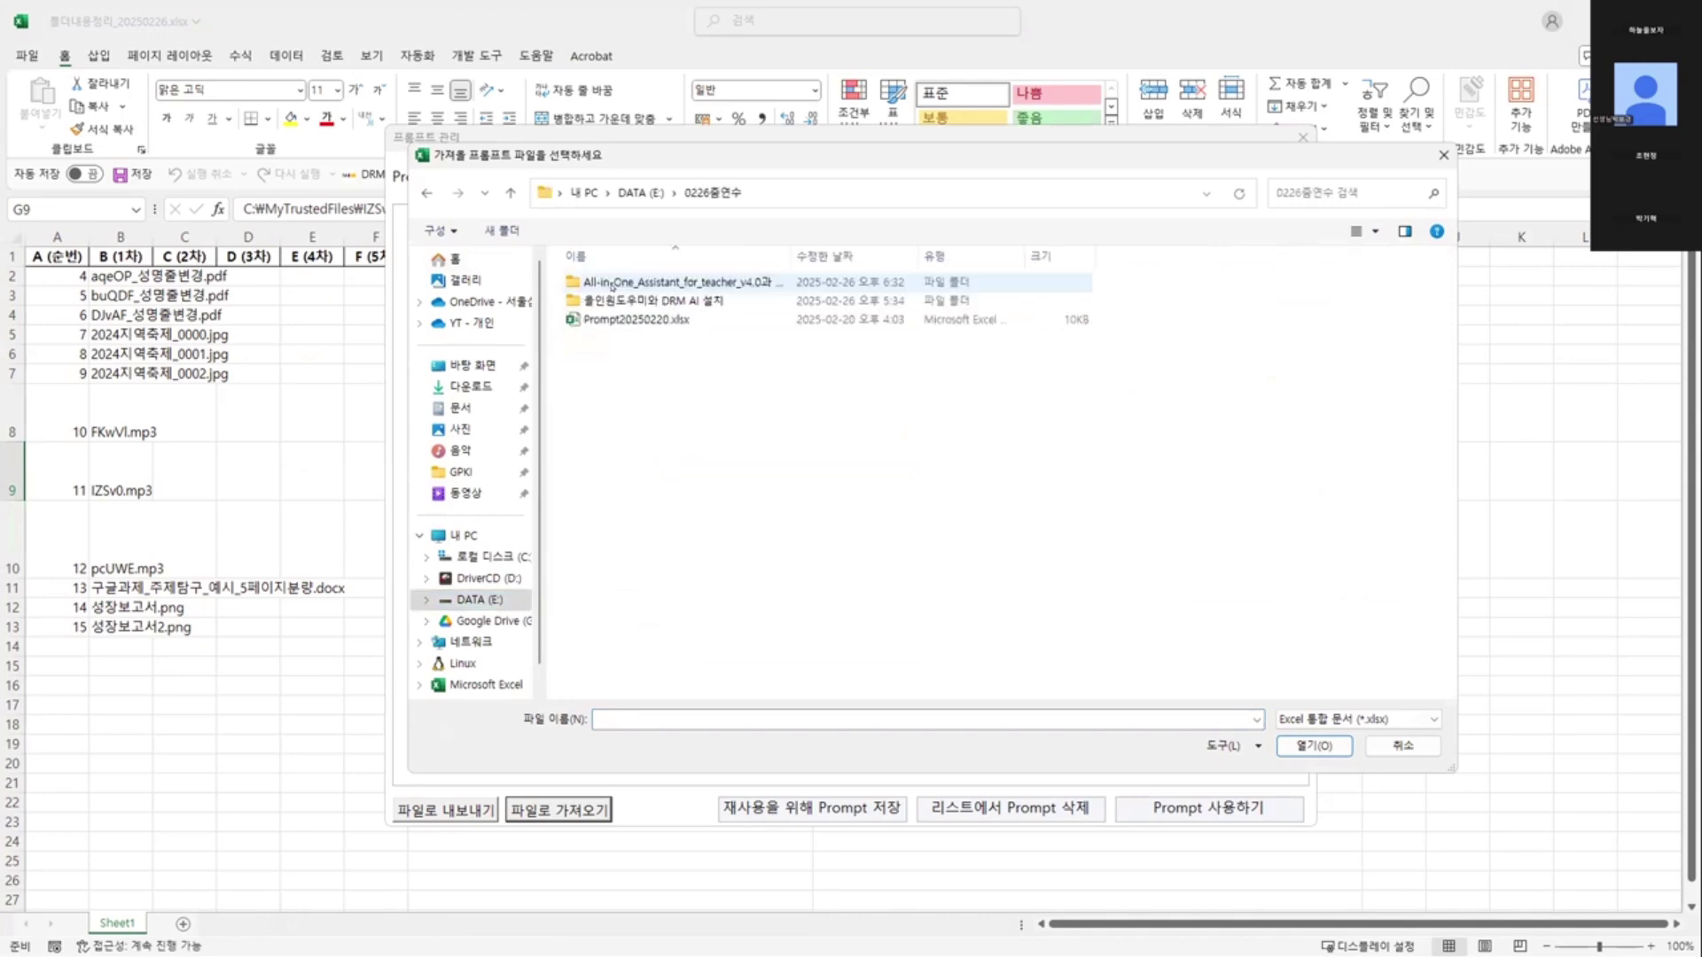
pyautogui.click(624, 319)
pyautogui.click(1337, 747)
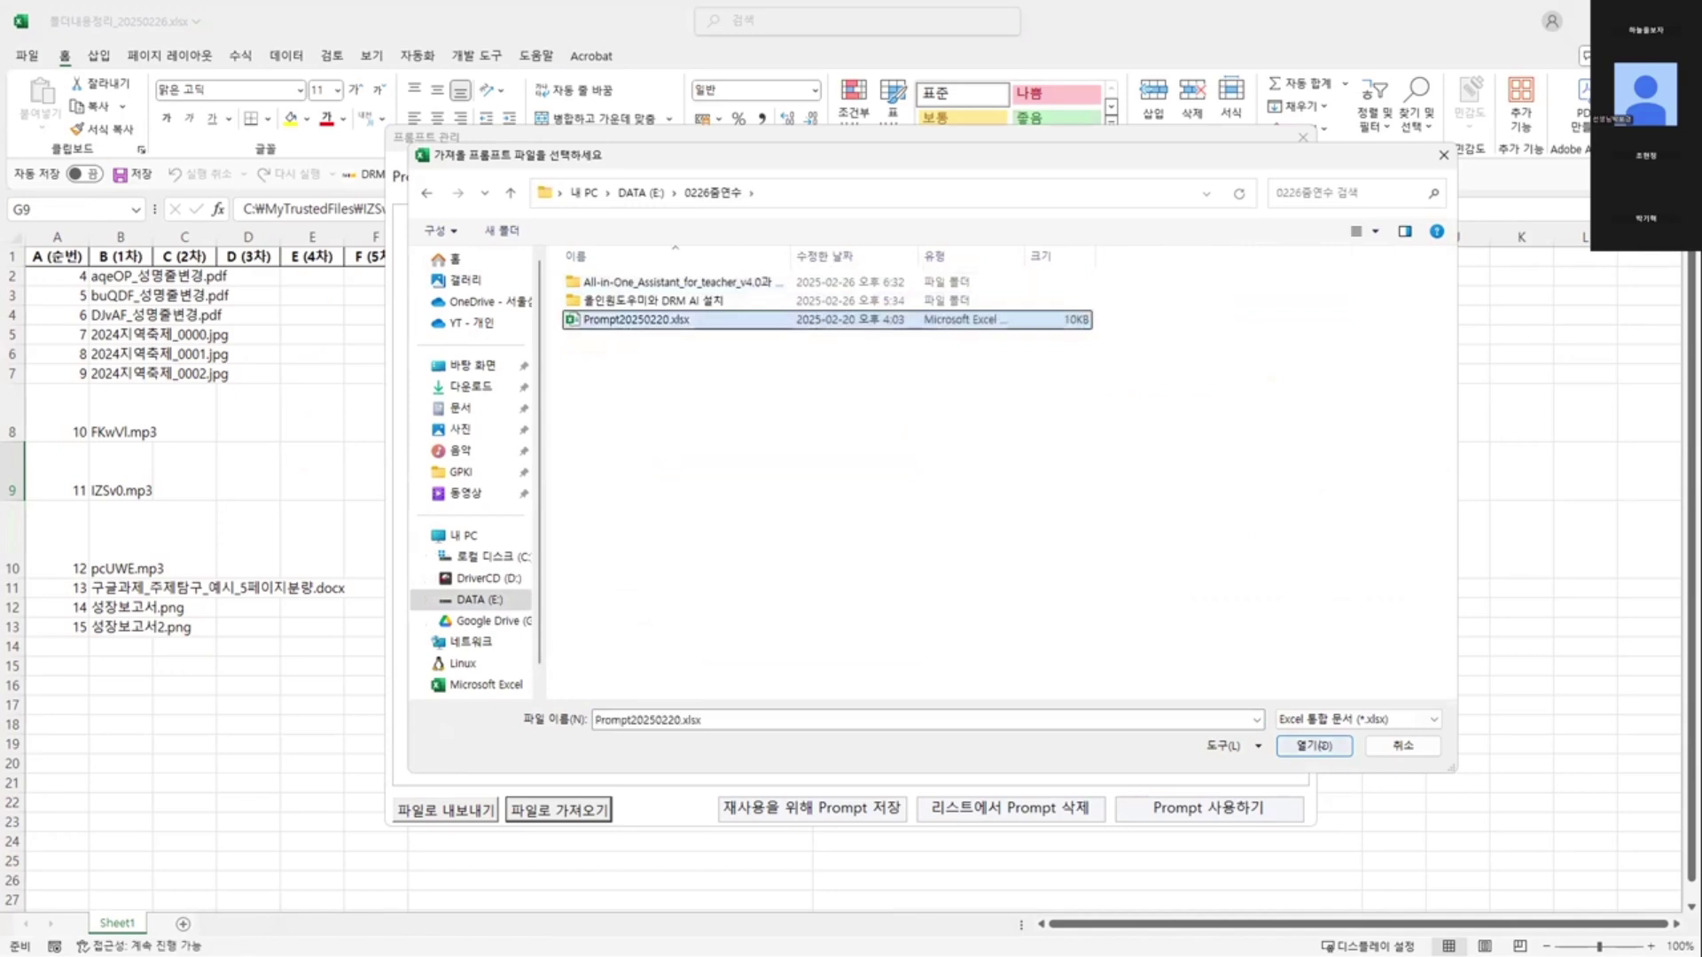
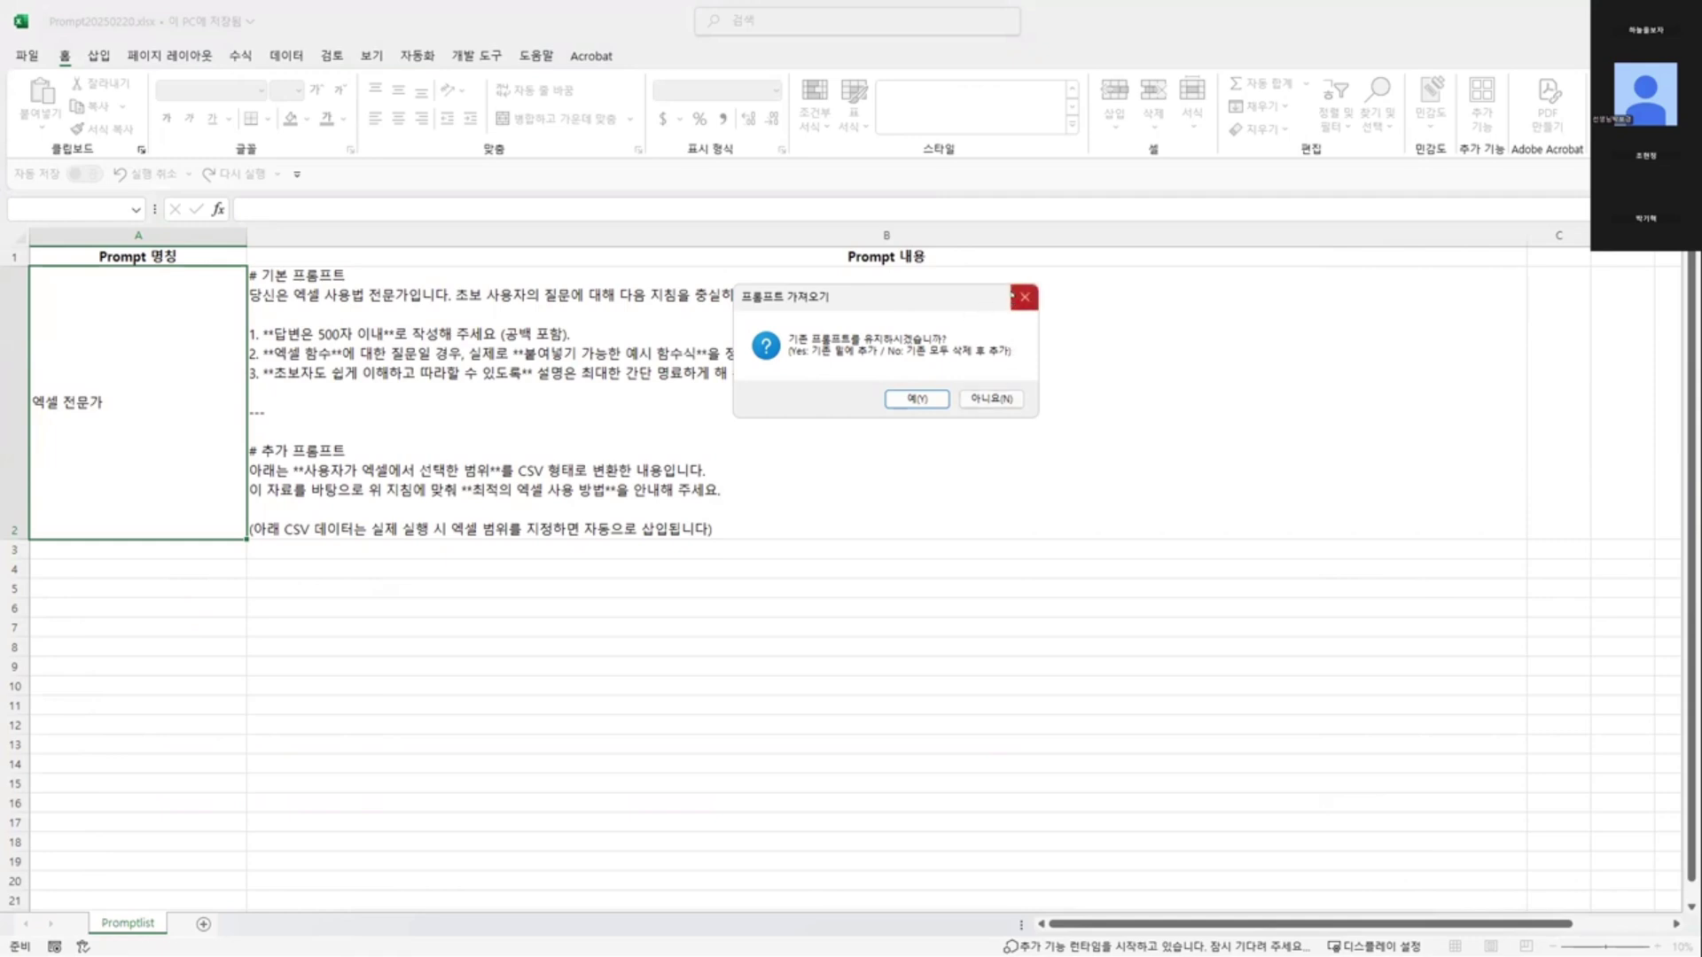
pyautogui.click(901, 396)
pyautogui.click(913, 536)
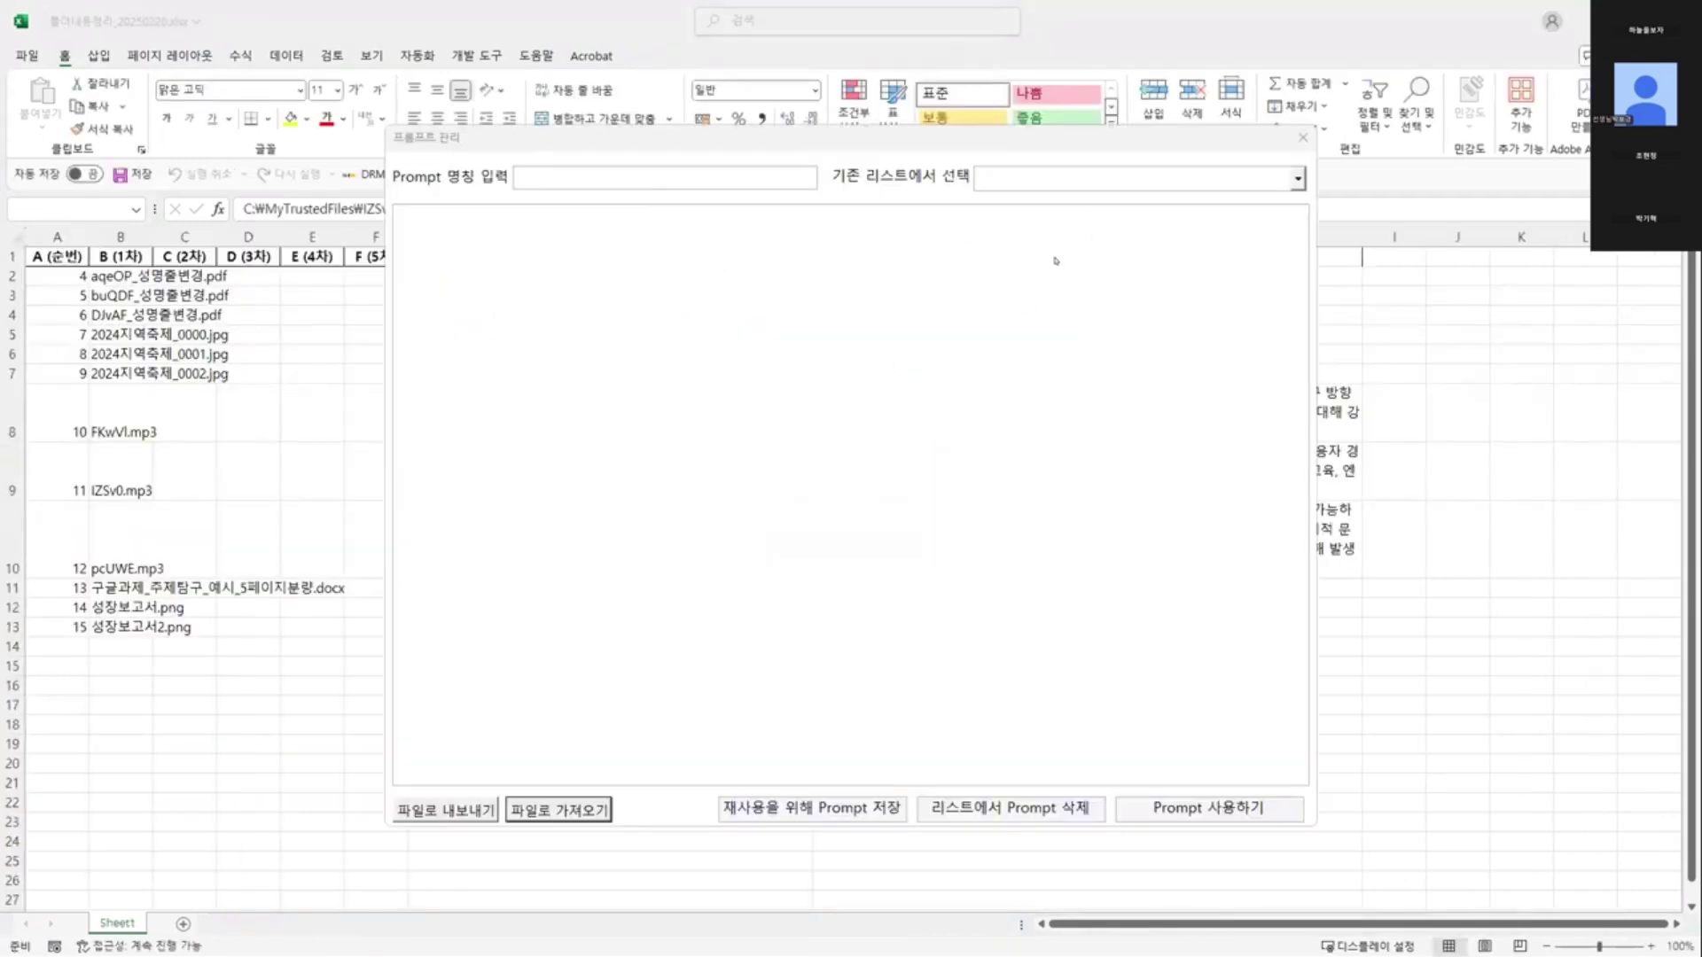
# - Select the duplicate 엑셀 전문가 prompt at the end of the saved list and delete it
pyautogui.click(1059, 180)
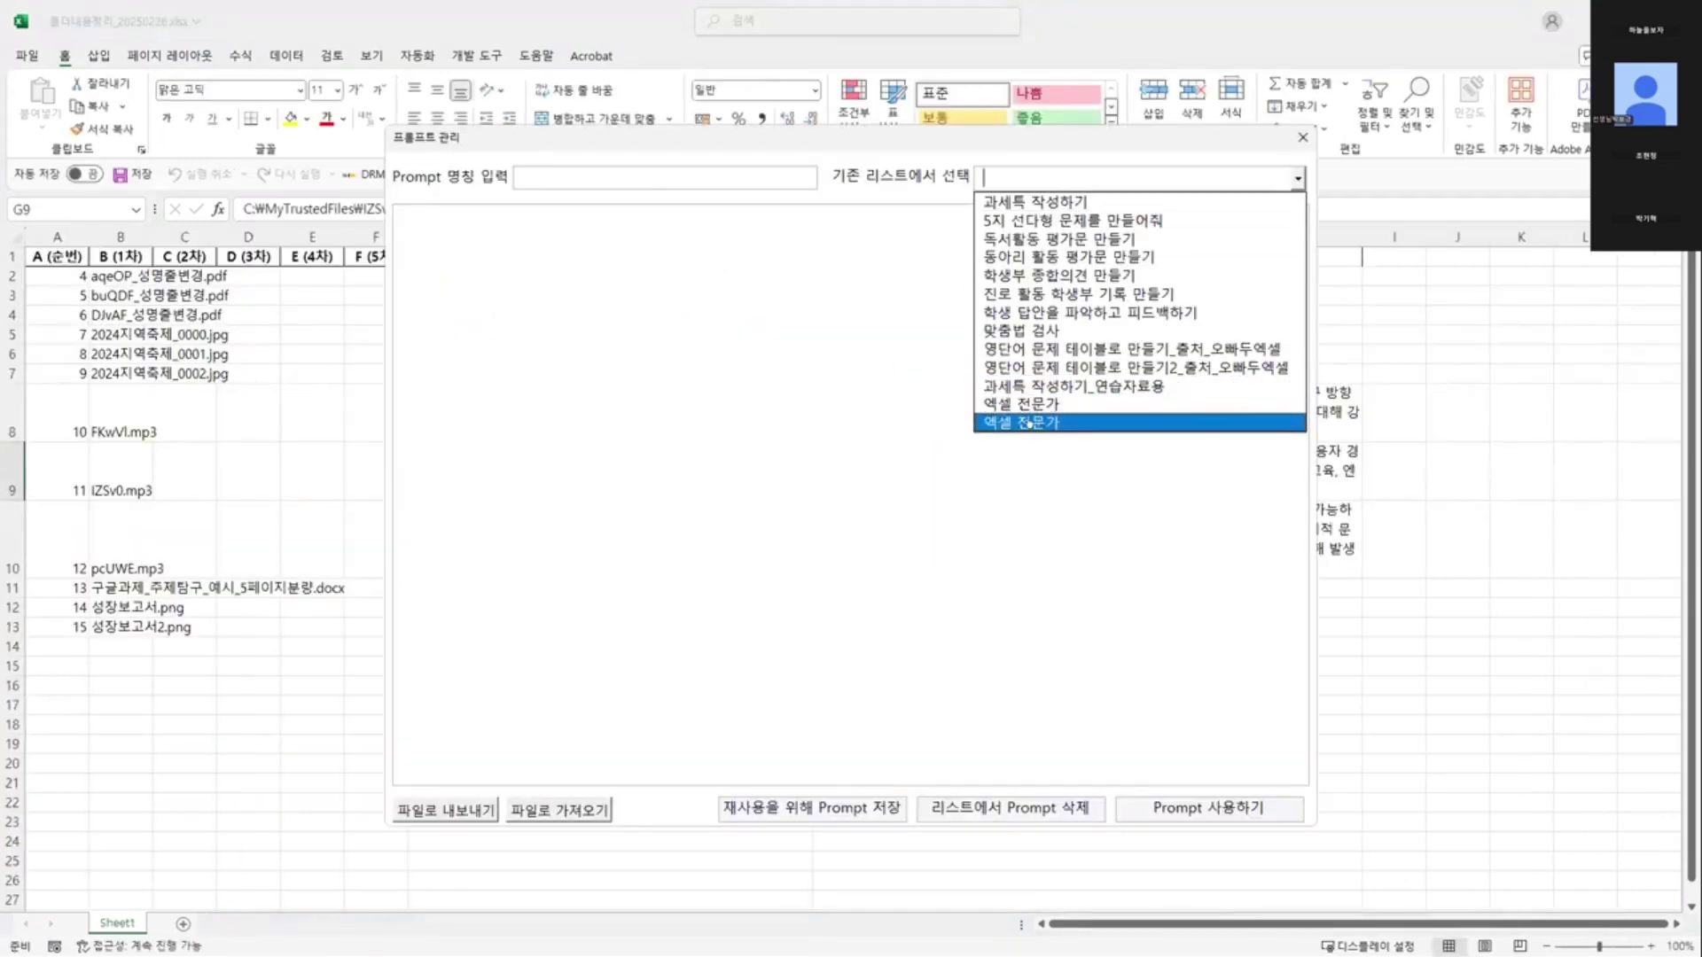
pyautogui.click(1028, 424)
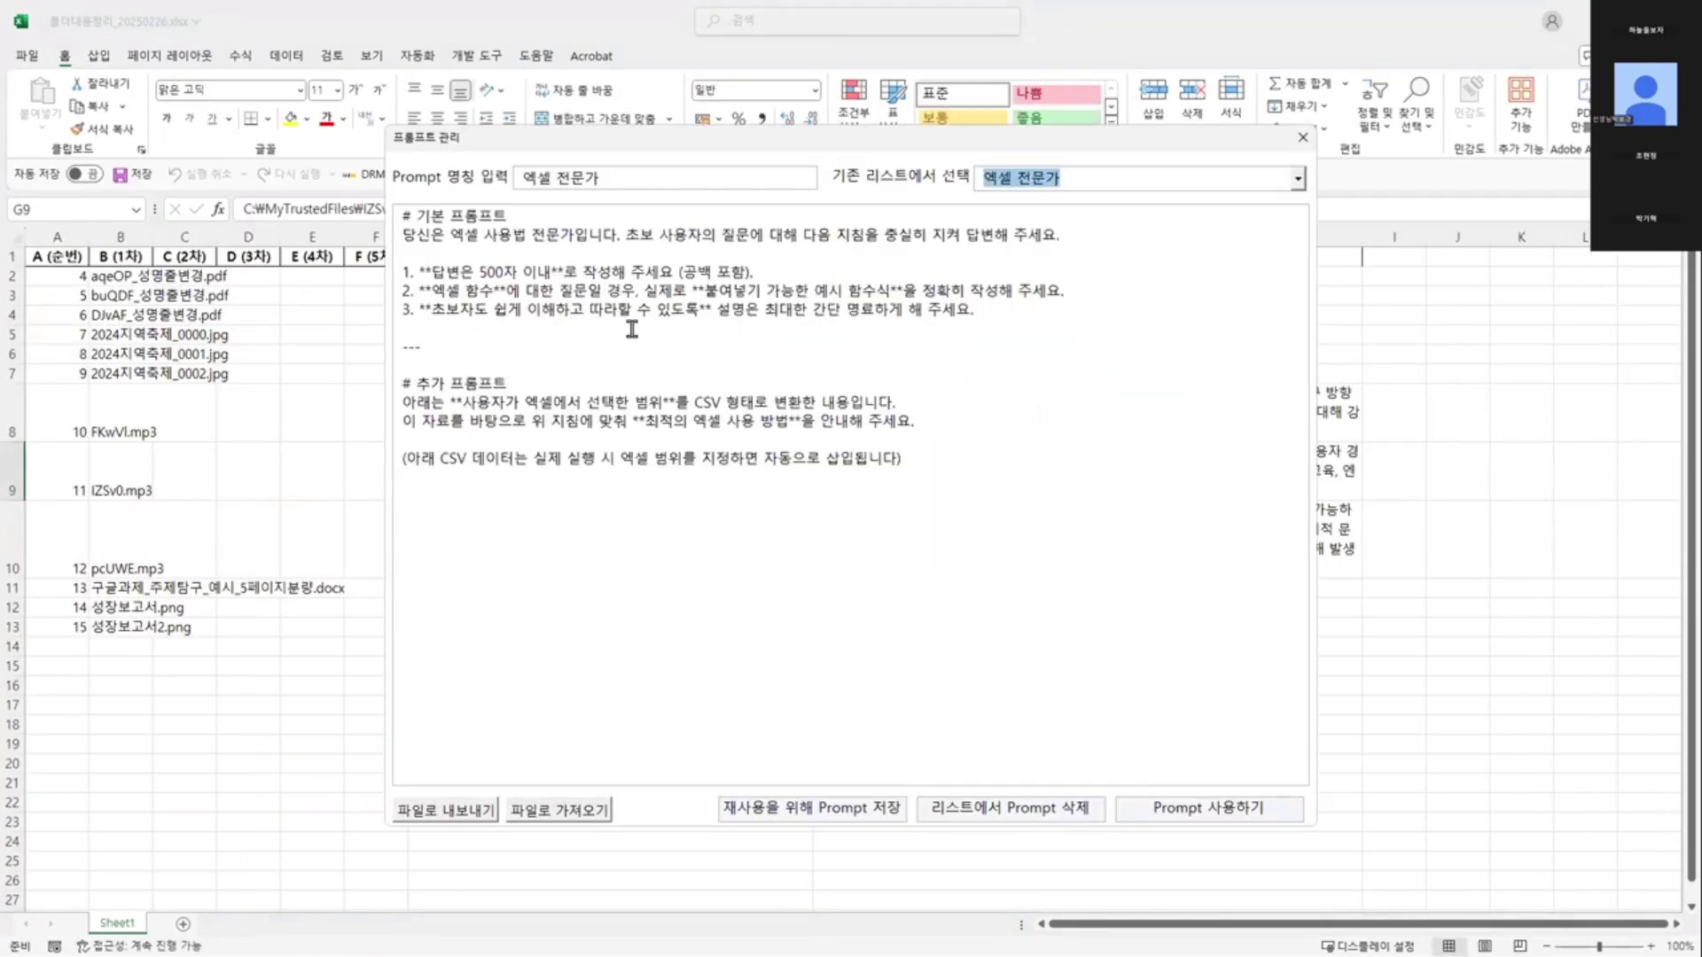
pyautogui.click(998, 808)
pyautogui.click(885, 543)
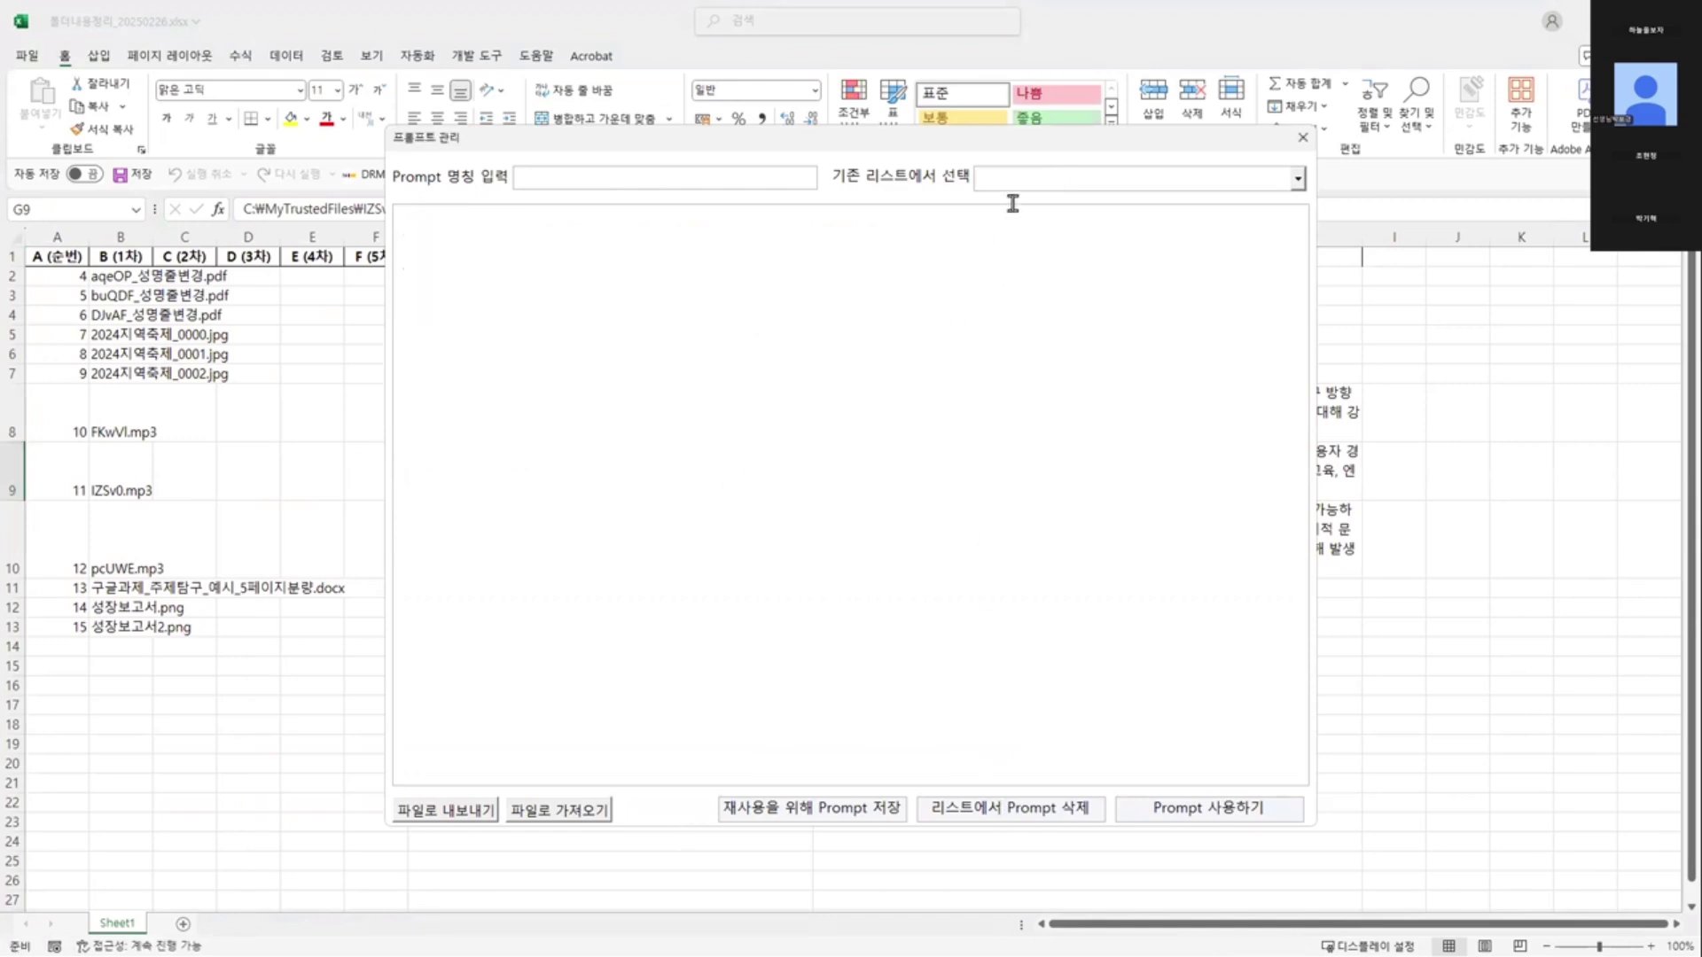
# - Review the remaining saved prompts in the list and close the prompt manager
pyautogui.click(1029, 180)
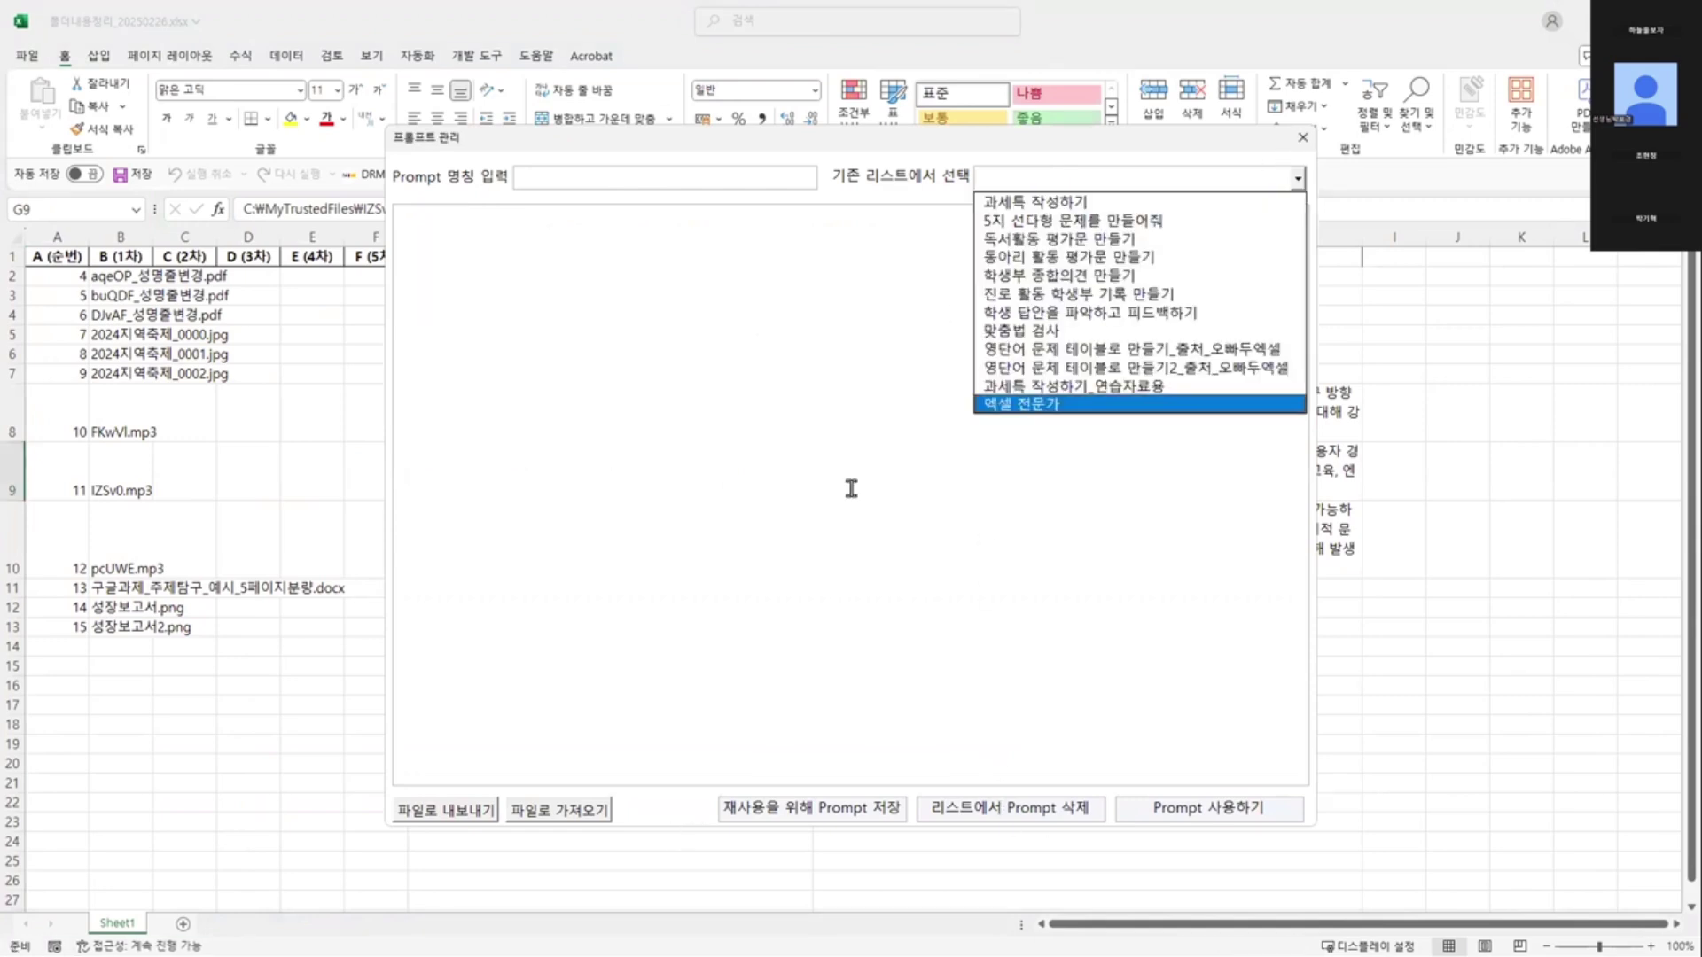
pyautogui.click(654, 629)
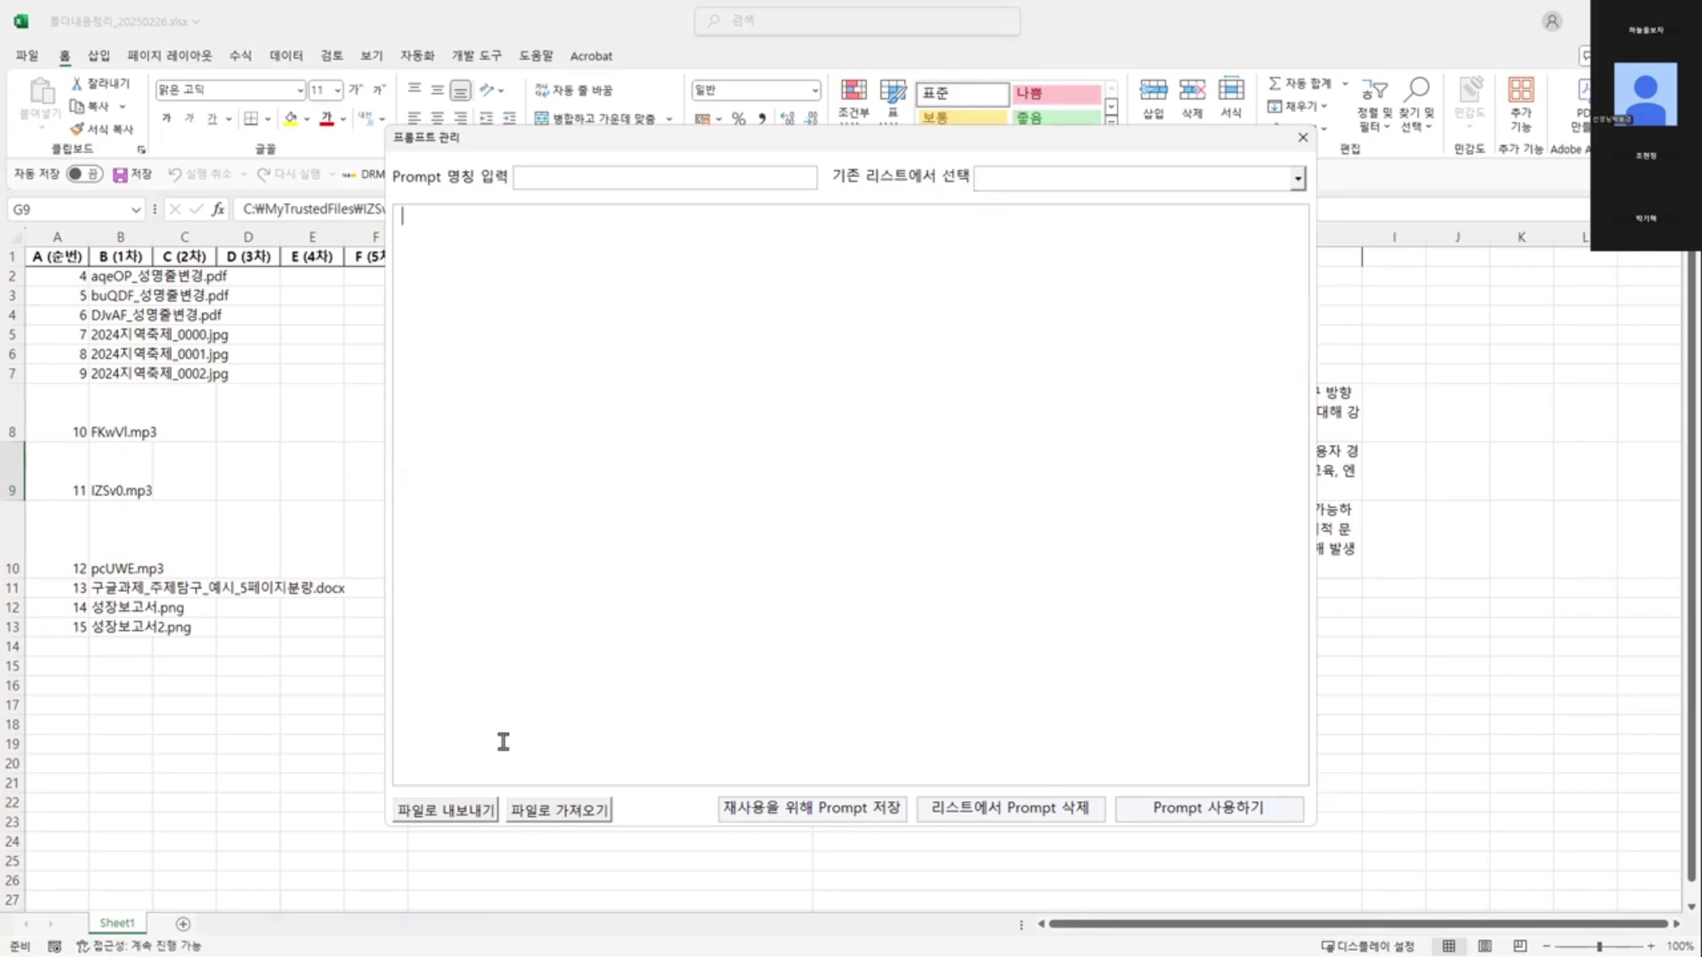
pyautogui.click(1087, 180)
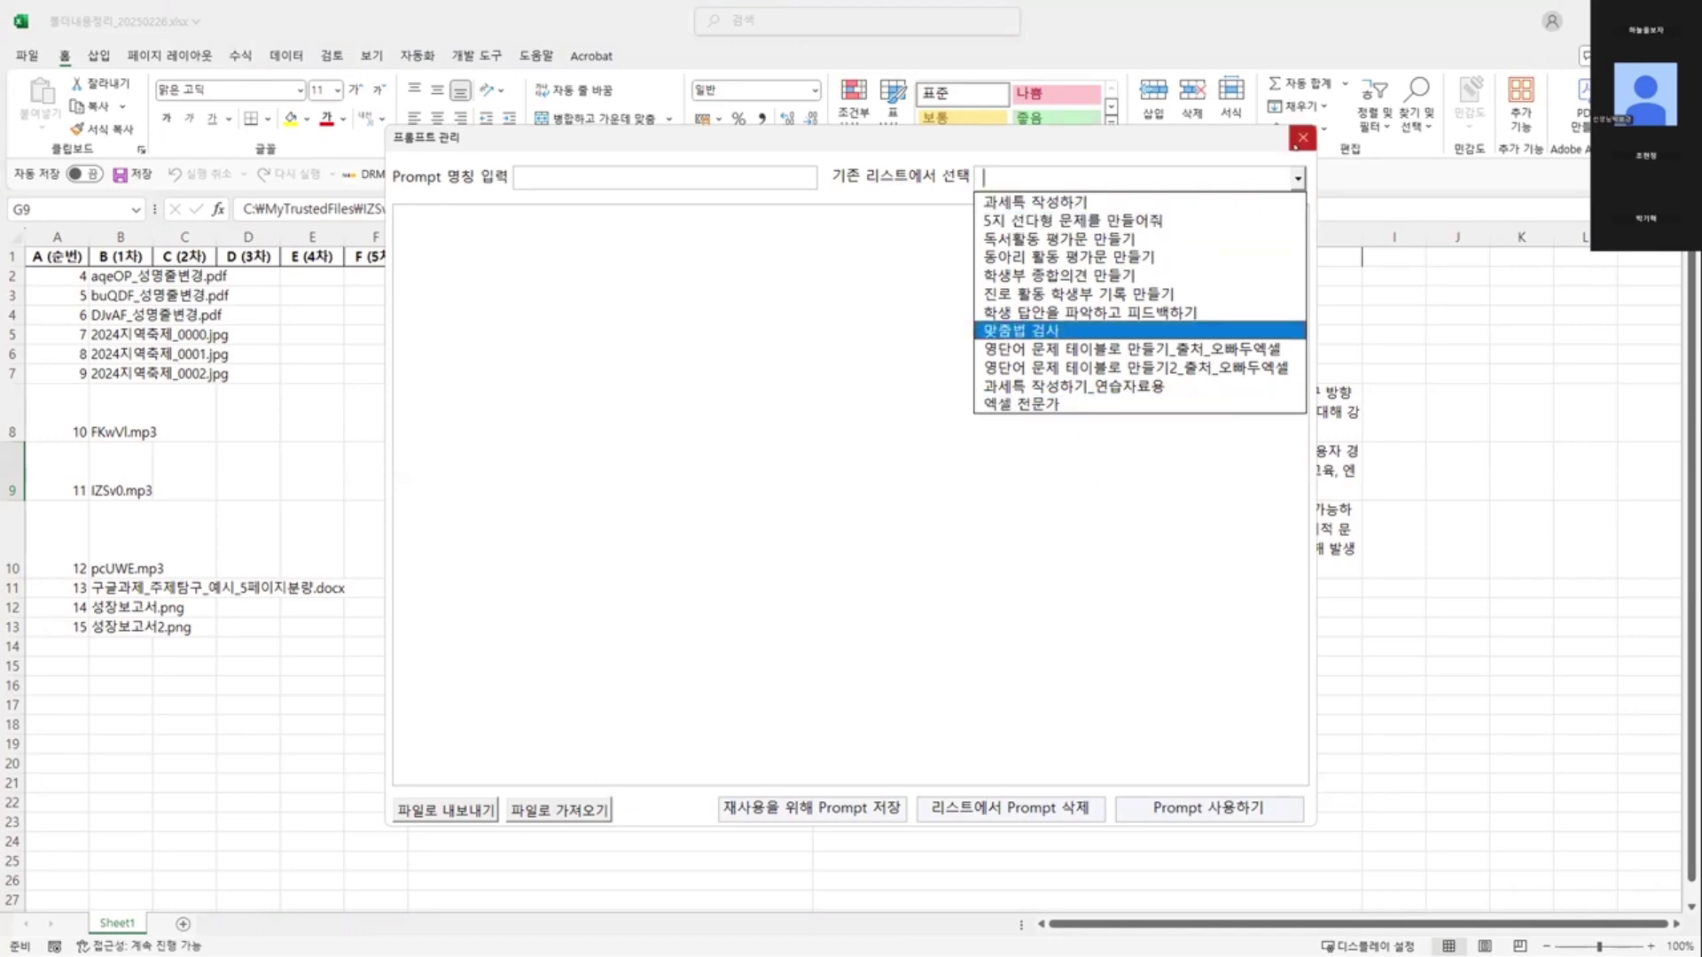
pyautogui.click(1302, 138)
# - Clear the summary results in H2:H16 beneath the 이 내용을 200자로 정리해줘. header
pyautogui.click(873, 317)
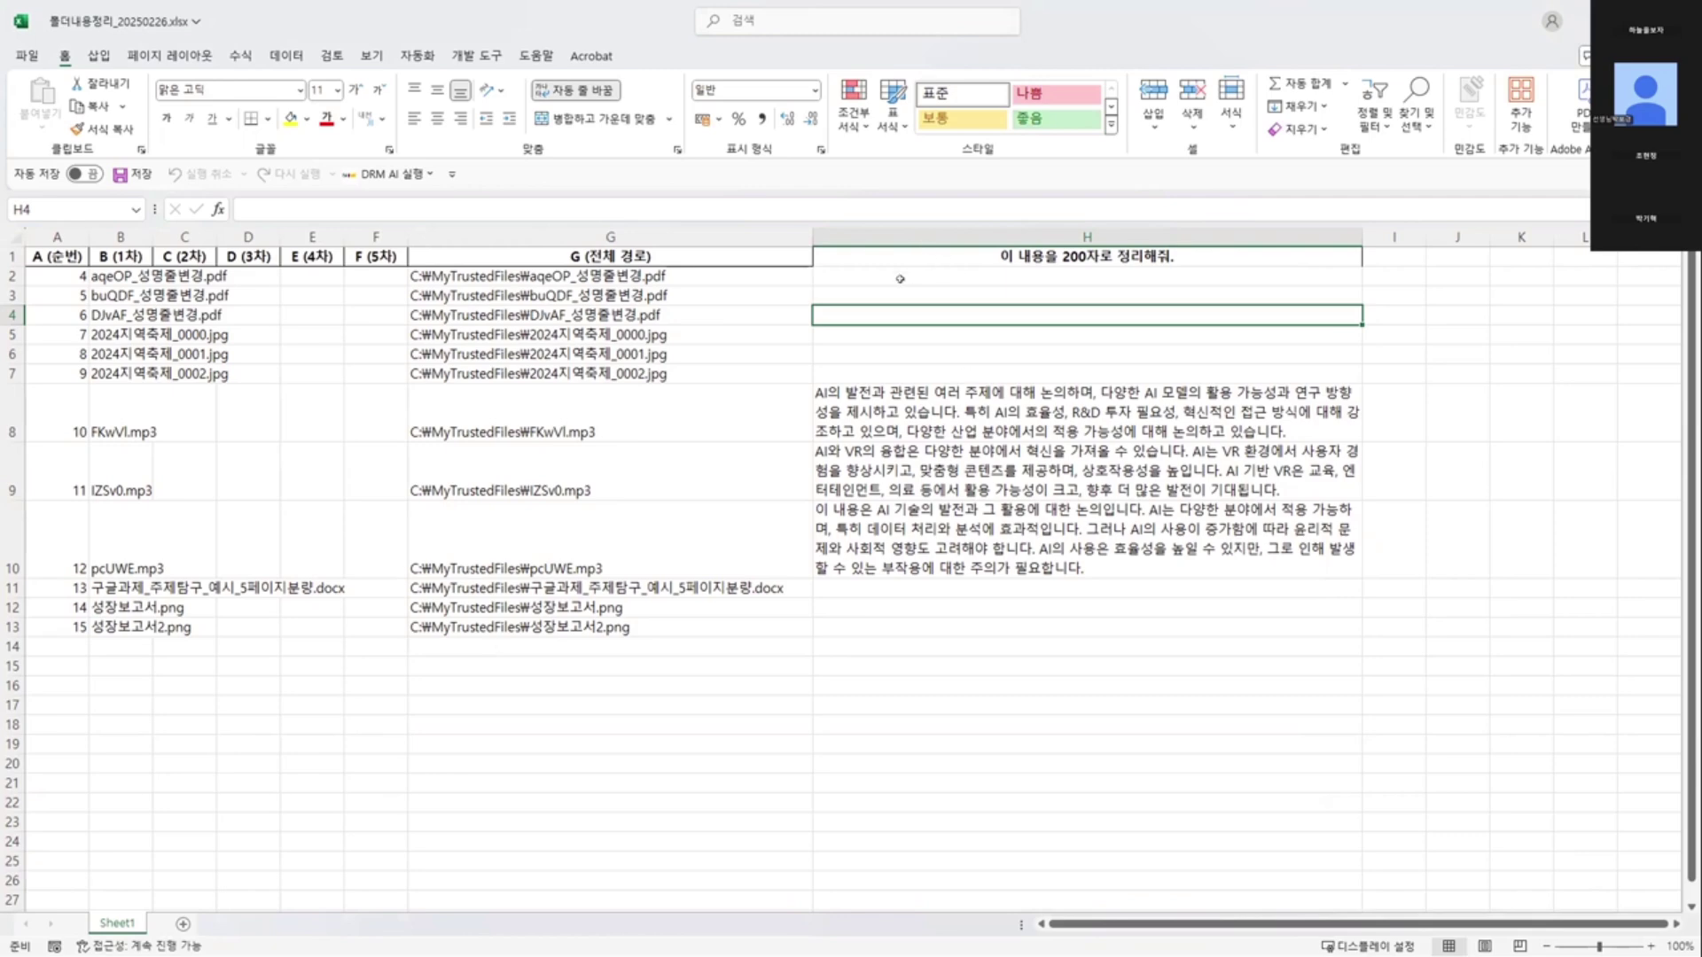
pyautogui.moveTo(899, 280); pyautogui.dragTo(940, 687)
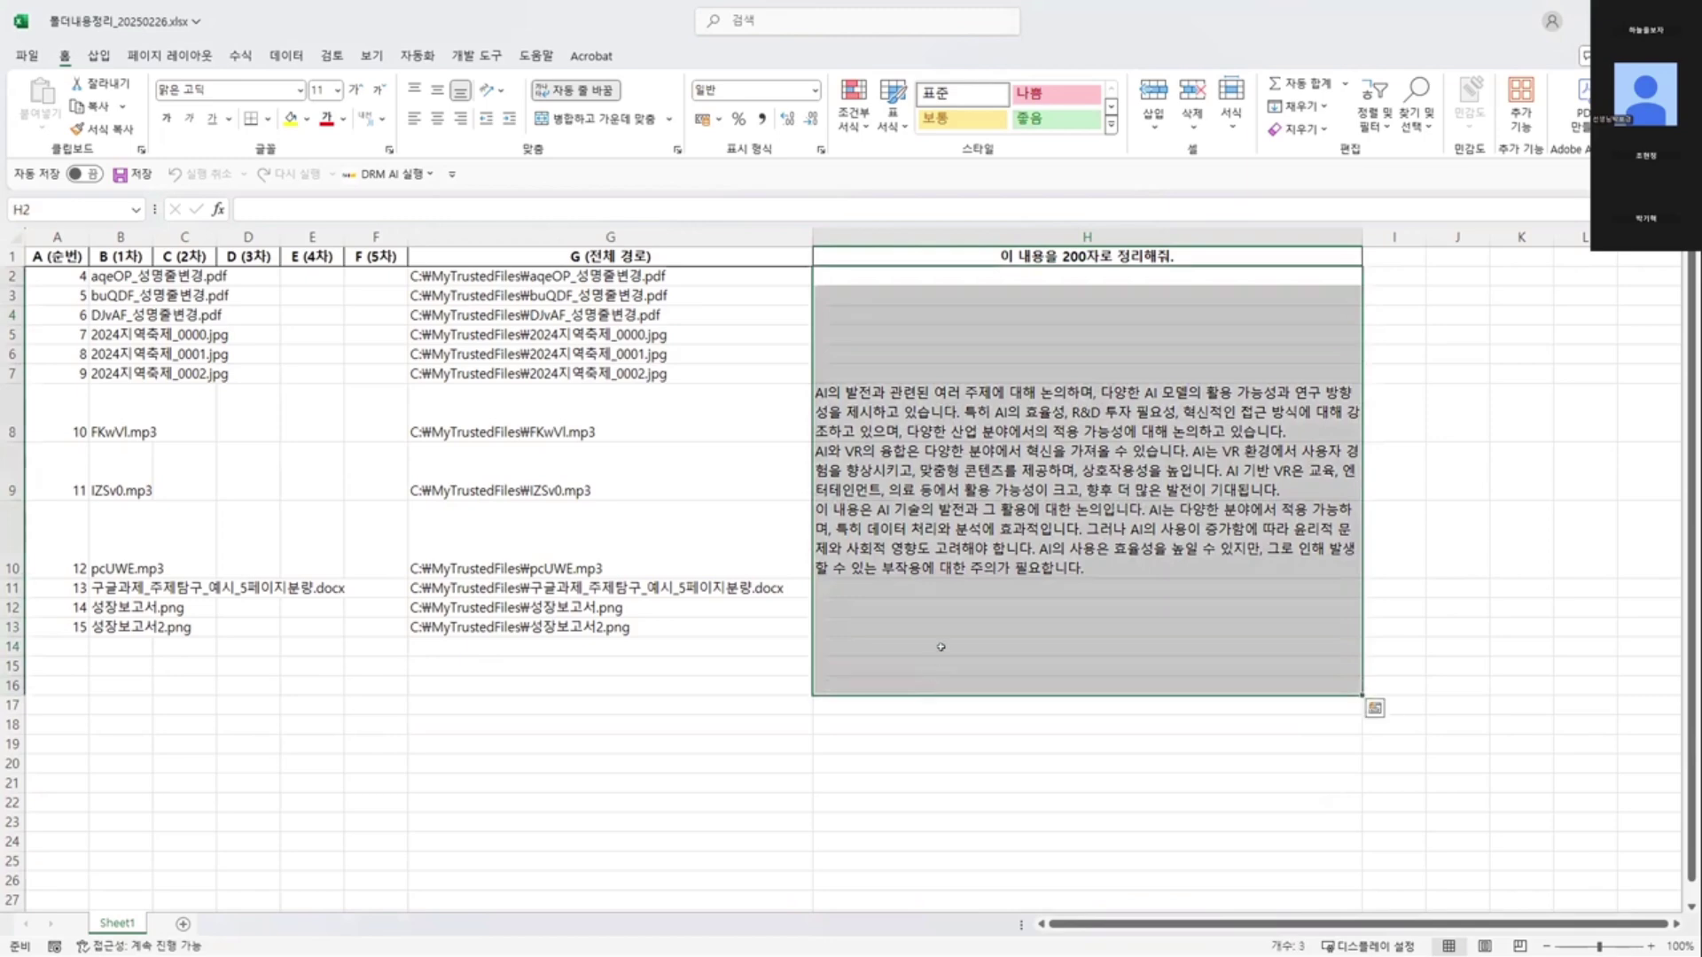
pyautogui.press('Delete')
pyautogui.click(572, 742)
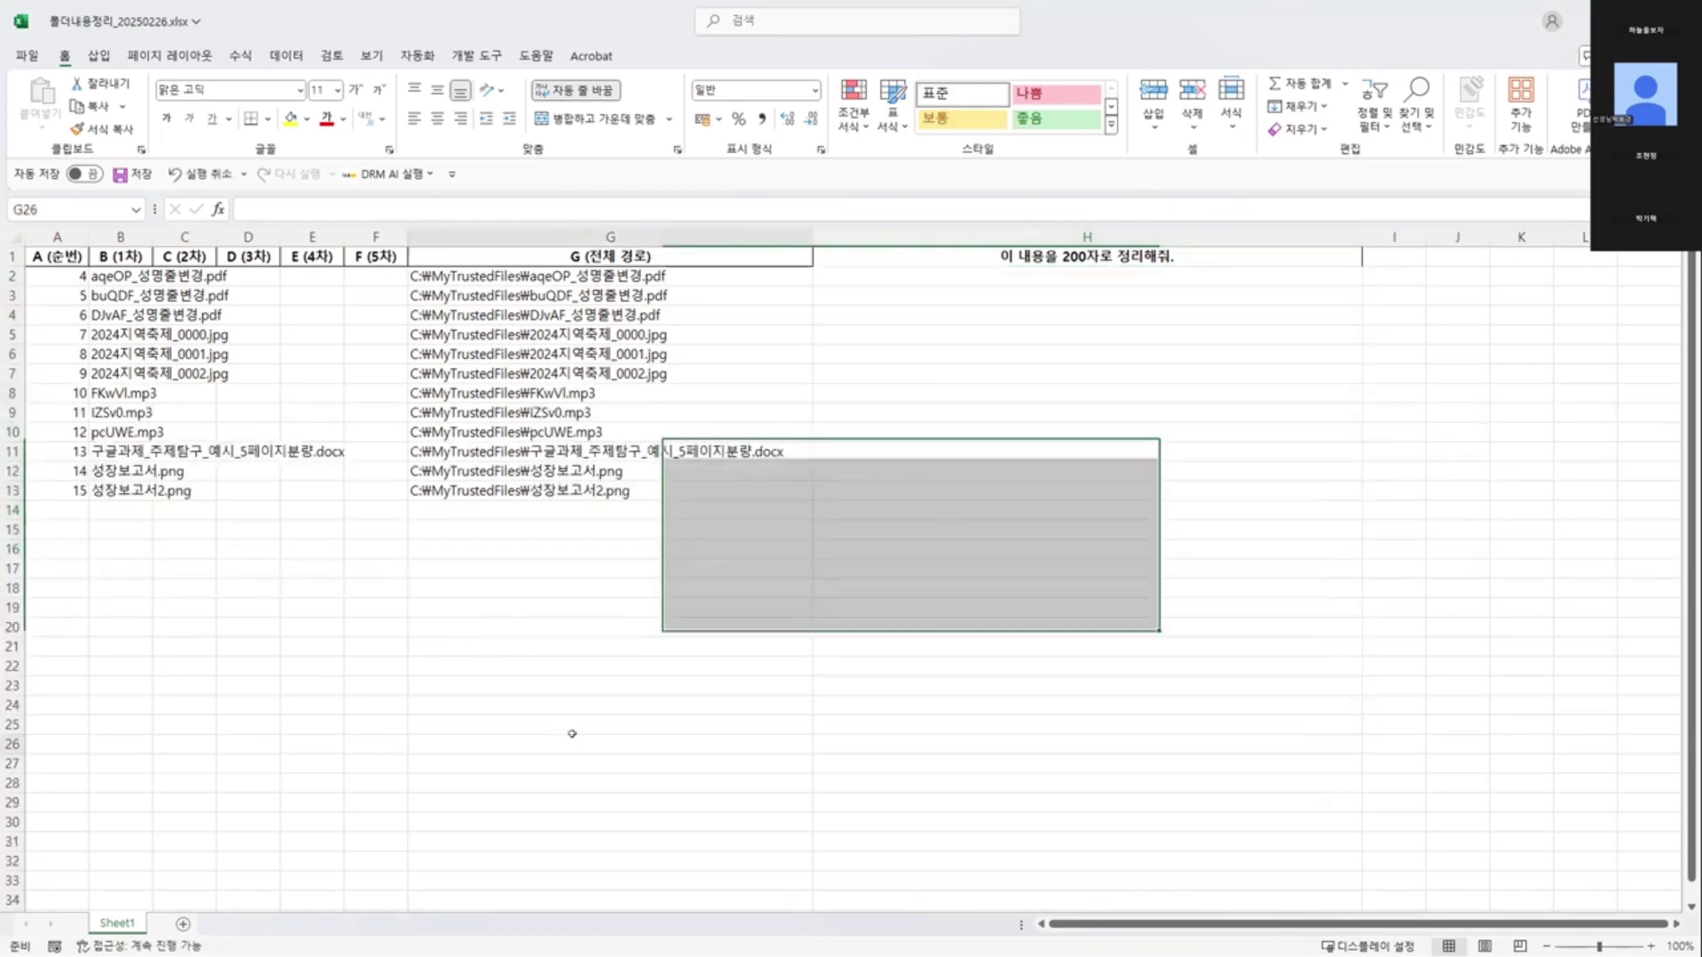
# - Add a new worksheet and enter "아무 생각이 나지 않아요." in cell G1
pyautogui.click(181, 924)
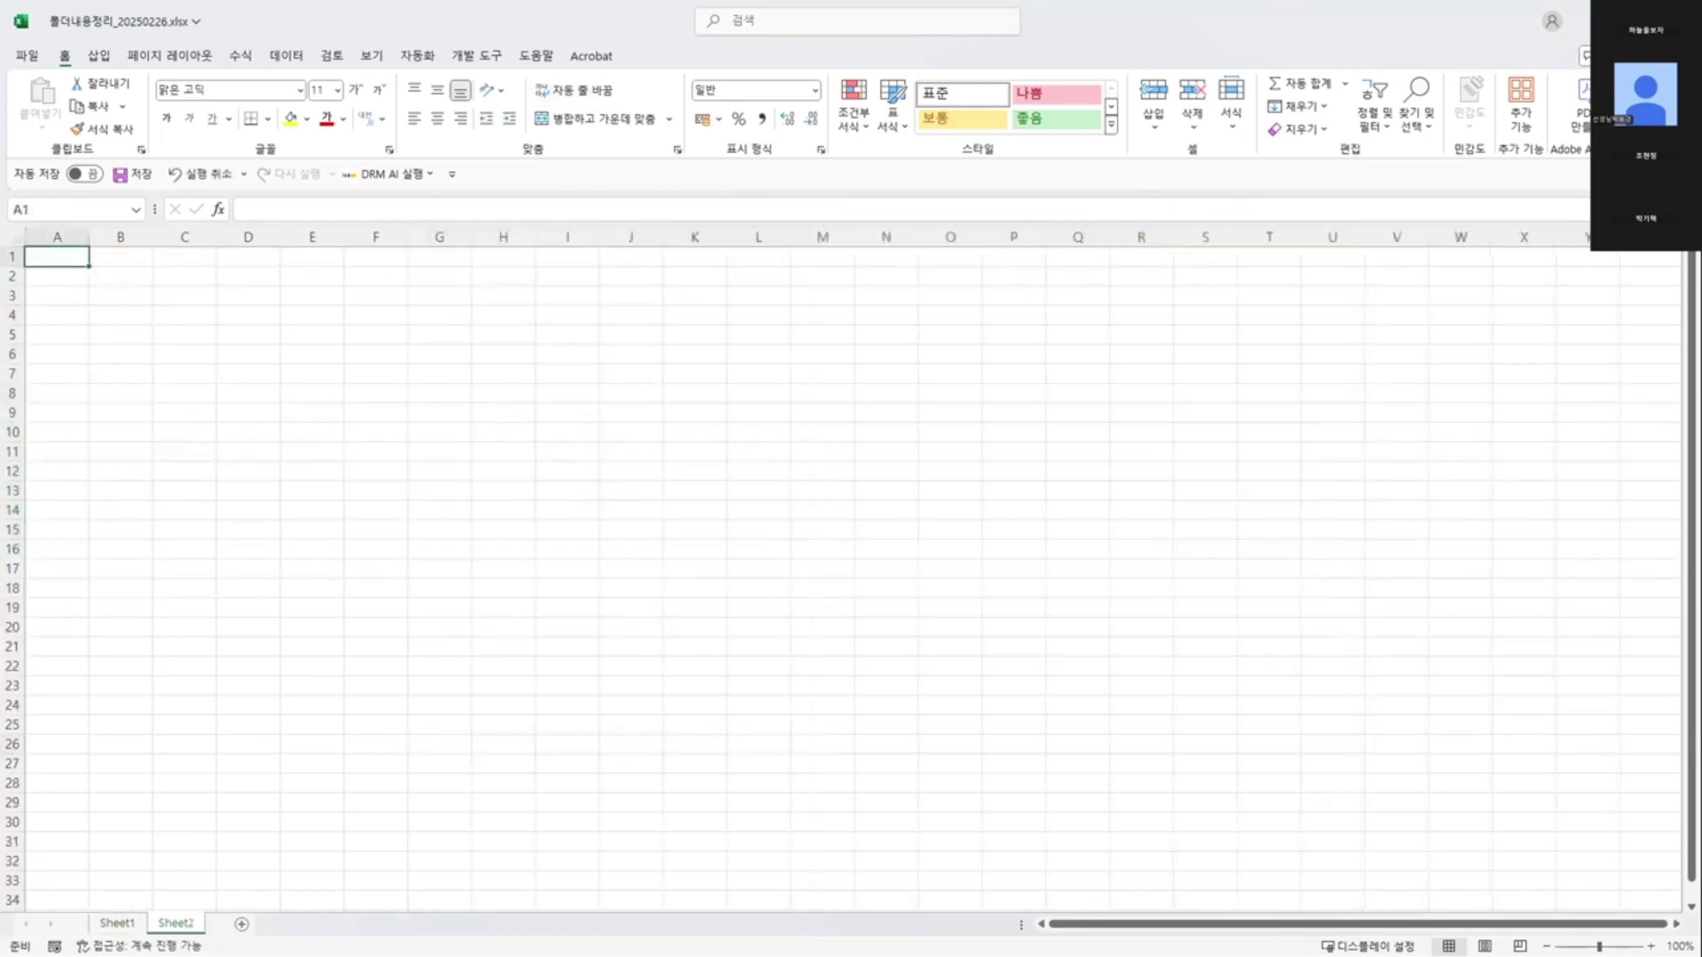
pyautogui.click(434, 331)
pyautogui.click(421, 276)
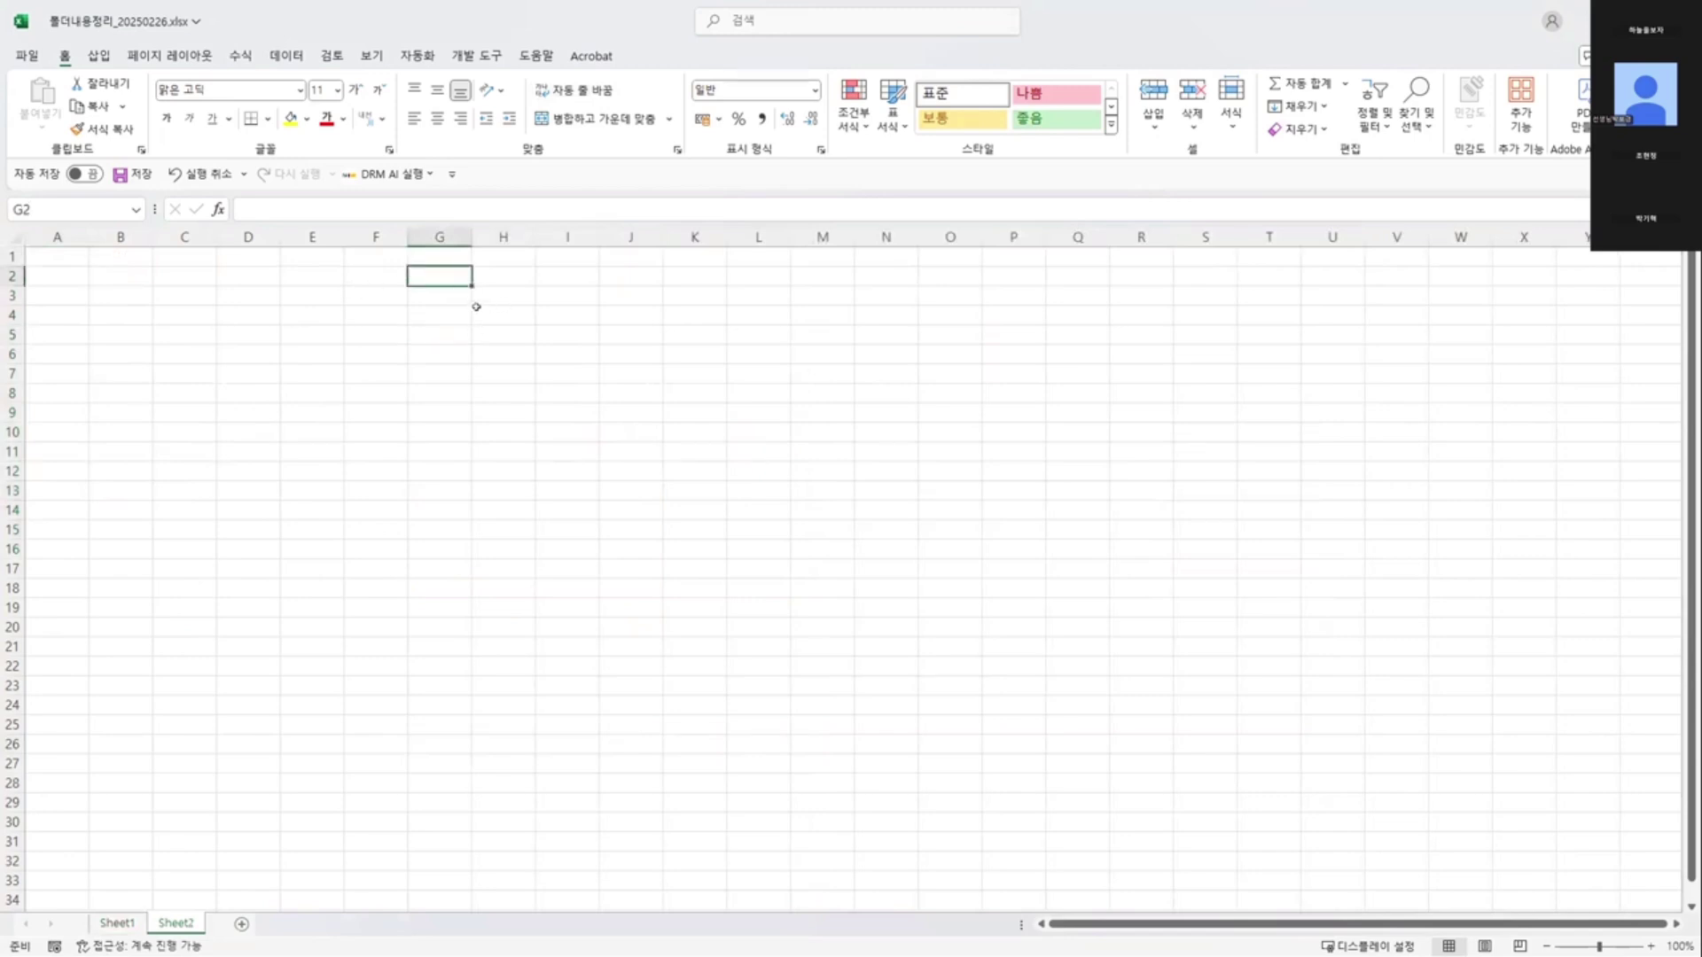
pyautogui.click(418, 253)
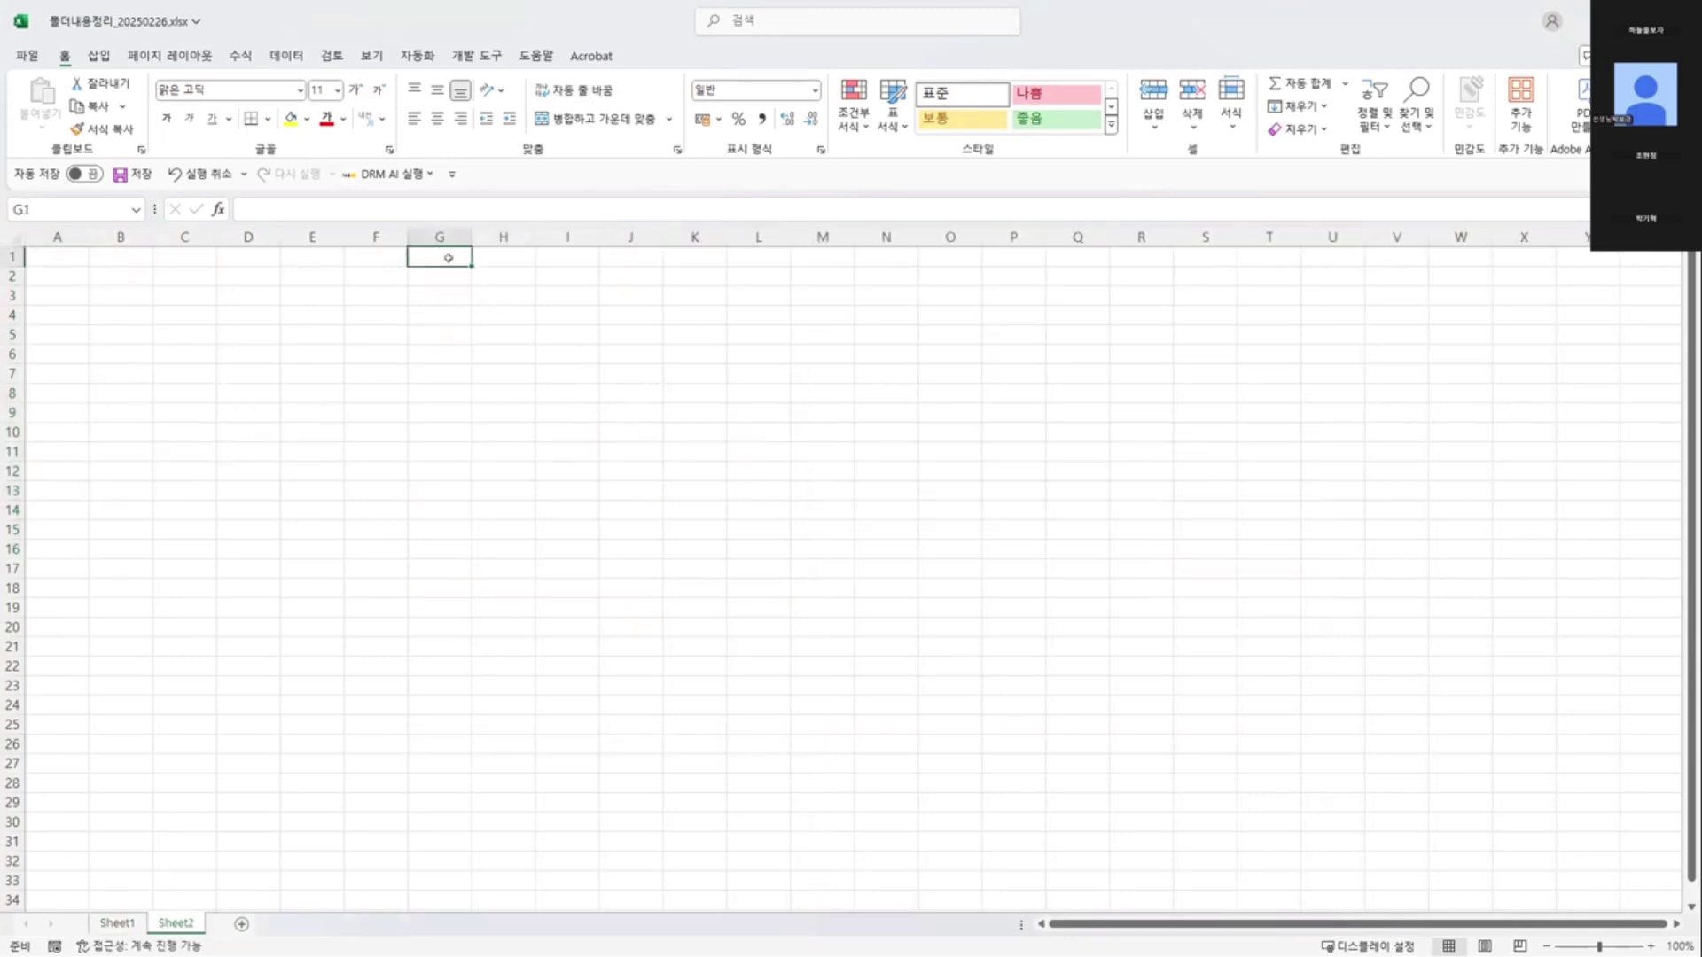
pyautogui.write('dPtks')
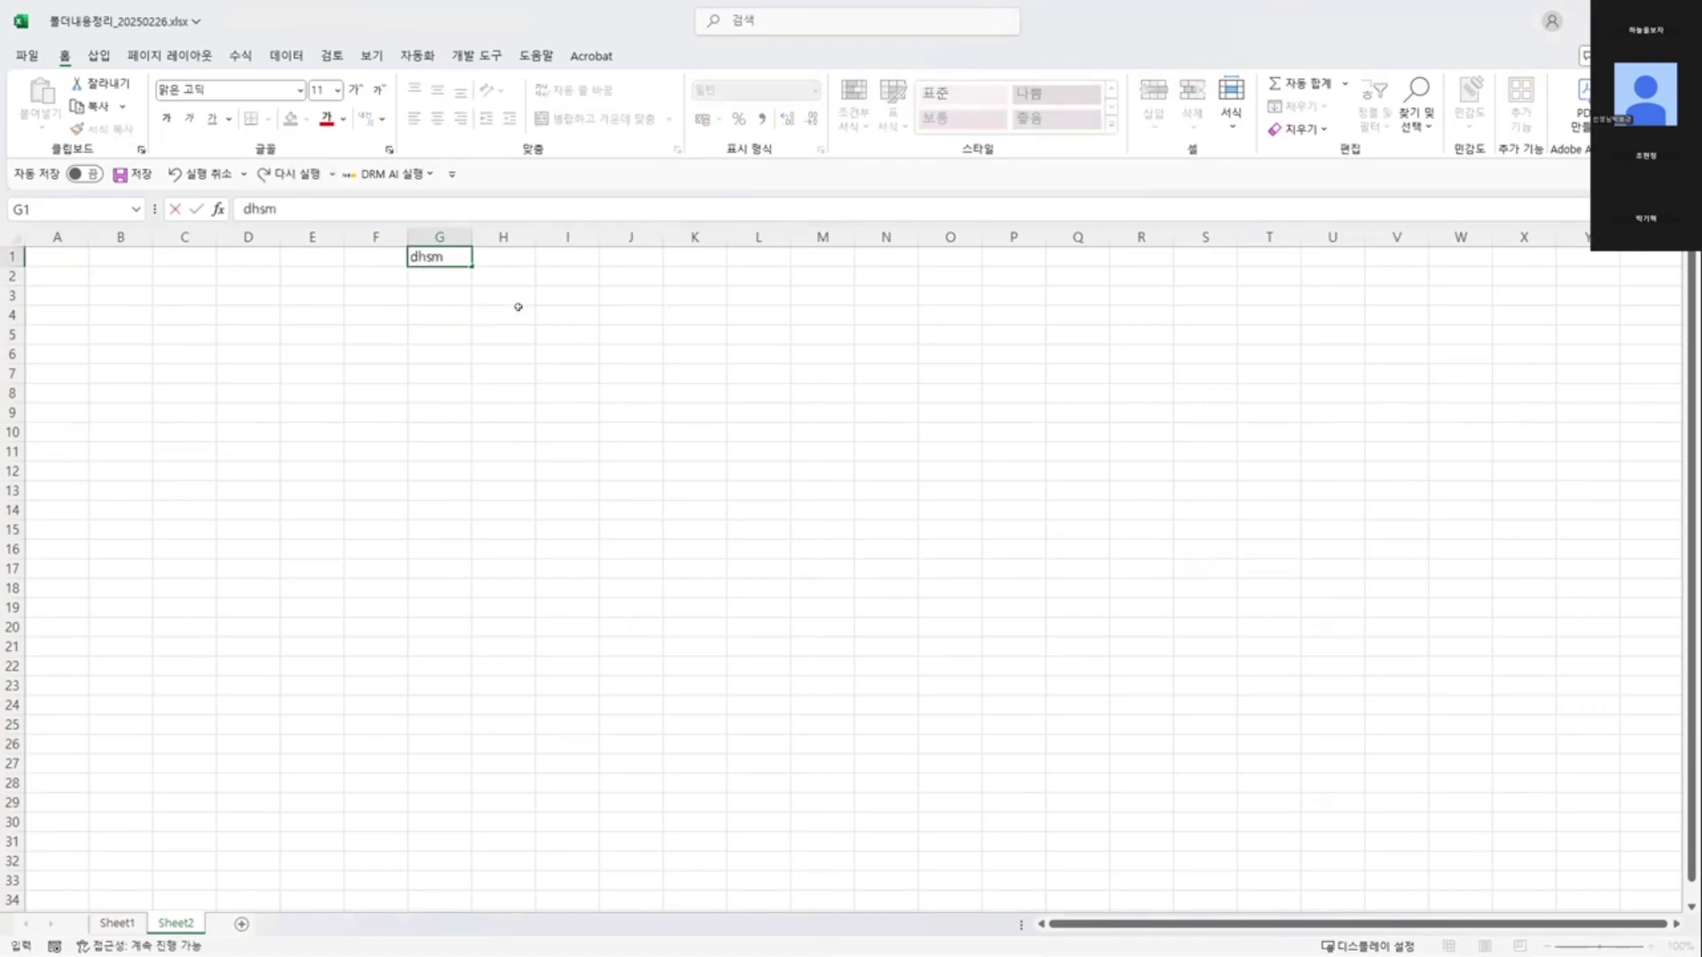
pyautogui.press('BackSpace')
pyautogui.press('BackSpace')
pyautogui.press('BackSpace')
pyautogui.press('BackSpace')
pyautogui.press('BackSpace')
pyautogui.write('dP')
pyautogui.press('BackSpace')
pyautogui.press('BackSpace')
pyautogui.write('아무 생각이 나지 않')
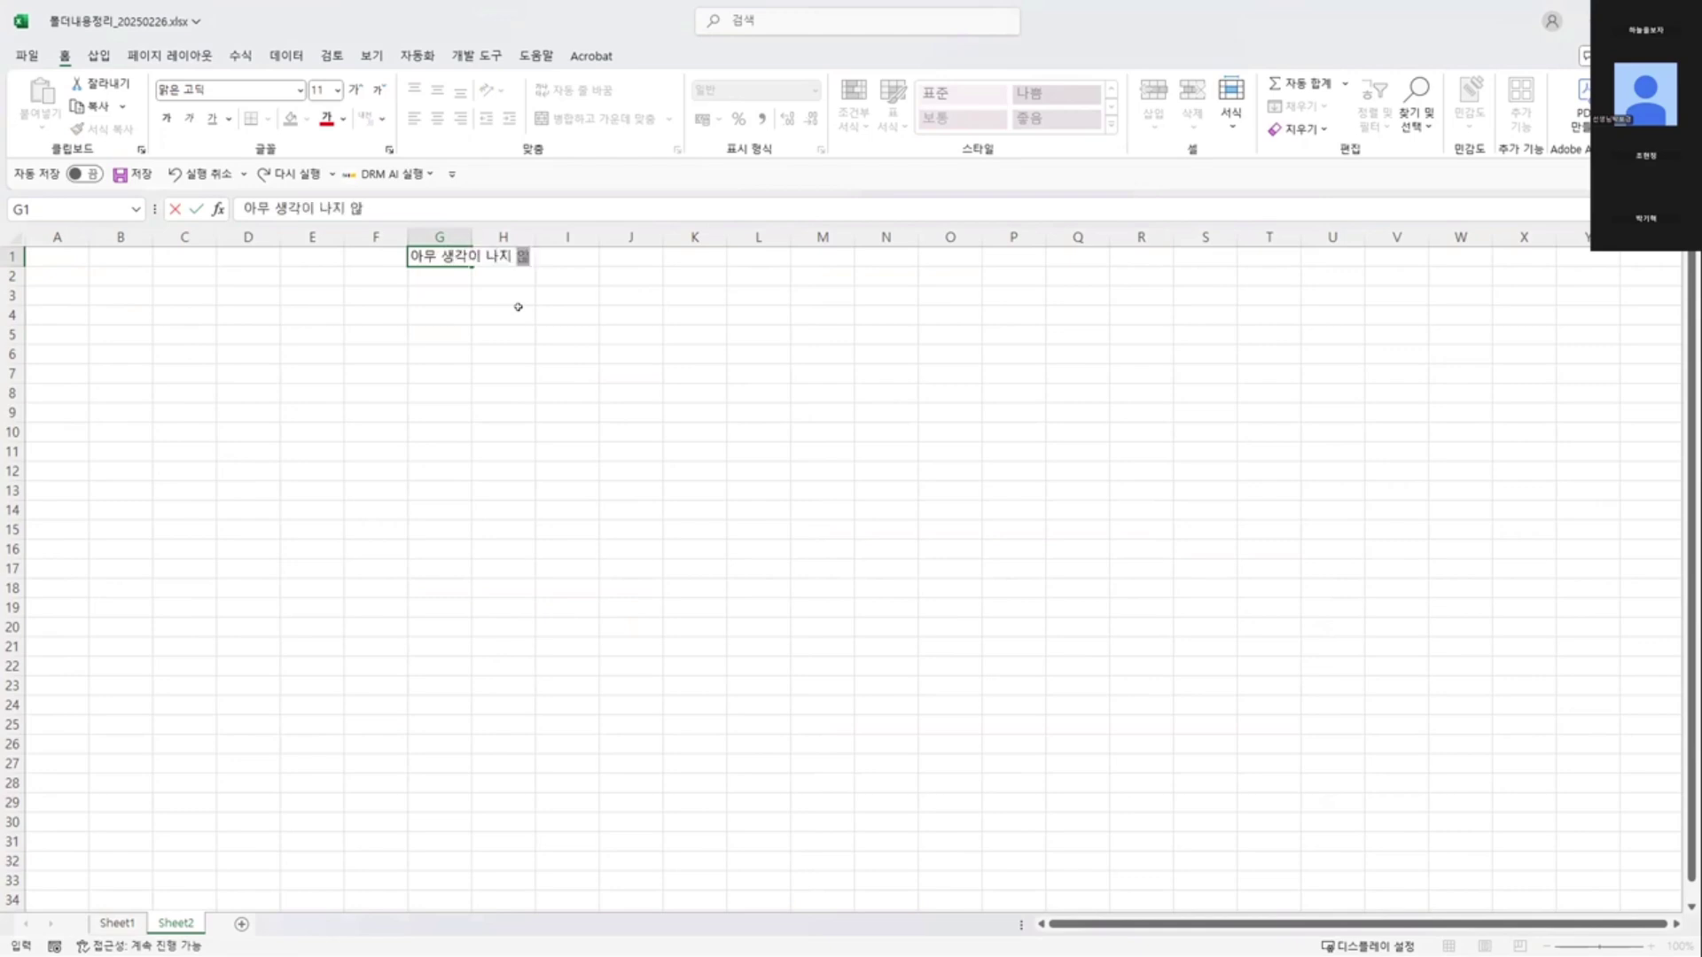
pyautogui.write('아요.')
pyautogui.press('Return')
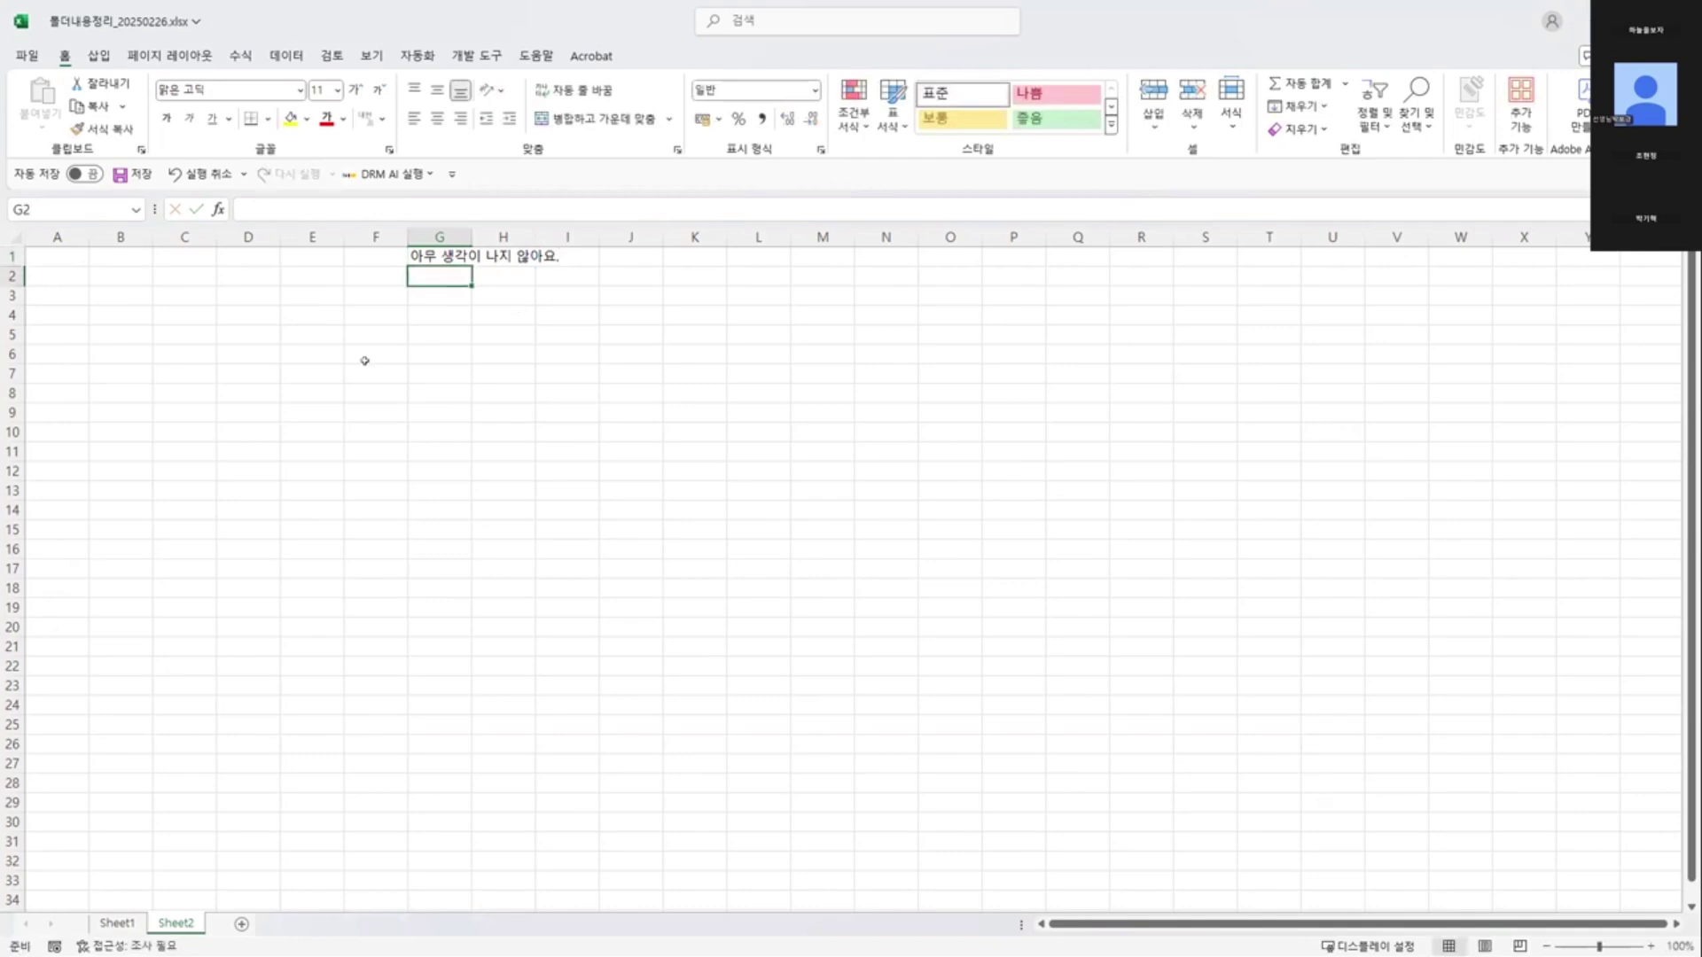
# - Return to Sheet1, select cell H2, and look at Sheet2 once before coming back to Sheet1
pyautogui.click(118, 922)
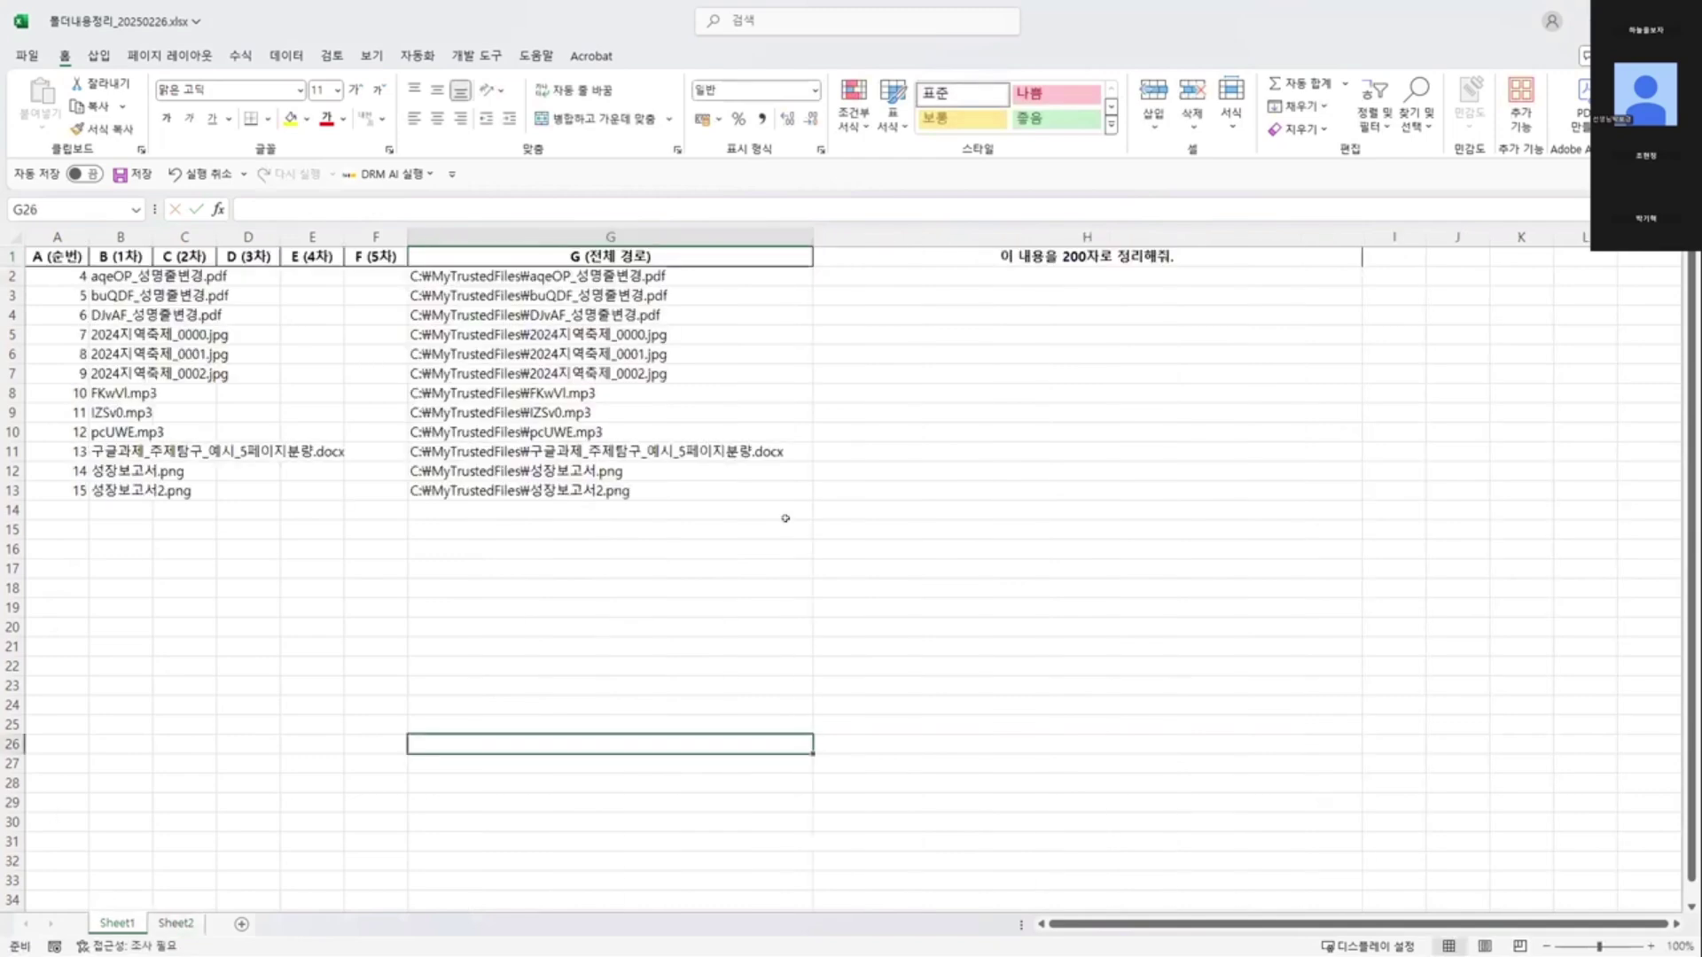
pyautogui.click(927, 275)
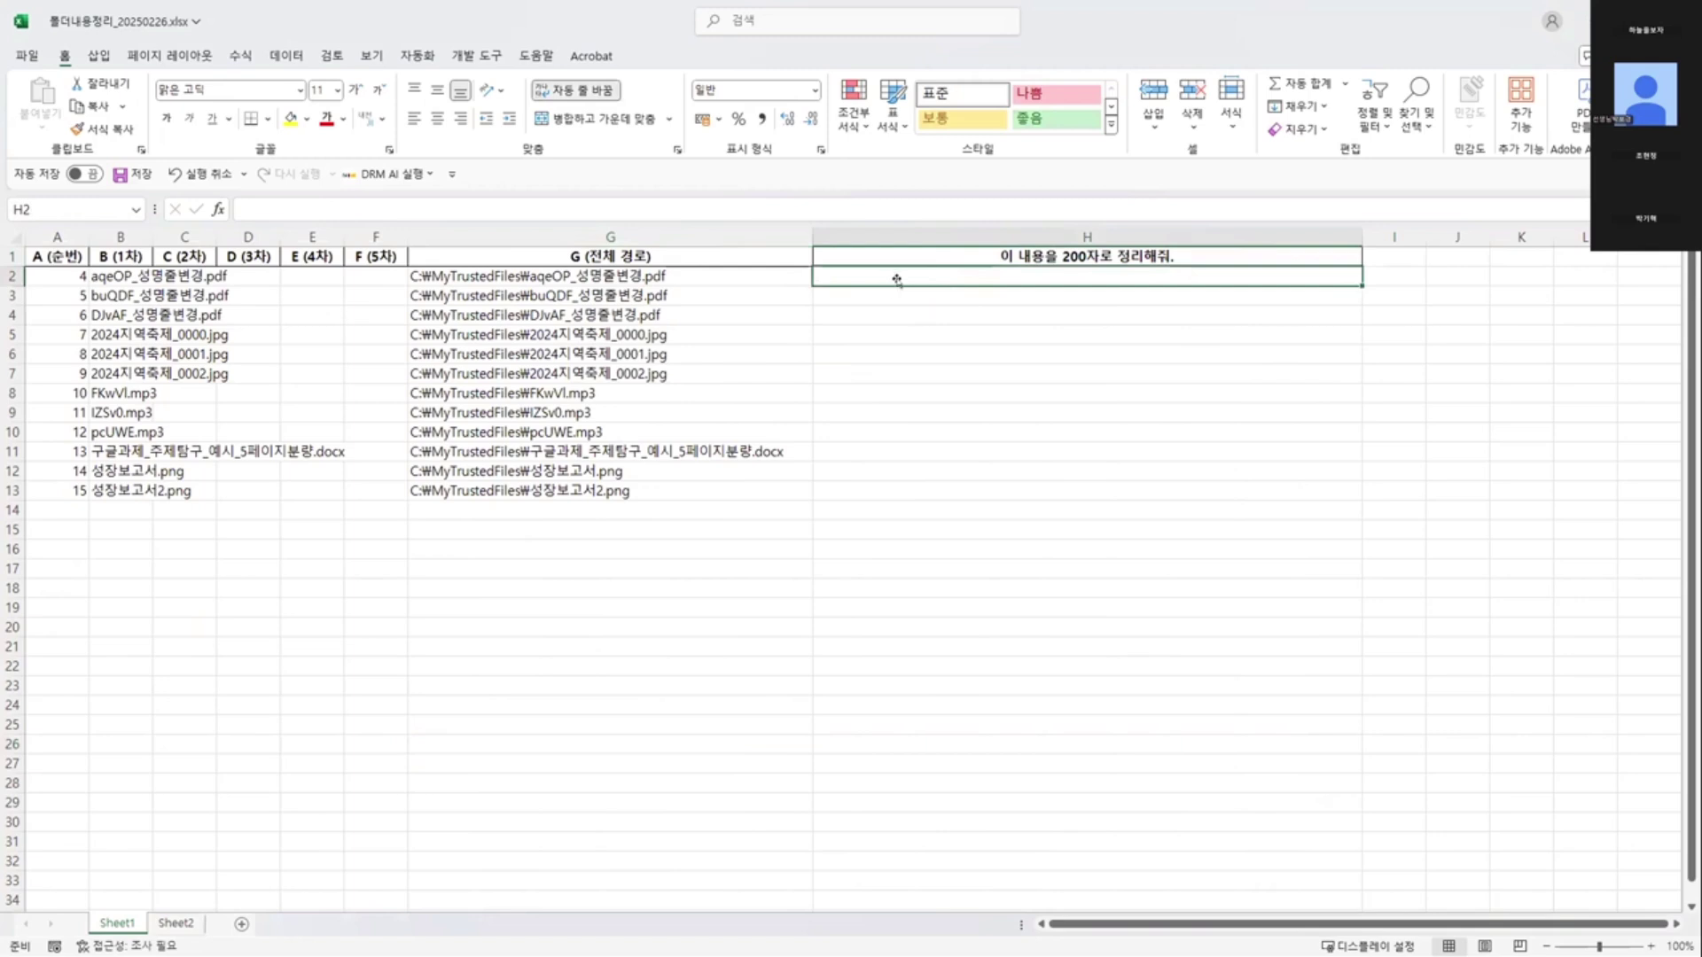
pyautogui.click(181, 924)
pyautogui.click(124, 923)
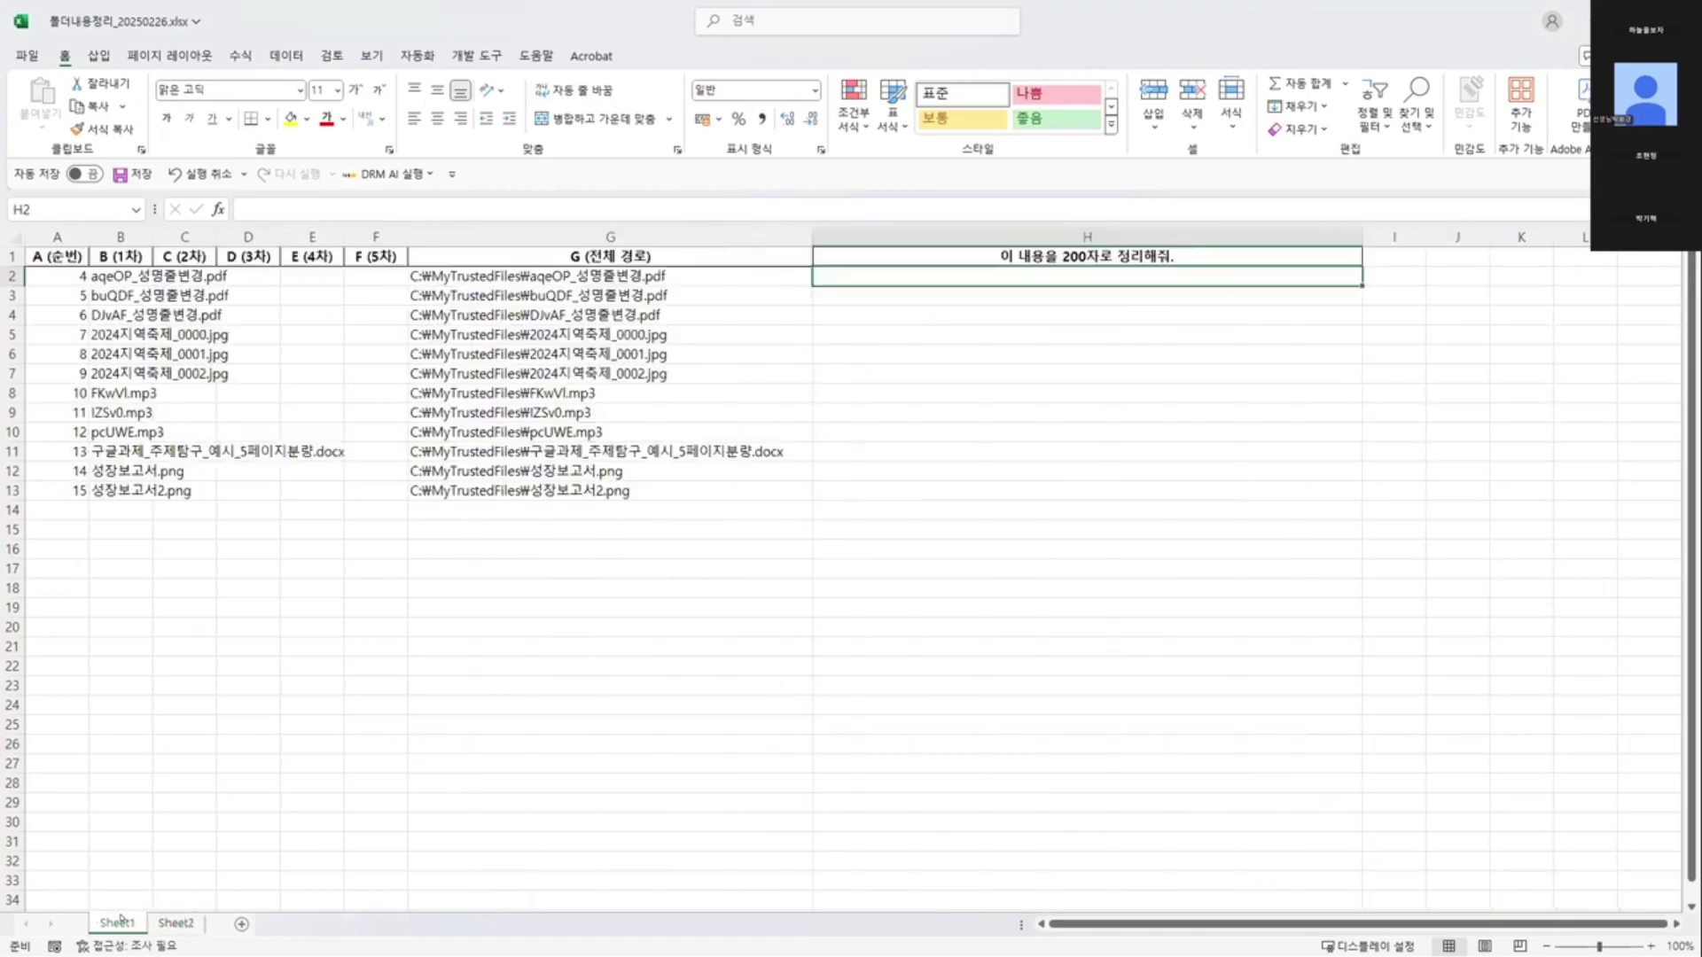
# - Check Sheet2, return to Sheet1, and browse the function categories for H2, including the 데이터베이스 functions, without inserting one
pyautogui.click(173, 925)
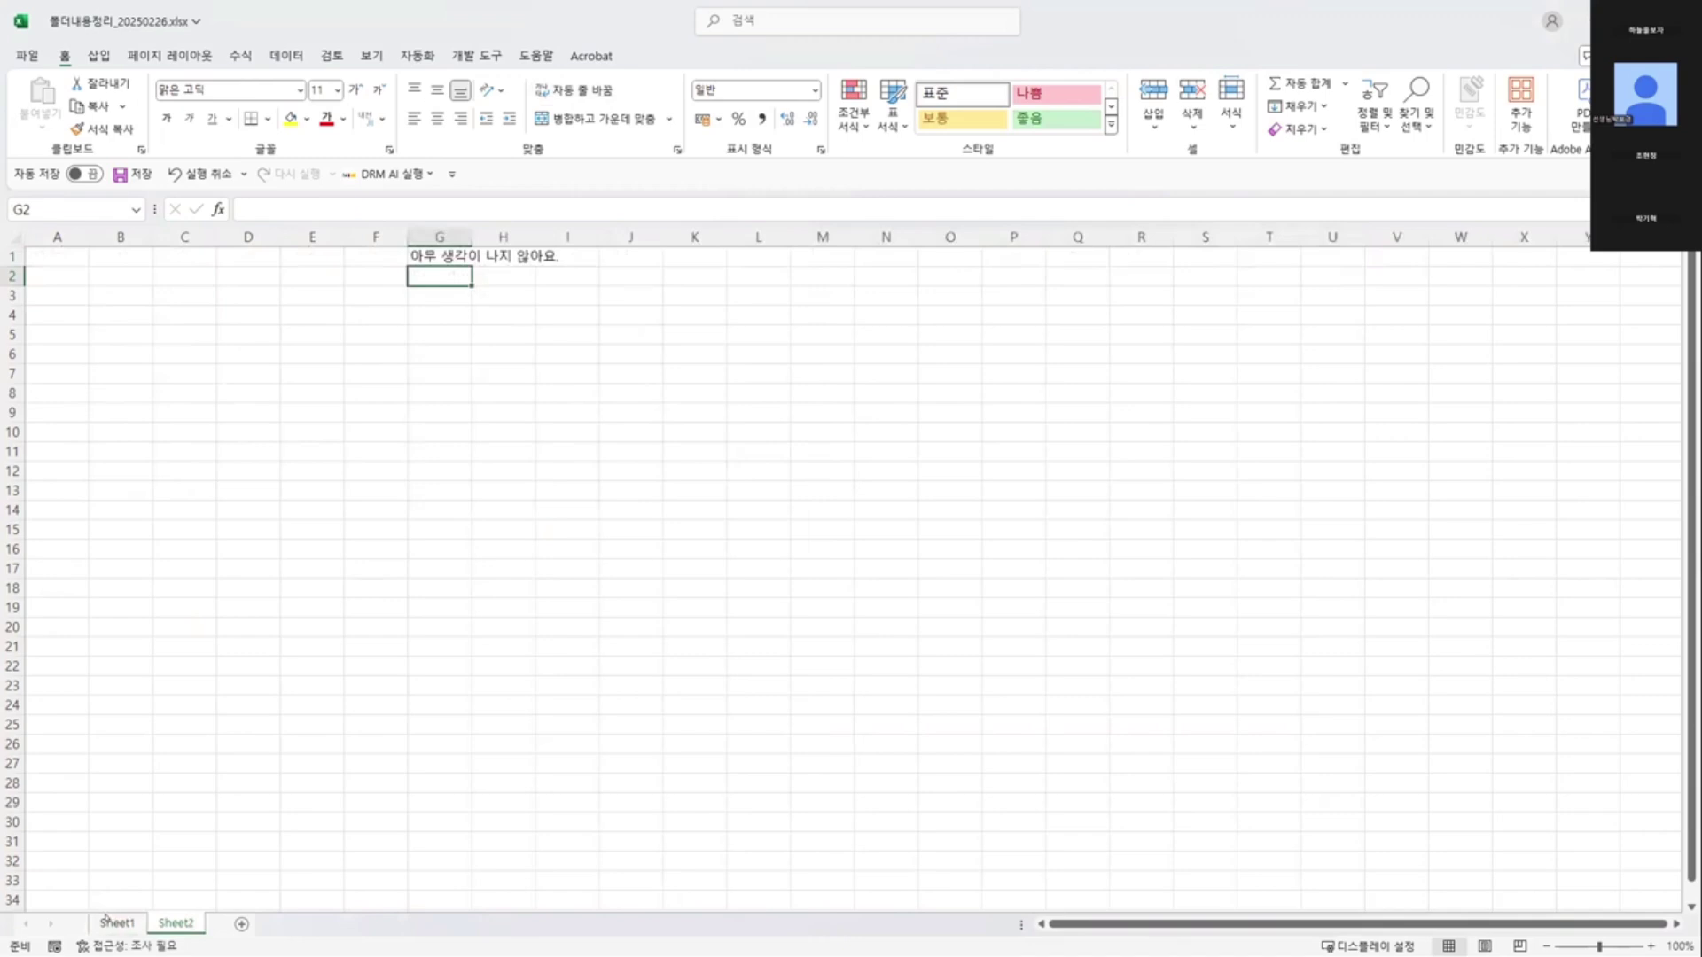
pyautogui.click(108, 921)
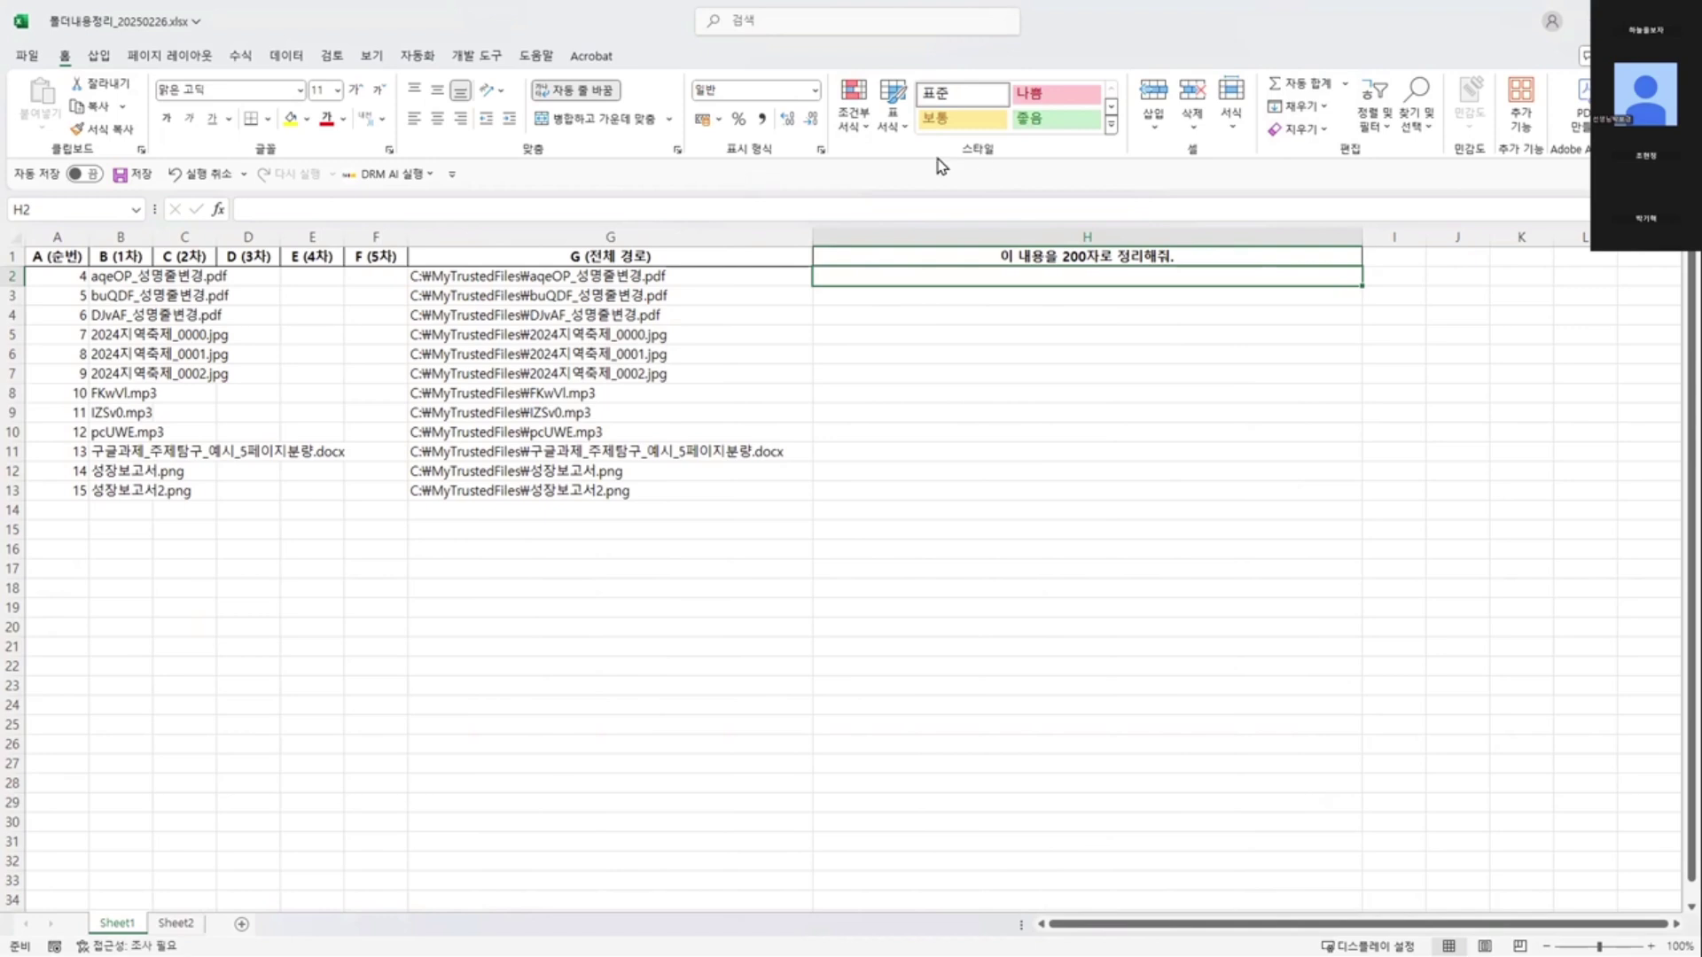
pyautogui.click(1346, 84)
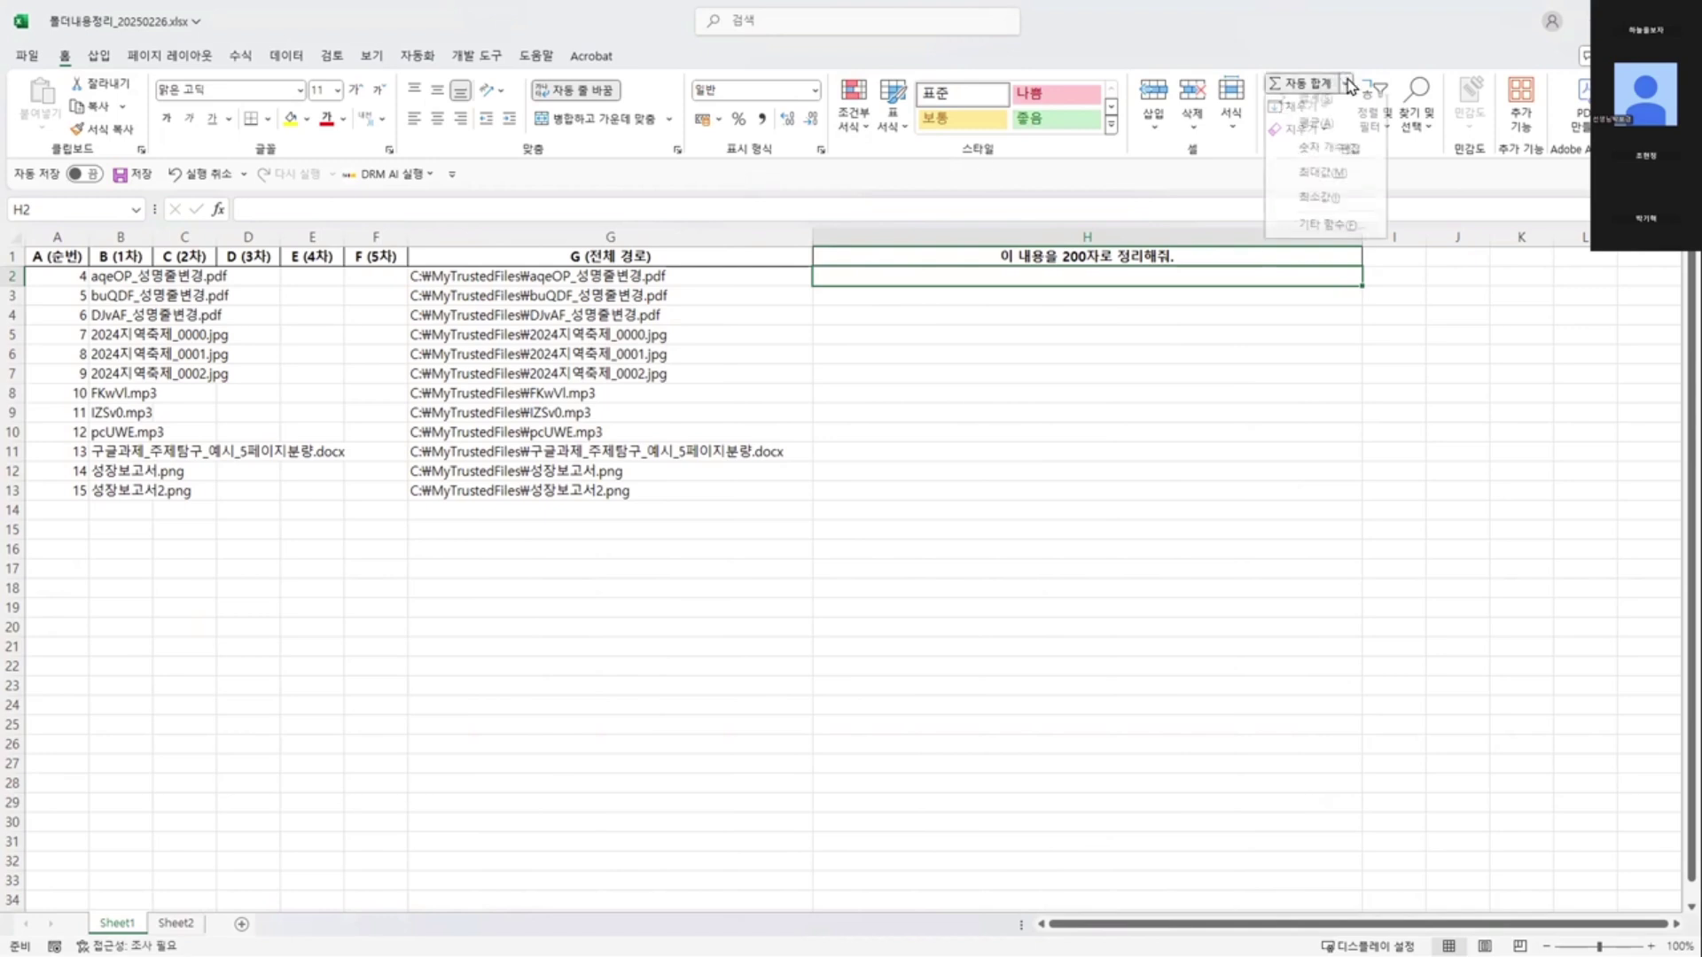
pyautogui.click(1325, 236)
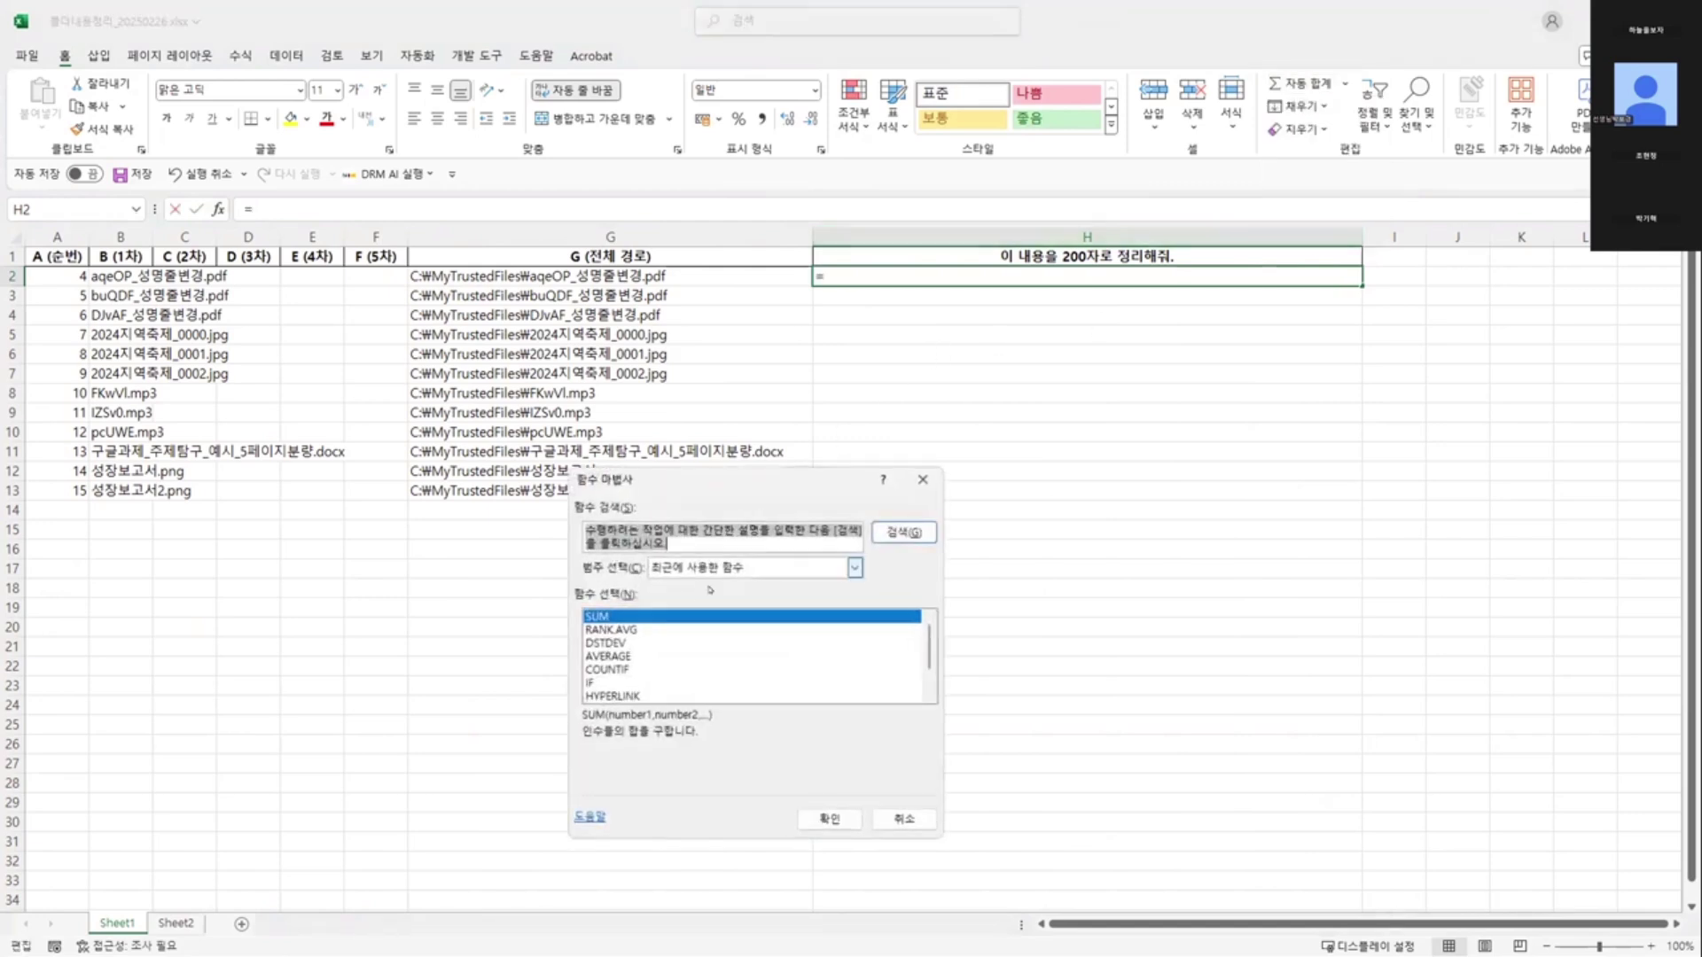
pyautogui.click(742, 568)
pyautogui.click(742, 677)
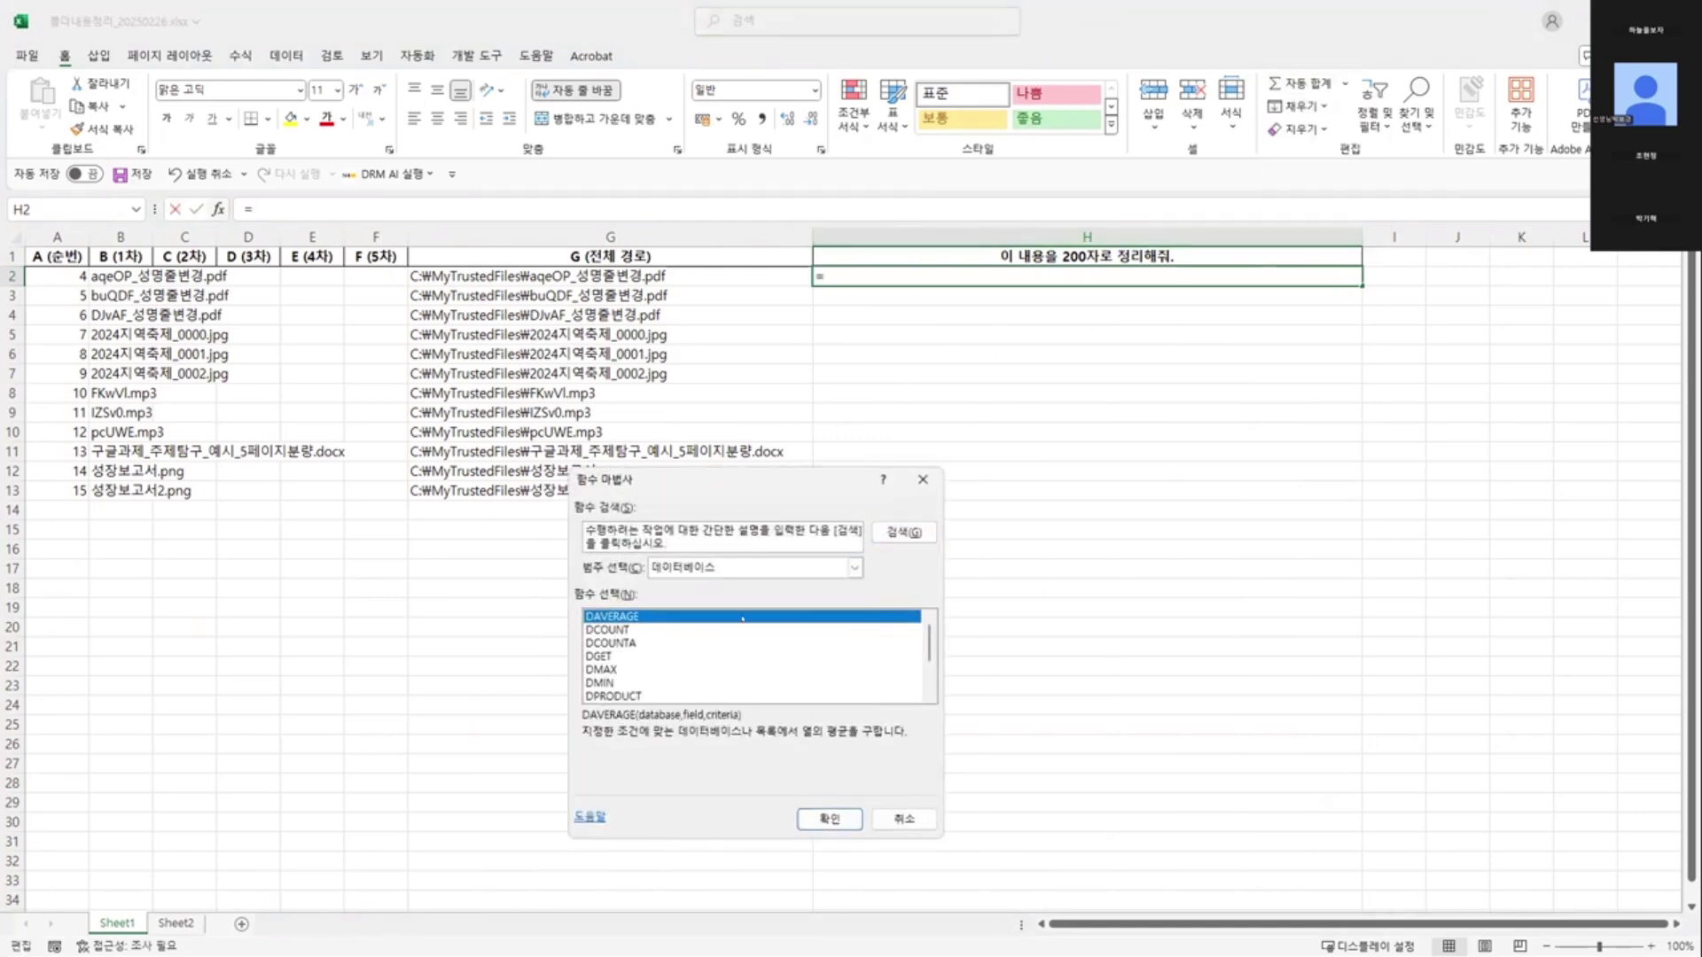
pyautogui.click(742, 566)
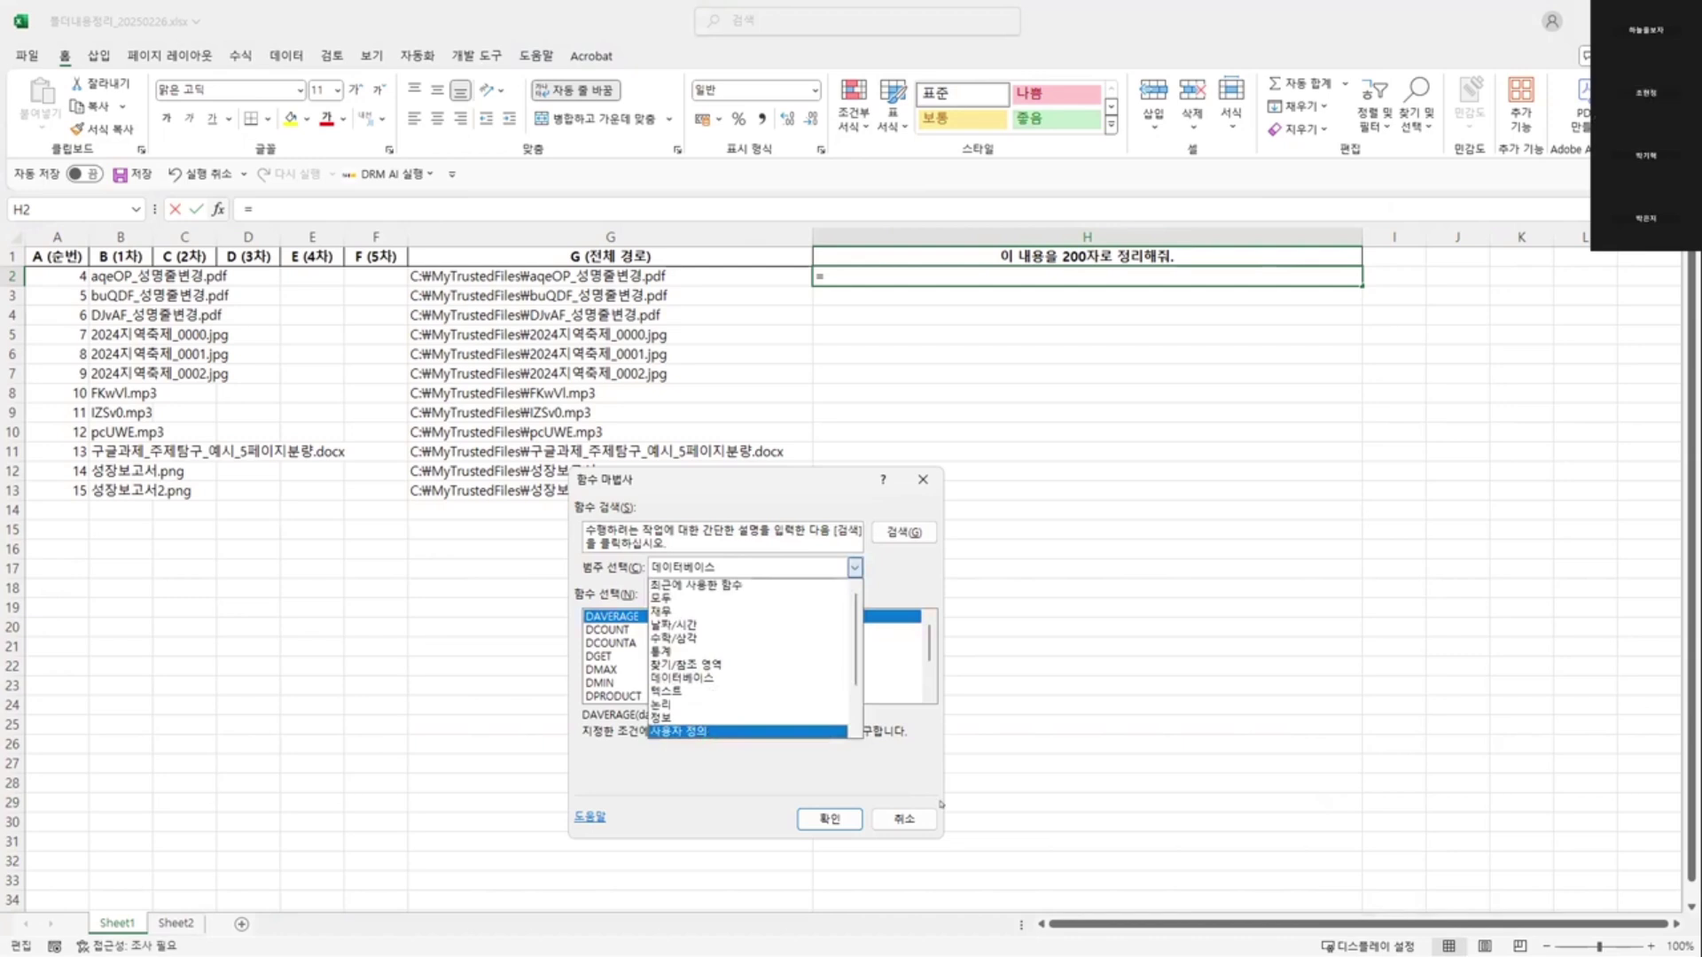
pyautogui.click(903, 817)
pyautogui.click(904, 817)
# - Enter a formula in H2 of Sheet1 that references cell G4
pyautogui.click(1010, 331)
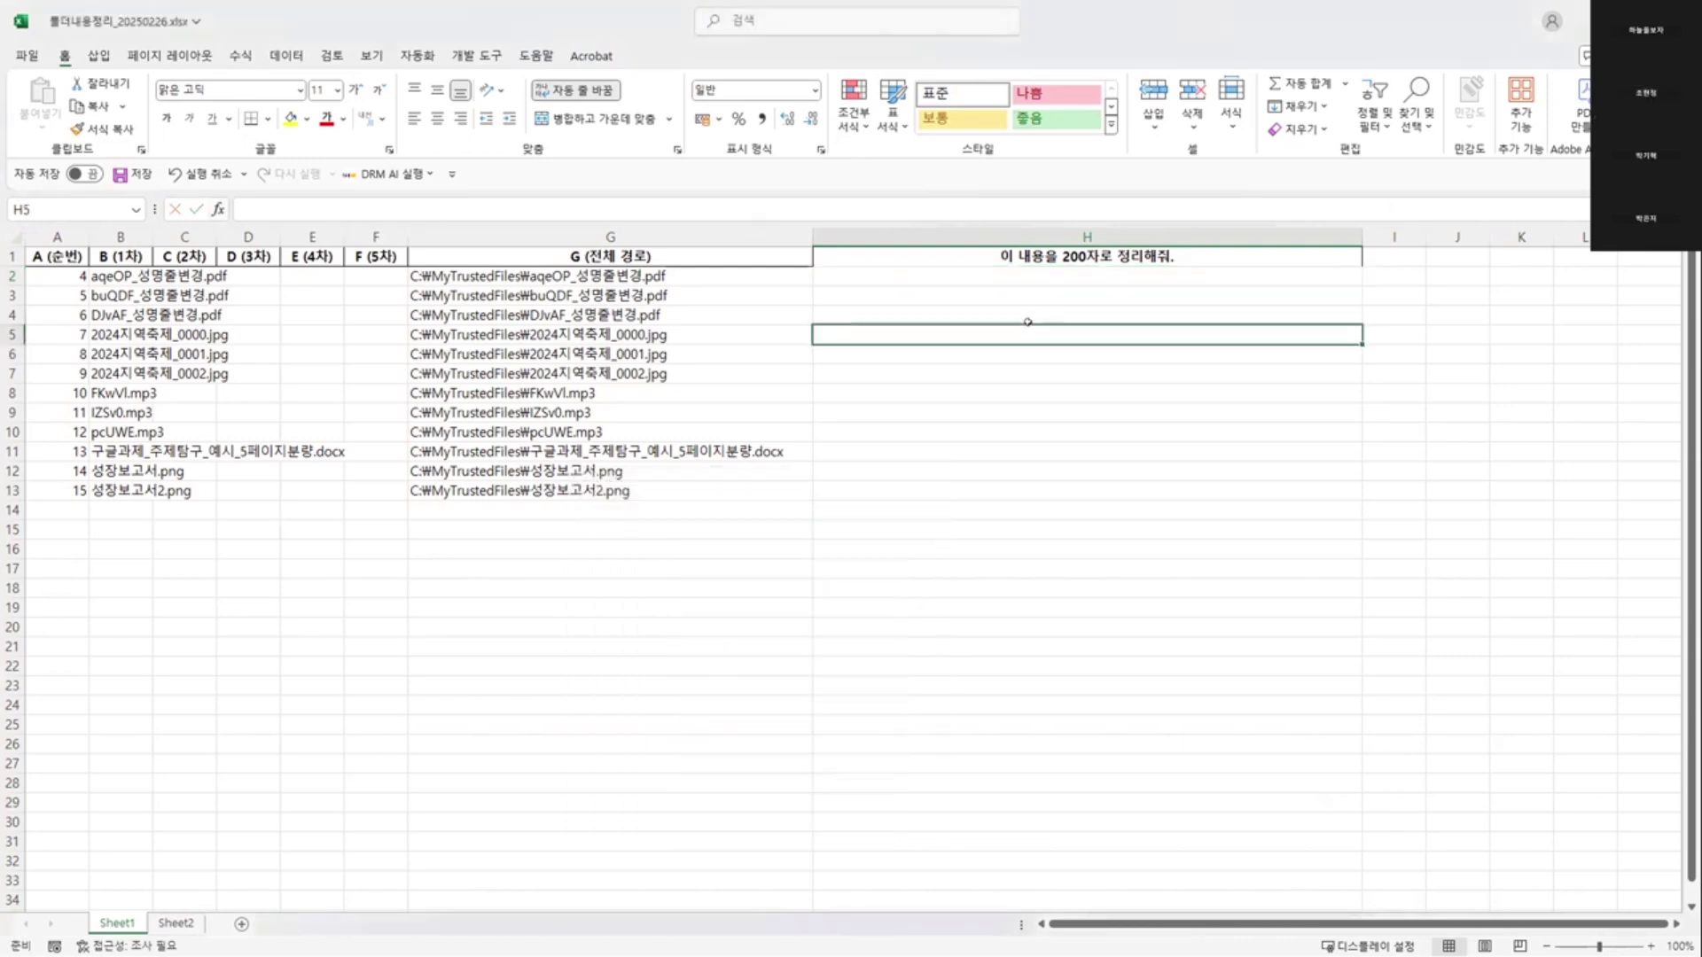
pyautogui.click(929, 293)
pyautogui.moveTo(885, 259); pyautogui.dragTo(884, 268)
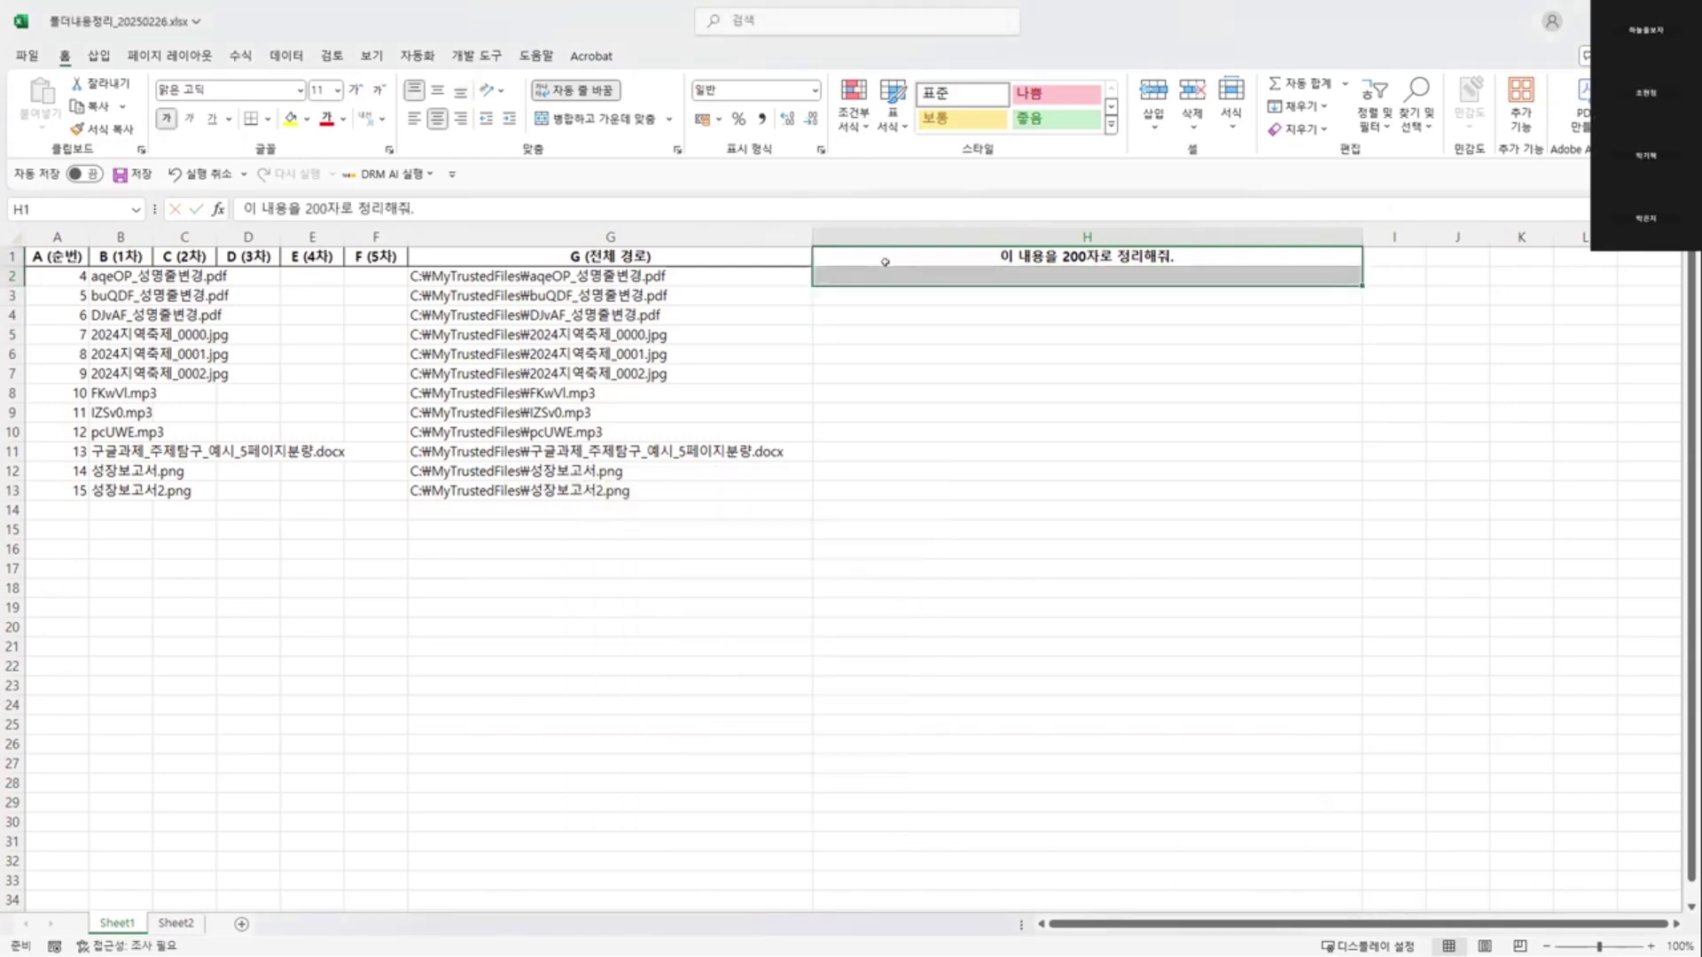
pyautogui.press('Return')
pyautogui.write('=')
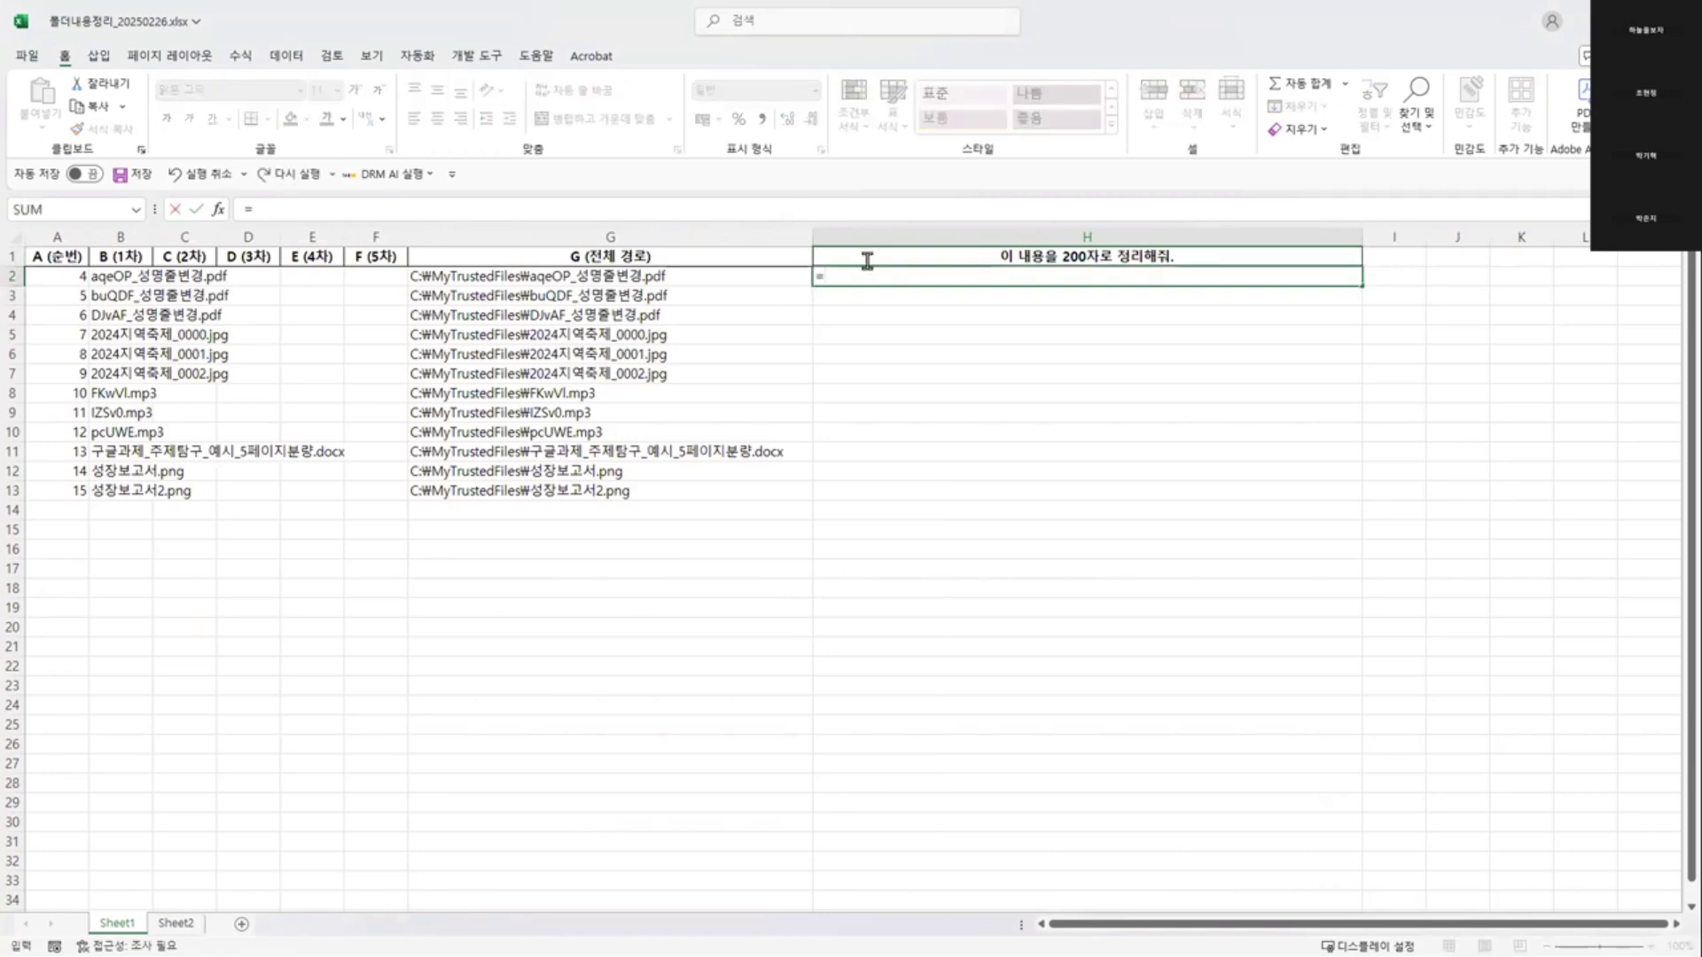
pyautogui.click(577, 312)
pyautogui.press('F2')
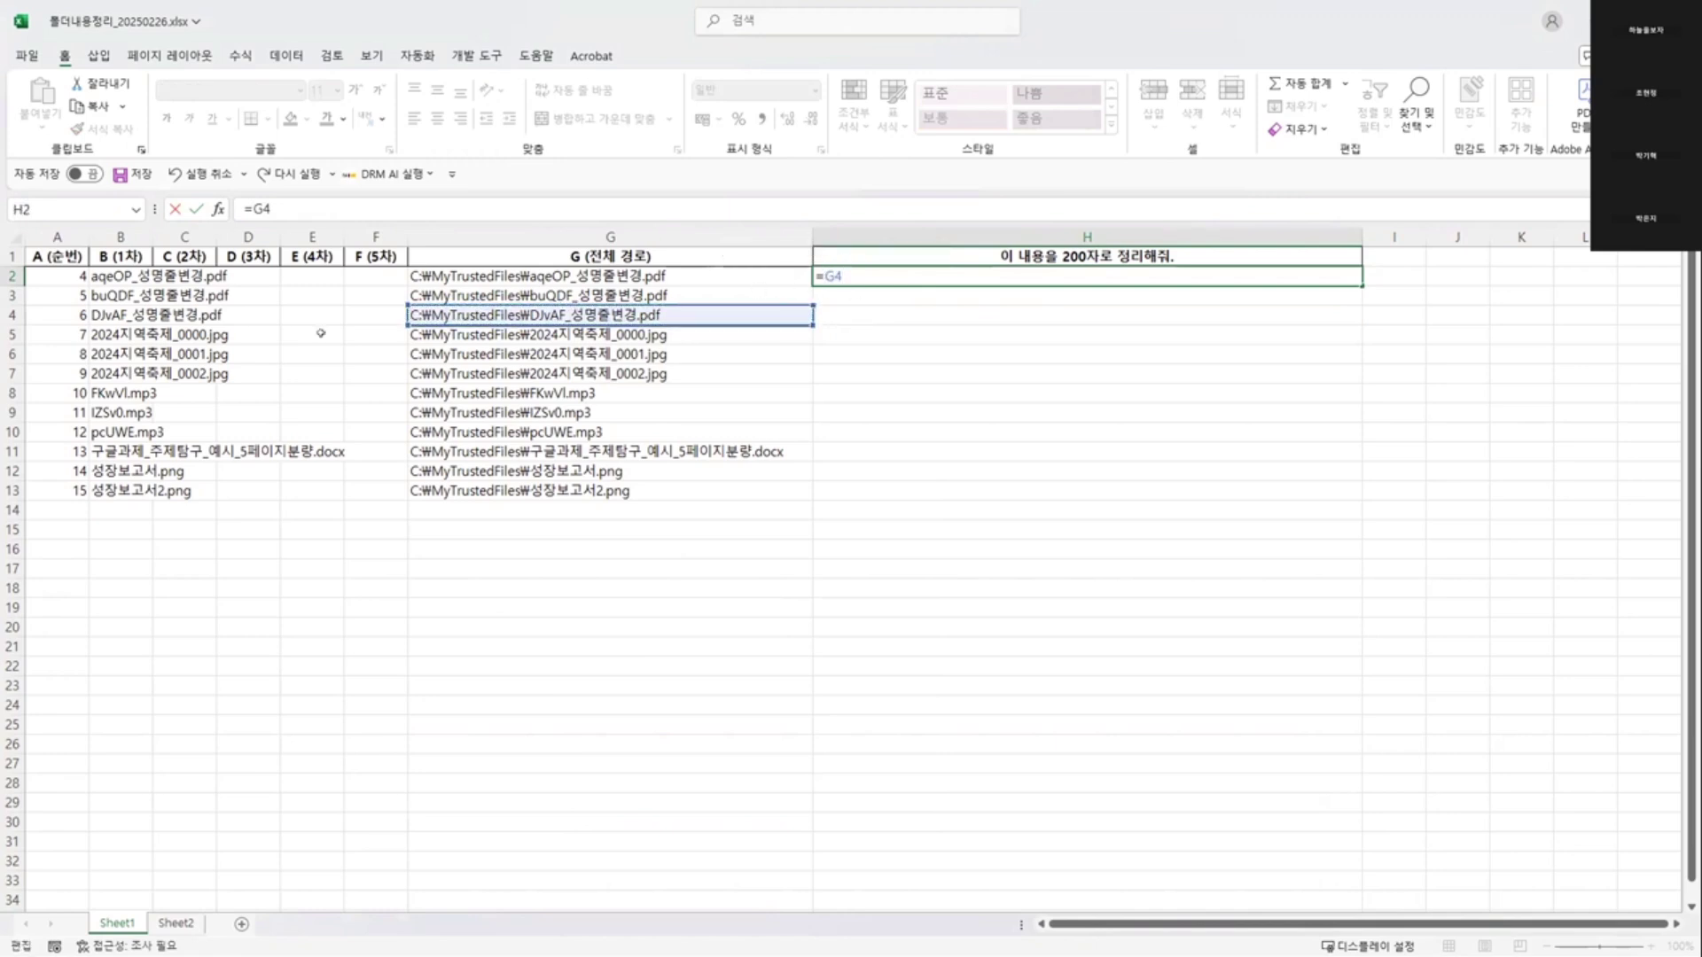
pyautogui.click(195, 277)
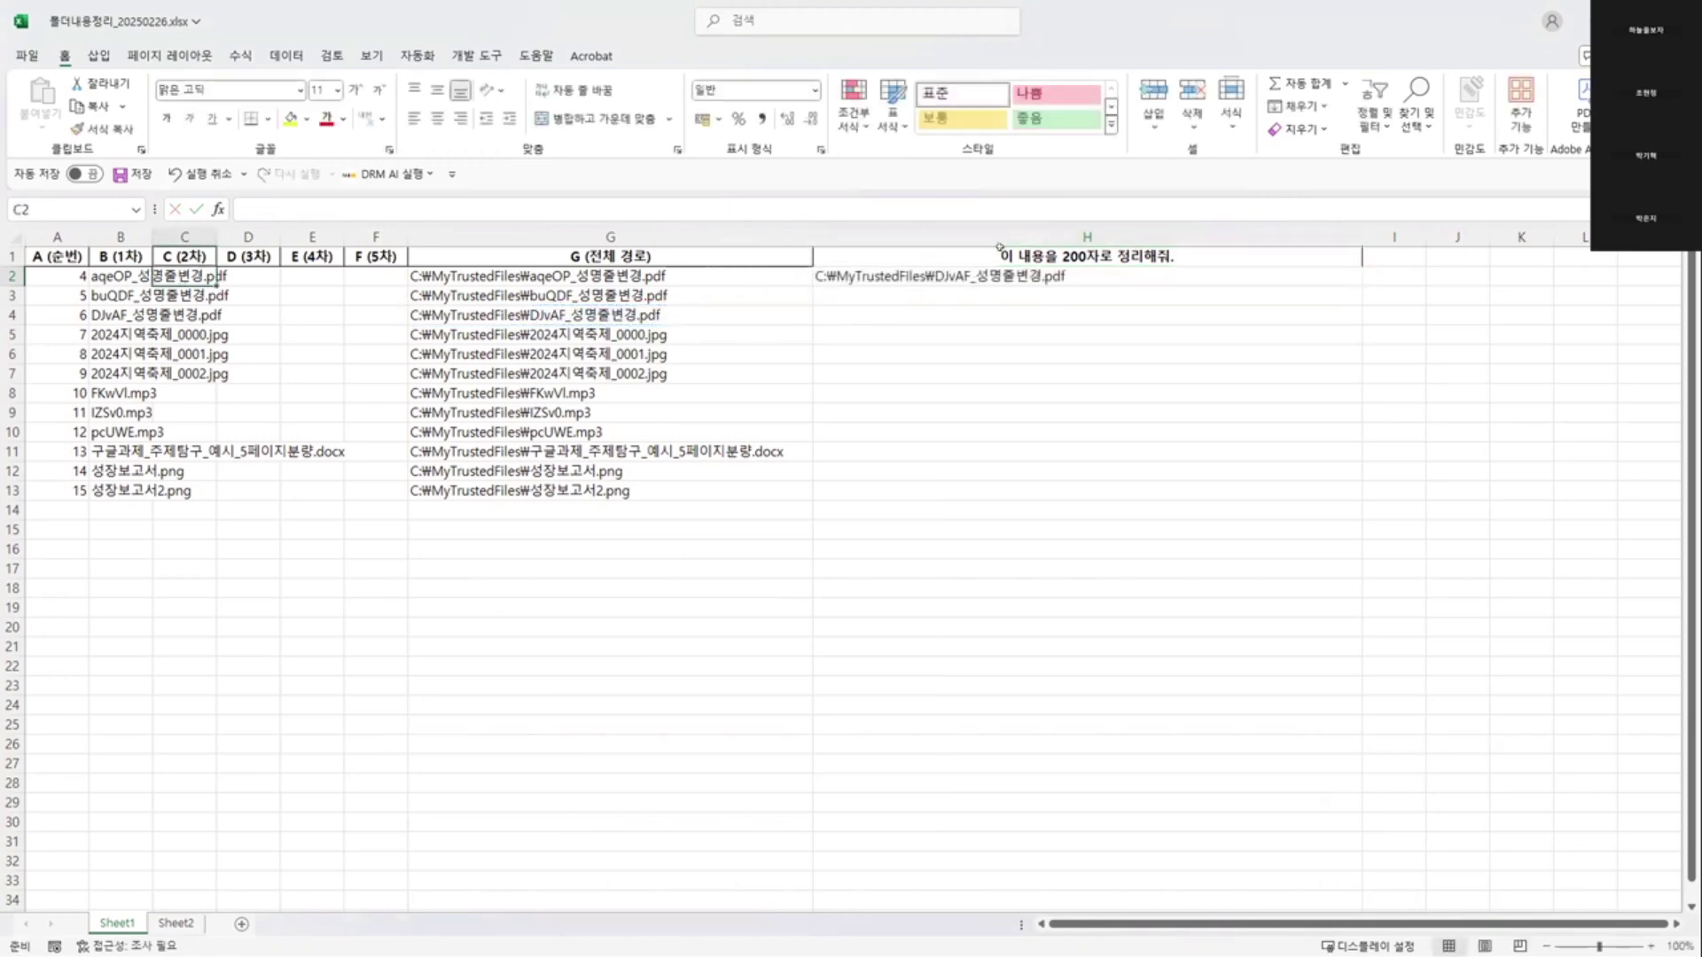
# - Replace the formula in H2 with a reference to cell C6
pyautogui.click(943, 278)
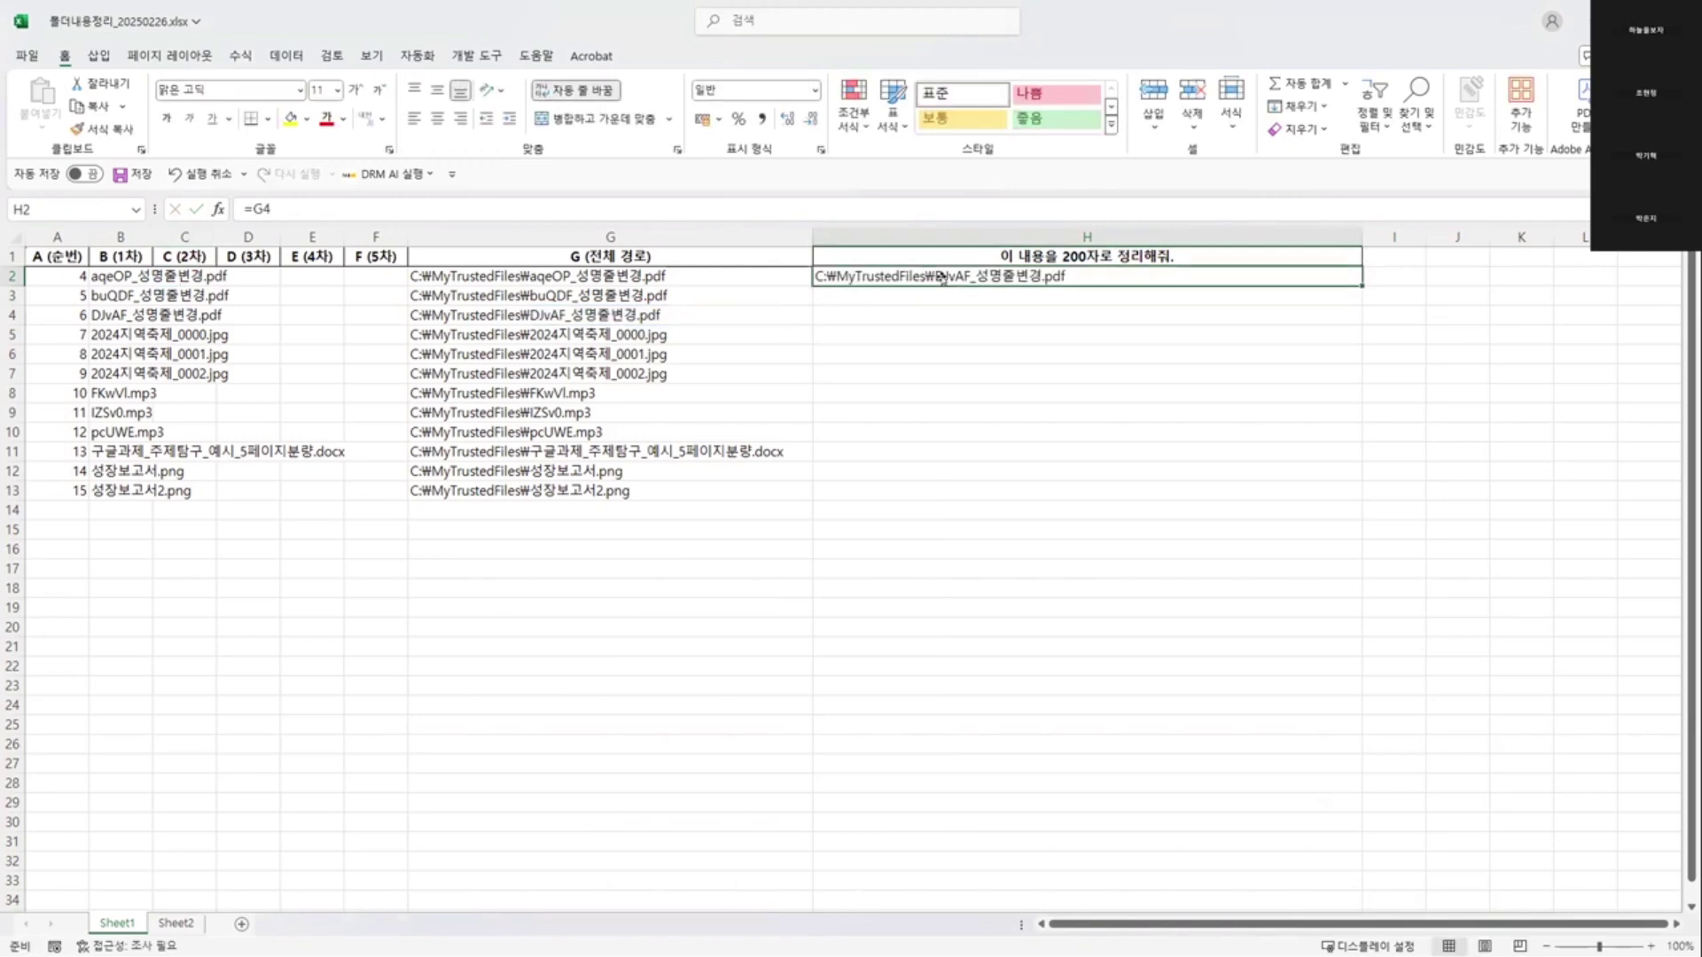
pyautogui.write('=')
pyautogui.click(150, 275)
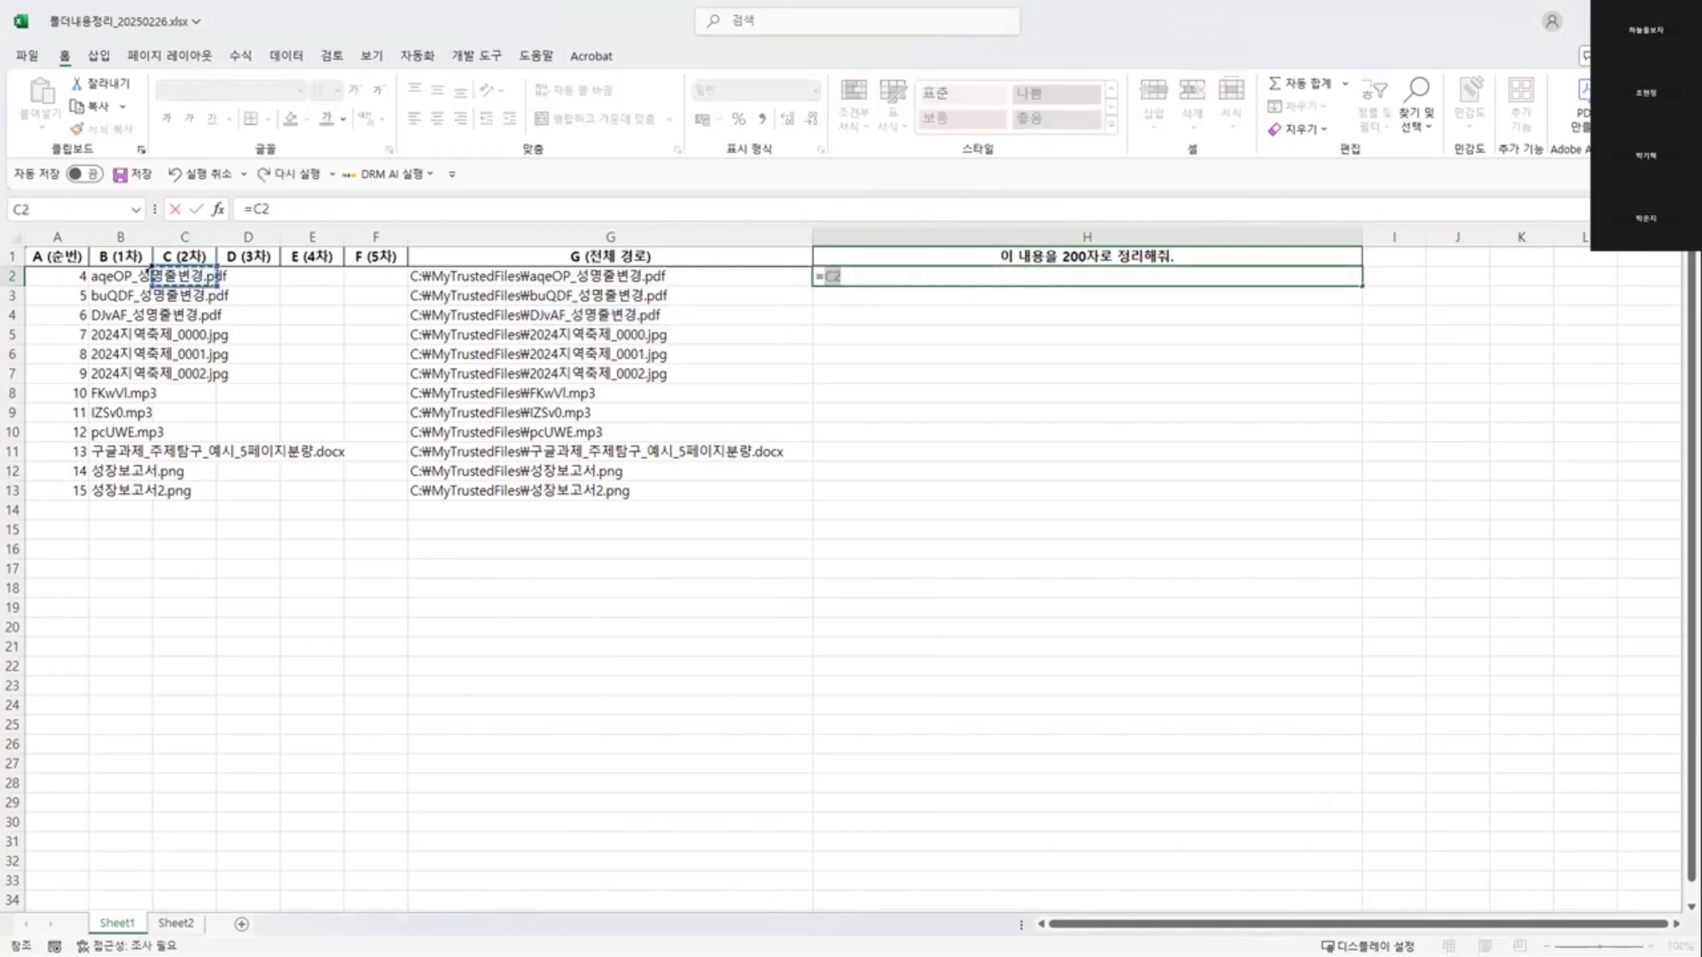
pyautogui.click(164, 359)
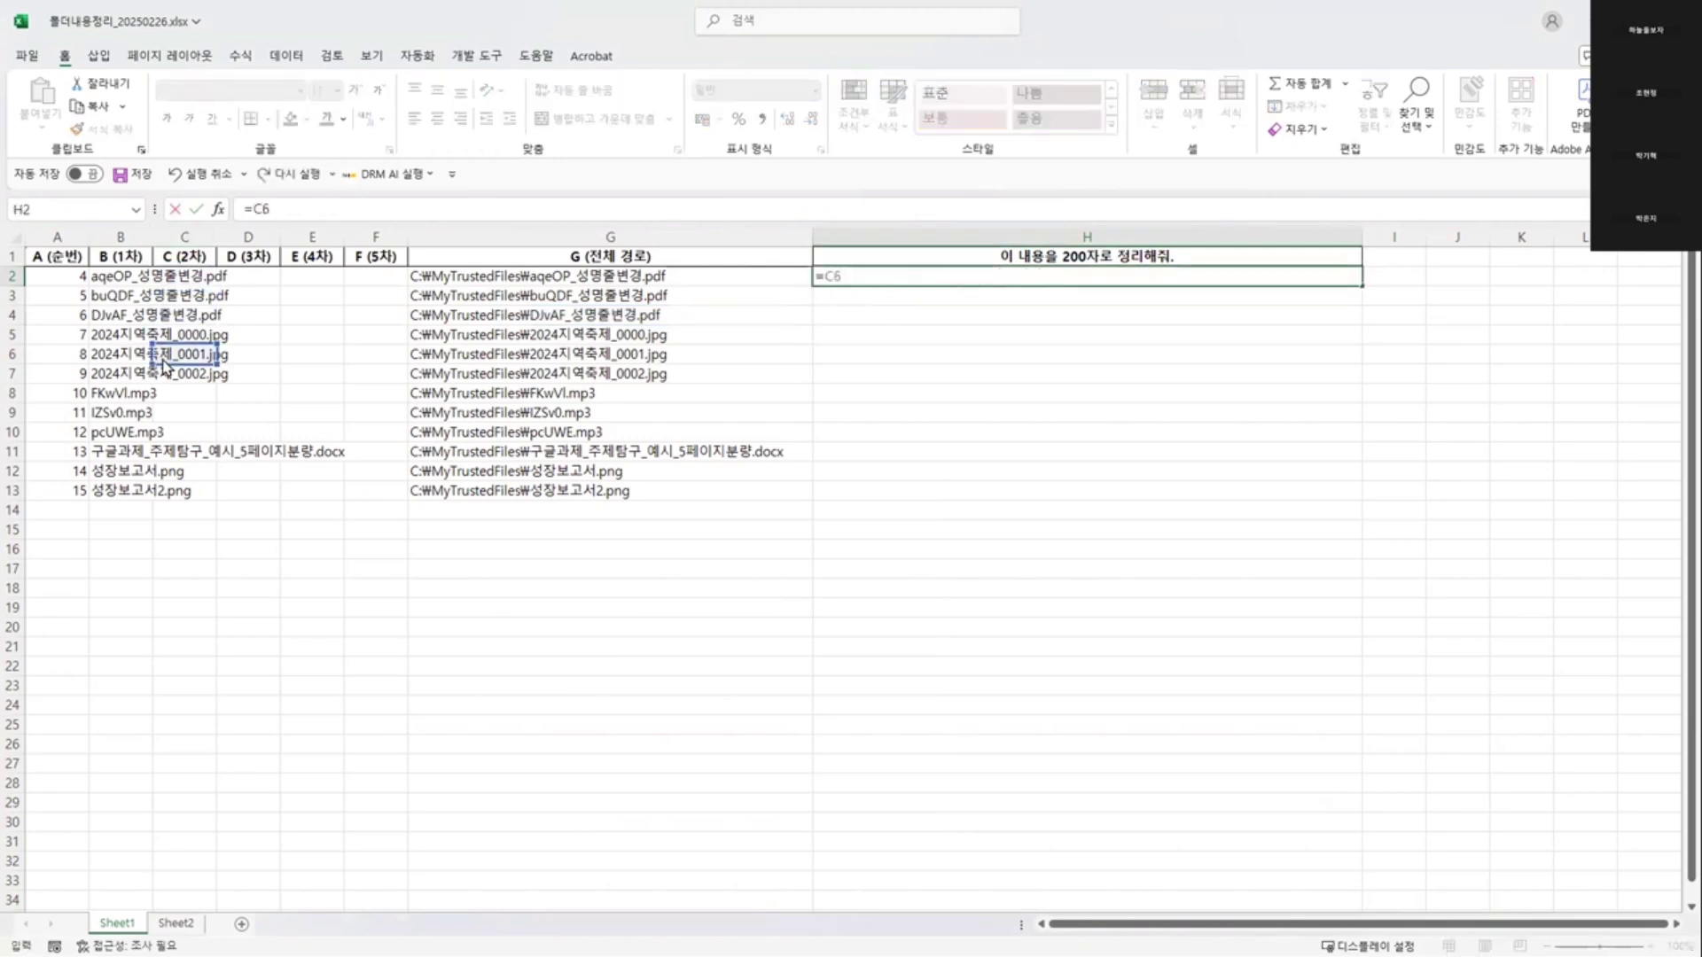
pyautogui.press('Return')
pyautogui.moveTo(177, 276); pyautogui.dragTo(182, 356)
pyautogui.click(873, 274)
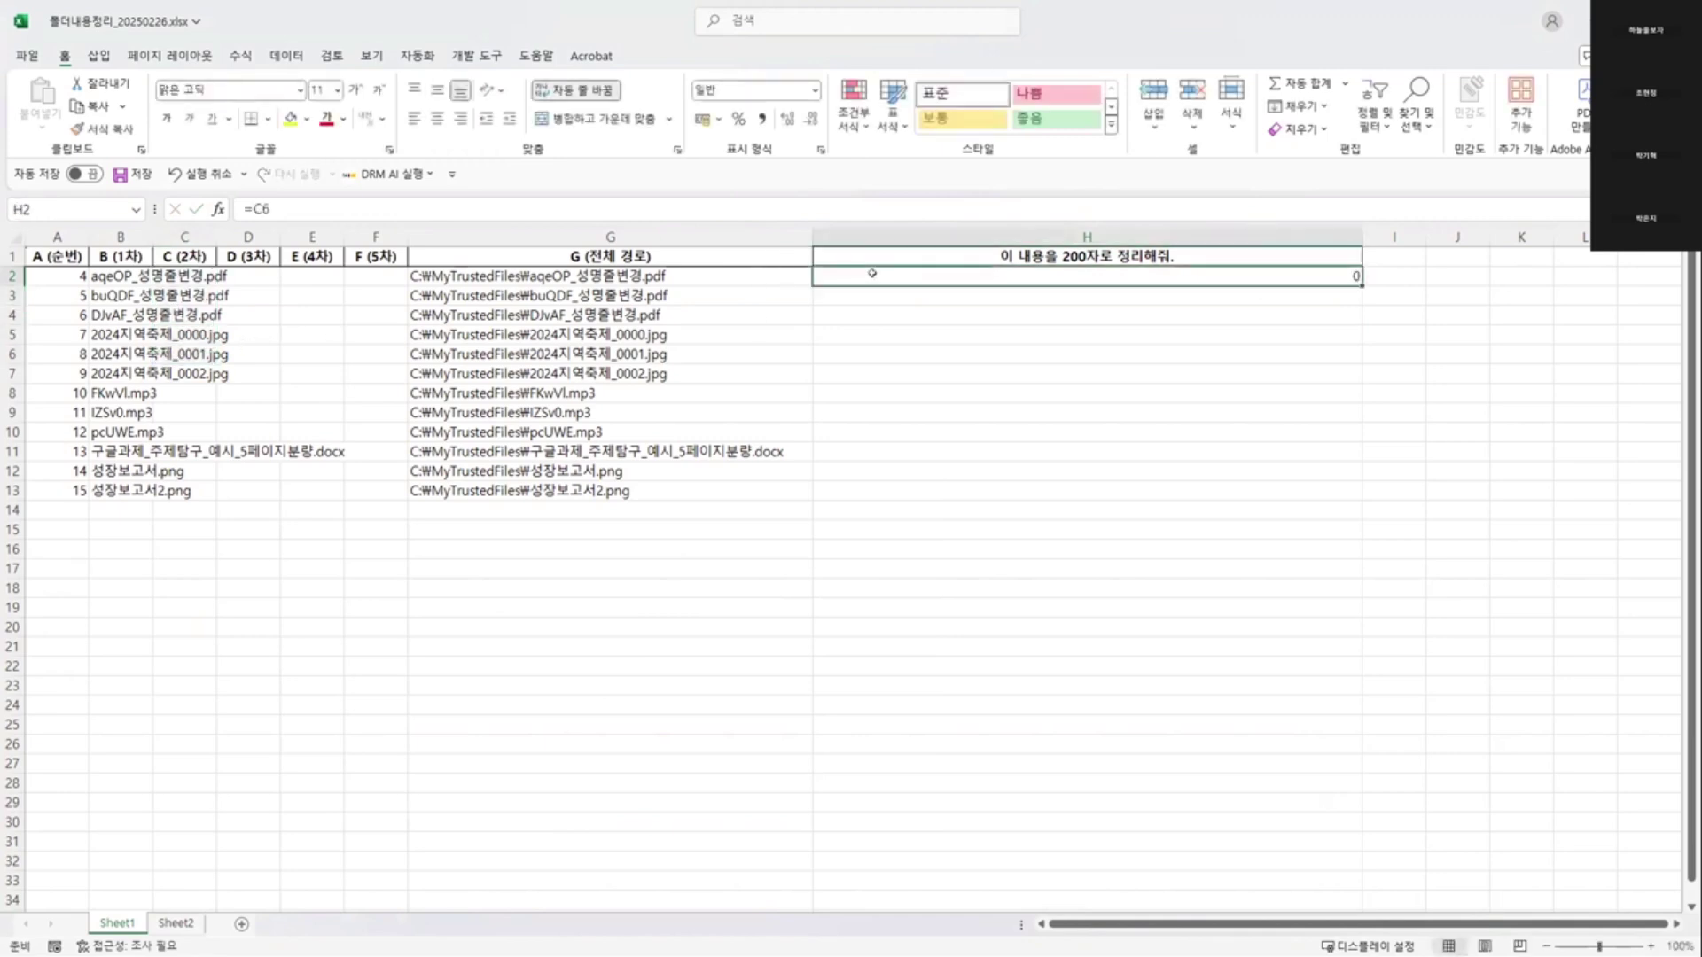
pyautogui.write('=')
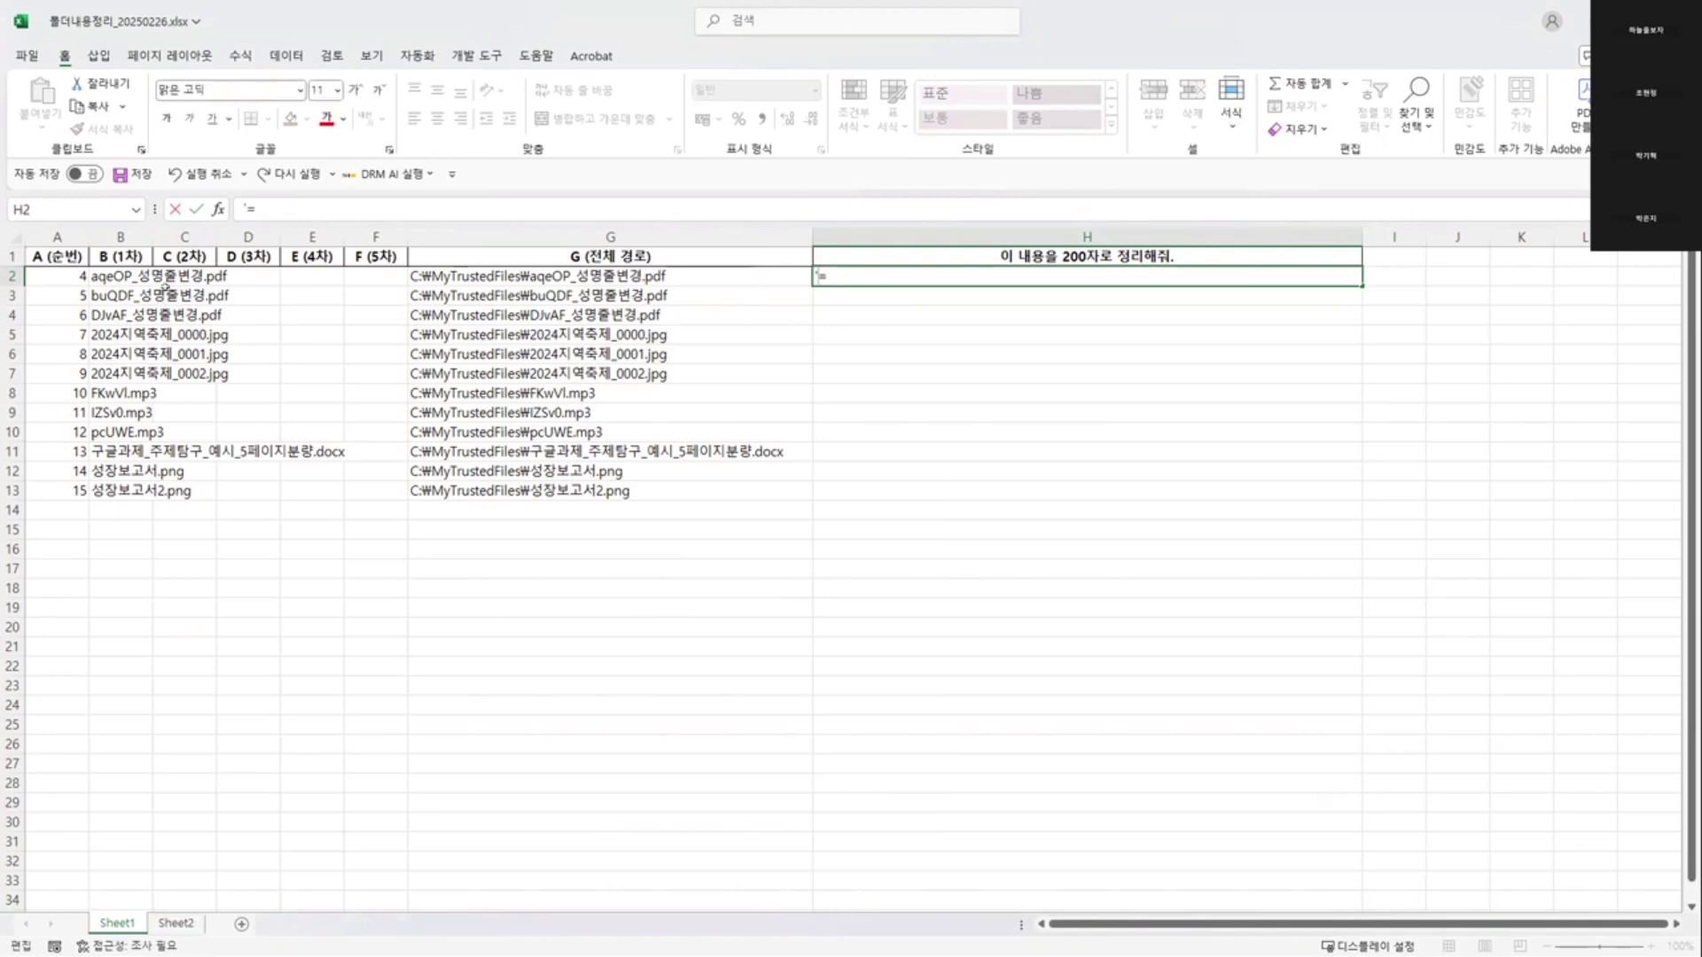
pyautogui.press('Escape')
pyautogui.moveTo(165, 293); pyautogui.dragTo(168, 354)
pyautogui.click(845, 275)
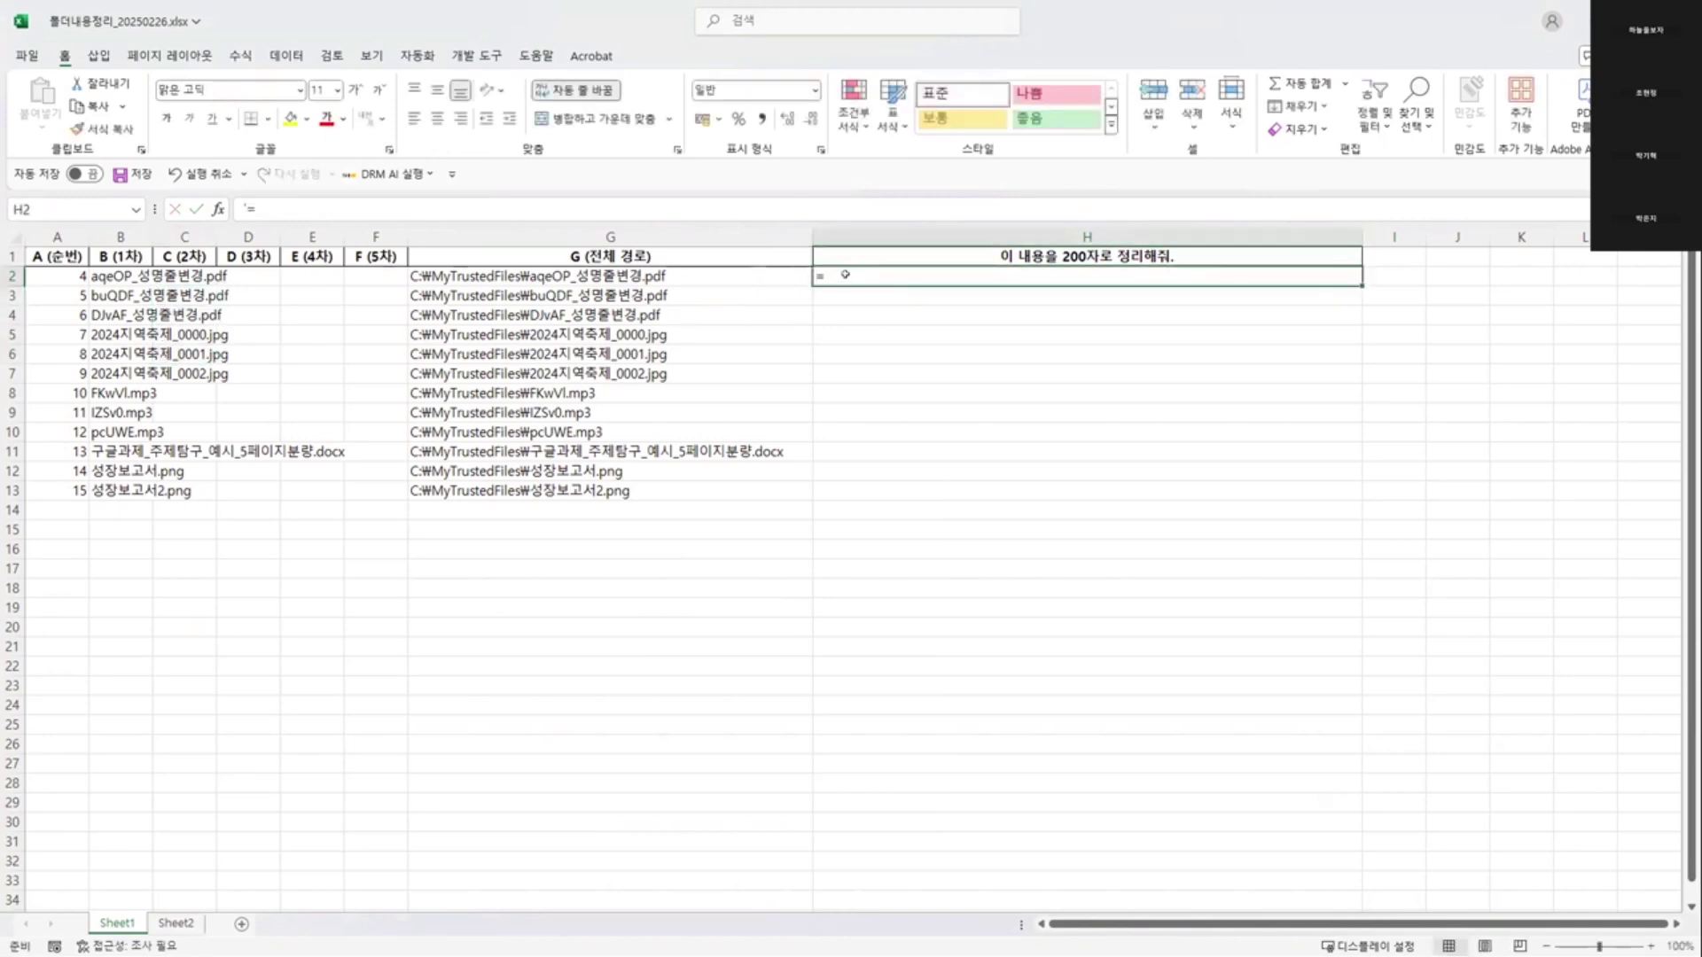
pyautogui.press('BackSpace')
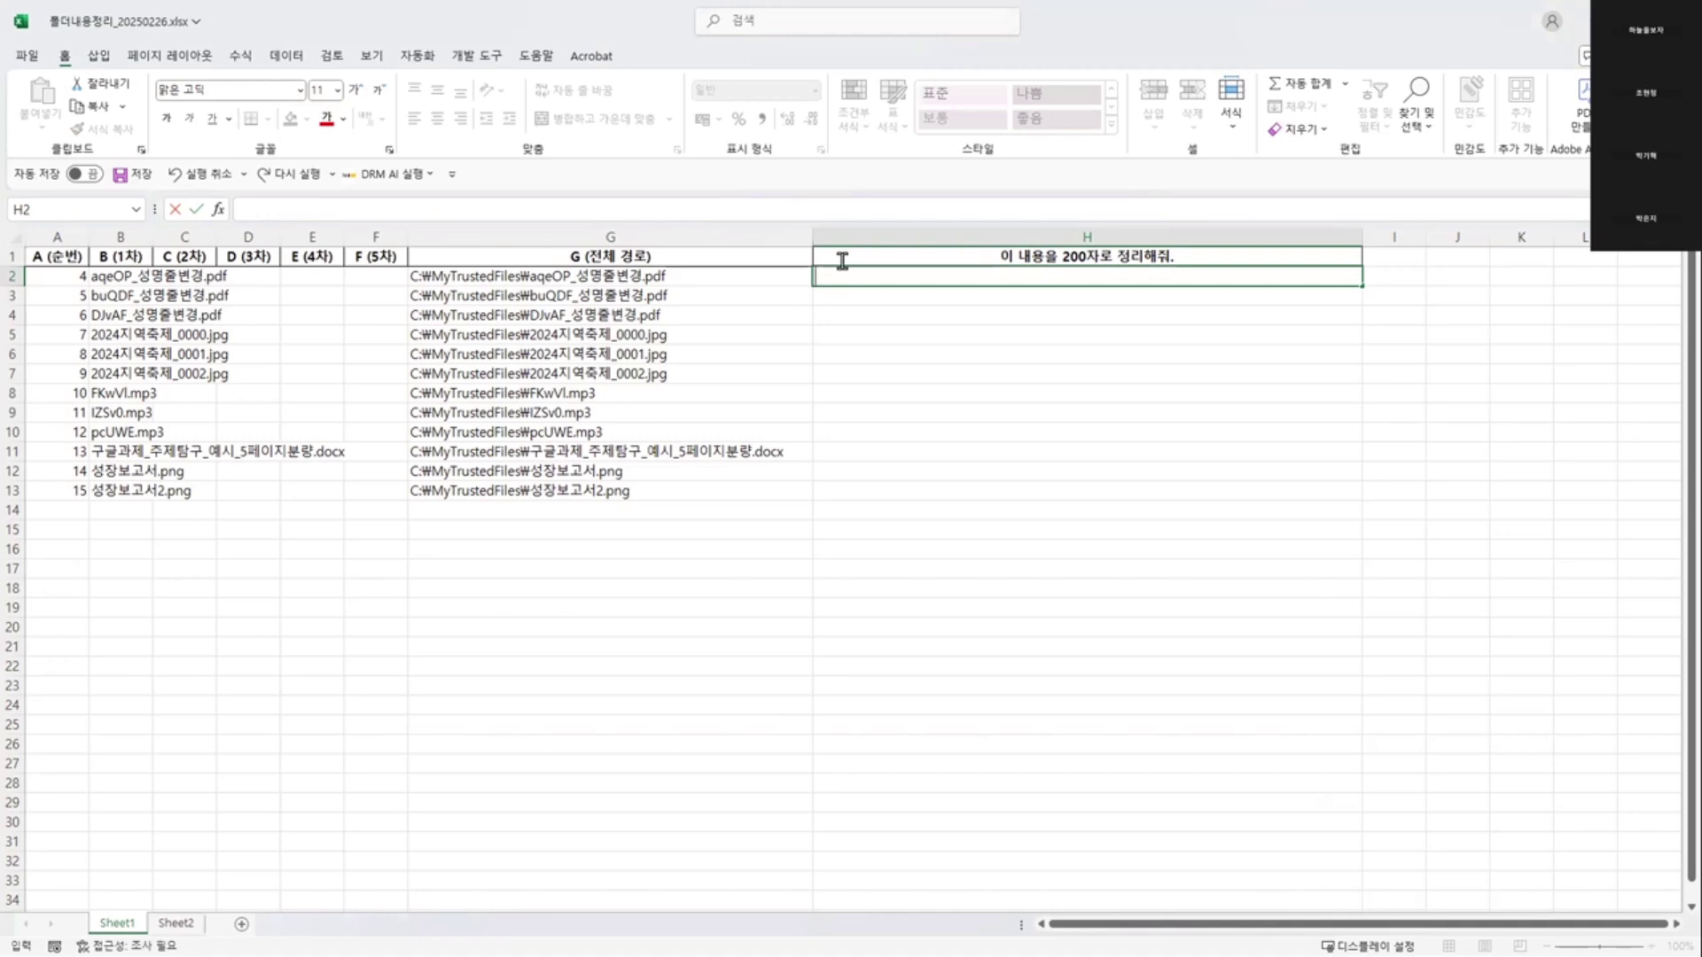
# - Begin an entry in H2 that references C3:C7 and Sheet2!G1, joined by the word 와
pyautogui.write('=')
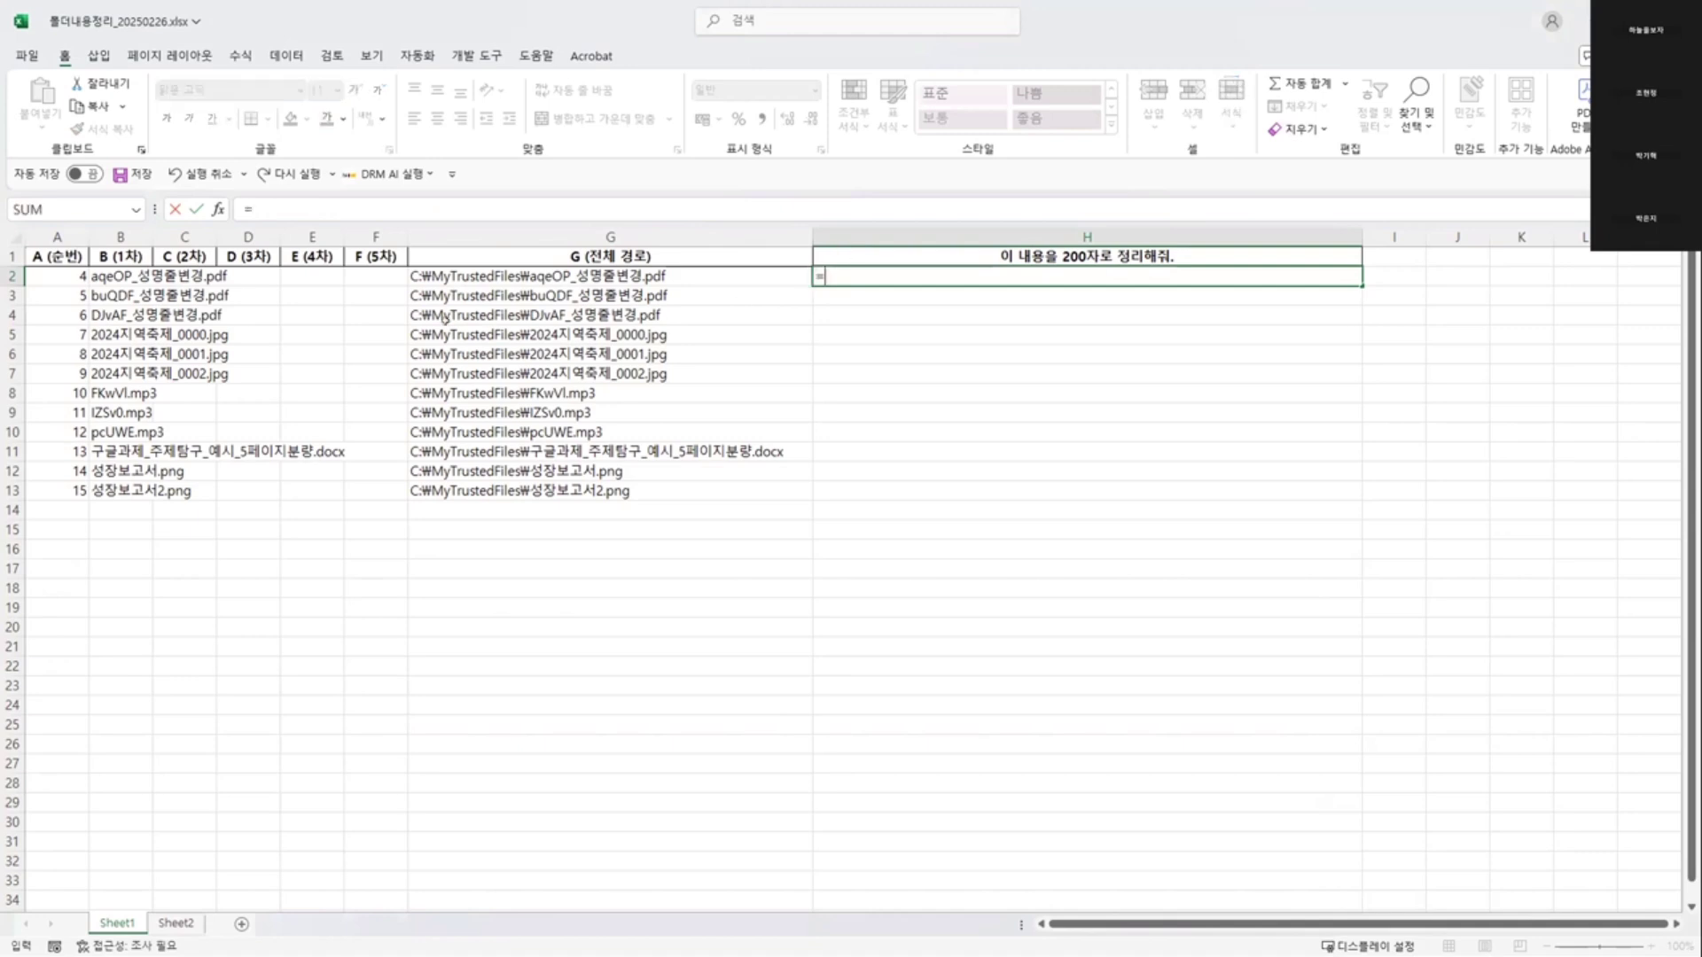
pyautogui.moveTo(146, 290); pyautogui.dragTo(183, 376)
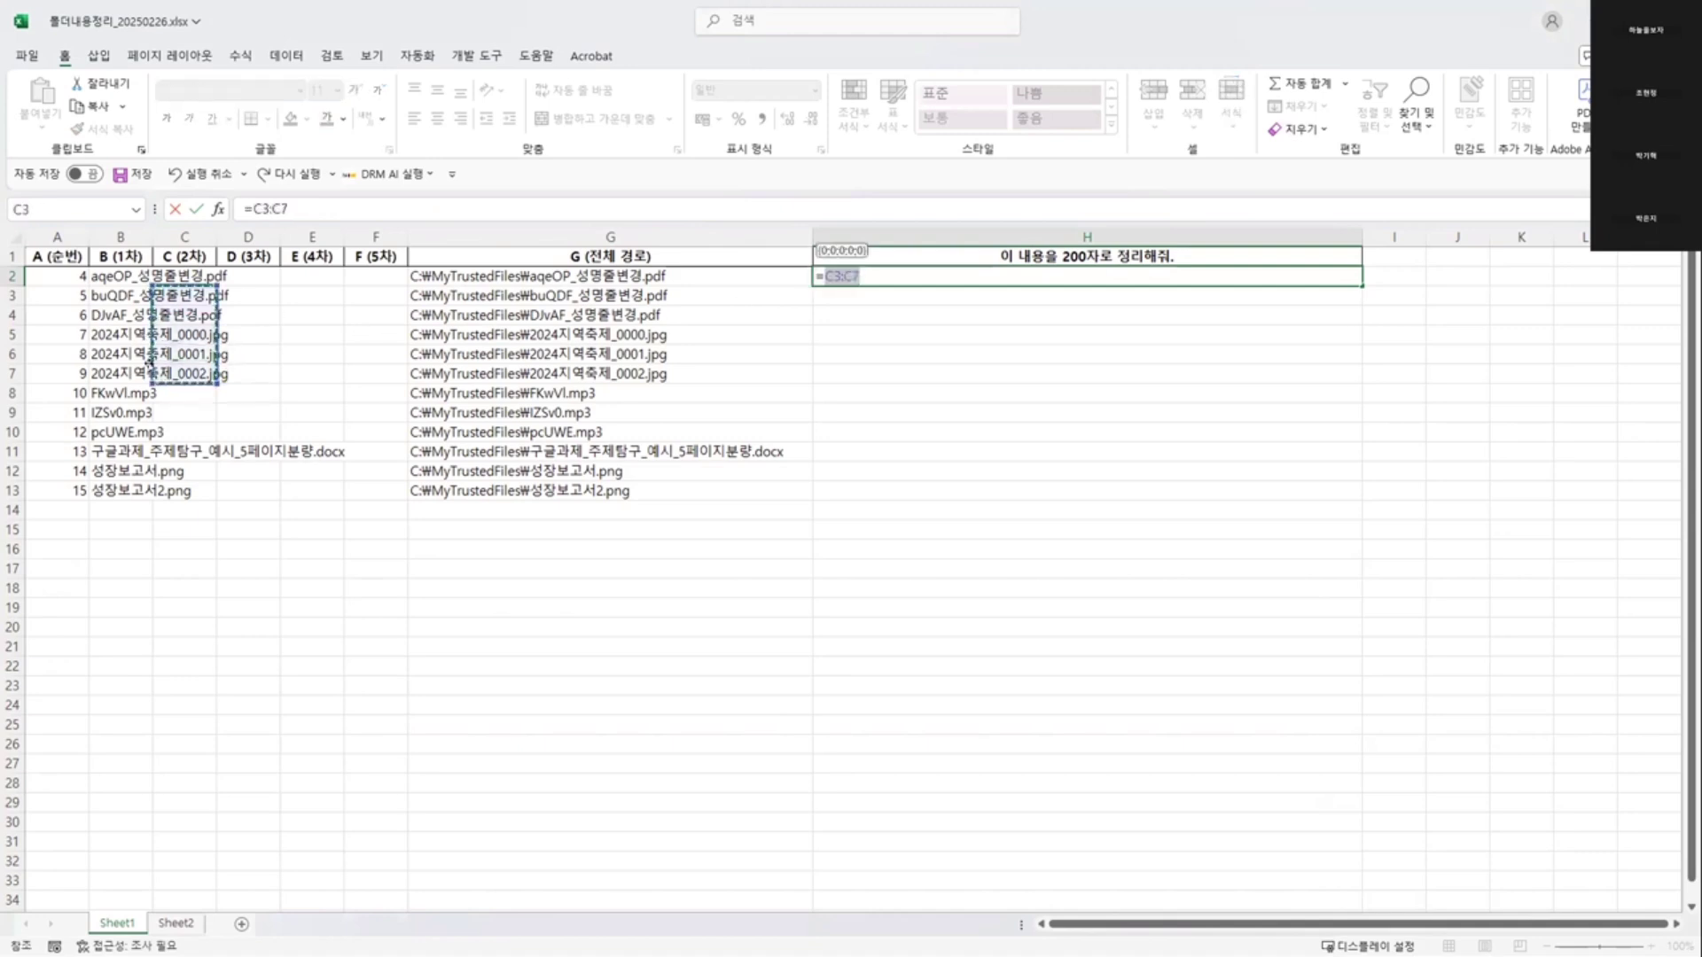
pyautogui.click(896, 268)
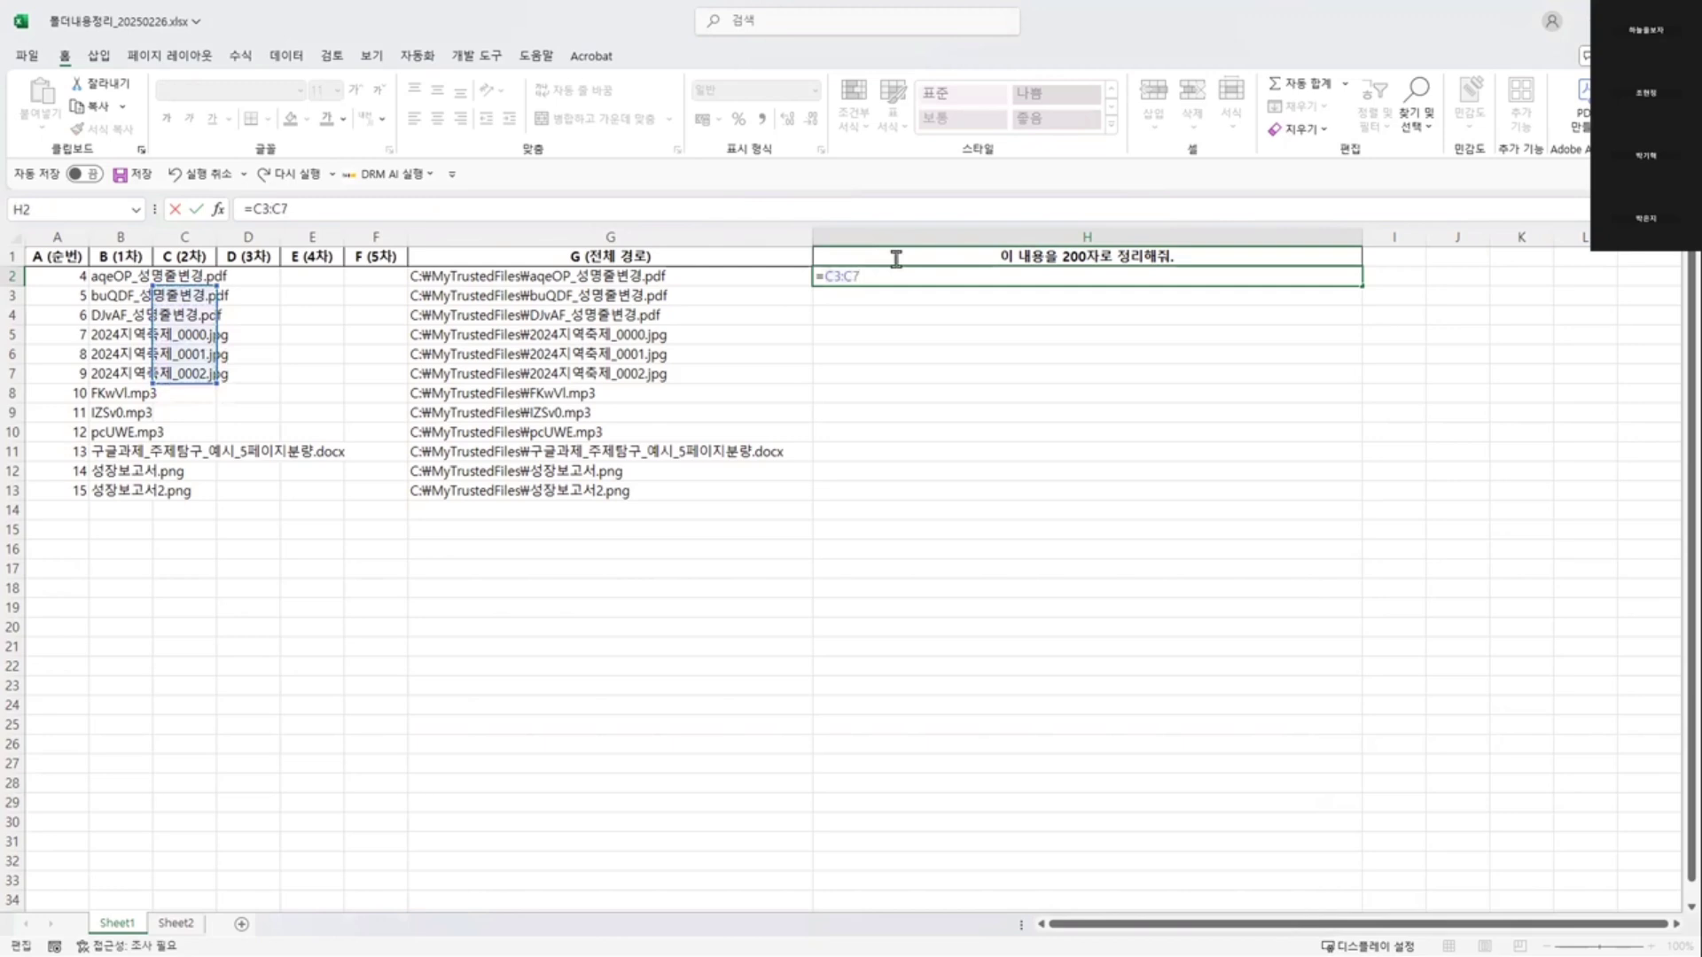
pyautogui.write('와')
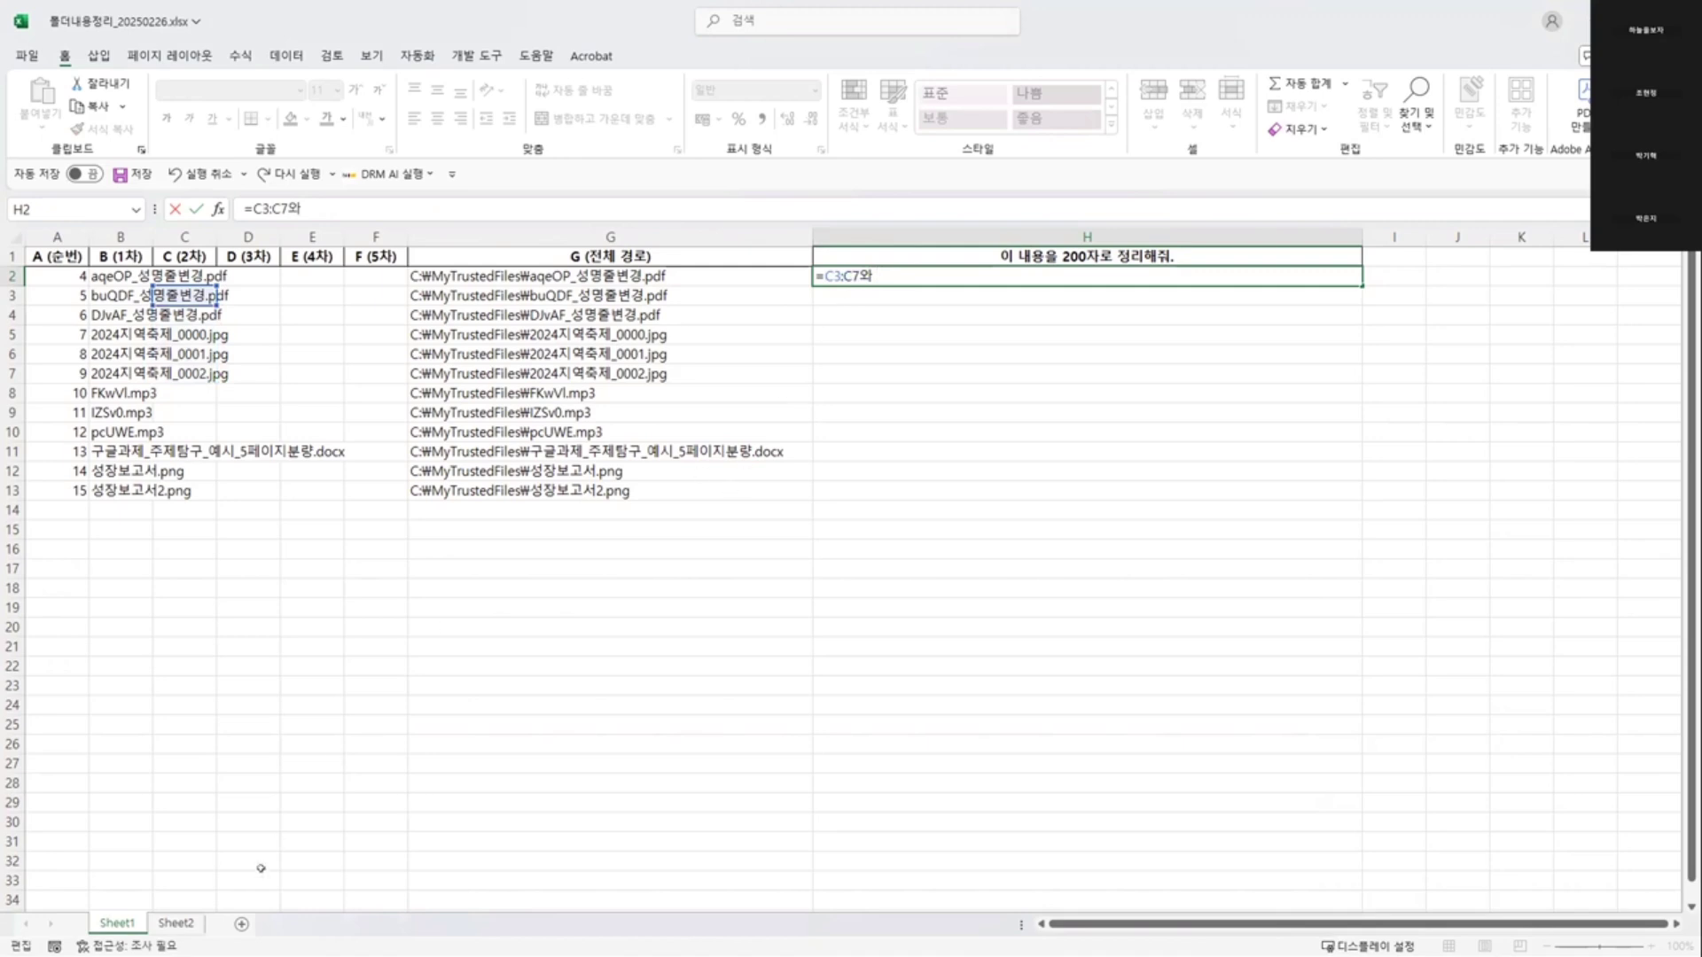
pyautogui.click(176, 923)
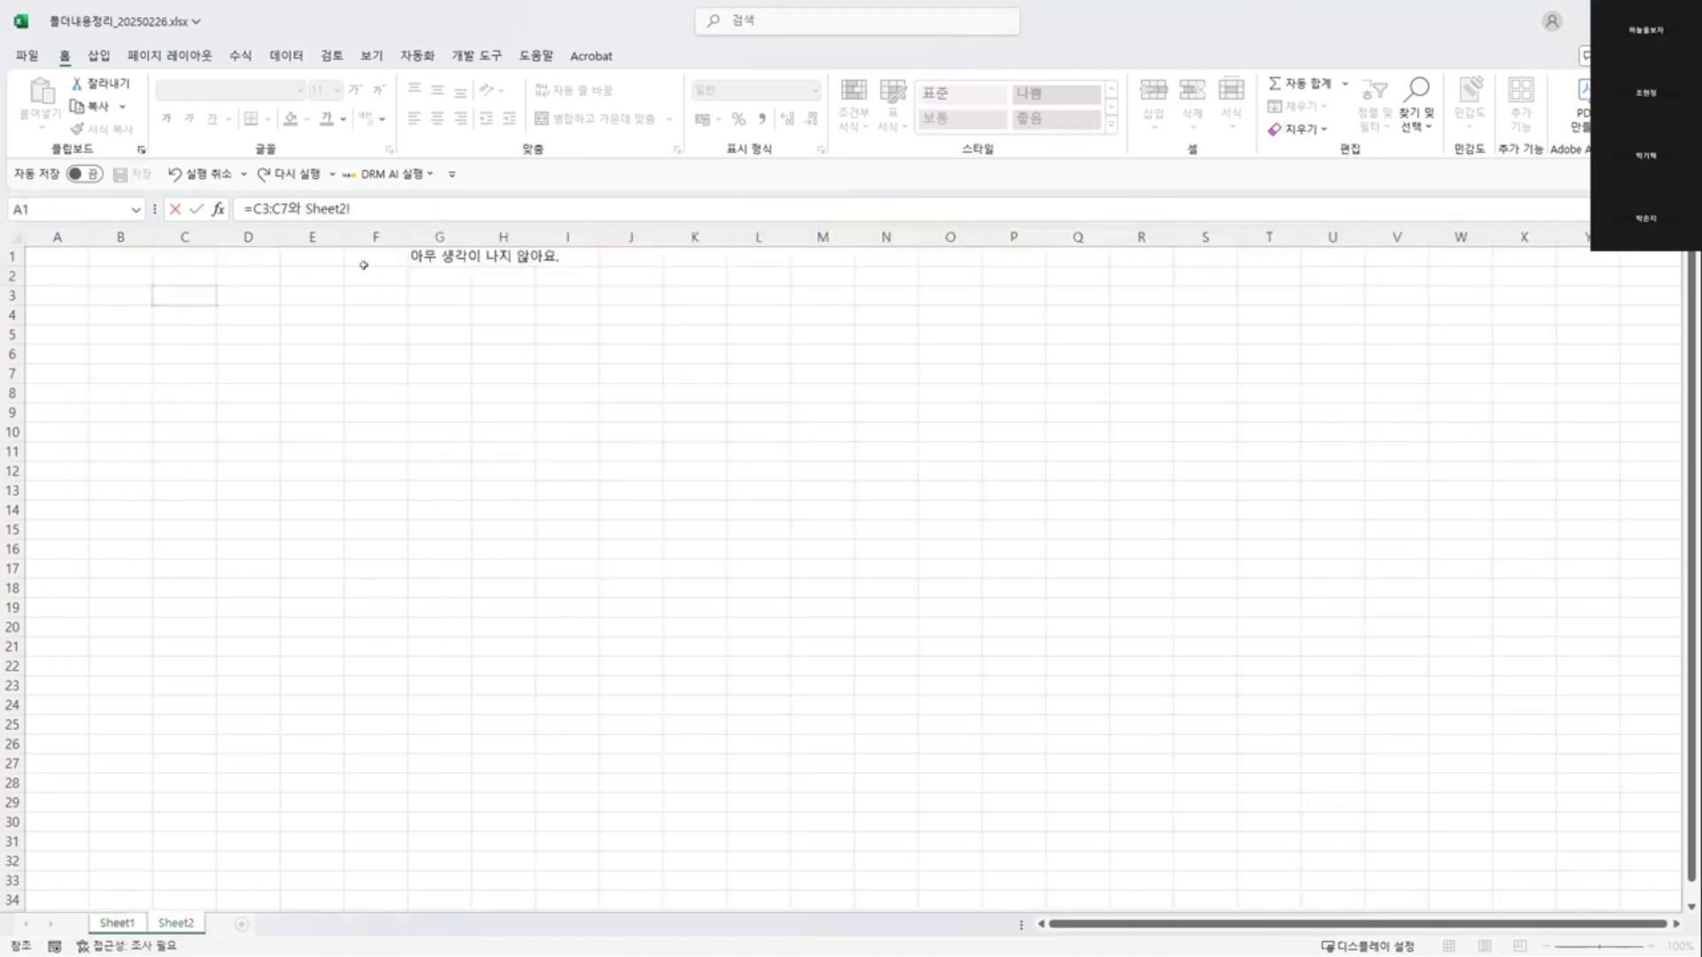
pyautogui.click(433, 262)
# - Complete H2 as the plain text "C3:C7와 Sheet2!G1를 합쳐서 셀에 넣는 함수를 만들어줘." without the leading equals sign
pyautogui.write('를 합쳐서 셀에 넣')
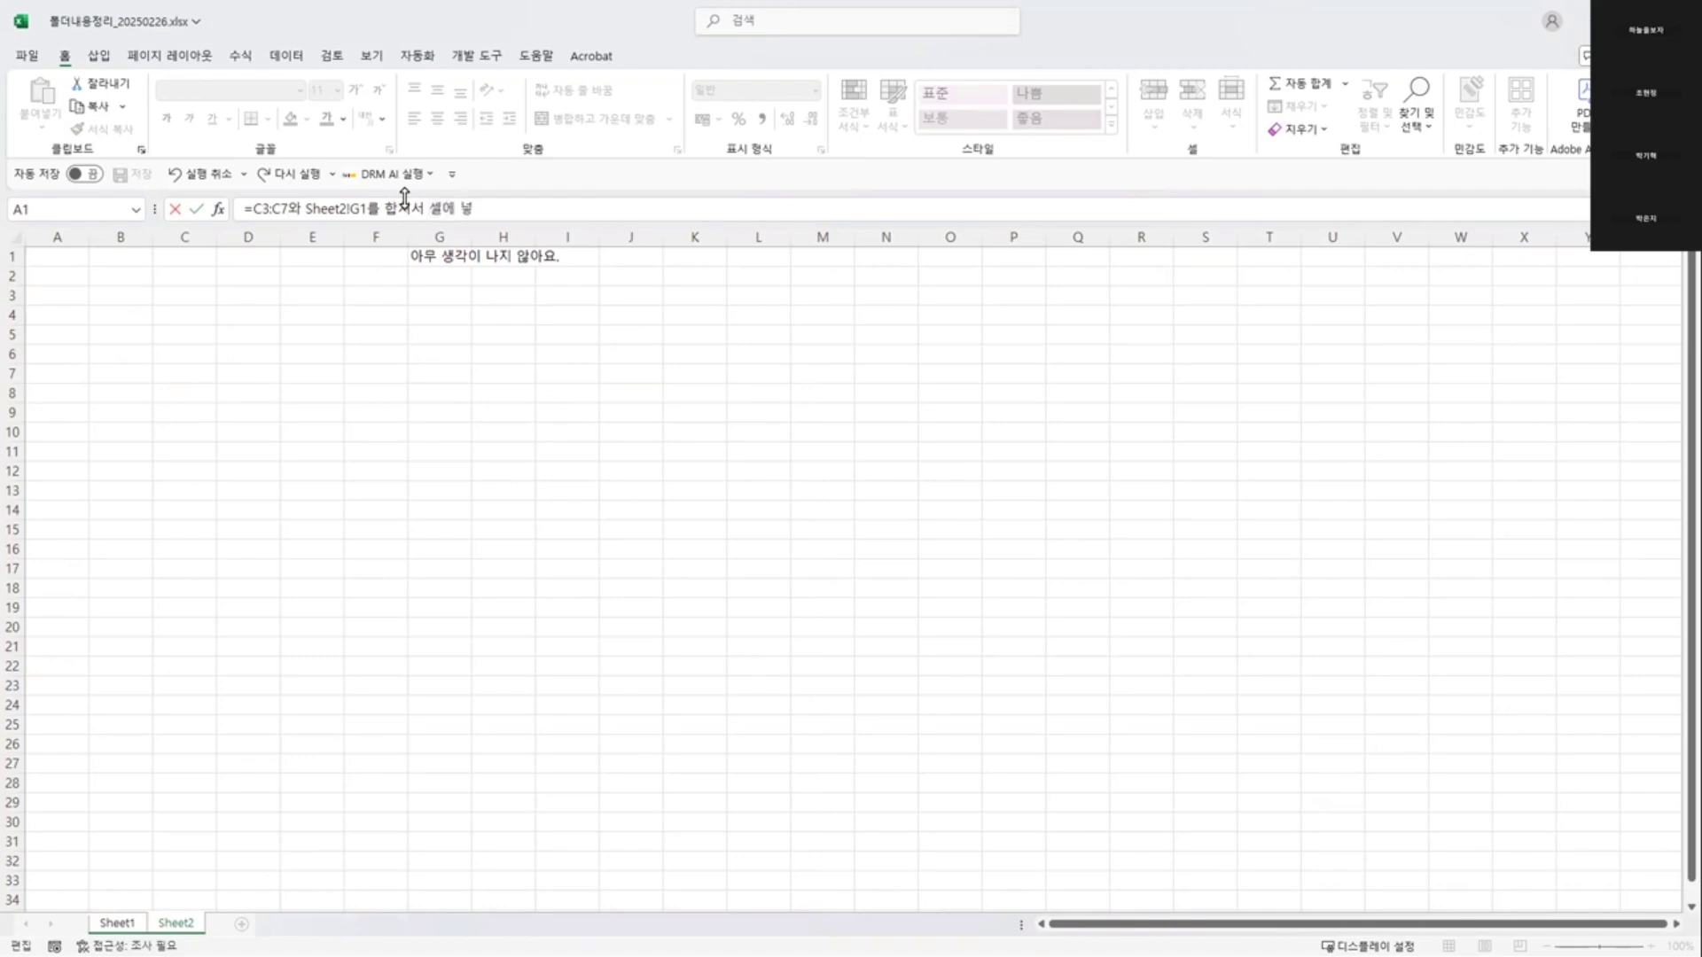
pyautogui.write('는 함수를 만들어주')
pyautogui.write('ㅓ')
pyautogui.click(252, 209)
pyautogui.press('BackSpace')
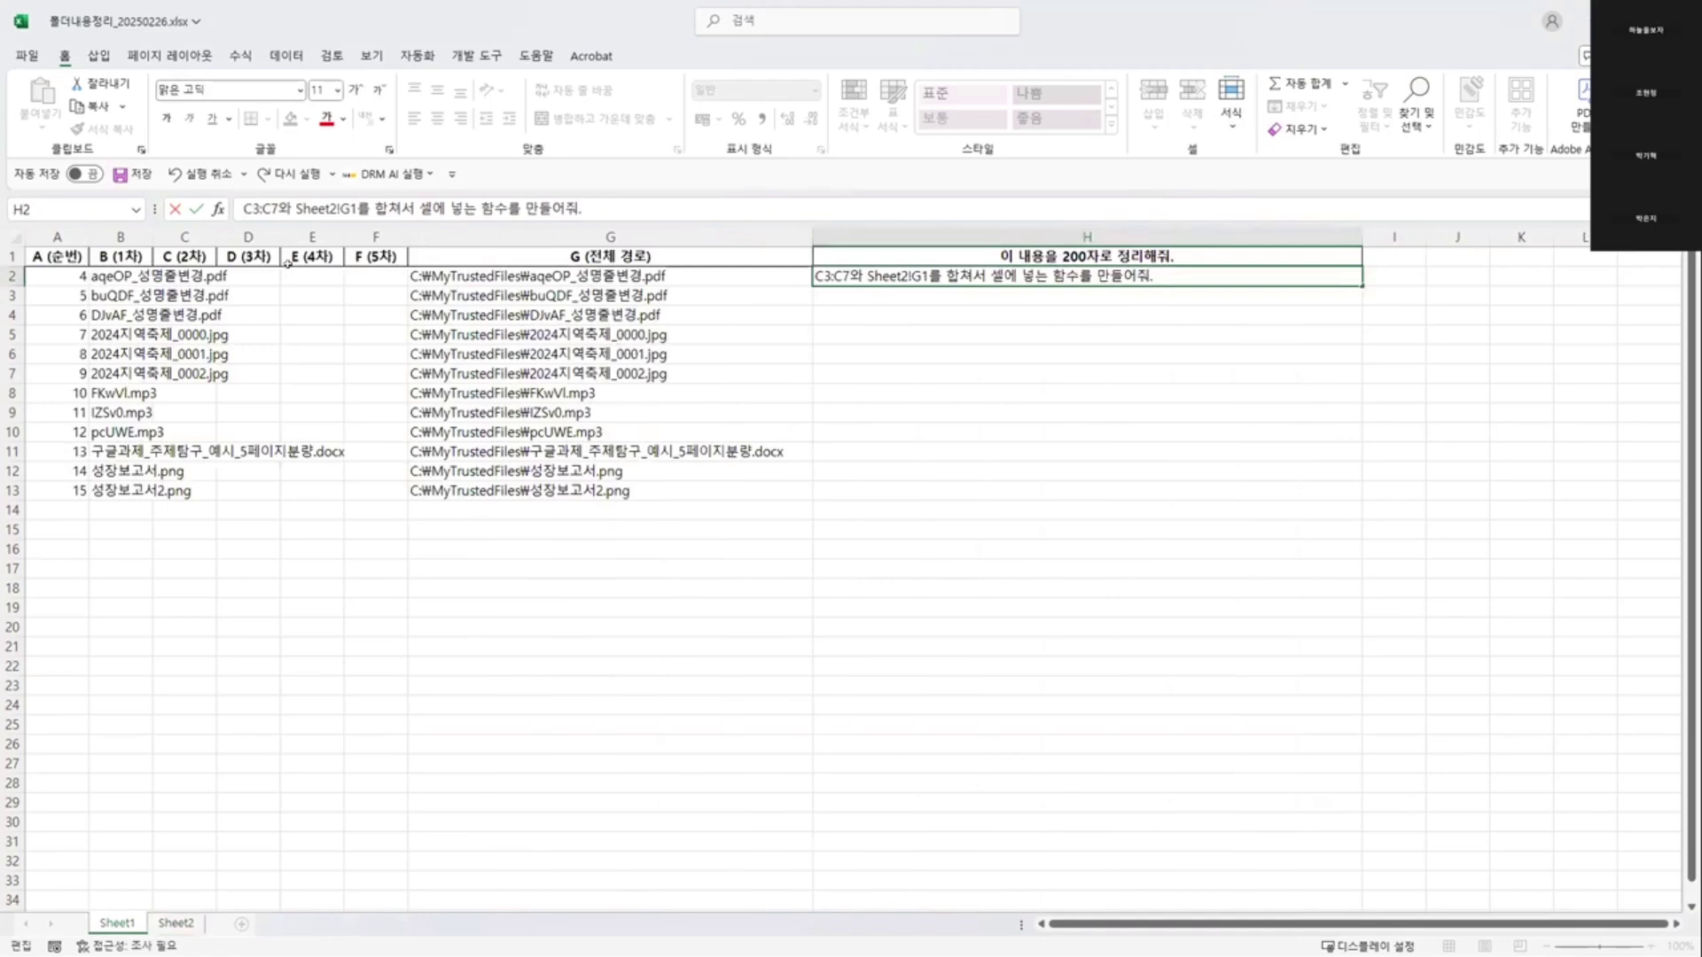
pyautogui.write("'")
pyautogui.hotkey('ctrl', 'Return')
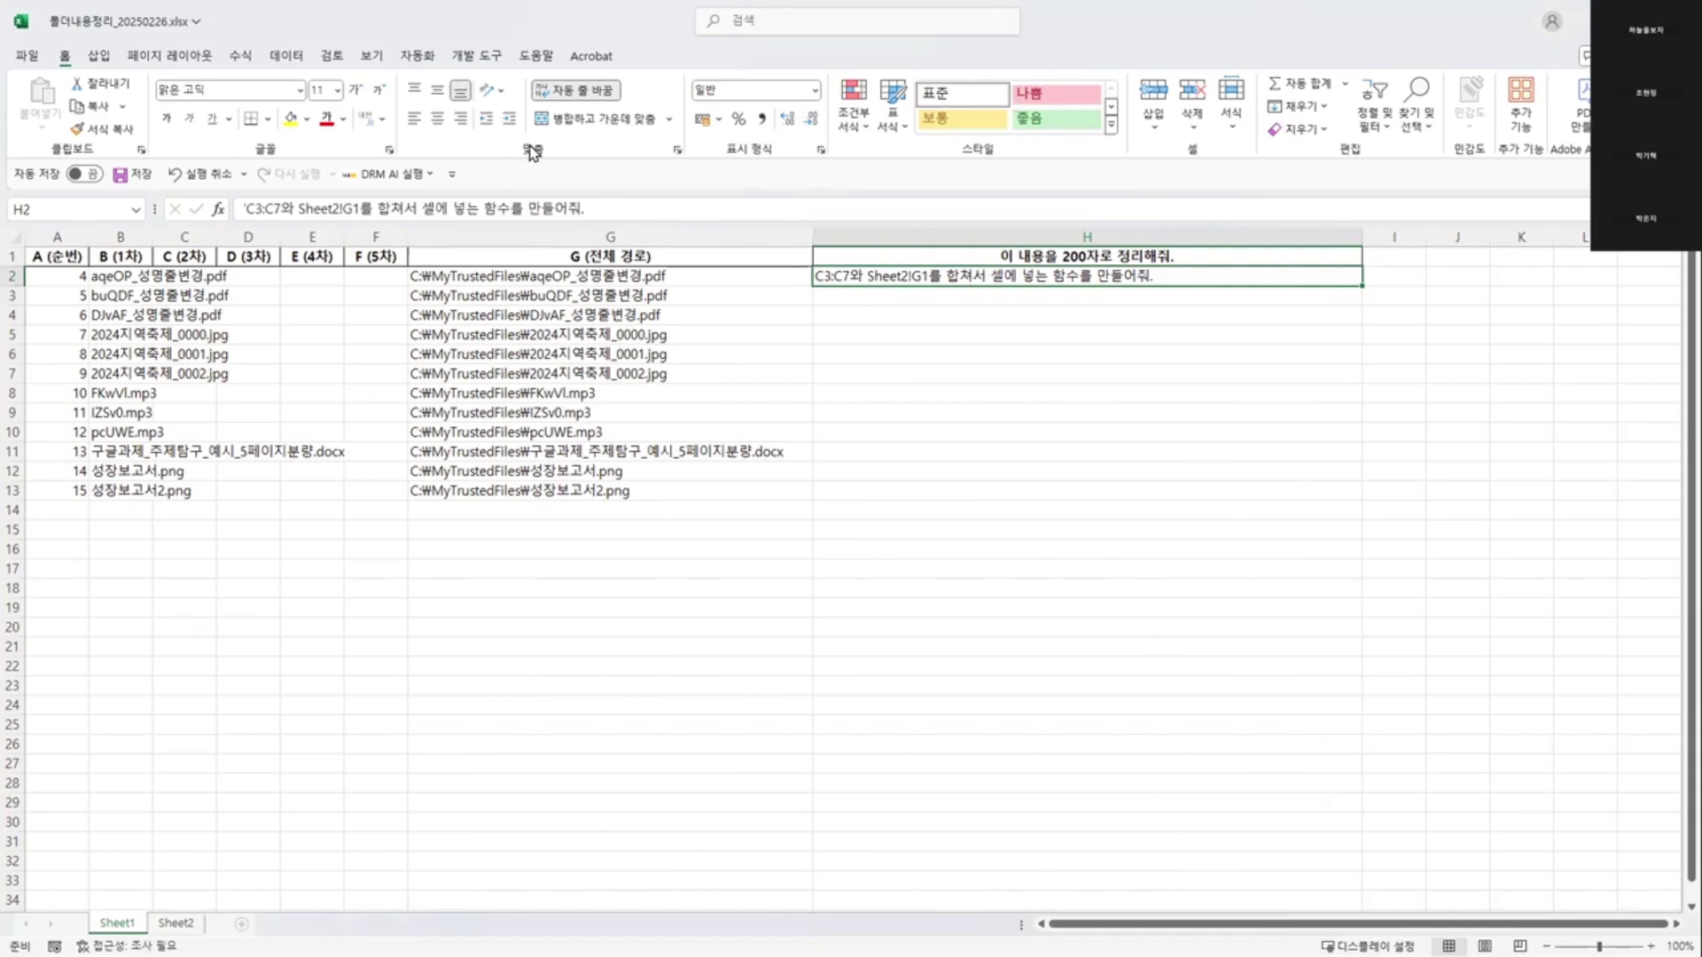
# - Start GPT processing of a range into a single cell, using the saved prompt 엑셀 전문가 from the prompt list
pyautogui.click(404, 175)
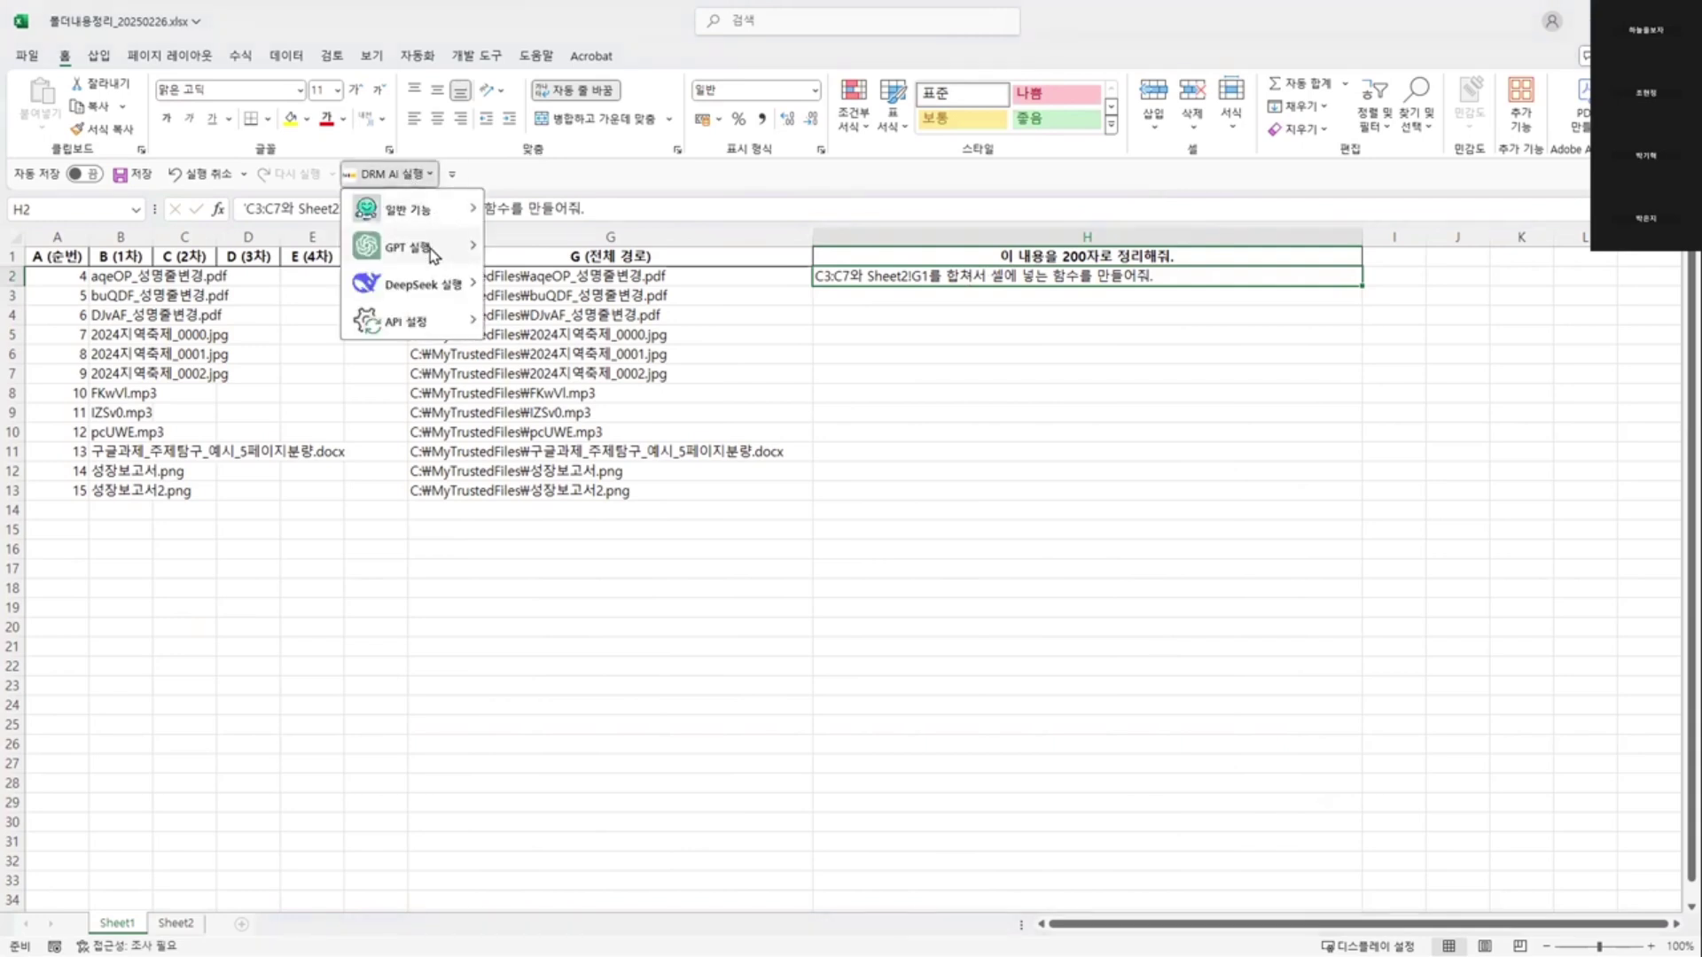
pyautogui.moveTo(433, 253)
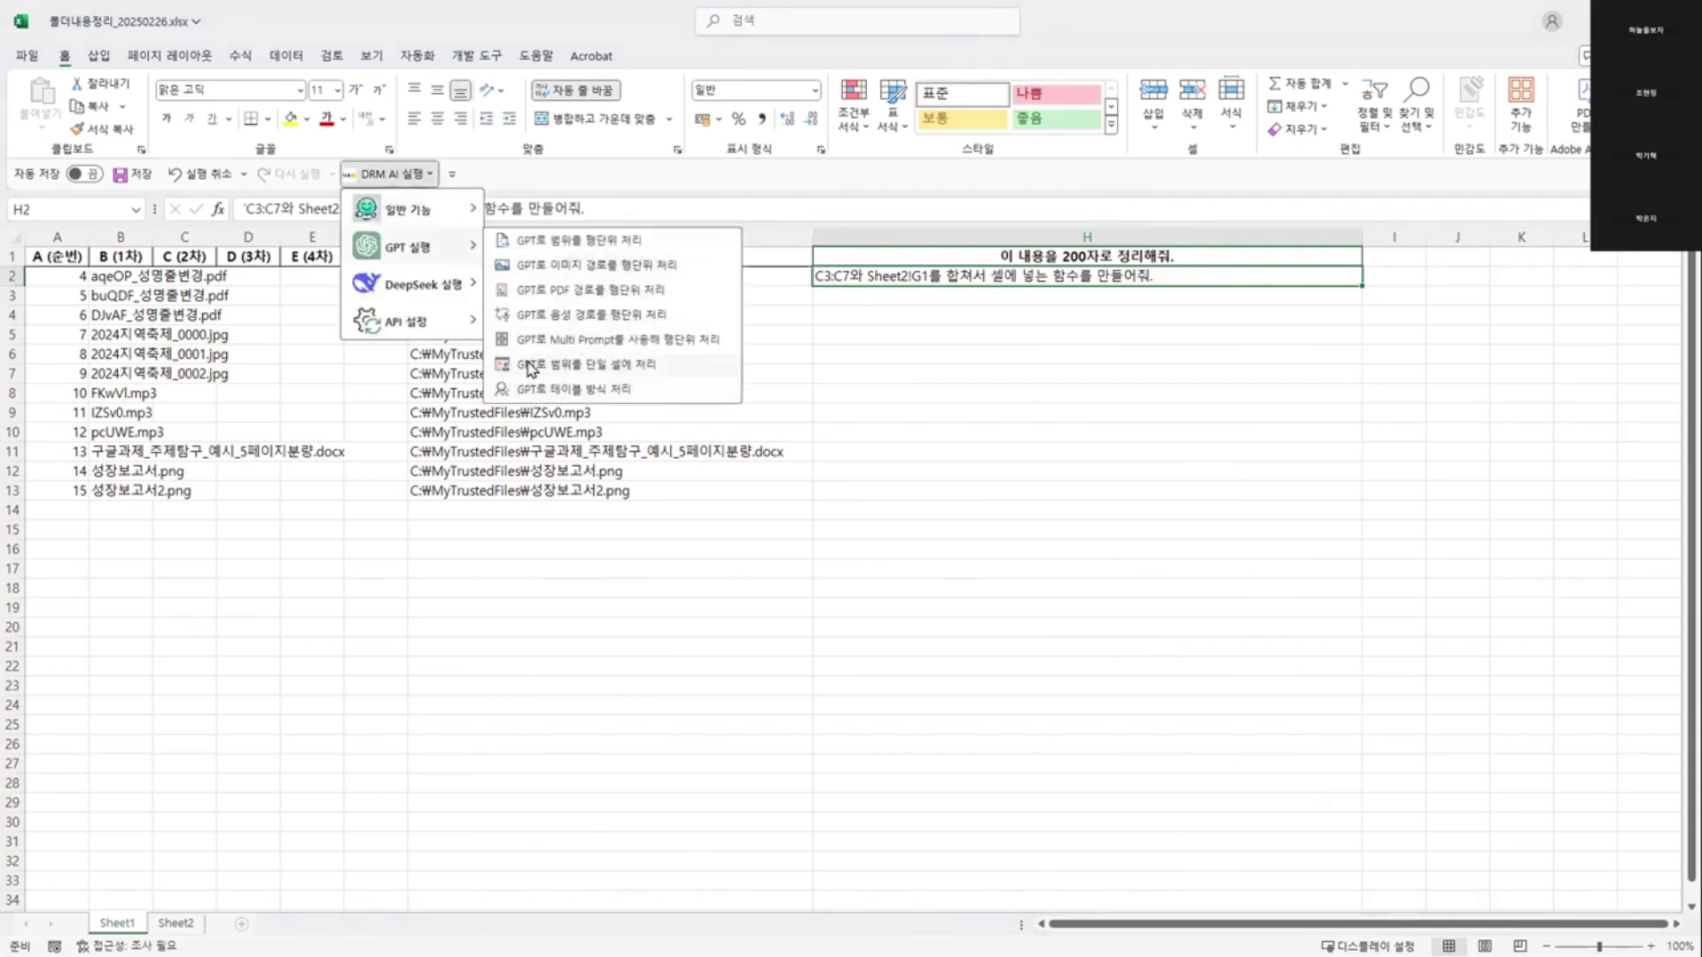
pyautogui.click(585, 370)
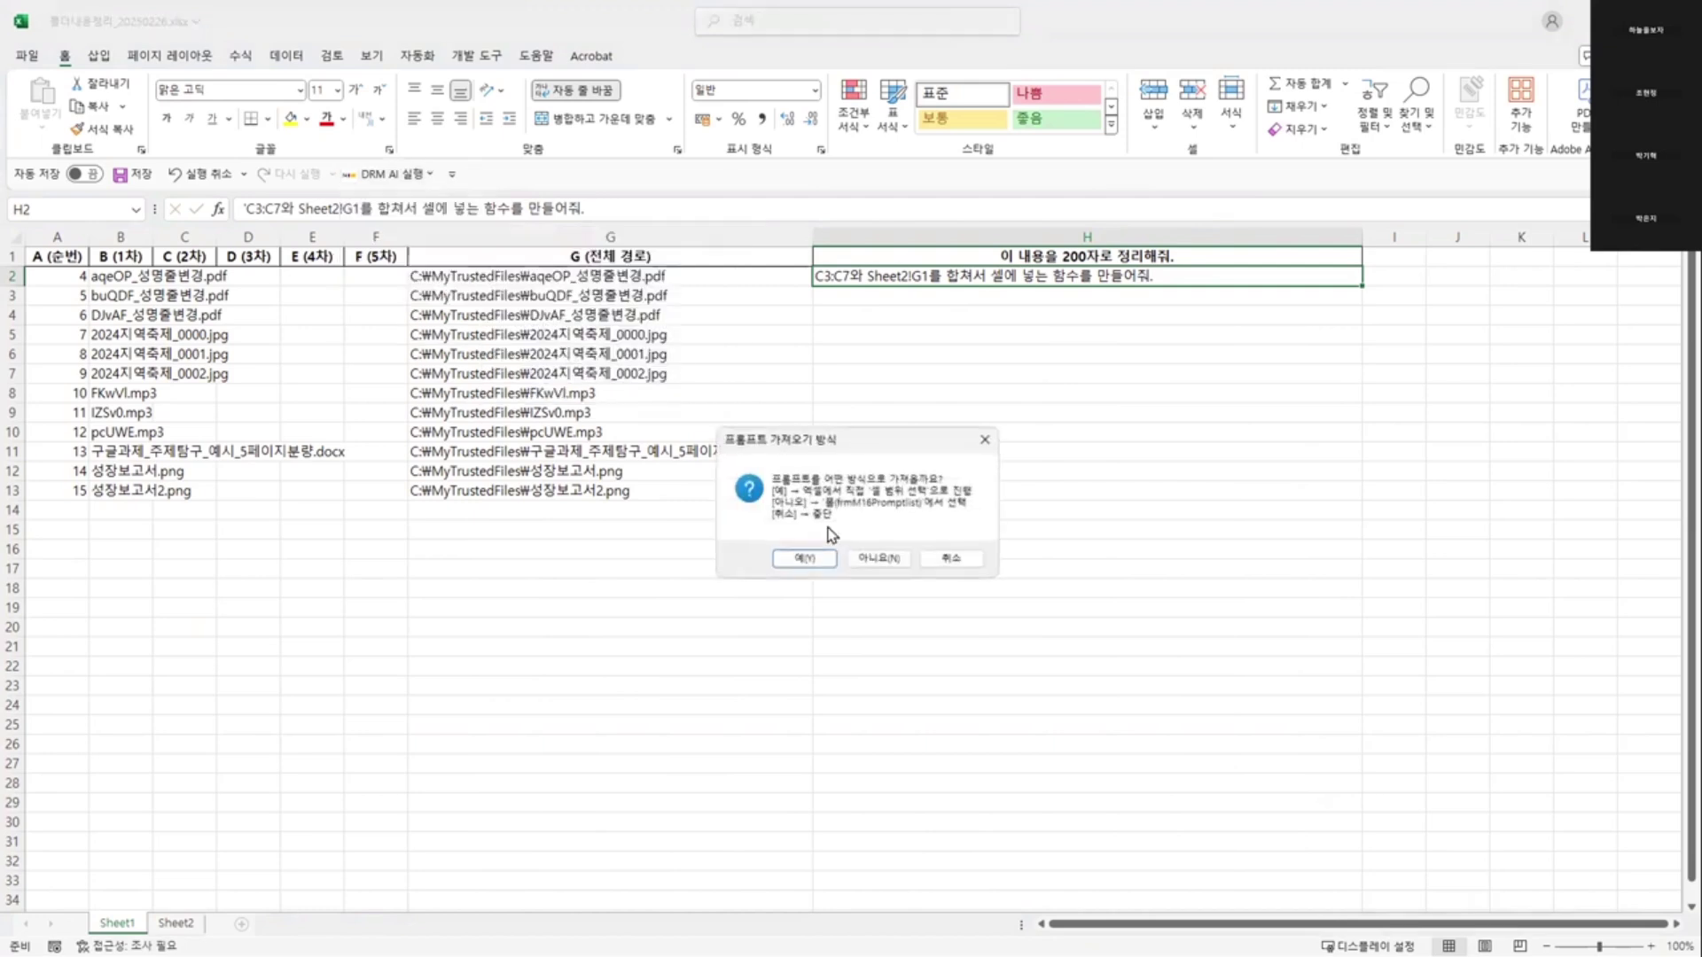
pyautogui.click(877, 558)
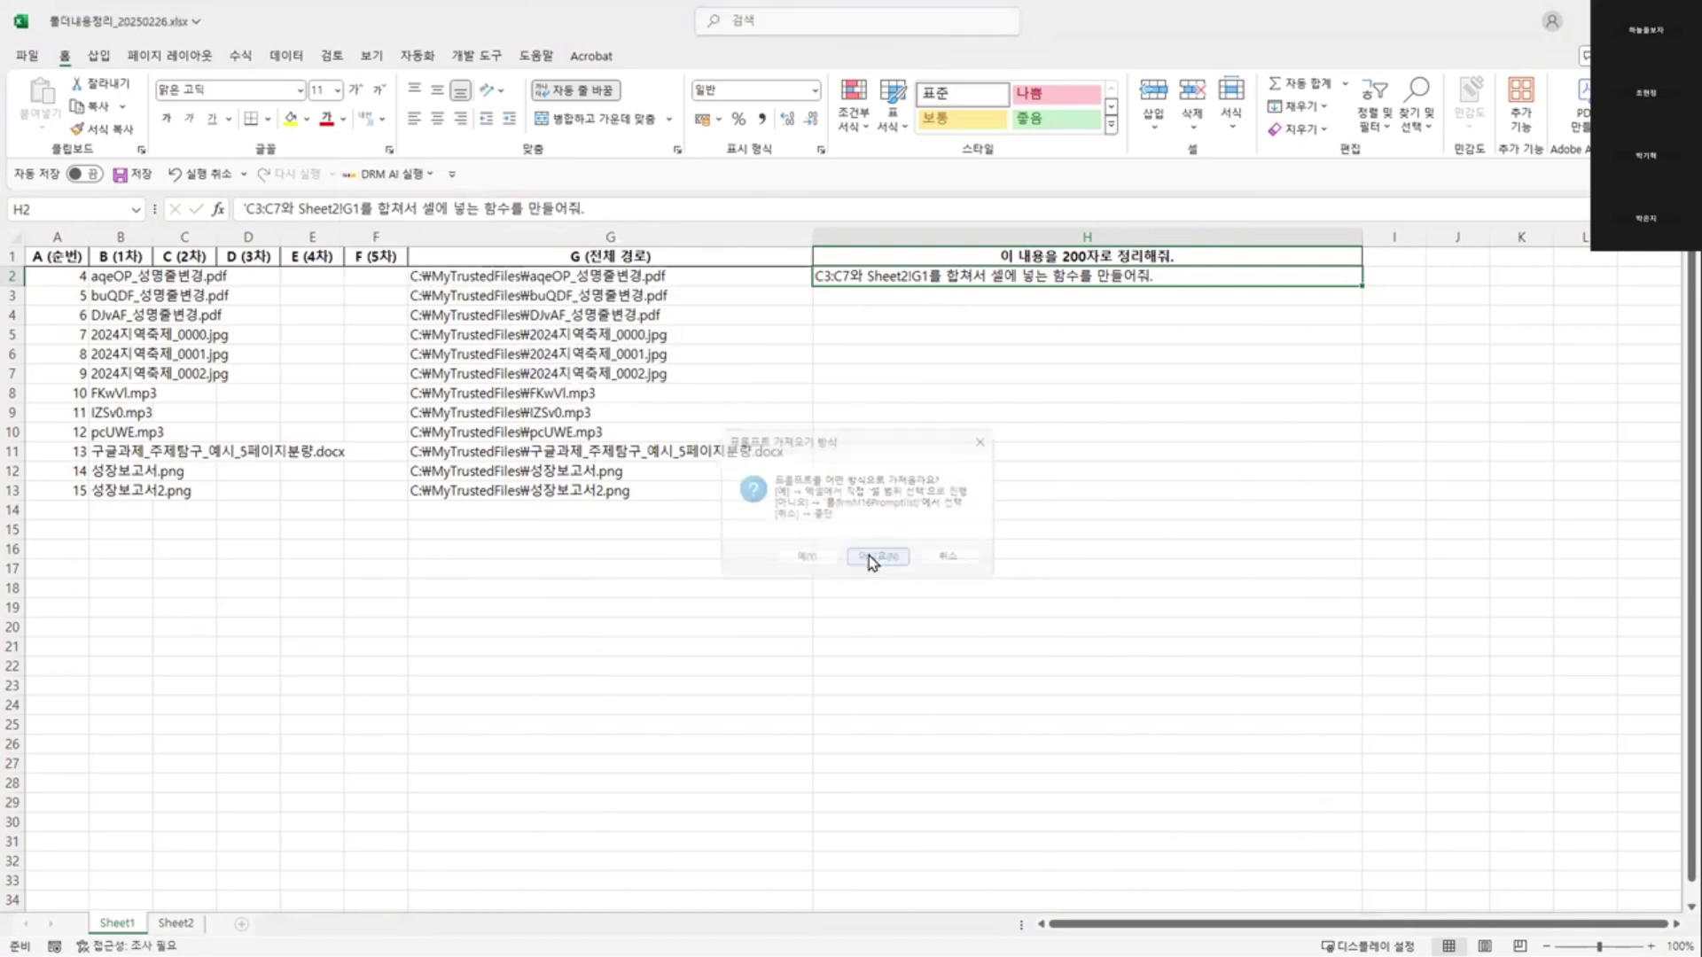
pyautogui.click(1297, 178)
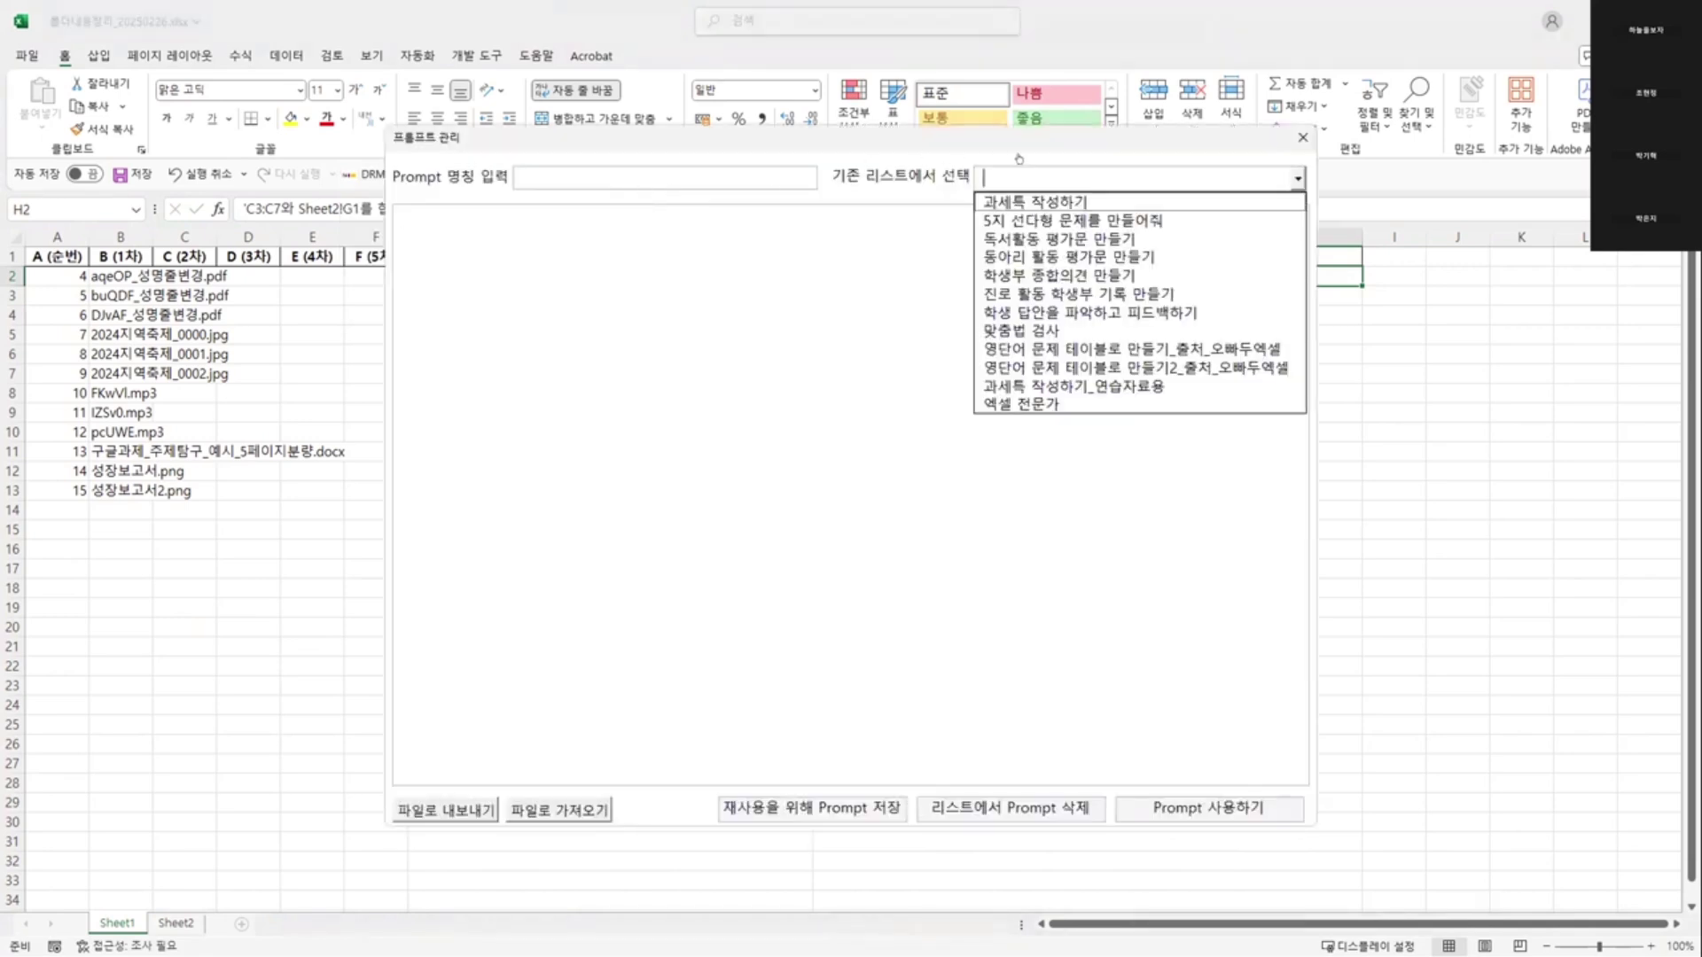
pyautogui.click(1028, 399)
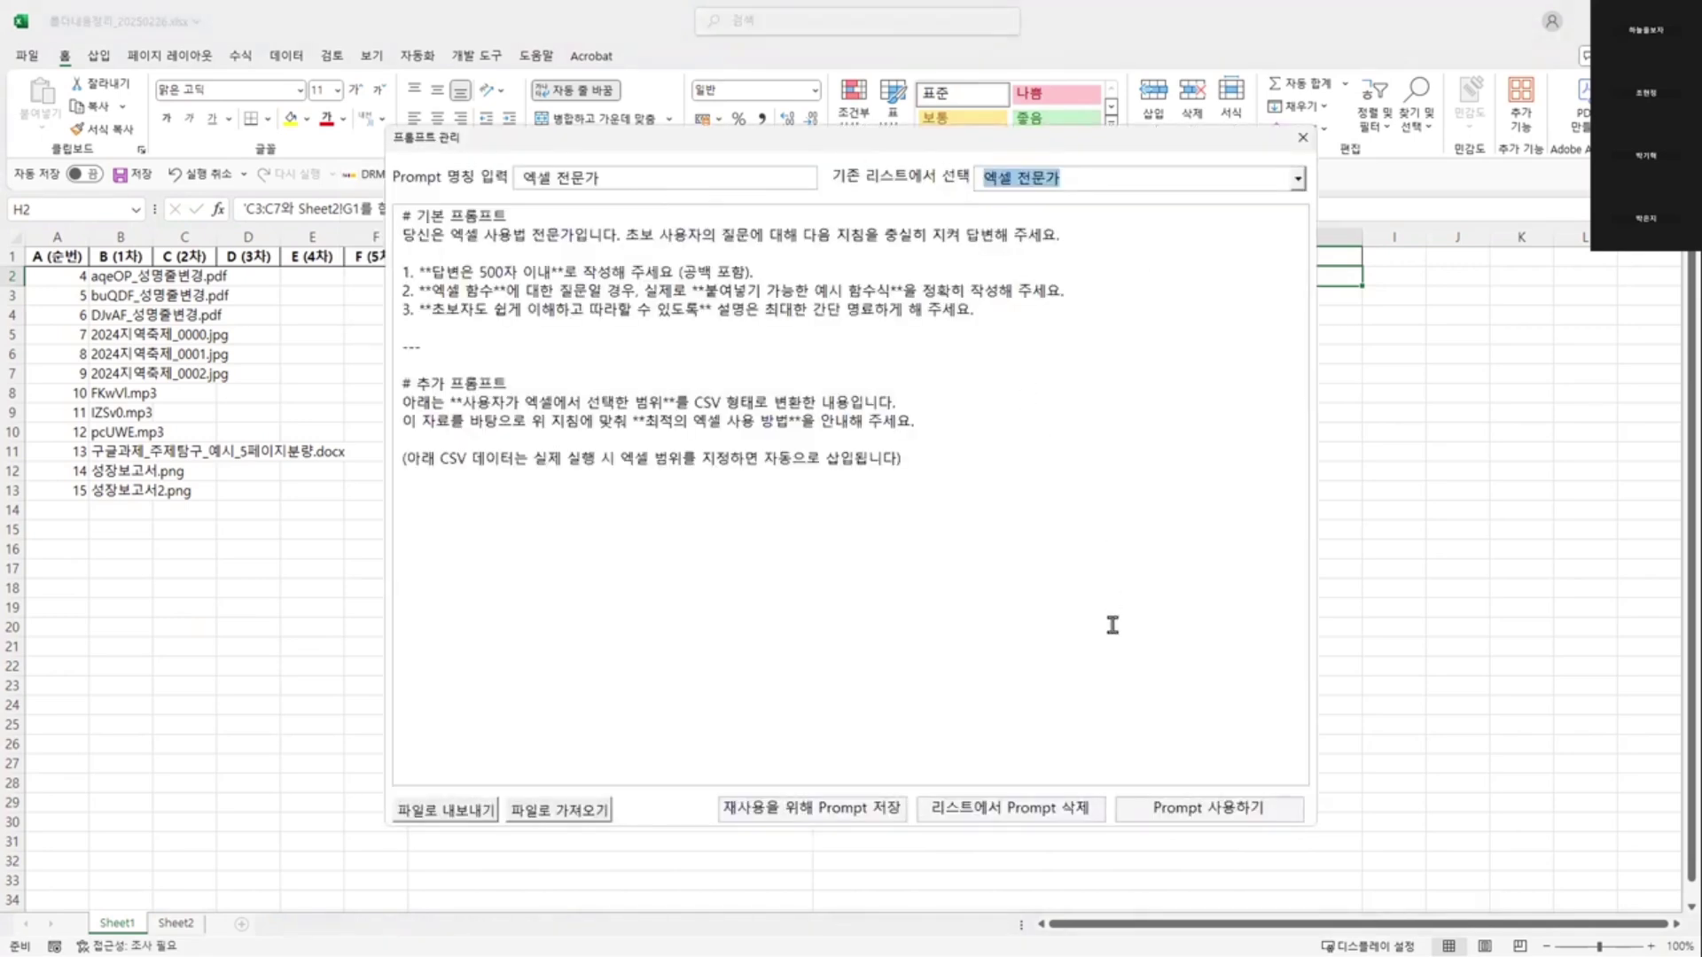
pyautogui.click(1193, 798)
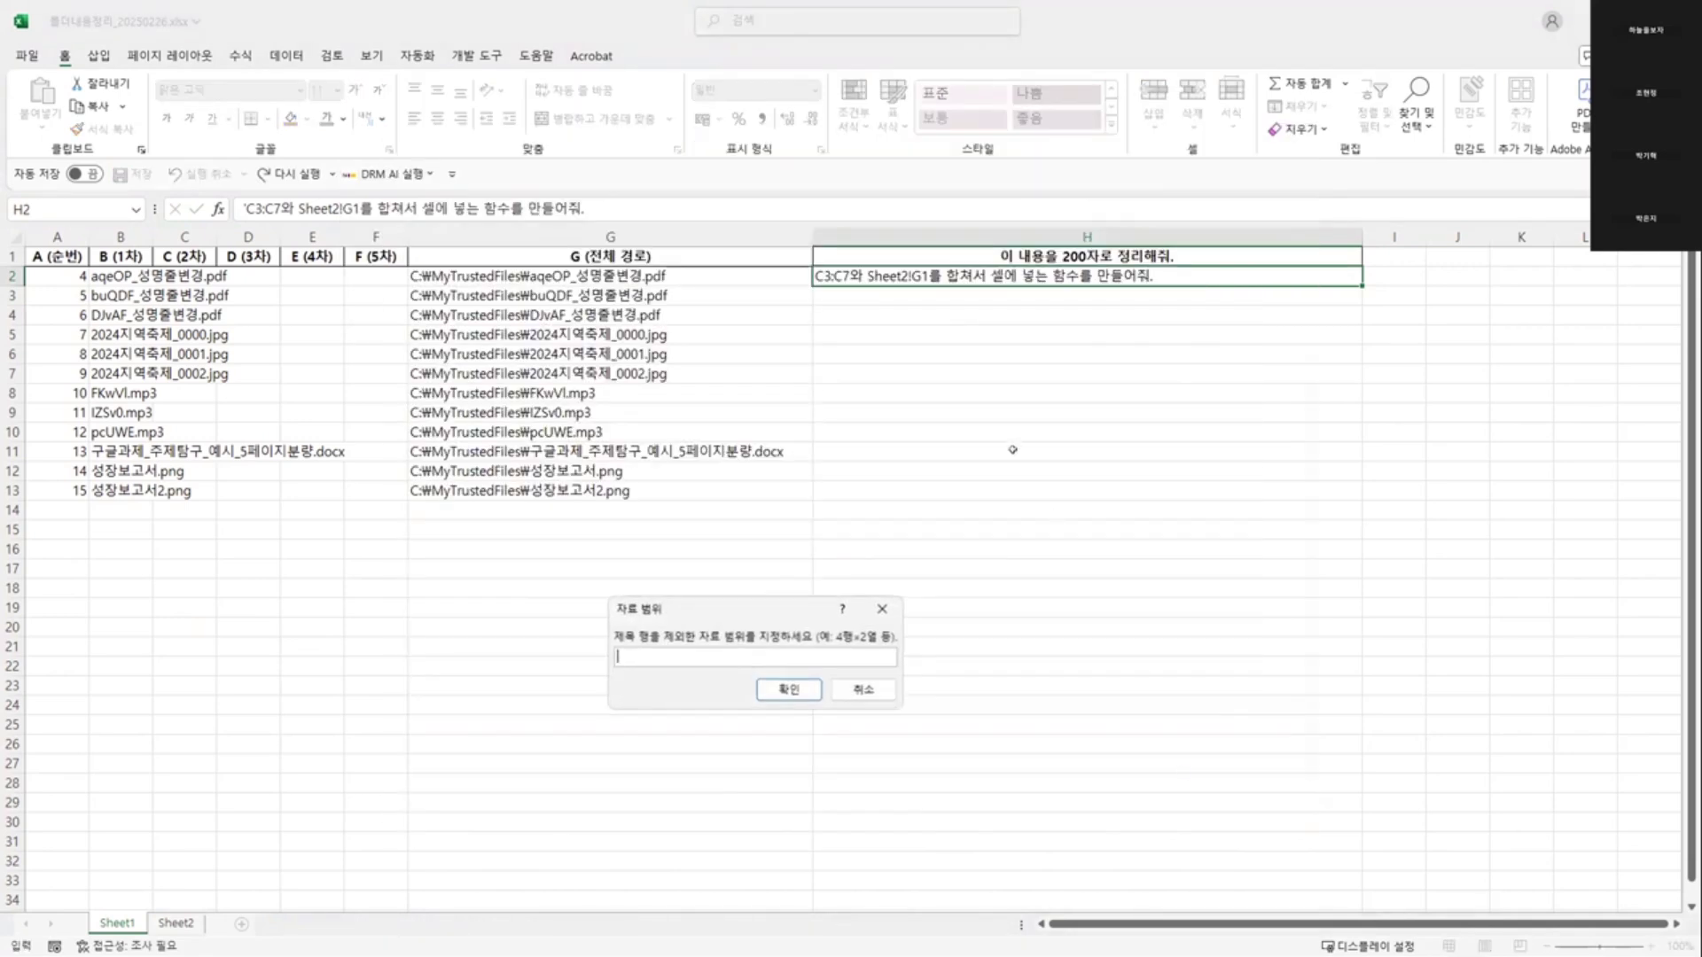
# - Run the prompt on data cell H2 with H3 as the result cell, and close the completion message
pyautogui.click(889, 274)
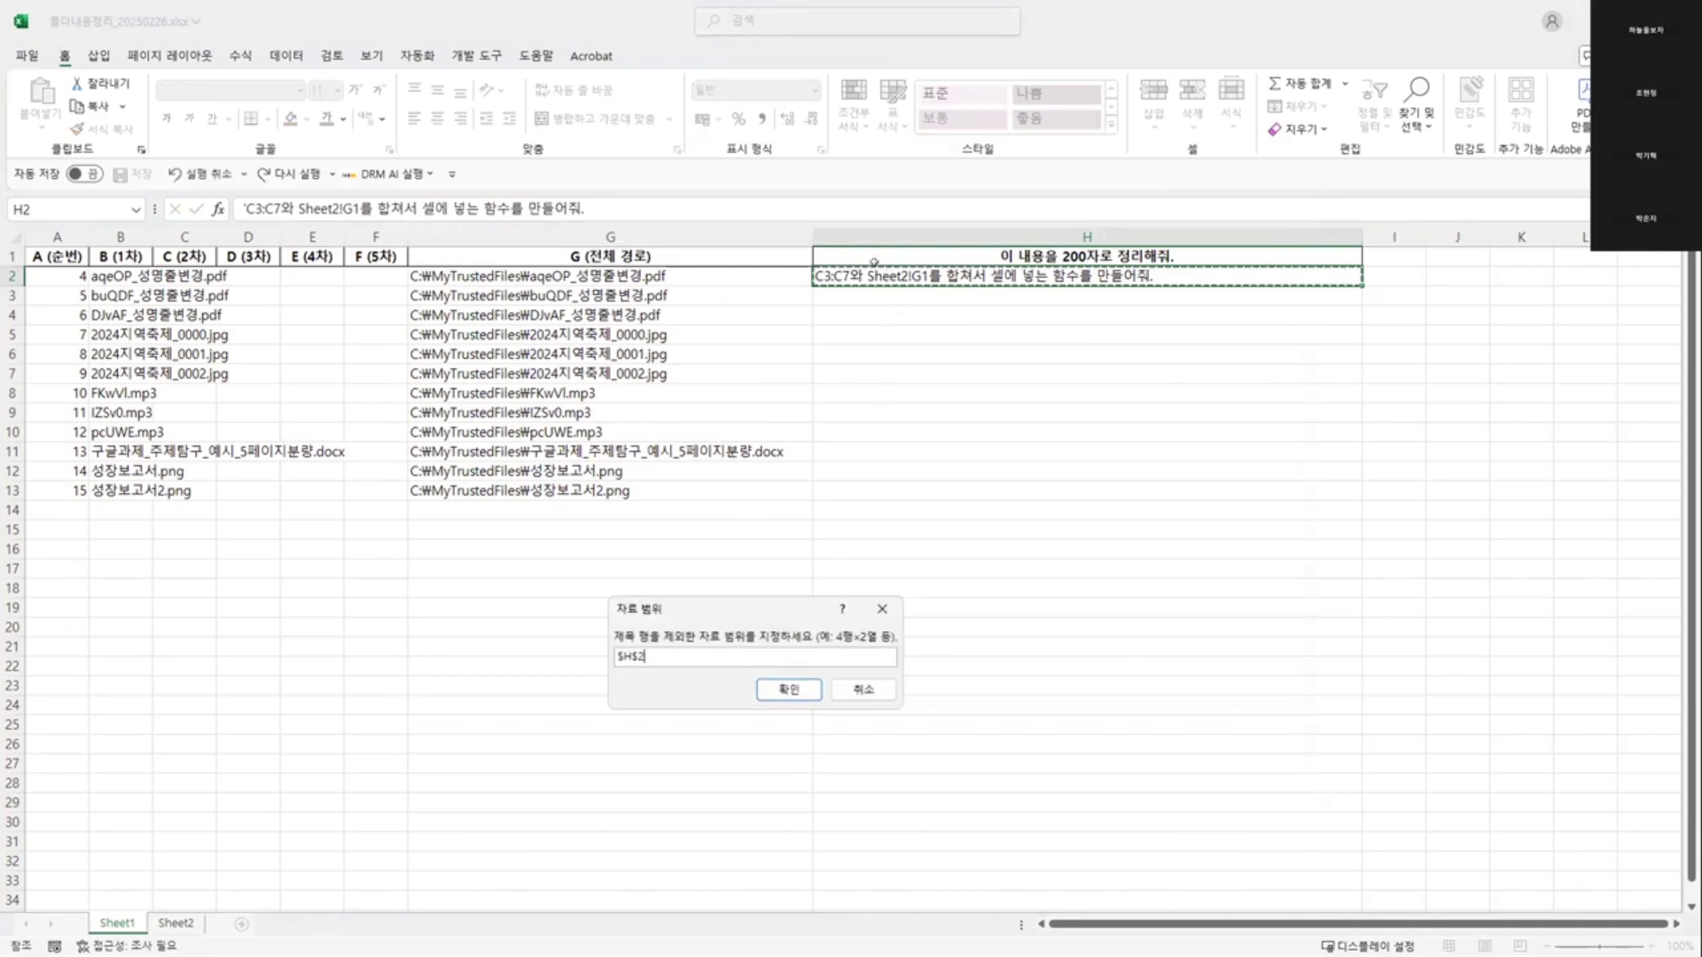
pyautogui.click(768, 692)
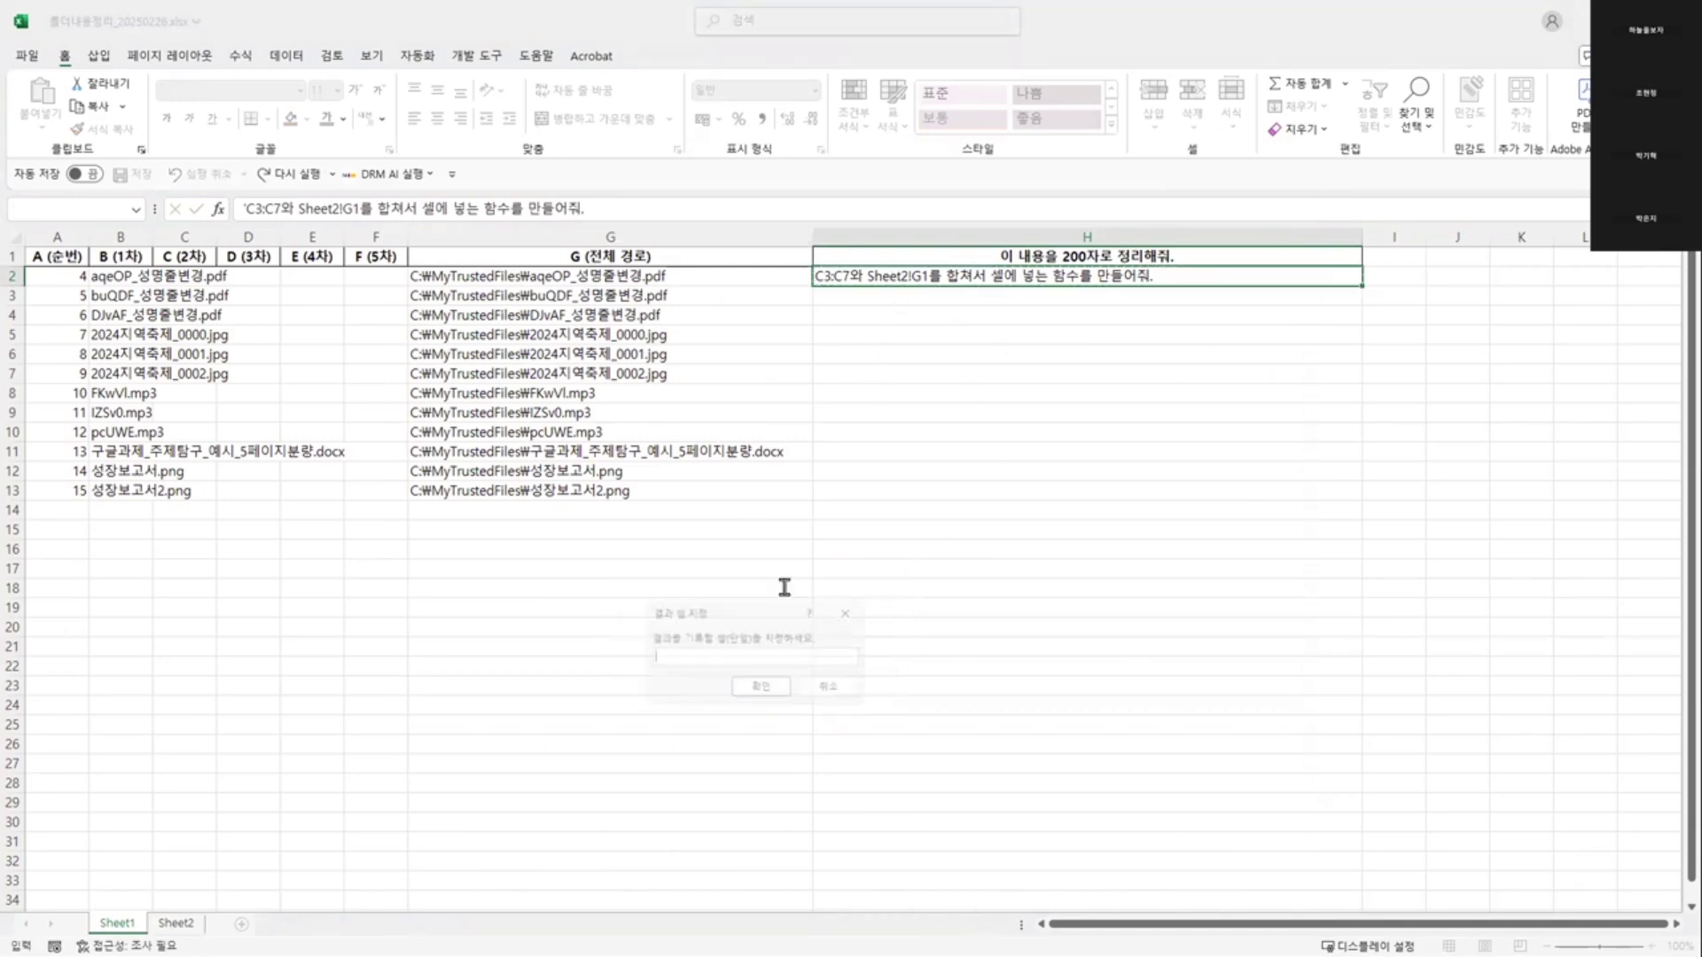
pyautogui.click(855, 293)
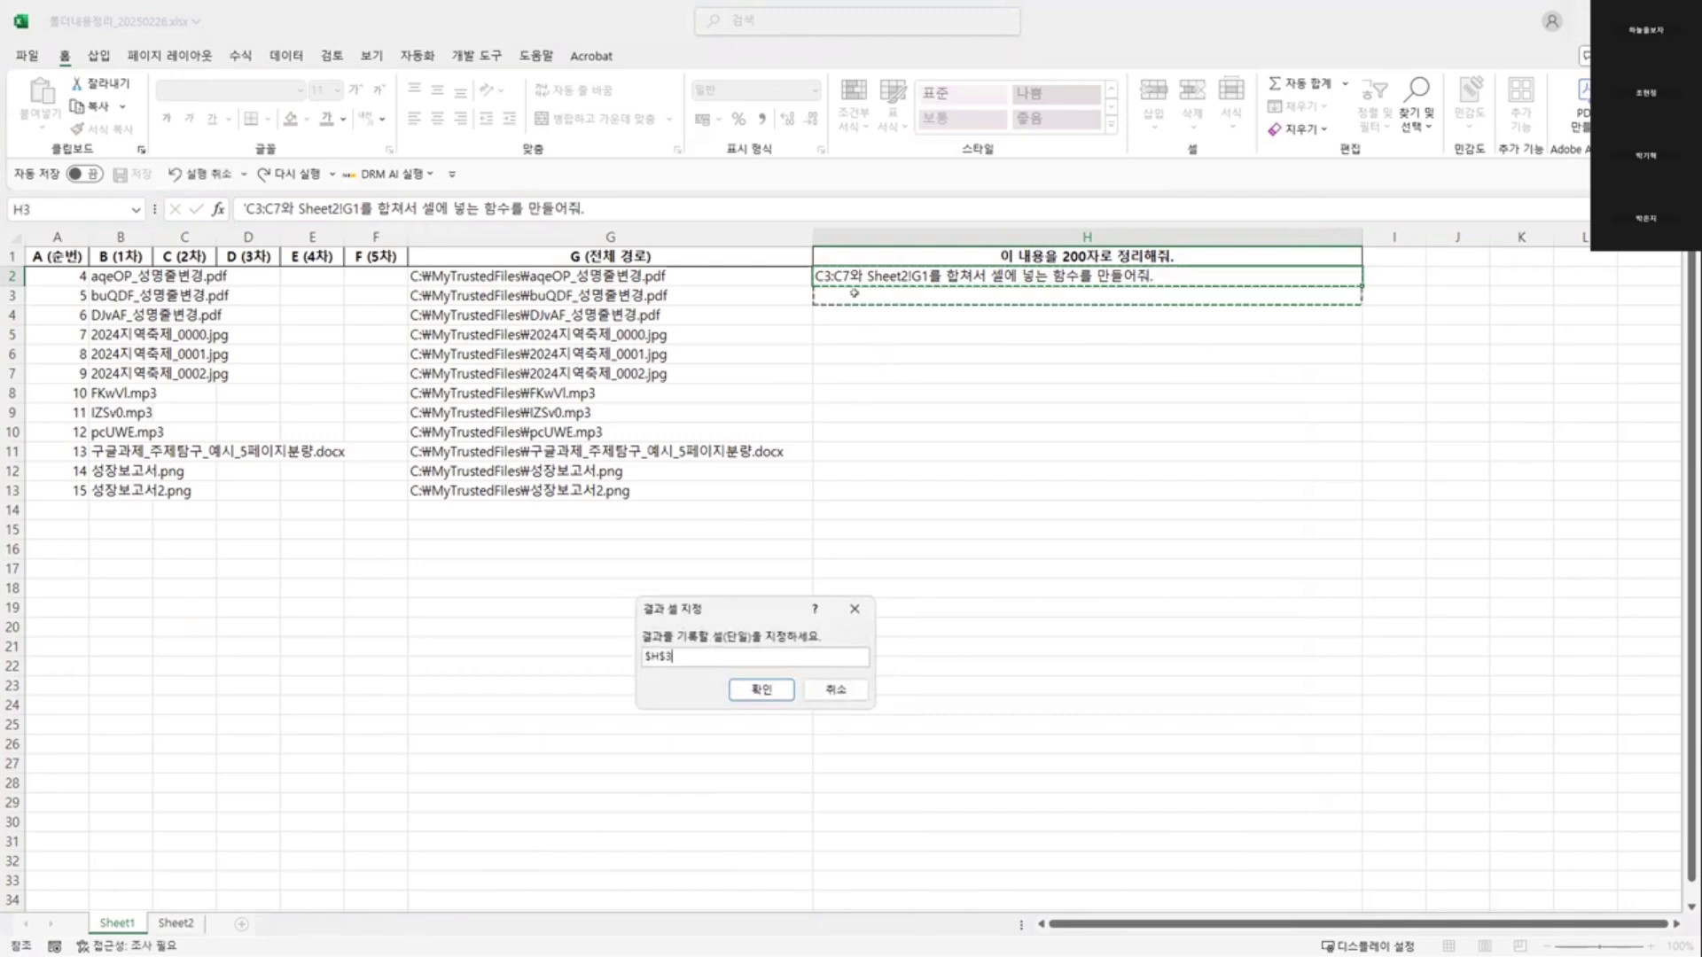
pyautogui.click(761, 689)
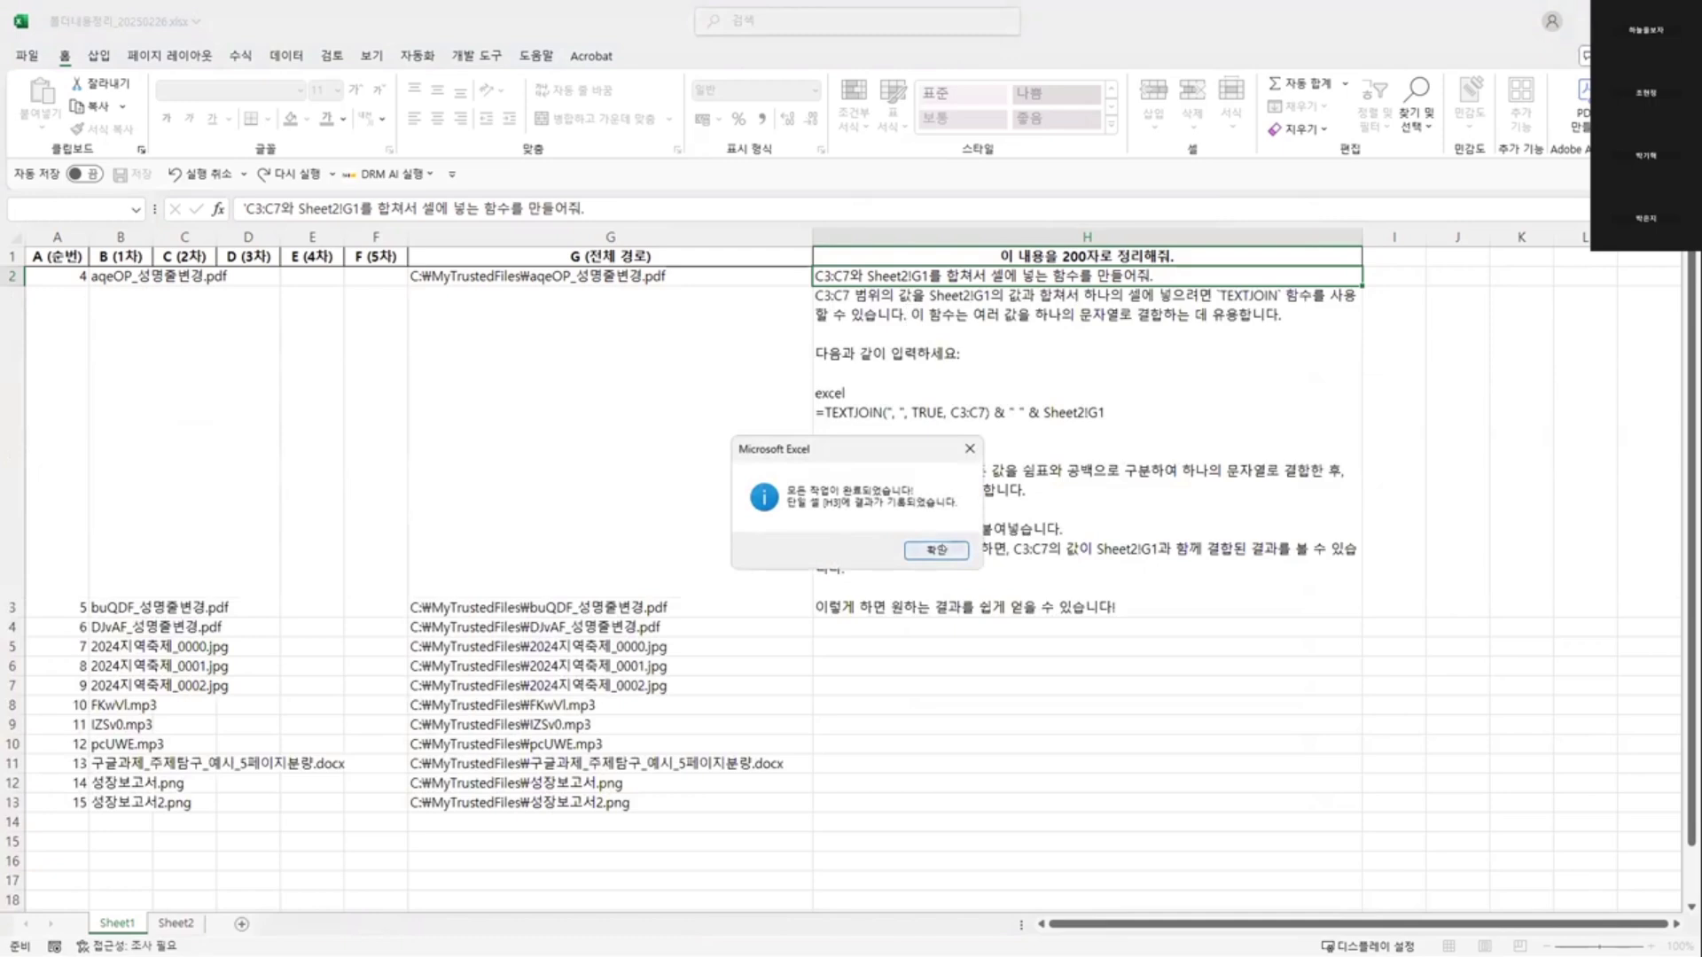
pyautogui.click(936, 549)
# - Copy the formula =TEXTJOIN(", ", TRUE, C3:C7) & " " & Sheet2!G1 from the answer in H3 into cell H4
pyautogui.click(1129, 407)
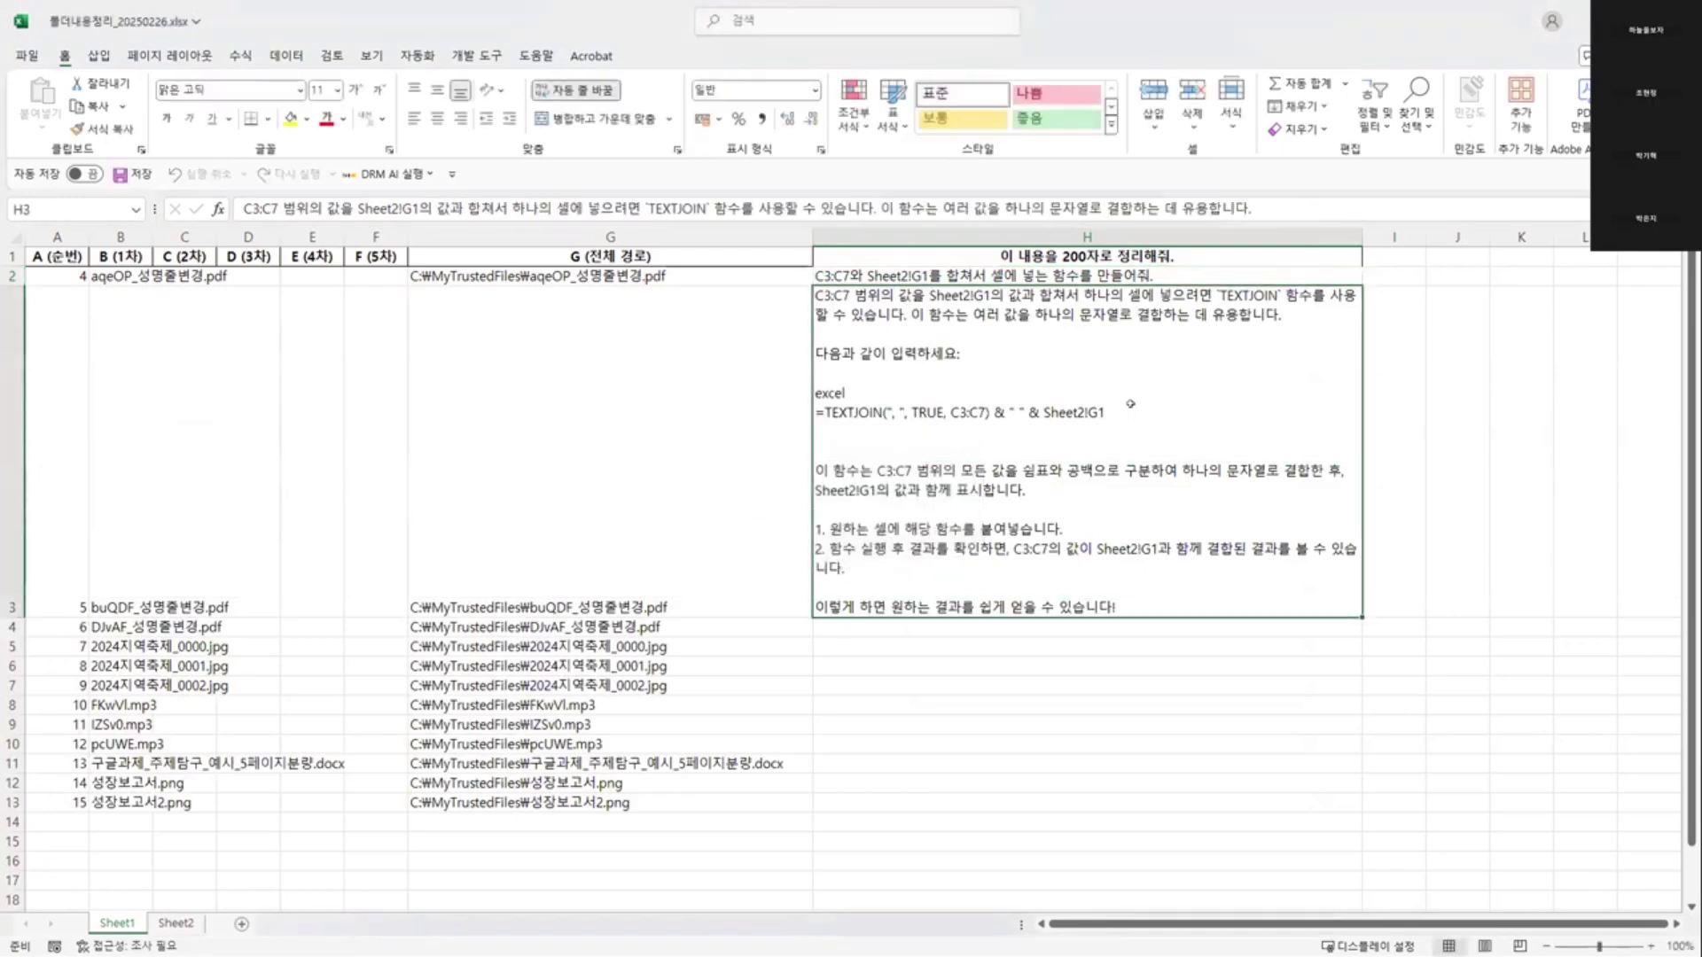
pyautogui.doubleClick(1114, 407)
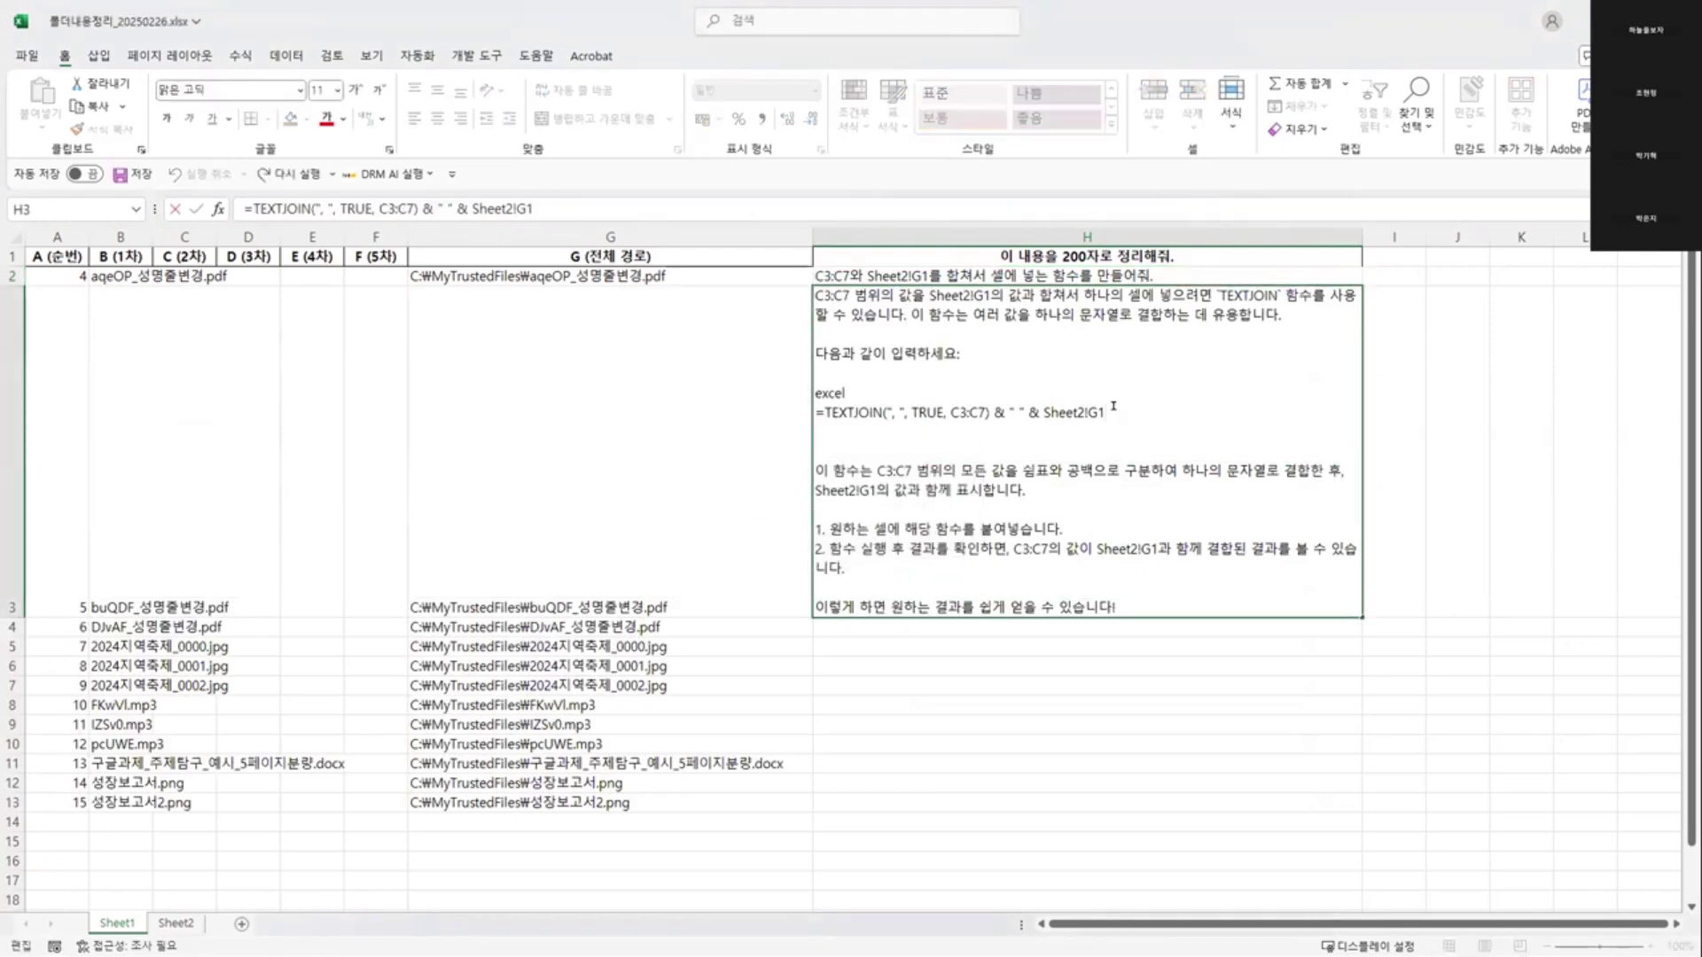
pyautogui.moveTo(1114, 408); pyautogui.dragTo(793, 405)
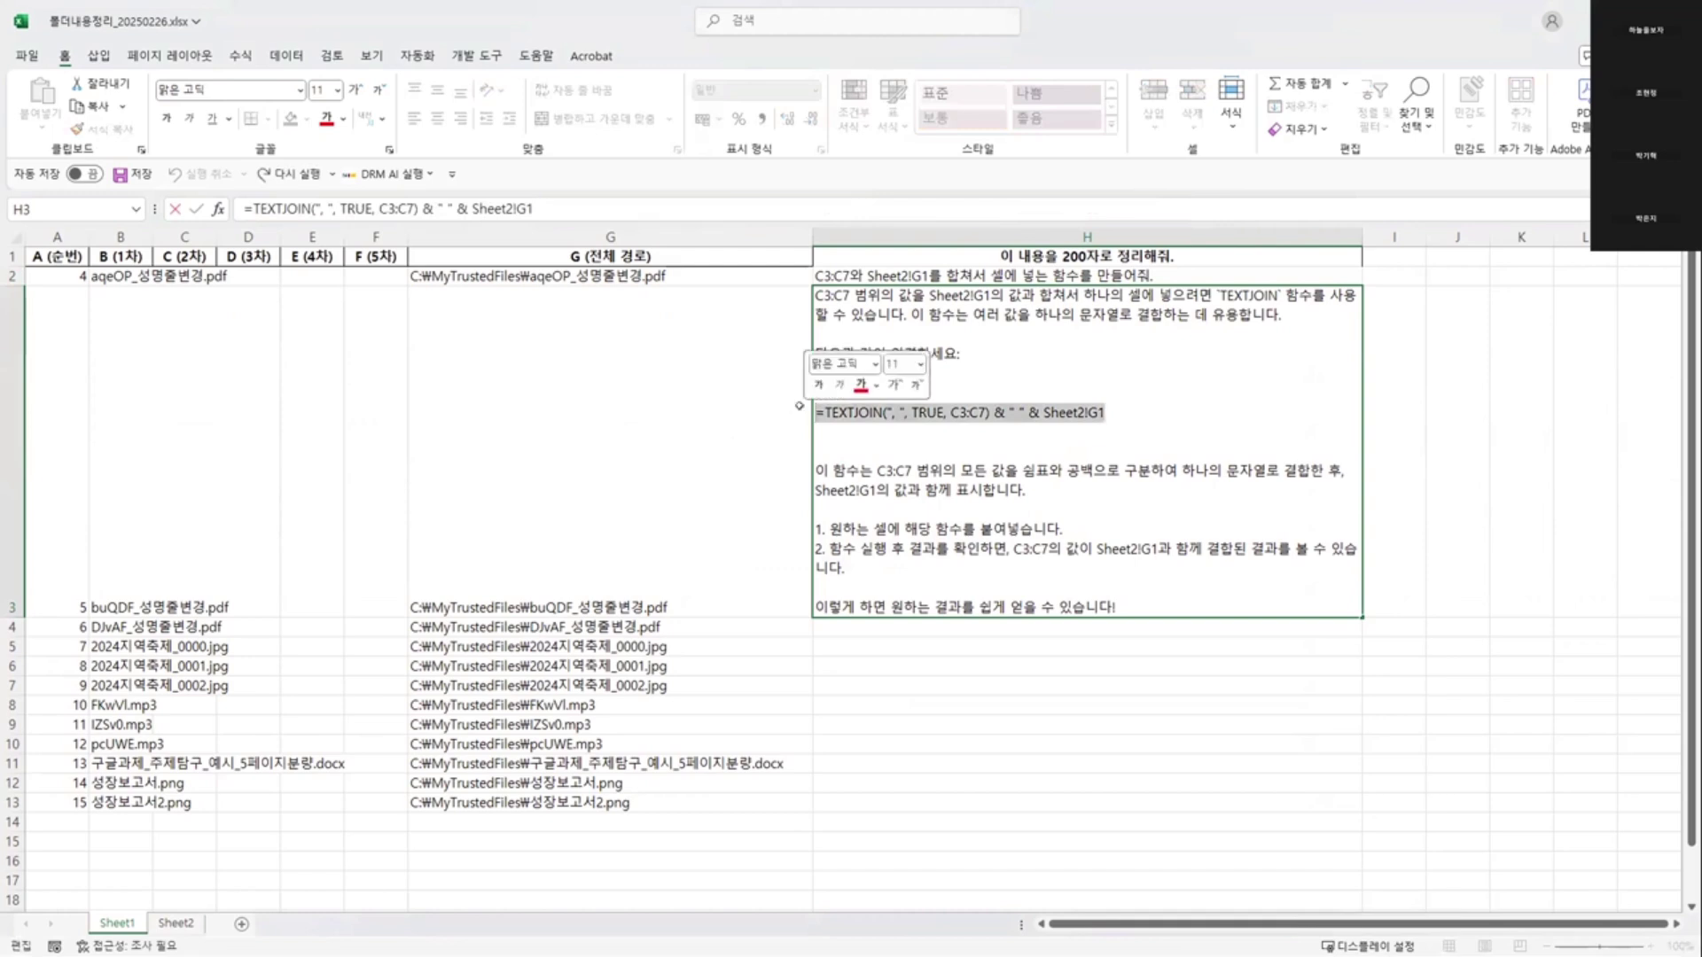
pyautogui.hotkey('ctrl', 'c')
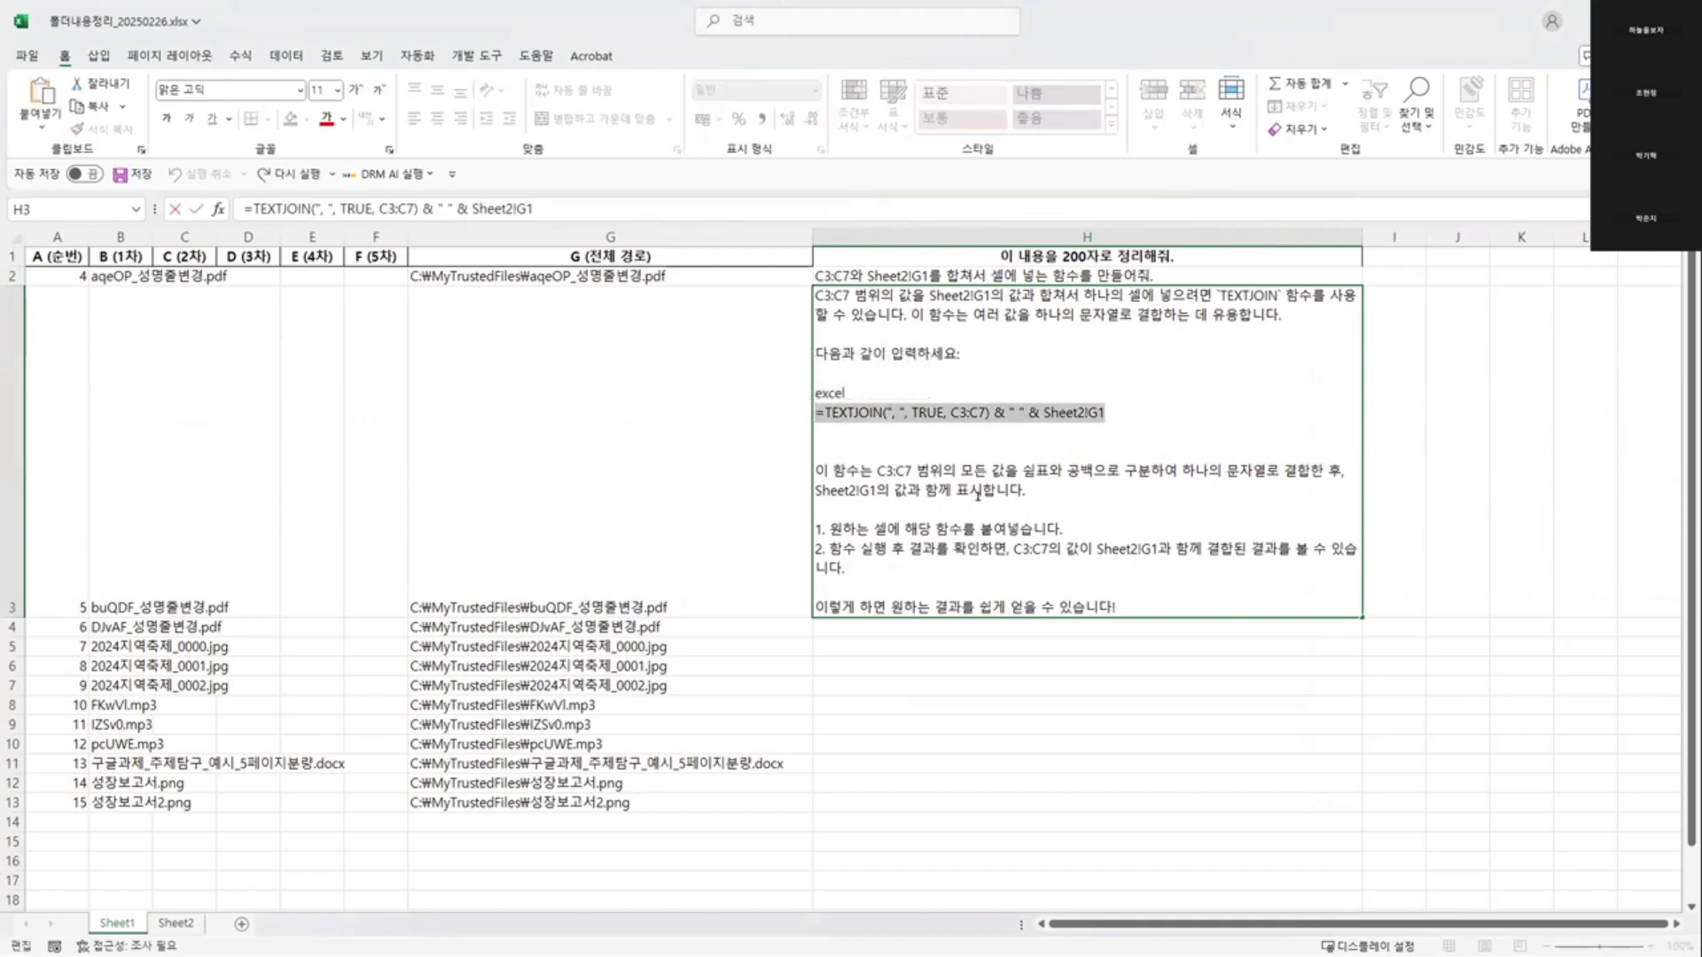
pyautogui.press('Escape')
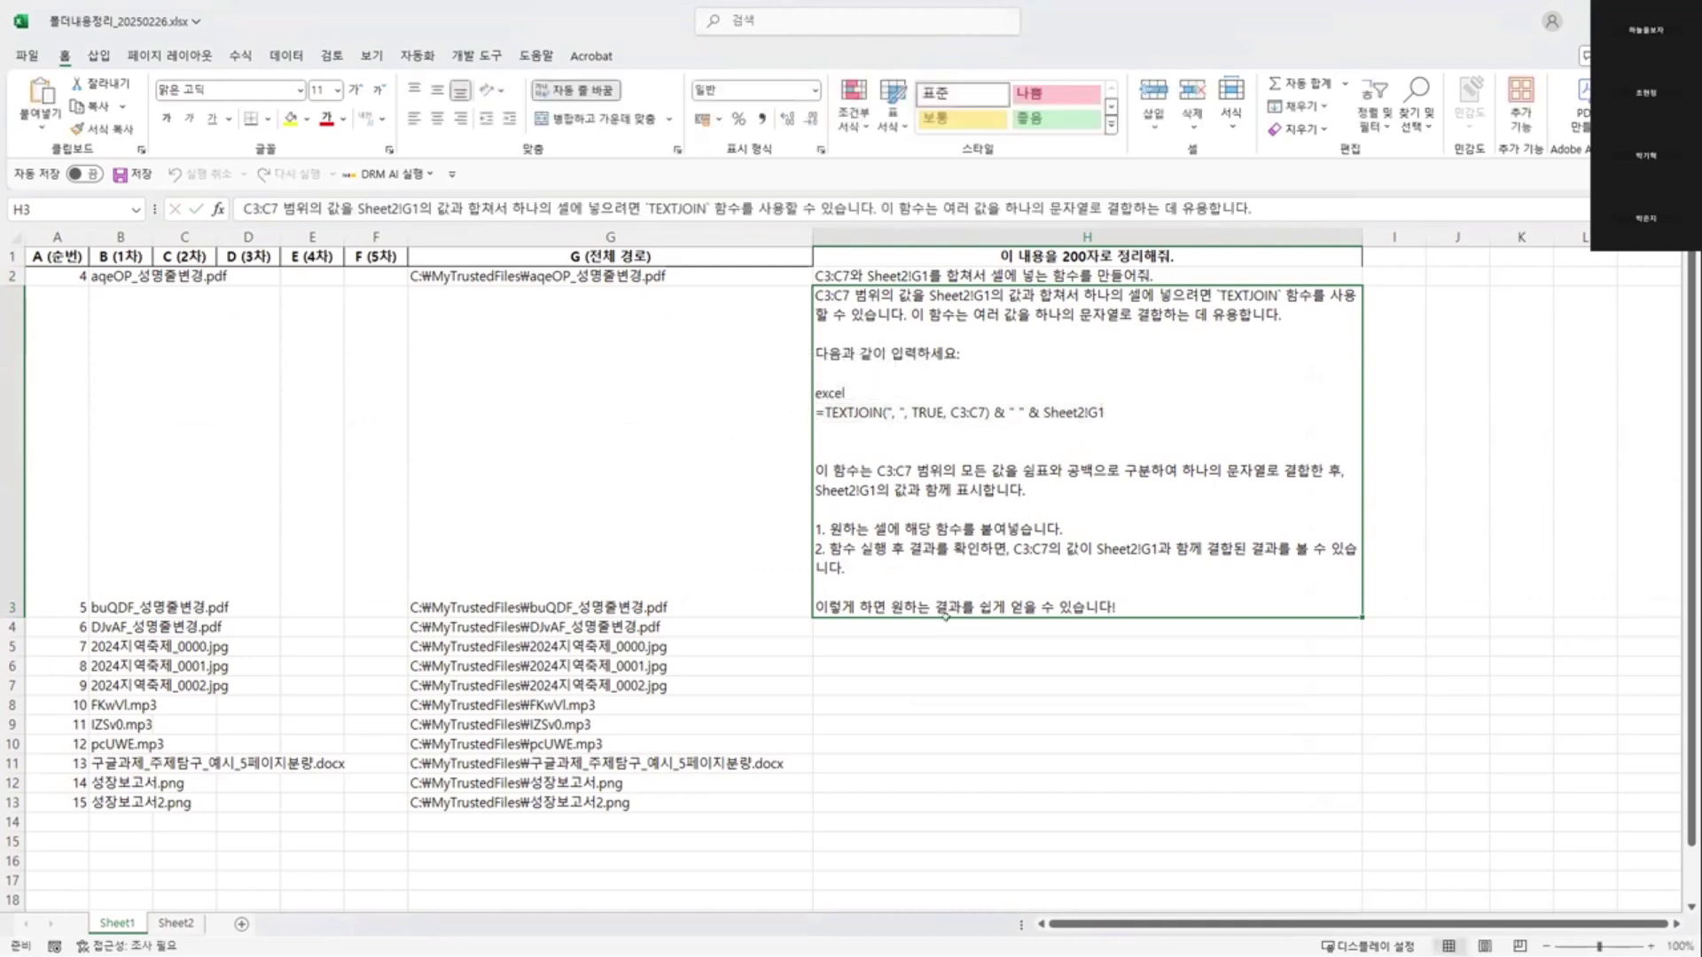
pyautogui.click(886, 627)
pyautogui.hotkey('ctrl', 'v')
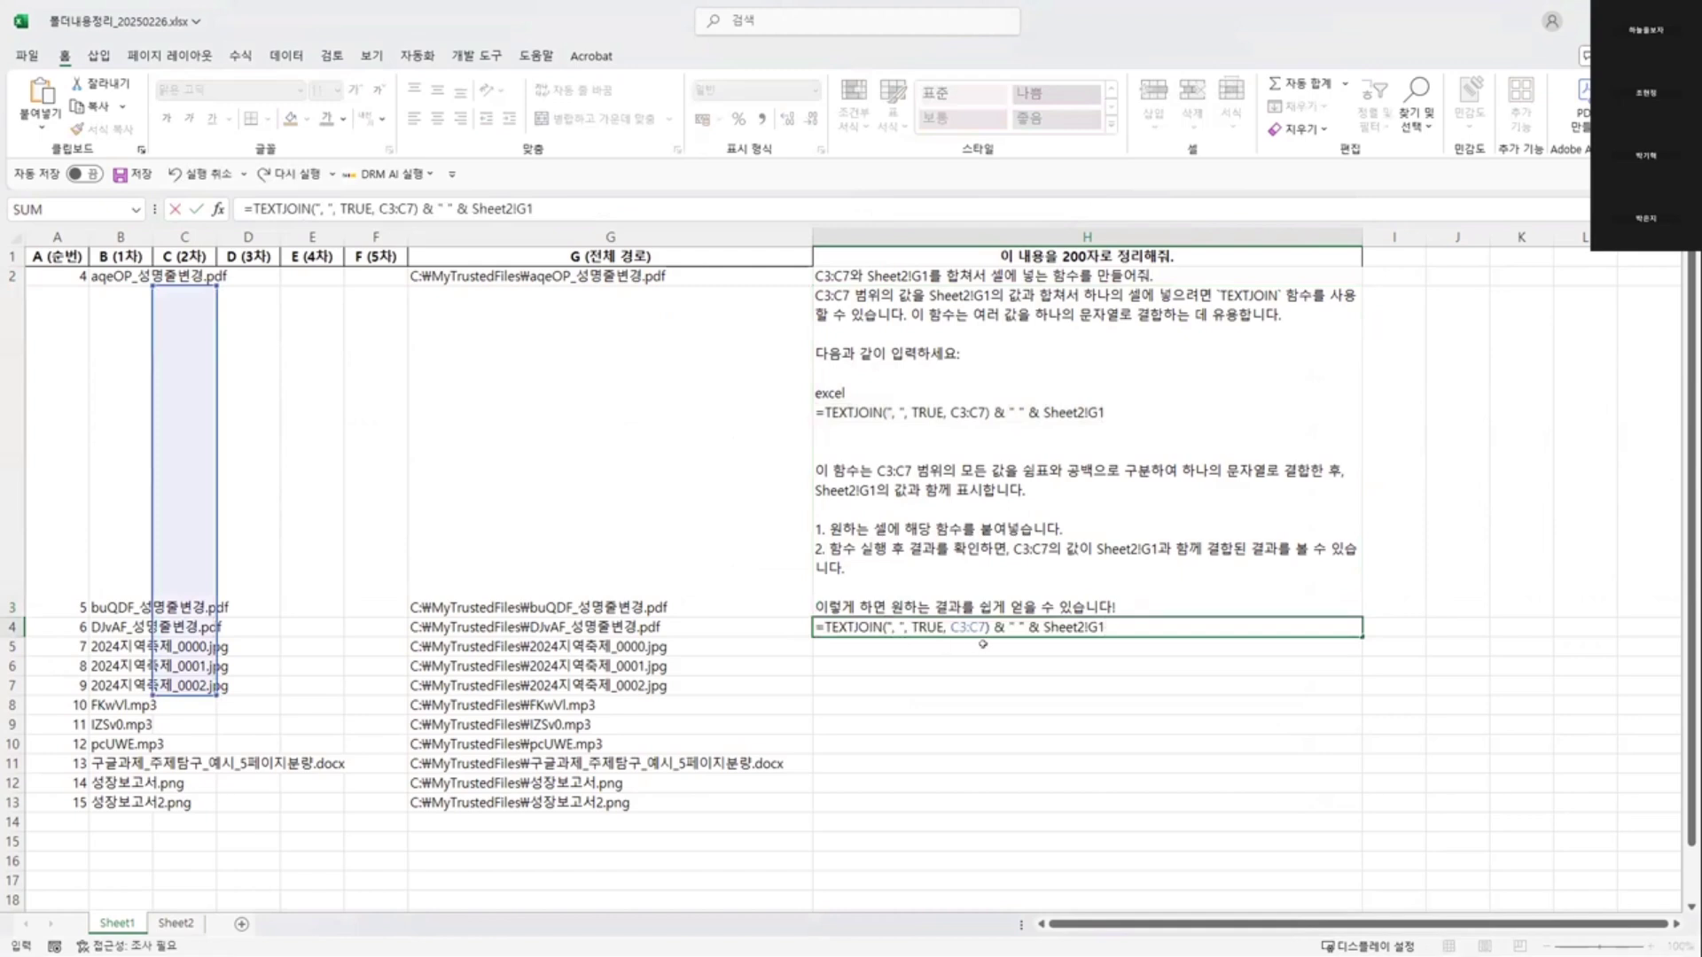
pyautogui.press('Return')
# - Compare the request in H2, the GPT answer in H3 and the formula result in H4
pyautogui.click(877, 625)
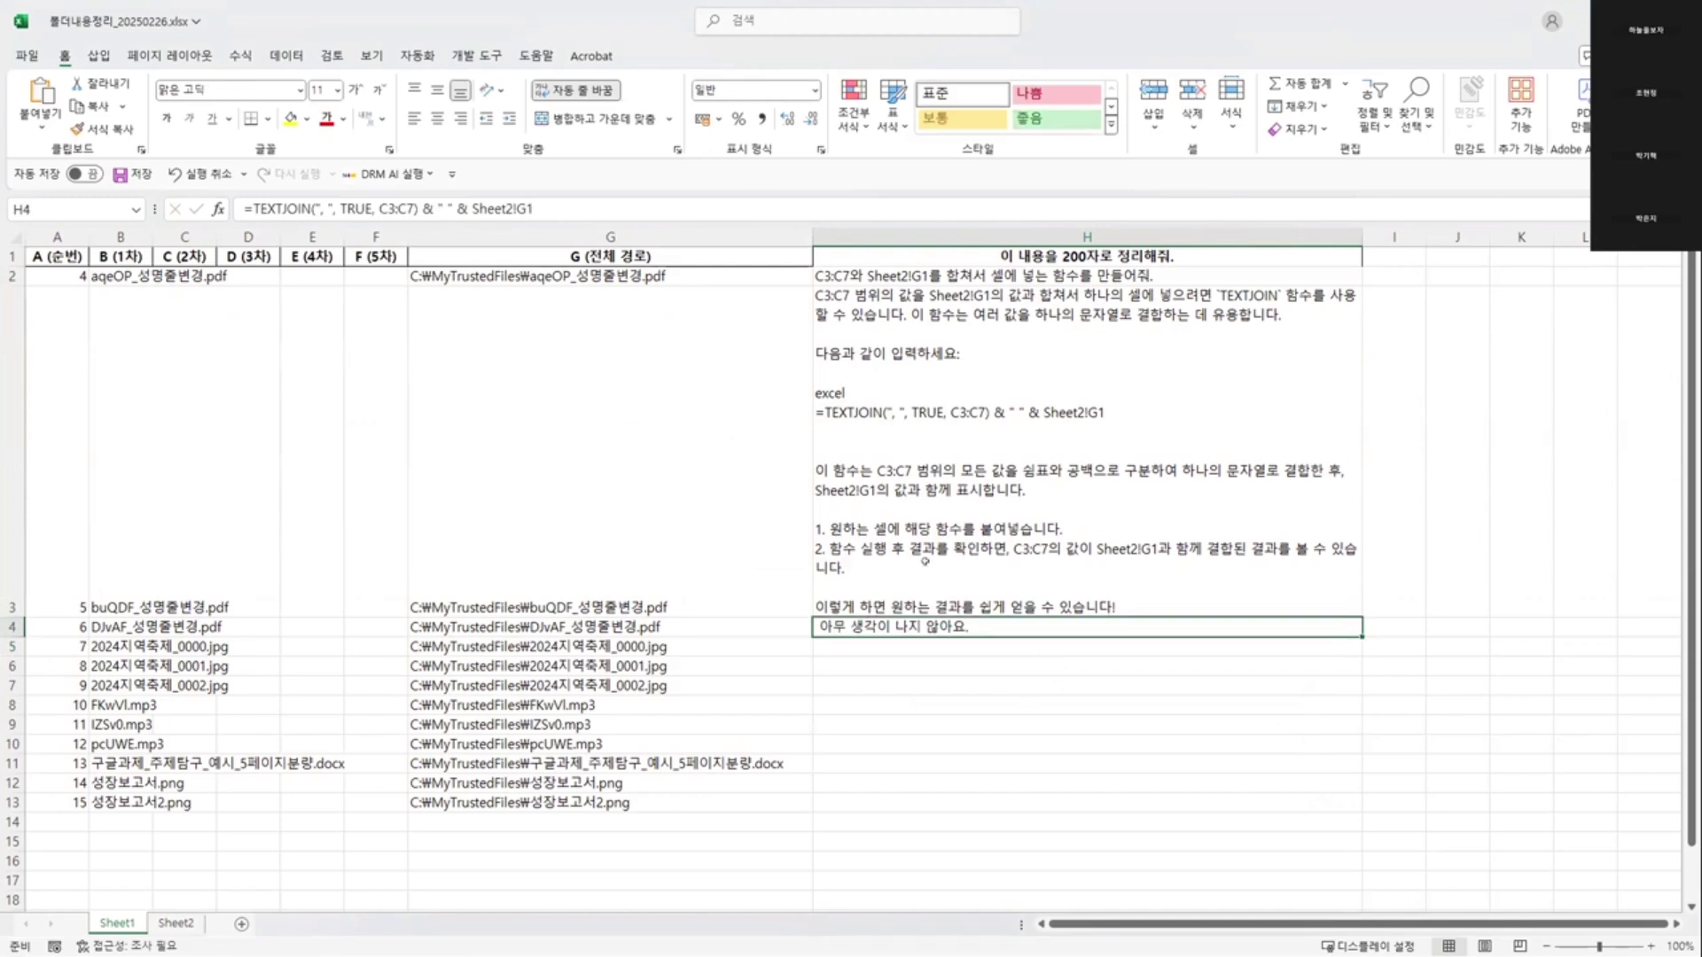
pyautogui.click(931, 450)
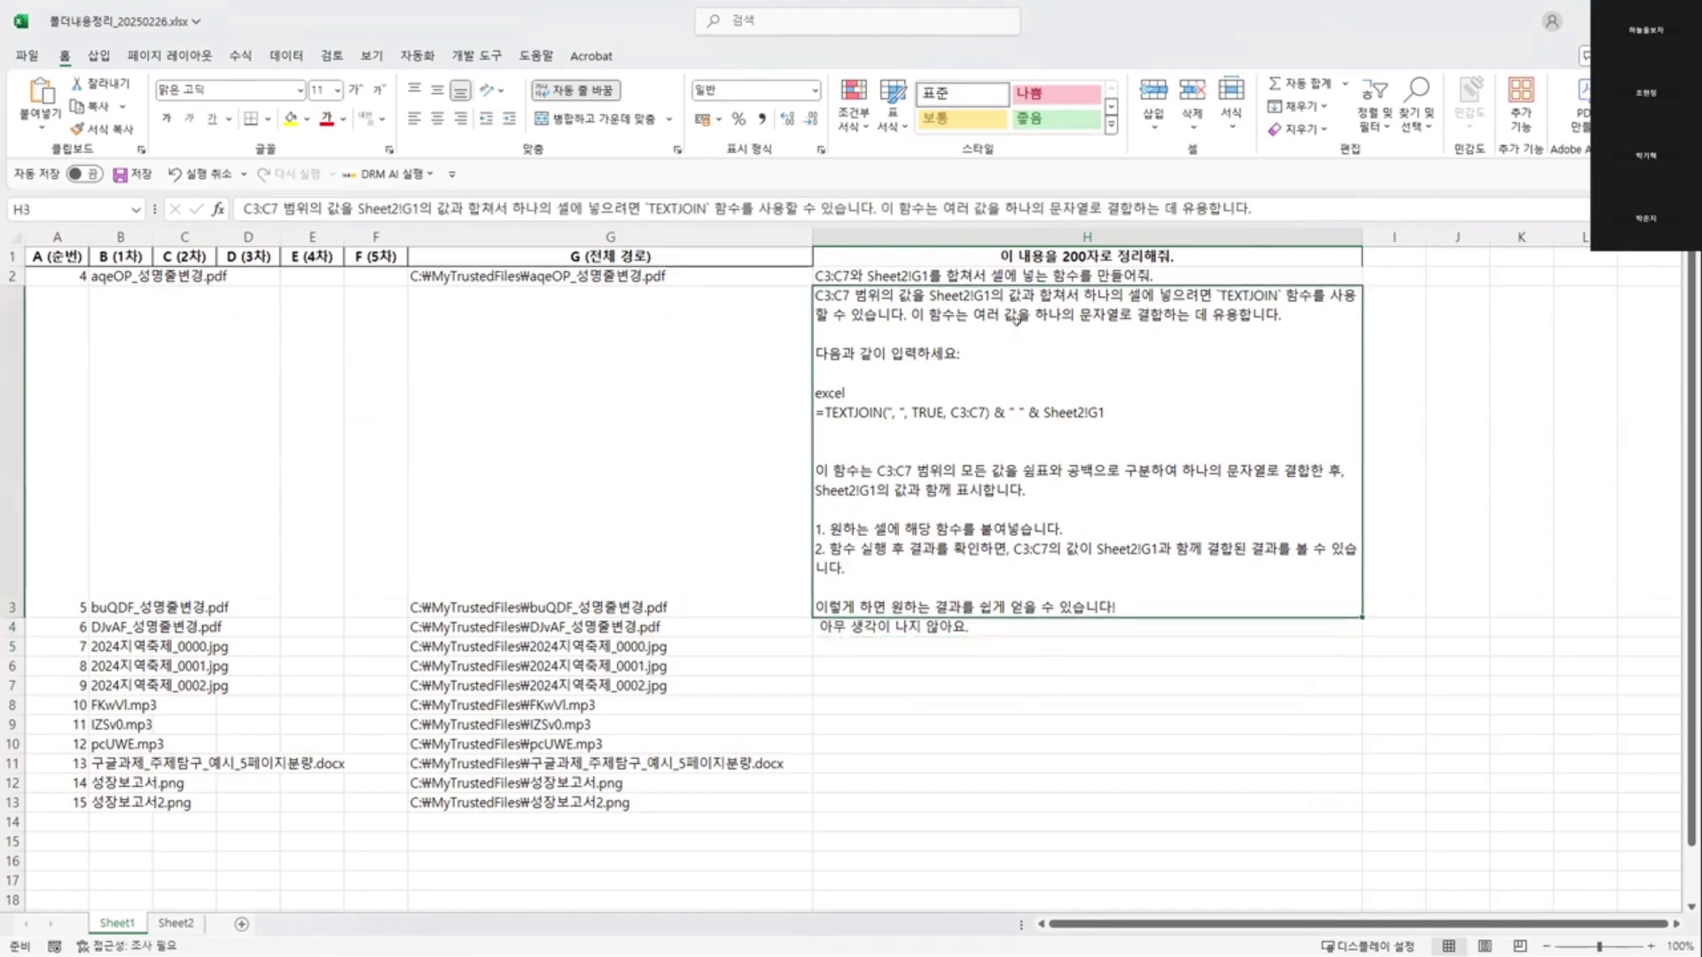
pyautogui.click(919, 276)
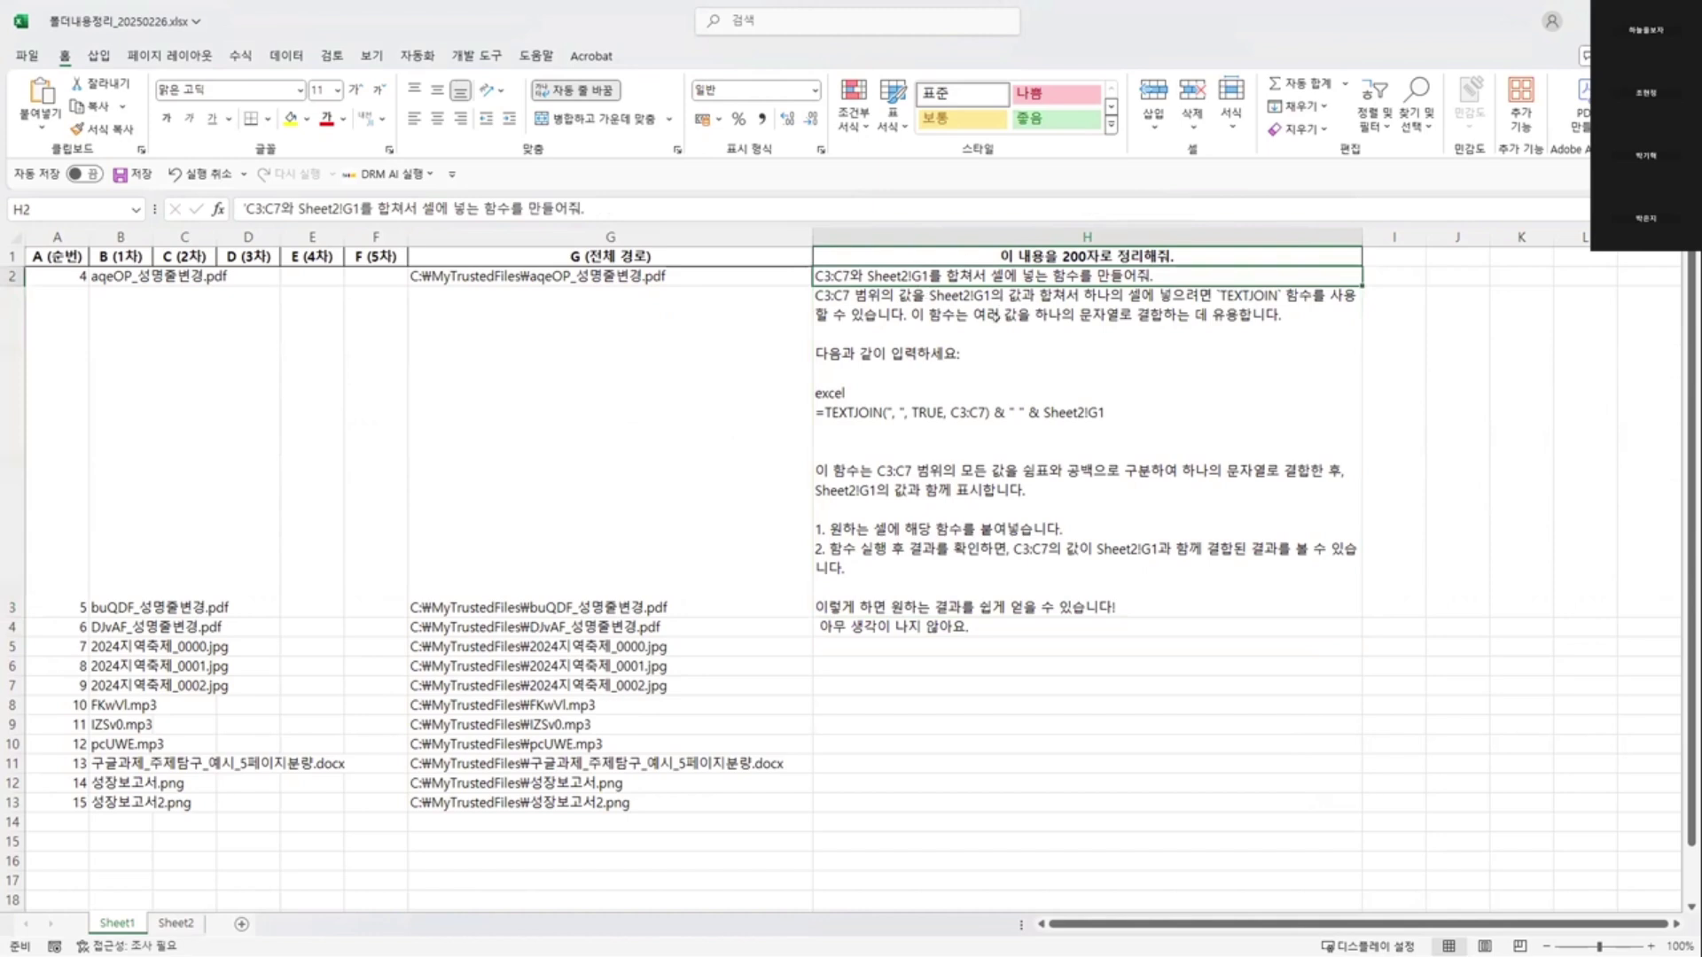
pyautogui.click(944, 433)
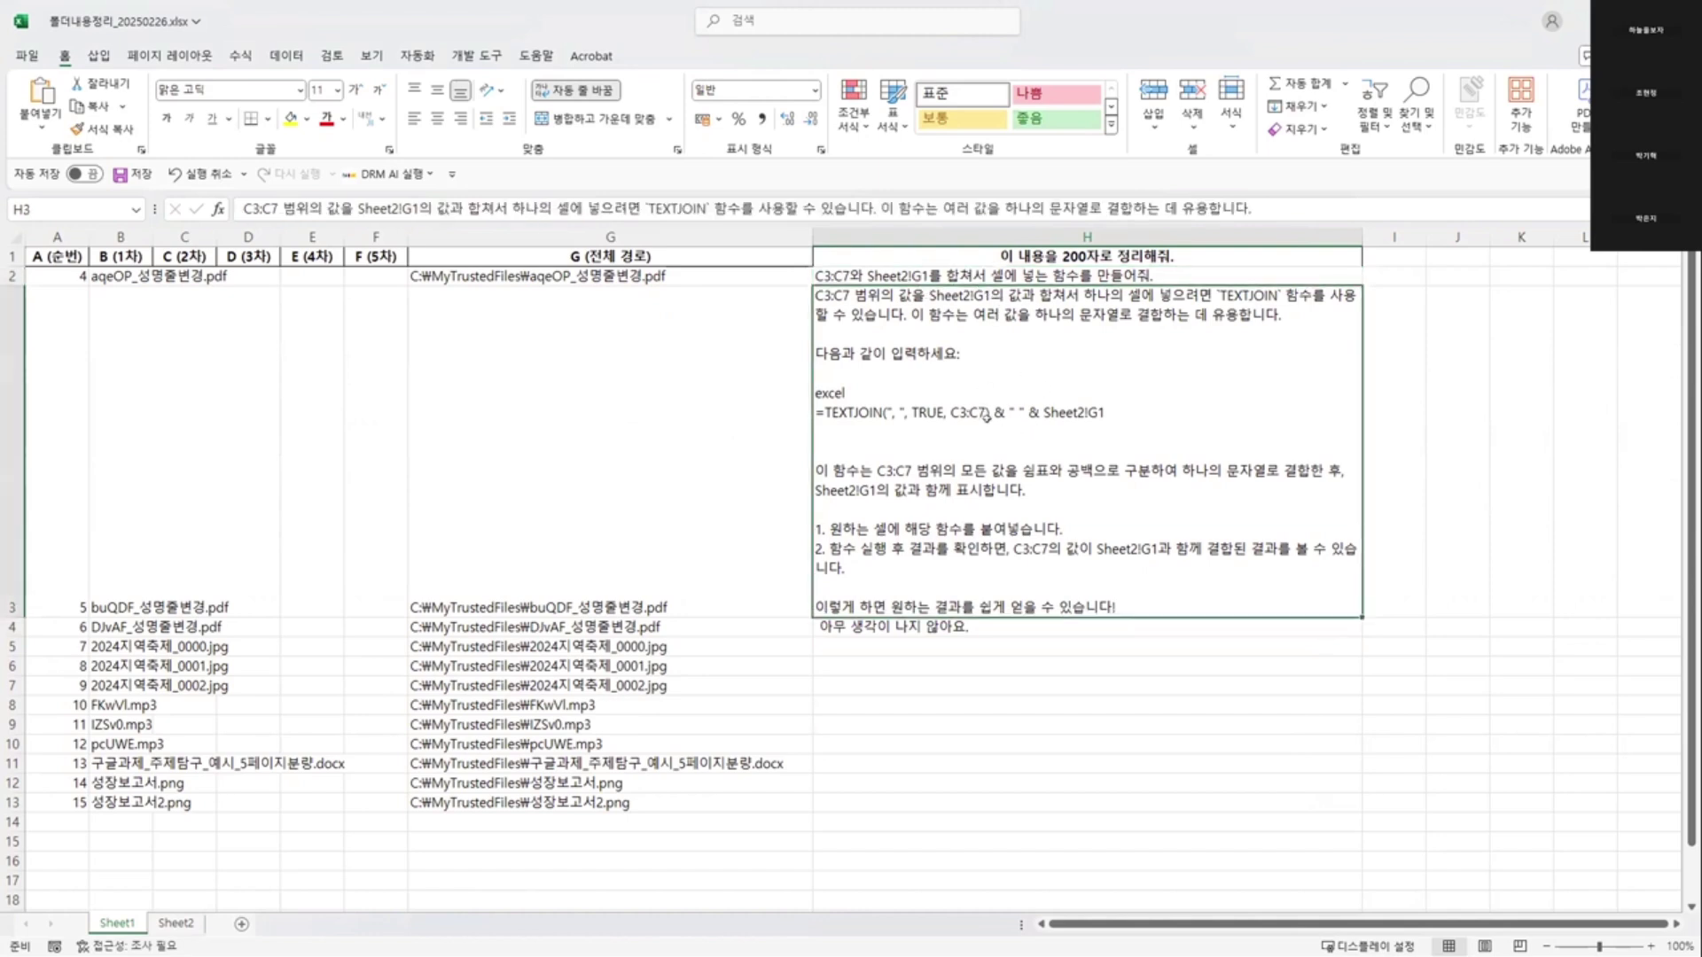
pyautogui.click(855, 631)
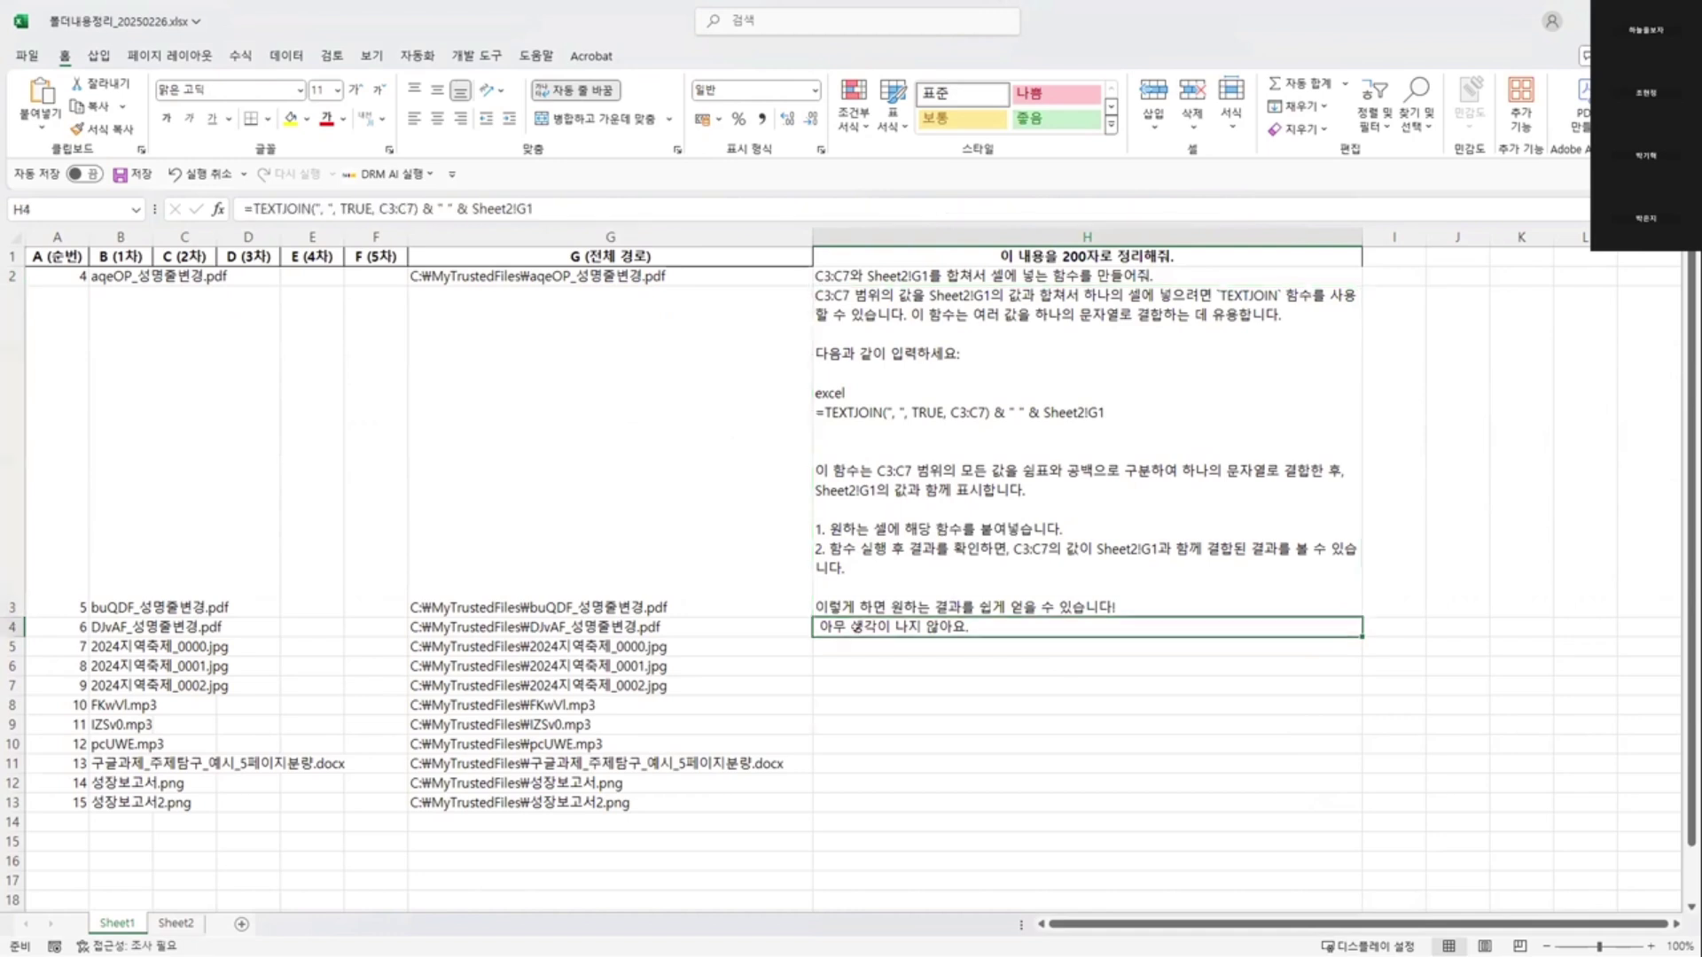
pyautogui.click(870, 661)
pyautogui.click(902, 501)
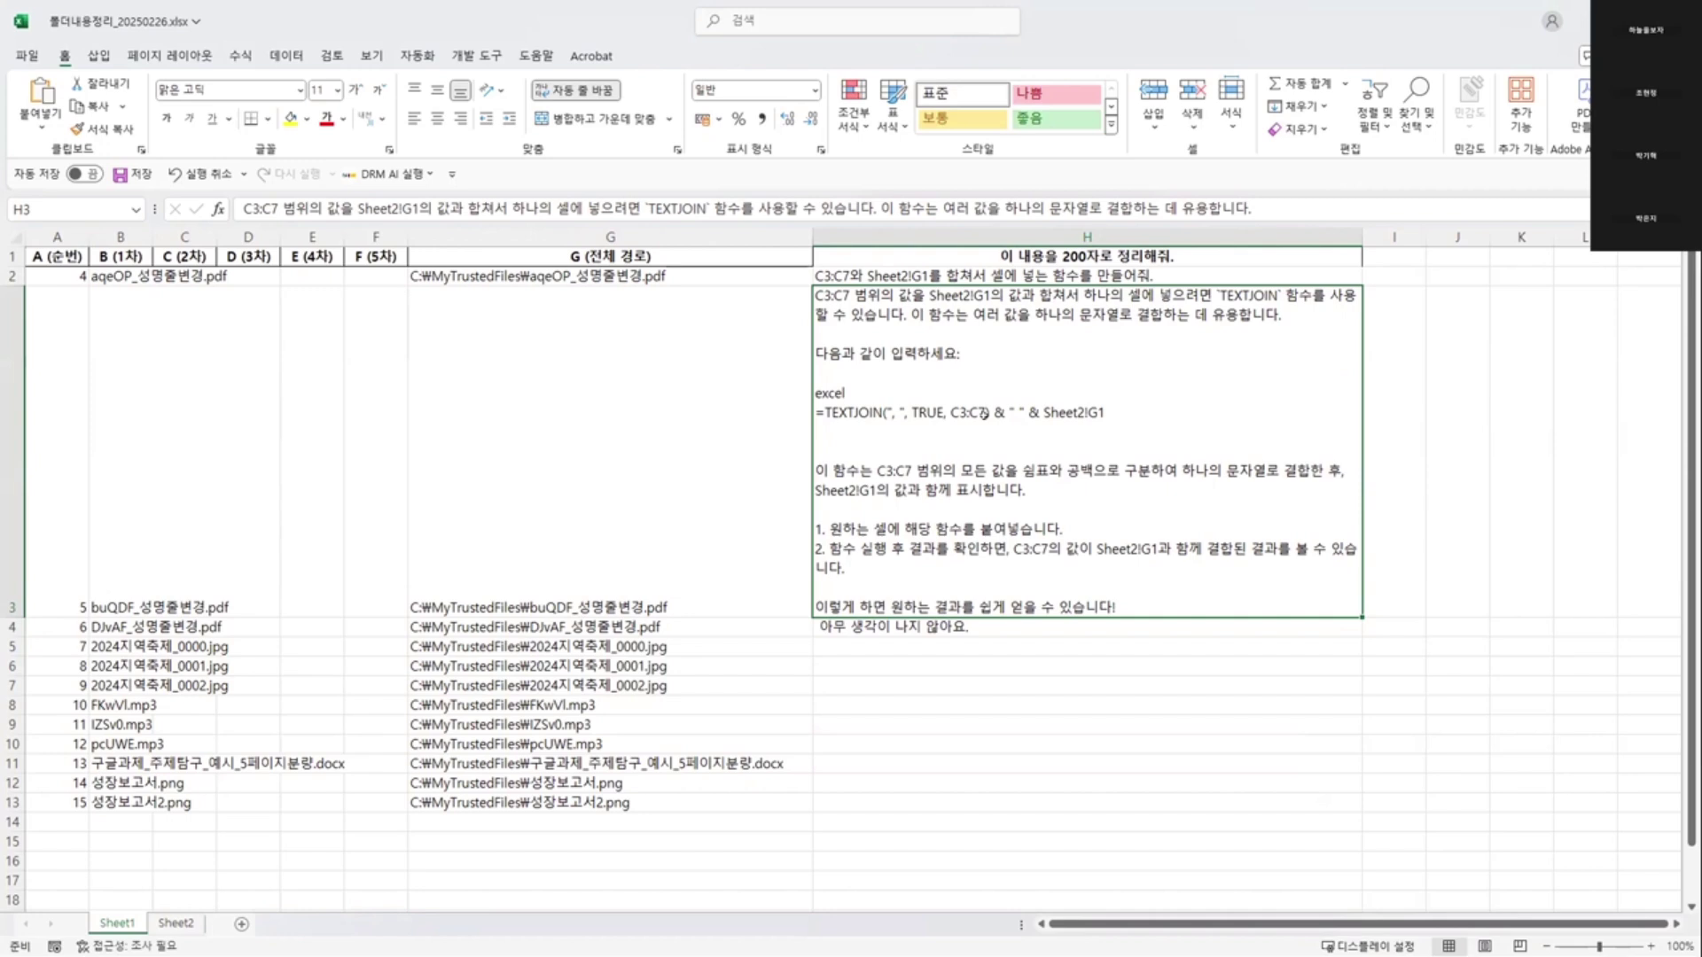
pyautogui.hotkey('alt', 'Tab')
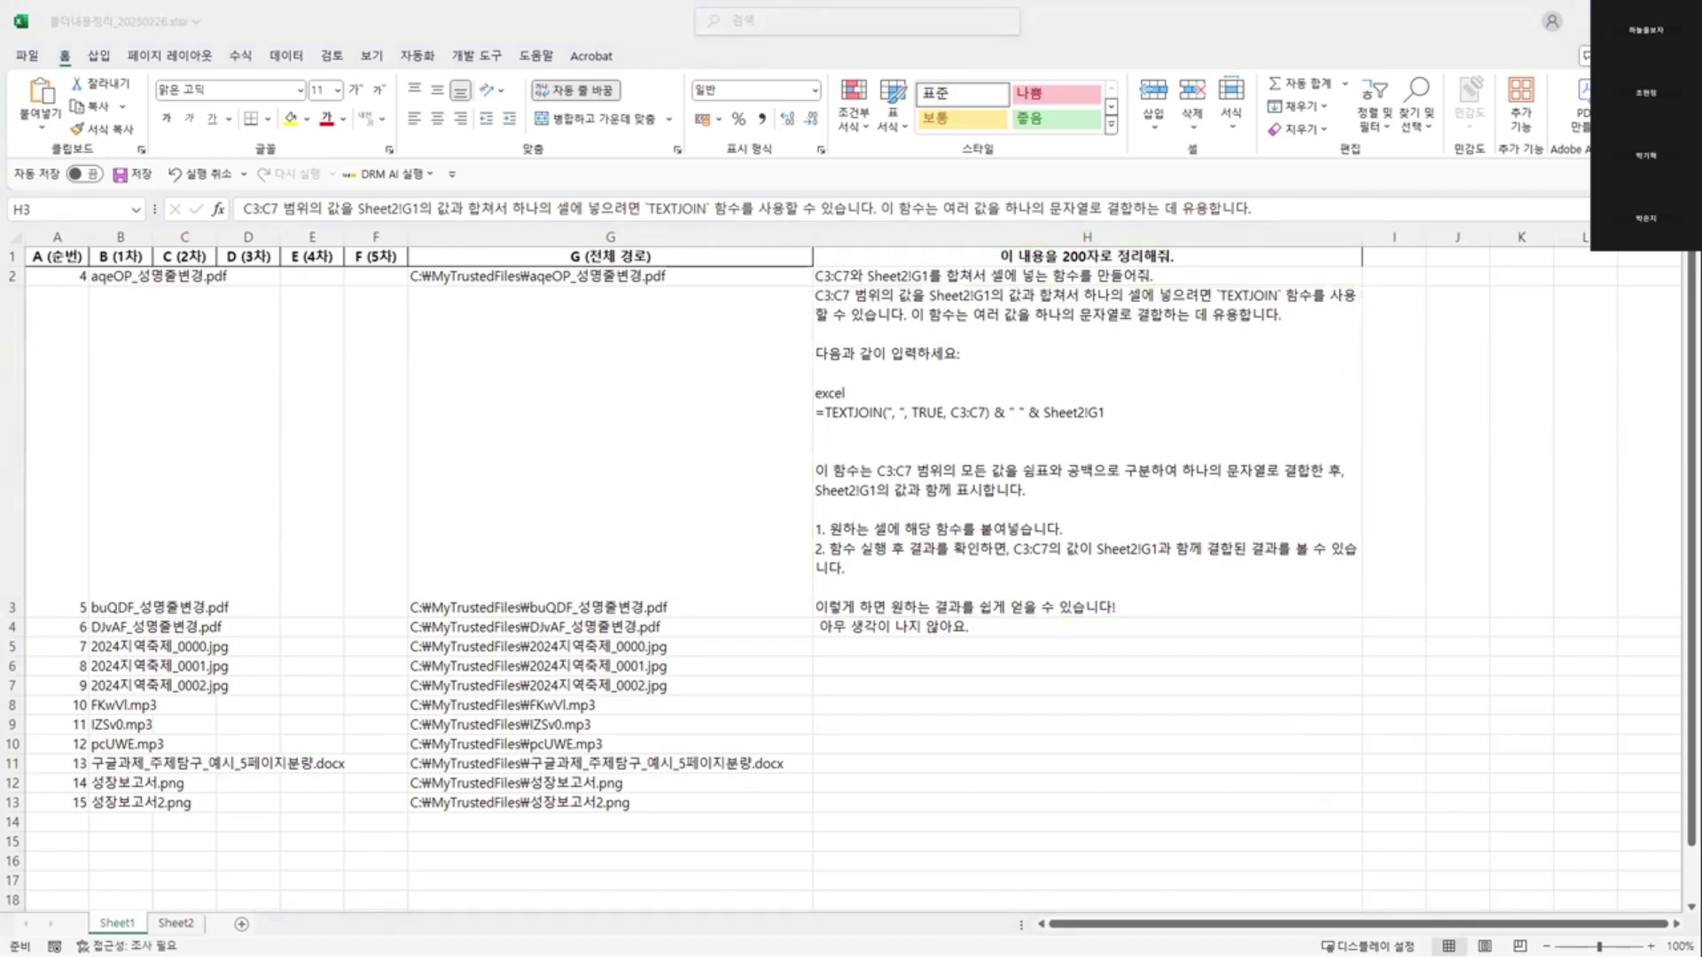
pyautogui.hotkey('alt', 'Tab')
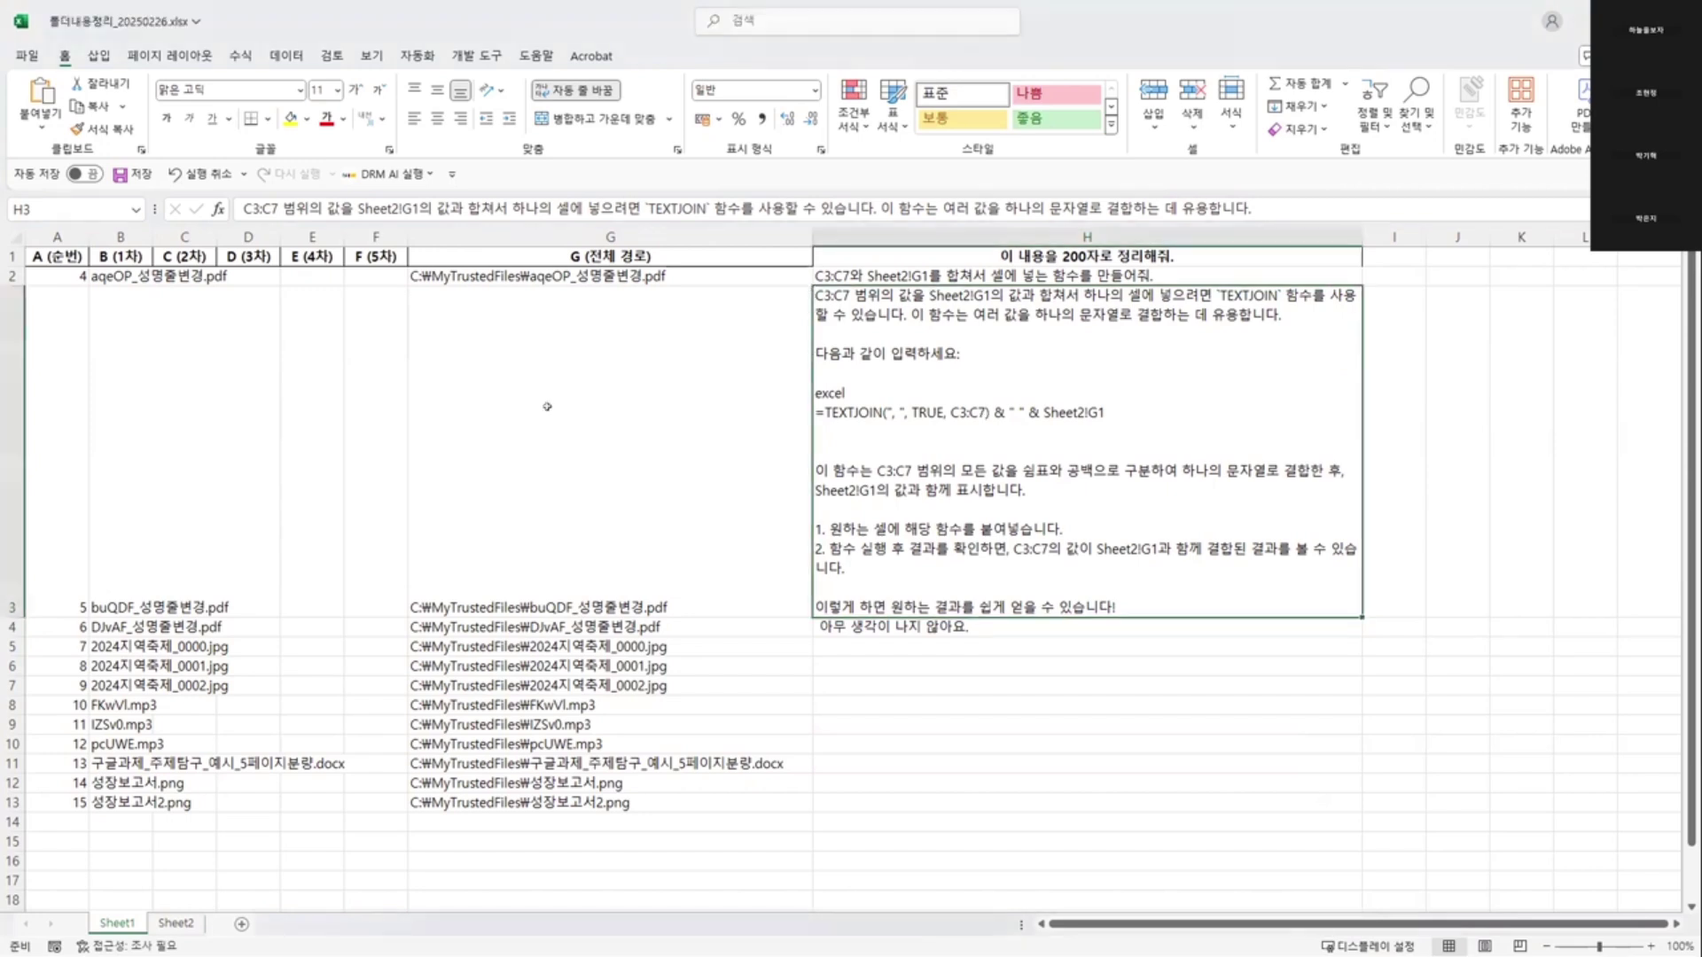
# - Open the user-level Model, Temperature settings of DRM AI
pyautogui.click(547, 407)
pyautogui.click(377, 174)
pyautogui.moveTo(444, 319)
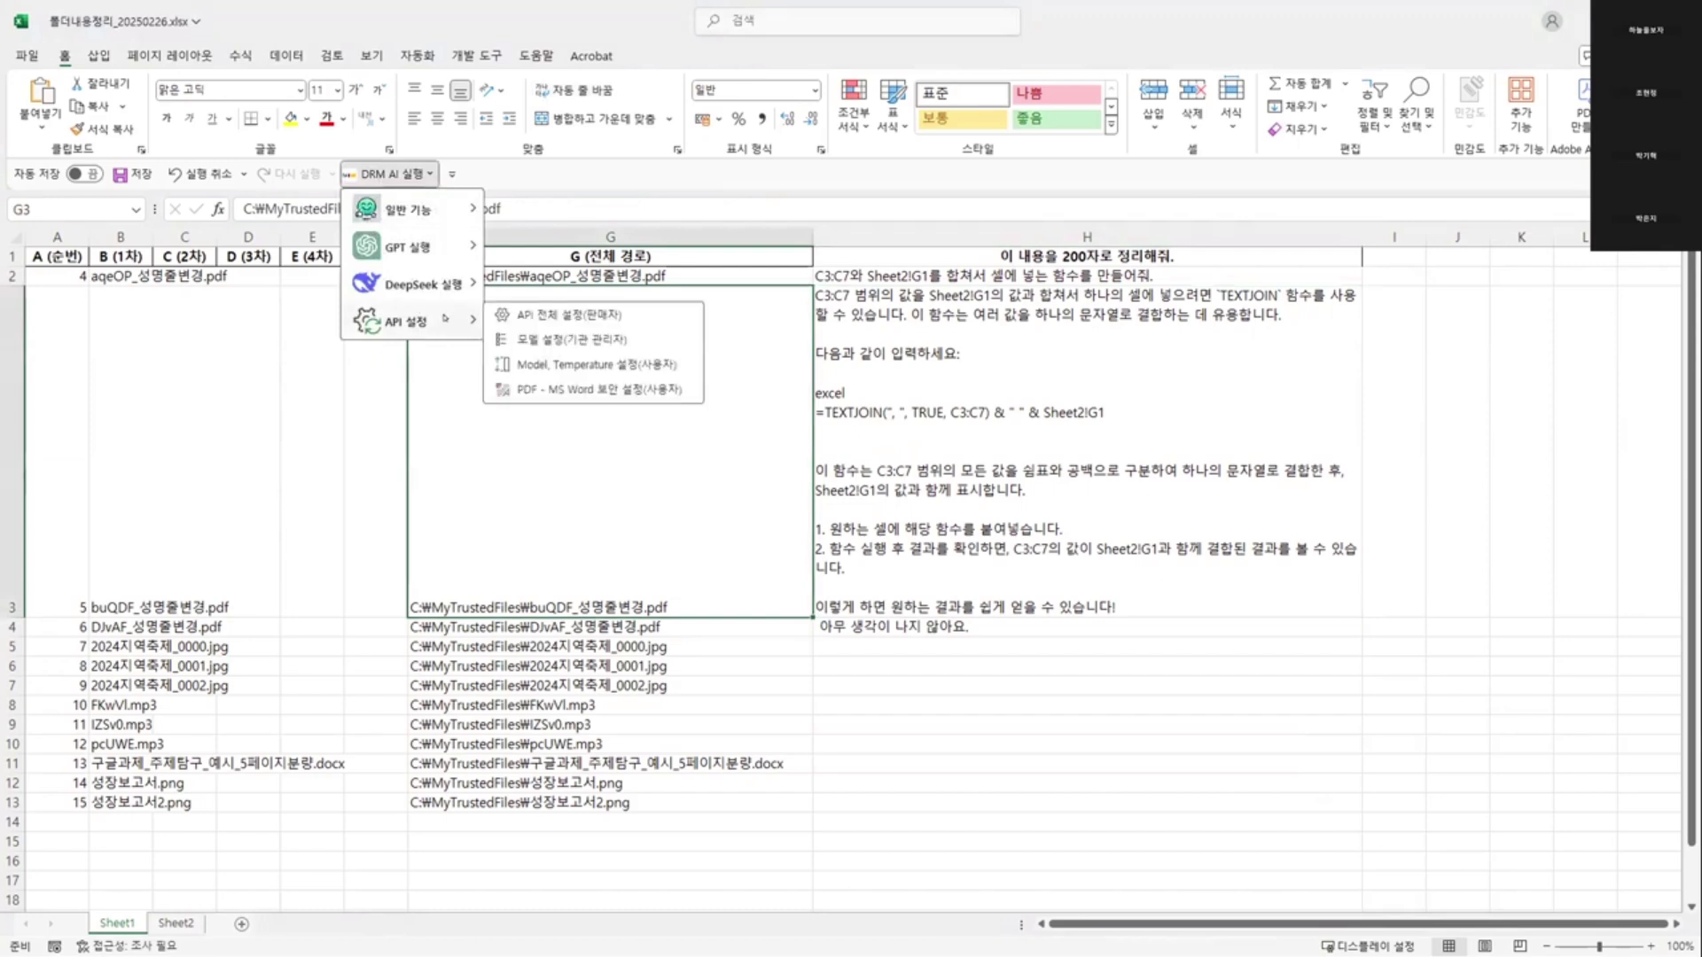
pyautogui.click(568, 364)
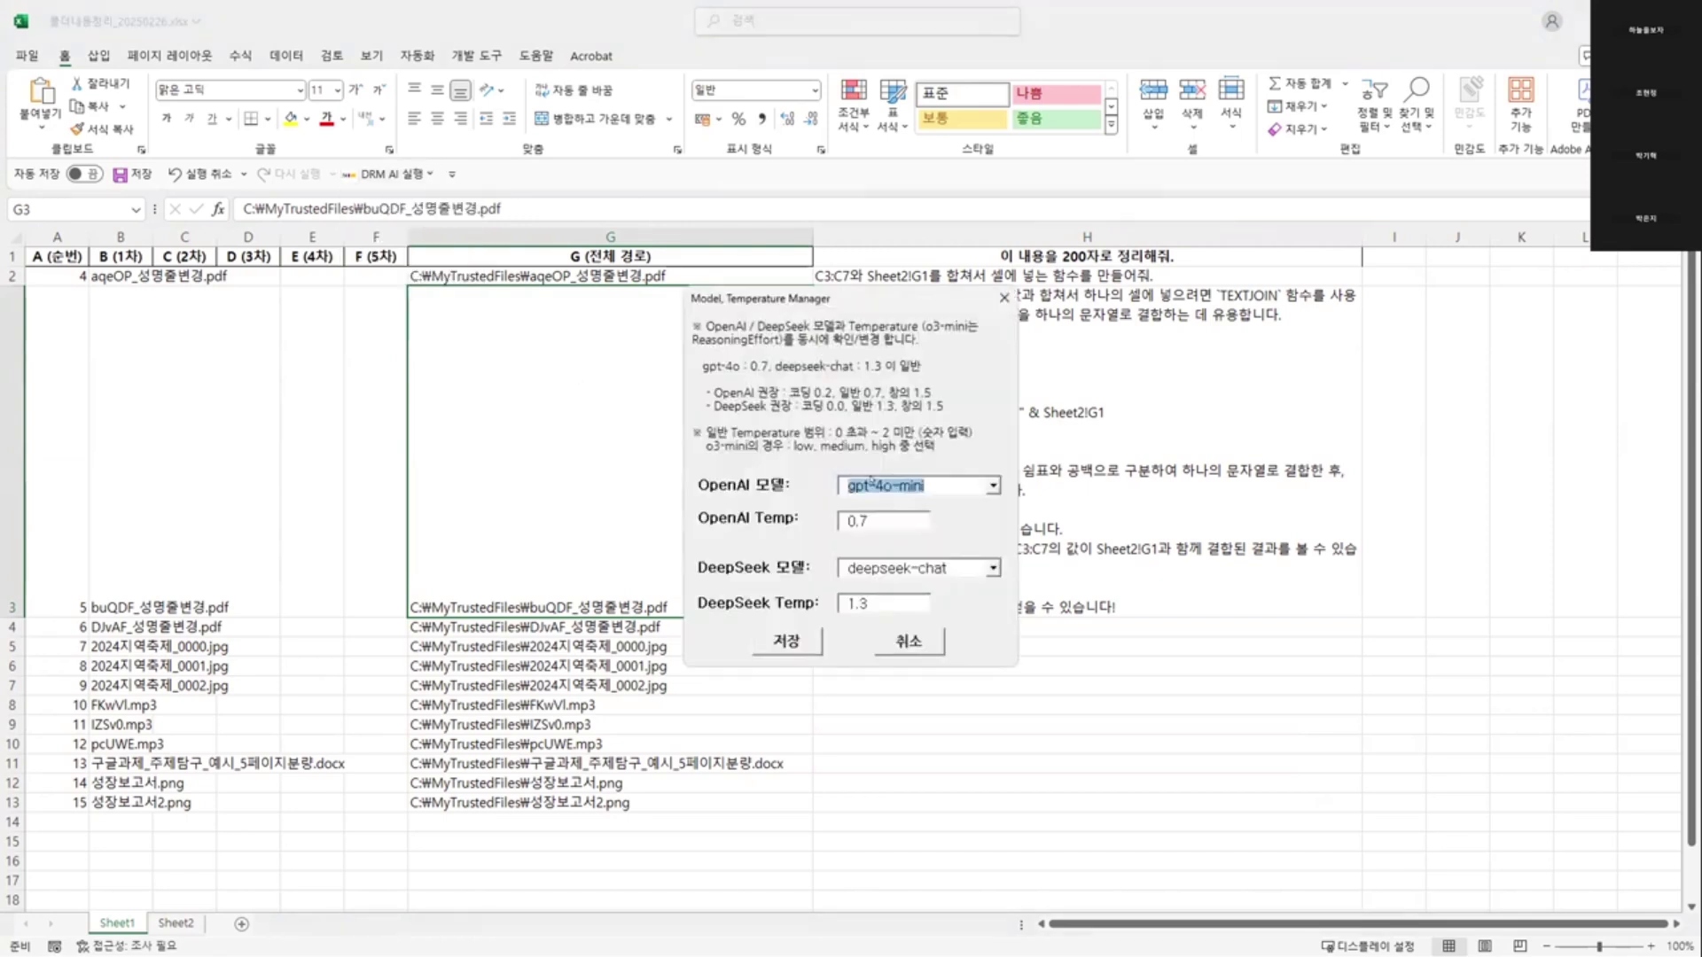
# - Try gpt-4o as the OpenAI model, then return the selection to gpt-4o-mini
pyautogui.click(873, 484)
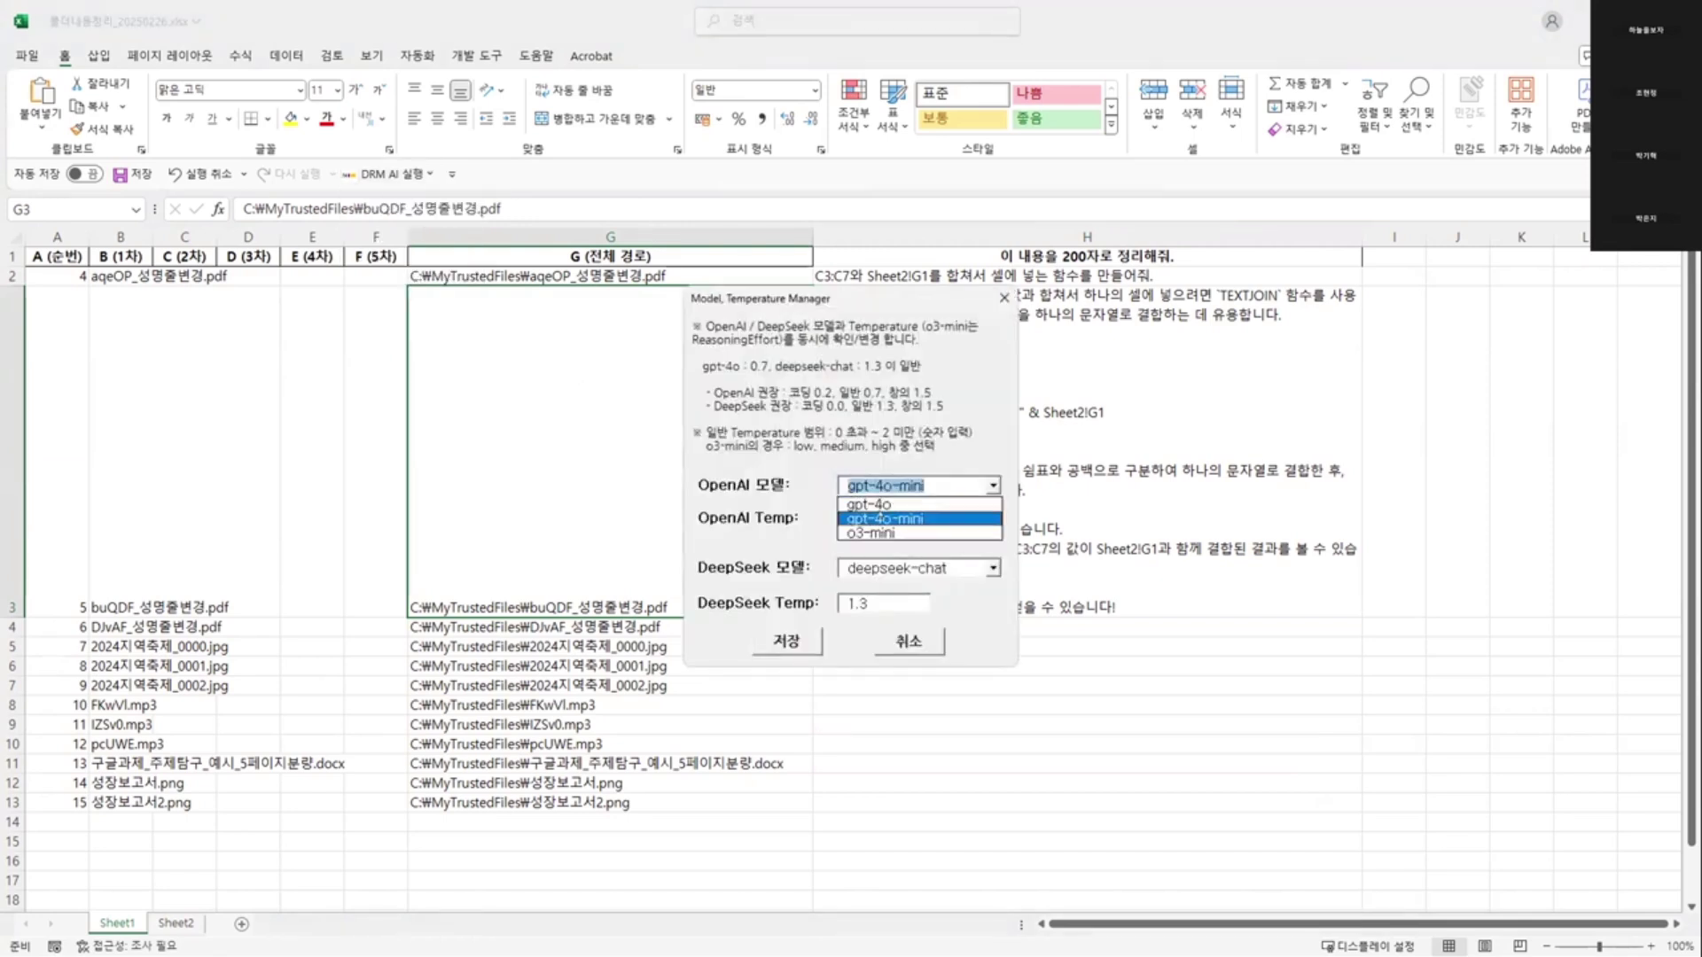
pyautogui.click(880, 486)
pyautogui.click(880, 486)
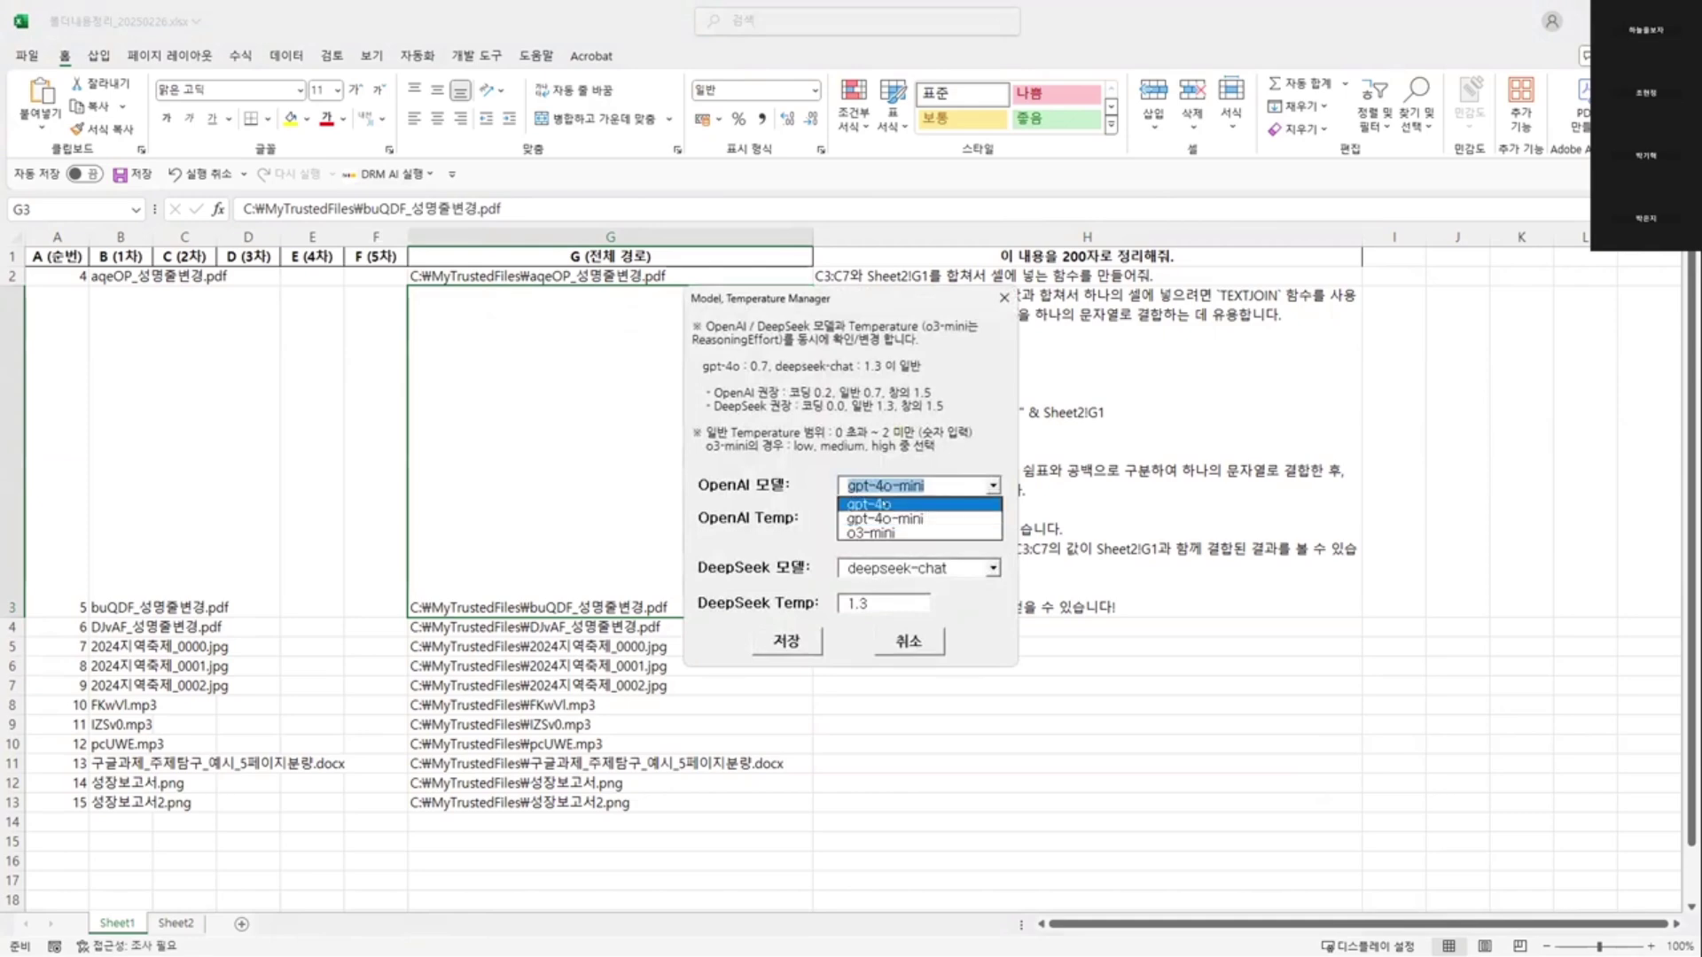
pyautogui.click(883, 499)
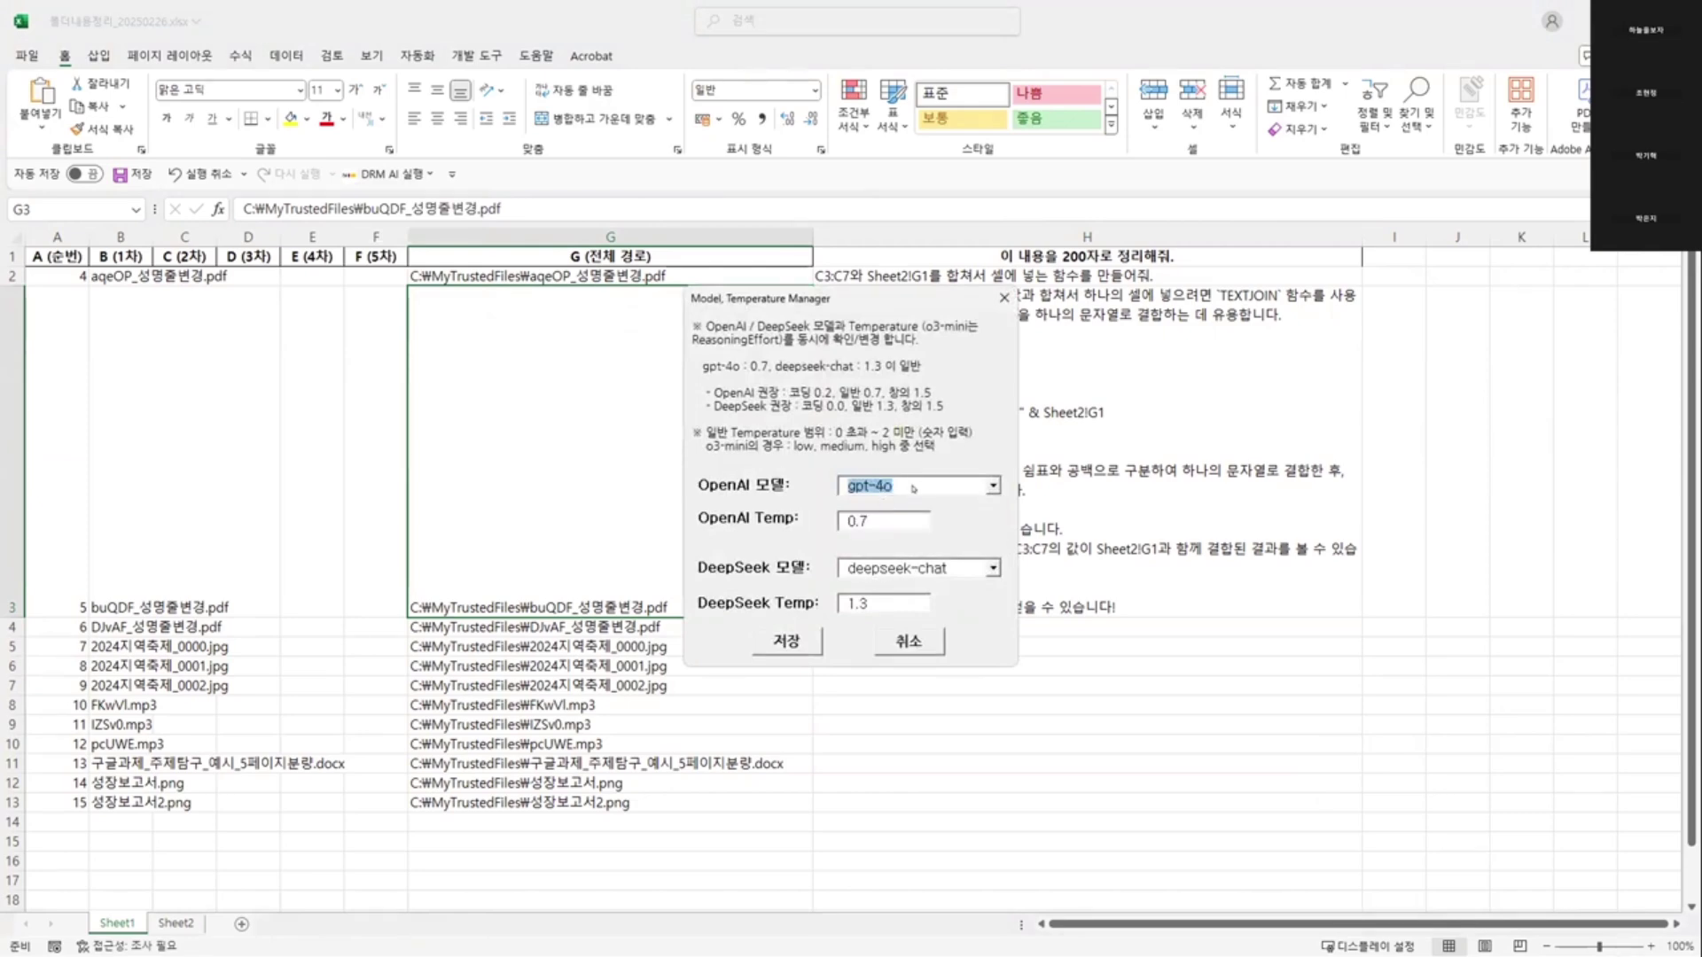
pyautogui.press('Down')
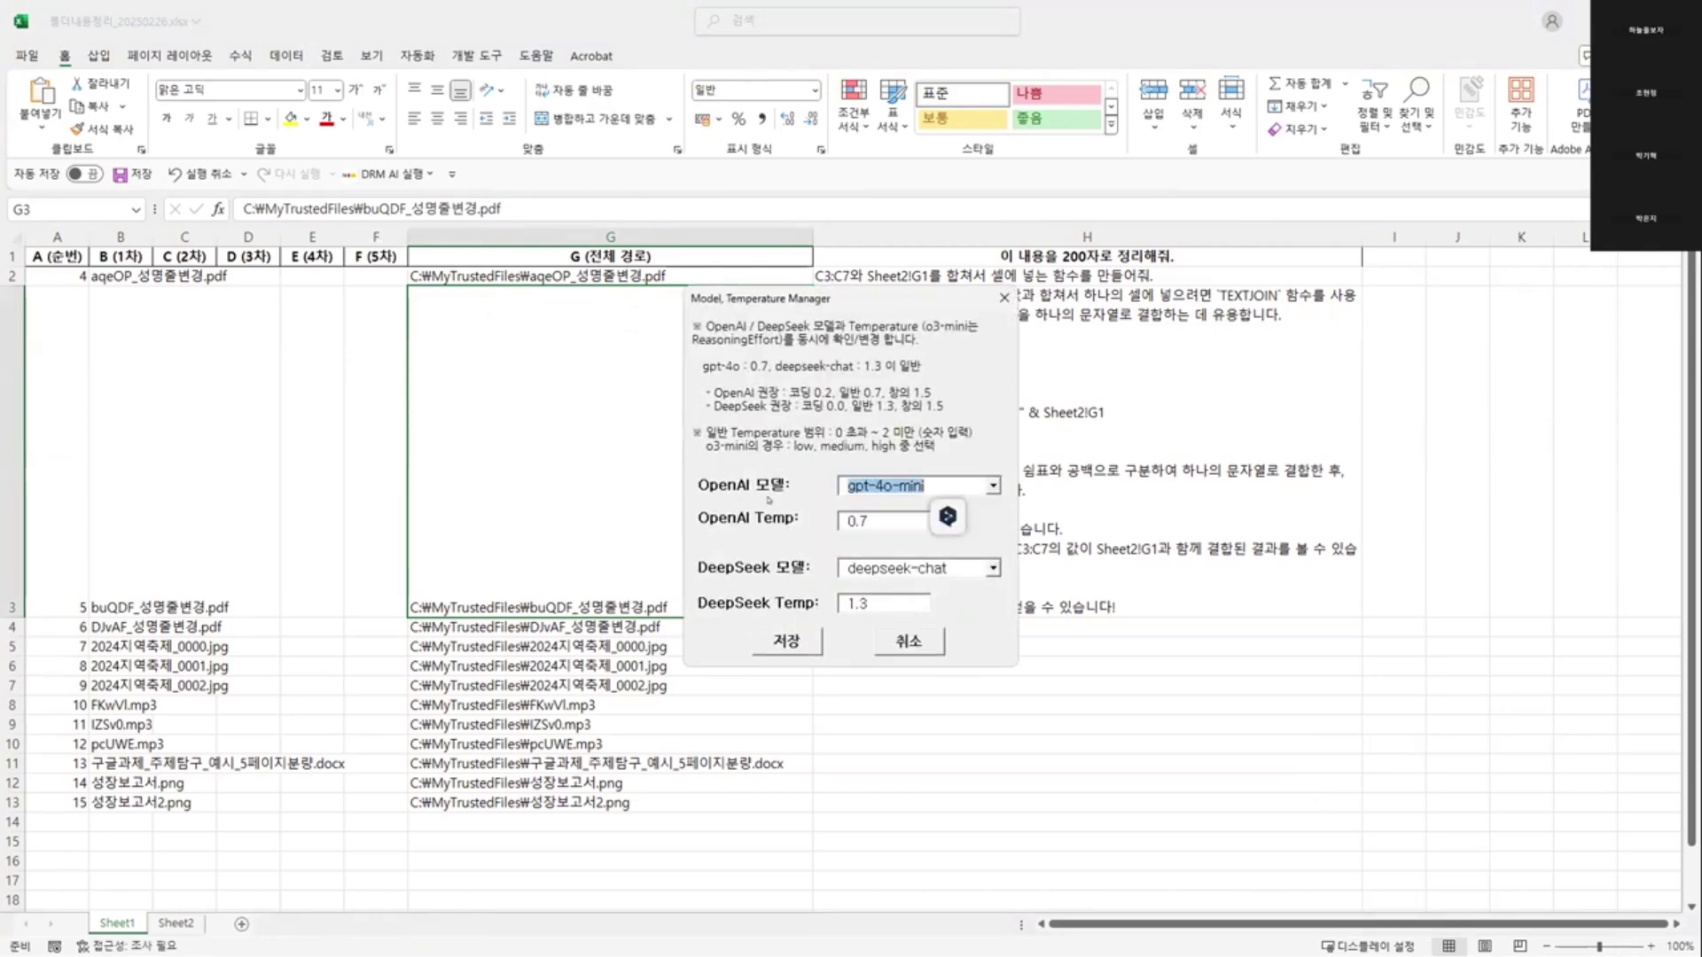
# - Review the OpenAI and DeepSeek model choices, and pick gpt-4o-mini as the OpenAI model
pyautogui.click(896, 486)
pyautogui.click(873, 481)
pyautogui.click(913, 572)
pyautogui.click(899, 572)
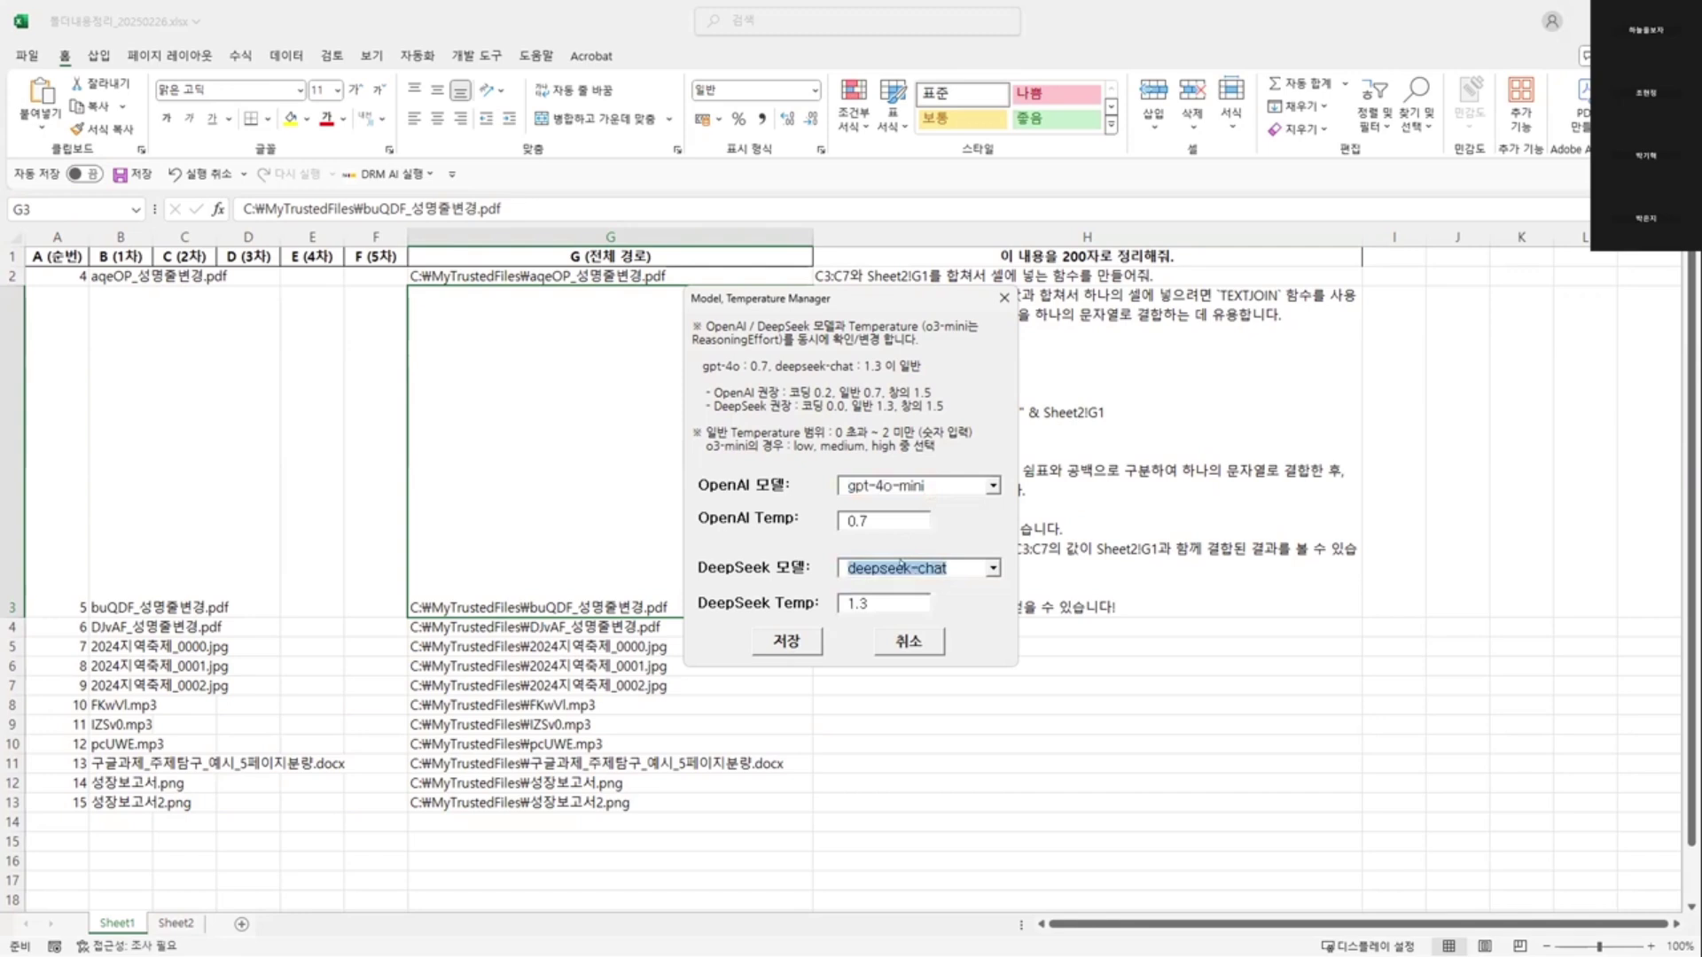
pyautogui.click(901, 568)
pyautogui.click(953, 564)
pyautogui.click(898, 487)
pyautogui.click(897, 492)
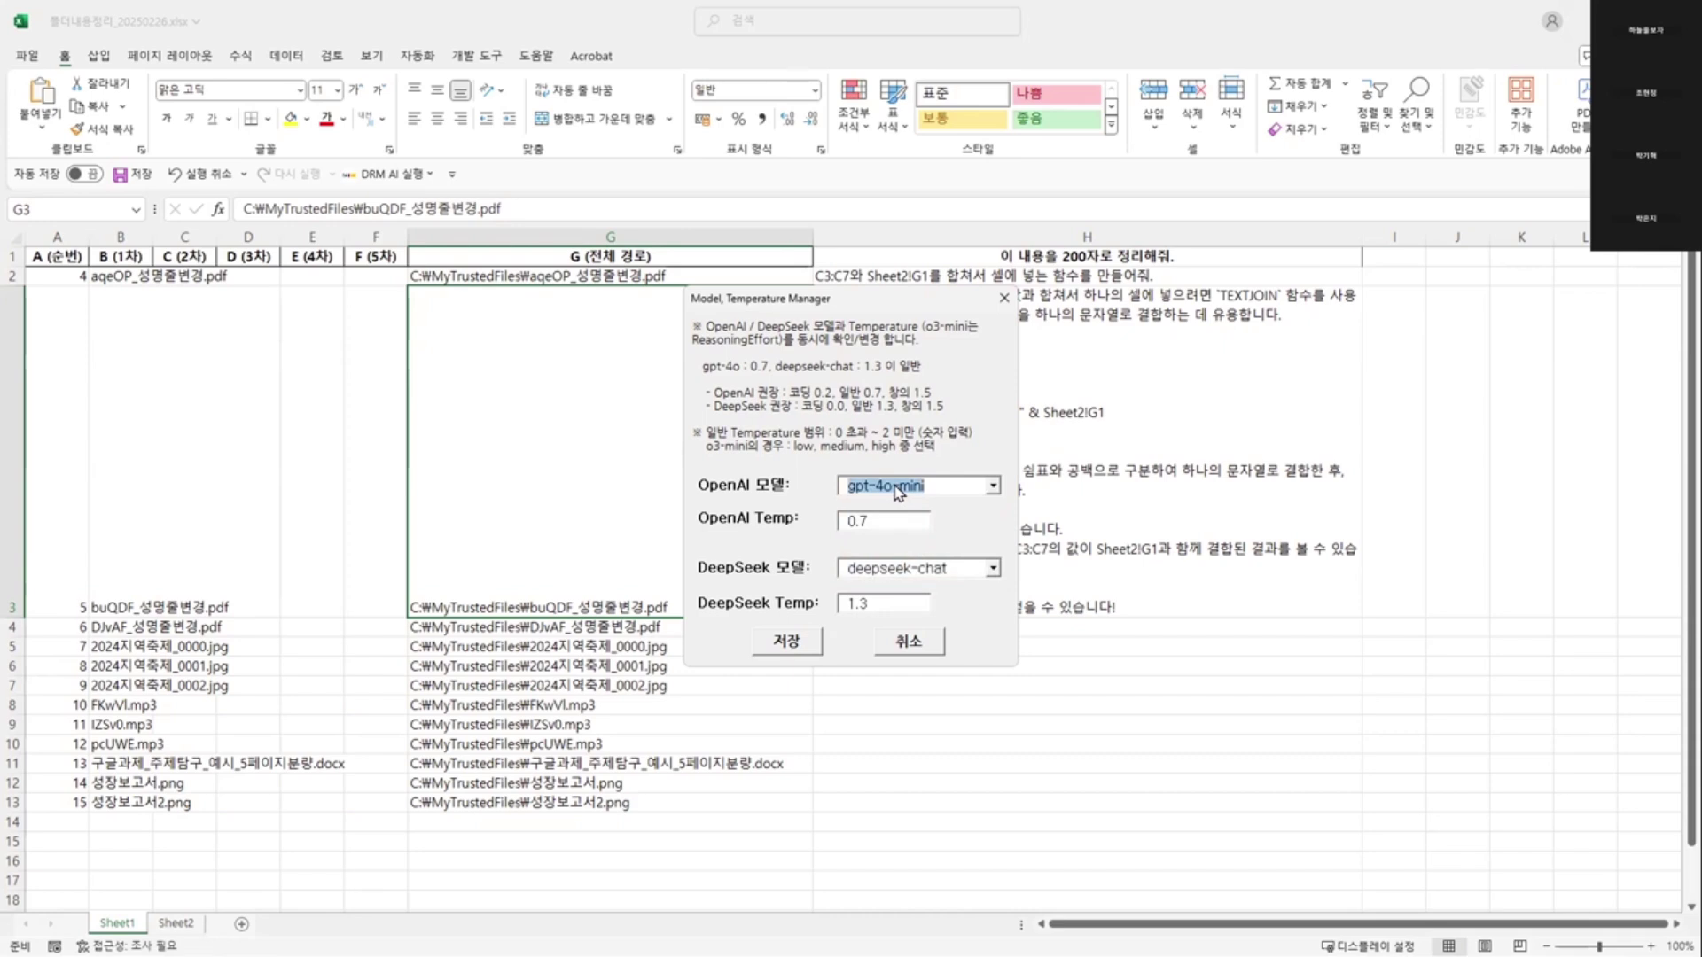
pyautogui.click(898, 490)
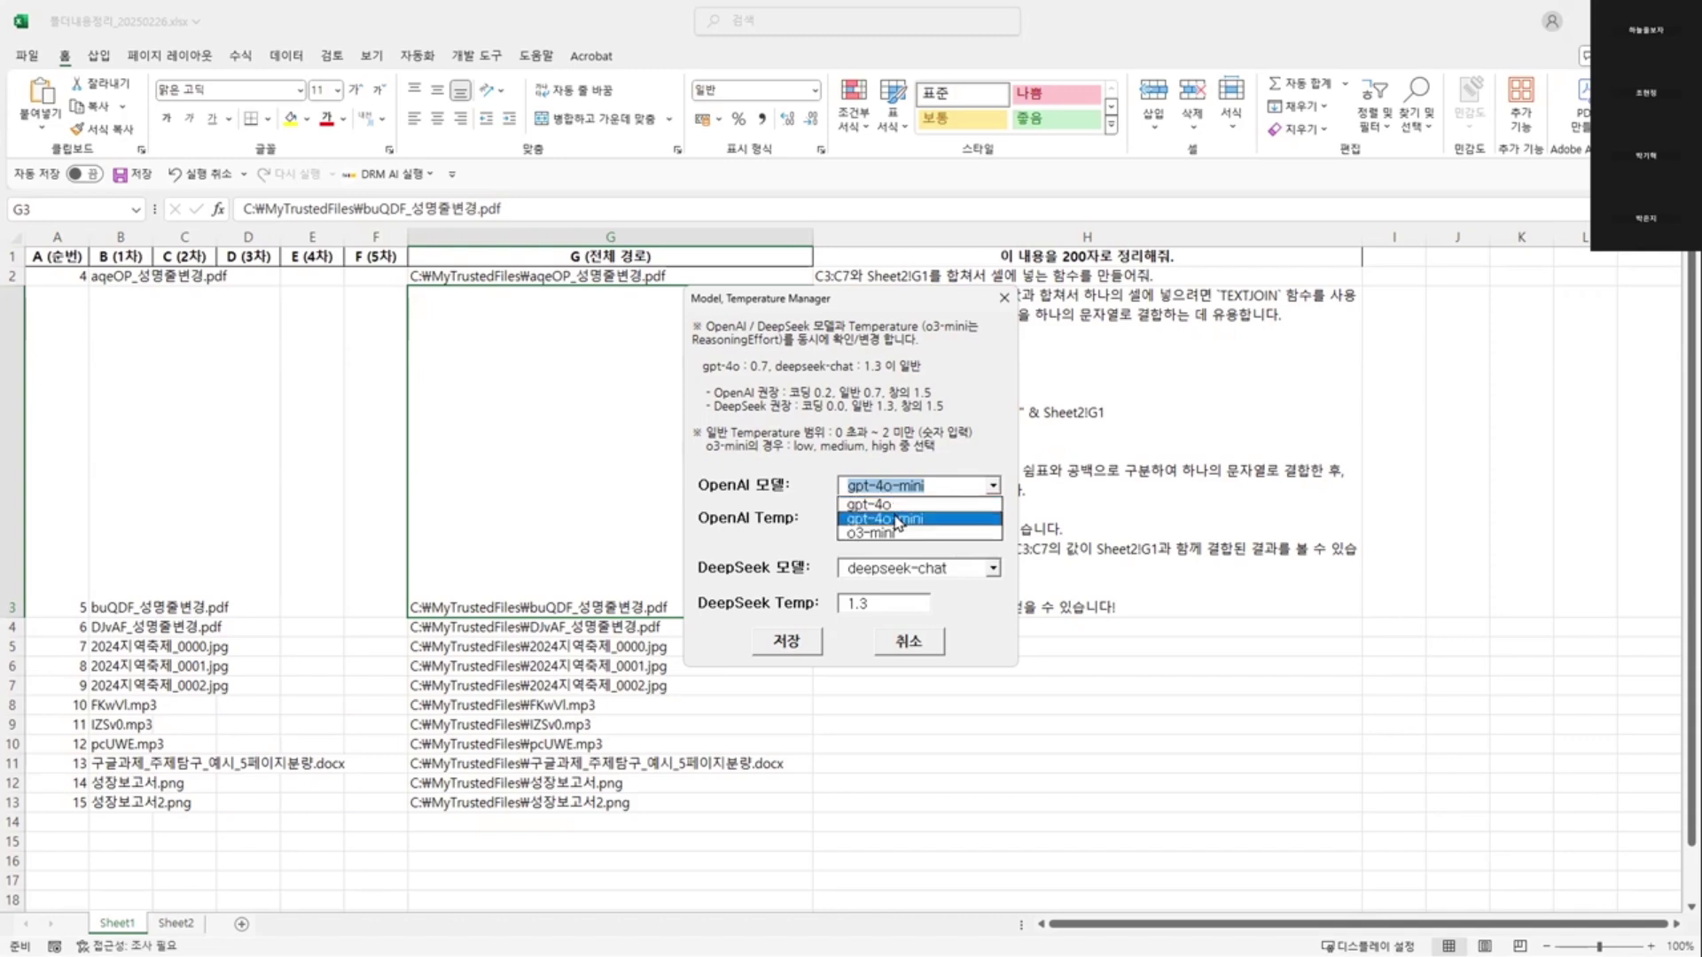
pyautogui.click(895, 520)
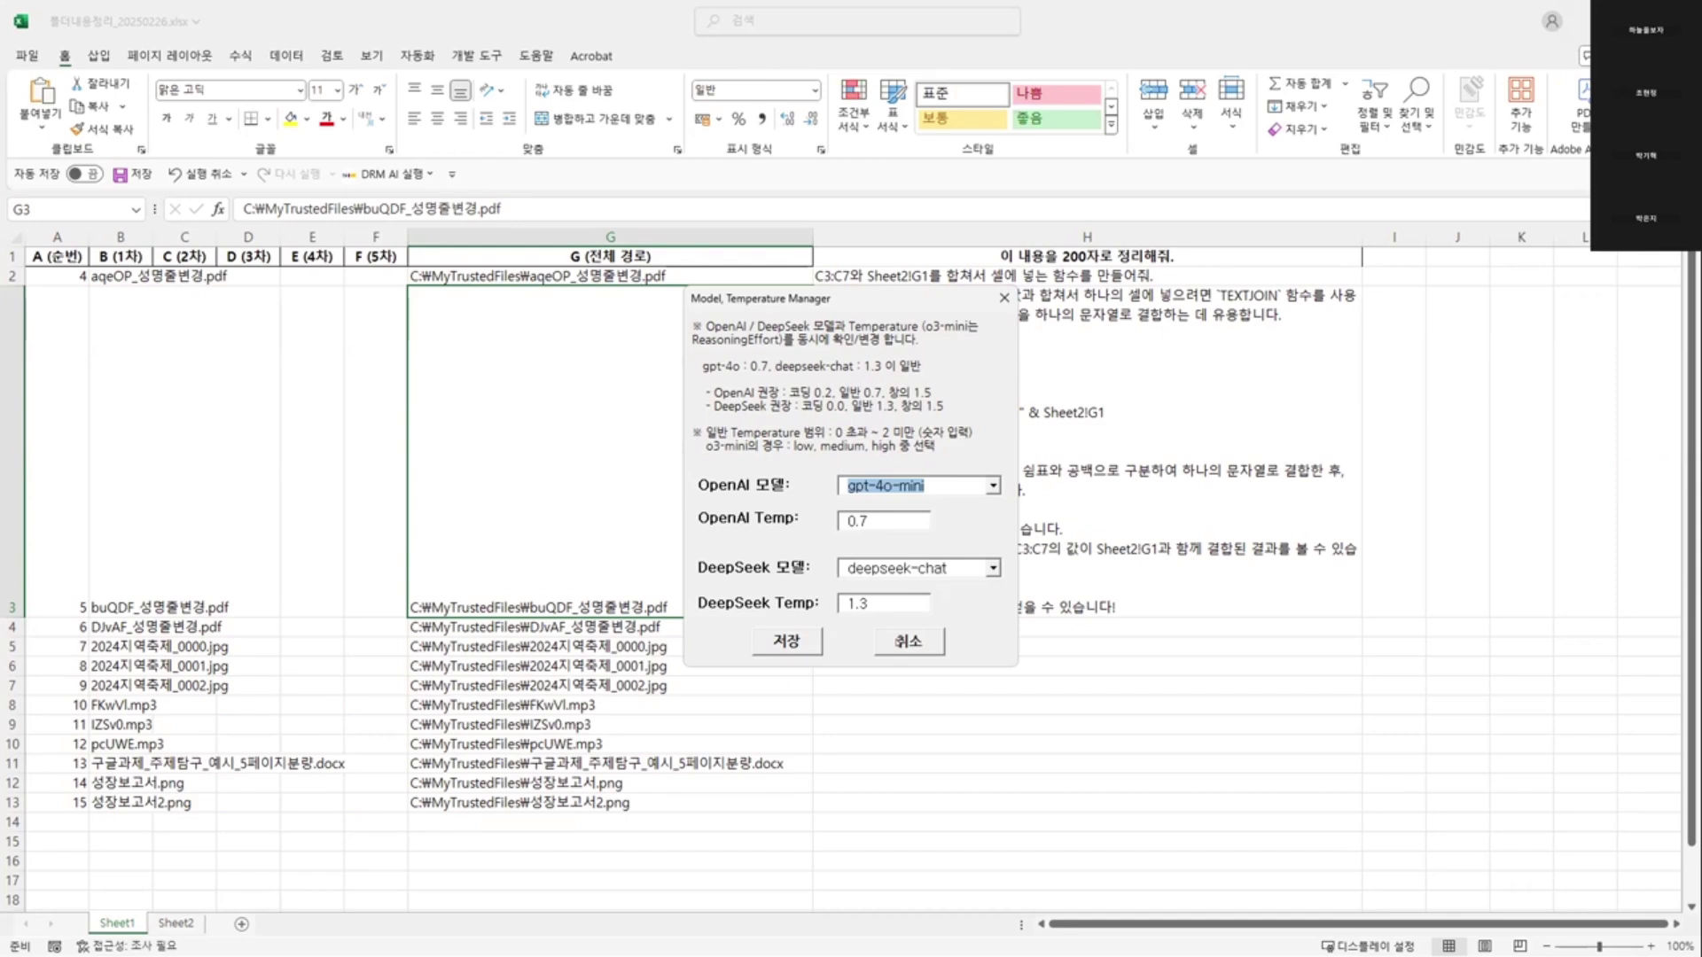
# - Close the Model, Temperature Manager without saving
pyautogui.click(886, 632)
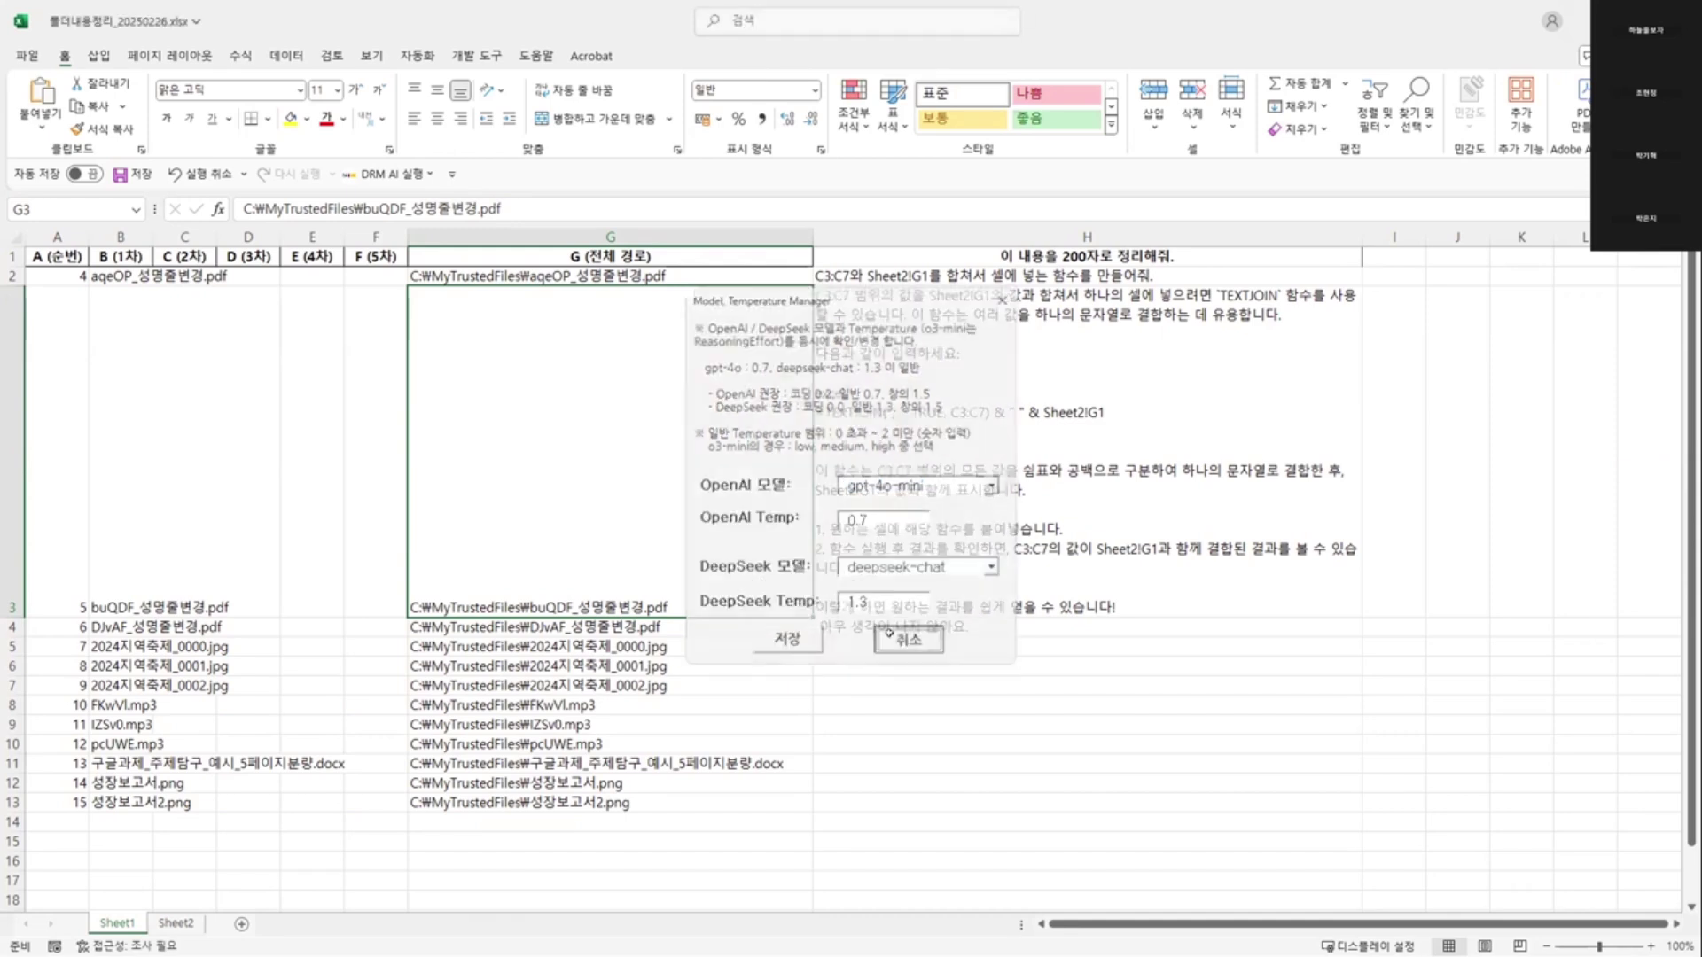
pyautogui.click(685, 644)
pyautogui.click(689, 727)
pyautogui.click(685, 707)
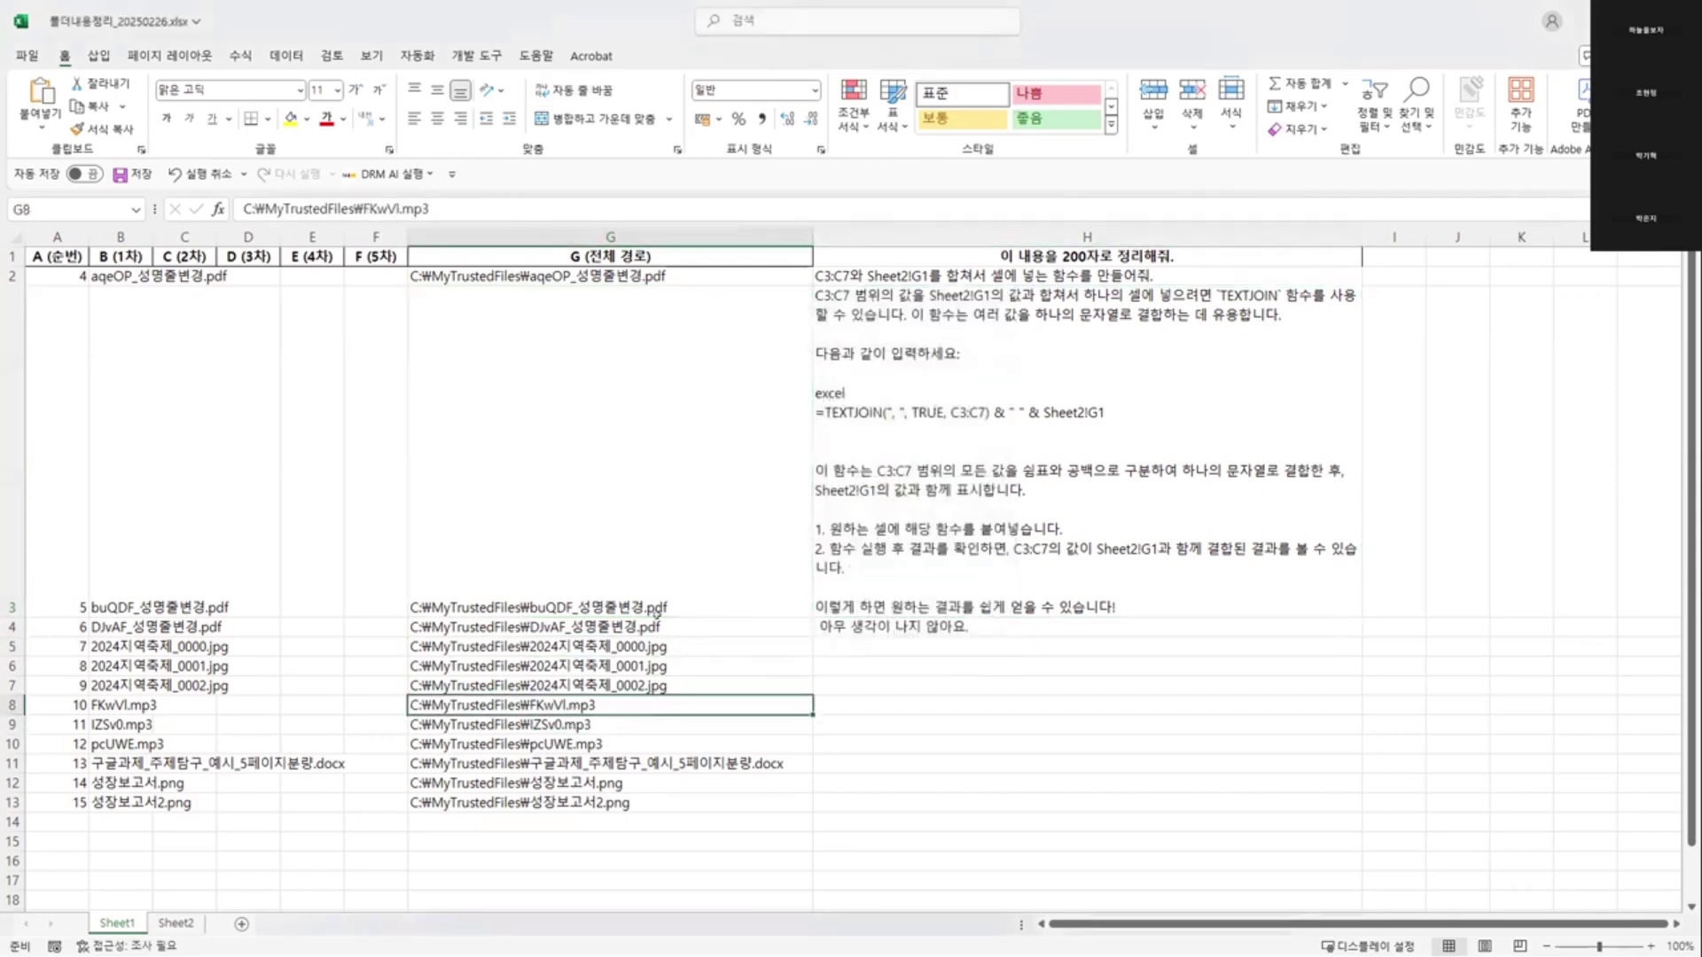
pyautogui.click(657, 625)
pyautogui.click(663, 644)
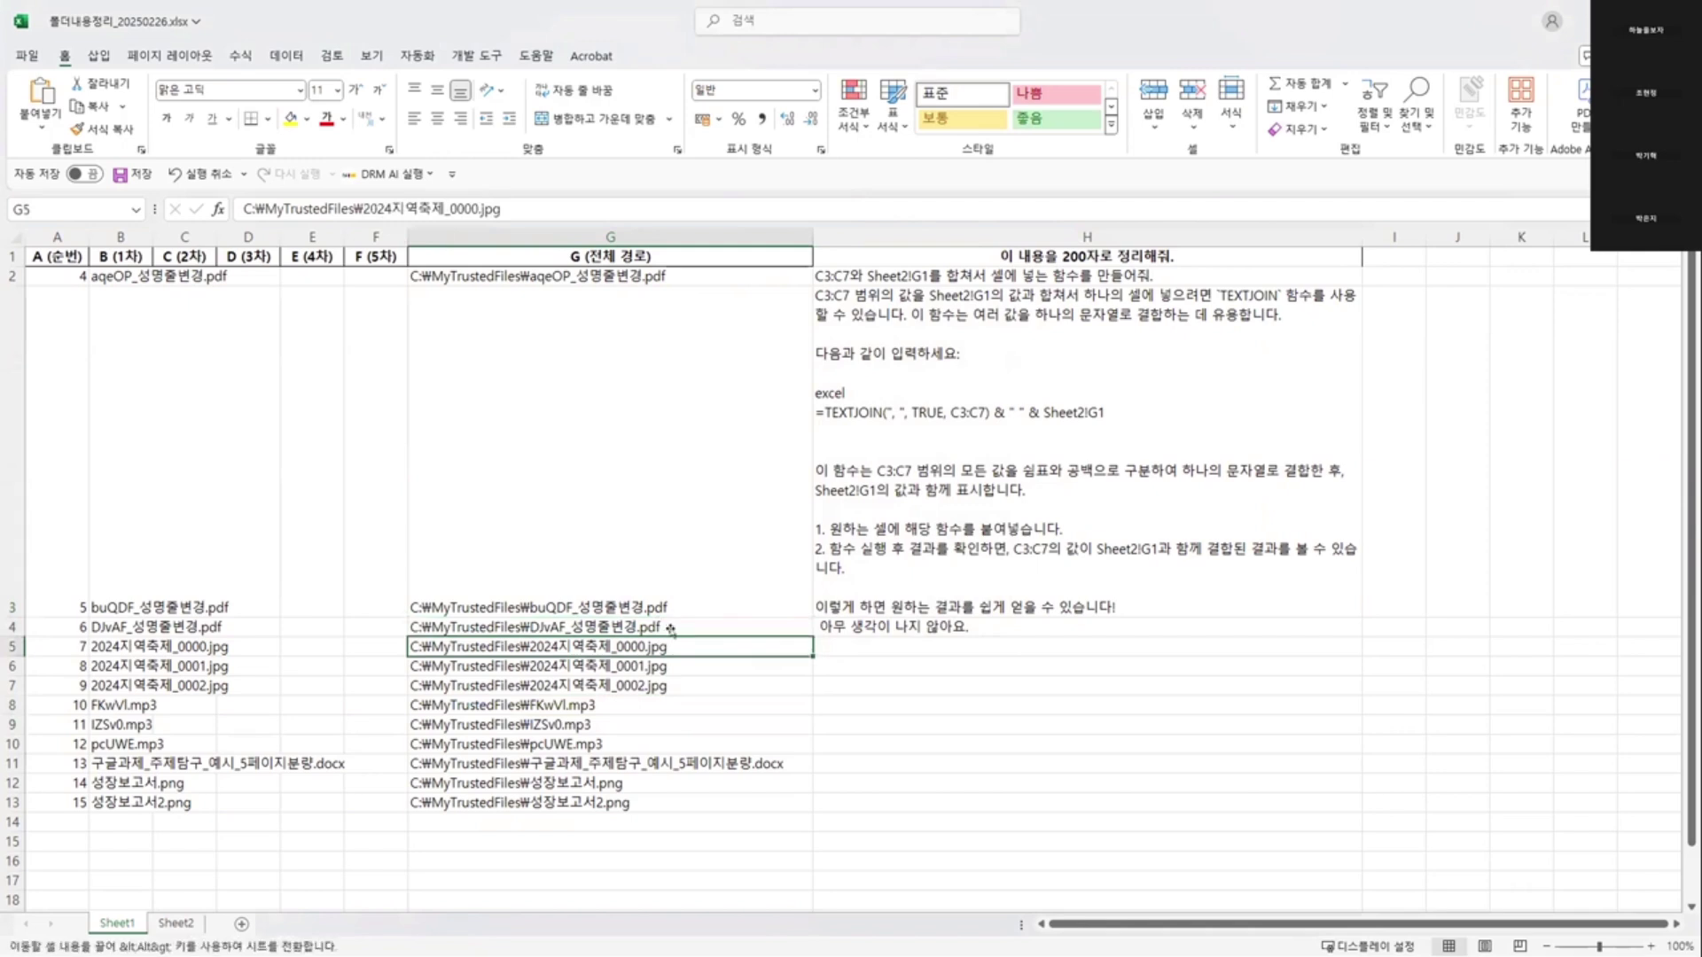
pyautogui.click(674, 627)
pyautogui.click(889, 631)
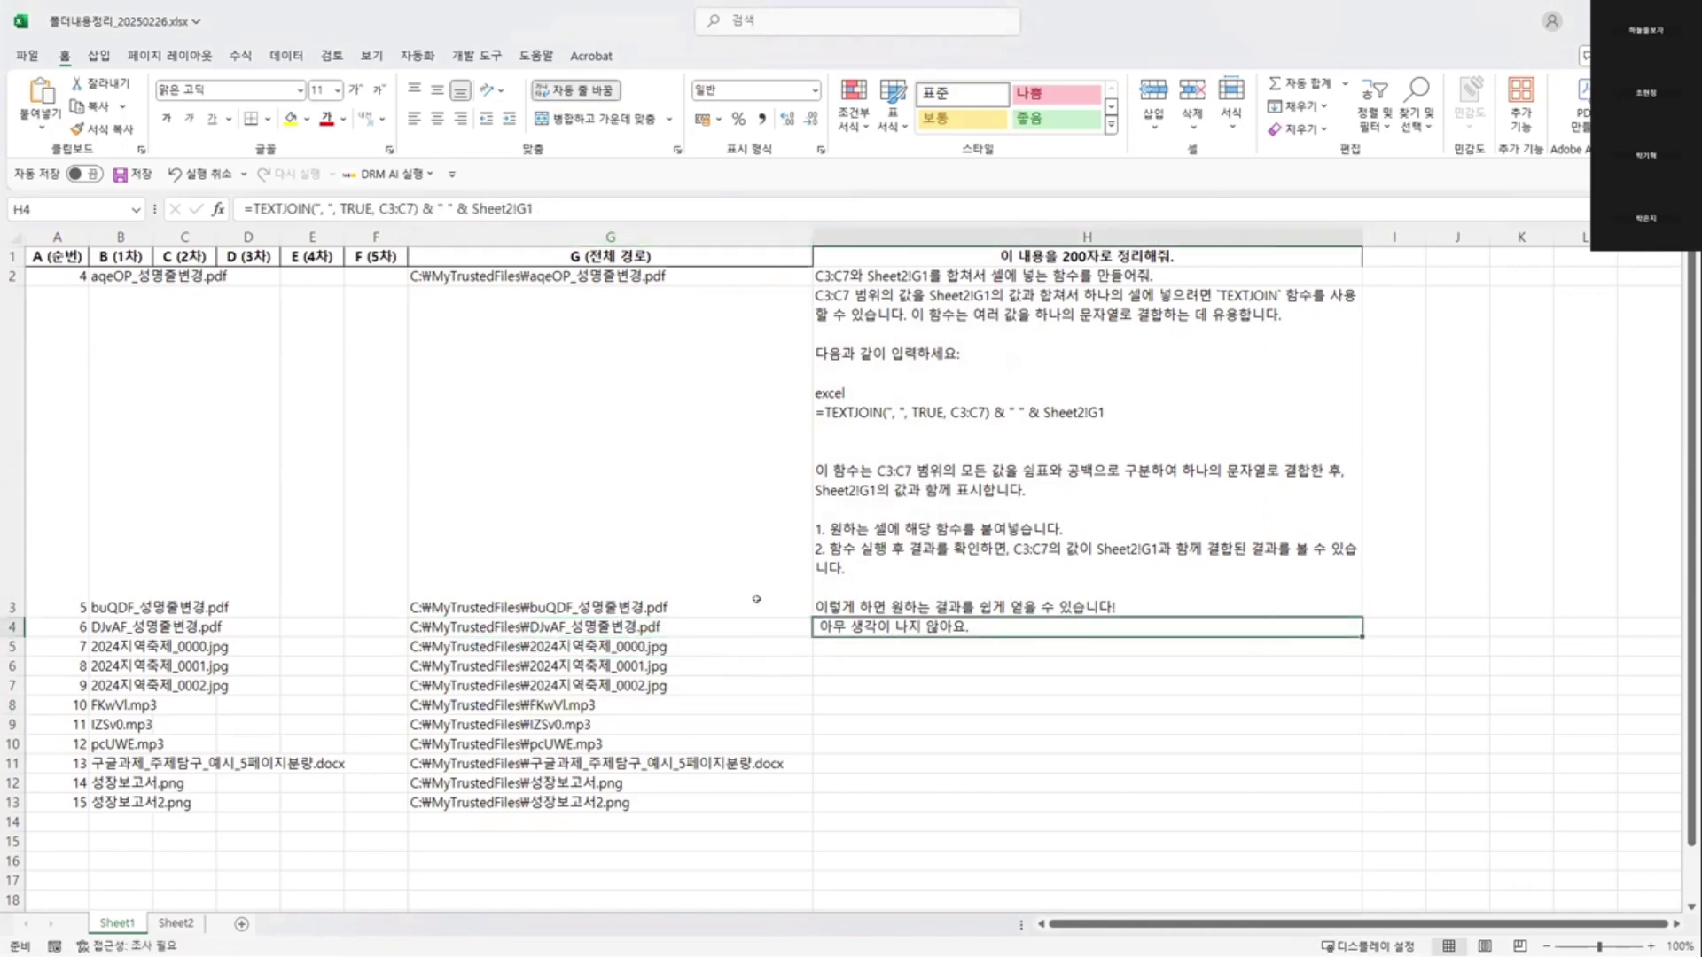
pyautogui.click(844, 647)
pyautogui.click(843, 679)
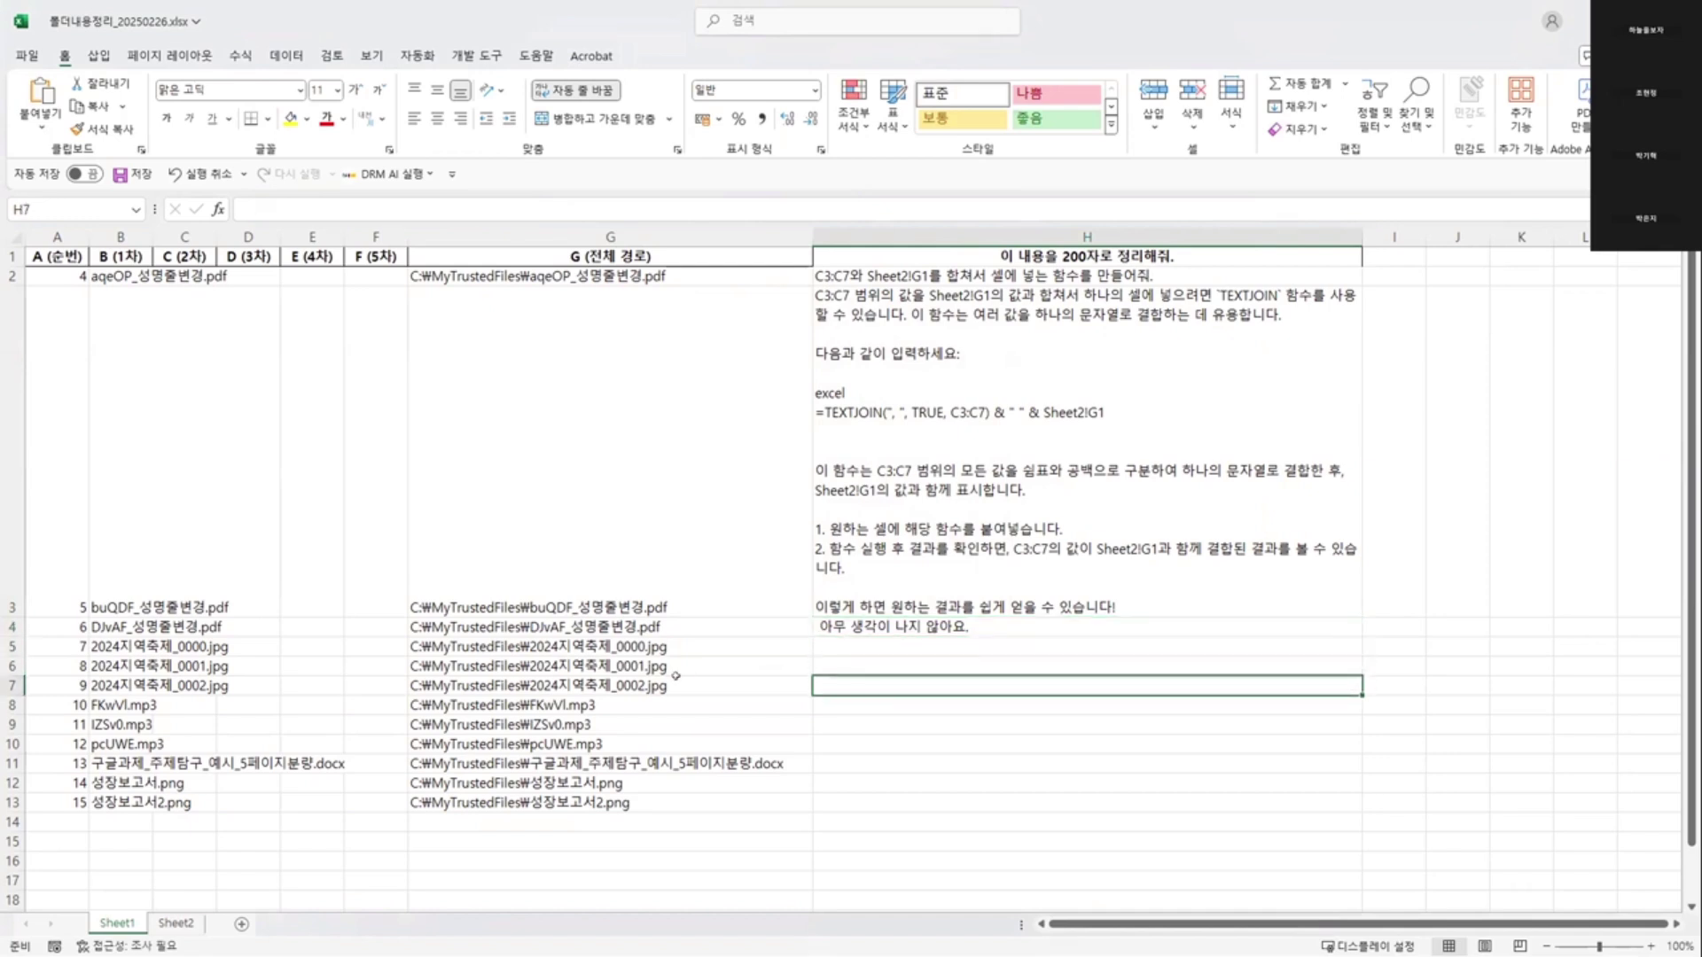
pyautogui.click(714, 716)
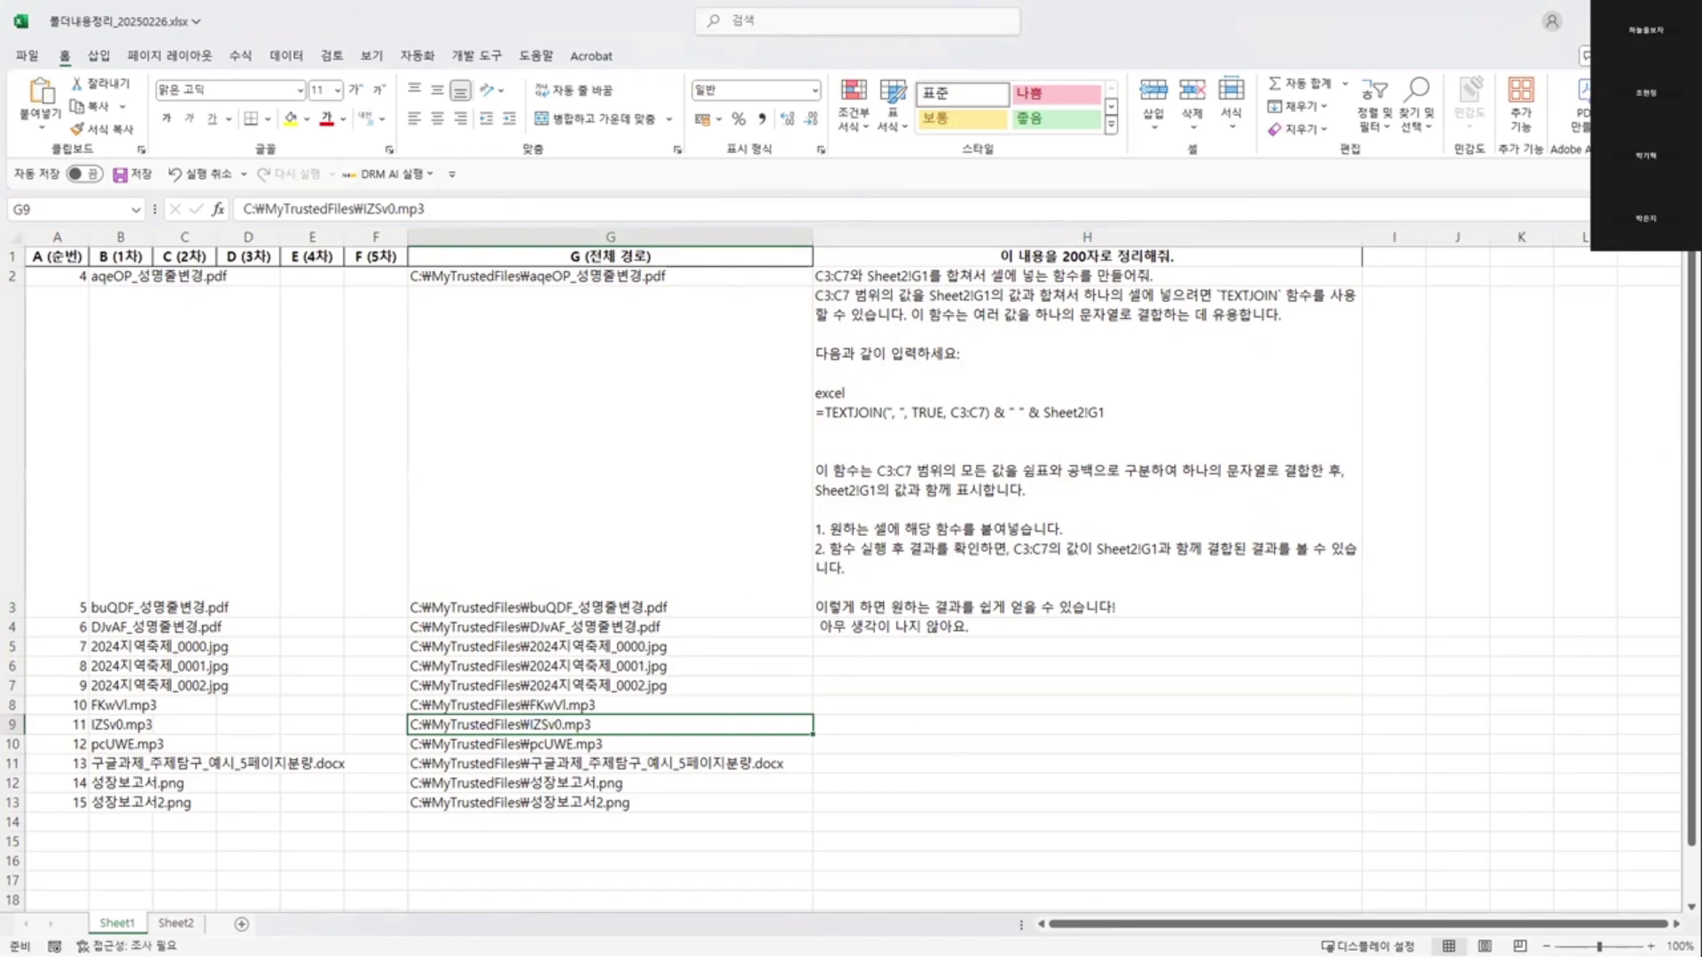
# - Switch to the DRM_AI_User의 사본3_교사 spreadsheet in Google Sheets and view the processing result in C2 and the additional prompt in B2
pyautogui.hotkey('alt', 'Tab')
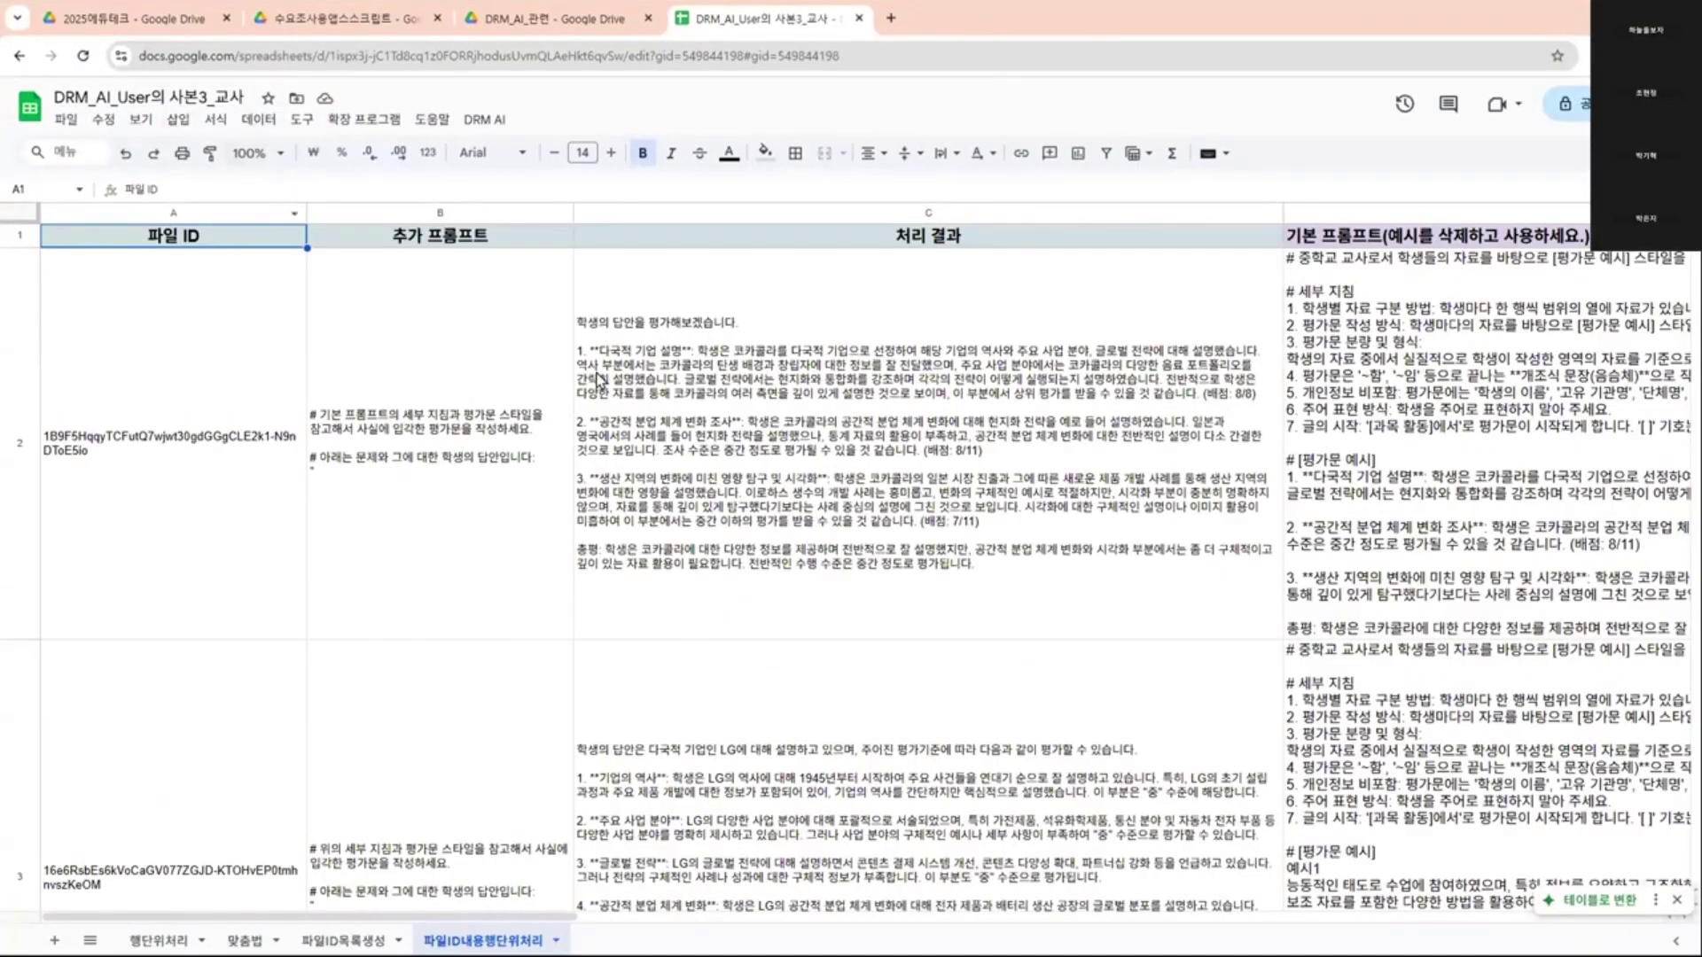
pyautogui.click(938, 459)
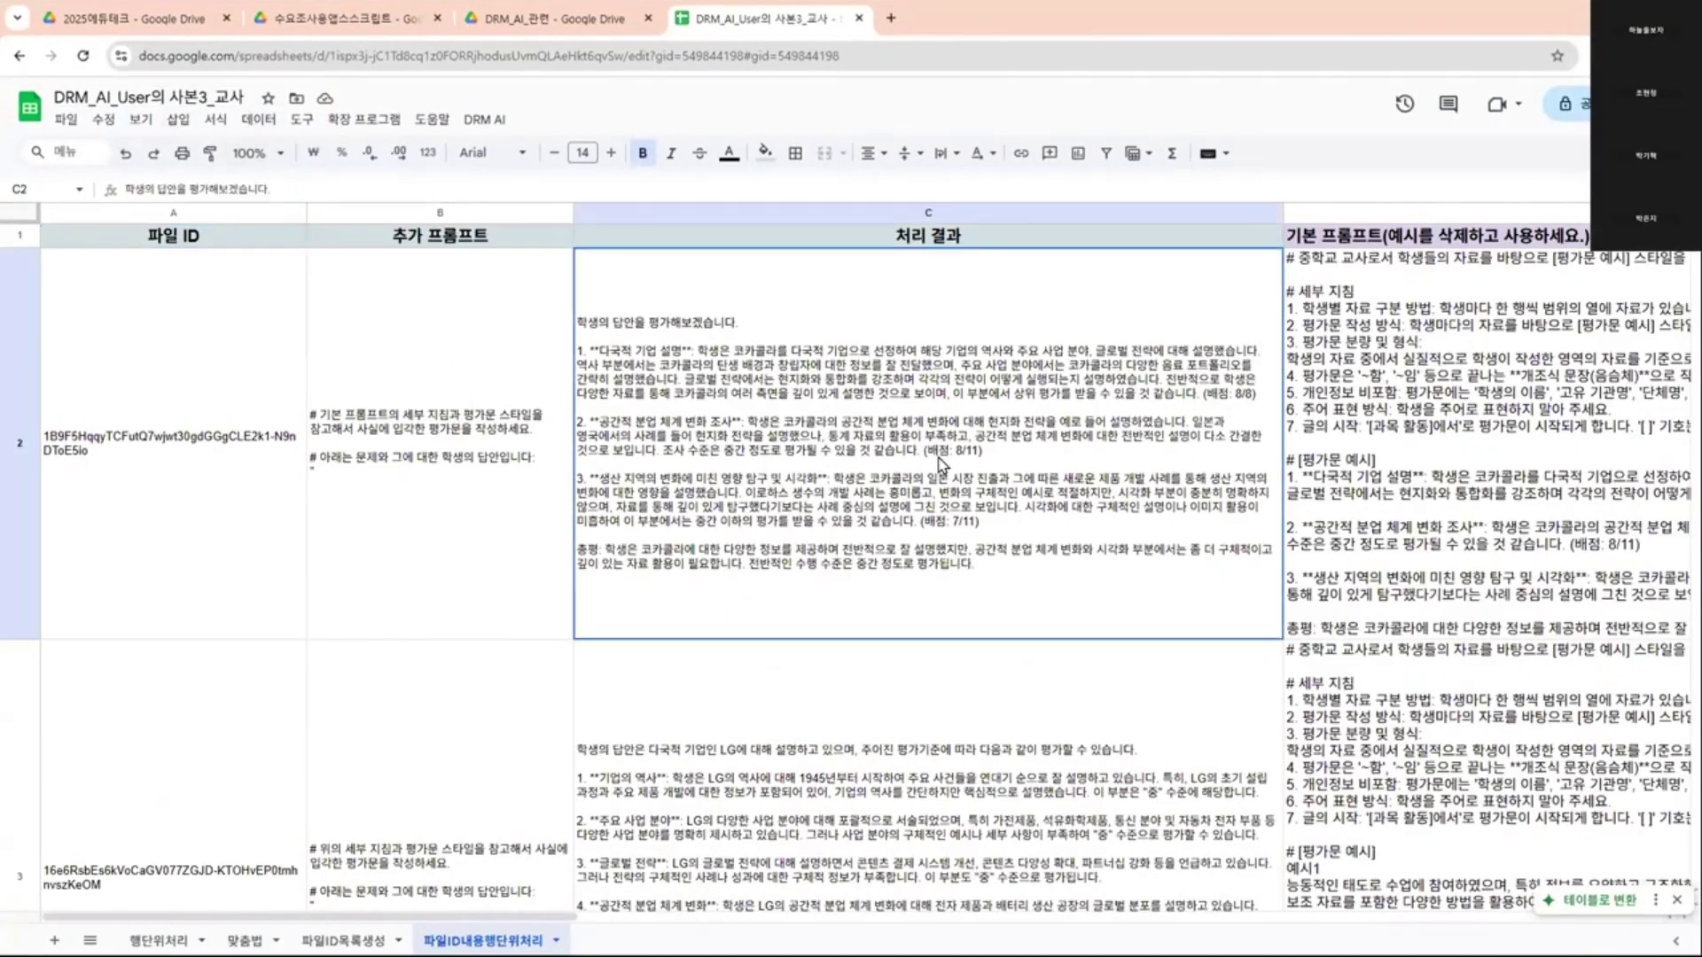
pyautogui.click(486, 392)
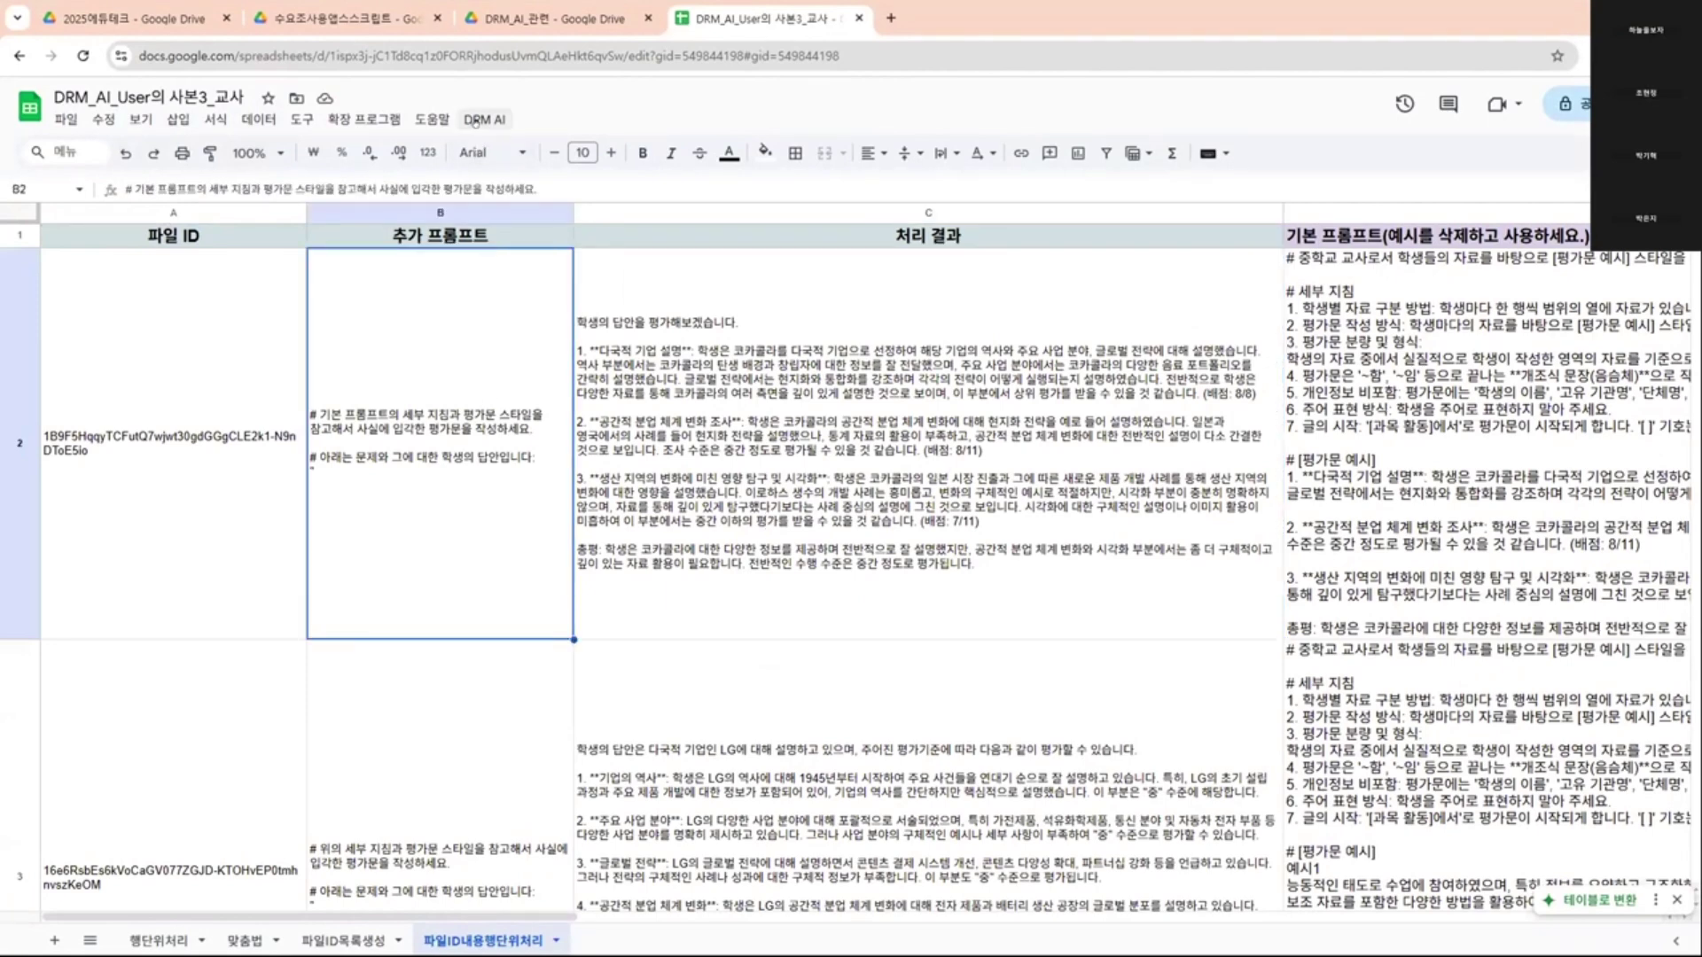
# - Review the DRM AI functions offered in the spreadsheet, including the 일반 기능 and GPT 실행 groups, and return to the result in C2
pyautogui.click(476, 121)
pyautogui.moveTo(577, 193)
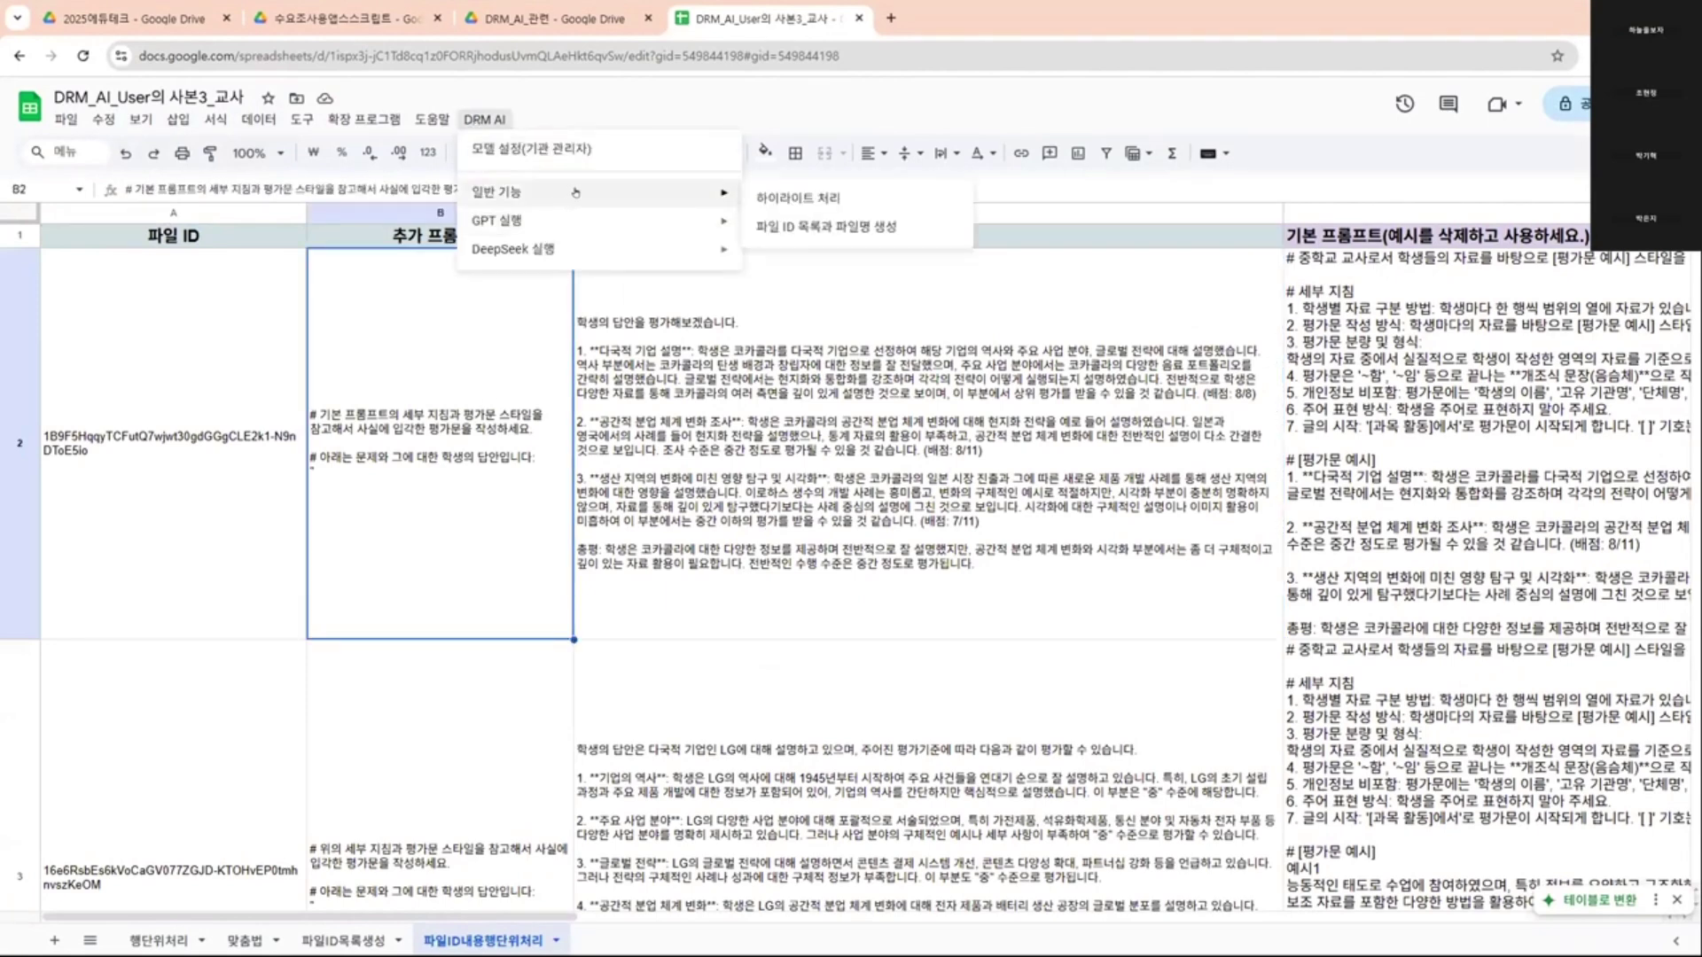
pyautogui.moveTo(621, 221)
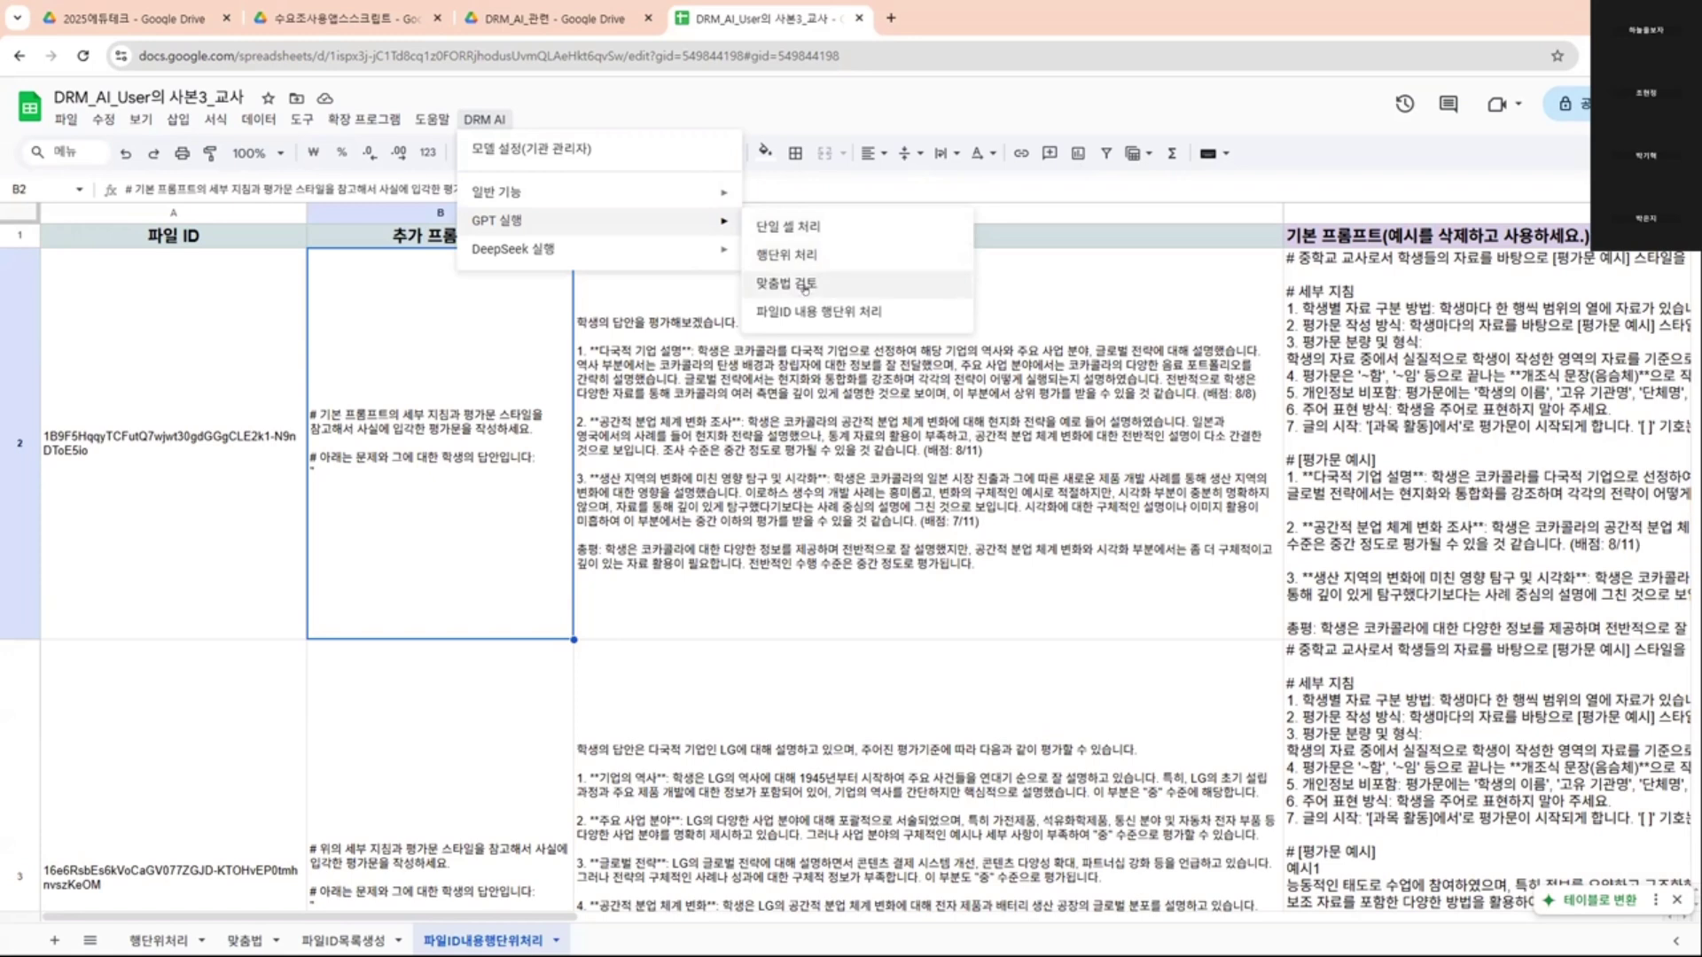
pyautogui.click(477, 118)
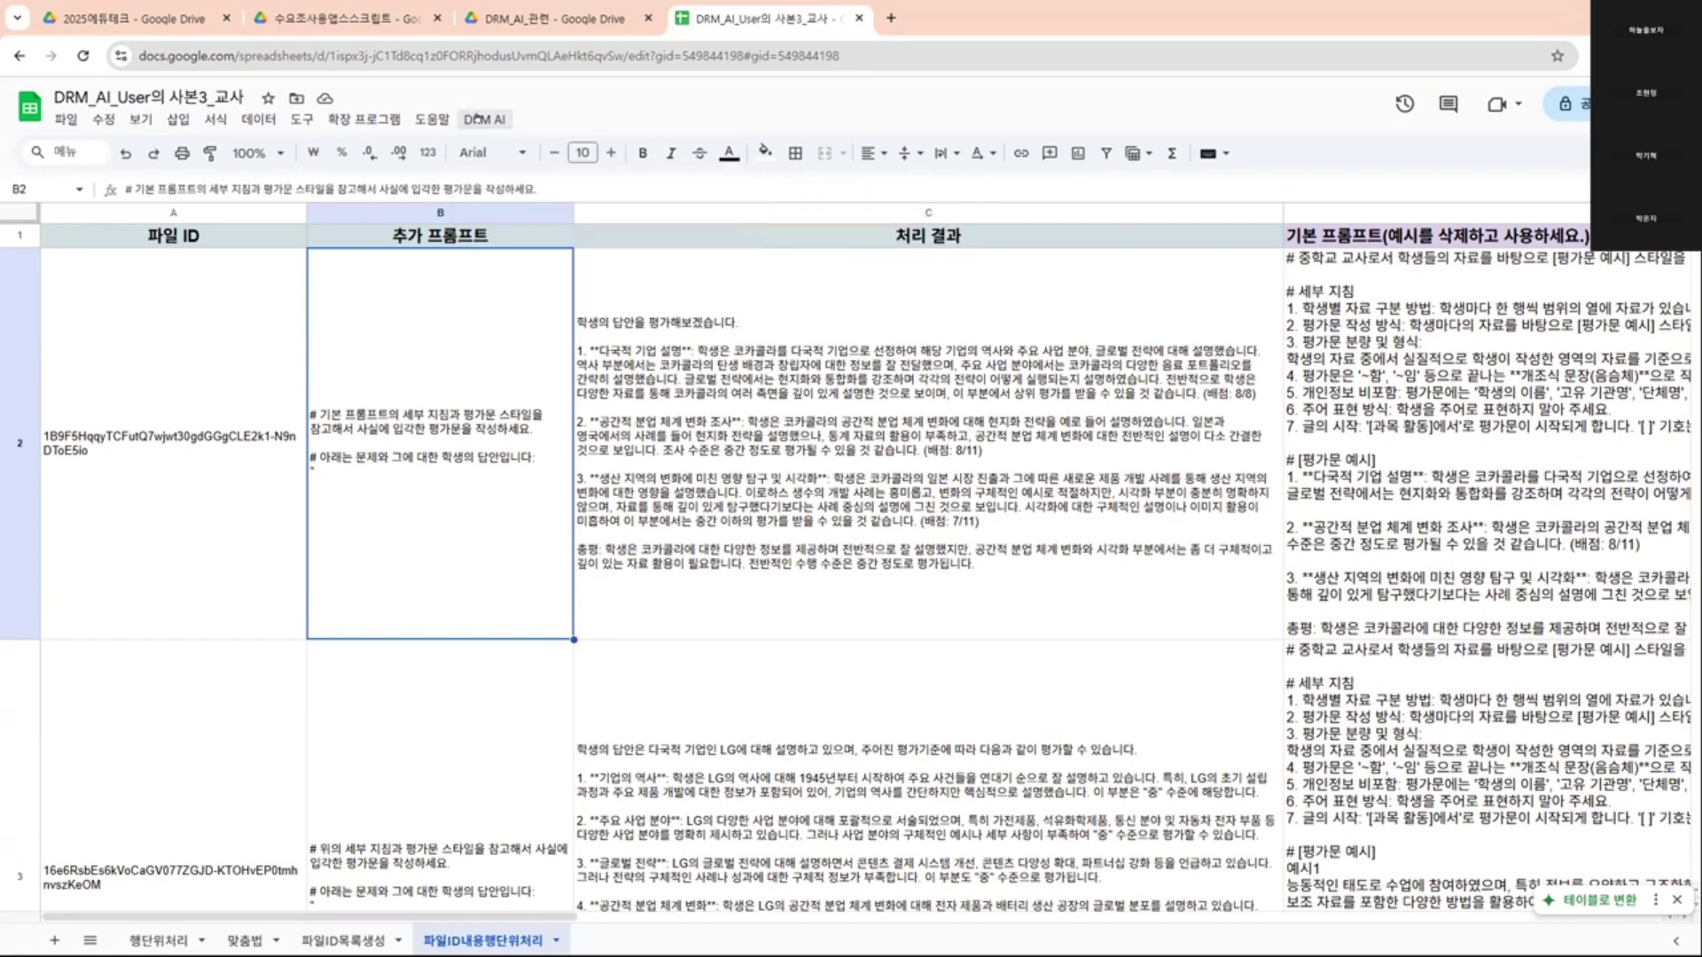
pyautogui.click(477, 118)
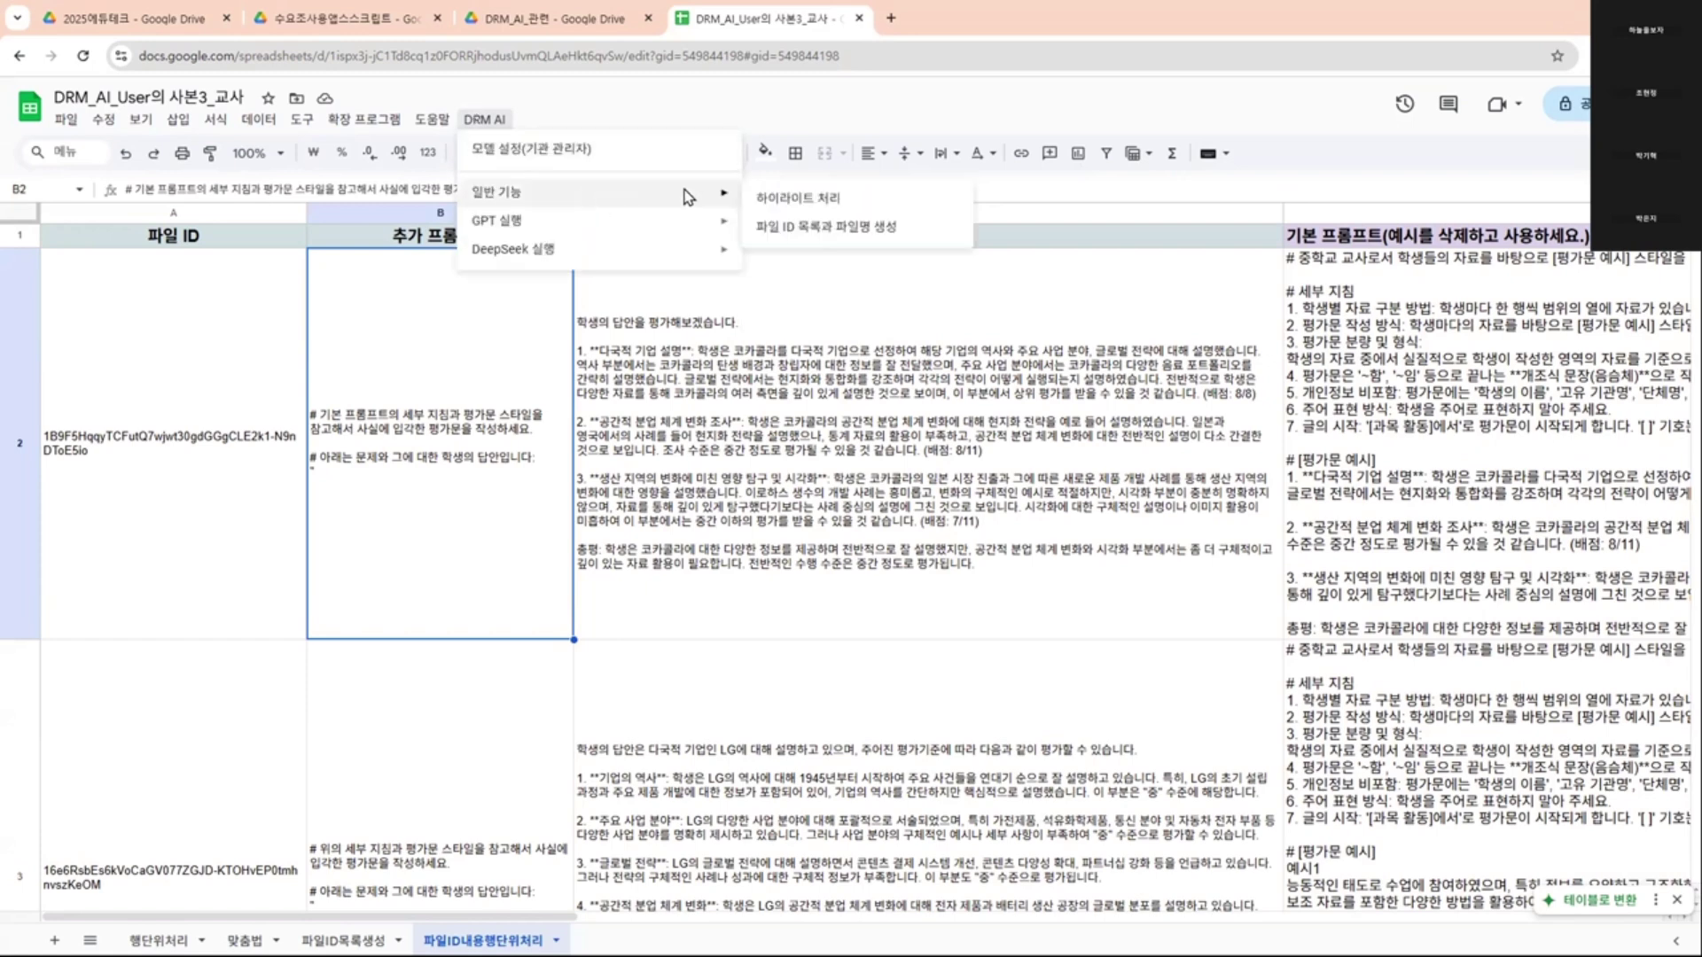
pyautogui.click(479, 120)
pyautogui.click(479, 120)
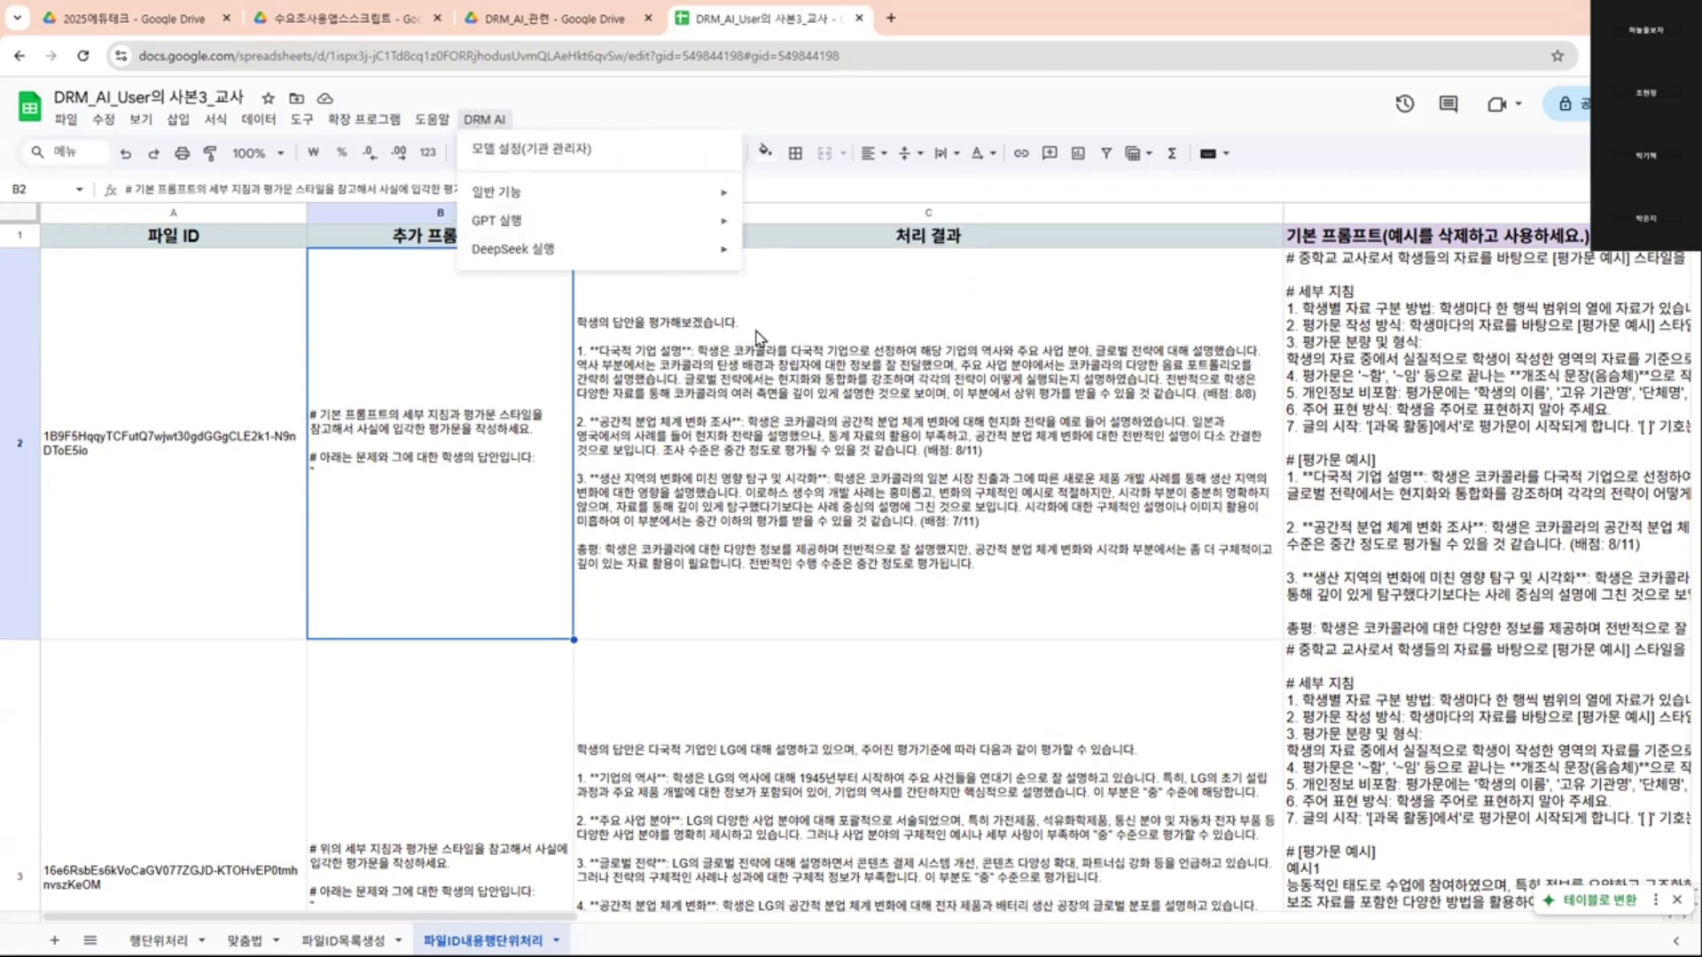
pyautogui.click(769, 410)
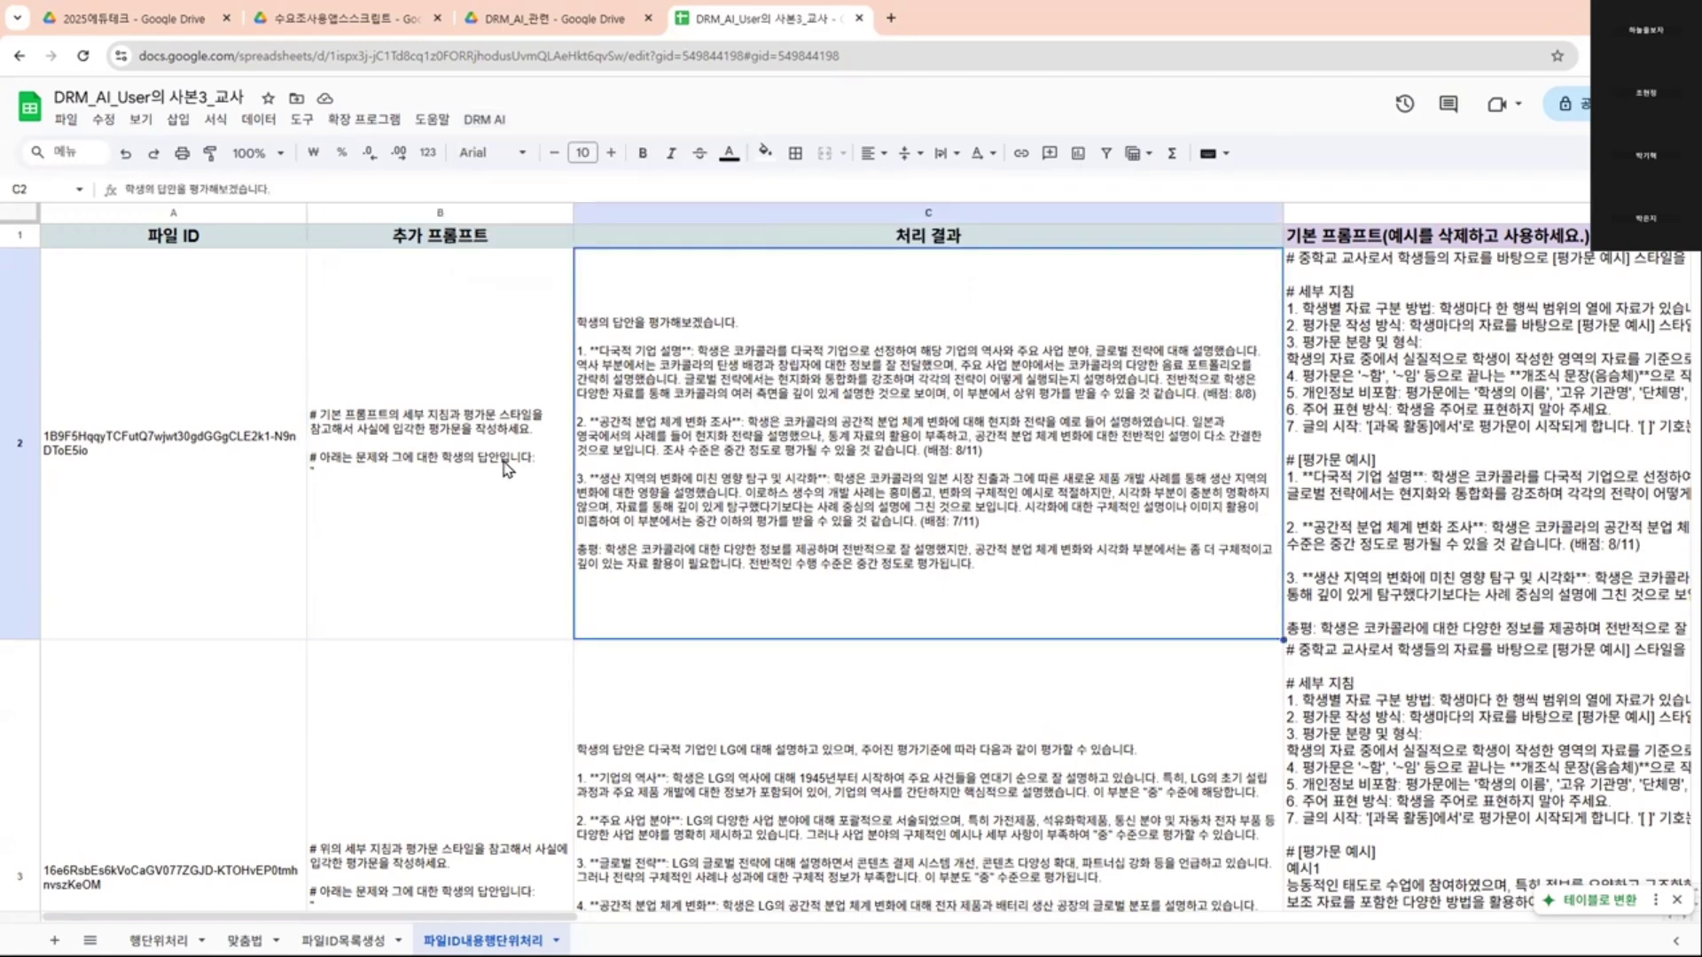